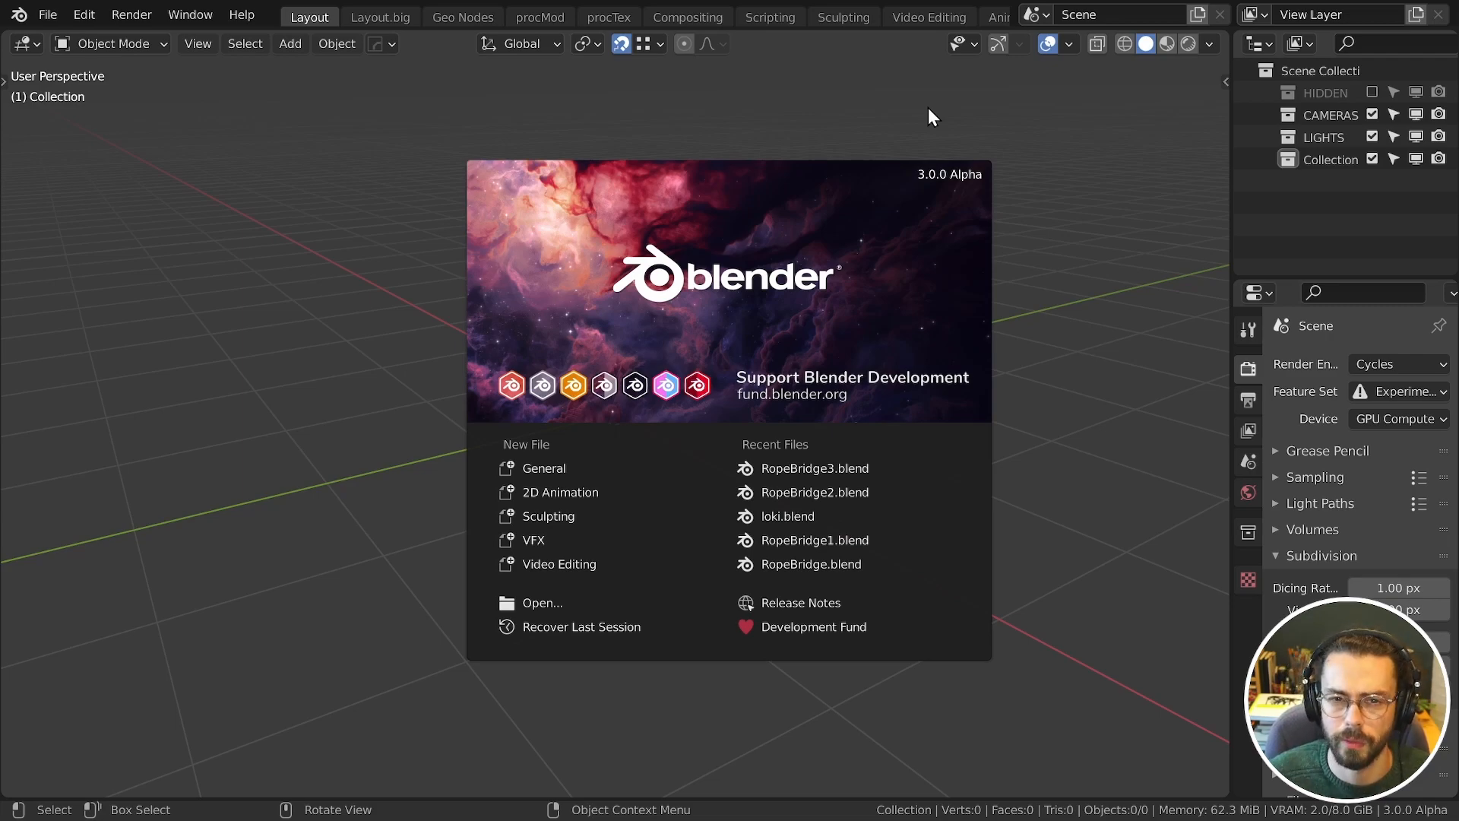
Step: Dismiss the splash screen, switch to the Geo Nodes workspace, and add a mesh plane to the scene
left_click(929, 109)
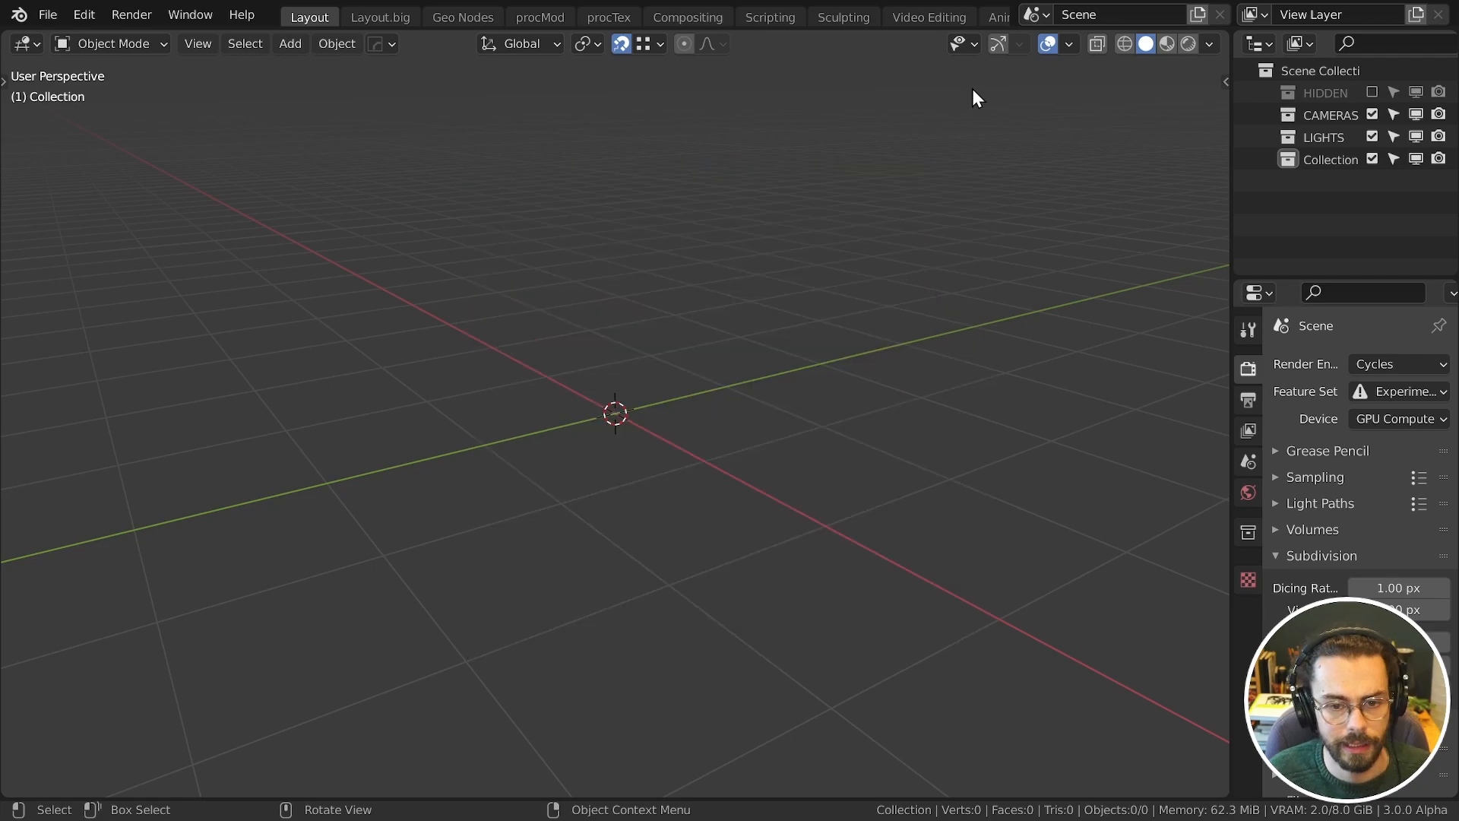
left_click(463, 17)
key("shift+a")
mouse_move(810, 268)
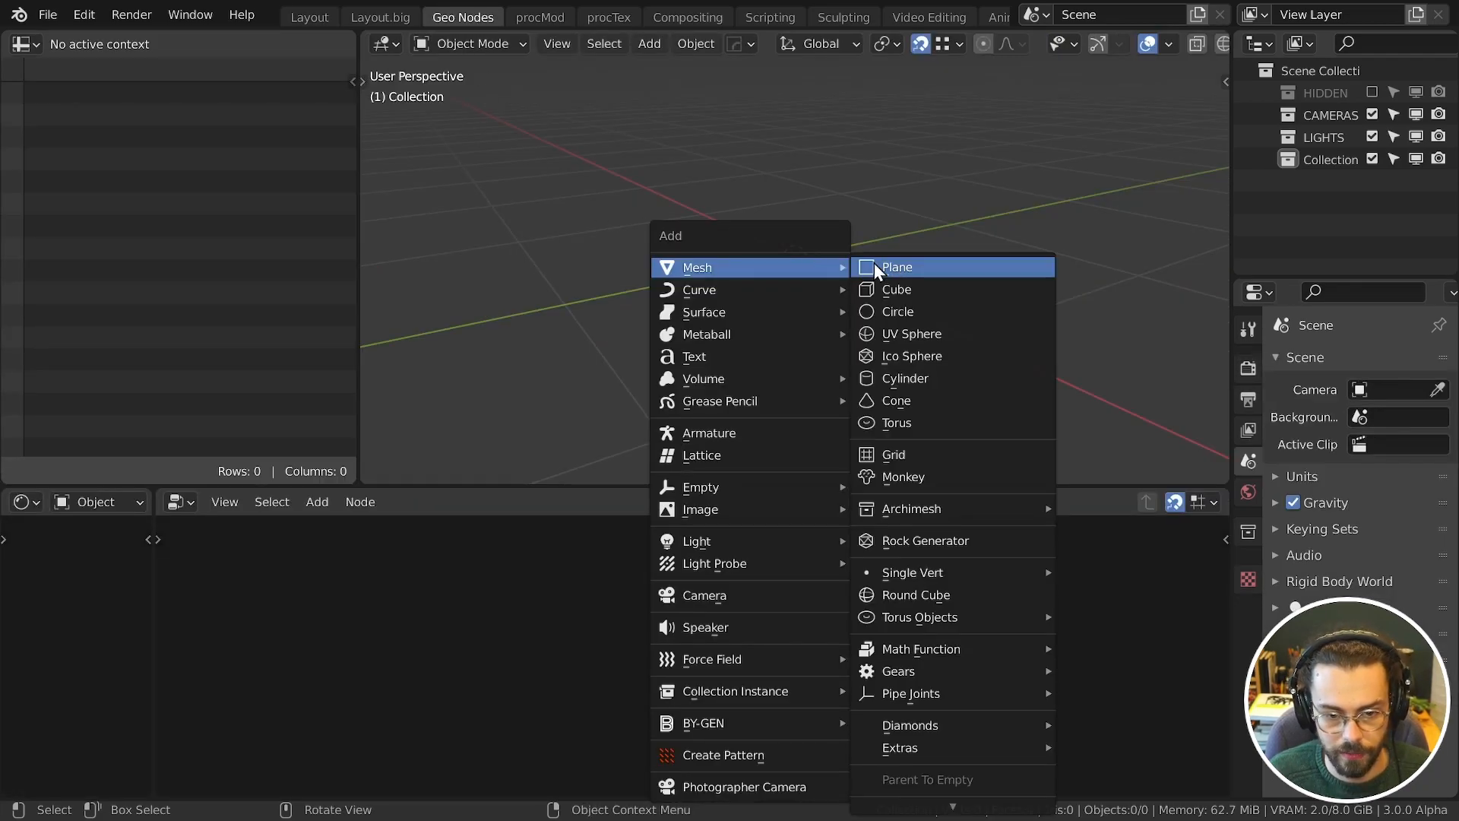
left_click(900, 278)
scroll(795, 346, "down", 2)
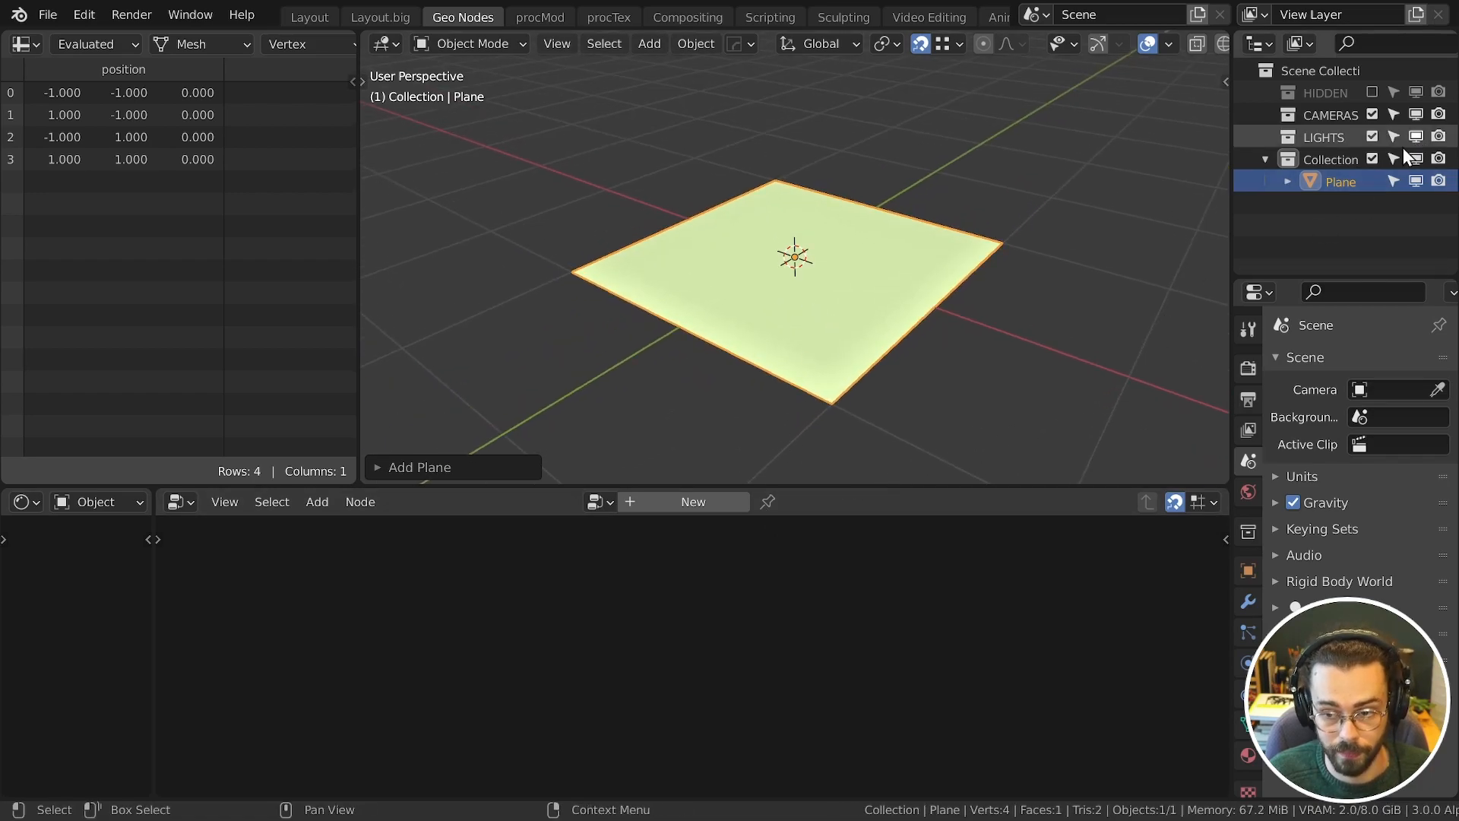
Step: Rename the plane object as Rope Bridge
double_click(1344, 184)
type("Rope Bridge")
key("Return")
Step: Create a new geometry node tree on the plane, enlarge the node editor, and name the tree Rope Bridge
left_click(709, 502)
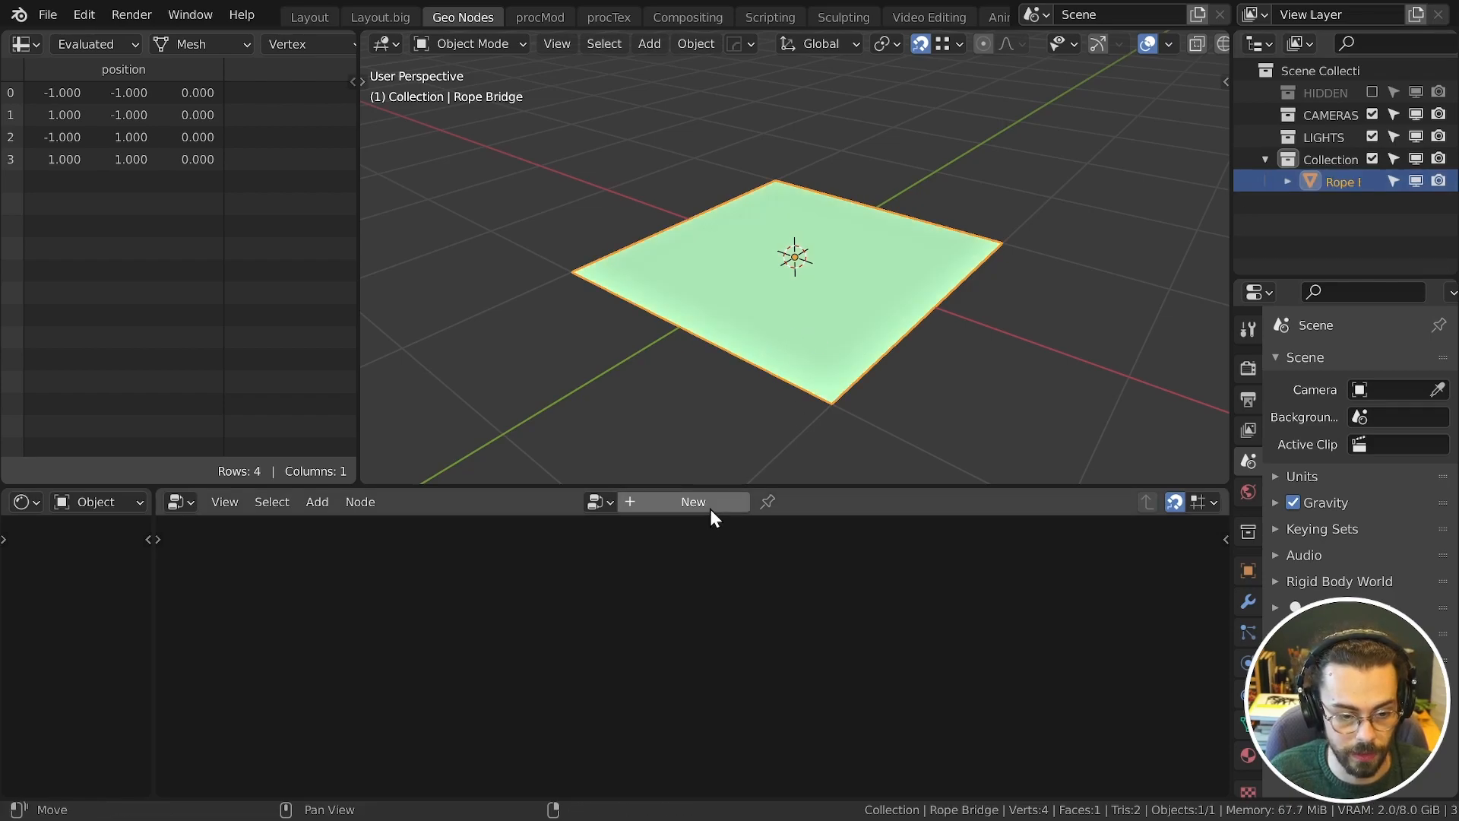
left_click_drag(710, 487, 718, 447)
left_click(710, 461)
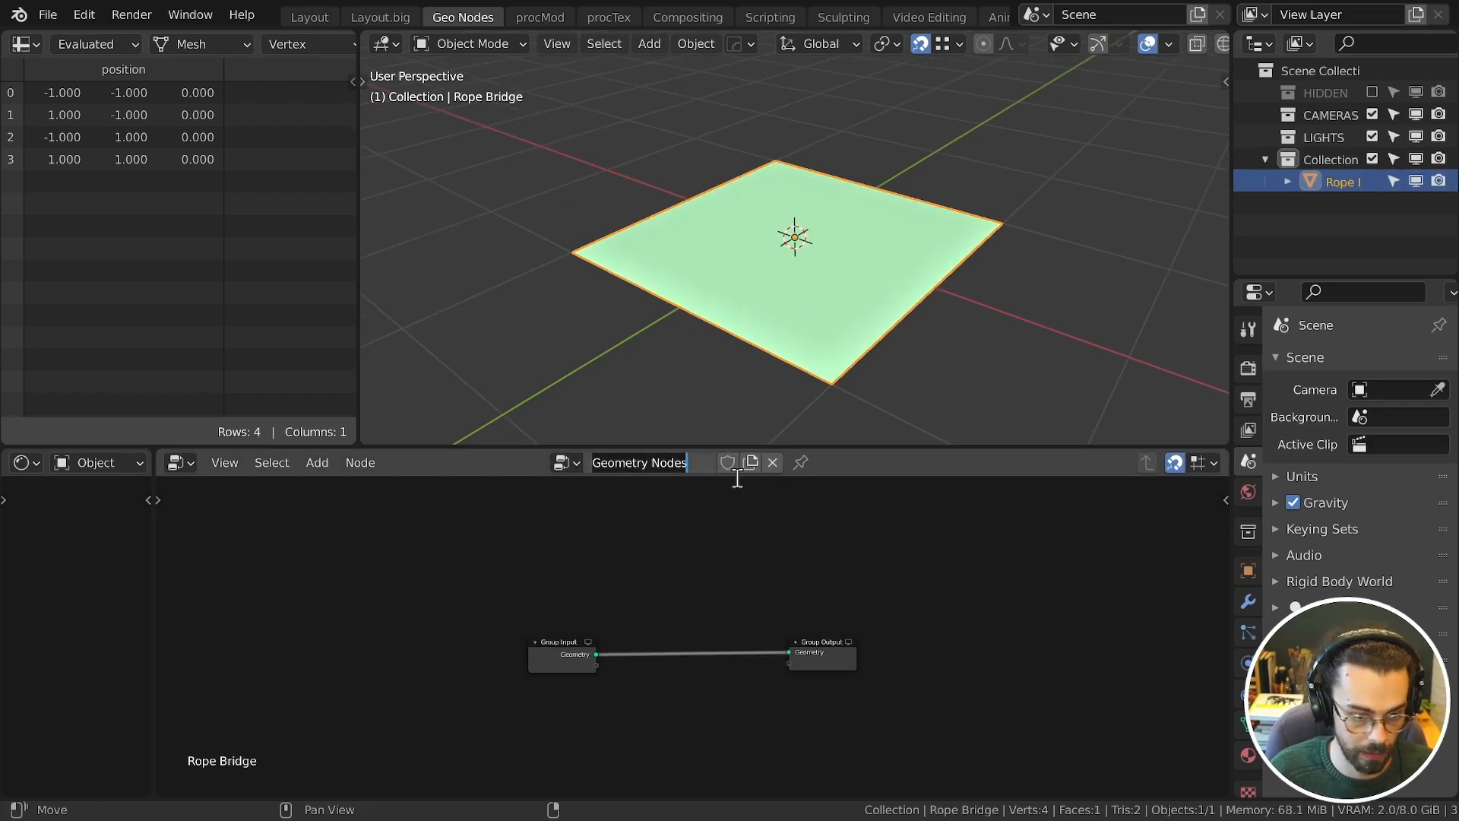
type("Rope Bridge")
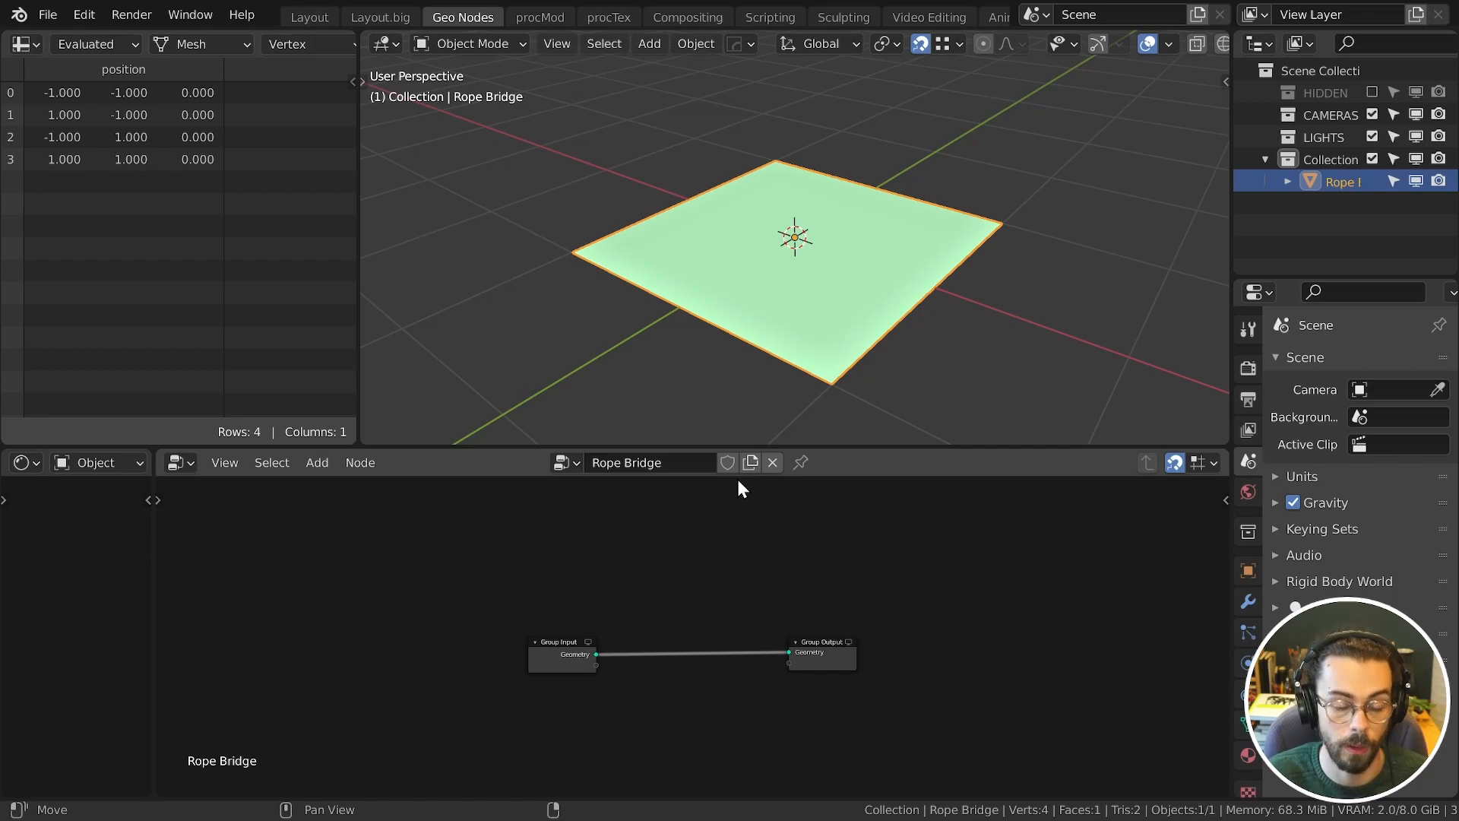
Step: Mark the Rope Bridge node tree as an asset so it is kept with a fake user
scroll(738, 480, "up", 1)
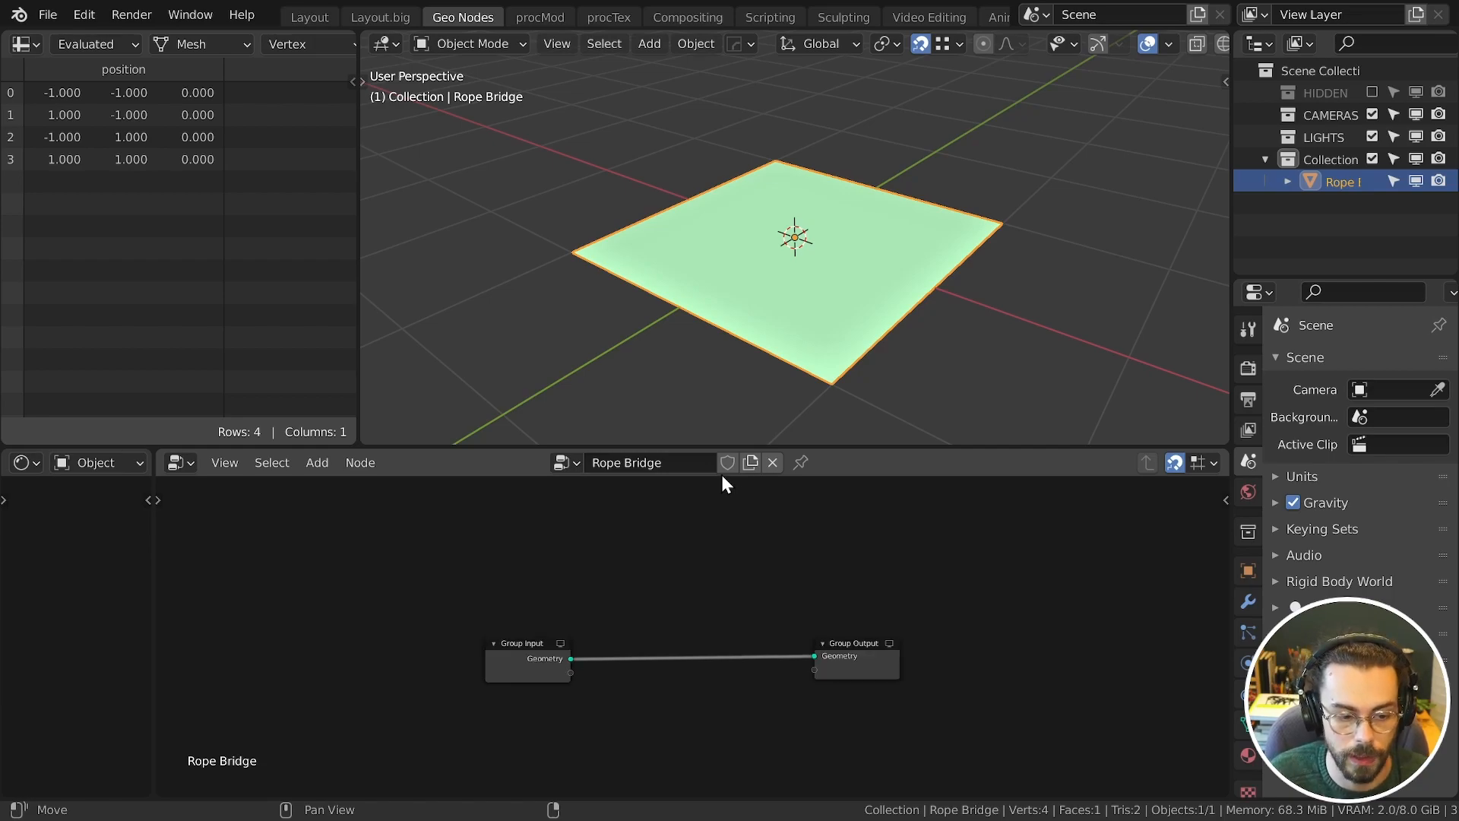
right_click(574, 464)
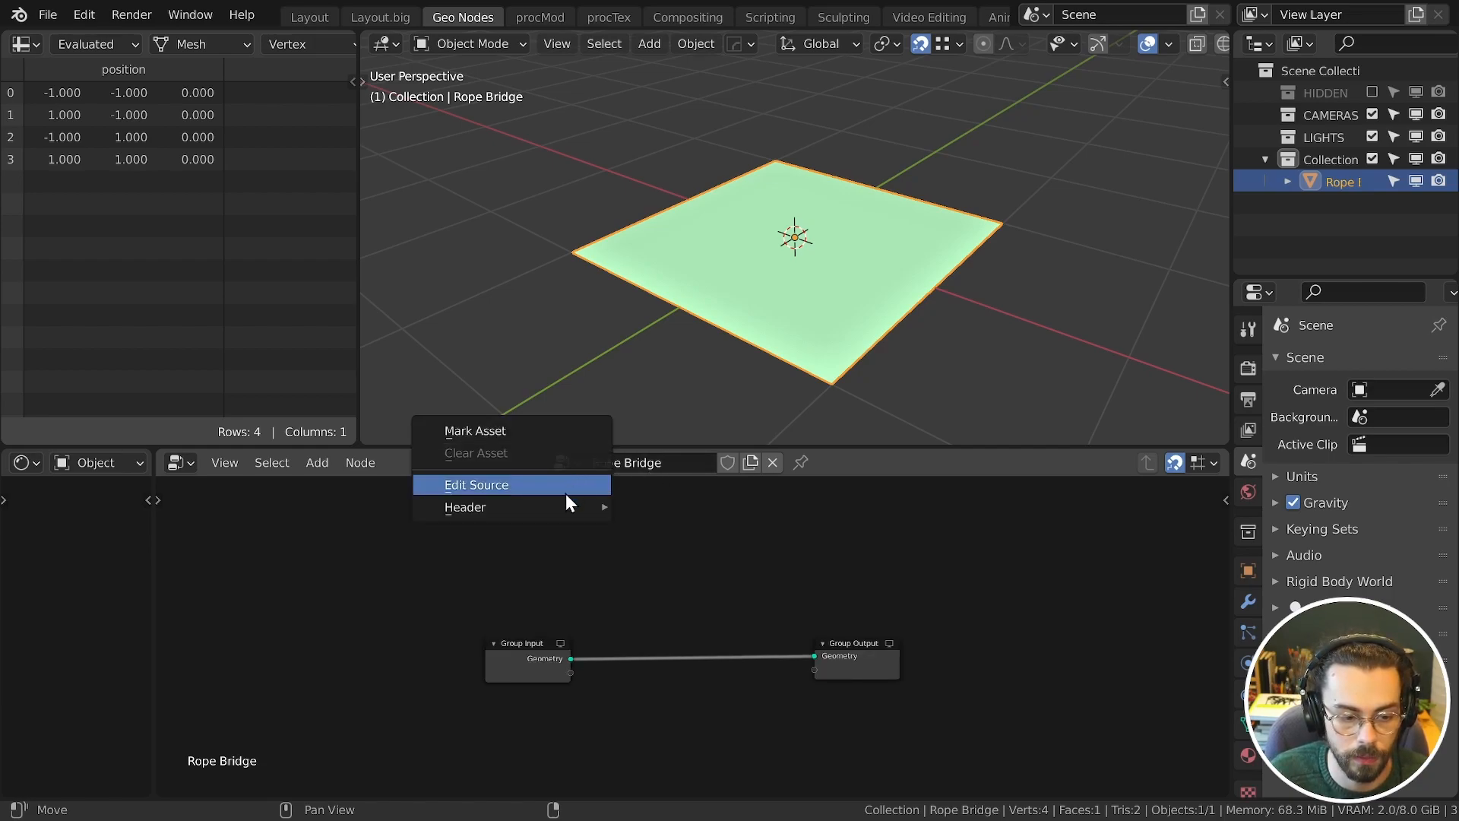
left_click(545, 432)
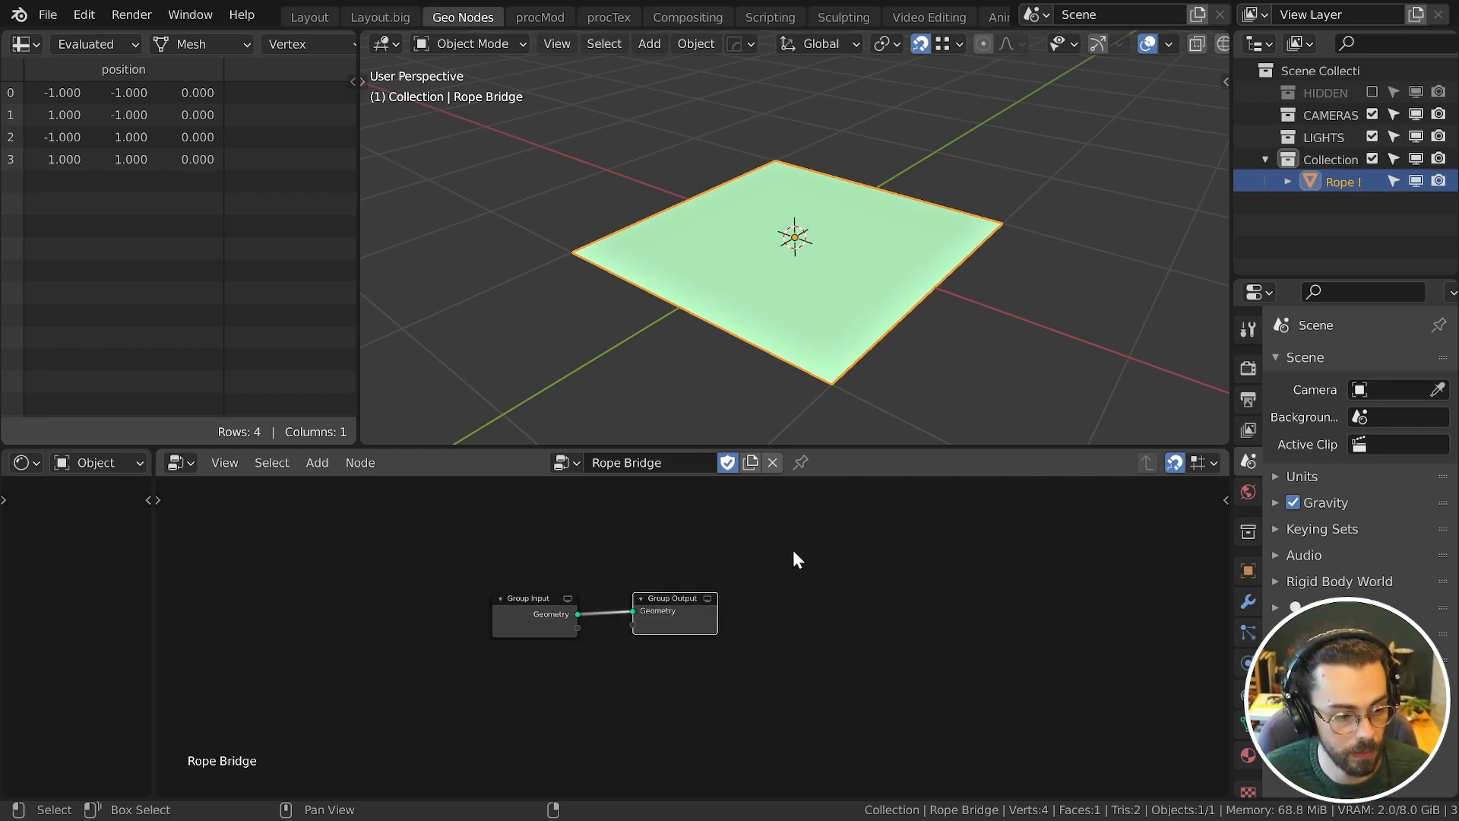
Step: Cut the link between Group Input and Group Output and spread the two nodes apart
scroll(783, 550, "down", 2)
middle_click_drag(760, 553, 950, 560)
left_click(731, 619)
scroll(737, 619, "up", 6)
middle_click_drag(818, 613, 798, 616)
left_click_drag(778, 610, 534, 612)
right_click_drag(660, 595, 663, 650, "ctrl")
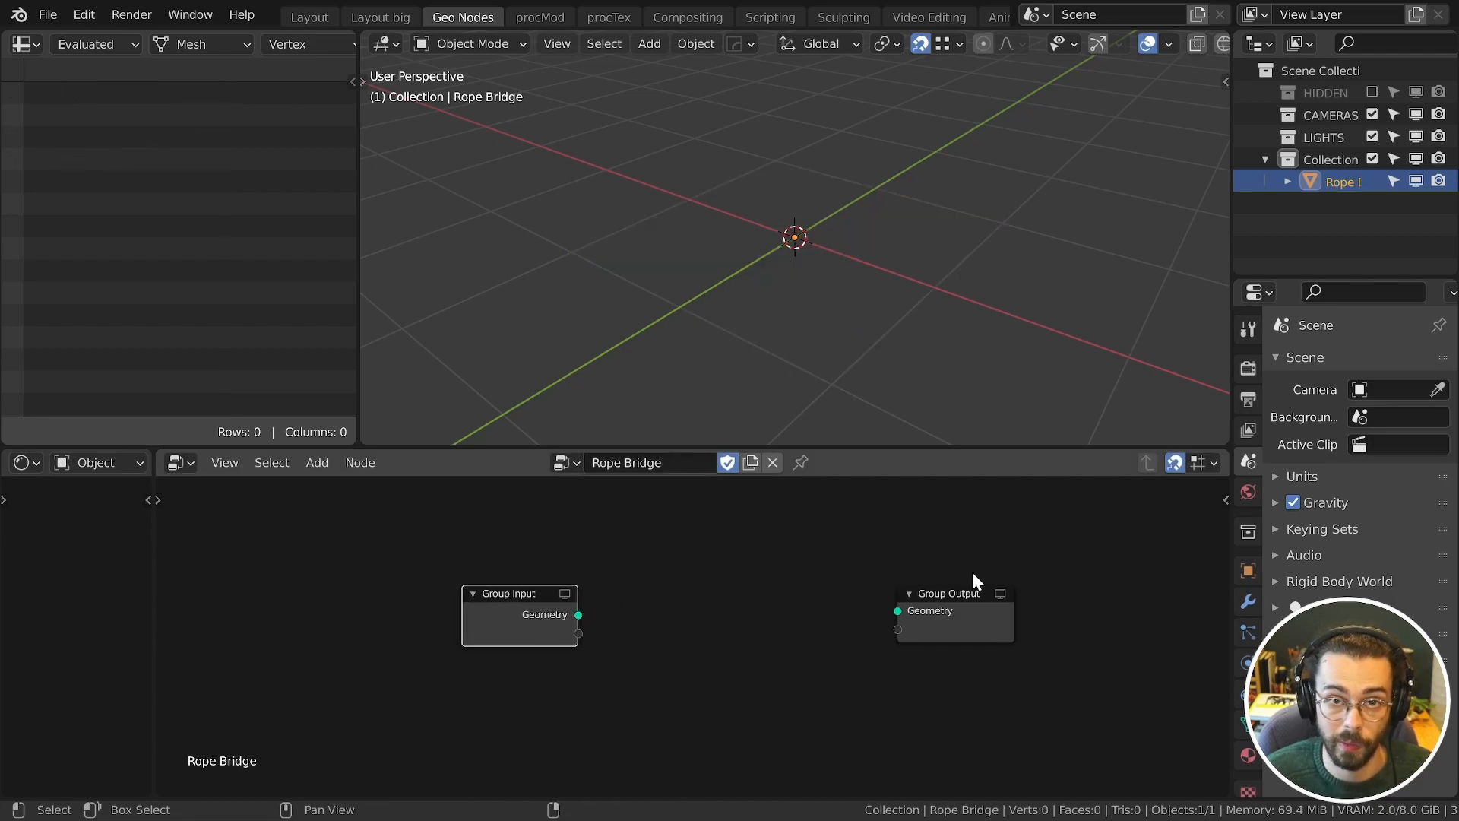
left_click_drag(944, 610, 1032, 593)
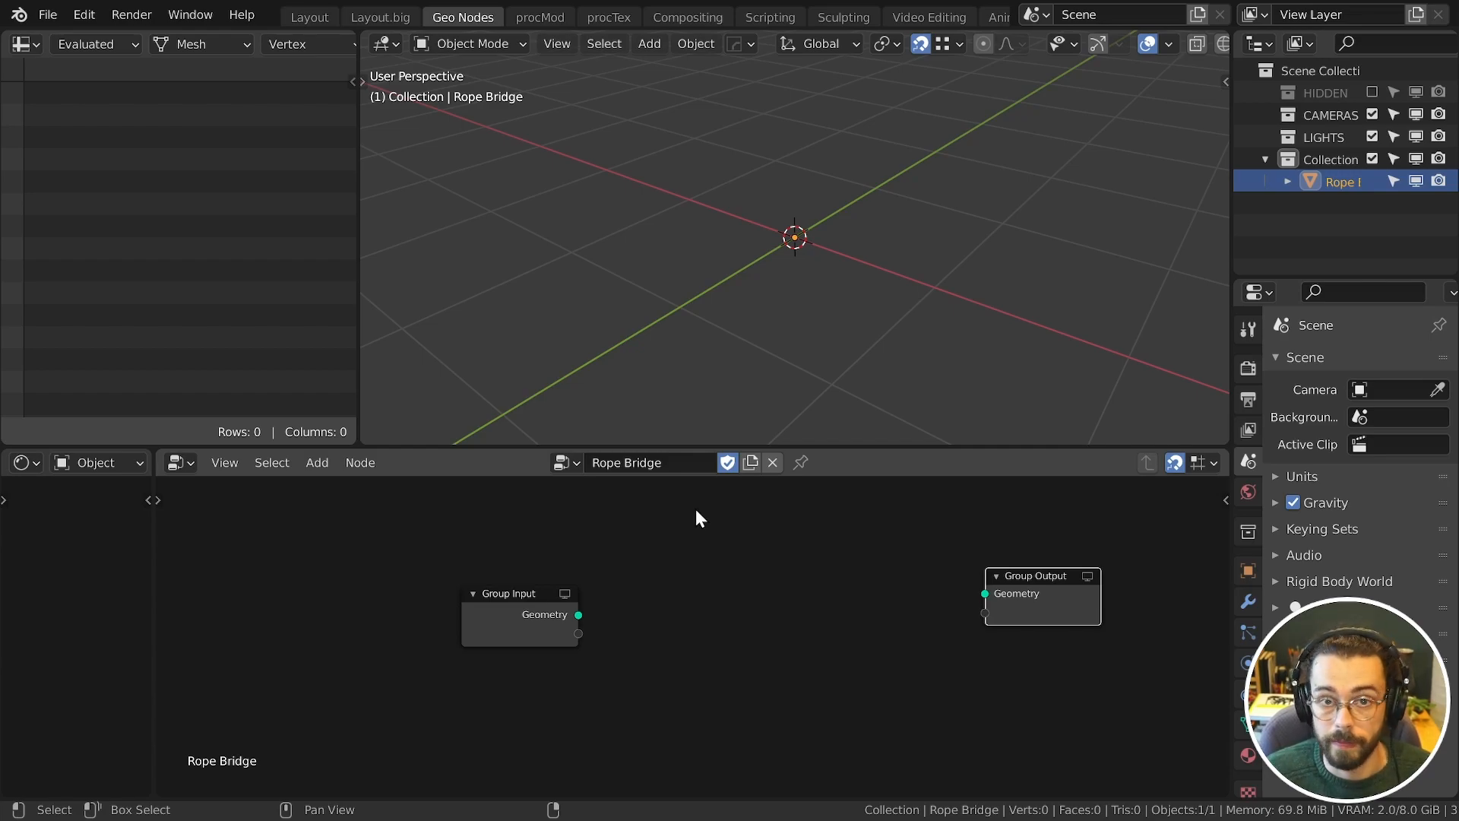
Step: Add a Line mesh primitive node between the group nodes and connect its Geometry to the Group Output
scroll(814, 600, "down", 1)
middle_click_drag(806, 599, 689, 599)
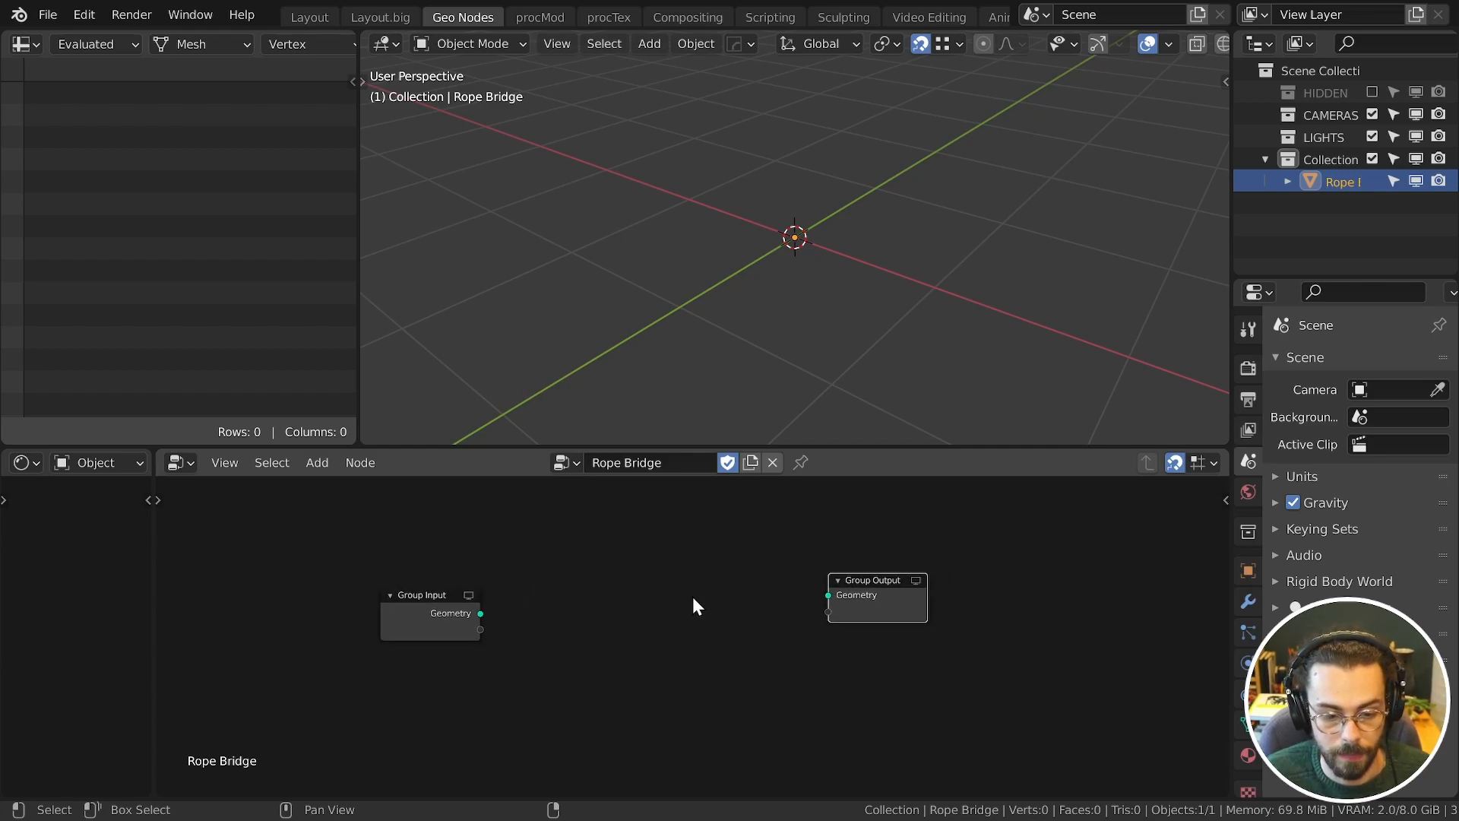
key("shift+a")
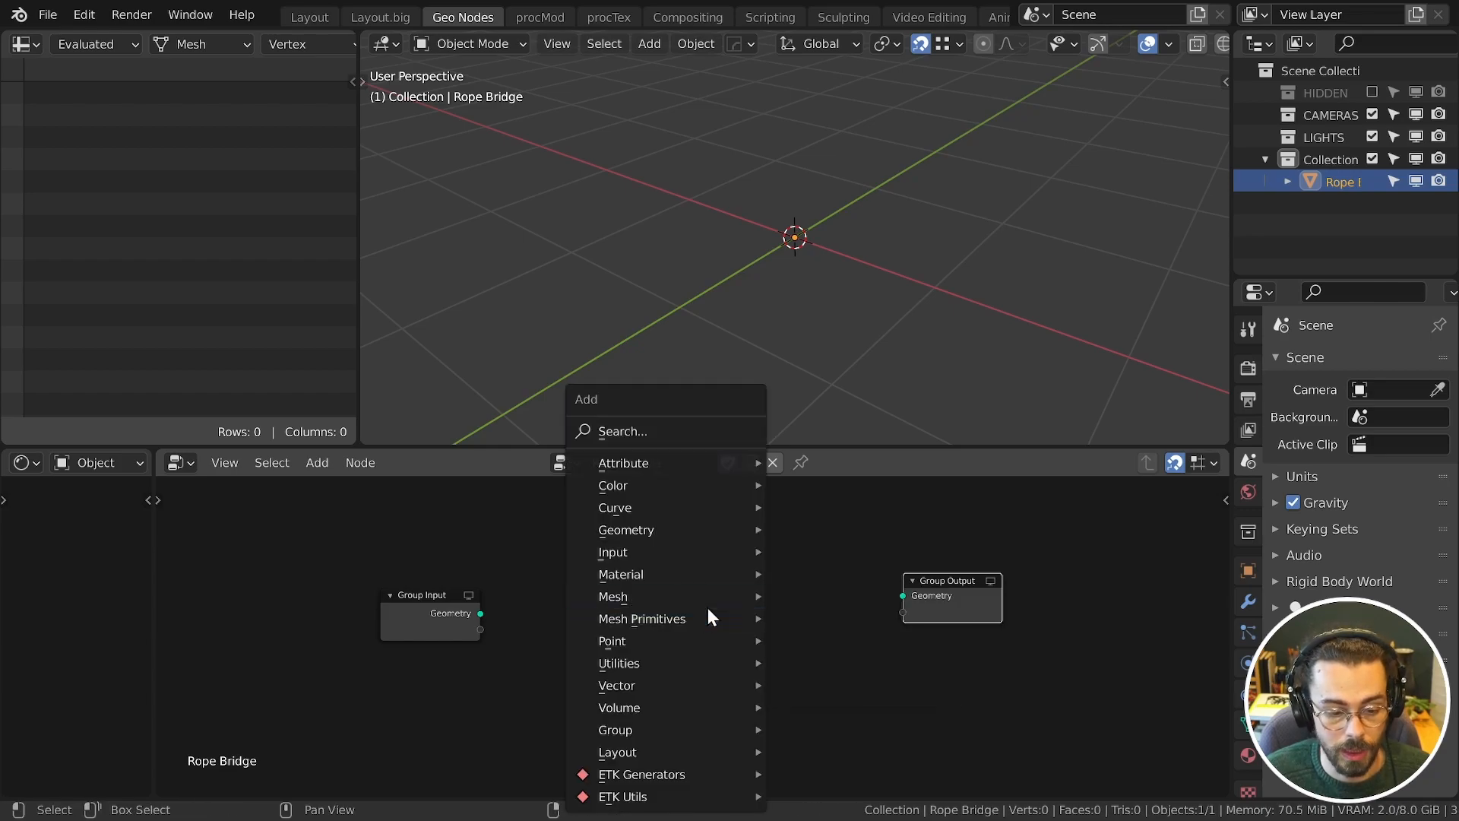
mouse_move(709, 616)
left_click(810, 594)
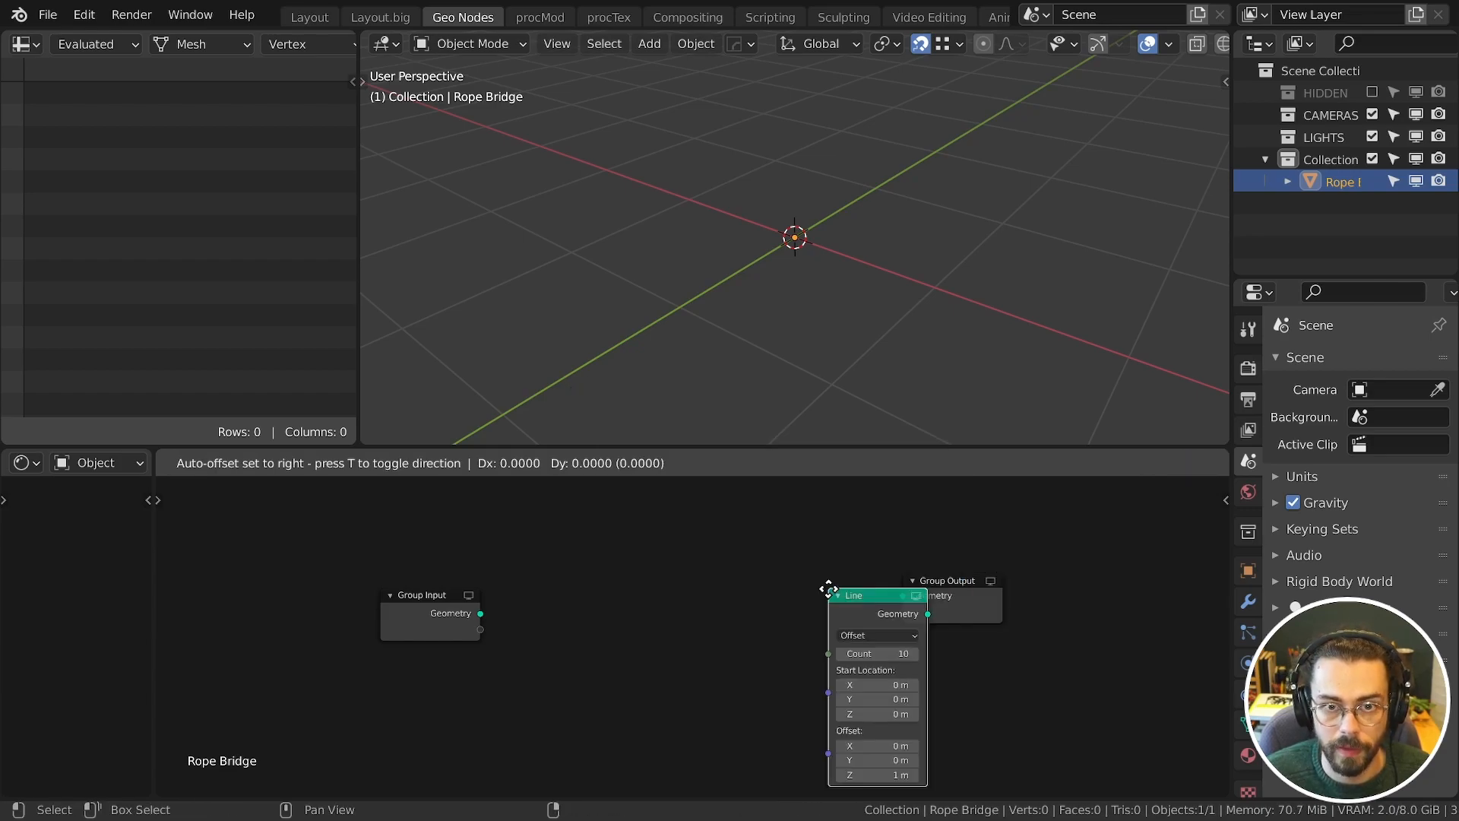
left_click(631, 549)
scroll(713, 559, "up", 3)
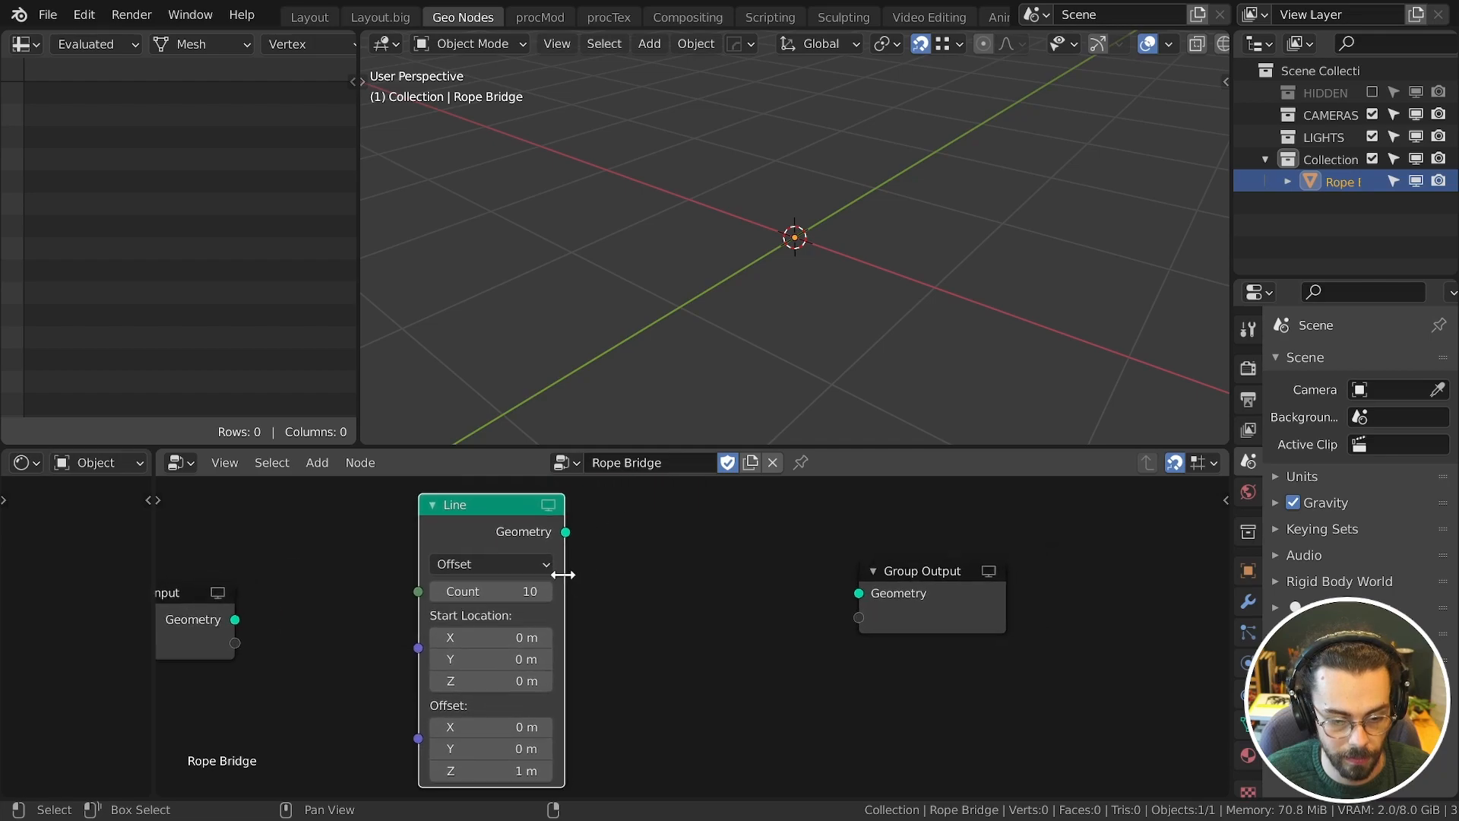
scroll(565, 584, "down", 1)
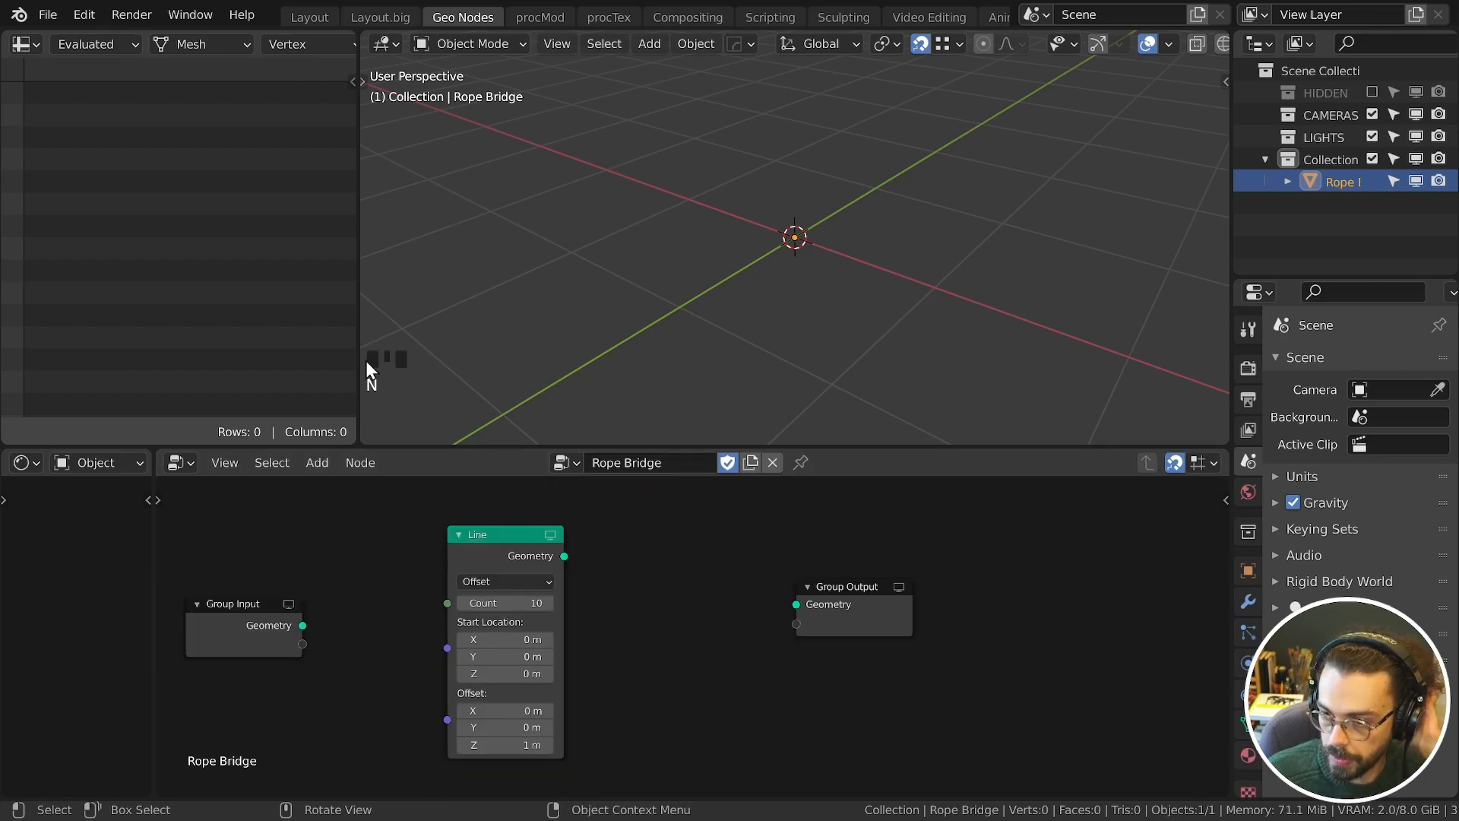
middle_click_drag(788, 169, 788, 316, "shift")
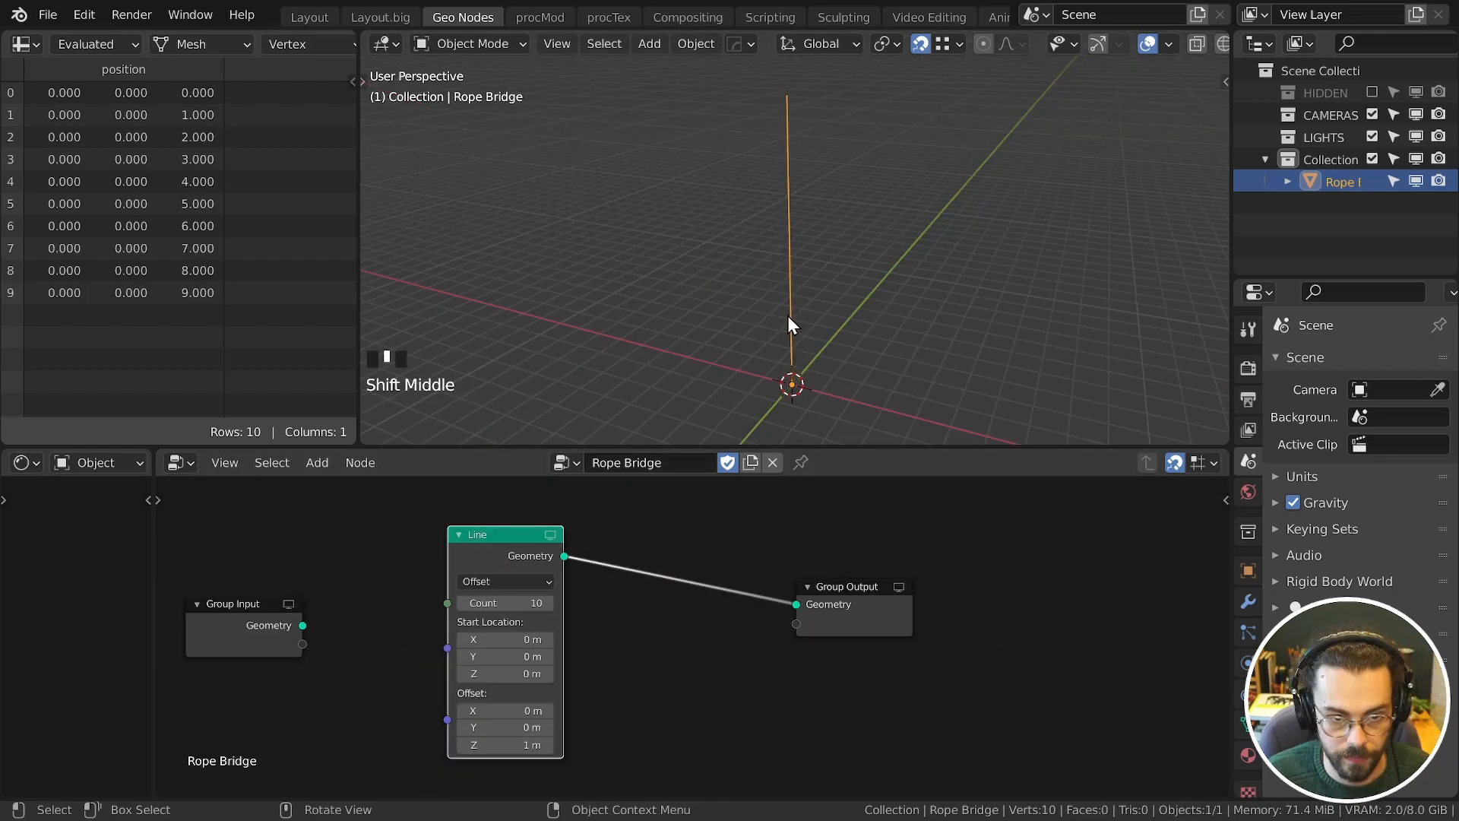
scroll(818, 275, "down", 2)
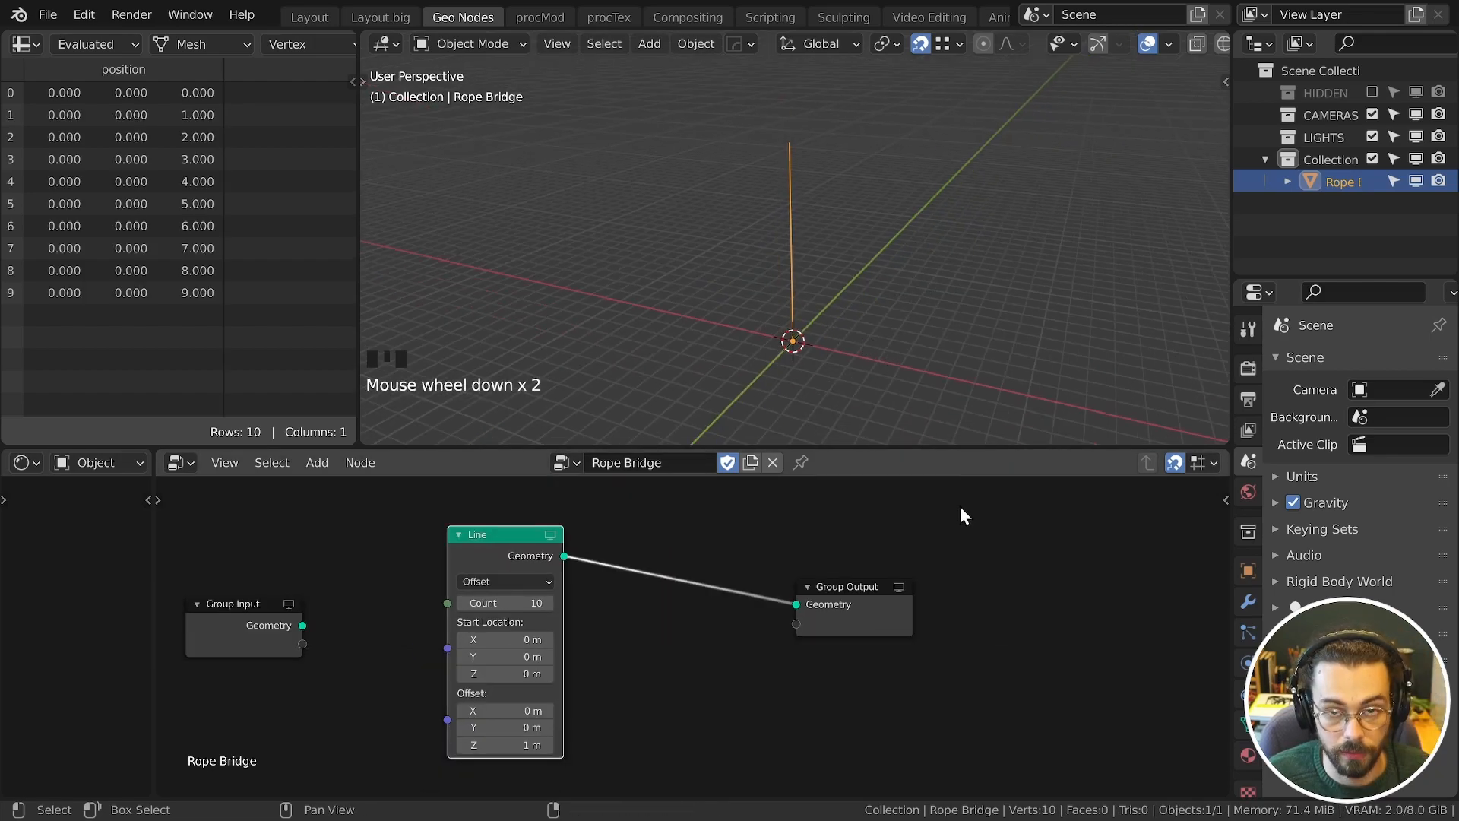
Step: Annotate the empty node area with three crosses and join them with a V-shaped line
scroll(973, 642, "down", 4)
middle_click_drag(968, 619, 912, 518)
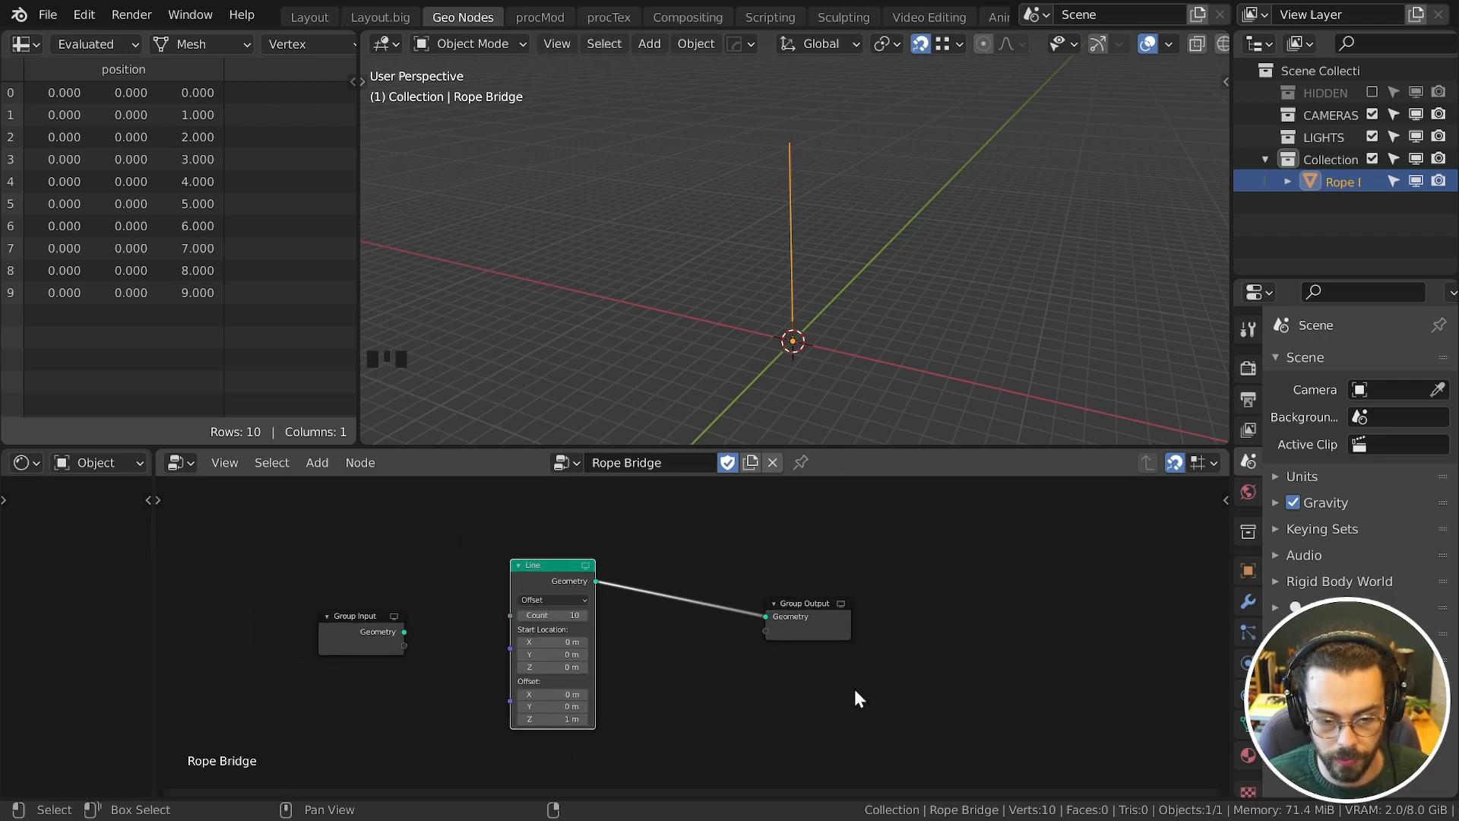
middle_click_drag(994, 606, 881, 621)
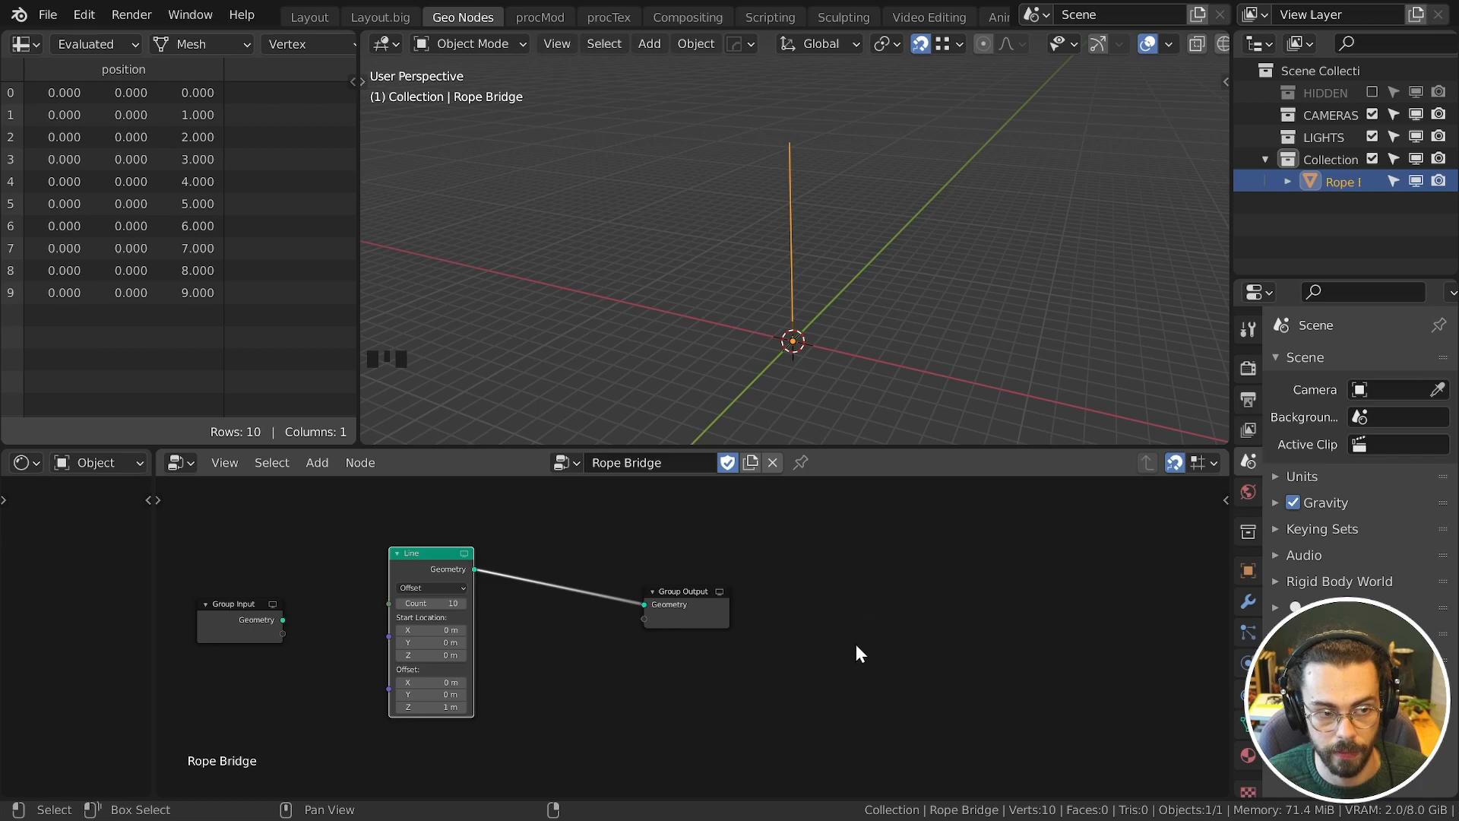
mouse_move(845, 524)
left_mouse_down()
mouse_move(878, 536)
mouse_move(852, 543)
left_mouse_up()
mouse_move(1091, 517)
left_mouse_down()
mouse_move(1107, 532)
mouse_move(1106, 507)
left_mouse_up()
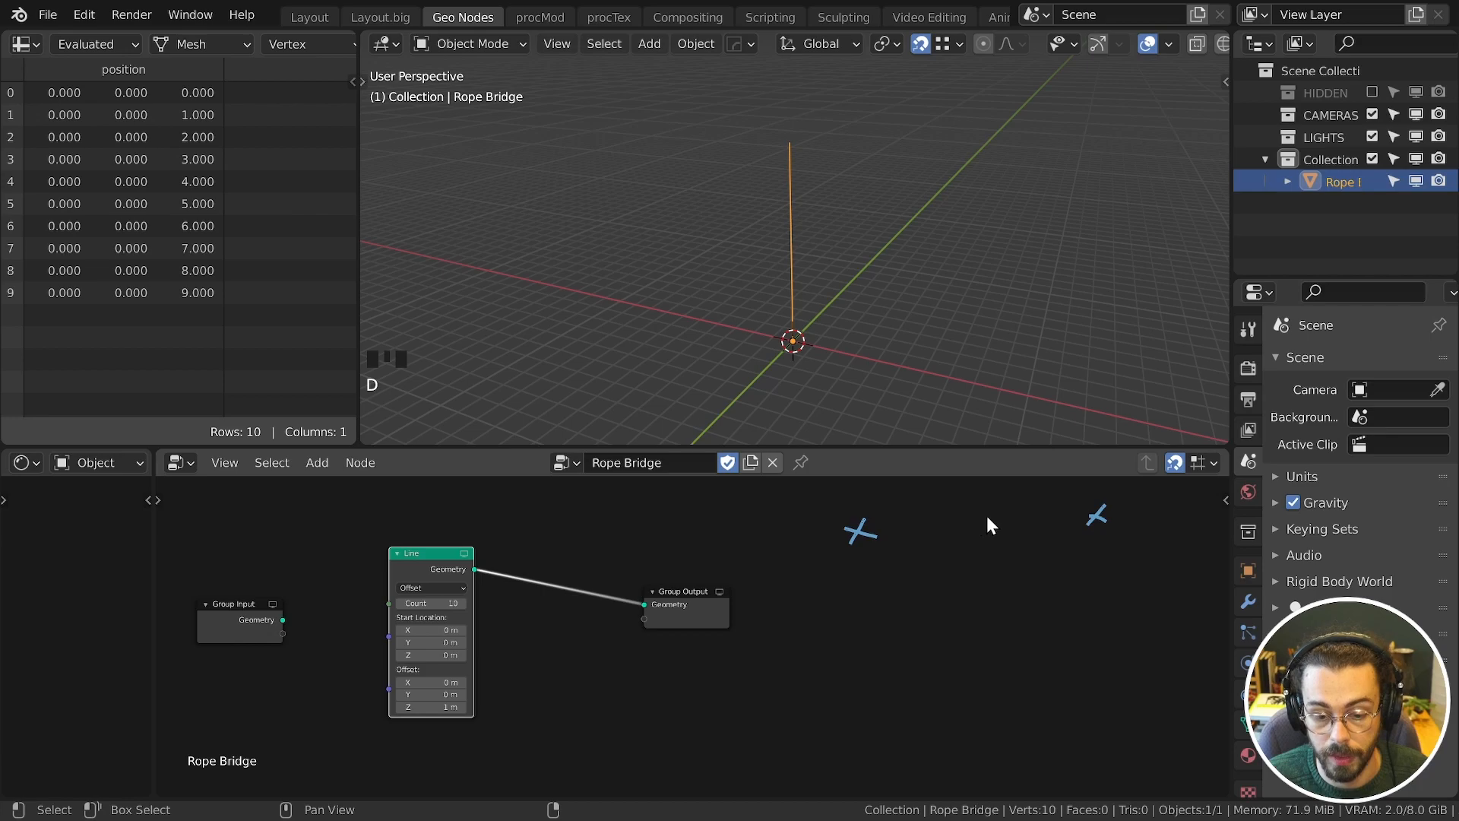
left_click_drag(983, 605, 993, 602)
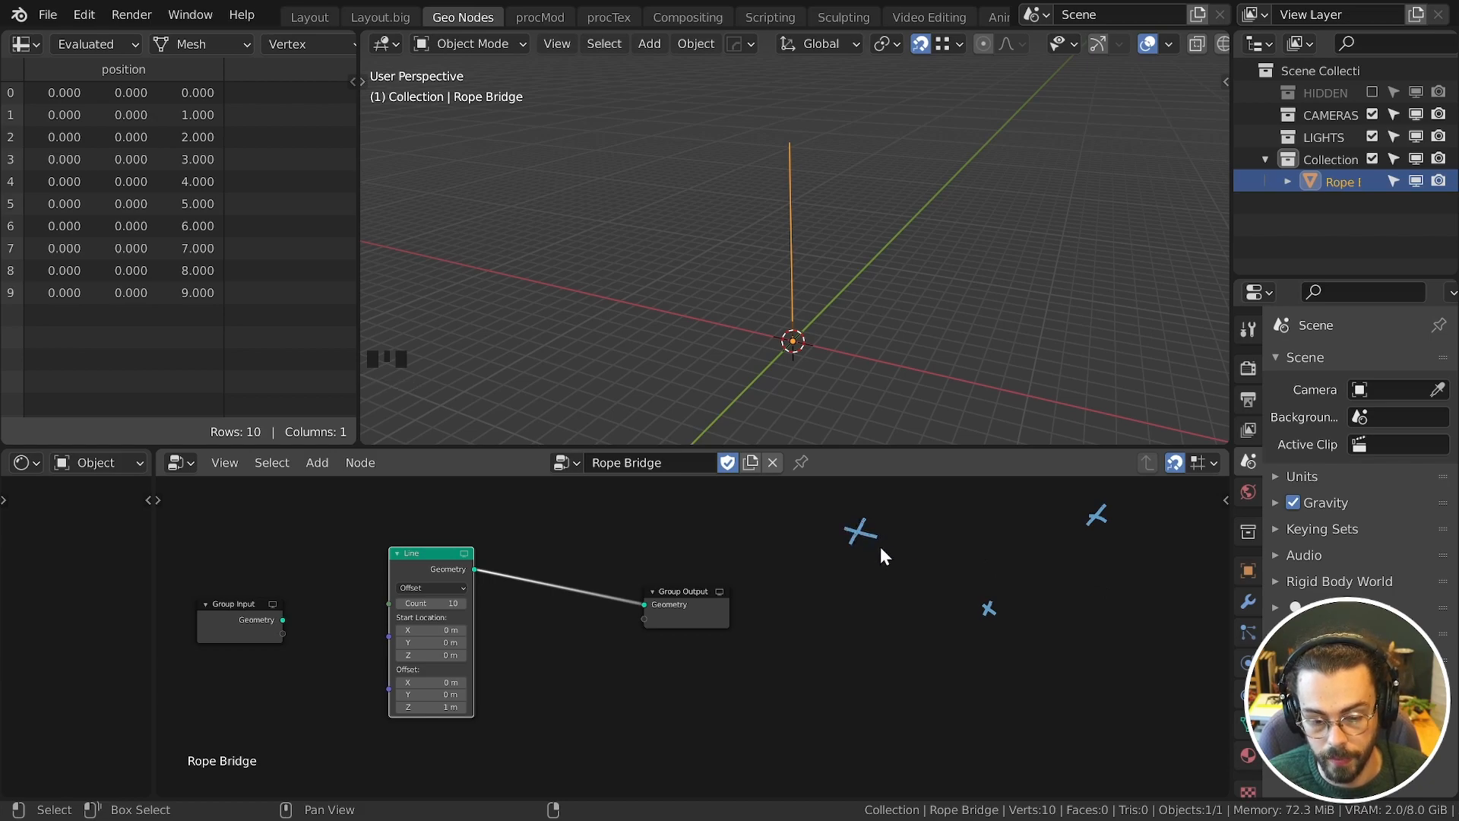
mouse_move(857, 530)
left_mouse_down()
mouse_move(918, 553)
mouse_move(990, 610)
mouse_move(1101, 514)
left_mouse_up()
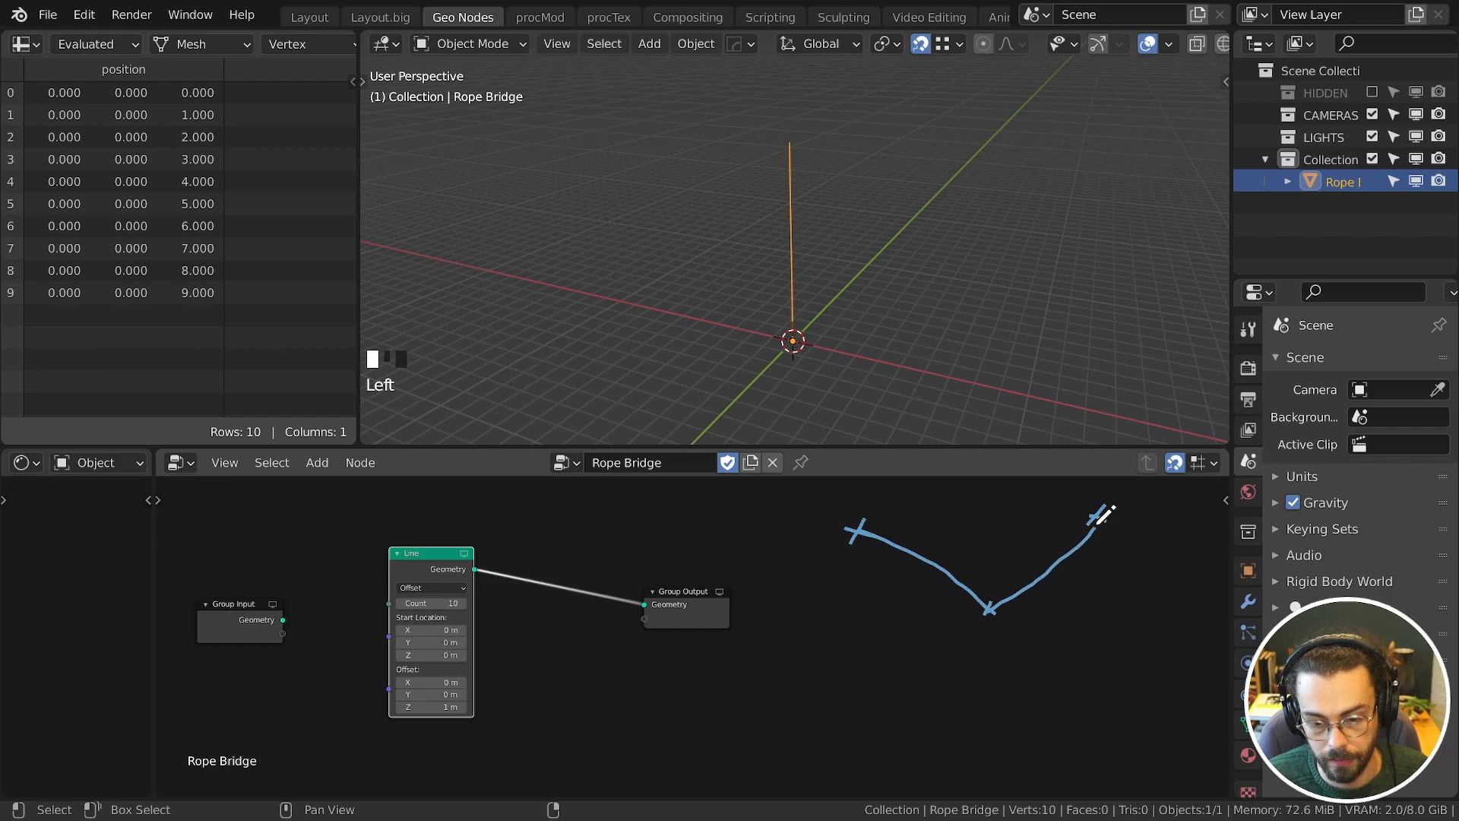
Step: Draw evenly spaced tick marks along both arms of the annotated V
left_click(858, 533)
mouse_move(903, 534)
left_mouse_down()
mouse_move(889, 551)
mouse_move(926, 571)
left_mouse_up()
left_click_drag(965, 571, 951, 590)
left_click_drag(1071, 540, 1081, 555)
mouse_move(1047, 558)
left_mouse_down()
mouse_move(1057, 571)
mouse_move(1027, 595)
left_mouse_up()
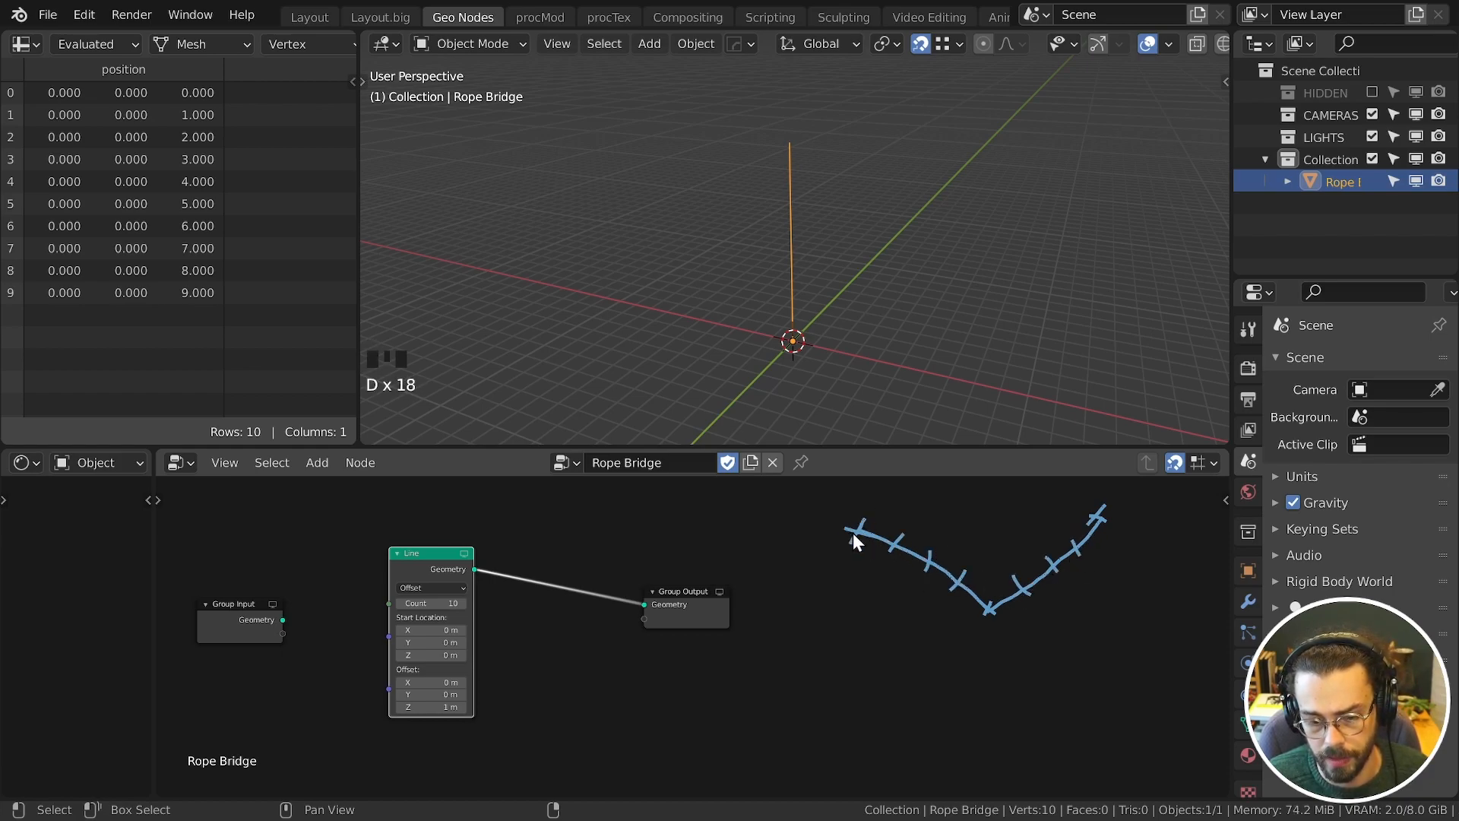
Step: Sketch strokes linking the tick marks of both arms to illustrate the resulting curve, and erase all annotations
left_click_drag(899, 546, 1052, 579)
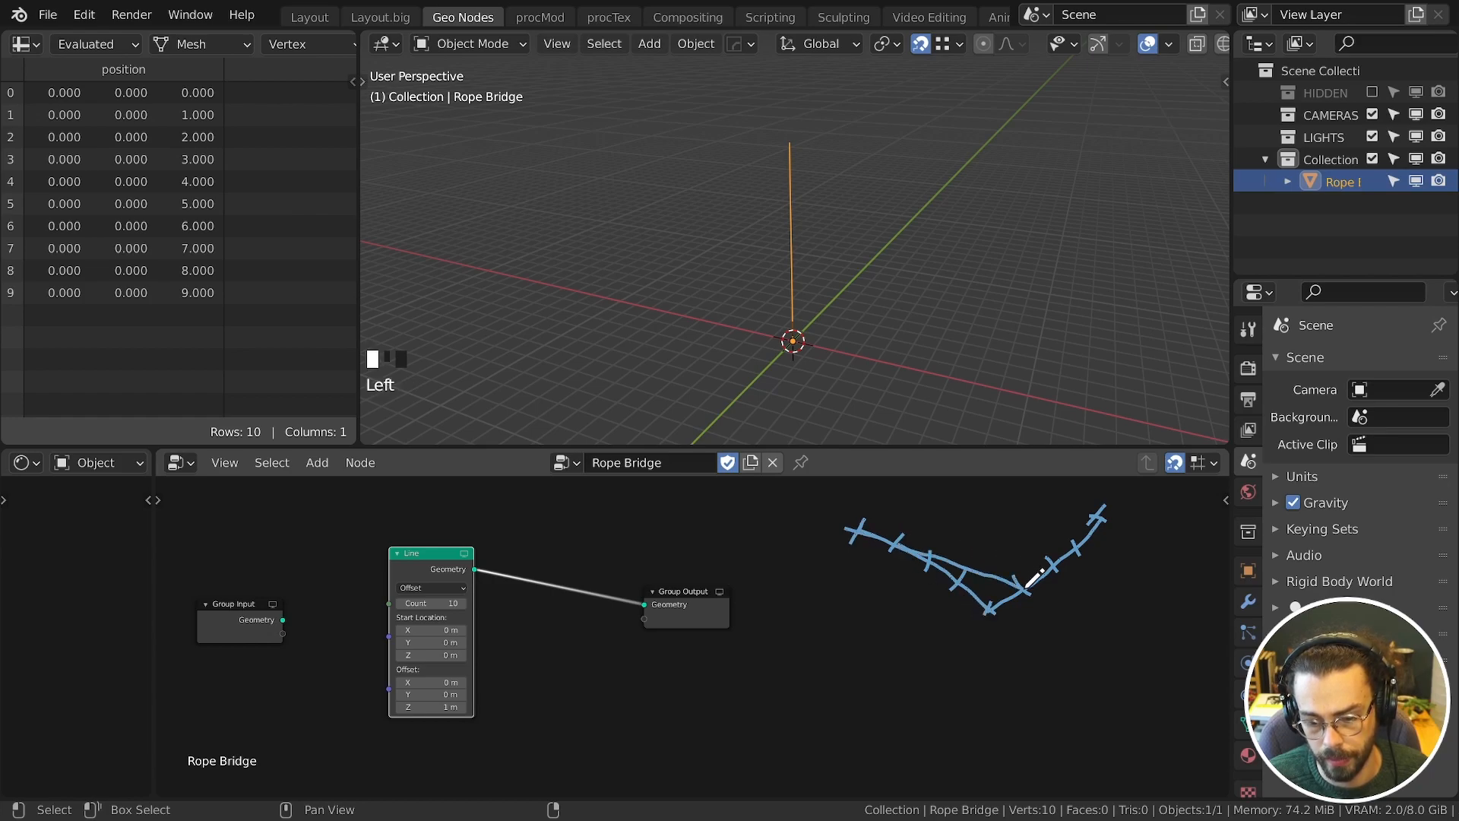
left_click_drag(963, 576, 1084, 550)
left_click_drag(990, 606, 1097, 528)
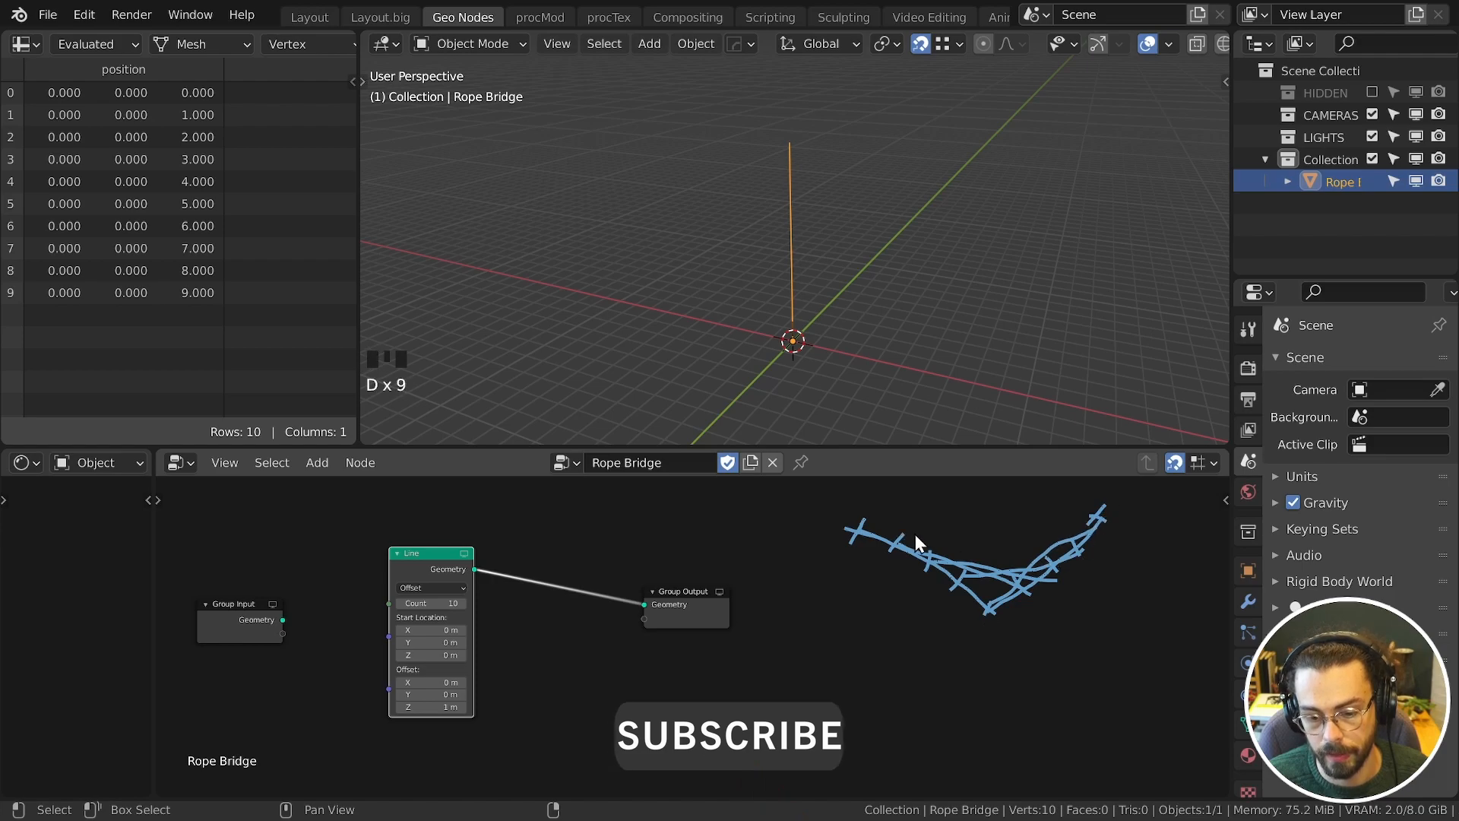
left_click_drag(875, 514, 1080, 522)
mouse_move(1016, 553)
right_mouse_down()
mouse_move(1046, 535)
mouse_move(997, 593)
mouse_move(874, 517)
right_mouse_up()
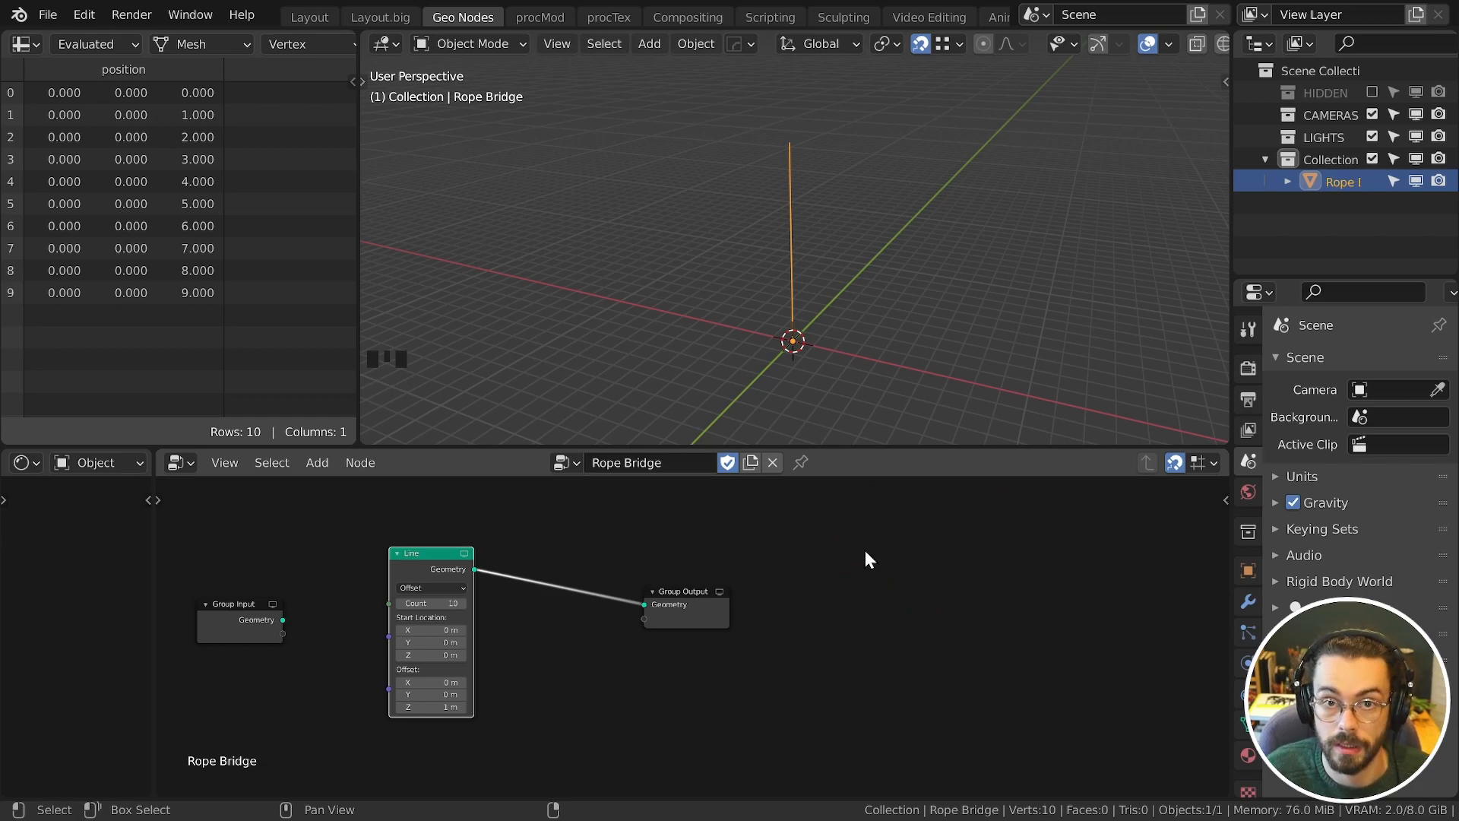
Step: Move the Group Output farther from the Line node and insert an Attribute Separate XYZ node on the link between them
left_click_drag(673, 607, 992, 622)
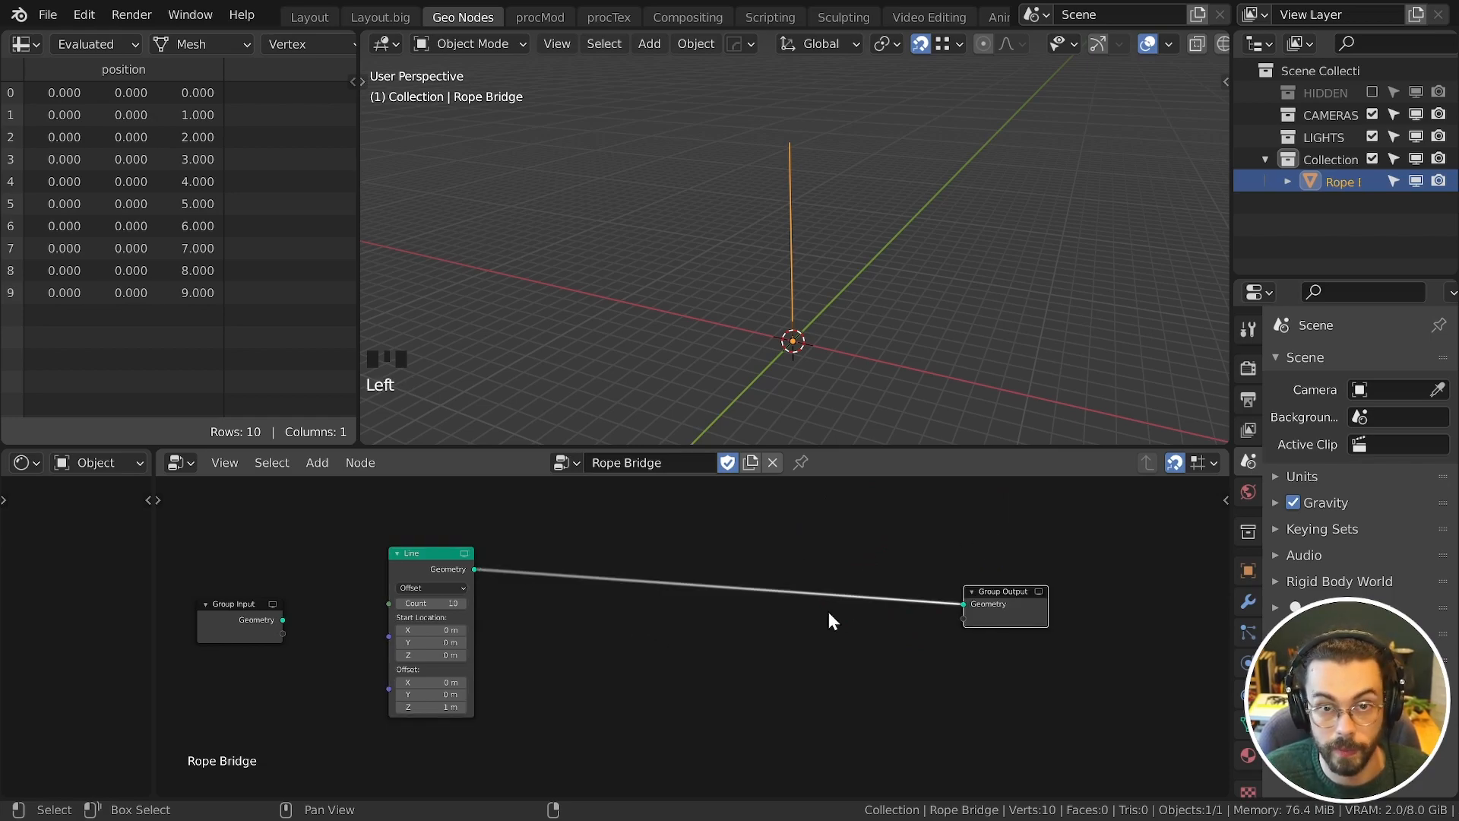
middle_click_drag(598, 581, 672, 596)
scroll(631, 604, "up", 1)
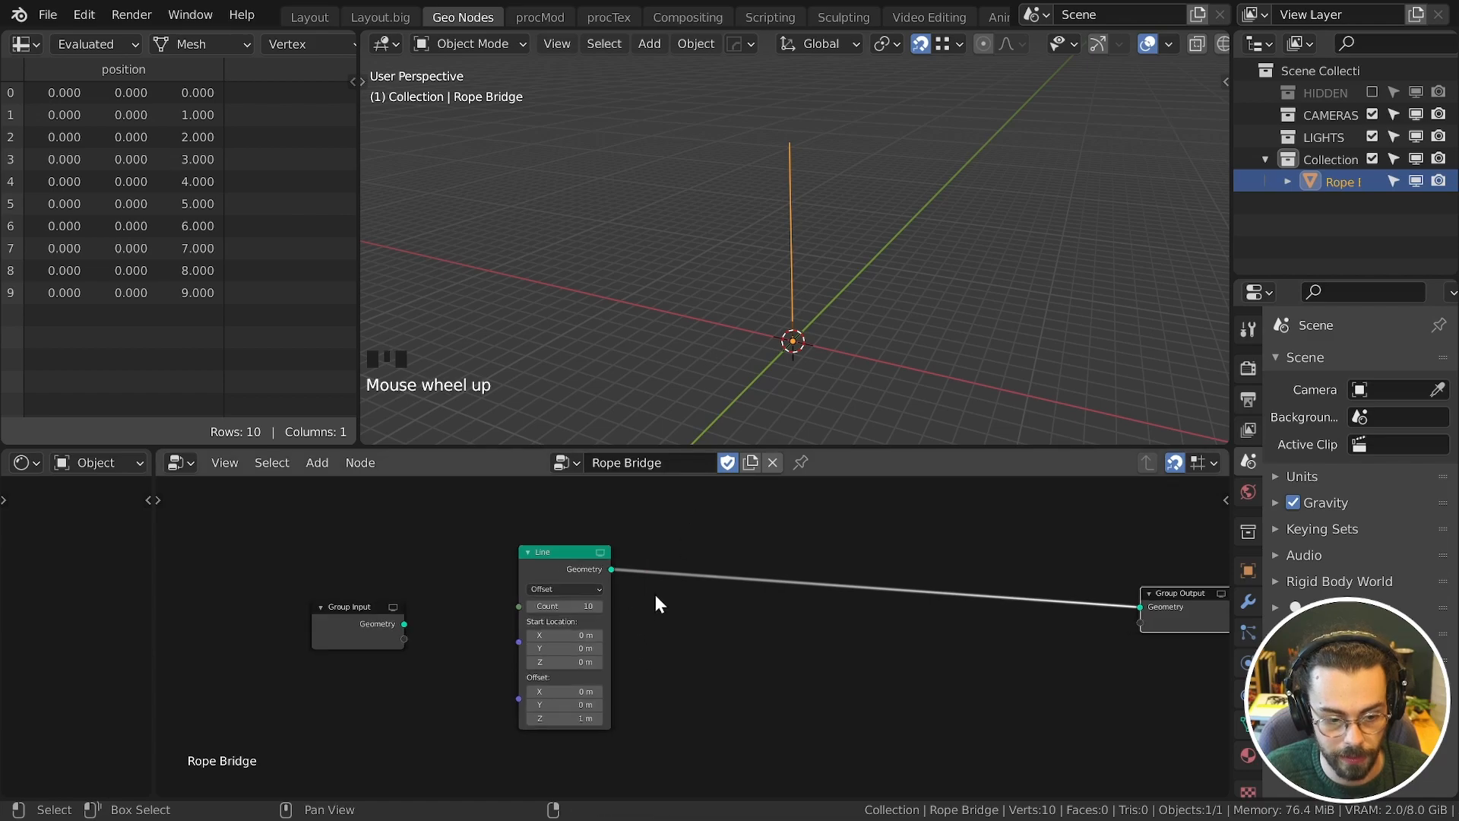
key("shift+a")
mouse_move(669, 419)
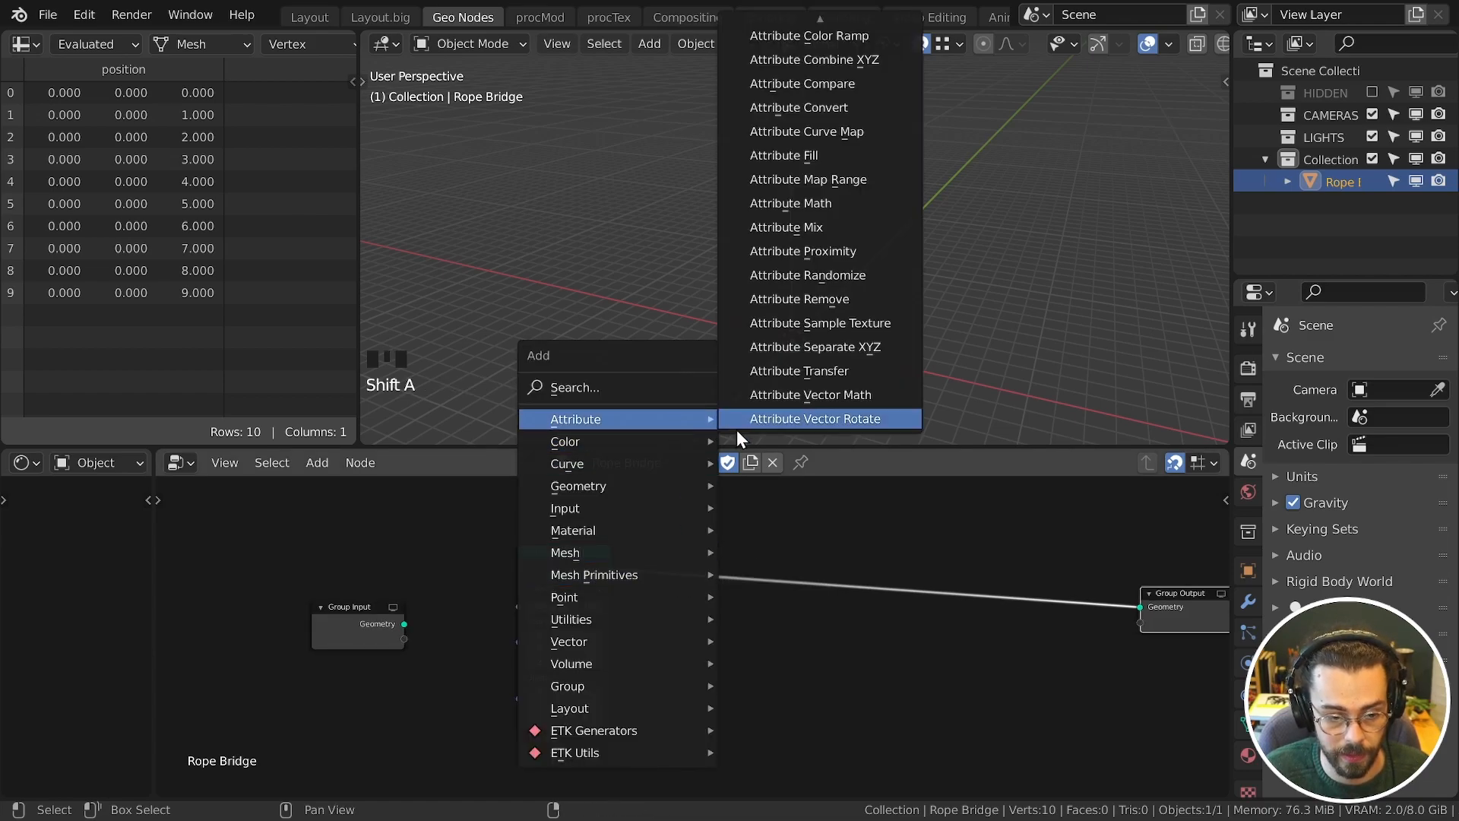
left_click(812, 347)
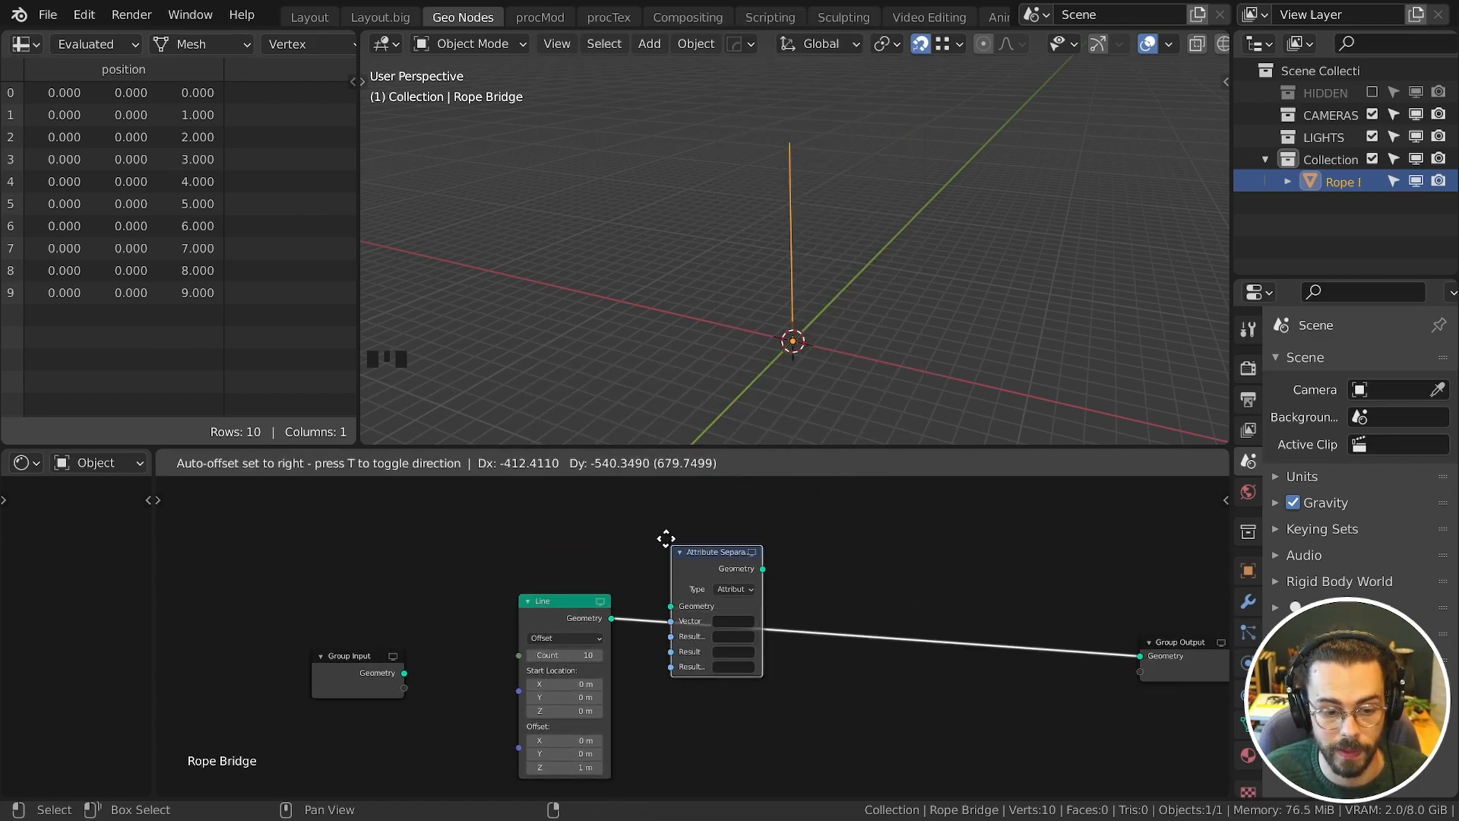
left_click(708, 597)
scroll(708, 598, "up", 2)
middle_click_drag(708, 597, 674, 586)
left_click_drag(675, 586, 639, 585)
Step: Set the Attribute Separate XYZ node's Vector to position and its Result Z to index
left_click(694, 658)
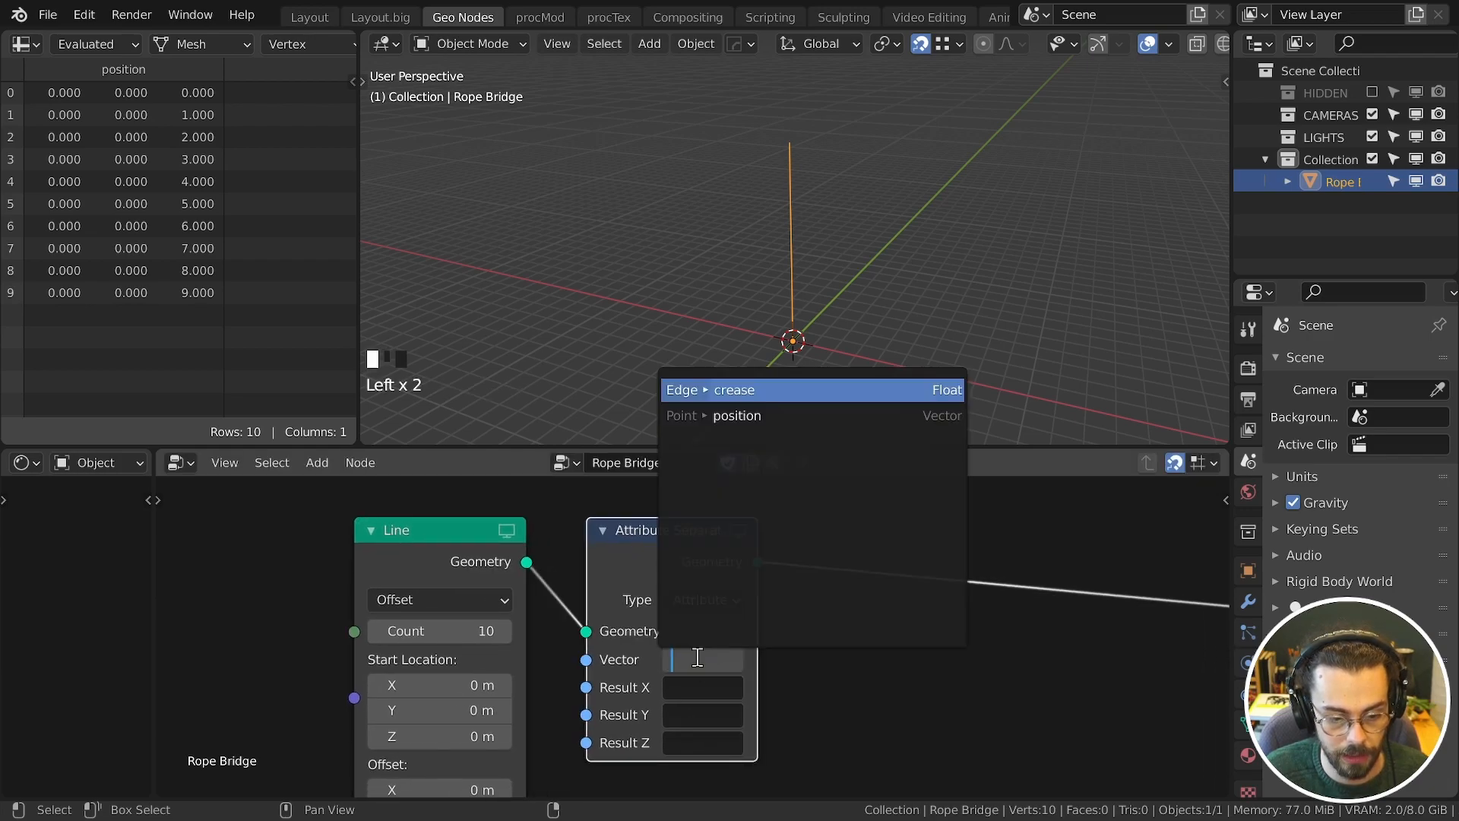
left_click(730, 415)
left_click(728, 737)
type("index")
key("Return")
Step: Insert an Attribute Math node between the Attribute Separate XYZ and Group Output nodes and set its operation to Divide
middle_click_drag(727, 732, 775, 557)
key("shift+a")
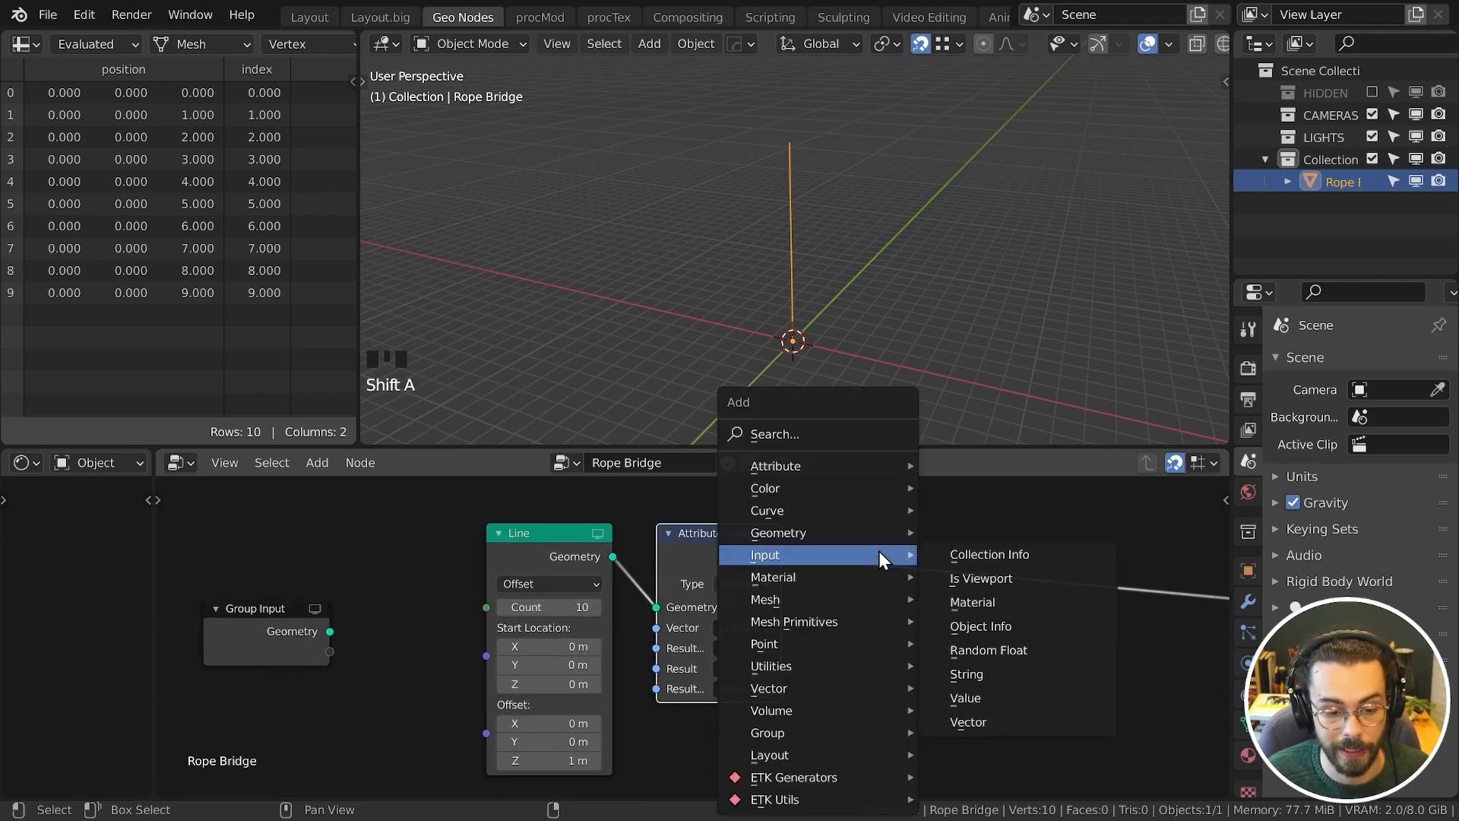
mouse_move(852, 467)
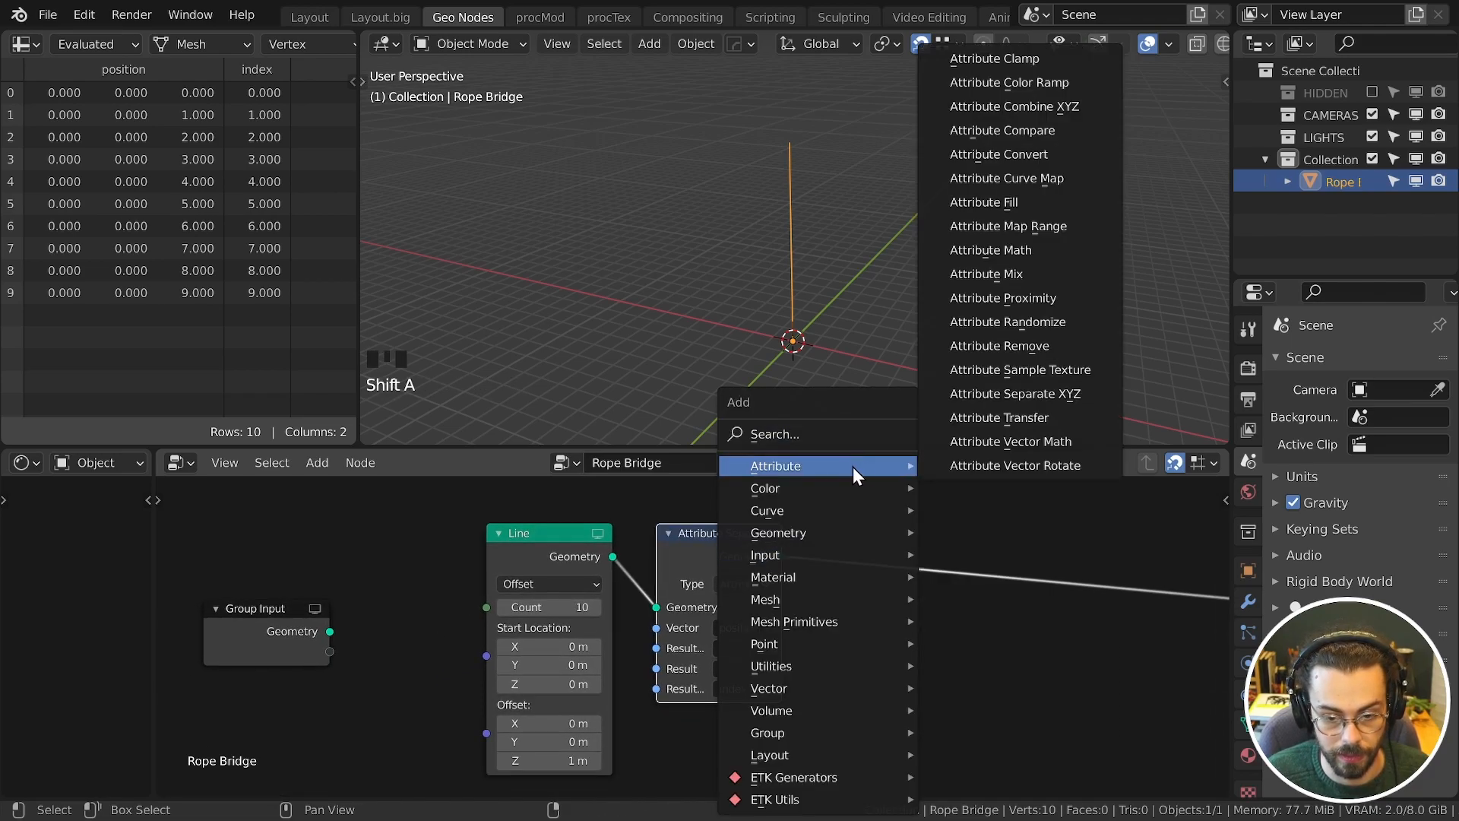
left_click(990, 250)
left_click(874, 529)
left_click_drag(874, 530, 836, 531)
left_click(873, 581)
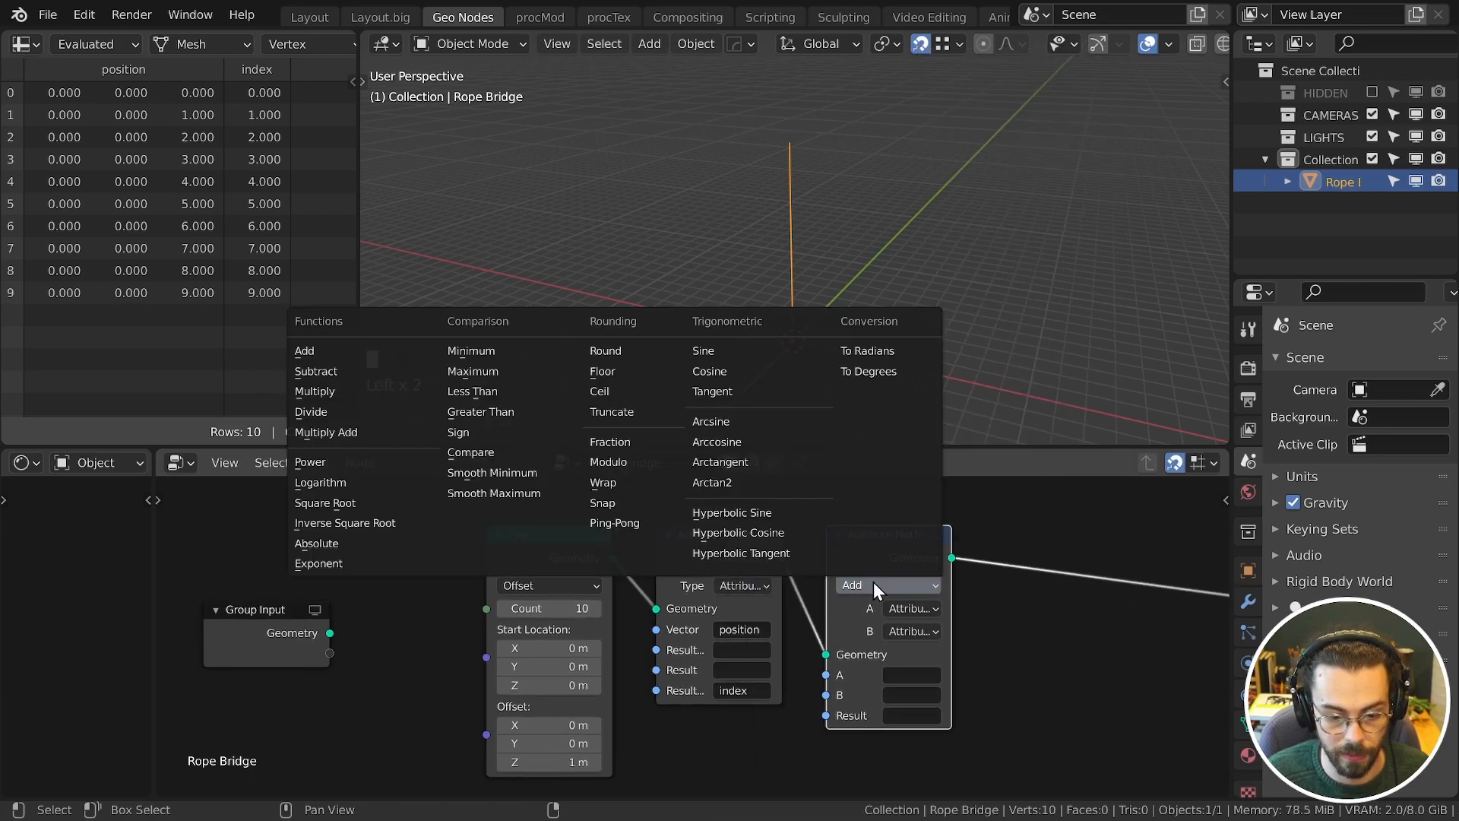
left_click(310, 411)
Step: Set the Attribute Math node's A to index, its Result to fac, and its B input type to Float
key("ctrl+c")
key("ctrl+v")
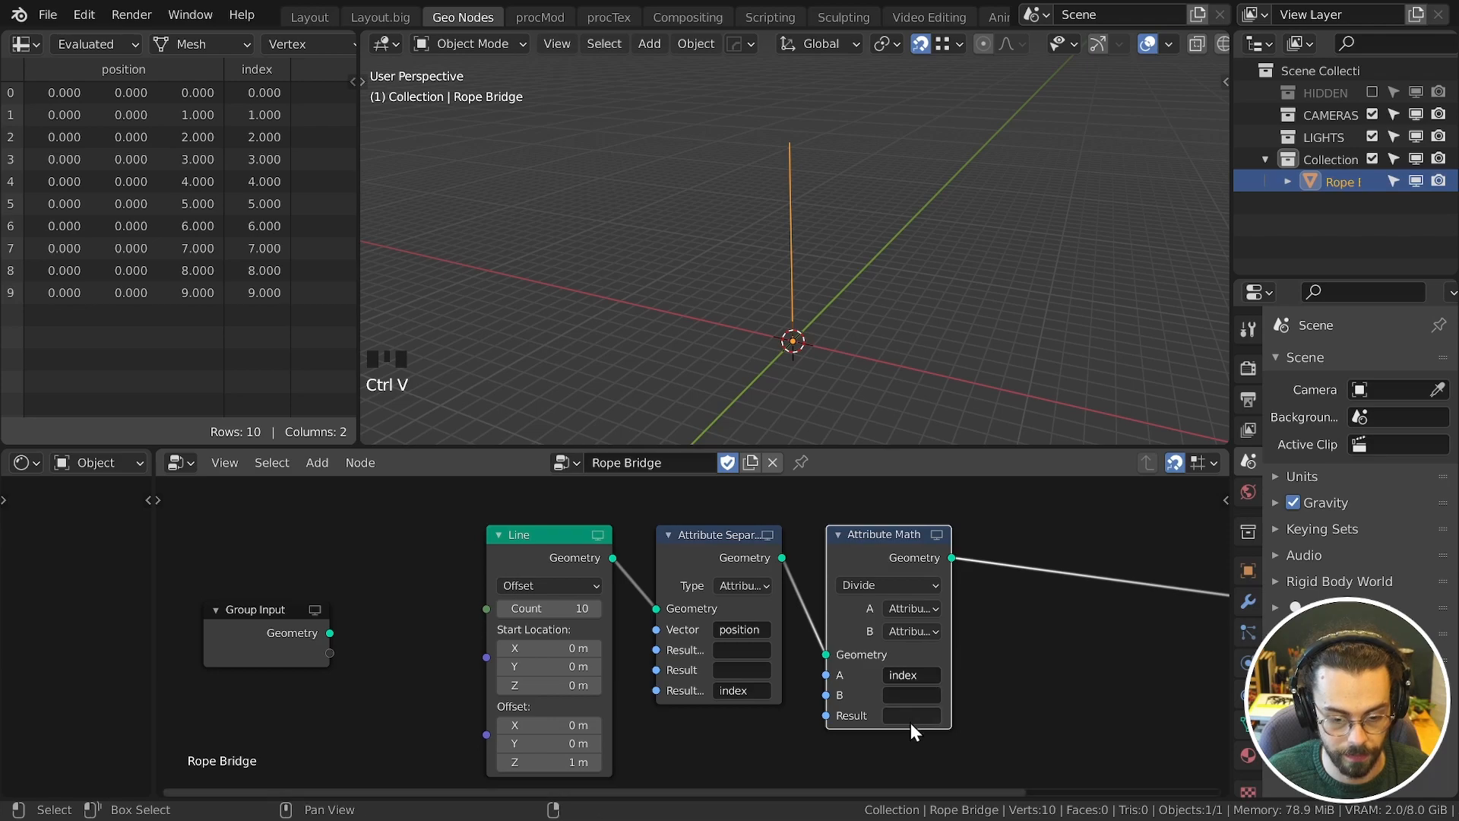
left_click(911, 718)
type("fac")
key("Return")
left_click(941, 630)
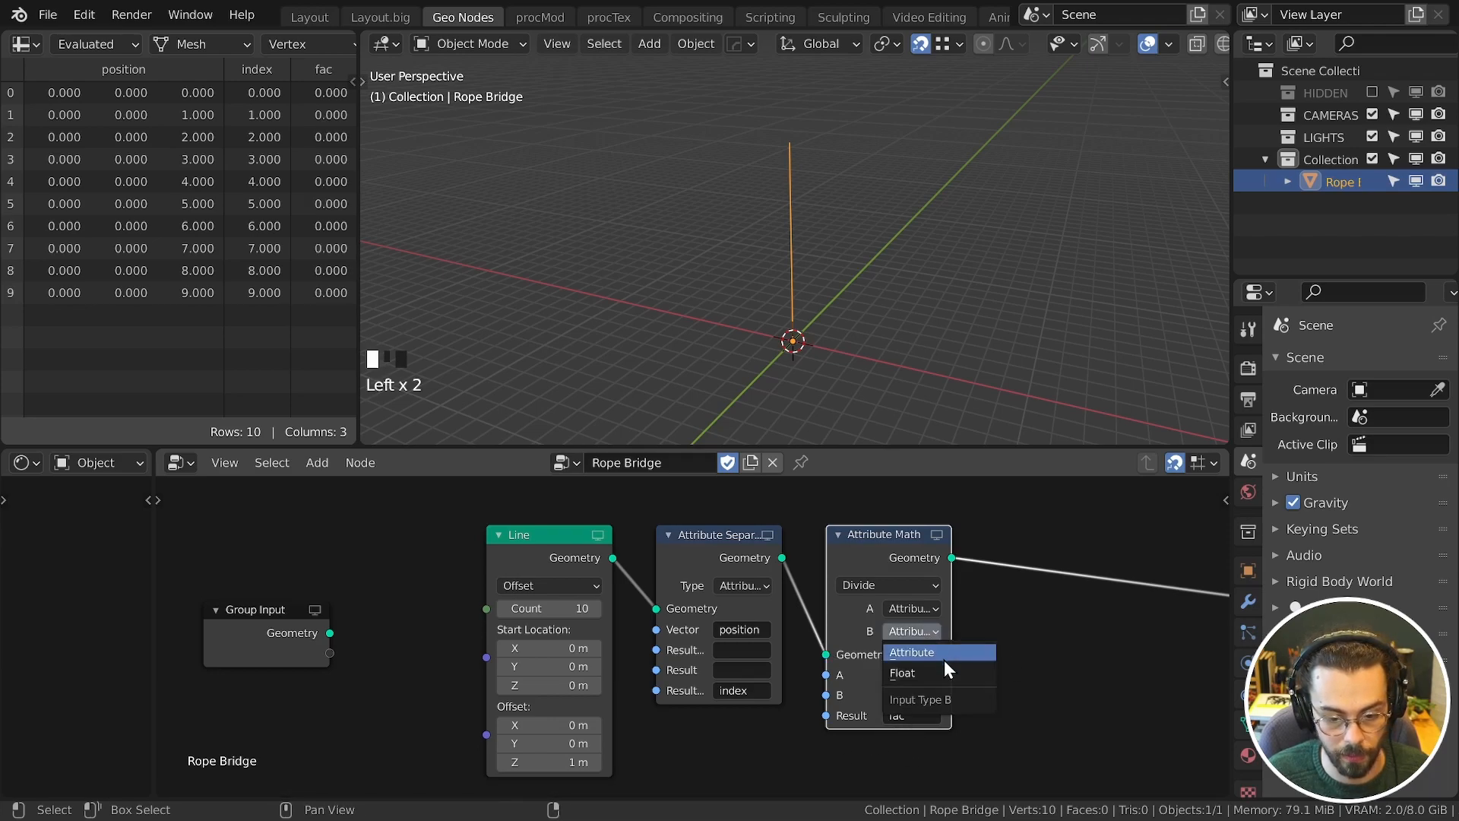
left_click(944, 659)
middle_click_drag(896, 687, 895, 664)
left_click(895, 665)
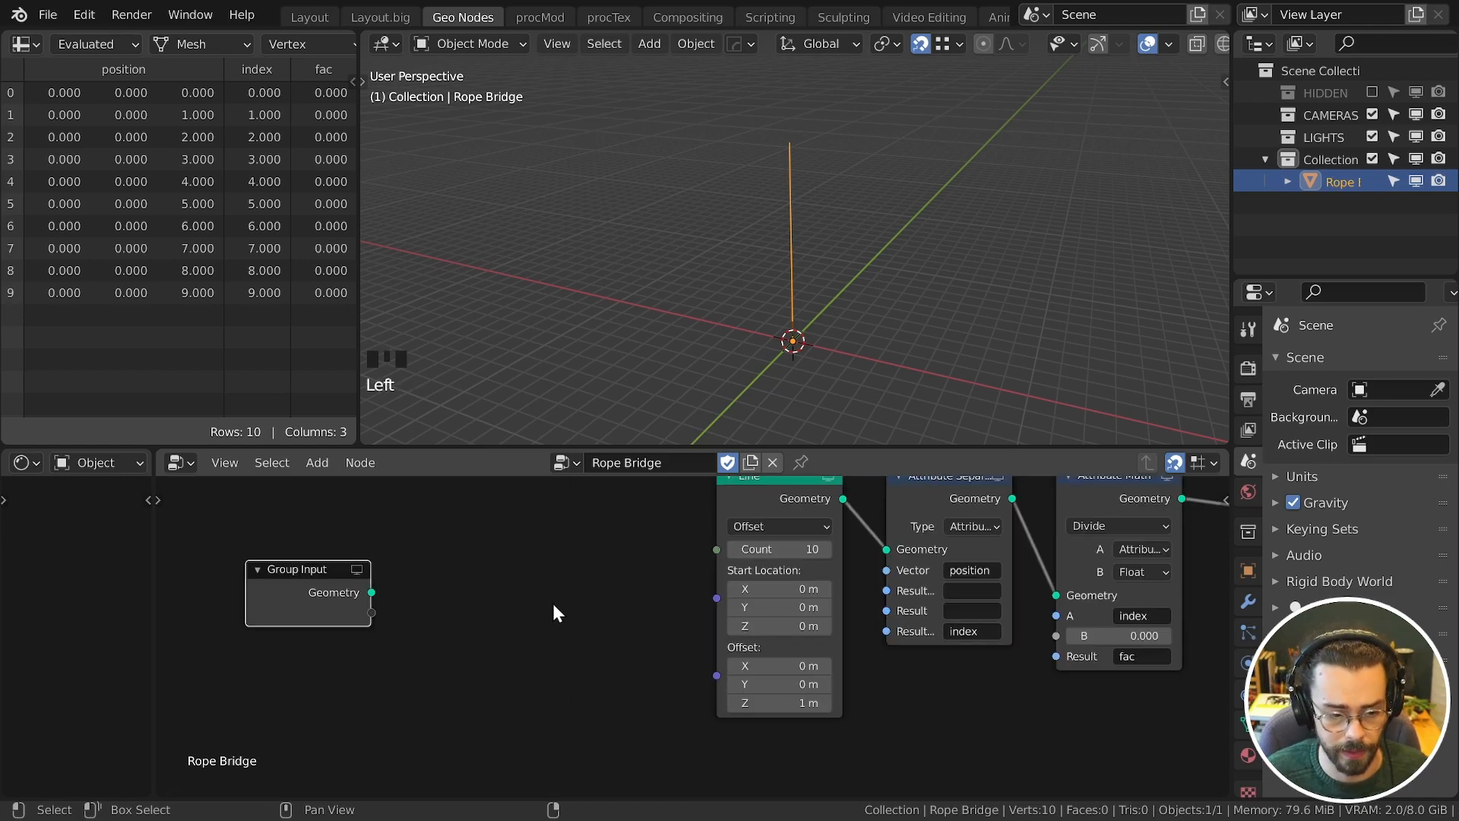
Step: Add a Value node of 9.000 feeding both the Line node's Count and the Attribute Math node's B
key("shift+a")
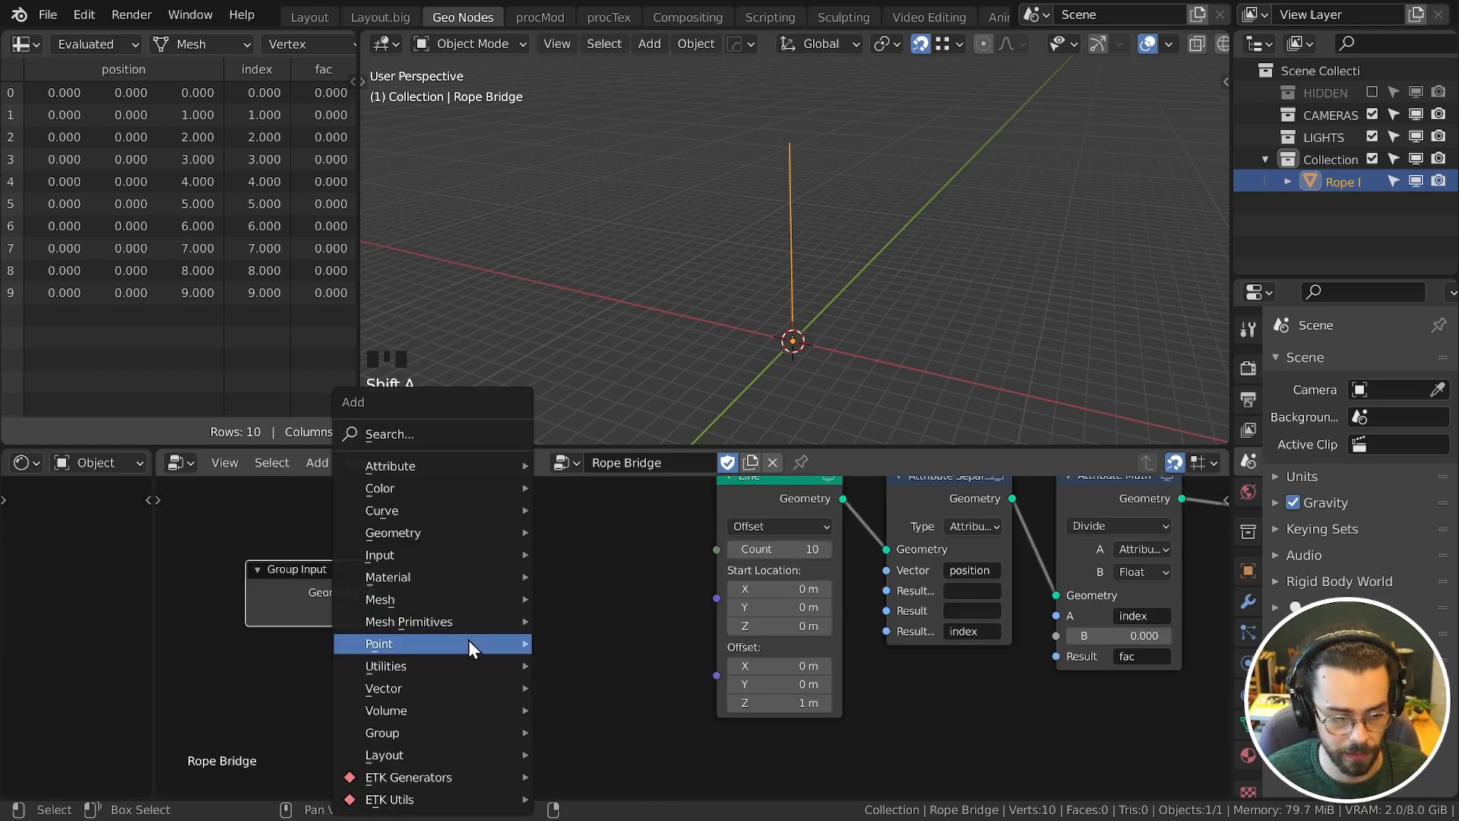
mouse_move(435, 555)
left_click(596, 696)
left_click(485, 583)
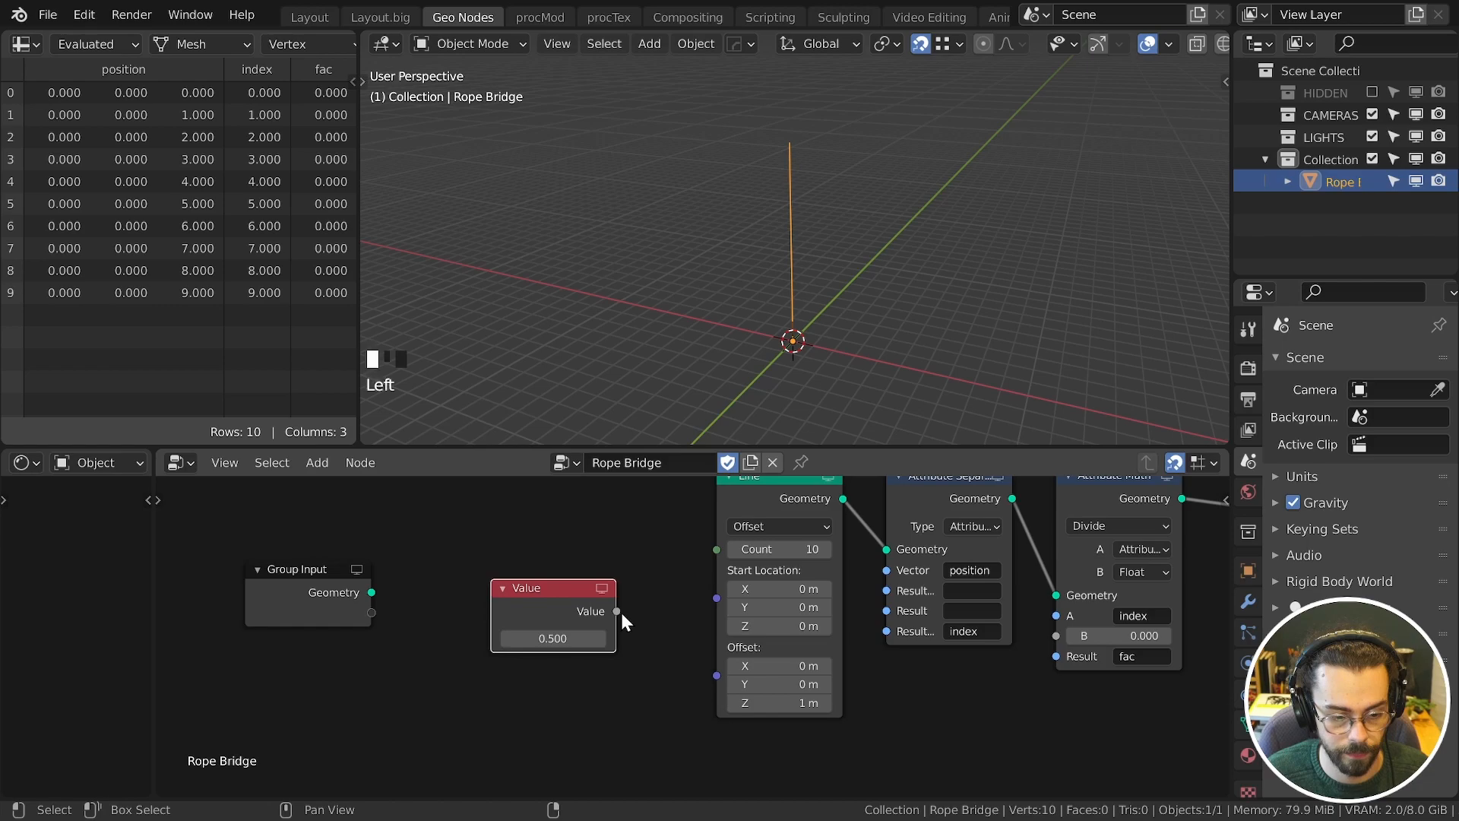
left_click_drag(617, 611, 714, 552)
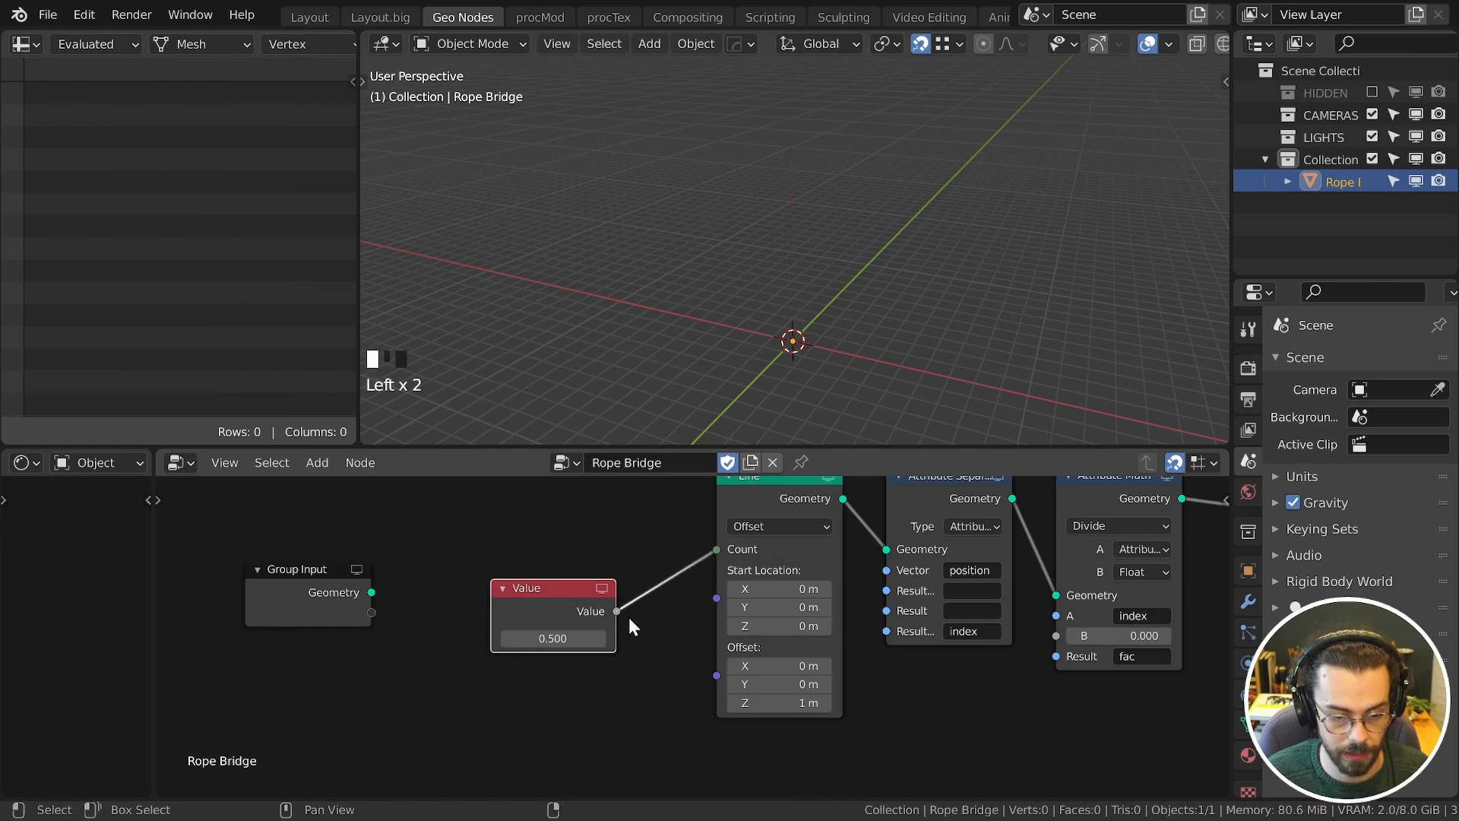
left_click_drag(617, 611, 1052, 638)
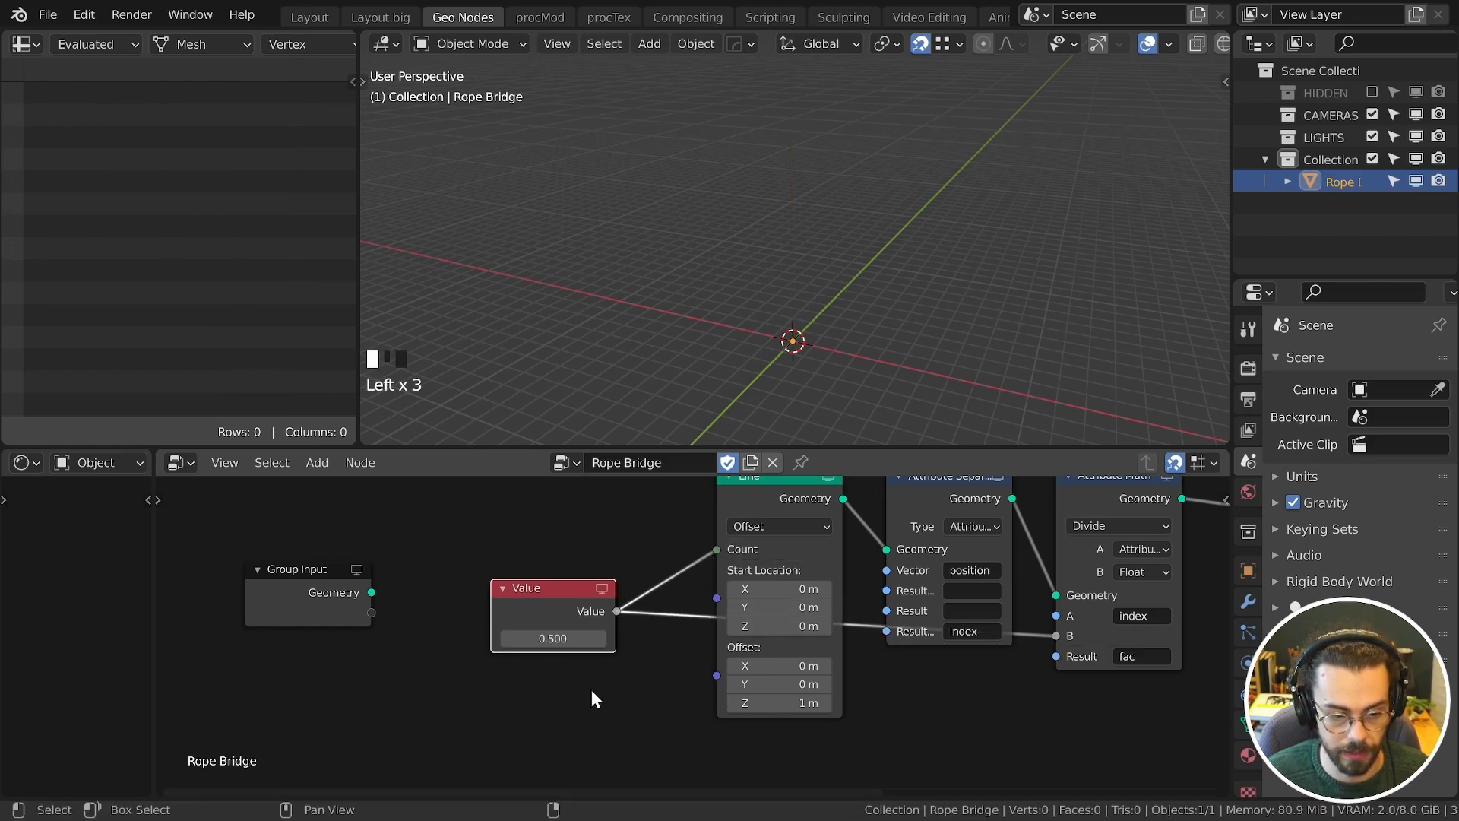
left_click_drag(553, 638, 586, 639)
middle_click(680, 324)
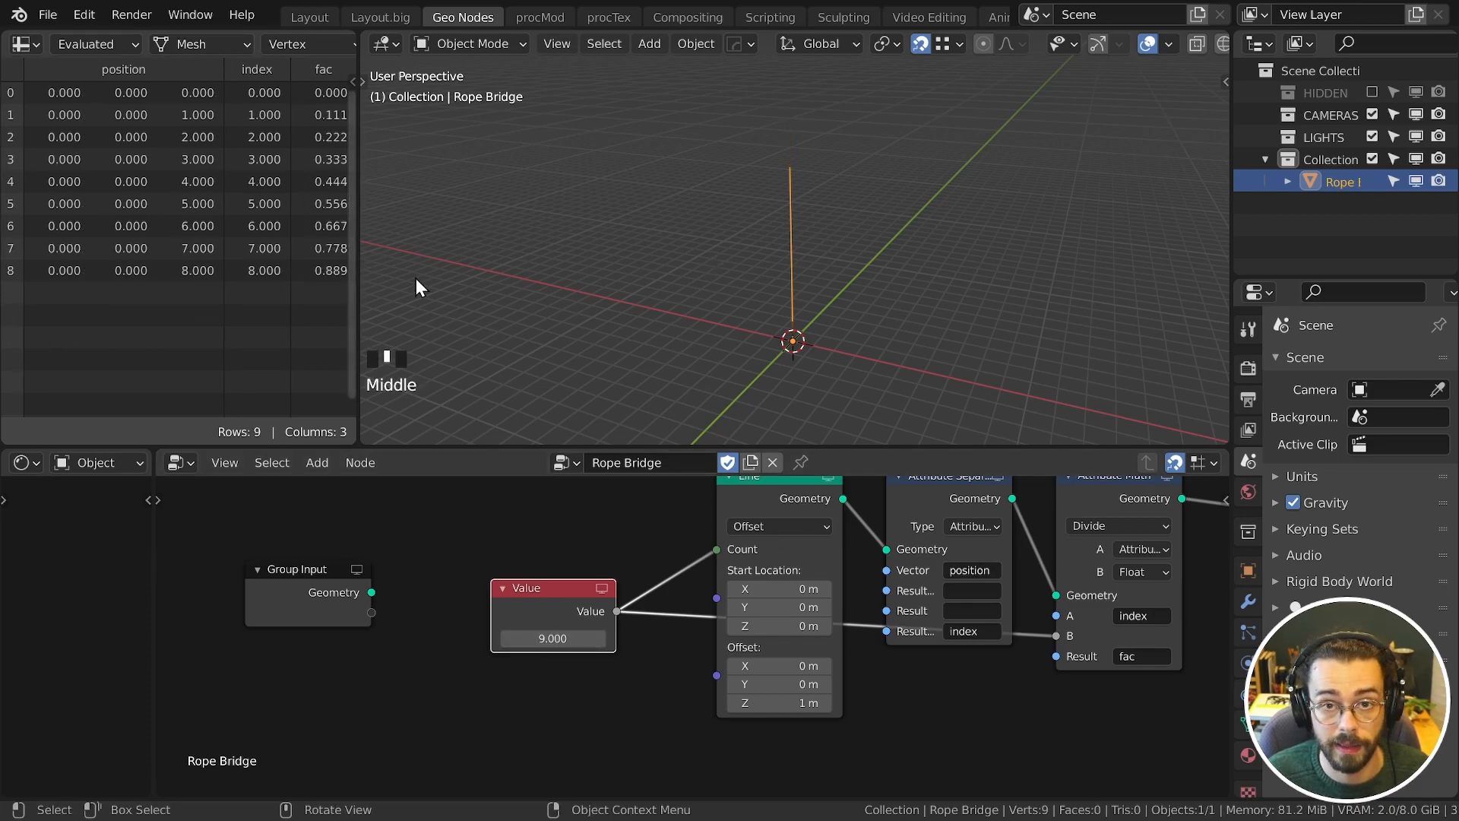
Step: Insert a Math node between Value and the Attribute Math node's B, set to Subtract with a value of 1
key("shift+a")
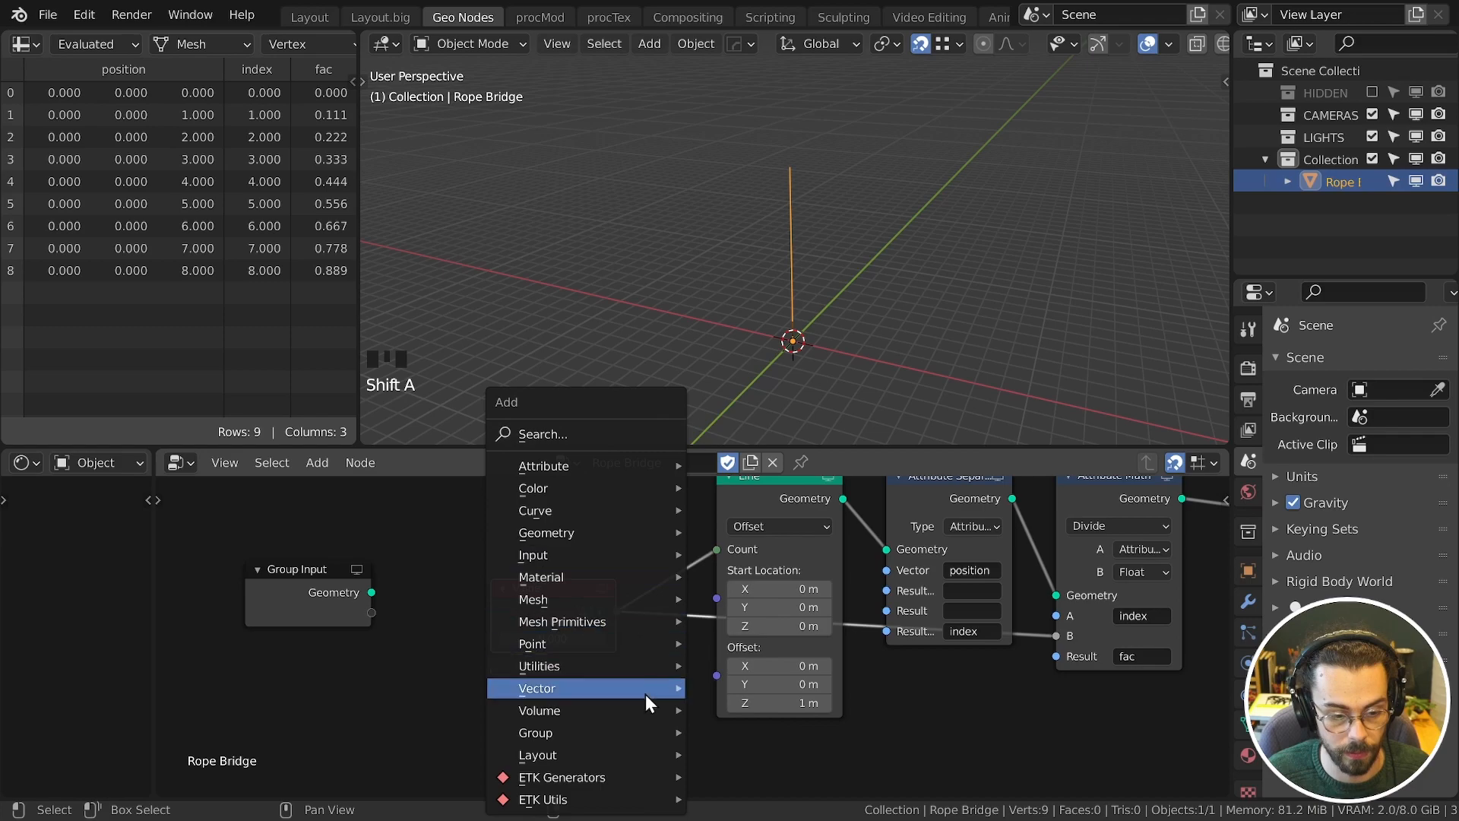
mouse_move(649, 668)
left_click(741, 643)
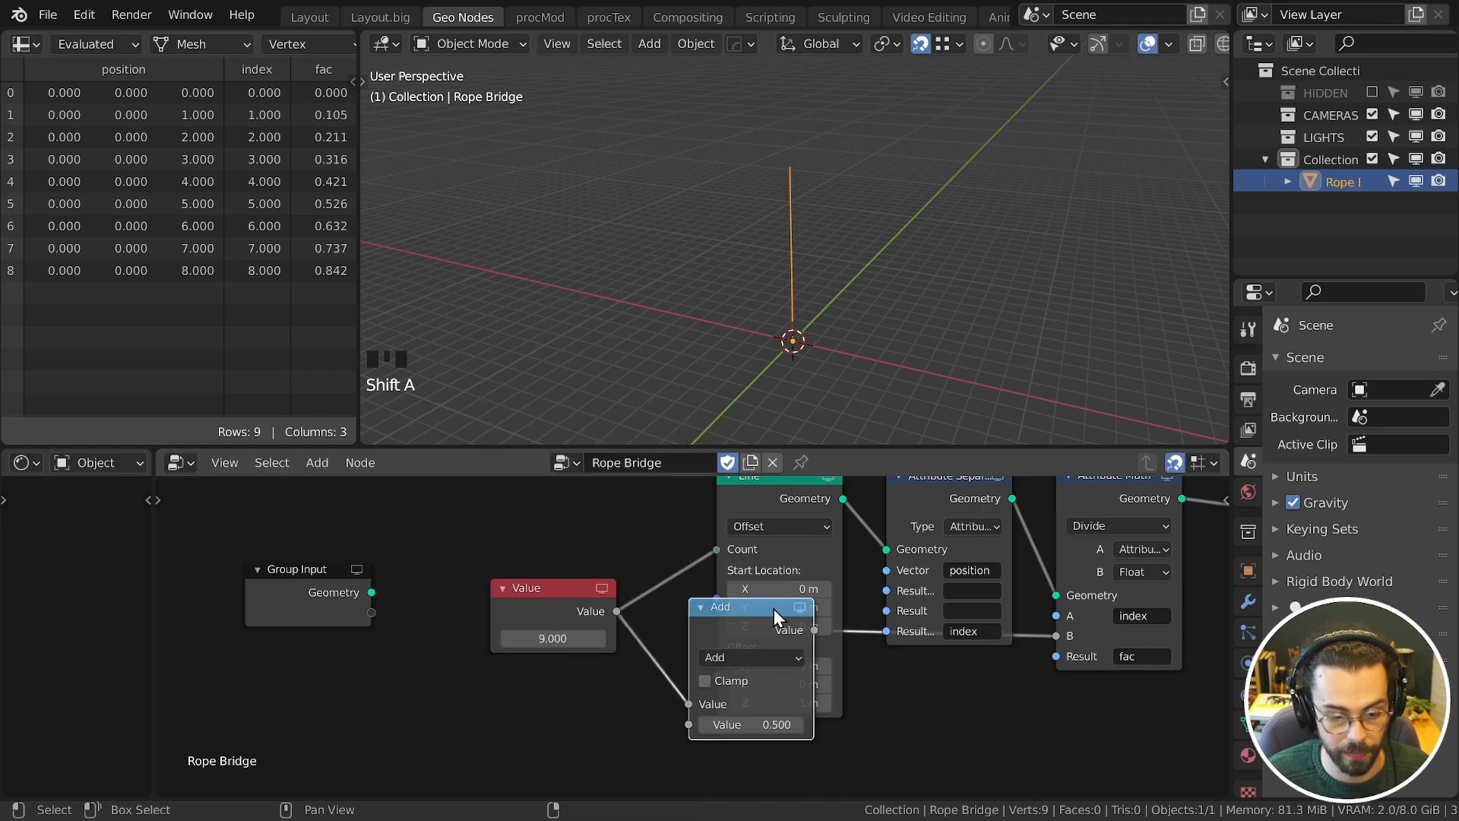
left_click(972, 673)
middle_click_drag(972, 719, 969, 621)
left_click(970, 620)
key("s")
left_click(945, 681)
type("1")
key("Return")
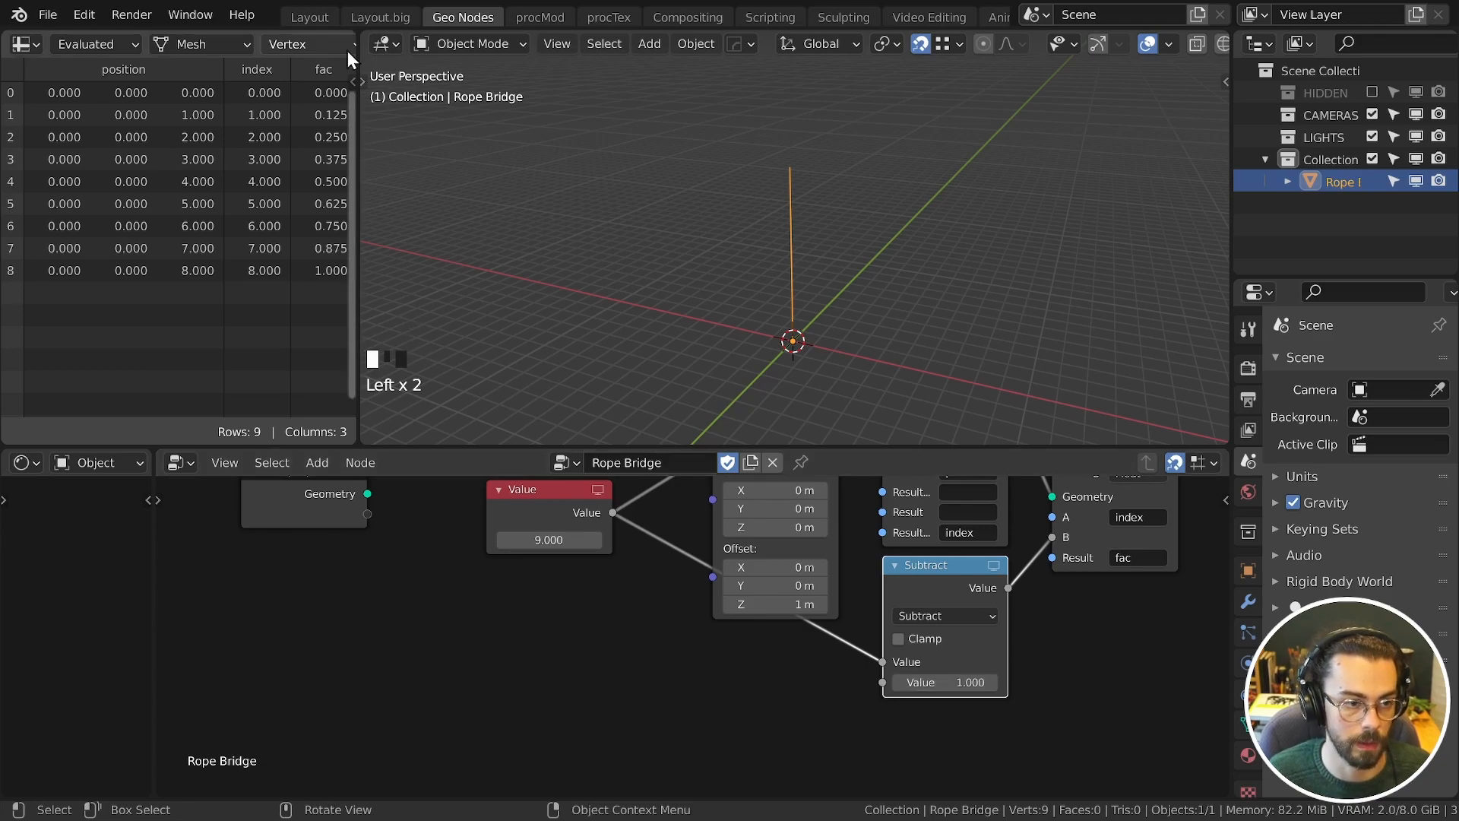
middle_click(338, 74)
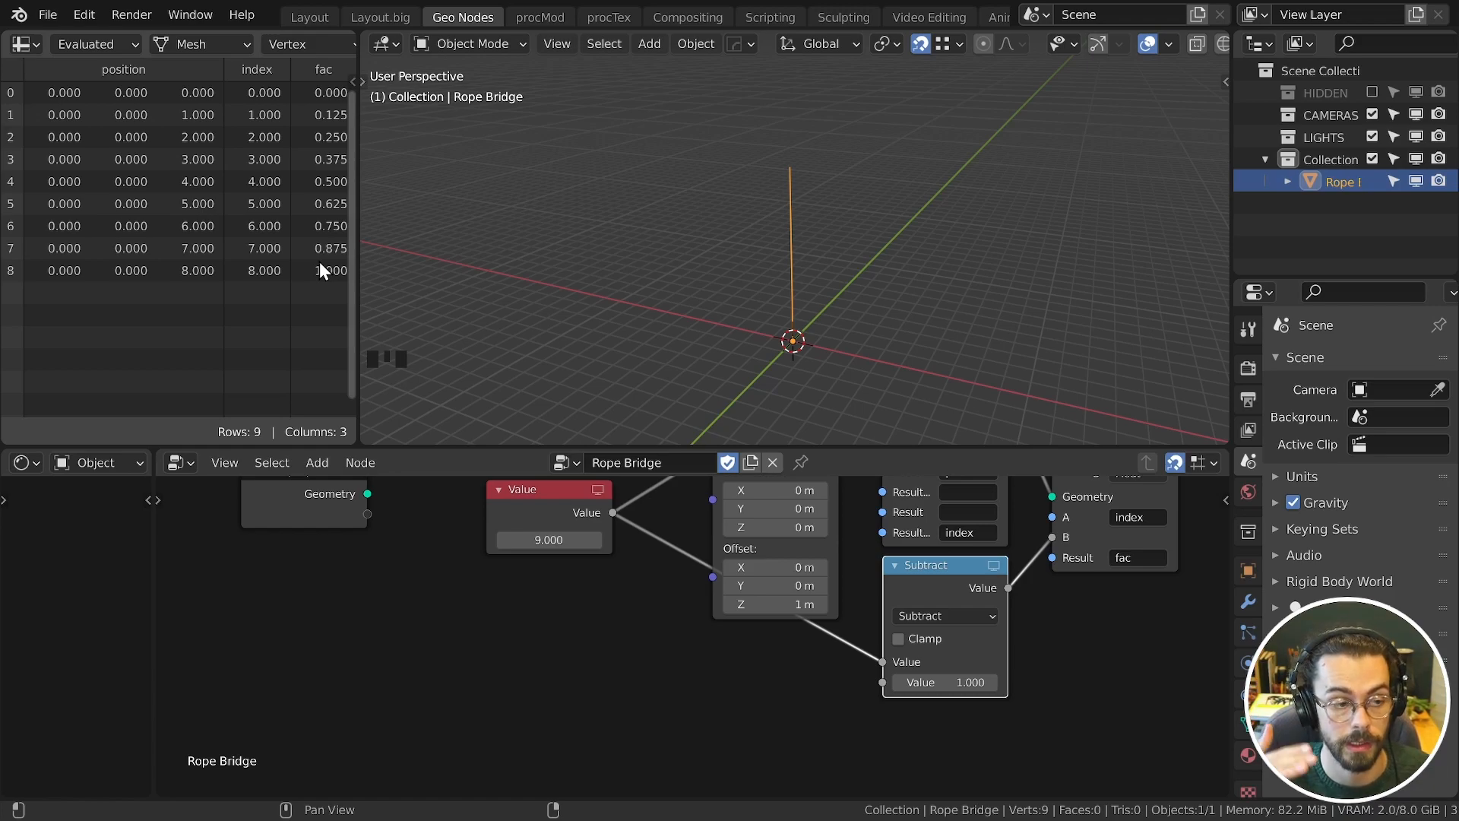
Step: Move the Value node farther from Line, and insert a copy of the Subtract node before it, set to Floor
scroll(596, 641, "down", 4)
middle_click_drag(595, 641, 592, 564)
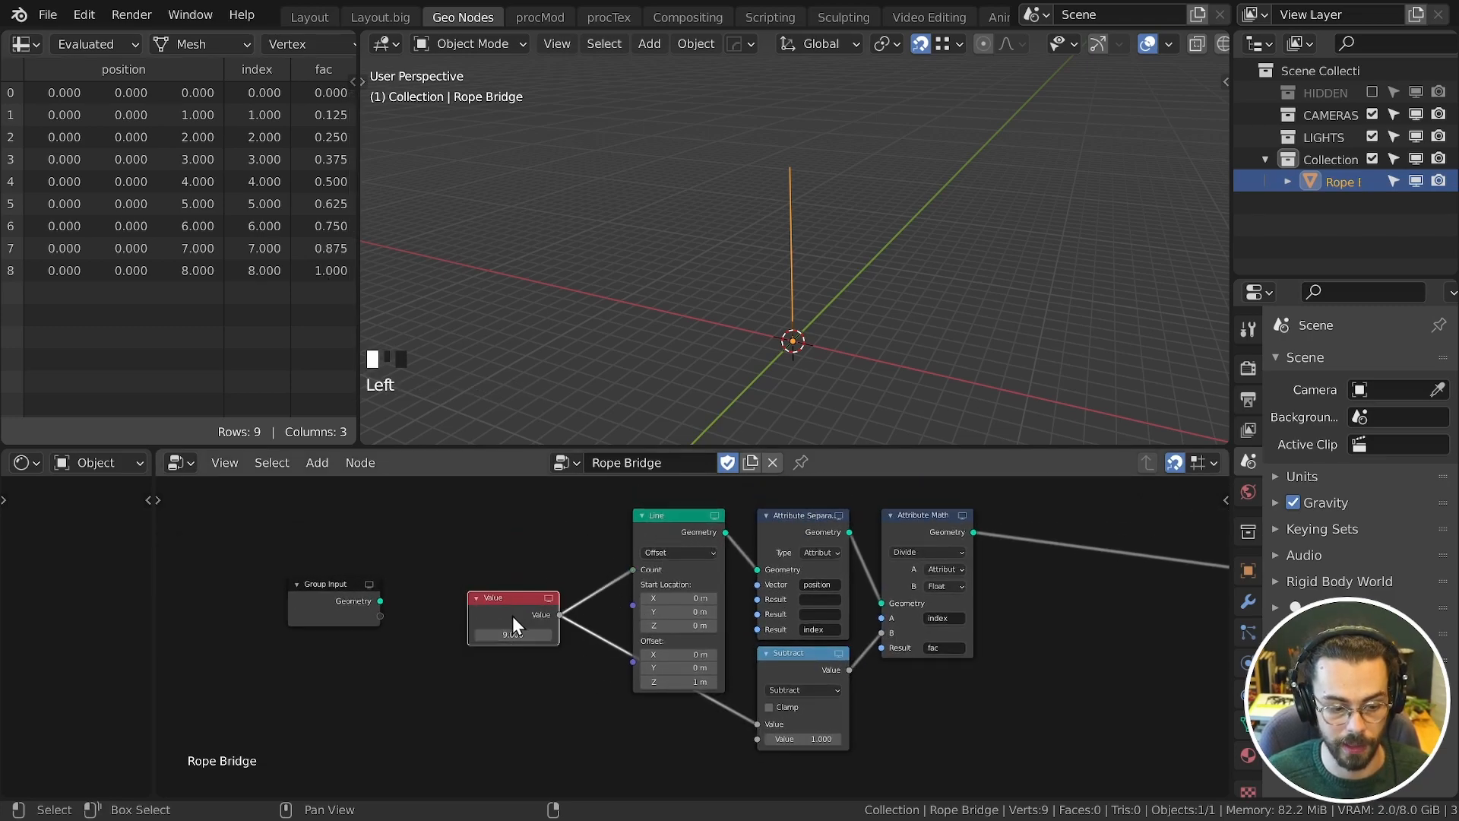
left_click_drag(513, 614, 459, 628)
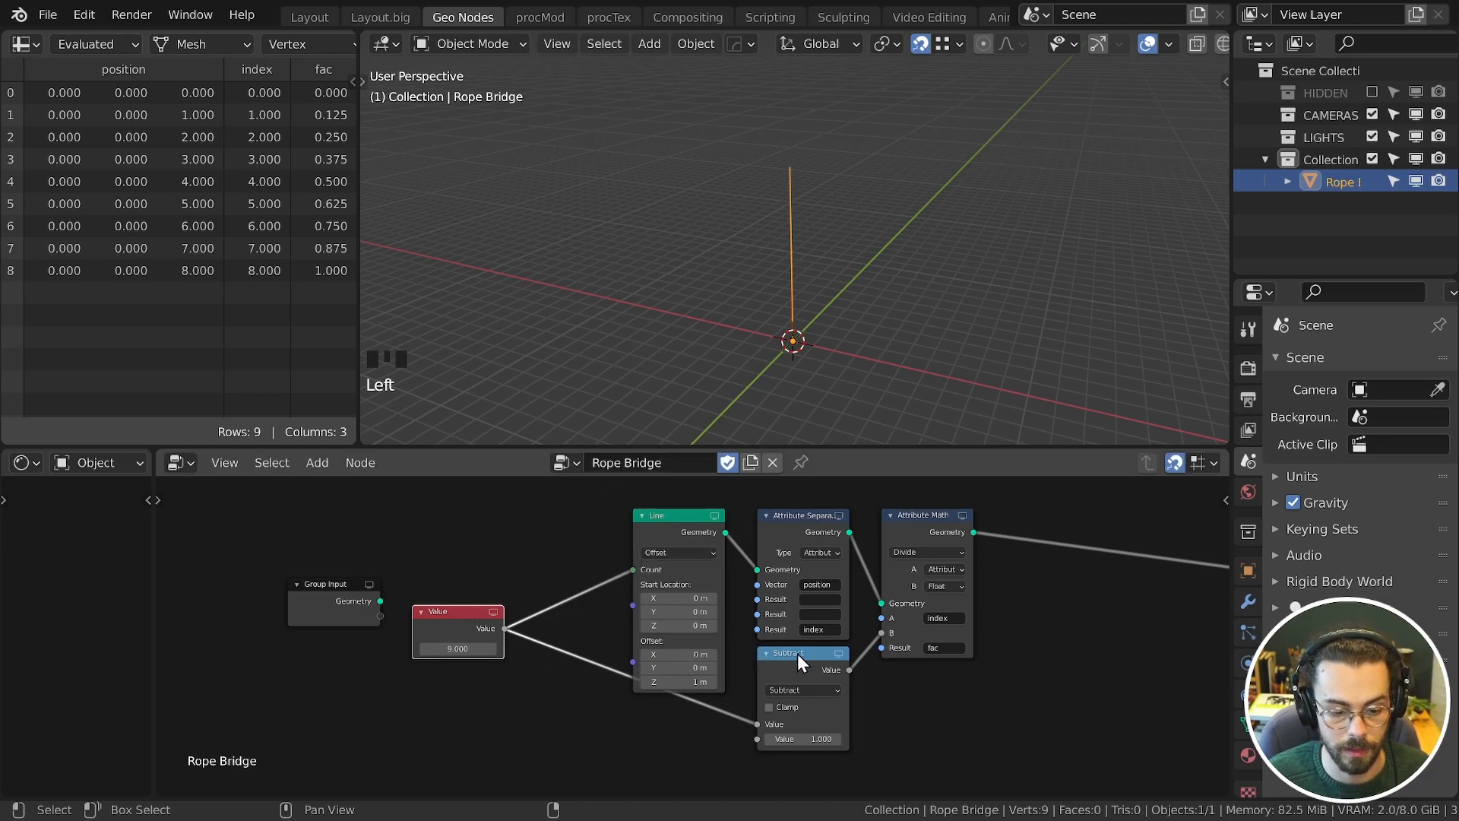
key("shift+d")
left_click(687, 611)
left_click(687, 640)
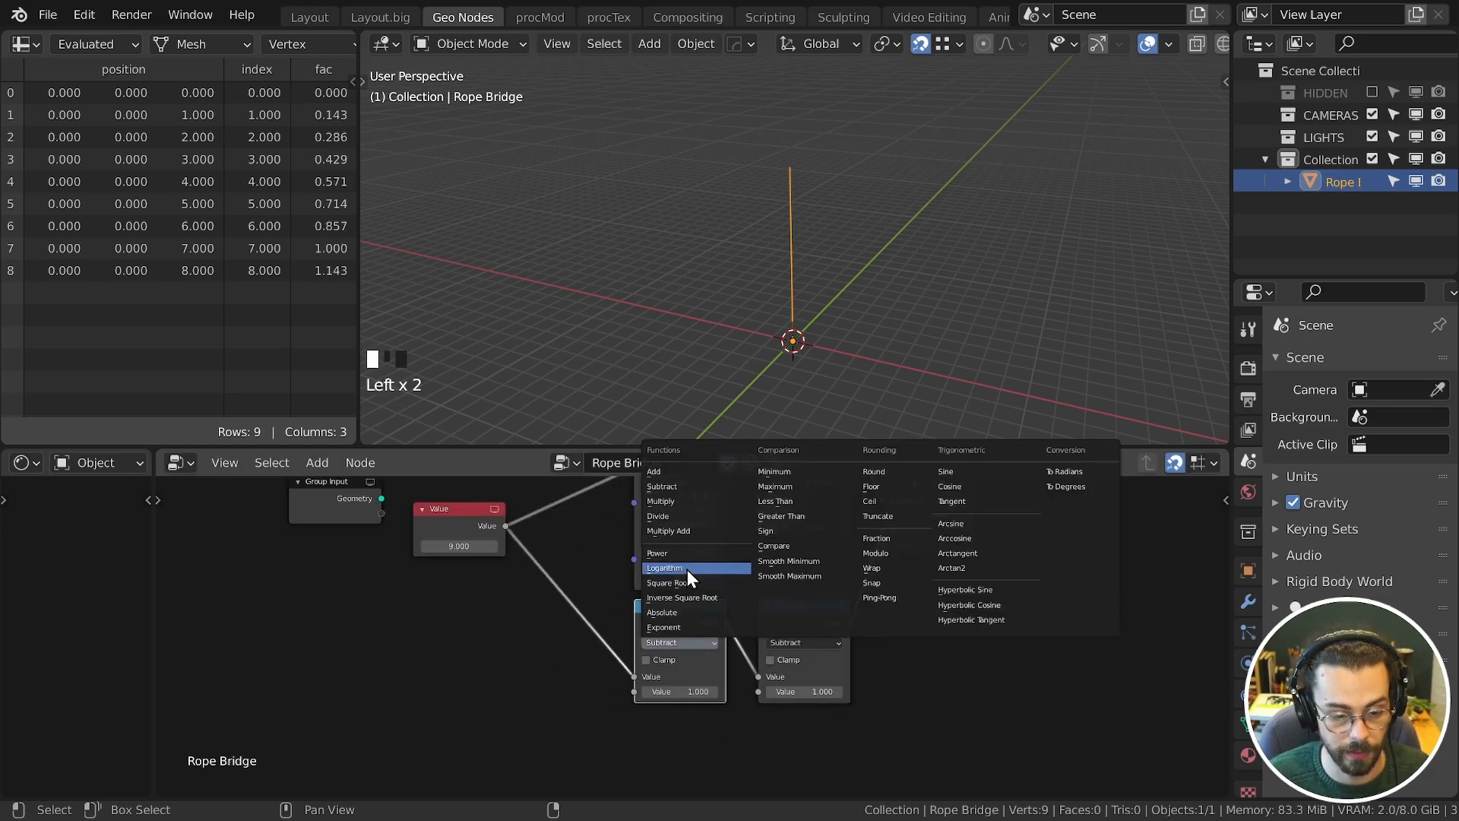
left_click(871, 486)
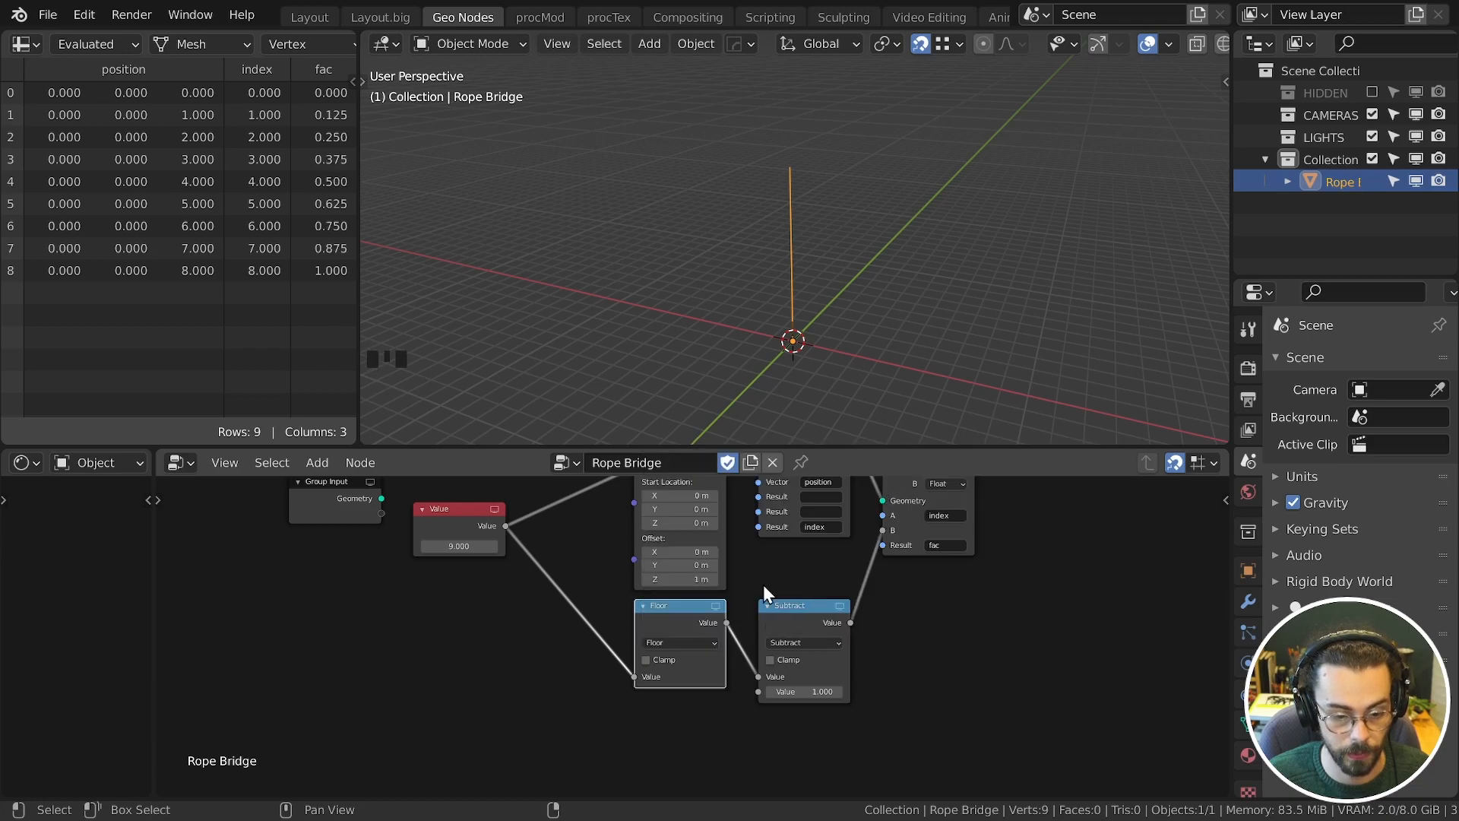
Step: Set the Value node to 8.900 to test the rounded point count
mouse_move(459, 546)
left_mouse_down()
mouse_move(494, 545)
mouse_move(440, 546)
mouse_move(459, 546)
left_mouse_up()
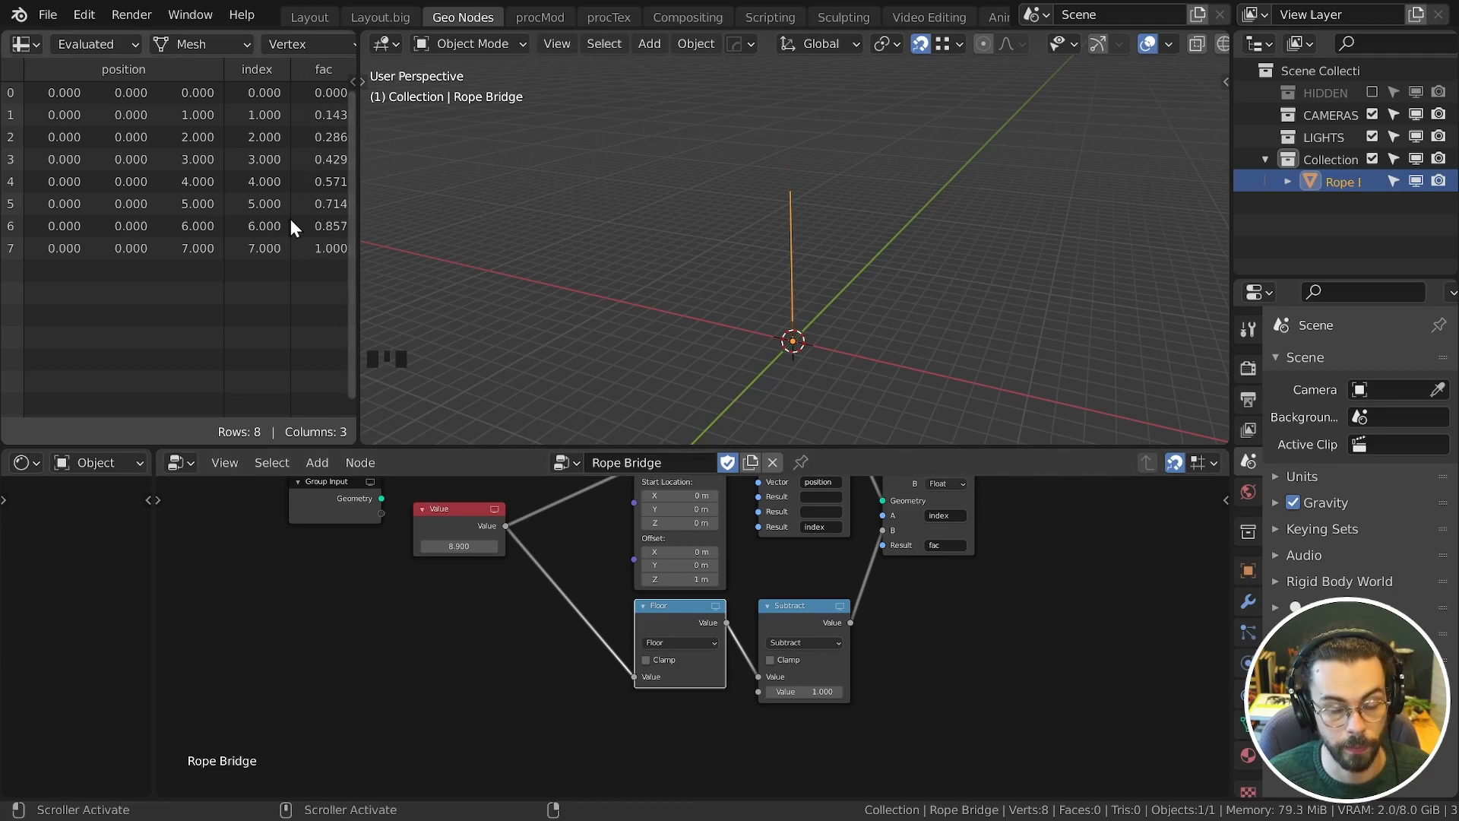
key("Home")
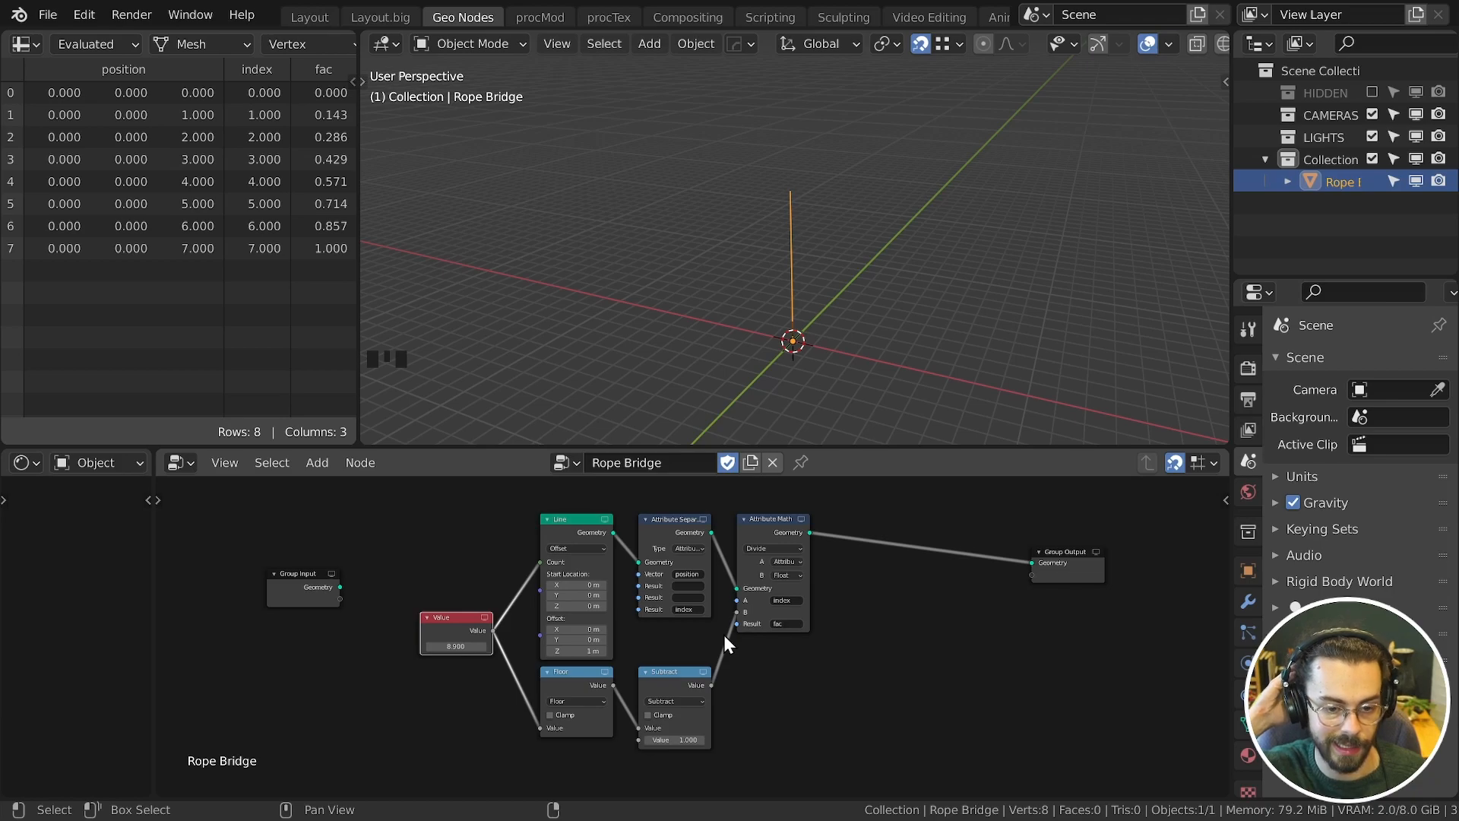
scroll(723, 636, "up", 1)
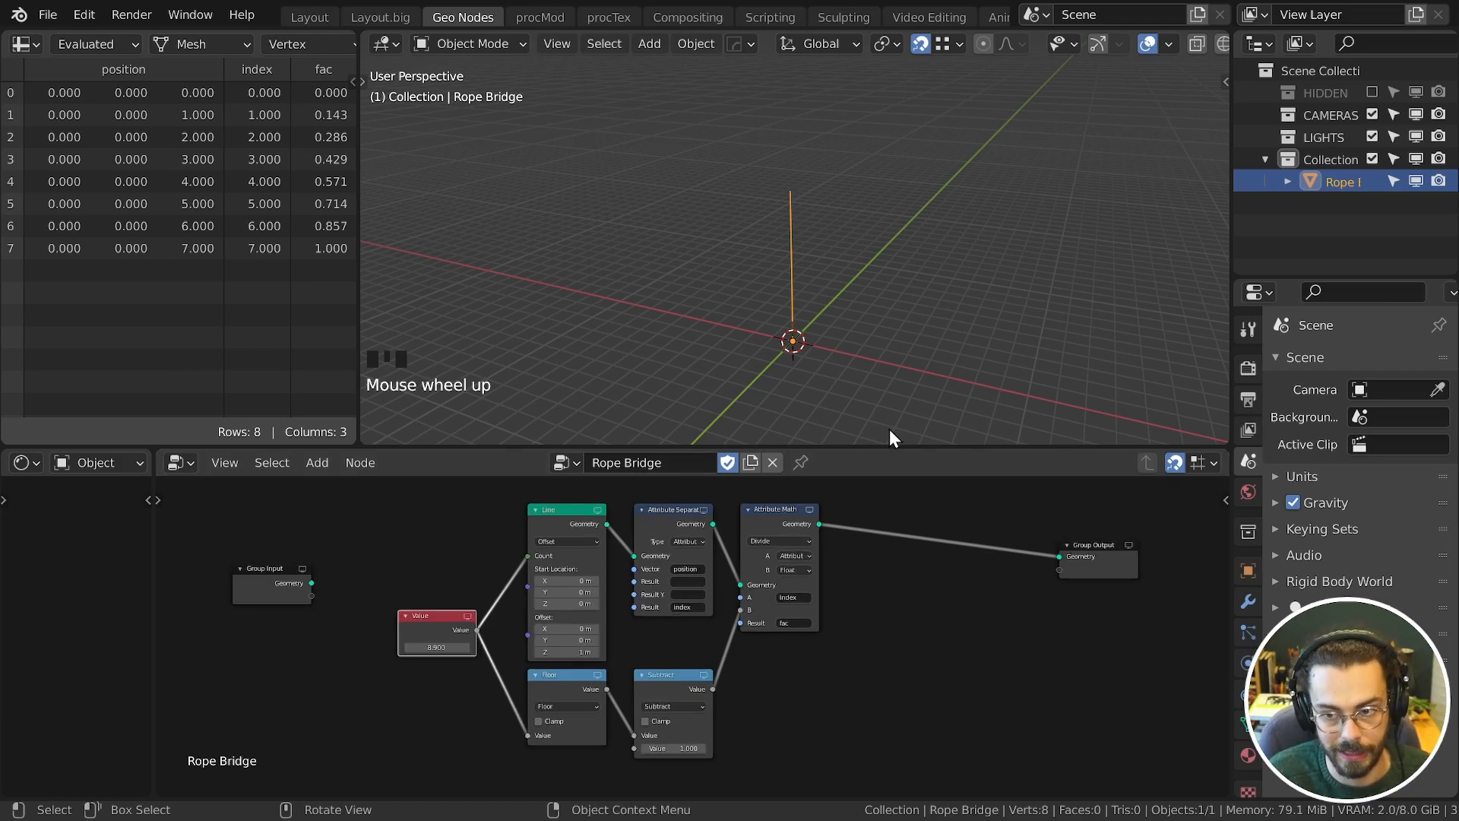
Step: Add a sphere empty to the scene and duplicate it to the opposite side of the line
key("shift+a")
mouse_move(895, 450)
left_click(979, 569)
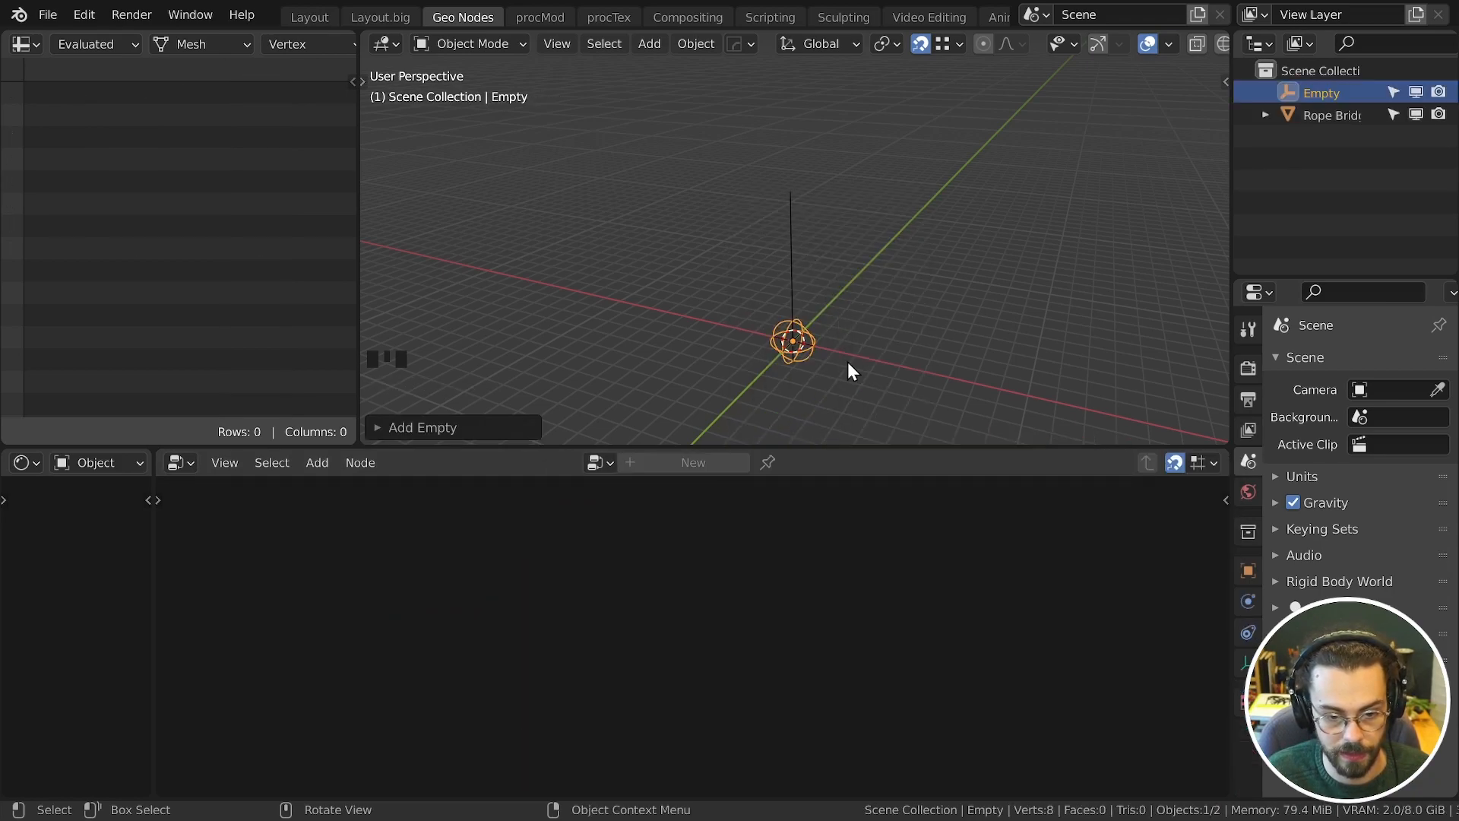
key("shift+d")
left_click(923, 257)
Step: Bring both empties into the Rope Bridge node tree as Object Info nodes, set them to Relative, and stack them below the other nodes
left_click(790, 244)
left_click_drag(1321, 94, 961, 704)
middle_click_drag(1034, 732, 977, 649)
left_click_drag(950, 661, 826, 715)
middle_click_drag(826, 631, 825, 614)
left_click_drag(826, 614, 821, 606)
left_click(825, 623)
left_click(829, 727)
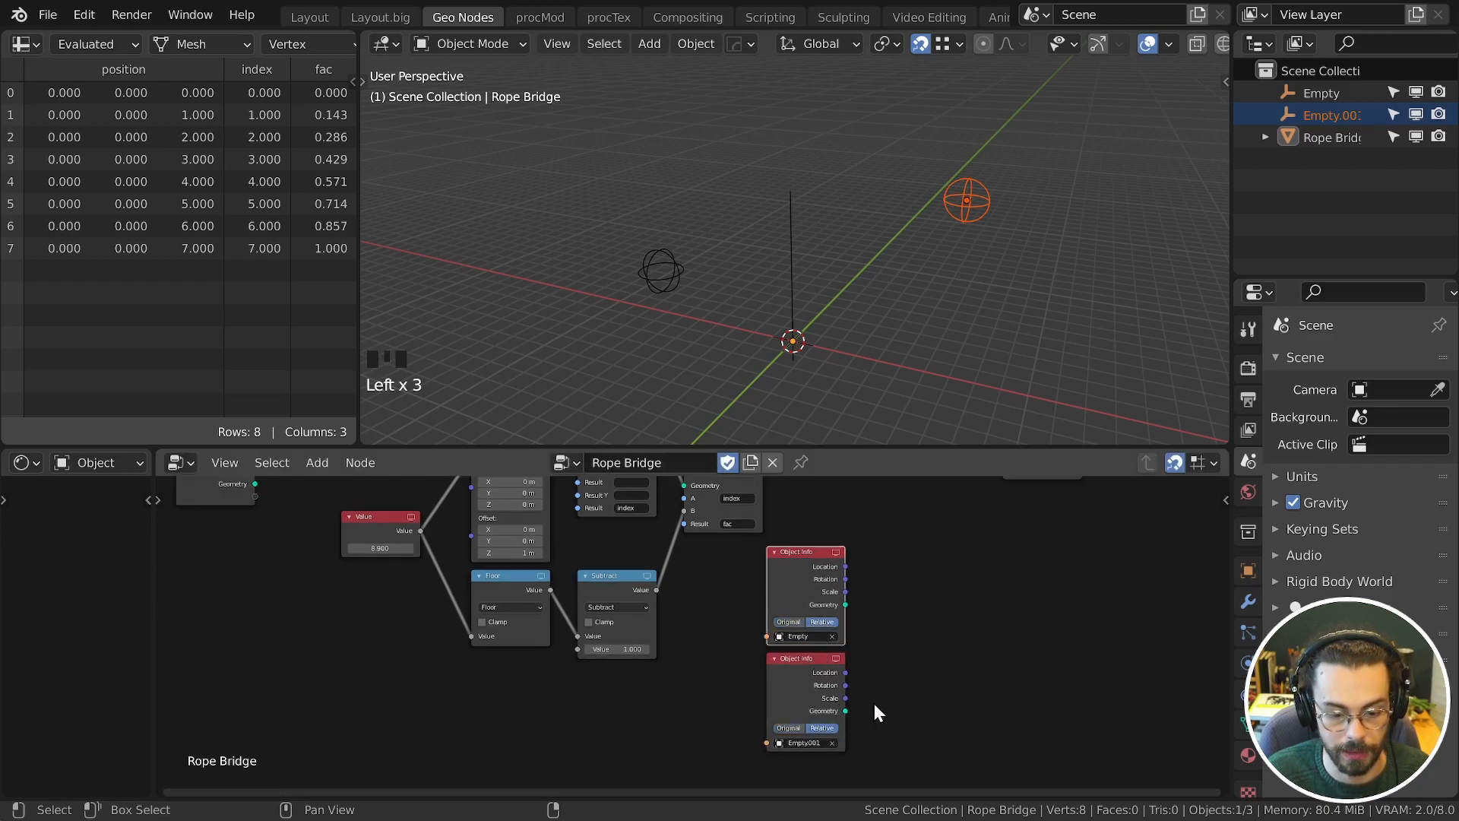
key("g")
left_click(902, 632)
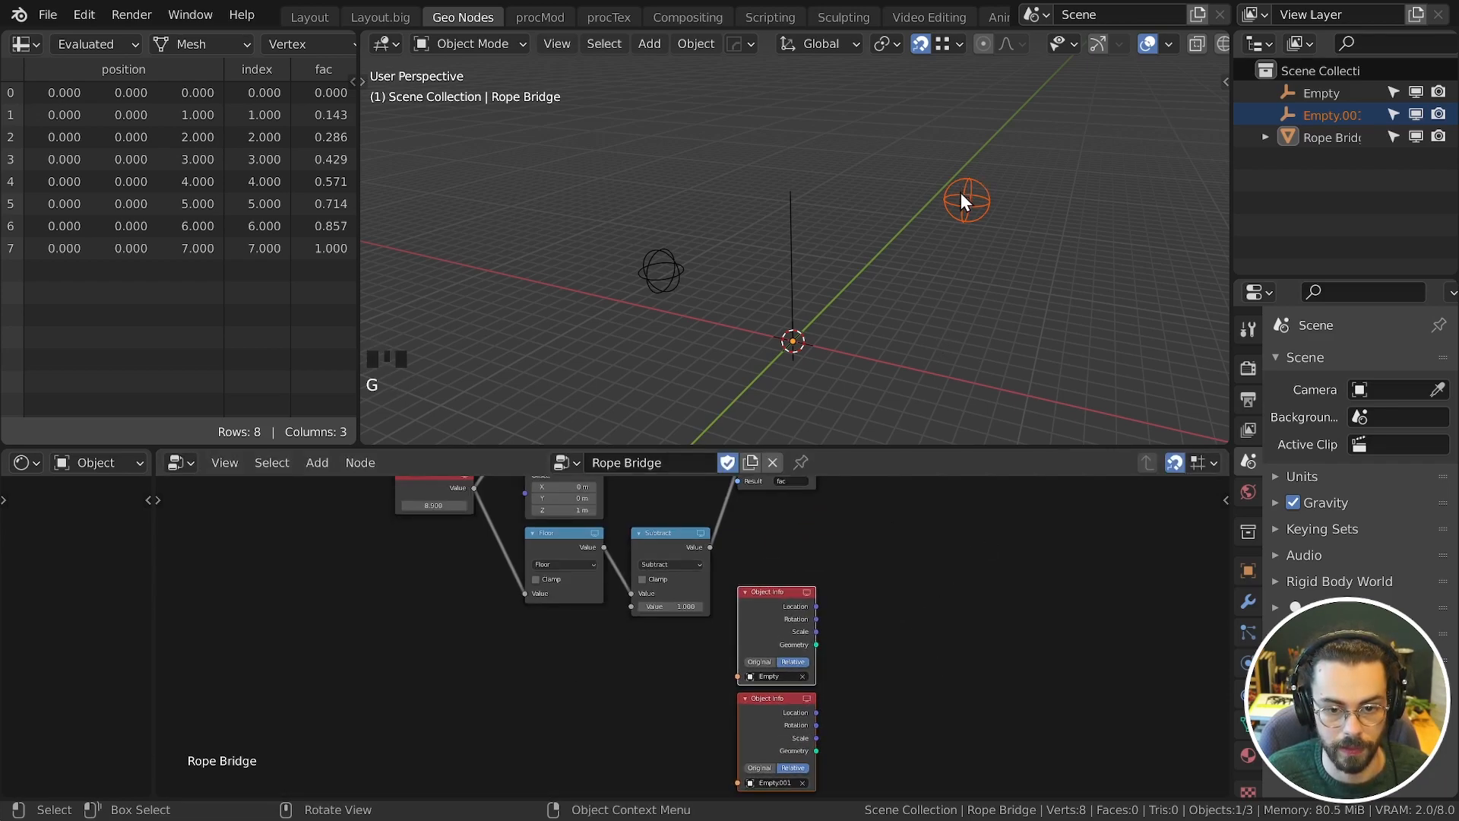
Step: Try moving the Rope Bridge line away from the world origin, then clear its location and deselect it
key("d")
left_click_drag(792, 327, 793, 342)
right_click_drag(802, 281, 773, 355)
left_click(792, 318)
key("g")
left_click(748, 205)
right_click(764, 221)
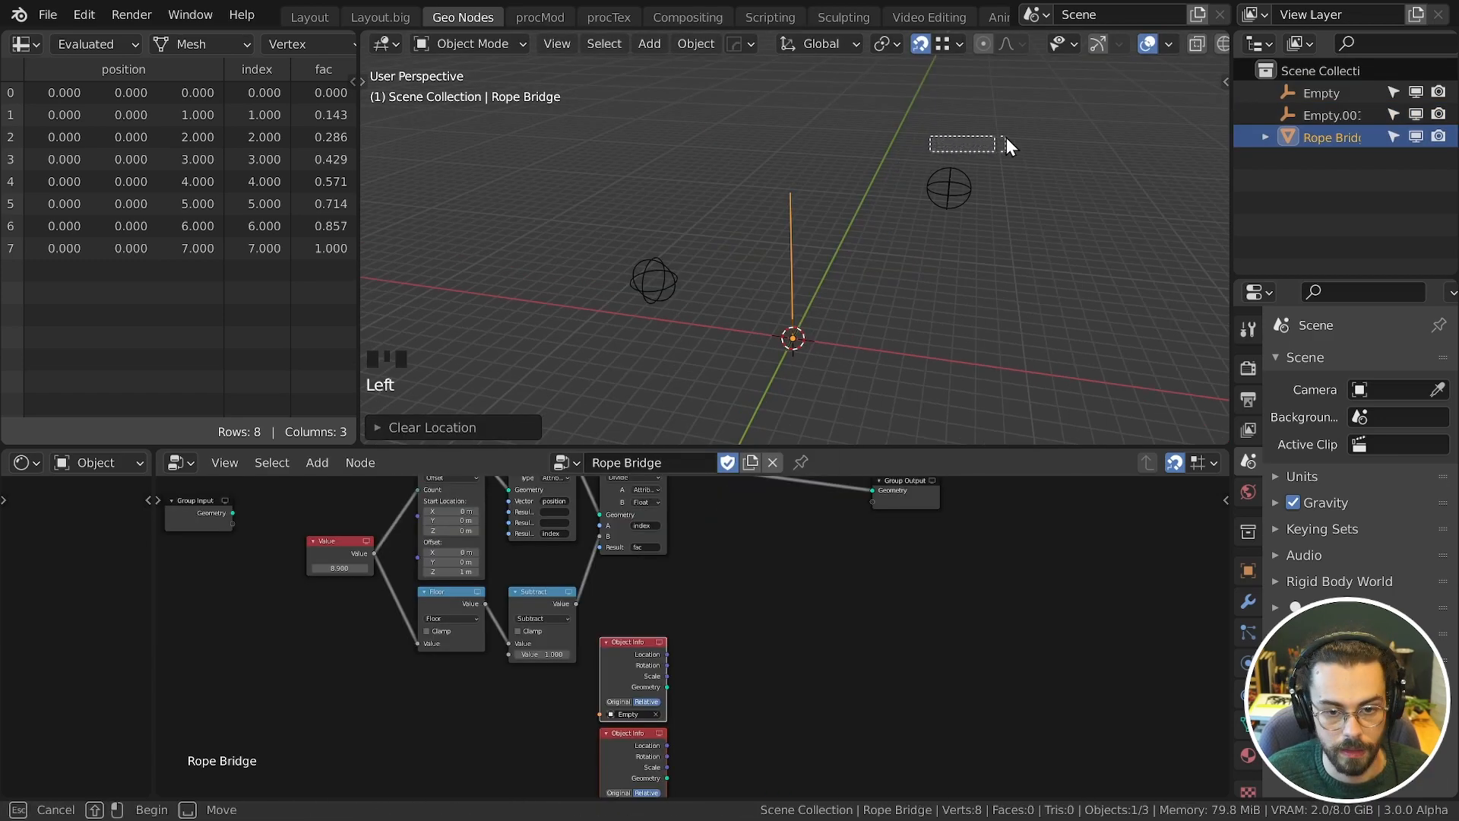
left_click(995, 149)
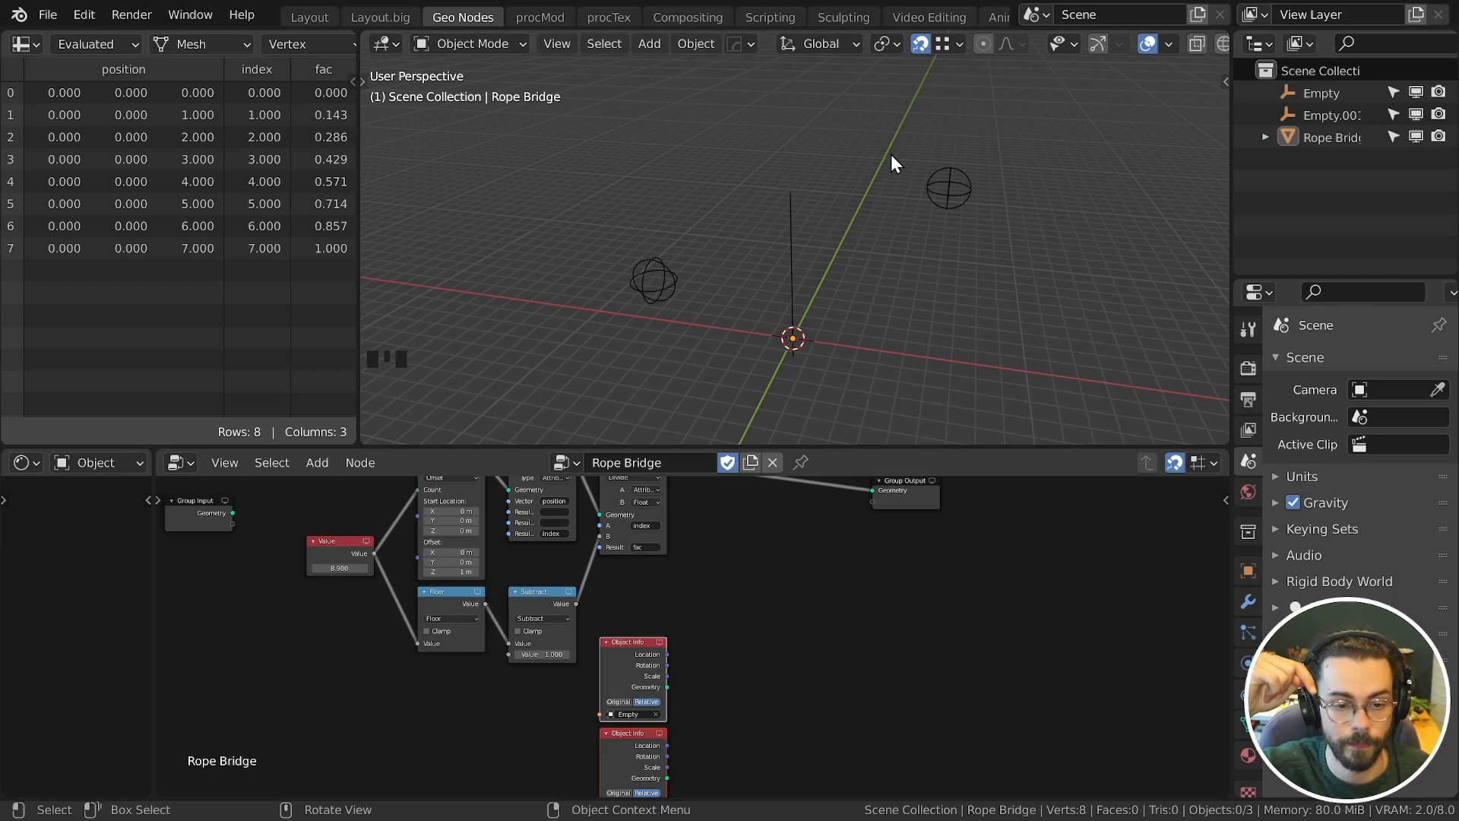
Step: Add a Vector Math node set to Add, feed it both Object Info Locations, and place it beside the Object Info nodes
scroll(760, 646, "up", 2)
key("shift+a")
mouse_move(618, 687)
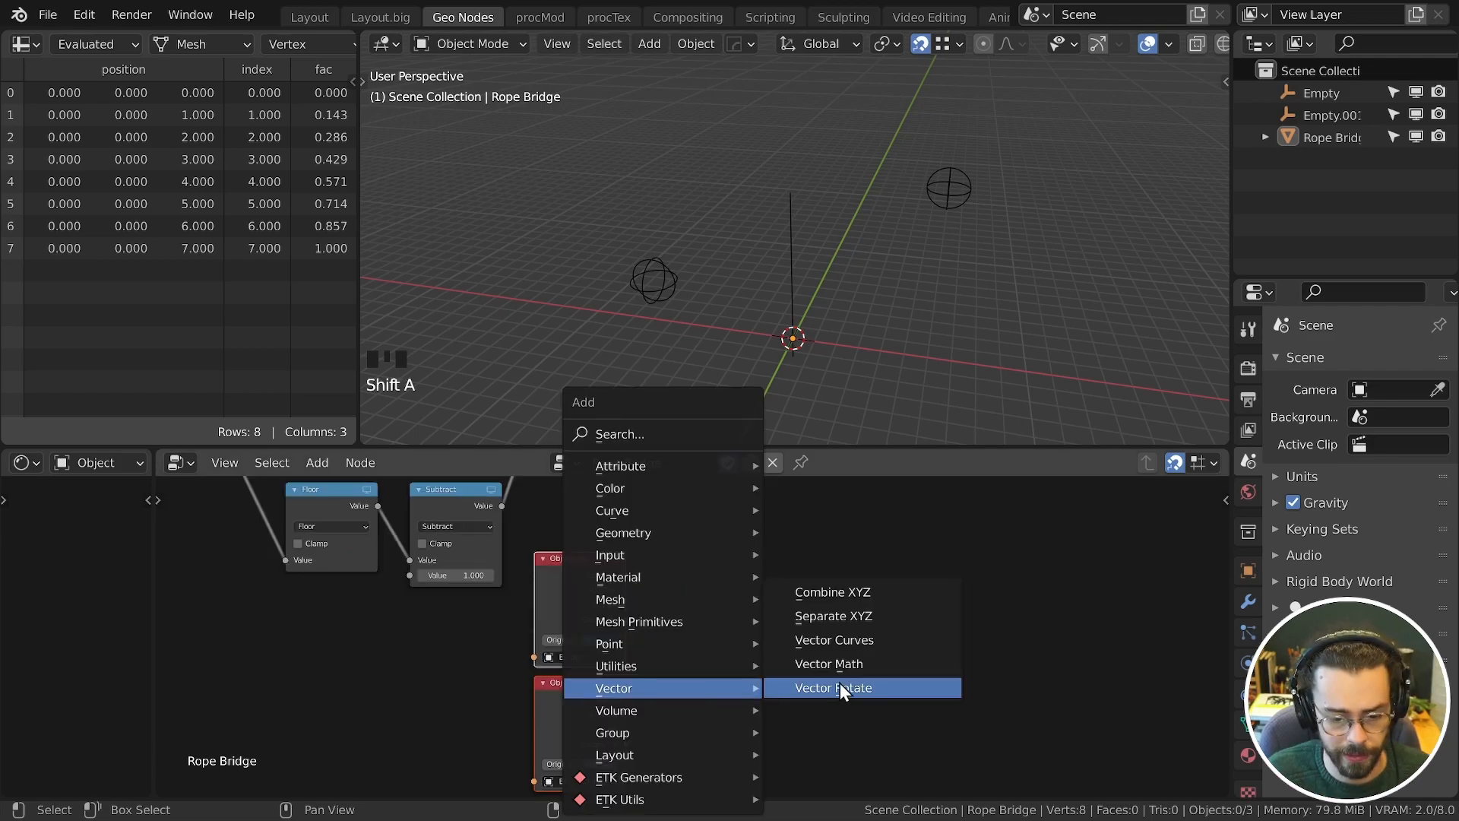
left_click(840, 668)
left_click(710, 544)
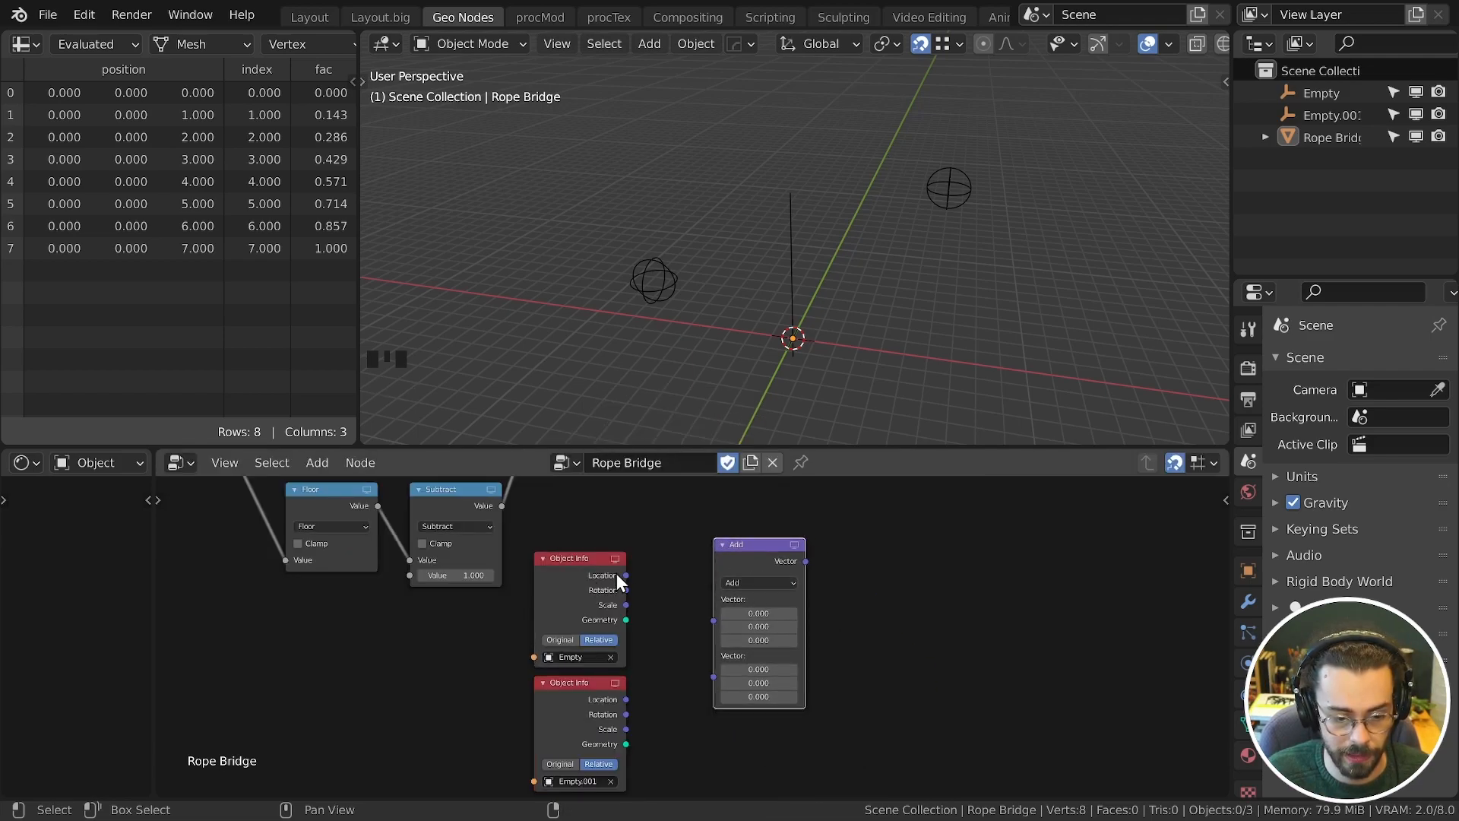
right_click_drag(622, 572, 724, 584, "alt")
right_click_drag(601, 746, 714, 677, "alt")
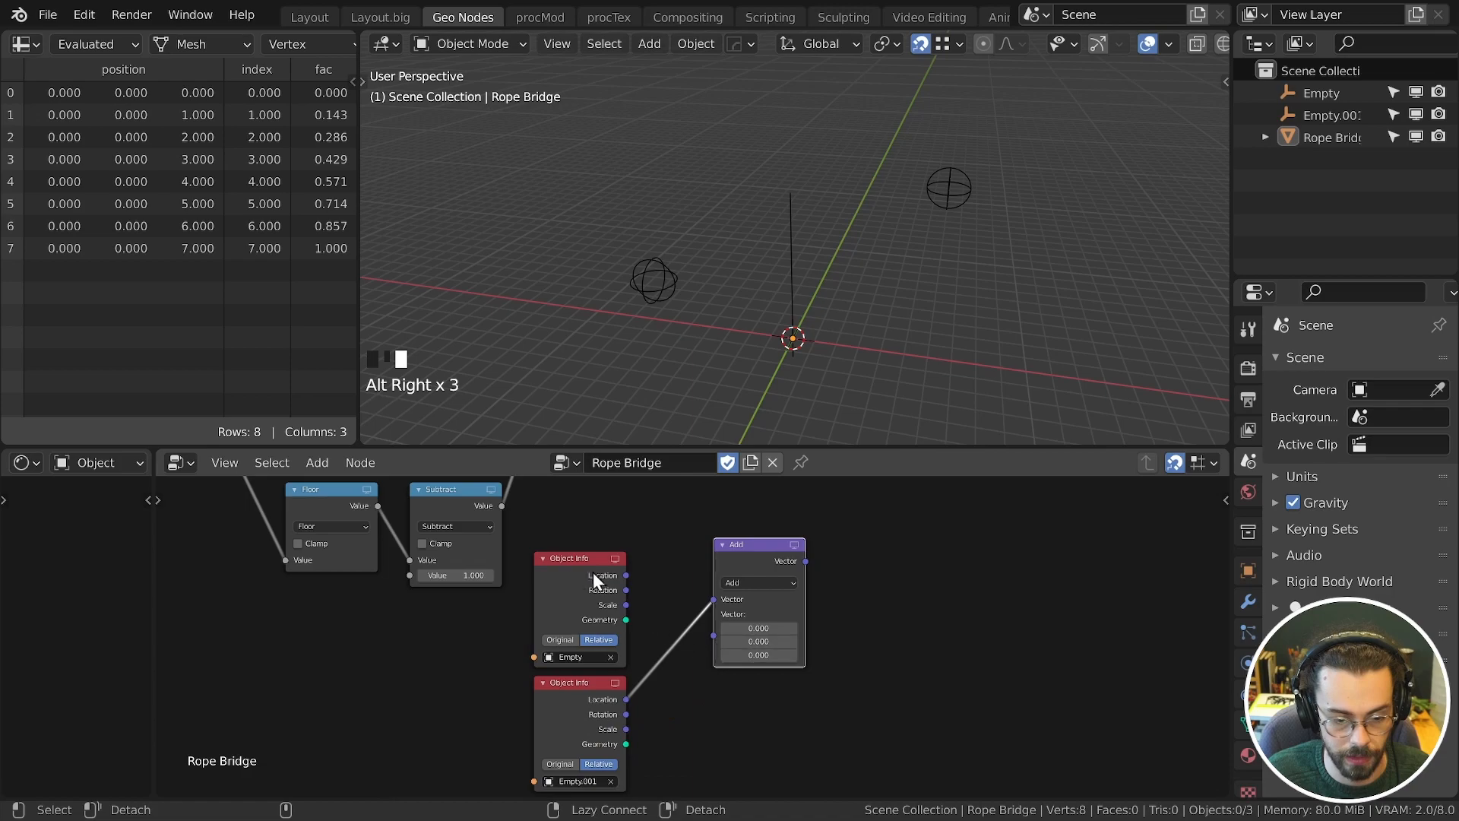
right_click_drag(568, 573, 670, 599, "alt")
left_click_drag(730, 545, 673, 558)
Step: Connect a copy of the vector Add node after it, set to Scale with a factor of 0.5
key("shift+d")
left_click(824, 548)
right_click_drag(751, 578, 825, 573, "alt")
left_click(825, 580)
left_click(819, 360)
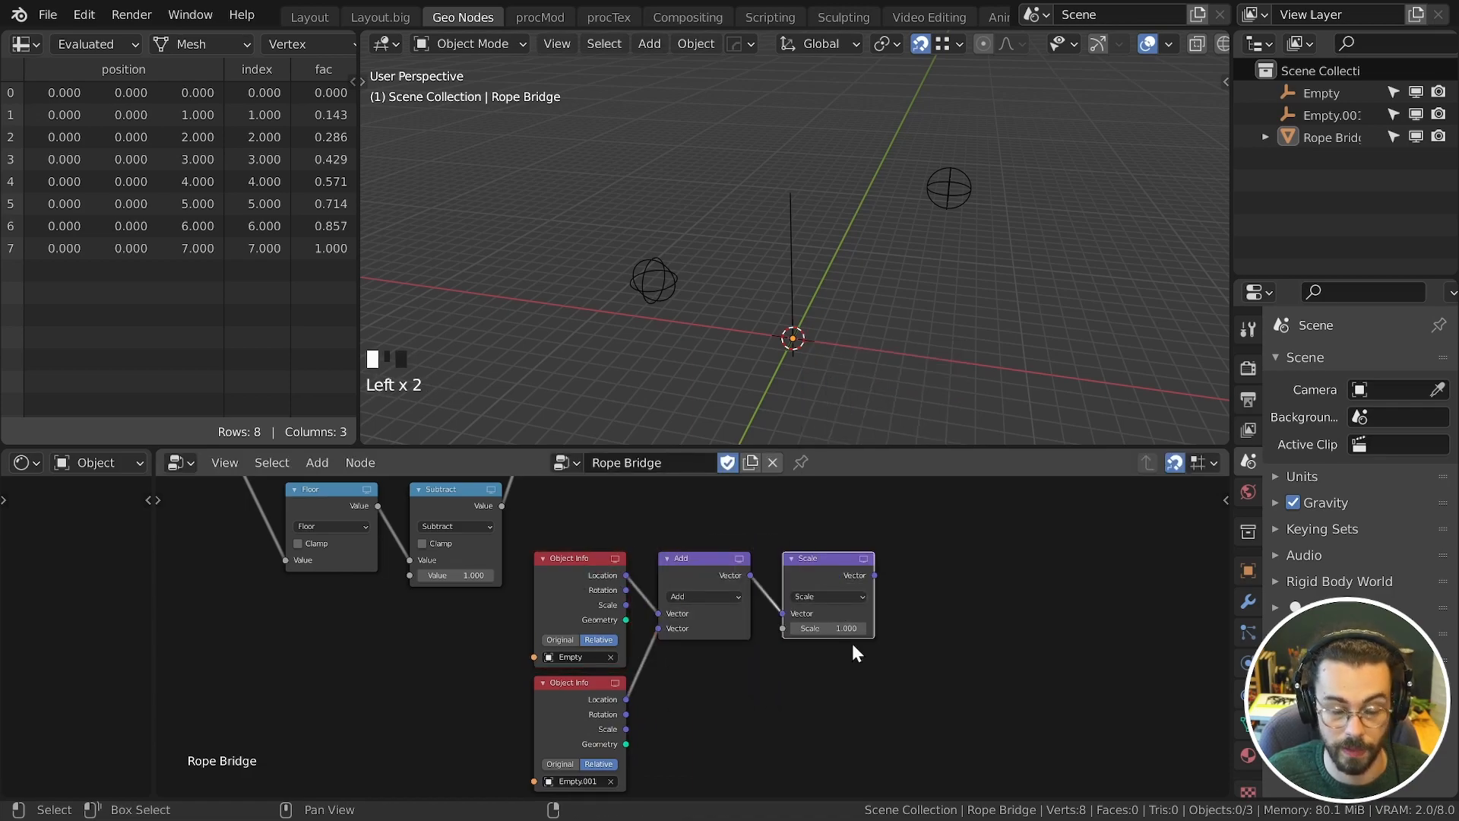
left_click(827, 628)
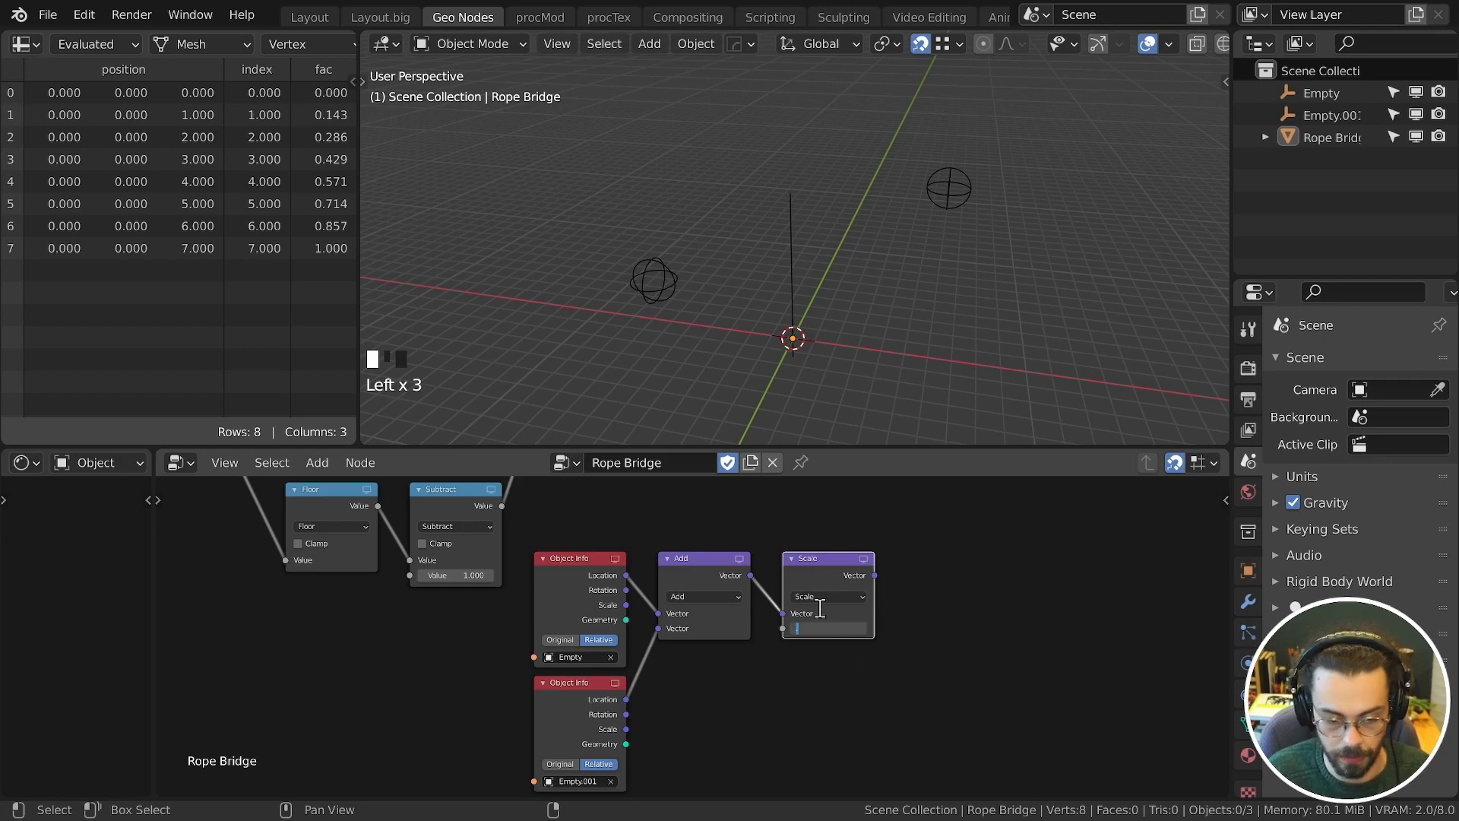
type(".5")
key("Return")
left_click_drag(846, 560, 831, 559)
left_click_drag(691, 517, 886, 676)
Step: Duplicate the vector Add node after the Scale node, link Scale into its first vector, and set it to Subtract
middle_click_drag(872, 668, 775, 645)
scroll(838, 613, "down", 3)
scroll(817, 638, "up", 1)
mouse_move(765, 564)
middle_mouse_down()
mouse_move(775, 600)
mouse_move(756, 567)
middle_mouse_up()
left_click(577, 581)
key("shift+d")
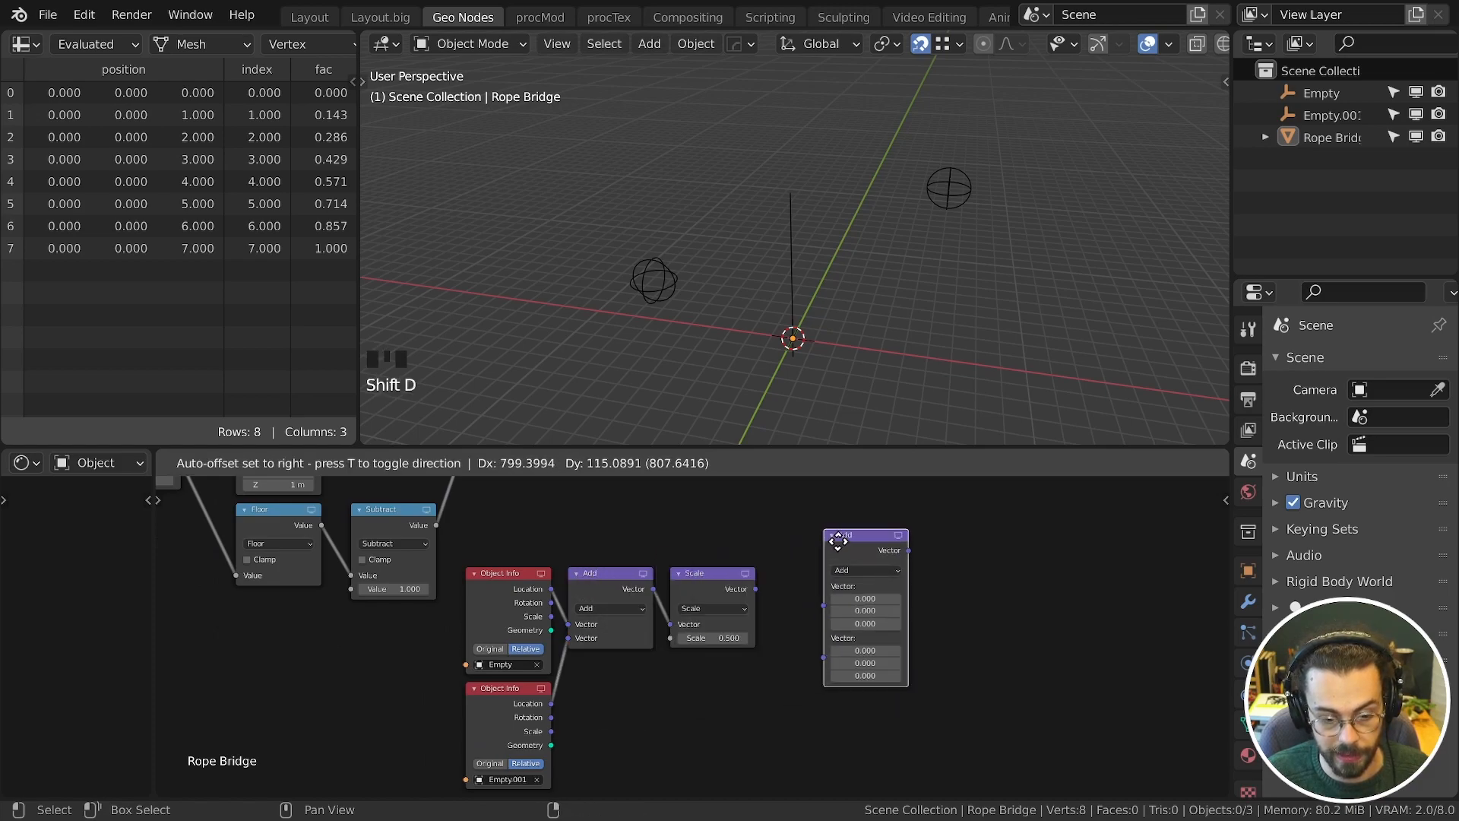
left_click(792, 590)
left_click(791, 596)
left_click(811, 568)
mouse_move(825, 575)
left_mouse_down()
mouse_move(741, 594)
mouse_move(836, 564)
mouse_move(821, 578)
left_mouse_up()
middle_click_drag(822, 578, 874, 549)
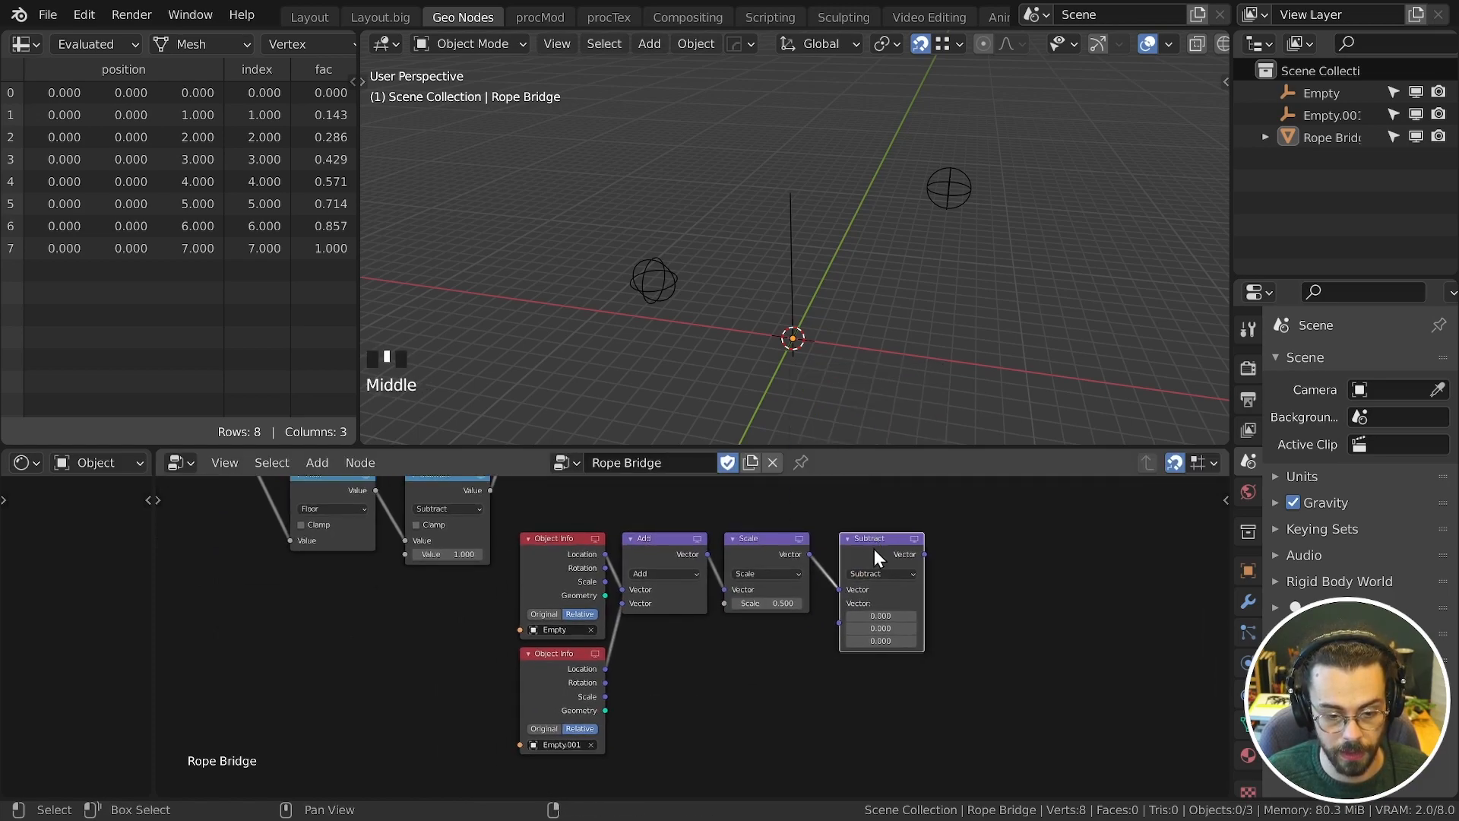
Step: Add a Combine XYZ node below the Scale node and link its vector into the Subtract node's second input
key("shift+a")
mouse_move(848, 559)
left_click(977, 553)
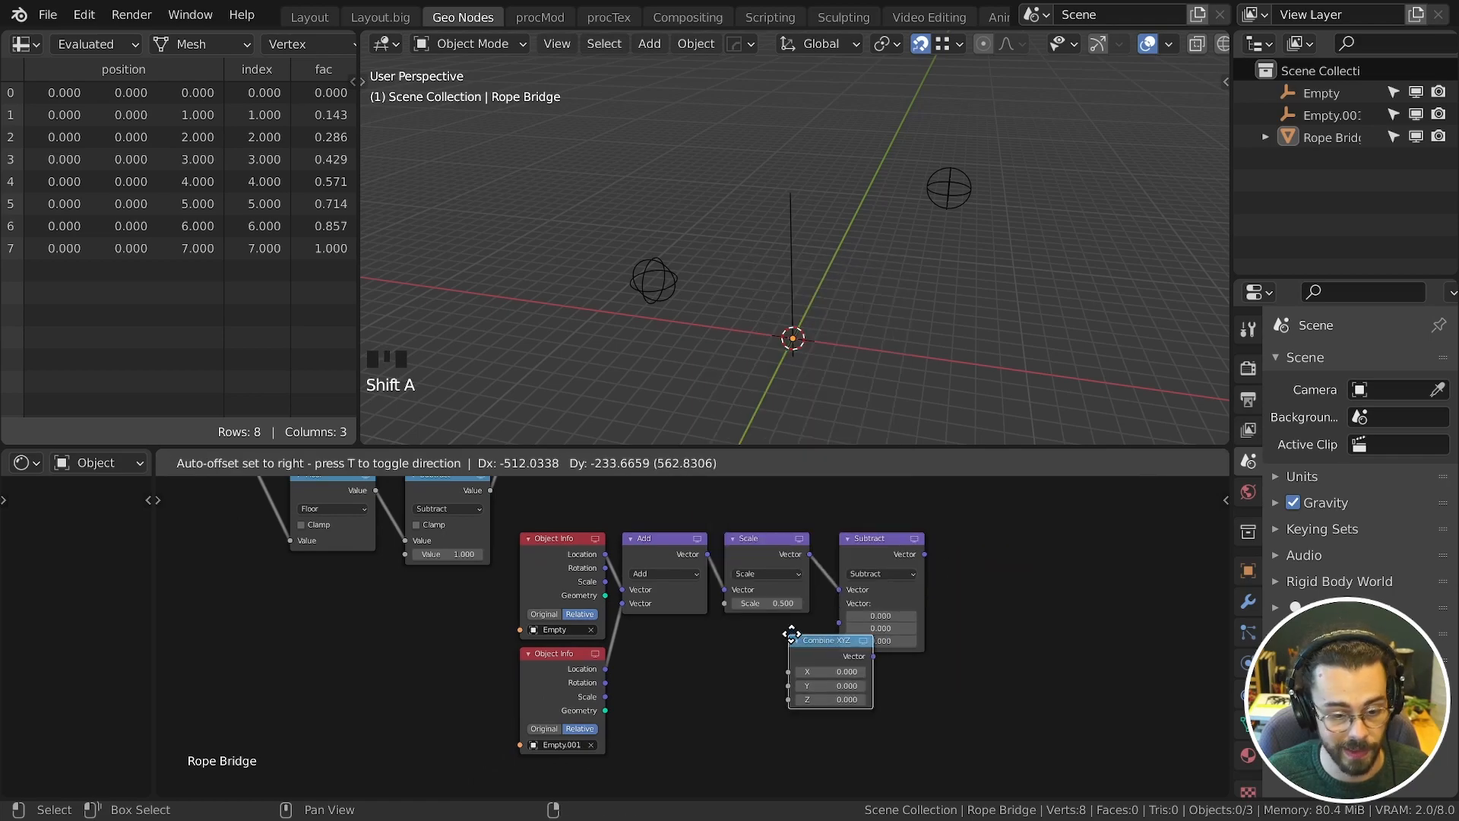
left_click(655, 648)
middle_click_drag(655, 648, 801, 611)
Step: Add a Value node, link it to the Combine XYZ node's Z input, and hide the unused X and Y sockets
key("shift+a")
mouse_move(753, 476)
left_click(910, 636)
left_click(844, 646)
left_click_drag(852, 645, 876, 656)
left_click(900, 608)
key("ctrl+h")
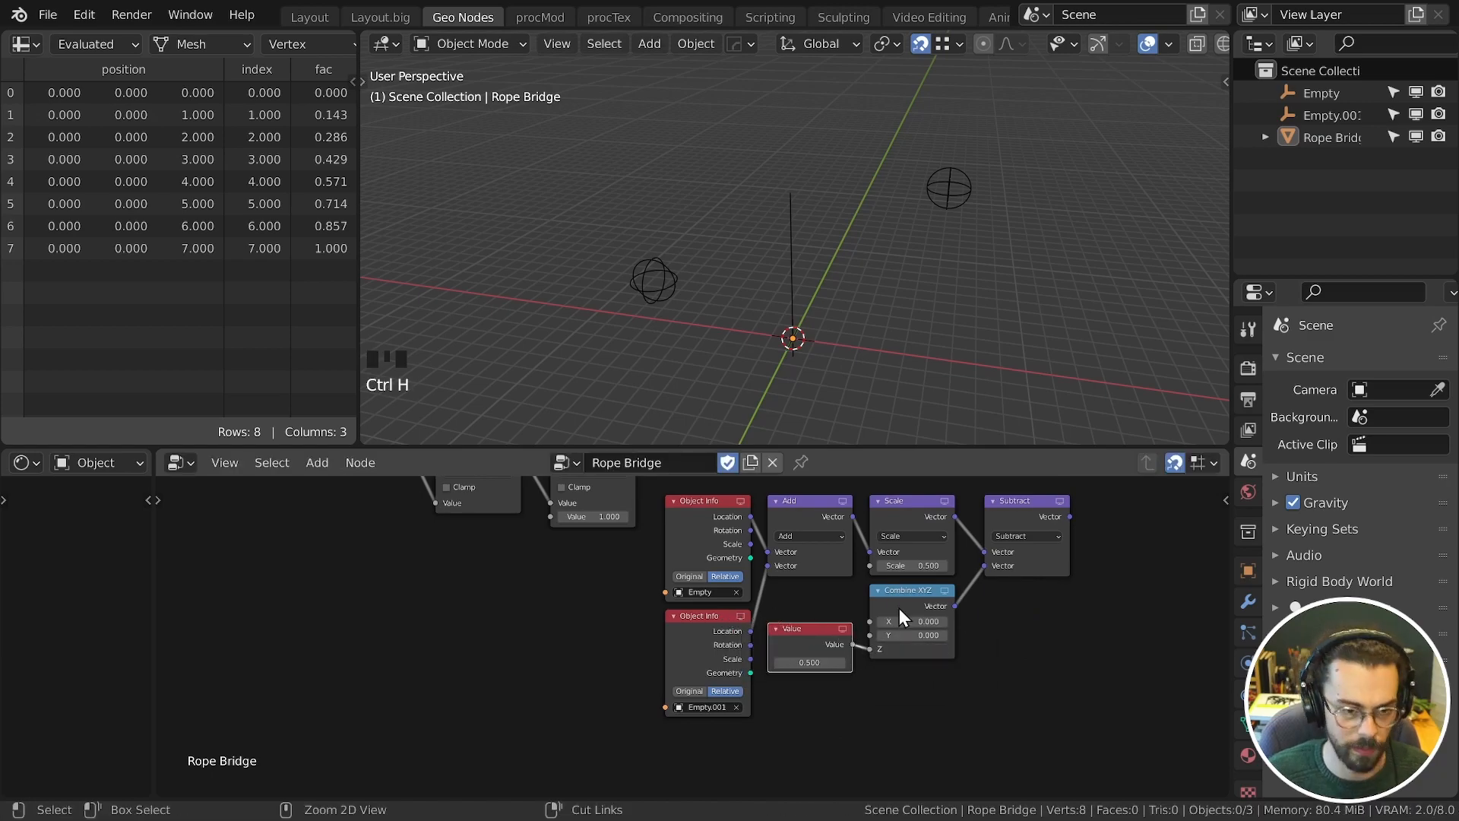
Step: Align the new Value node beside Combine XYZ and rename it SAG
left_click_drag(805, 639, 818, 613)
key("F2")
type("SAG")
key("Return")
scroll(864, 576, "up", 6)
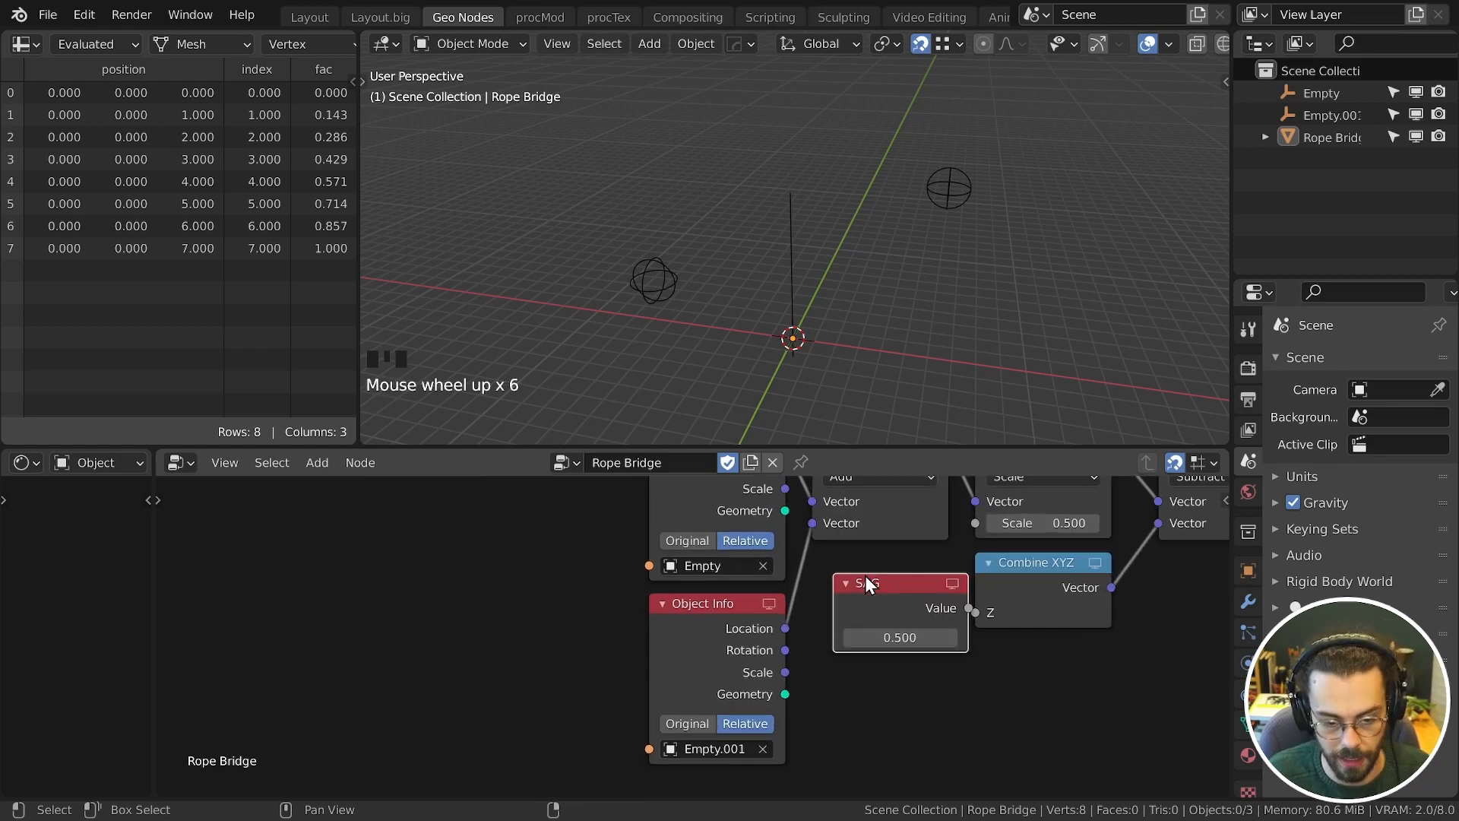
key("n")
left_click(865, 577)
key("n")
middle_click_drag(783, 677, 688, 676)
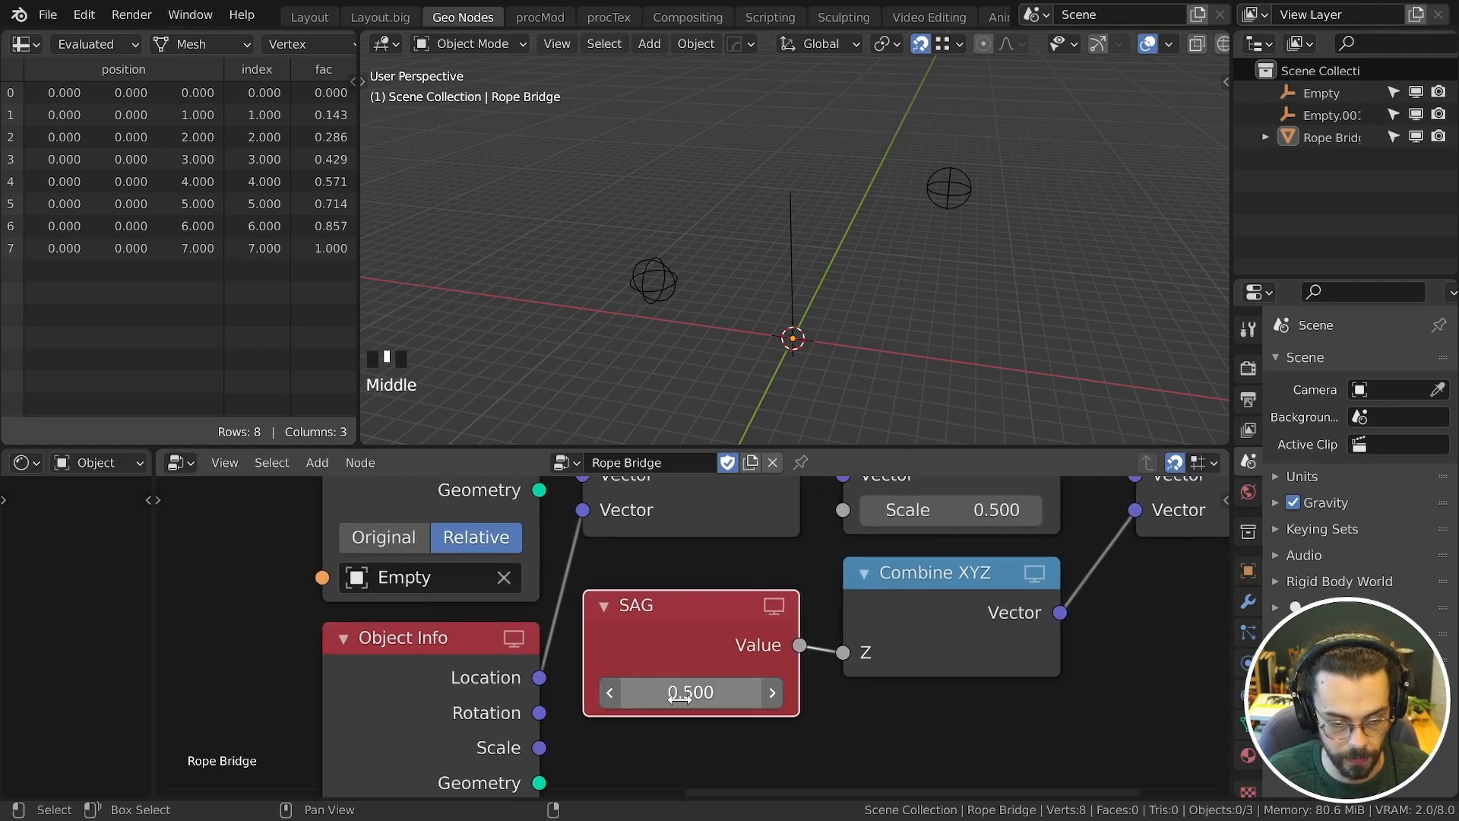
Step: Move all the Object Info and vector midpoint nodes together beneath the Floor and Subtract math nodes
scroll(793, 593, "down", 5)
left_click_drag(678, 587, 970, 650)
middle_click_drag(970, 651, 897, 669)
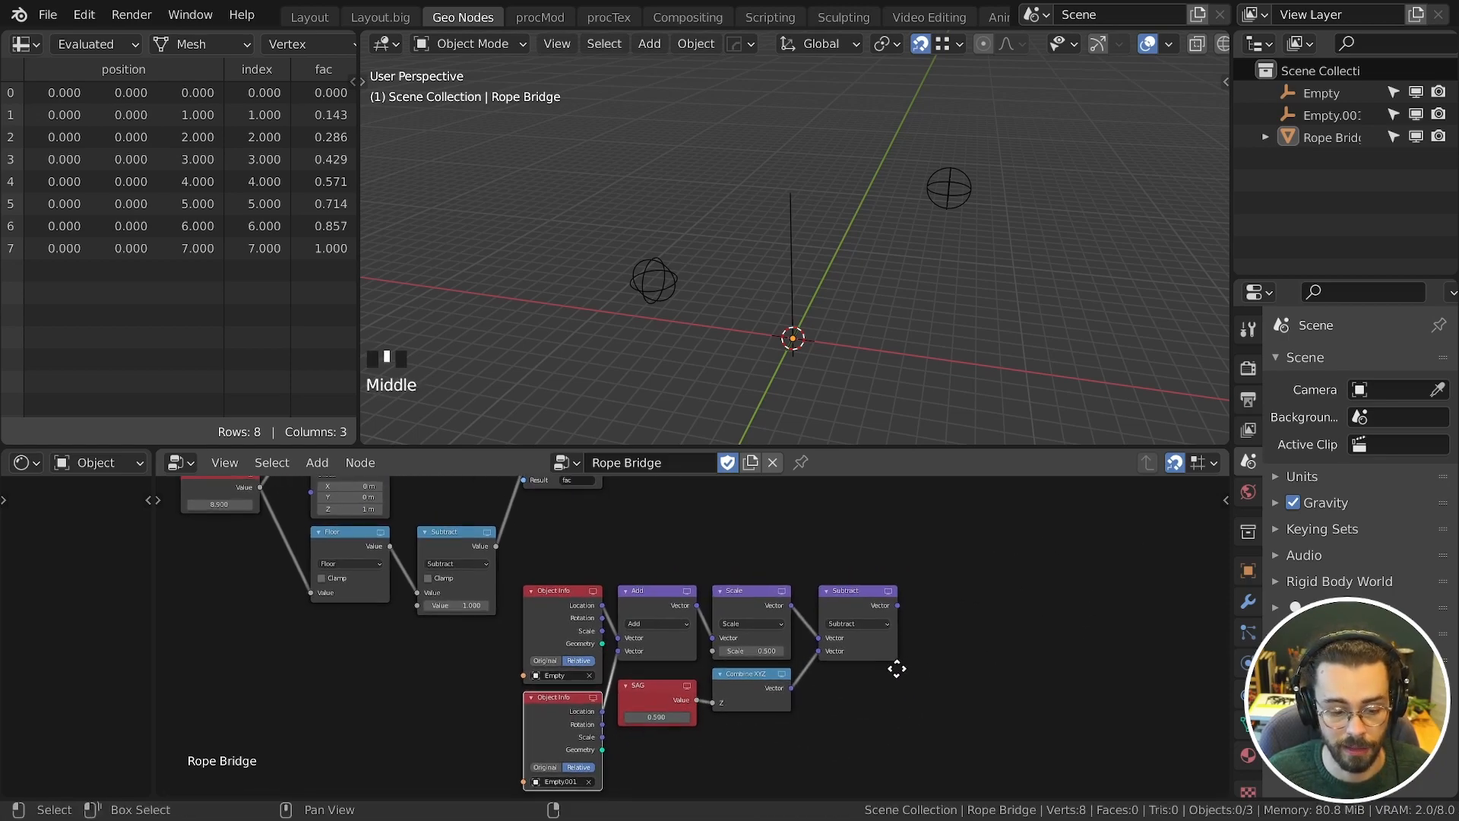
middle_click_drag(985, 625, 919, 639)
scroll(918, 639, "down", 2)
left_click_drag(854, 723, 610, 608)
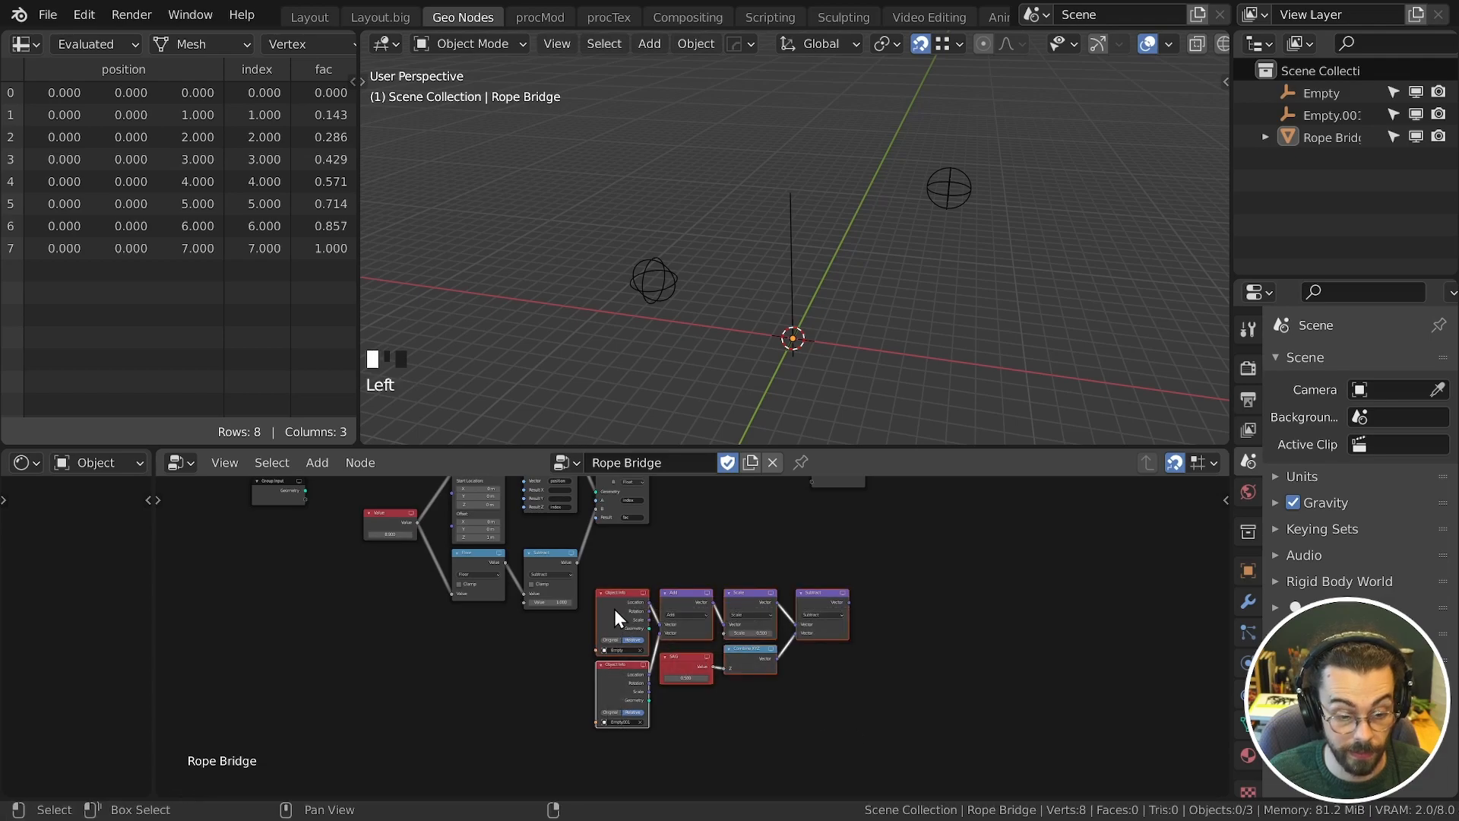
key("g")
left_click(608, 651)
Step: Move the Group Output node farther away to make room for new nodes before it
scroll(807, 604, "up", 4)
middle_click_drag(828, 571, 832, 703)
left_click_drag(904, 608, 759, 549)
key("g")
left_click(996, 614)
Step: Insert an Attribute Mix node between Attribute Math and Group Output, placed just beyond the vector Subtract node
middle_click_drag(806, 637, 827, 592)
key("shift+a")
mouse_move(828, 465)
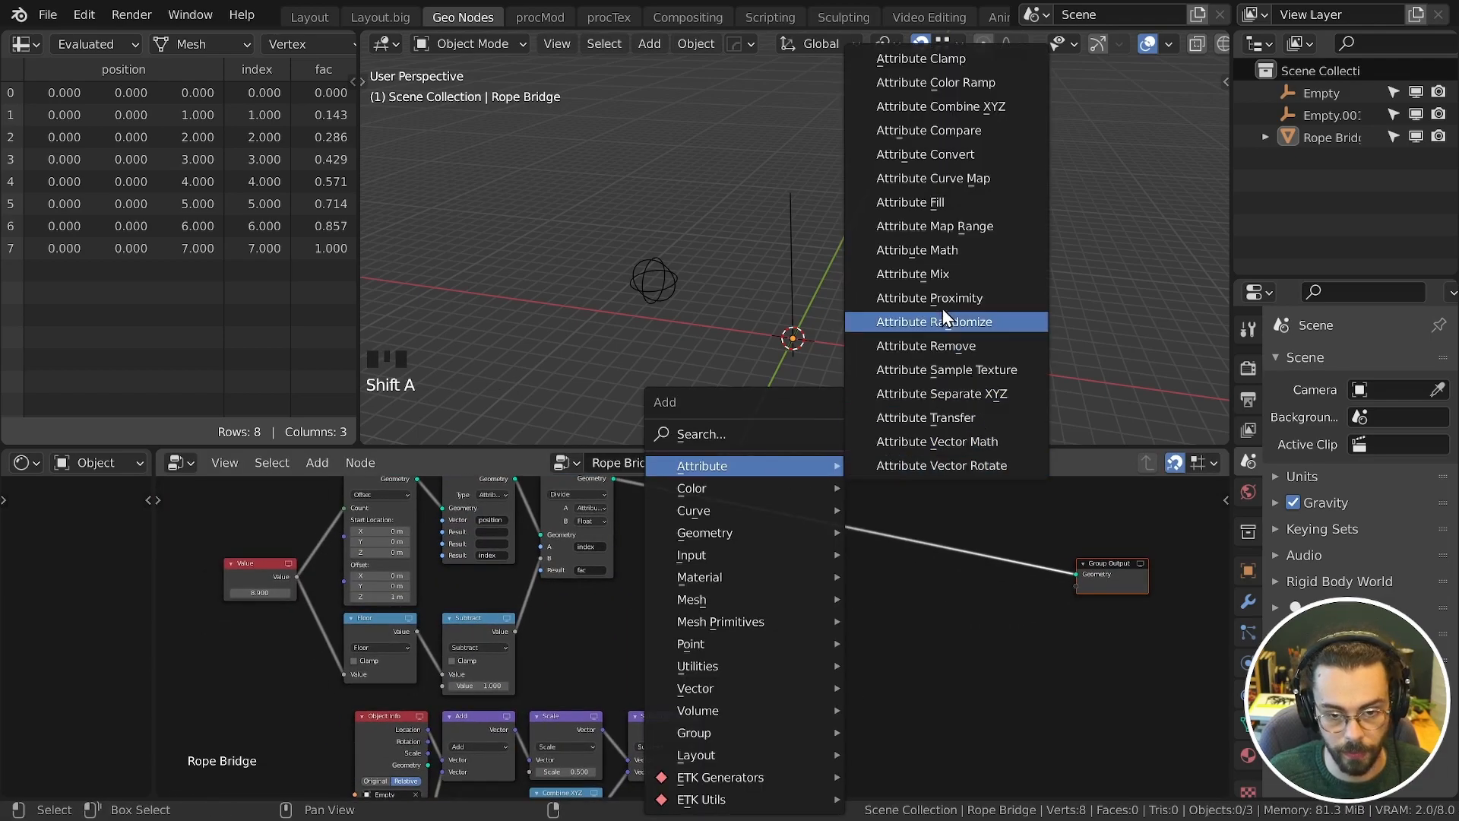
left_click(942, 272)
left_click(767, 741)
middle_click_drag(768, 741, 788, 577)
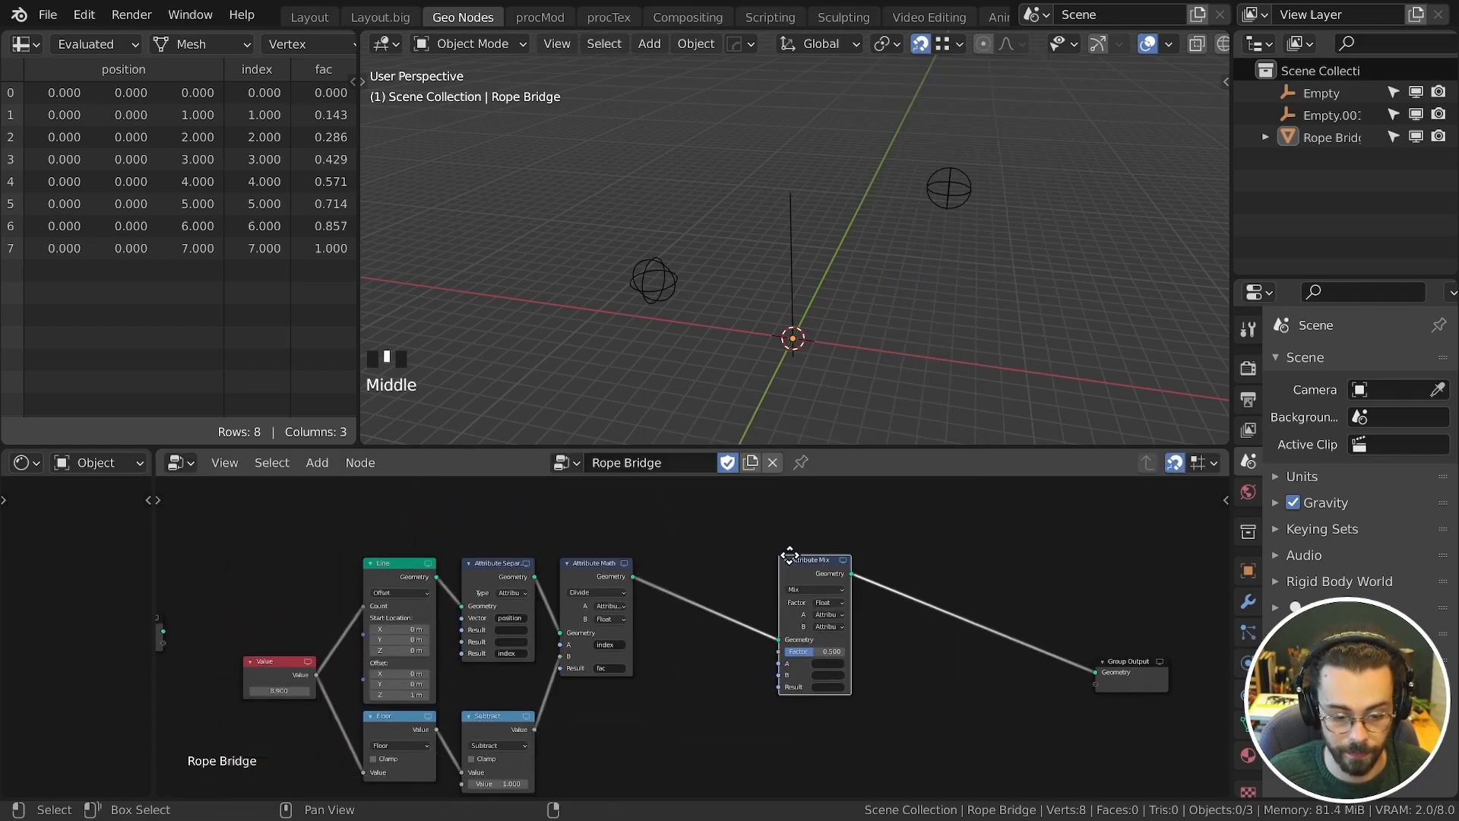
key("g")
left_click(810, 747)
middle_click_drag(810, 747, 787, 532)
scroll(778, 631, "up", 3)
middle_click_drag(739, 672, 790, 640)
key("g")
left_click(790, 555)
Step: Enlarge the node editor area and select the Rope Bridge line in the viewport
left_click_drag(795, 446, 850, 280)
middle_click_drag(880, 181, 944, 182, "shift")
left_click(859, 190)
Step: Set the Attribute Mix node's factor type to Attribute and use the fac attribute as its factor
middle_click_drag(877, 506, 946, 485)
scroll(970, 472, "up", 3)
left_click(1028, 412)
left_click(1037, 433)
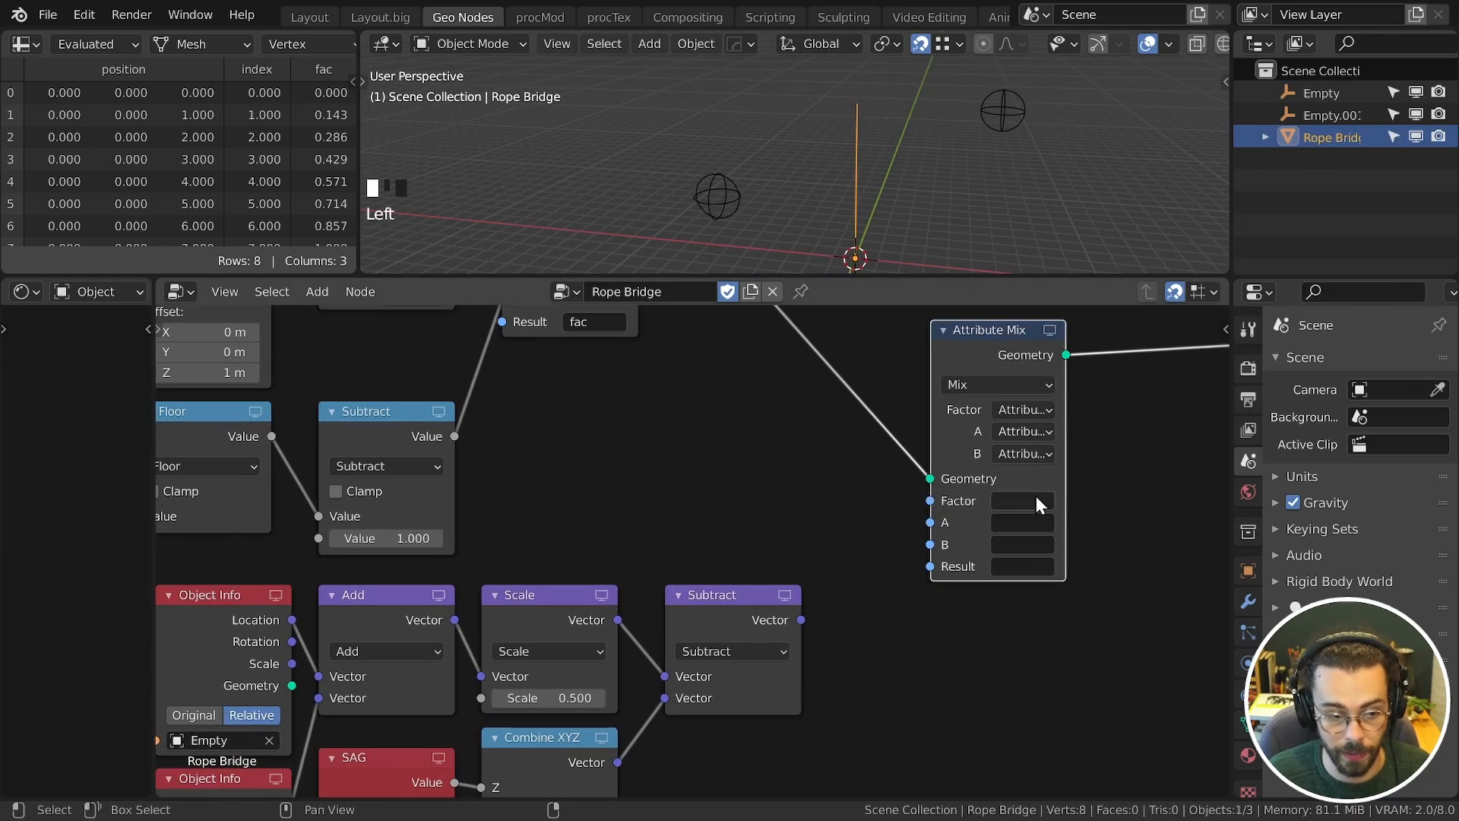
left_click(1038, 502)
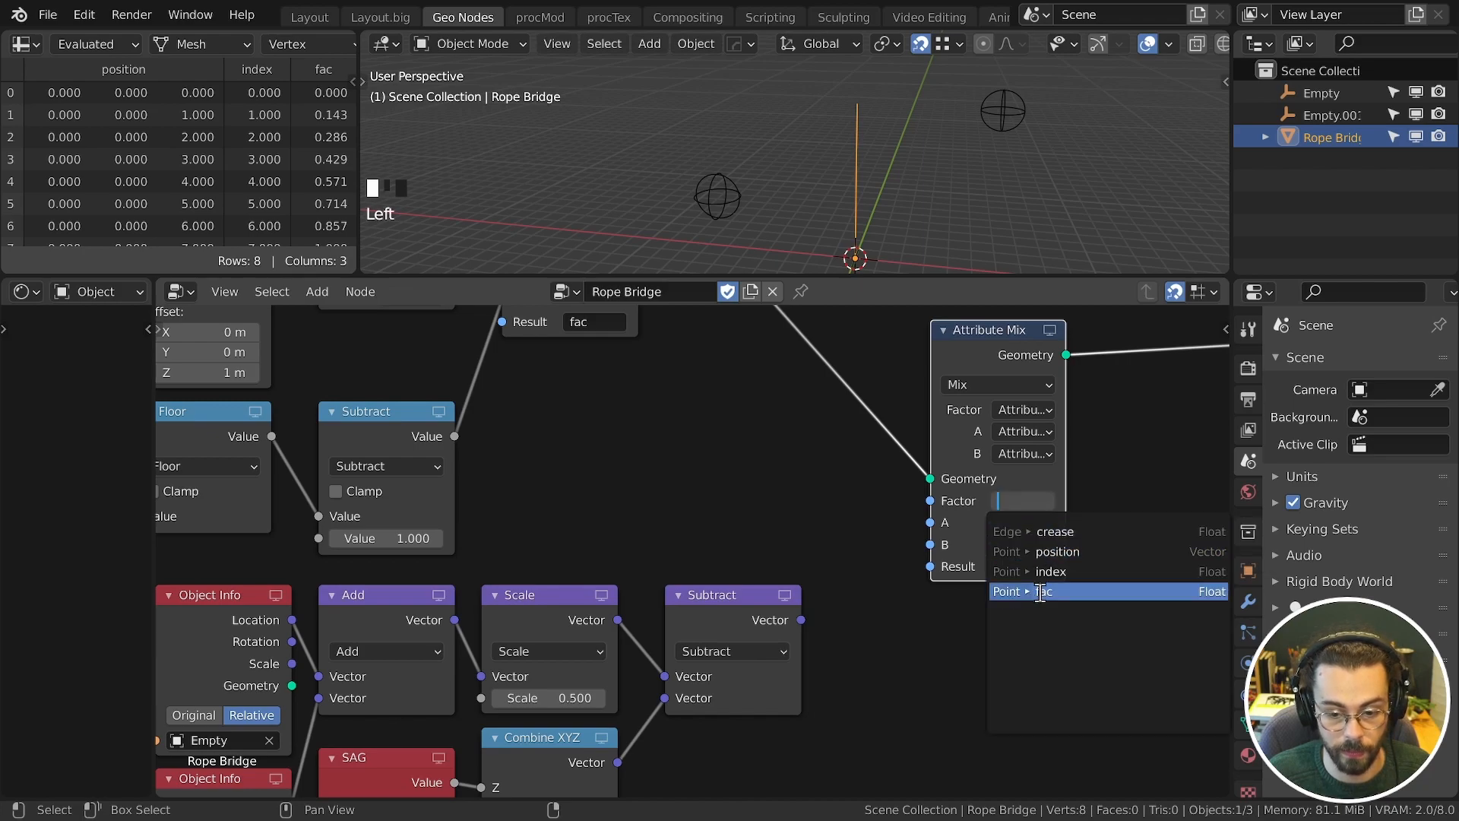
left_click(1041, 592)
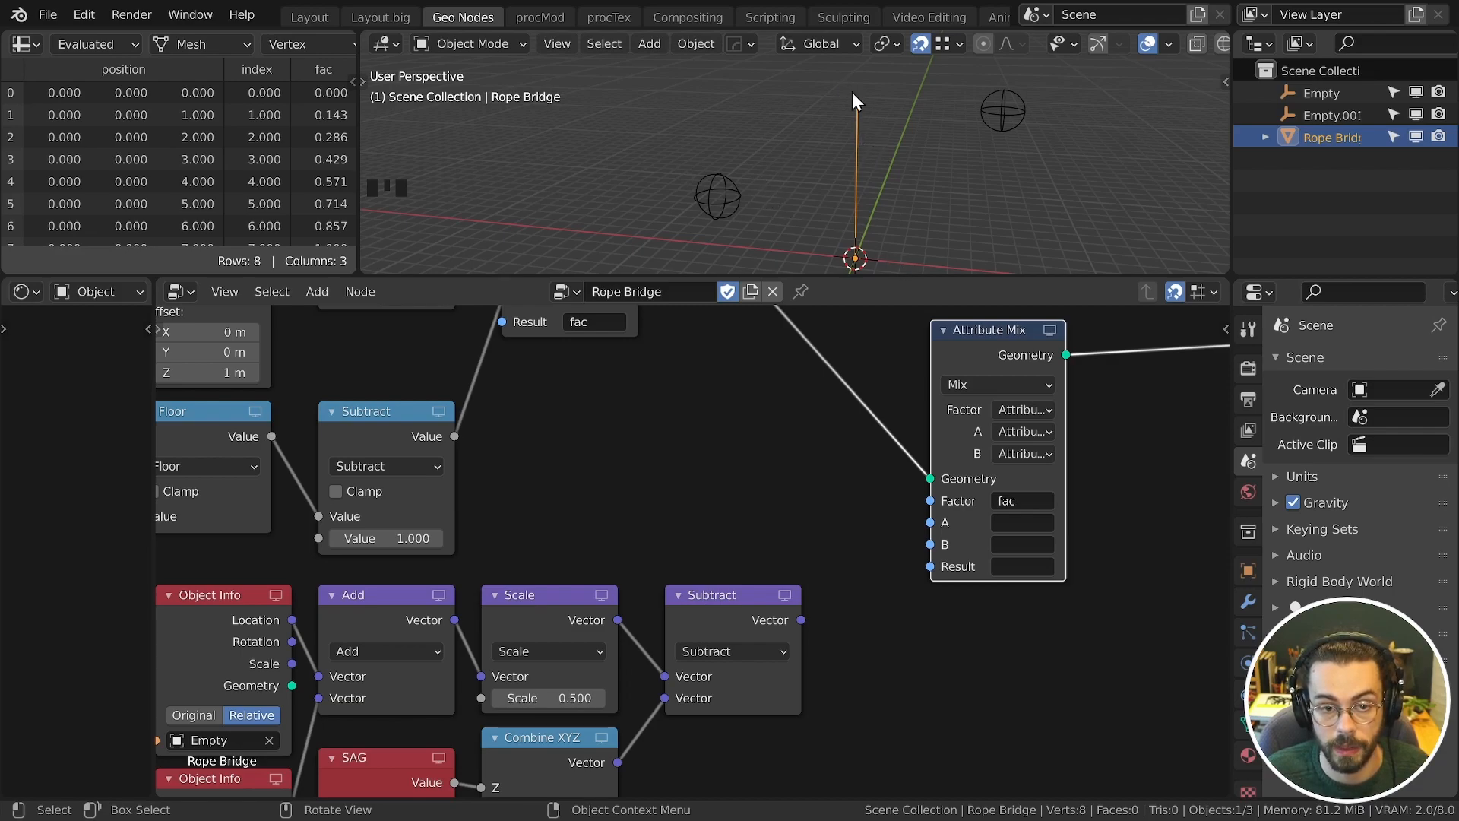
Step: Set both the A and B input types of the Attribute Mix node to Vector
left_click(1024, 544)
left_click(1007, 431)
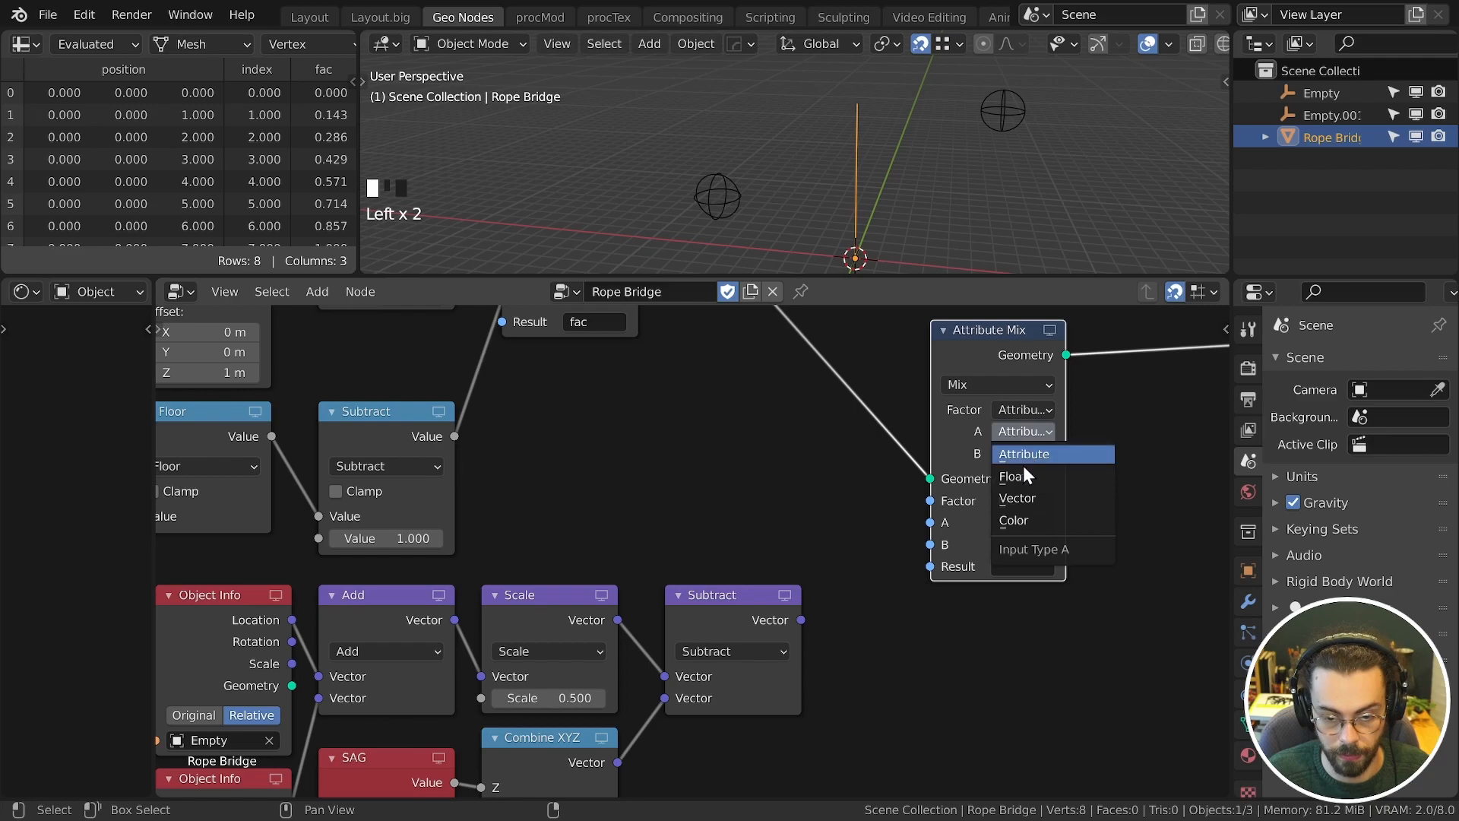
left_click(1023, 498)
left_click(1023, 454)
left_click(1021, 516)
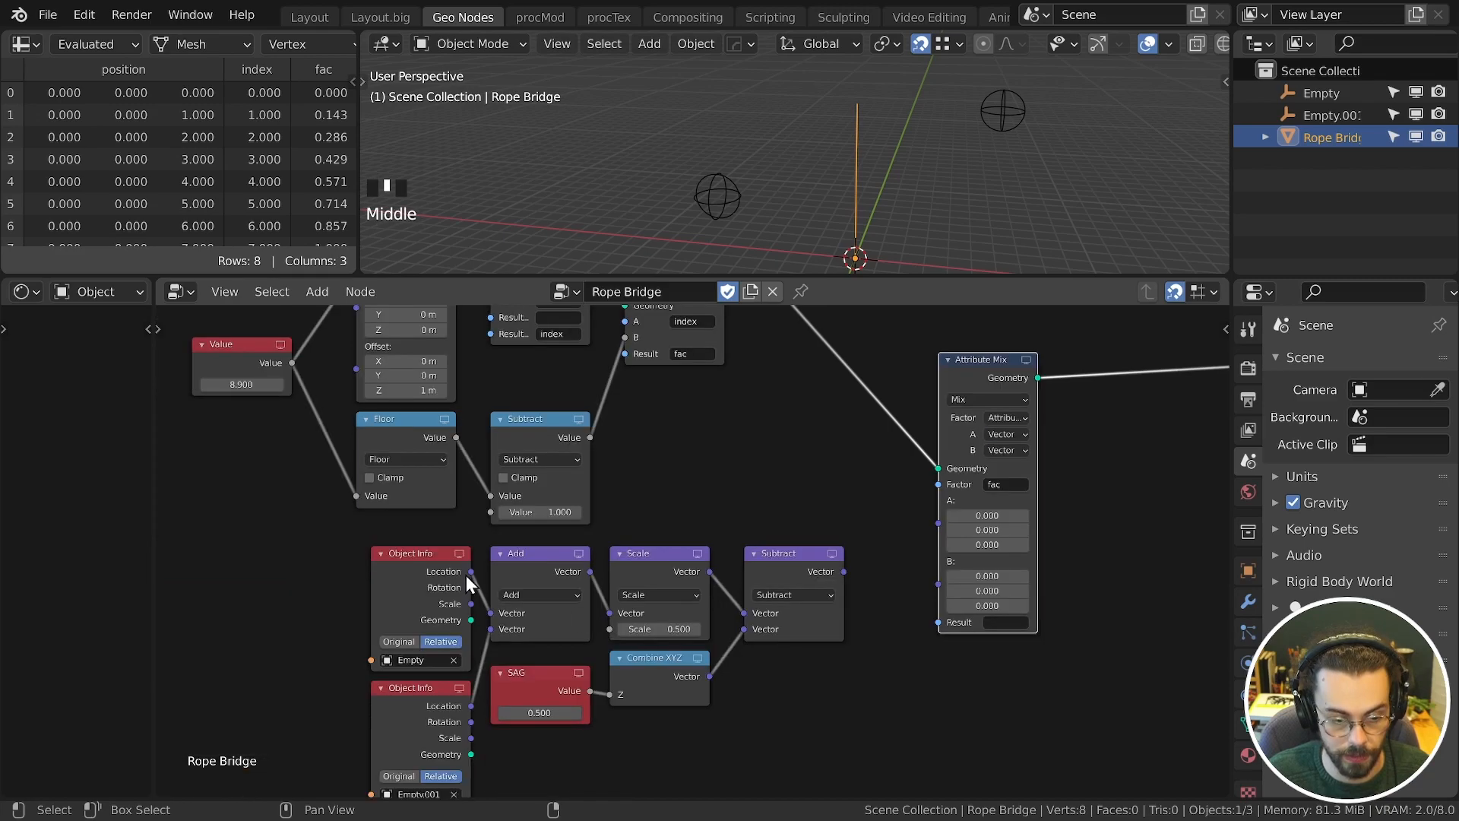
Step: Link the first Empty's Location to mix input A and the Subtract vector to B, with position as the result
left_click_drag(467, 575, 937, 523)
left_click_drag(845, 570, 849, 564)
left_click_drag(927, 540, 938, 539)
left_click(899, 584)
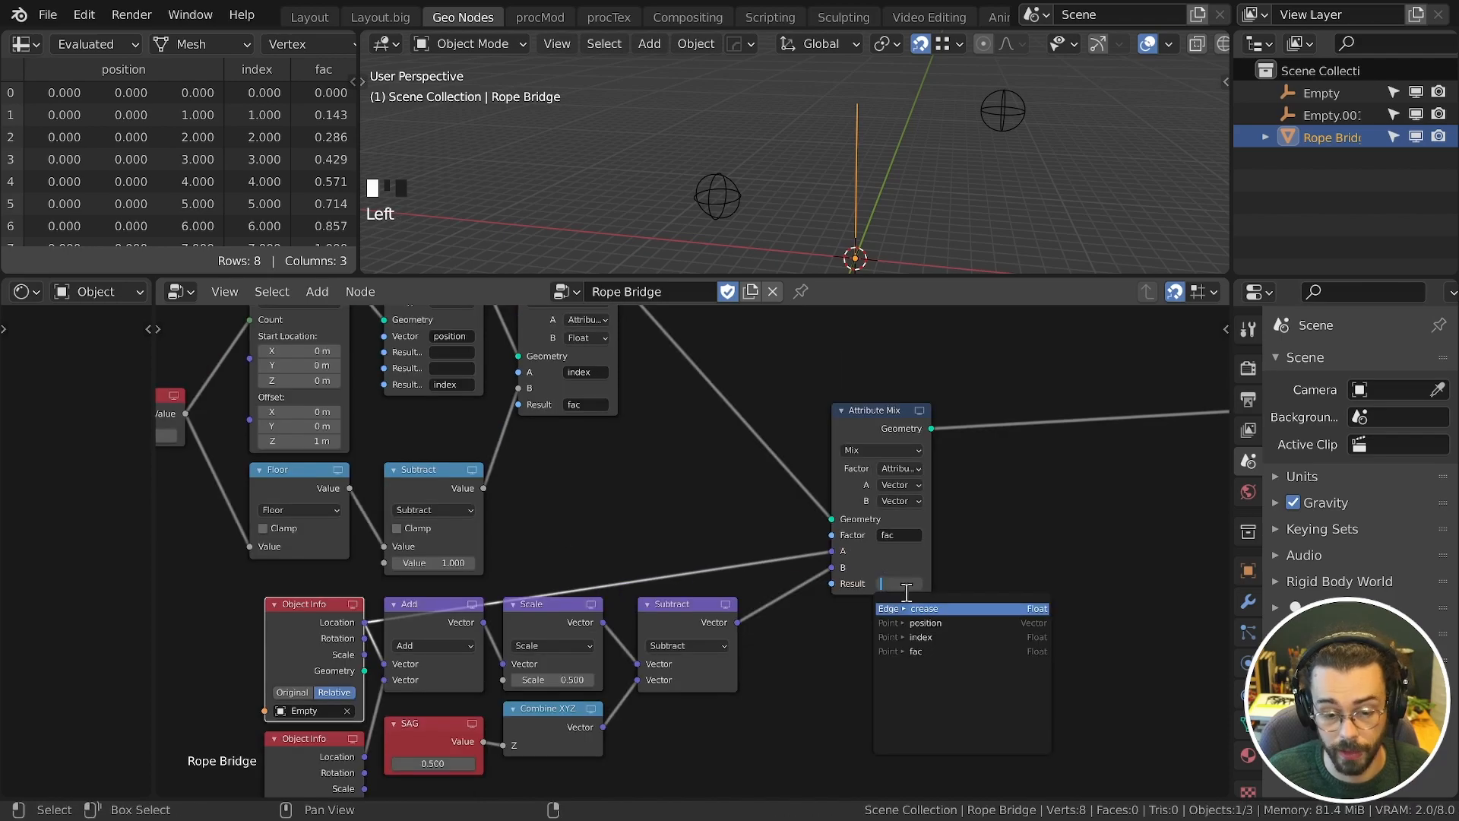
left_click(929, 622)
Step: Try moving the first Empty, then reselect the Rope Bridge line
middle_click_drag(860, 170, 865, 181)
left_click(705, 186)
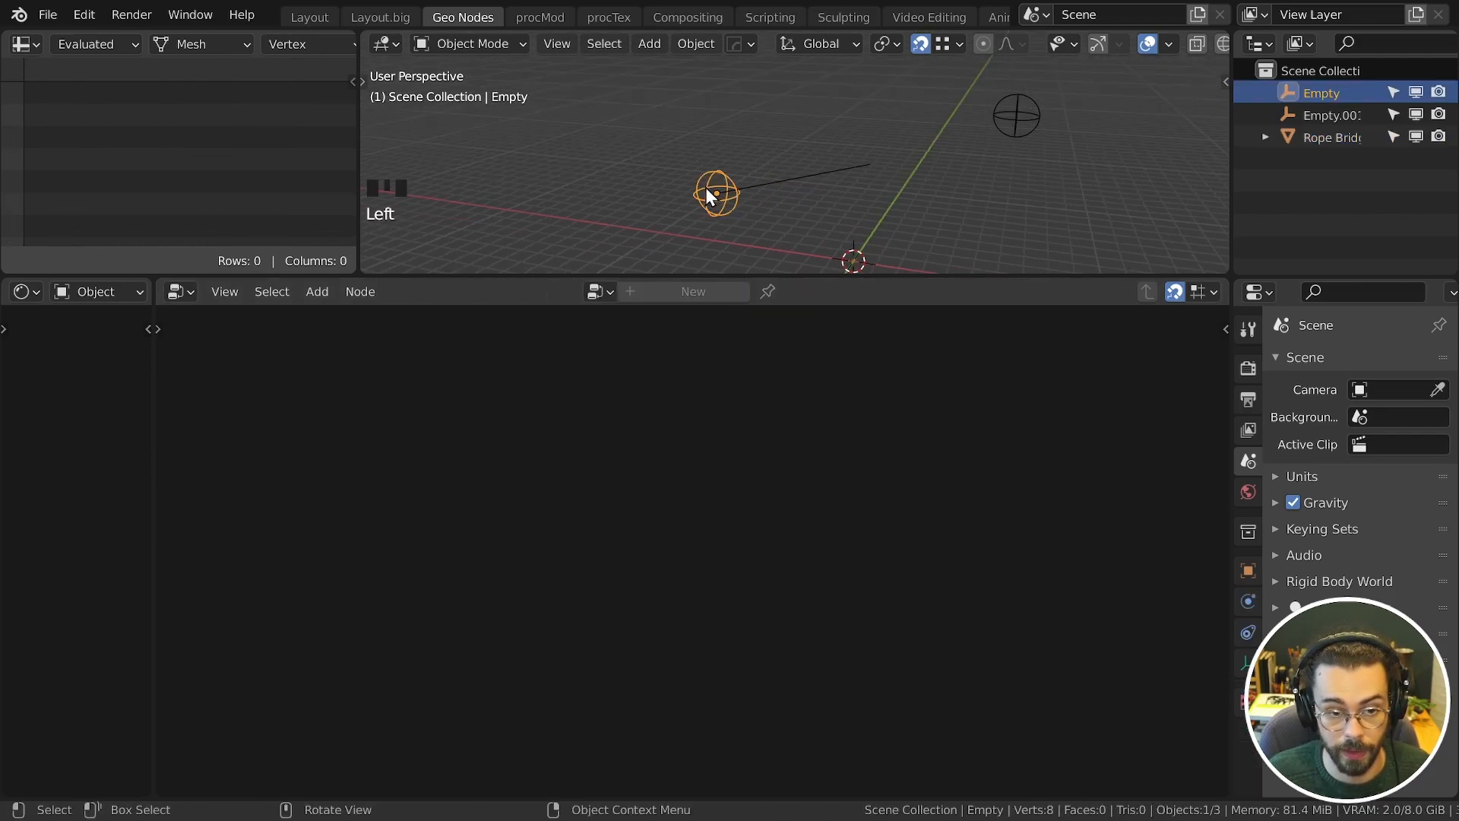
key("g")
left_click(820, 165)
left_click(821, 172)
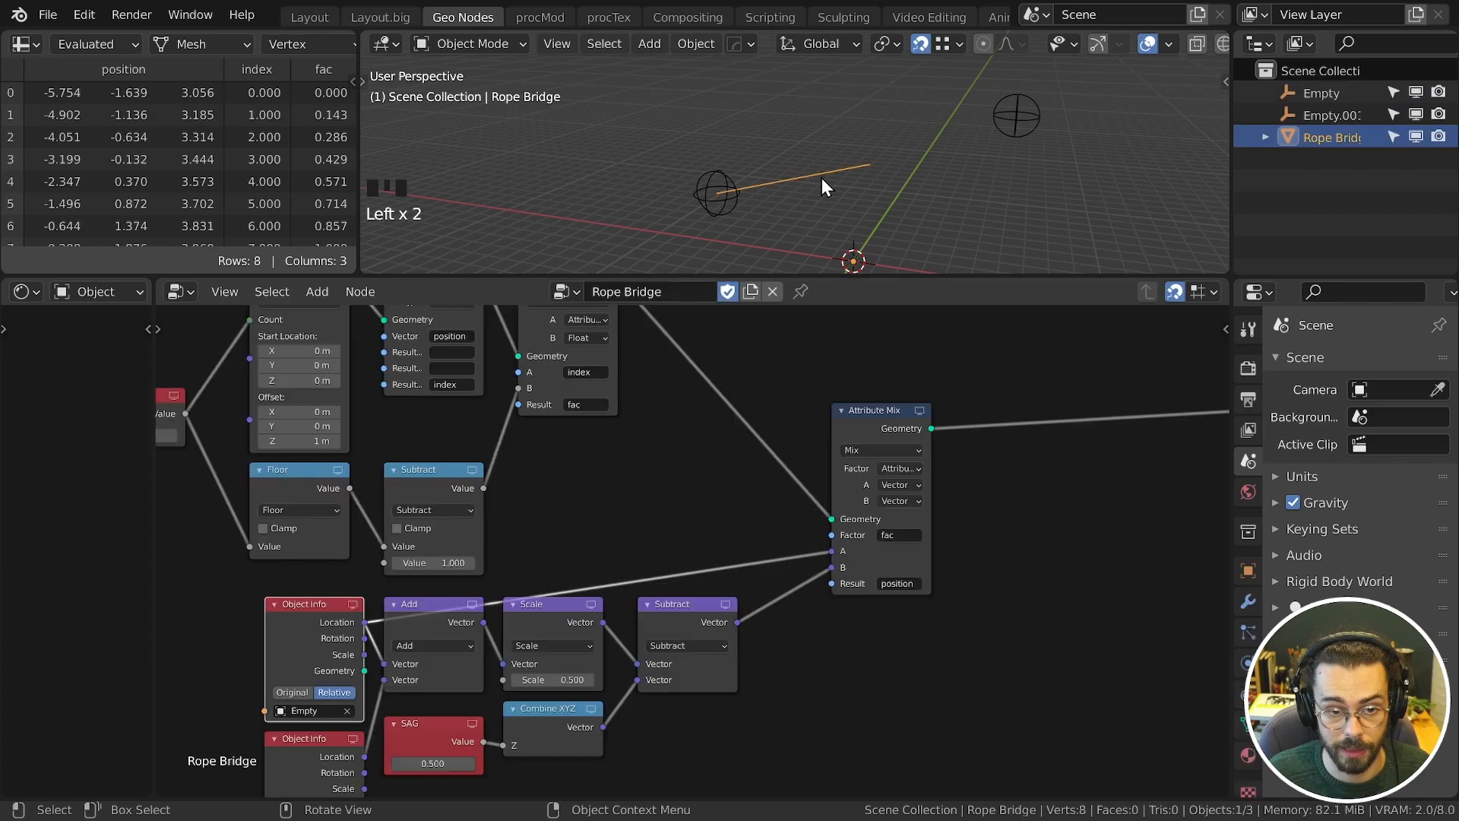
Step: Set the SAG value to 3.380 and view the line from another angle
mouse_move(515, 726)
left_mouse_down()
mouse_move(471, 726)
mouse_move(486, 726)
left_mouse_up()
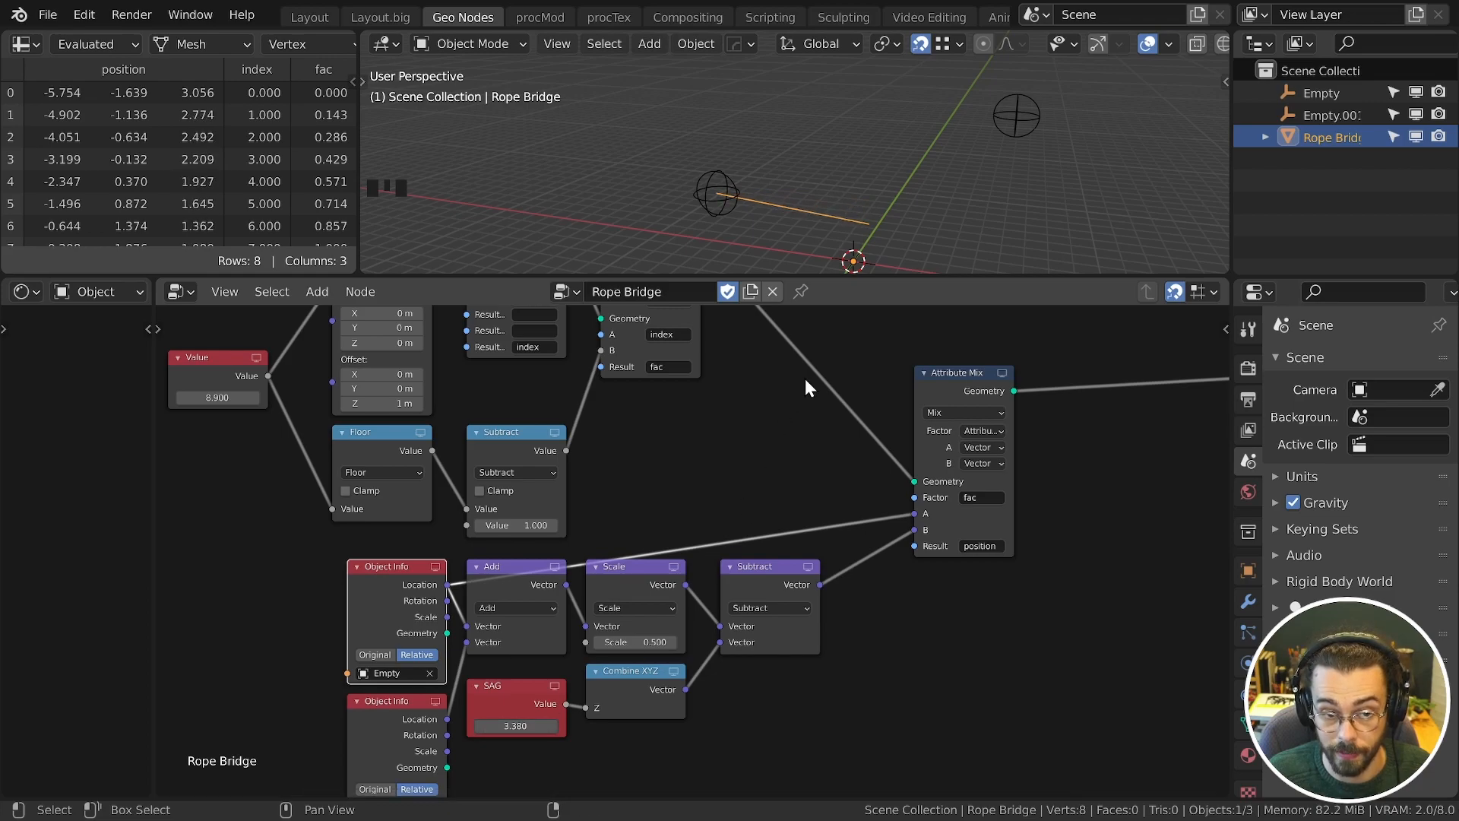
middle_click_drag(828, 175, 780, 160)
middle_click_drag(866, 148, 860, 218)
Step: Duplicate Attribute Mix after the first one, linking the Subtract vector to A and Empty.001's Location to B
middle_click_drag(945, 465, 704, 511)
key("shift+d")
left_click(872, 466)
left_click_drag(910, 451, 882, 470)
middle_click_drag(576, 737, 770, 589)
left_click_drag(774, 561, 1003, 483)
middle_click_drag(419, 715, 487, 685)
left_click_drag(471, 666, 1071, 447)
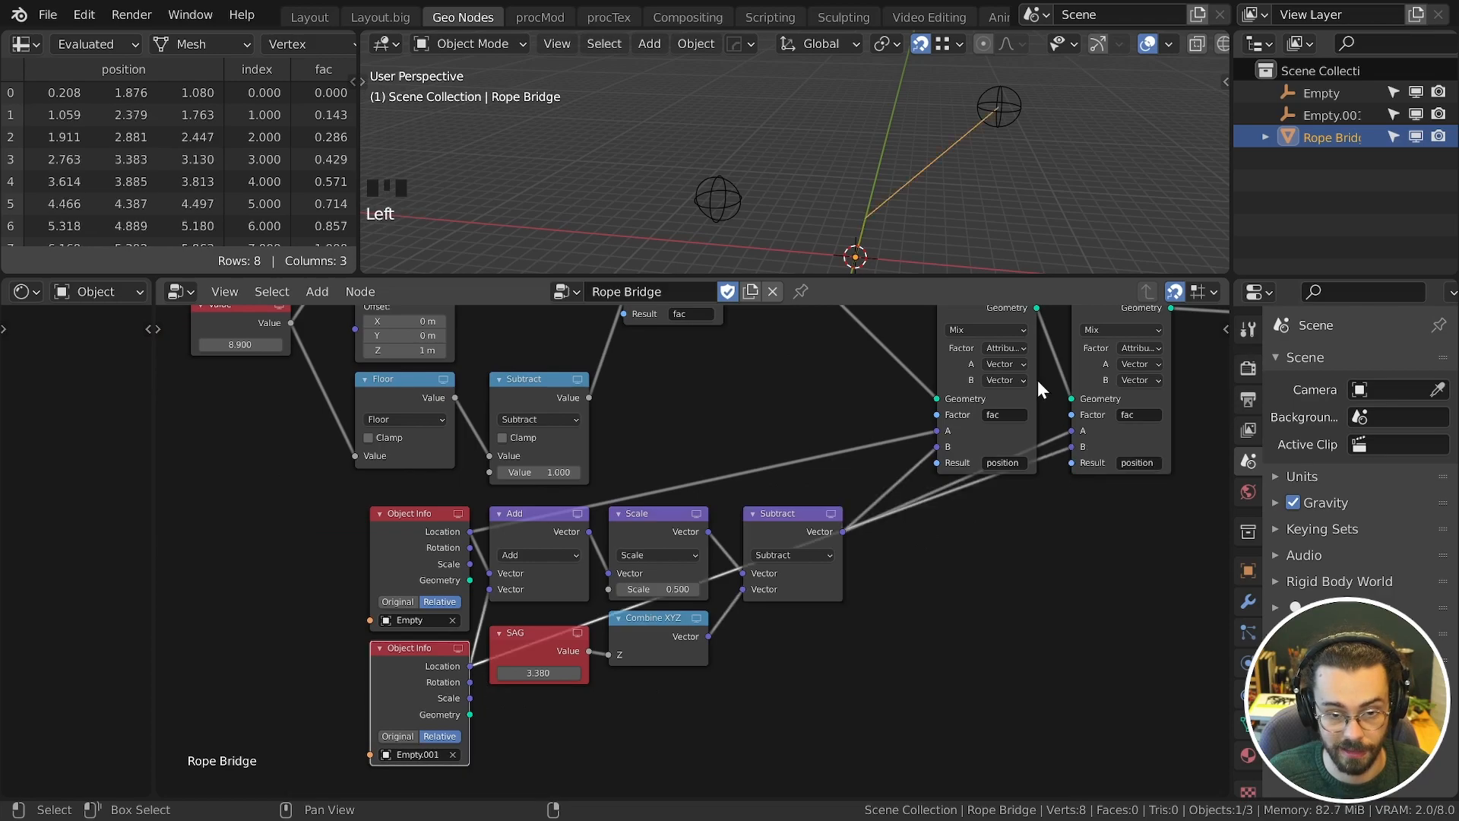
Step: Mute and unmute the second Attribute Mix node to compare the two line segments
middle_click_drag(924, 194, 878, 199, "shift")
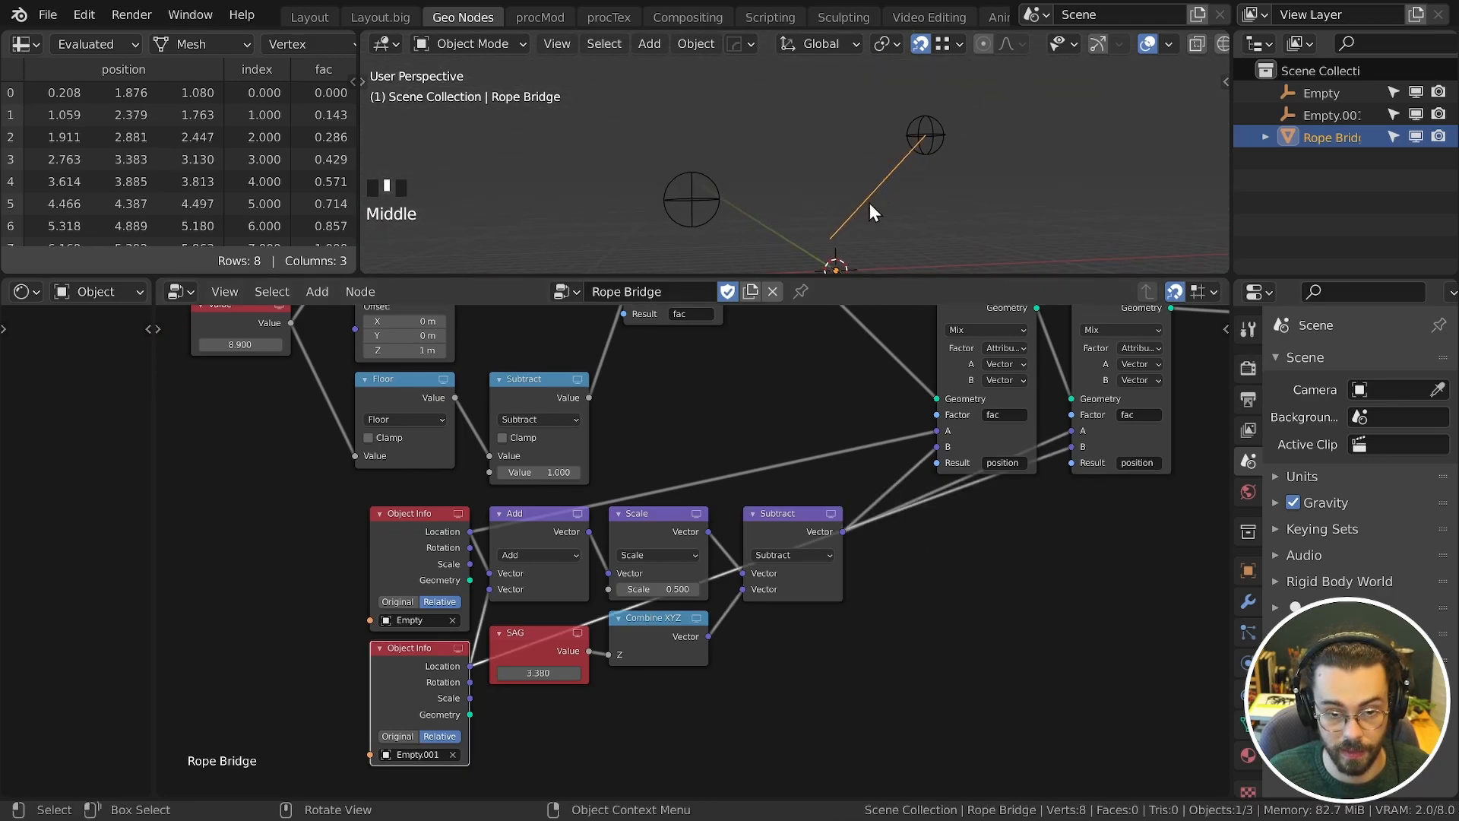
middle_click_drag(1107, 315, 1001, 433)
key("m")
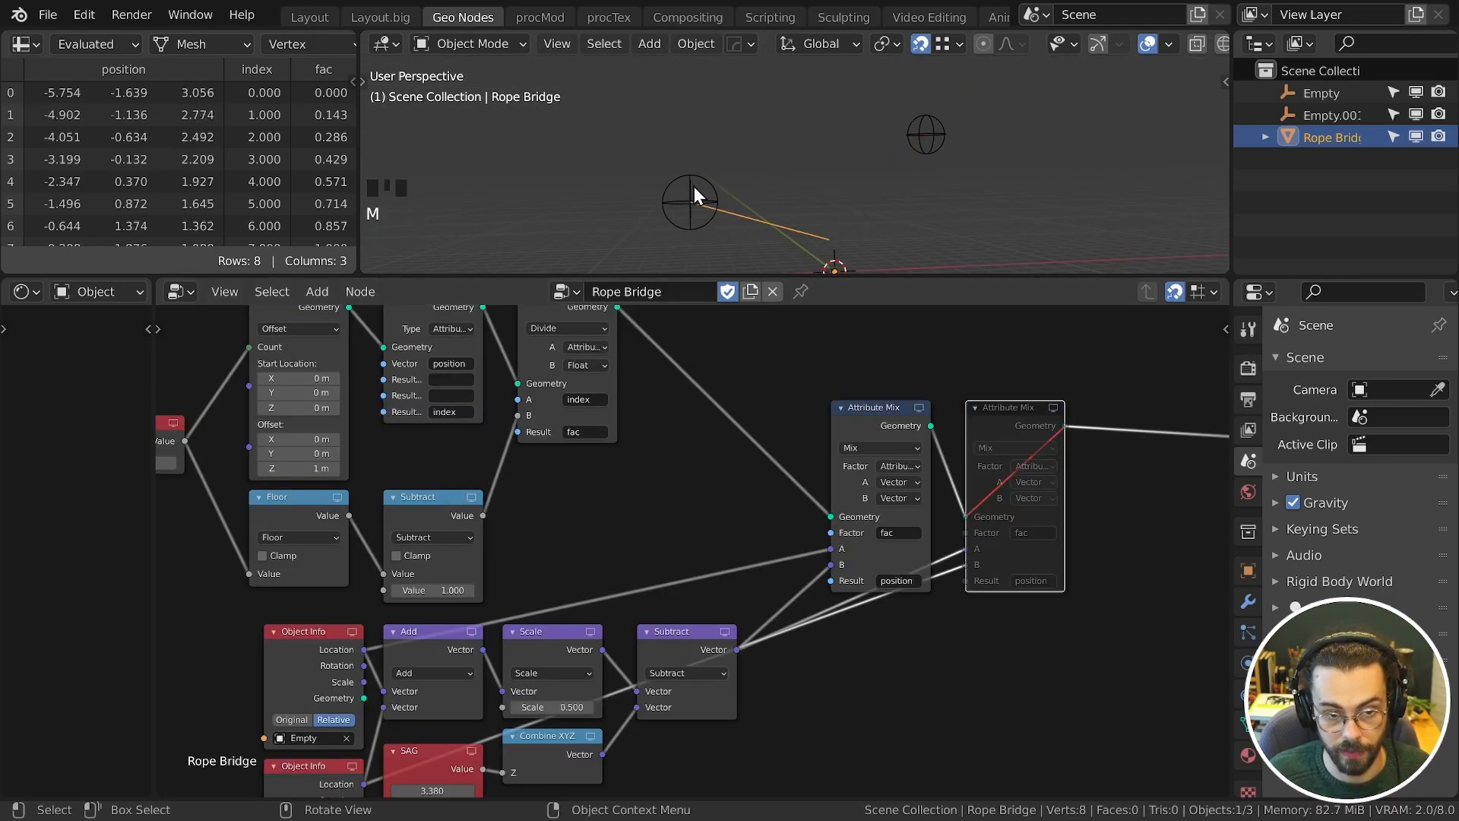
key("m")
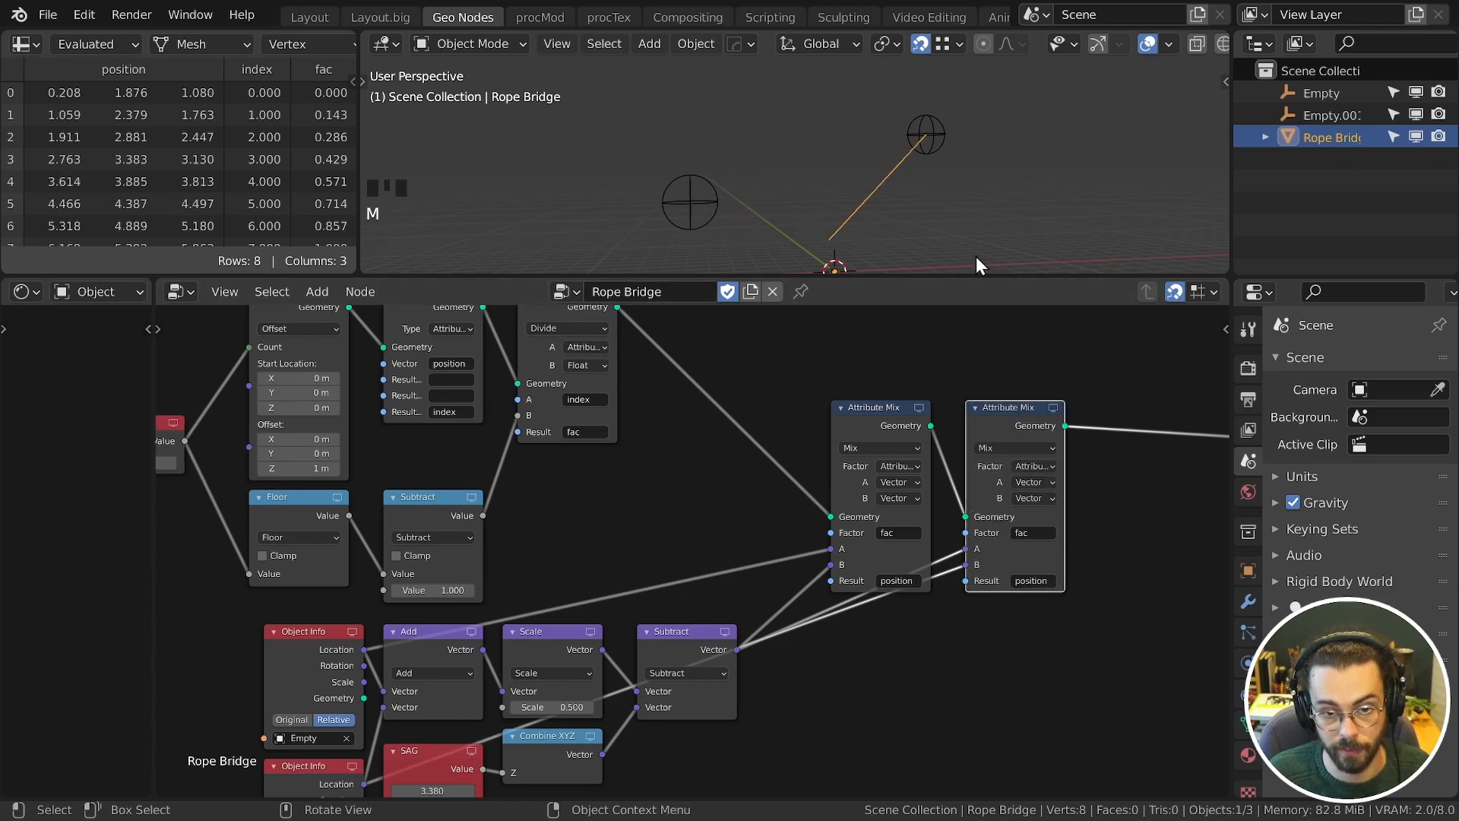
Step: Rename the result attributes to ab on the first Attribute Mix node and bc on the second
left_click(907, 579)
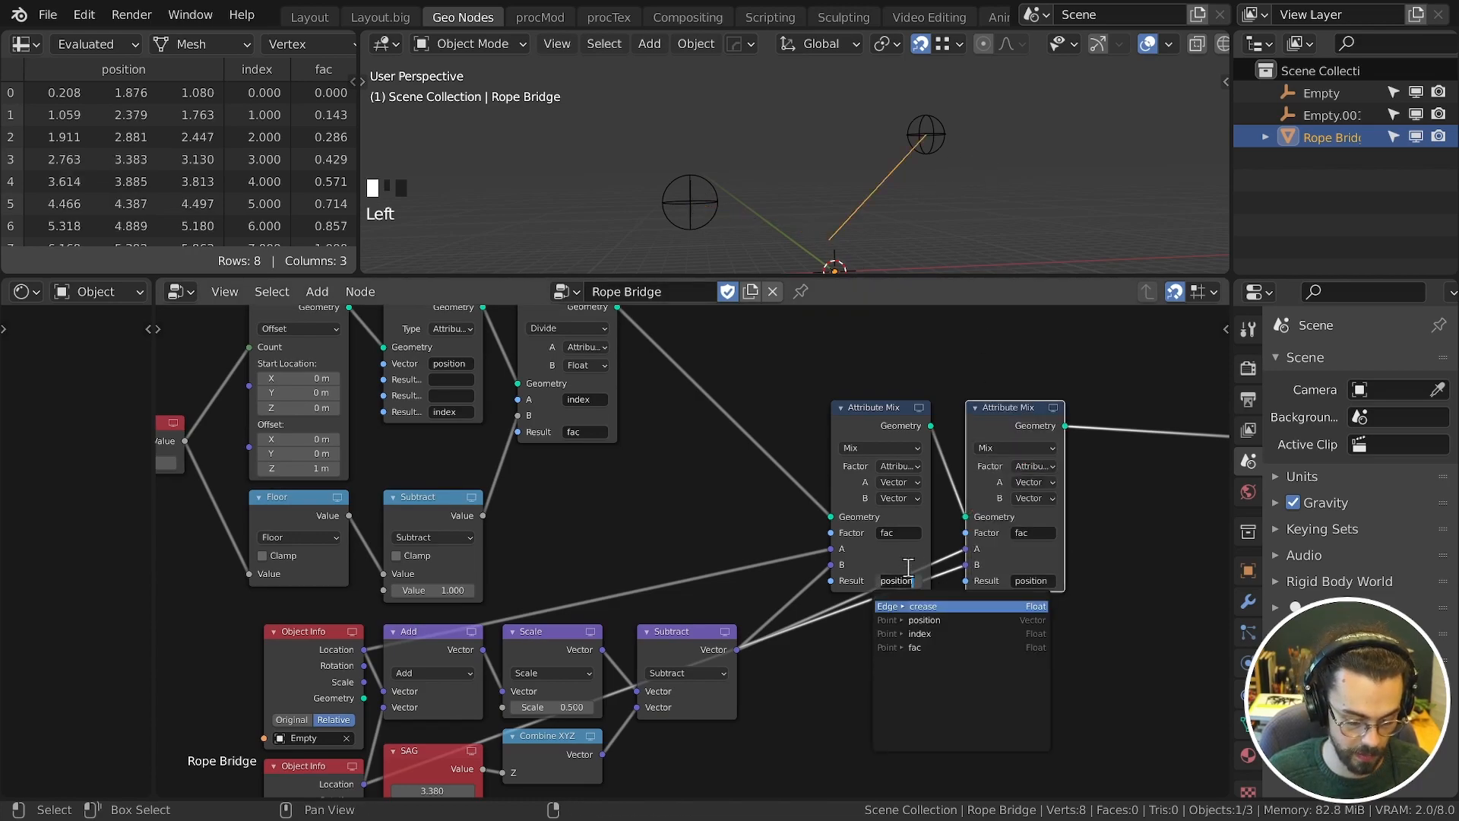
type("ab")
key("Return")
left_click(1036, 581)
type("bc")
key("Return")
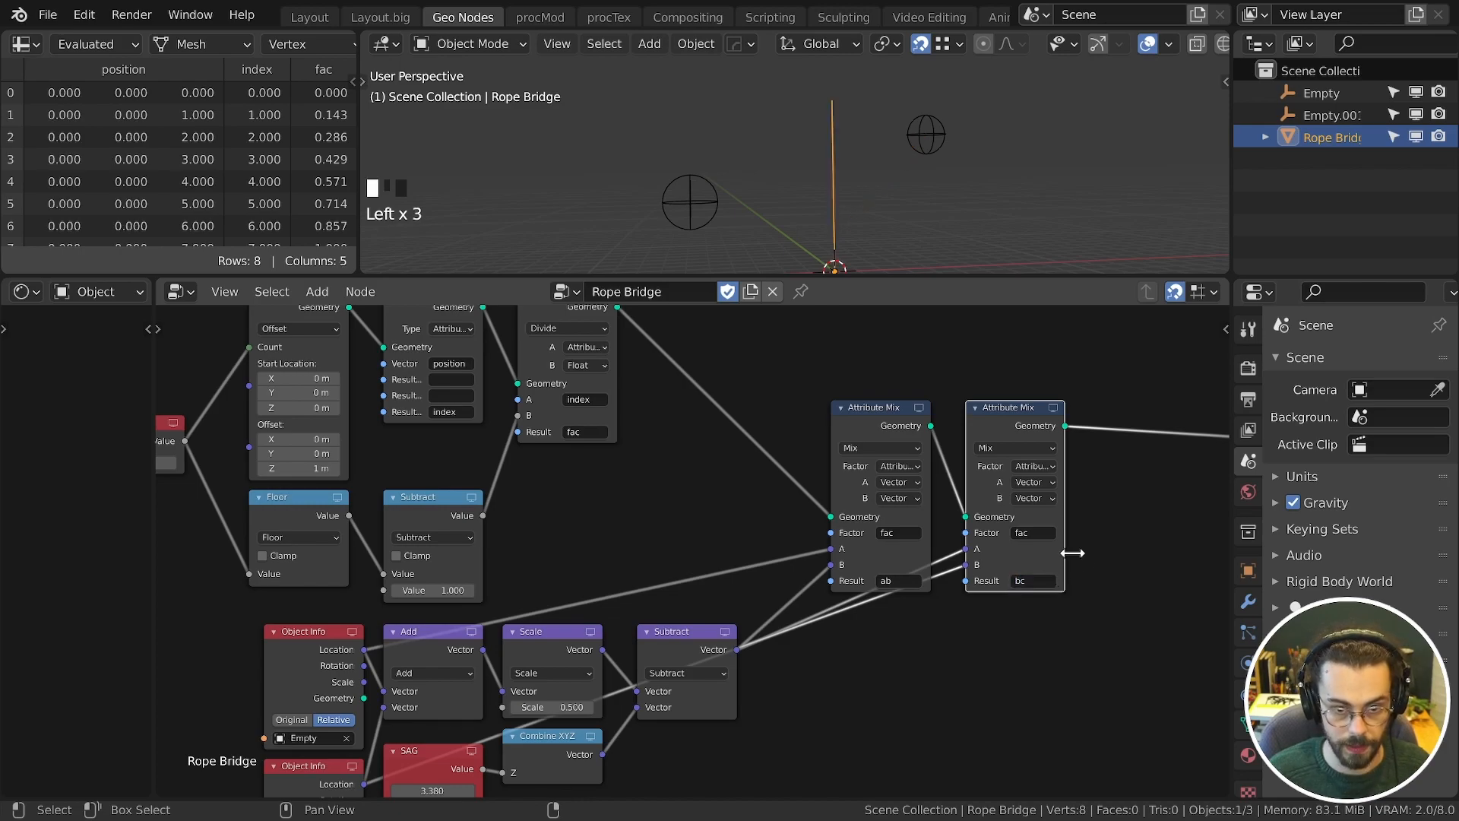
Step: Duplicate the second Attribute Mix node and insert the copy before Group Output
middle_click_drag(1056, 566, 878, 594)
left_click(824, 449)
key("shift+d")
left_click(962, 437)
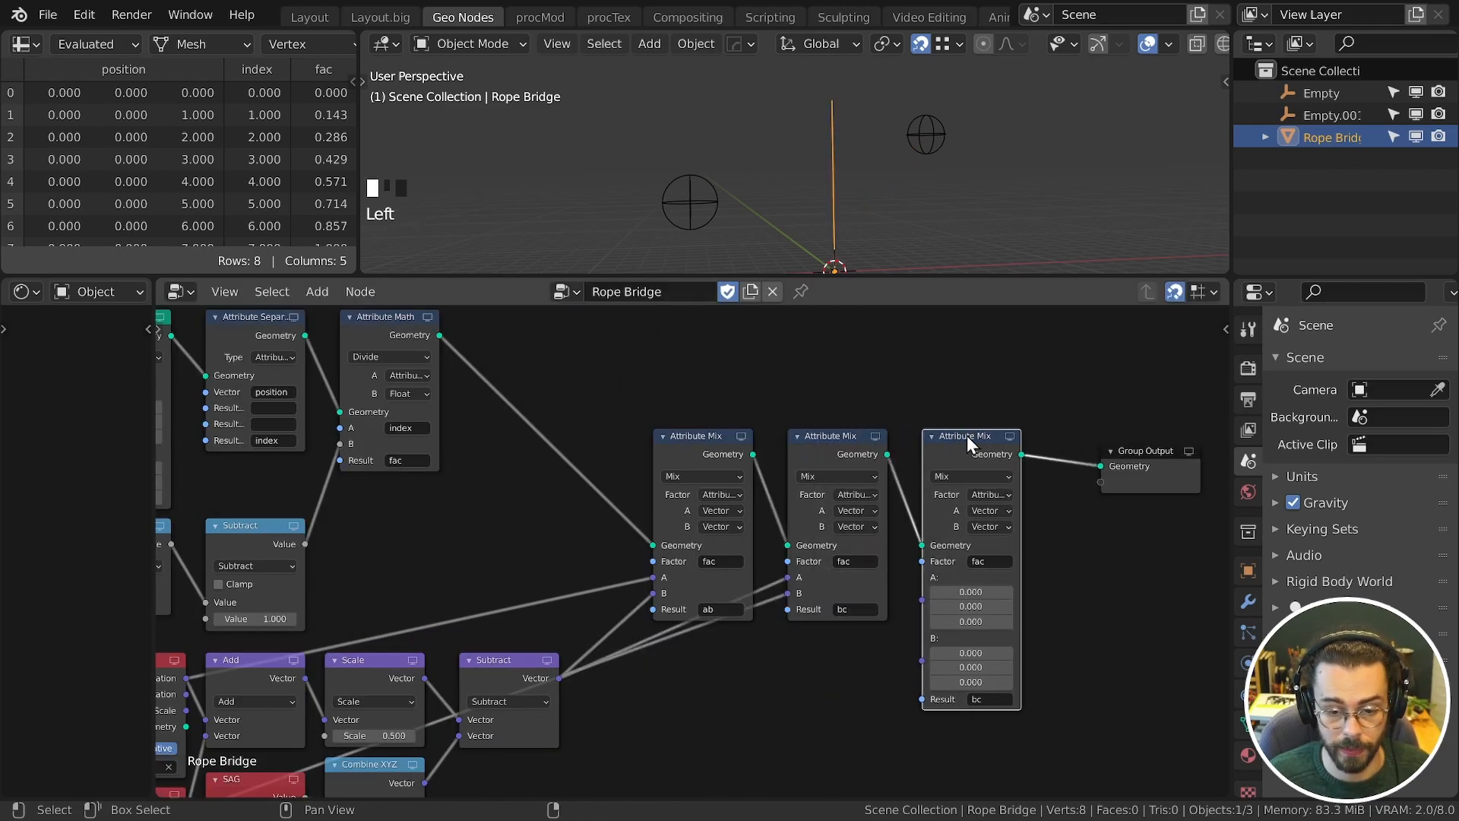
Step: Set the third Attribute Mix node's A and B types to Attribute, mixing ab and bc into position
left_click(995, 511)
left_click(1002, 531)
left_click(1002, 531)
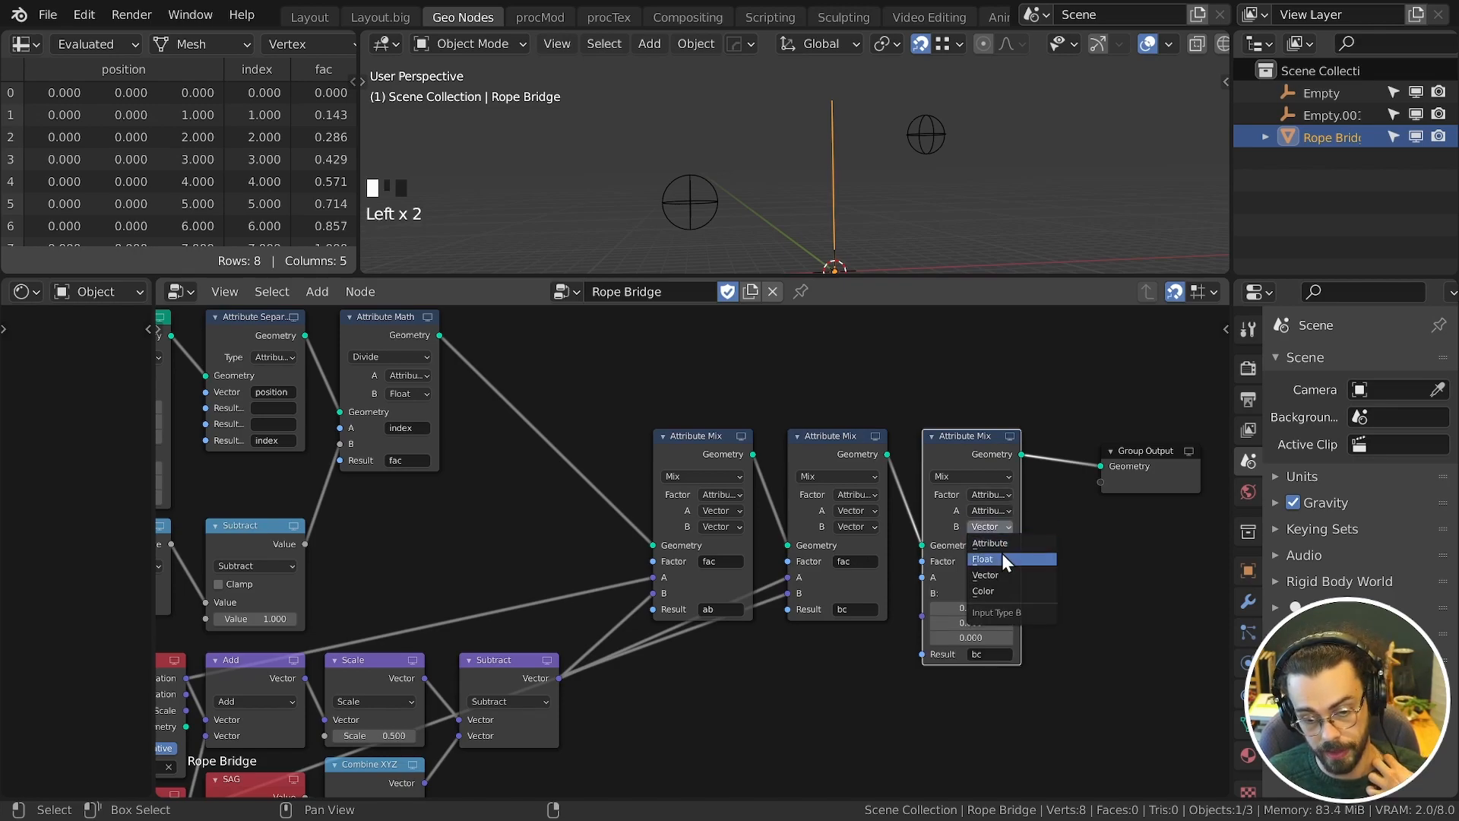
left_click(1002, 545)
left_click(1001, 581)
left_click(1001, 603)
left_click(1001, 595)
left_click(1003, 634)
left_click(1002, 609)
left_click(1004, 667)
Step: Move the first Empty higher to test the sagging curve, then reselect the Rope Bridge line
middle_click_drag(824, 189, 763, 182)
key("g")
right_click(766, 169)
left_click(776, 181)
key("g")
left_click(767, 142)
left_click(797, 144)
Step: Increase the SAG value to about 8.99 and set the point count Value node to 9.800
middle_click_drag(508, 641, 880, 518)
middle_click_drag(774, 167, 874, 202)
middle_click_drag(426, 395, 410, 513)
mouse_move(314, 486)
left_mouse_down()
mouse_move(263, 487)
mouse_move(344, 486)
mouse_move(298, 486)
mouse_move(332, 486)
left_mouse_up()
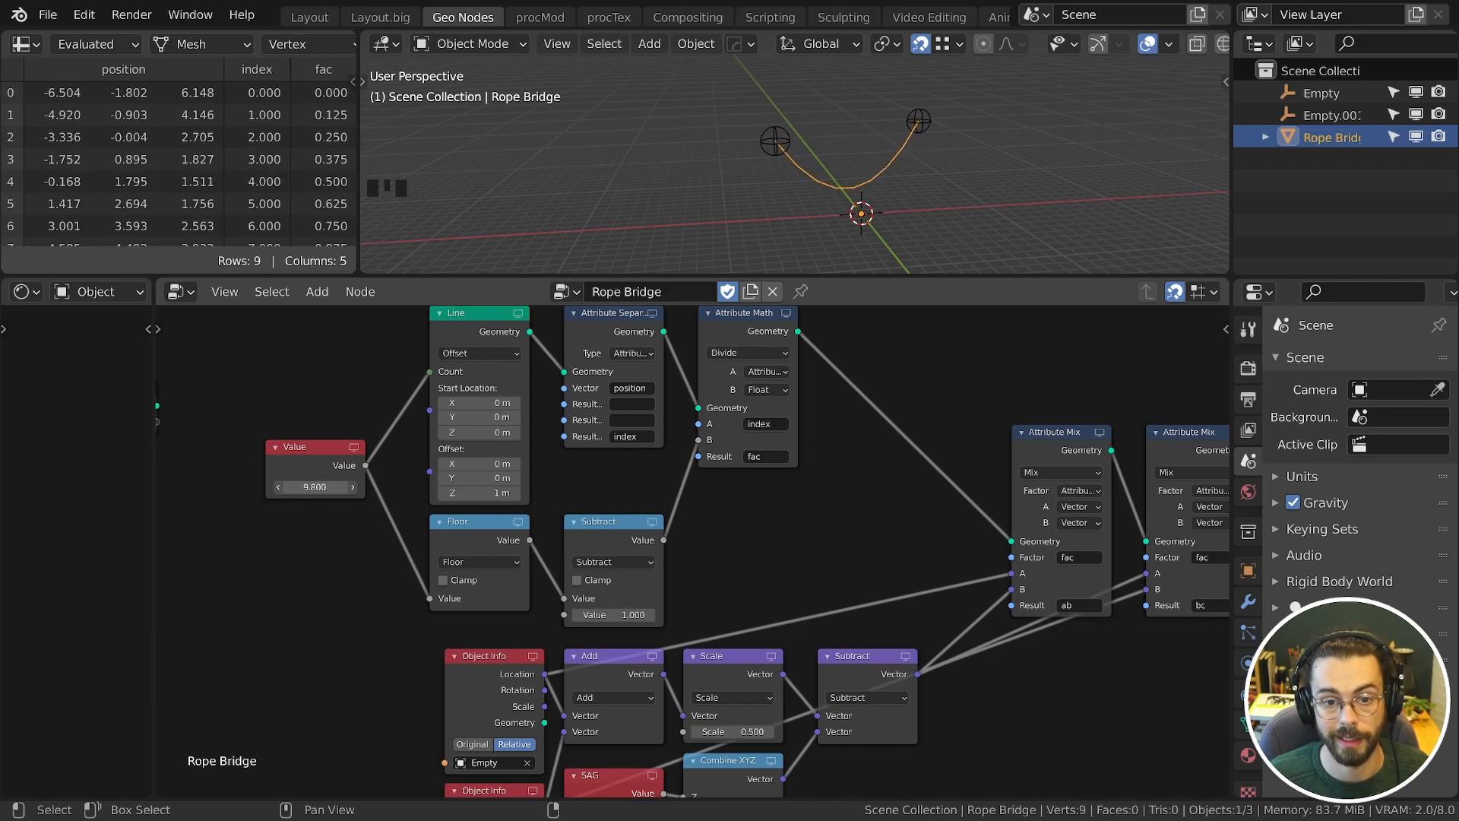
Step: Move the three Attribute Mix nodes up in line with the Attribute Math node
scroll(962, 432, "down", 3)
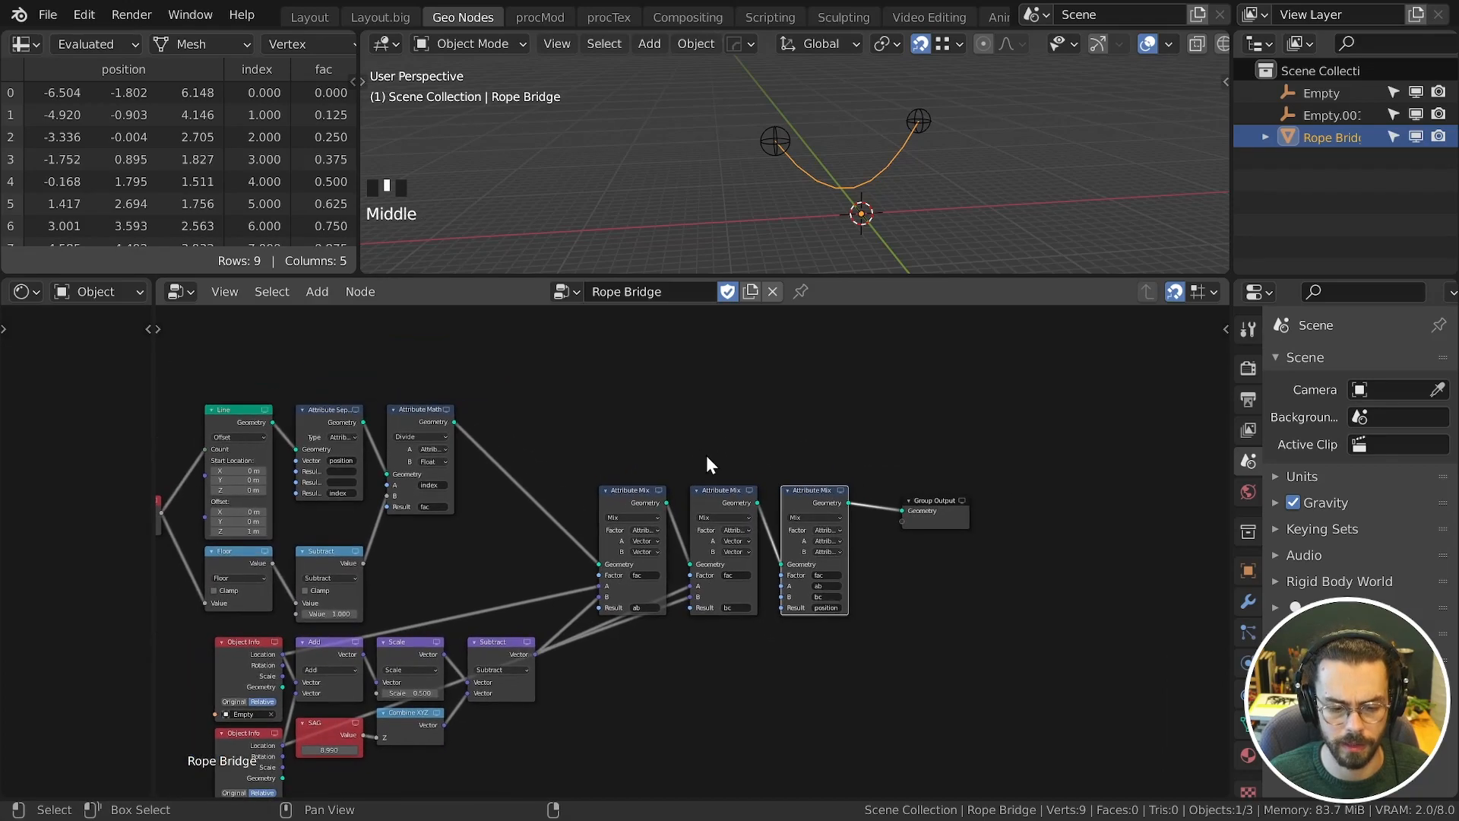
left_click_drag(631, 426, 836, 663)
key("g")
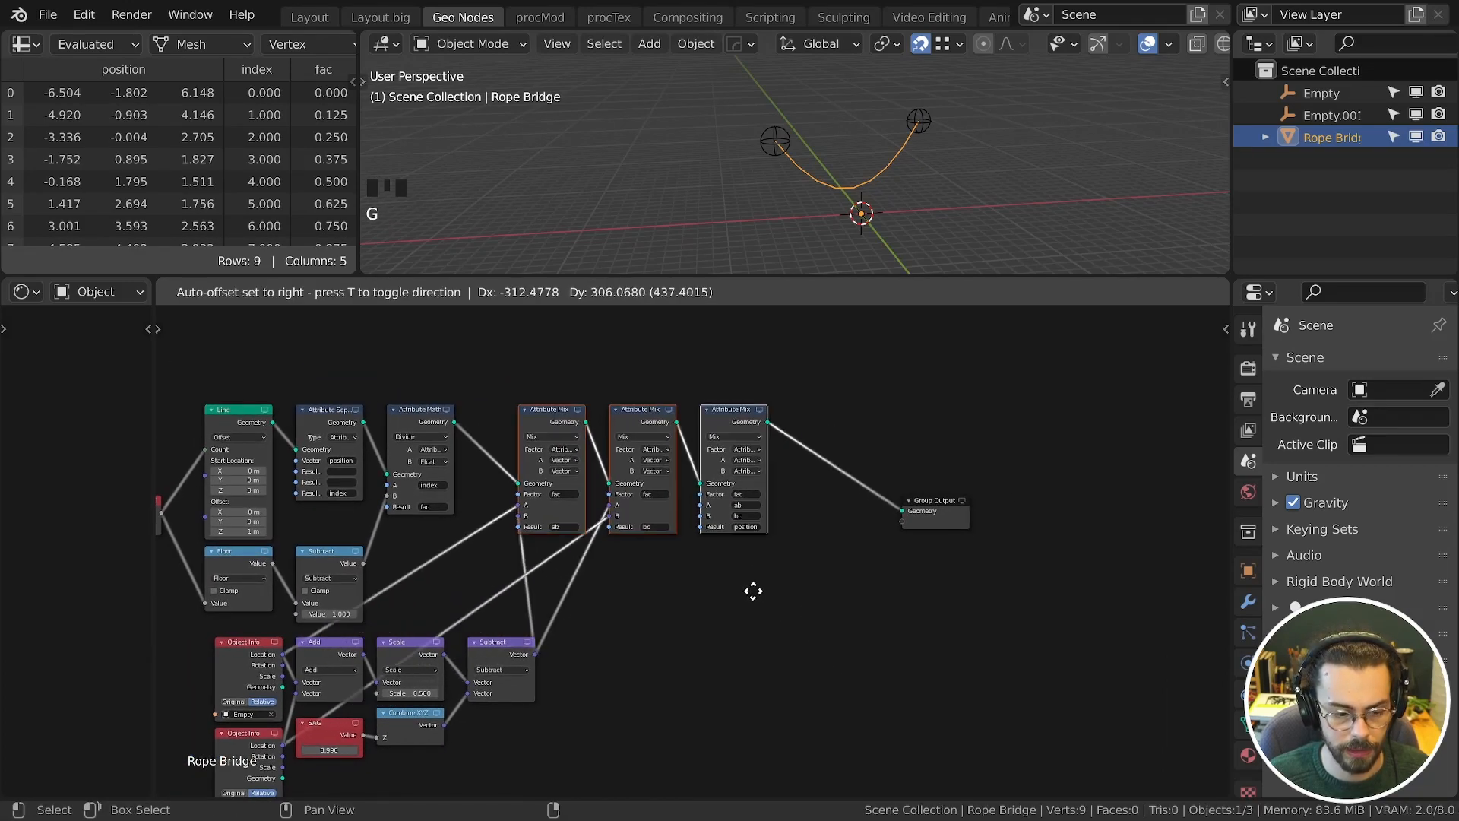
left_click(837, 589)
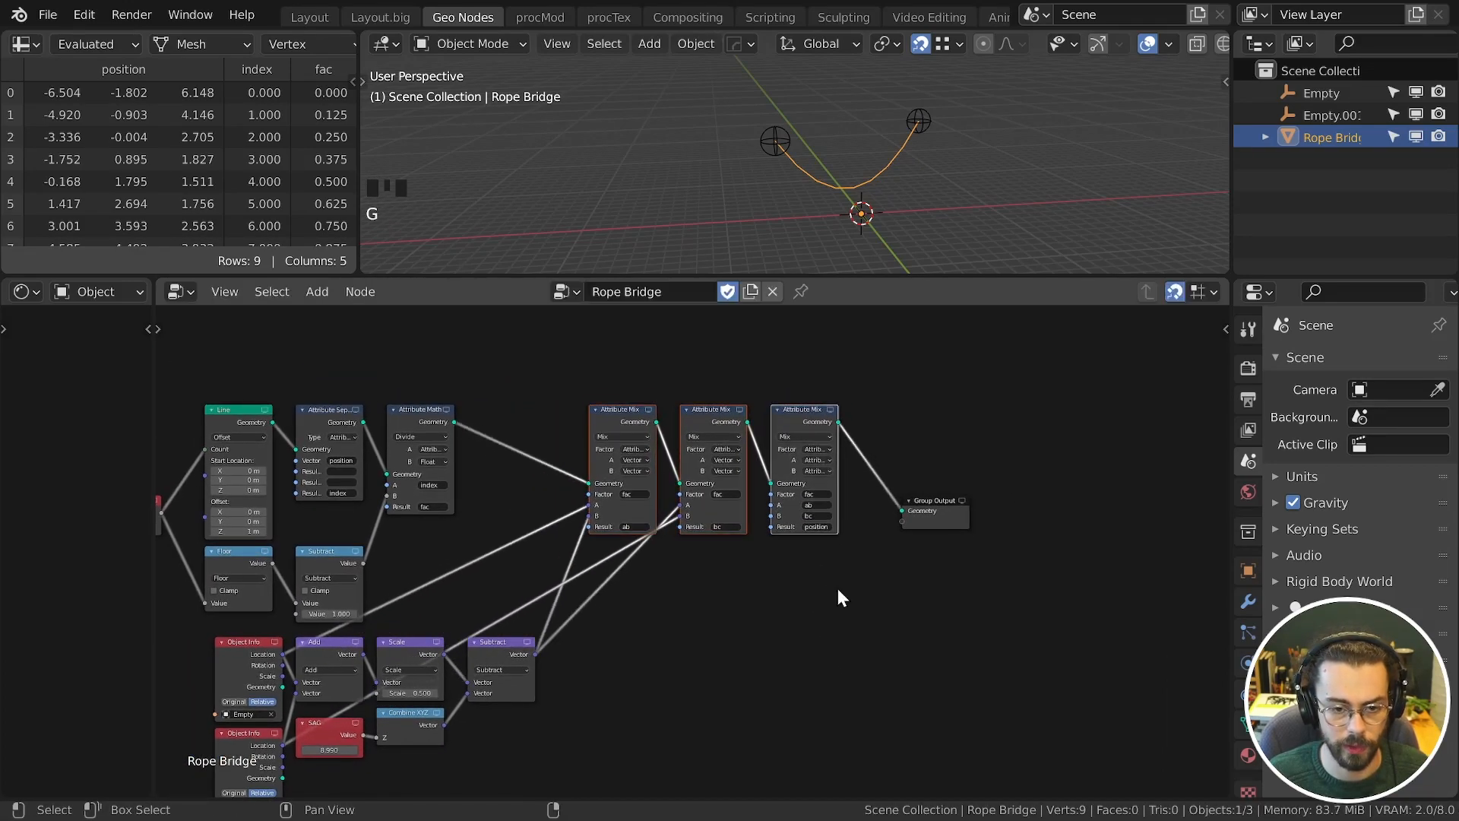
middle_click_drag(837, 595, 691, 593)
left_click(669, 645)
Step: Move the Group Output node farther from the last Attribute Mix node and save the file
middle_click_drag(668, 644, 670, 641)
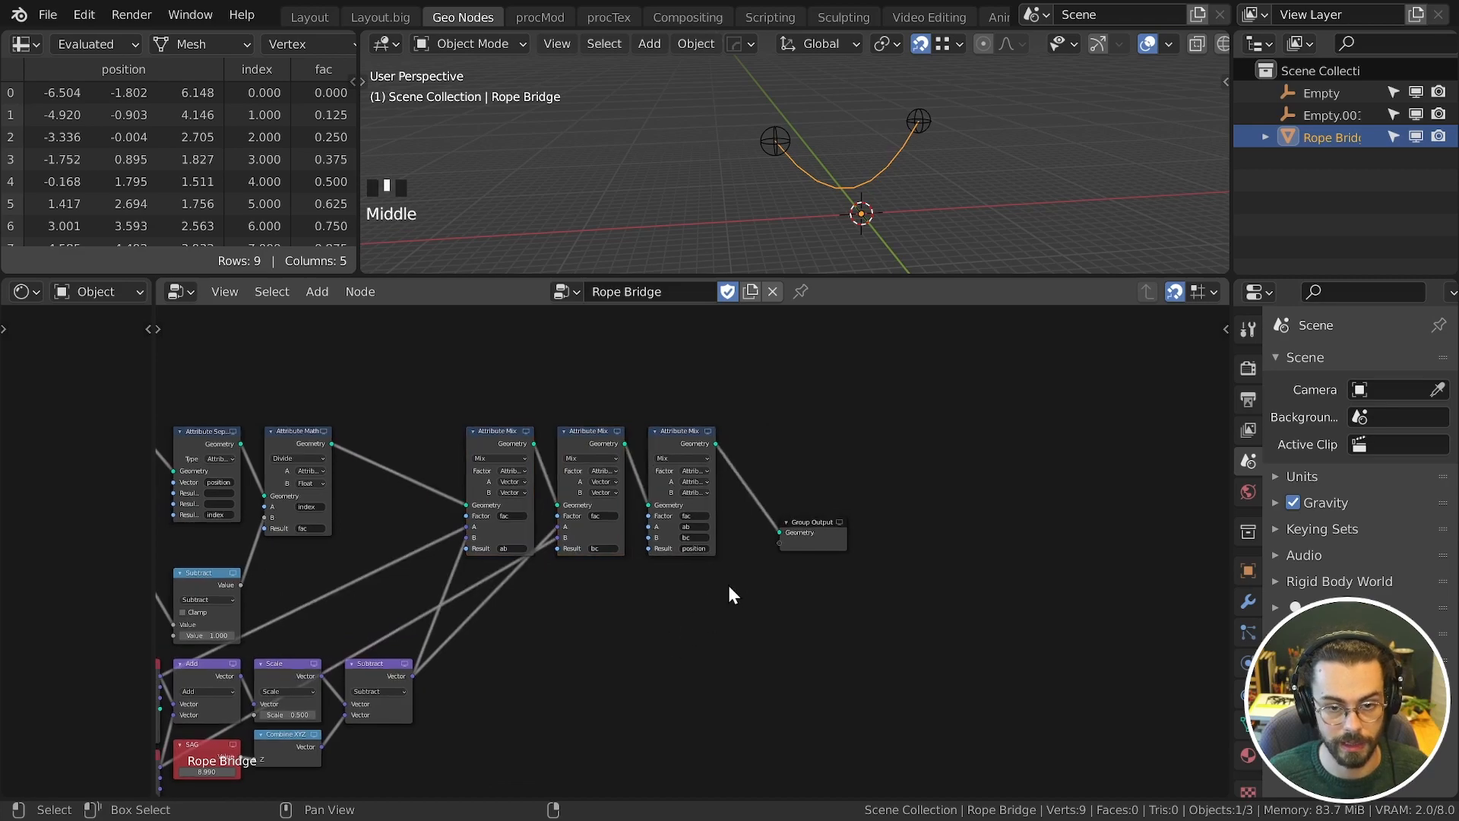
middle_click_drag(829, 507, 764, 575)
left_click(746, 595)
middle_click_drag(974, 582, 865, 646)
key("g")
left_click(919, 541)
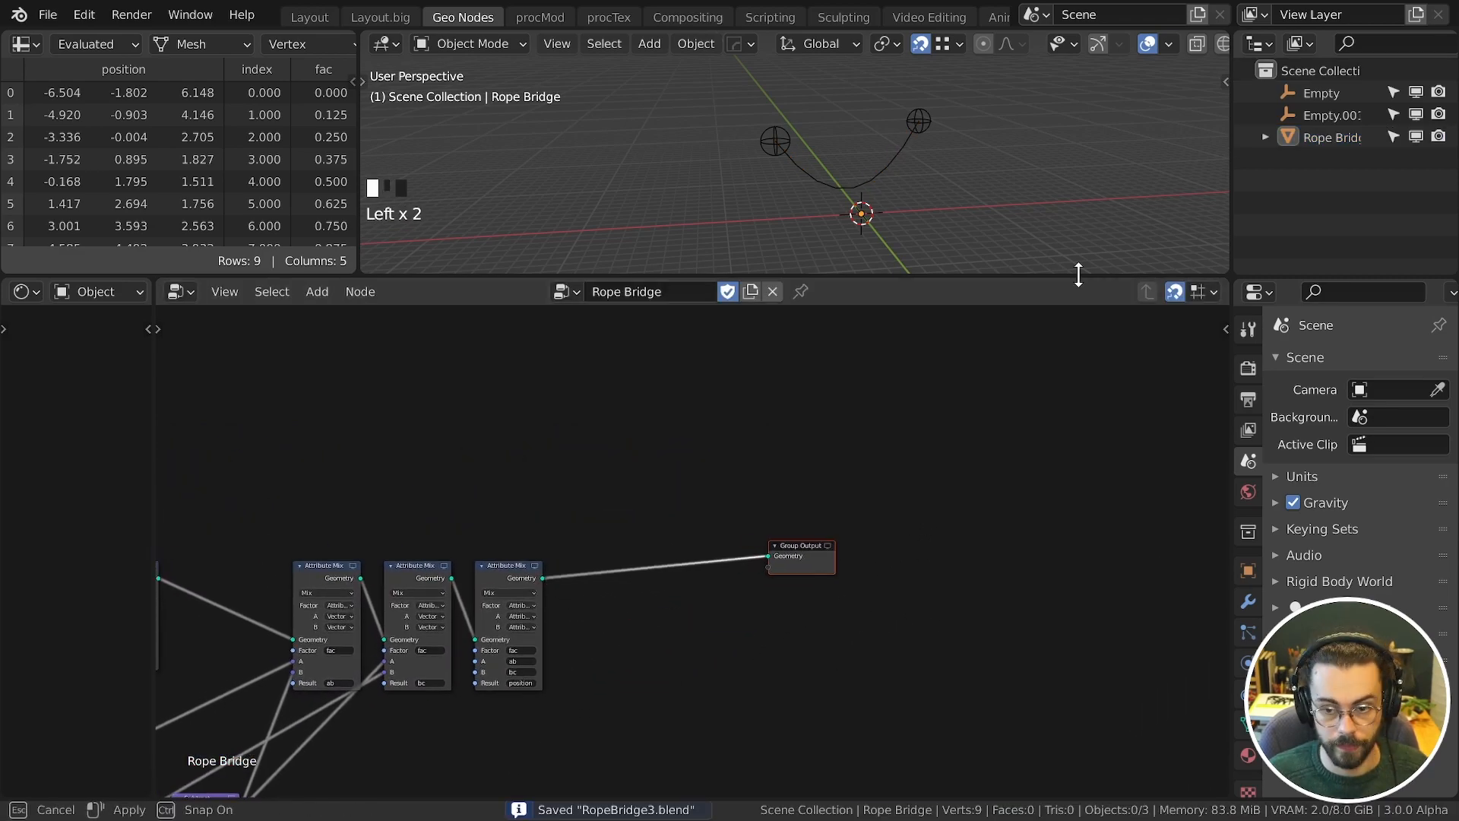
Step: Enlarge the viewport area slightly and create a new scene collection named Planks
left_click_drag(1079, 275, 1079, 325)
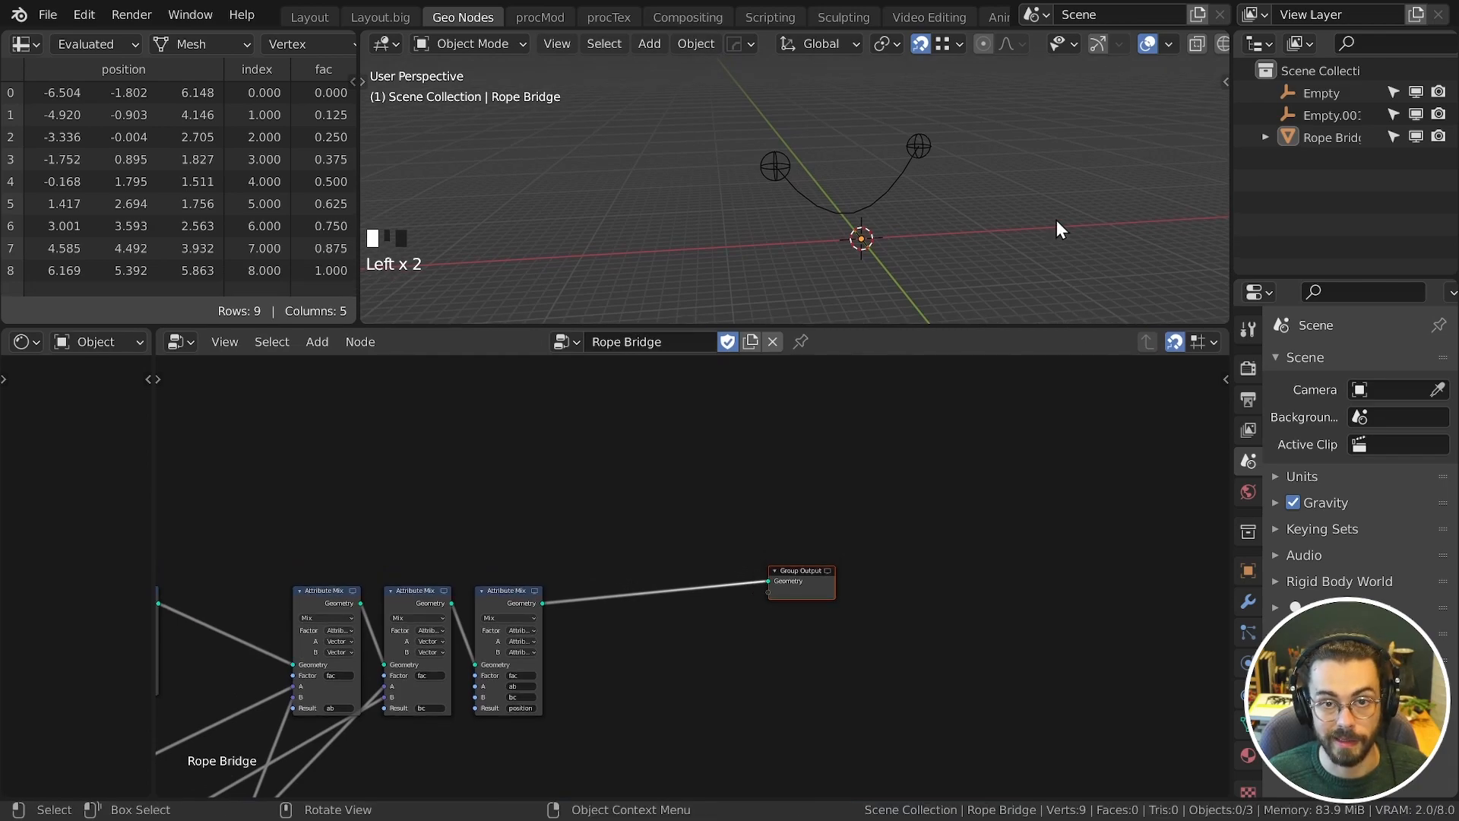
right_click(1334, 179)
left_click(1336, 157)
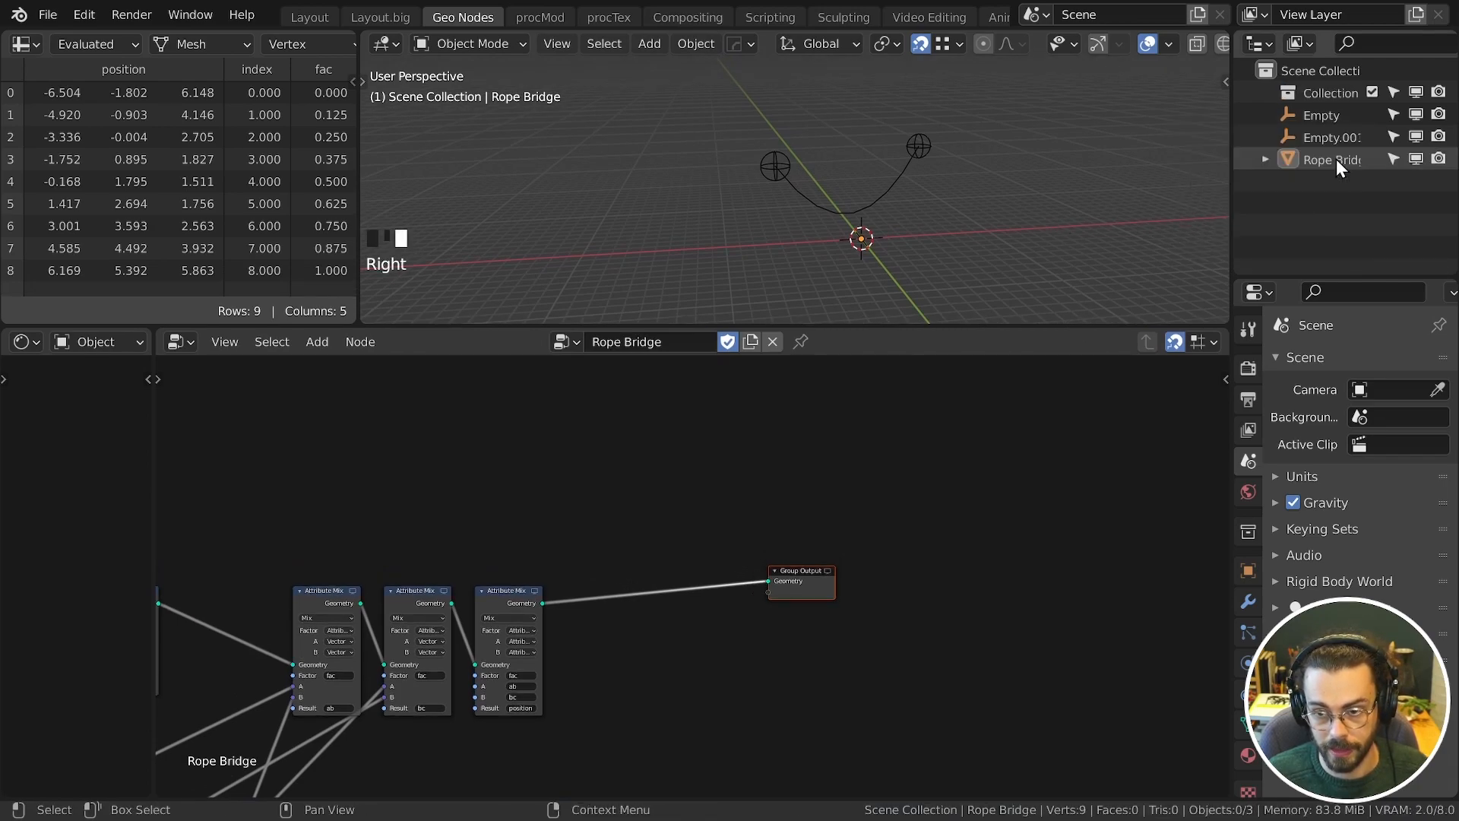
double_click(1337, 97)
type("Planks")
key("Return")
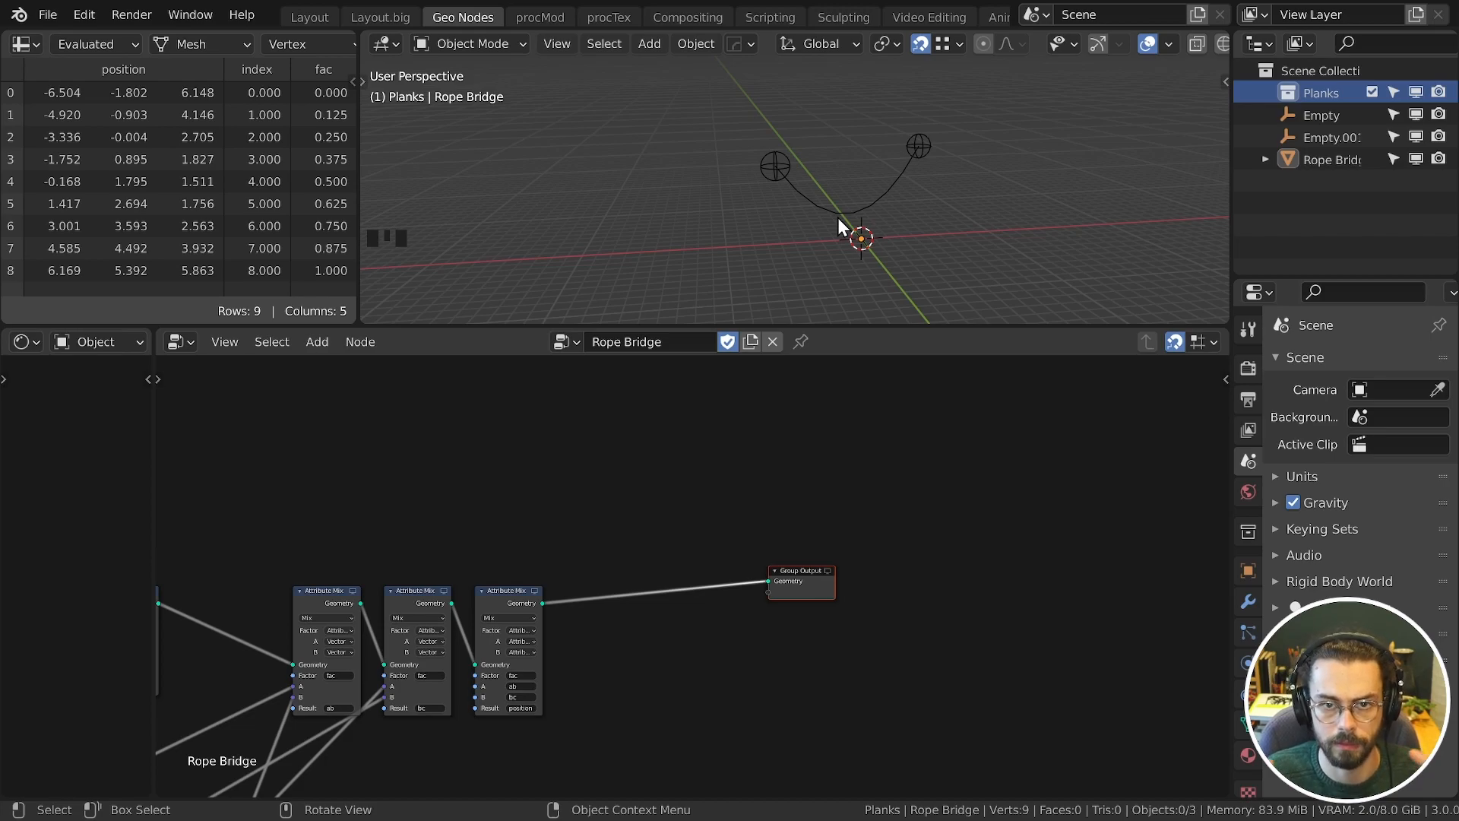
middle_click_drag(838, 218, 870, 209)
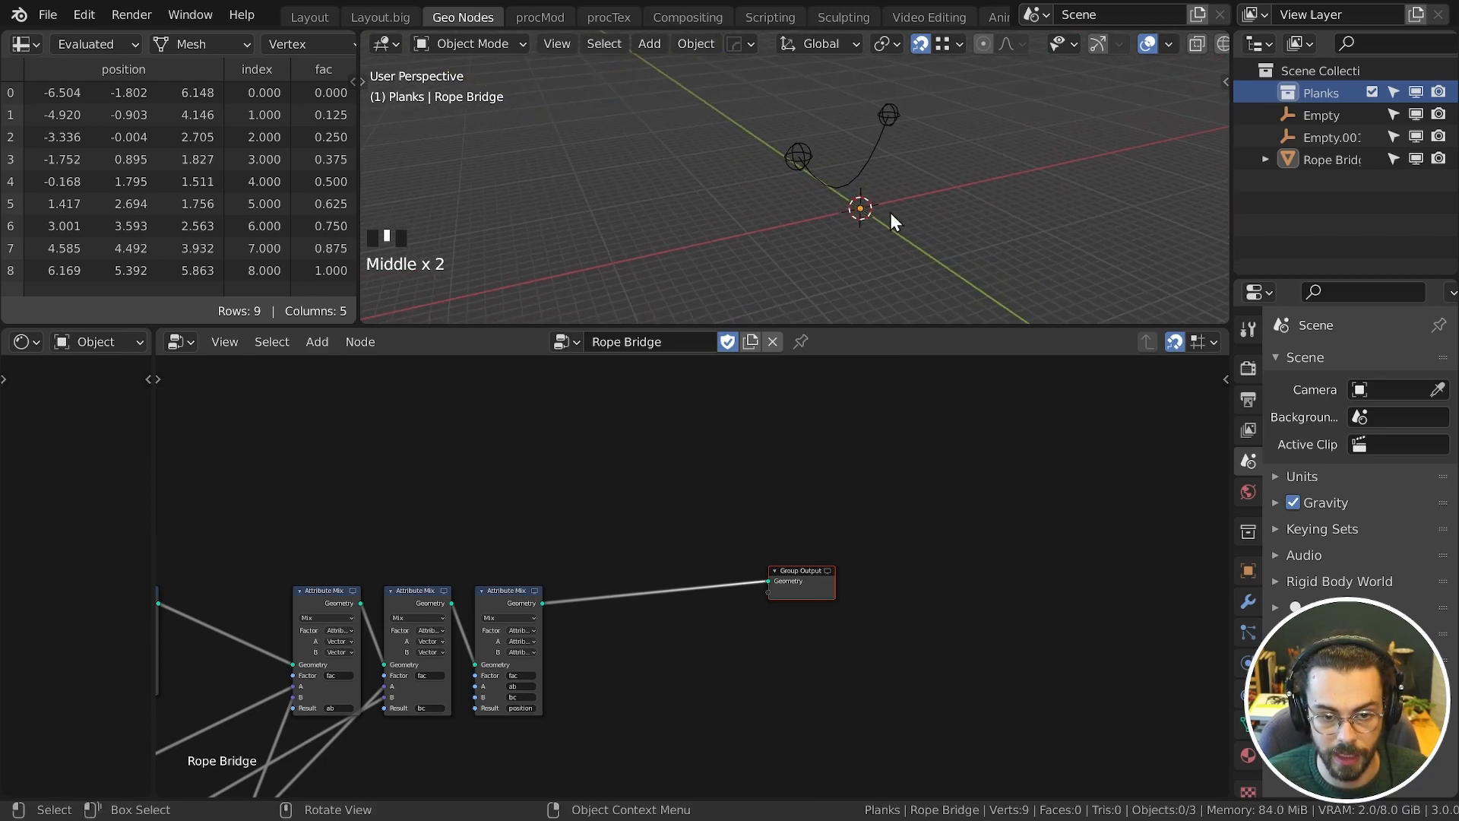
Step: Add a cube mesh to the Planks collection
key("shift+a")
mouse_move(891, 212)
left_click(976, 232)
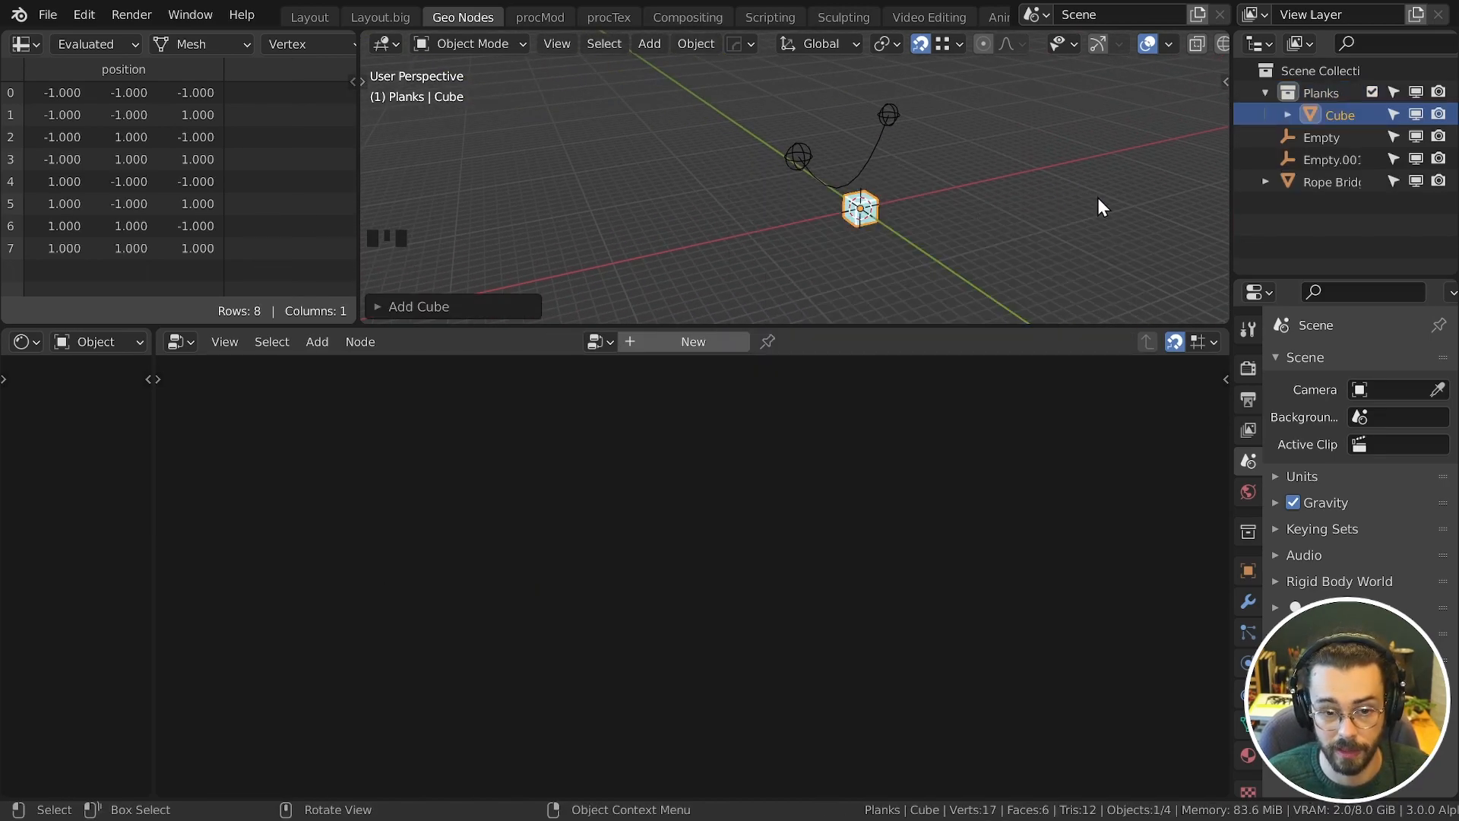
key("KP_Decimal")
key("KP_7")
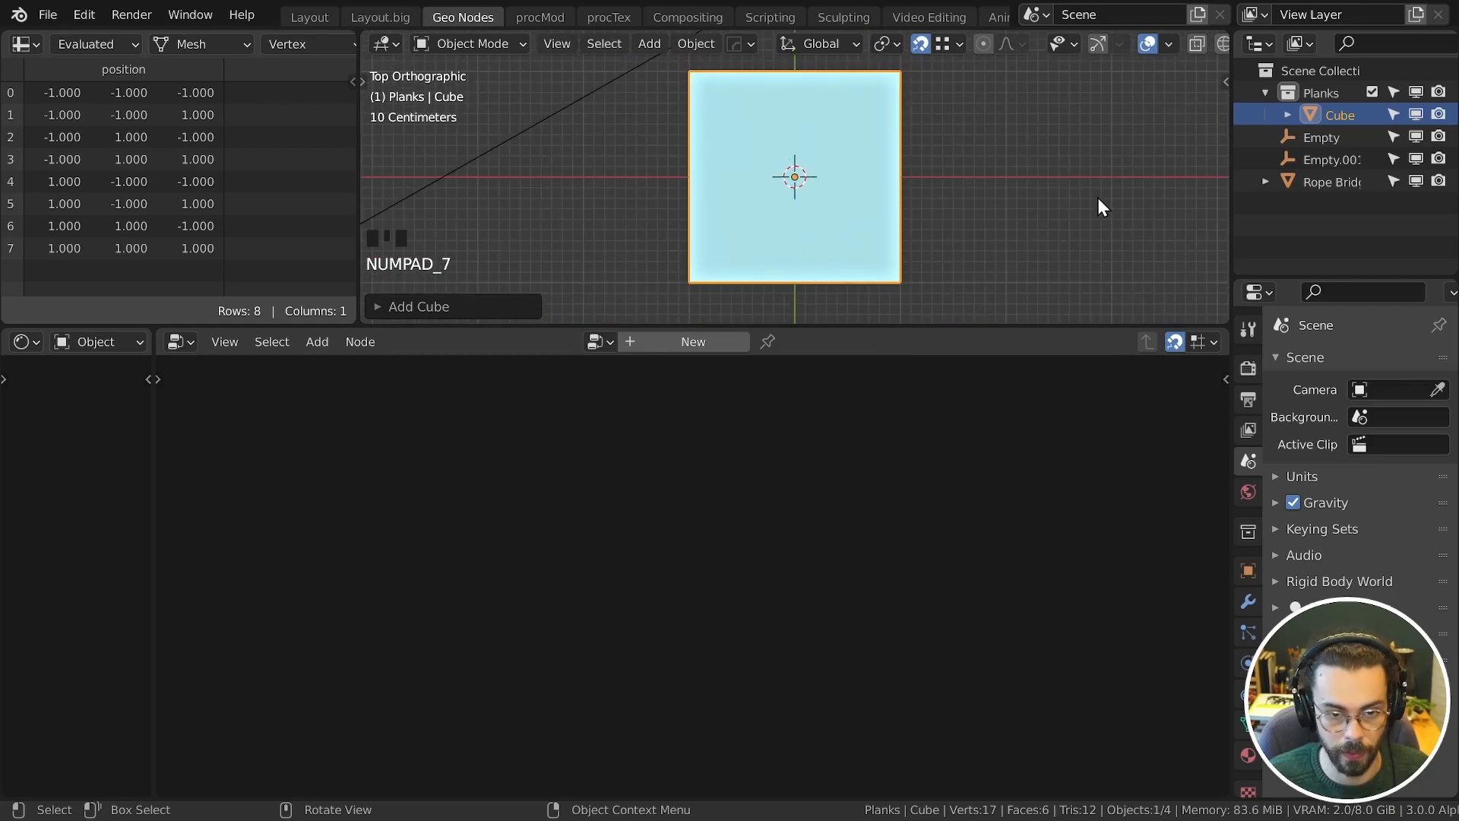
scroll(1098, 198, "down", 3)
middle_click_drag(1097, 198, 1080, 226, "shift")
scroll(1095, 210, "up", 2)
key("Tab")
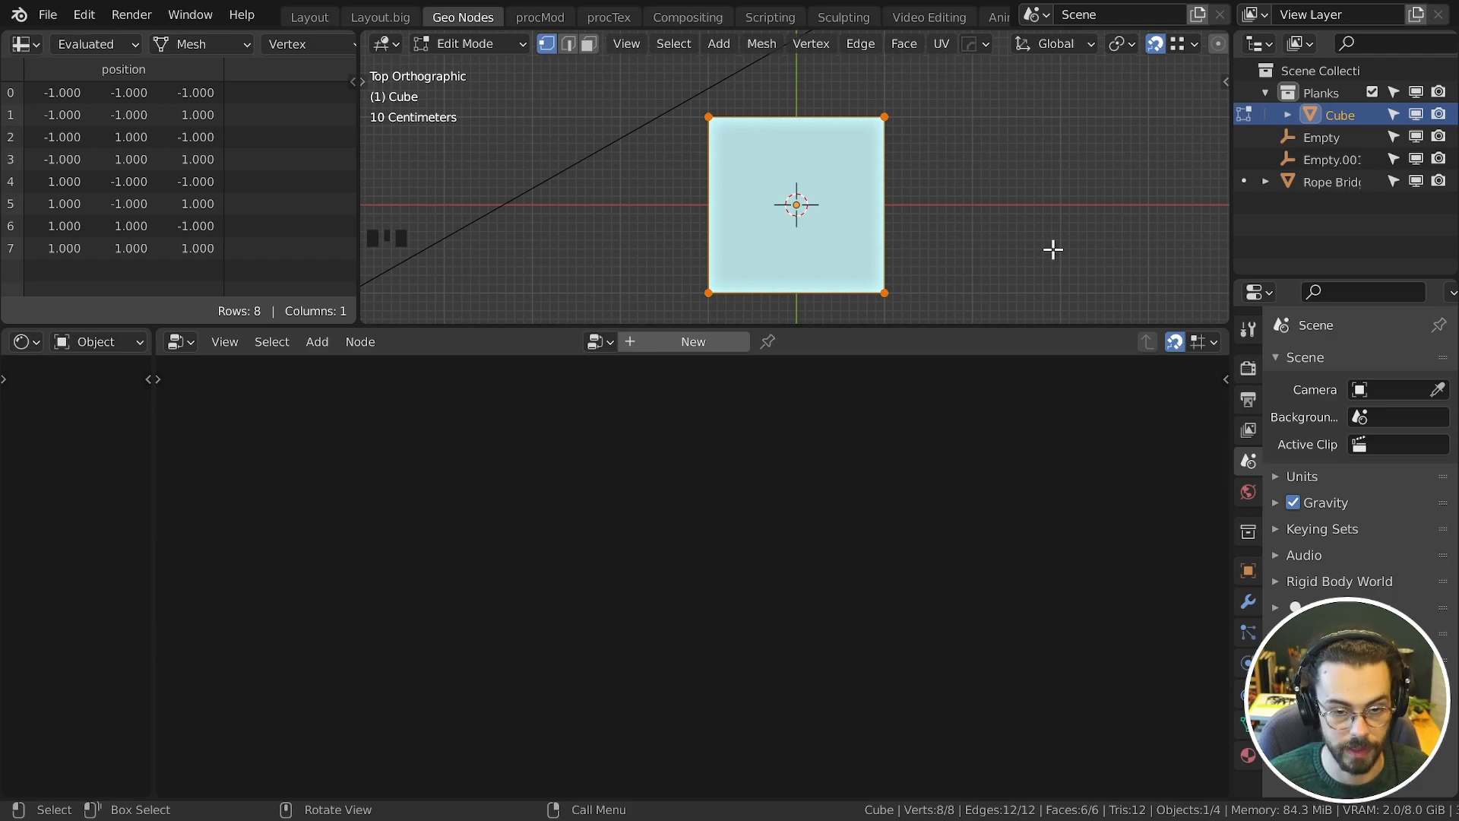
middle_click_drag(1052, 247, 1023, 124)
key("Tab")
Step: Set the cube's dimensions to 1.1 m in X, 0.2 m in Y and 0.04 m in Z to form a plank
key("n")
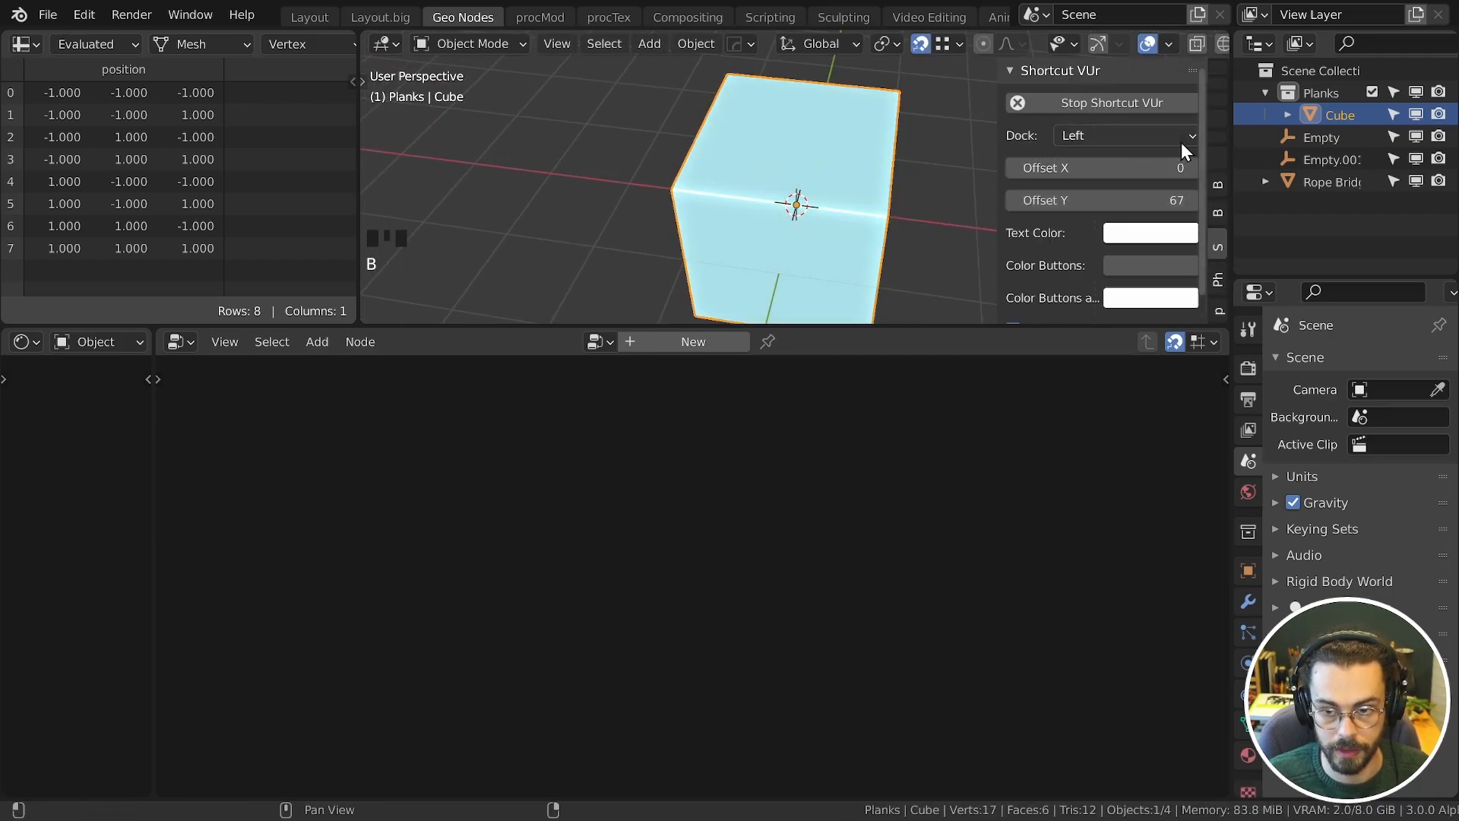
left_click(1219, 67)
scroll(1170, 126, "down", 10)
left_click(1104, 237)
type("1.1")
key("Tab")
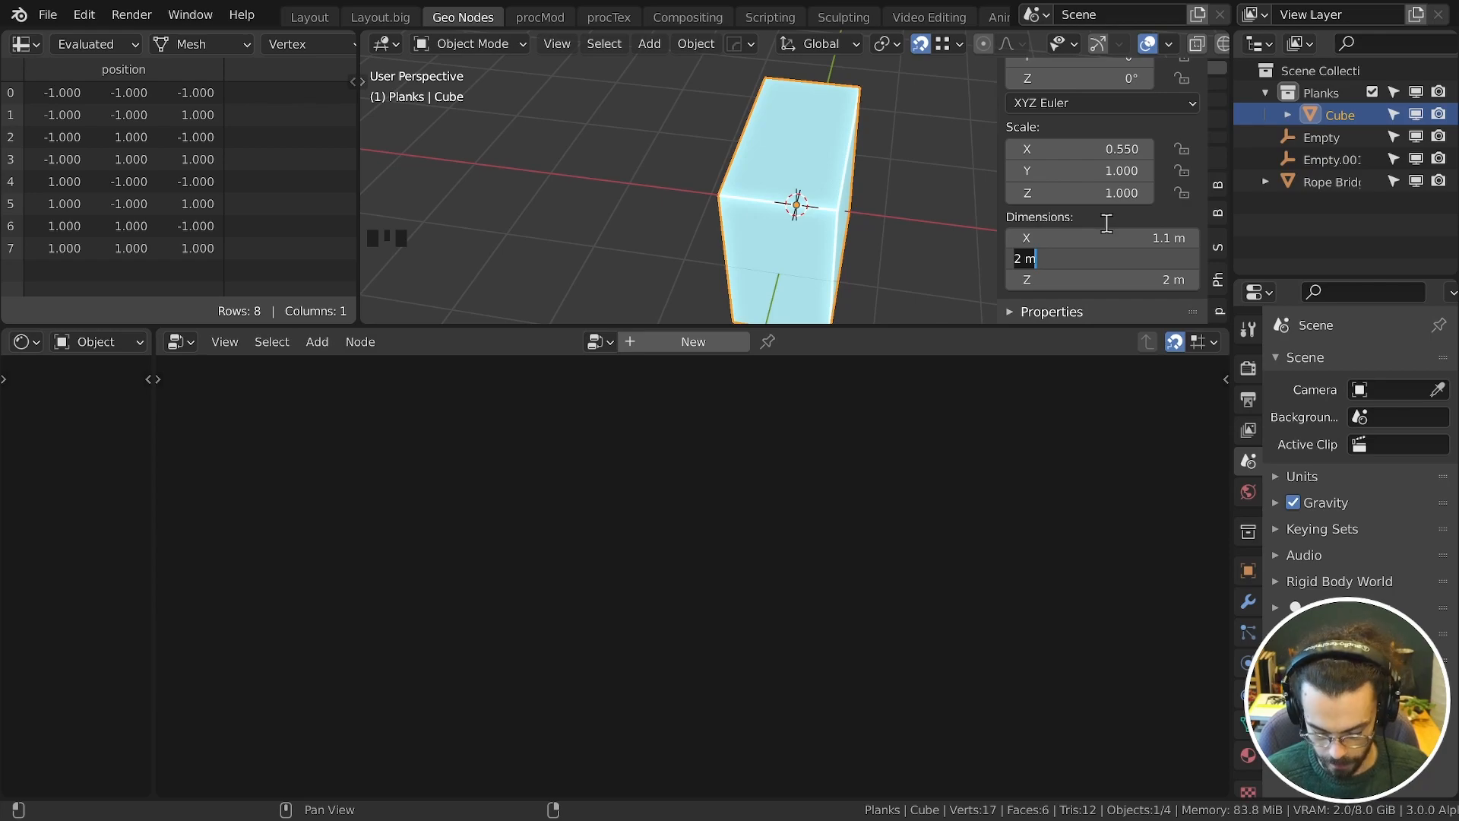
type(".2")
key("Tab")
type(".0")
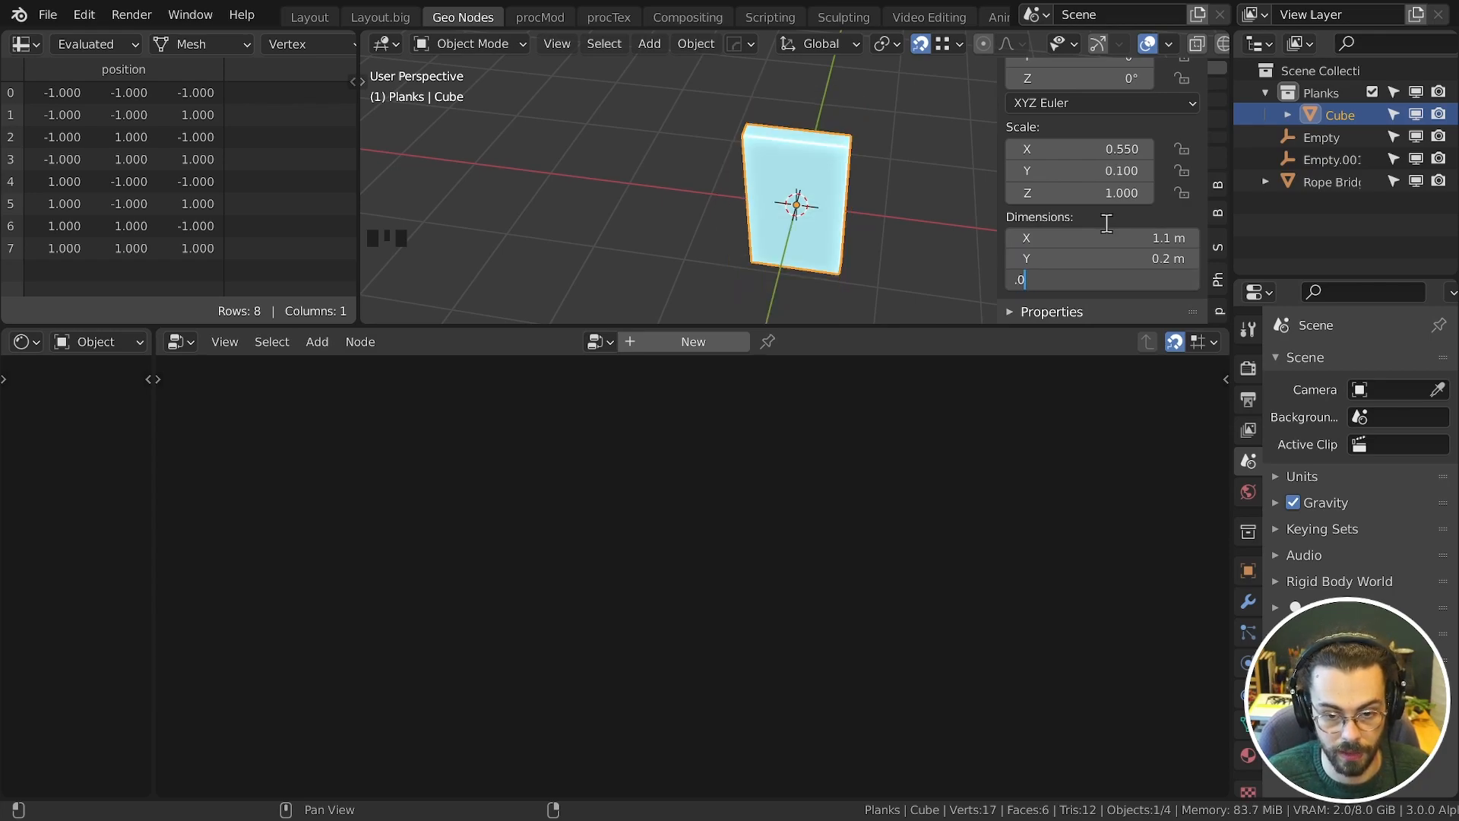
type("4")
key("Return")
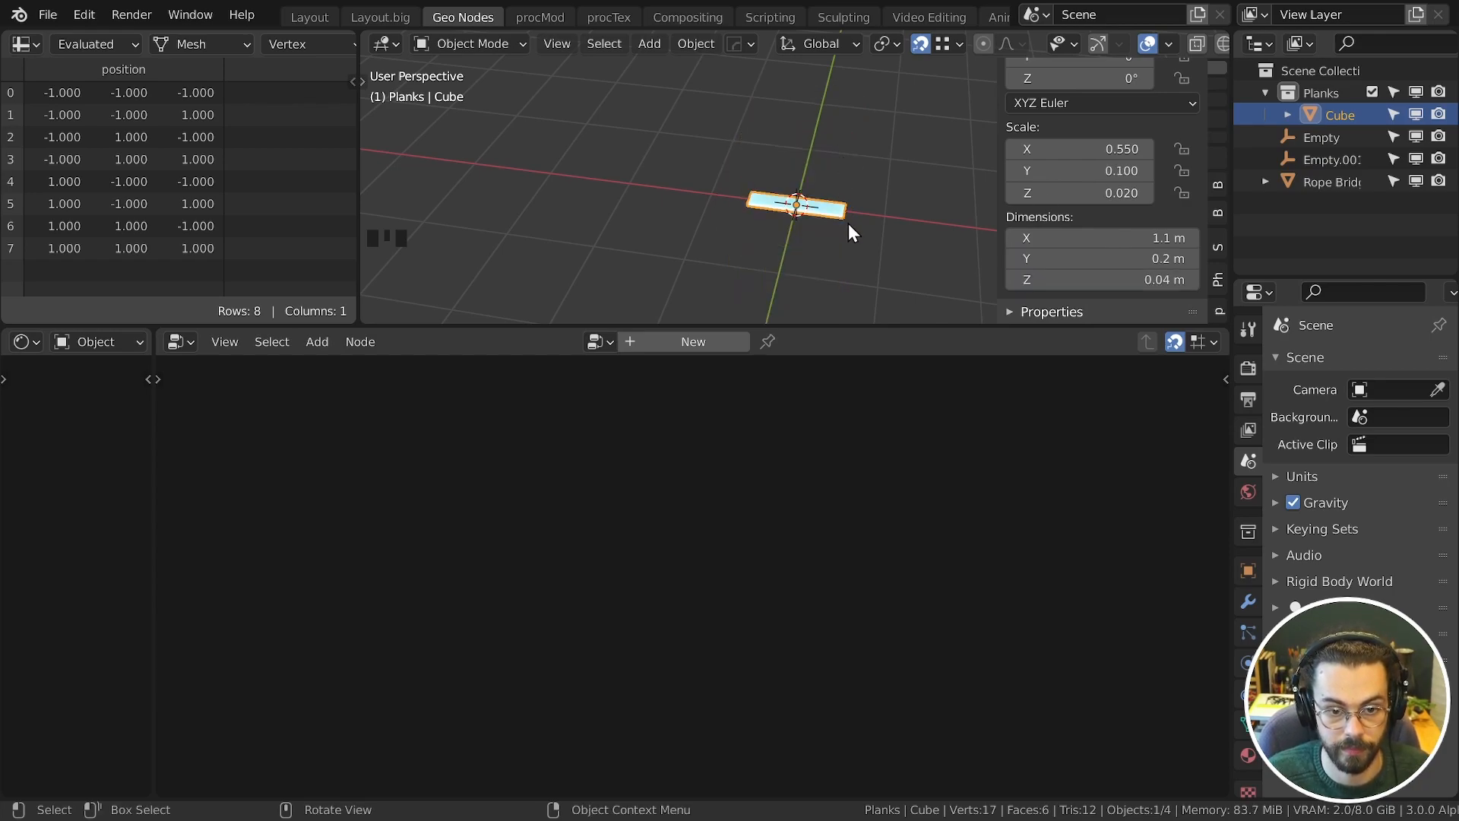
Step: Apply the plank's scale and hide the viewport's transform properties
middle_click_drag(851, 227, 705, 146)
key("ctrl+a")
left_click(790, 222)
middle_click_drag(791, 225, 884, 264)
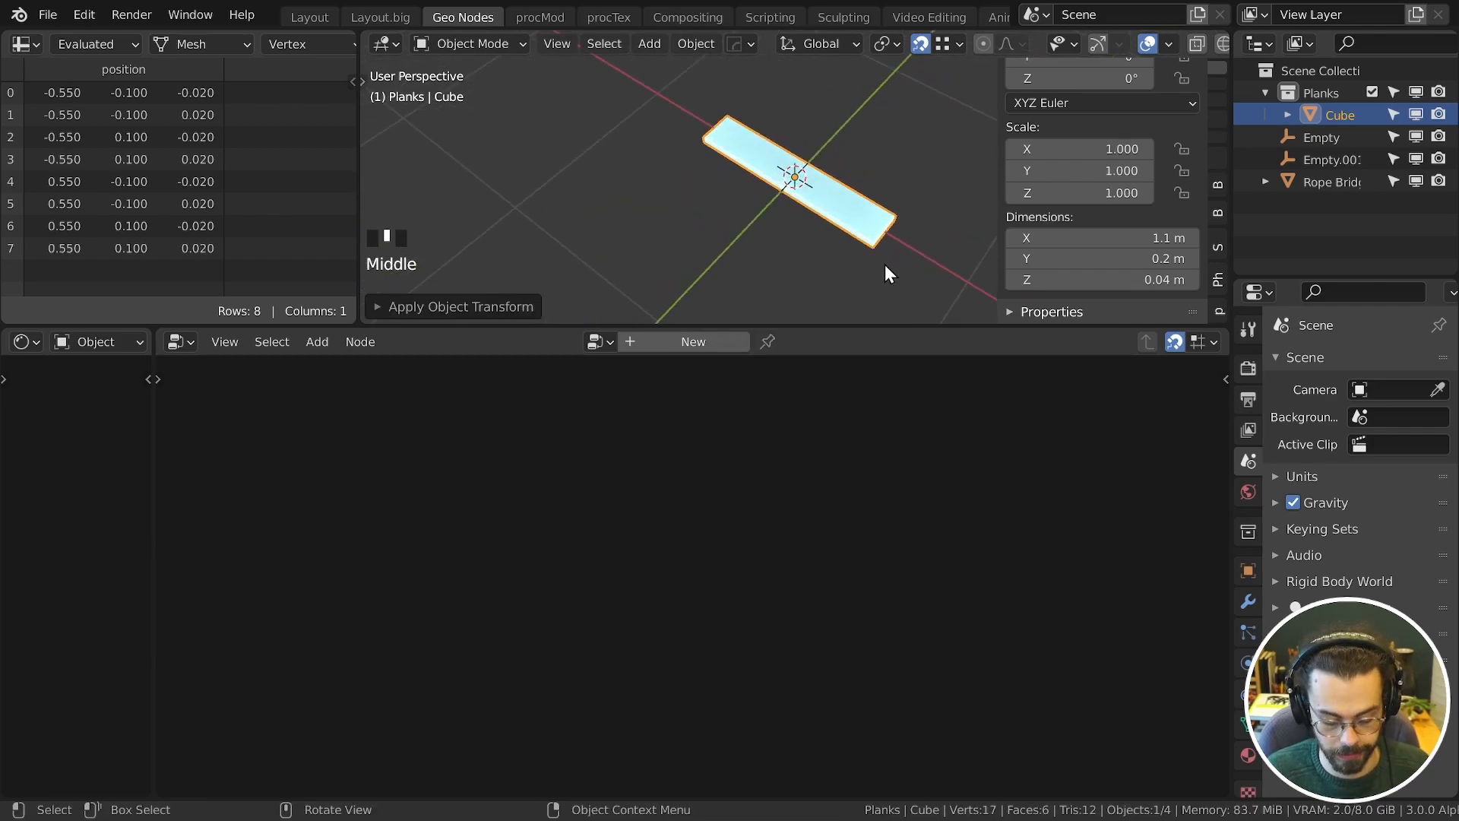
key("n")
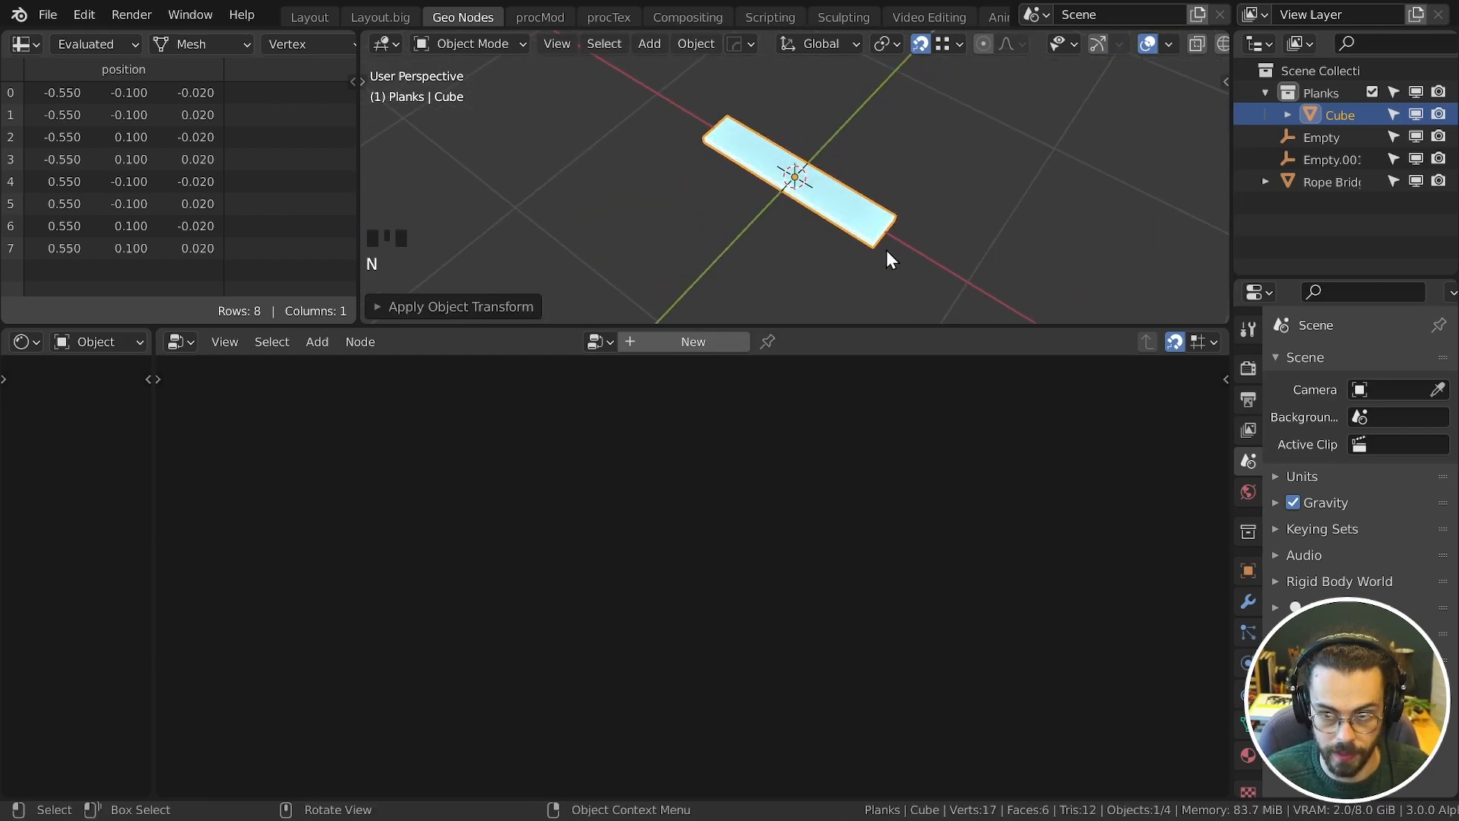
Step: Exclude the Planks collection from the view layer and select the Rope Bridge object
left_click(1372, 92)
scroll(941, 228, "down", 10)
left_click(912, 114)
middle_click_drag(912, 114, 808, 255)
middle_click_drag(742, 538, 772, 534)
Step: Insert a Point Instance node between the last Attribute Mix and Group Output, instancing the Planks collection
key("shift+a")
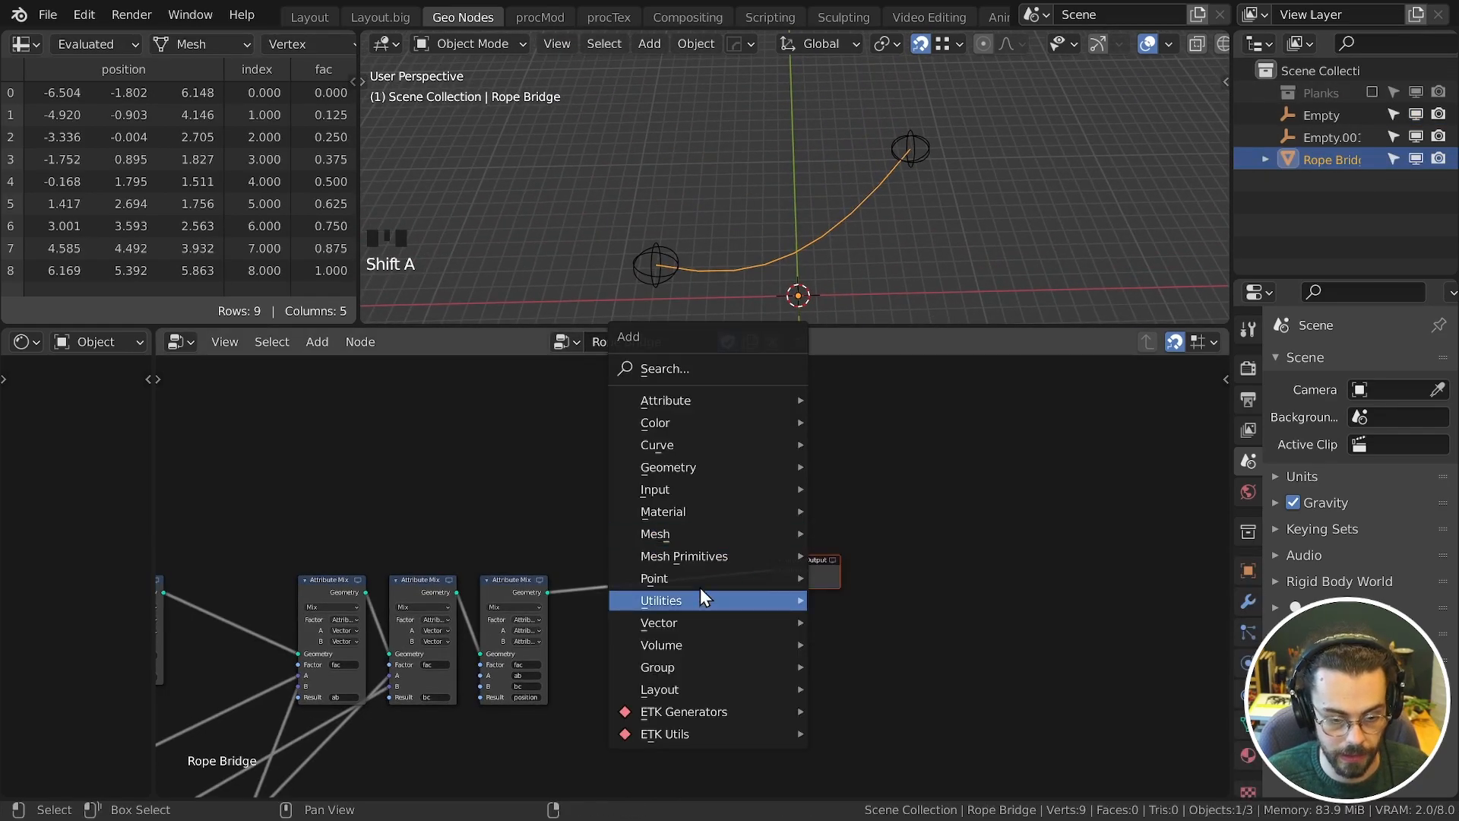
mouse_move(700, 580)
left_click(877, 626)
left_click(702, 621)
scroll(703, 623, "up", 6)
left_click(734, 642)
left_click(707, 665)
Step: Move Empty.001 toward the other empty by about 1.9 m in X and 1.7 m in Y, then reselect the Rope Bridge
middle_click_drag(860, 252, 957, 162, "shift")
scroll(942, 196, "up", 2, "shift")
scroll(874, 154, "down", 2)
key("KP_7")
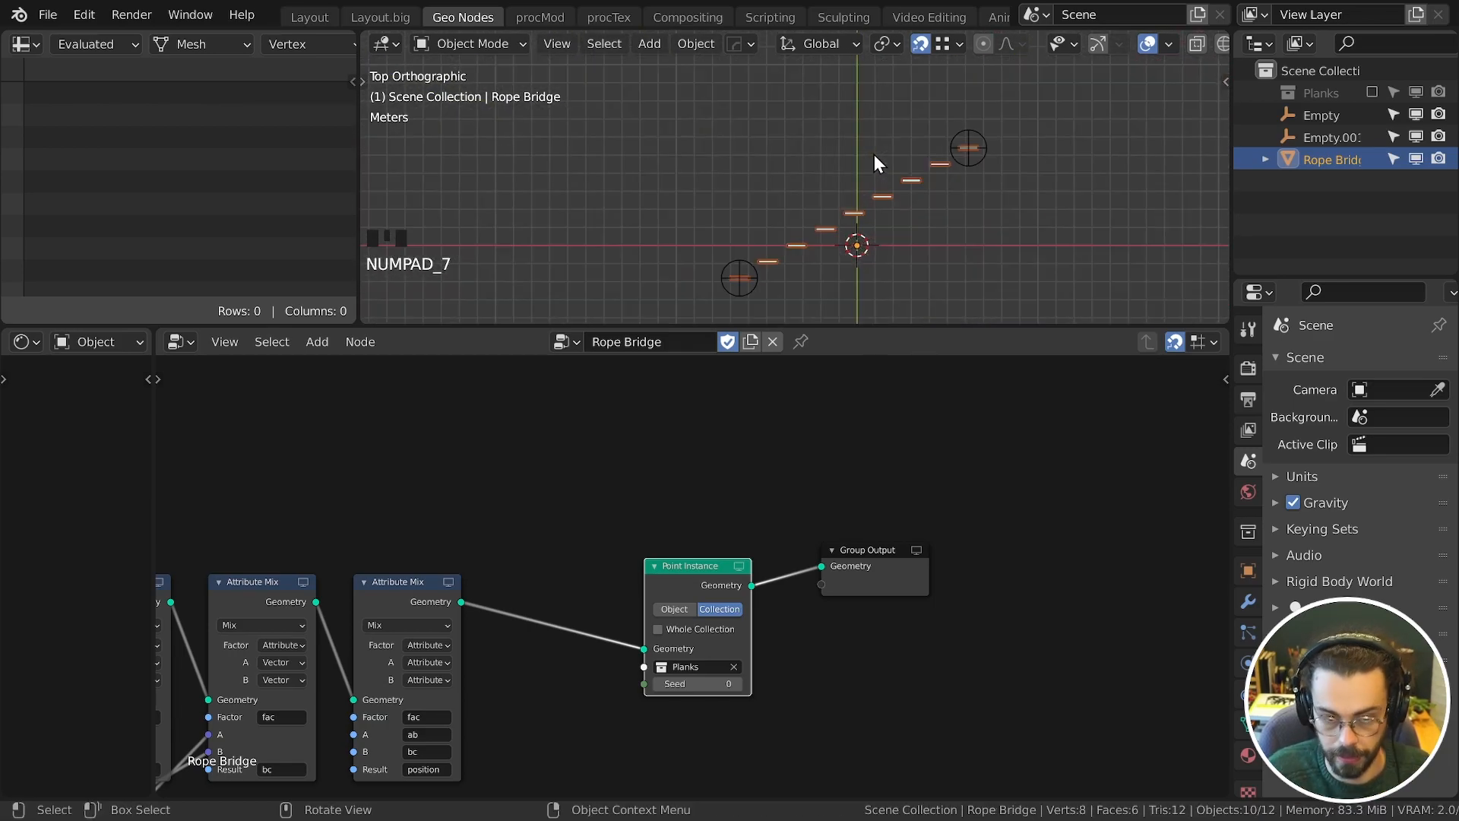
left_click(981, 159)
key("g")
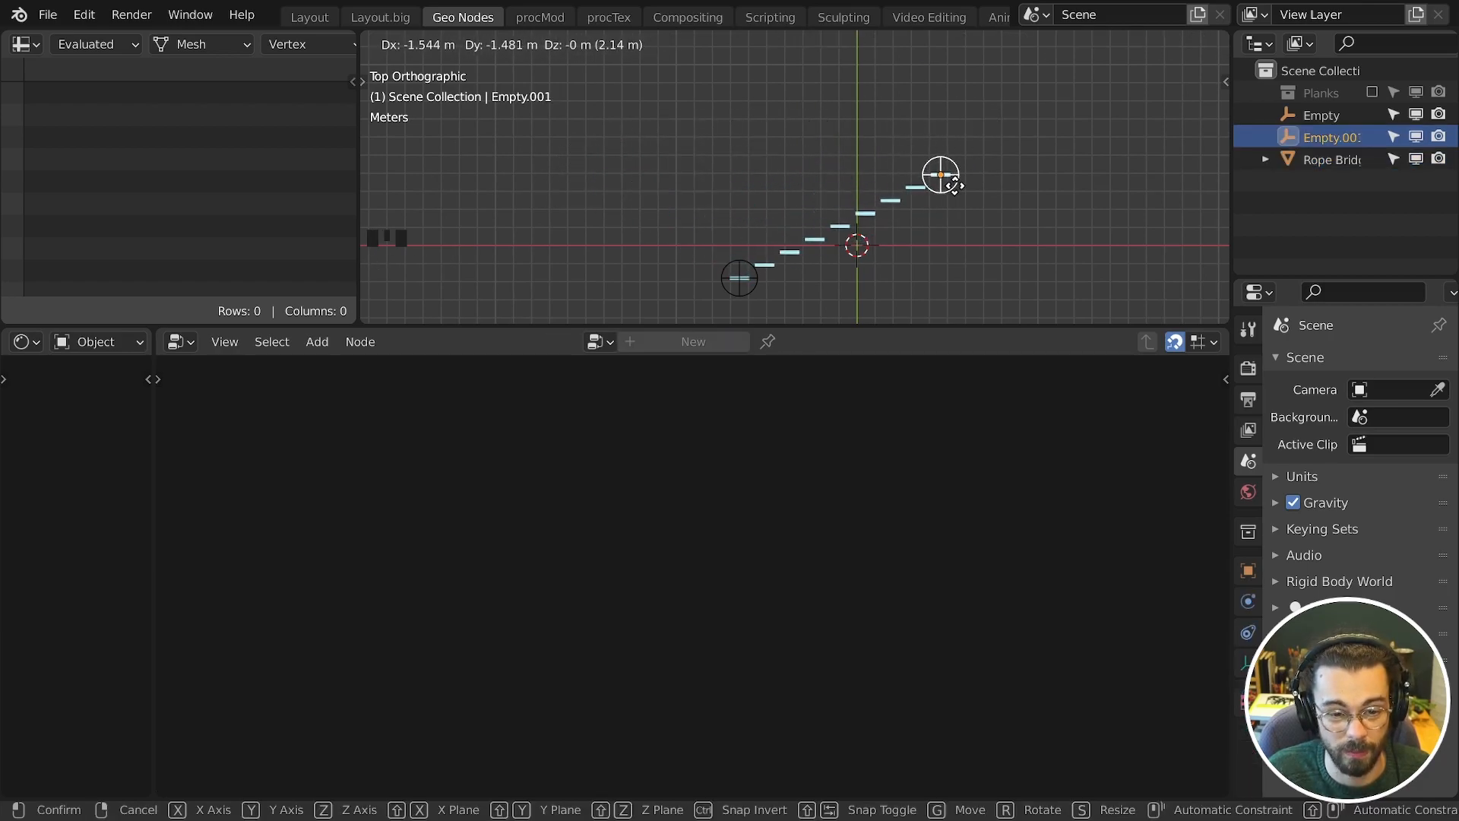
left_click(947, 190)
middle_click_drag(947, 190, 738, 126)
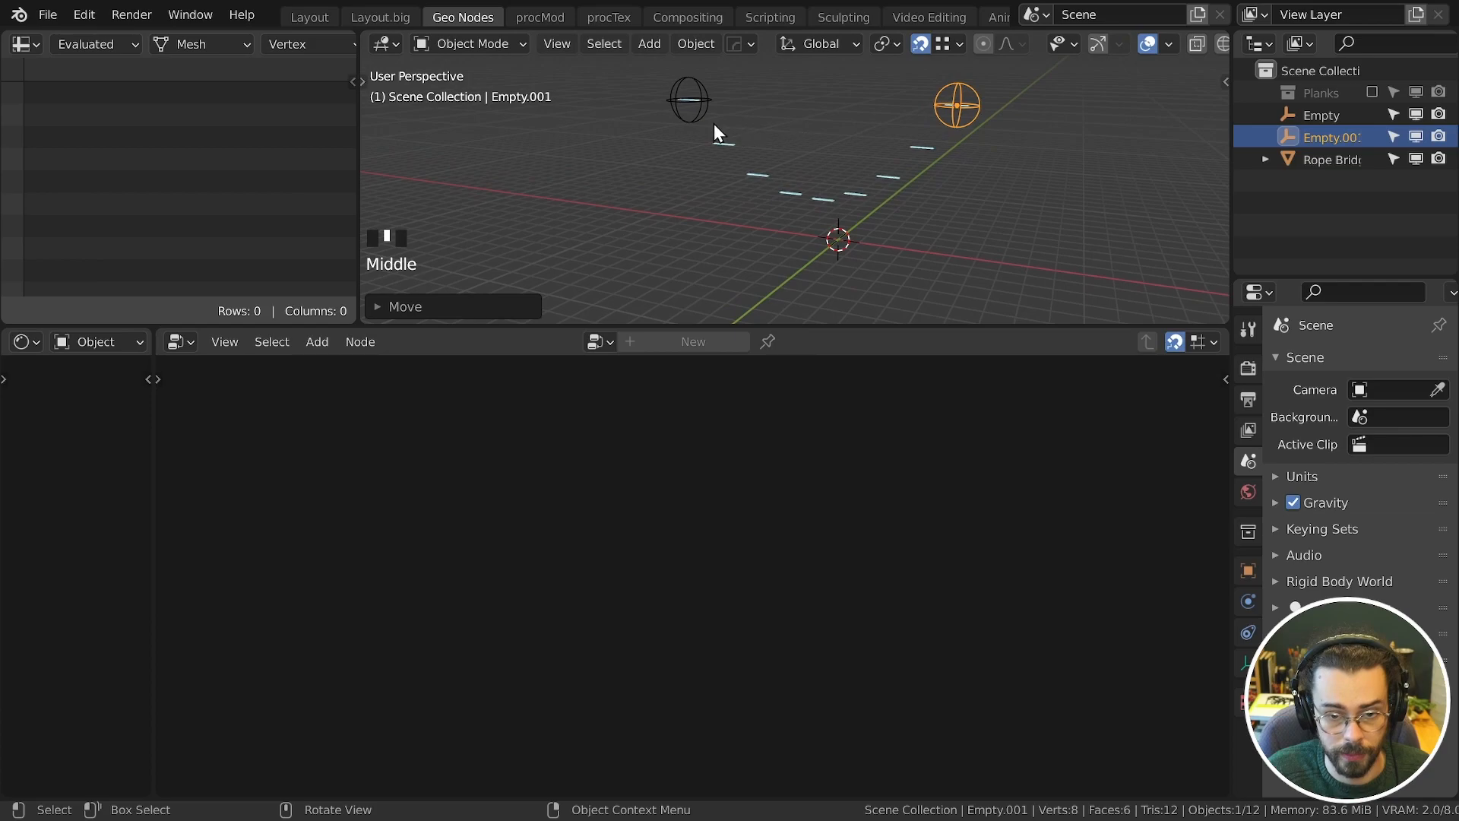
middle_click_drag(857, 160, 900, 199)
left_click(855, 191)
Step: Preview the geometry coming out of the last Attribute Mix node and check its data type in the spreadsheet
middle_click_drag(856, 637, 975, 627)
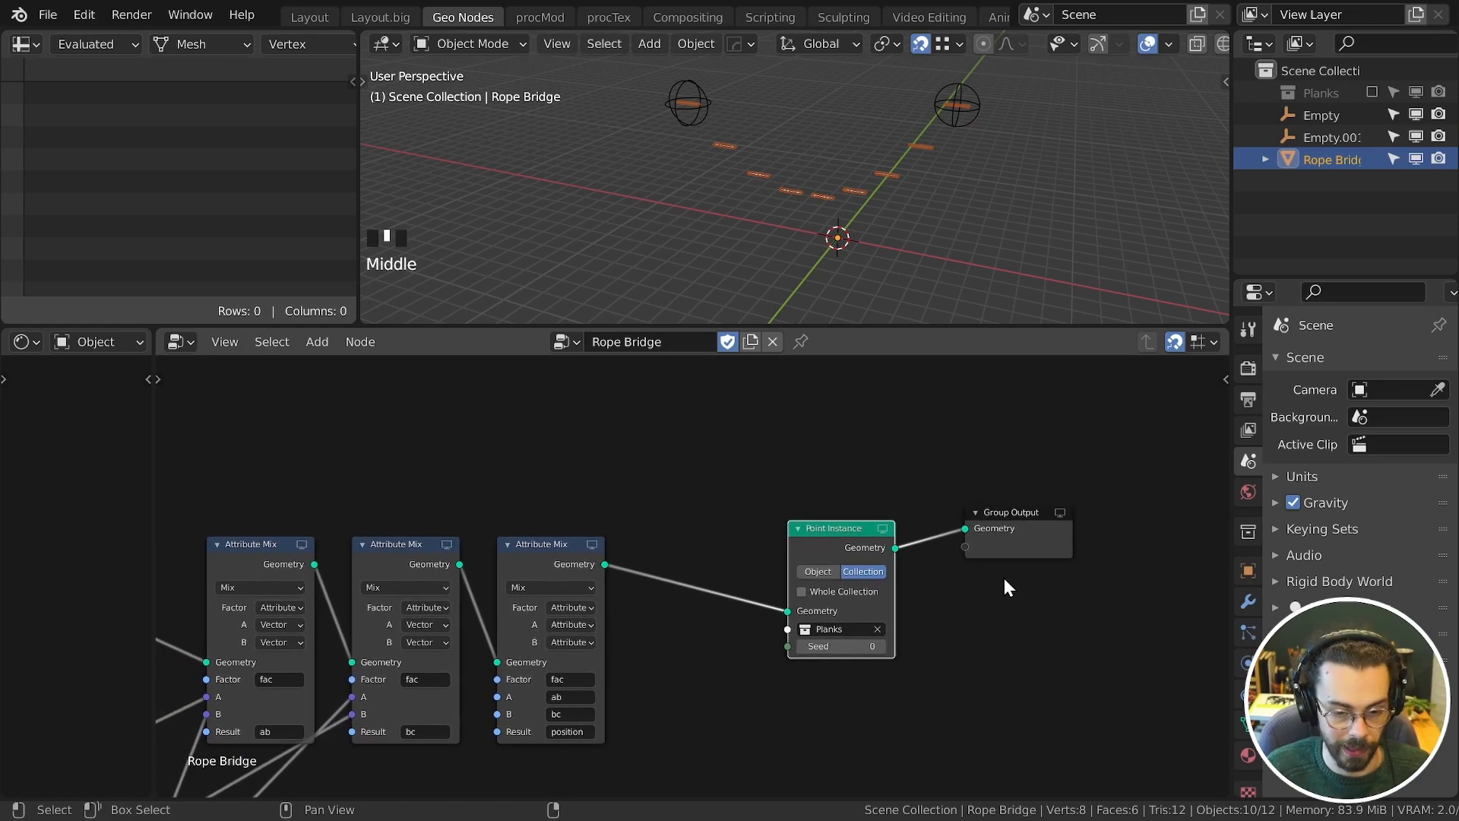
scroll(765, 538, "down", 1)
key("shift+a")
mouse_move(742, 404)
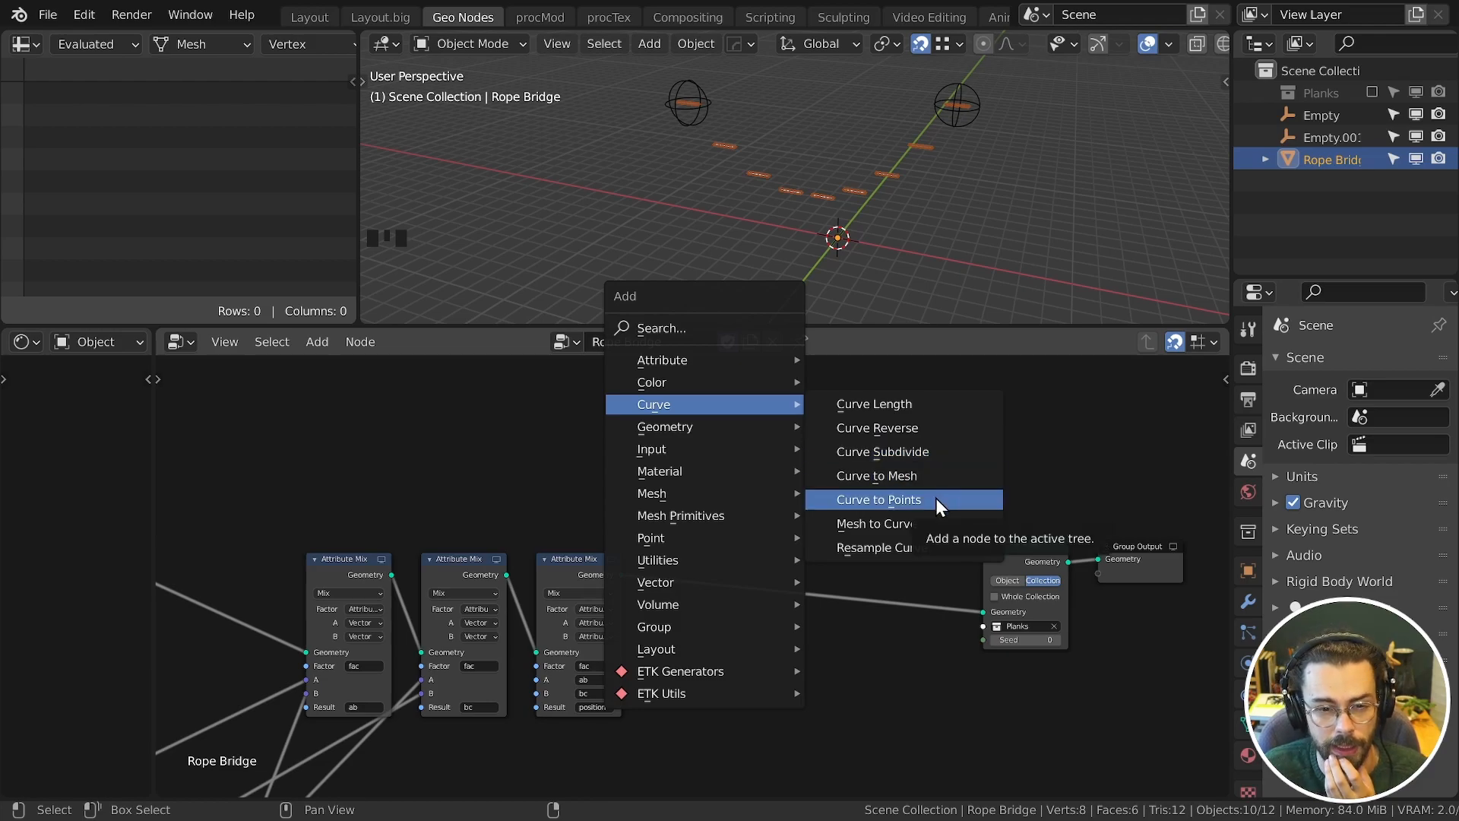
left_click(573, 575, "ctrl+shift")
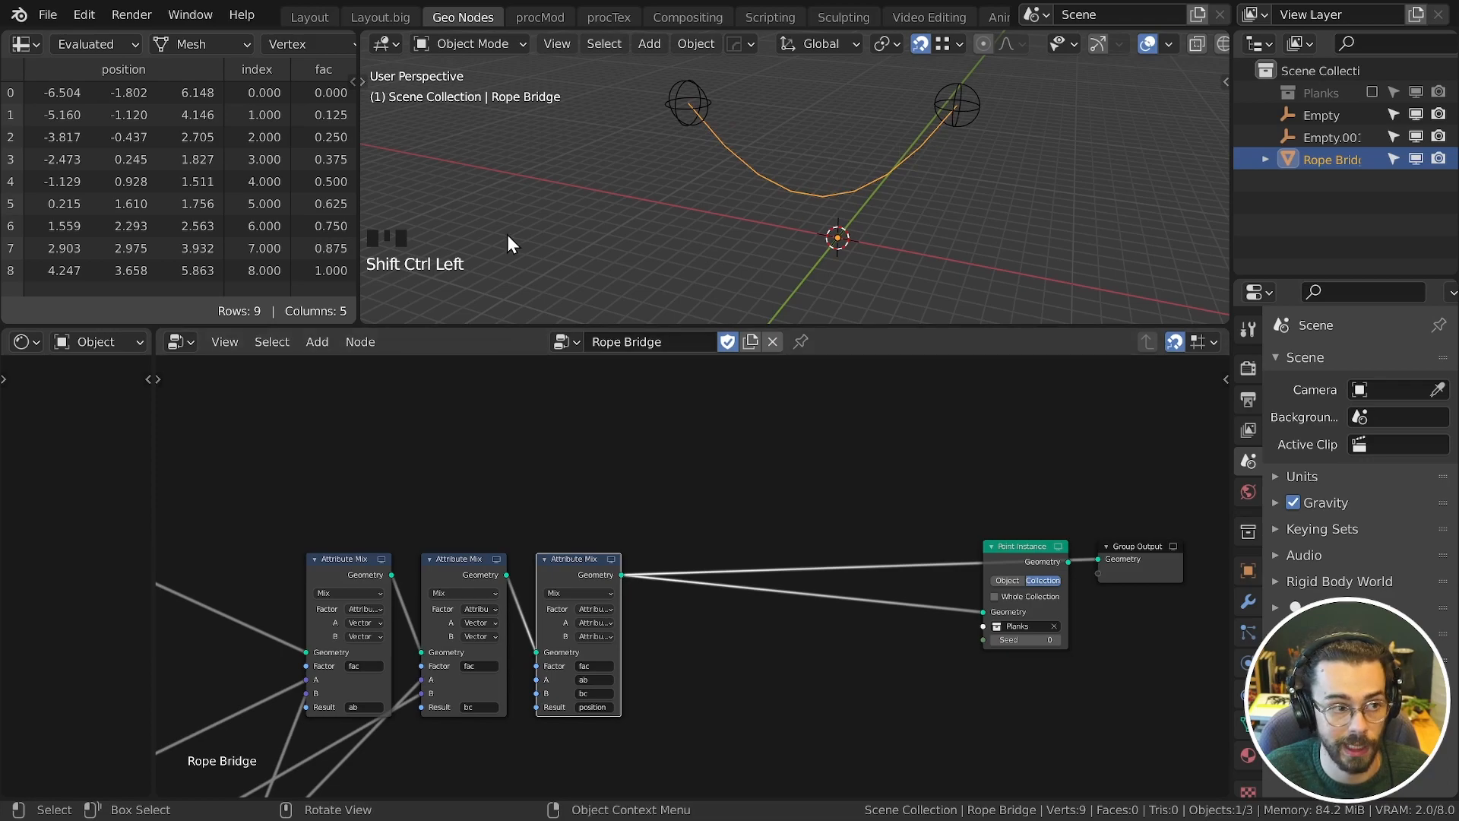
left_click(169, 43)
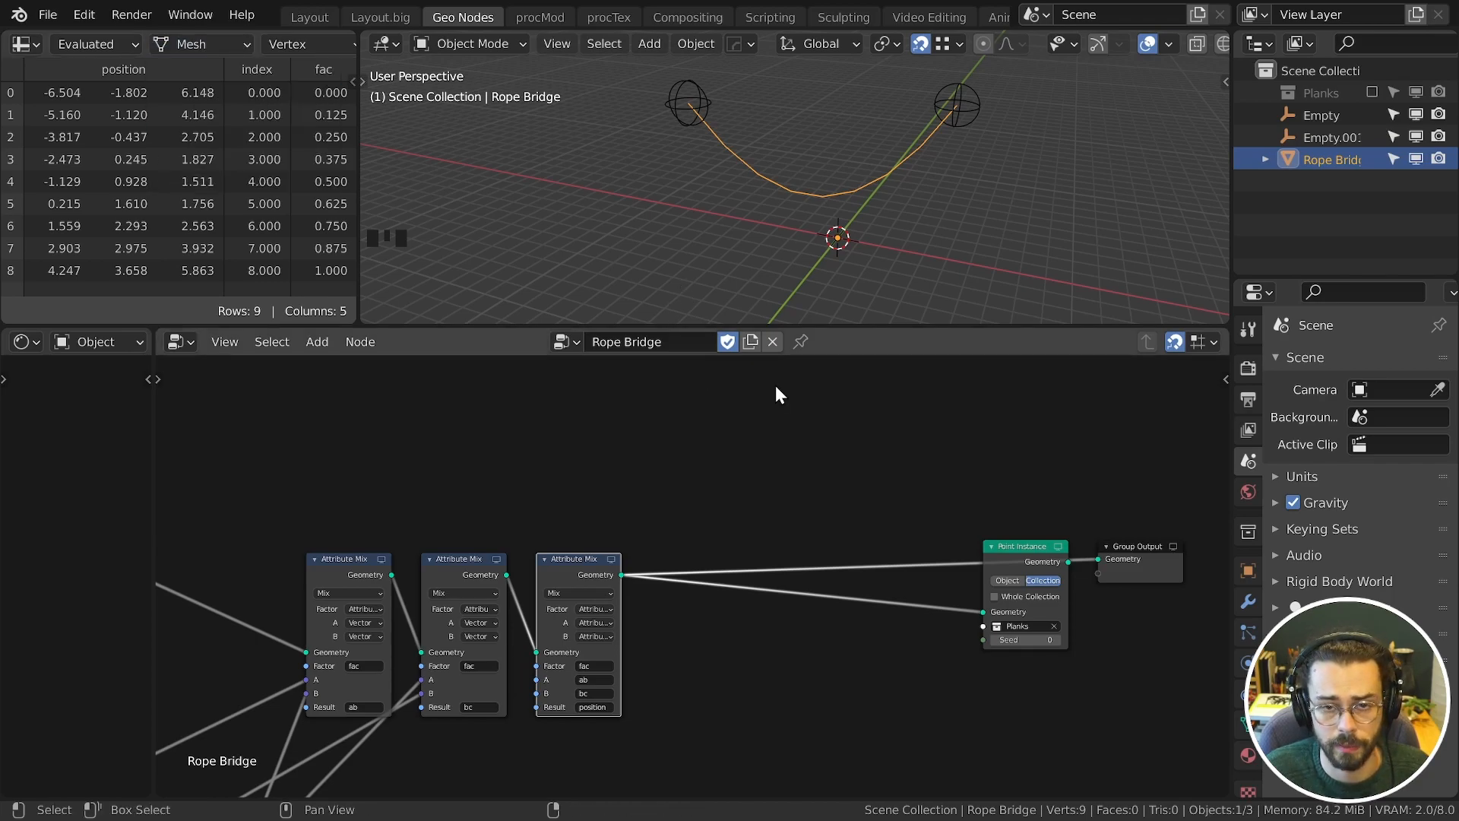
Step: Add a Mesh to Curve node right after the last Attribute Mix node
scroll(988, 566, "up", 3)
key("shift+a")
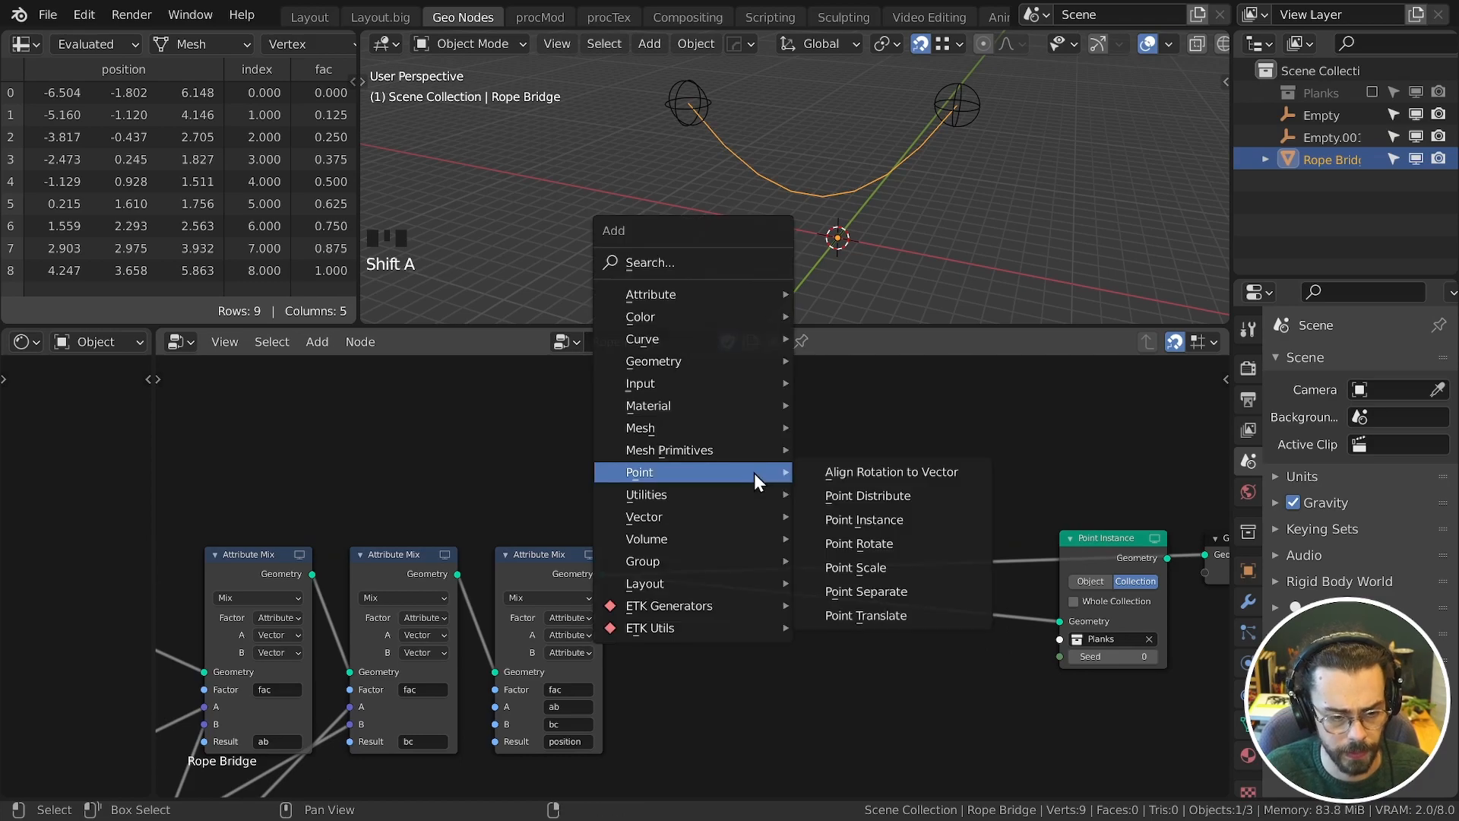
mouse_move(706, 338)
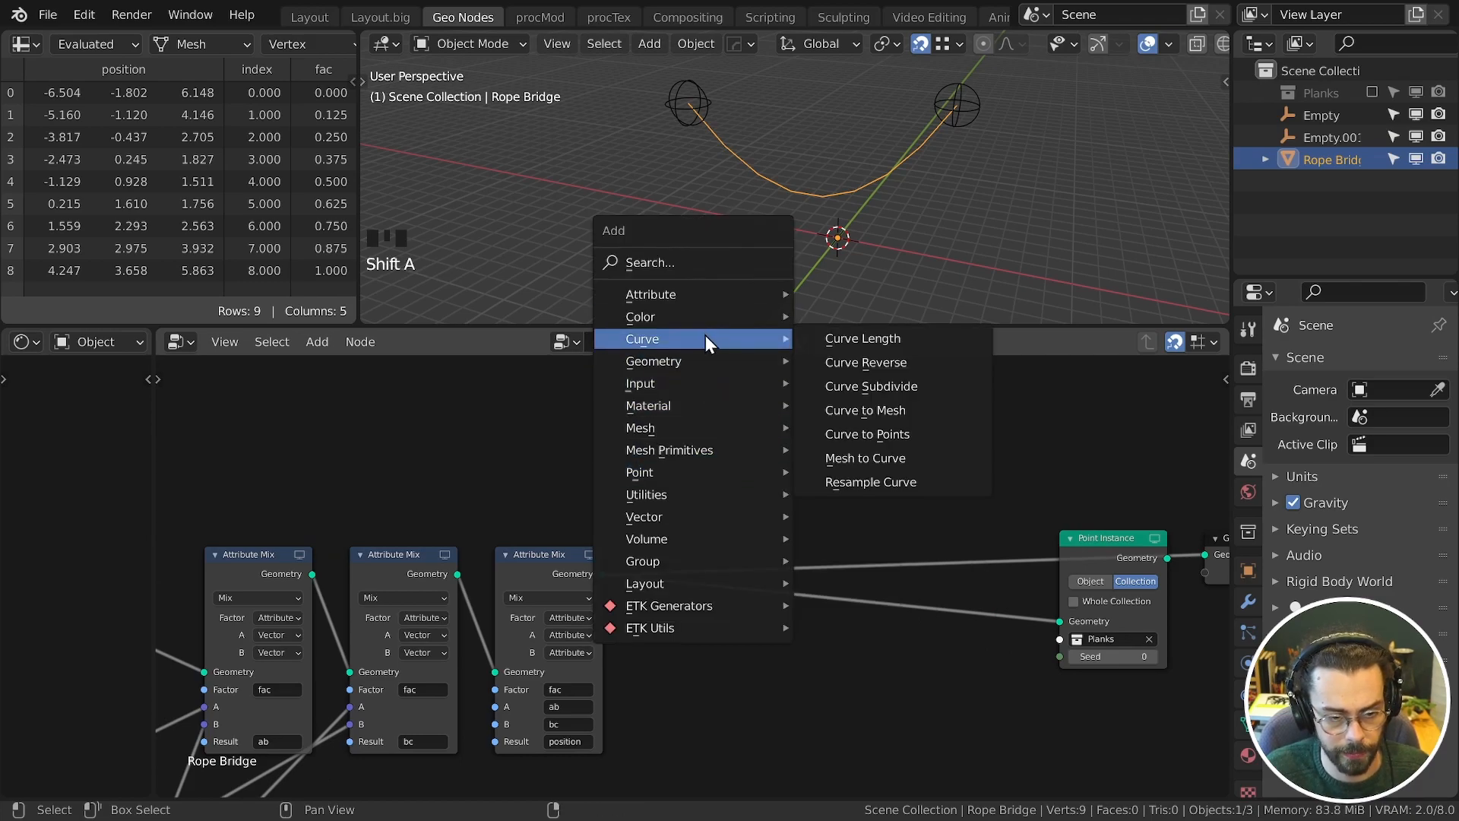
left_click(897, 458)
left_click(855, 595)
Step: Add a Curve to Points node after Mesh to Curve, space the two nodes out and preview the resulting points
key("shift+a")
mouse_move(707, 447)
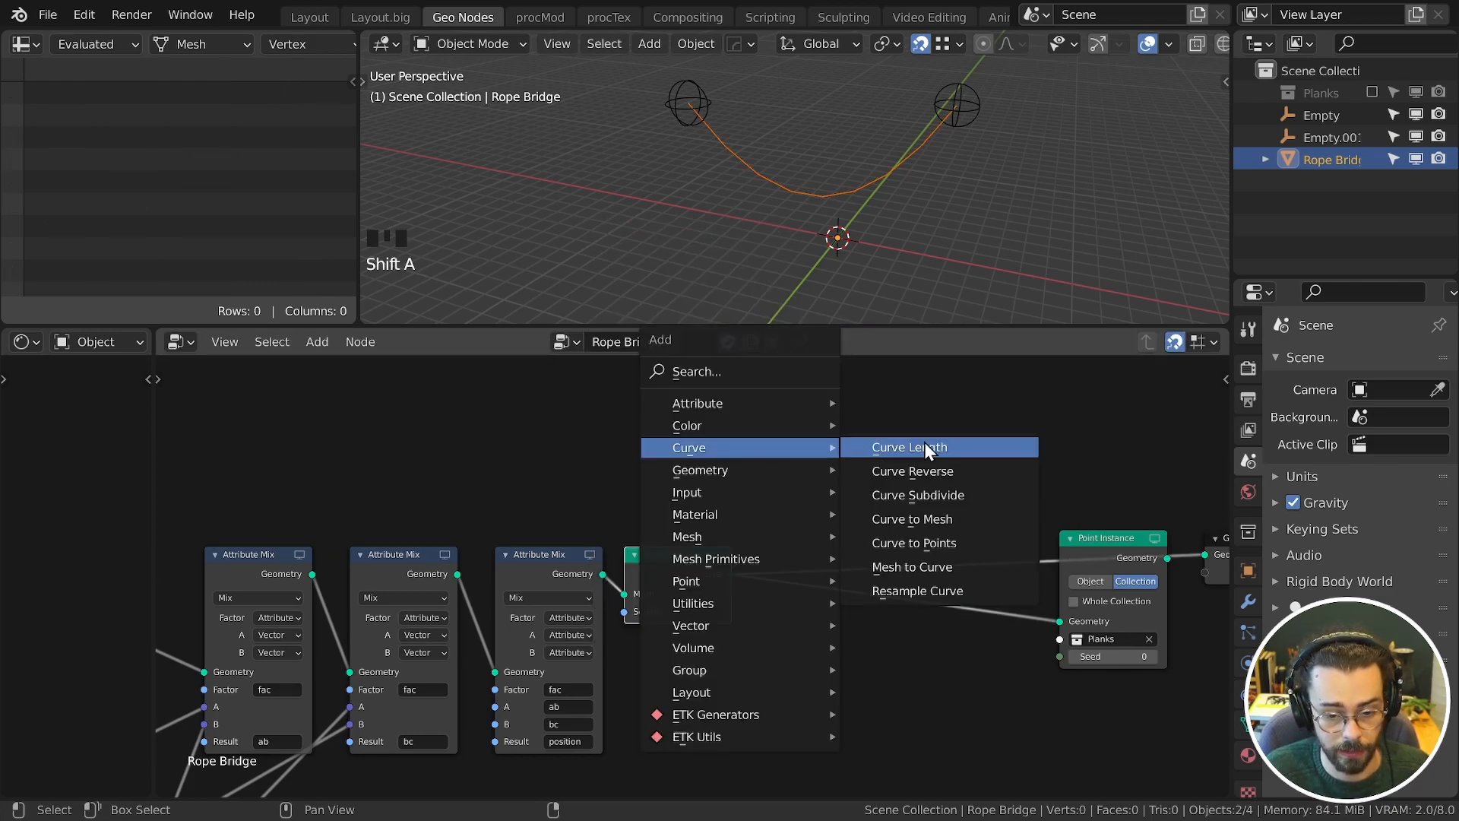
left_click(960, 537)
left_click(914, 595)
left_click_drag(933, 603, 807, 541)
left_click(860, 536, "ctrl+shift")
left_click_drag(687, 561, 718, 560)
left_click(843, 543)
left_click_drag(842, 541, 858, 557)
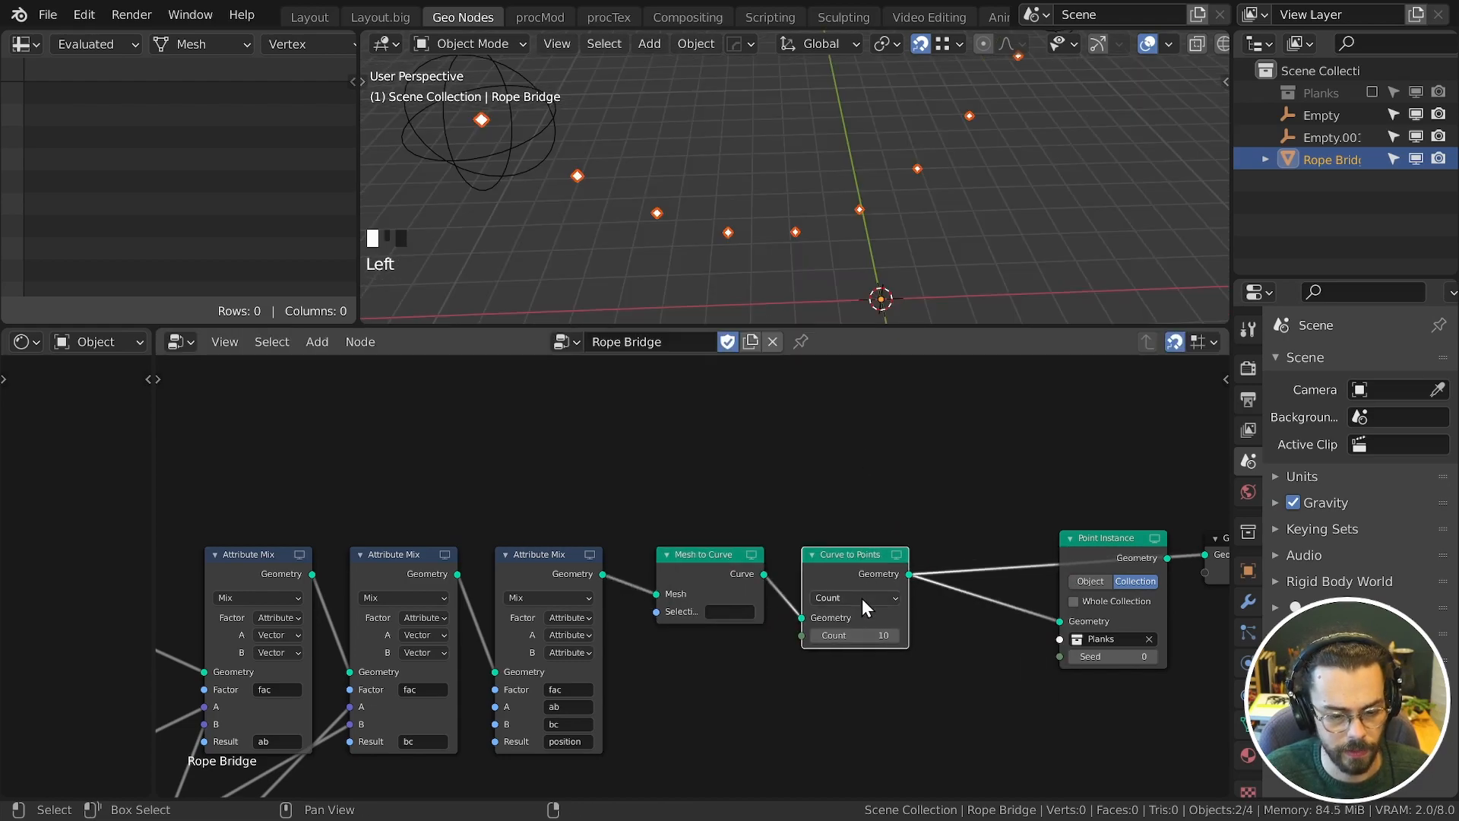
Step: Try the Curve to Points node in Evaluated mode, then in Count mode with a higher point count
left_click(861, 599)
left_click(862, 614)
scroll(956, 179, "down", 3)
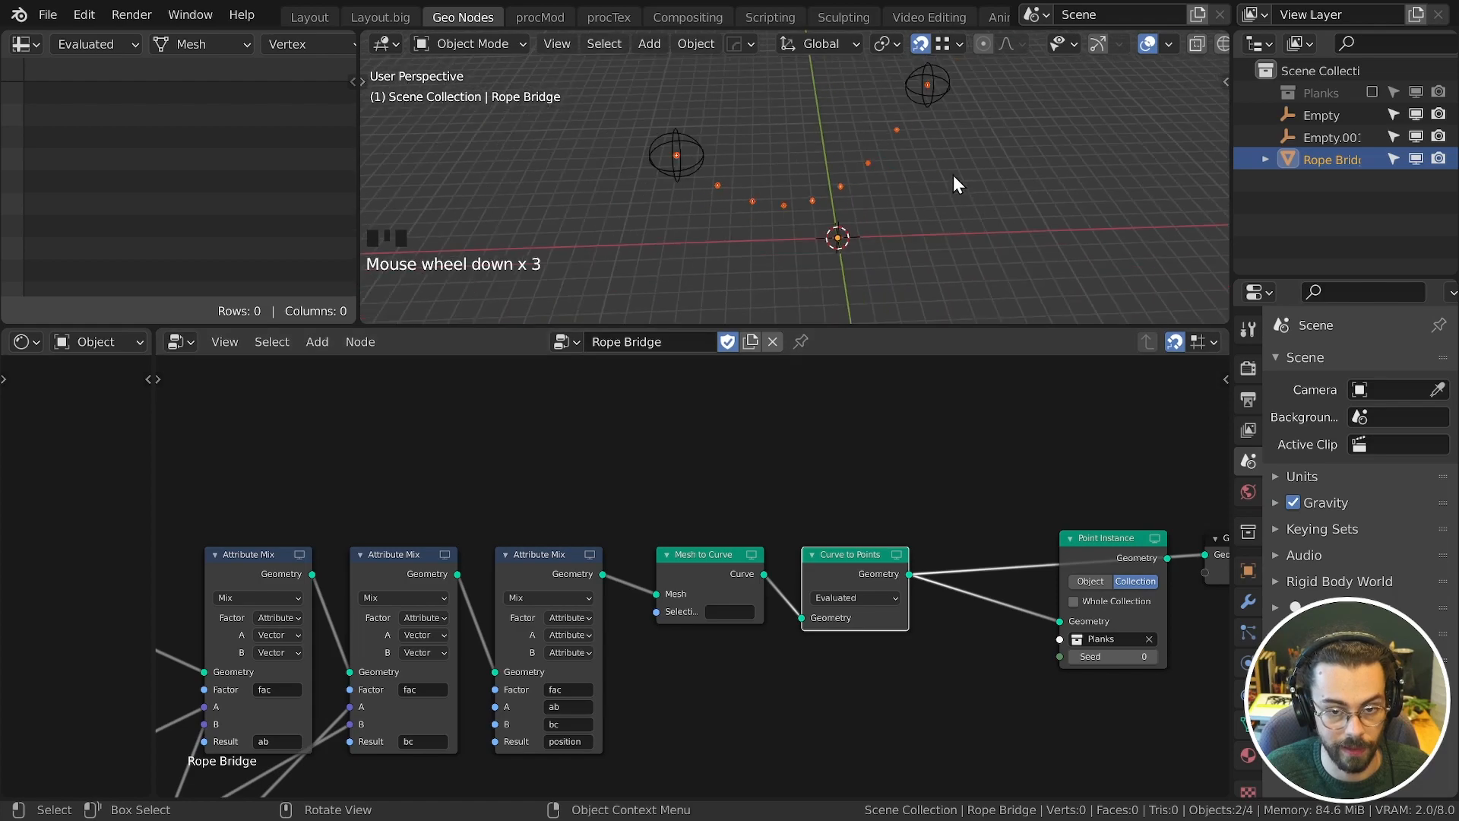
middle_click_drag(928, 216, 777, 139)
scroll(916, 611, "up", 2)
left_click(911, 608)
left_click(907, 639)
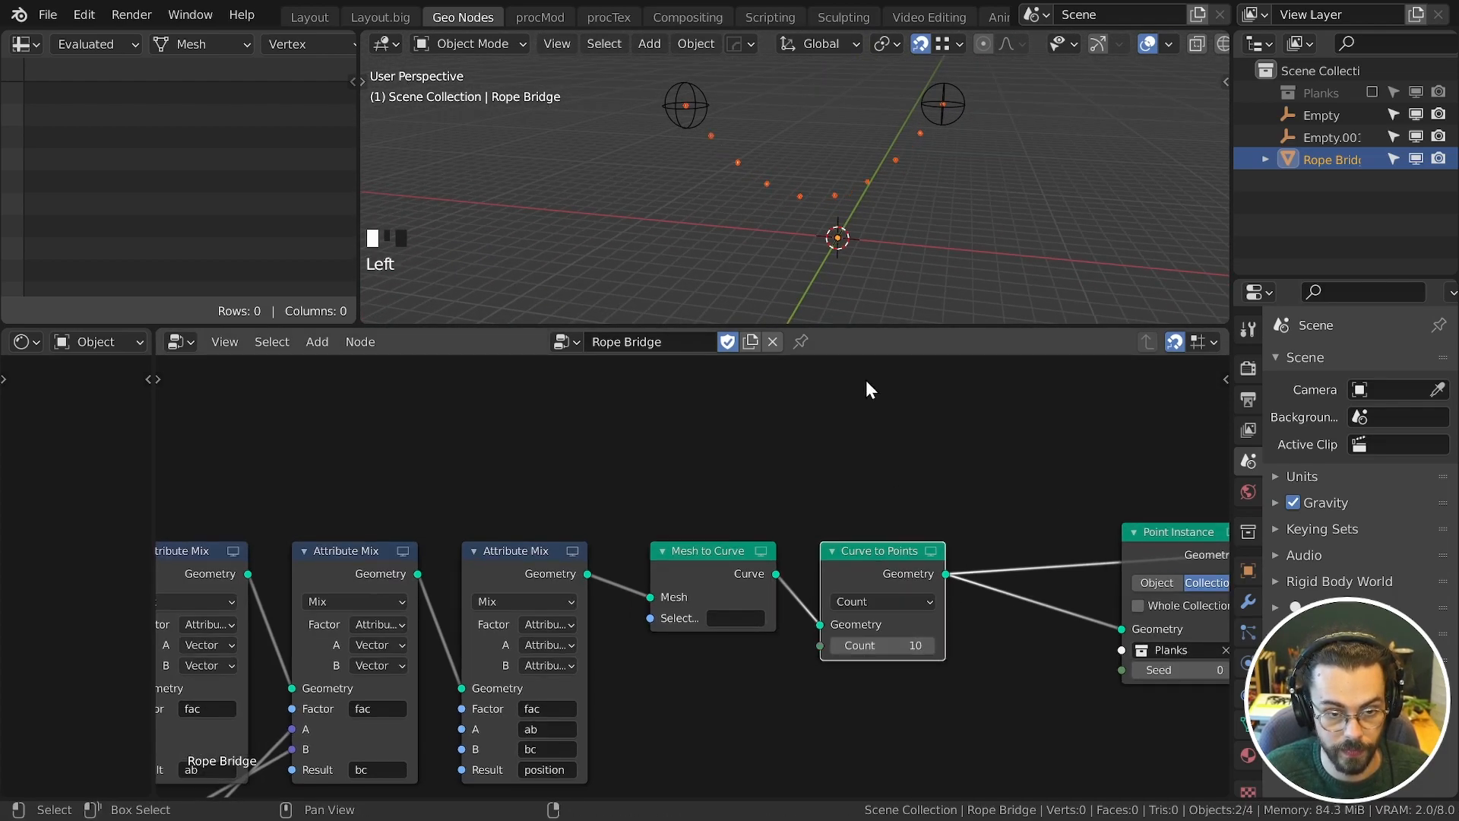
left_click(929, 646)
left_click(929, 645)
left_click(929, 645)
left_click(928, 645)
Step: Switch the Curve to Points node to Length mode with a length of 0.3 m
left_click(920, 603)
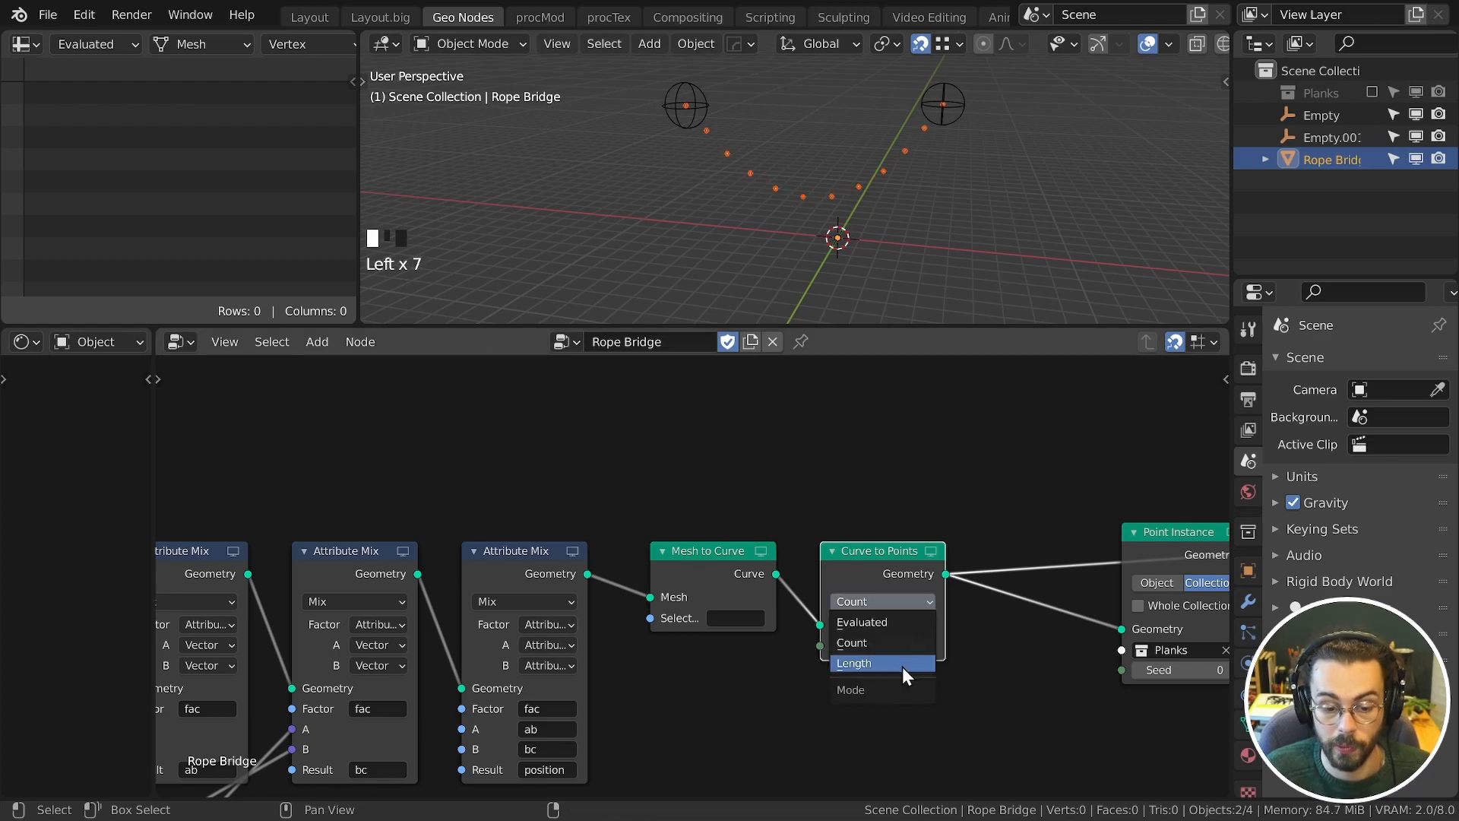
left_click(903, 663)
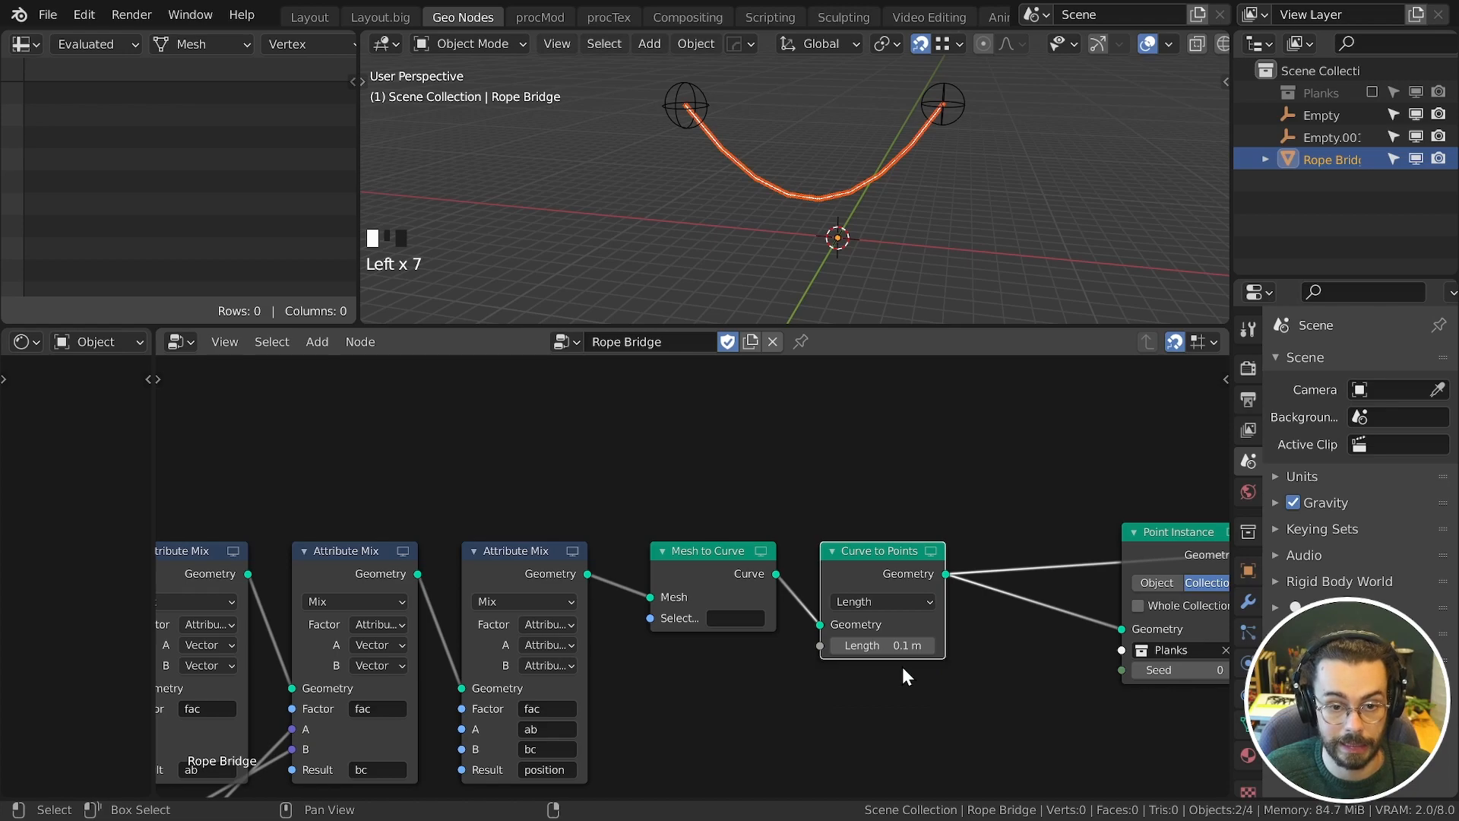
left_click_drag(881, 646, 905, 645)
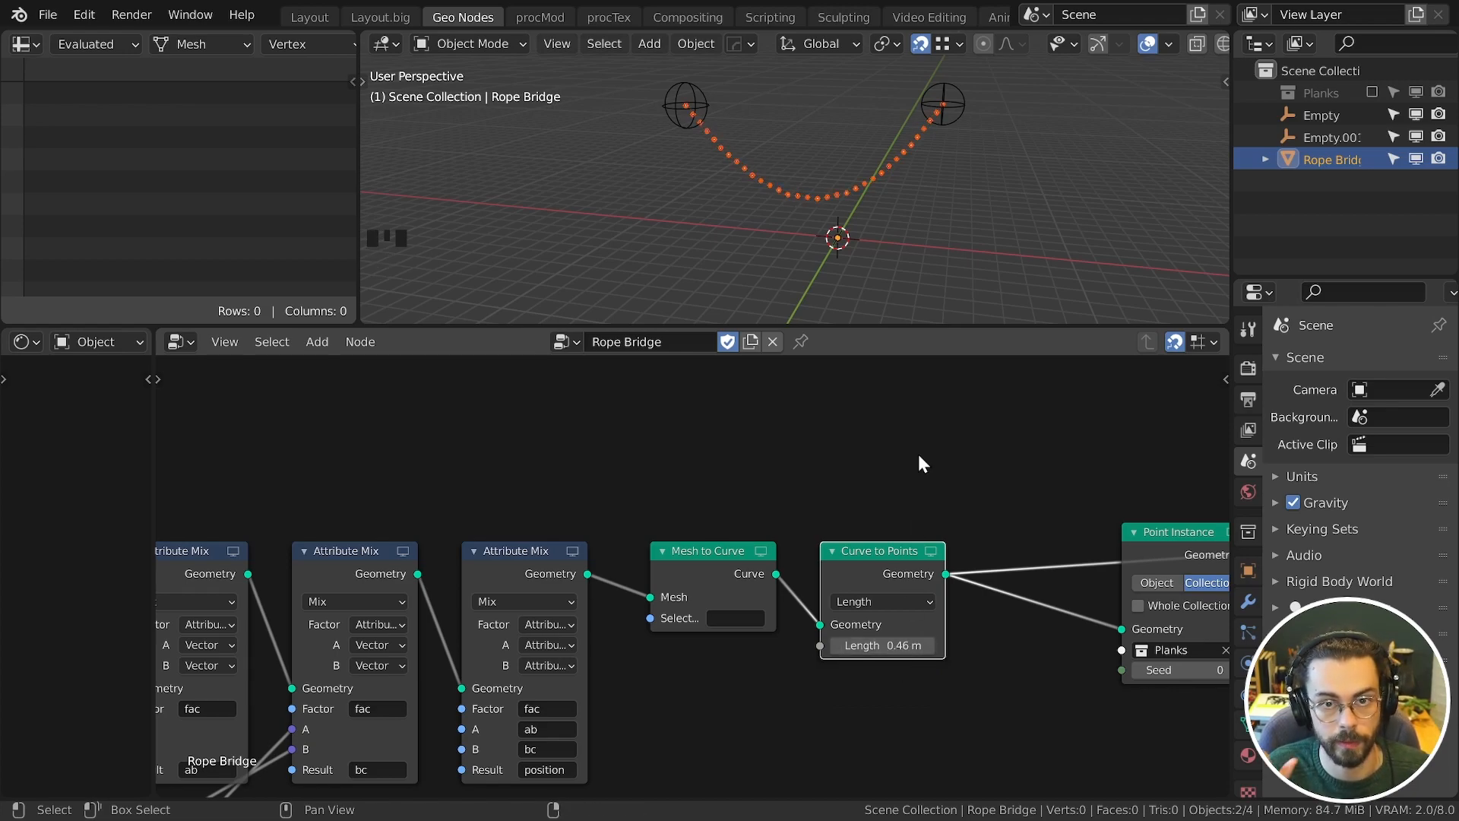
left_click(886, 648)
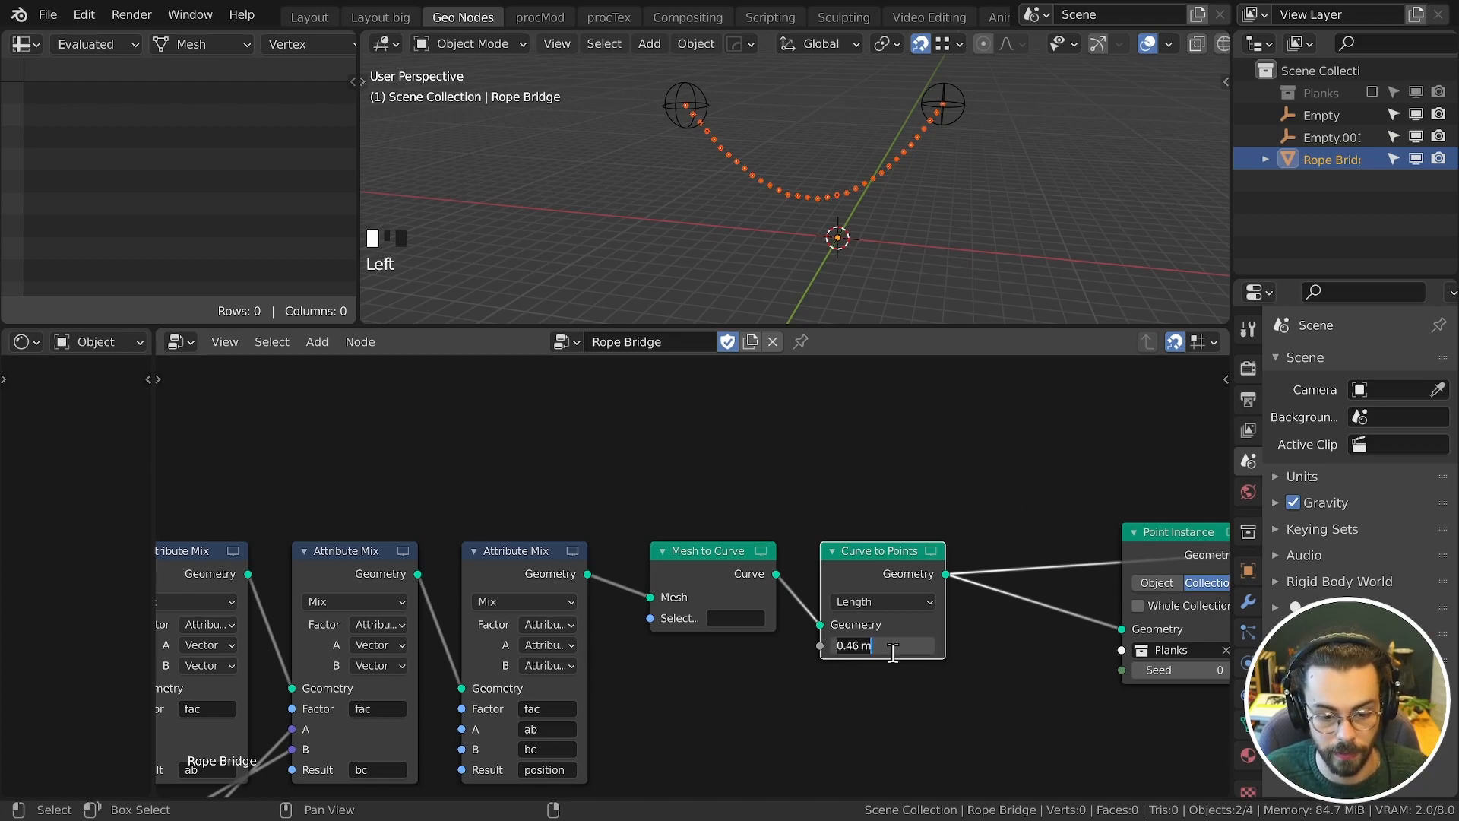
type("0.3")
key("Return")
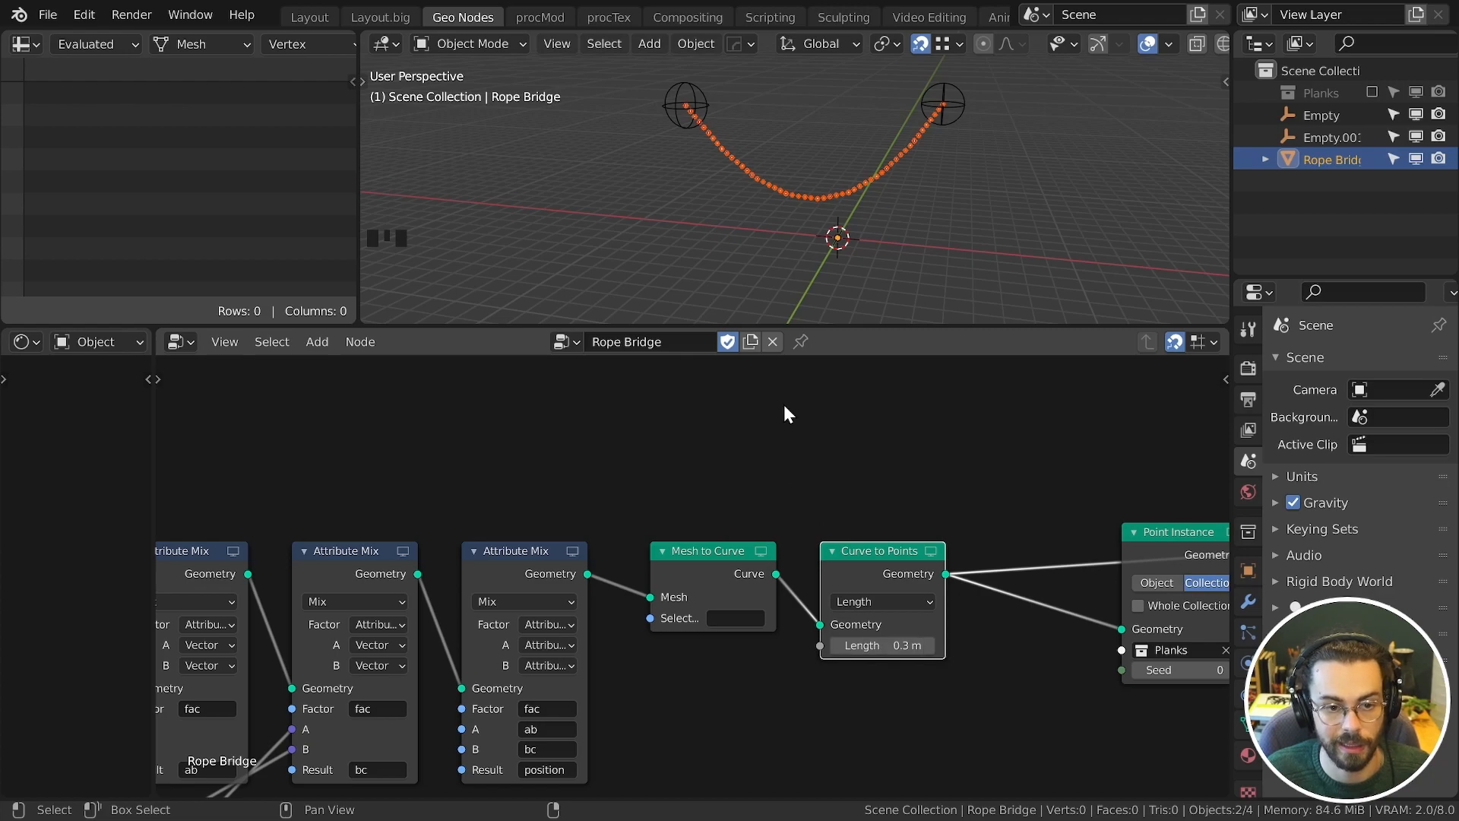
Step: Move the Point Instance node beside Curve to Points and connect its geometry to the Group Output
middle_click_drag(912, 577, 807, 584)
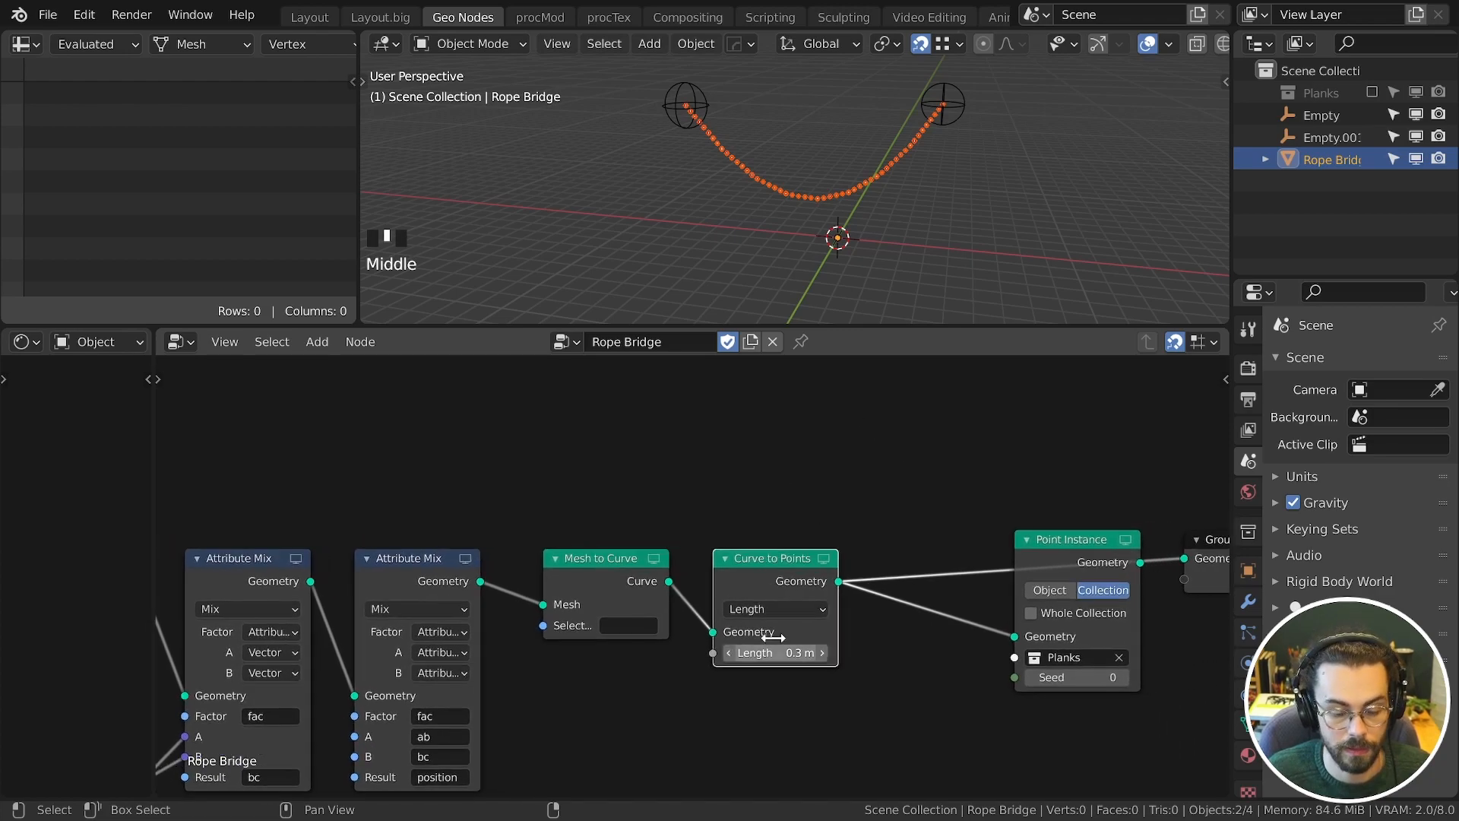
scroll(745, 184, "up", 2)
scroll(745, 184, "down", 1)
middle_click_drag(1080, 553, 985, 566)
left_click_drag(984, 565, 838, 585)
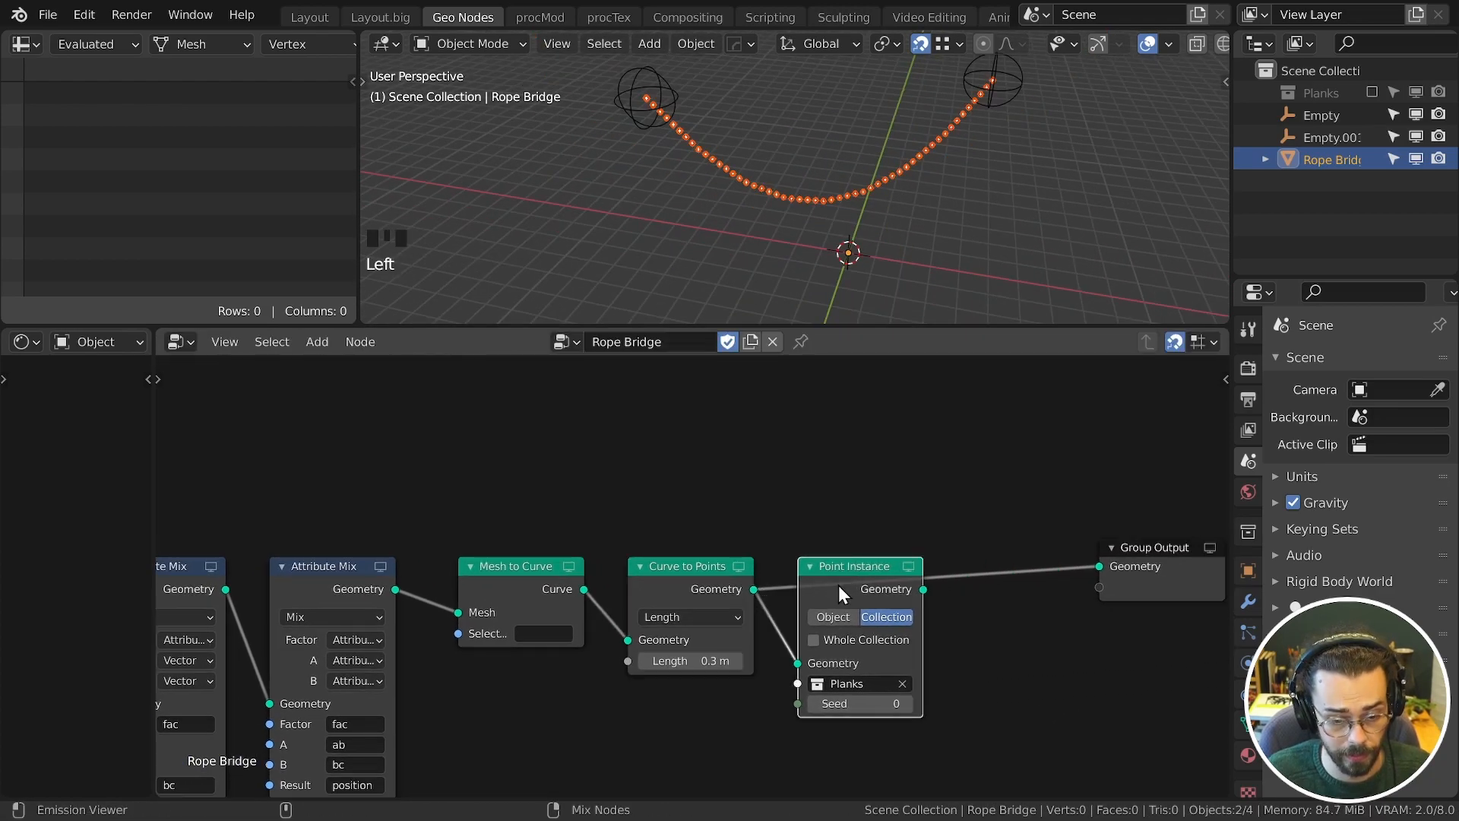
left_click(838, 585, "ctrl+shift")
middle_click_drag(864, 186, 965, 132)
Step: Move Empty.001 closer to the other empty, adjust its placement in front view, and reselect the Rope Bridge
left_click(970, 133)
key("g")
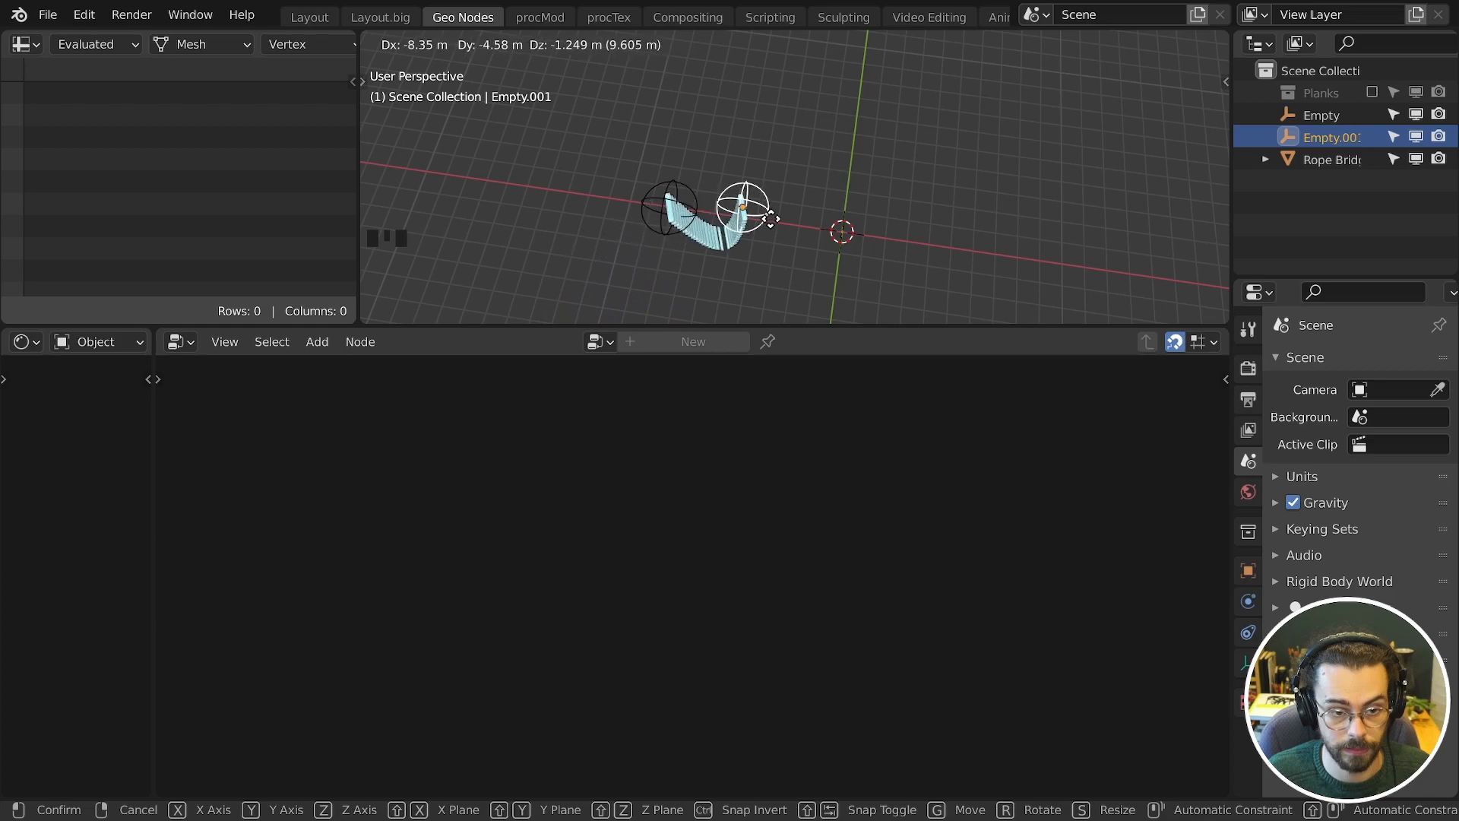
left_click(977, 251)
key("KP_1")
scroll(978, 219, "up", 5)
scroll(977, 219, "down", 2)
middle_click_drag(977, 219, 912, 228, "shift")
key("g")
left_click(902, 157)
left_click(918, 190)
Step: Place the Group Output beside Point Instance and move both nodes away from Curve to Points, leaving a gap
scroll(598, 603, "down", 1)
middle_click_drag(598, 603, 803, 520)
left_click_drag(408, 770, 334, 770, "shift")
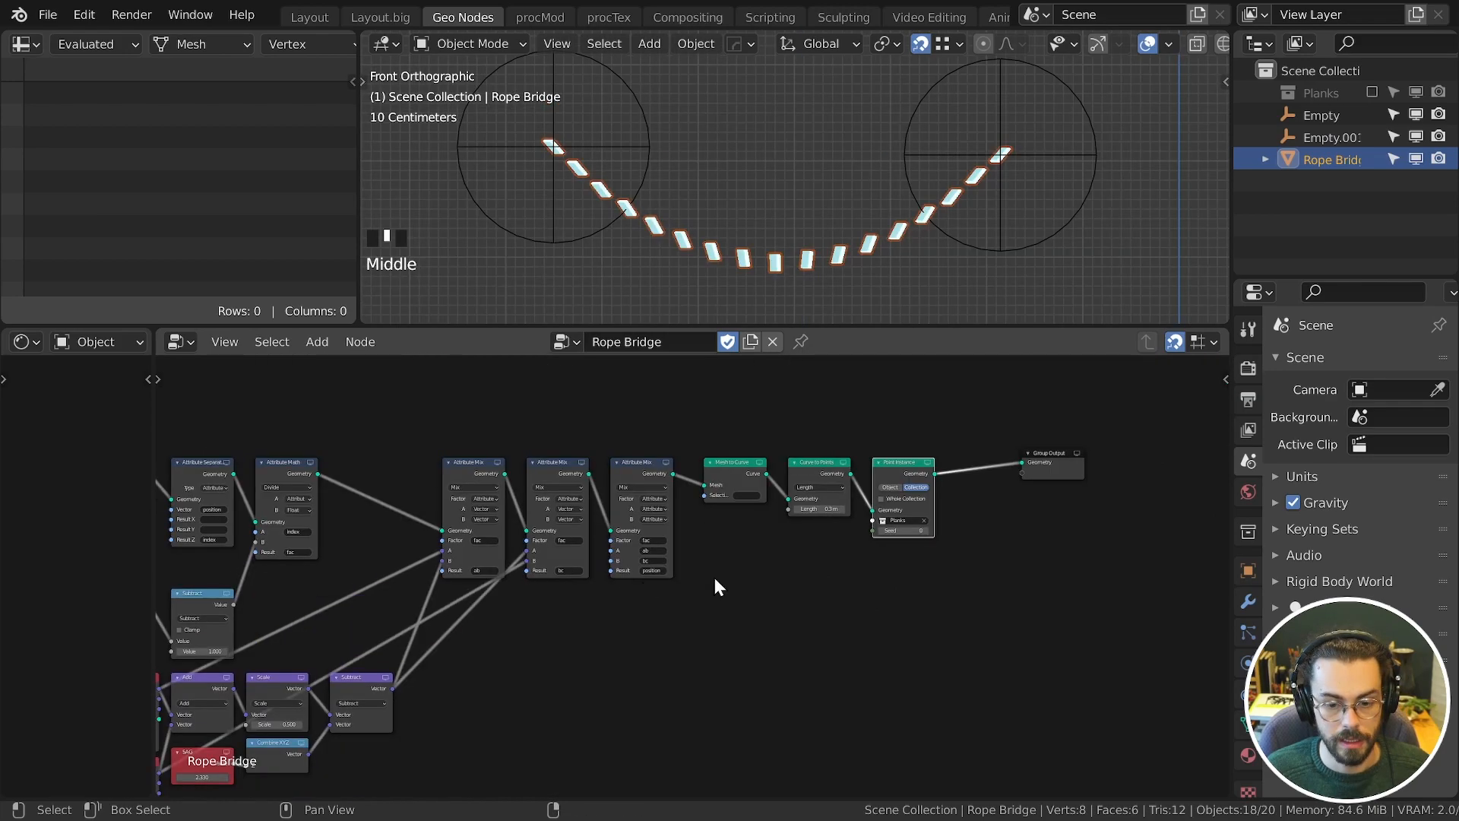
middle_click_drag(715, 580, 650, 617)
scroll(813, 598, "up", 3)
middle_click_drag(843, 585, 715, 652)
left_click(873, 542)
key("g")
left_click(840, 536)
left_click_drag(885, 600, 749, 526)
key("g")
left_click(895, 509)
Step: Examine the Curve to Points node's Point Cloud data in the spreadsheet, going through its attribute columns up to rotation
left_click(632, 538)
left_click(201, 44)
left_click(203, 95)
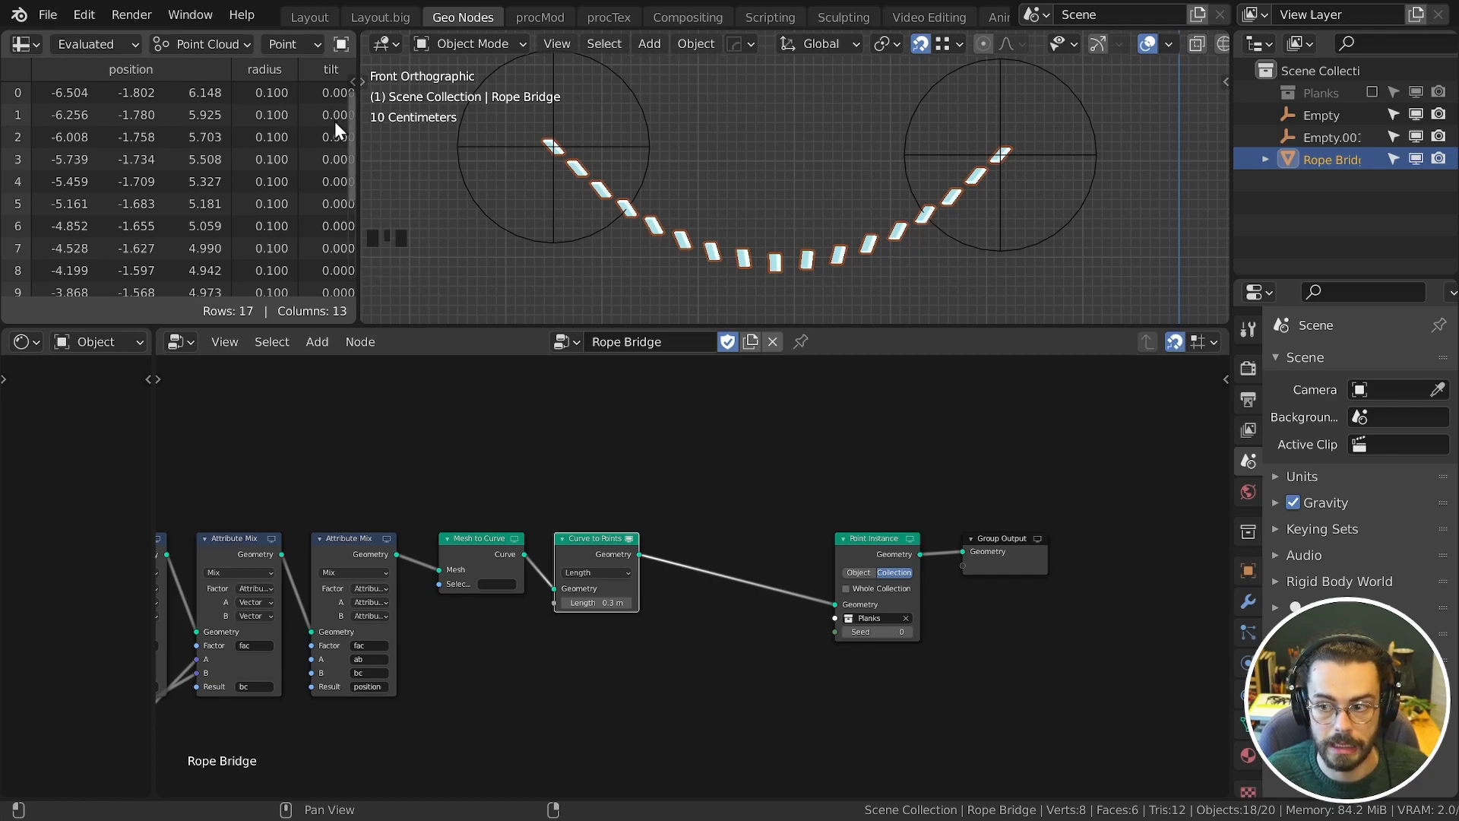
middle_click_drag(342, 104, 205, 163)
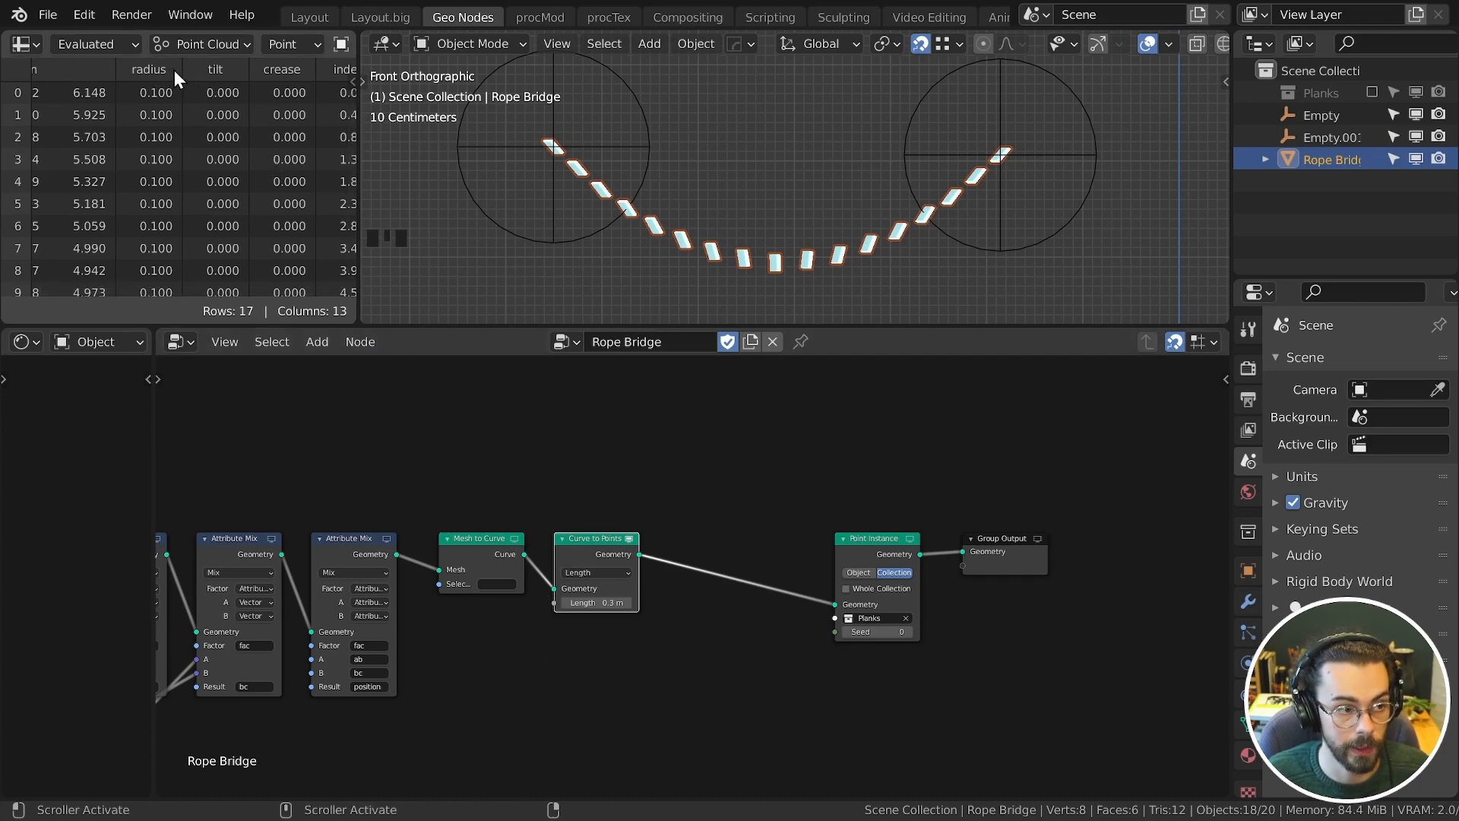
middle_click_drag(263, 145, 141, 90)
middle_click_drag(275, 114, 91, 118)
middle_click_drag(240, 120, 95, 122)
middle_click_drag(244, 123, 77, 126)
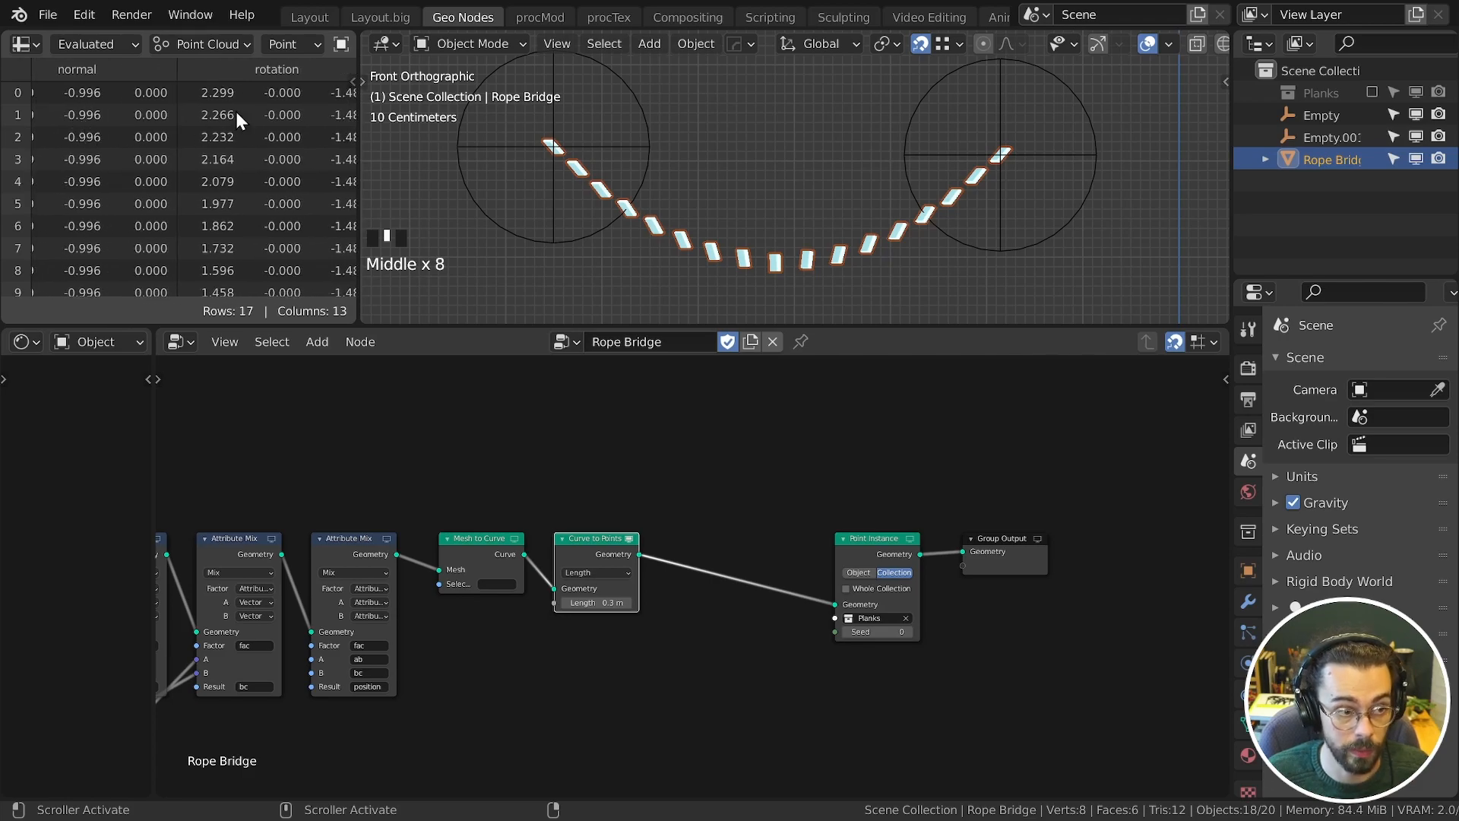
middle_click_drag(745, 514, 811, 500)
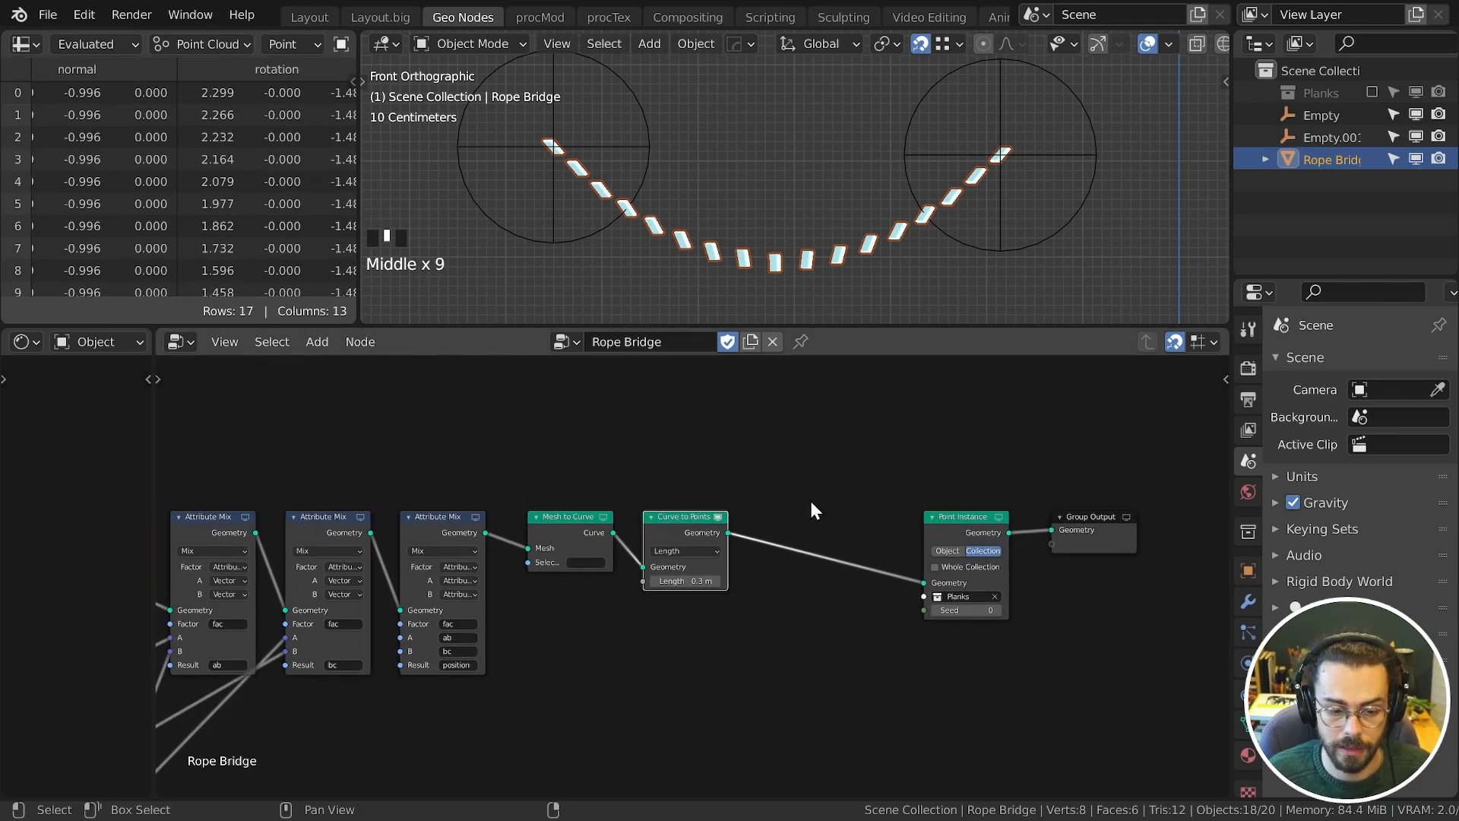
key("shift+a")
mouse_move(823, 497)
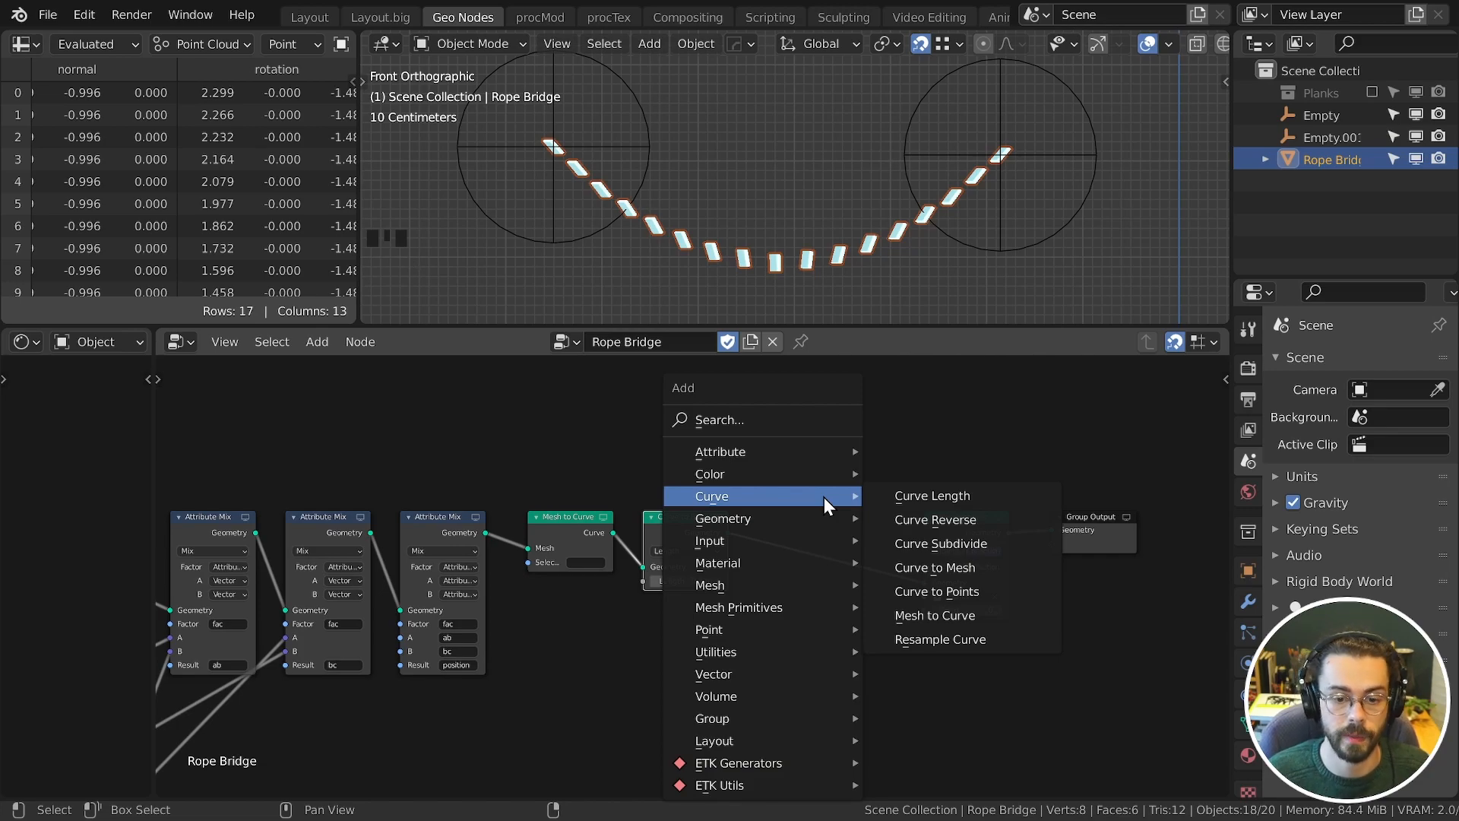
left_click_drag(1020, 403, 1001, 409)
middle_click_drag(1001, 403, 964, 469)
middle_click_drag(1051, 292, 1049, 204, "shift")
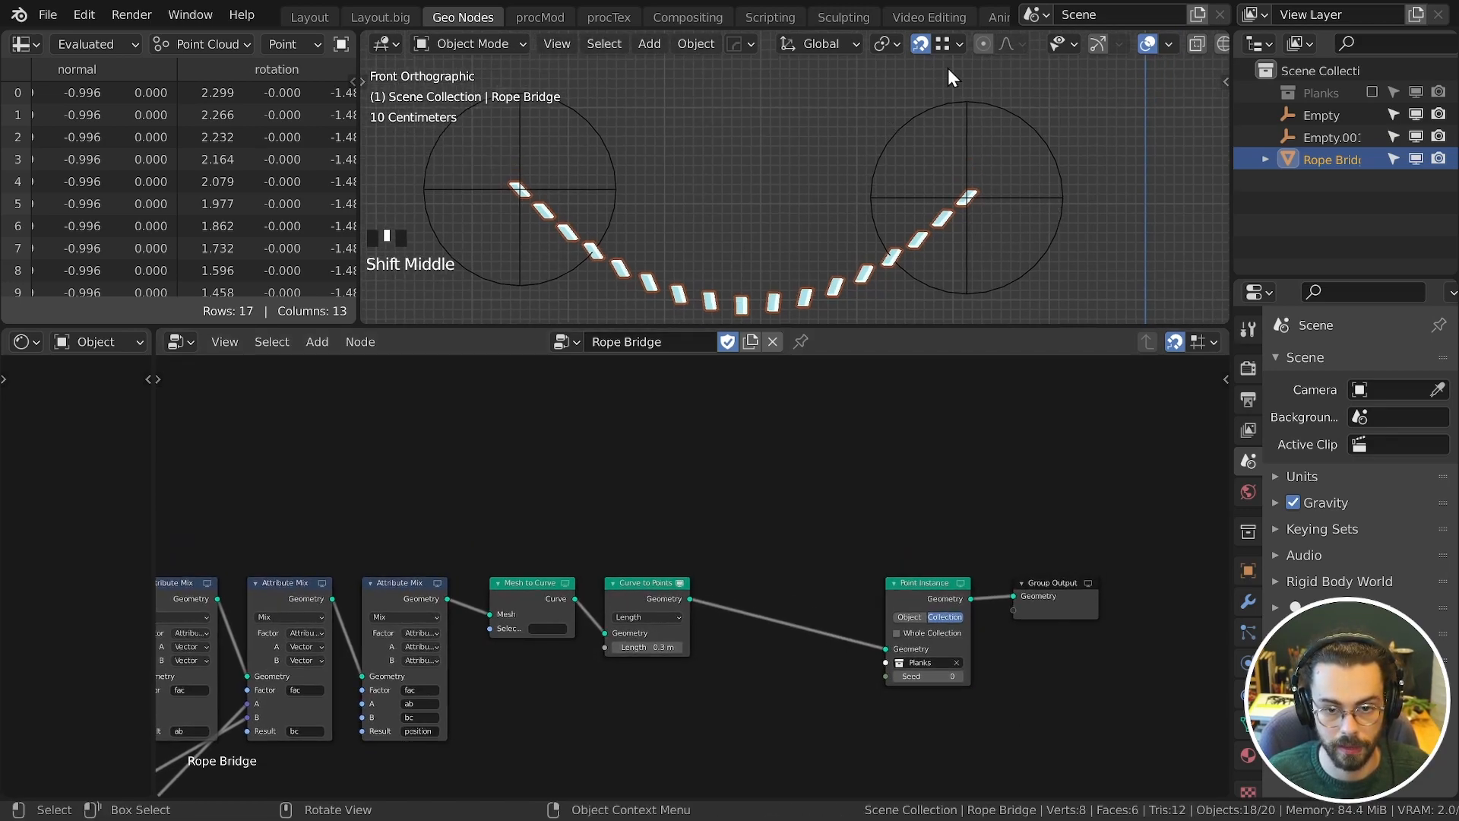
key("grave")
left_click_drag(885, 117, 1047, 62)
left_click_drag(944, 98, 947, 122)
right_click_drag(892, 109, 1022, 82)
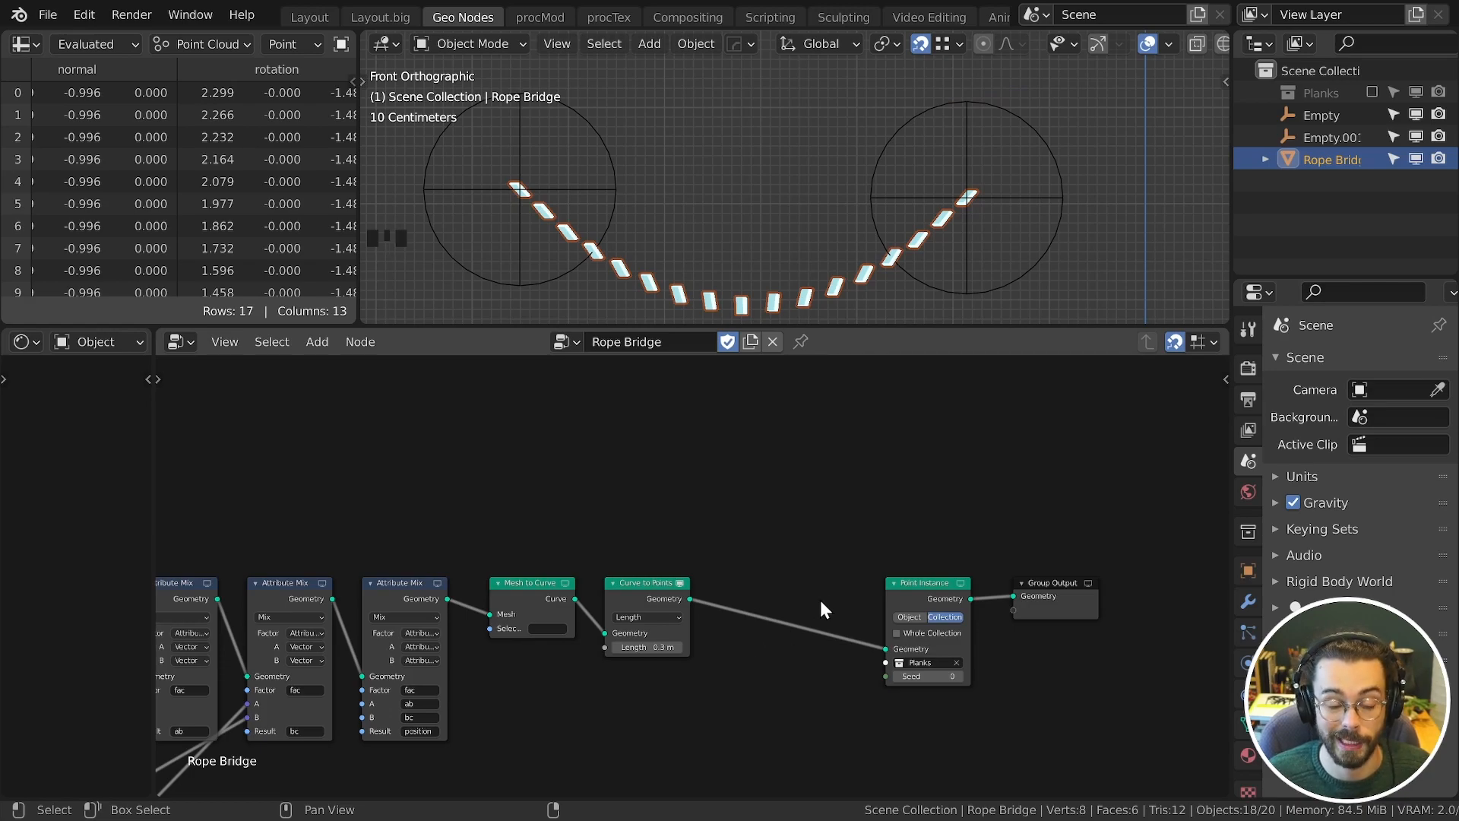
Step: Insert an Align Rotation to Vector node between Curve to Points and Point Instance, and set its axis to Y
middle_click_drag(820, 599, 841, 554)
key("shift+a")
mouse_move(756, 630)
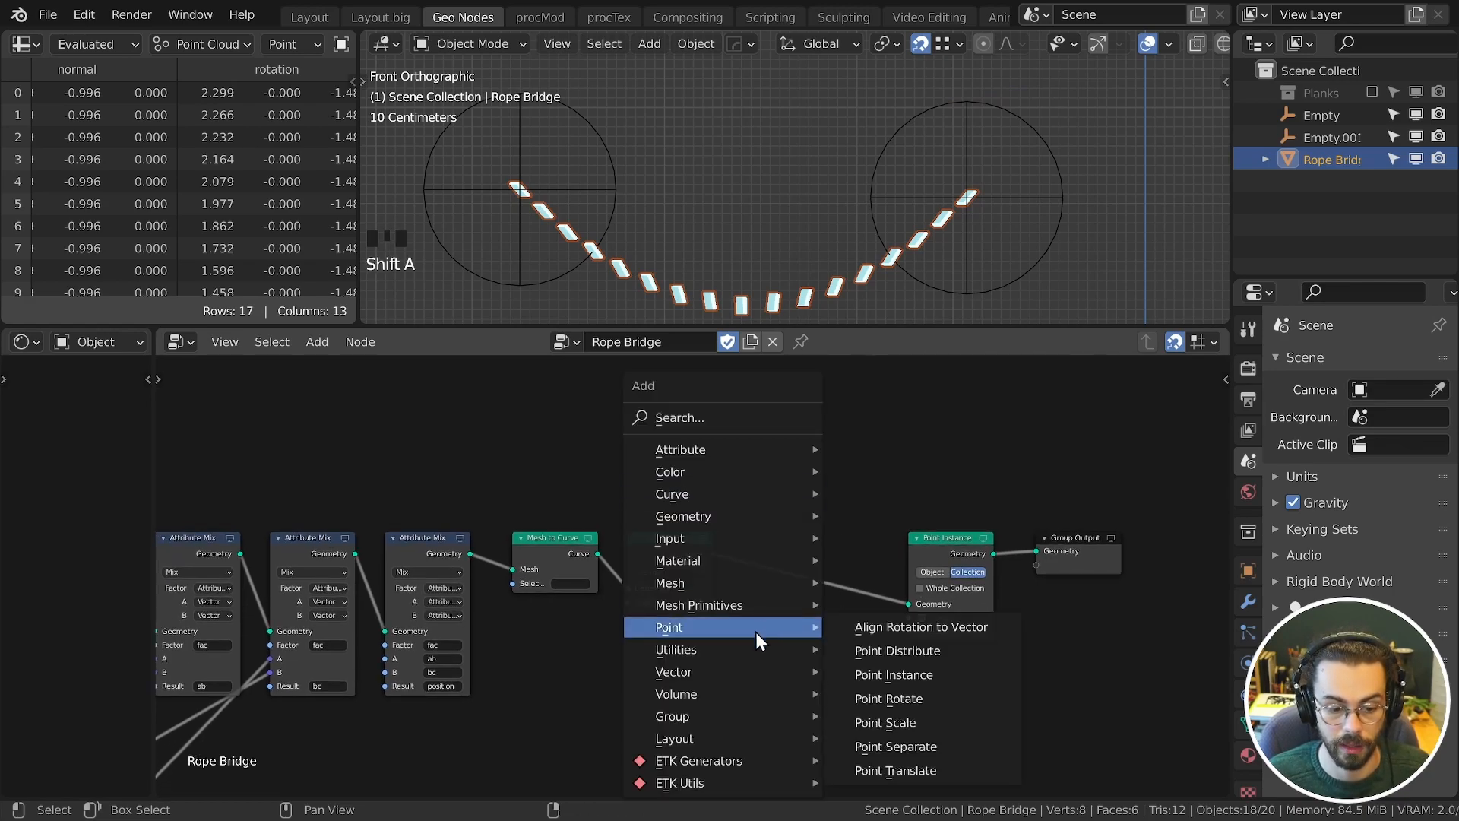
left_click(856, 618)
left_click(741, 513)
scroll(790, 546, "up", 5)
left_click(794, 531)
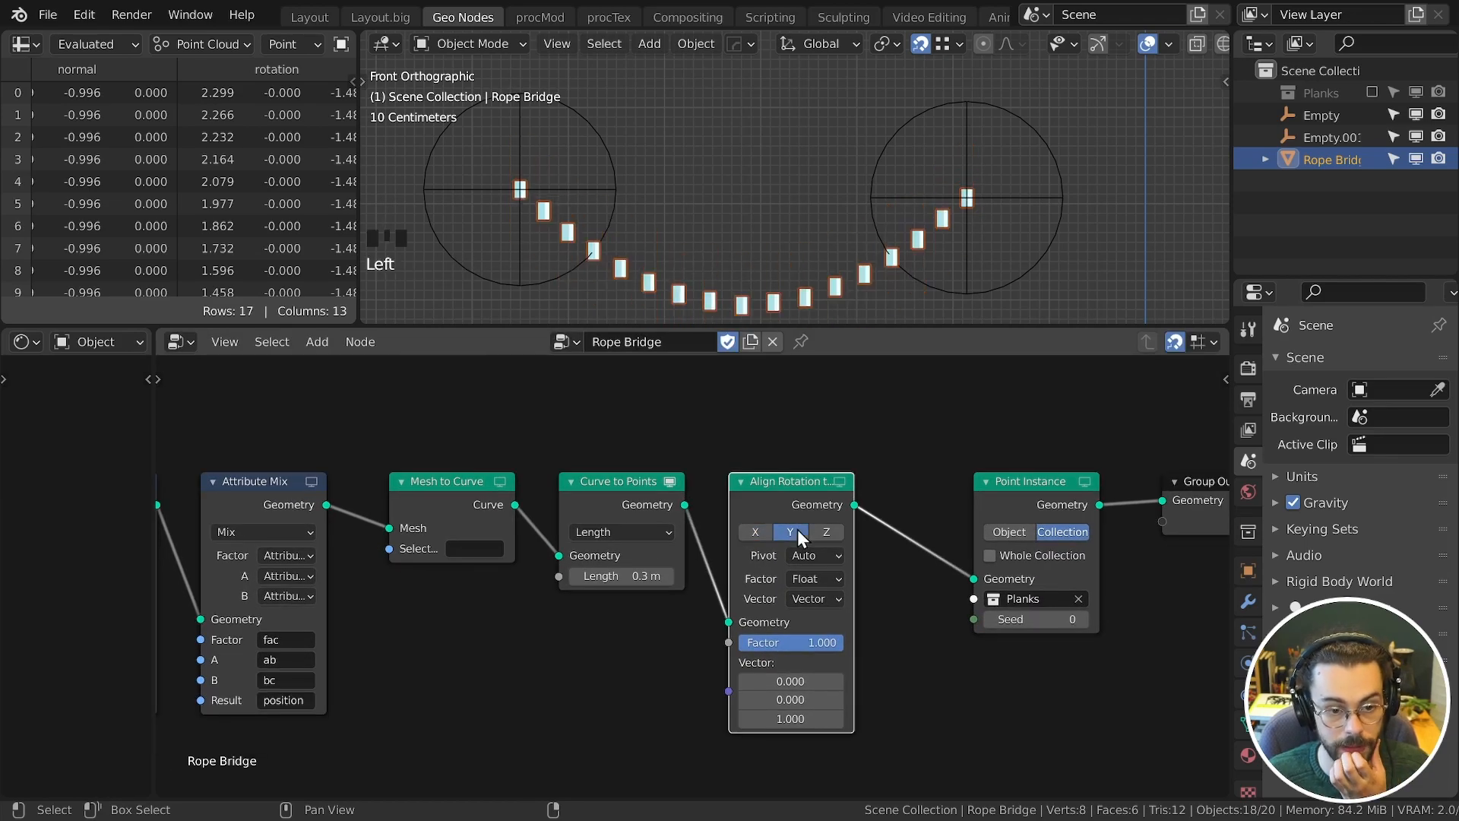
Step: Switch the Align Rotation node's vector input to an attribute and use the tangent attribute
left_click(832, 599)
left_click(833, 624)
left_click(828, 661)
left_click(841, 604)
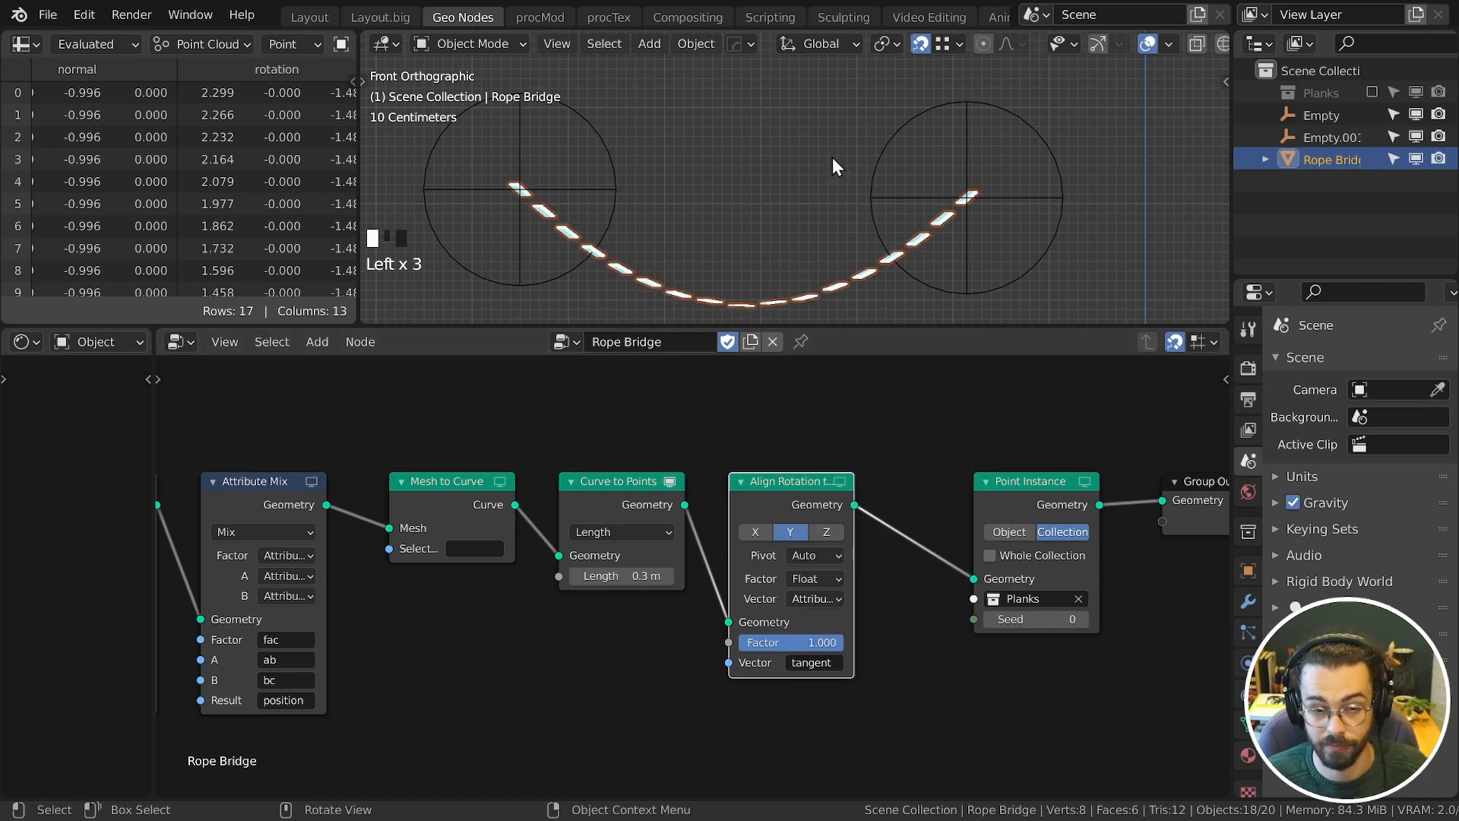
Step: Move Empty.001 away from the other empty, and shift it diagonally within the horizontal plane
middle_click_drag(824, 179, 899, 162)
left_click(904, 171)
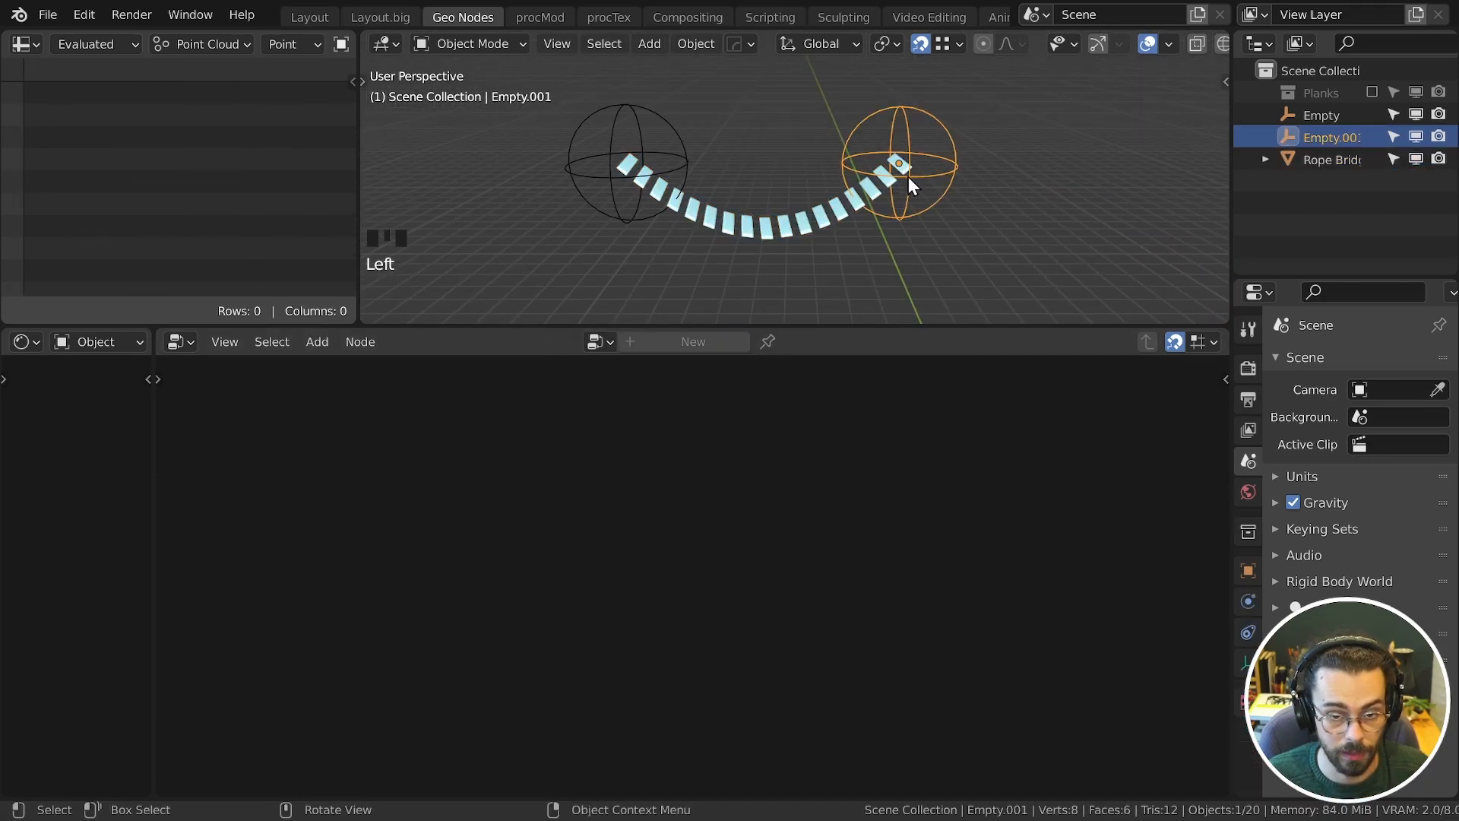
key("g")
left_click(646, 194)
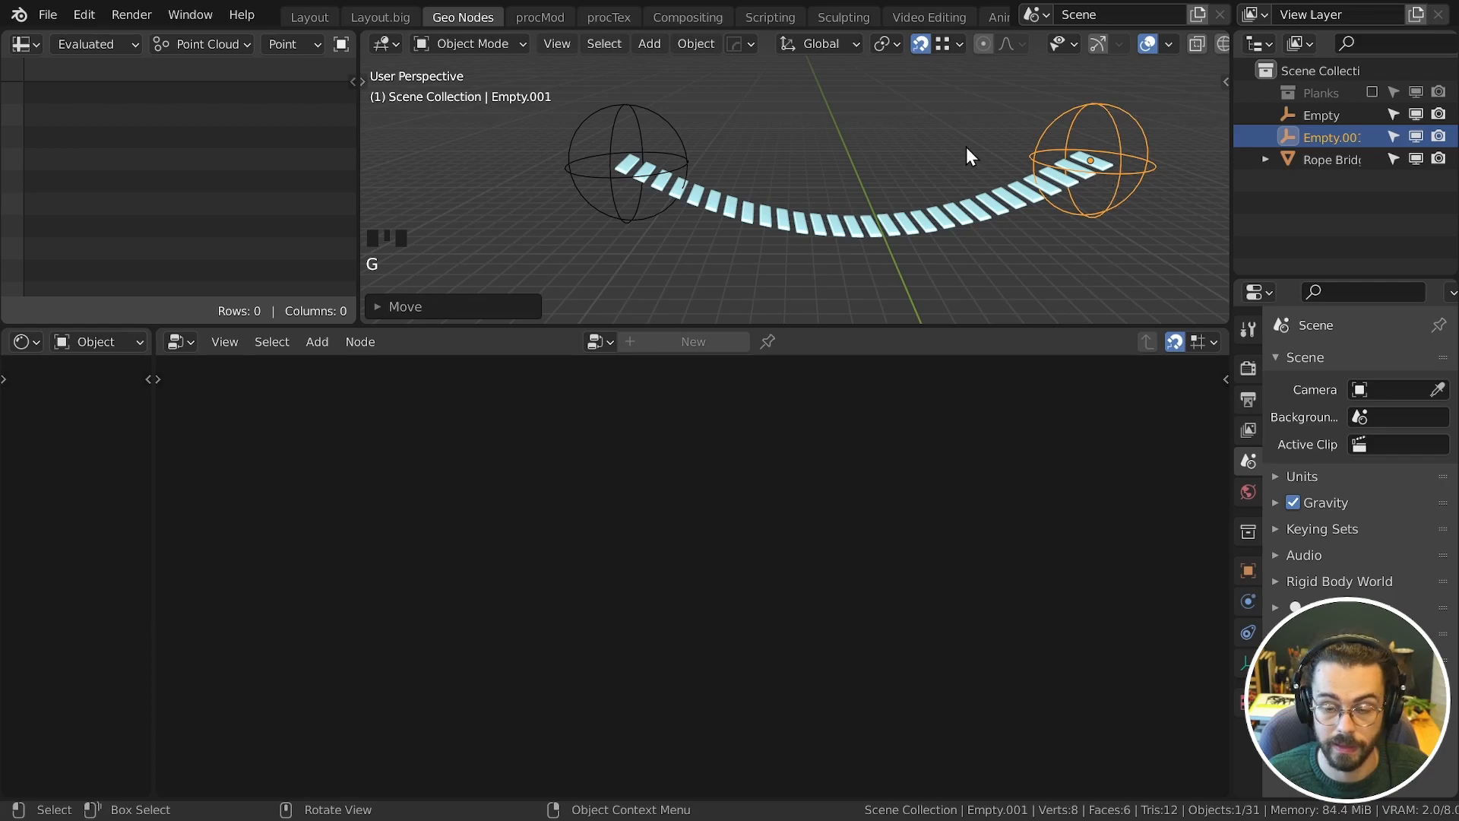
key("g")
key("shift+z")
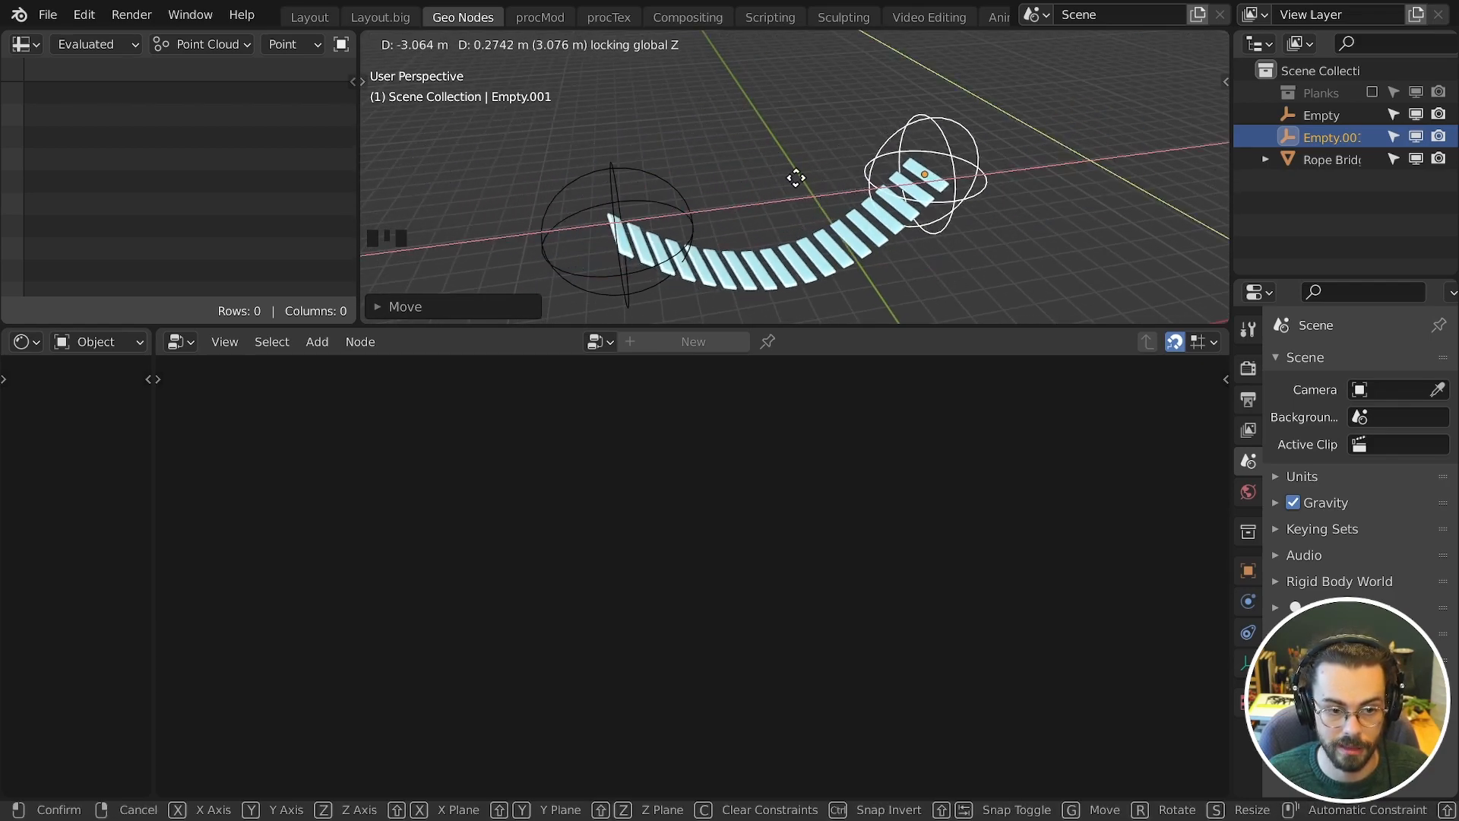
left_click(818, 176)
Step: Reselect the Rope Bridge and separate its plank nodes and Group Output from the Attribute Mix nodes
left_click(819, 244)
scroll(756, 522, "down", 10)
mouse_move(755, 521)
middle_mouse_down()
mouse_move(814, 505)
mouse_move(758, 505)
middle_mouse_up()
scroll(757, 505, "up", 1)
left_click_drag(834, 484, 485, 486)
key("g")
left_click(983, 546)
key("g")
left_click(597, 485)
Step: Frame the four nodes from Mesh to Curve to Point Instance, label the frame PLANKS, and place it lower in the node tree
key("ctrl+j")
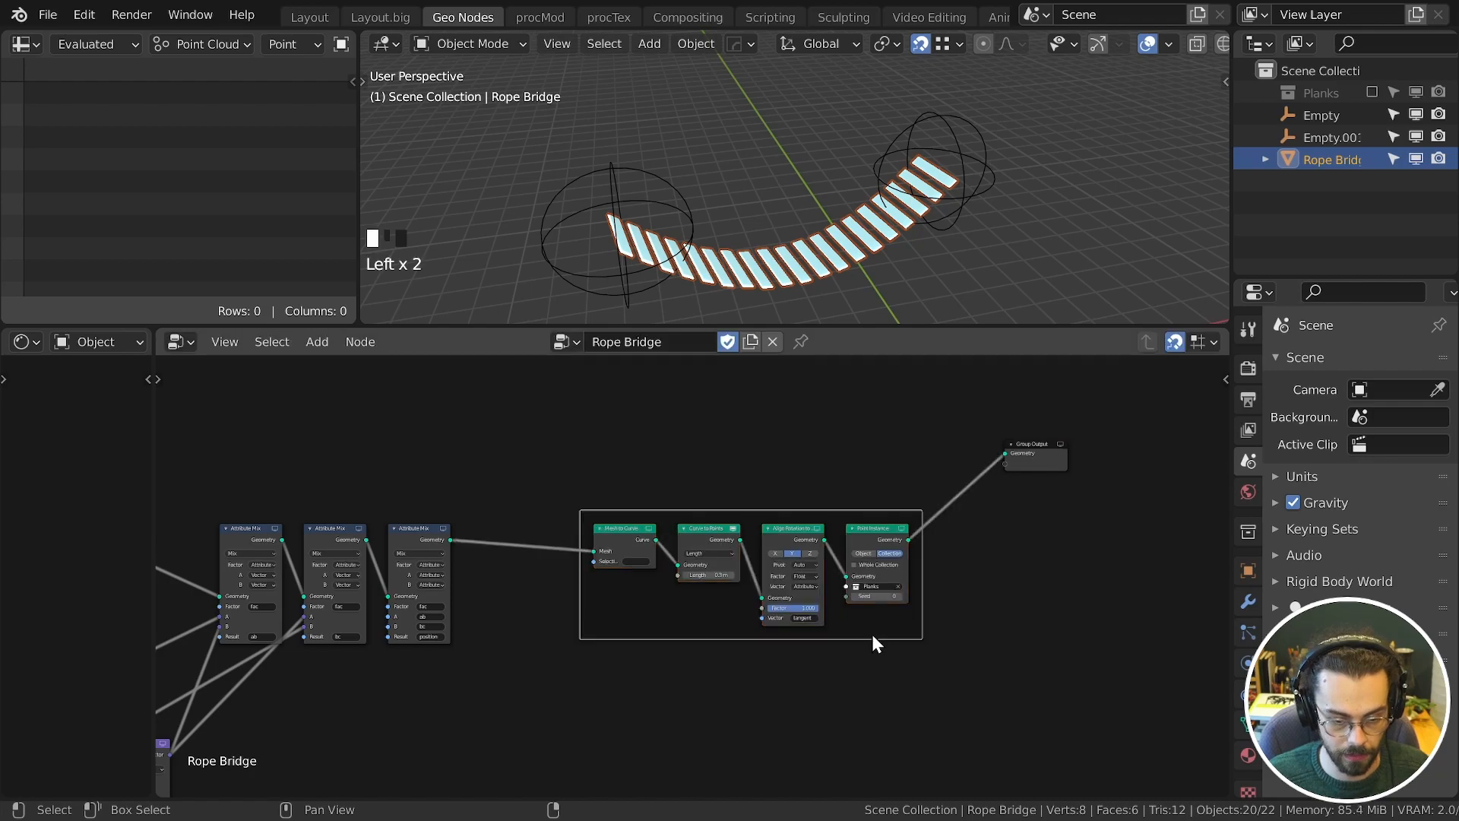
key("F2")
type("PLANKS")
key("Return")
middle_click_drag(668, 530, 773, 586)
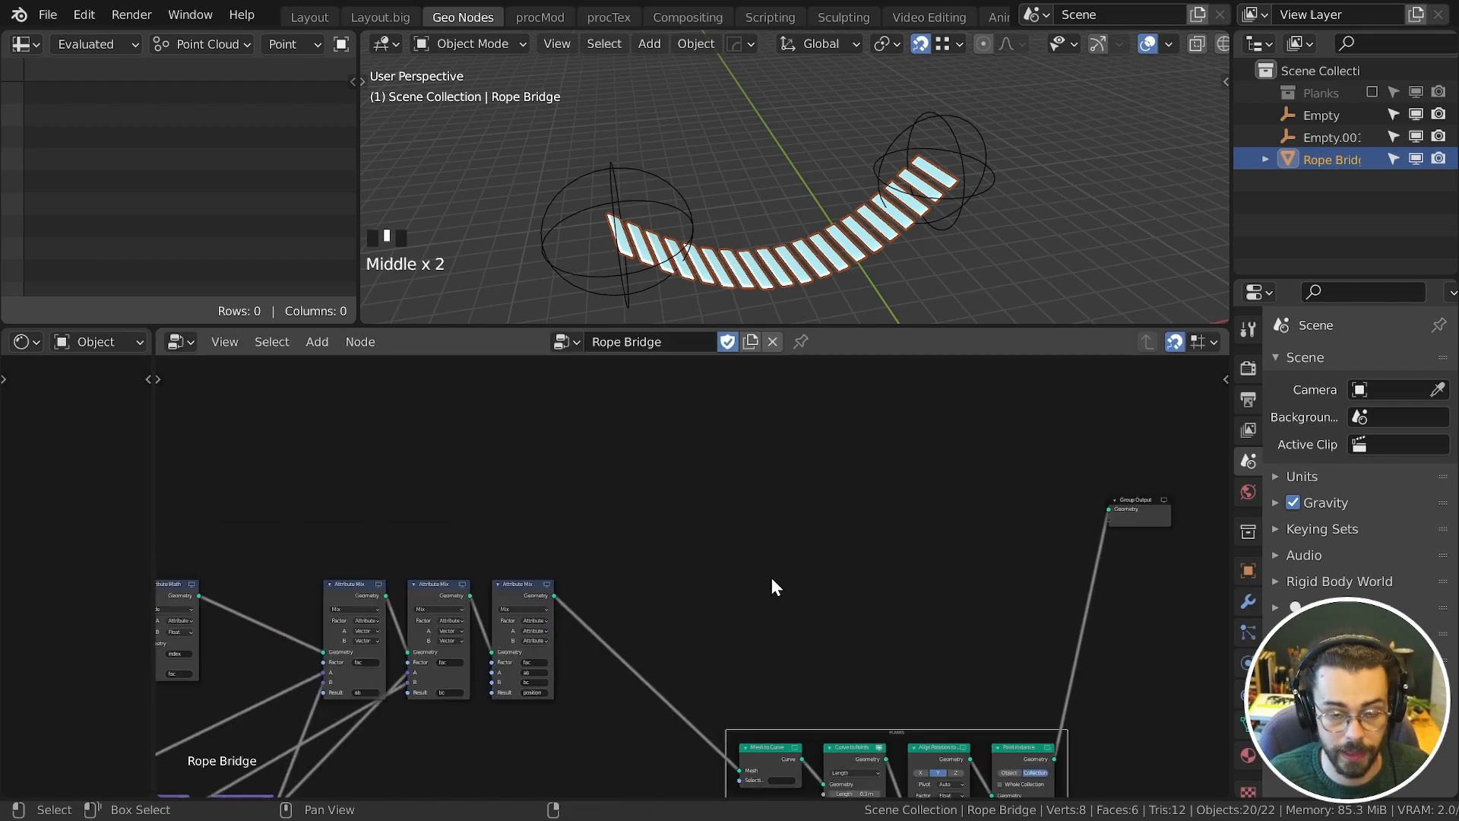
Step: Connect the last Attribute Mix directly to the Group Output and view the plain curve from the top
left_click(541, 592, "ctrl+shift")
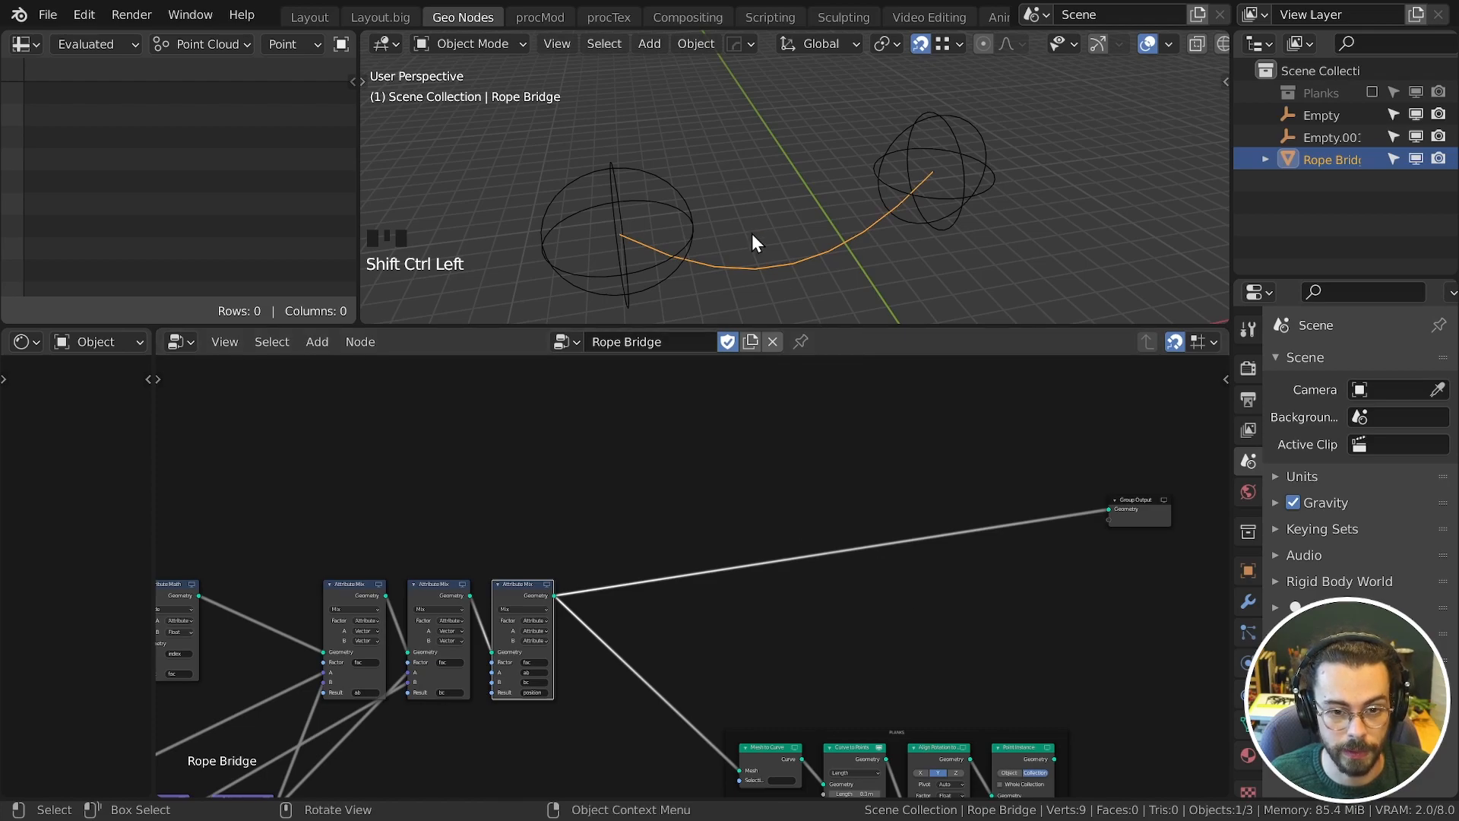
key("KP_7")
scroll(810, 88, "up", 5)
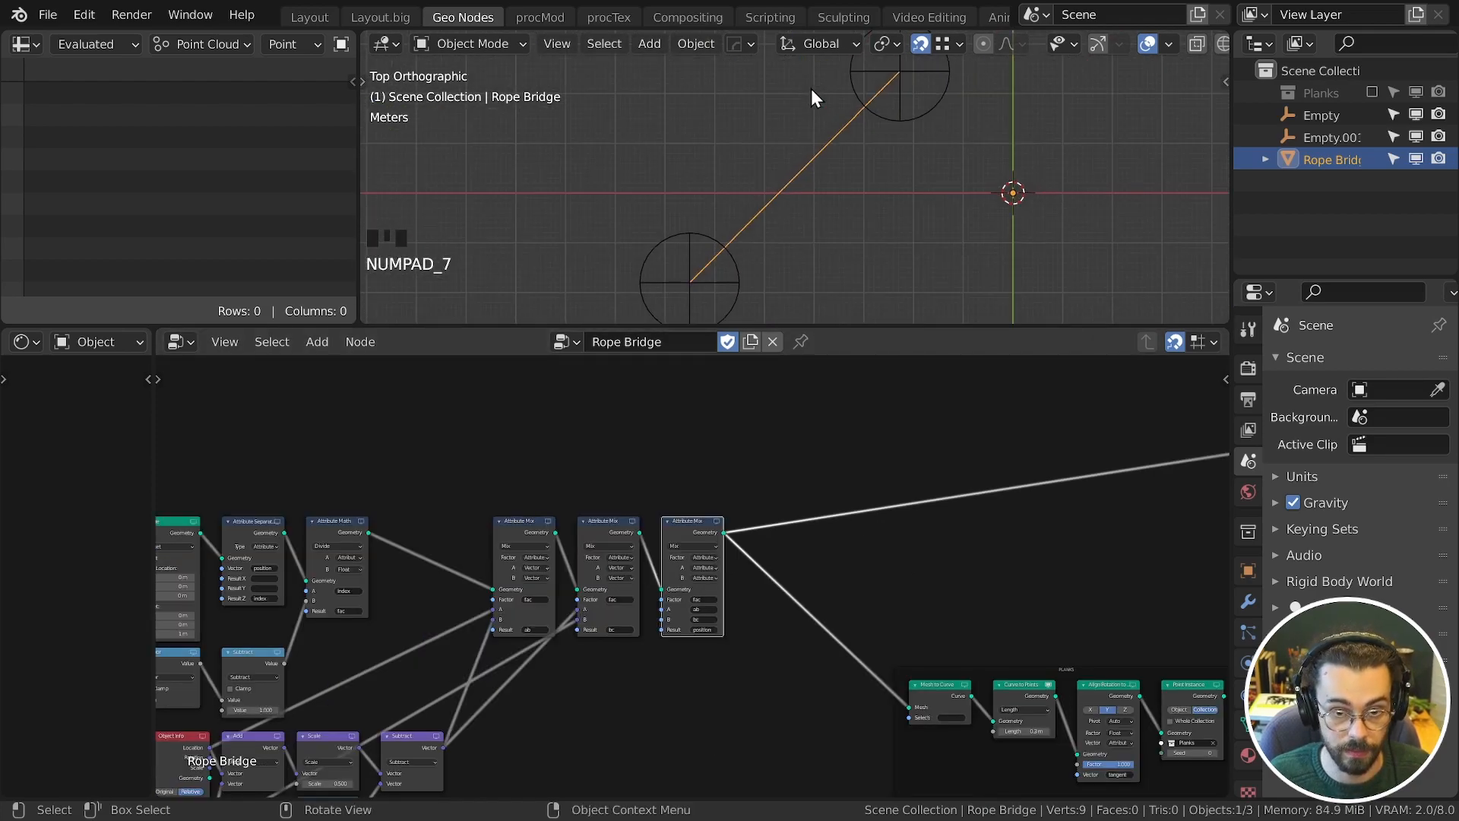
scroll(810, 88, "down", 2)
middle_click_drag(851, 188, 854, 221, "shift")
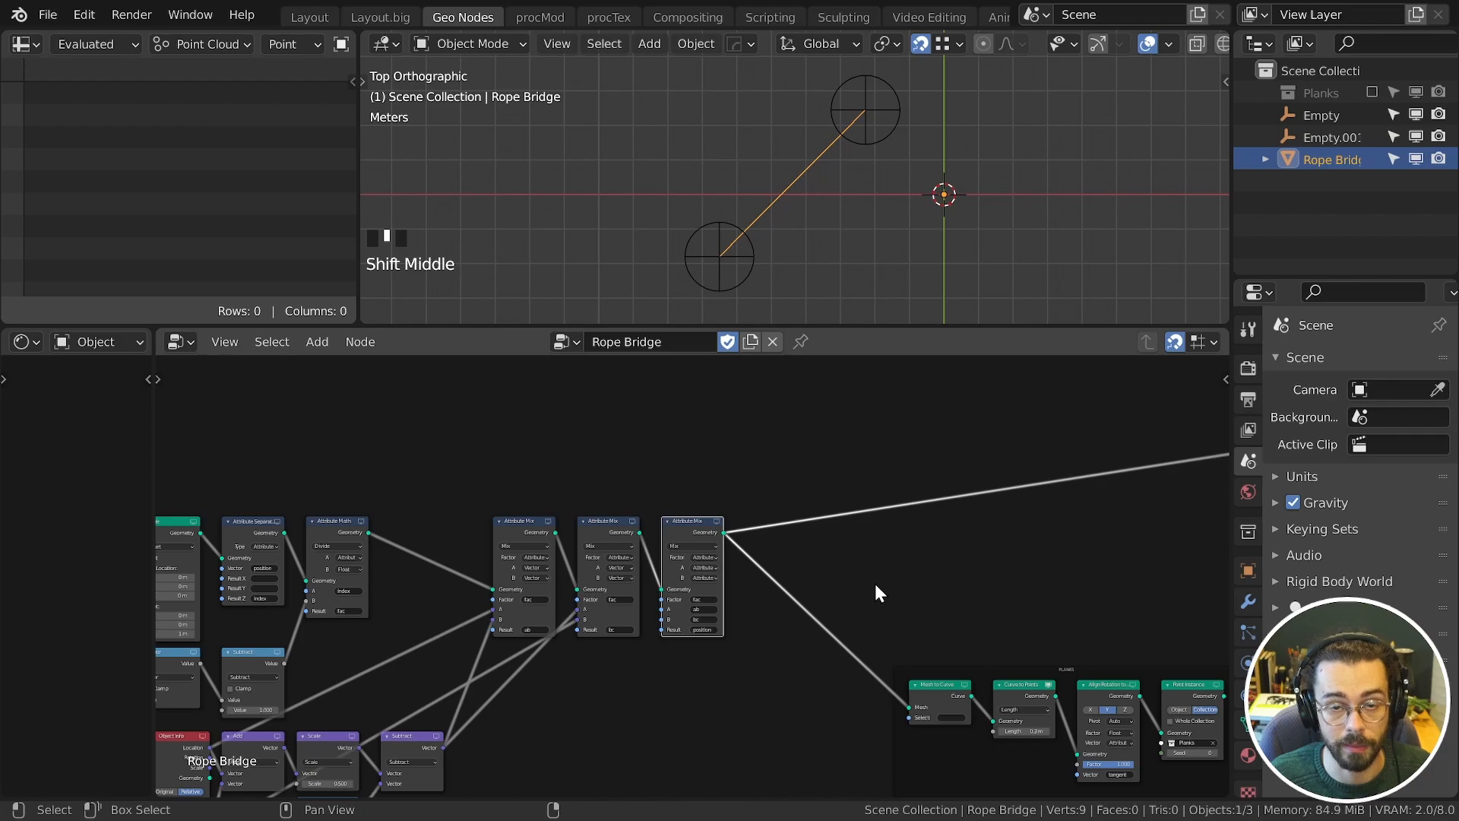
middle_click_drag(845, 468, 701, 534)
scroll(701, 534, "up", 3)
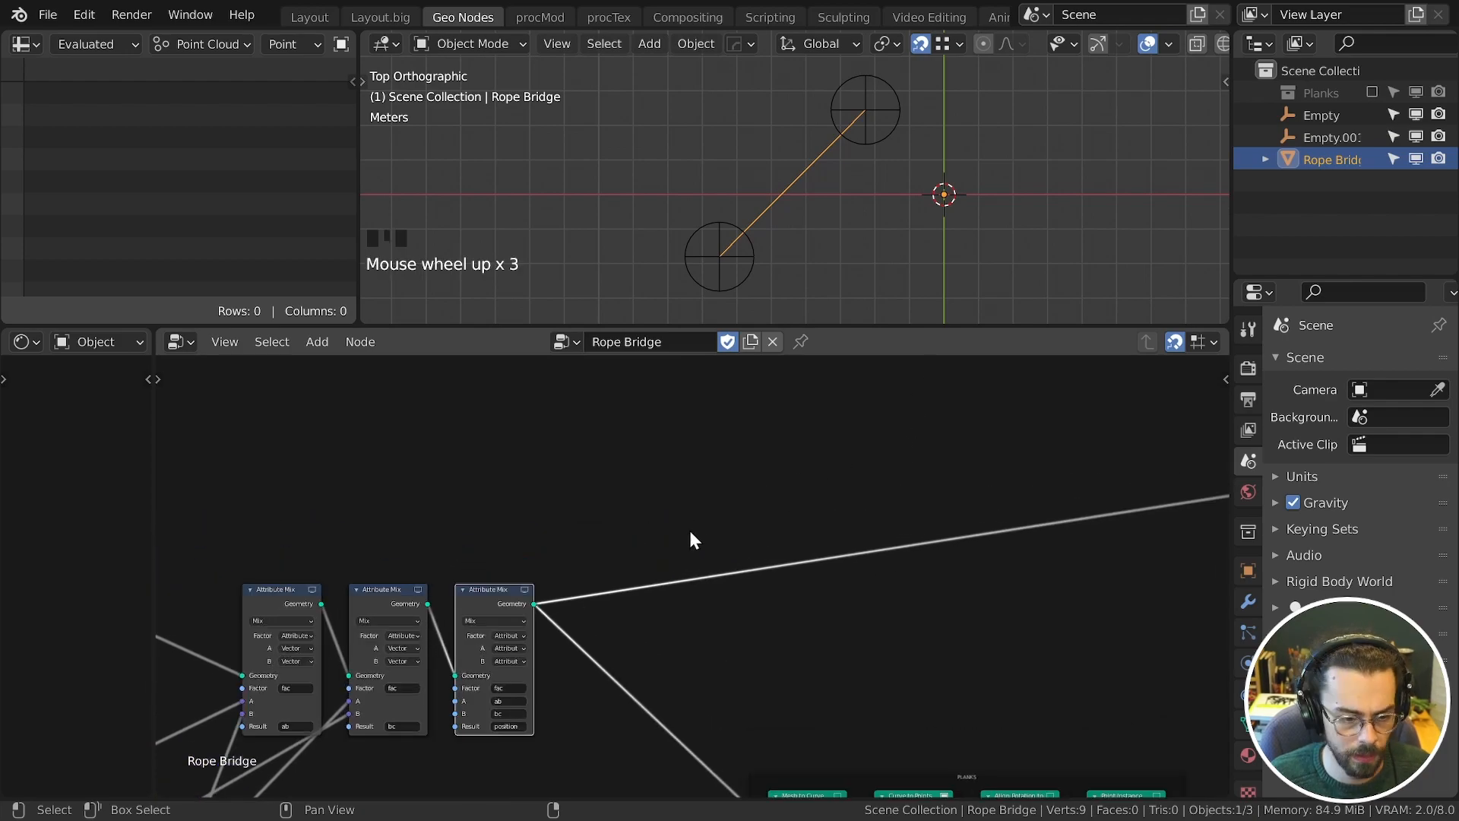
middle_click_drag(795, 612, 920, 735)
scroll(886, 741, "down", 1)
Step: Combine the last Attribute Mix and Point Instance outputs in a Join Geometry node feeding the Group Output, and show the viewport in wireframe
right_click_drag(350, 578, 886, 700, "ctrl+shift")
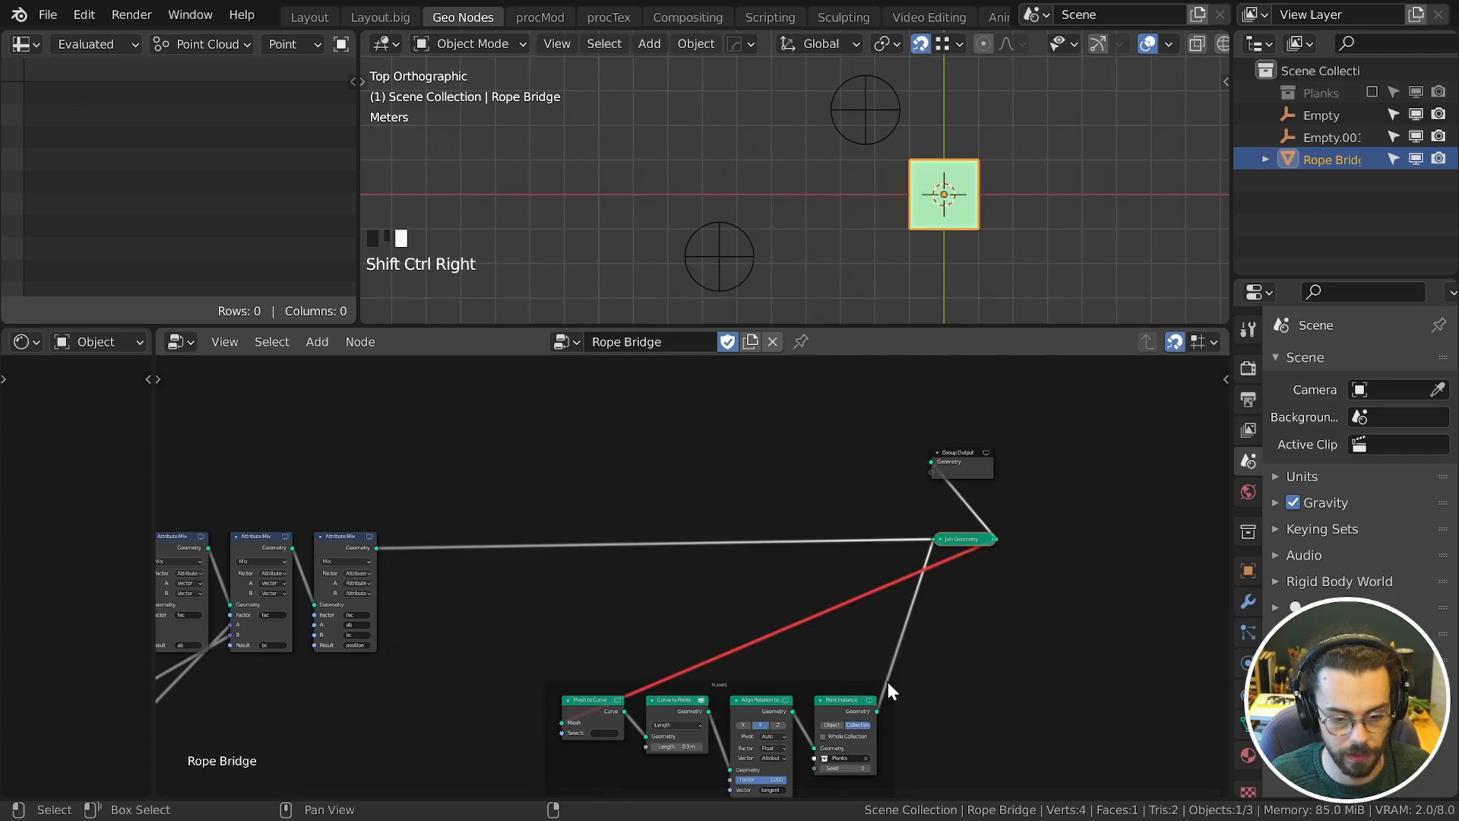
scroll(822, 157, "up", 5)
scroll(932, 120, "down", 3)
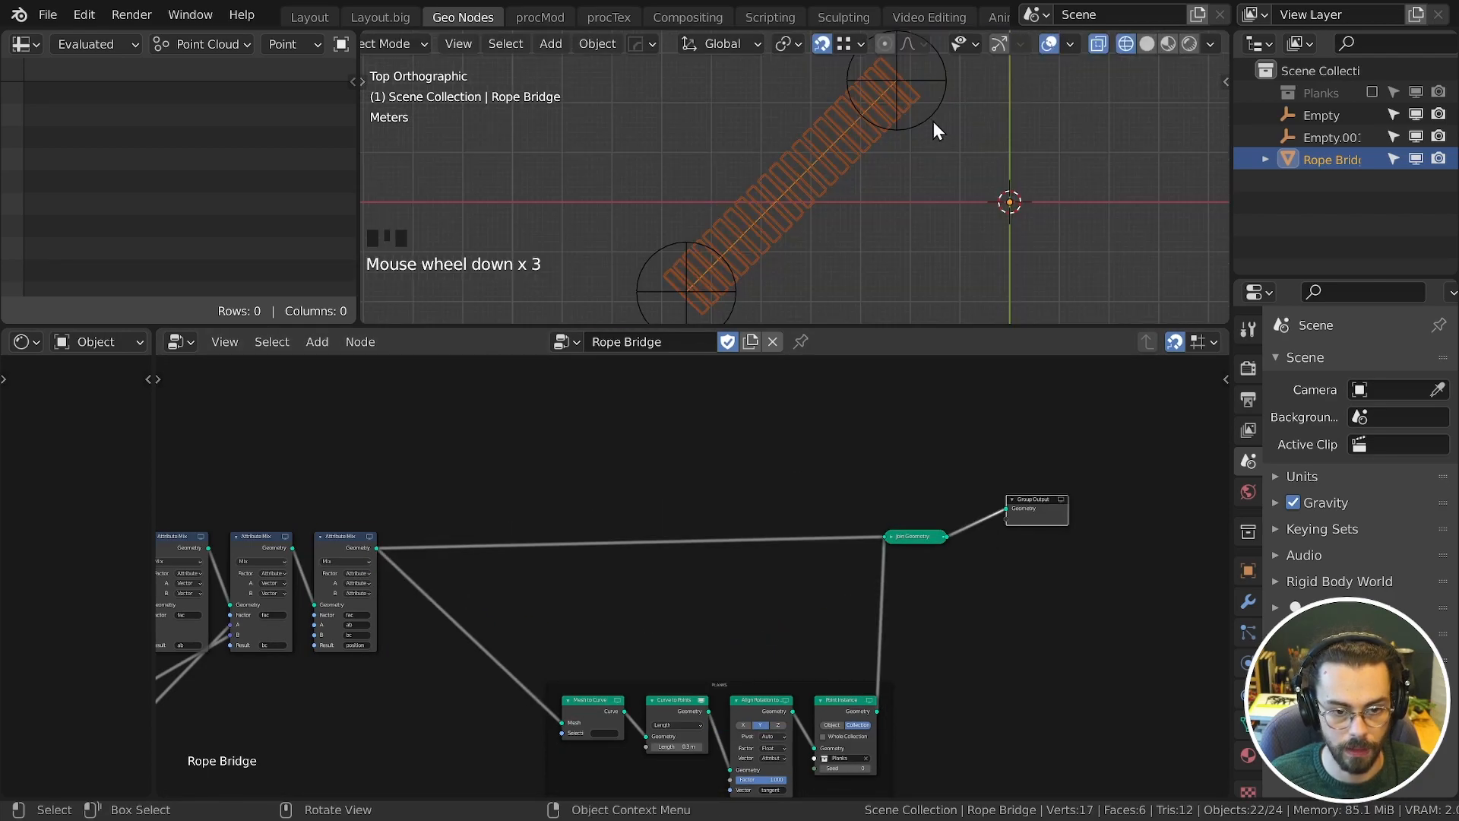
middle_click_drag(577, 629, 629, 606)
scroll(730, 570, "up", 3)
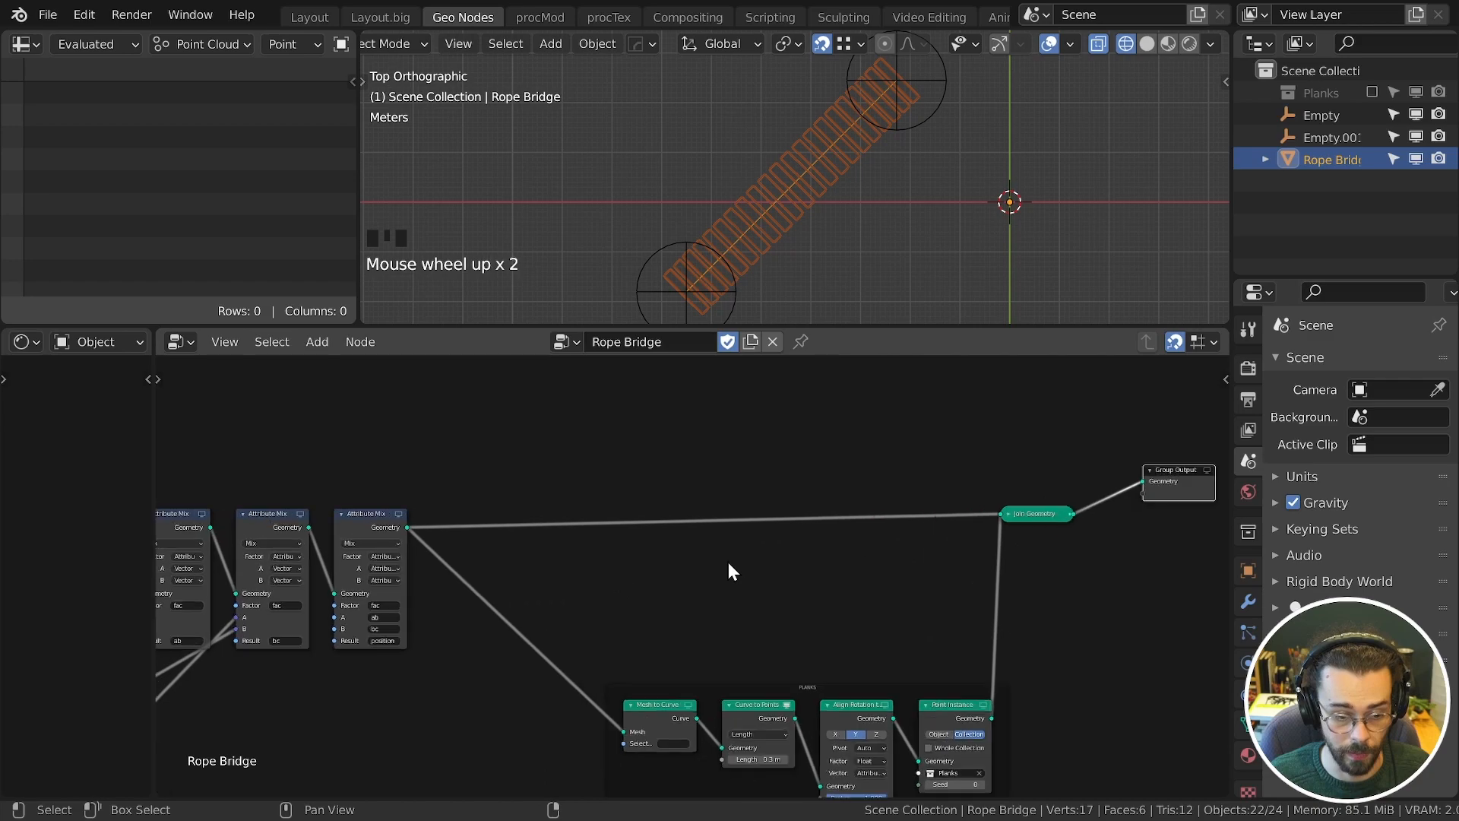
Step: Insert a Transform node between the last Attribute Mix and Join Geometry, and set its X translation to 0.8 m
key("shift+a")
mouse_move(771, 404)
left_click(882, 547)
left_click(815, 510)
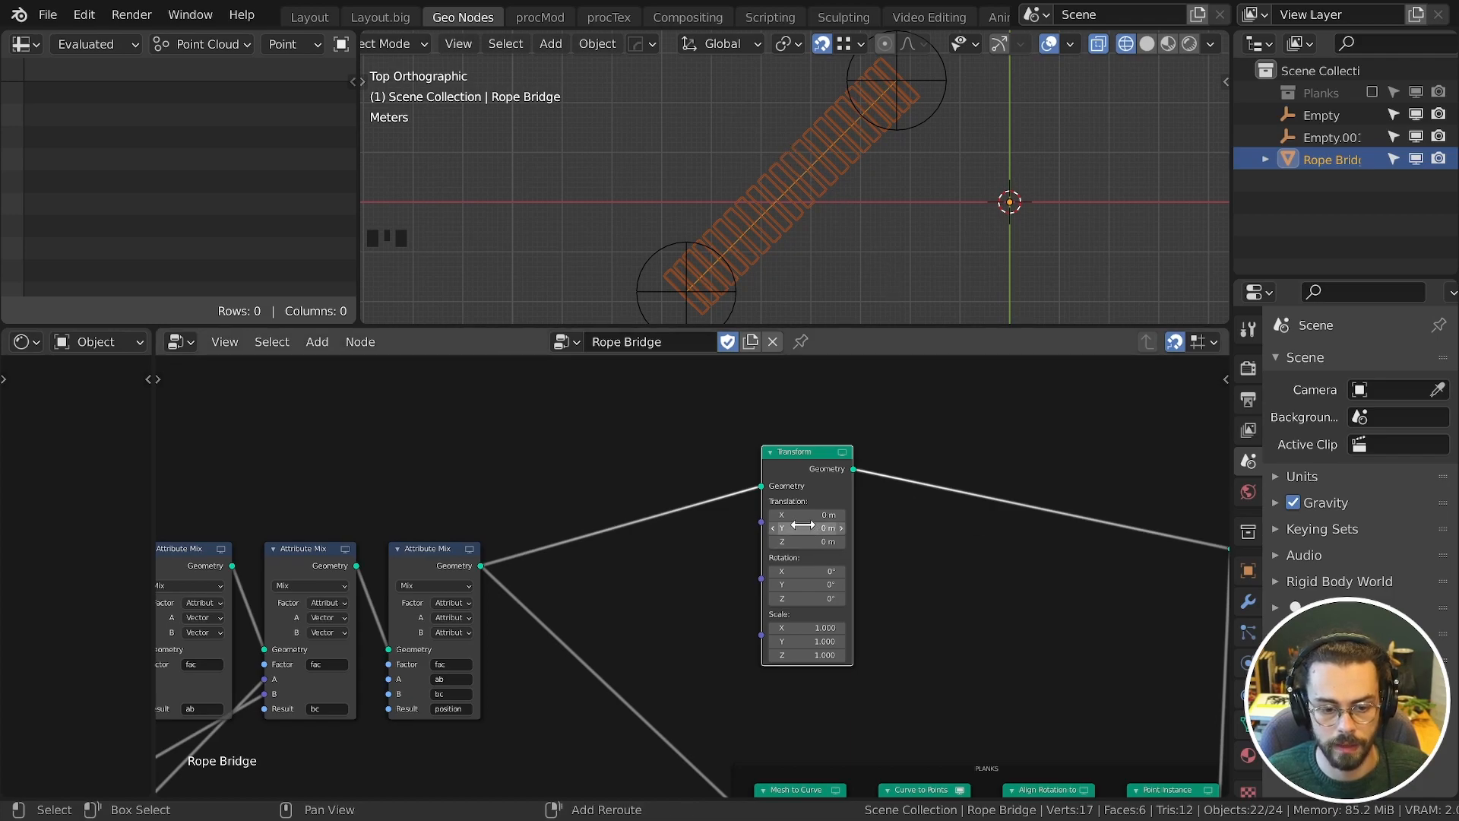
mouse_move(806, 514)
left_mouse_down("shift")
mouse_move(874, 514)
mouse_move(752, 514)
mouse_move(827, 515)
left_mouse_up("shift")
Step: Move Empty.001 around in top view to test the rope offset, bring it back diagonally above the other empty, and reselect the Rope Bridge
scroll(831, 184, "down", 2)
left_click(859, 102)
key("g")
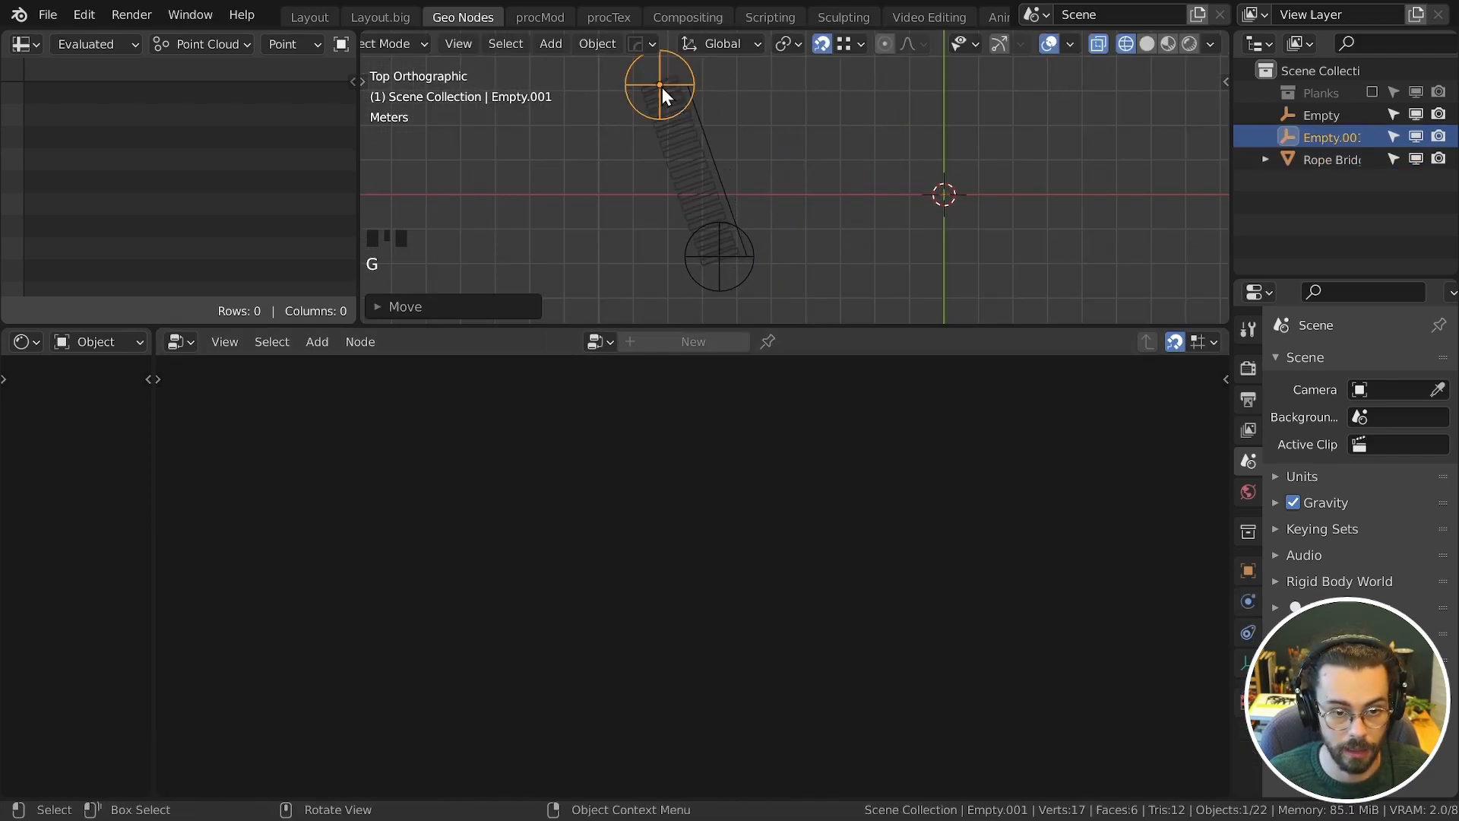
left_click(660, 84)
key("g")
left_click(886, 139)
scroll(795, 178, "up", 3)
left_click(840, 221)
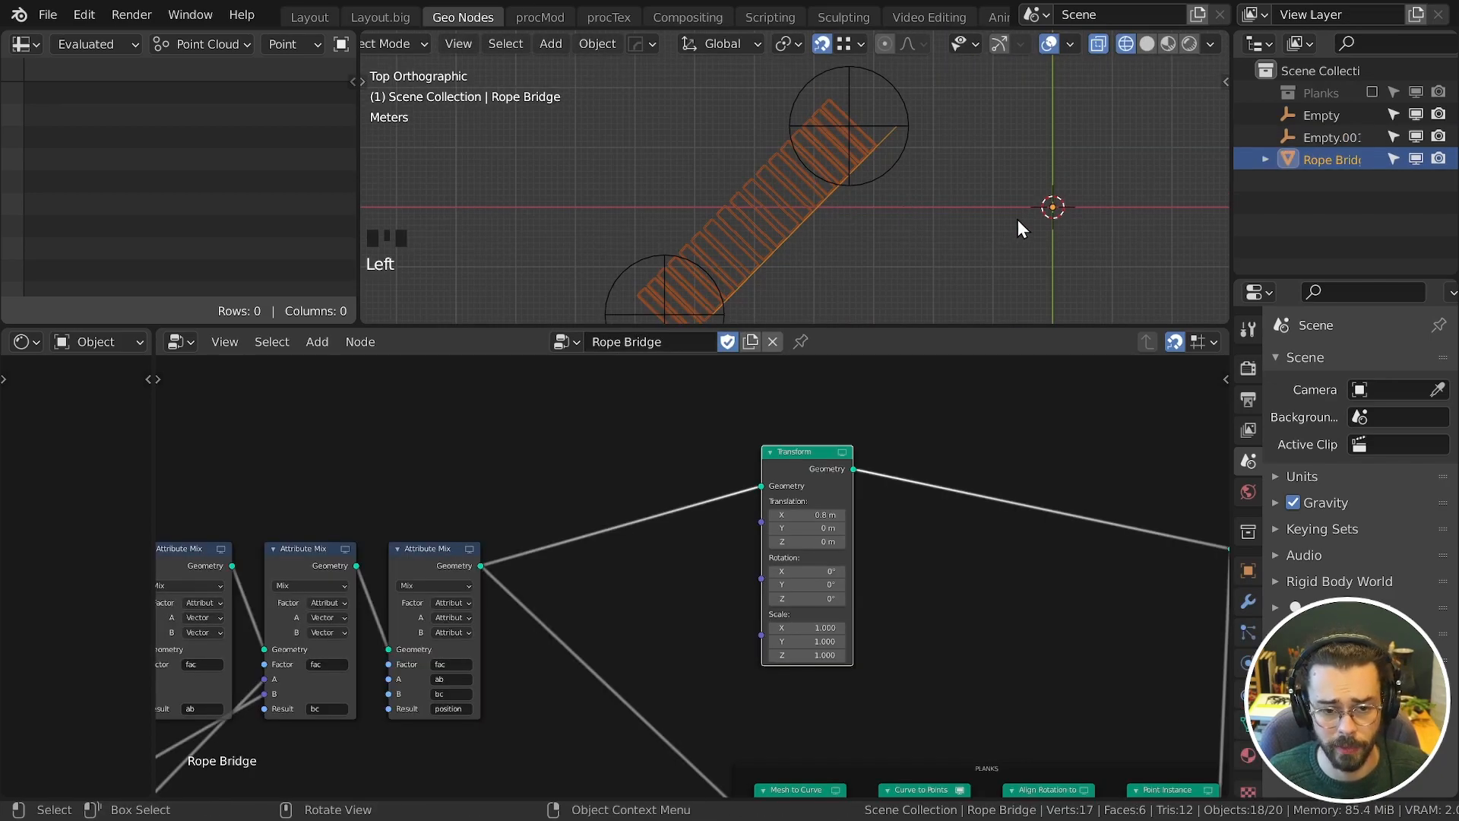
Step: Duplicate the Add vector node with its links to both empties' locations and place the copy above the Attribute Mix nodes
middle_click_drag(827, 209, 859, 205, "shift")
scroll(667, 498, "down", 2)
middle_click_drag(667, 498, 915, 466)
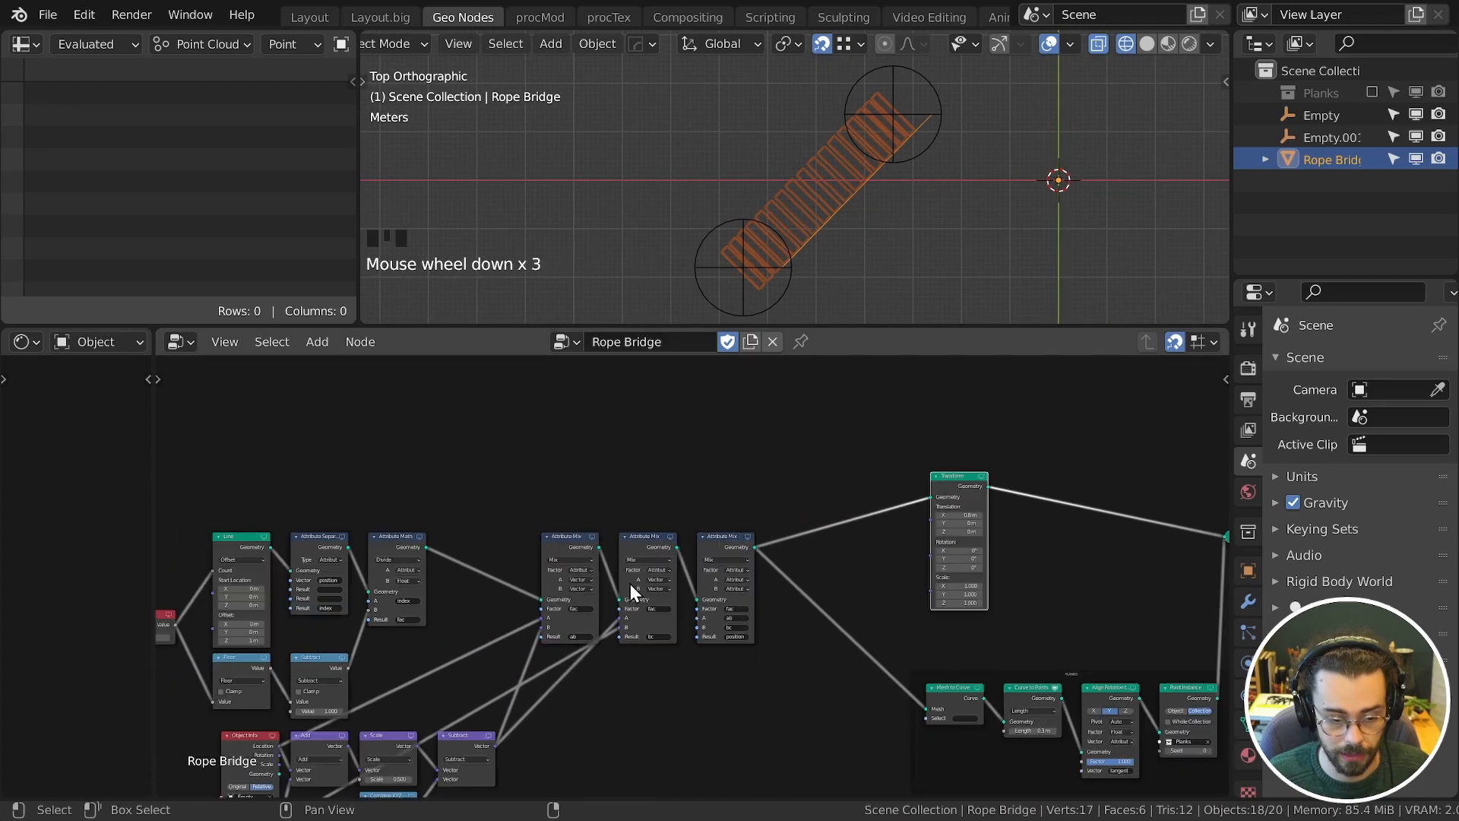
scroll(820, 503, "down", 2)
middle_click_drag(821, 503, 769, 560)
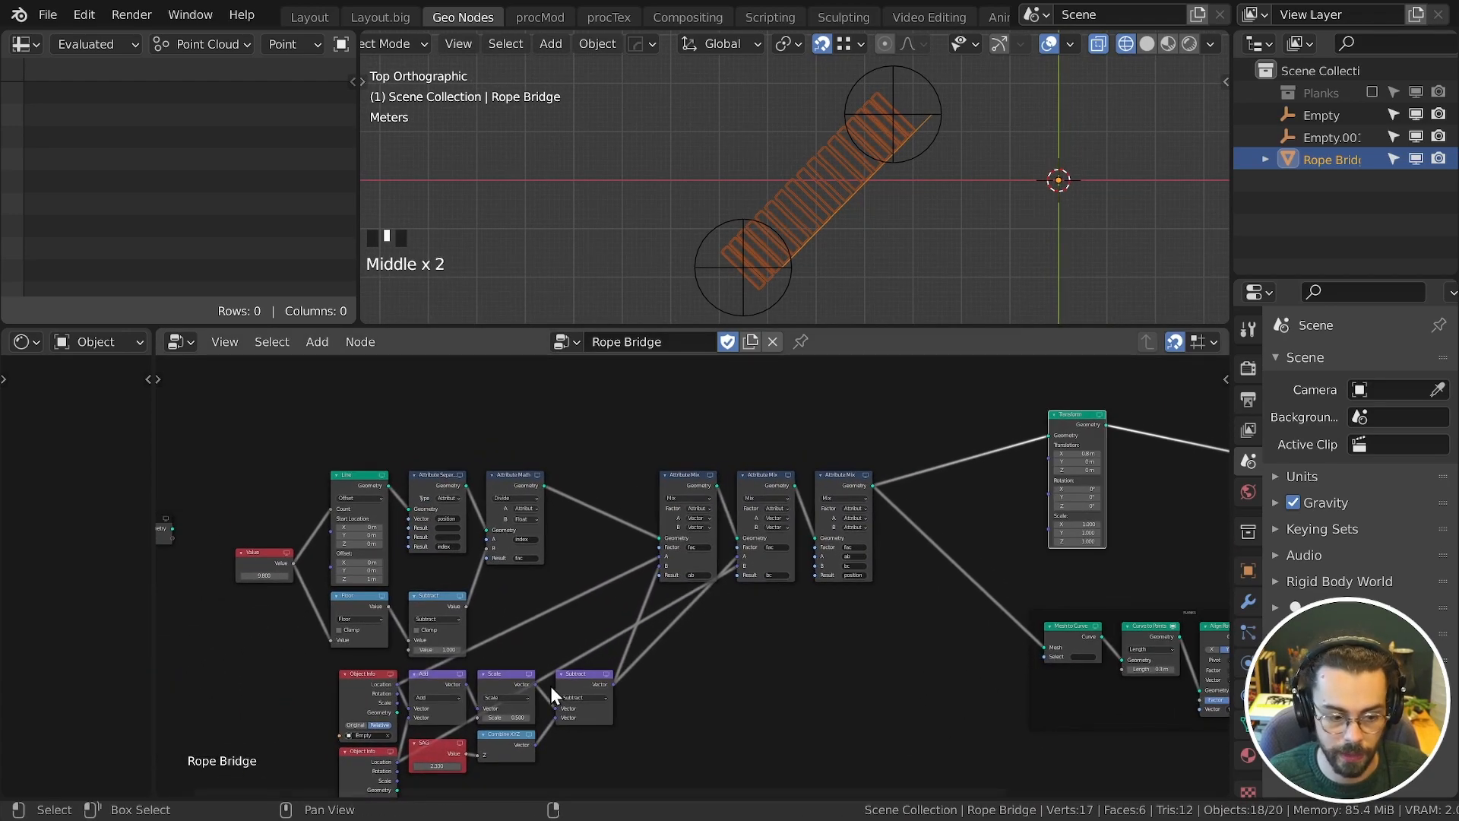
left_click(431, 686)
middle_click_drag(458, 684, 798, 494)
scroll(760, 503, "up", 5)
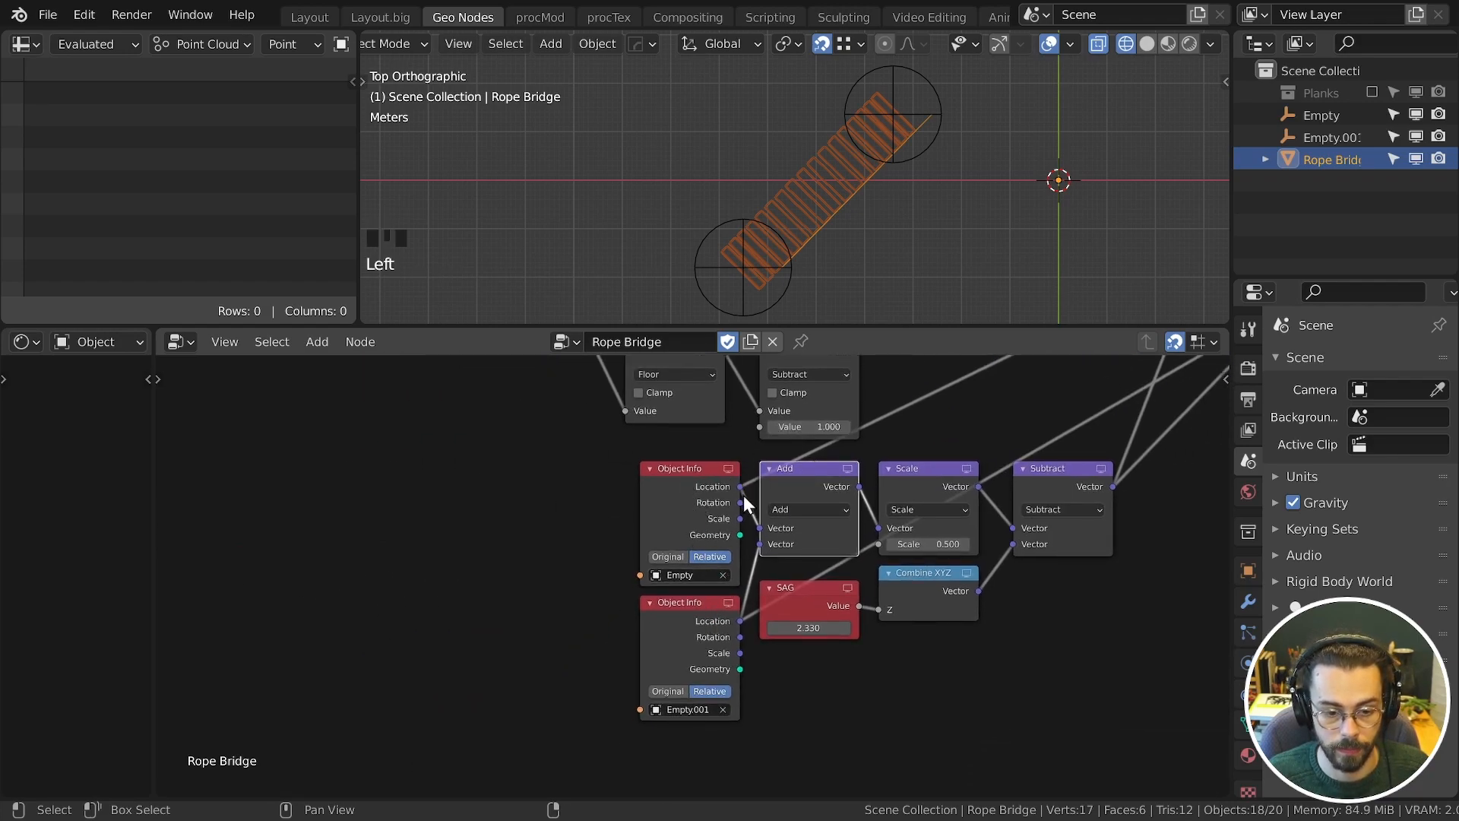
middle_click_drag(830, 459, 928, 466)
scroll(774, 577, "down", 3)
key("shift+ctrl+d")
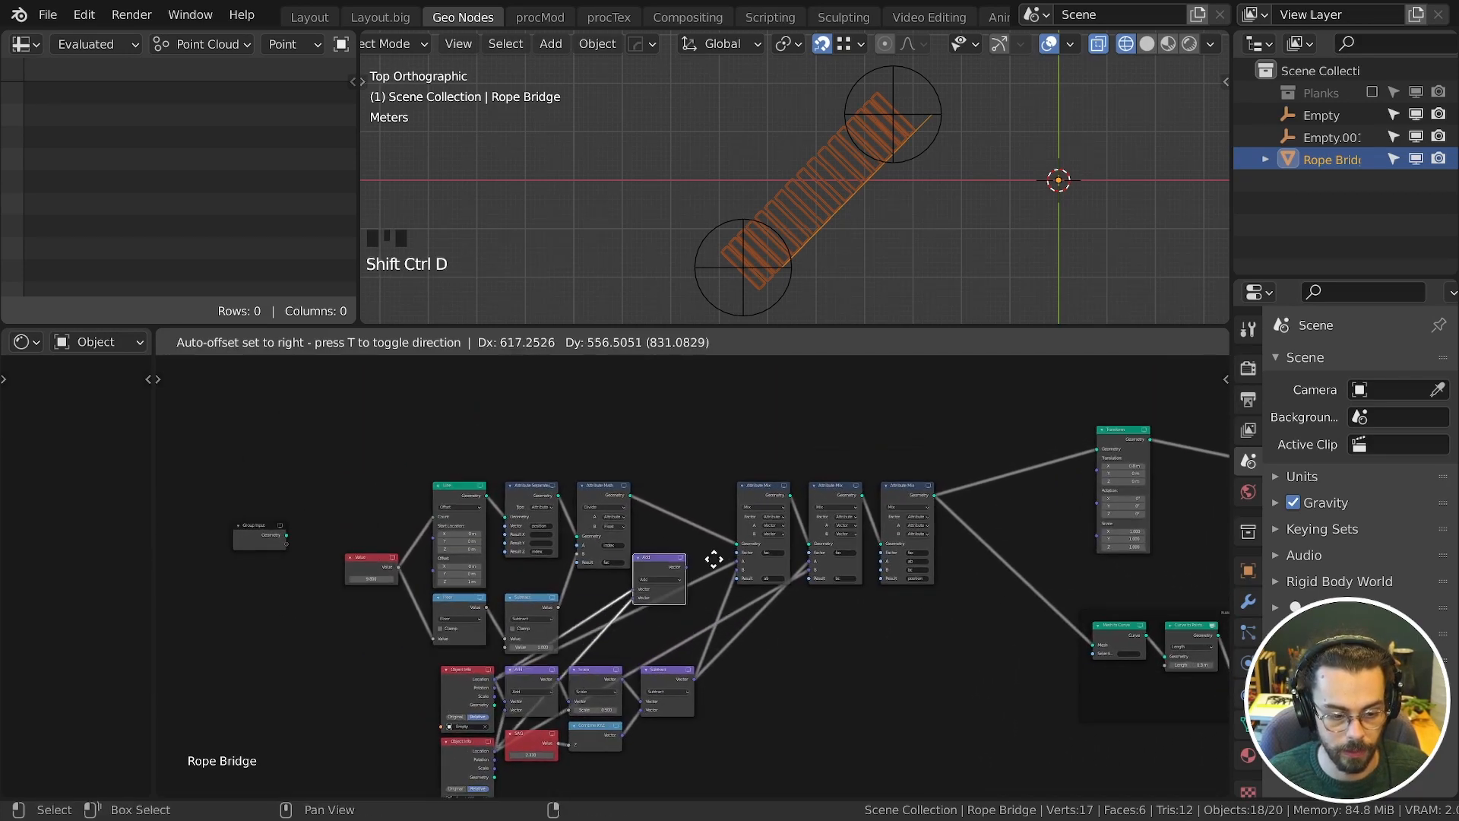
left_click(905, 408)
middle_click_drag(905, 409, 973, 504)
scroll(877, 526, "up", 8)
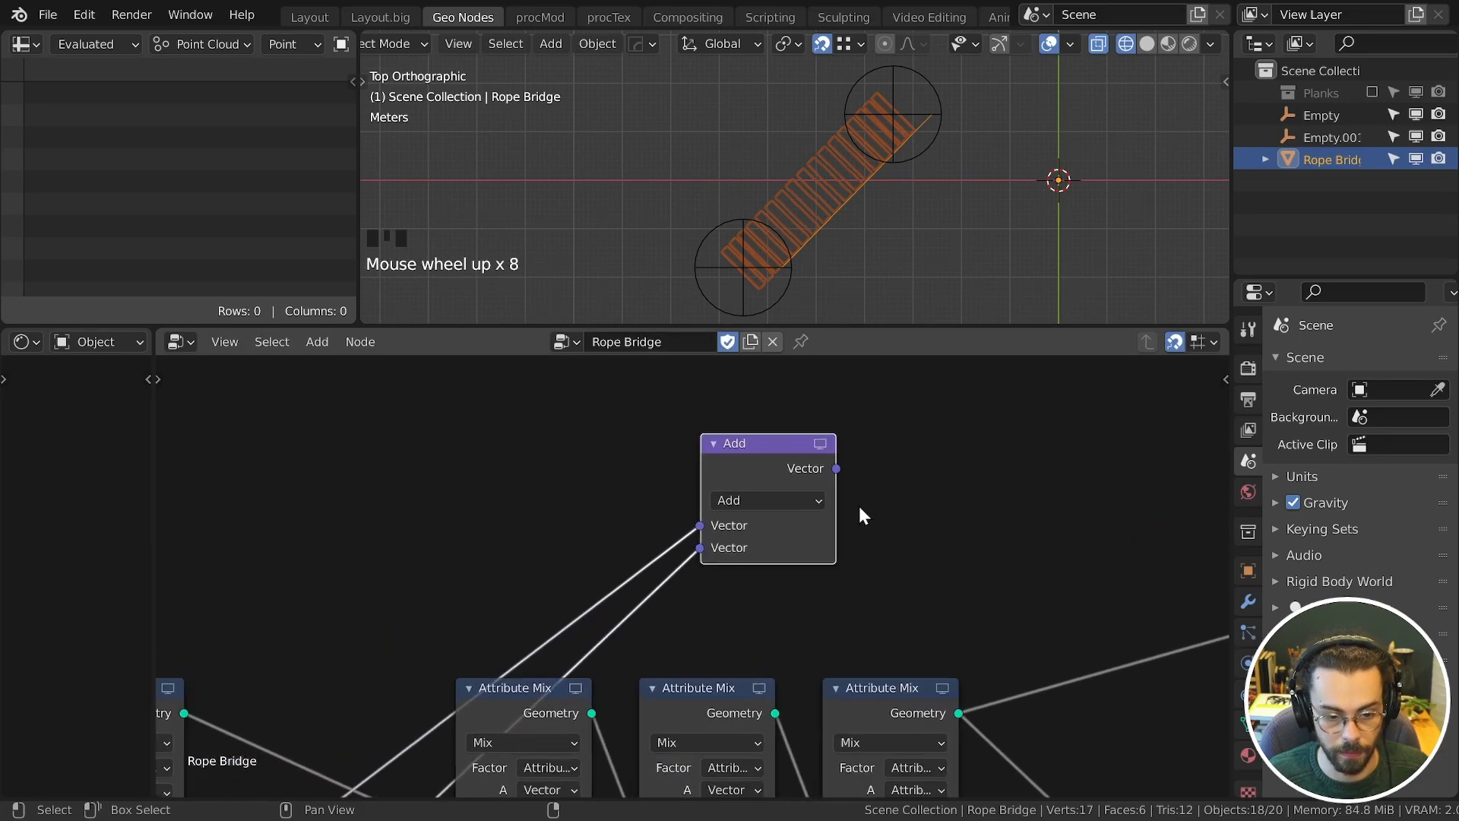
Step: Change the duplicated vector node's operation to Subtract and place it above the first Attribute Mix
left_click(806, 499)
left_click(806, 446)
left_click_drag(808, 468, 899, 508)
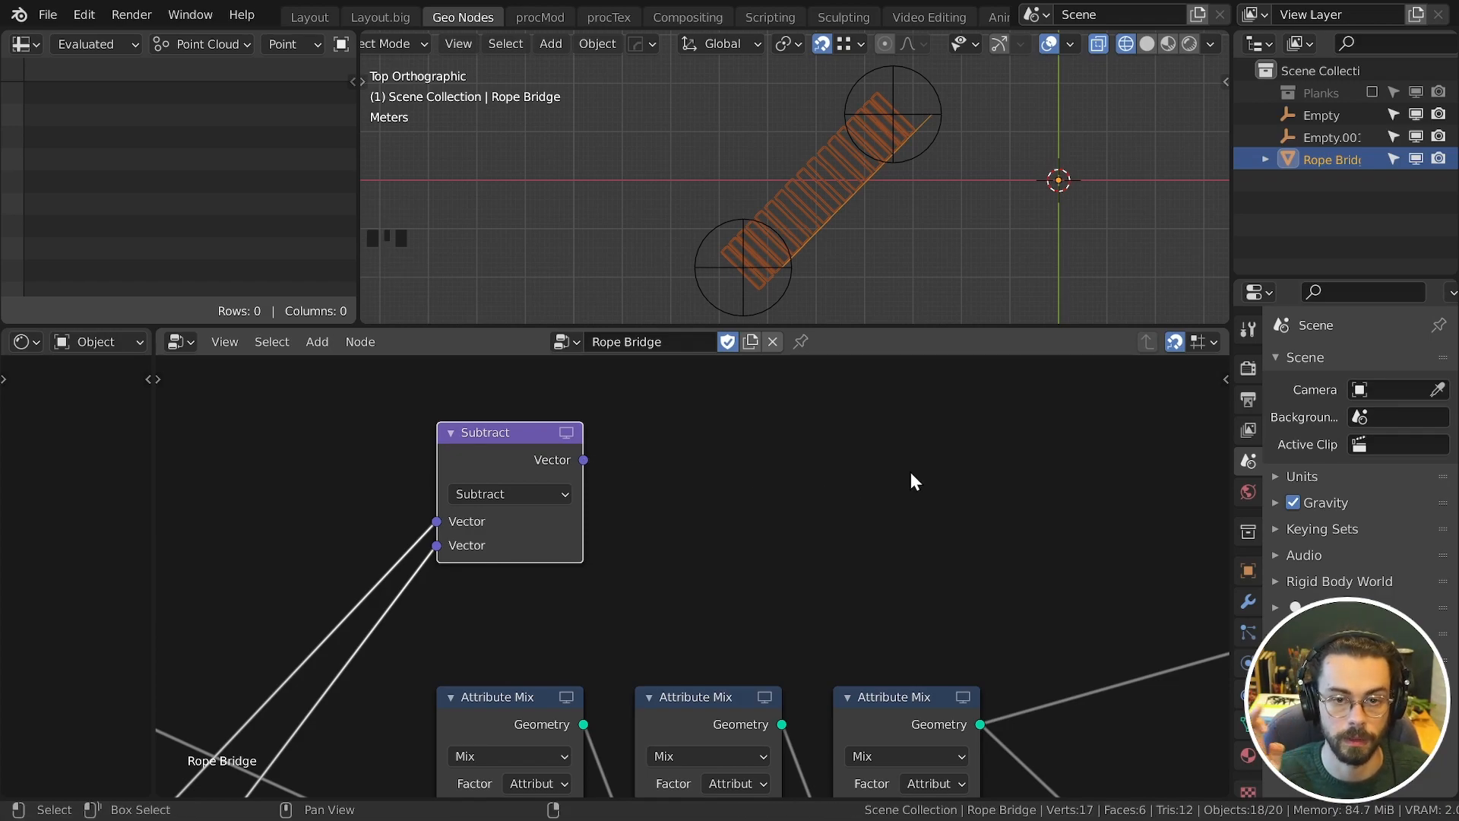
Step: Add a Separate XYZ node after the Subtract node and feed it the subtracted vector
left_click(741, 434)
key("shift+a")
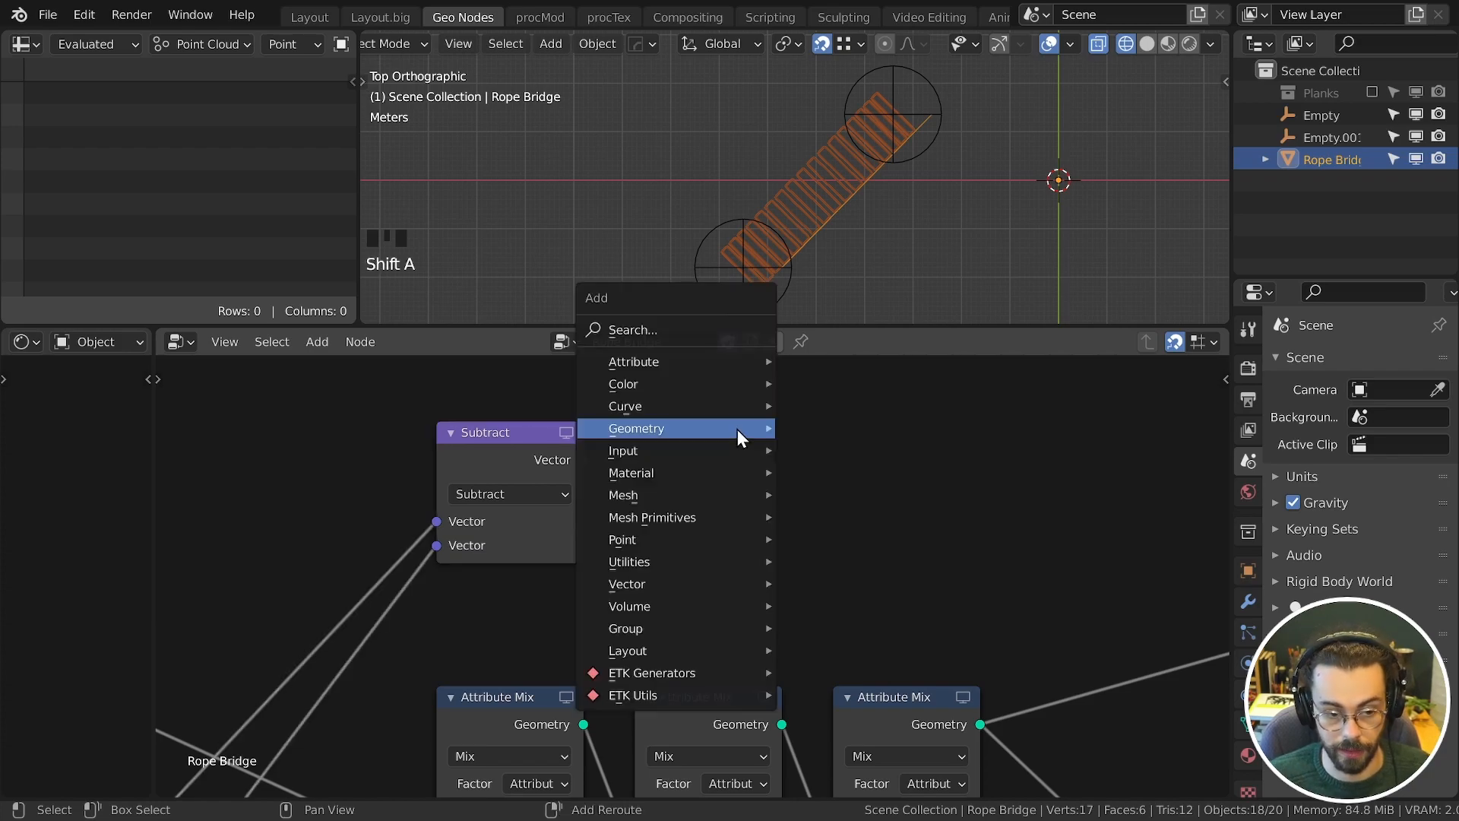
mouse_move(737, 430)
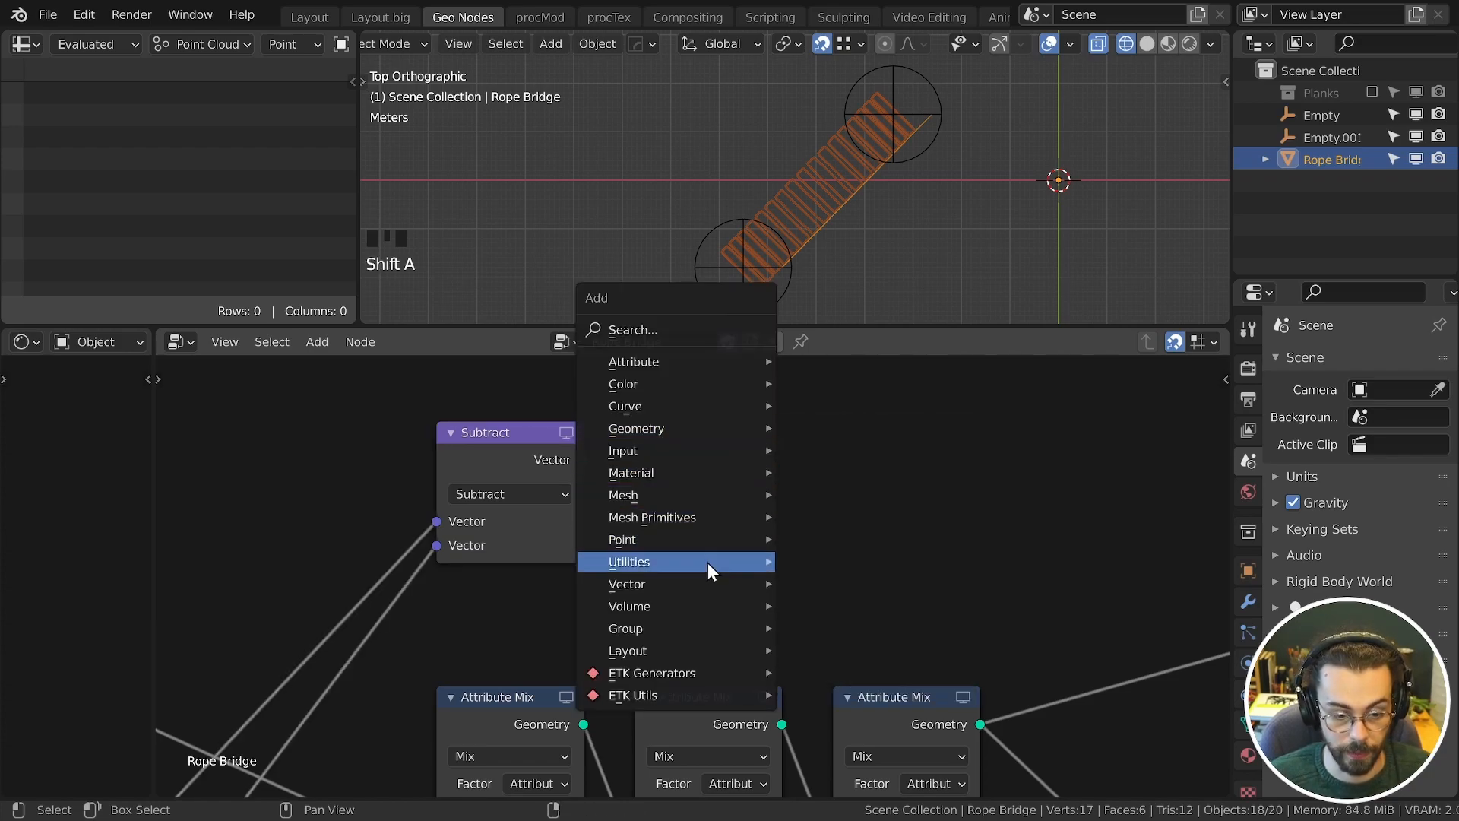
mouse_move(756, 583)
left_click(863, 608)
left_click(642, 392)
middle_click_drag(582, 458, 406, 506)
Step: Add a Combine XYZ node and cross-link it with Separate XYZ, connecting X to Y and Y to X
key("shift+a")
mouse_move(755, 503)
left_click(888, 499)
left_click(888, 501)
left_click_drag(605, 508, 798, 561)
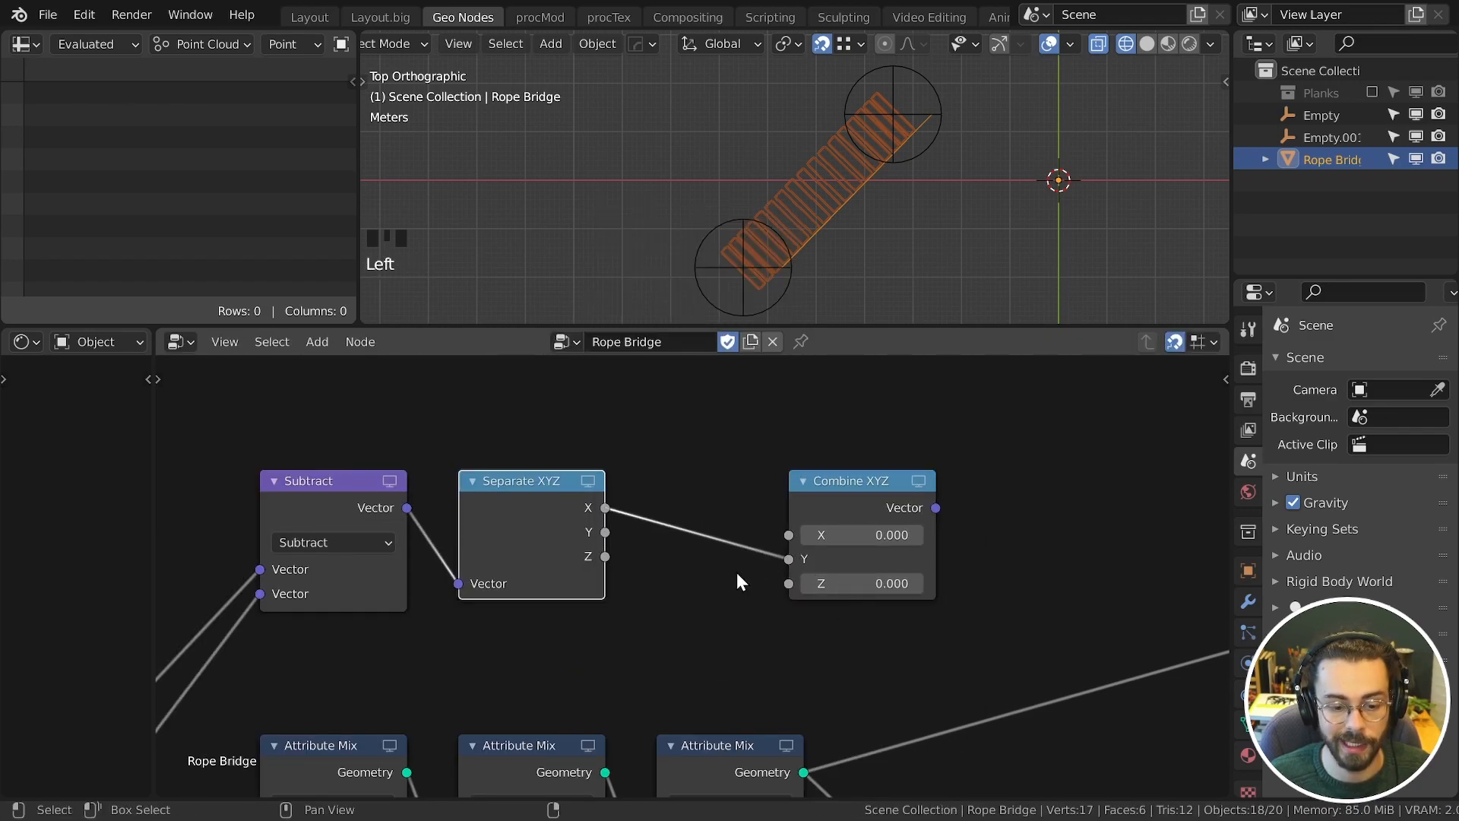
left_click_drag(605, 532, 975, 511)
Step: Insert a Math node set to Multiply by -1 between the separated X and Combine XYZ's Y, and place Combine XYZ beside it
key("shift+a")
mouse_move(748, 449)
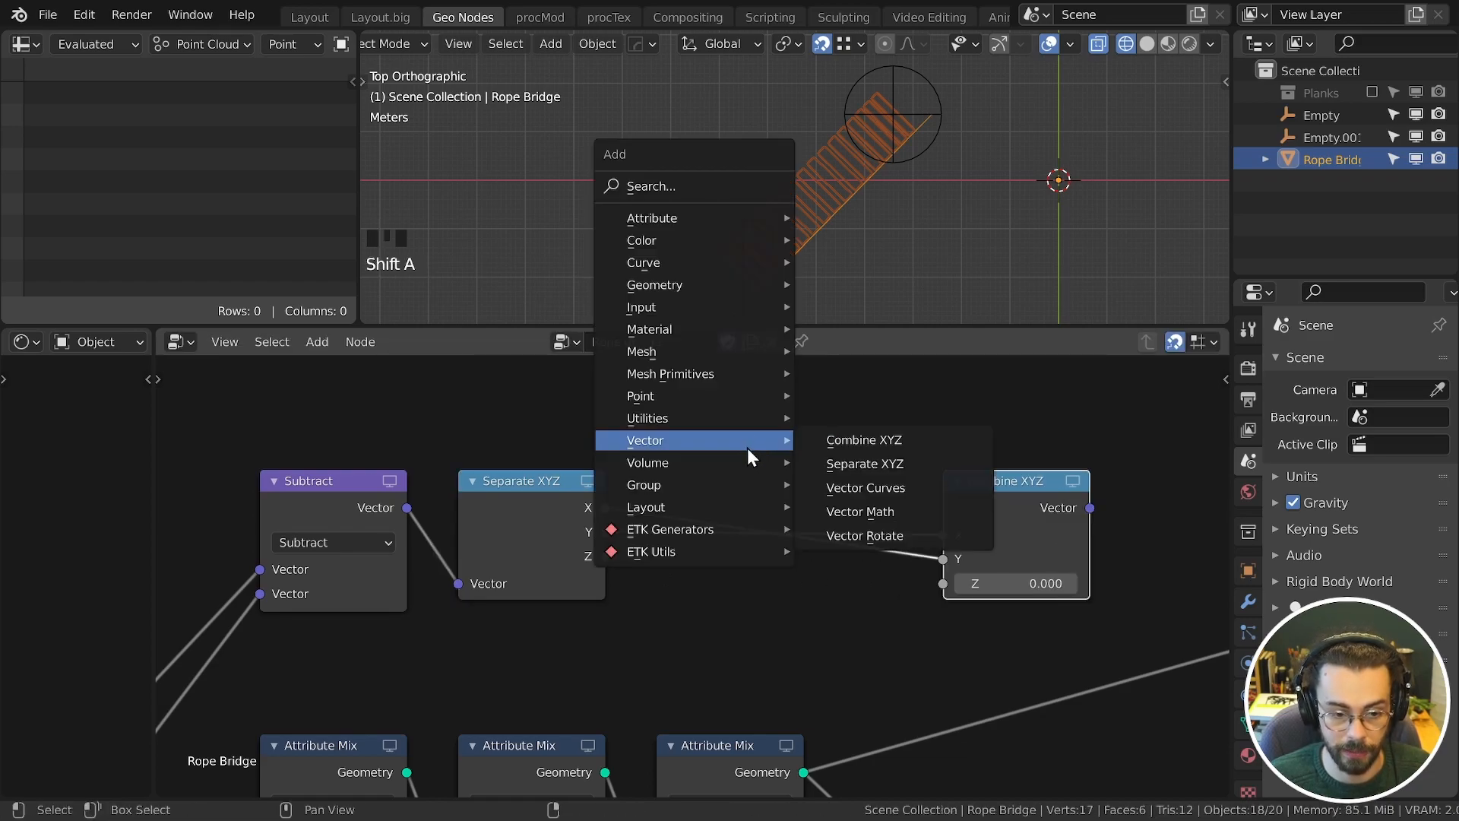
mouse_move(729, 418)
left_click(836, 508)
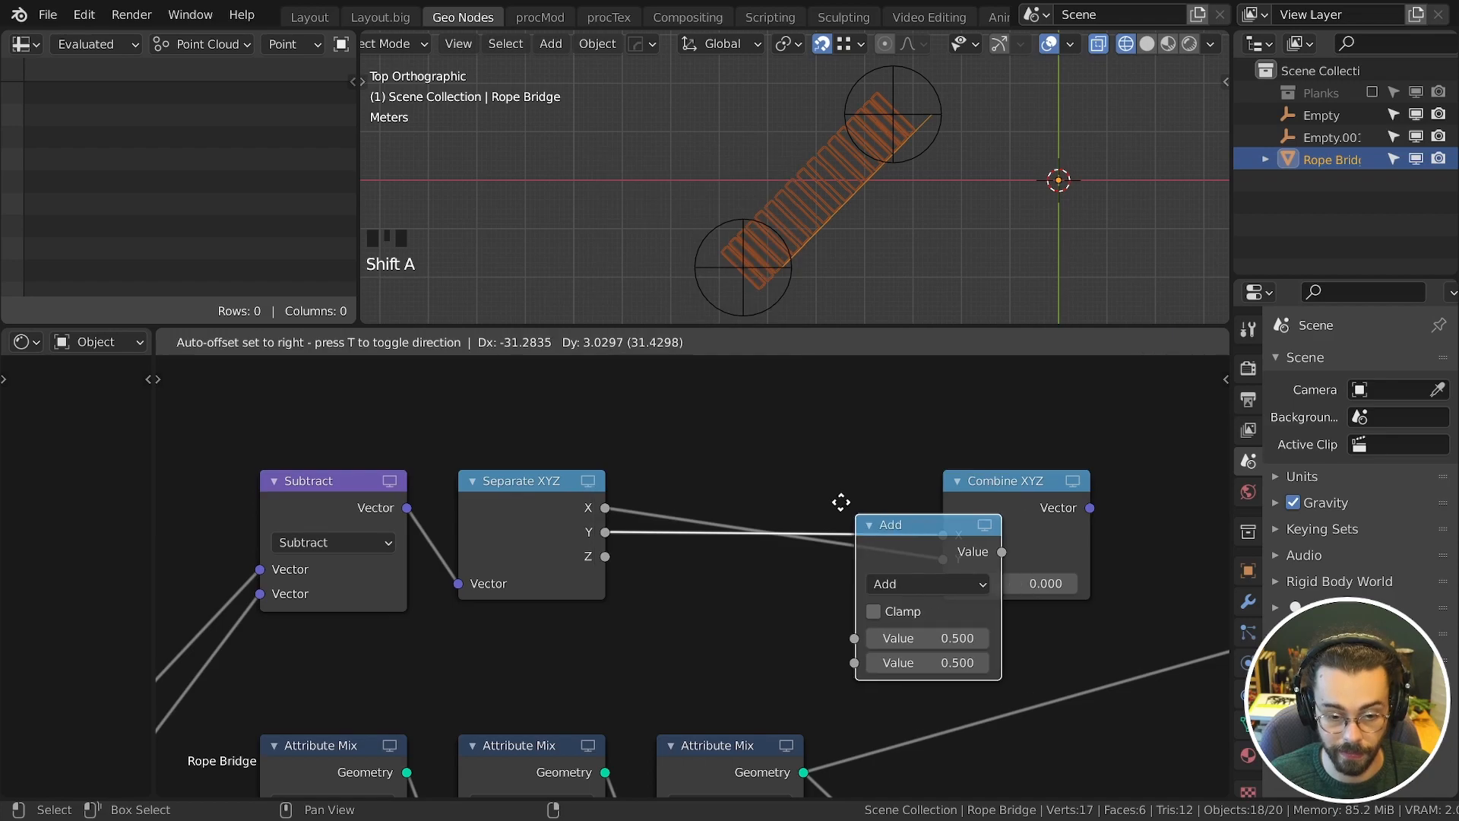
left_click(658, 458)
left_click(742, 545)
left_click(717, 317)
left_click(759, 614)
left_click_drag(734, 451, 926, 571)
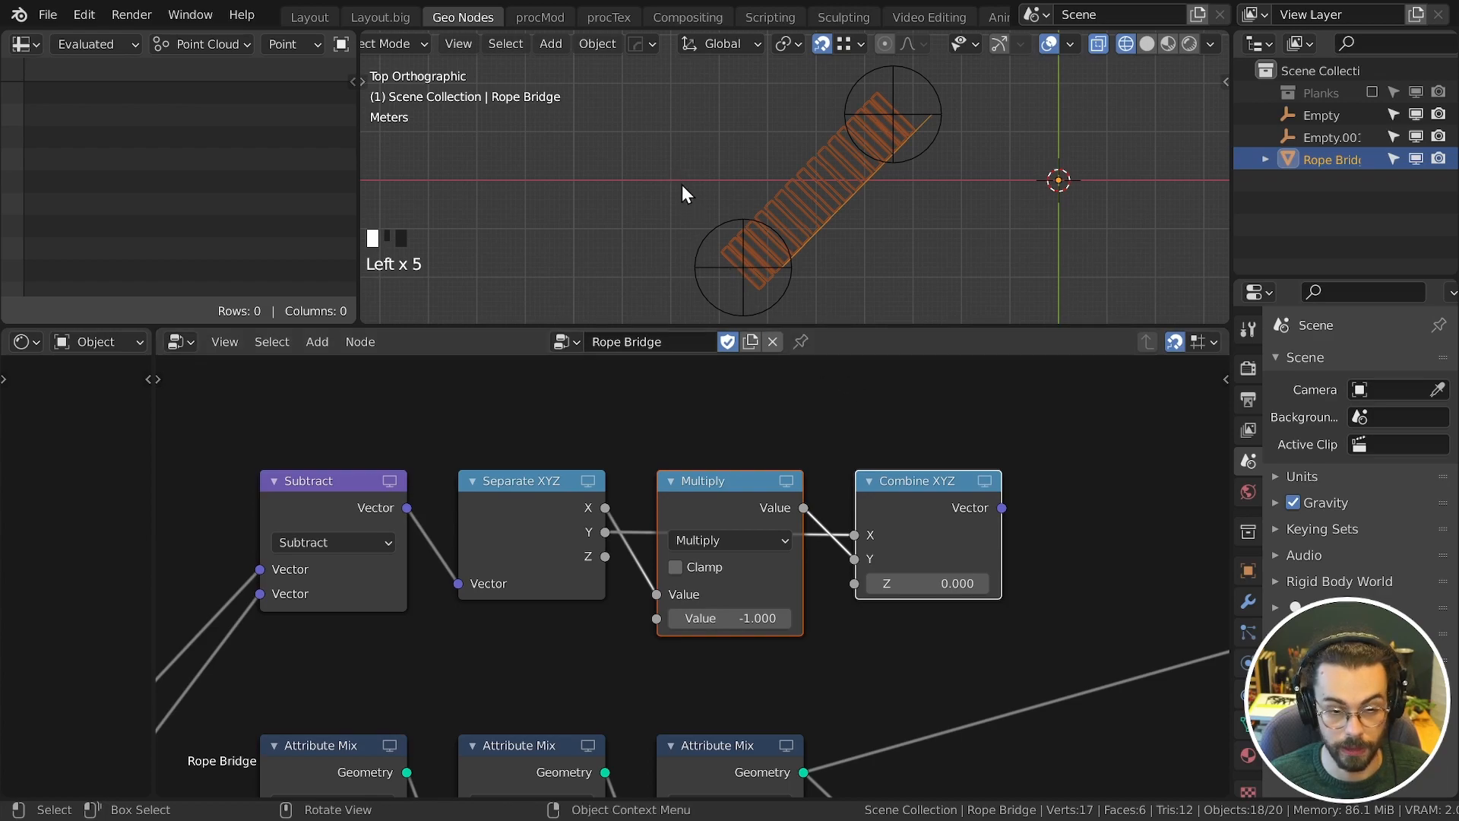
Step: Maximize the top viewport, make empty space beside the bridge, and add a plane
key("ctrl+space")
middle_click_drag(334, 356, 687, 262, "shift")
key("shift+a")
mouse_move(687, 260)
left_click(772, 259)
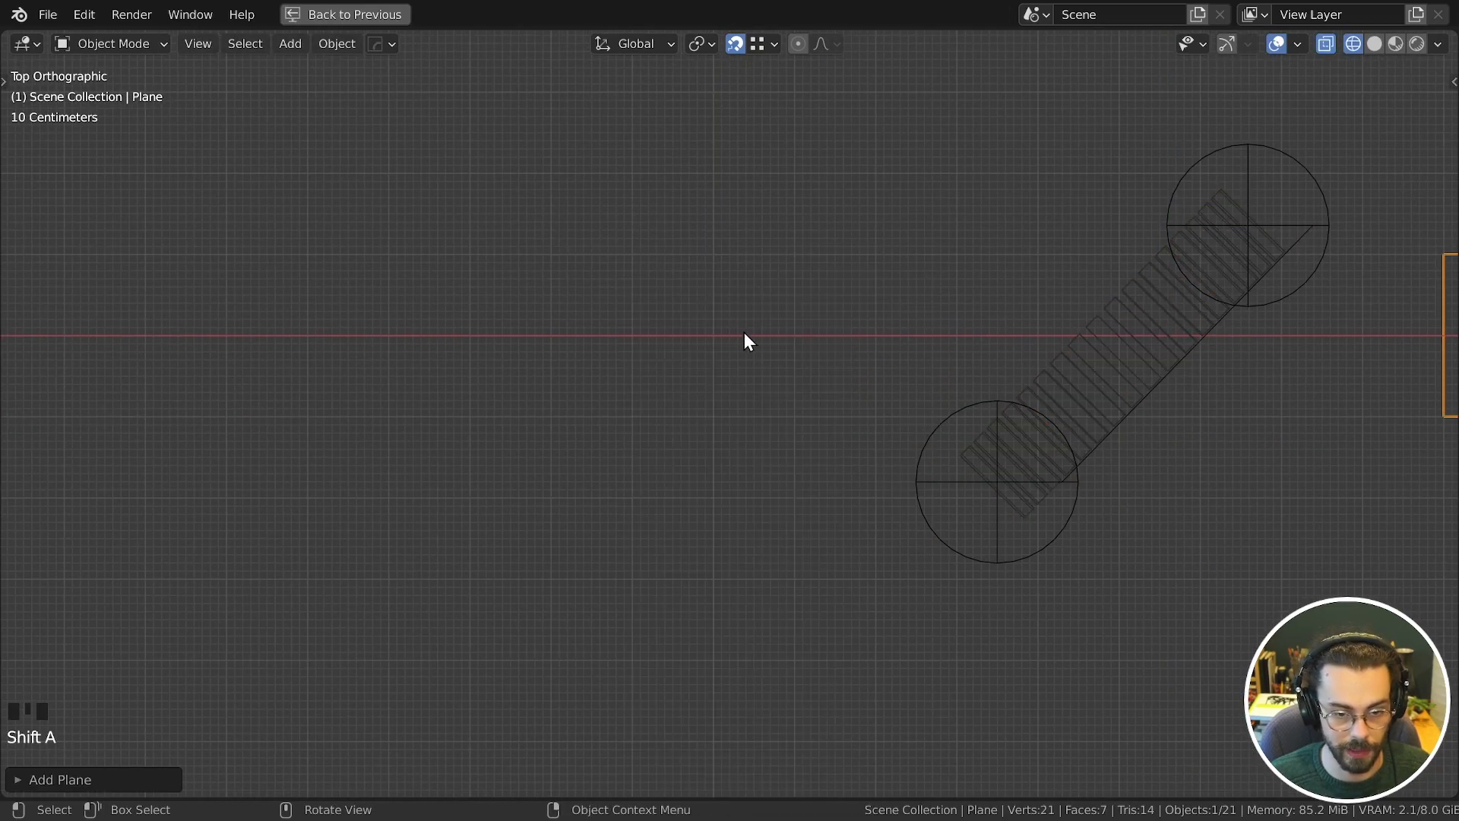
Step: Frame the new plane in the top view and rotate it slightly clockwise so its edges are no longer axis-aligned
key("KP_Decimal")
key("r")
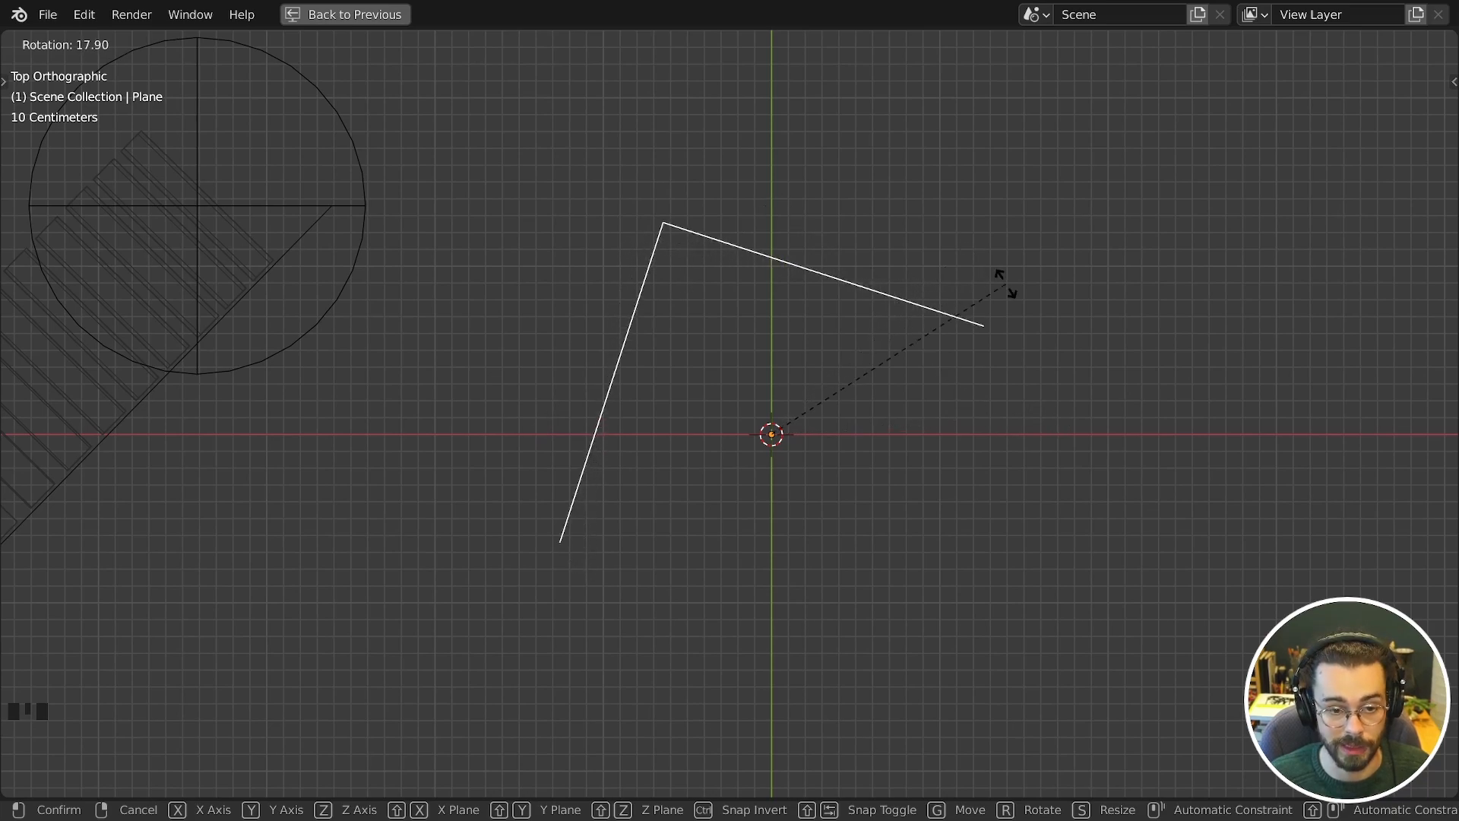
left_click(979, 280)
scroll(852, 307, "up", 3)
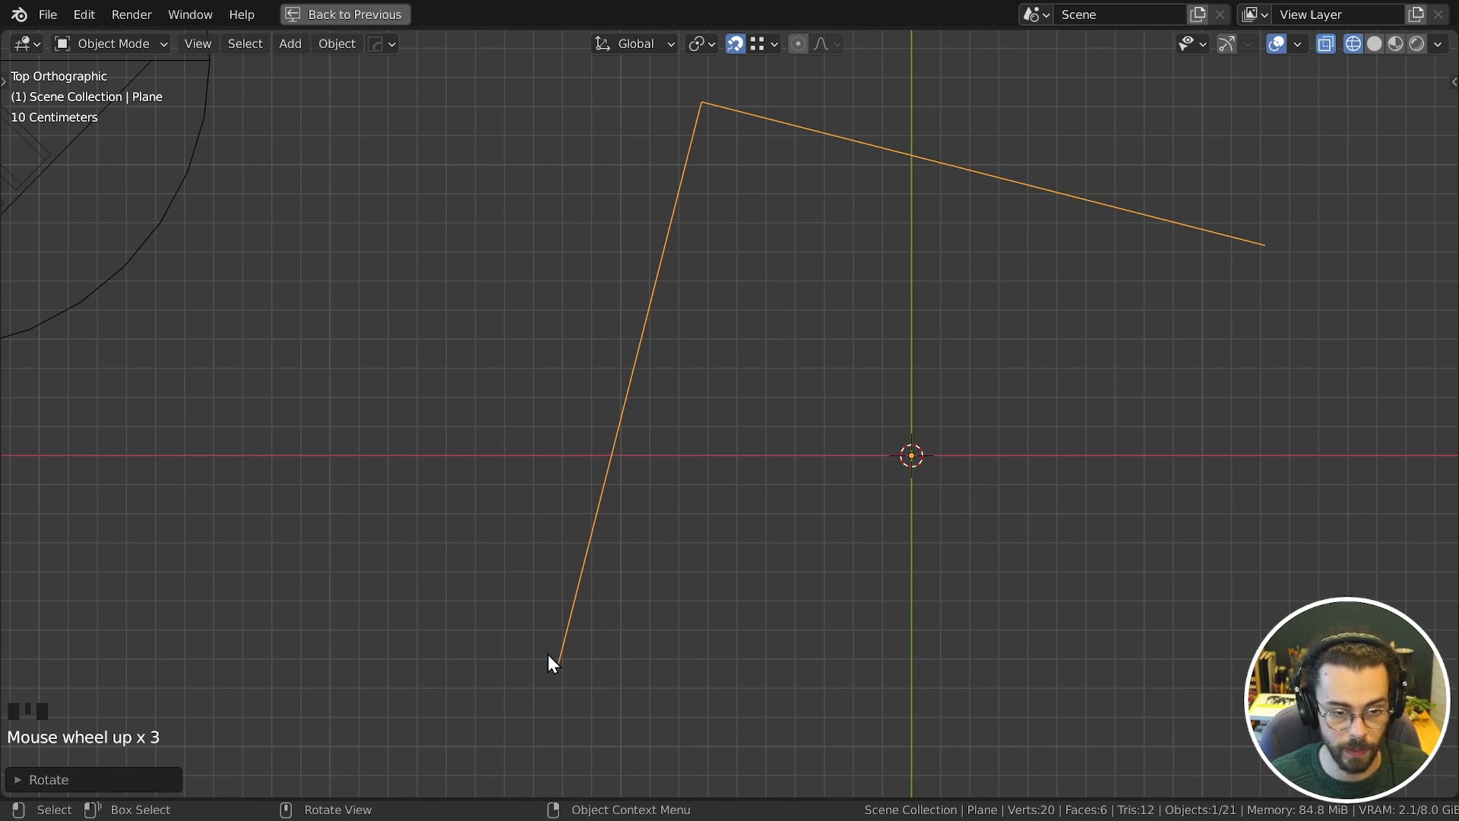
Step: Annotate the plane's left edge with a horizontal leg labelled x and a vertical leg, erasing the stray stroke above the corner
left_click_drag(542, 668, 678, 664)
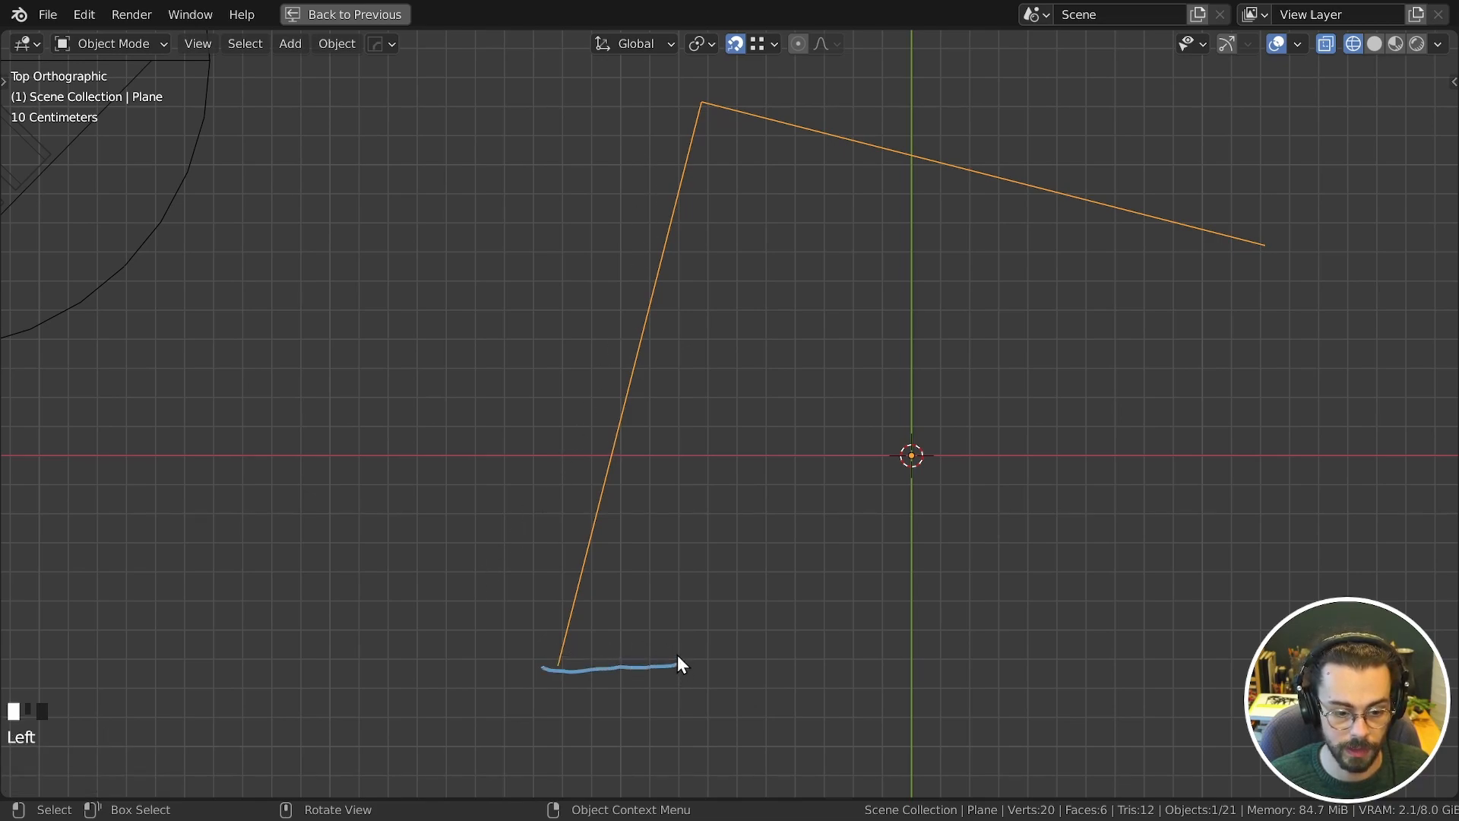
left_click_drag(679, 585, 681, 362)
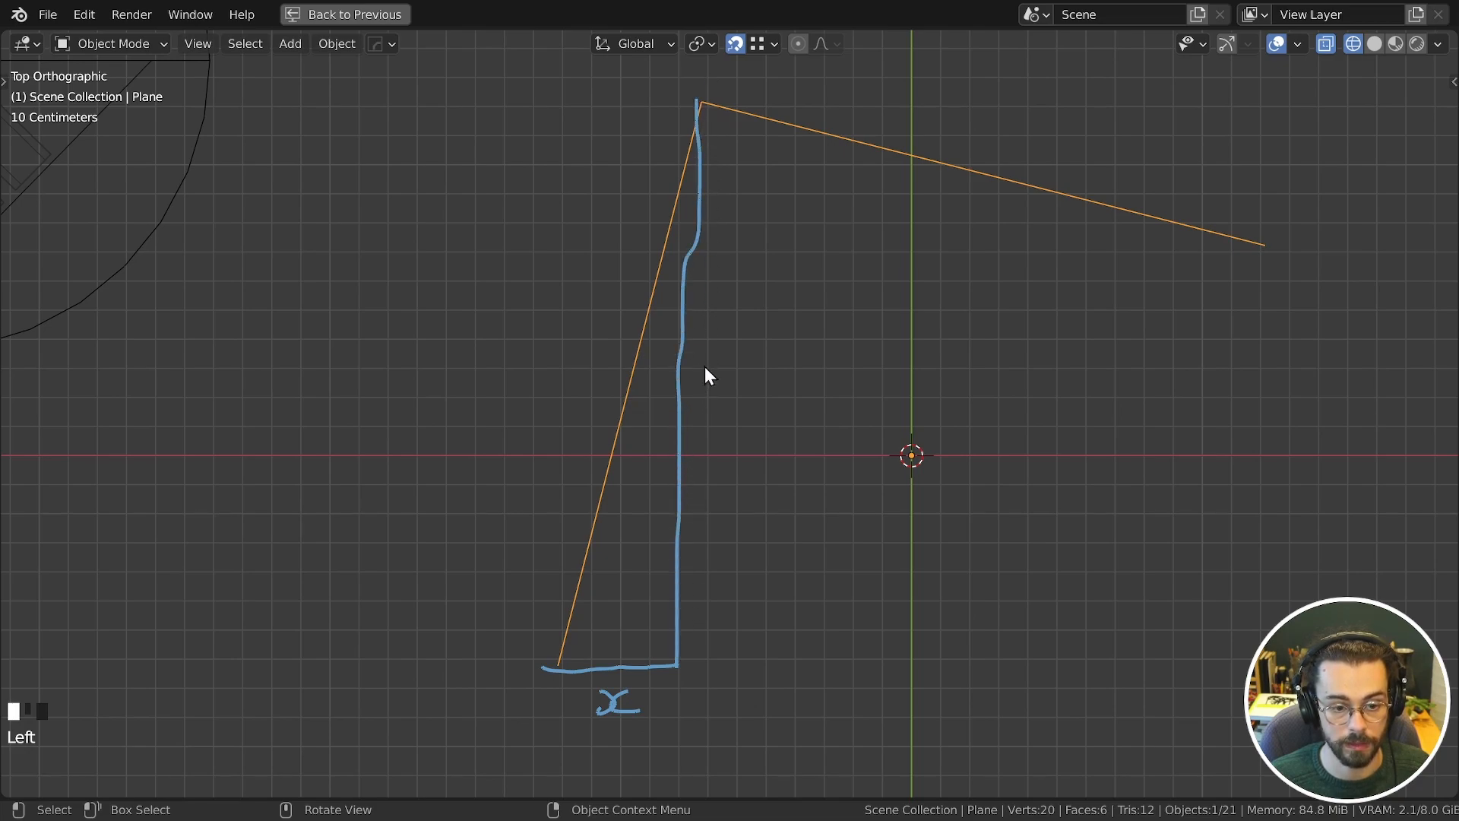
scroll(704, 383, "down", 1)
middle_click_drag(704, 382, 634, 375, "shift")
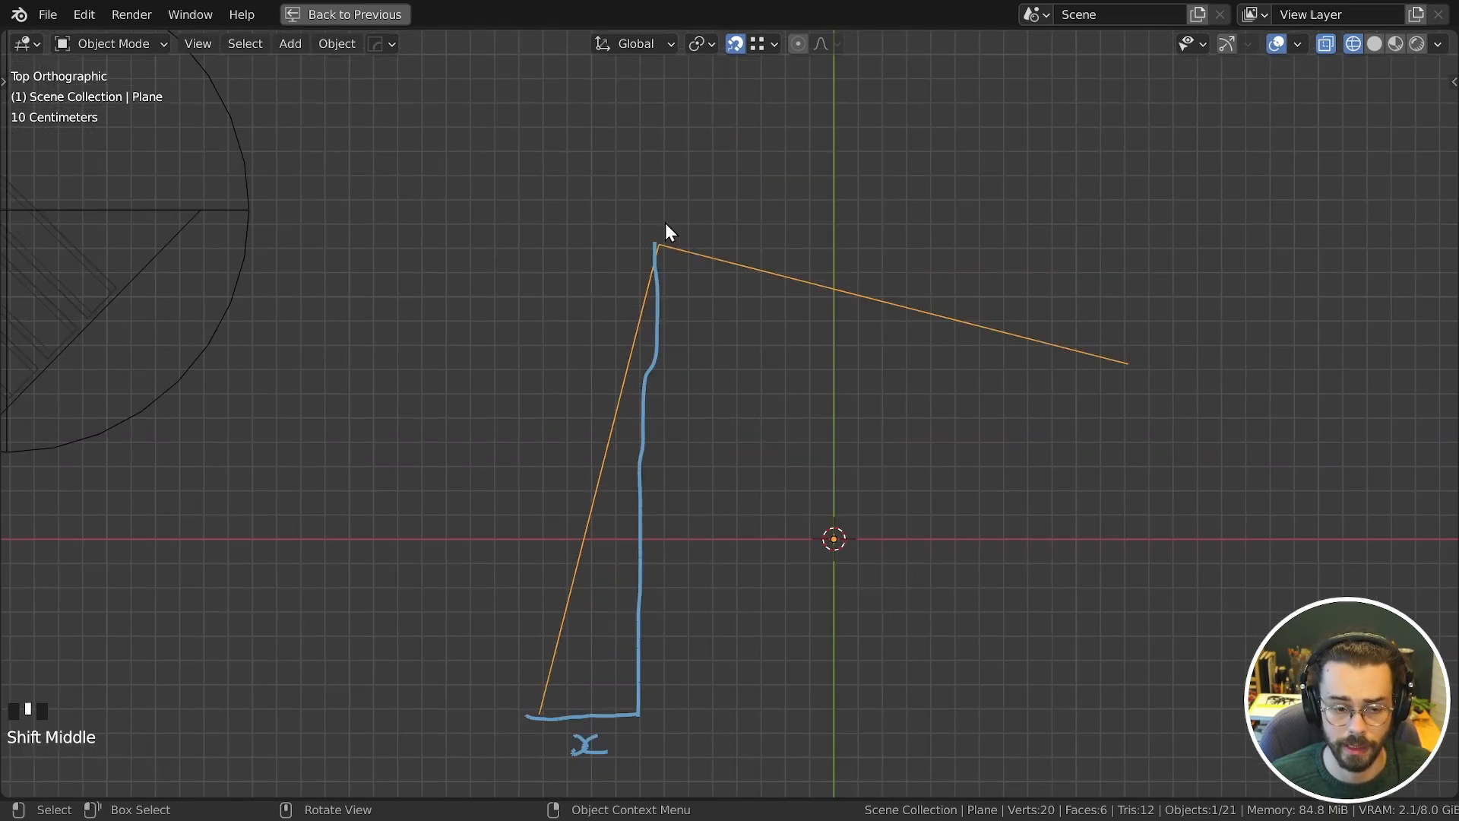
left_click_drag(658, 241, 658, 190)
key("grave")
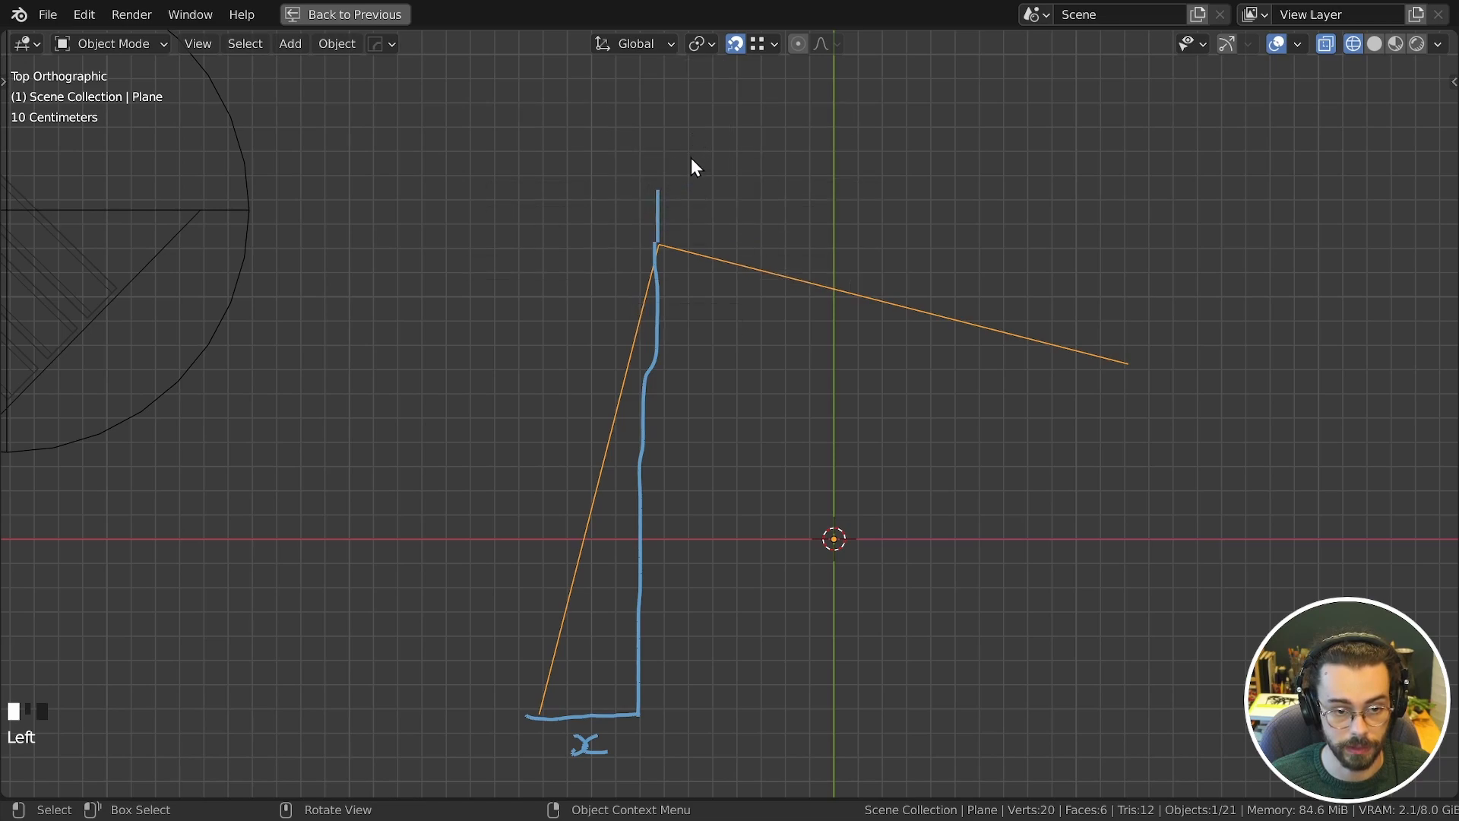
right_click_drag(709, 179, 681, 189)
Step: Annotate the plane's upper edge with horizontal and vertical legs, label the swapped x and y components, and add direction arrowheads
left_click_drag(655, 245, 879, 223)
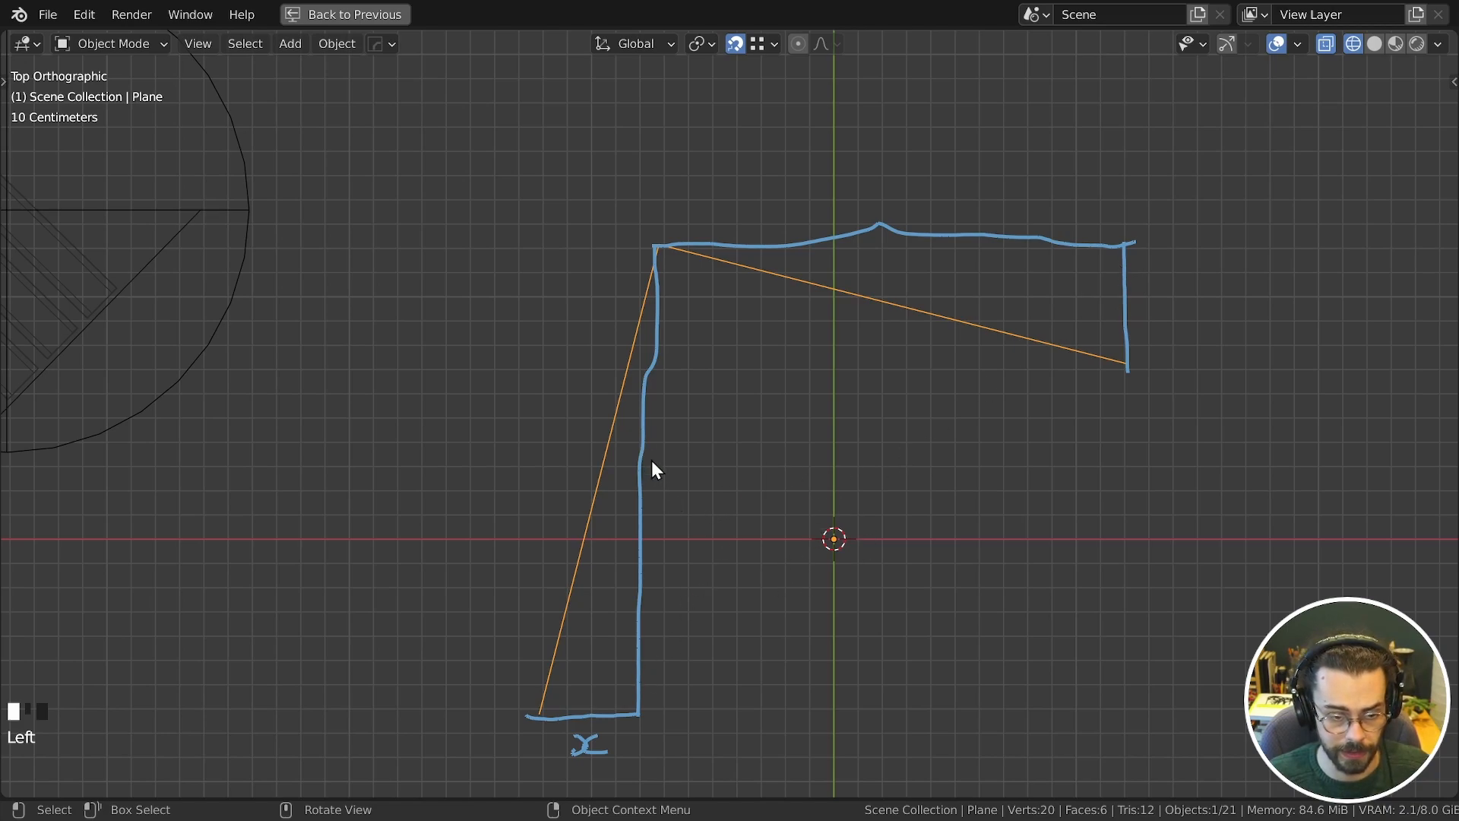
key("grave")
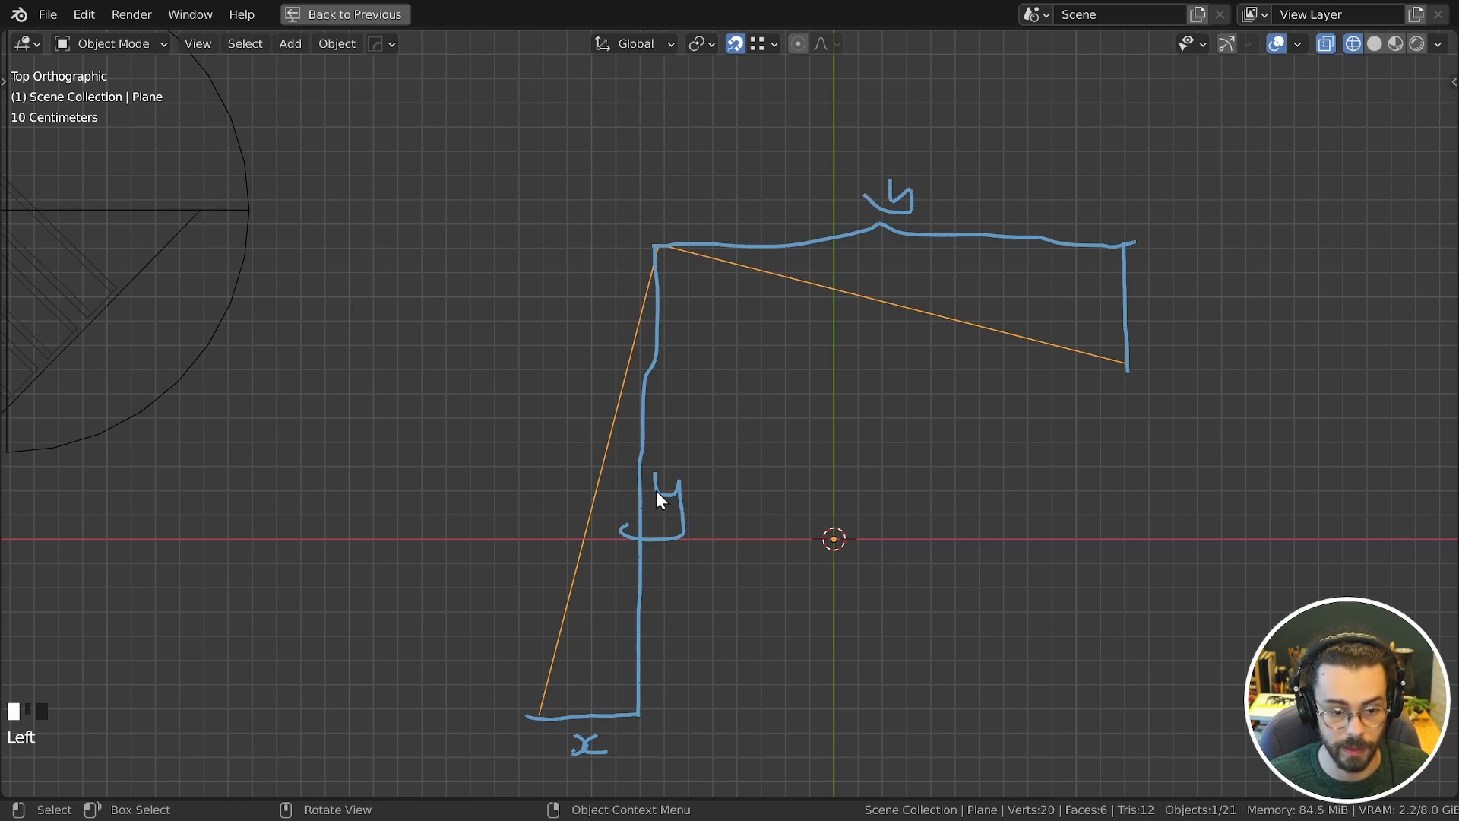
key("grave")
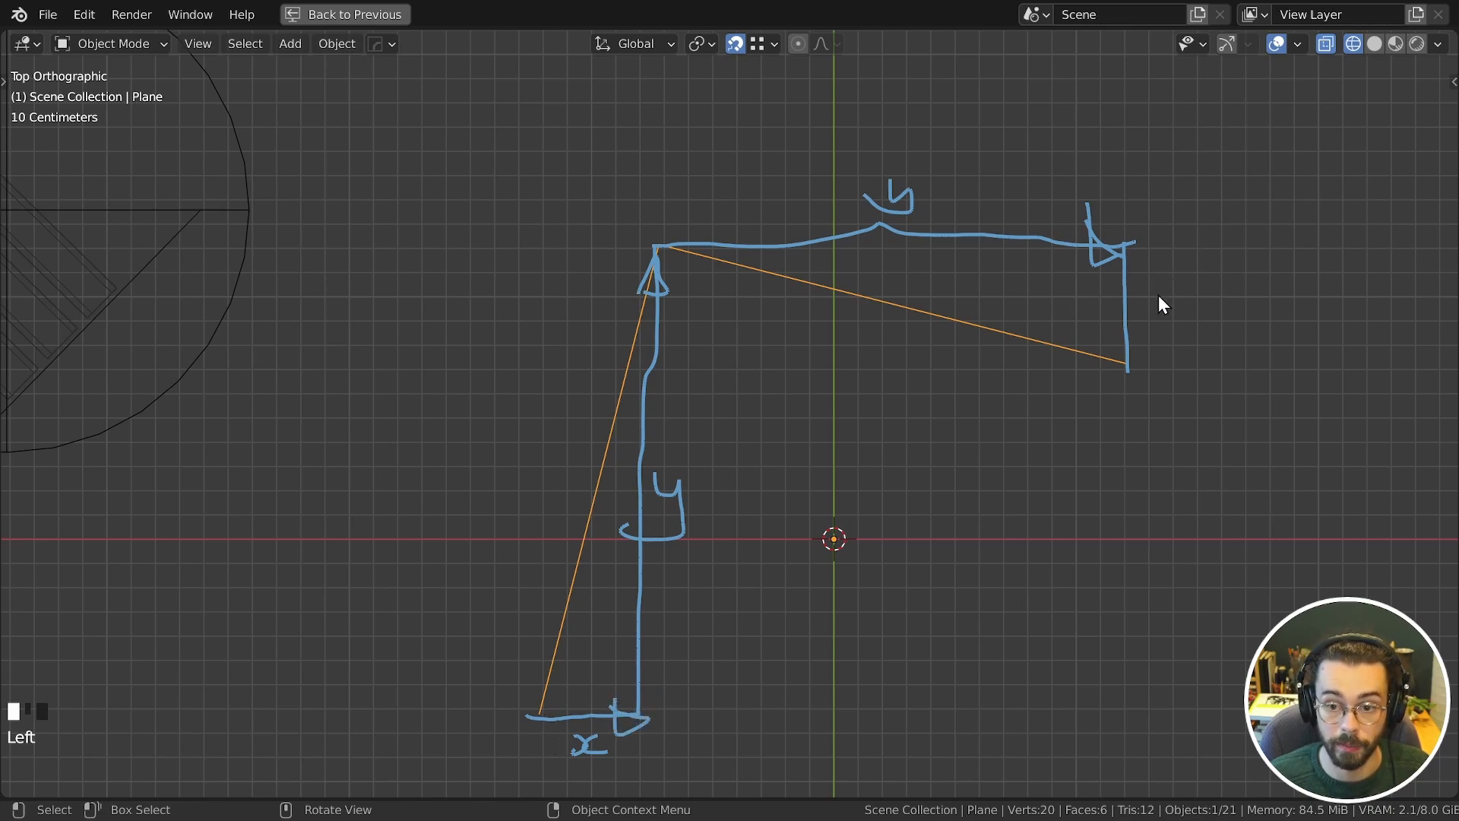
key("grave")
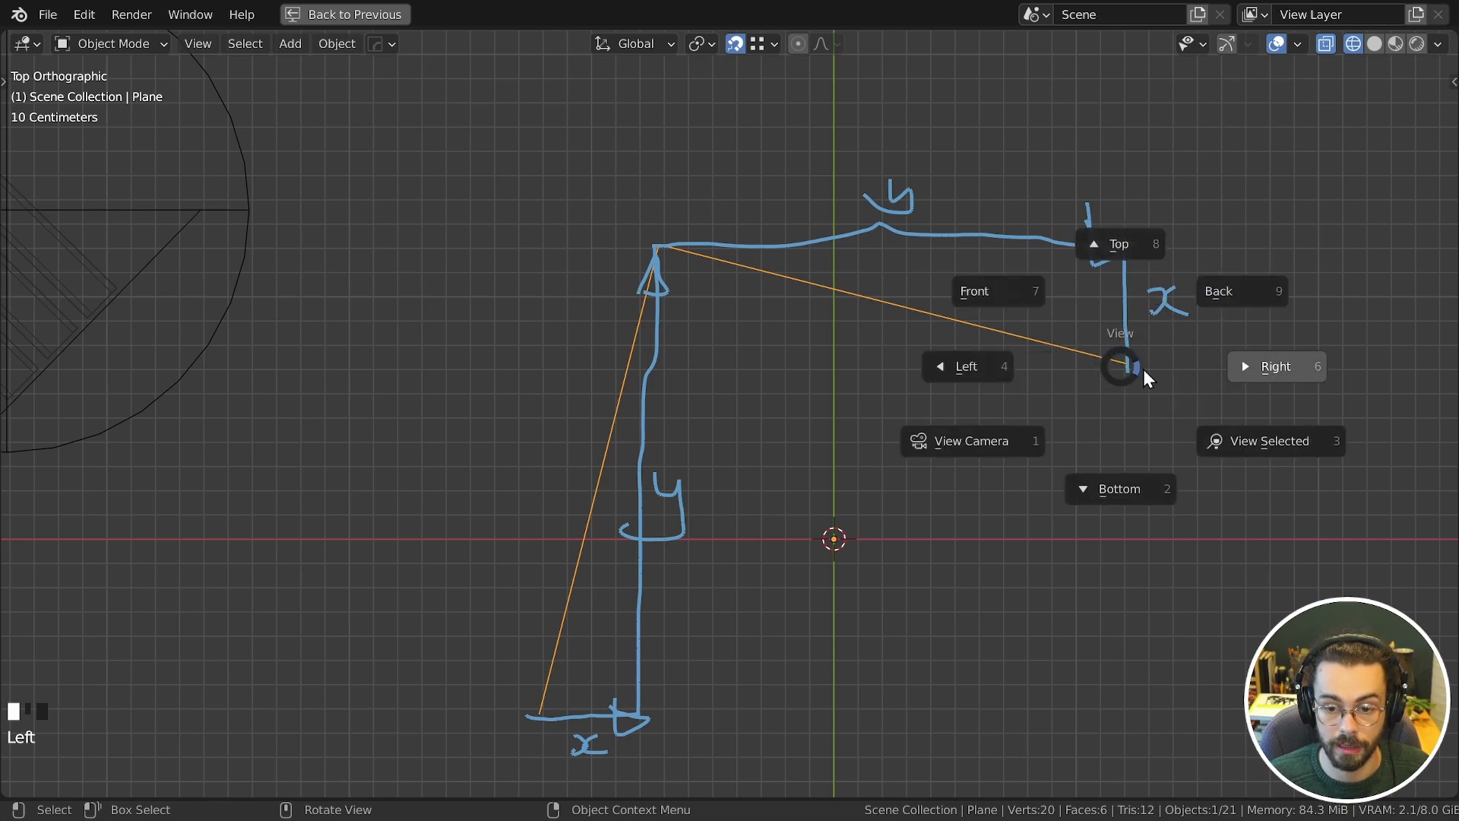
left_click_drag(1112, 340, 1127, 368)
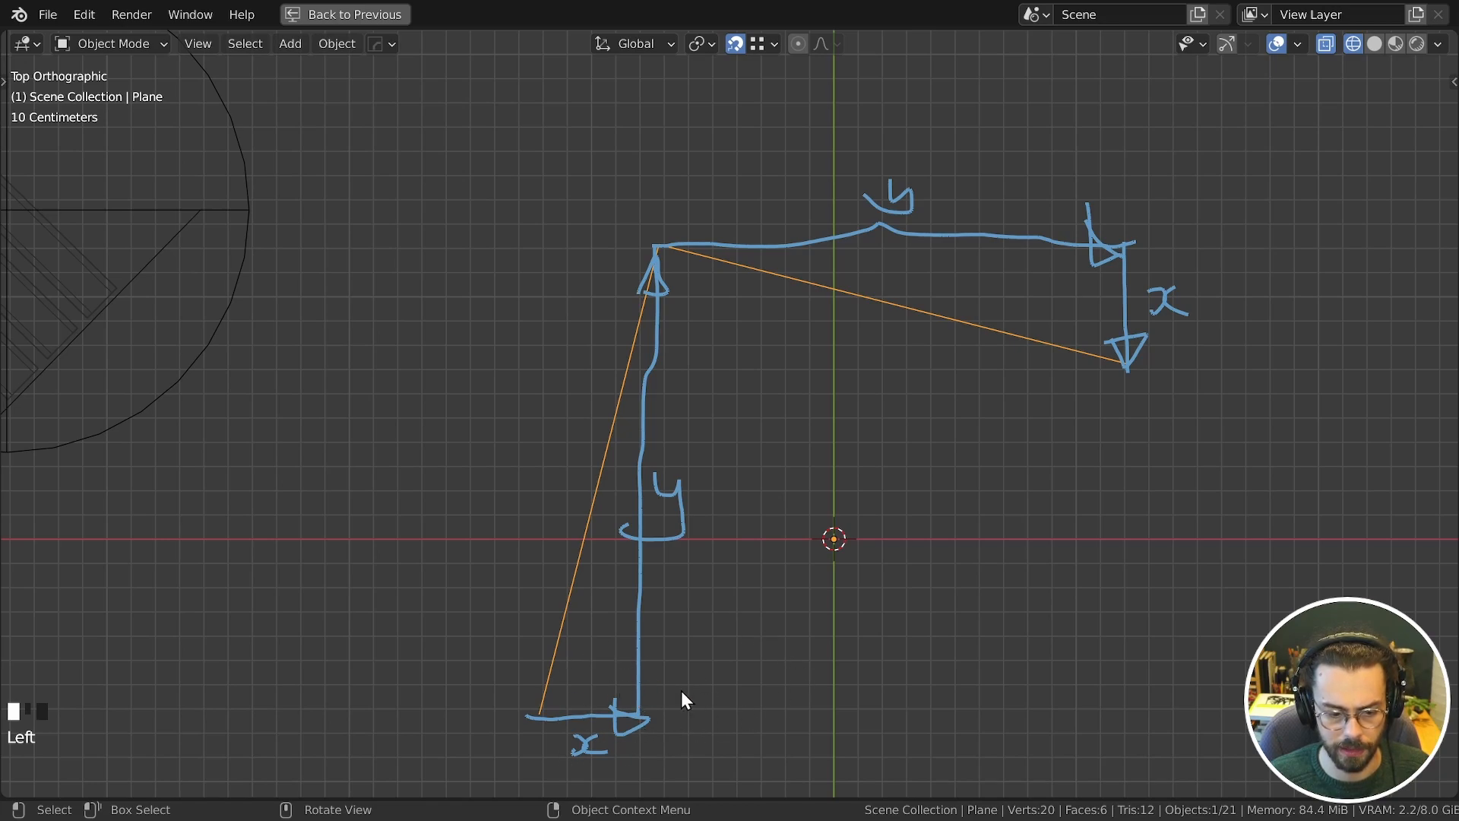
Step: Erase all the annotations, restore the multi-editor layout, and delete the example plane
right_click_drag(678, 683, 518, 726)
mouse_move(608, 612)
right_mouse_down()
mouse_move(687, 326)
mouse_move(1196, 297)
right_mouse_up()
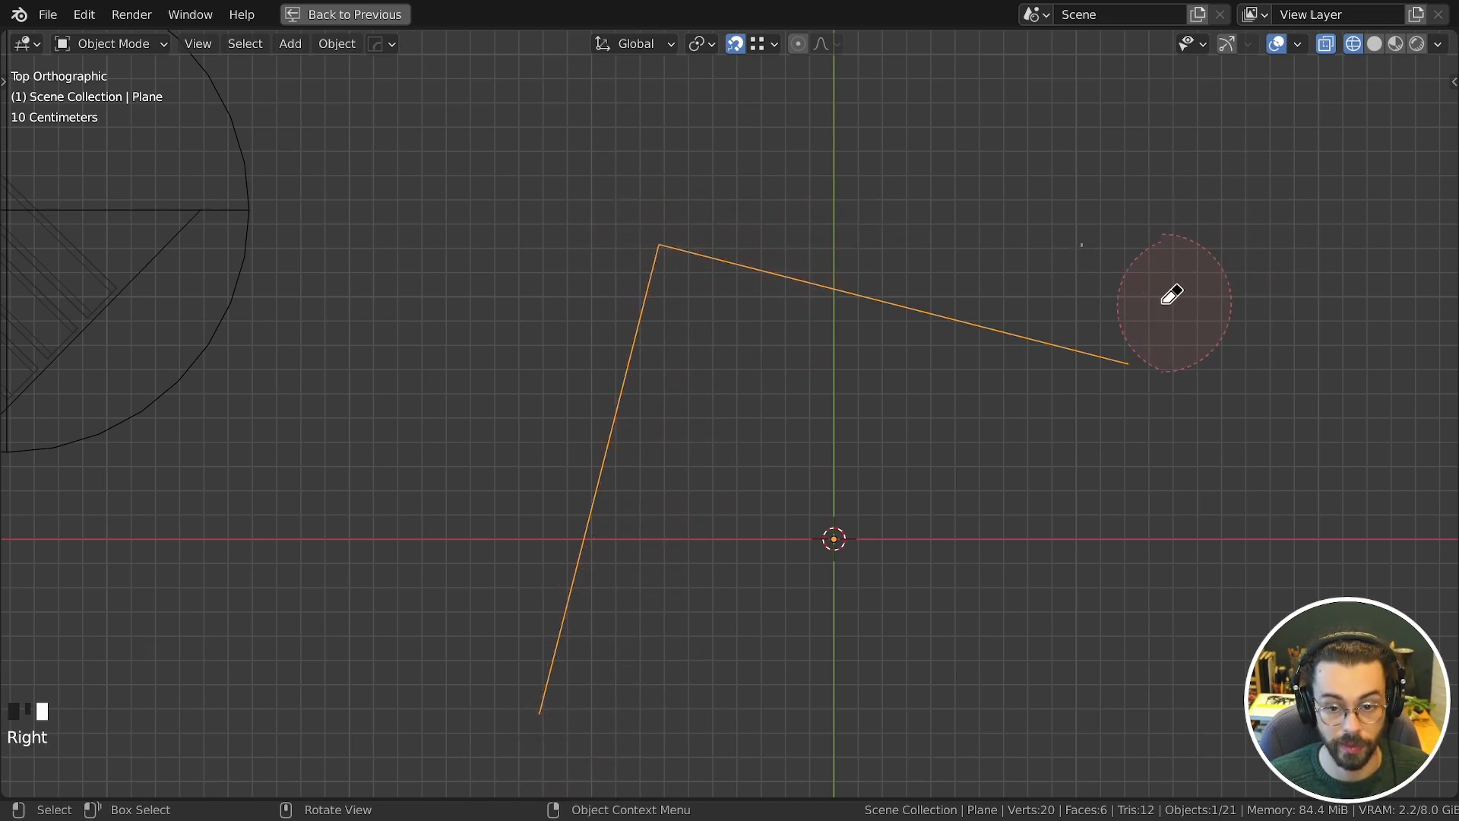
key("ctrl+space")
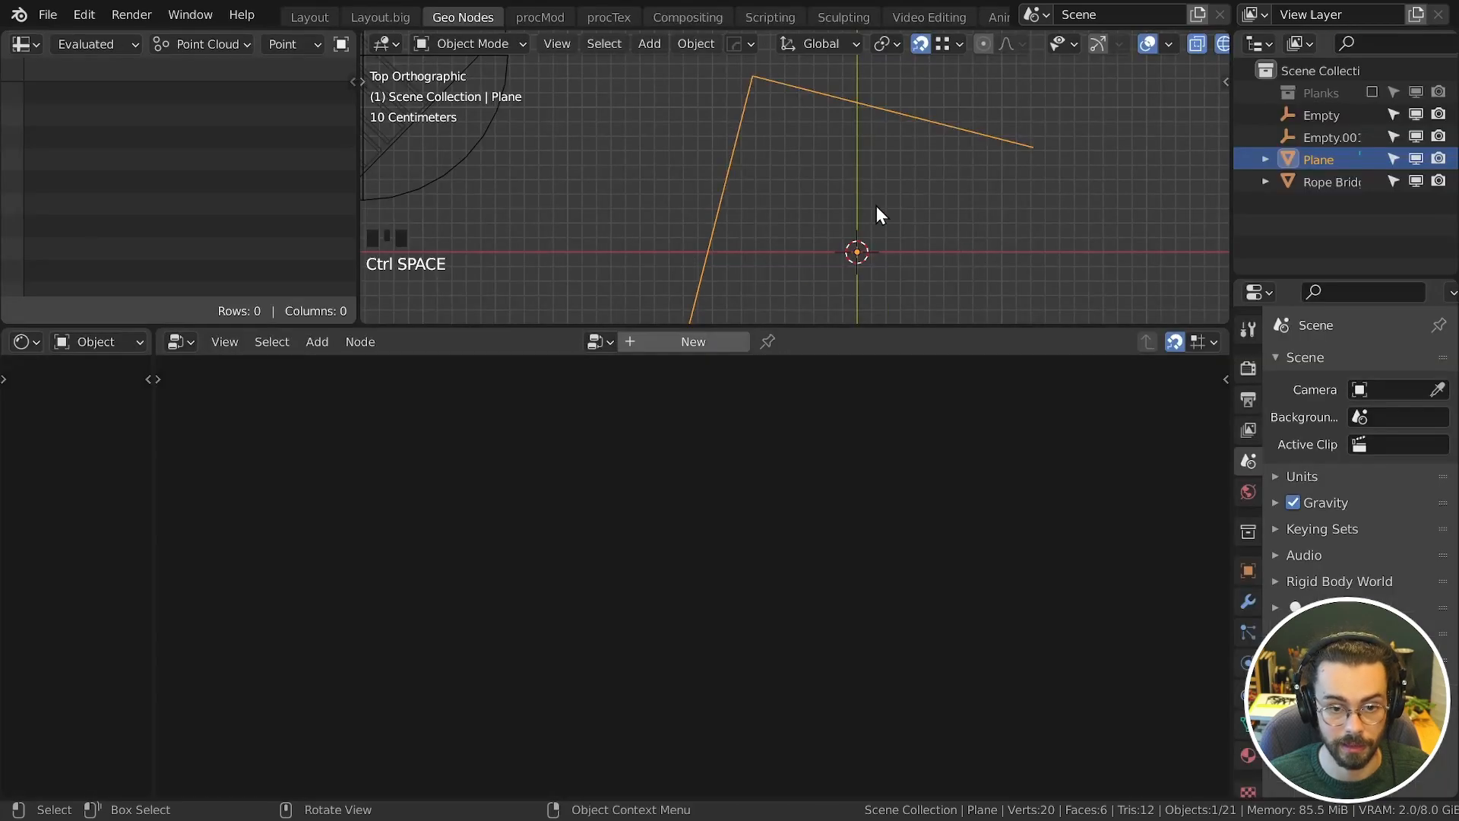
key("Delete")
Step: Select the rope bridge, reposition the Transform node, and connect Combine XYZ's Vector output to its Translation input
scroll(877, 207, "down", 3)
middle_click_drag(551, 203, 706, 198, "shift")
left_click(705, 199)
scroll(796, 518, "down", 2)
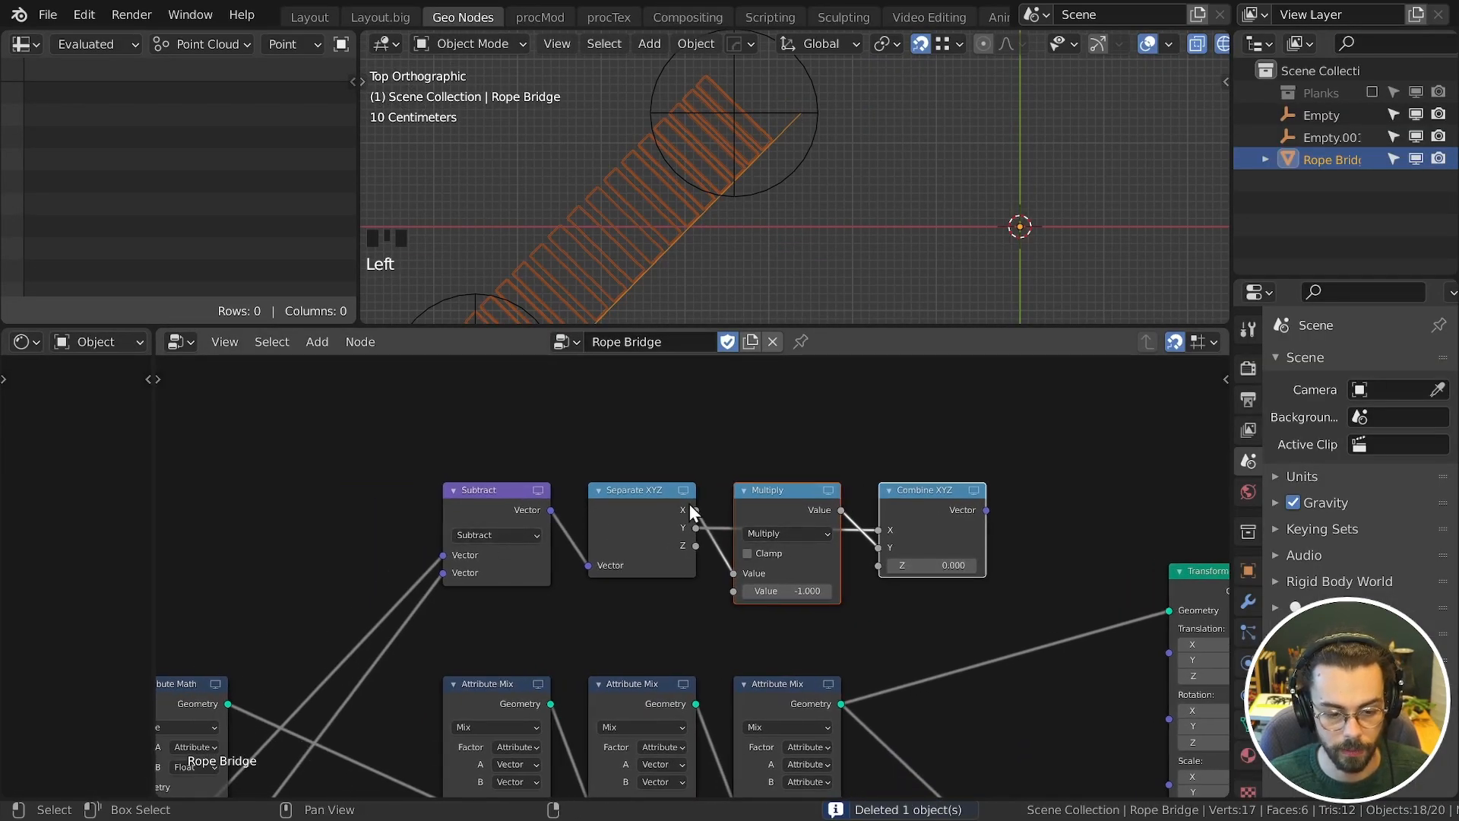
left_click_drag(773, 503, 796, 580)
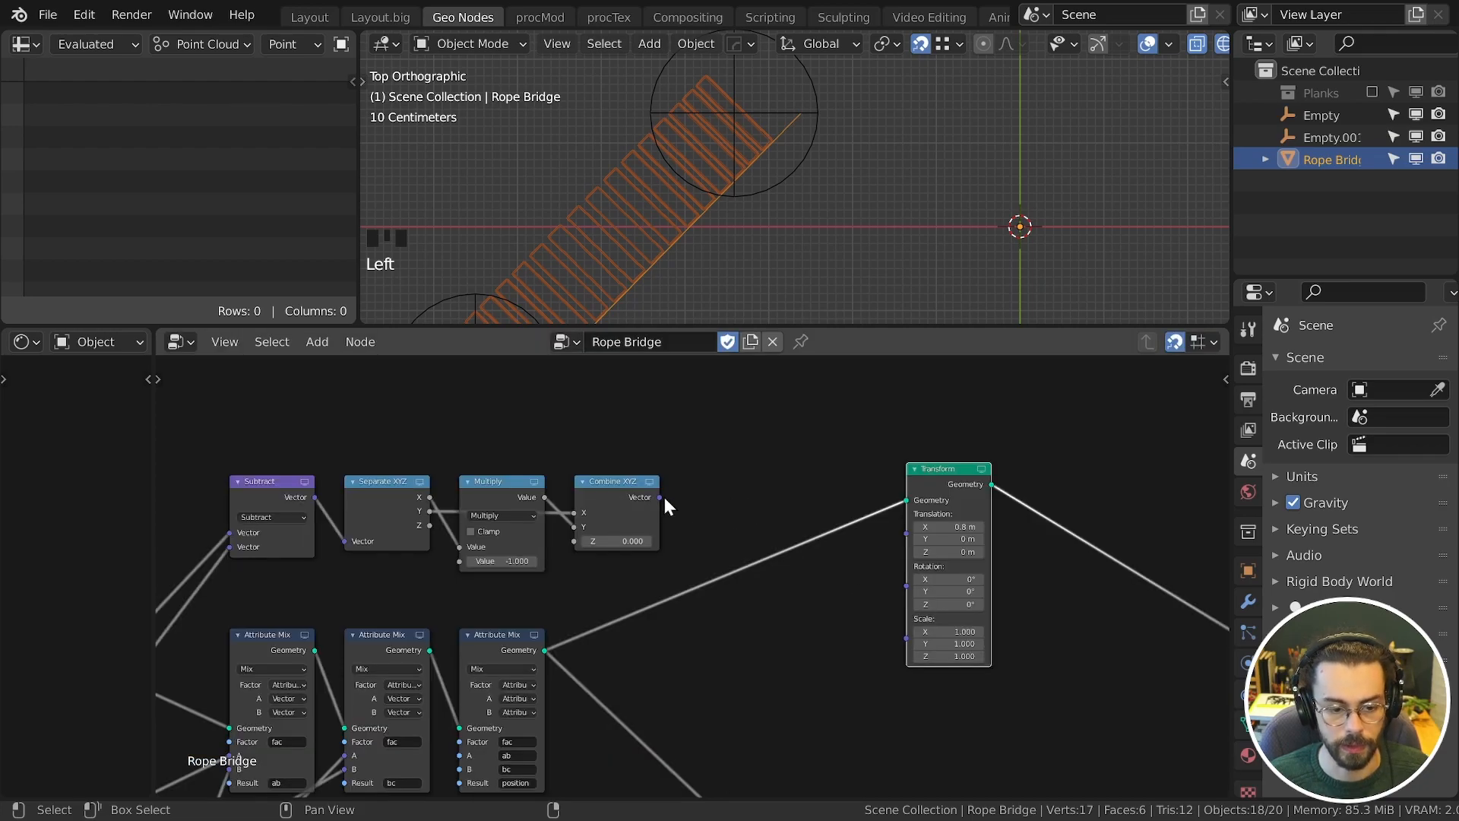
left_click_drag(661, 498, 906, 533)
Step: Move the bridge's far-end empty around to test the rope offset, and reselect the rope bridge
scroll(838, 231, "down", 6)
middle_click_drag(823, 199, 885, 217, "shift")
left_click(858, 170)
key("g")
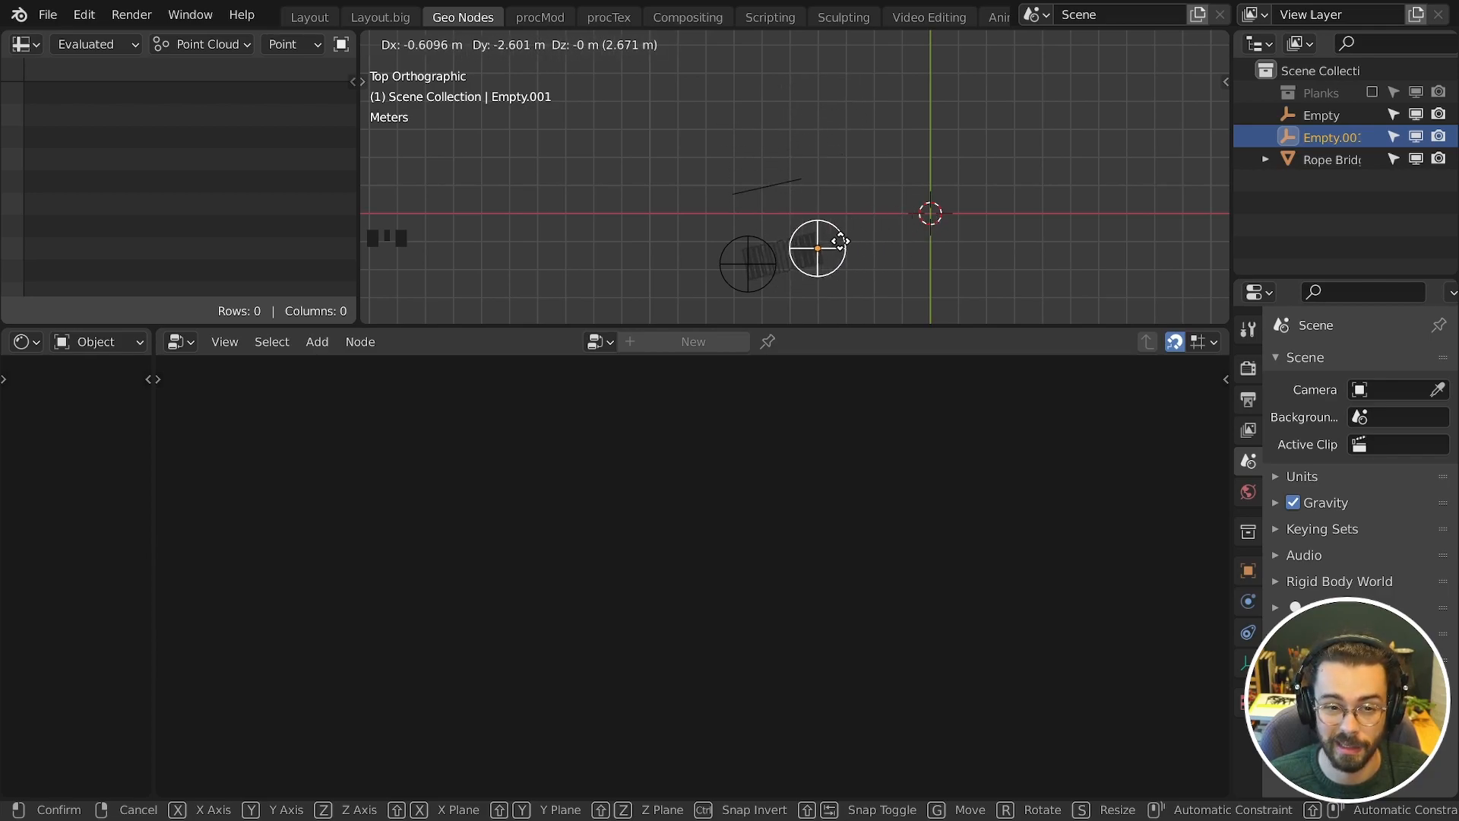
left_click(882, 142)
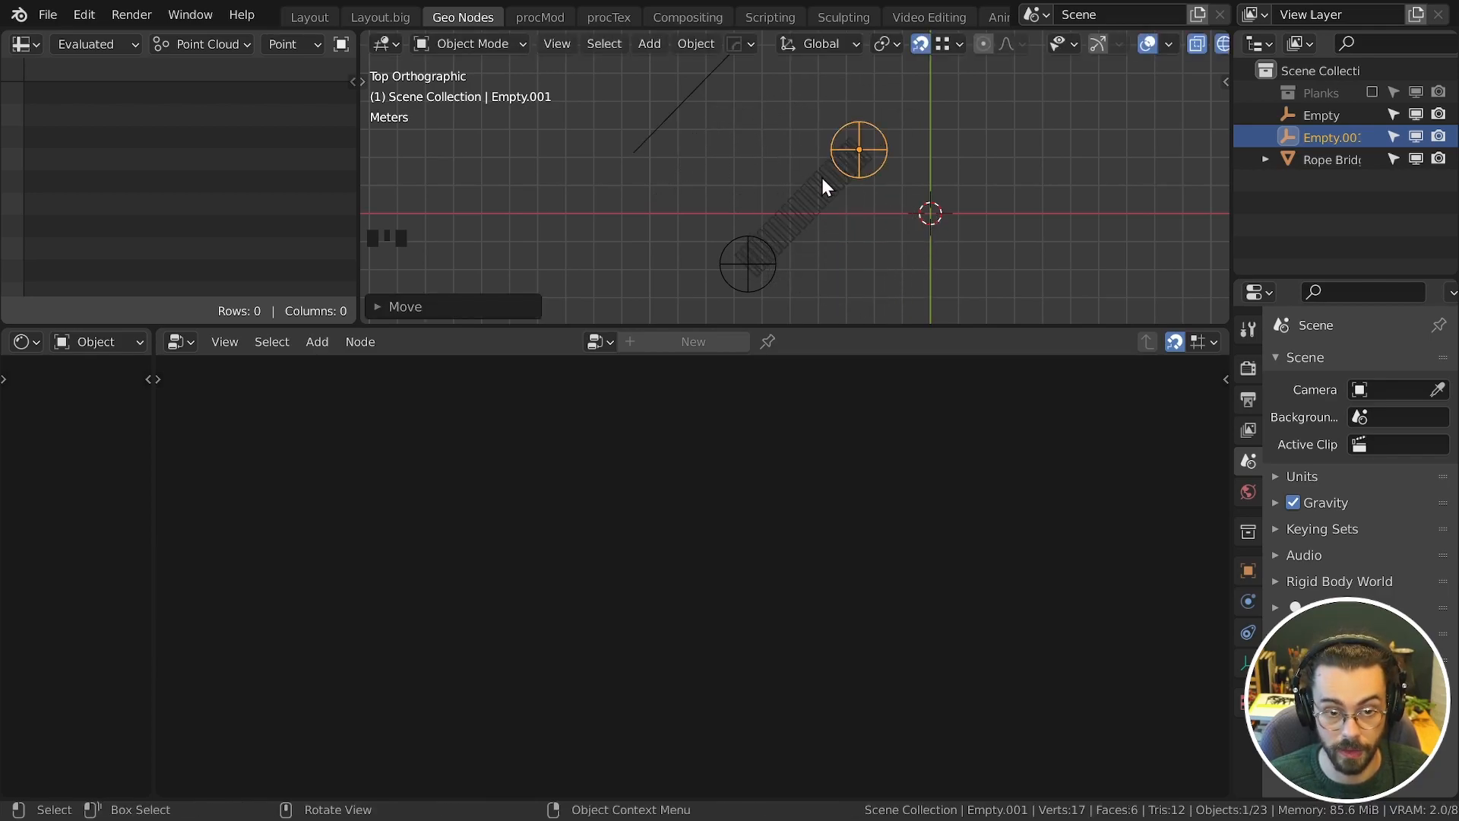
left_click(822, 178)
Step: Insert a copy of the Subtract node between Combine XYZ and Transform, set it to Normalize, and move Transform farther away
left_click(424, 522)
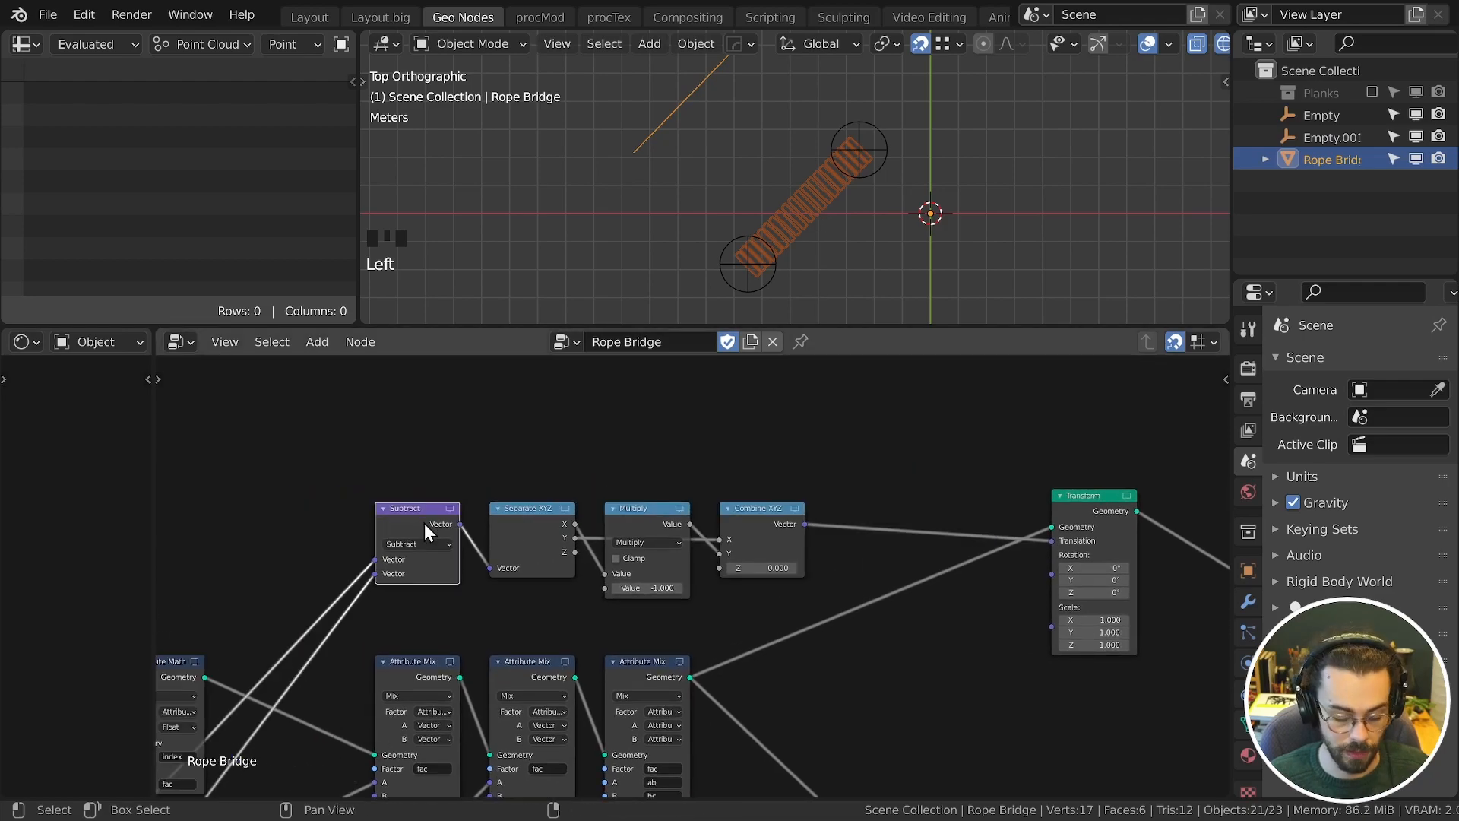
key("shift+d")
left_click(874, 481)
left_click_drag(896, 451, 876, 520)
middle_click_drag(877, 519, 764, 524)
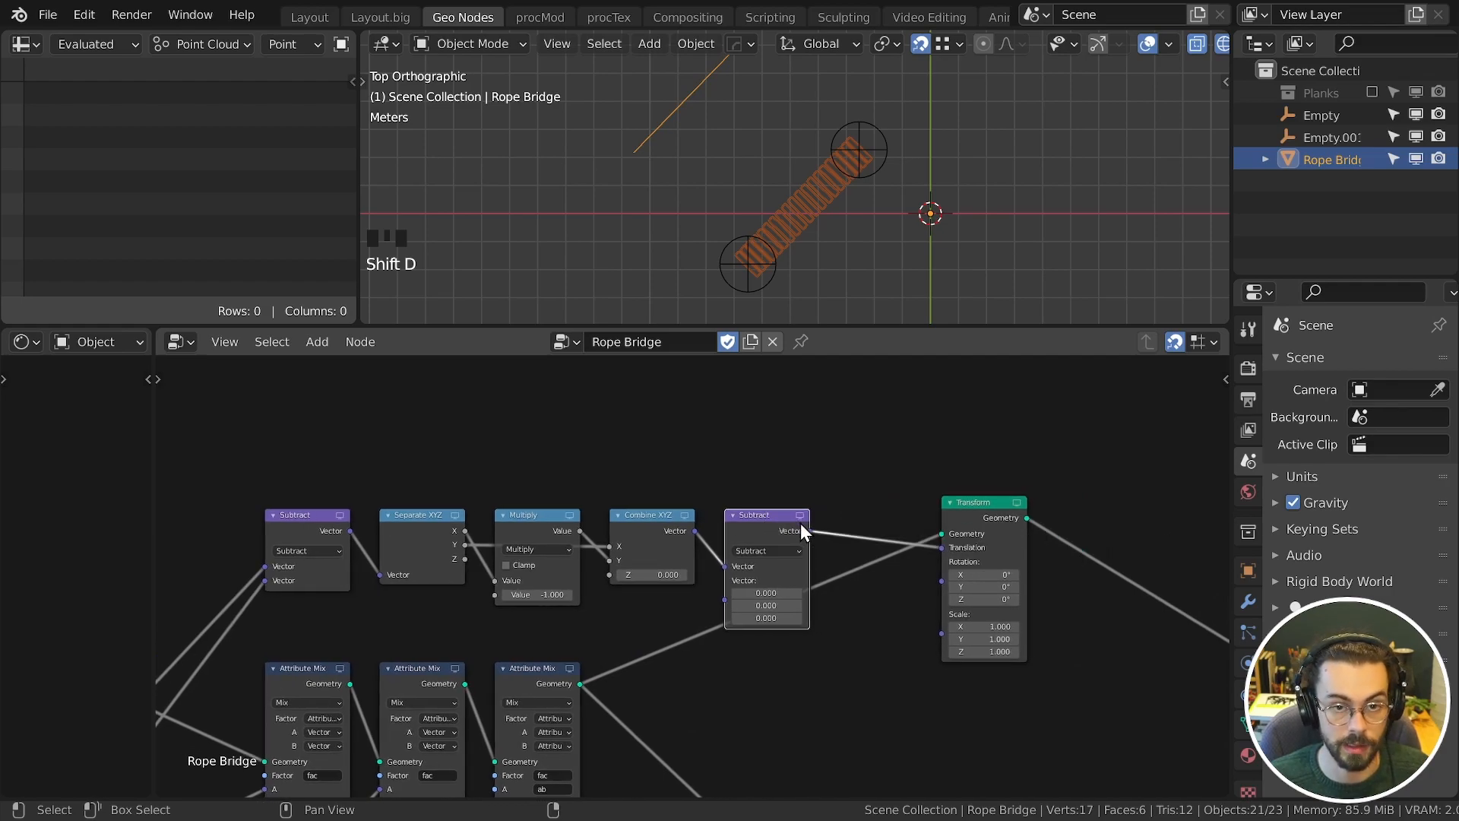
scroll(801, 523, "up", 2)
left_click(797, 541)
left_click(882, 523)
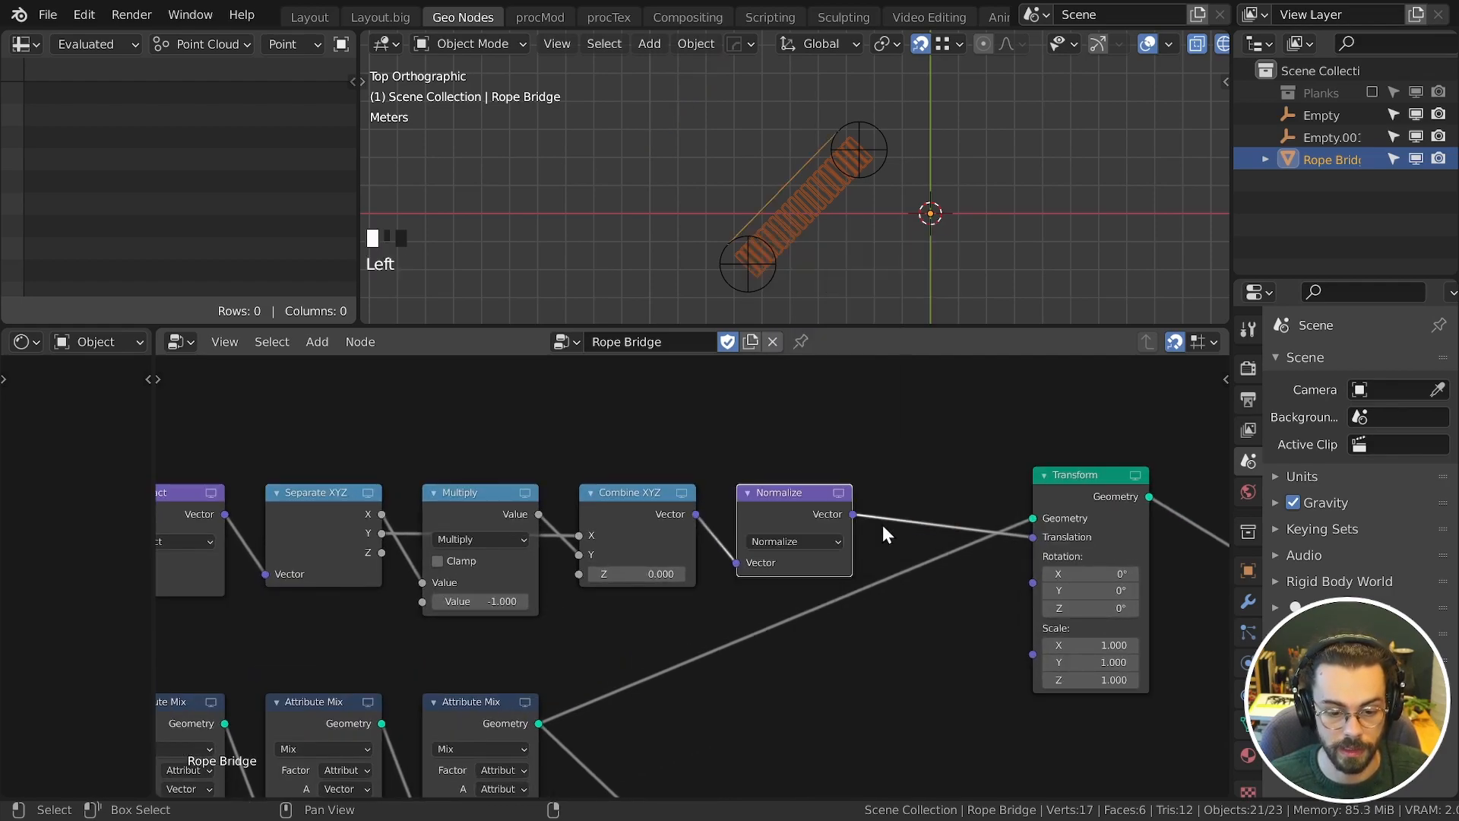
middle_click_drag(838, 480, 704, 475)
left_click_drag(918, 466, 1058, 465)
middle_click_drag(1058, 465, 1060, 492)
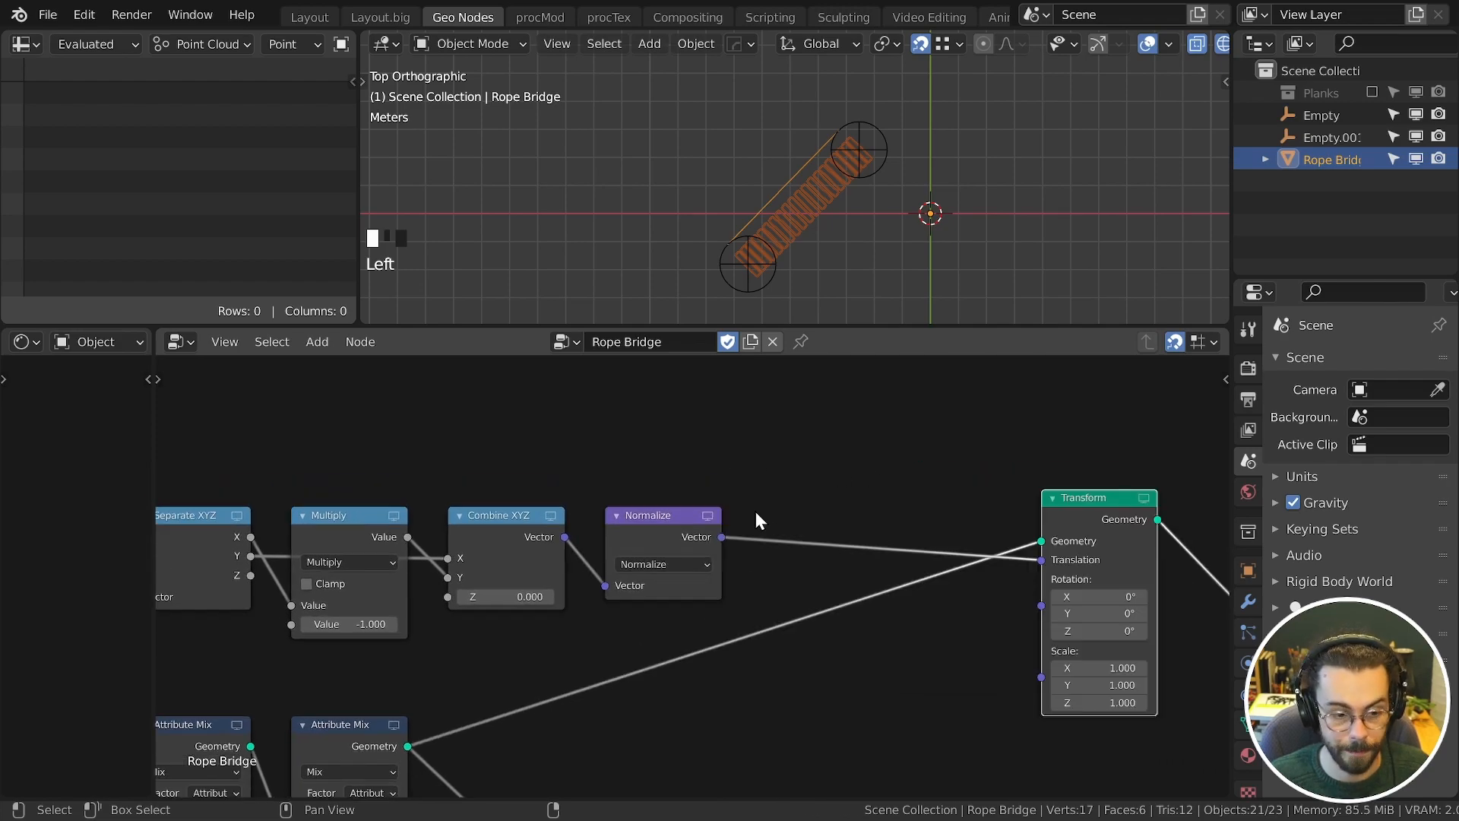
Step: Move Empty.001 to check the normalized rope offset, place it slightly farther up, and reselect the rope bridge
scroll(807, 242, "up", 2)
left_click(912, 133)
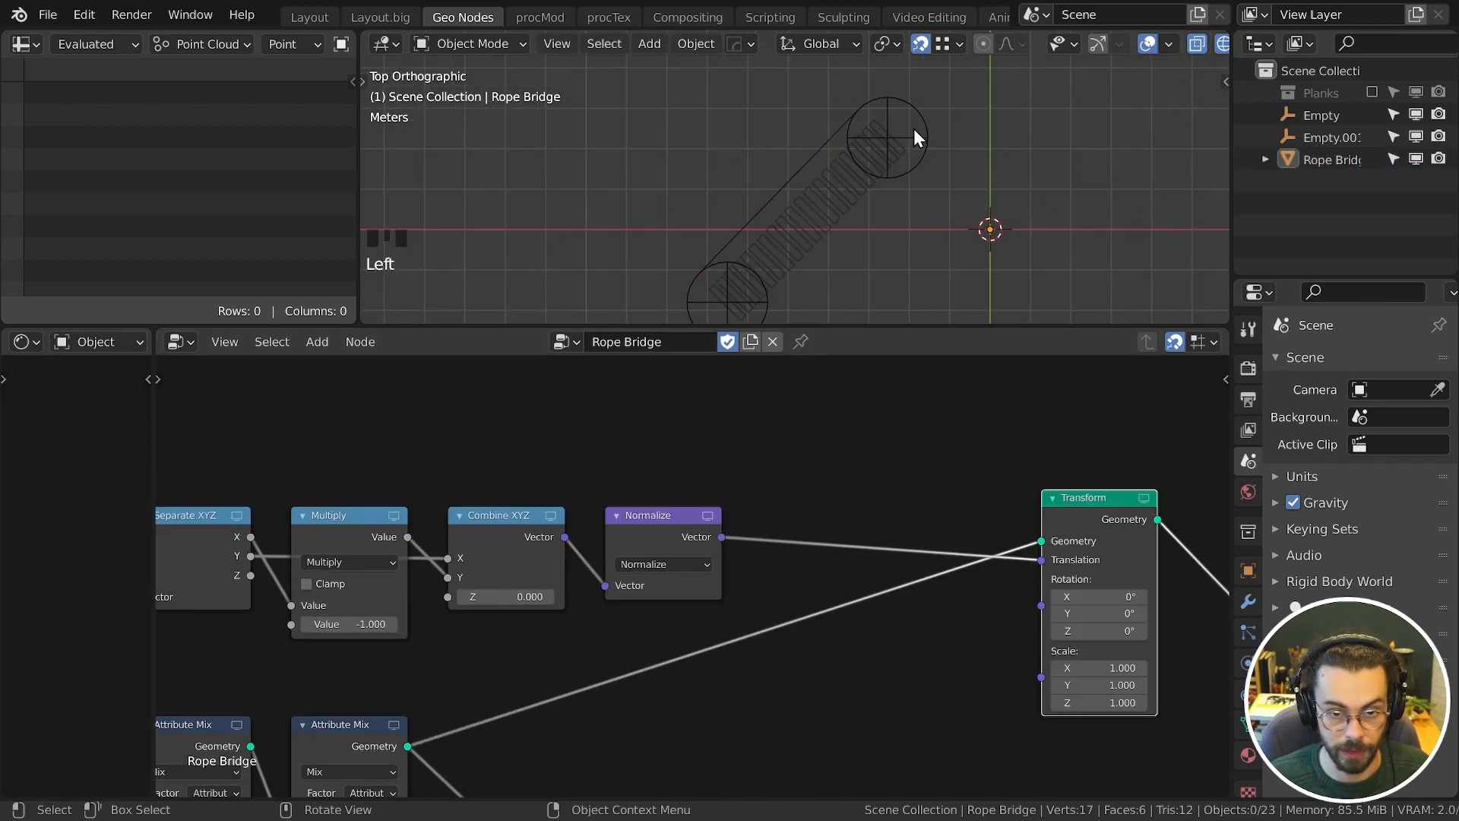
key("g")
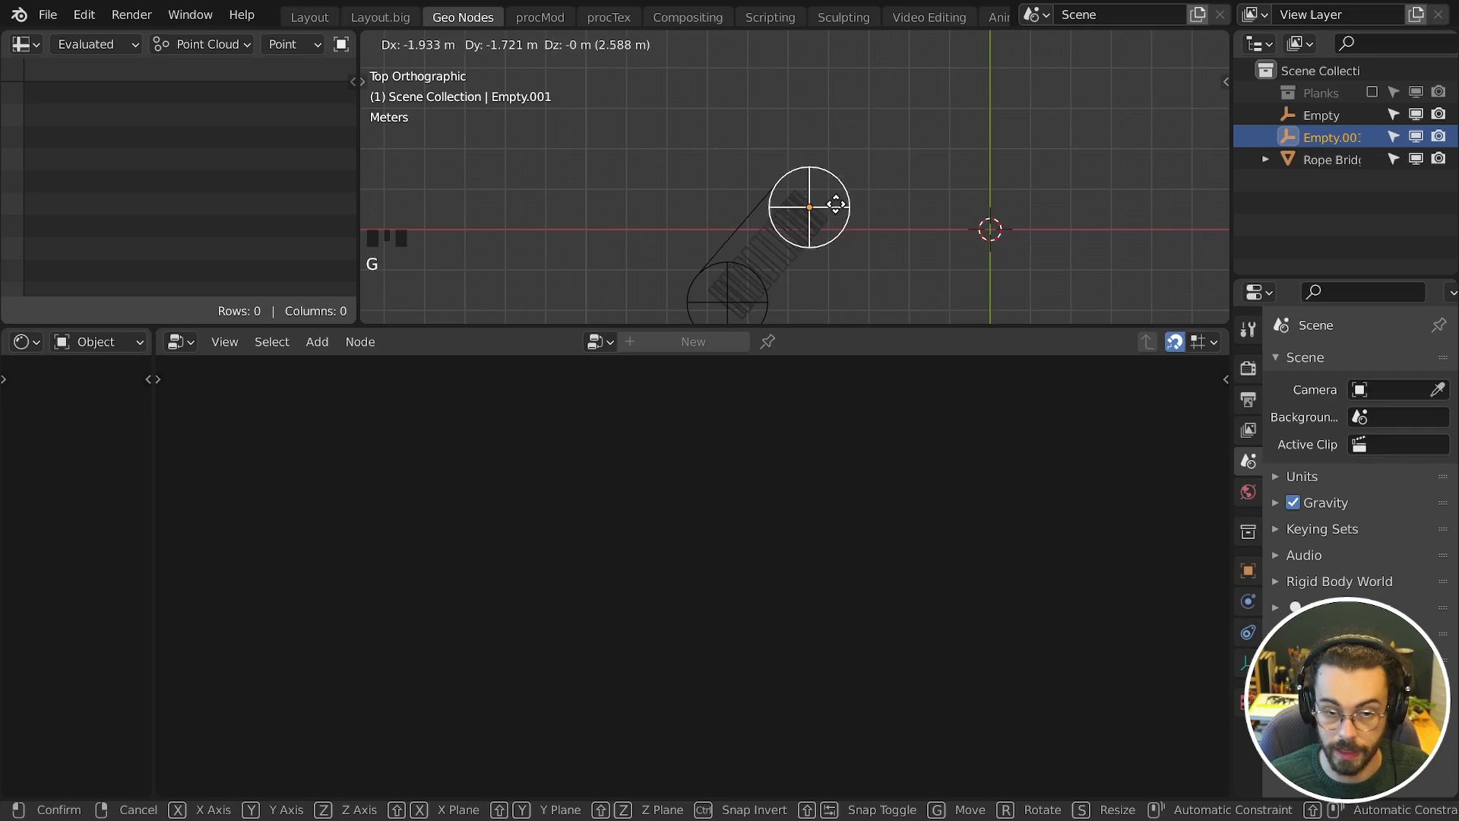
left_click(912, 116)
left_click(777, 180)
Step: Insert a copy of the Normalize node before Transform, set it to Scale, and adjust its scale to 0.470
key("shift+d")
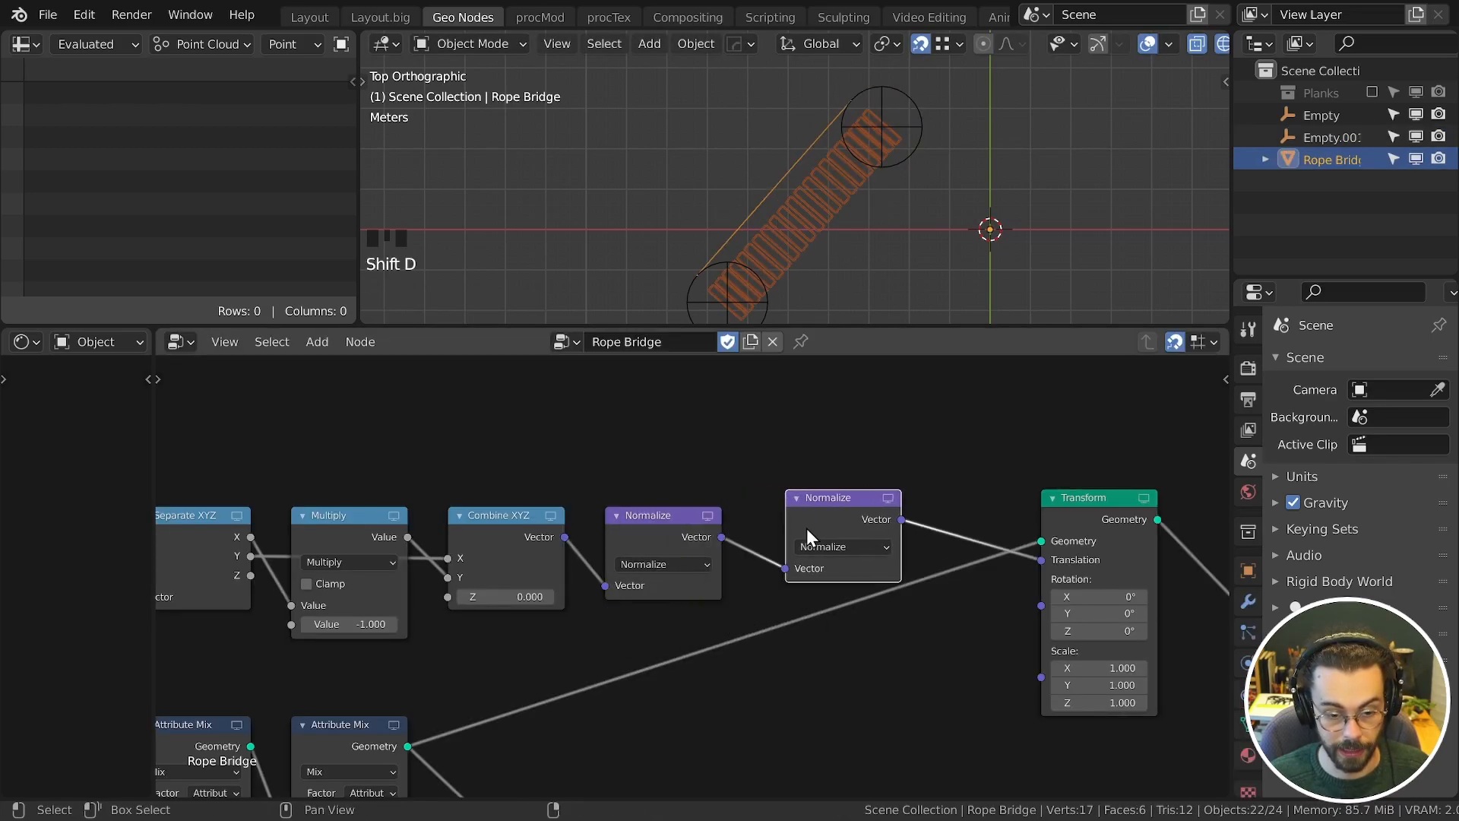
left_click(810, 531)
left_click(819, 540)
left_click(836, 267)
left_click_drag(838, 508, 809, 511, "shift")
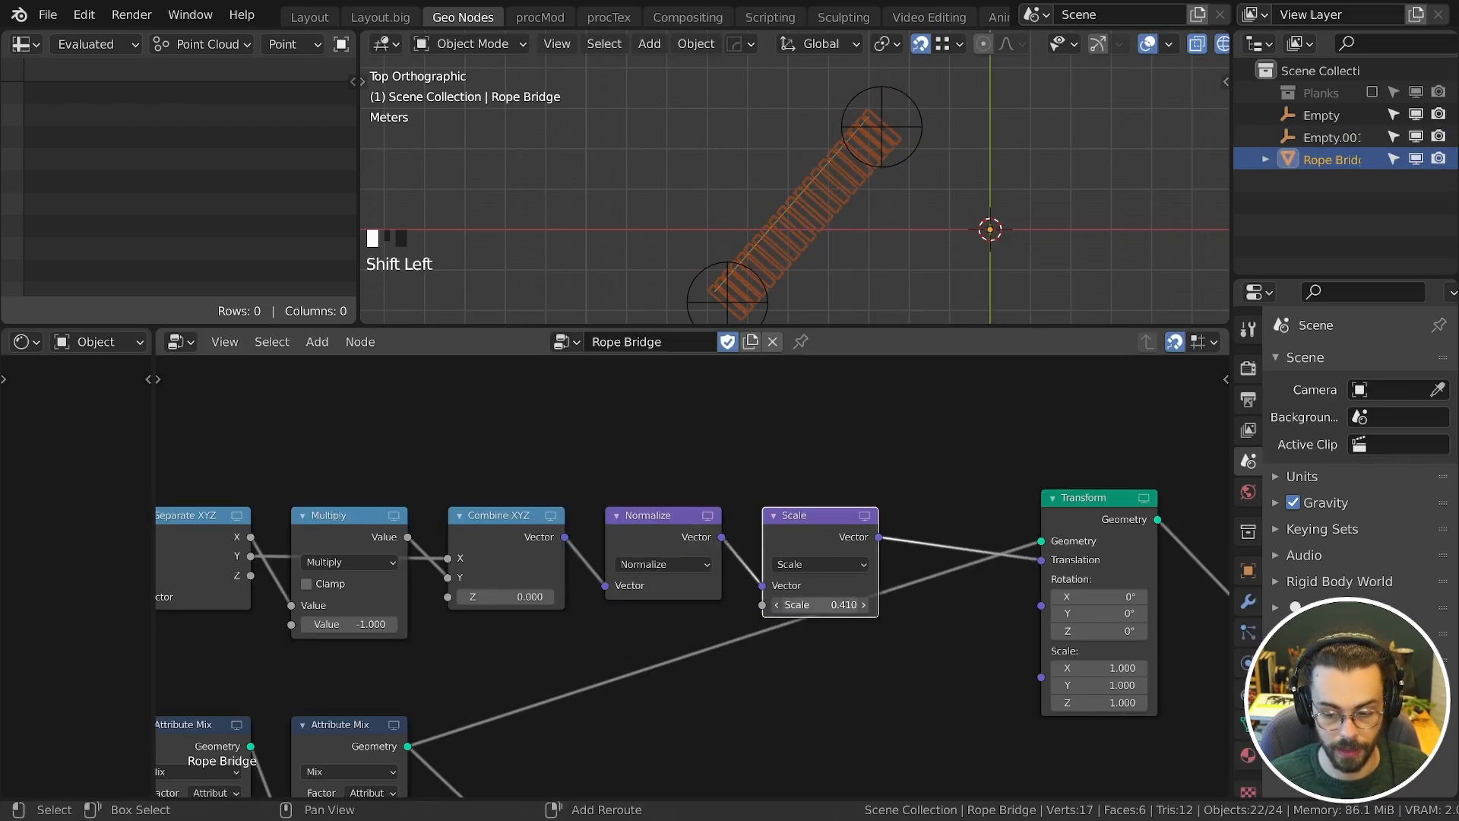
mouse_move(821, 605)
left_mouse_down()
mouse_move(891, 605)
mouse_move(822, 605)
left_mouse_up()
left_click_drag(822, 605, 912, 605)
Step: Add a Value node labelled WIDTH, connect it to the Scale node's Scale input, and place it above the node chain
key("shift+a")
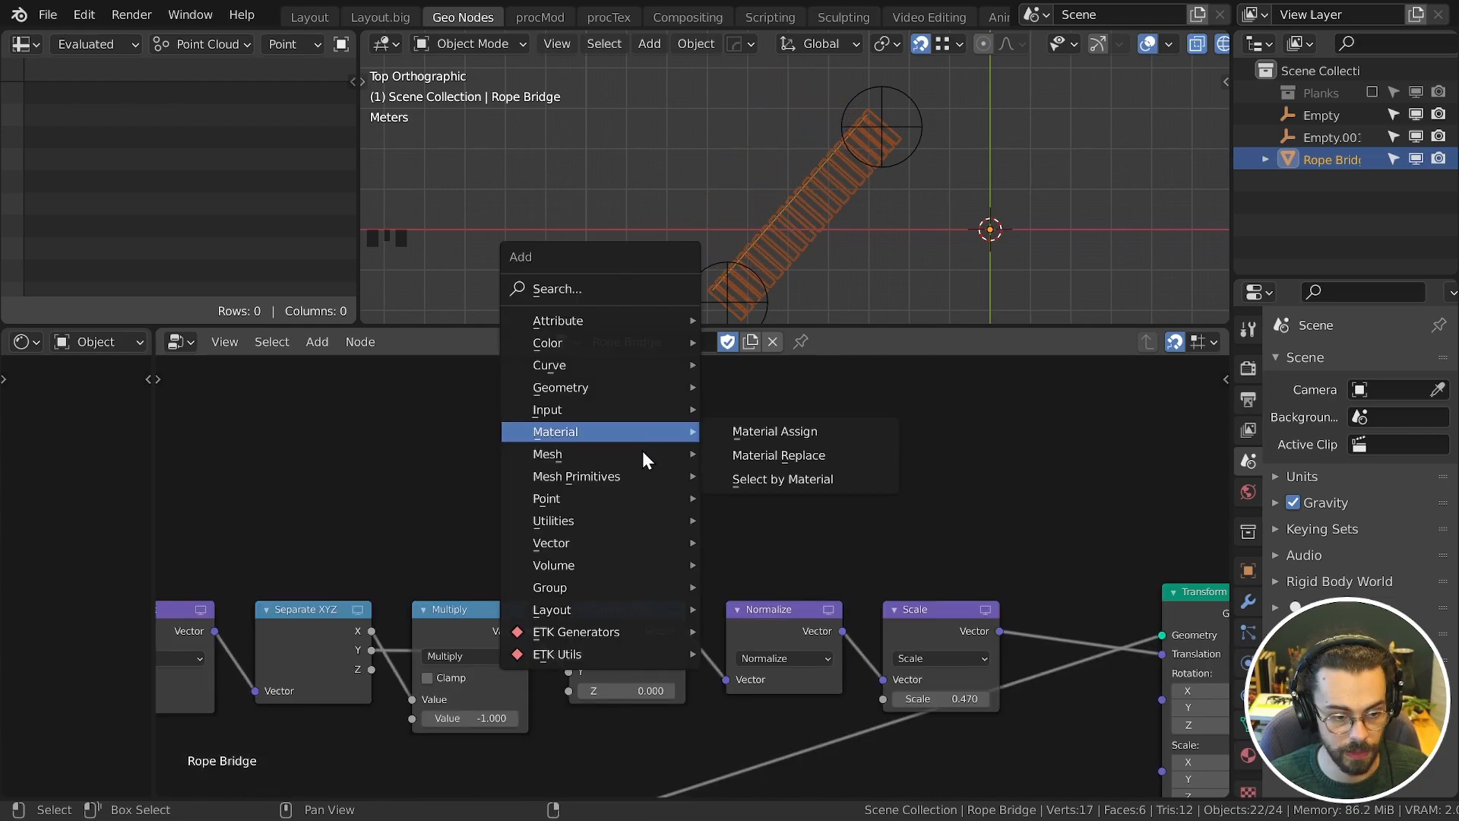
mouse_move(627, 403)
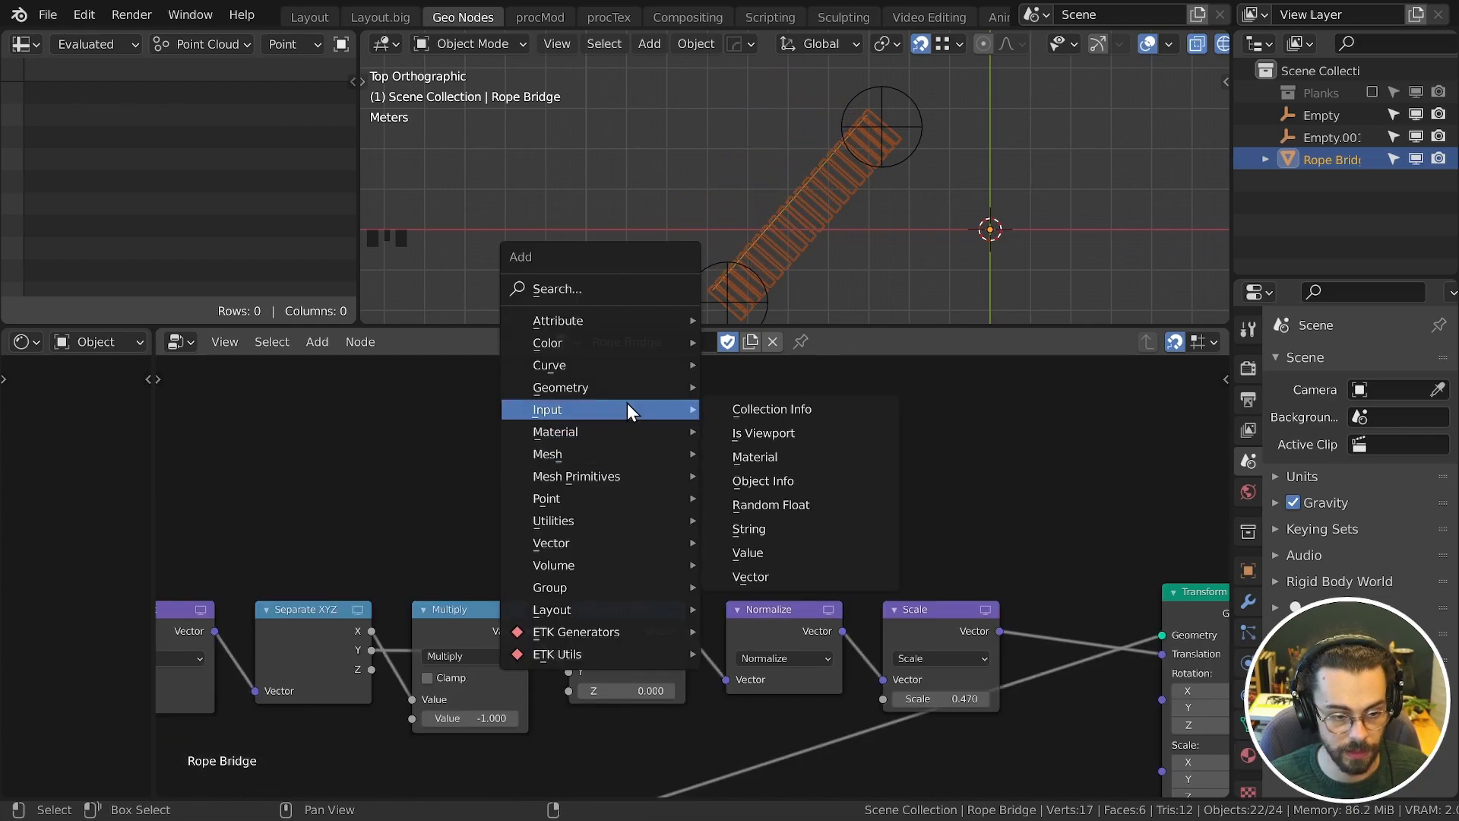
left_click(791, 558)
left_click(644, 463)
type("W")
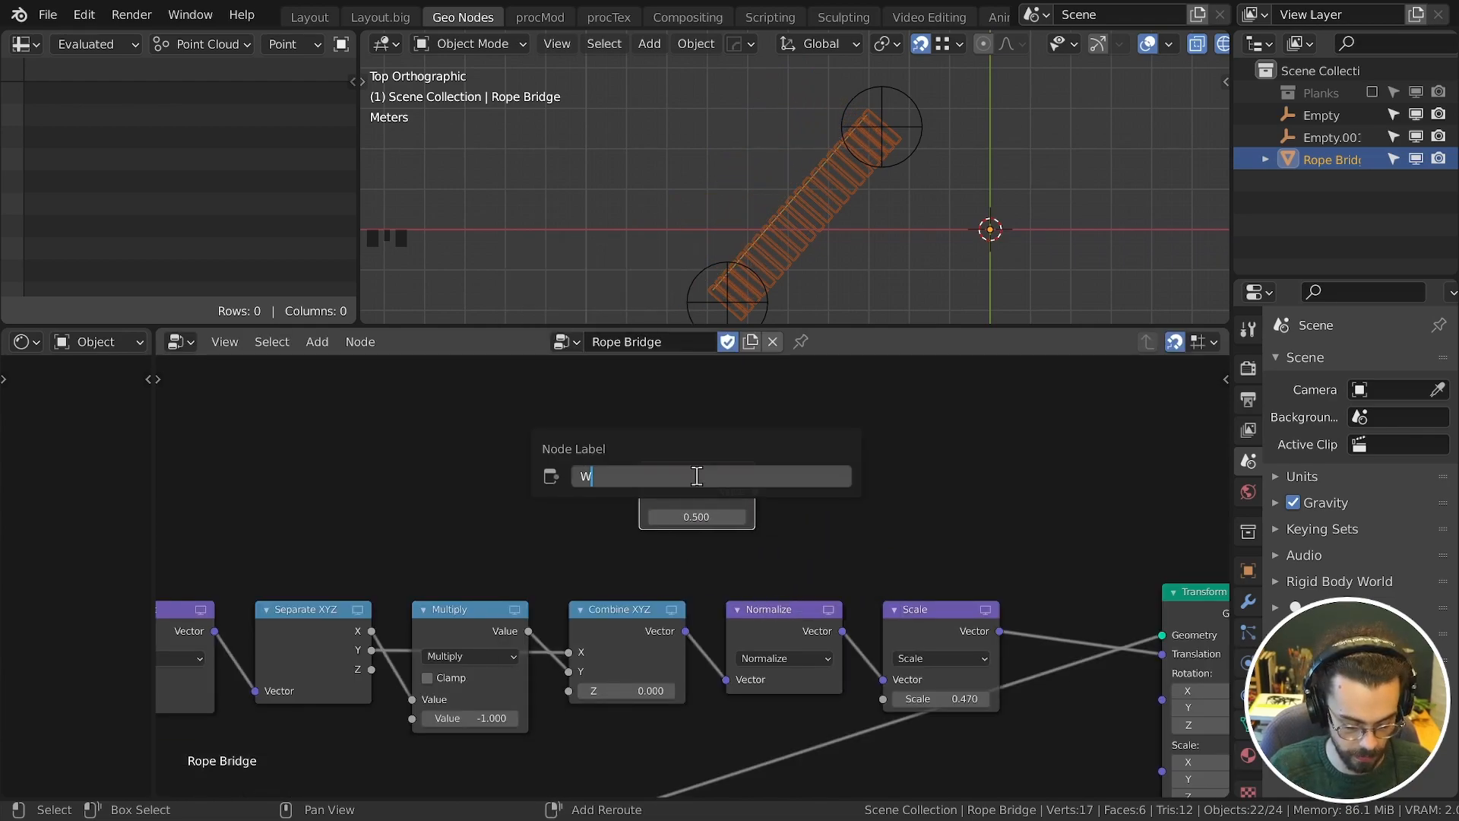
type("IDTH")
key("Return")
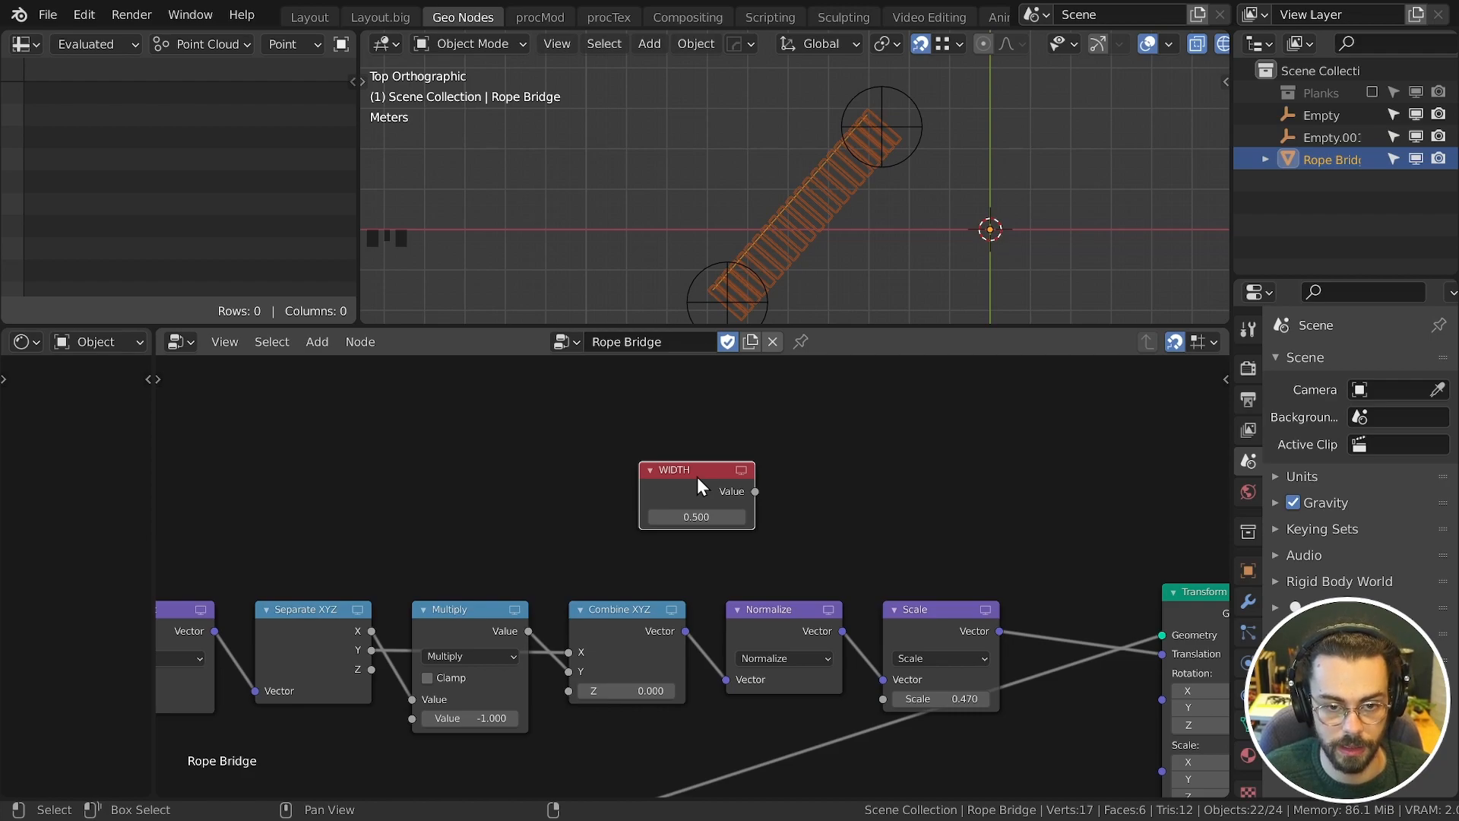
left_click_drag(707, 493, 889, 695)
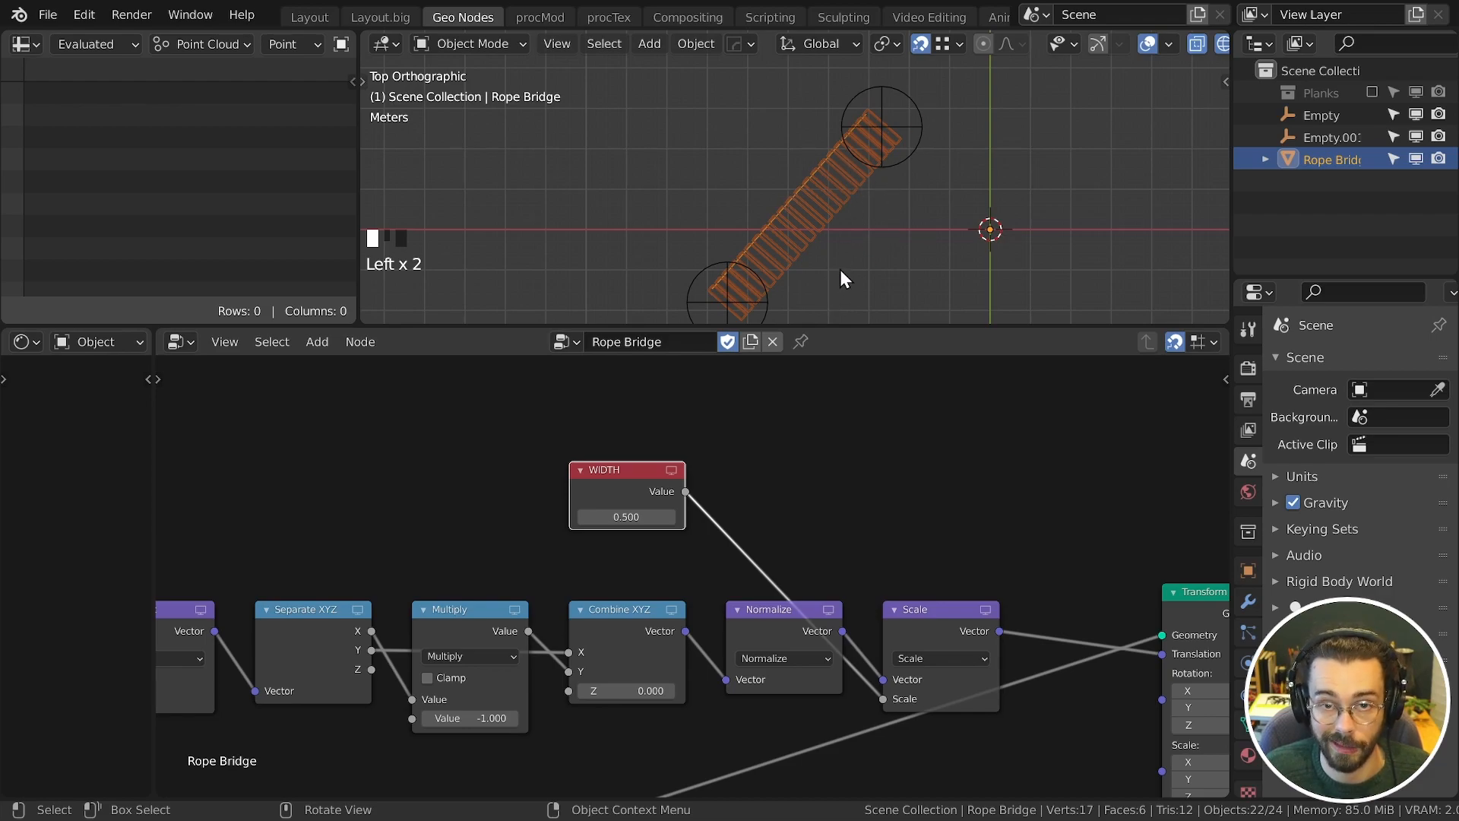
left_click_drag(682, 466, 543, 466)
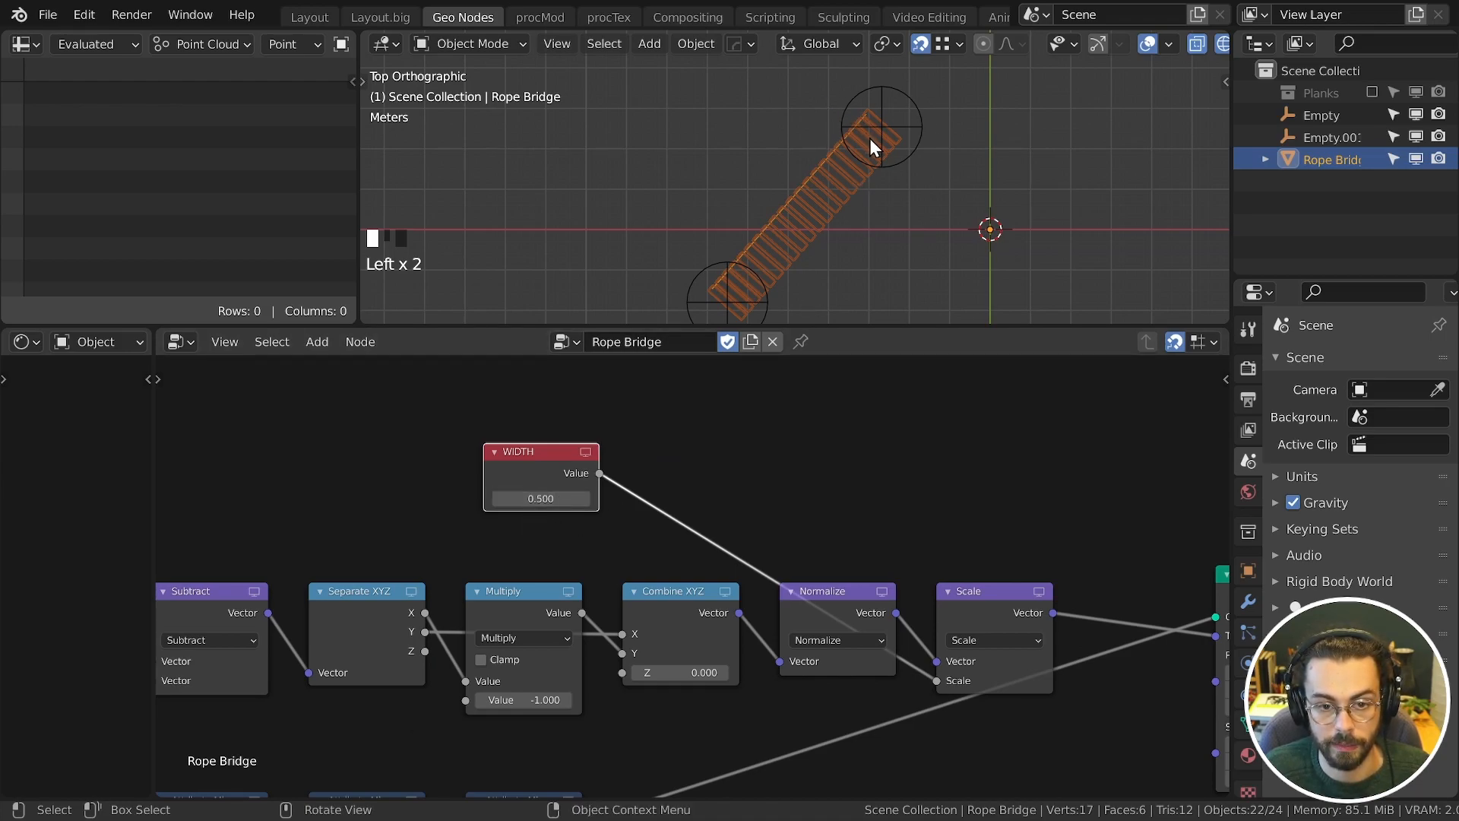
Step: Set the WIDTH node's value to 1
scroll(859, 501, "right", 5, "ctrl")
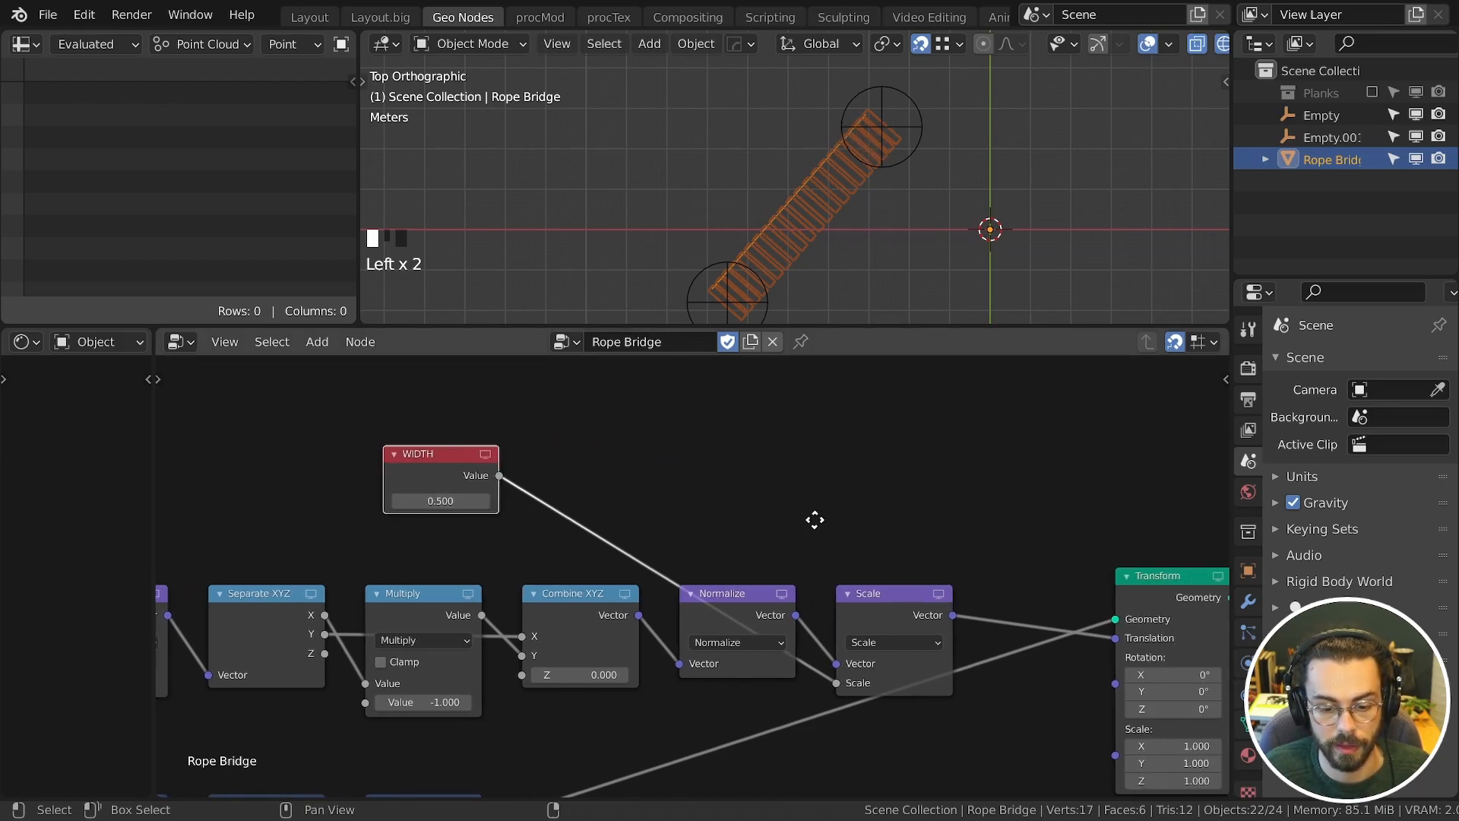
scroll(703, 515, "left", 3, "ctrl")
left_click(476, 495)
type("1")
key("Return")
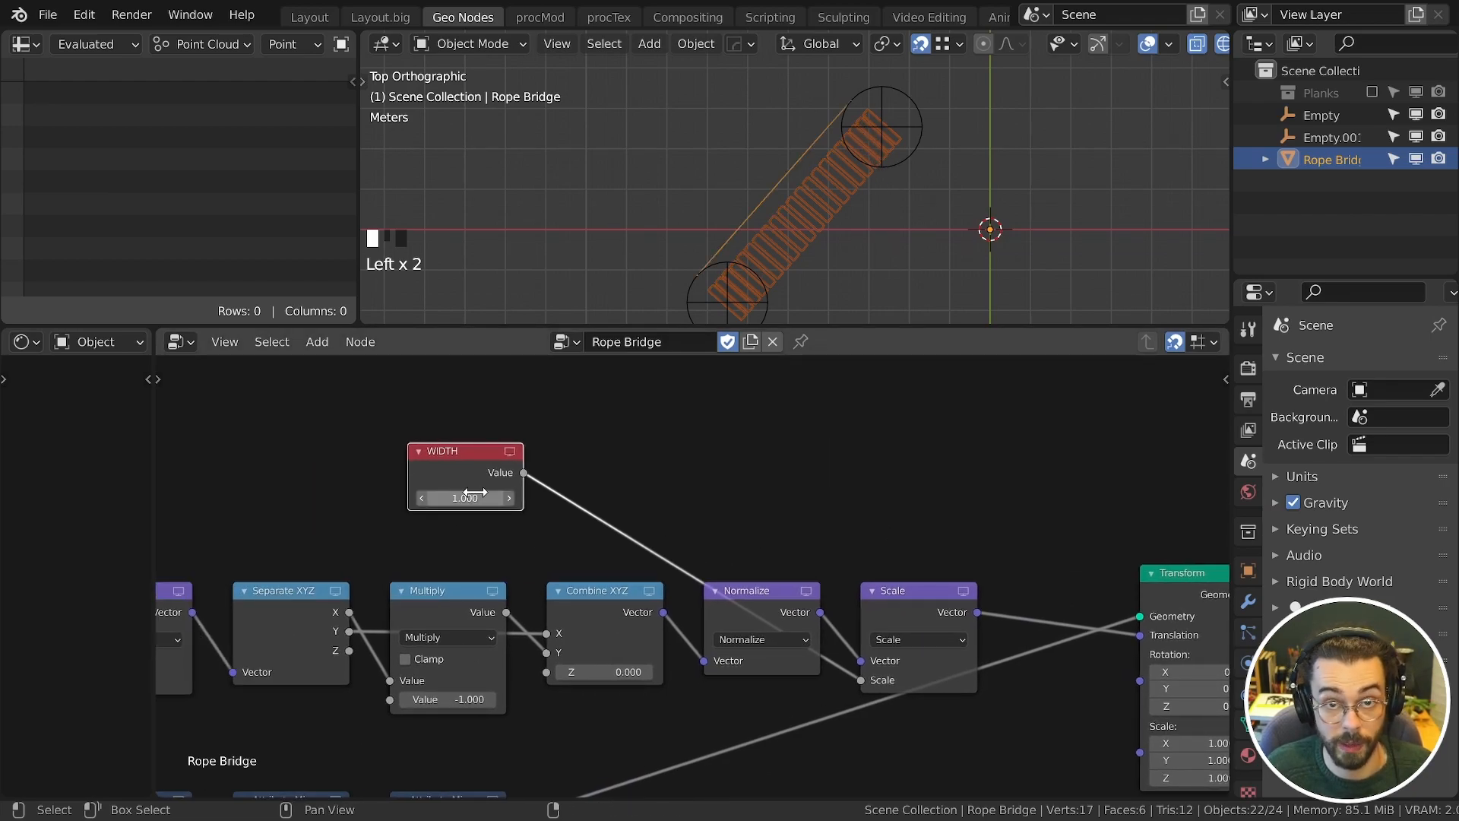
Step: Insert a copy of the Multiply node between WIDTH and the Scale node's Scale input, with -1 as its multiplier
key("shift+d")
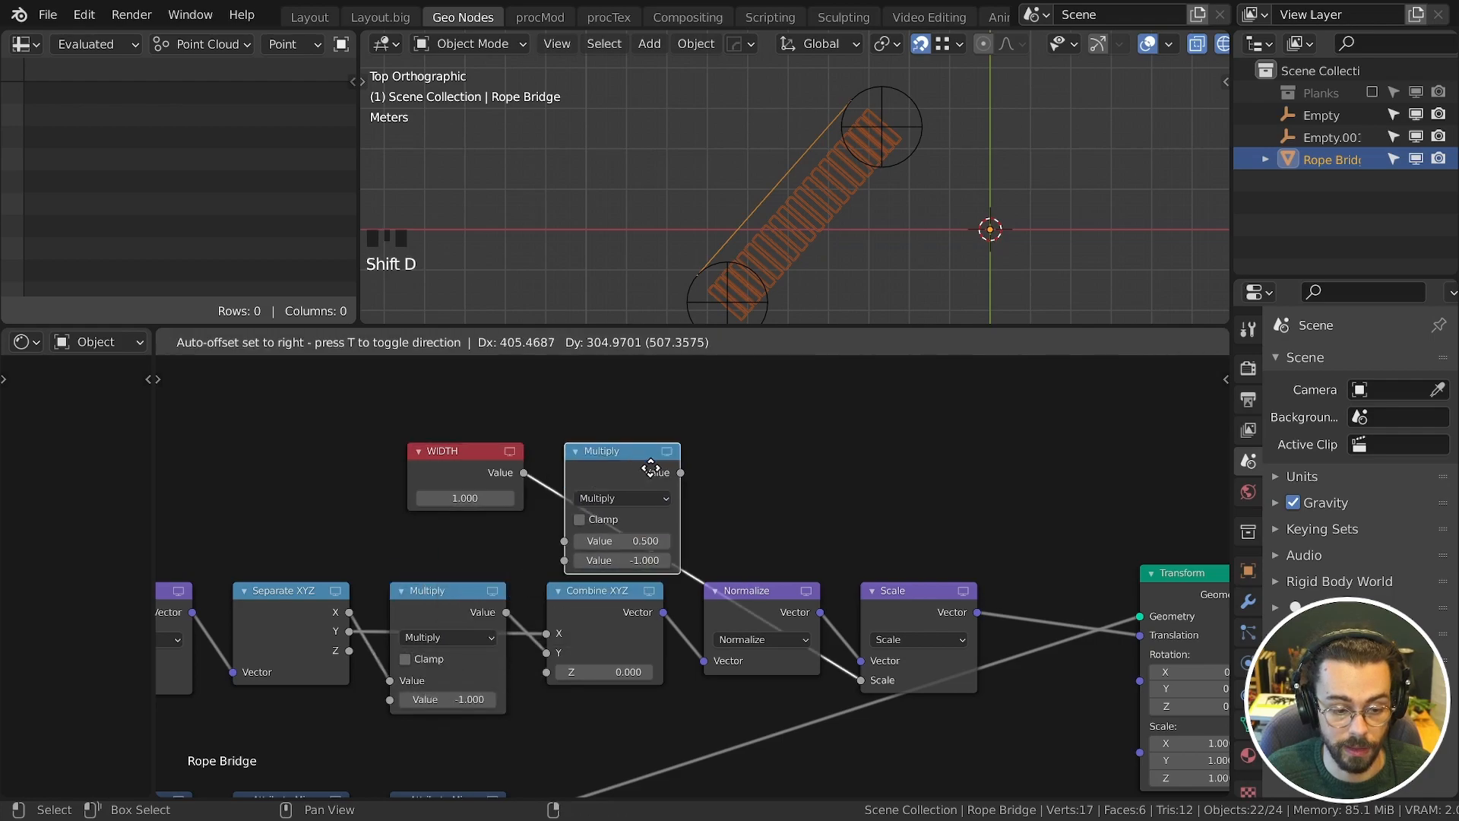
left_click(669, 470)
left_click(616, 560)
type("-1.")
key("Return")
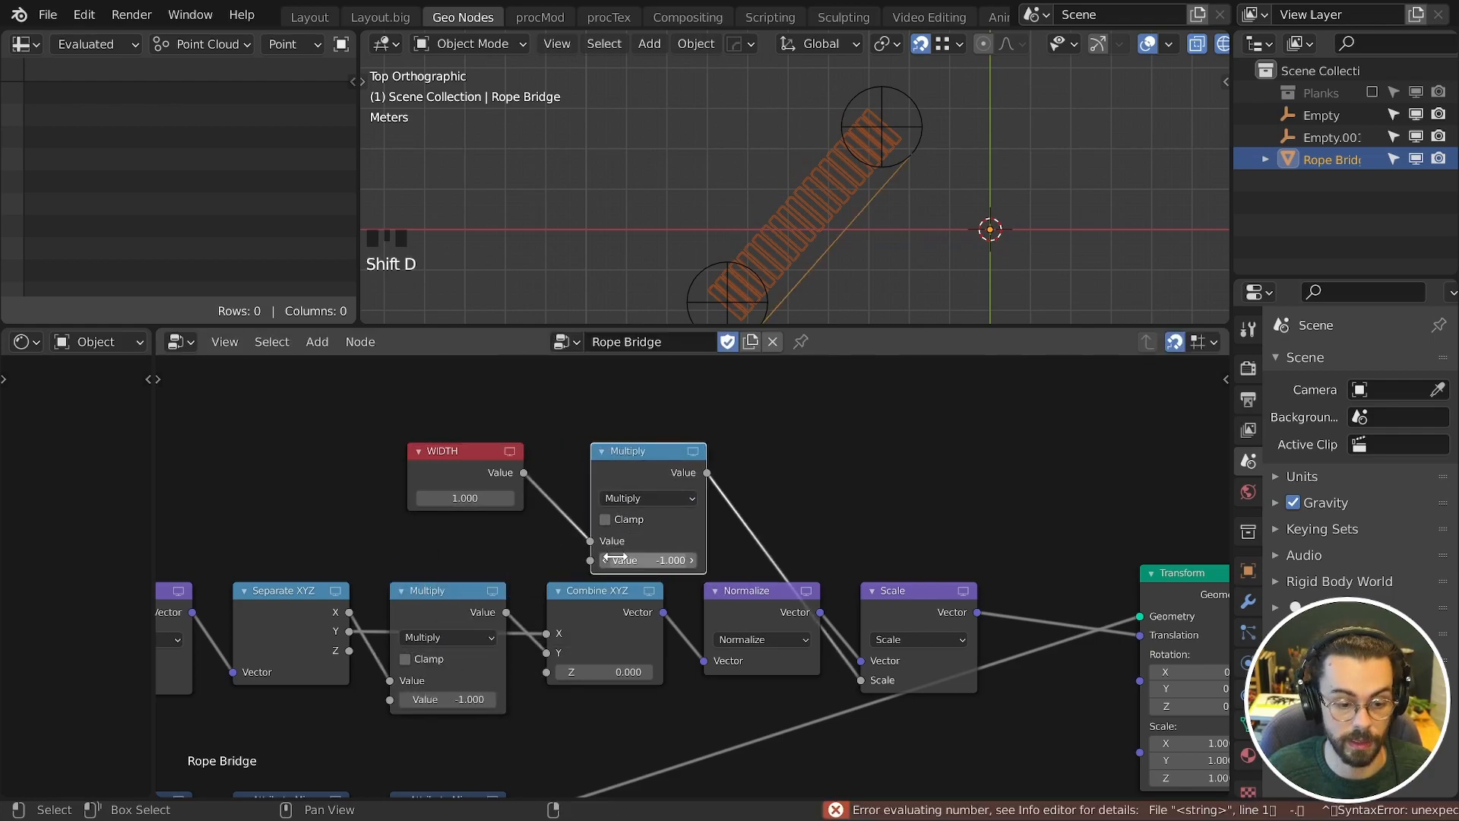
Step: Set the upper Multiply node's multiplier to 0.5, and move Multiply and WIDTH closer to the Scale node
left_click(616, 560)
type("0.5")
key("Return")
left_click_drag(676, 467, 790, 465)
left_click_drag(482, 456, 604, 456)
key("n")
Step: Hide the Transform node's unused sockets, move it beside Scale, and place a copy above it that keeps the incoming links
left_click(1172, 499)
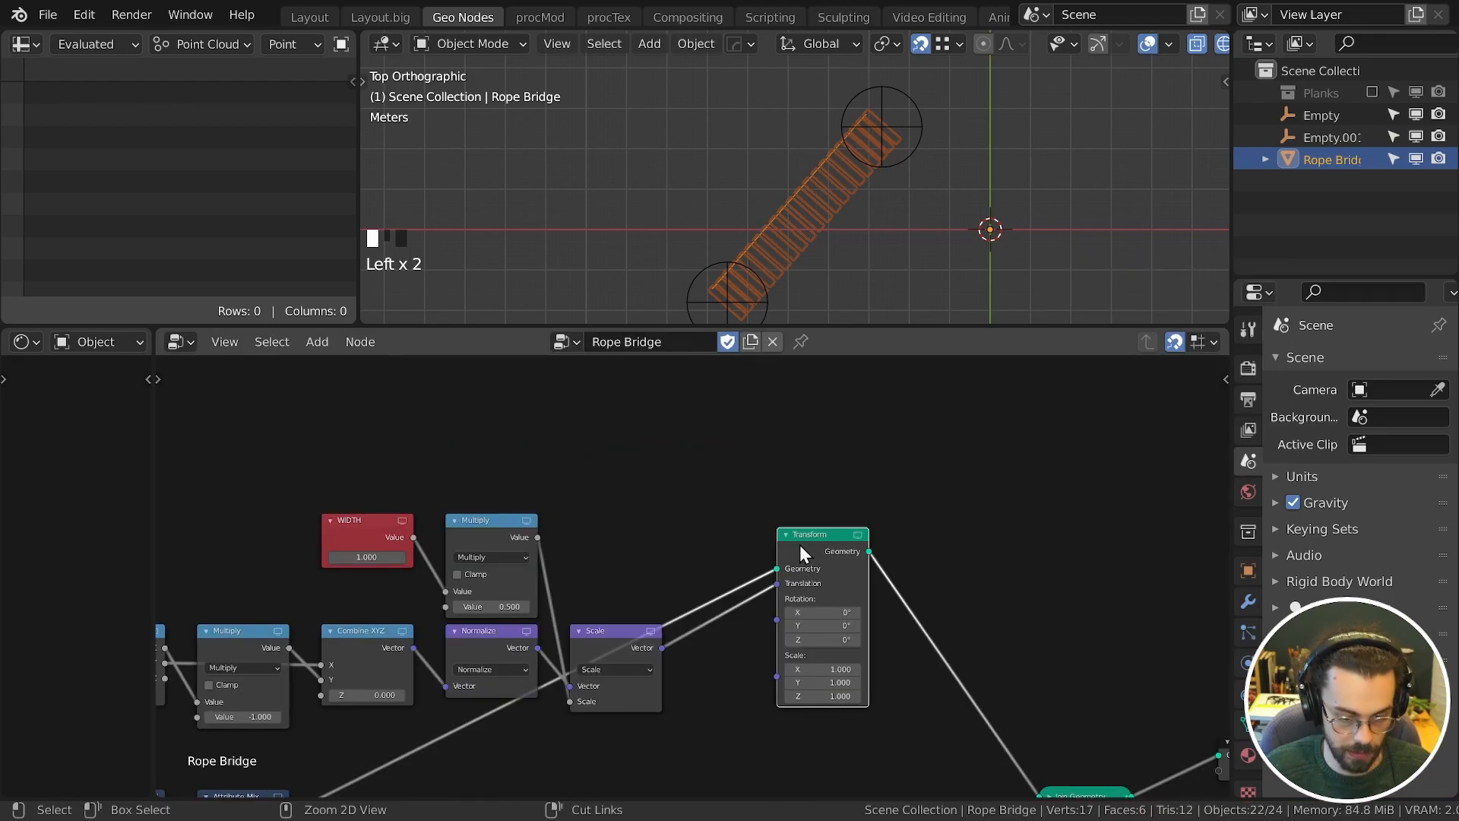
key("ctrl+h")
left_click_drag(804, 542, 773, 641)
middle_click_drag(773, 641, 828, 661)
key("ctrl+shift+d")
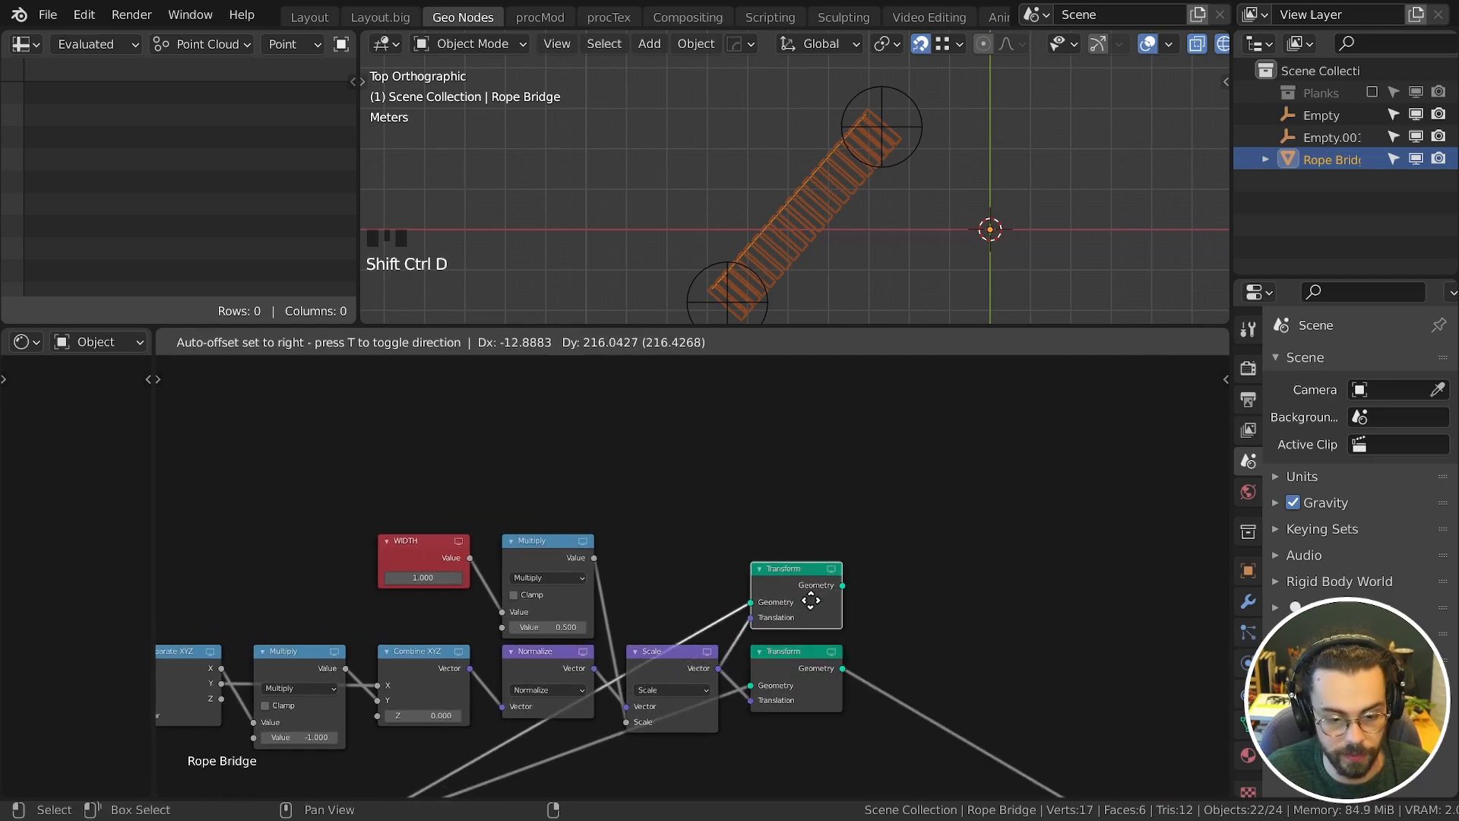
left_click(811, 561)
Step: Add a copy of the Scale node above the original with scale -1, and connect its output to the upper Transform's Translation
middle_click_drag(669, 659, 772, 630)
left_click(772, 630)
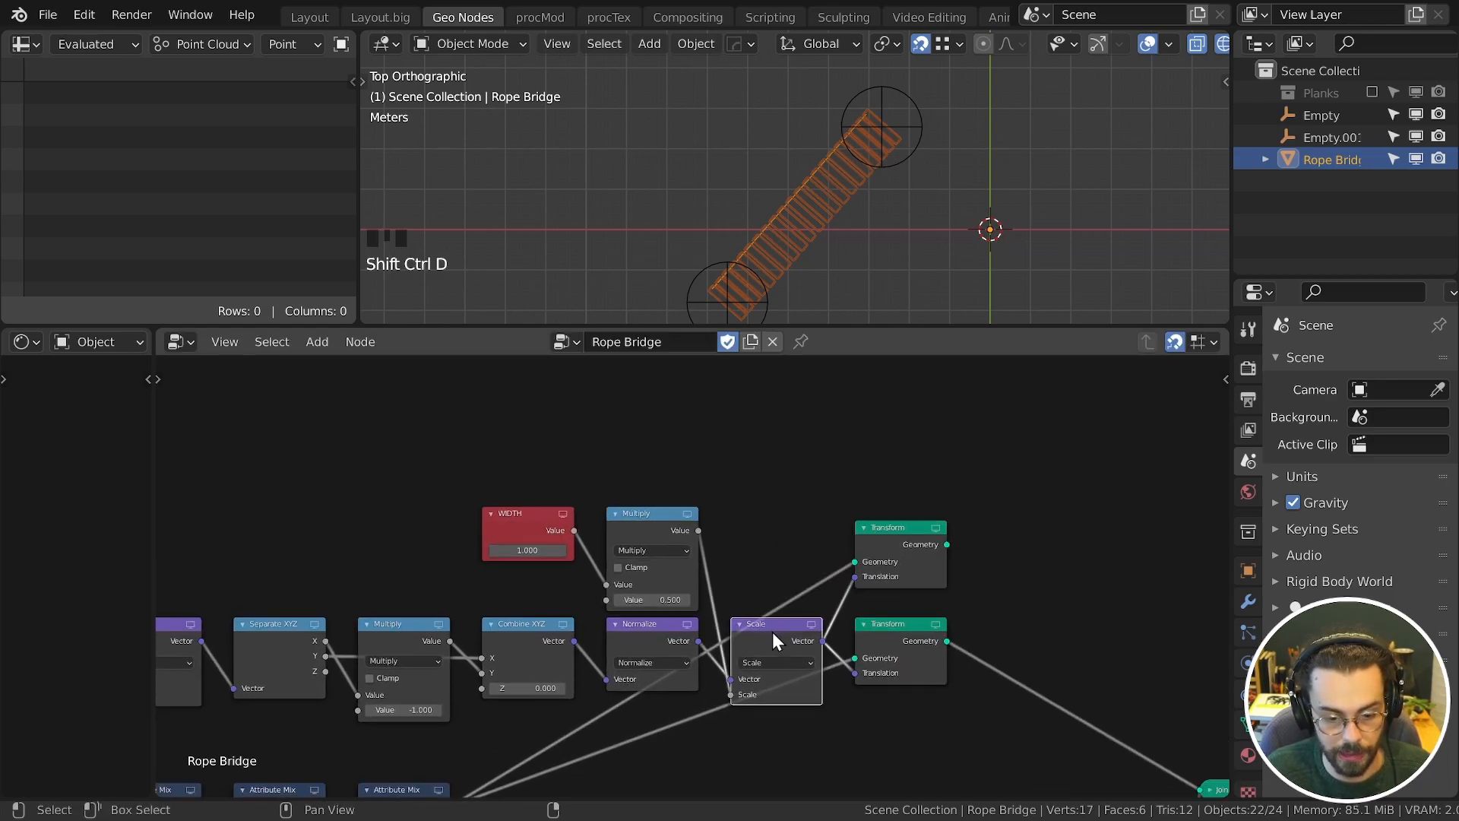
key("shift+d")
left_click(781, 456)
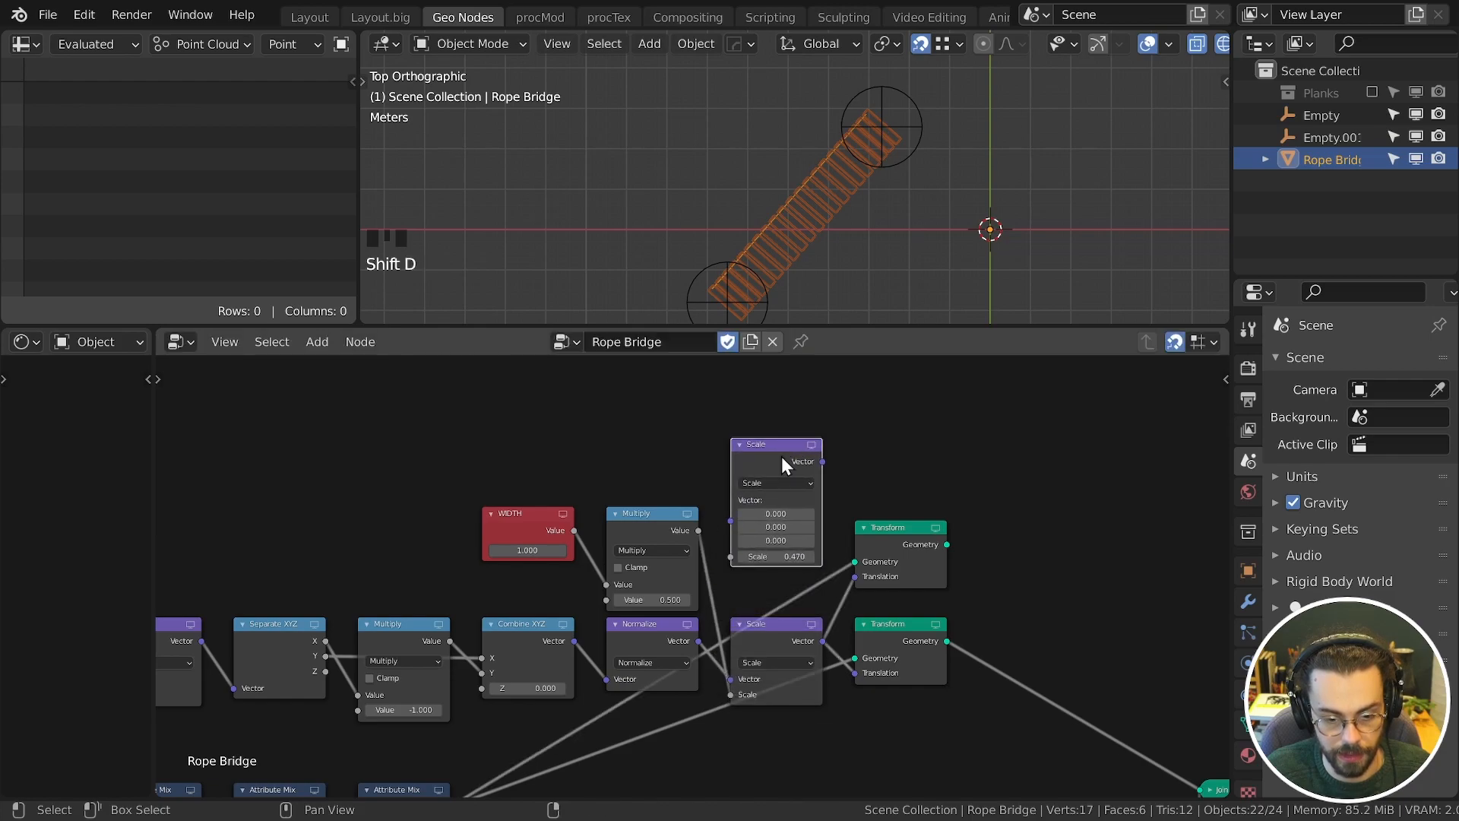
left_click_drag(781, 456, 779, 550)
left_click(775, 598)
type("-1")
key("Return")
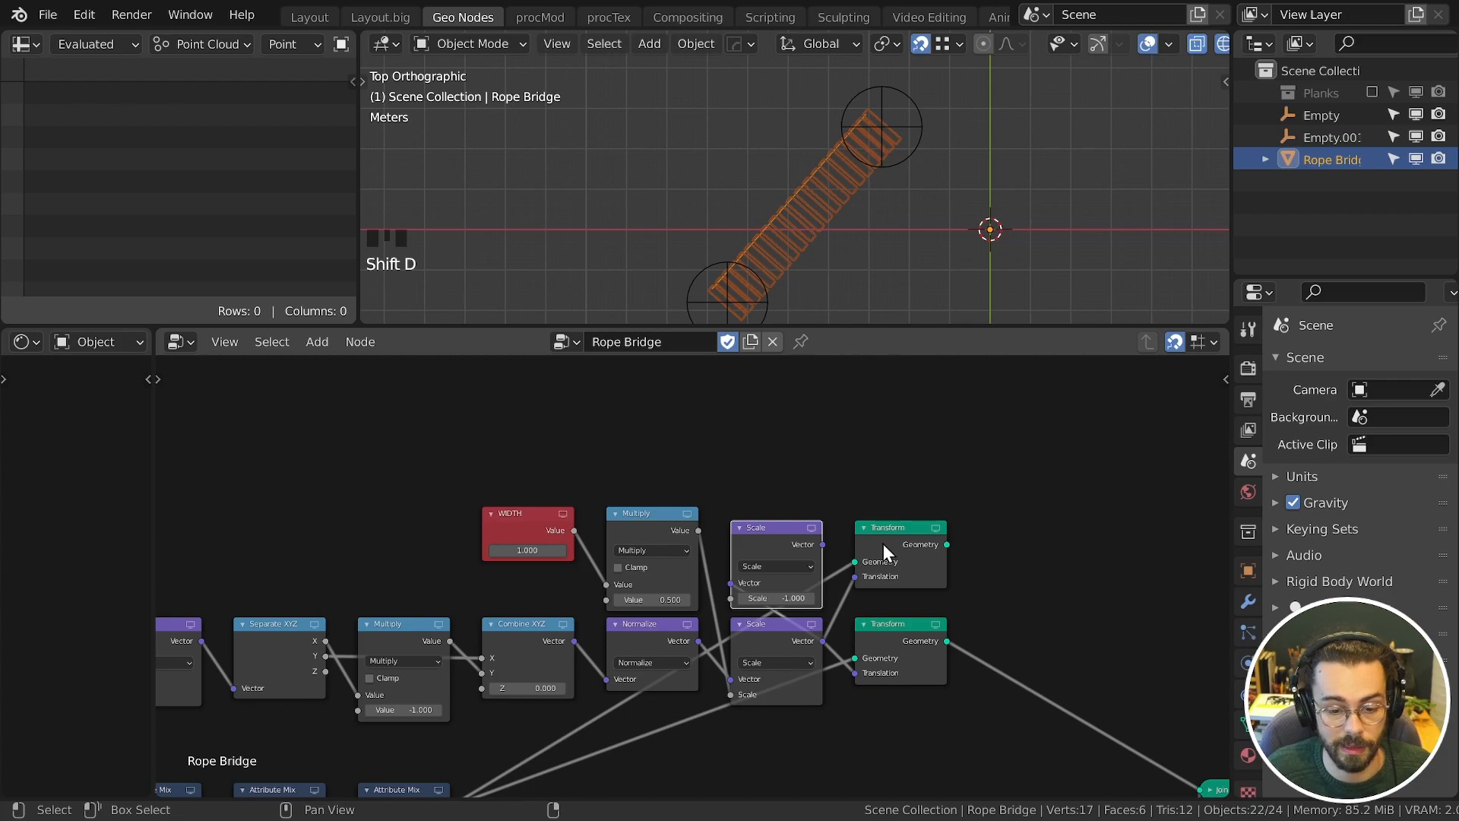
left_click_drag(823, 545, 854, 577)
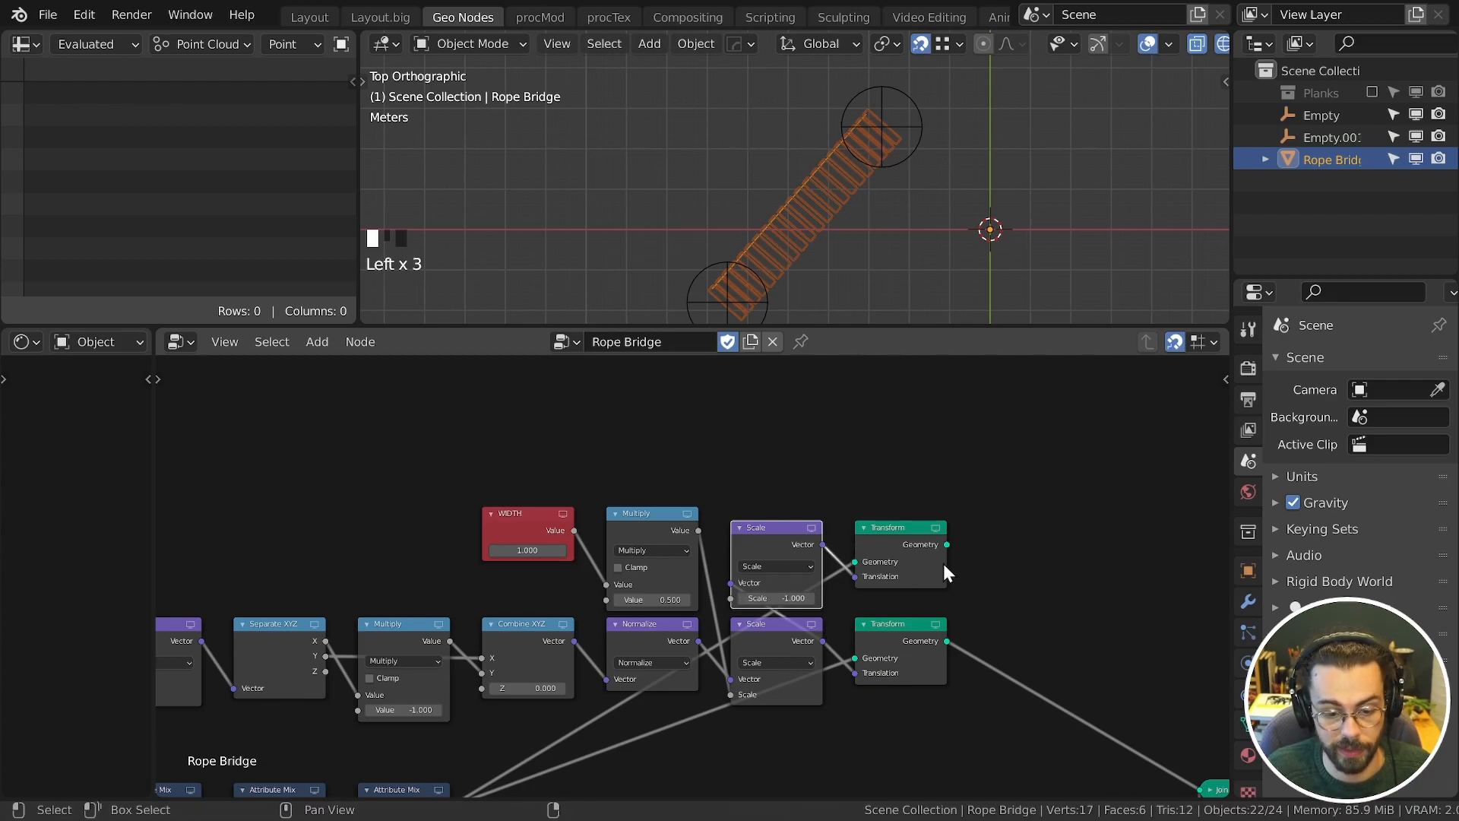
Step: Route the geometry links into both Transforms through reroute points, and connect the upper Transform to Join Geometry
scroll(912, 532, "up", 2)
left_click_drag(872, 509, 915, 421)
right_click(915, 421)
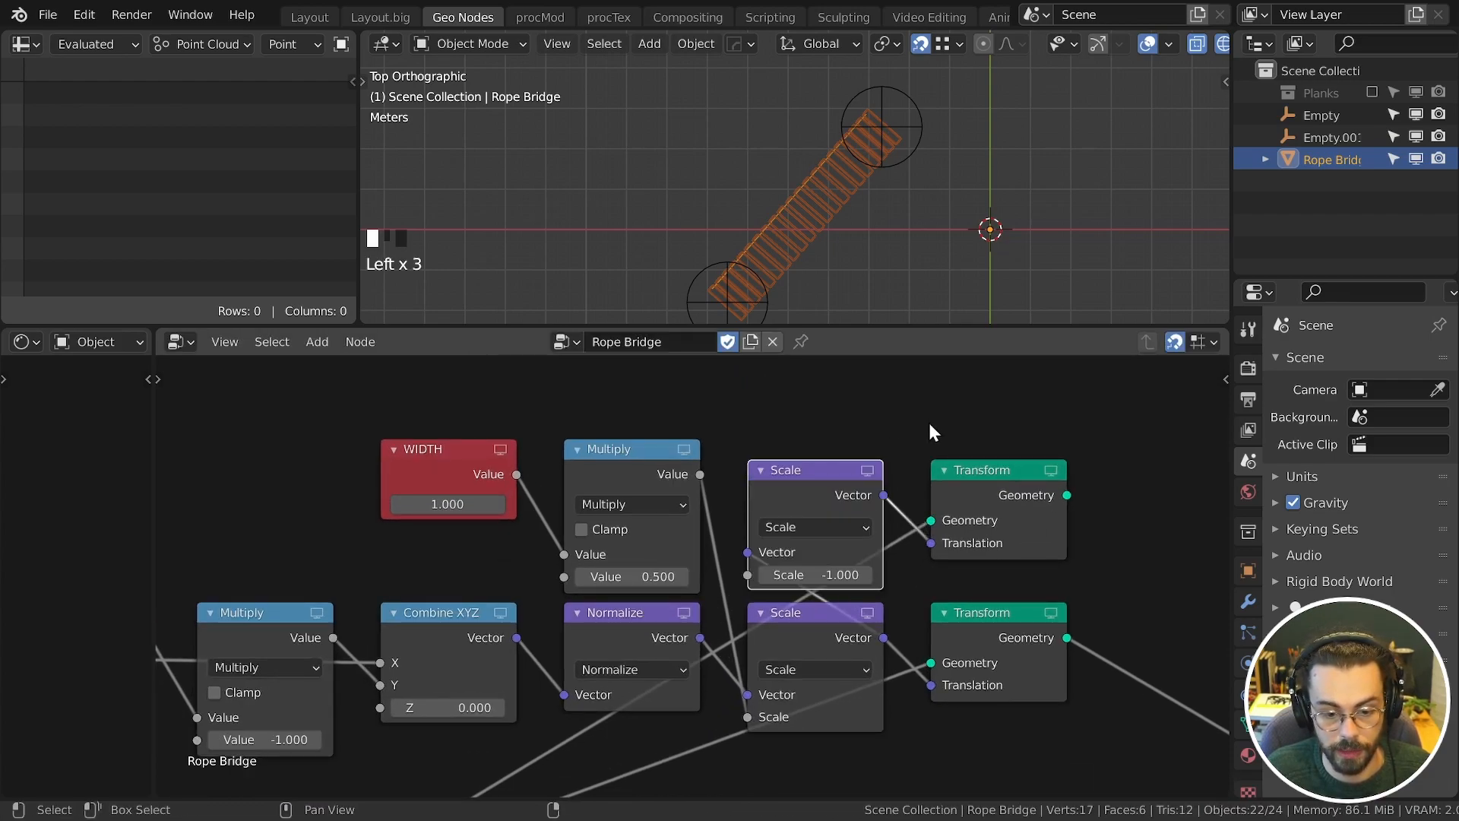
scroll(988, 456, "down", 2)
right_click_drag(456, 690, 521, 729, "shift")
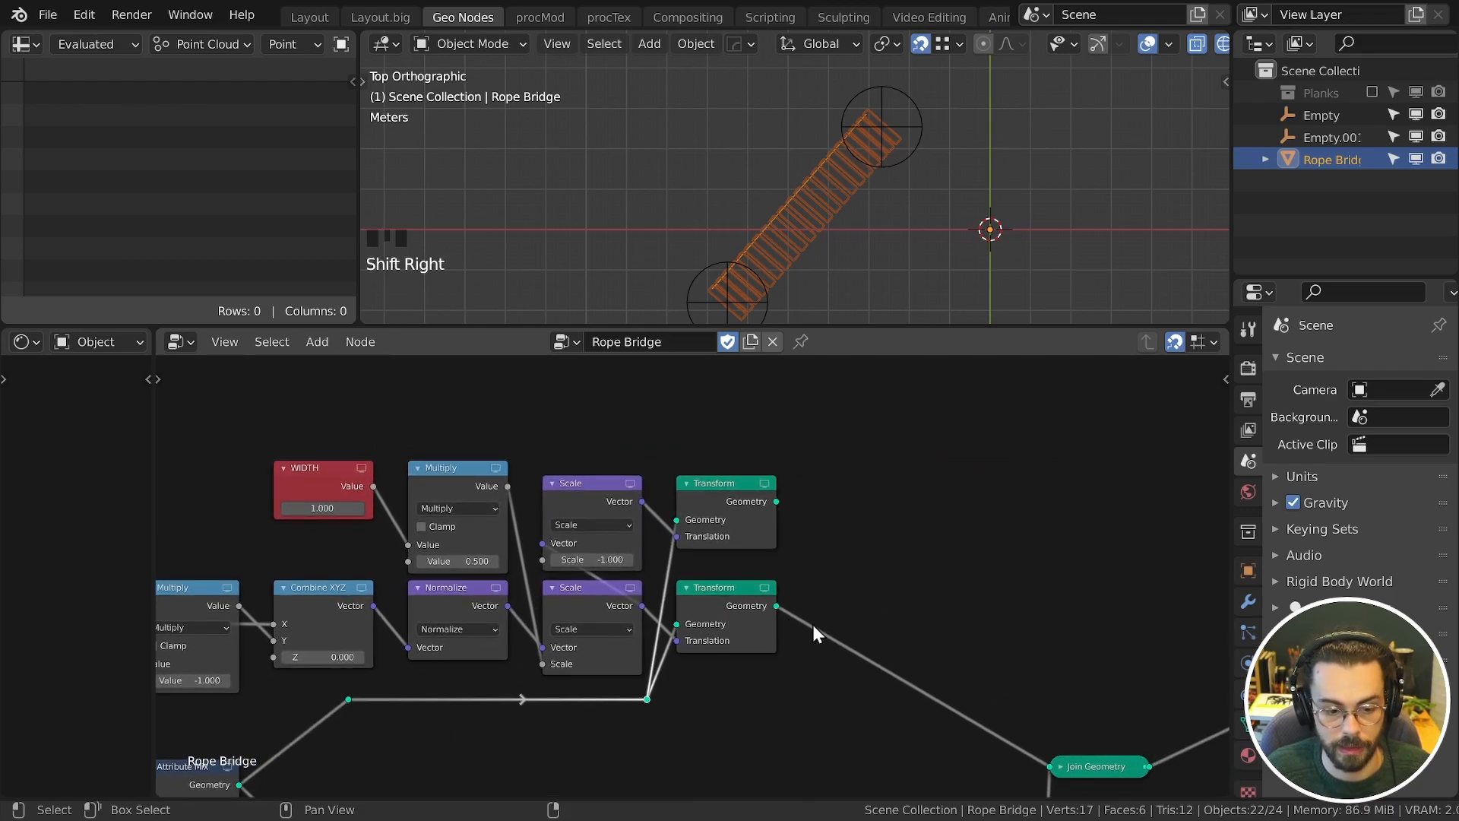
scroll(808, 593, "right", 3)
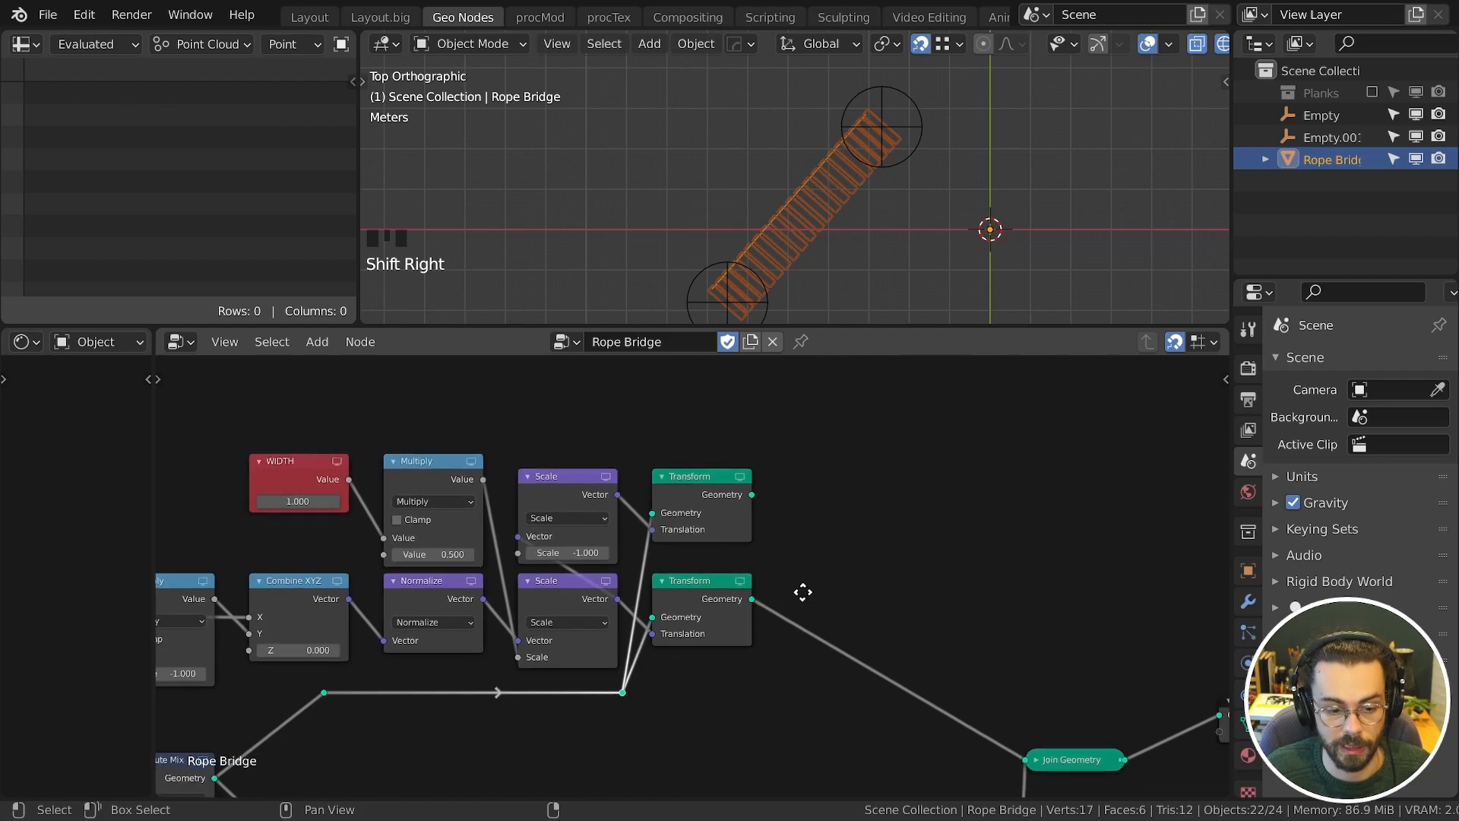
scroll(814, 573, "down", 1)
right_click_drag(662, 439, 977, 682, "alt")
Step: Test the rope spacing by varying the WIDTH value, and restore it to 1
scroll(790, 174, "up", 2)
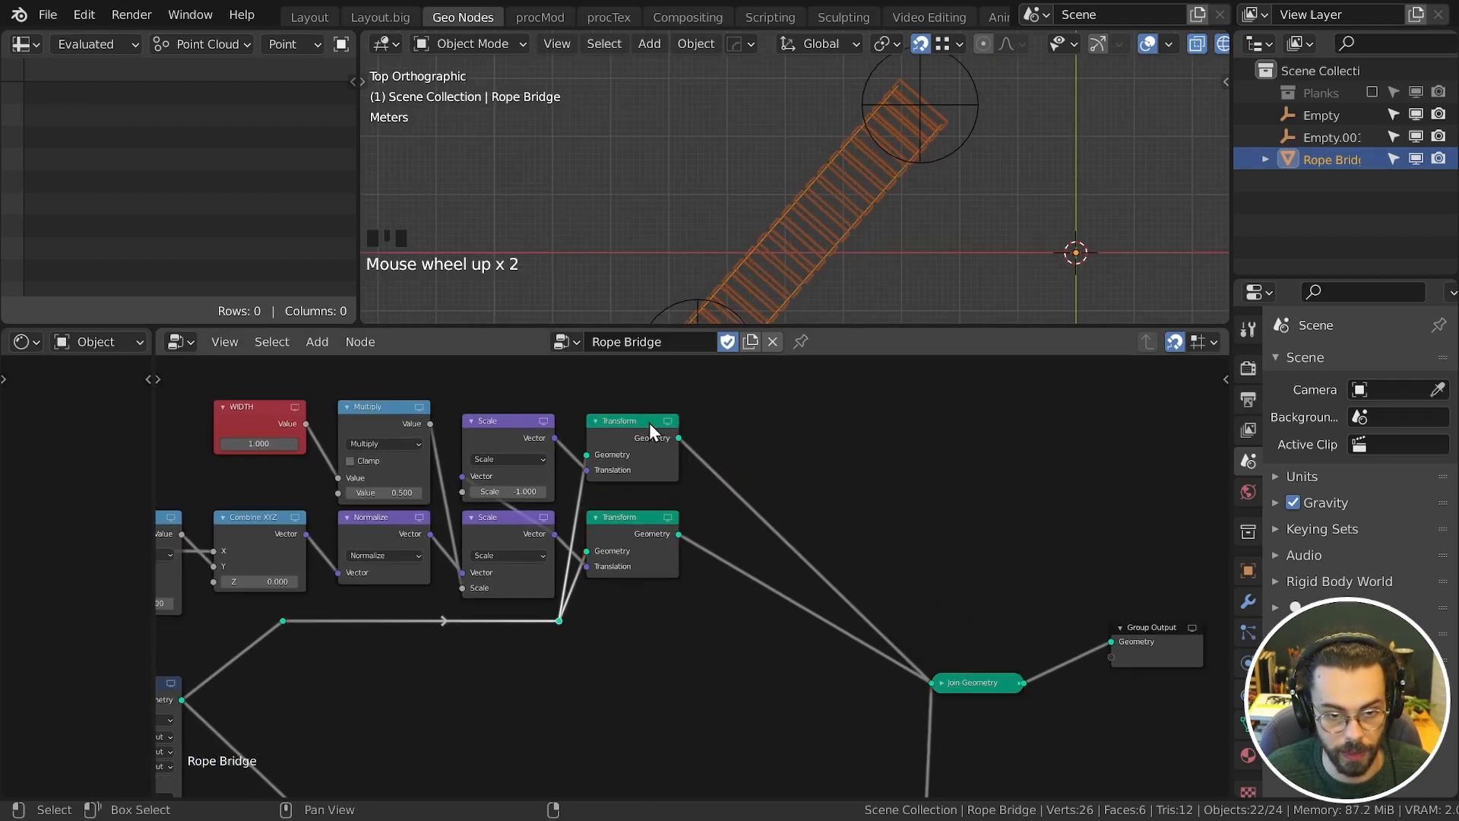
mouse_move(258, 443)
left_mouse_down("shift")
mouse_move(228, 444)
mouse_move(268, 443)
left_mouse_up("shift")
left_click(275, 440)
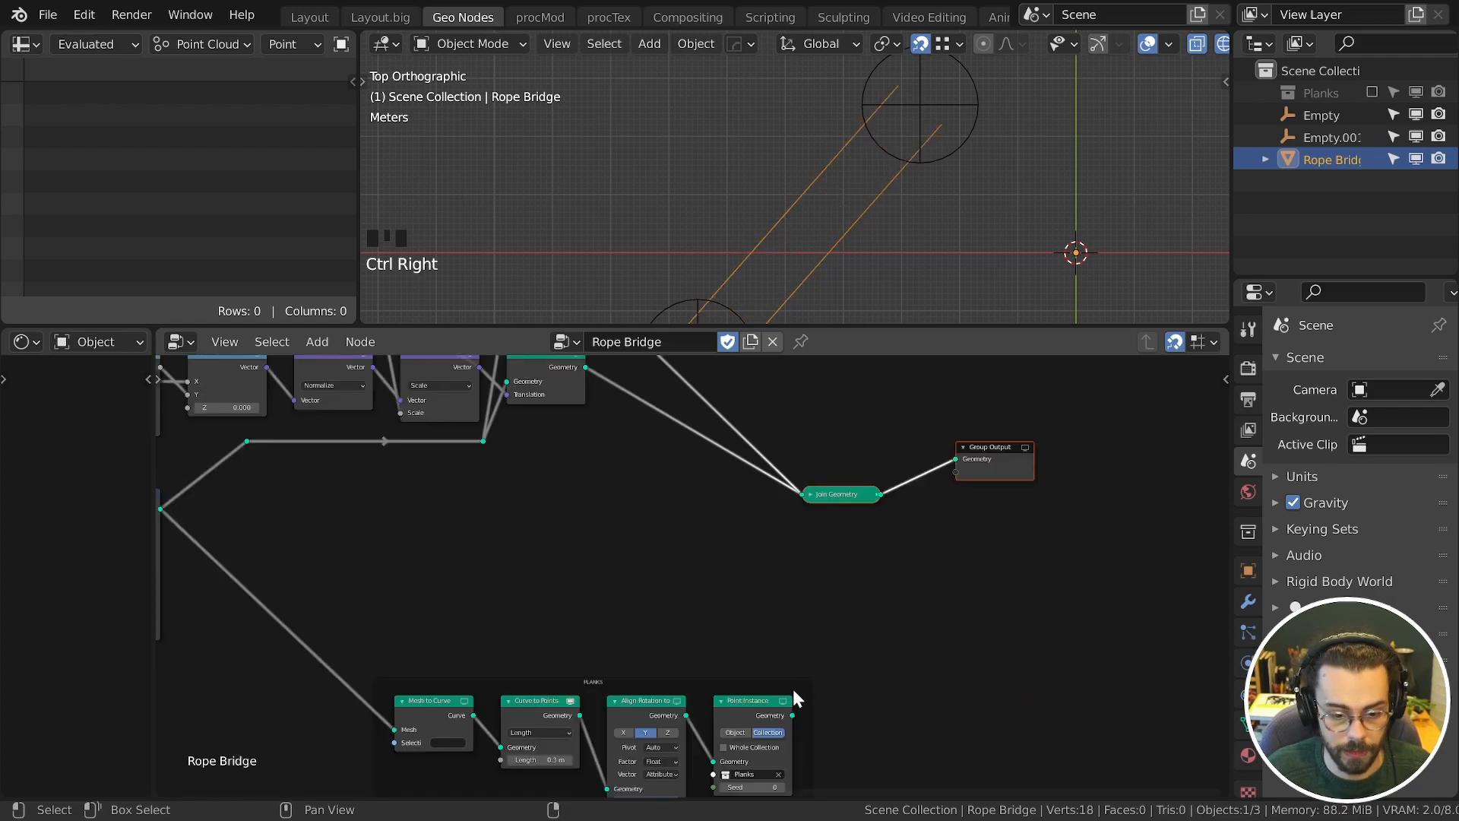
Step: Disconnect the planks branch from Join Geometry, and place Join Geometry beside the two Transform nodes
left_click_drag(792, 688, 695, 703)
middle_click_drag(851, 212, 840, 185, "shift")
scroll(936, 116, "down", 3)
left_click(875, 121)
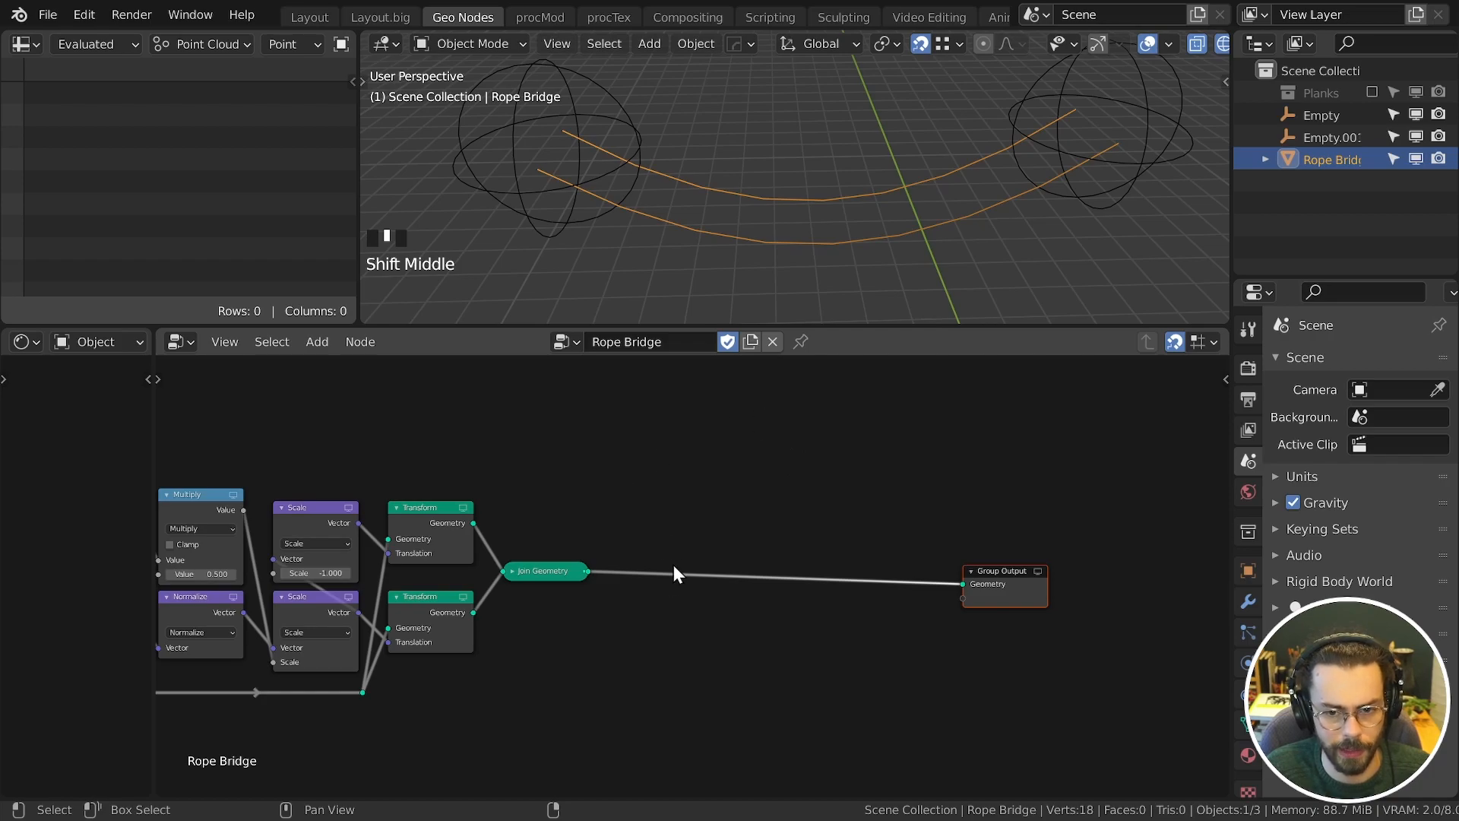
Step: Insert an Attribute Randomize node between Join Geometry and Group Output, with data type Vector and operation Add
scroll(673, 571, "up", 2)
middle_click_drag(554, 610, 508, 679)
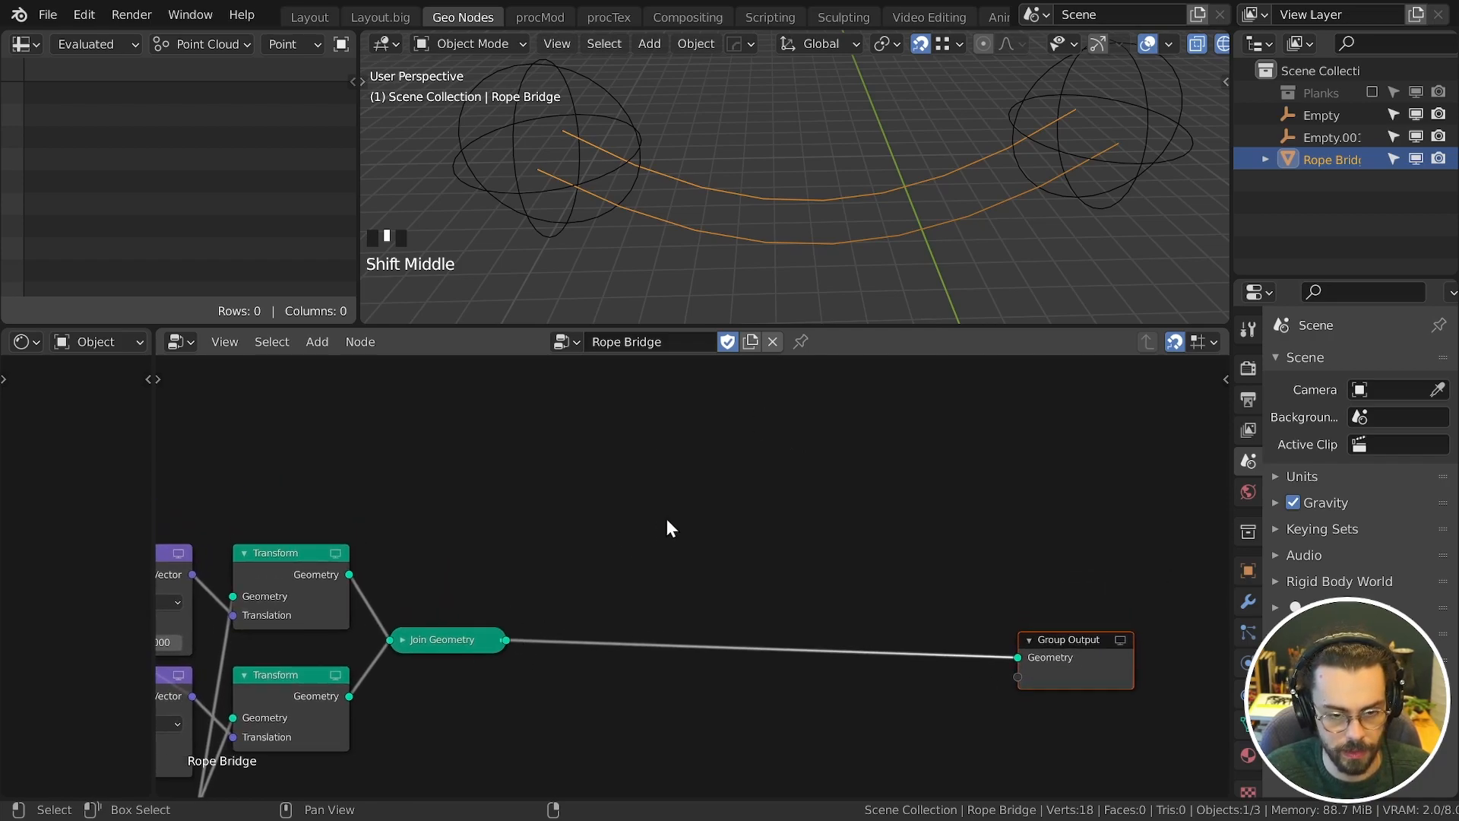
middle_click_drag(727, 189, 897, 202)
key("shift+a")
mouse_move(613, 505)
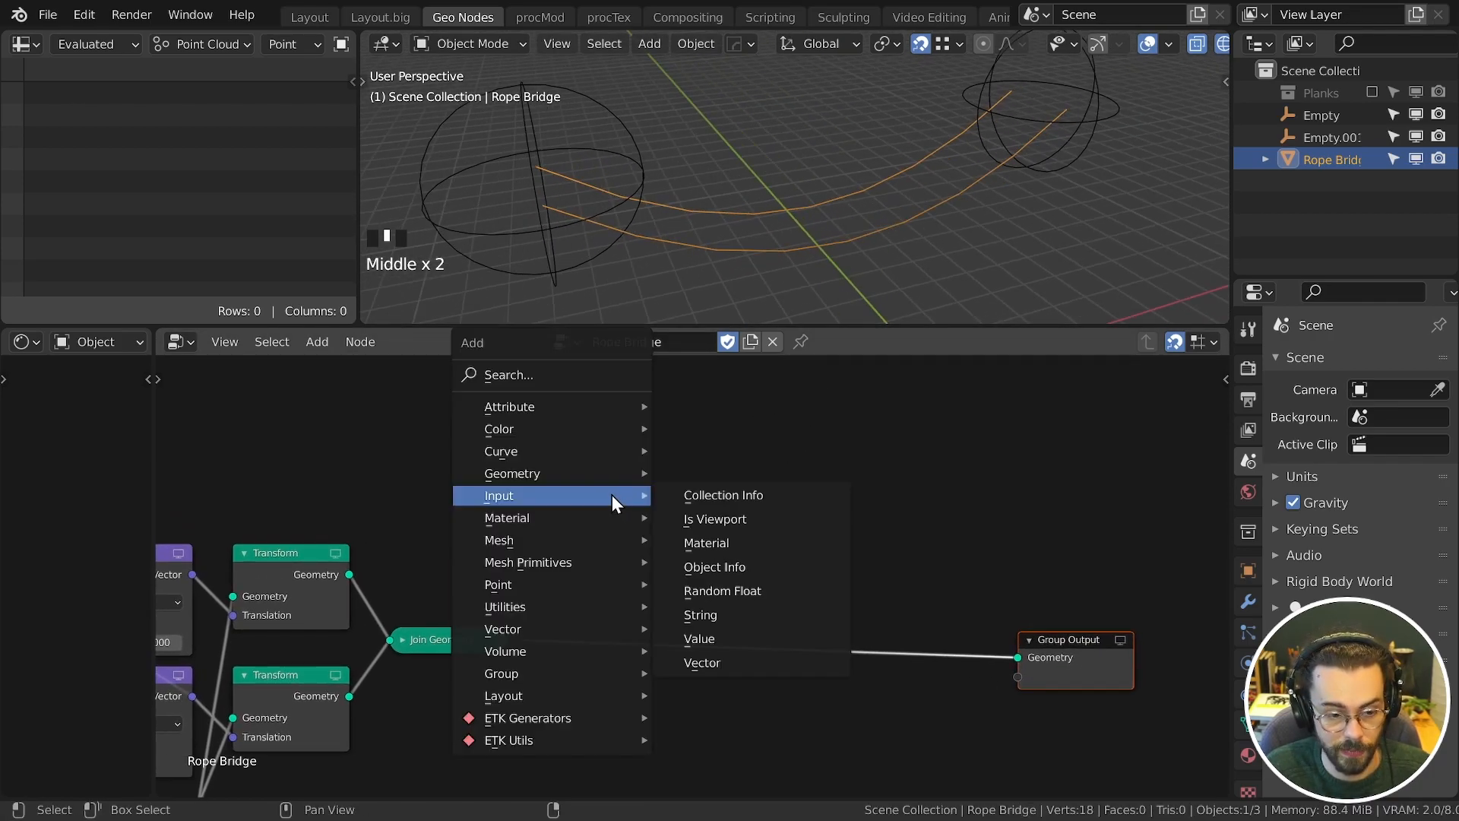
mouse_move(587, 417)
left_click(795, 666)
left_click(655, 559)
left_click_drag(719, 595, 668, 527)
left_click(667, 568)
left_click(667, 607)
left_click(668, 549)
left_click(665, 607)
Step: Randomize the position attribute with all Min components at -0.1 and all Max components at 0.1
left_click(665, 606)
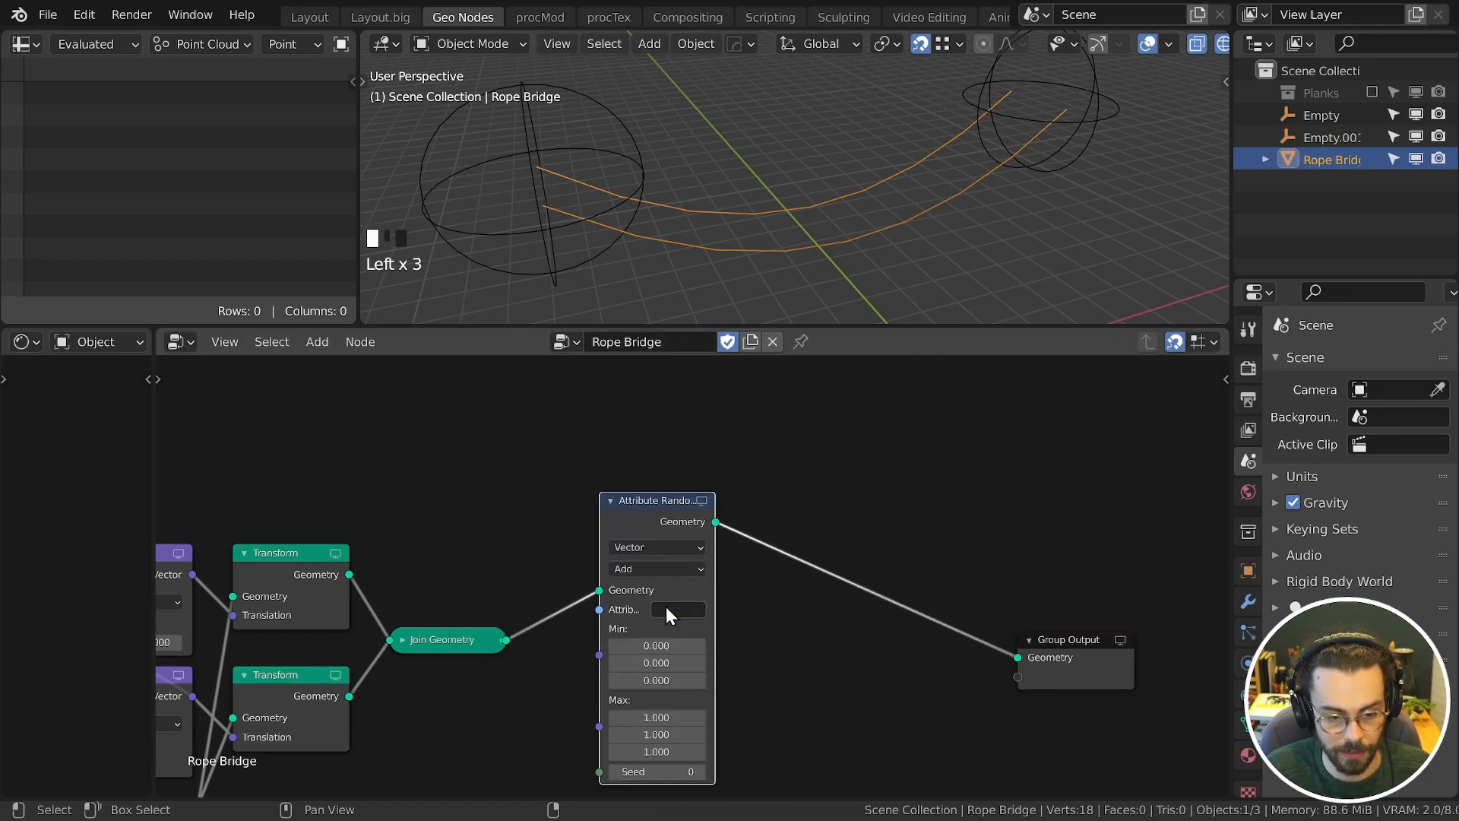
left_click(766, 673)
left_click(671, 646)
type("-0.1")
mouse_move(659, 718)
left_mouse_down()
mouse_move(663, 749)
mouse_move(663, 735)
left_mouse_up()
type("0.1")
key("Return")
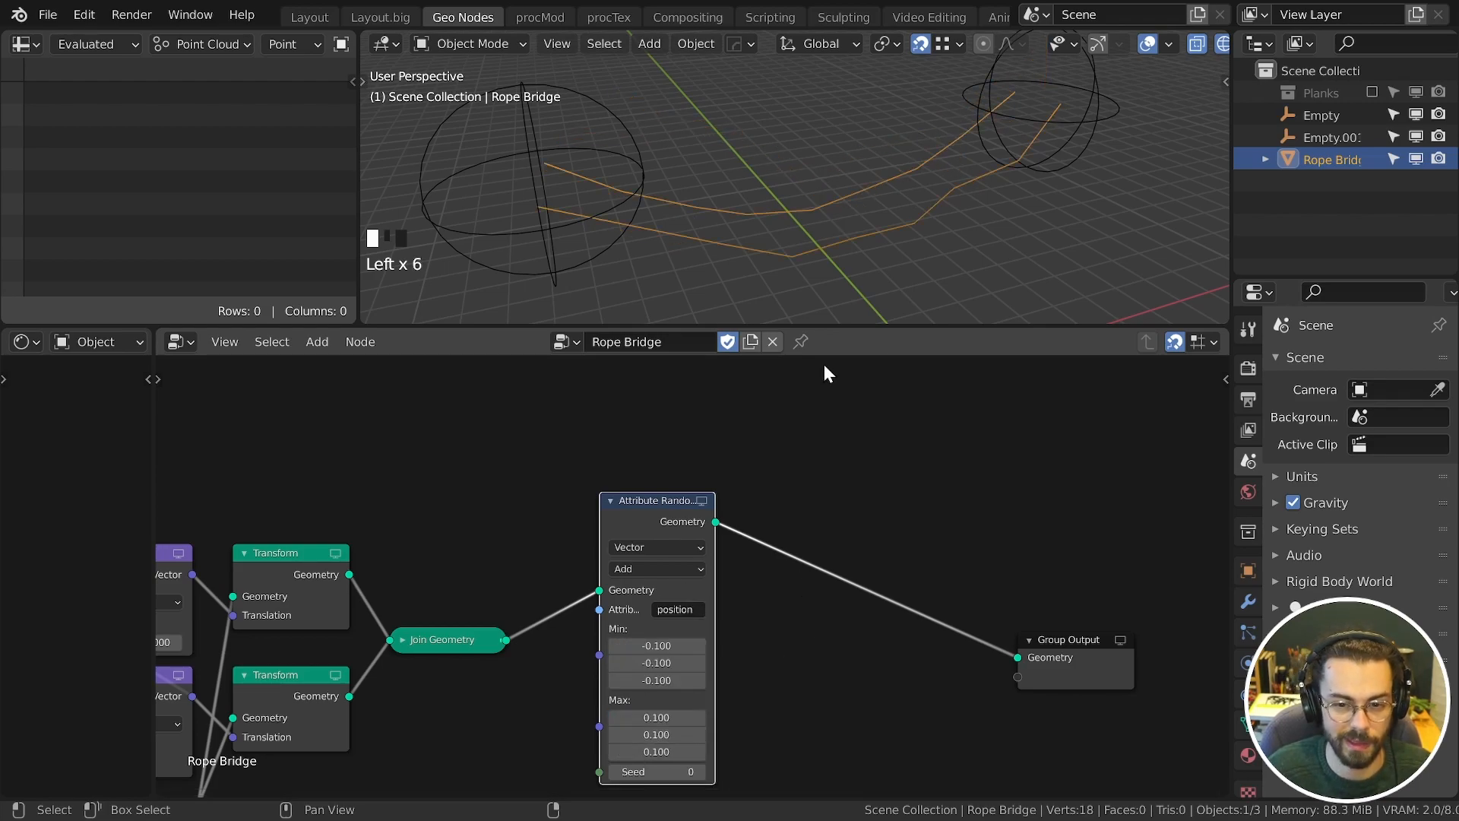
Step: Combine the Attribute Randomize output with the original ropes in a new Join Geometry node before Group Output
scroll(897, 228, "down", 2)
middle_click_drag(893, 223, 859, 171)
right_click_drag(701, 541, 486, 634, "ctrl+shift")
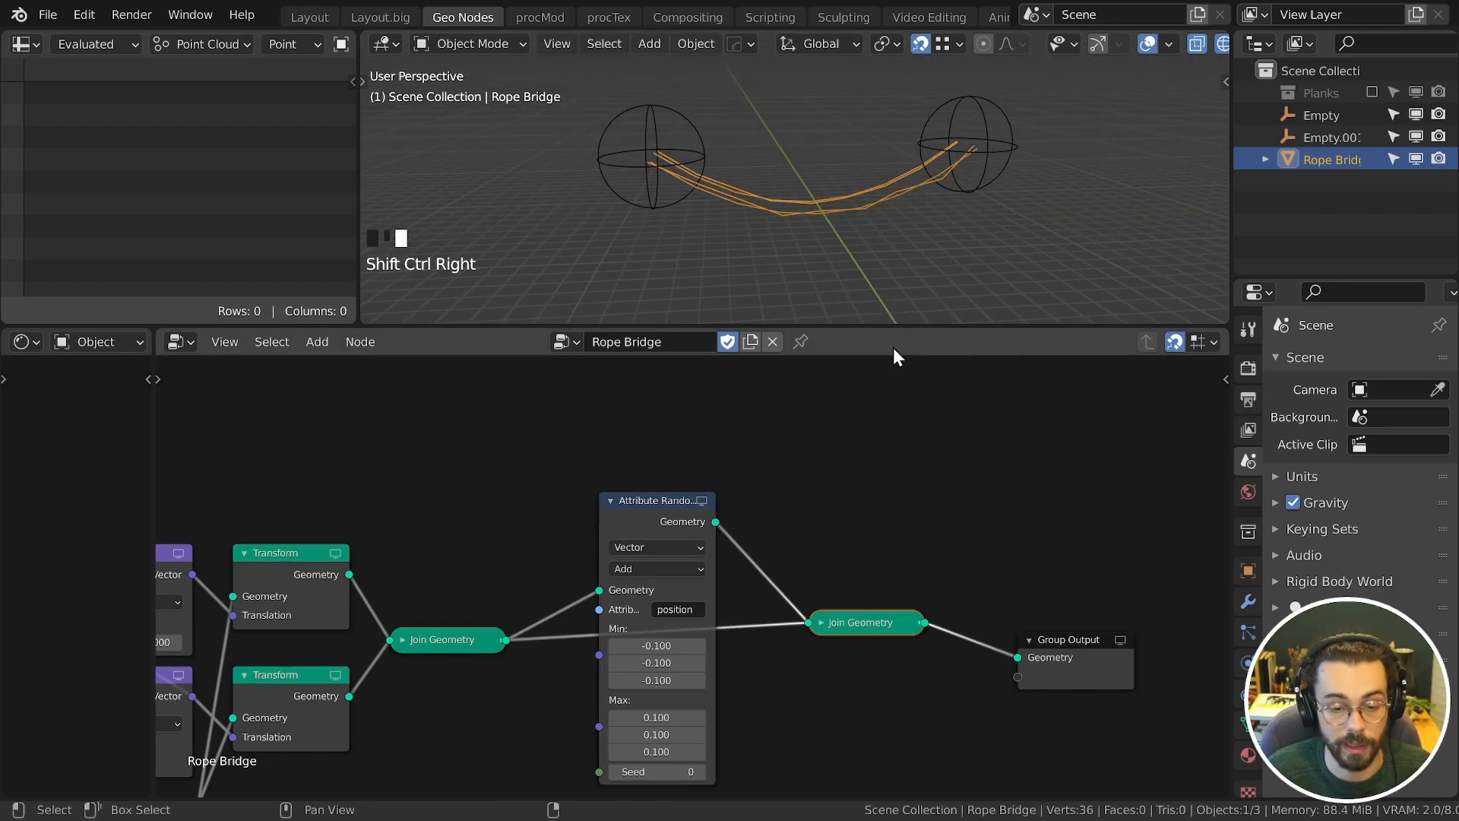
Step: Raise the Value node that drives the Line's point count to 32
scroll(782, 563, "down", 3)
scroll(695, 571, "down", 3)
middle_click_drag(543, 681, 1132, 540)
scroll(790, 596, "up", 3)
left_click_drag(718, 583, 884, 583)
left_click(743, 581)
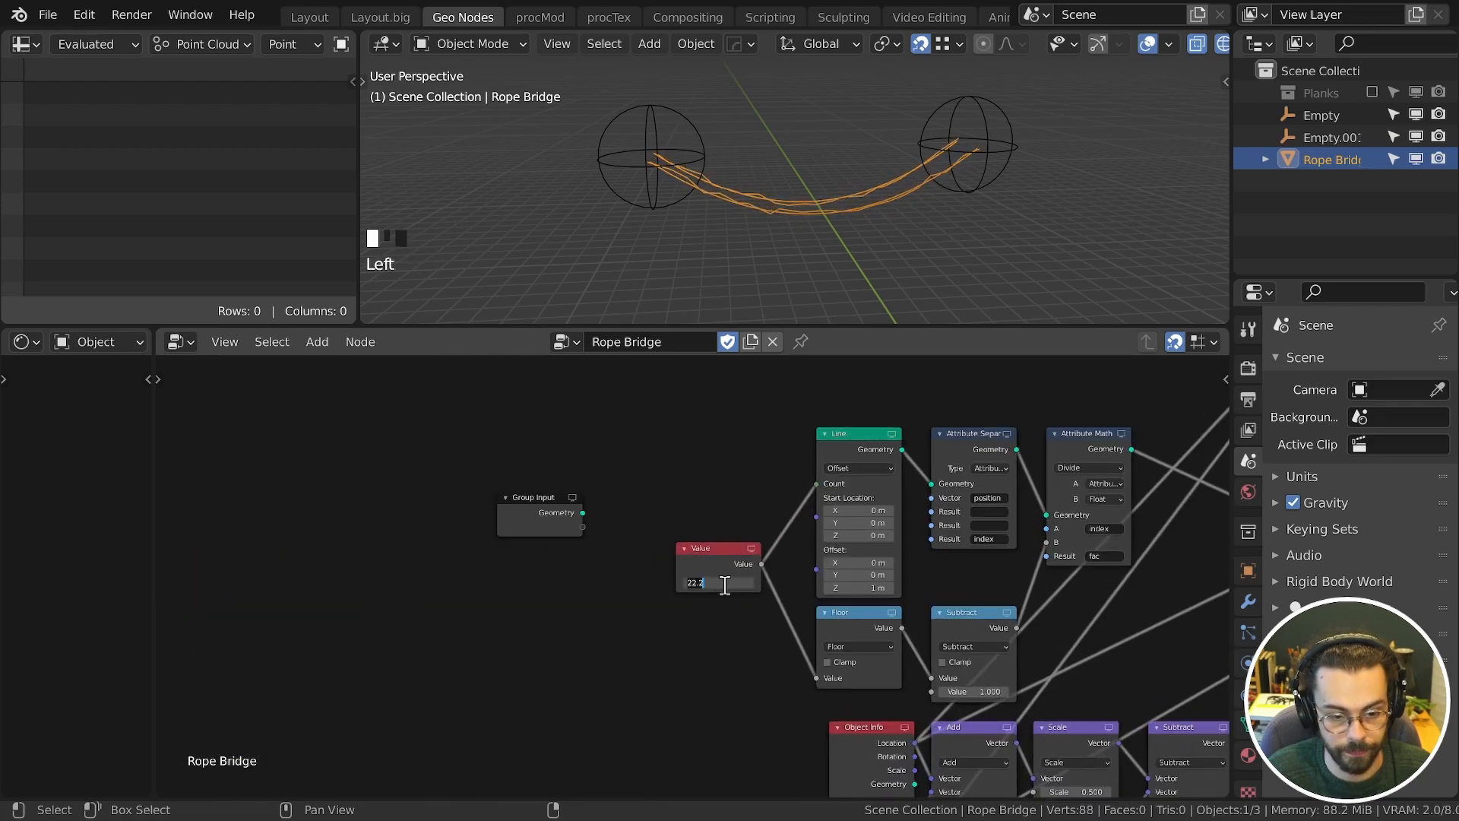
Step: Set the Attribute Randomize node's Min Z to -0.460 and Max Z to 0.190
middle_click_drag(974, 388, 1016, 523, "ctrl")
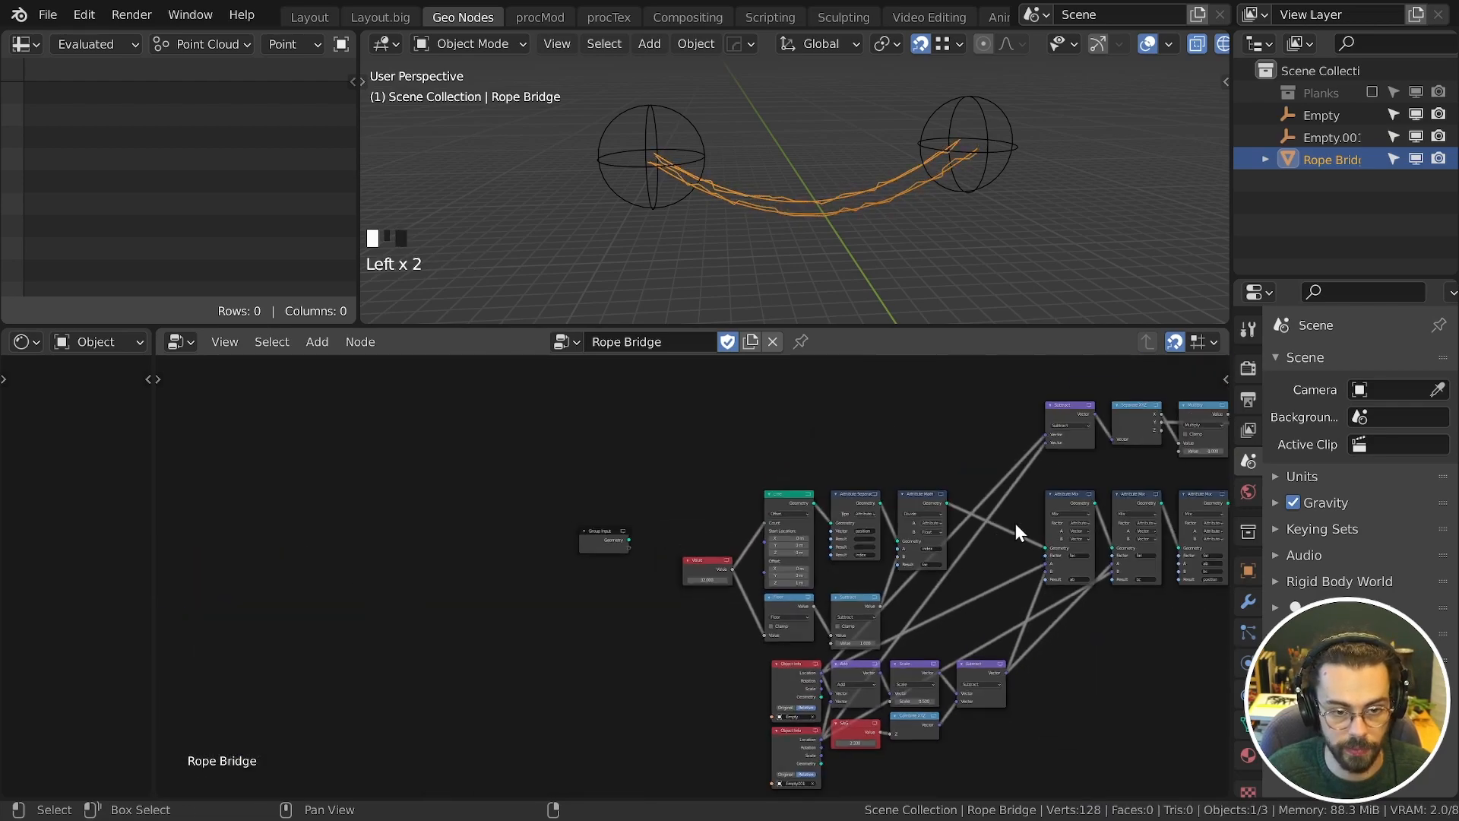
middle_click_drag(1185, 456, 950, 526)
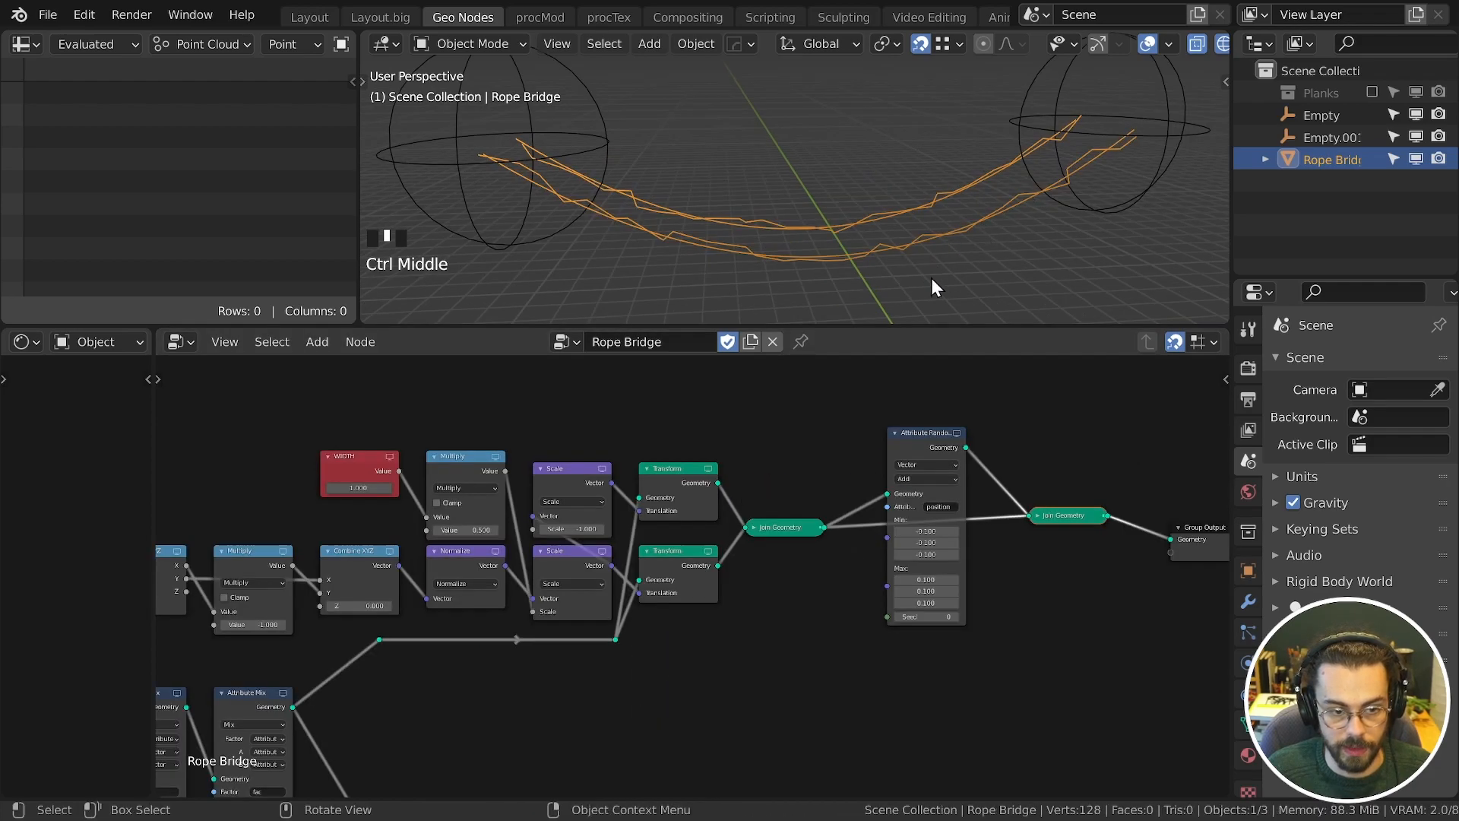
middle_click_drag(949, 510, 803, 546)
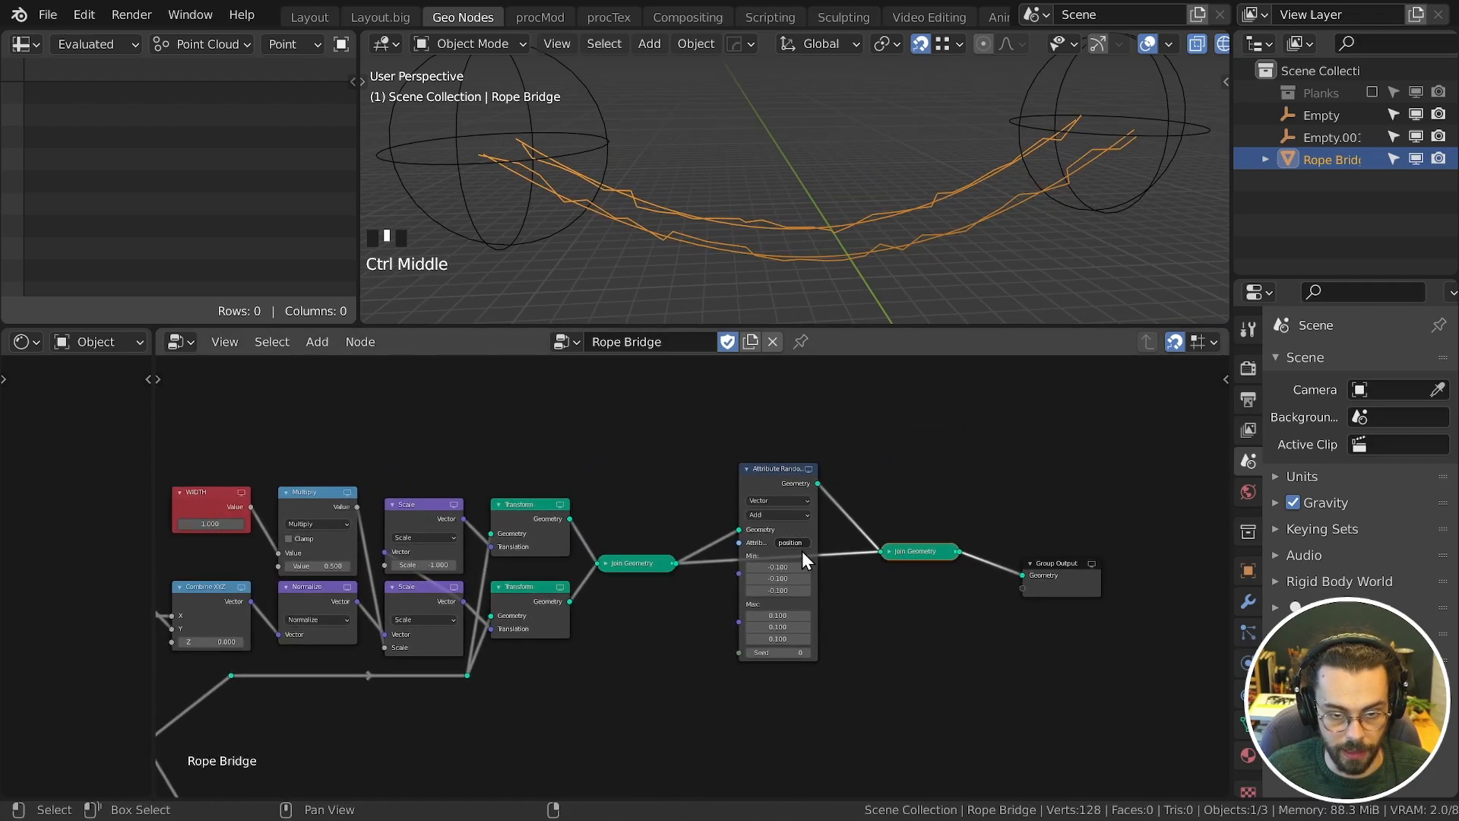
middle_click_drag(737, 607, 772, 662, "ctrl")
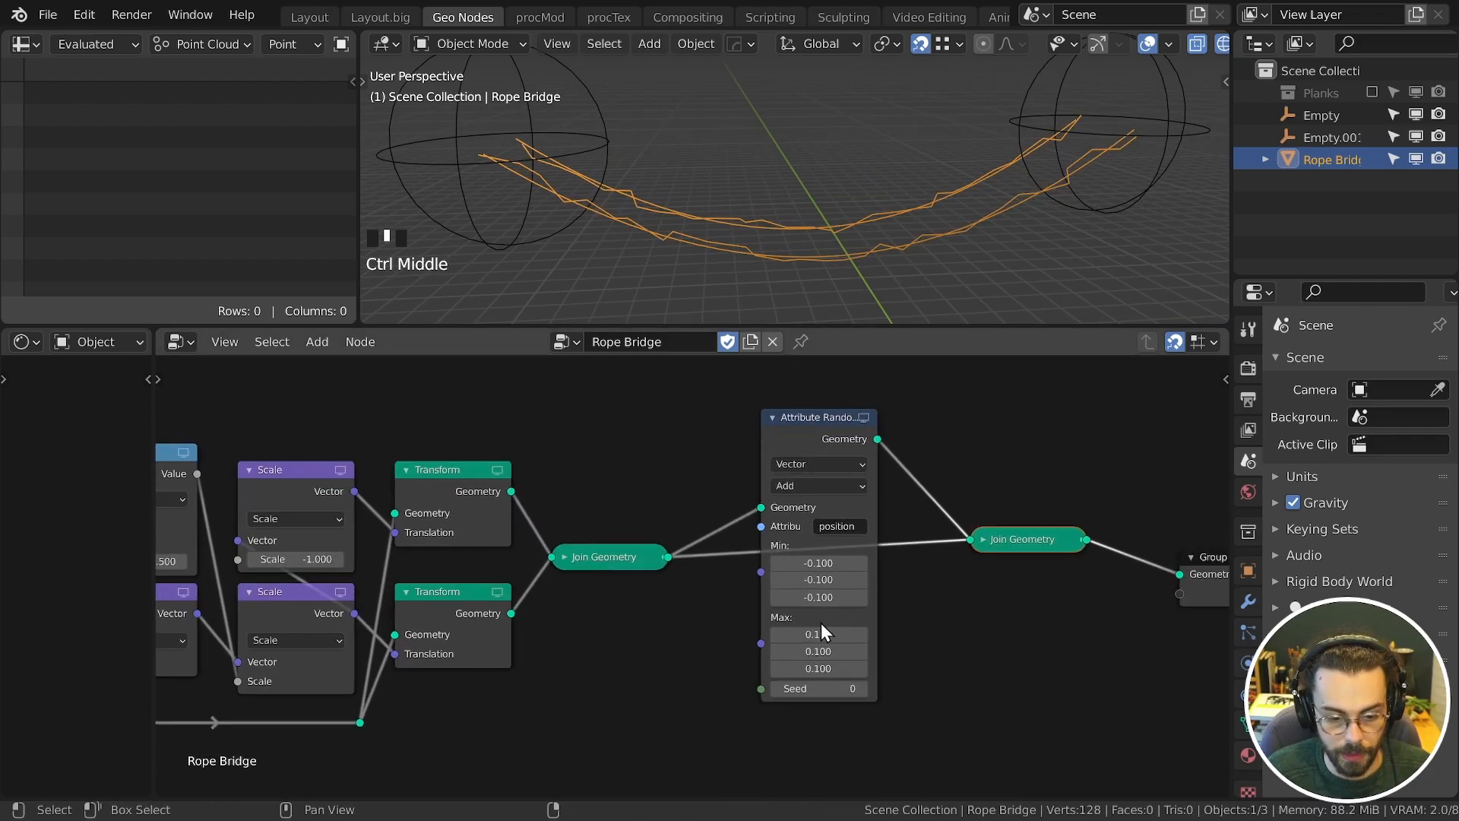
left_click_drag(818, 597, 775, 597, "shift")
scroll(974, 237, "down", 2)
middle_click_drag(974, 238, 1029, 204)
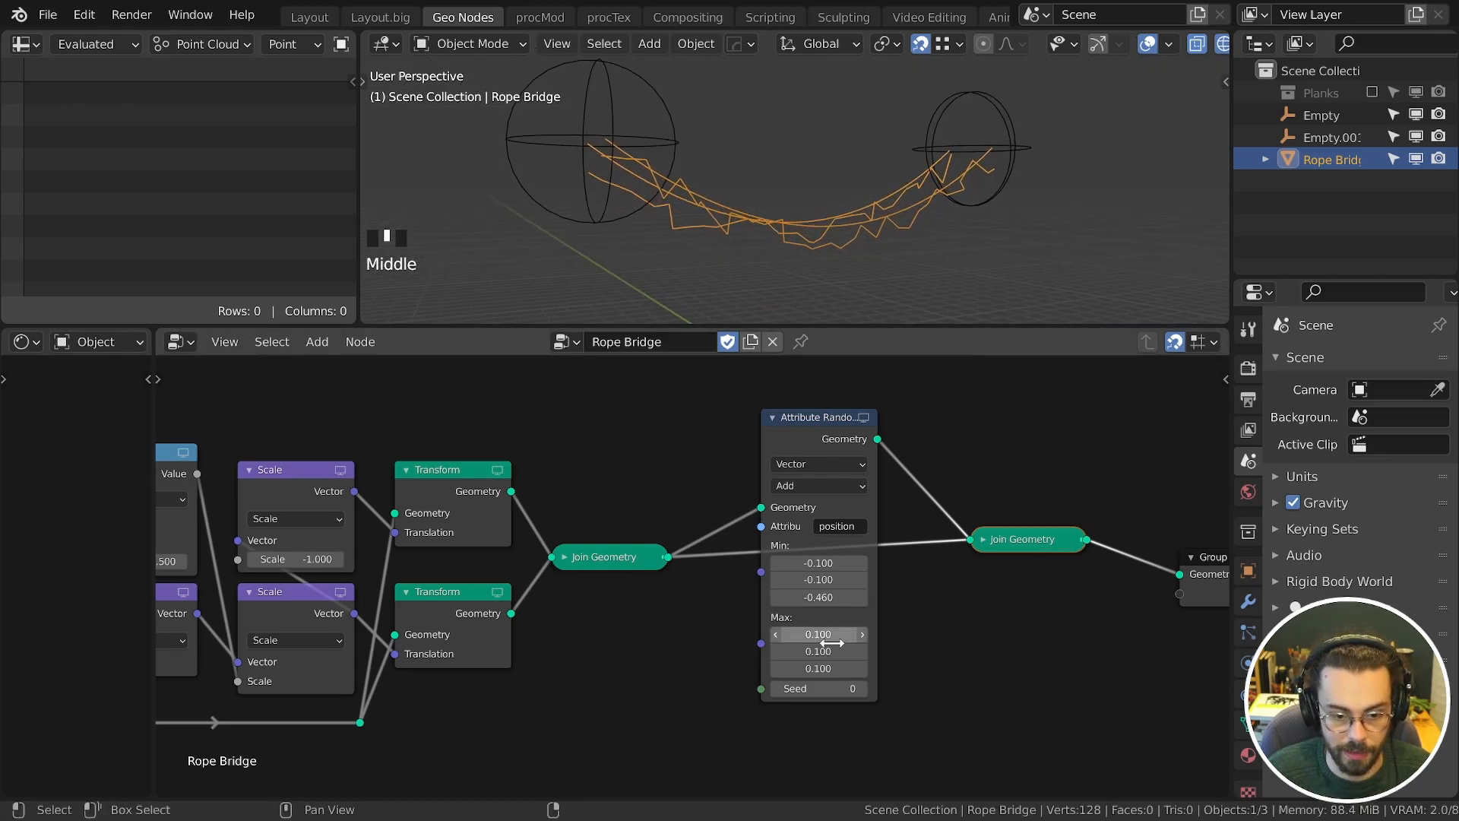
mouse_move(819, 652)
left_mouse_down("shift")
mouse_move(840, 651)
mouse_move(825, 669)
left_mouse_up("shift")
key("ctrl+c")
key("ctrl+v")
Step: Collapse the Attribute Randomize node, and place a copy below it that keeps its input link and also feeds Join Geometry
middle_click_drag(922, 262, 942, 301)
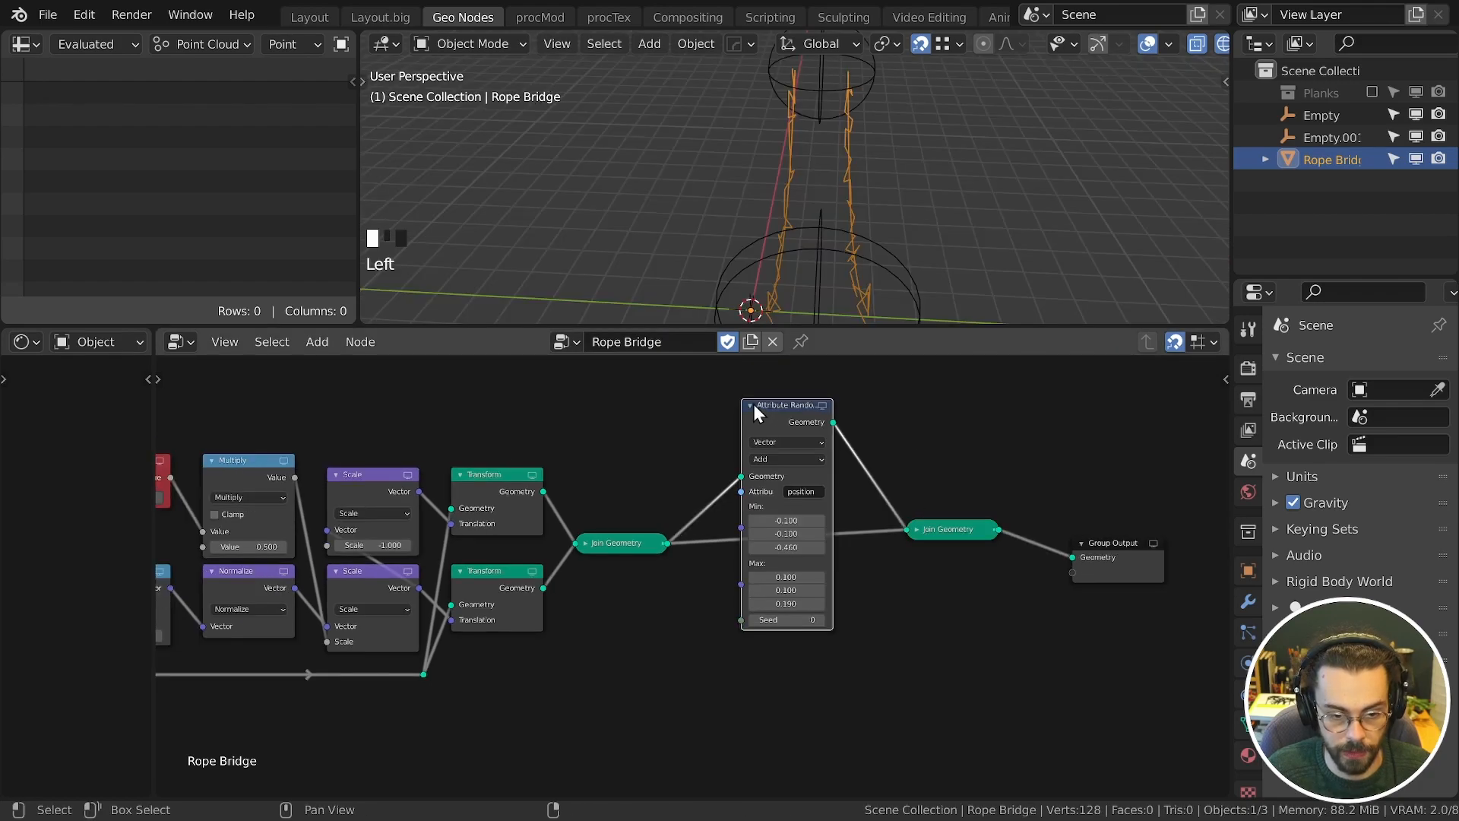
left_click(754, 404)
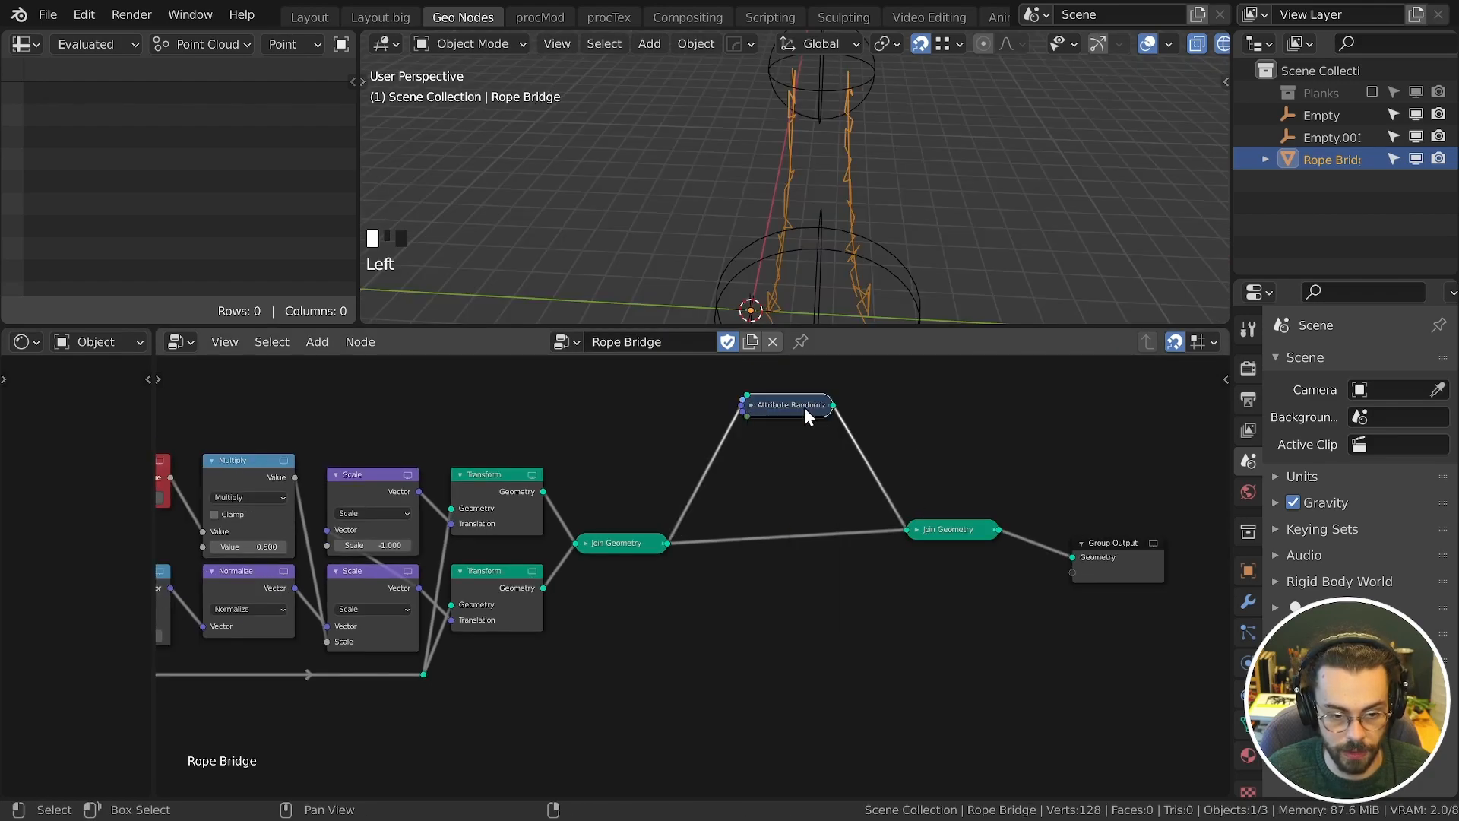
key("ctrl+shift+d")
left_click(769, 444)
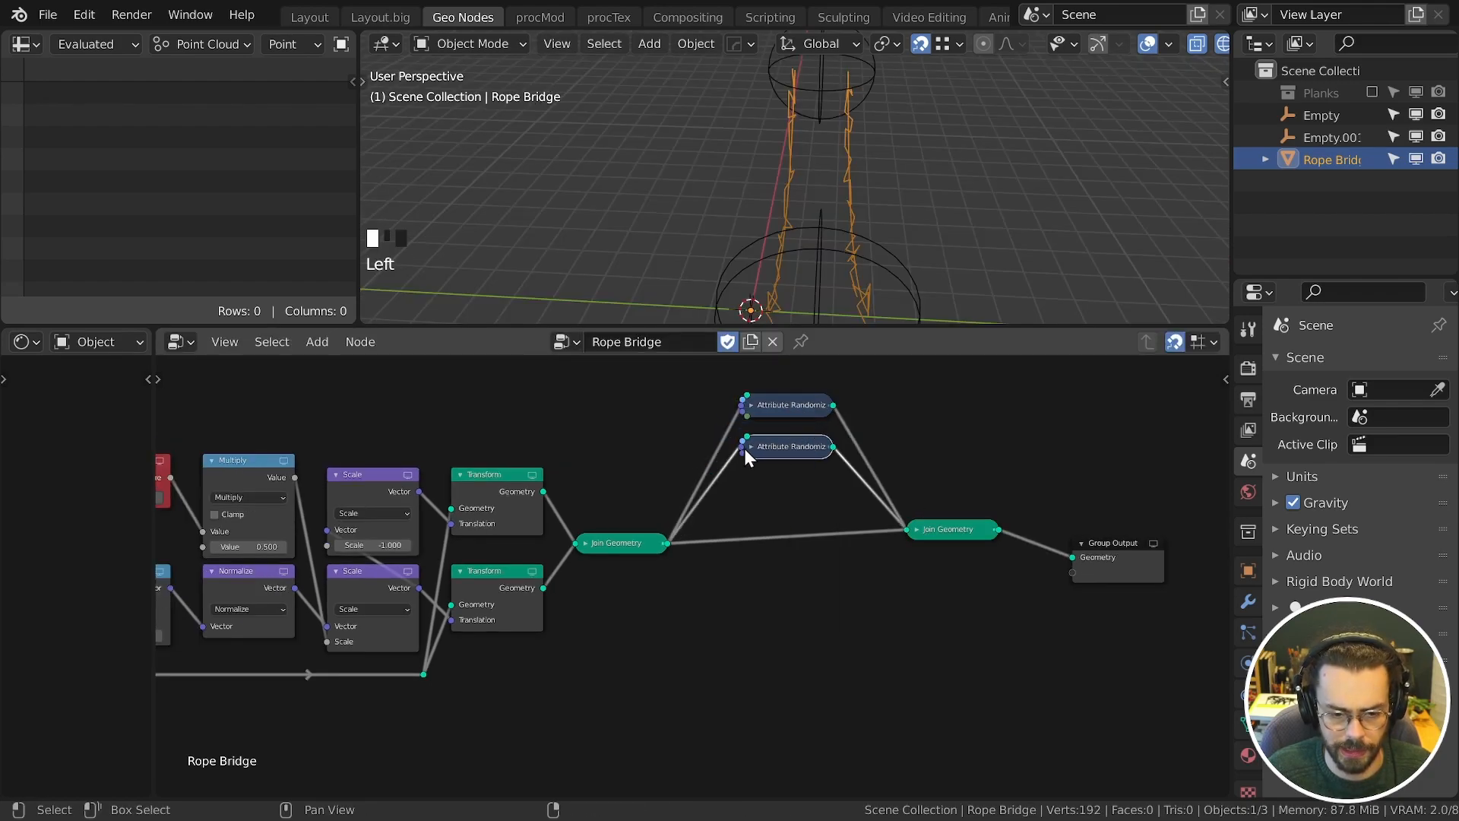
Step: Change the seed of the copied Attribute Randomize node, and collapse the node again
left_click(753, 447)
left_click(822, 664)
left_click(750, 447)
mouse_move(874, 213)
middle_mouse_down()
mouse_move(904, 171)
mouse_move(881, 237)
middle_mouse_up()
scroll(863, 252, "down", 3)
Step: Move Group Output further along, insert a Subdivision Surface node before it, and set its level to 2
middle_click_drag(961, 464, 747, 521)
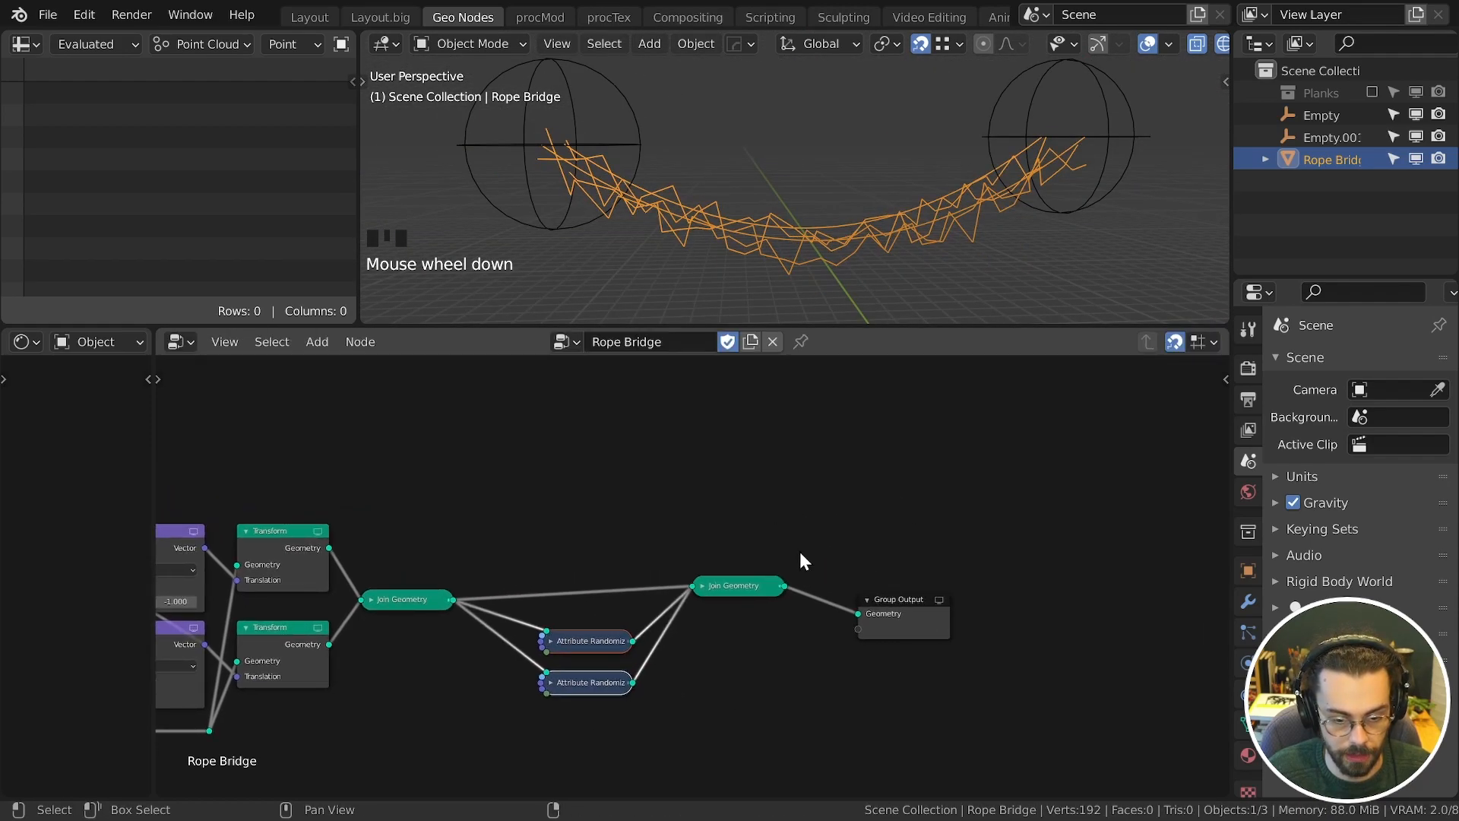
left_click_drag(817, 568, 973, 672)
key("g")
left_click(1005, 608)
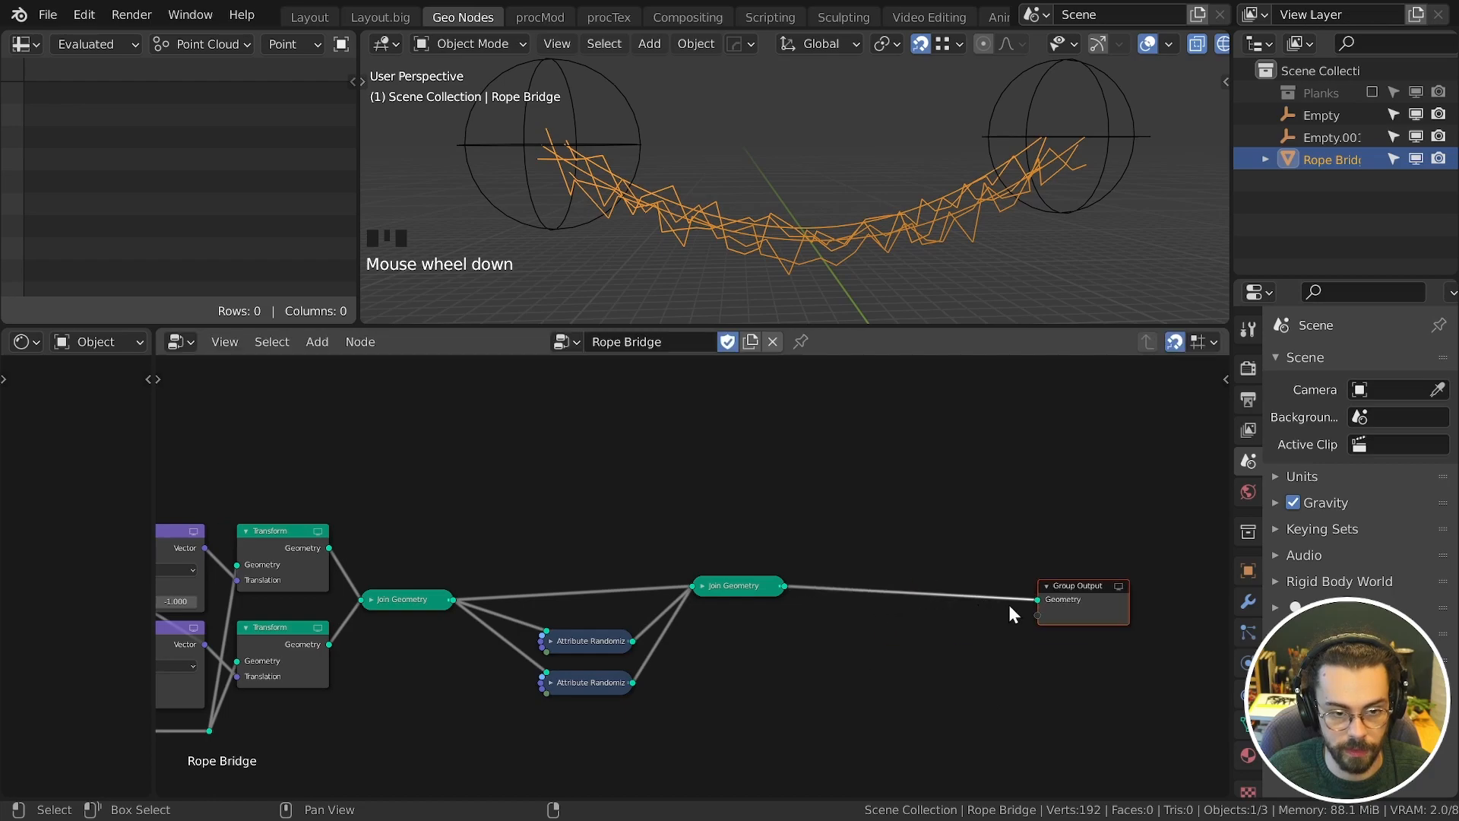
key("shift+a")
left_click(956, 622)
left_click(873, 586)
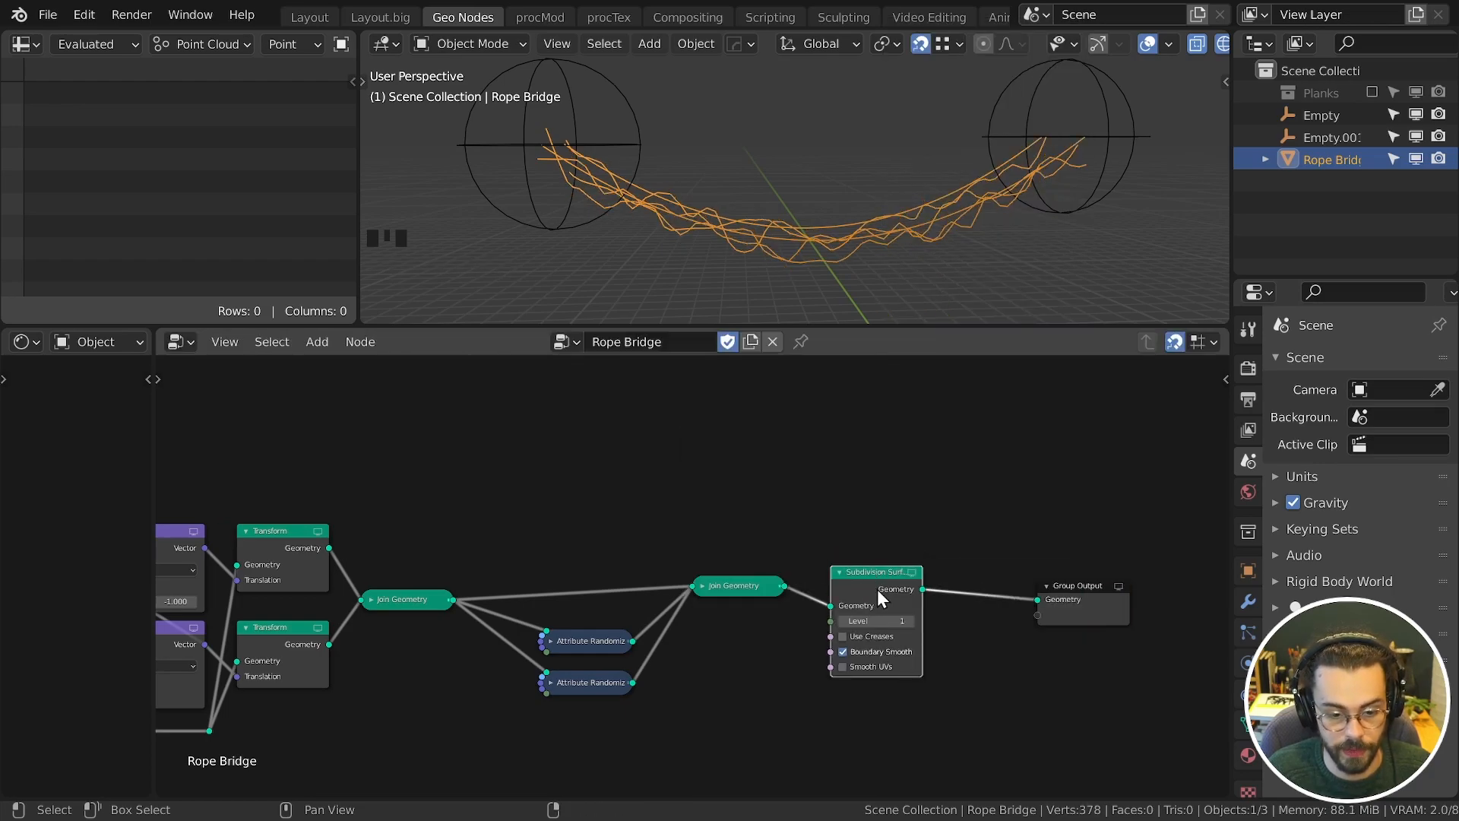
left_click(911, 621)
Step: Move both Attribute Randomize nodes and the second Join Geometry closer to the first Join Geometry
middle_click_drag(874, 228, 791, 237)
middle_click_drag(630, 535, 817, 508)
left_click_drag(733, 564, 846, 722)
key("g")
left_click(801, 718)
left_click_drag(950, 554, 909, 565)
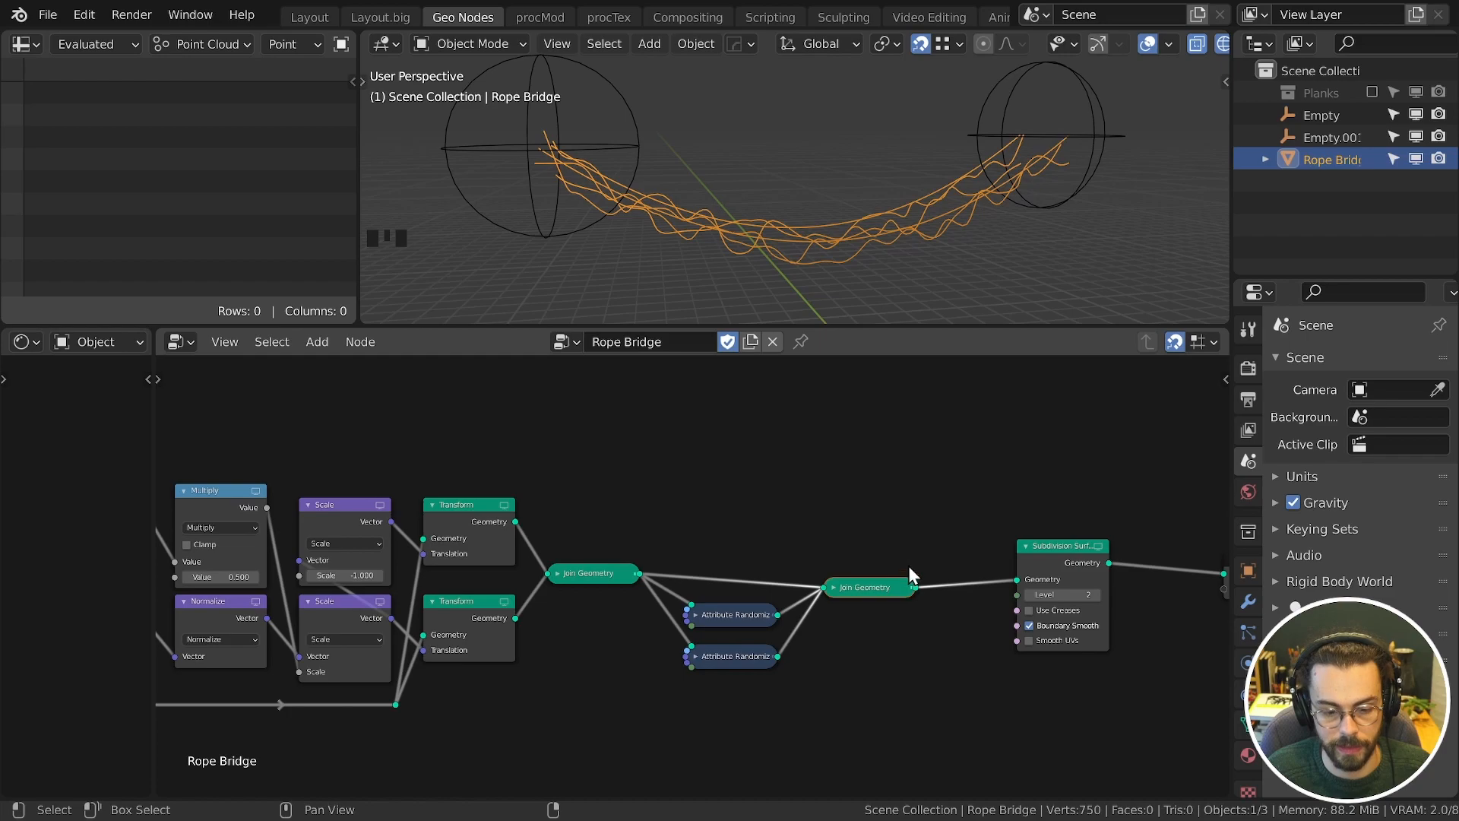
middle_click_drag(1041, 499, 977, 471)
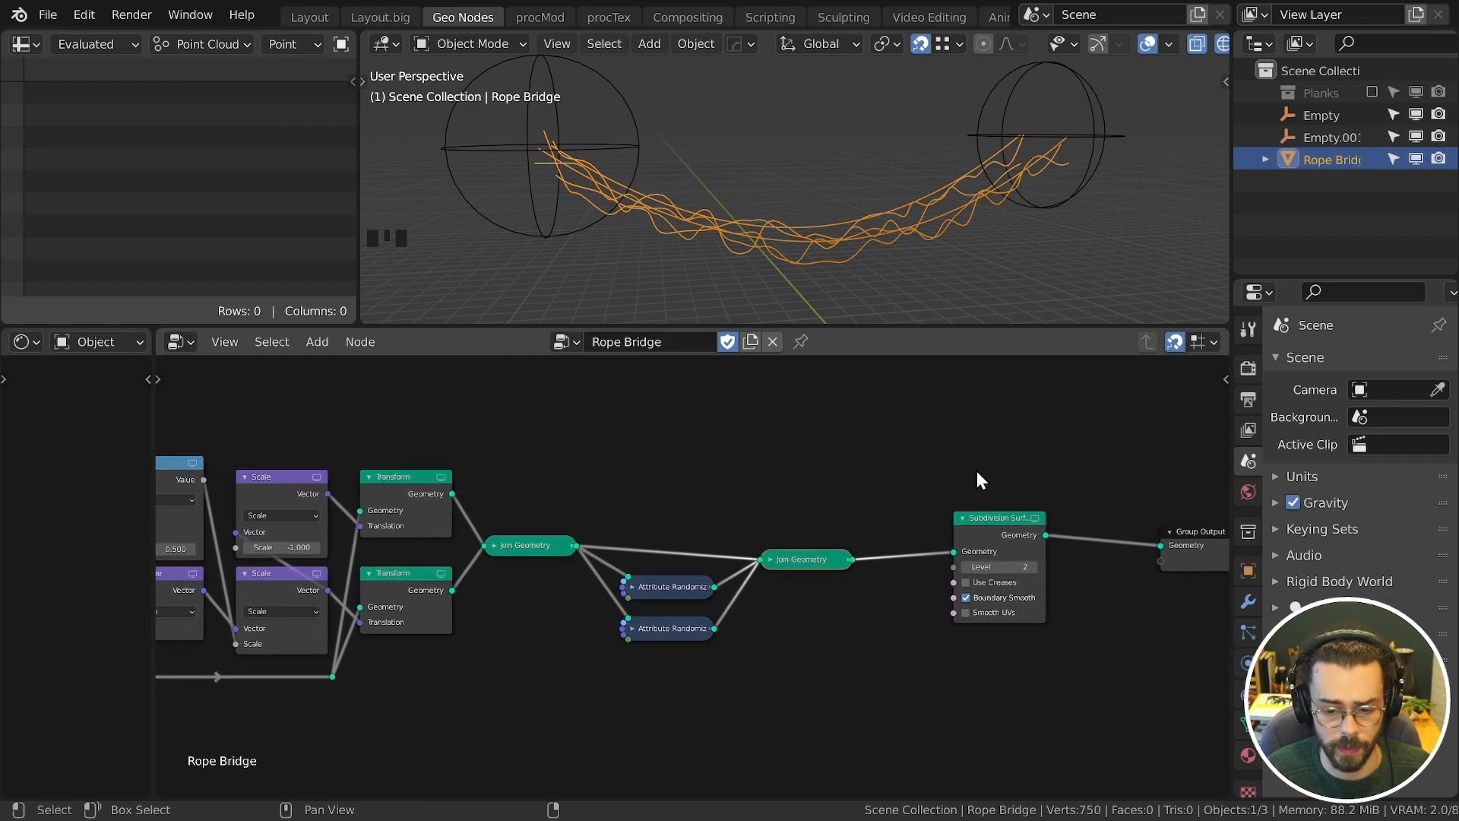
Step: Send the first Join Geometry straight to Group Output, and insert an Attribute Vector Math node set to Add between them
left_click(645, 630, "ctrl+shift")
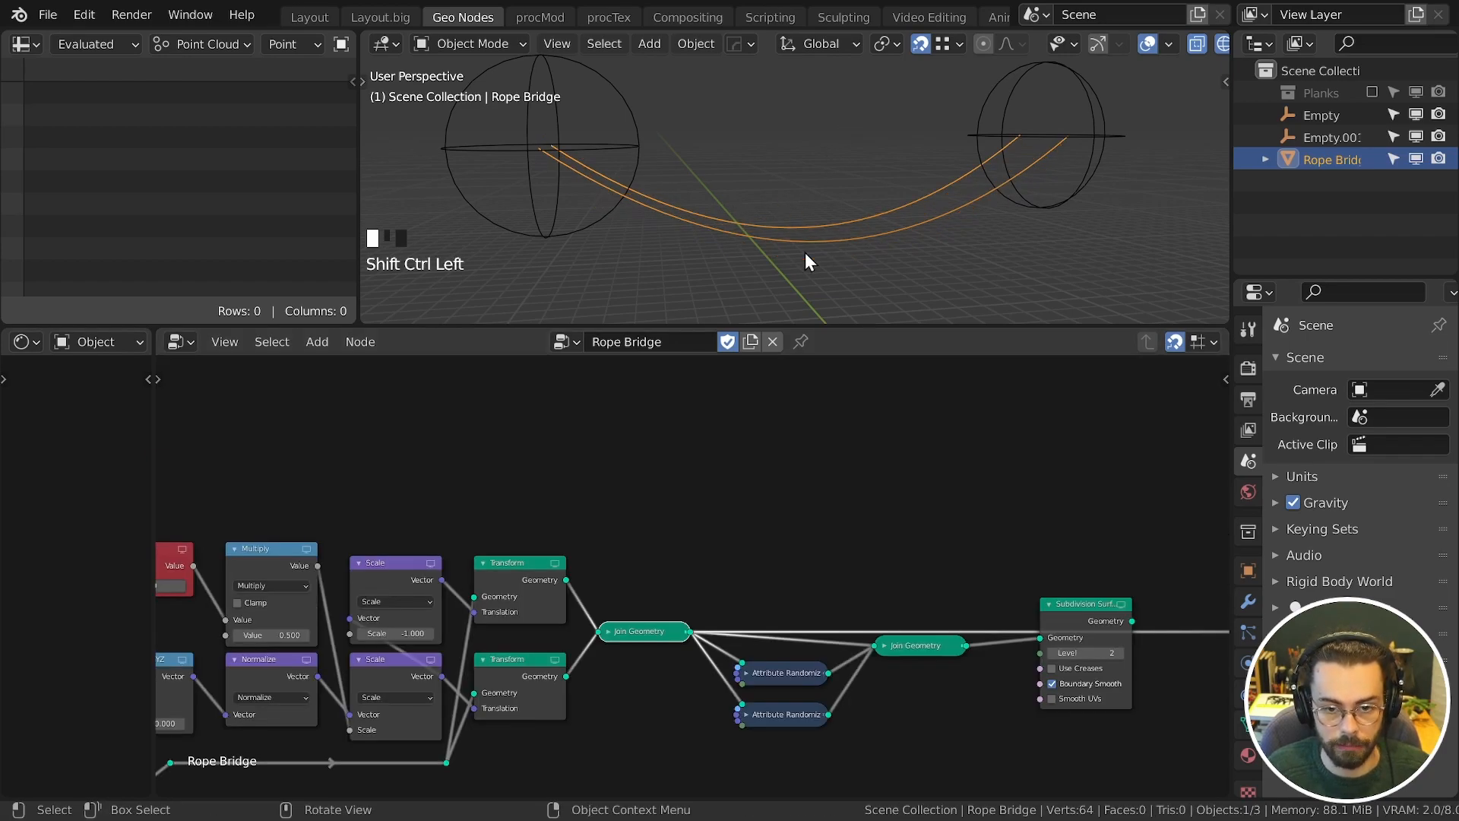
middle_click_drag(778, 529, 778, 550)
key("q")
left_click(669, 436)
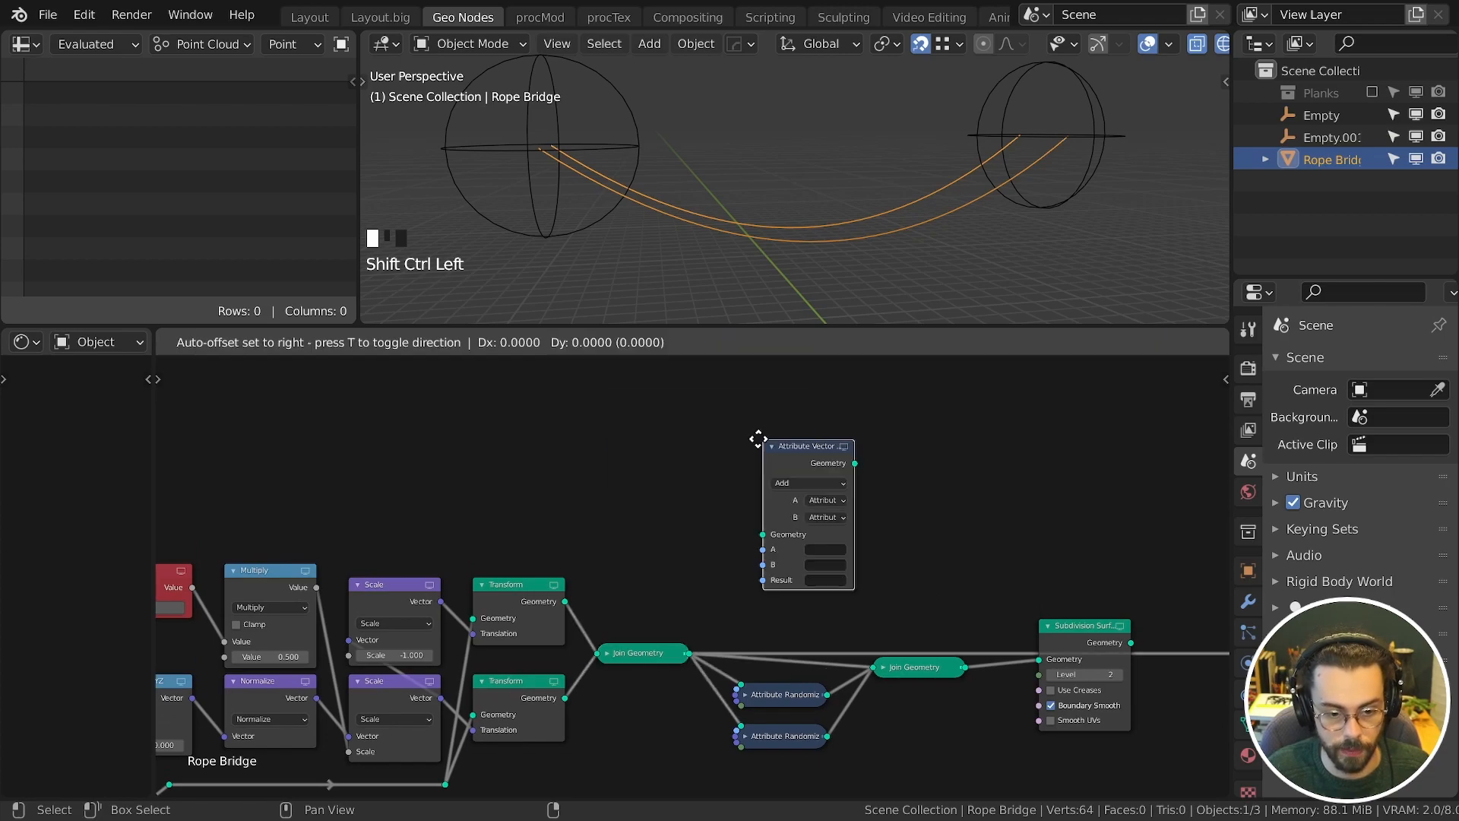
left_click(832, 508)
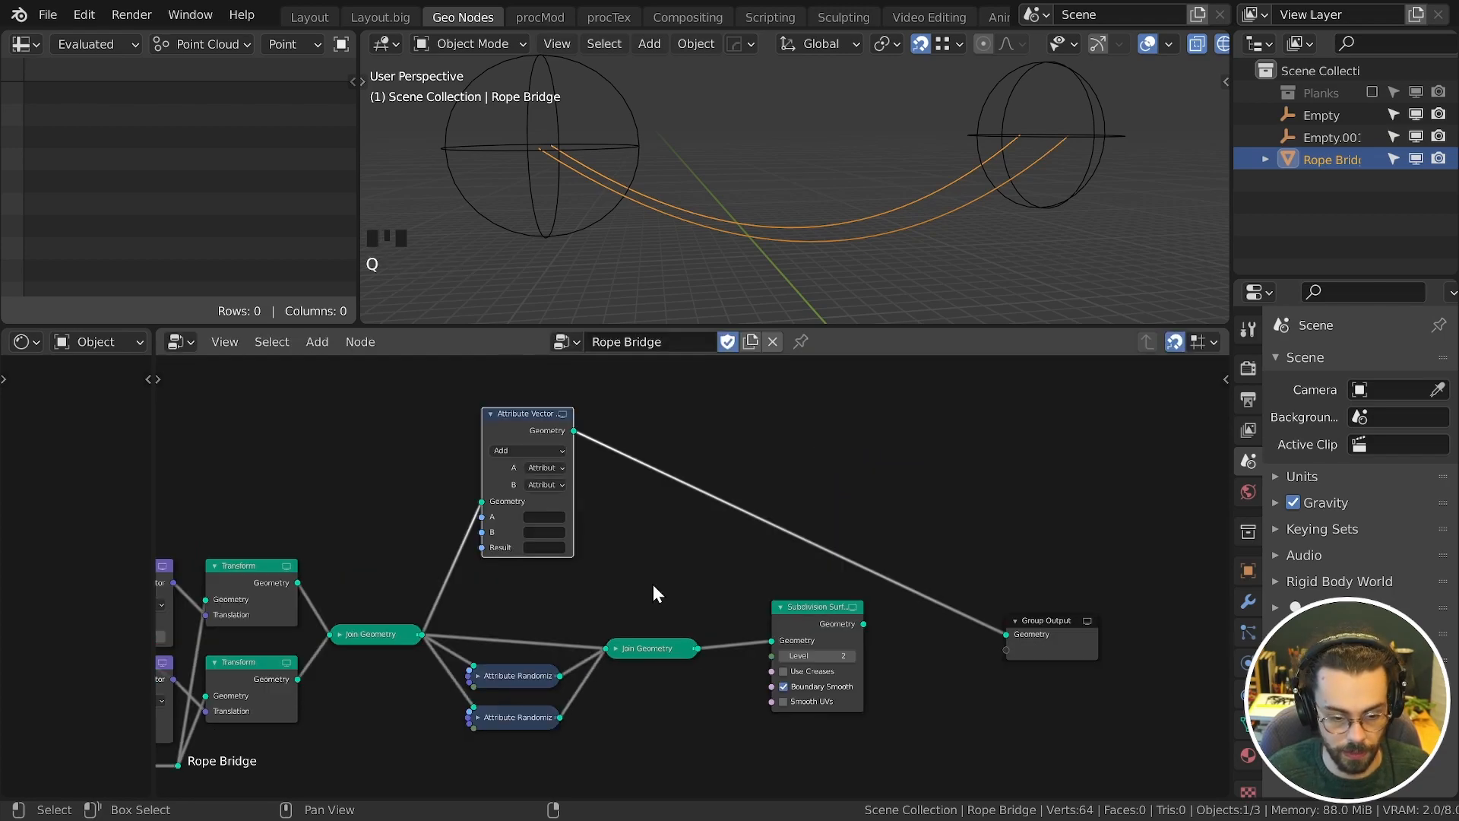
Step: Set Attribute Vector Math's A and Result to position, switch B to Vector, and set B's Z to 0.850
middle_click_drag(655, 582, 753, 609)
left_click(643, 545)
left_click(660, 592)
left_click(645, 573)
left_click(664, 623)
left_click(642, 511)
left_click(643, 526)
left_click_drag(625, 598, 661, 599, "shift")
Step: Add a Combine XYZ node before Attribute Vector Math and connect its Vector output to input B
key("shift+a")
mouse_move(471, 538)
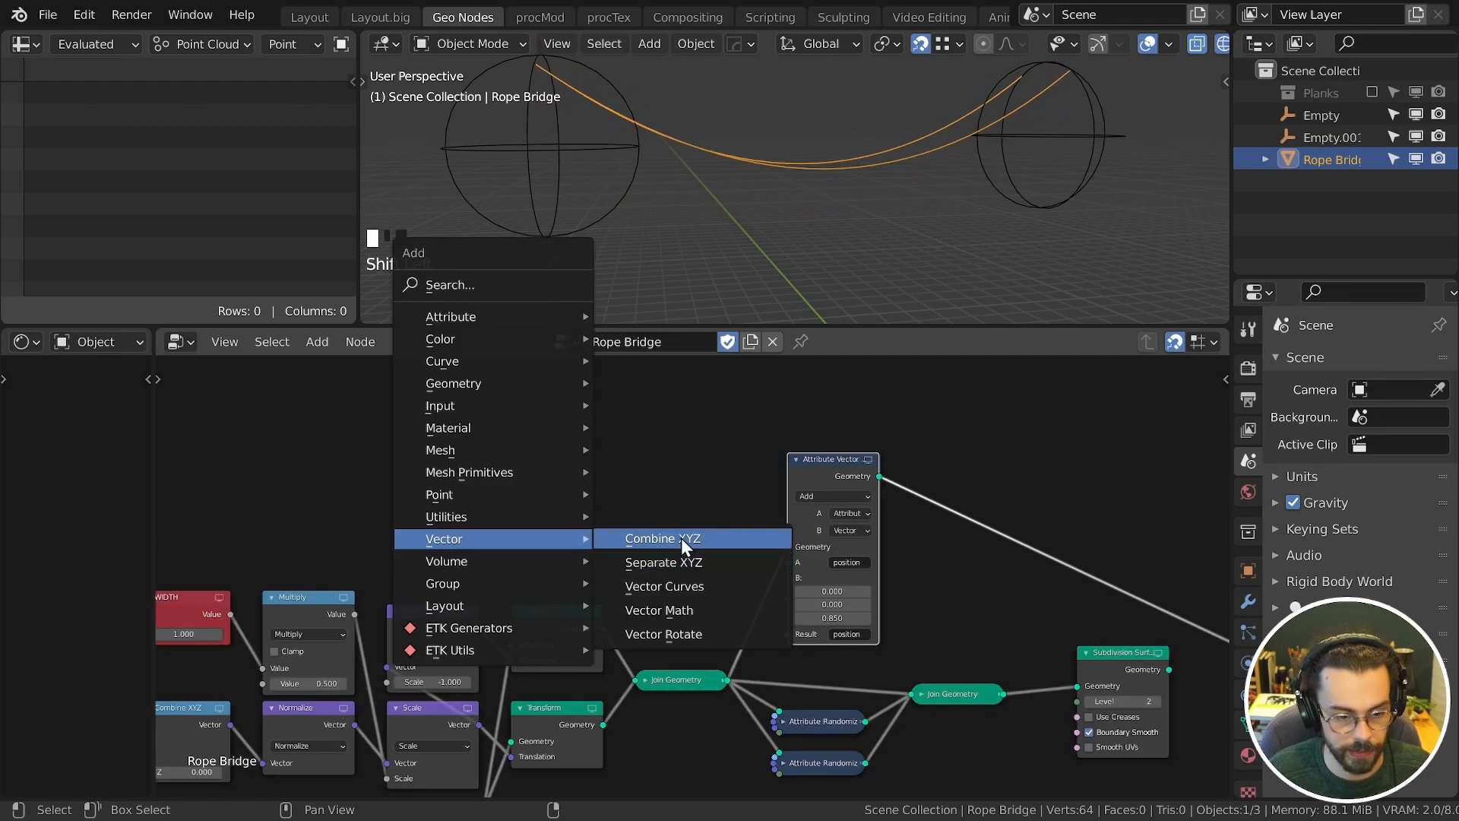
left_click(682, 538)
left_click(637, 549)
left_click_drag(728, 586, 789, 579)
left_click_drag(682, 571, 683, 508)
Step: Duplicate the WIDTH value node above the ropes' node chain and rename the copy HAND
middle_click_drag(599, 506, 826, 505)
left_click(389, 612)
key("shift+d")
left_click(662, 489)
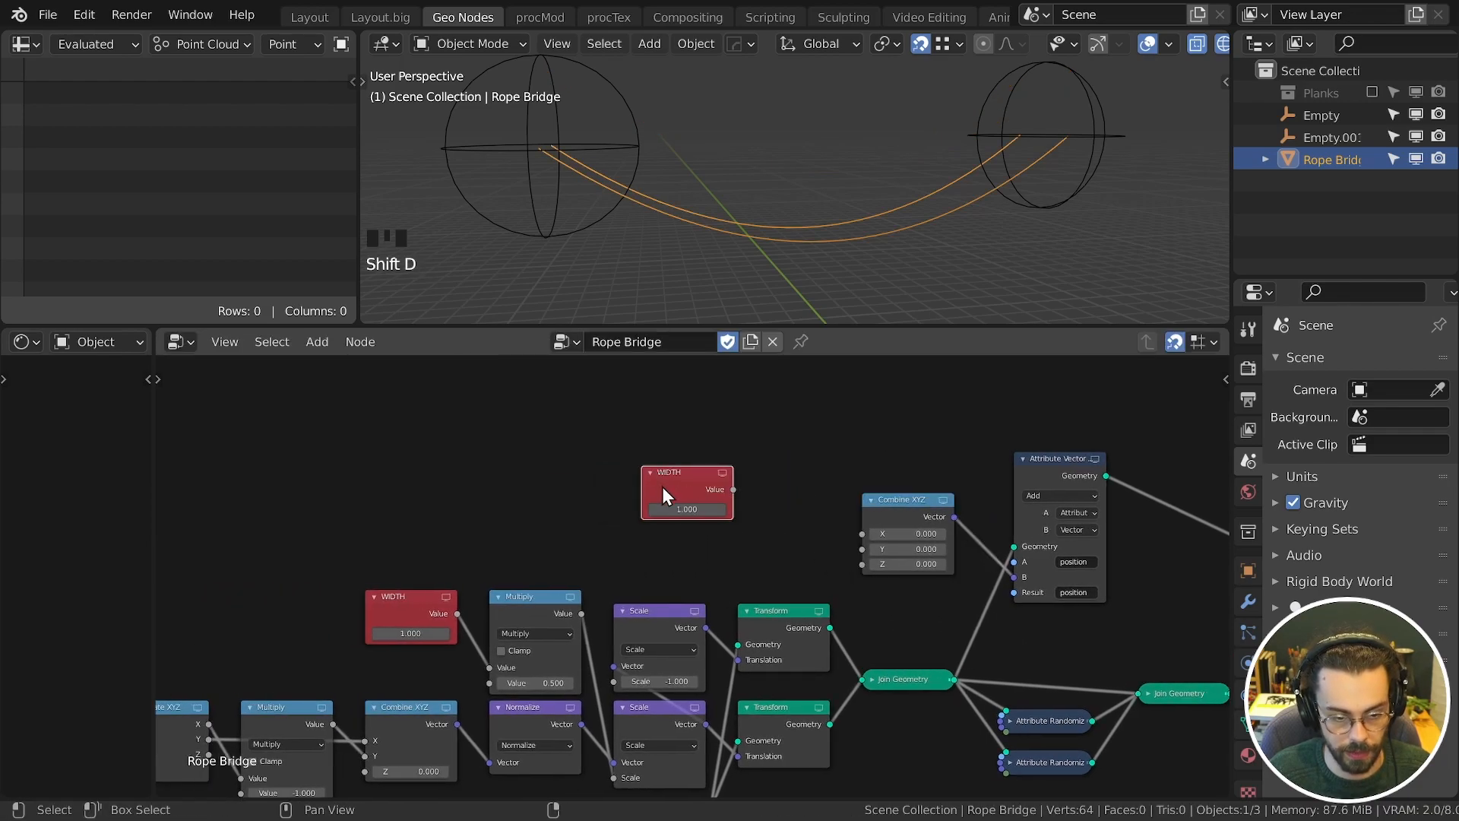
key("F2")
type("HAND")
key("Return")
Step: Connect HAND to Combine XYZ's Z input, move it beside that node, and set its value to 1.1
left_click_drag(734, 491, 860, 565)
left_click_drag(684, 477, 781, 504)
middle_click_drag(814, 500, 684, 540)
left_click(660, 575)
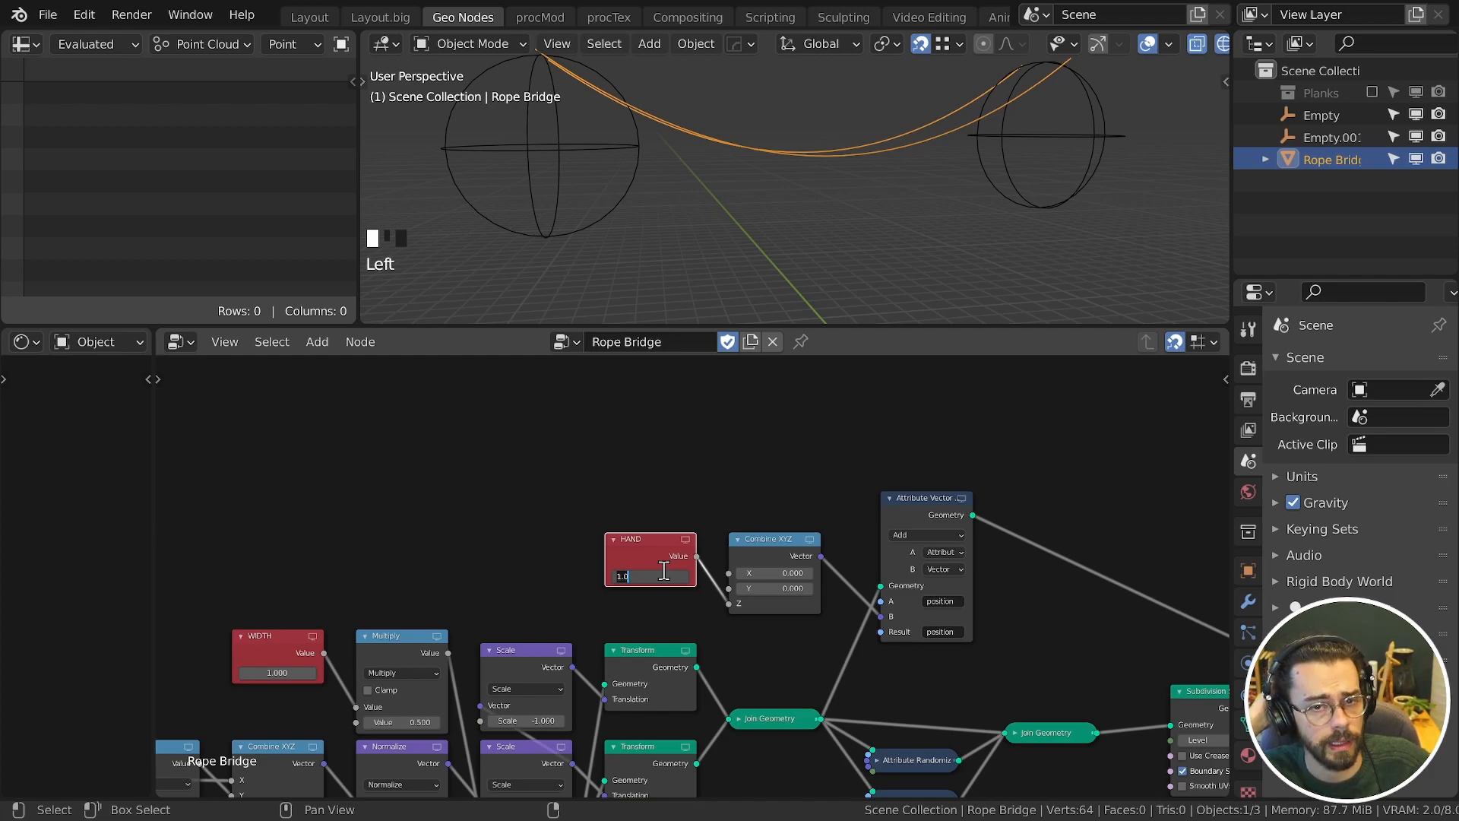
type("1.1")
key("Return")
Step: Feed Attribute Vector Math into the second Join Geometry, and send Subdivision Surface to Group Output
scroll(754, 193, "down", 4)
middle_click_drag(754, 193, 922, 215)
middle_click_drag(923, 216, 854, 198, "shift")
left_click_drag(871, 519, 632, 595)
key("g")
left_click(753, 466)
left_click_drag(795, 455, 842, 631)
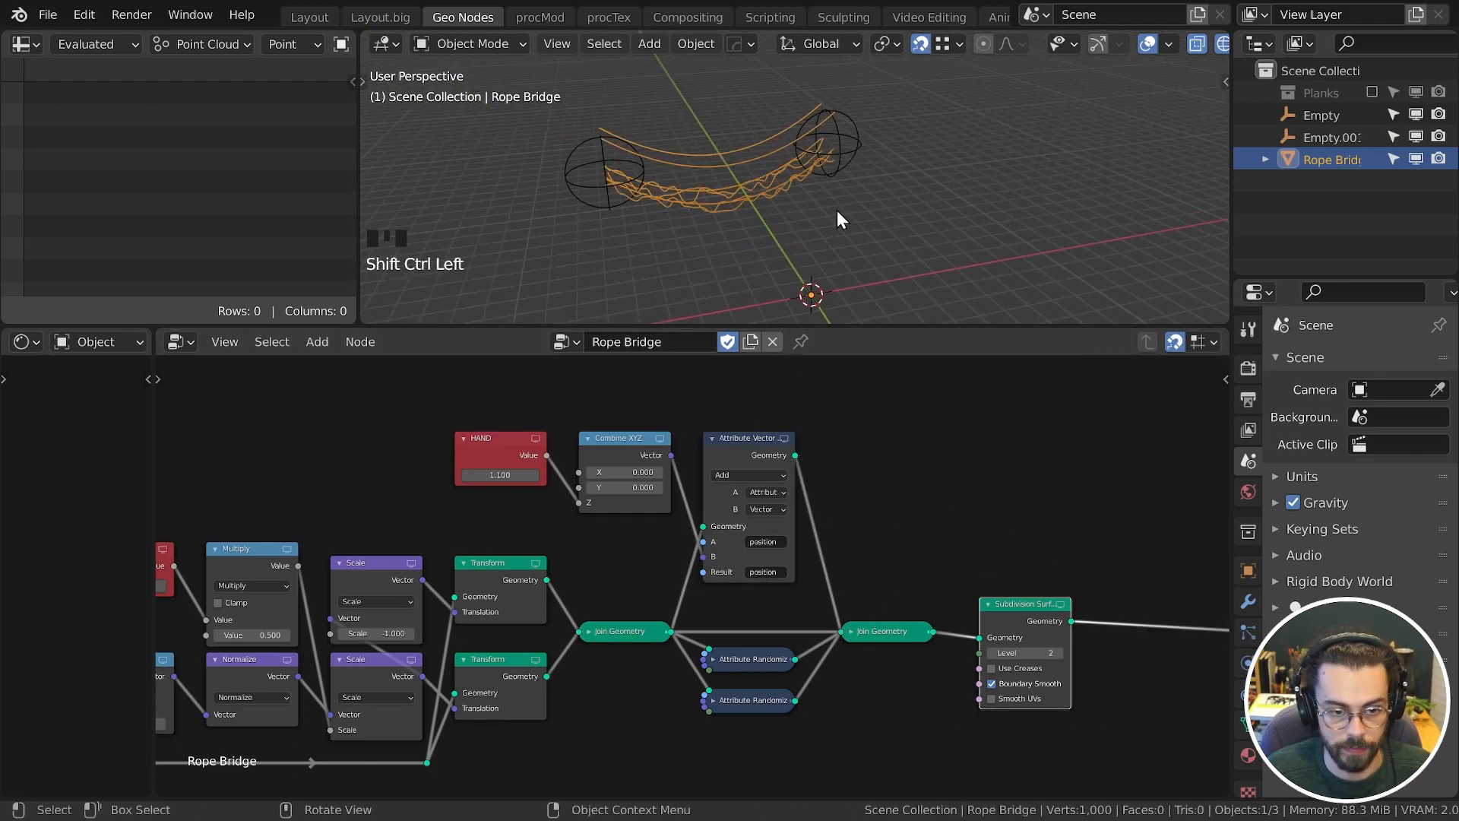
middle_click_drag(837, 210, 807, 187)
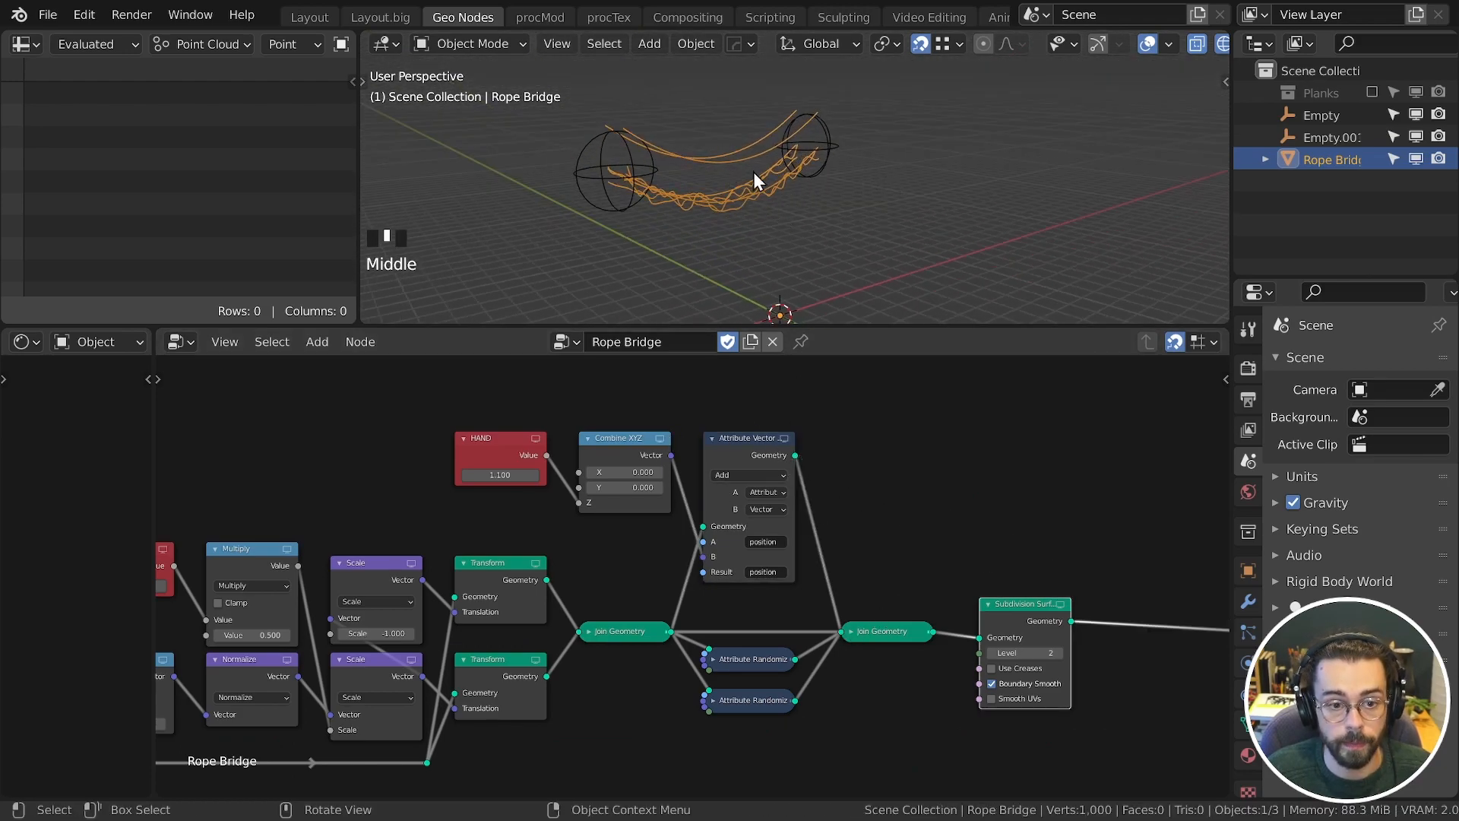
mouse_move(654, 163)
left_mouse_down()
mouse_move(660, 183)
mouse_move(716, 168)
mouse_move(731, 204)
mouse_move(788, 144)
mouse_move(794, 157)
left_mouse_up()
mouse_move(821, 140)
right_mouse_down()
mouse_move(837, 137)
mouse_move(664, 162)
right_mouse_up()
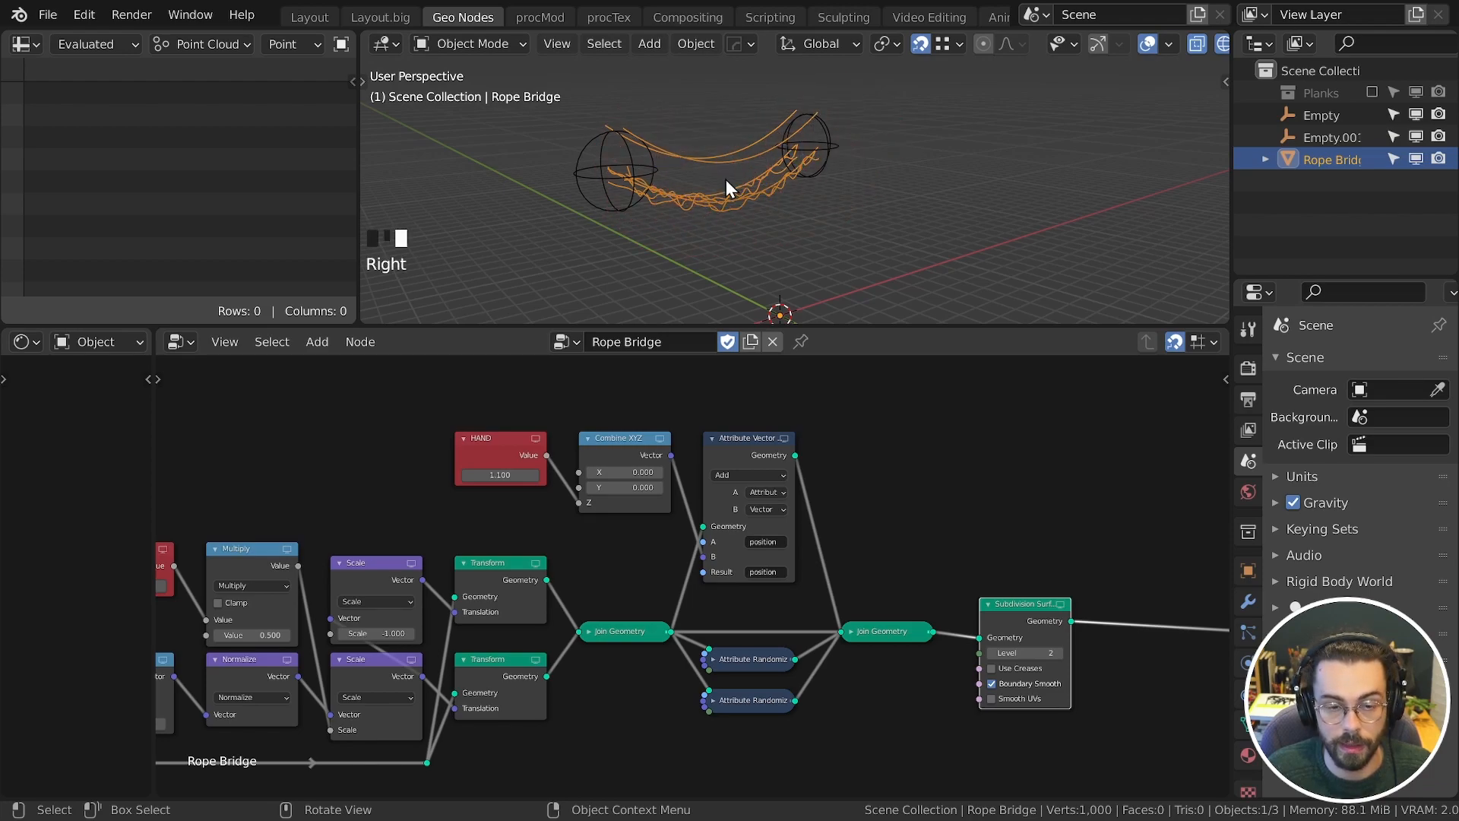
Step: Preview the first Join Geometry and Attribute Vector Math in turn, and leave the first Join Geometry sent to Group Output
middle_click_drag(878, 415, 965, 514)
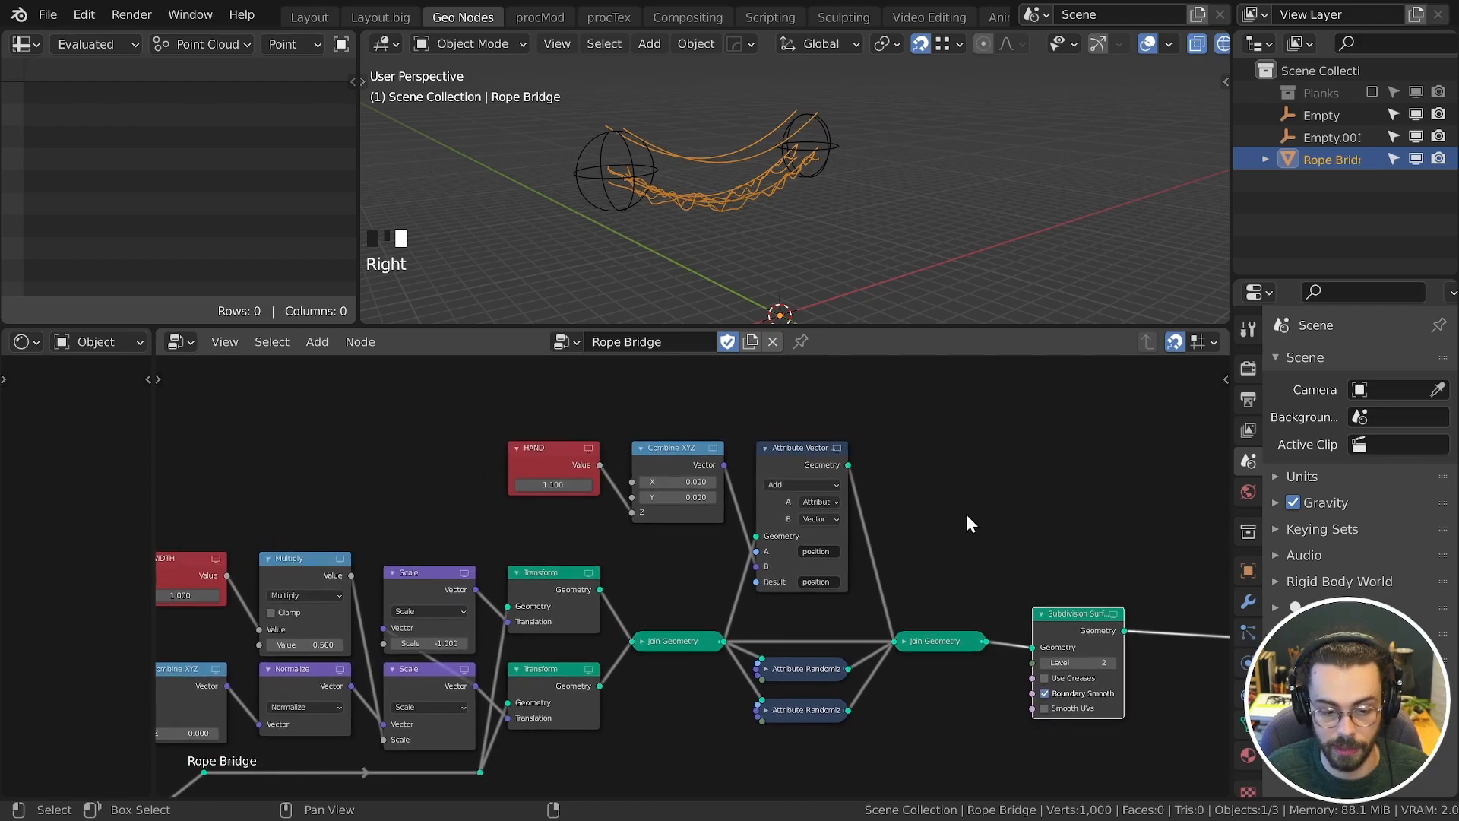
left_click(690, 654, "ctrl+shift")
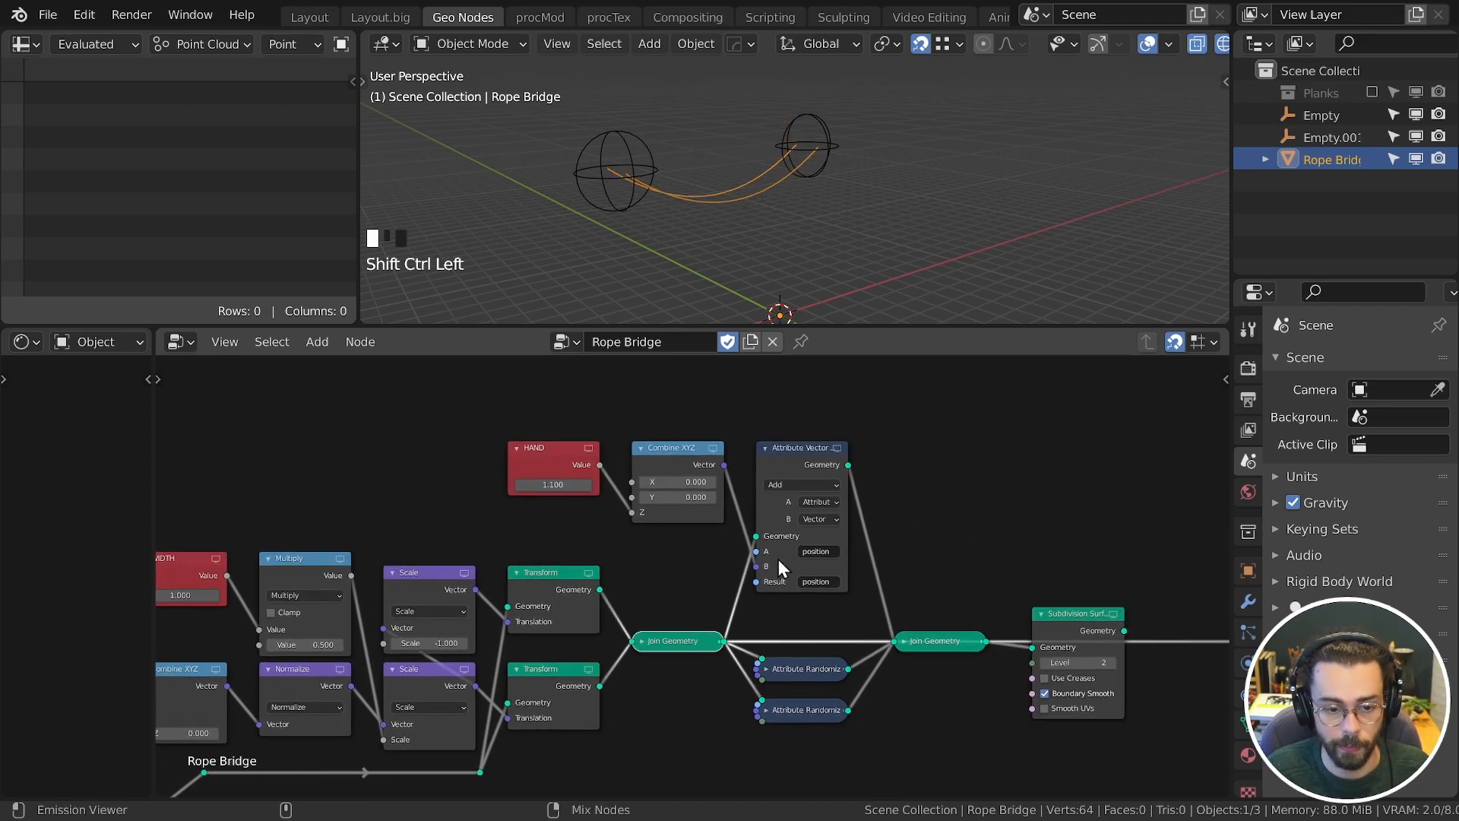
left_click(821, 438, "ctrl+shift")
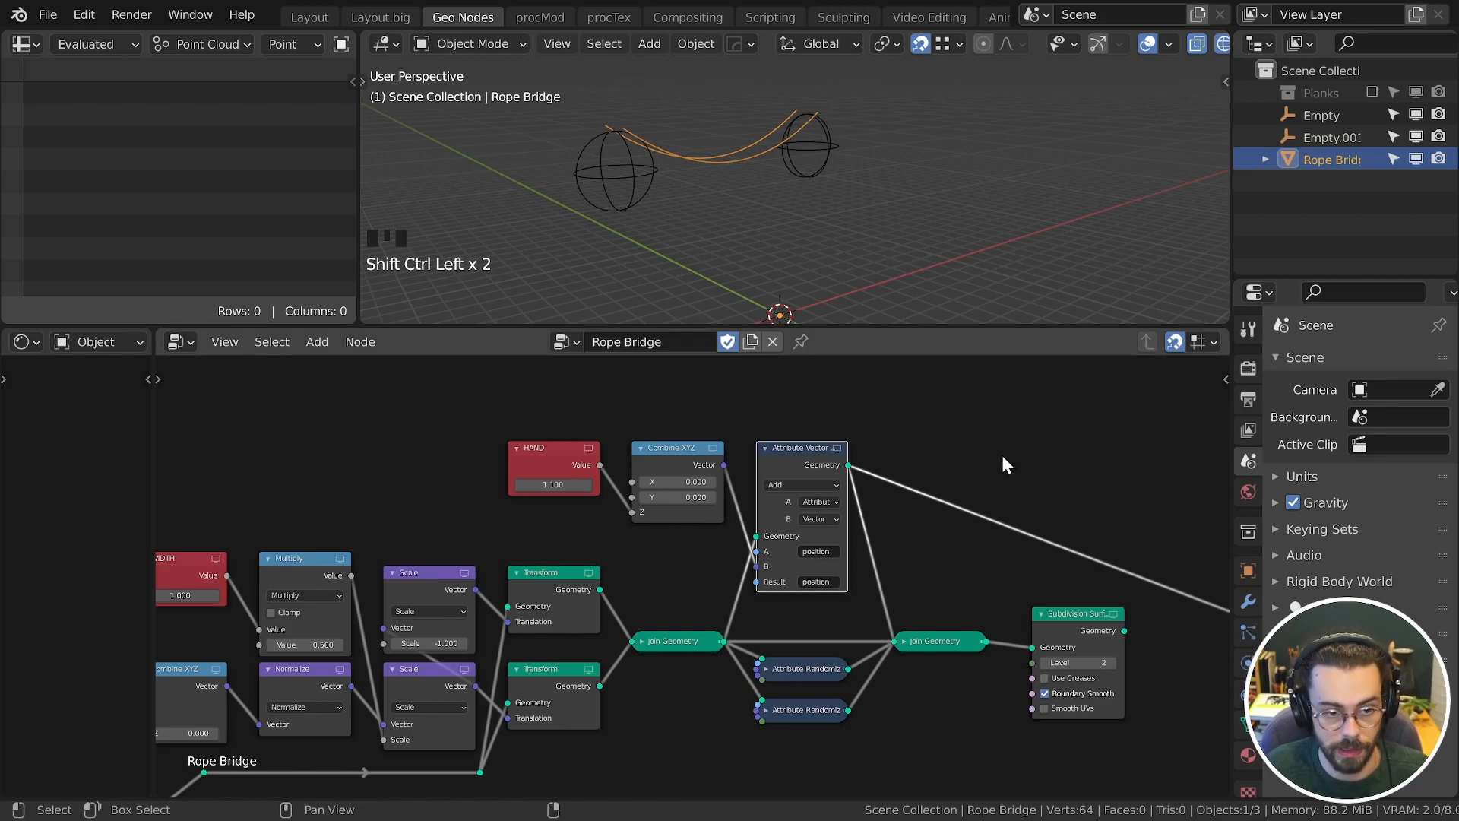
middle_click_drag(1002, 457, 916, 544)
left_click(934, 645, "ctrl+shift")
left_click(587, 701, "ctrl+shift")
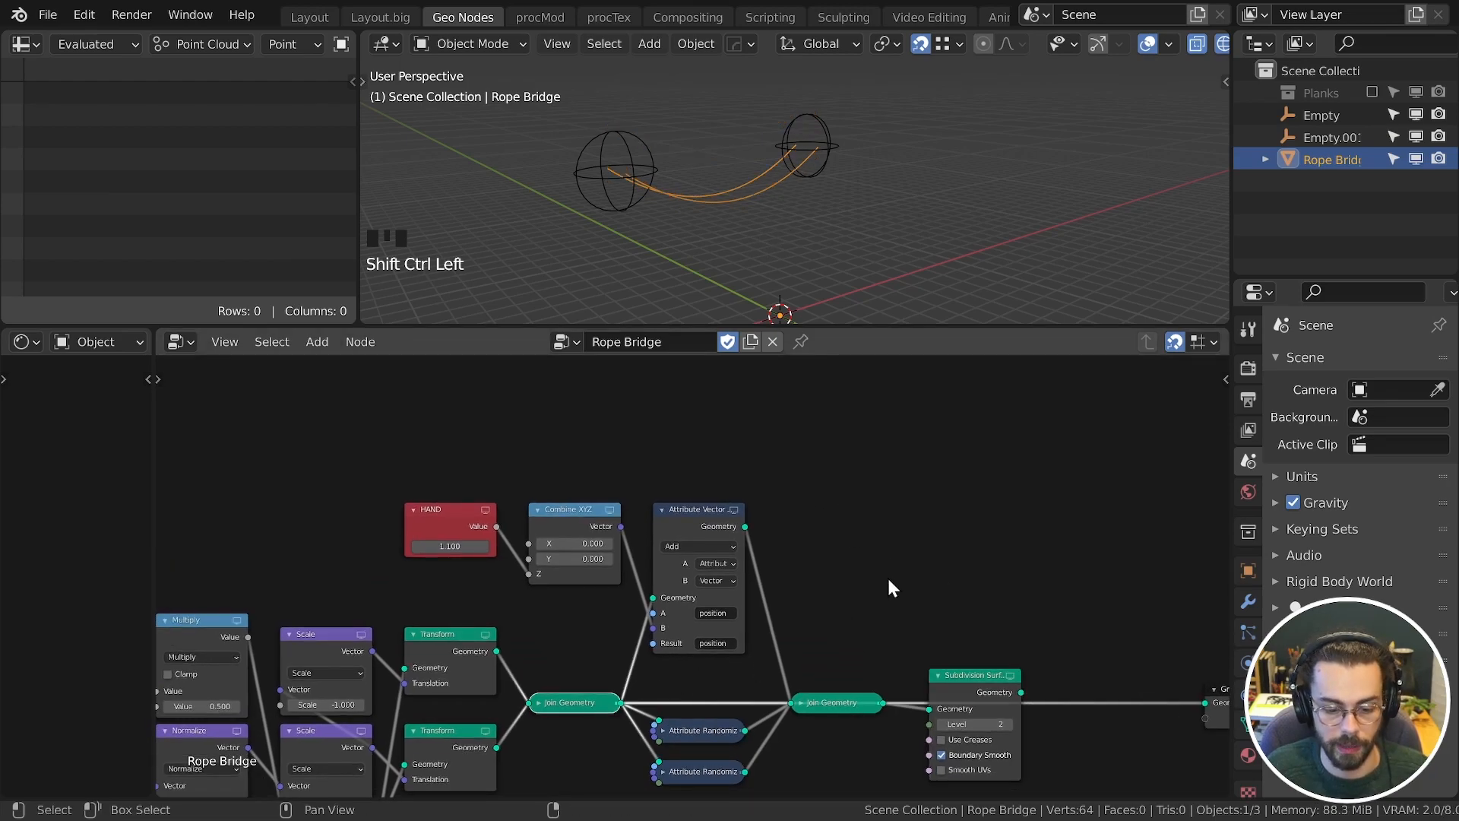
Step: Insert a reroute on the link from the first Join Geometry to Group Output and move it above Attribute Vector Math
right_click_drag(1083, 654, 1085, 737, "shift")
key("g")
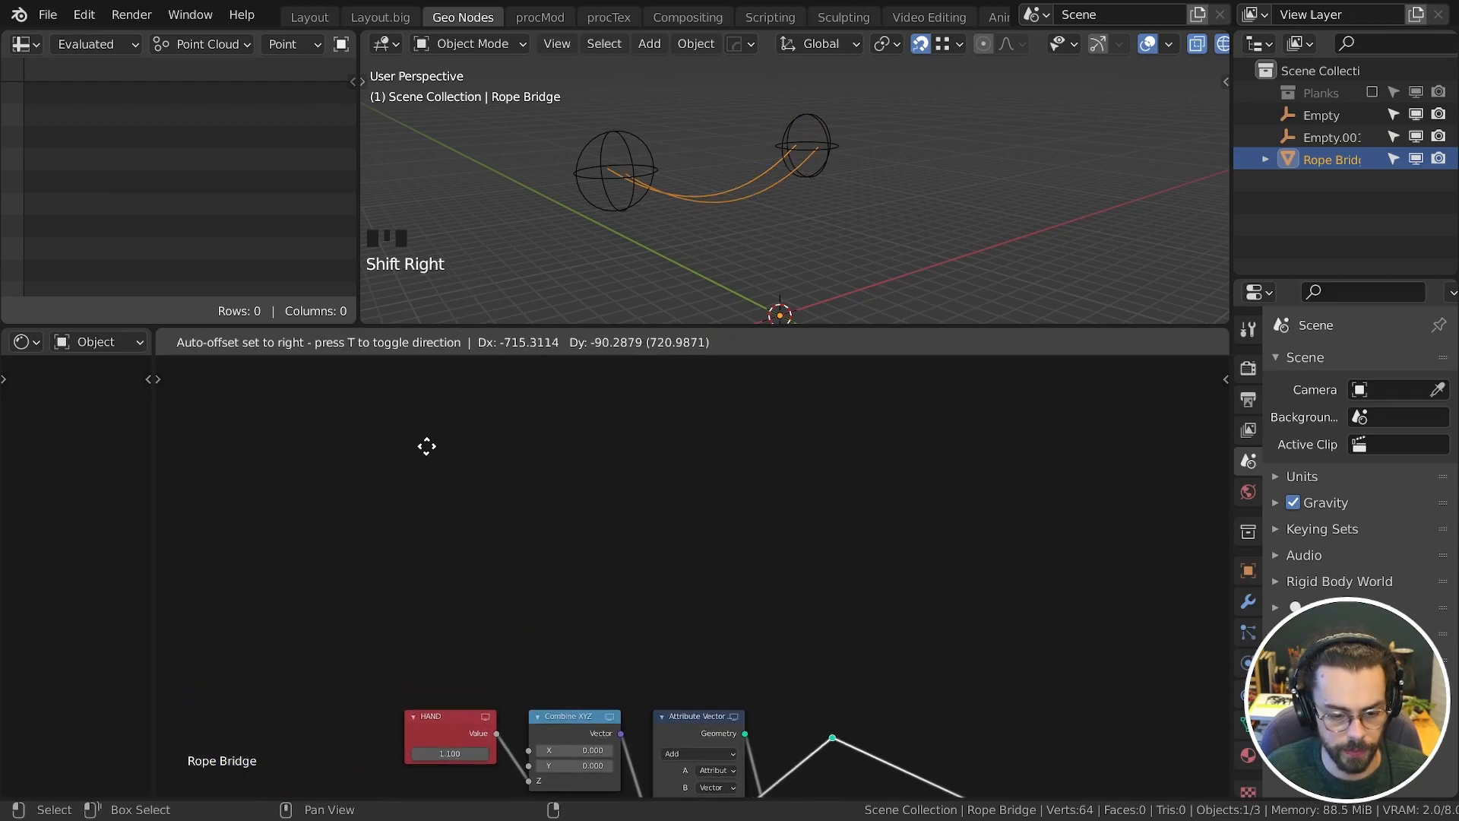
left_click(441, 501)
middle_click_drag(760, 645, 712, 555)
key("g")
left_click(701, 522)
left_click(681, 523)
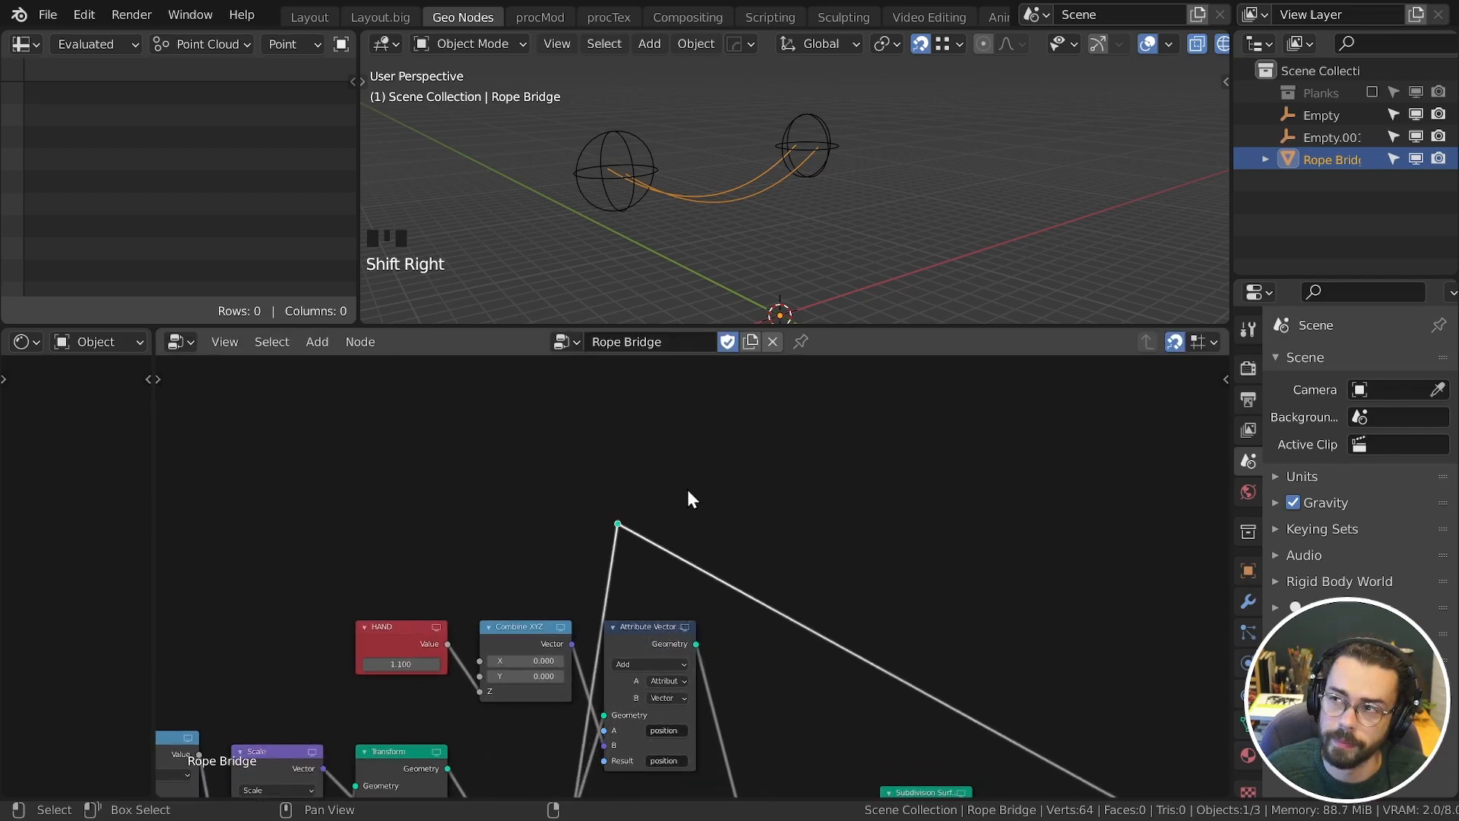
Step: Switch the spreadsheet to Mesh vertex data and examine the index column
left_click(235, 44)
left_click(237, 66)
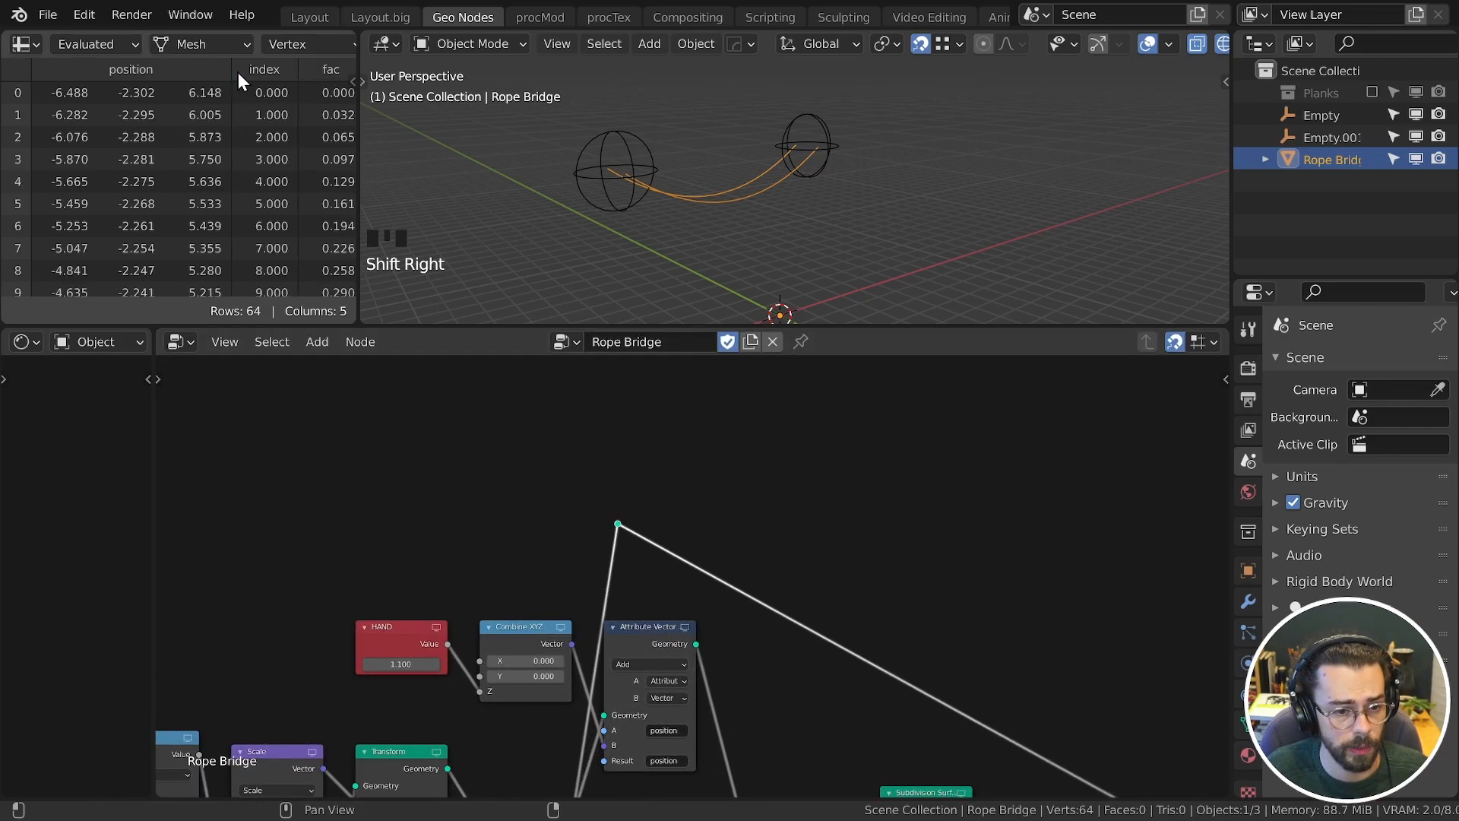
middle_click_drag(298, 182, 263, 177)
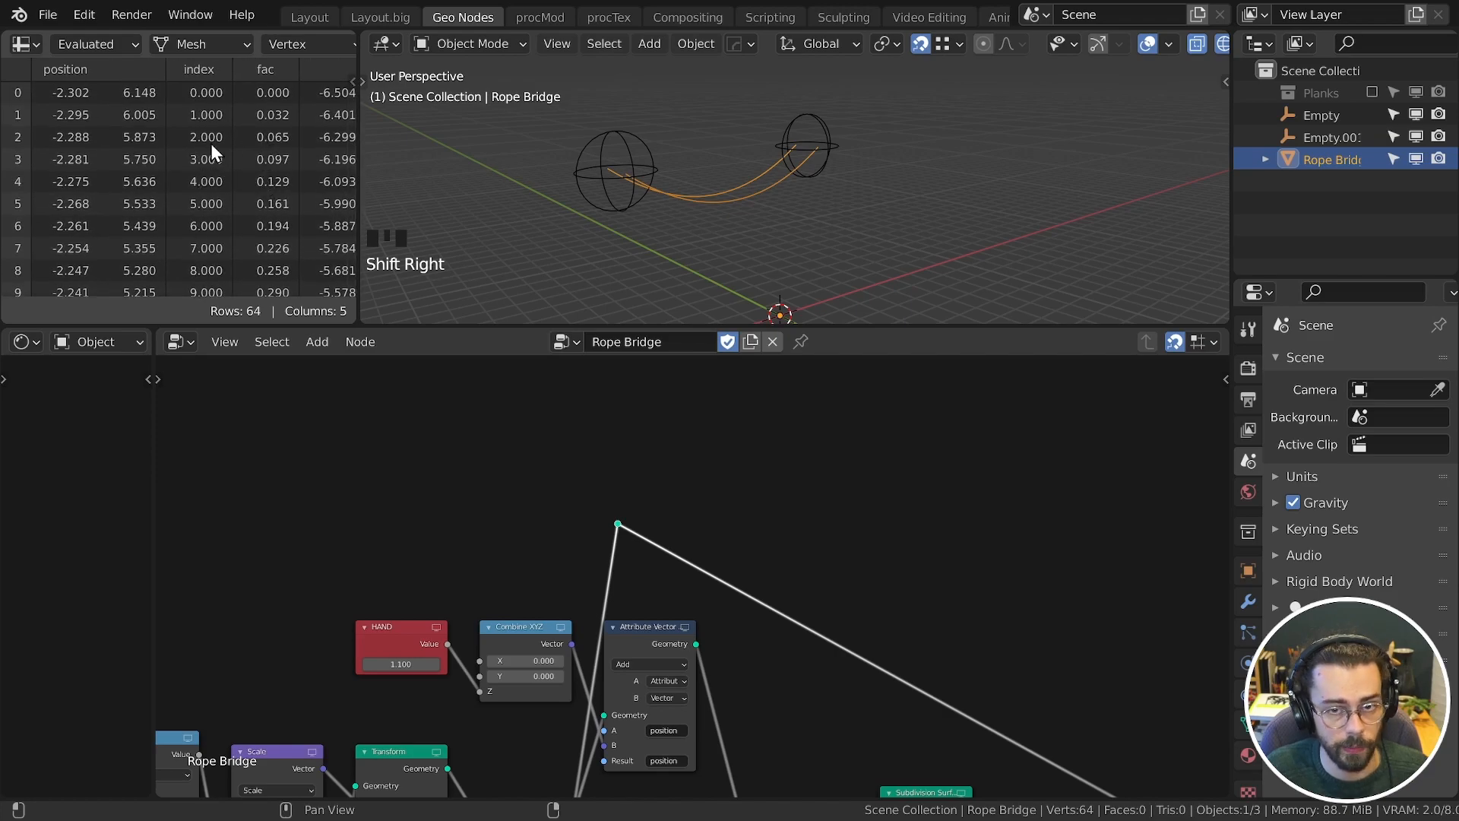
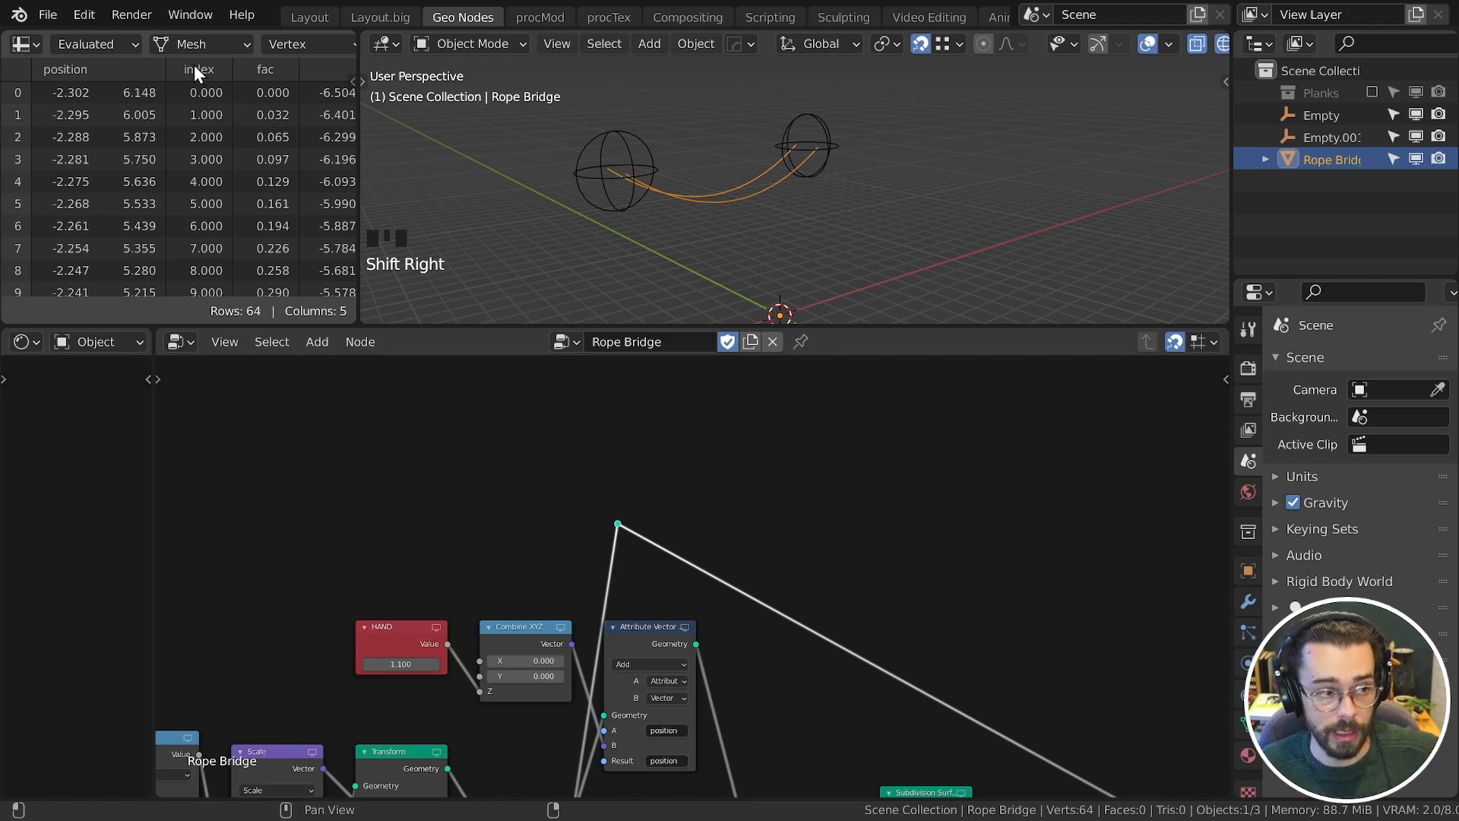
left_click(210, 13)
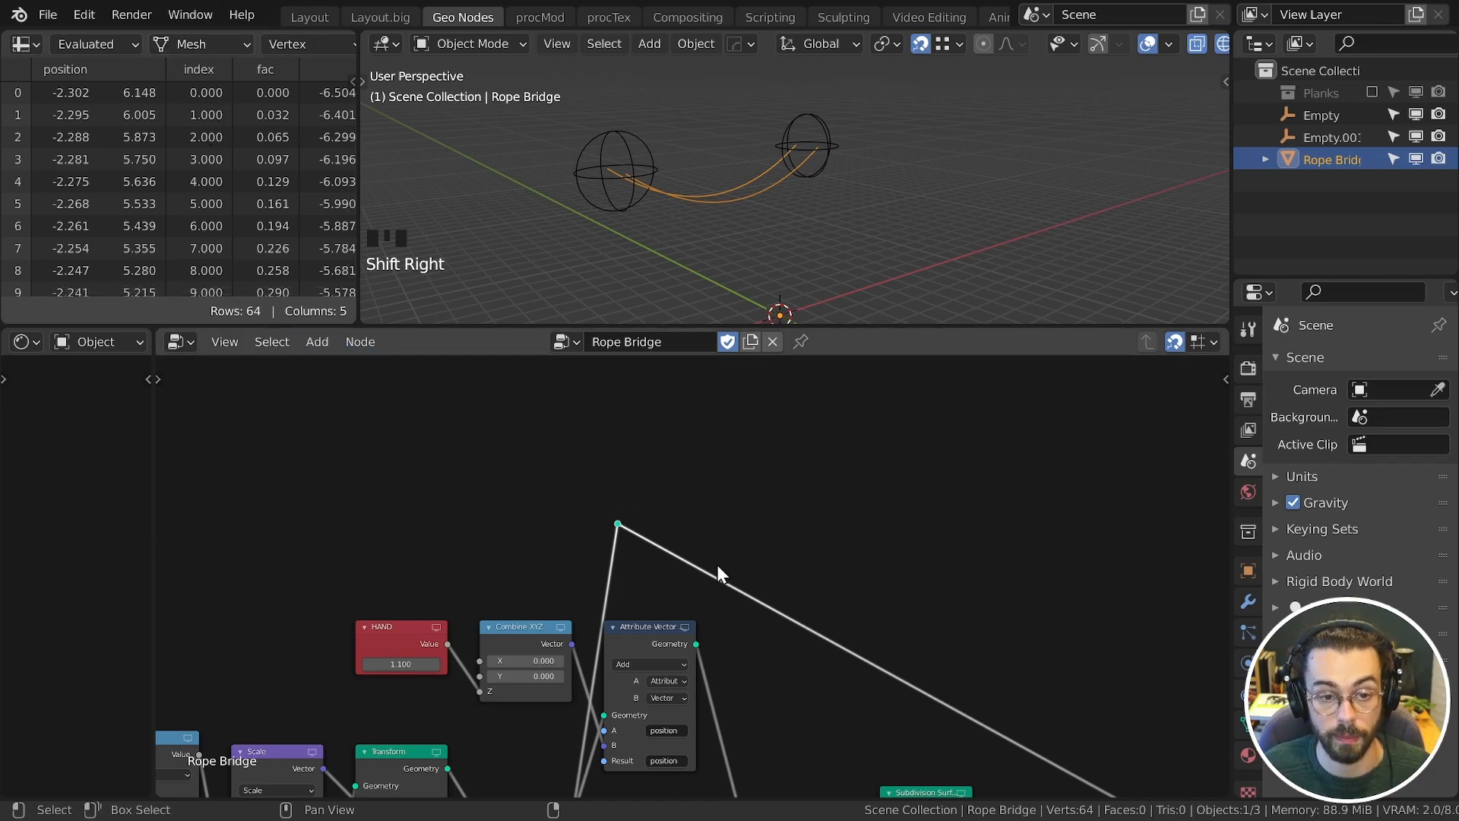
Step: Reposition the reroute above Attribute Vector Math, and insert an Attribute Math node set to Modulo after it
middle_click_drag(859, 600, 861, 560)
key("g")
left_click(694, 525)
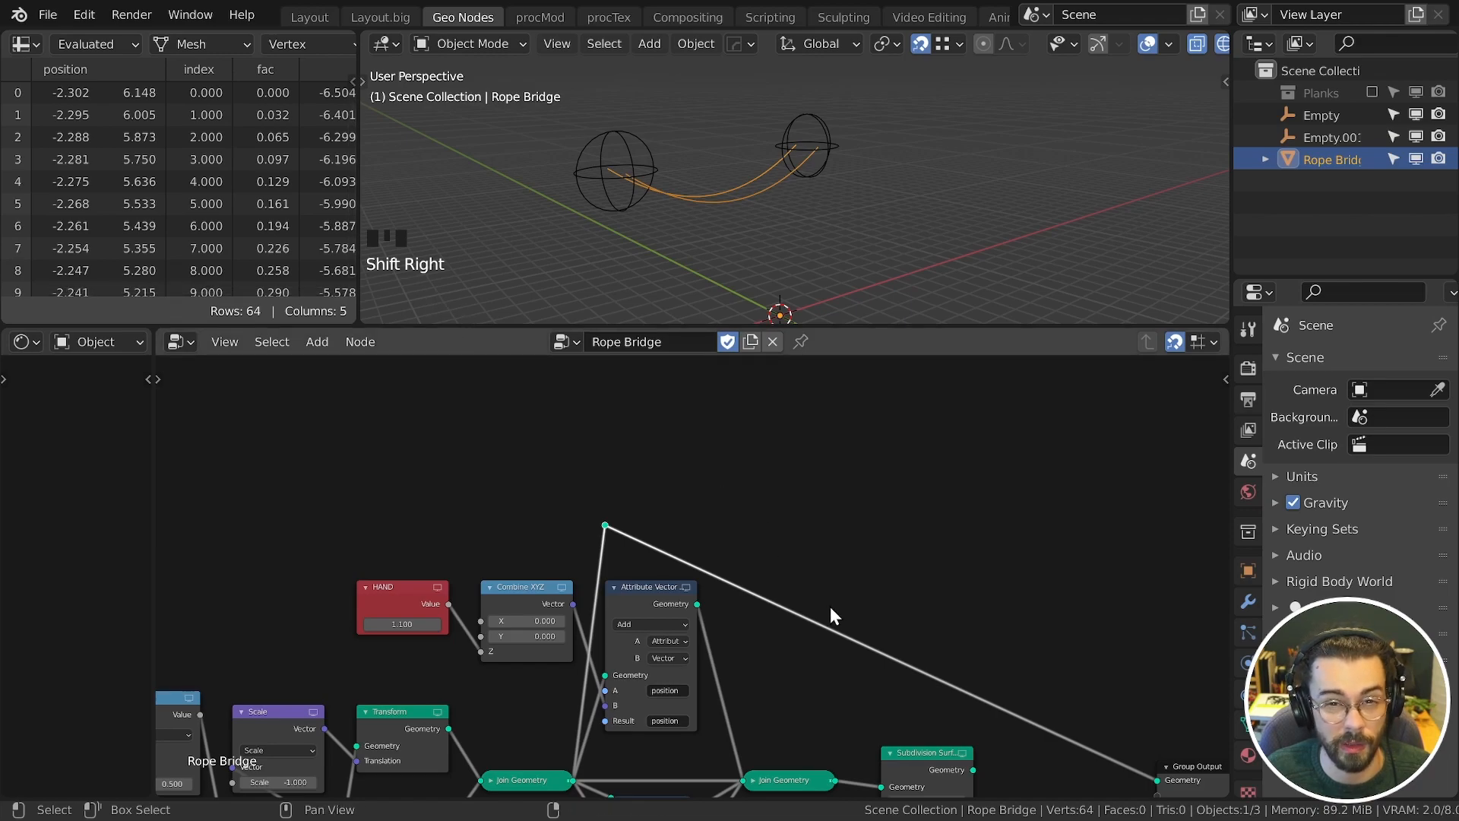
scroll(792, 609, "up", 1)
scroll(784, 599, "down", 2)
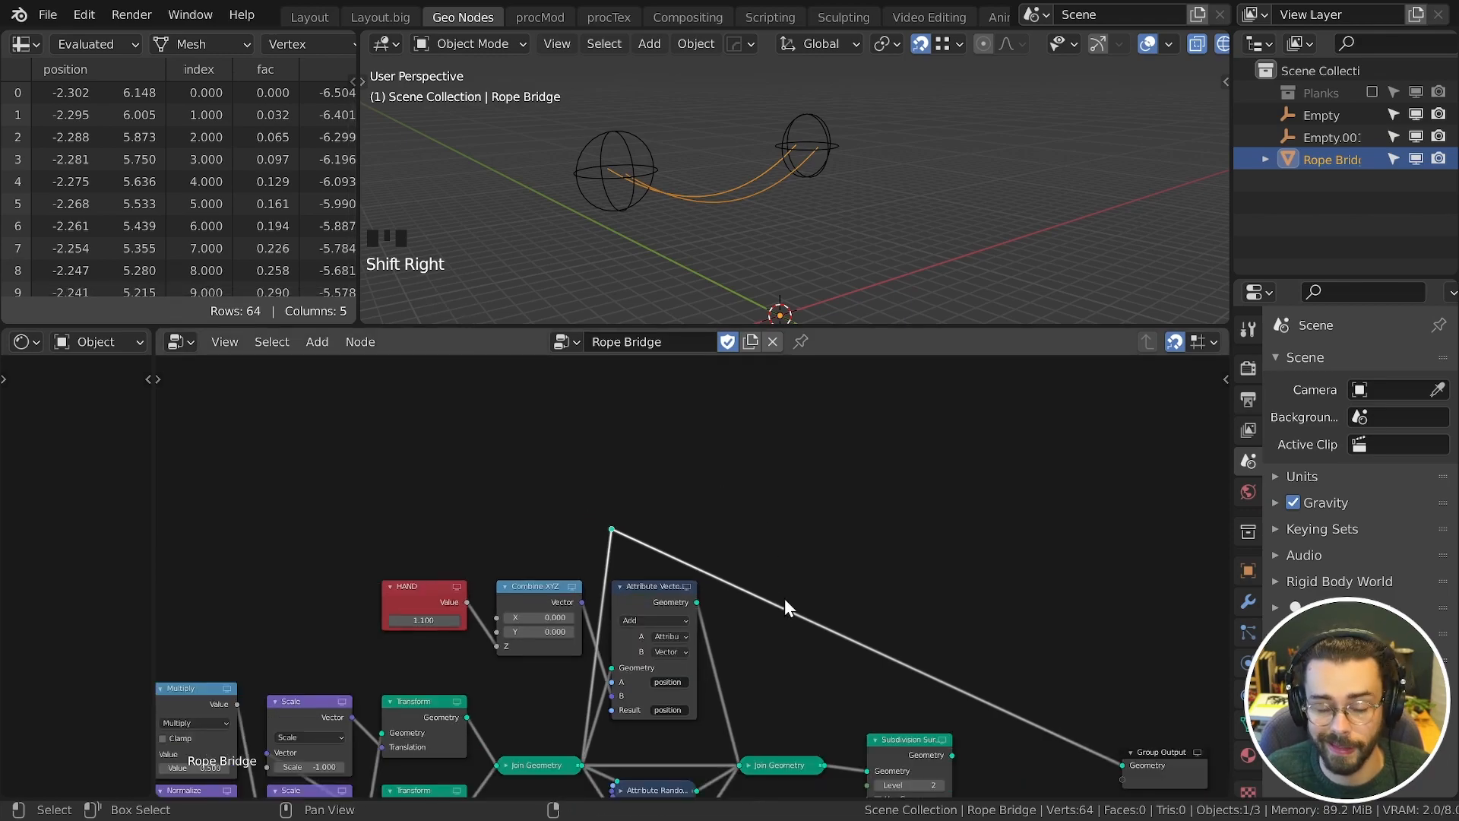
key("q")
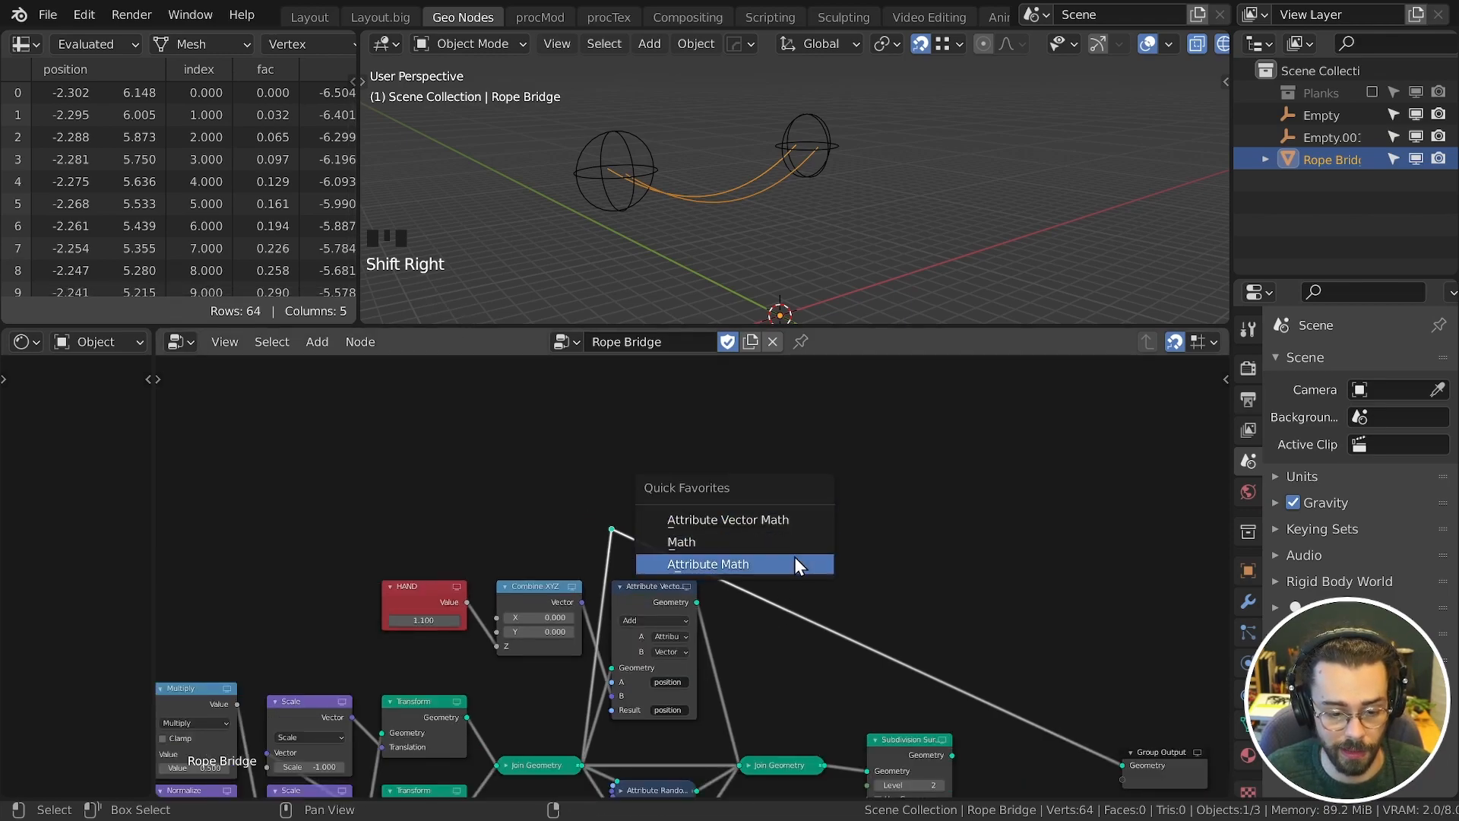
left_click(795, 558)
left_click(782, 480)
left_click(970, 590)
Step: Set Attribute Math's A to index, its Result to alt, and B to a Float of 2.000
left_click(795, 541)
left_click(821, 603)
left_click(818, 569)
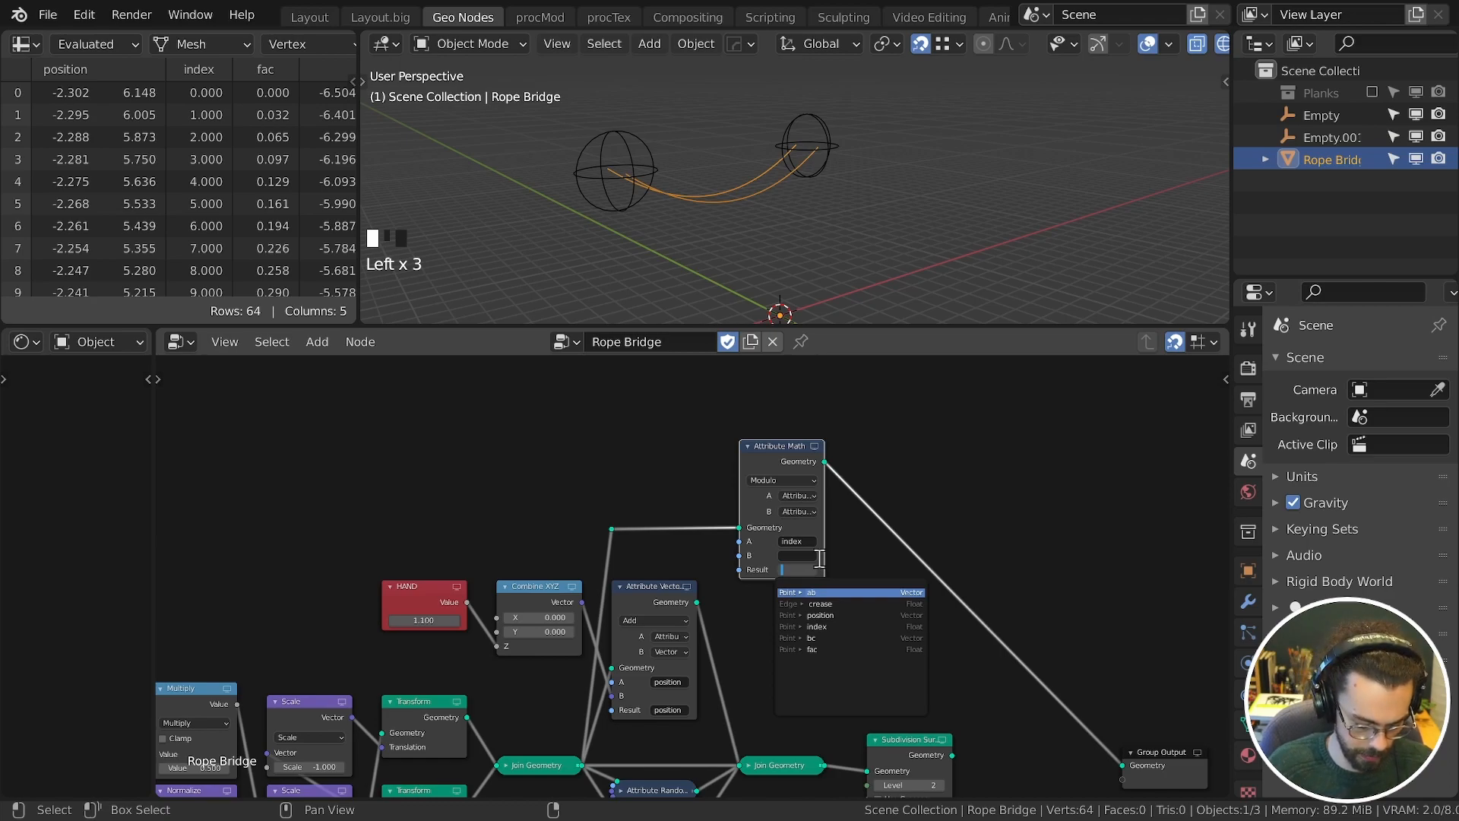
type("alt")
left_click(821, 569)
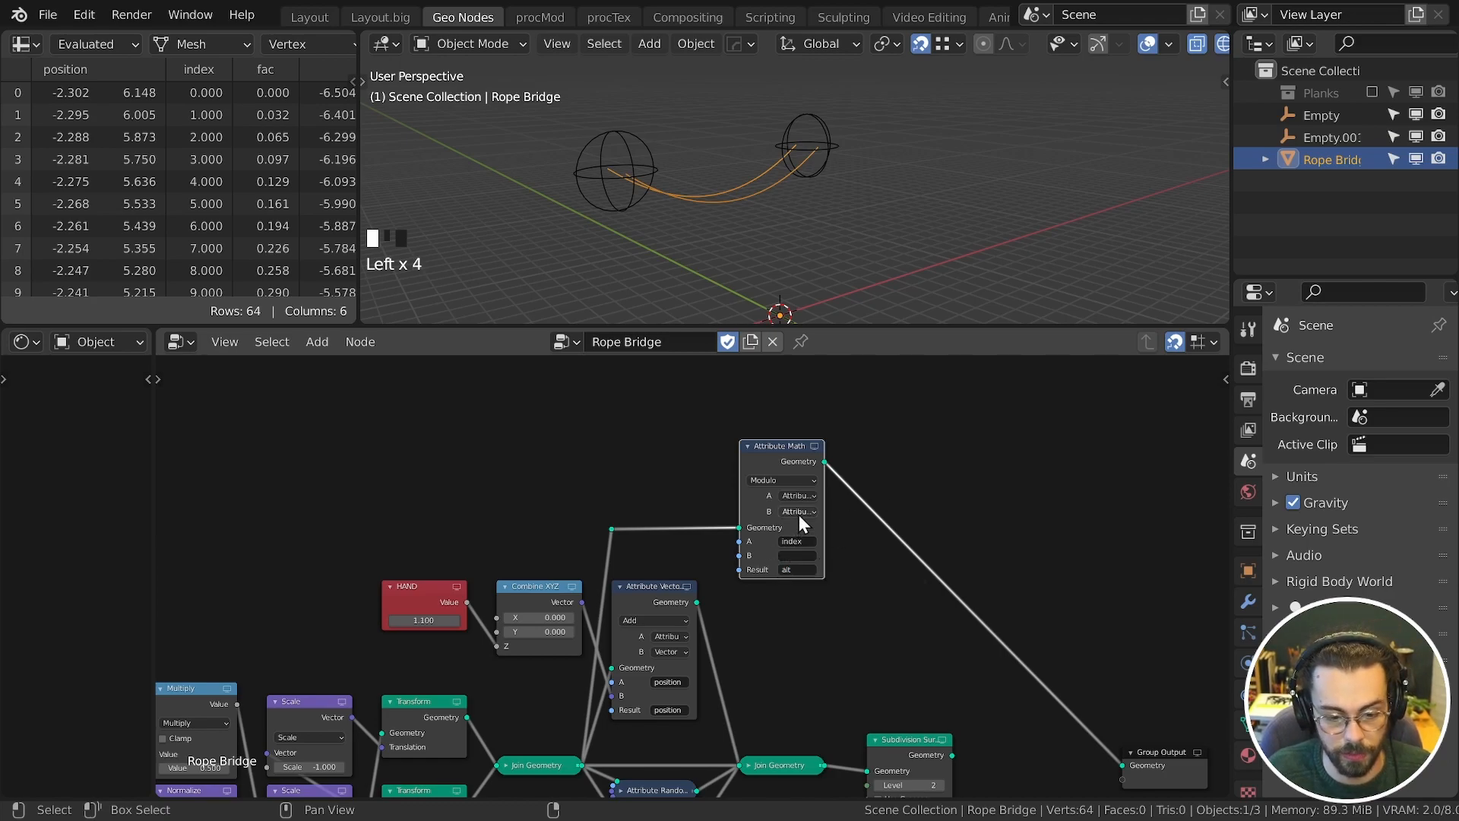
left_click(799, 511)
left_click(790, 528)
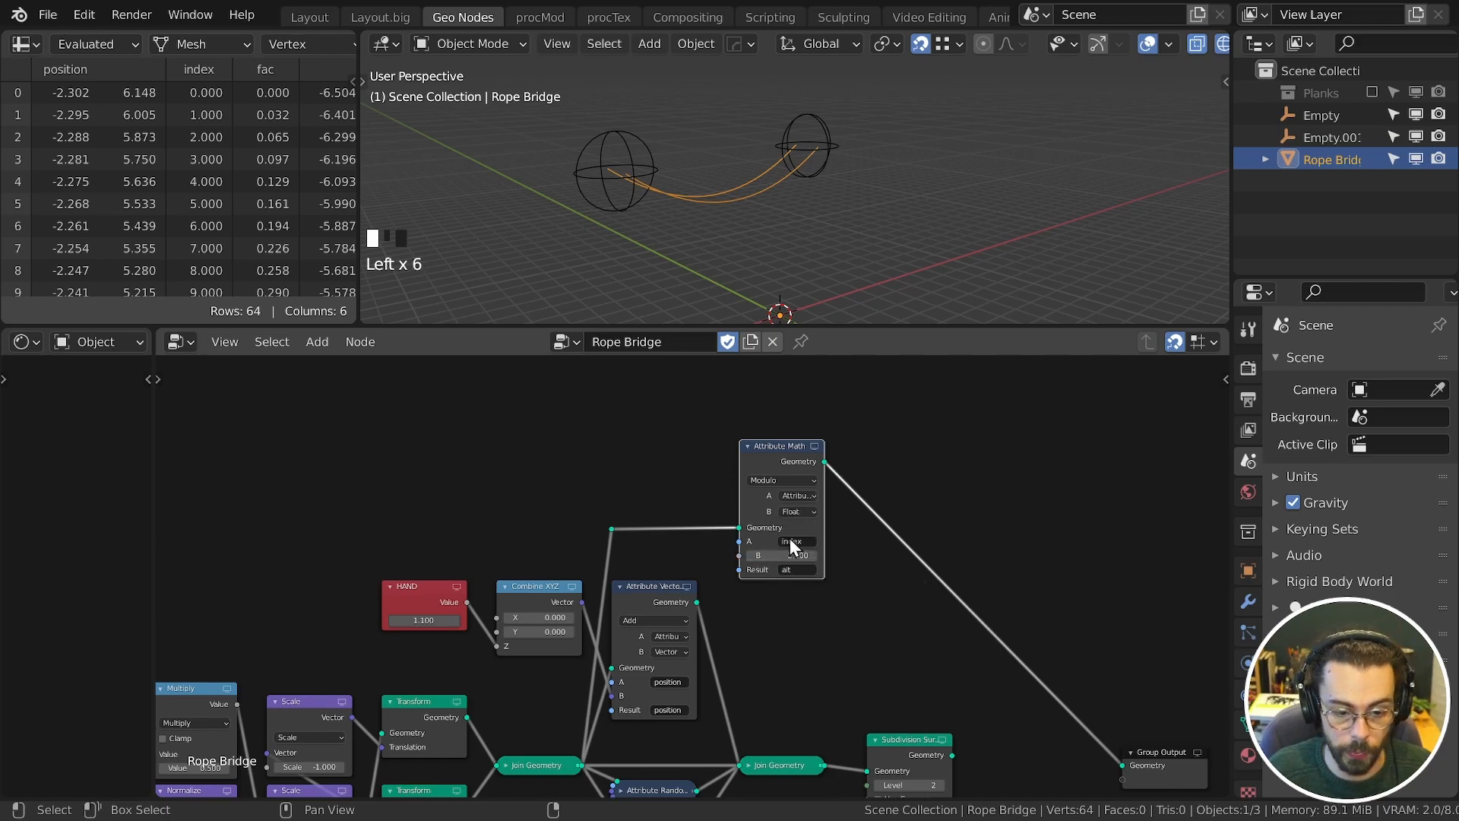
Step: Examine the values in the spreadsheet's alt column
scroll(299, 153, "right", 5)
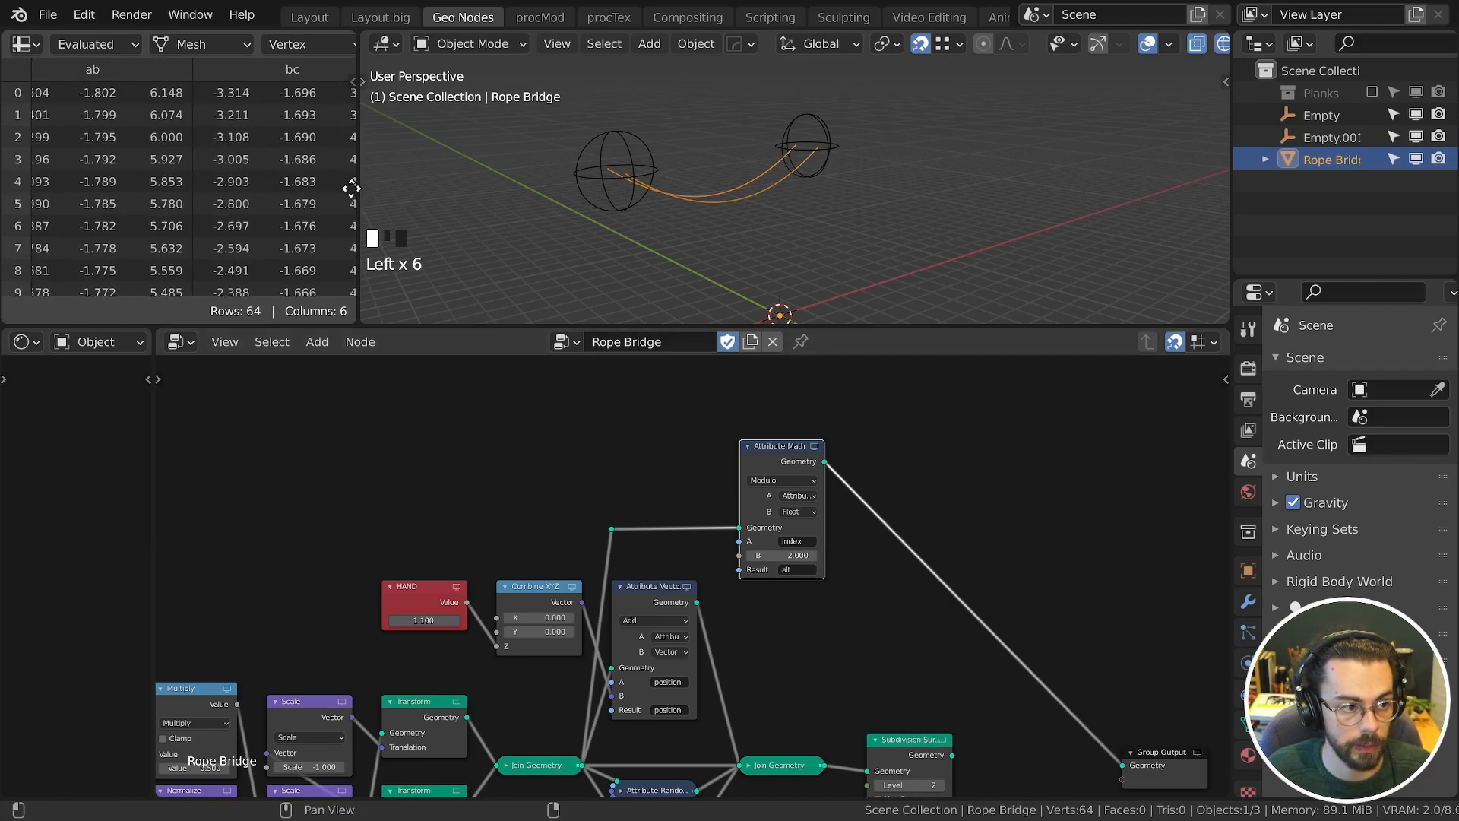
scroll(142, 114, "right", 2)
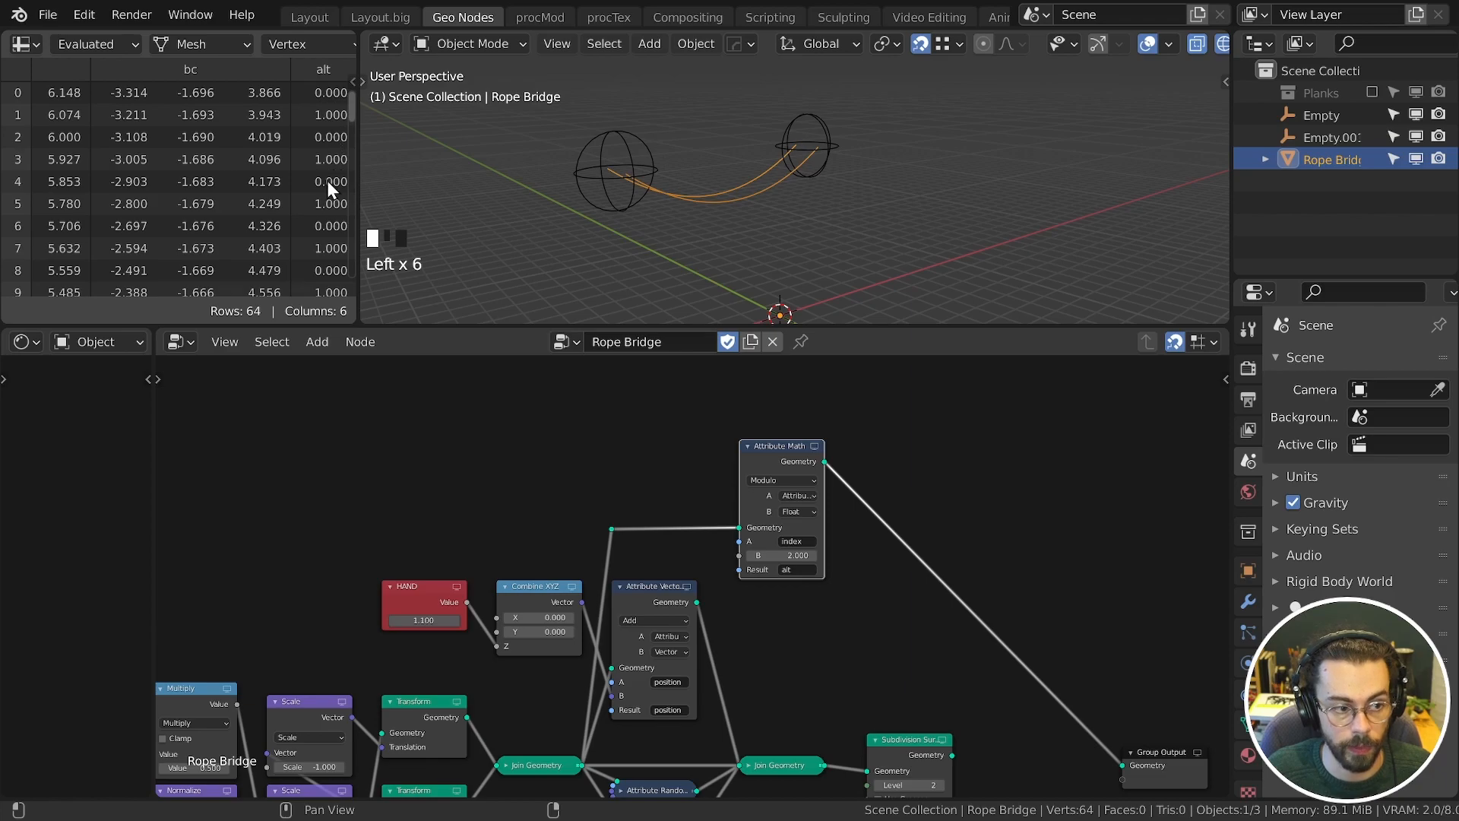
scroll(329, 251, "down", 3)
scroll(335, 234, "up", 3)
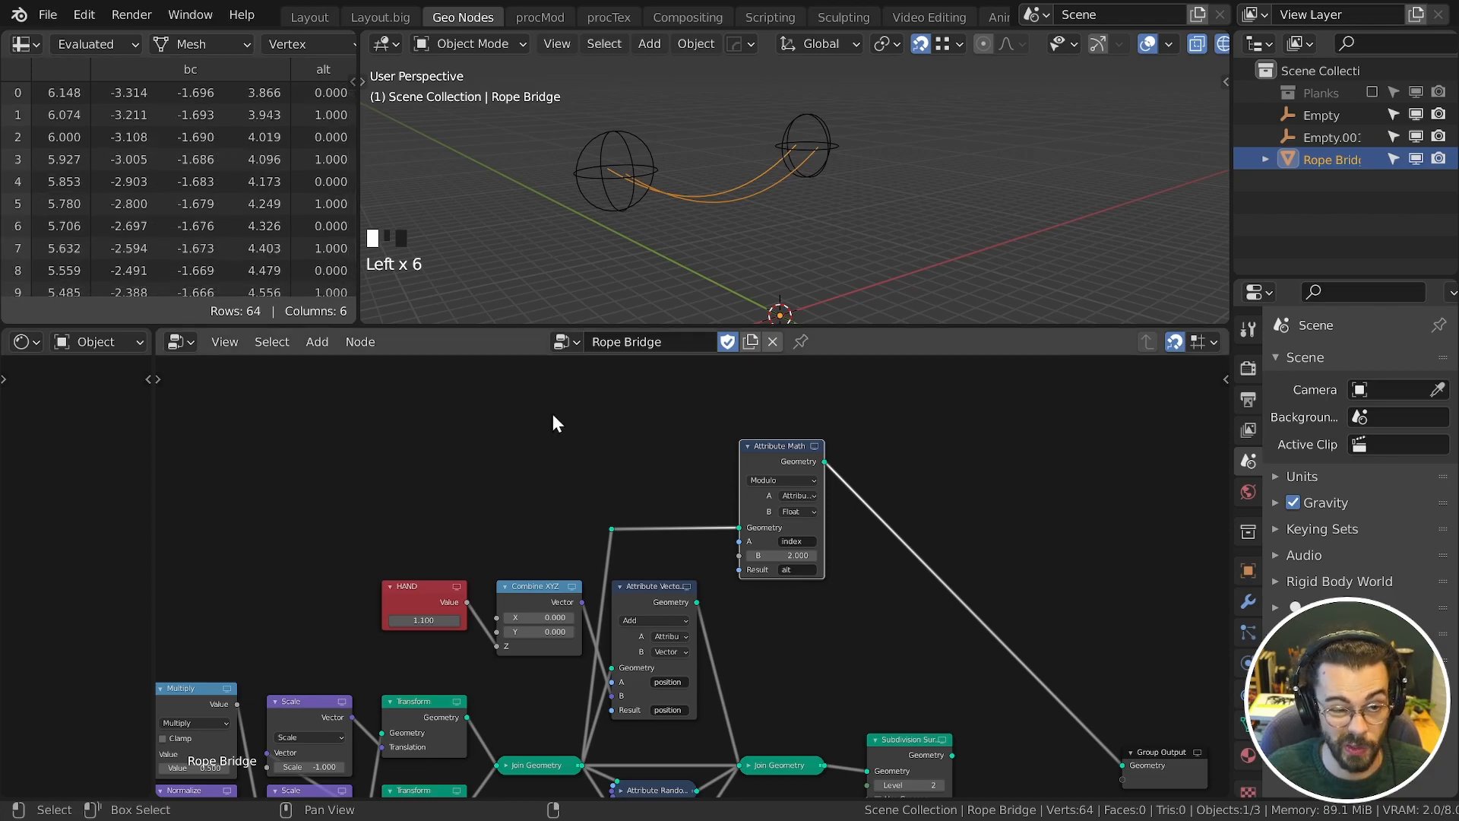
Step: Move Group Output further along and insert an Attribute Mix node after Attribute Math
scroll(836, 543, "down", 3)
left_click_drag(855, 560, 971, 723)
left_click_drag(904, 672, 1053, 629)
key("shift+a")
mouse_move(681, 202)
left_click(900, 418)
left_click(661, 426)
scroll(661, 426, "up", 2)
middle_click_drag(574, 601, 720, 618)
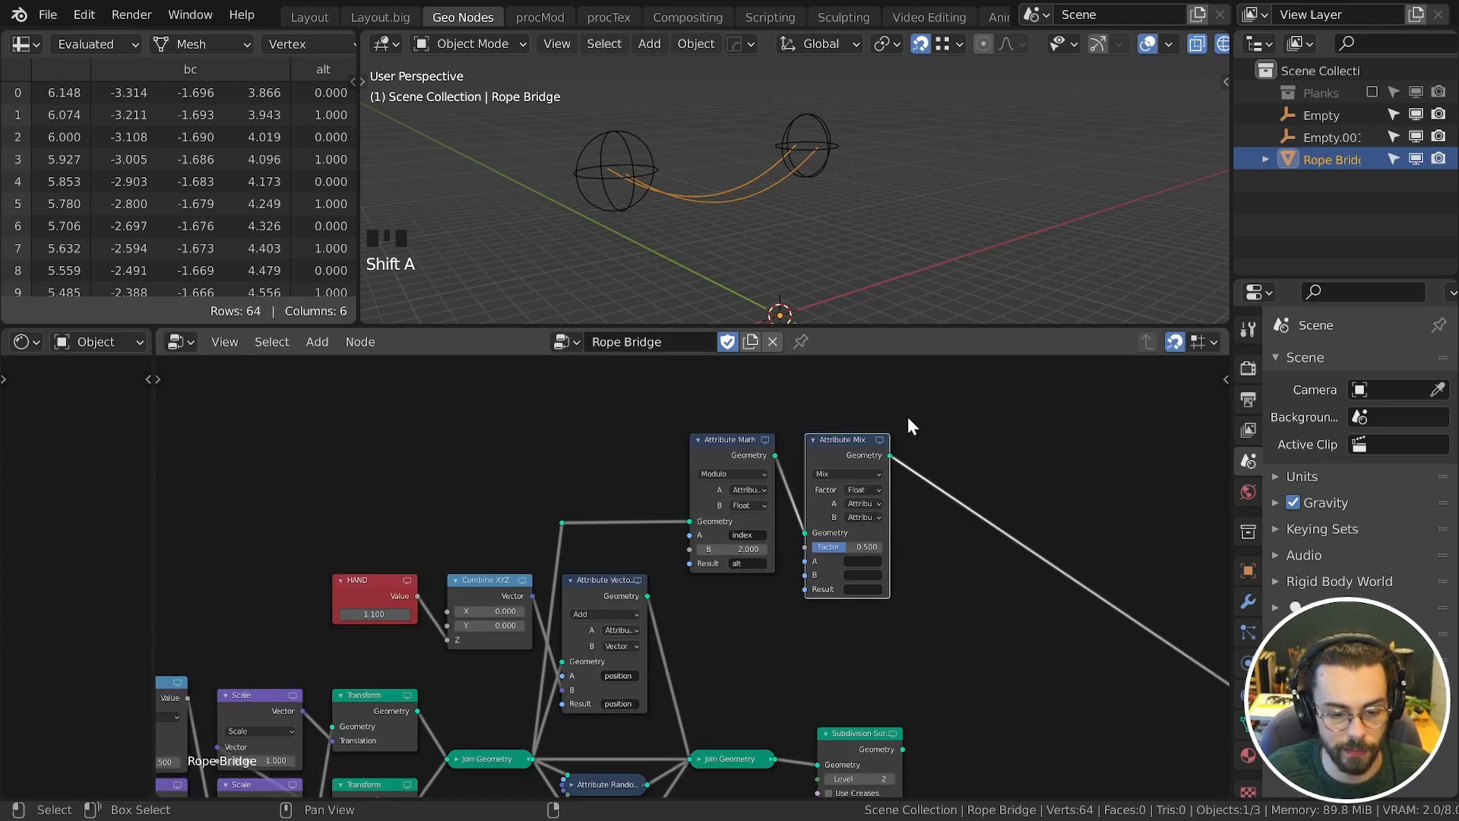
Step: Set Attribute Mix's blending mode to Add, with both A and Result set to position
left_click(823, 474)
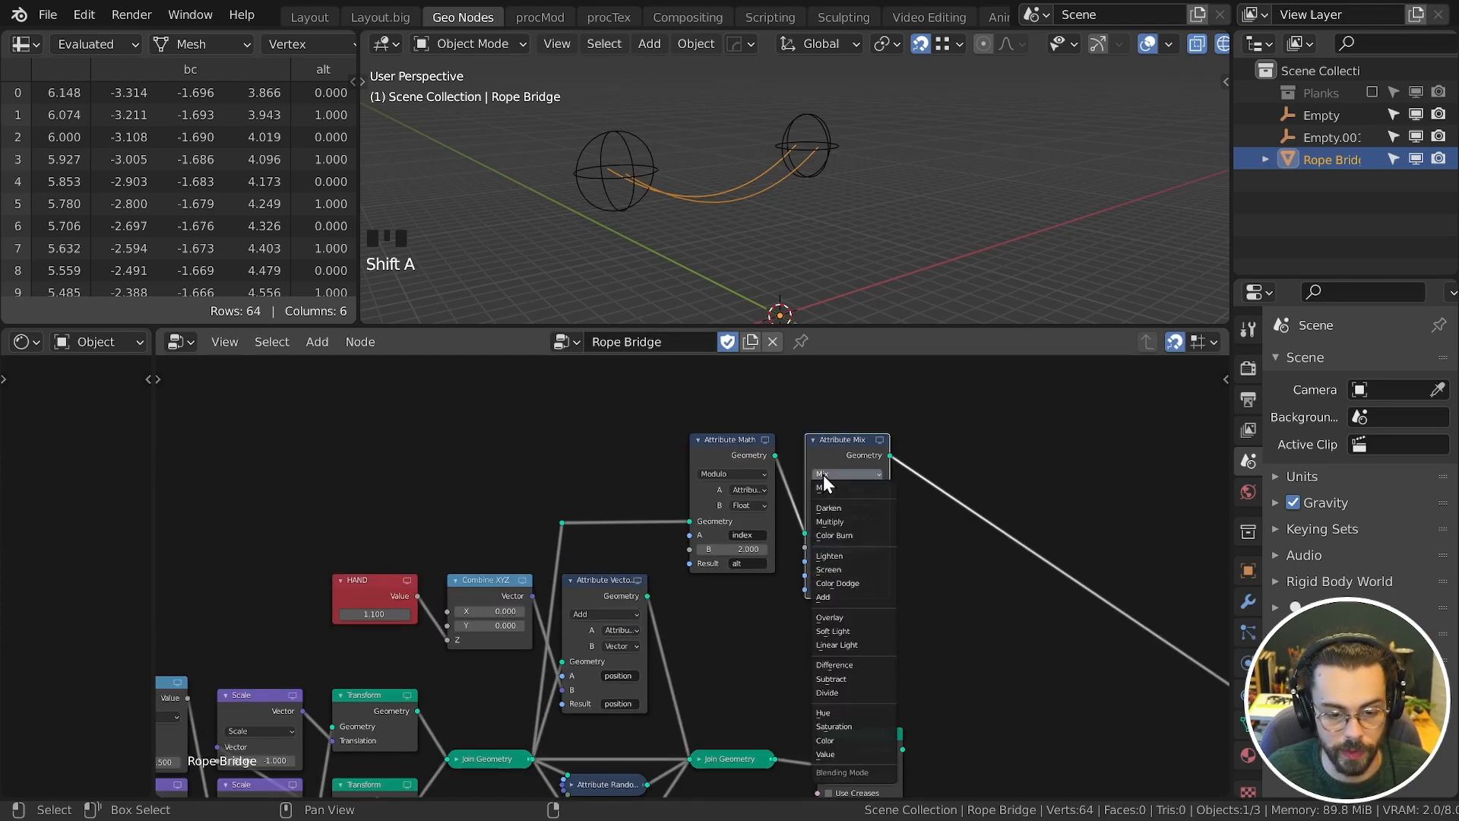
left_click(855, 614)
left_click(861, 561)
left_click(882, 618)
left_click(863, 589)
left_click(887, 646)
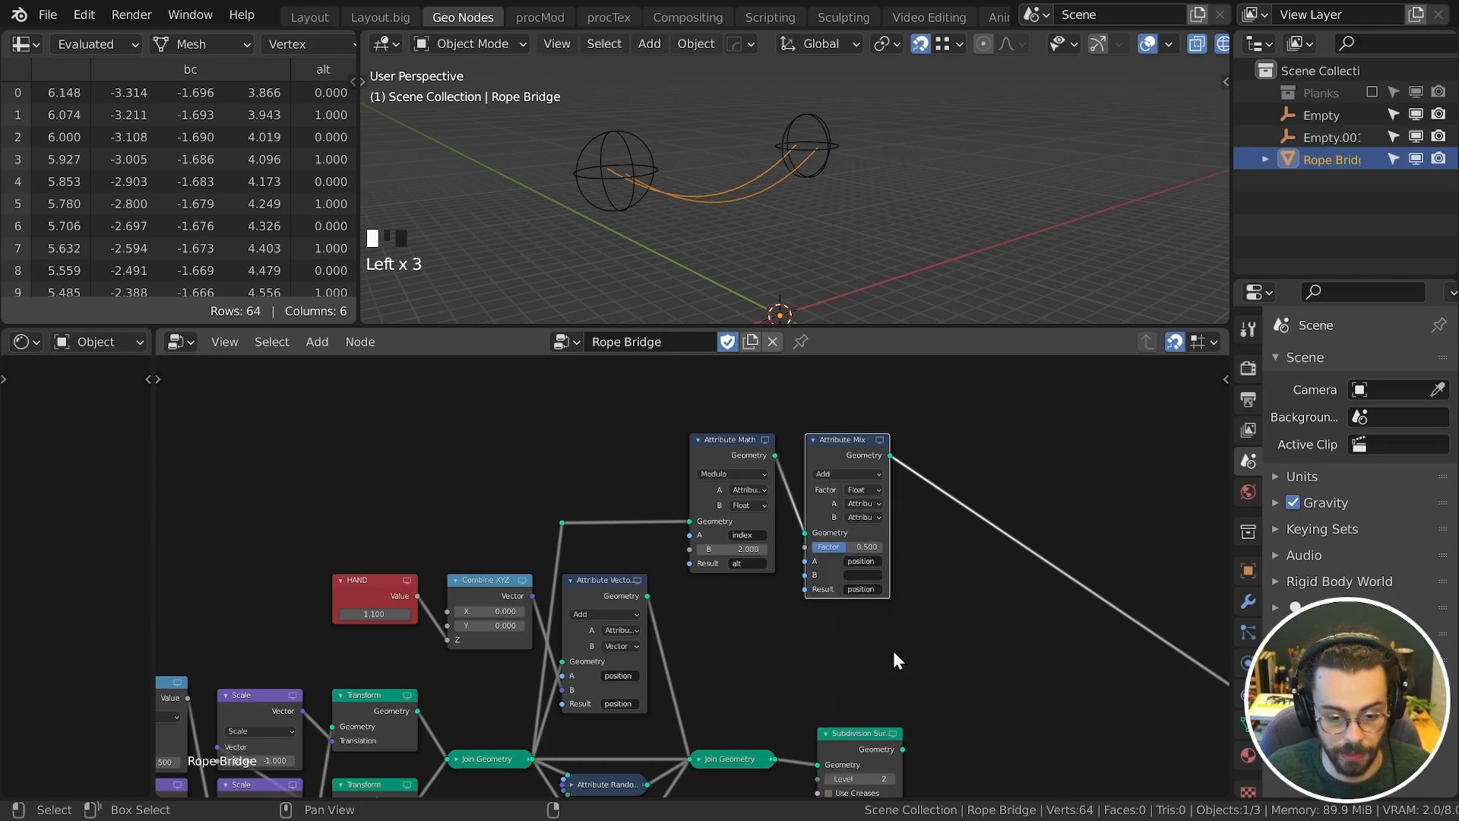
Step: Switch Attribute Mix's B to Vector and connect Combine XYZ's Vector output to it
left_click(863, 516)
left_click(868, 541)
left_click_drag(532, 596, 805, 577)
middle_click_drag(749, 600, 725, 585)
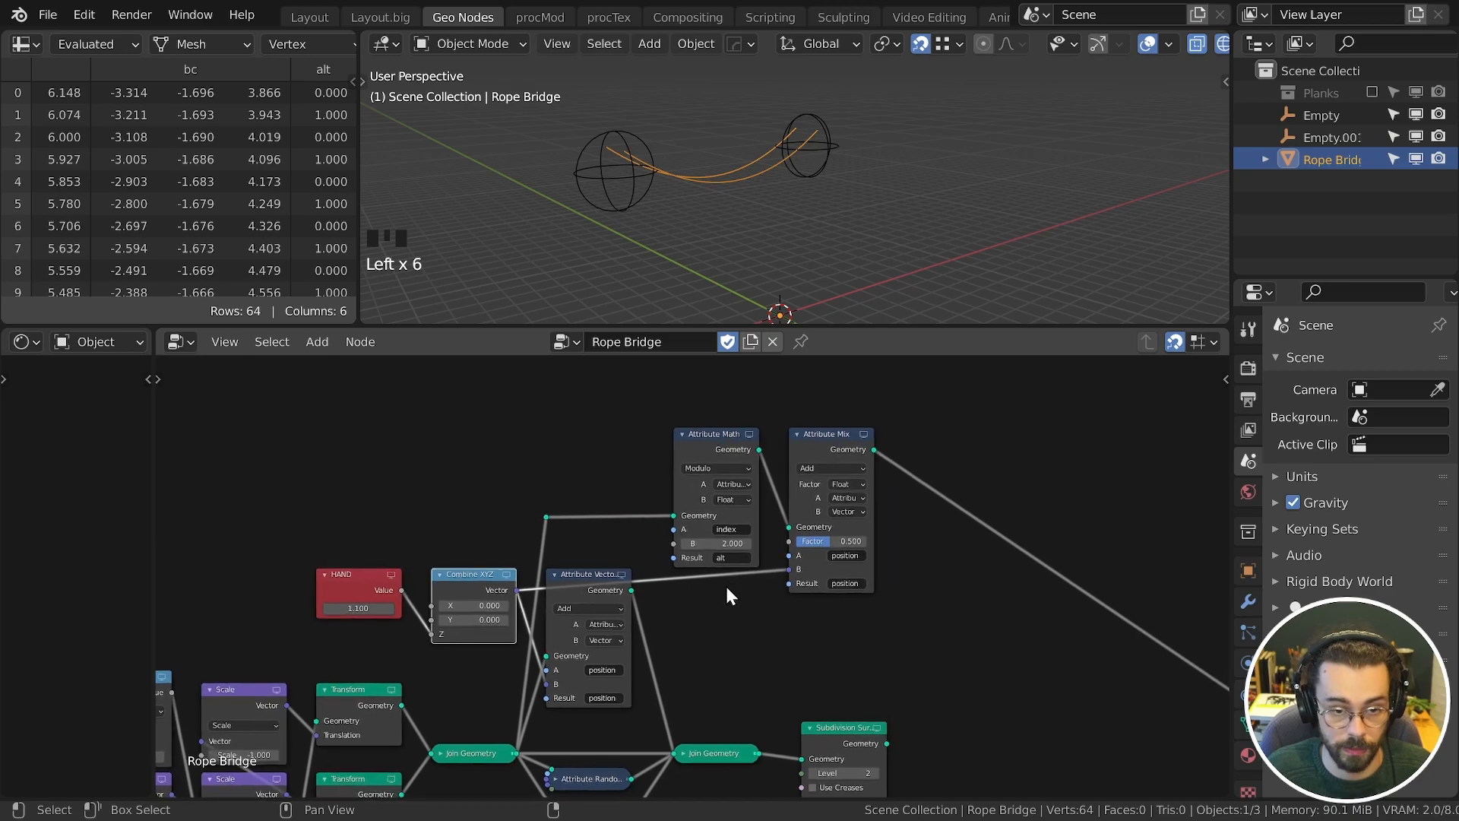
Step: Try different factor strengths on Attribute Mix, and switch its Factor to the attribute alt
scroll(833, 618, "up", 2)
left_click_drag(880, 524, 930, 525)
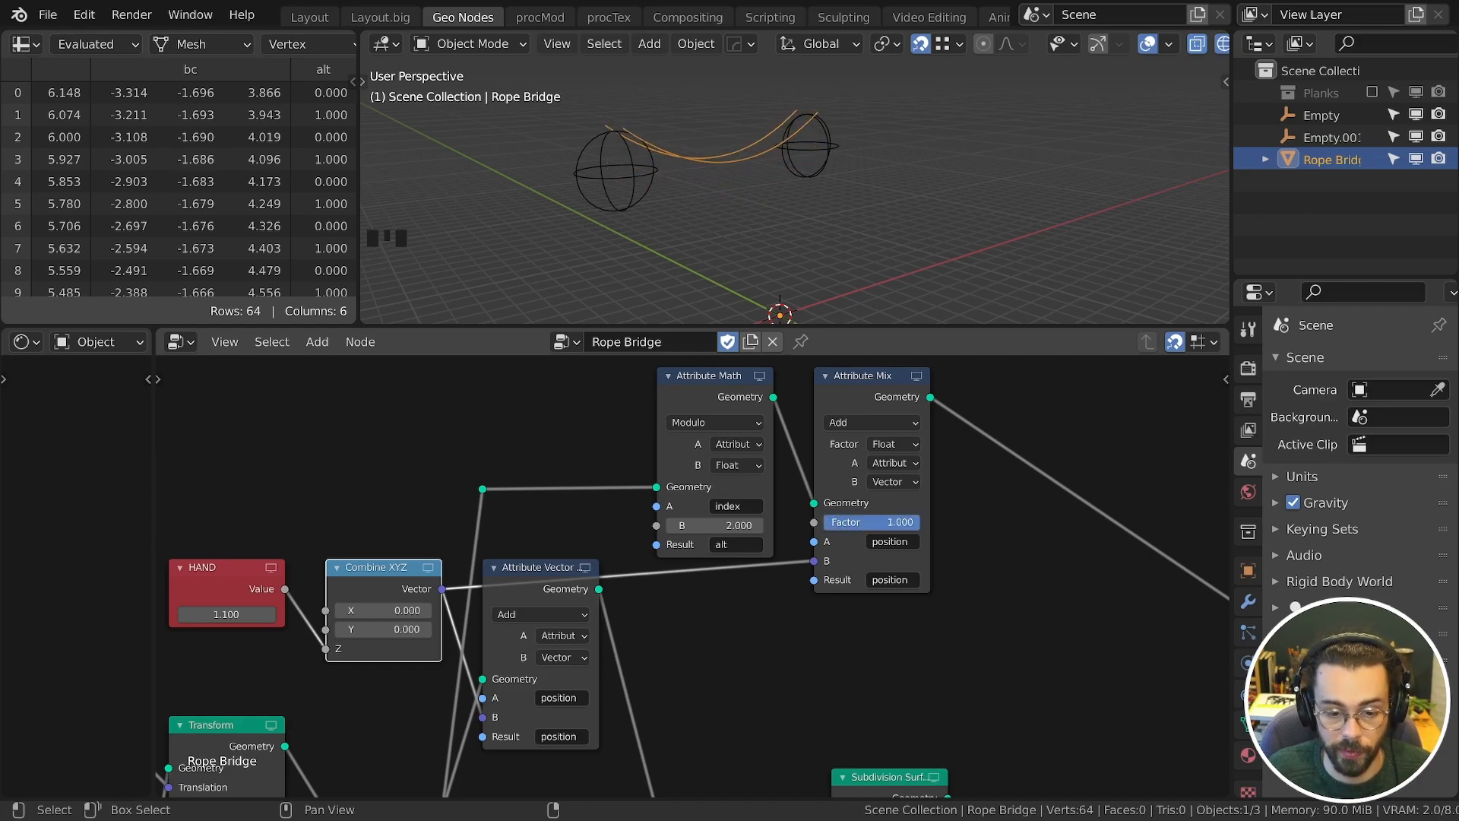
left_click(915, 449)
left_click(924, 464)
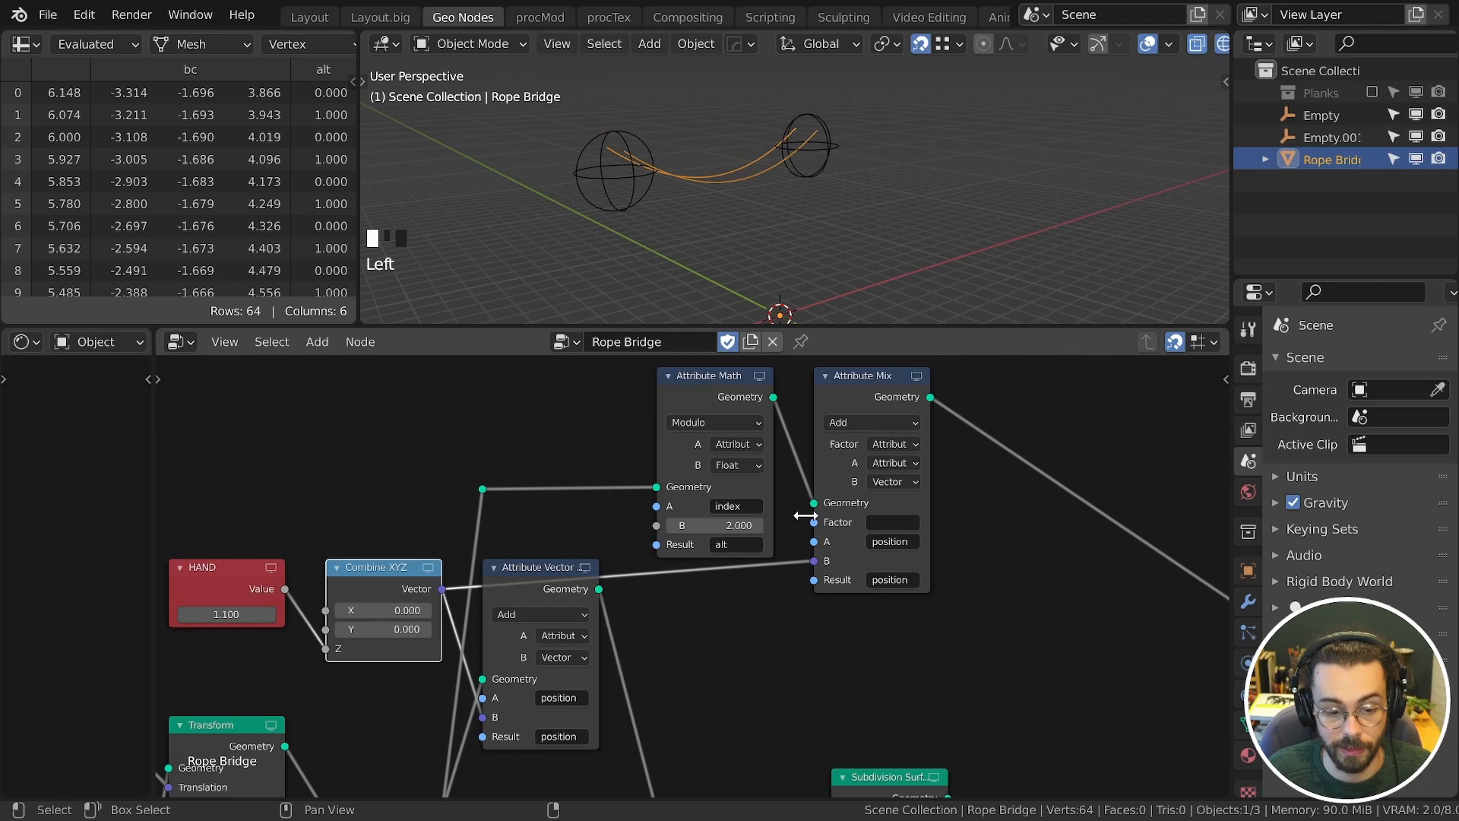
type("alt")
Step: Send the Subdivision Surface node's output to Group Output
middle_click_drag(760, 190, 664, 150)
scroll(836, 469, "down", 2)
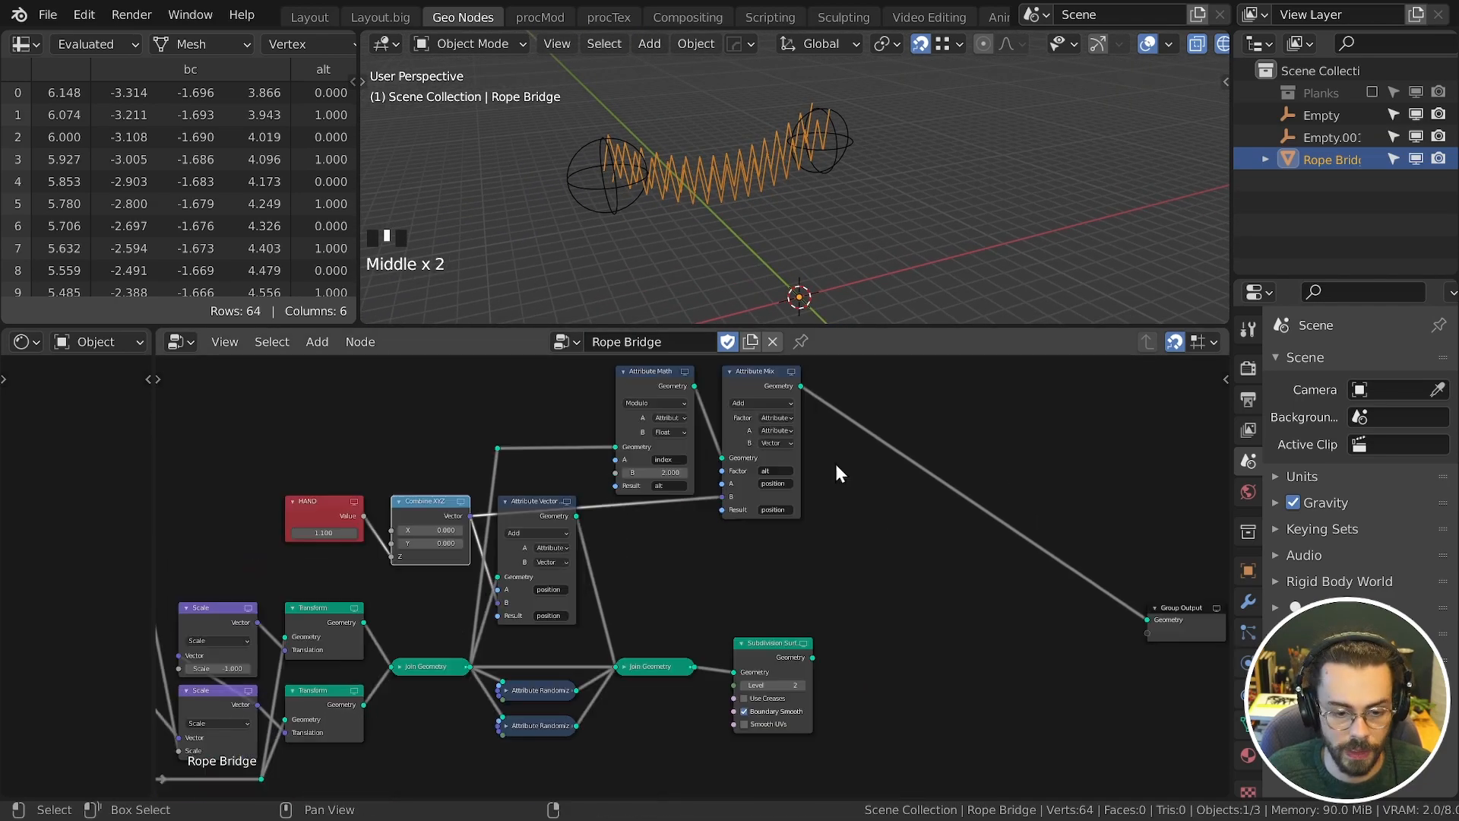
left_click(788, 648, "ctrl+shift")
Step: Try feeding Attribute Mix's output into the second Join Geometry, and cut that link again
left_click_drag(882, 406, 694, 687)
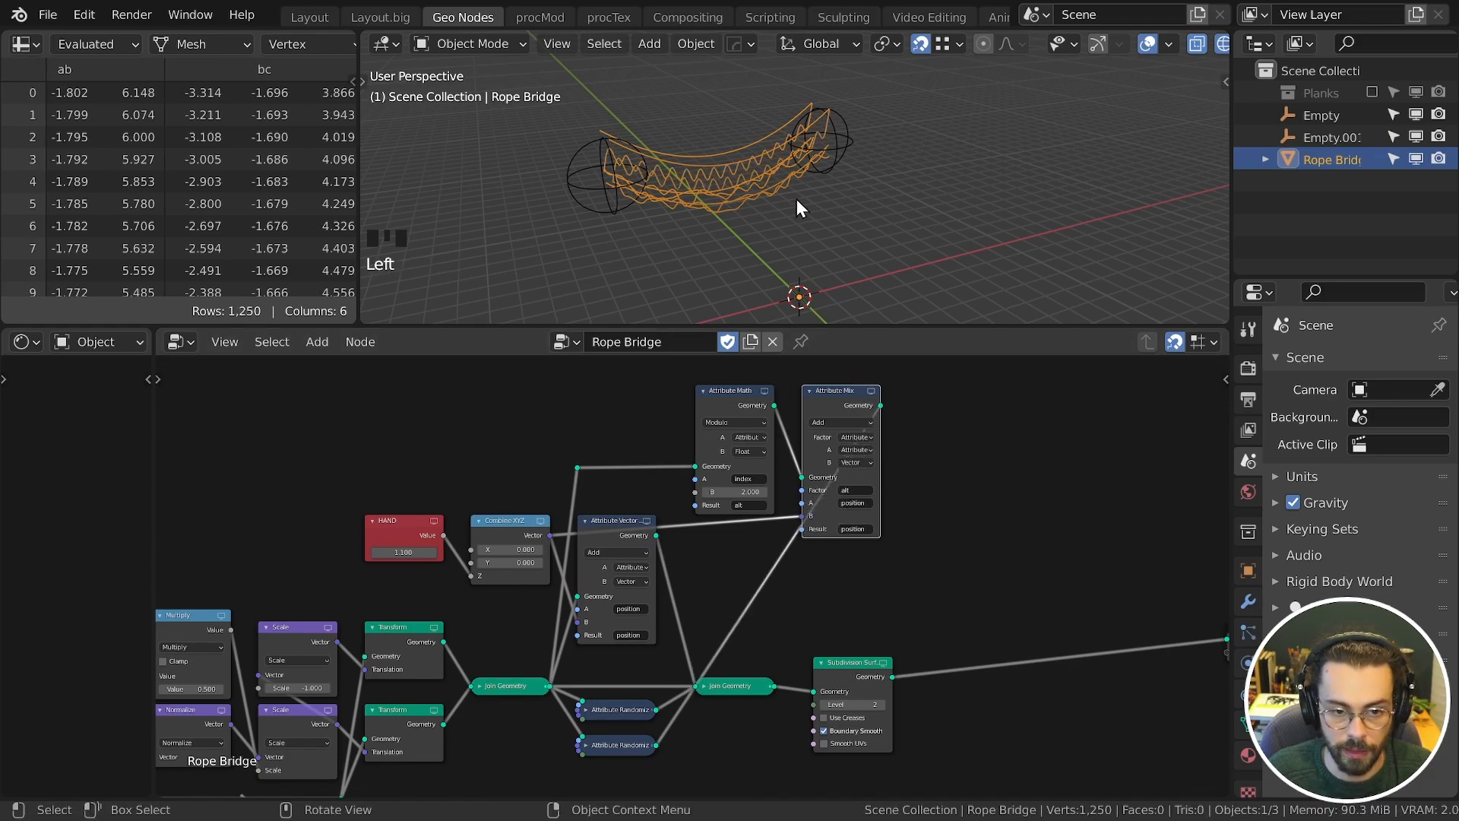
middle_click_drag(796, 199, 726, 186)
right_click_drag(749, 564, 768, 587, "ctrl")
Step: Combine the Attribute Mix and Subdivision Surface outputs in a new Join Geometry before Group Output, and save the file
scroll(763, 590, "down", 2)
right_click_drag(700, 501, 711, 663, "ctrl+shift")
middle_click_drag(880, 317, 788, 211)
key("ctrl+s")
Step: Reposition the last Join Geometry node and insert Mesh to Curve and Curve to Mesh nodes between it and Group Output
middle_click_drag(818, 546, 714, 552)
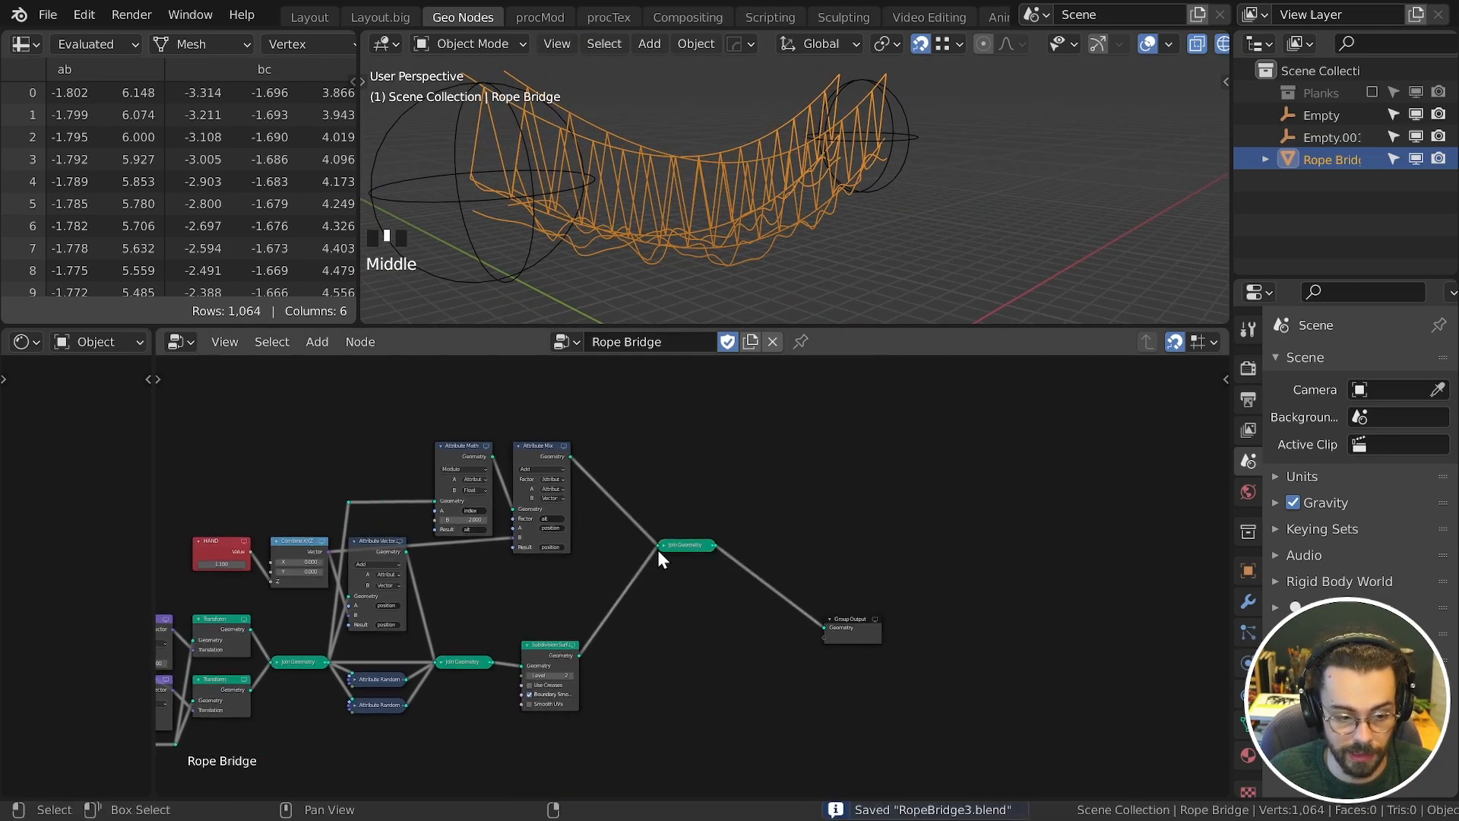
left_click(681, 546)
key("g")
left_click(664, 567)
key("shift+a")
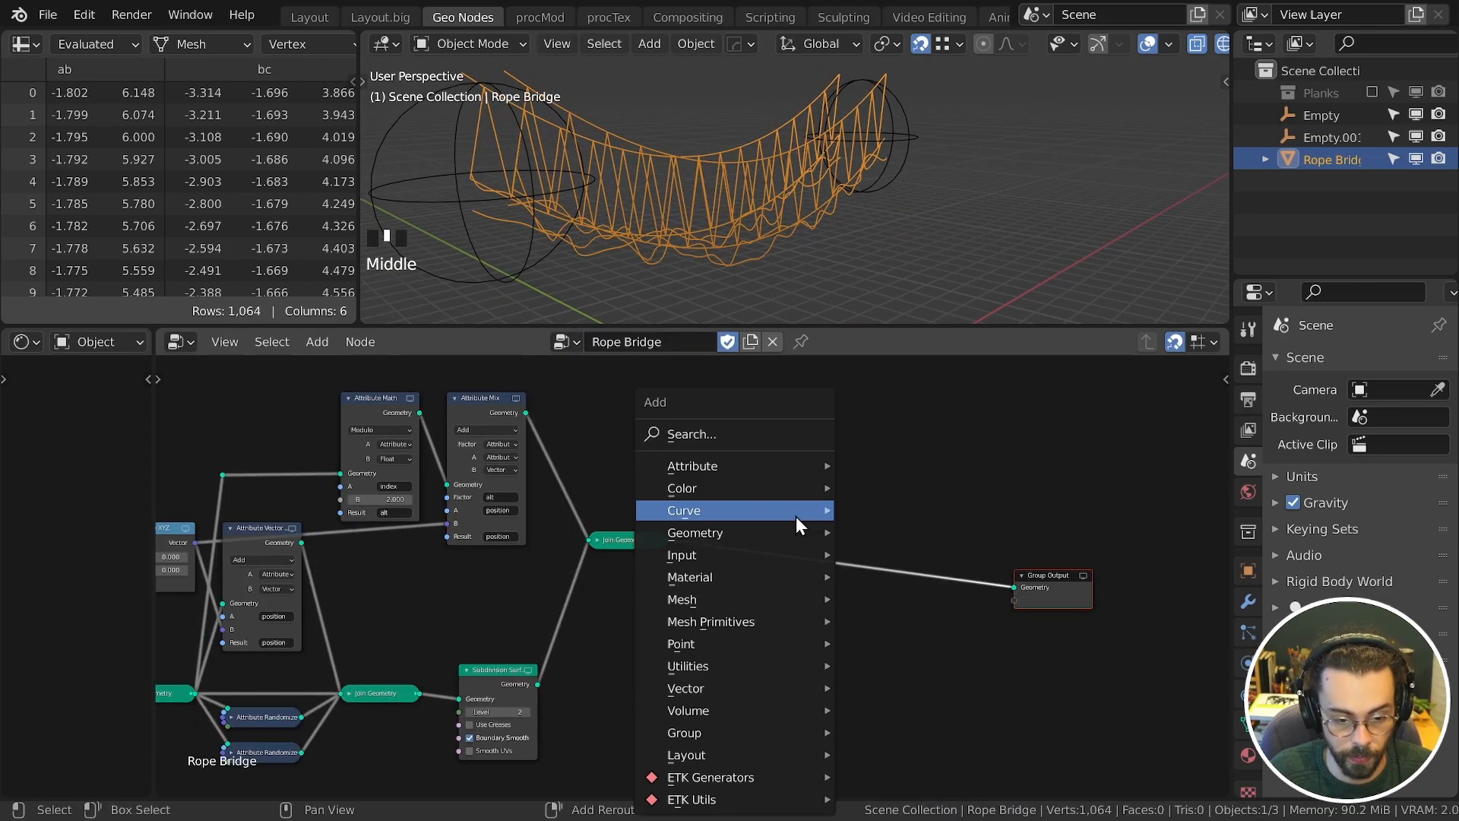
mouse_move(806, 511)
left_click(941, 628)
left_click(799, 528)
key("shift+a")
mouse_move(699, 479)
left_click(950, 577)
left_click(867, 526)
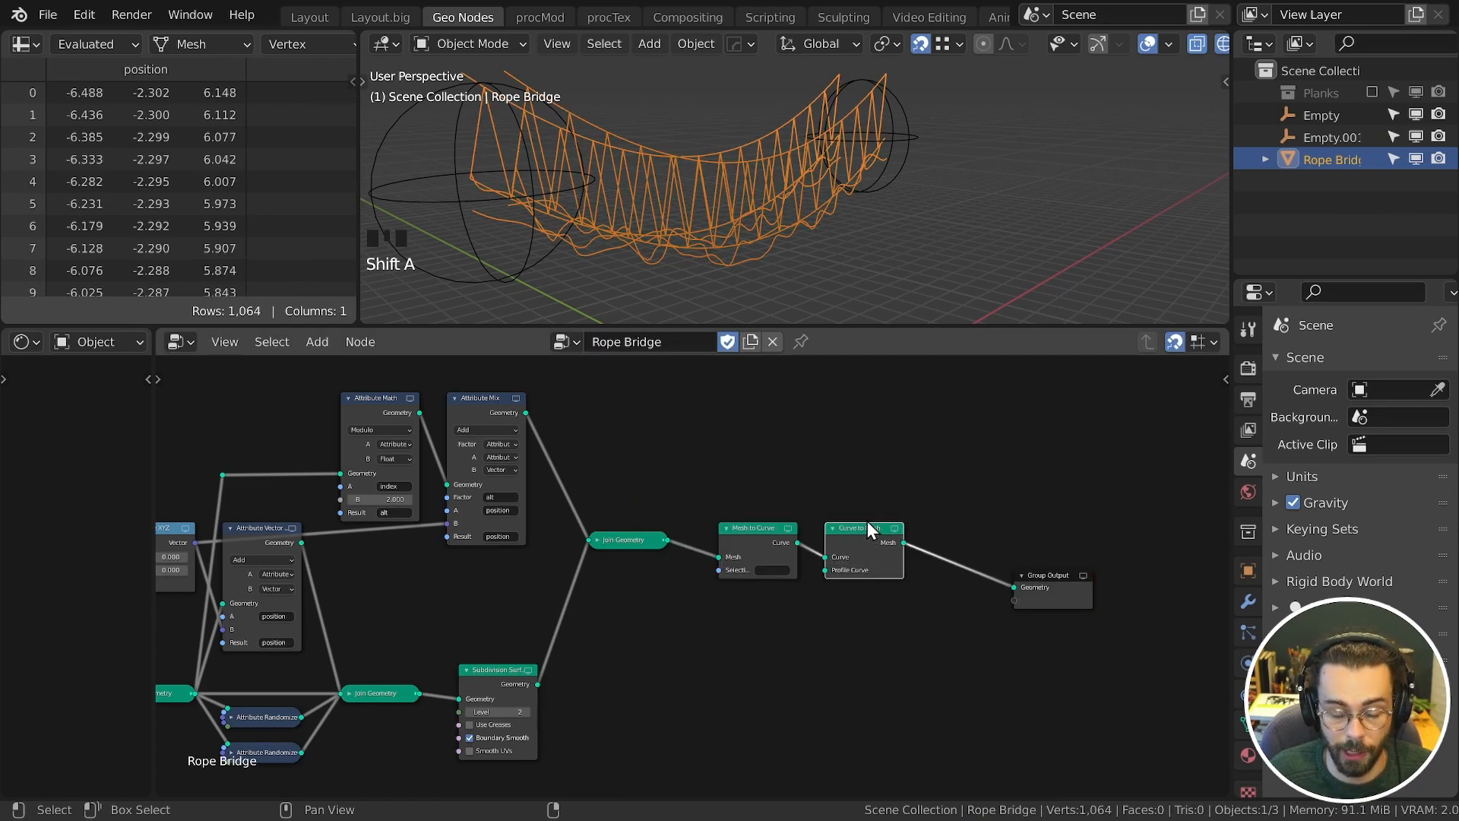
Step: Add a Circle mesh primitive and connect its Geometry to the Profile Curve of Curve to Mesh
scroll(899, 620, "up", 4)
left_click_drag(834, 524, 836, 562)
scroll(751, 498, "down", 2)
key("shift+a")
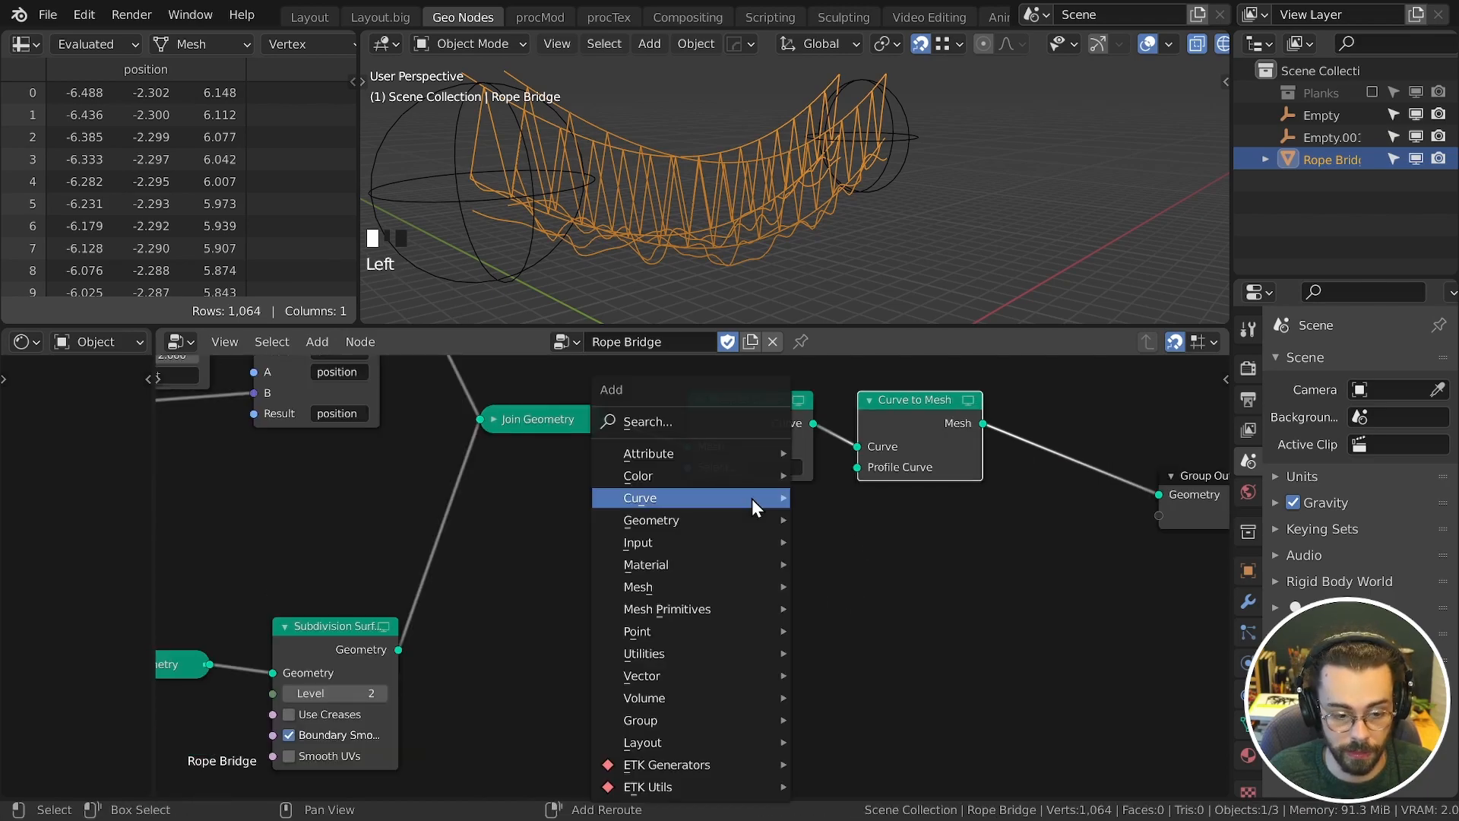
mouse_move(728, 616)
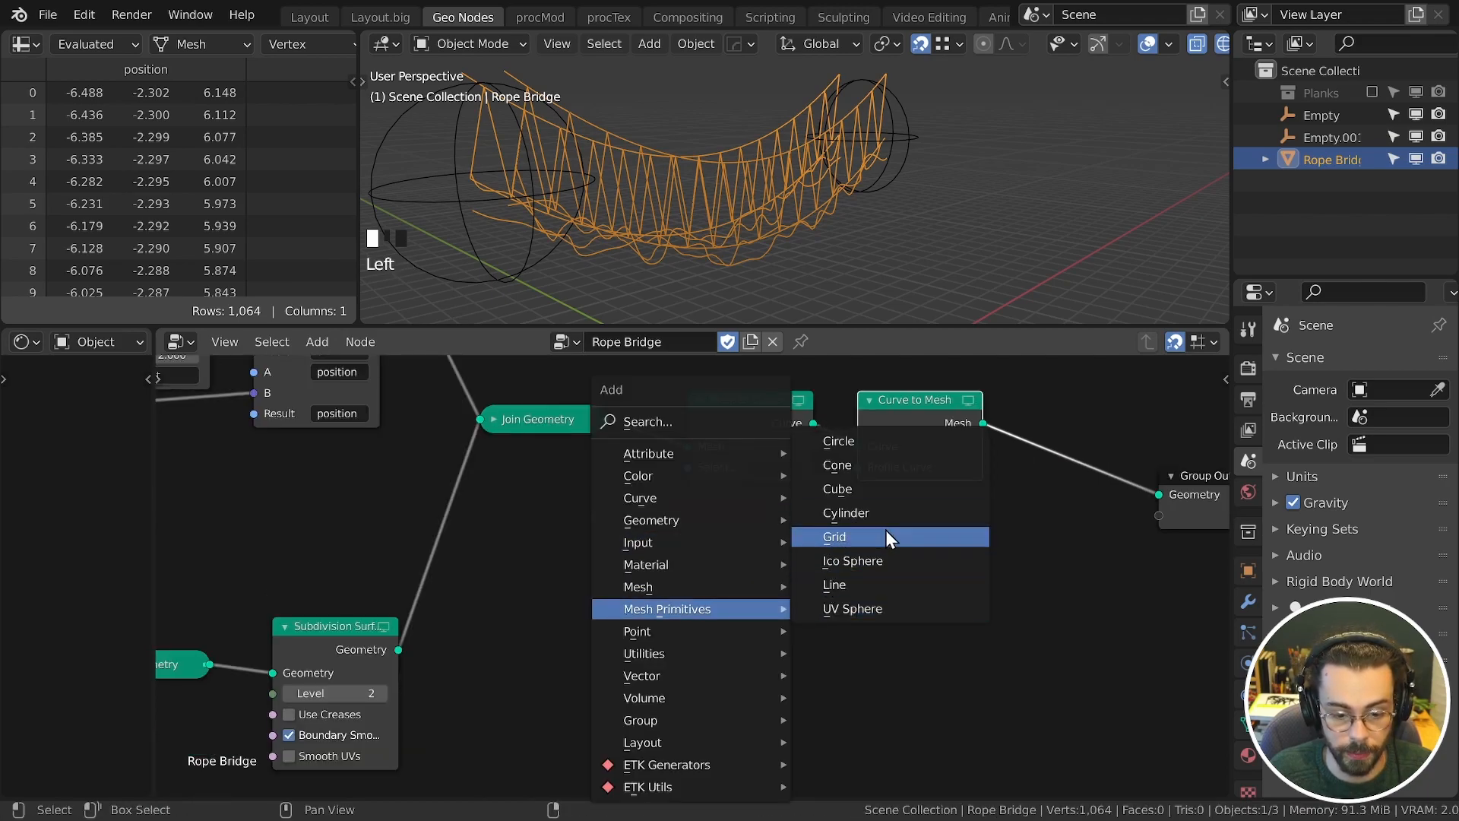
left_click(838, 441)
left_click(751, 617)
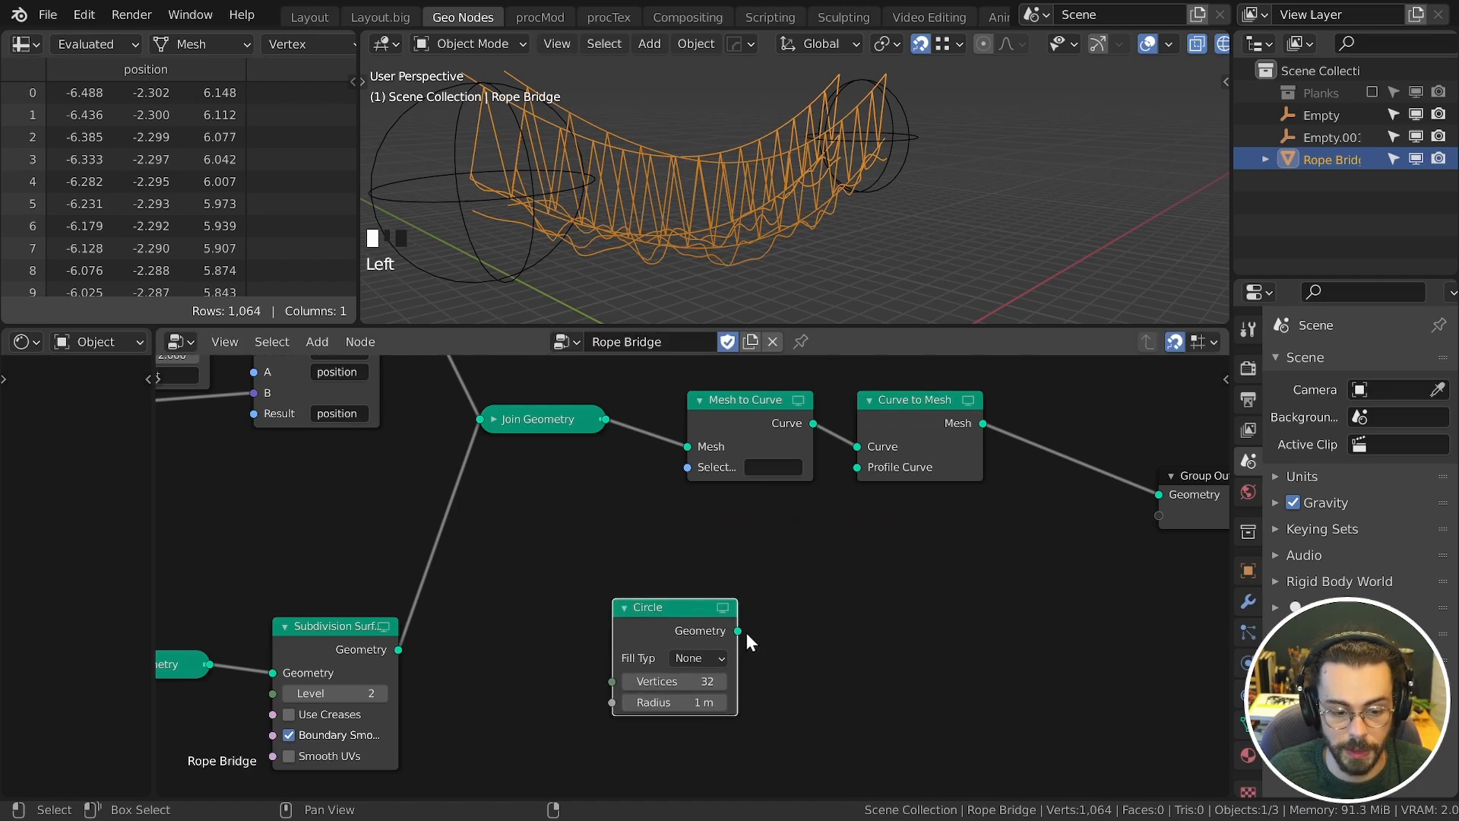
left_click_drag(738, 631, 858, 467)
left_click_drag(684, 601, 741, 545)
Step: Preview the Circle's geometry through Group Output, and switch the output back to Curve to Mesh
left_click(761, 561, "ctrl+shift")
scroll(784, 255, "down", 6)
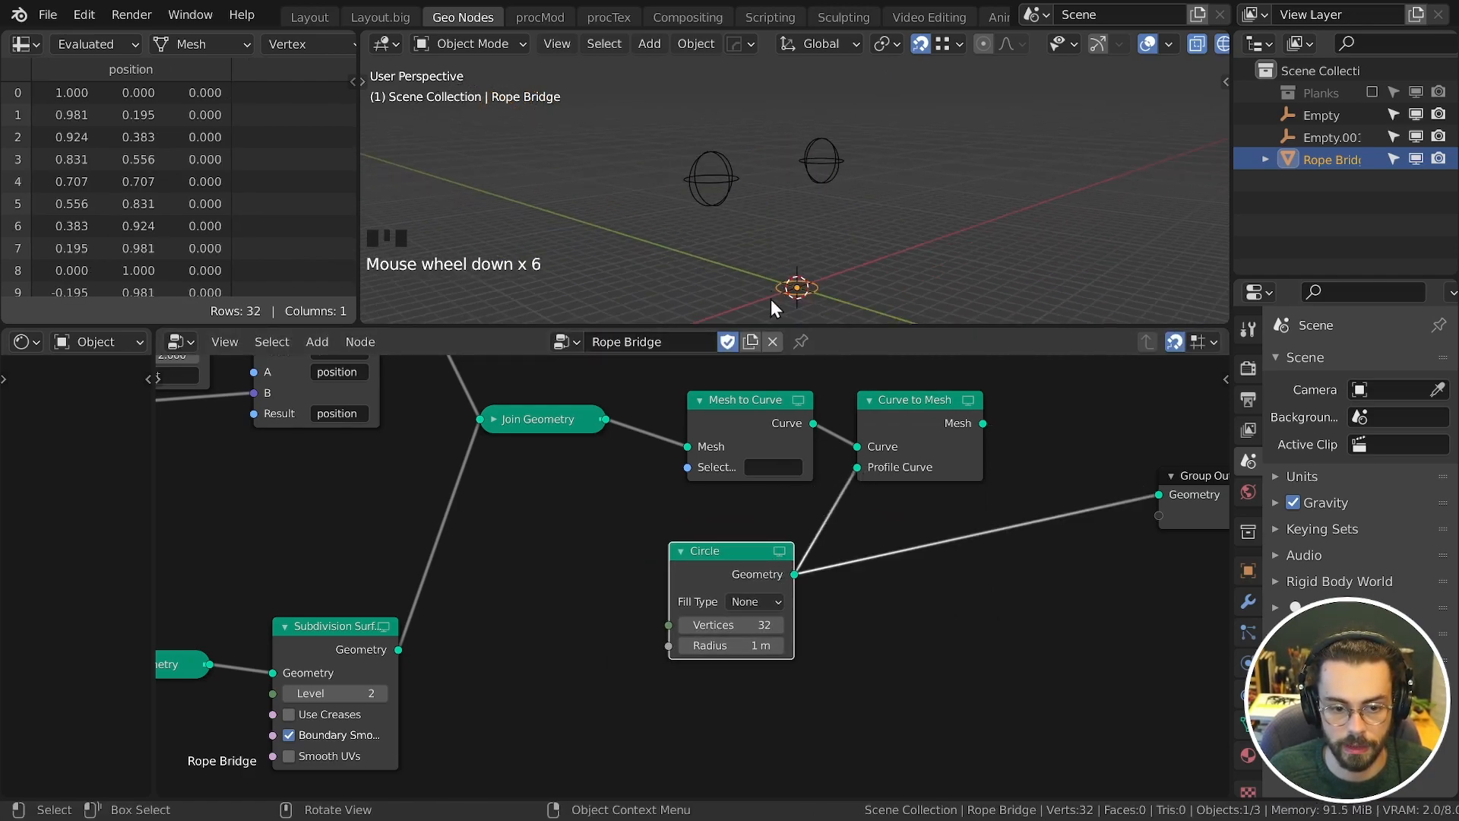
left_click(919, 404, "ctrl+shift")
Step: Move the Circle node aside and insert a duplicate Mesh to Curve between it and the Profile Curve input
left_click_drag(729, 579, 565, 542)
left_click(741, 411)
key("shift+d")
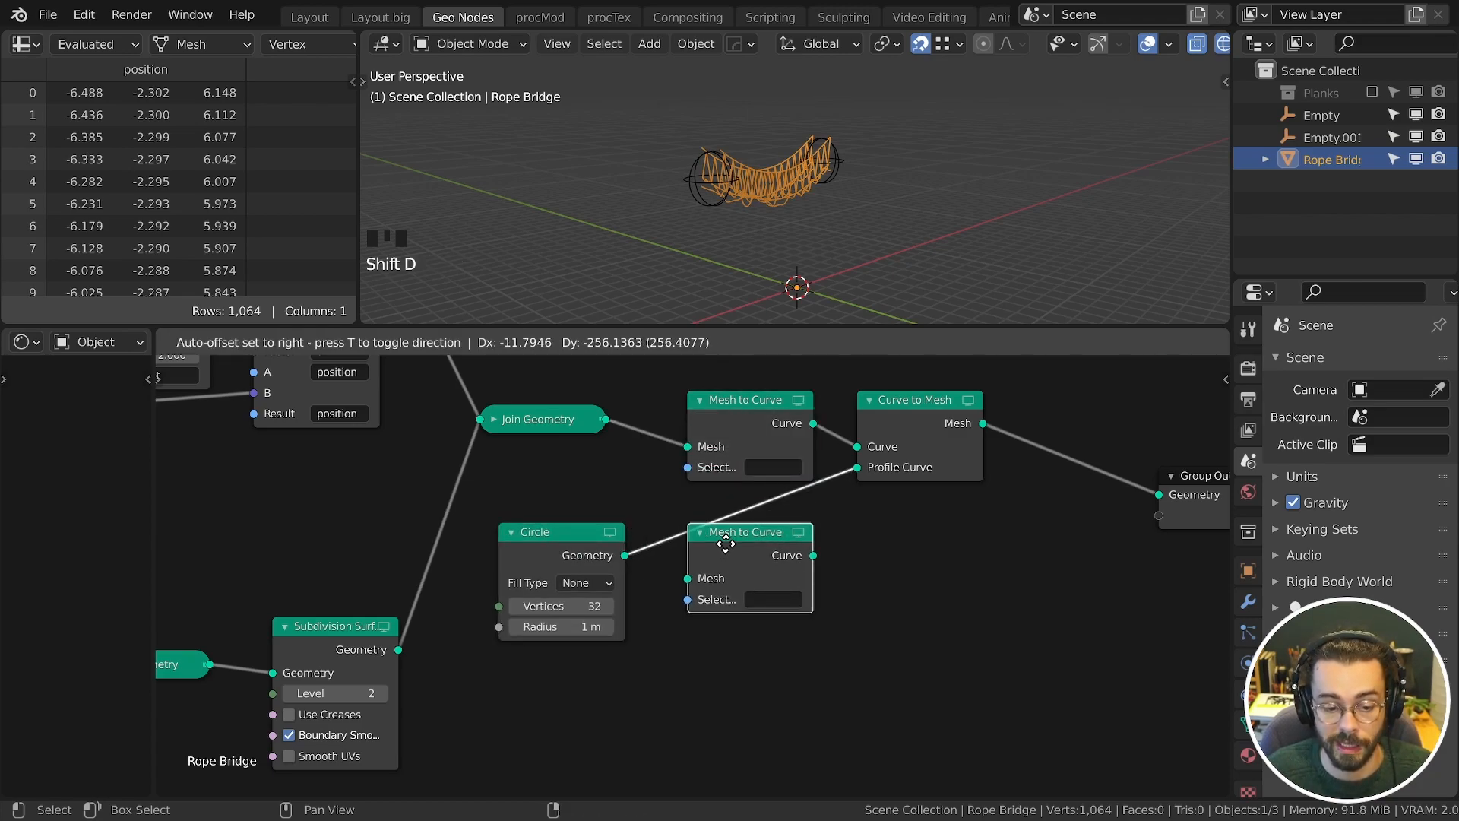
left_click(734, 541)
Step: Show the ropes in solid shading and give the Circle profile 8 vertices and a radius of 0.025 m
scroll(1200, 45, "down", 3)
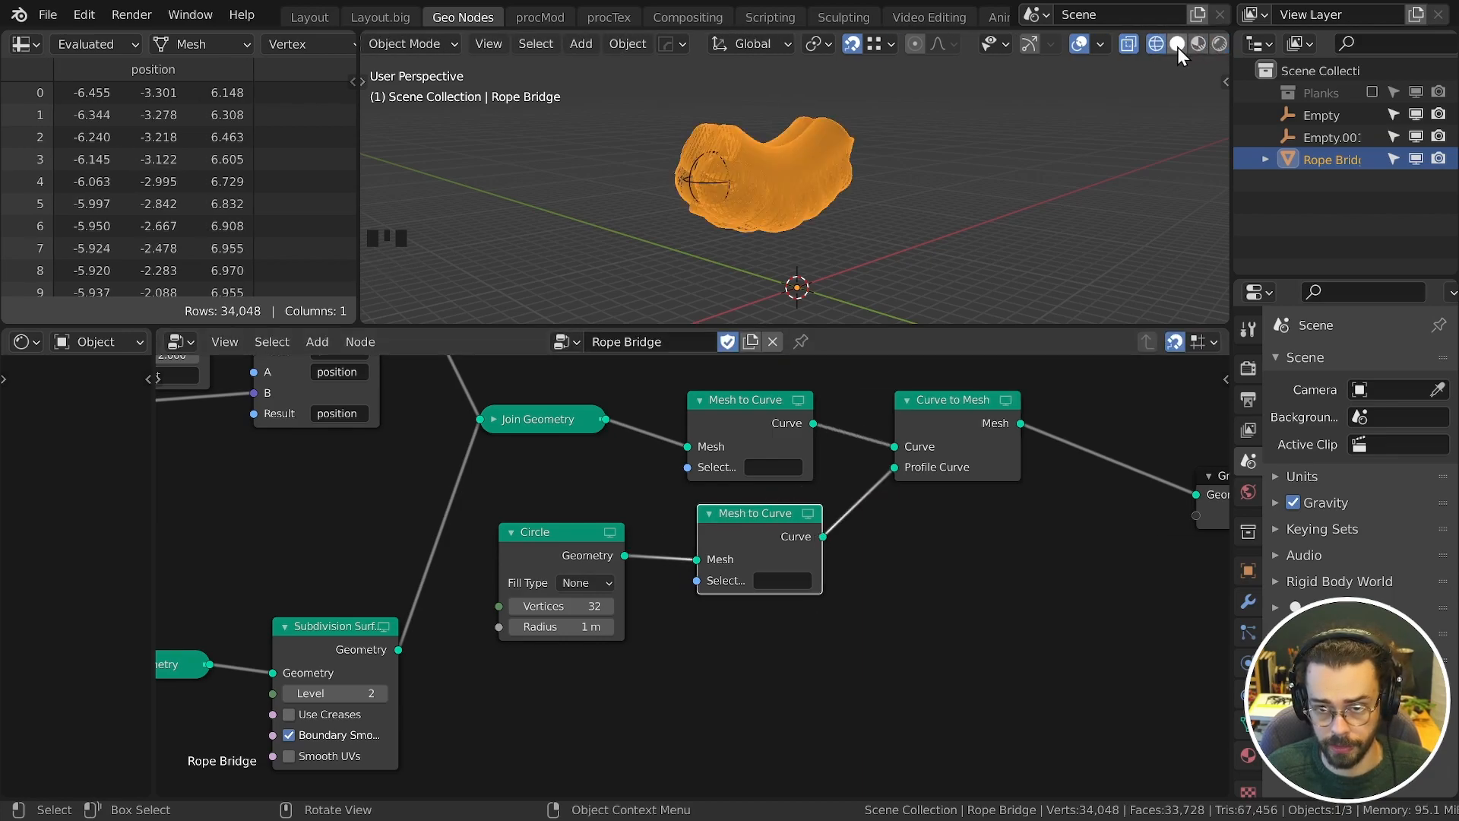
left_click(1178, 47)
scroll(772, 195, "up", 4)
middle_click_drag(772, 196, 827, 193, "shift")
left_click(598, 605)
type("8")
key("Return")
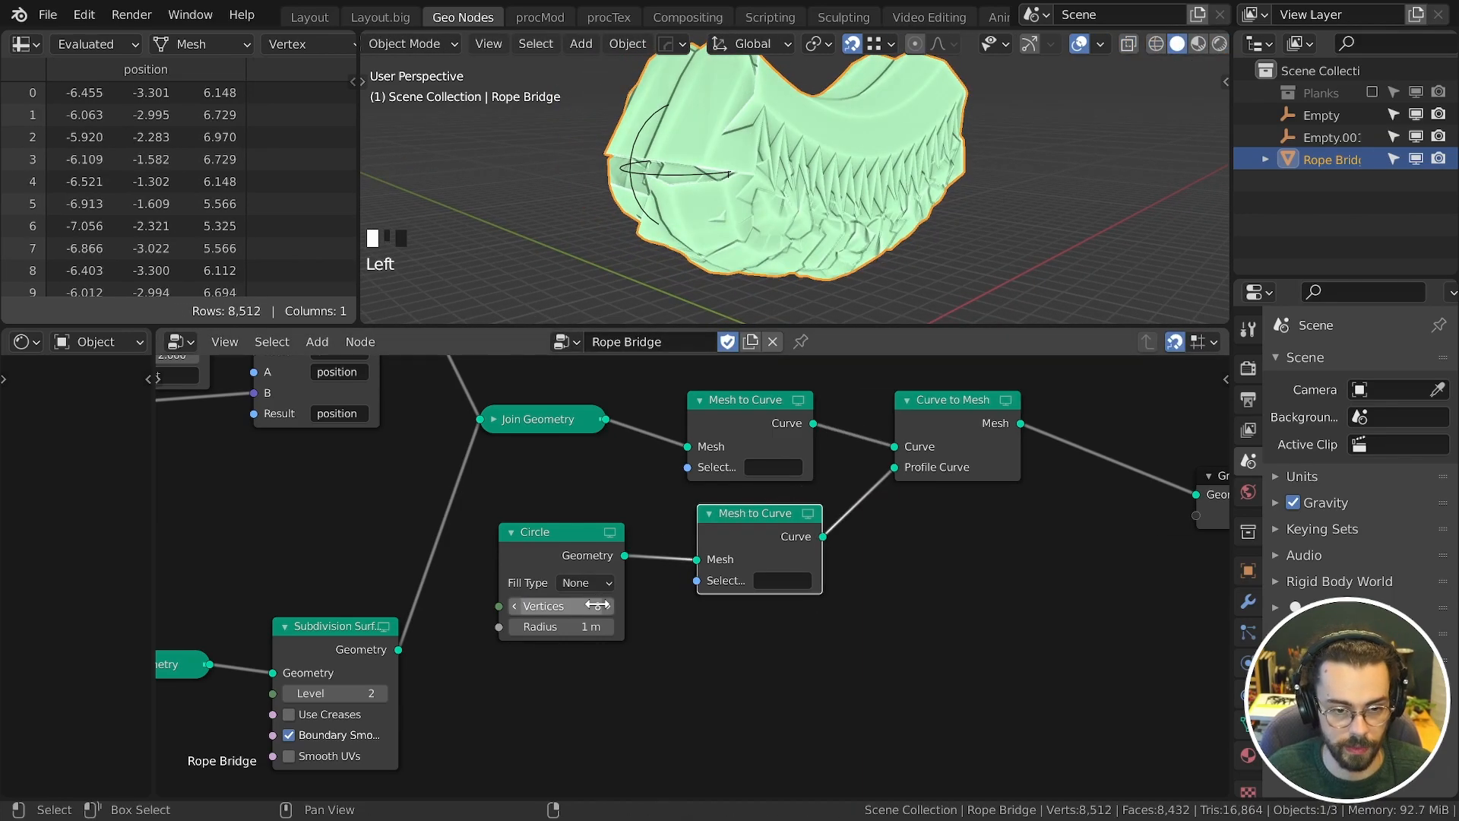
left_click_drag(595, 626, 471, 626, "shift")
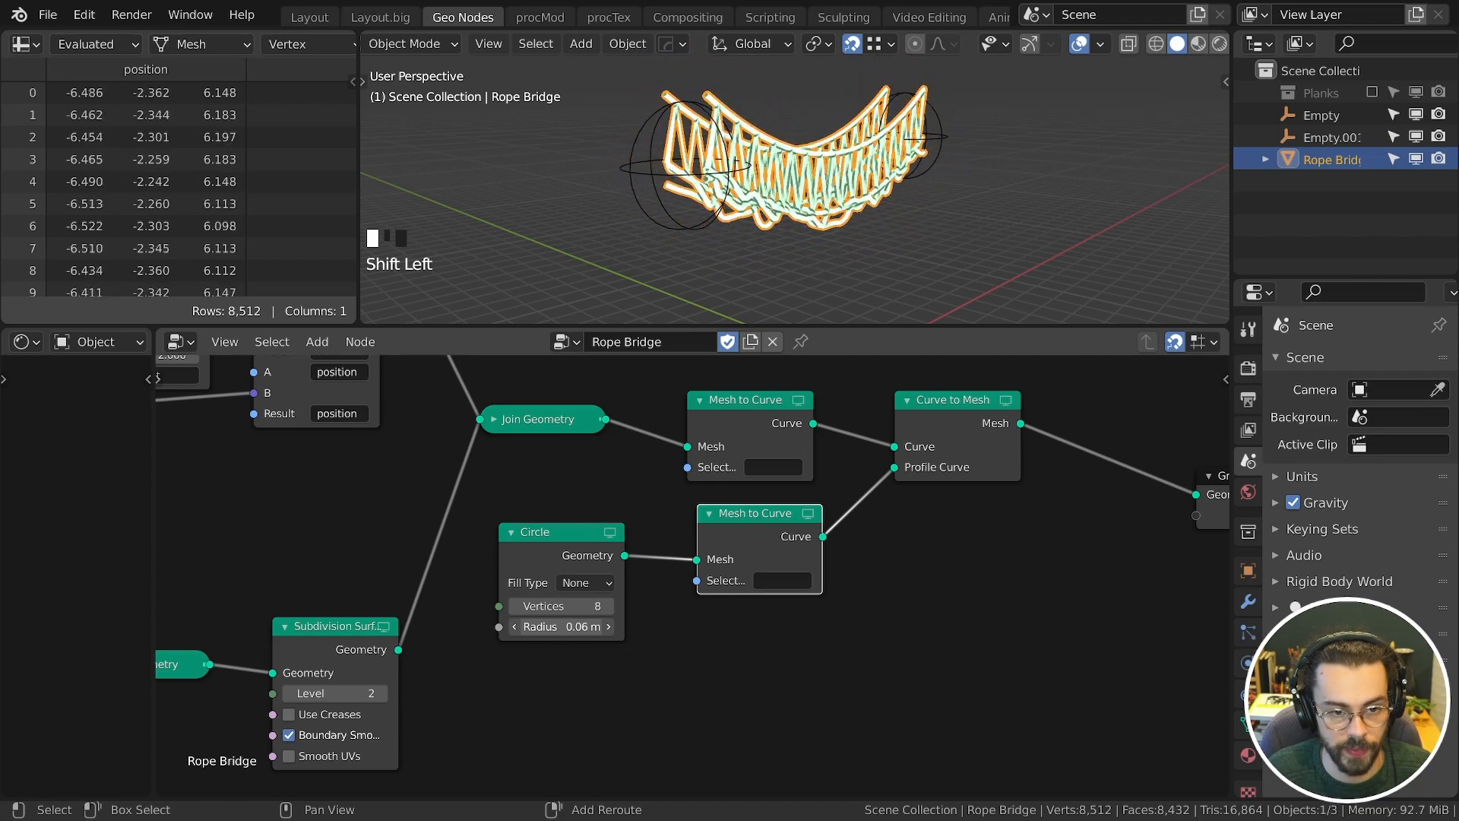
left_click(597, 628)
type("0.025")
key("Return")
Step: Examine the thickness of the zigzag ropes between the handrails and the lower ropes
left_click(956, 211)
scroll(874, 175, "up", 7)
middle_click_drag(873, 175, 741, 144)
scroll(792, 187, "down", 3)
scroll(816, 203, "up", 4)
left_click(696, 173)
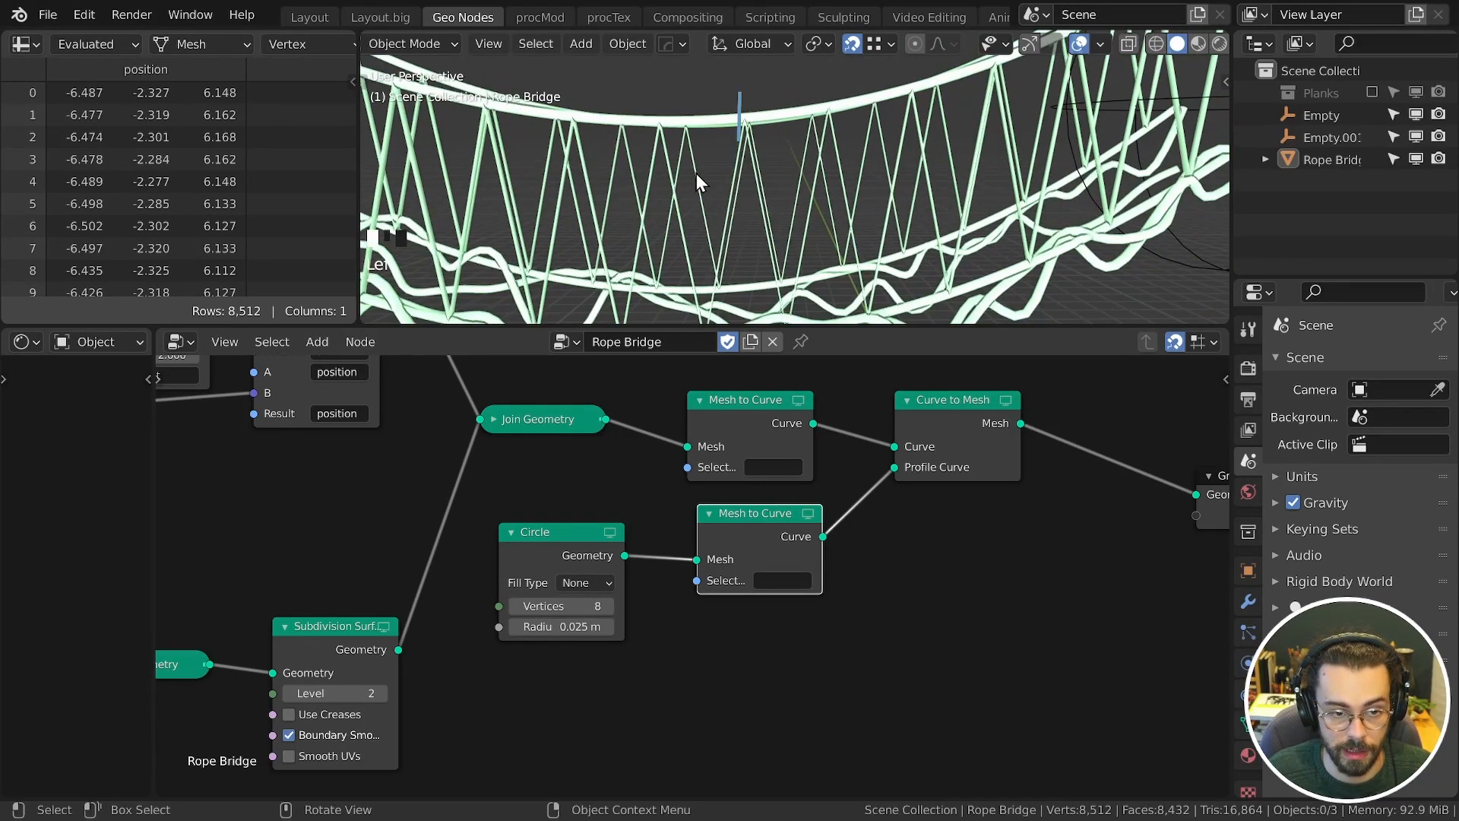
scroll(704, 188, "down", 1)
mouse_move(742, 216)
middle_mouse_down()
mouse_move(760, 203)
mouse_move(739, 228)
middle_mouse_up()
left_click_drag(719, 263, 716, 322)
mouse_move(731, 261)
right_mouse_down()
mouse_move(724, 297)
mouse_move(771, 126)
mouse_move(764, 275)
right_mouse_up()
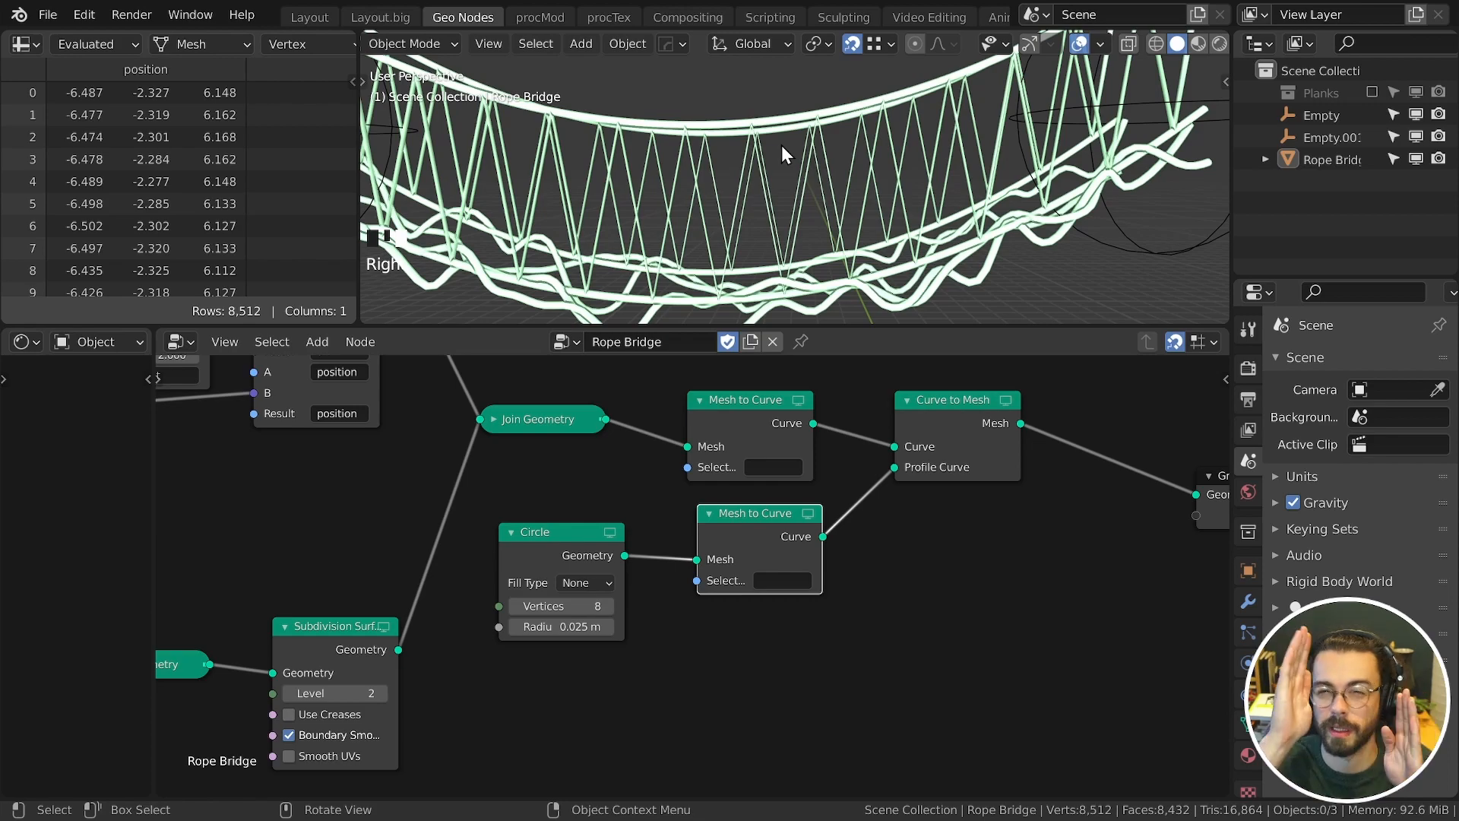
Step: Group the curve conversion nodes compactly and move them with Join Geometry away from Attribute Mix to free up space
scroll(676, 491, "down", 3)
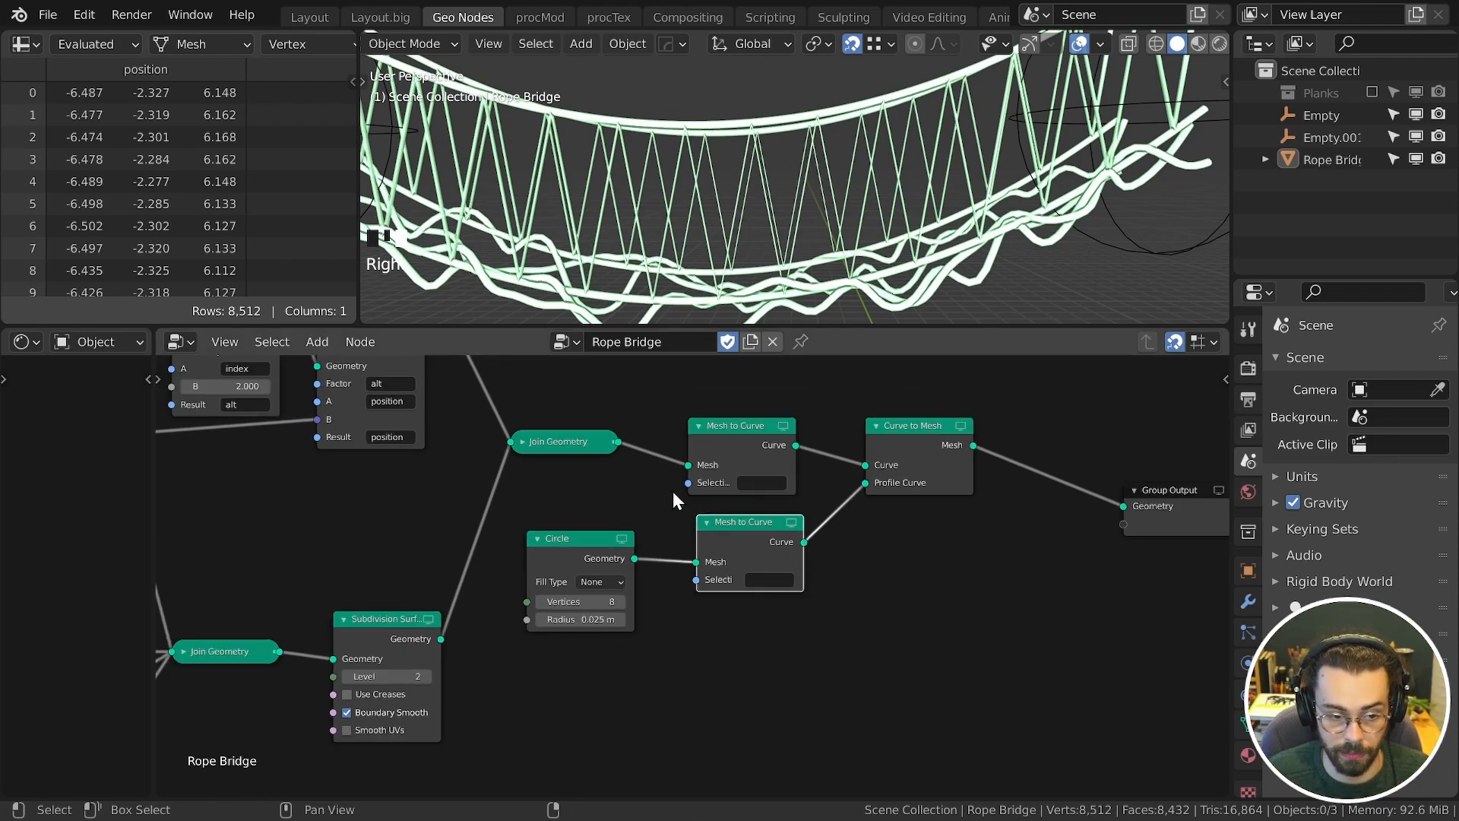
left_click_drag(798, 561, 852, 592)
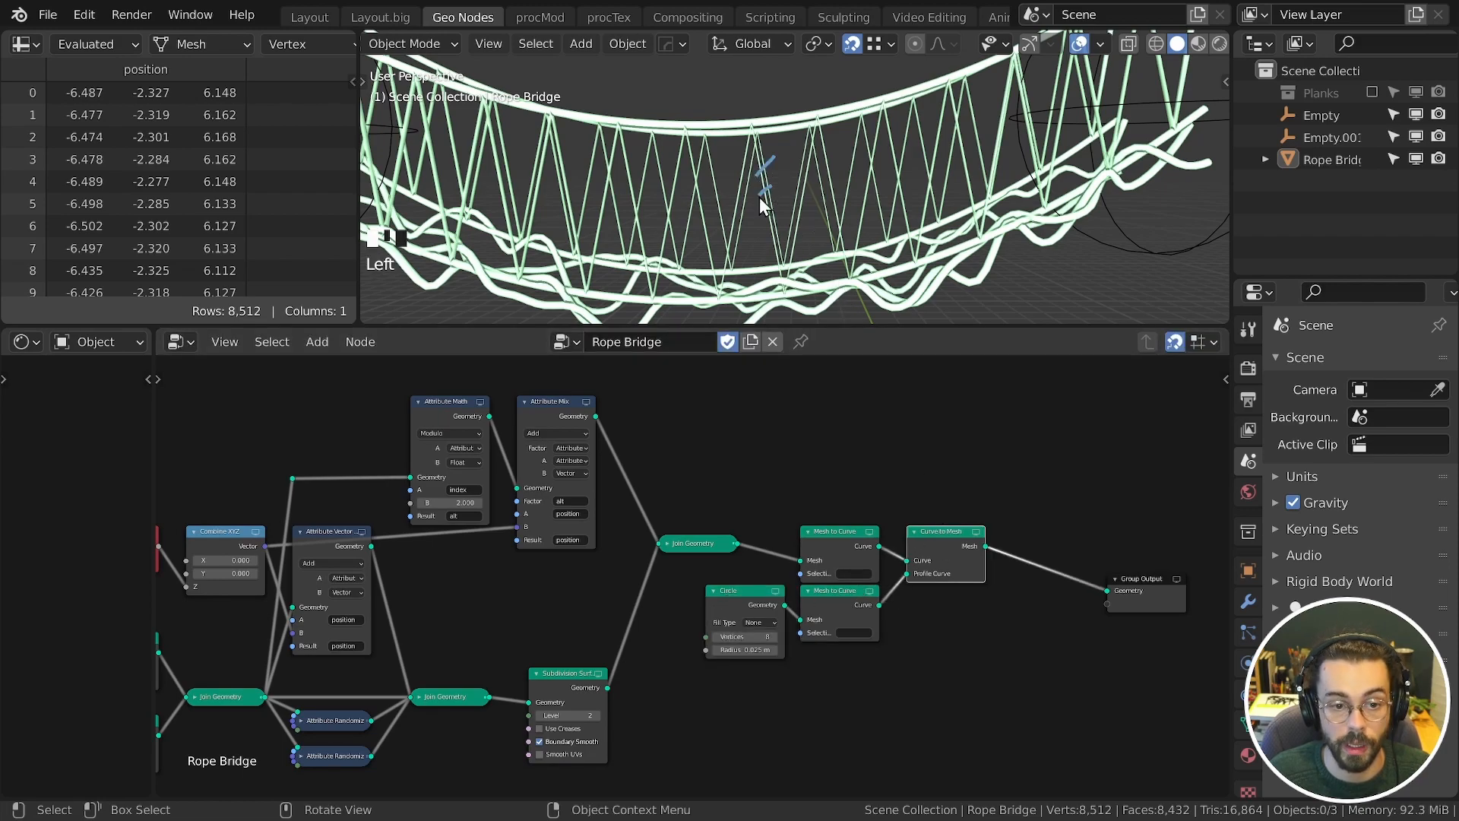
right_click_drag(760, 244, 807, 224)
middle_click_drag(773, 508, 917, 501)
left_click_drag(795, 420, 1140, 691)
key("g")
left_click(995, 508)
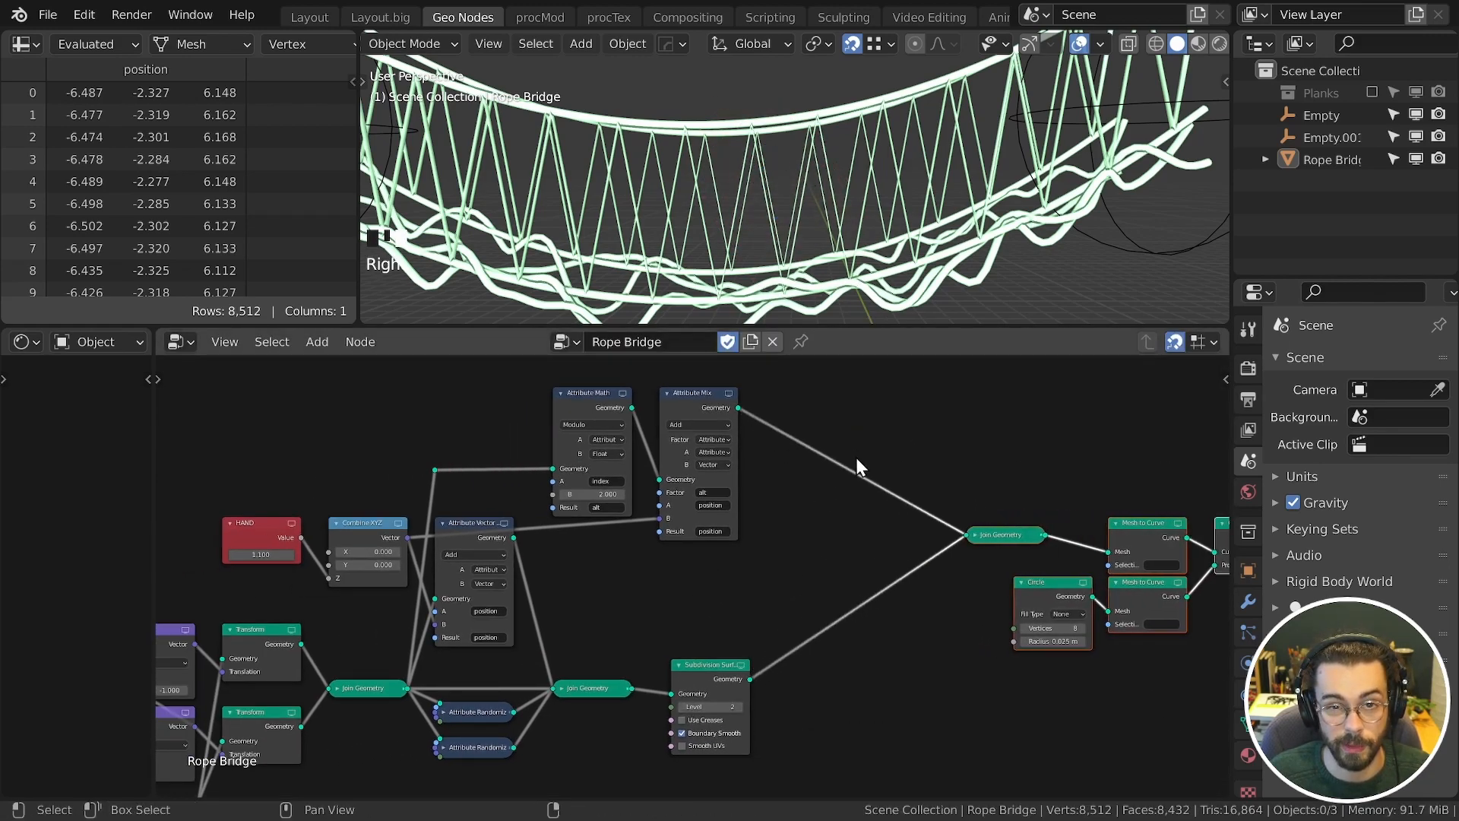
Step: Insert a Subdivide node with level 4 between Attribute Mix and the last Join Geometry
scroll(856, 458, "up", 1)
key("shift+a")
mouse_move(802, 414)
left_click(946, 452)
left_click(850, 405)
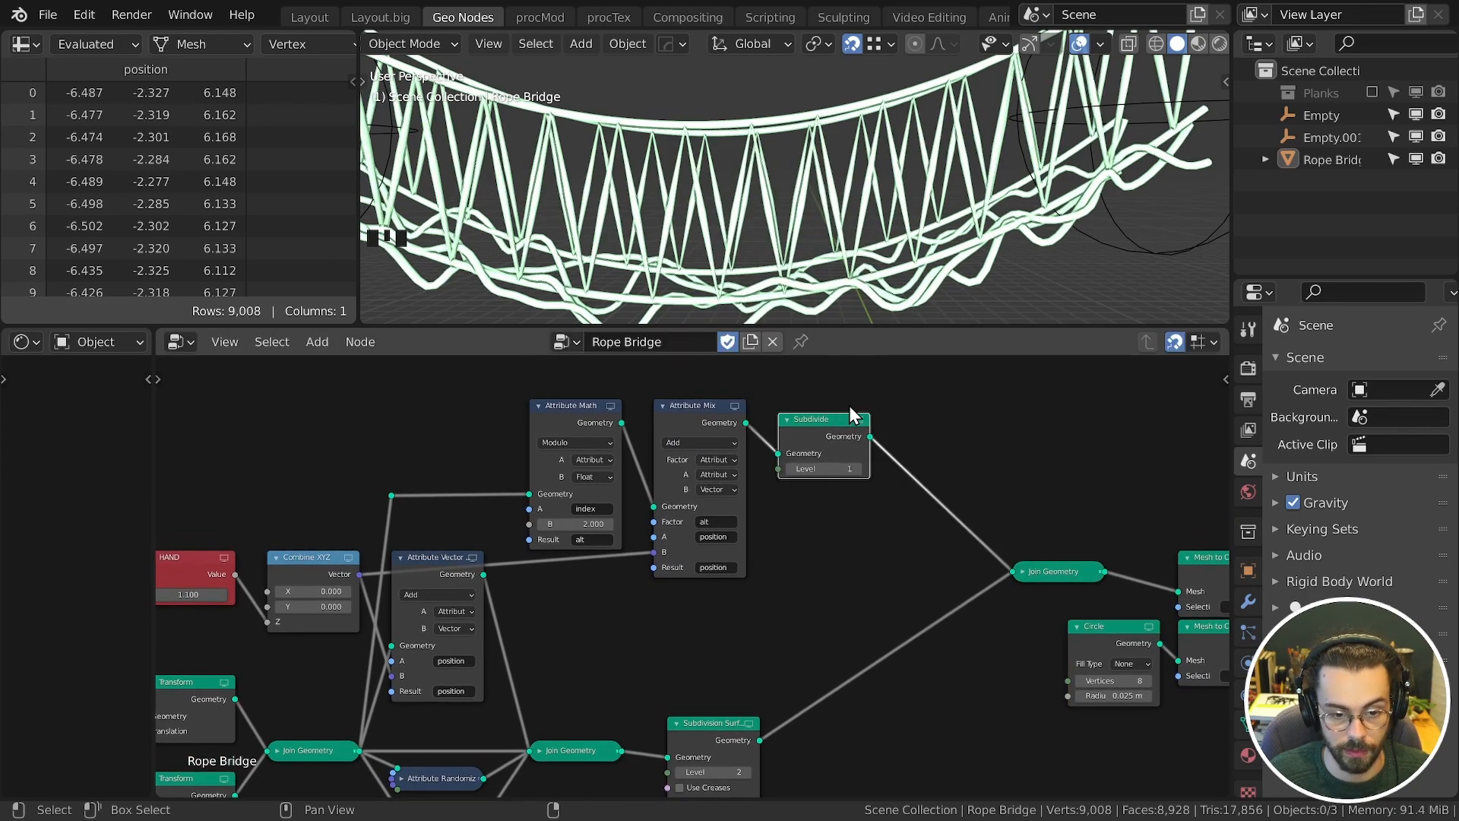
scroll(832, 239, "up", 3)
left_click(827, 515)
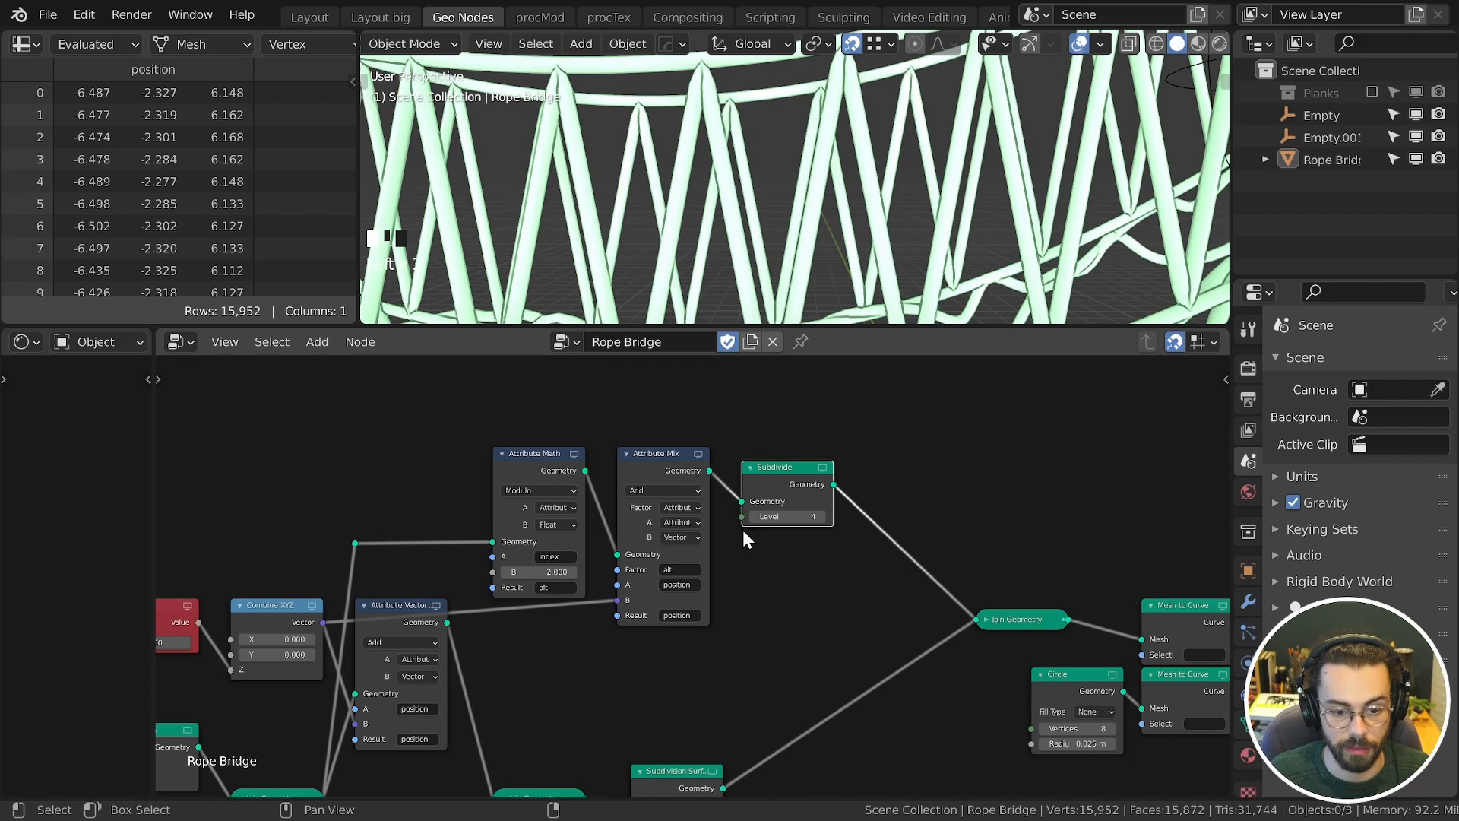
left_click(821, 515)
scroll(873, 117, "down", 4)
right_click(872, 117)
Step: Bring the last Join Geometry, the curve nodes and Group Output closer to the rest of the tree, and save the file
middle_click_drag(923, 535, 755, 505)
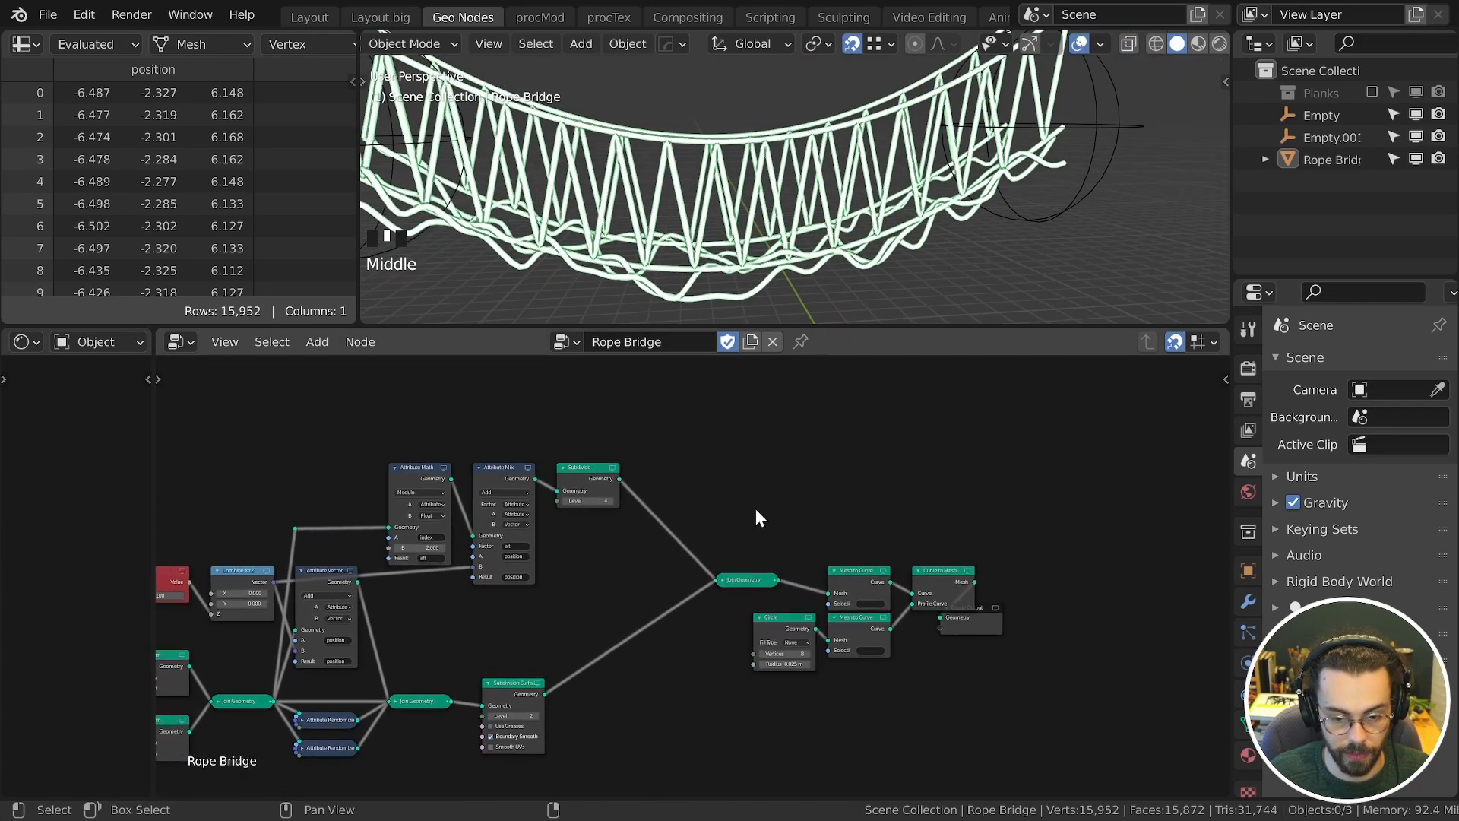
left_click_drag(744, 579, 671, 552)
left_click_drag(757, 515, 927, 670)
key("g")
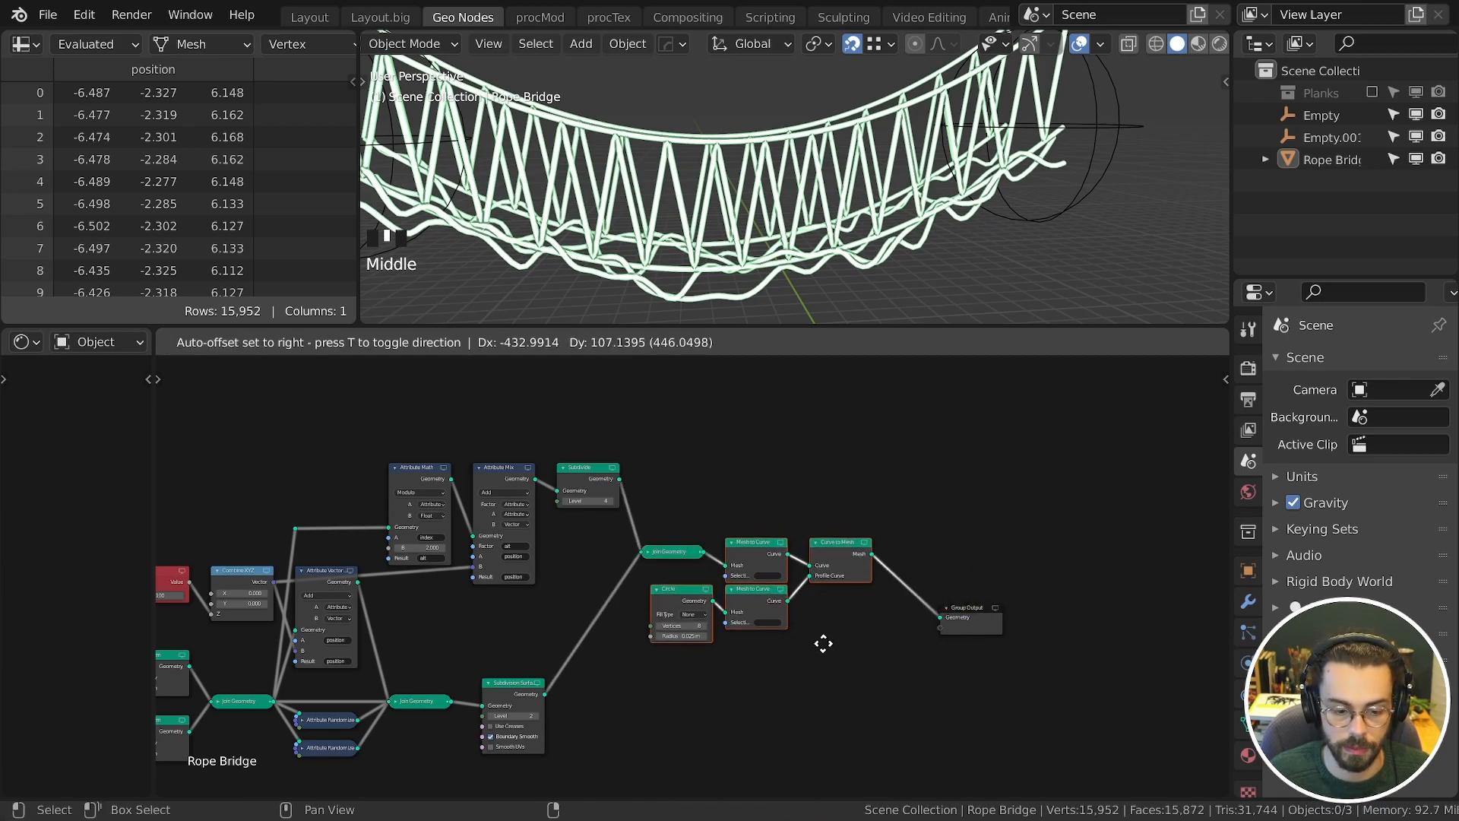
left_click(816, 650)
left_click_drag(980, 615, 953, 550)
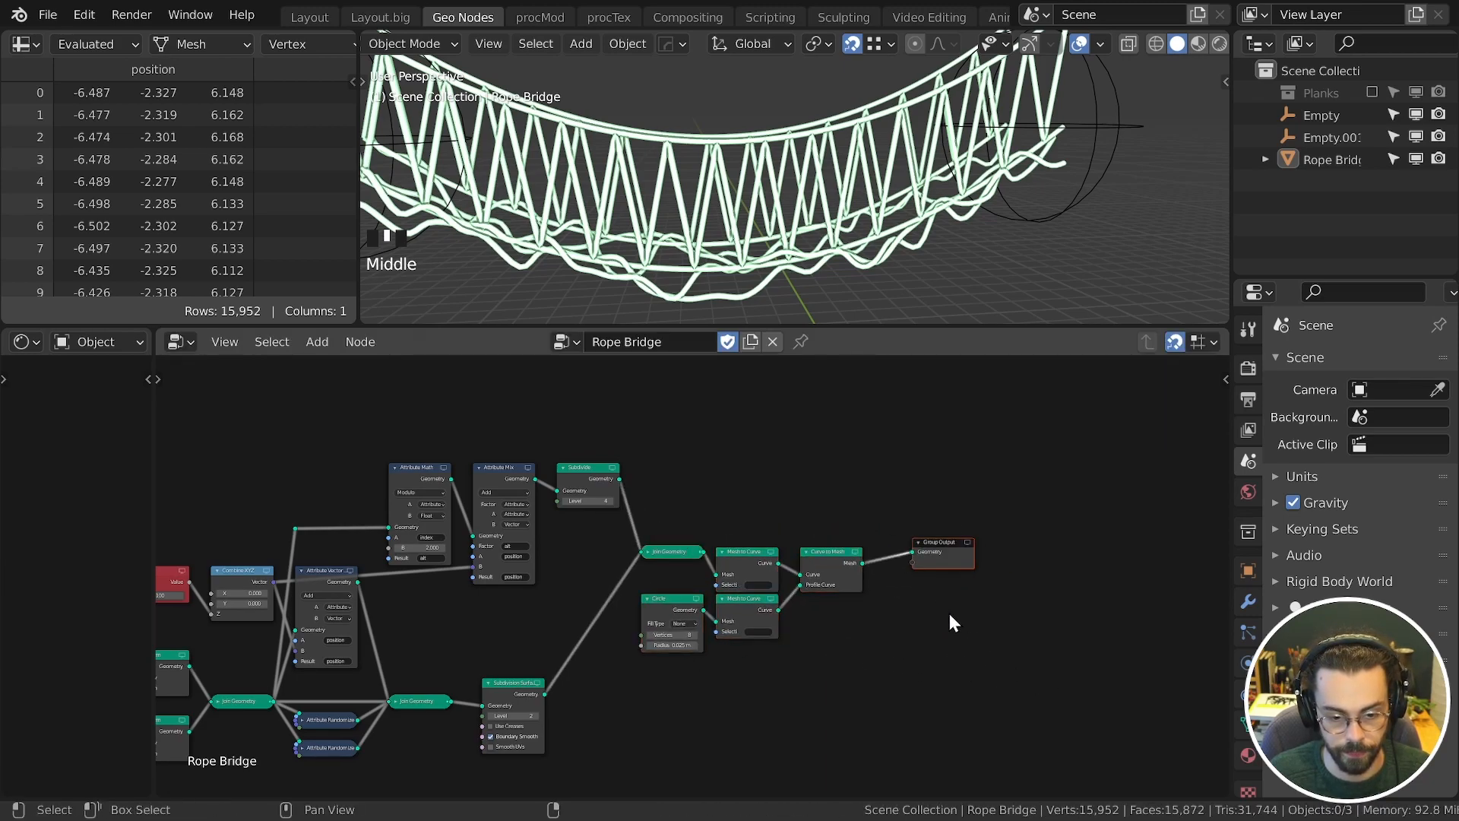
key("ctrl+s")
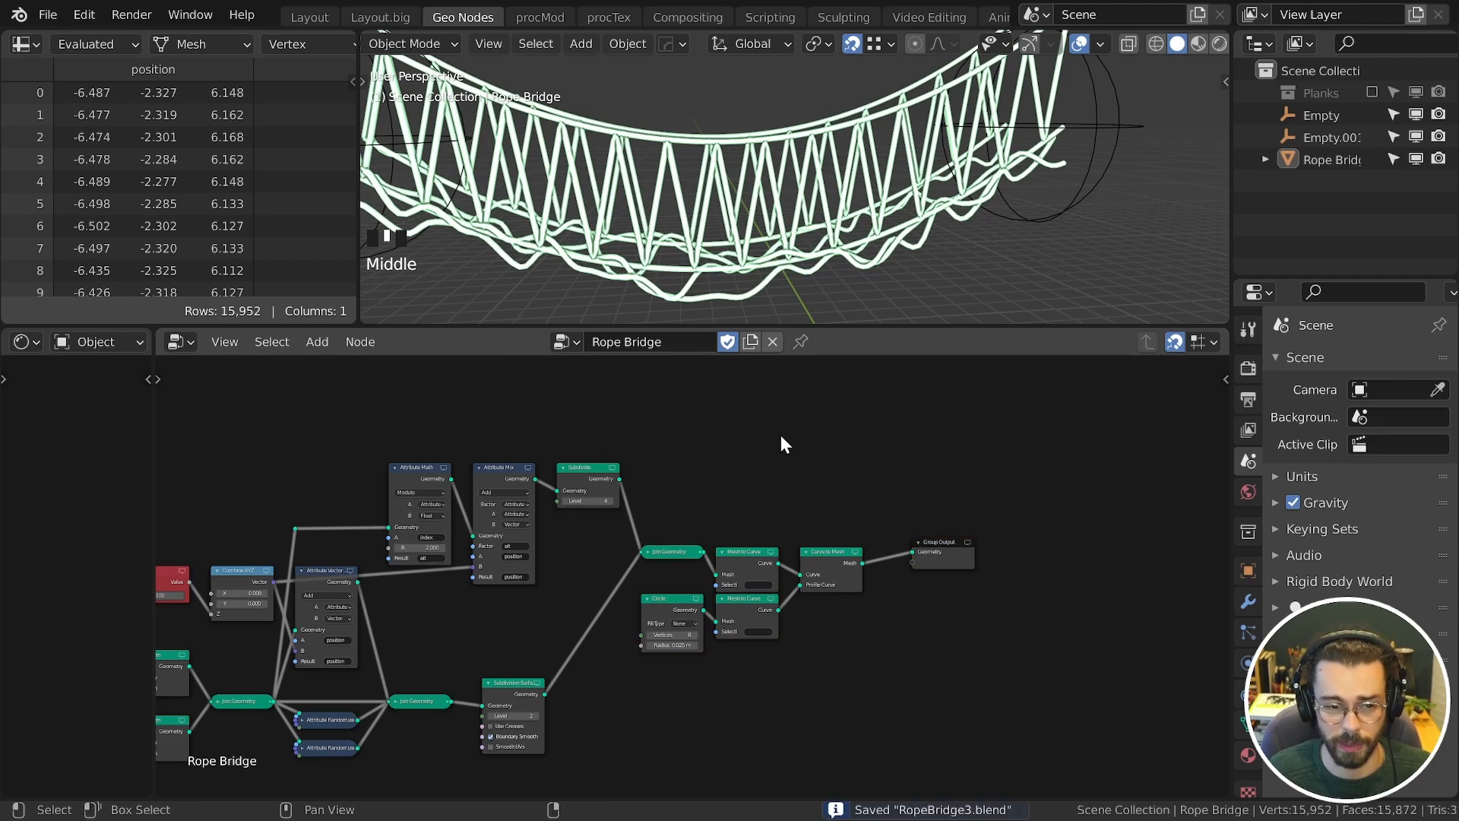
Step: Create a new scene collection named Knots and save the file
middle_click_drag(863, 261, 833, 252)
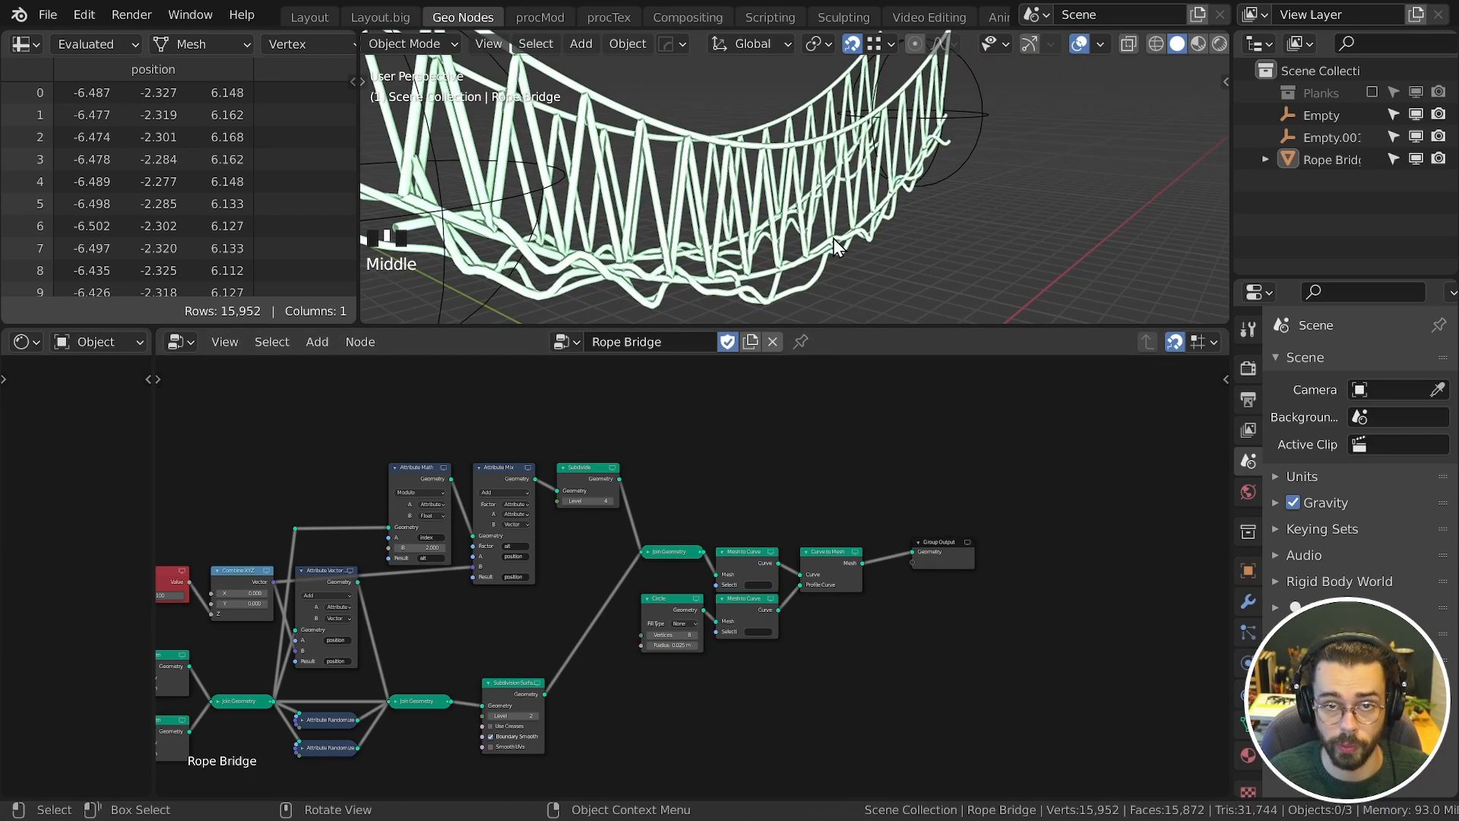
scroll(833, 239, "down", 5)
right_click(1292, 205)
left_click(1301, 207)
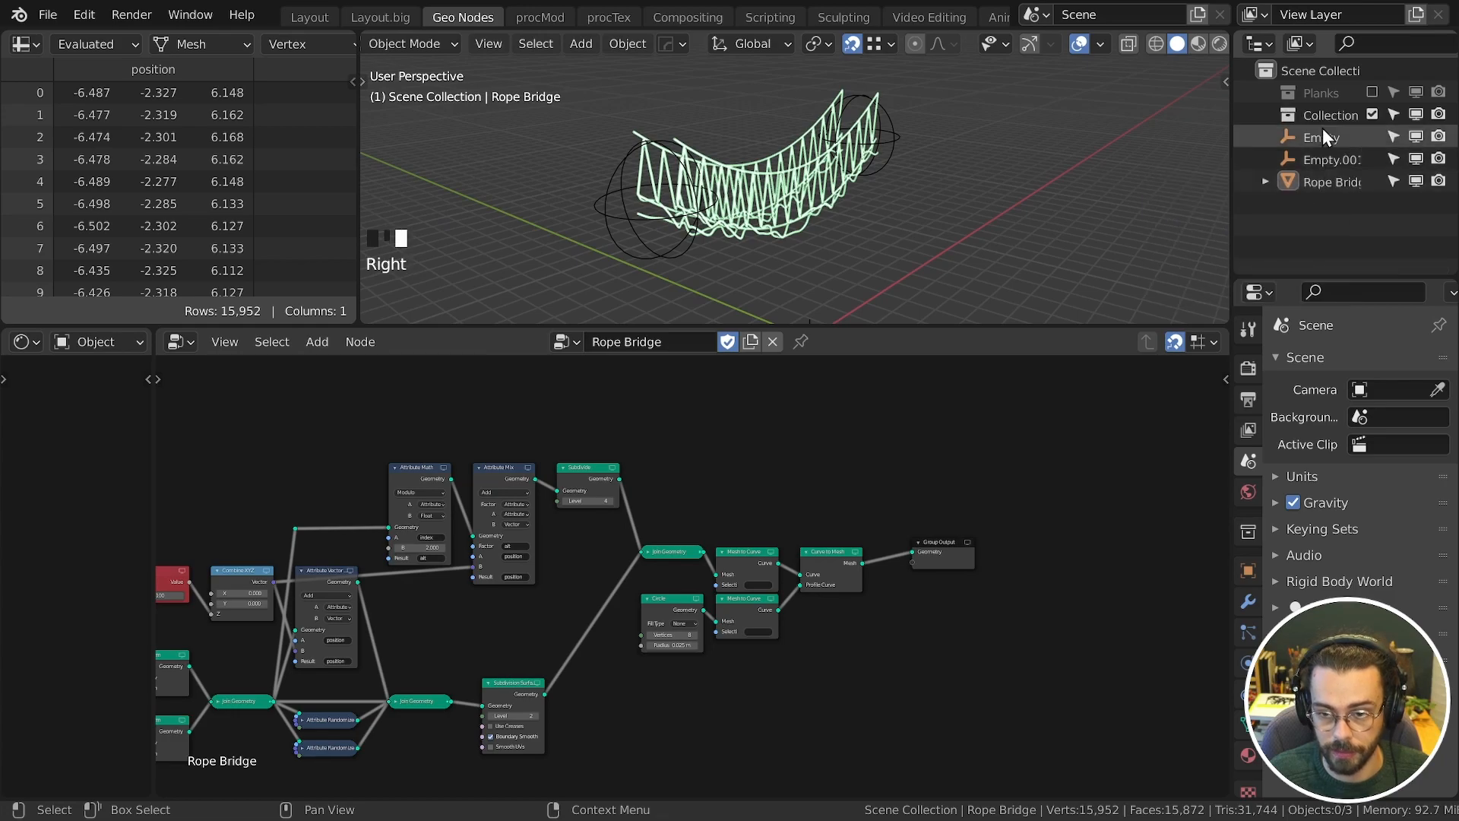
double_click(1323, 115)
type("Knots")
key("Return")
key("ctrl+s")
Step: Search the add-ons in the preferences for "extra" to check whether Add Mesh: Extra Objects is enabled
left_click(83, 15)
left_click(131, 349)
left_click(599, 121)
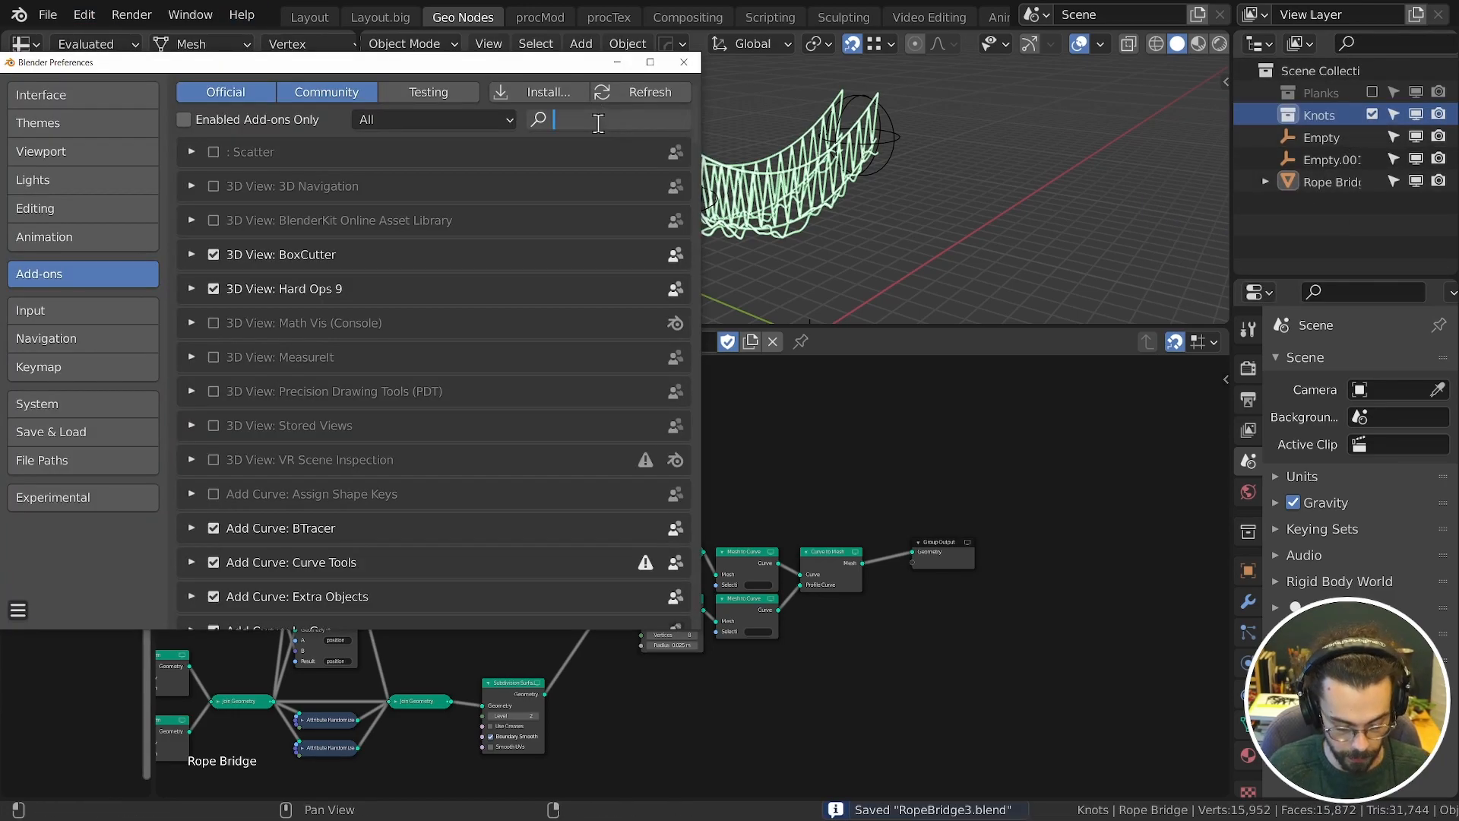
type("extra")
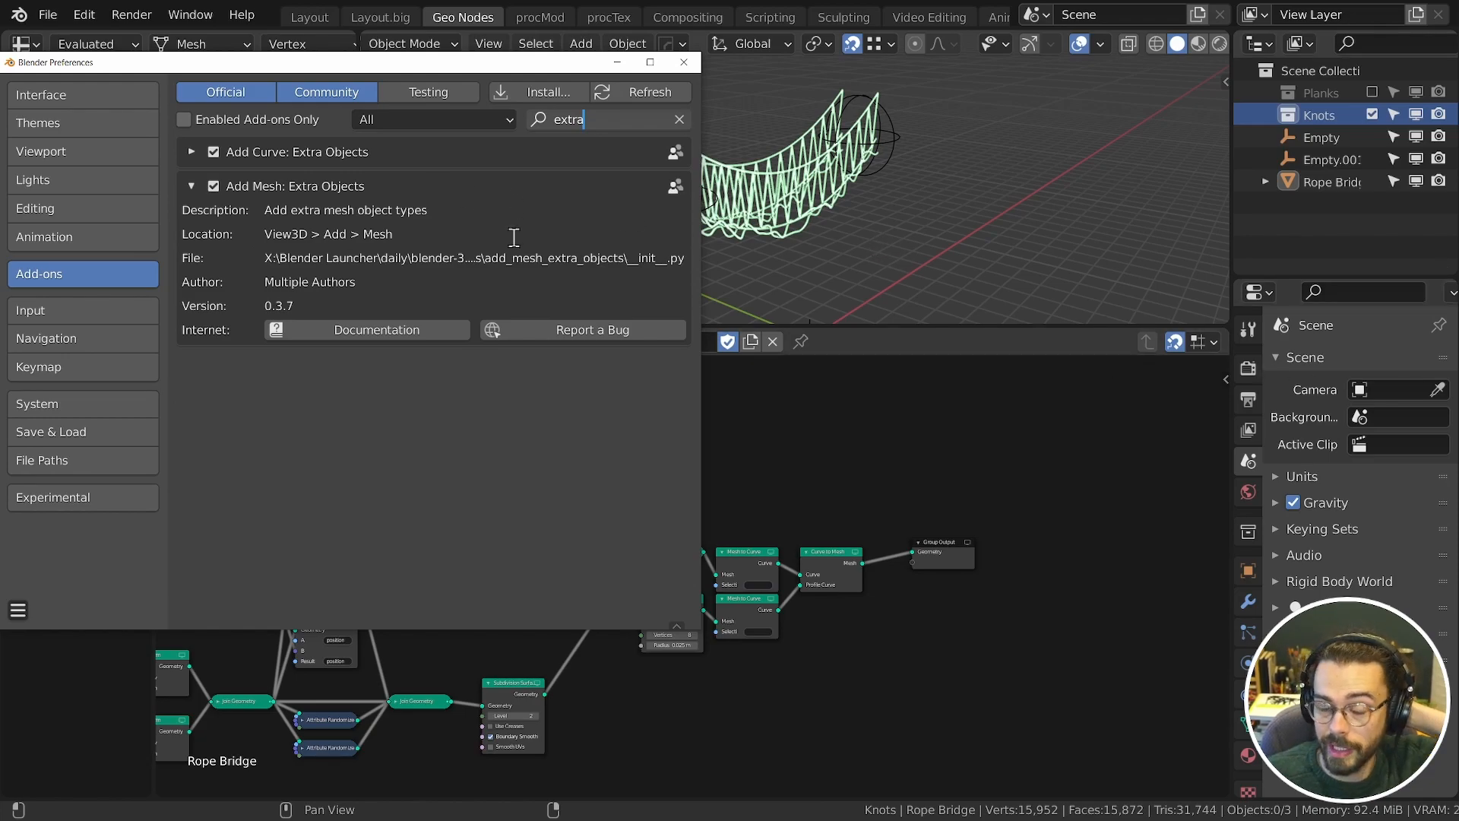
left_click(684, 61)
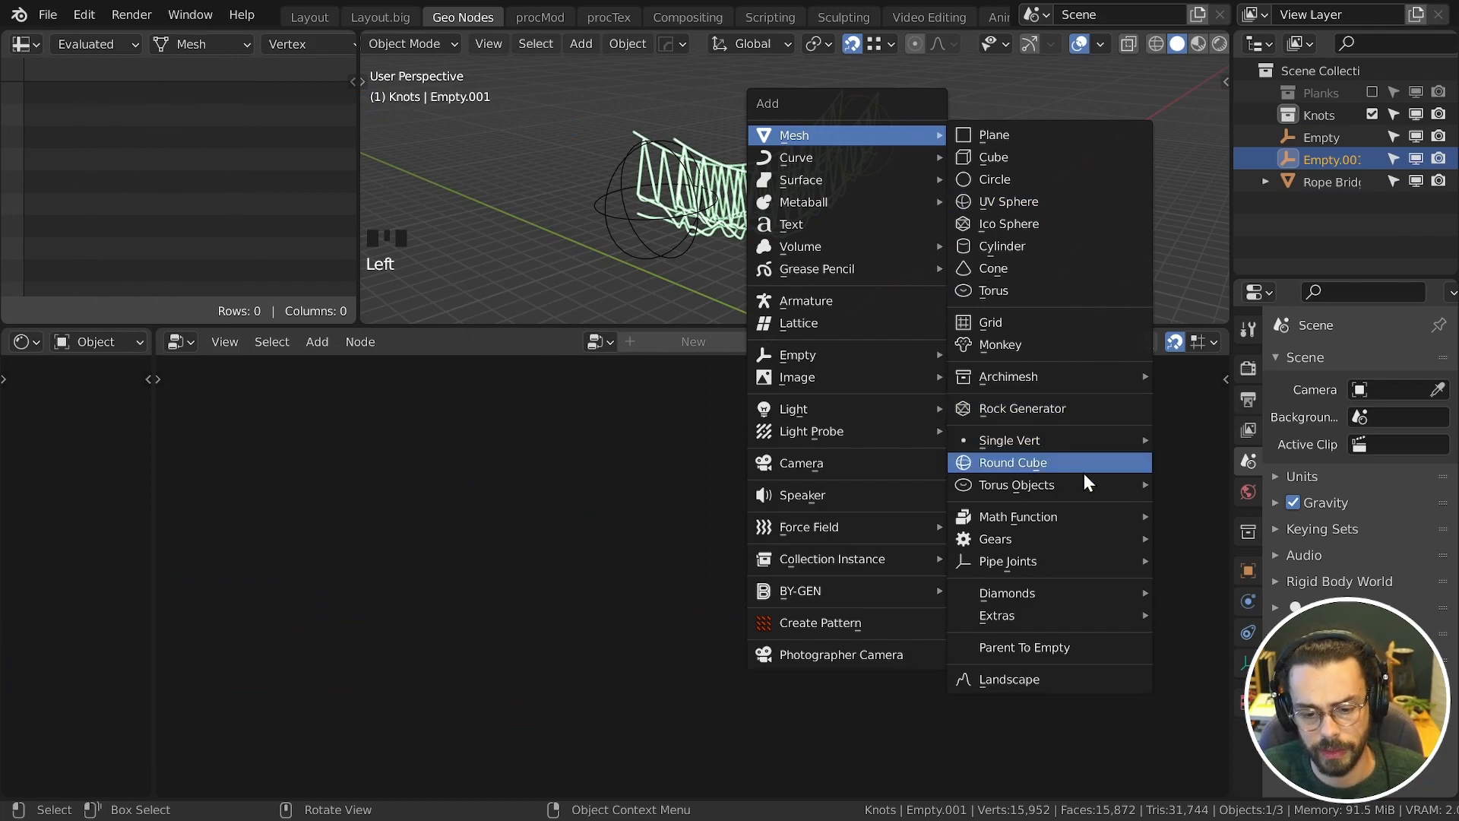
Step: Add a Torus Knot mesh to the Knots collection
mouse_move(1084, 484)
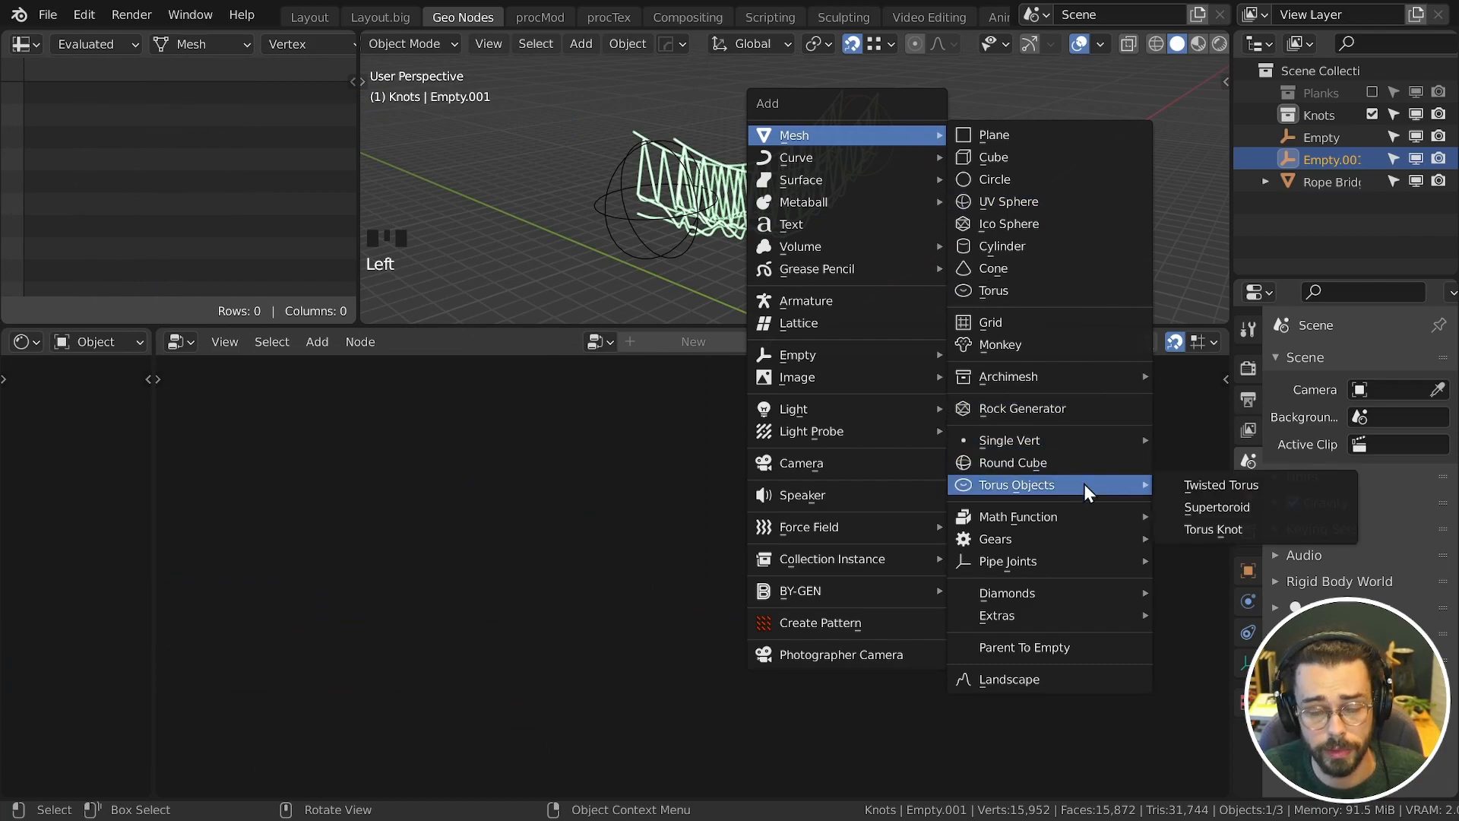
left_click(1225, 529)
middle_click_drag(1018, 288, 928, 189, "shift")
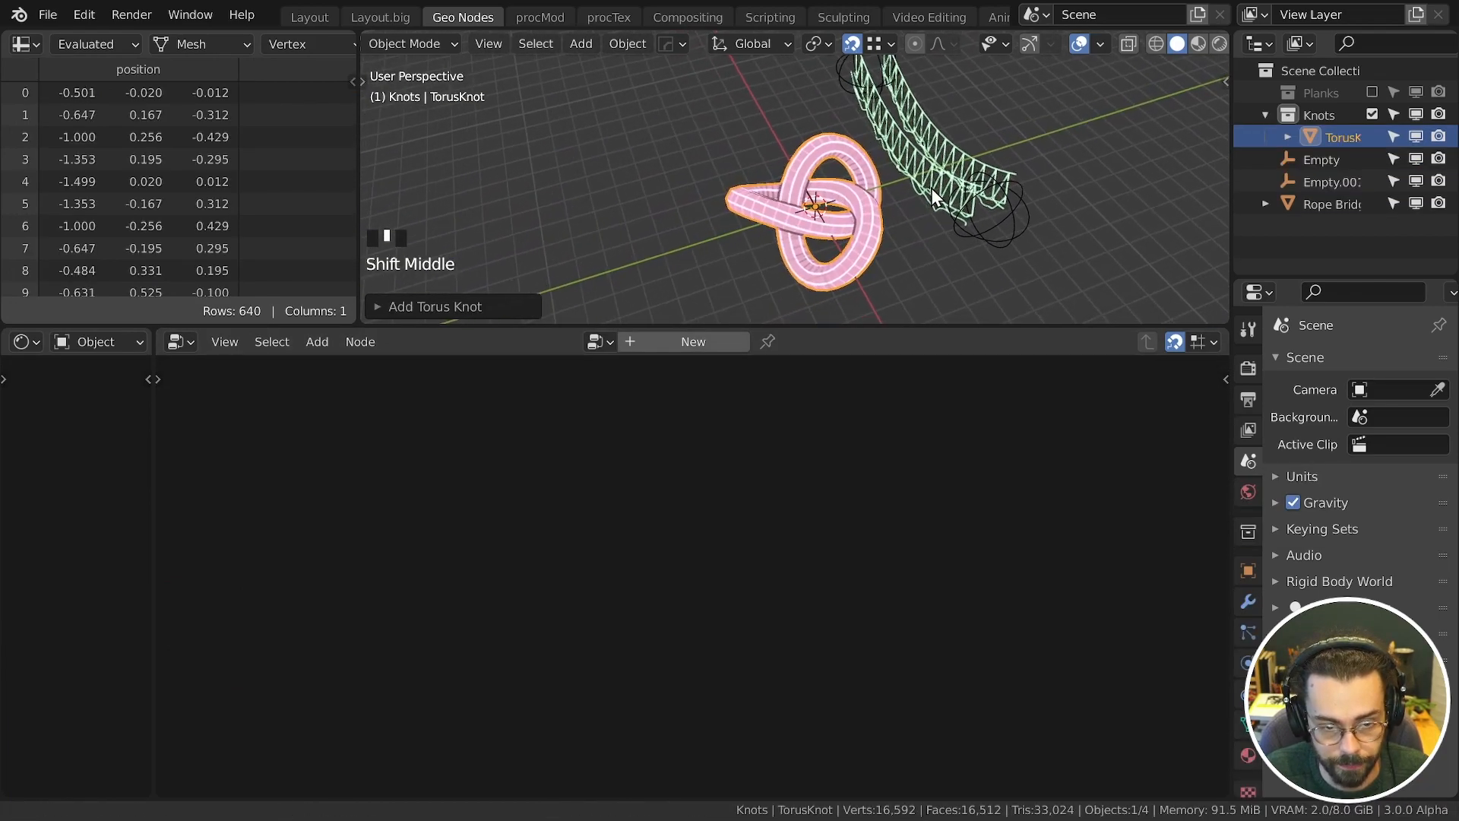
Step: Maximize the 3D view and set the torus knot's resolution to 30, trying knot type 3 before returning to type 1
key("ctrl+space")
left_click(15, 783)
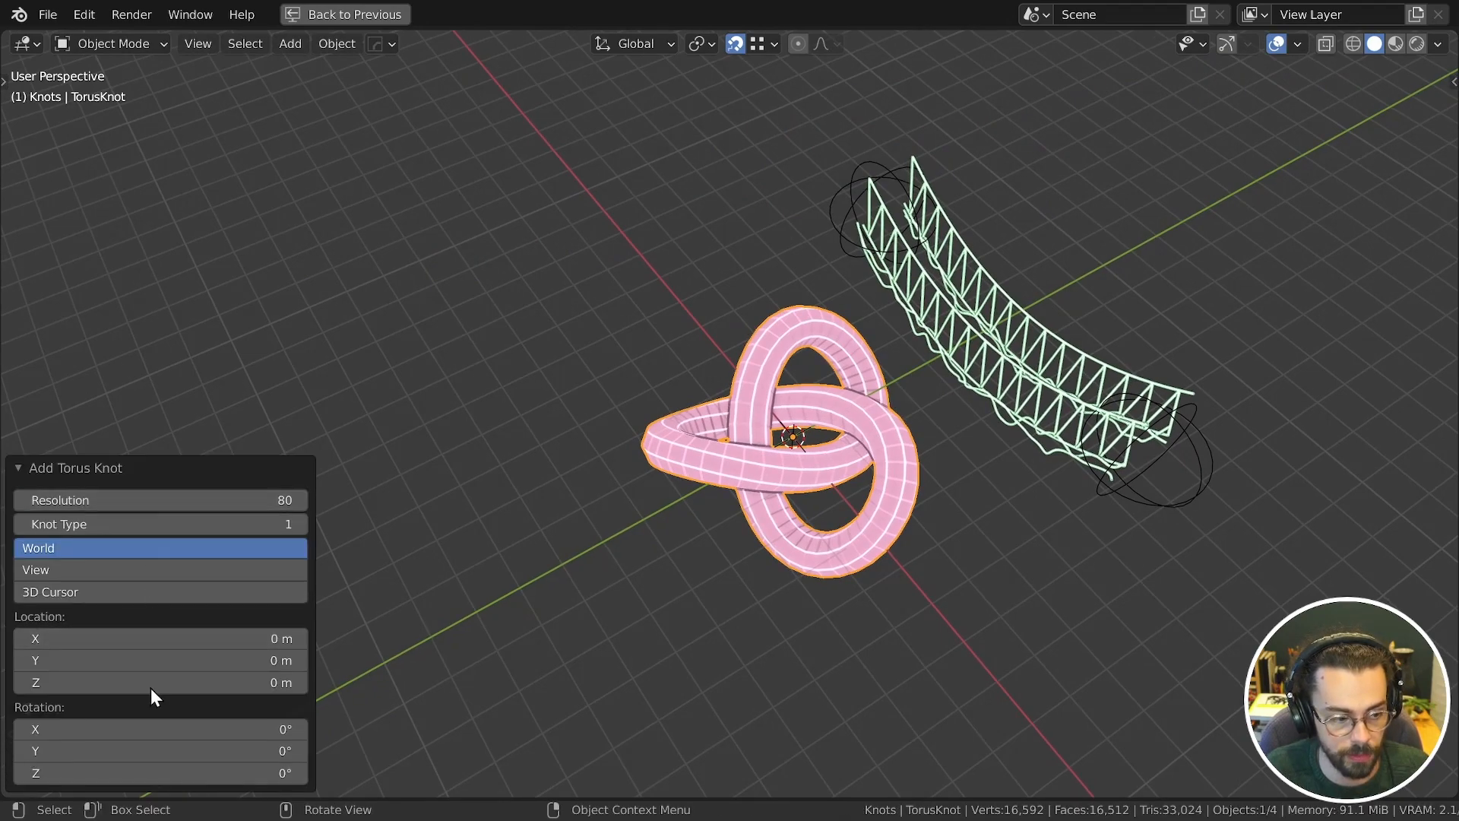
left_click_drag(157, 501, 130, 502)
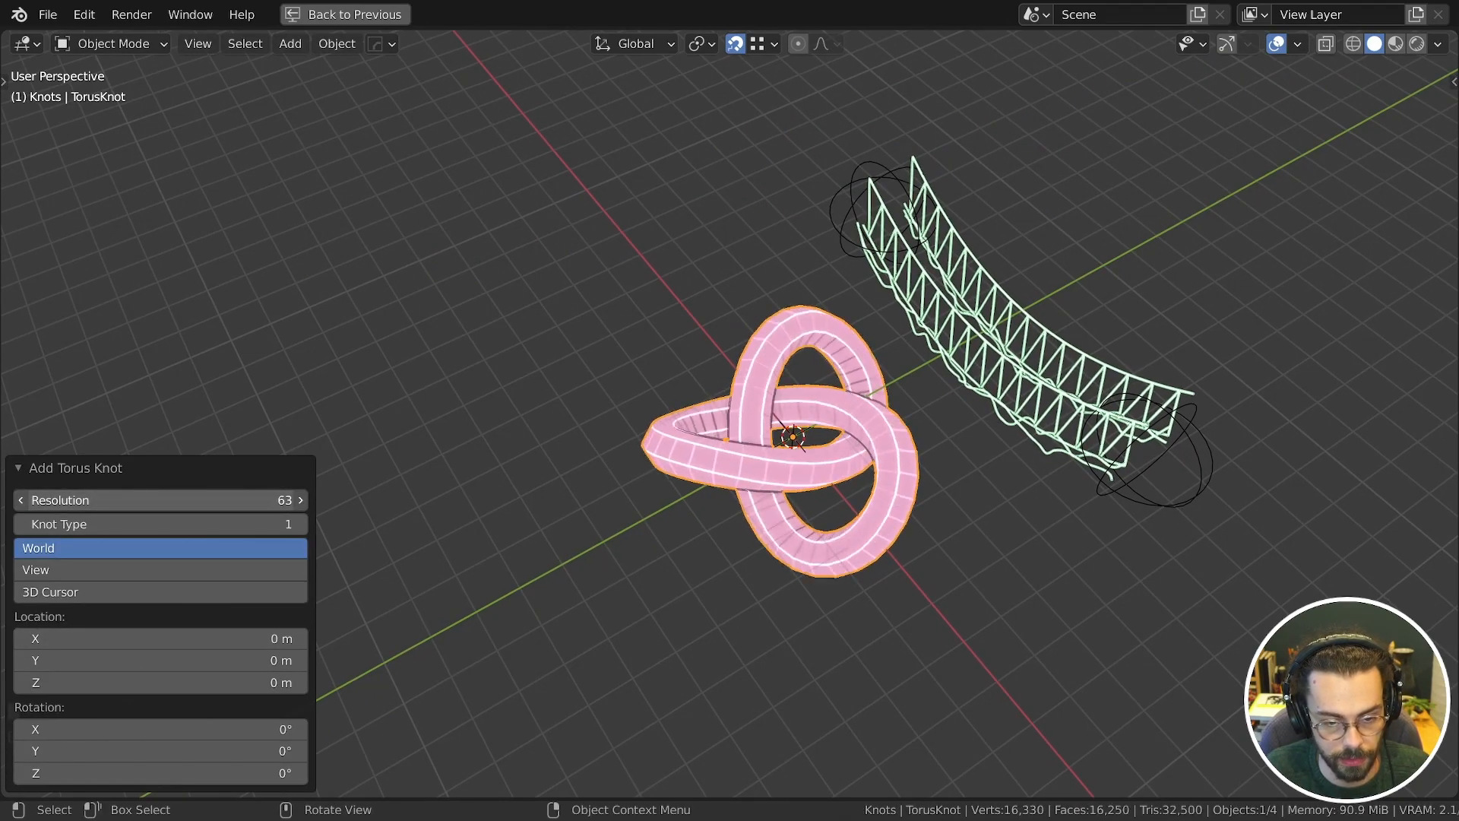
left_click(301, 524)
left_click(301, 525)
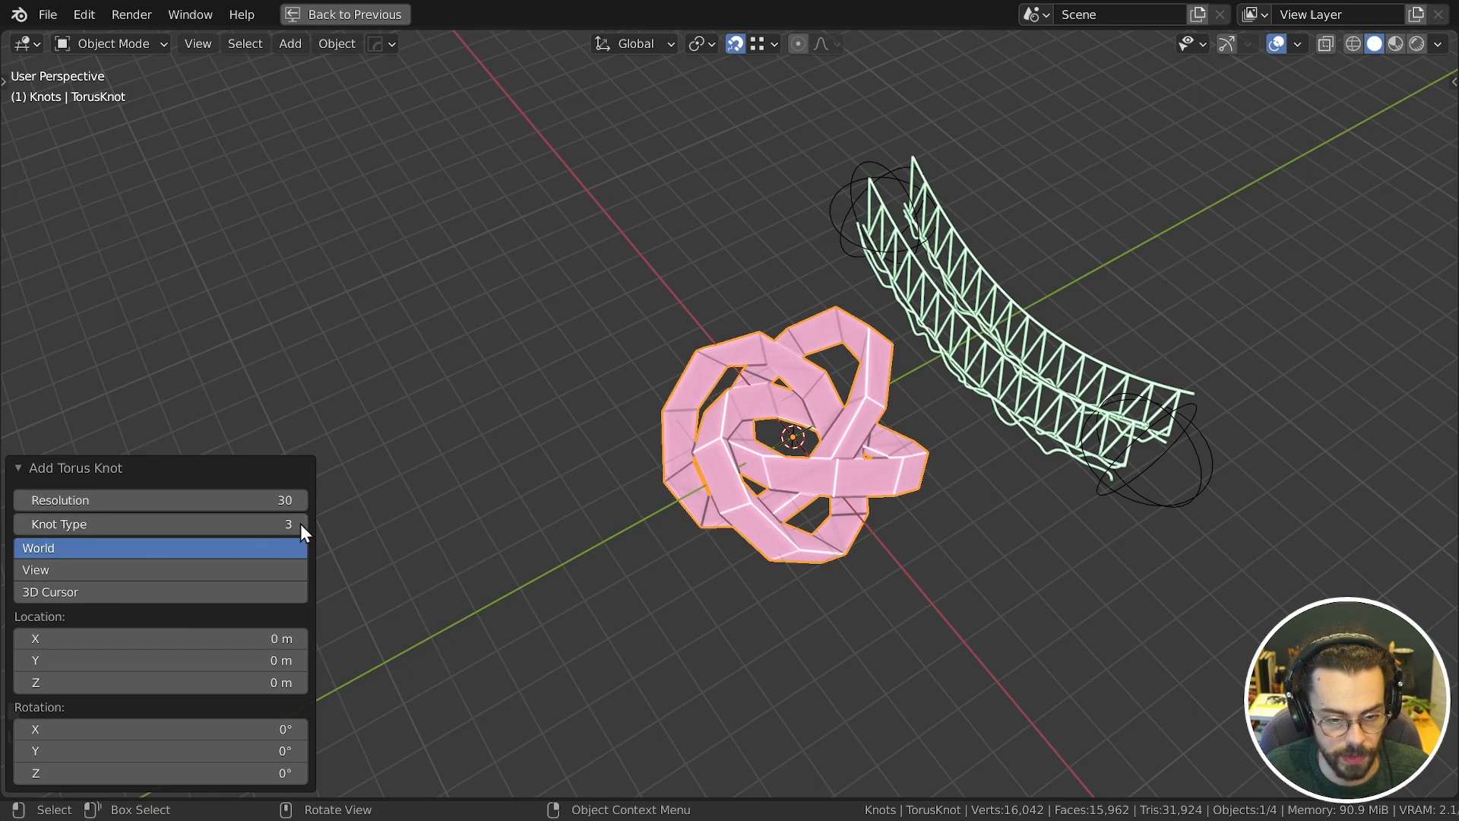
left_click(20, 525)
left_click(21, 524)
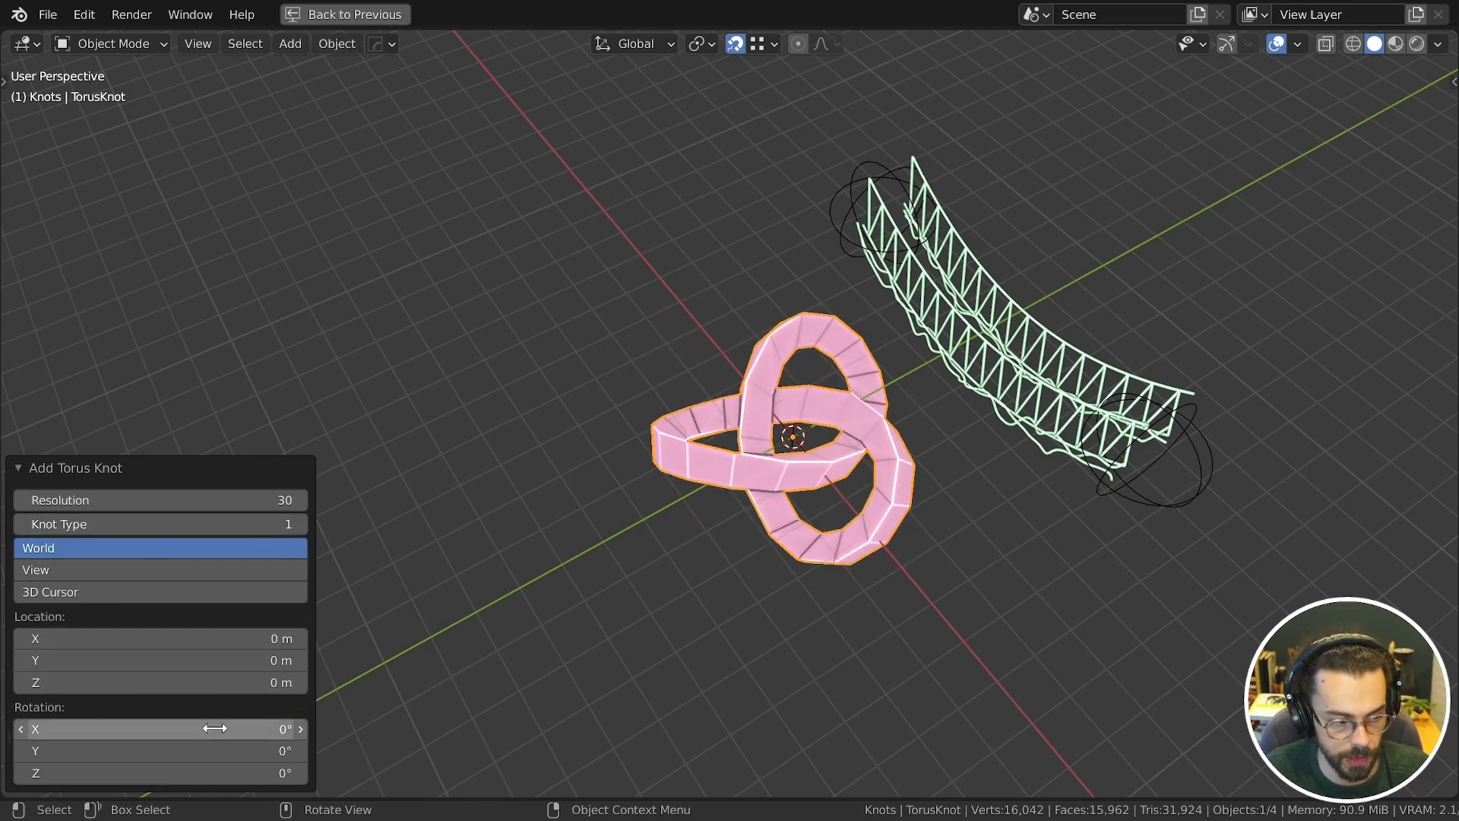
Step: Thicken the torus knot's mesh in Edit Mode with Shrink/Fatten so its strands close together
middle_click_drag(613, 545, 791, 466)
scroll(827, 477, "up", 3)
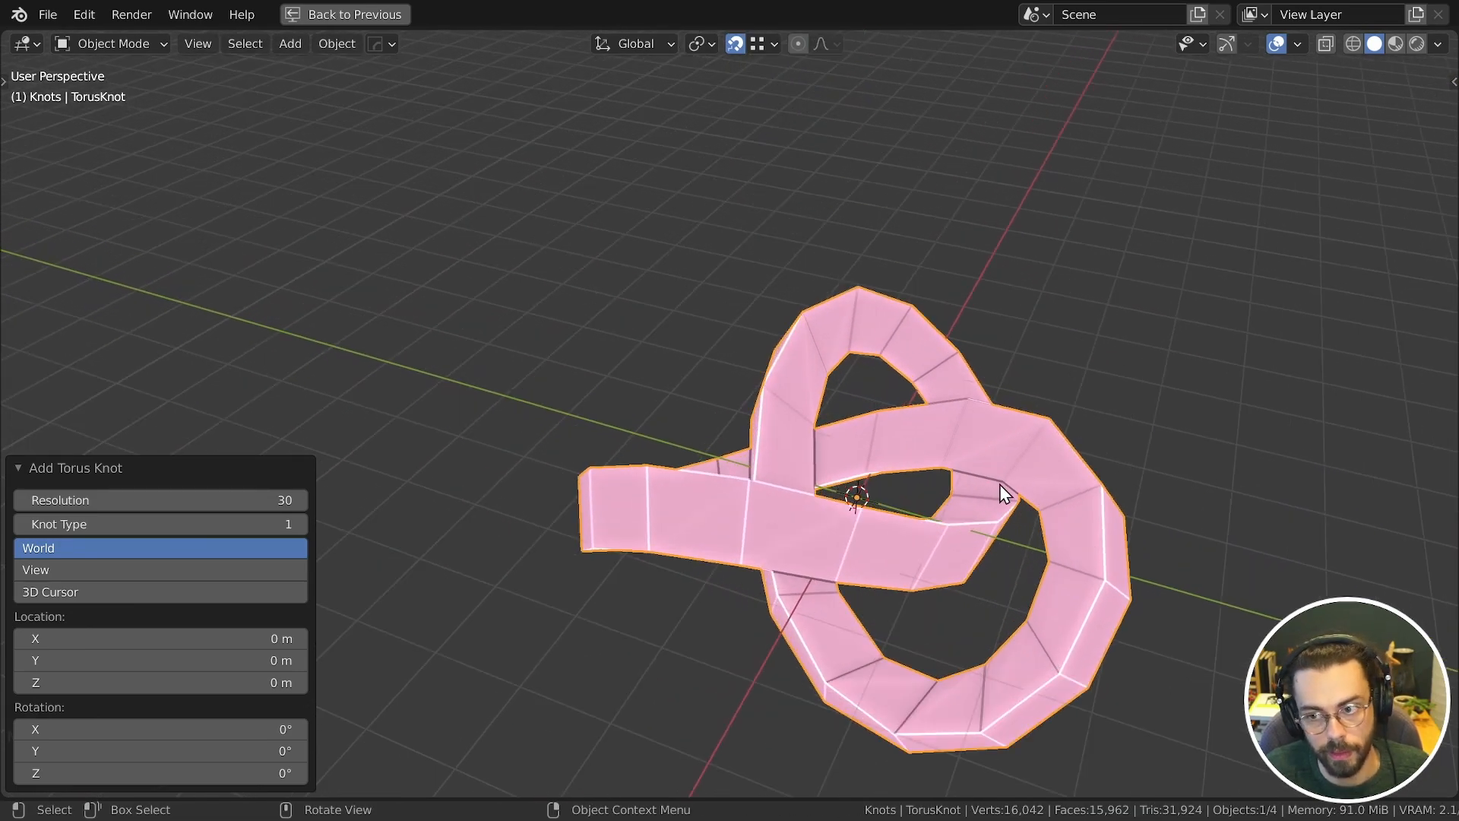
key("Tab")
middle_click_drag(1069, 433, 1038, 406)
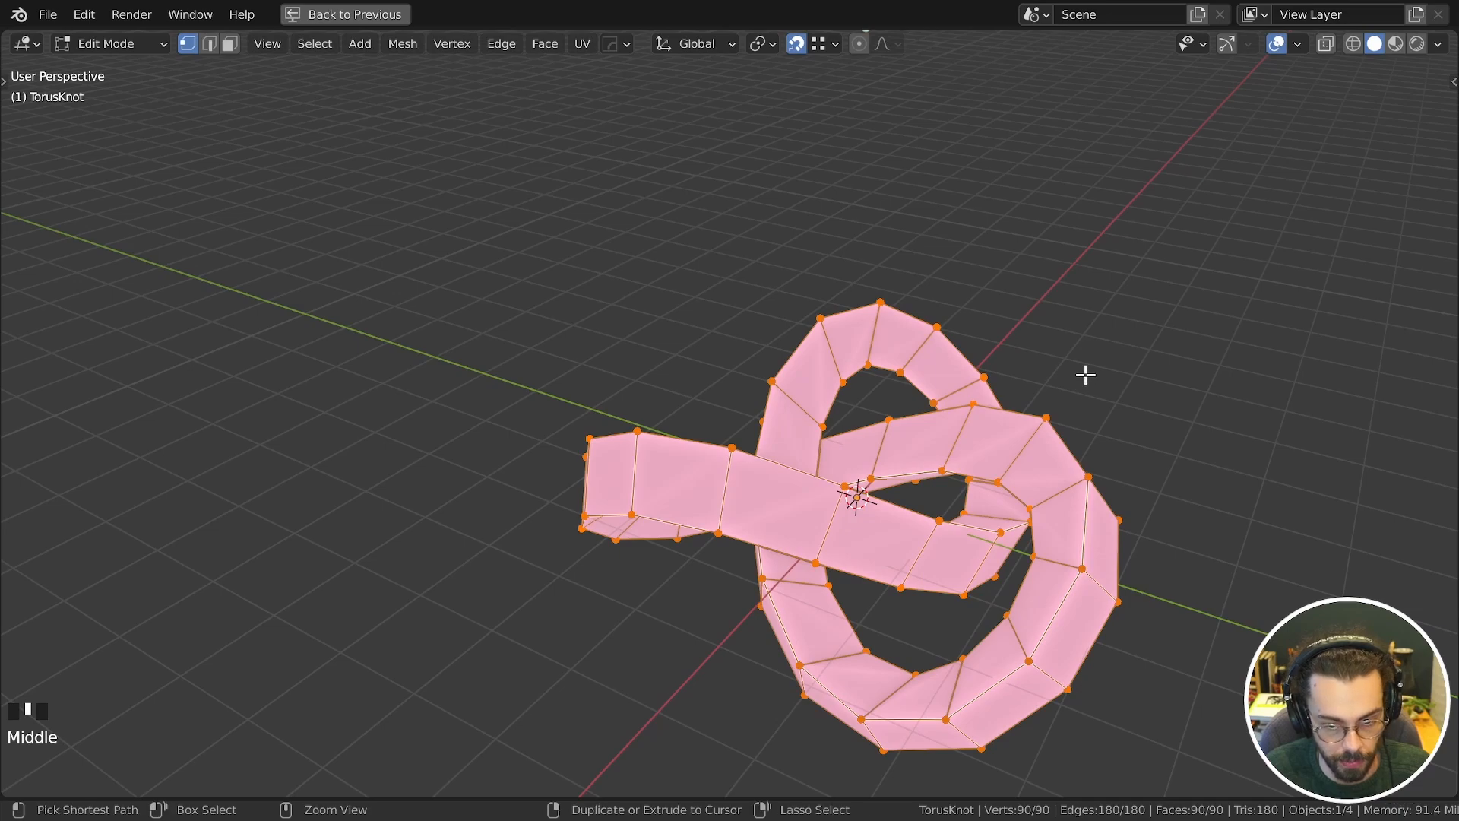
key("ctrl+space")
middle_click_drag(1079, 221, 922, 305, "shift")
key("alt")
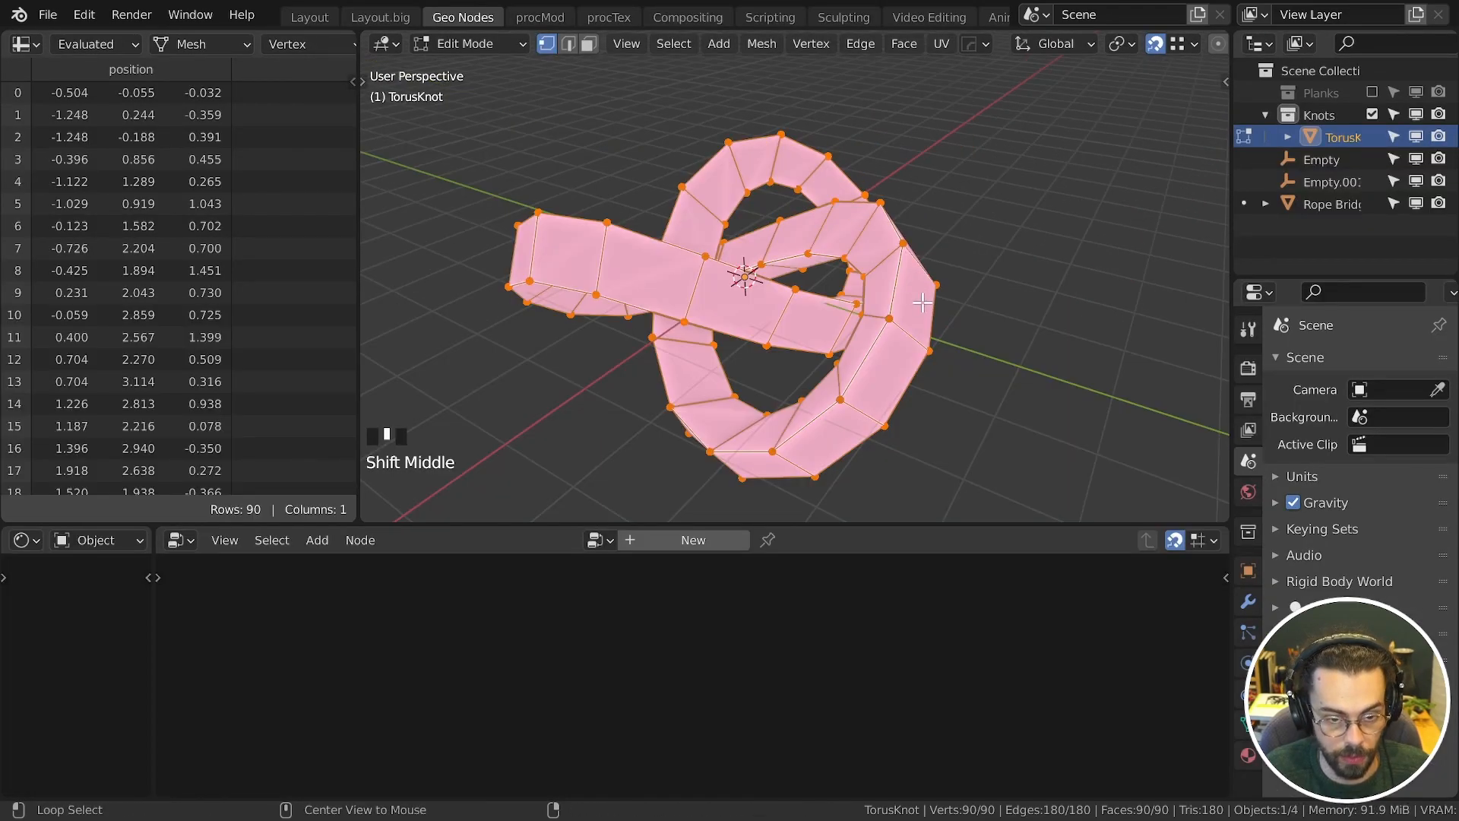
key("alt+s")
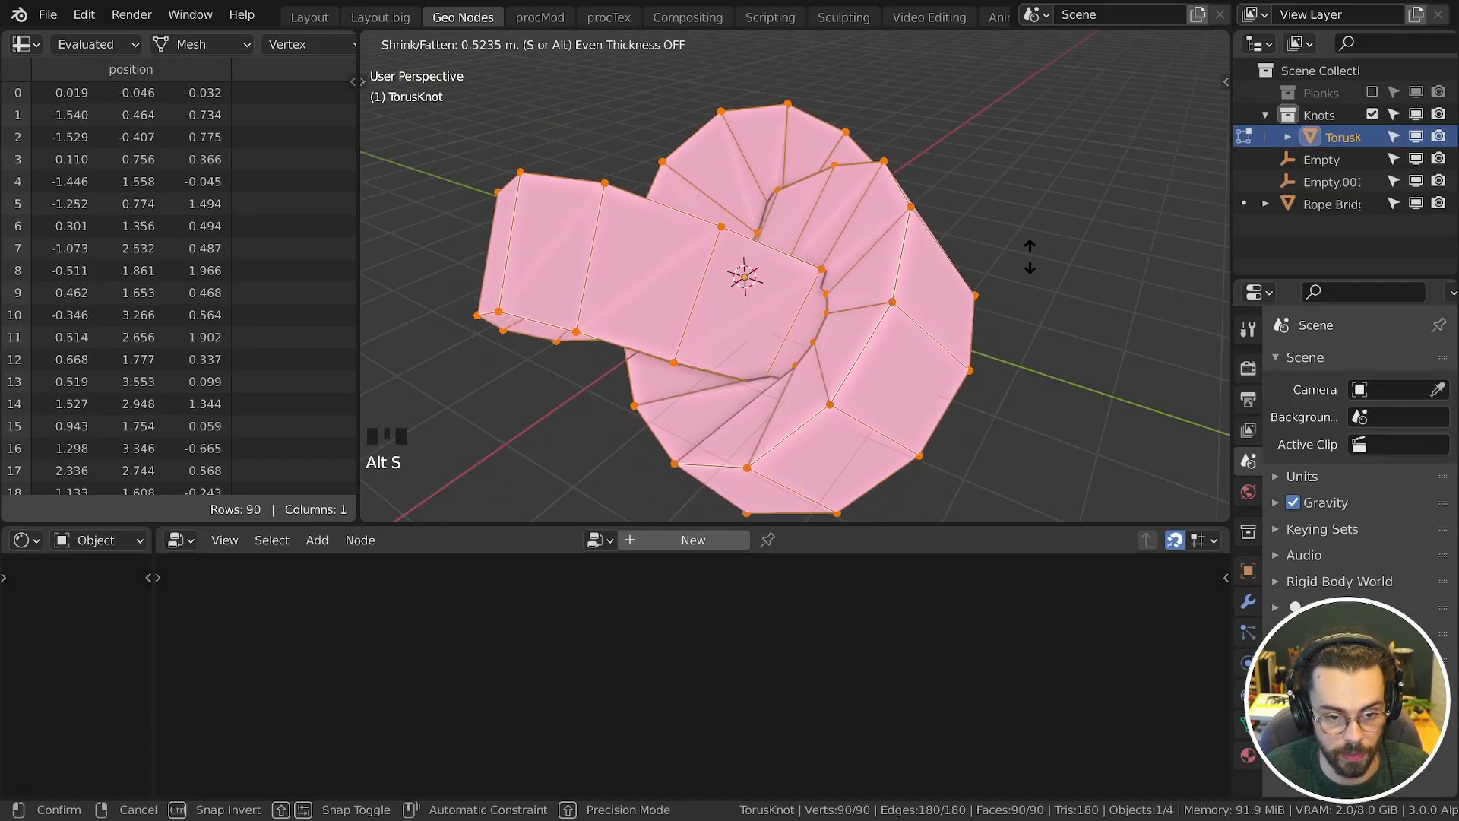
left_click(1051, 235)
key("alt+s")
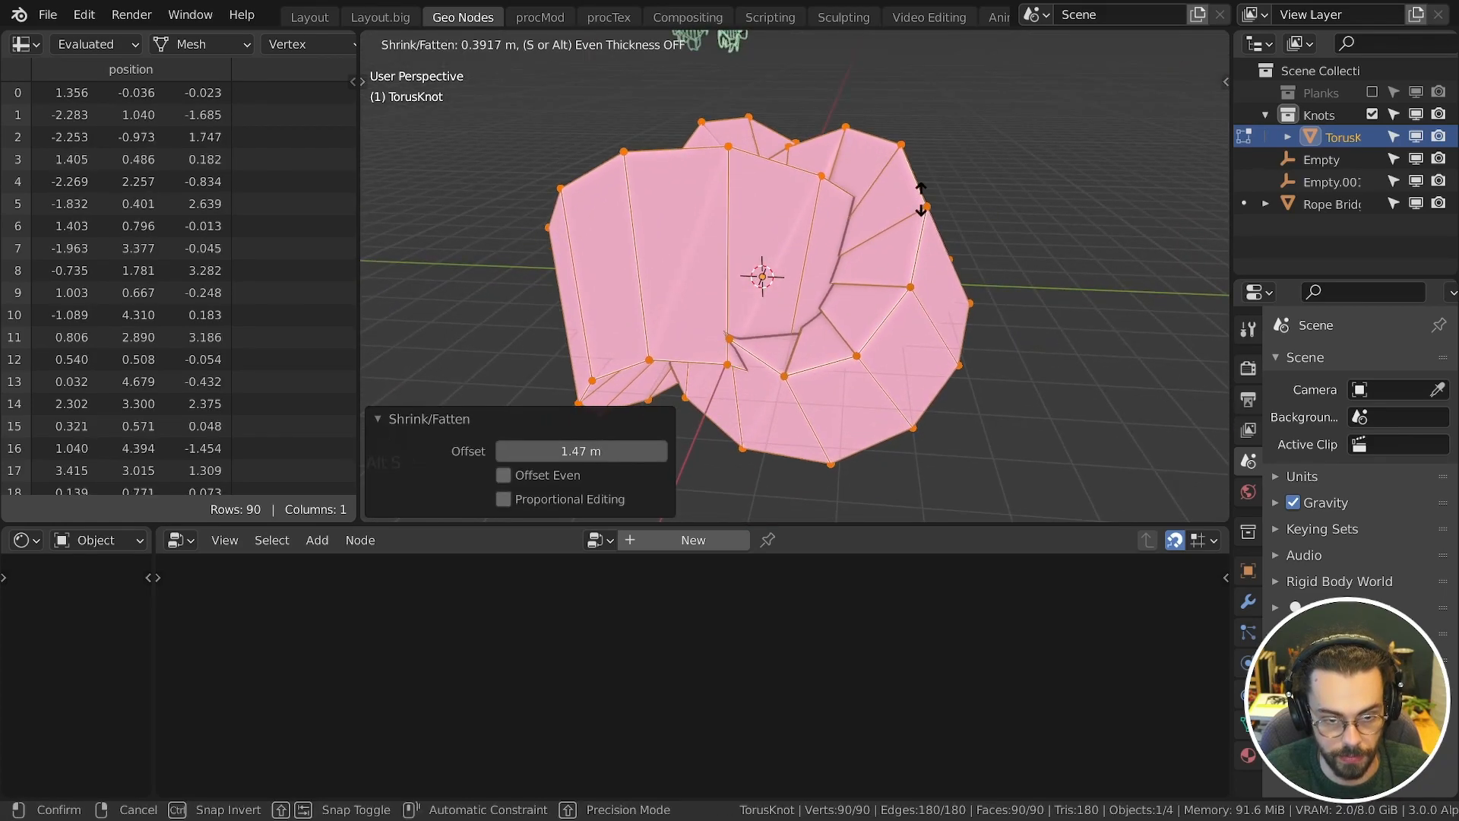
left_click(908, 215)
key("Tab")
Step: Add a Subdivision Surface modifier to the torus knot and shade it smooth
middle_click_drag(906, 207, 1251, 440)
left_click(1248, 602)
left_click(1302, 410)
left_click(996, 635)
right_click(883, 300)
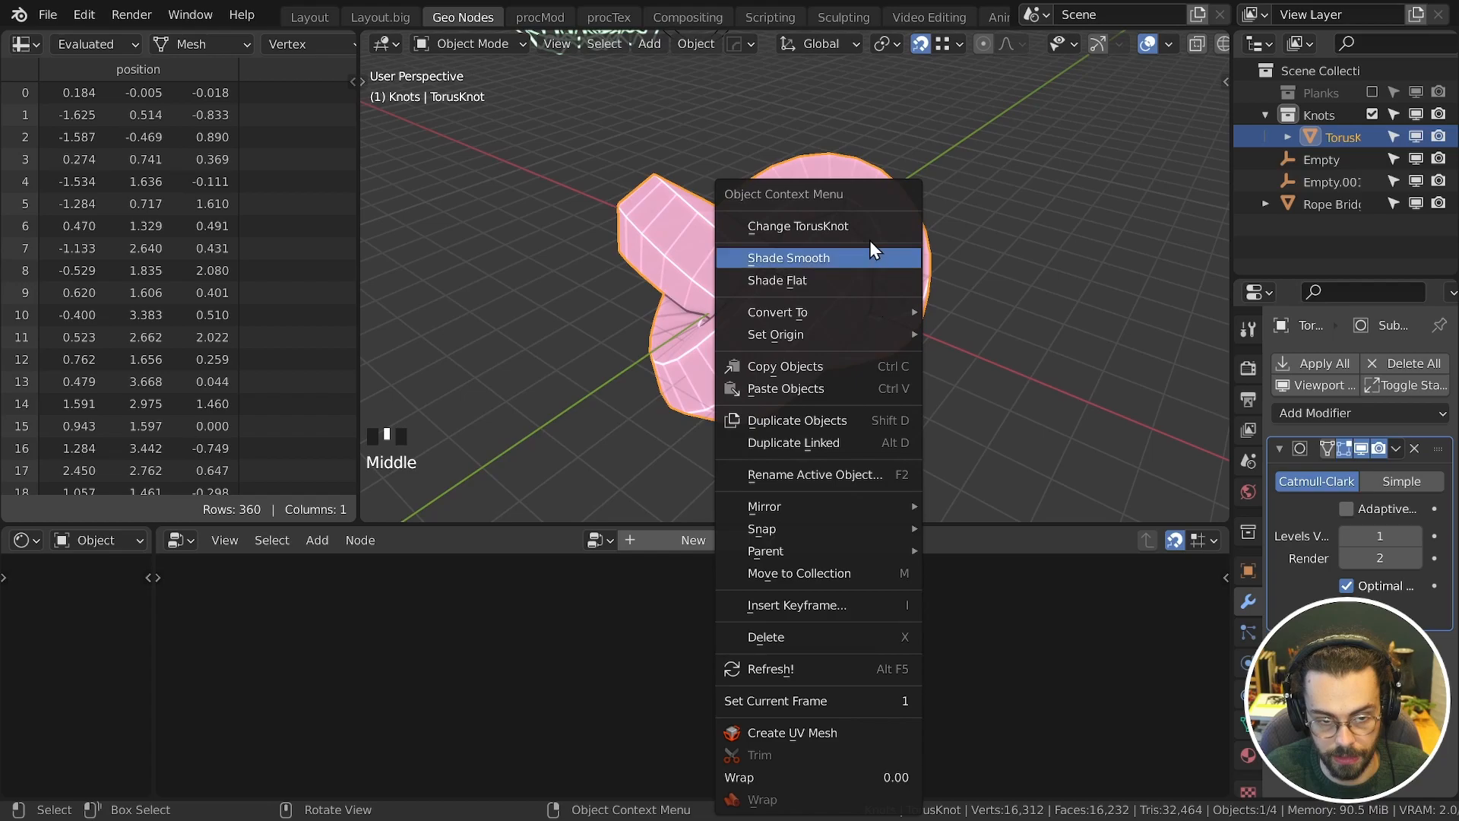
left_click(873, 258)
Step: Scale the torus knot down to suit the rope thickness and apply its scale
key("s")
left_click(888, 324)
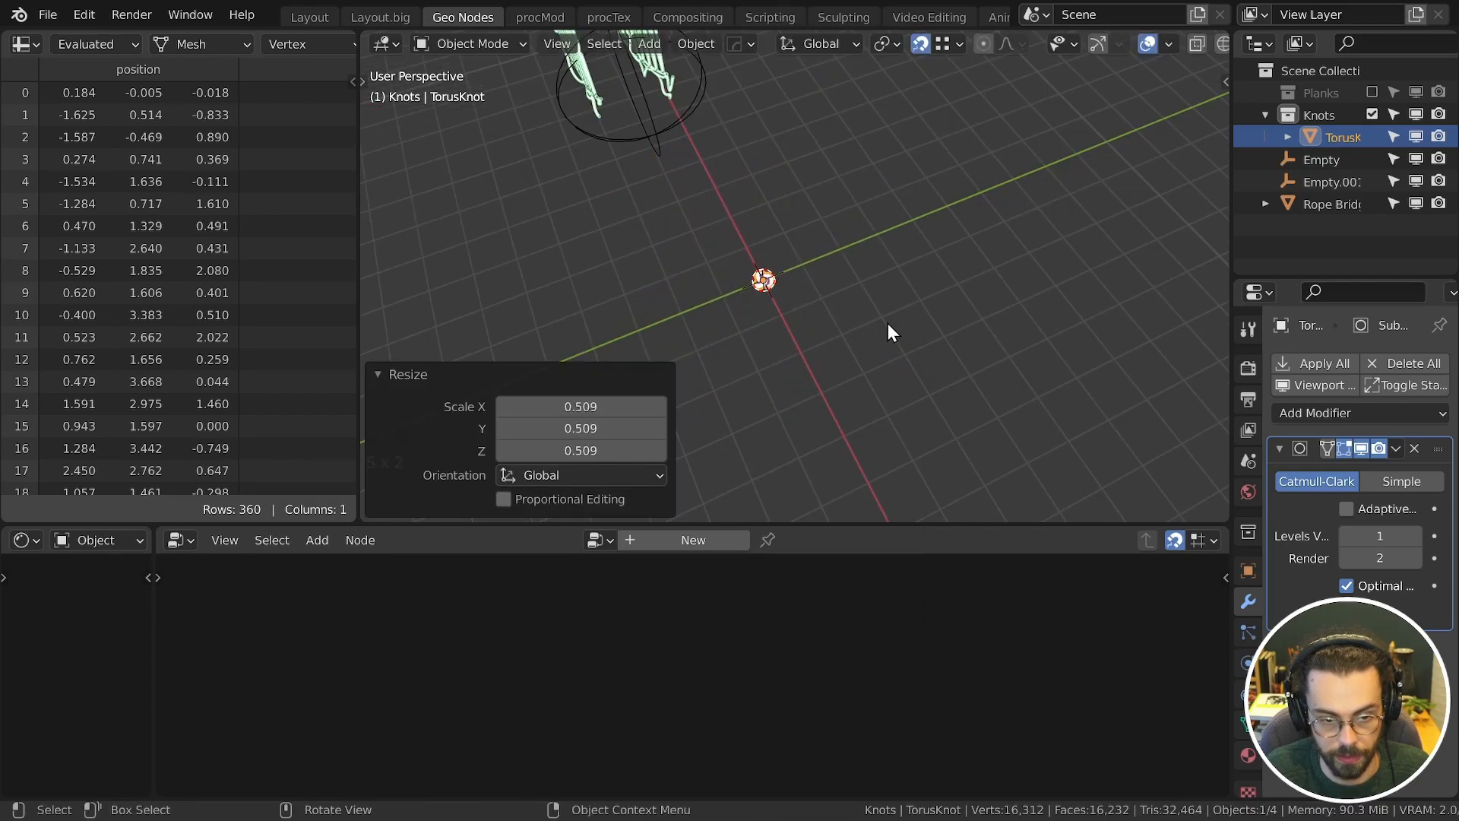
key("ctrl+a")
left_click(859, 316)
middle_click_drag(897, 327, 688, 397)
left_click(391, 393)
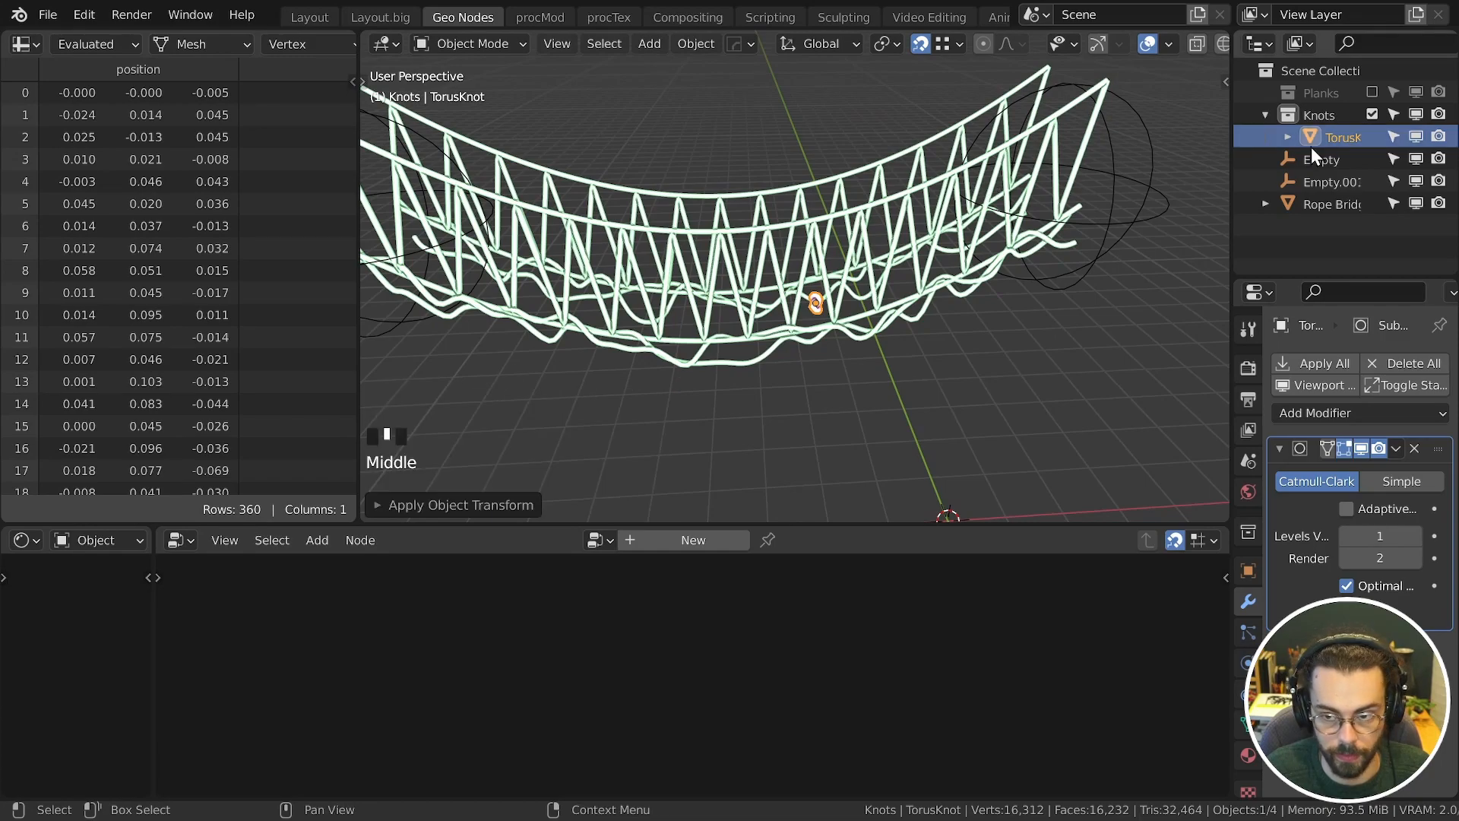
Step: Exclude the Knots collection from the view layer and select the rope bridge
left_click(1372, 114)
scroll(929, 267, "down", 3)
middle_click_drag(929, 267, 882, 286, "shift")
left_click(882, 286)
scroll(881, 304, "up", 2)
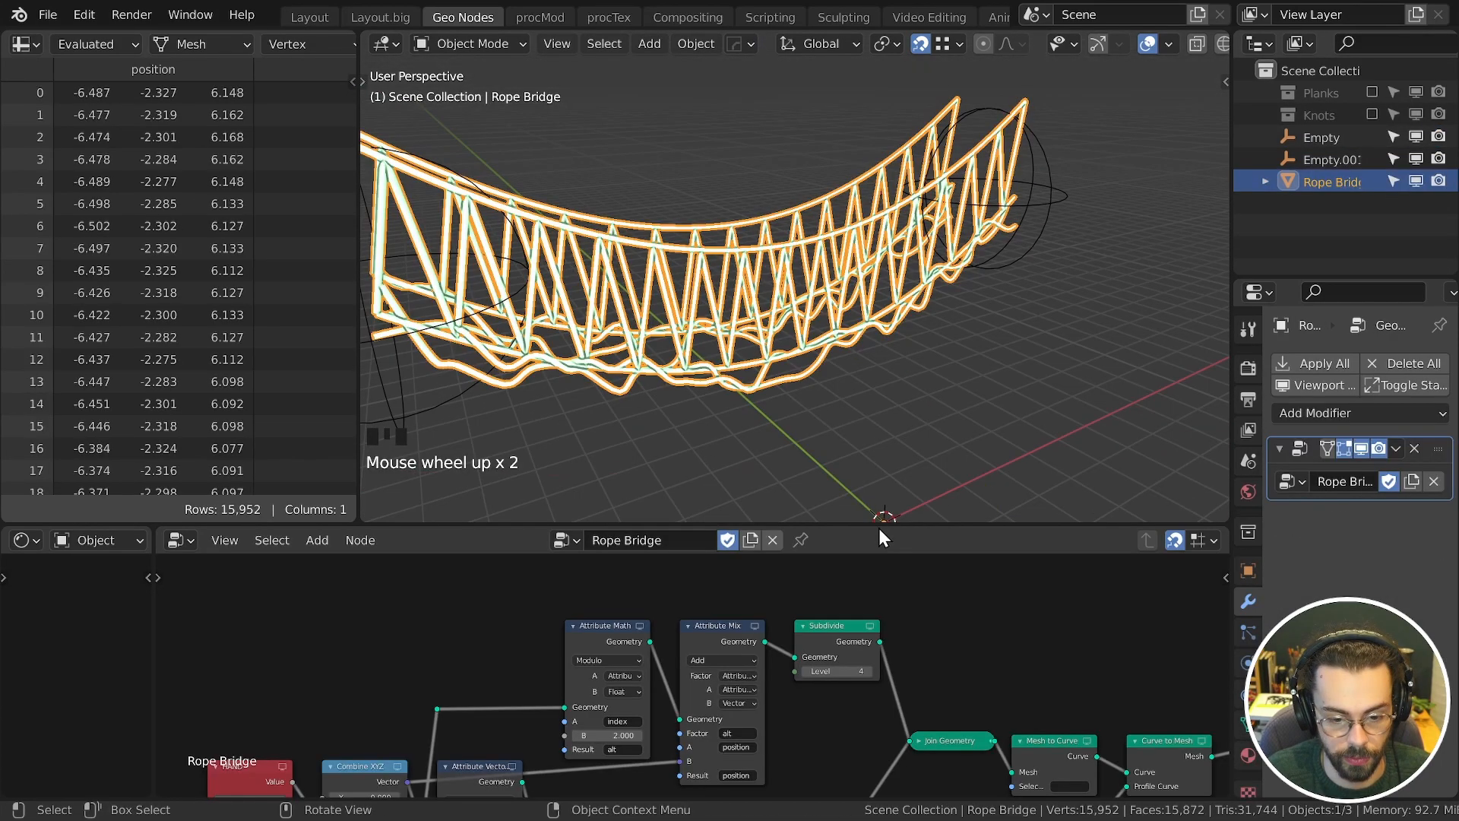
Step: Add a Point Instance node above the Subdivide node and feed it the geometry from the zigzag's Attribute Mix node
left_click_drag(878, 528, 880, 401)
middle_click_drag(879, 402, 943, 280, "shift")
key("shift+a")
mouse_move(912, 574)
left_click(1026, 622)
left_click(992, 519)
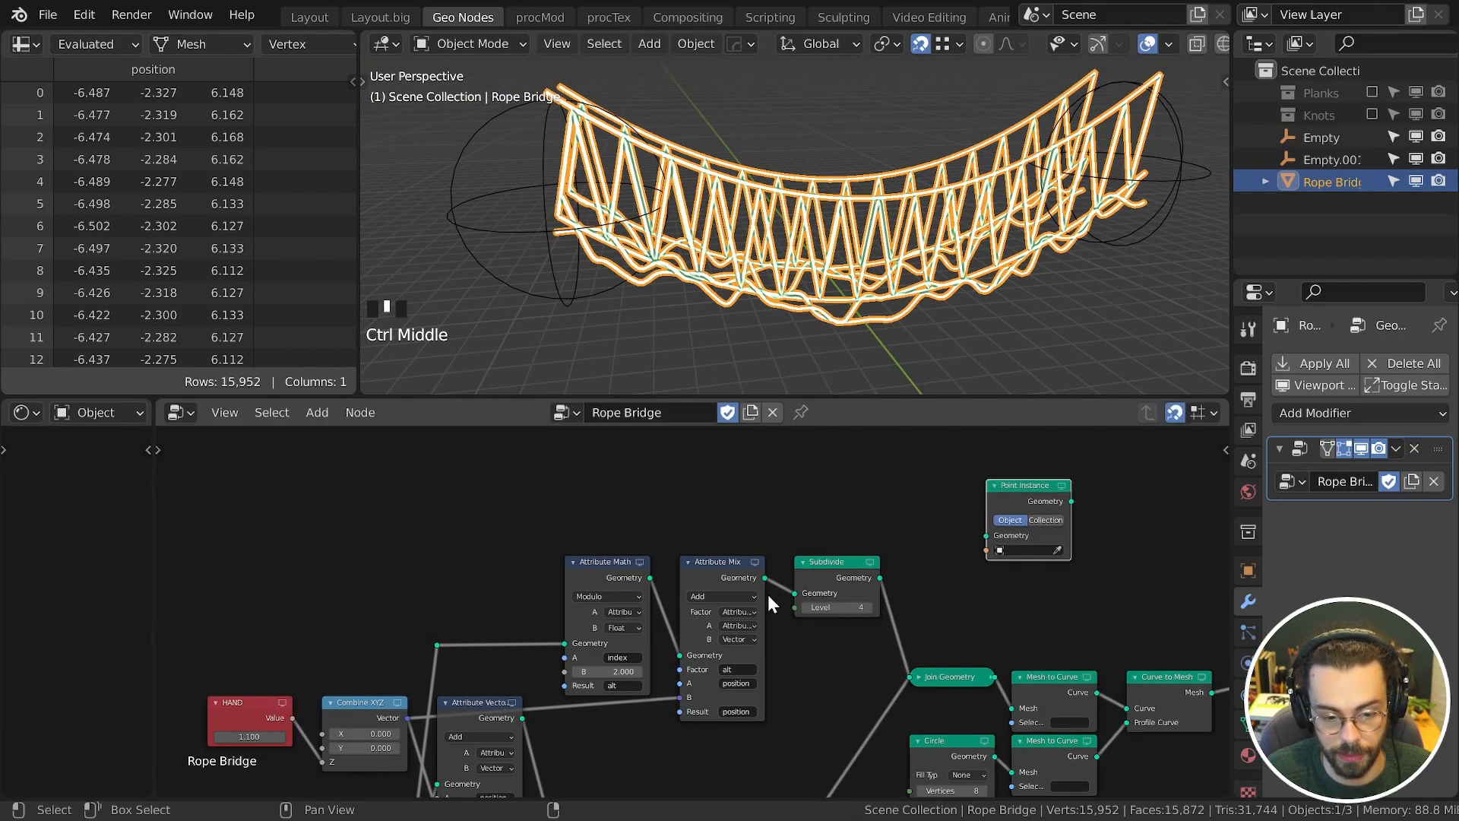
left_click_drag(834, 568, 835, 632)
left_click_drag(1026, 485, 873, 498)
left_click_drag(764, 576, 833, 549)
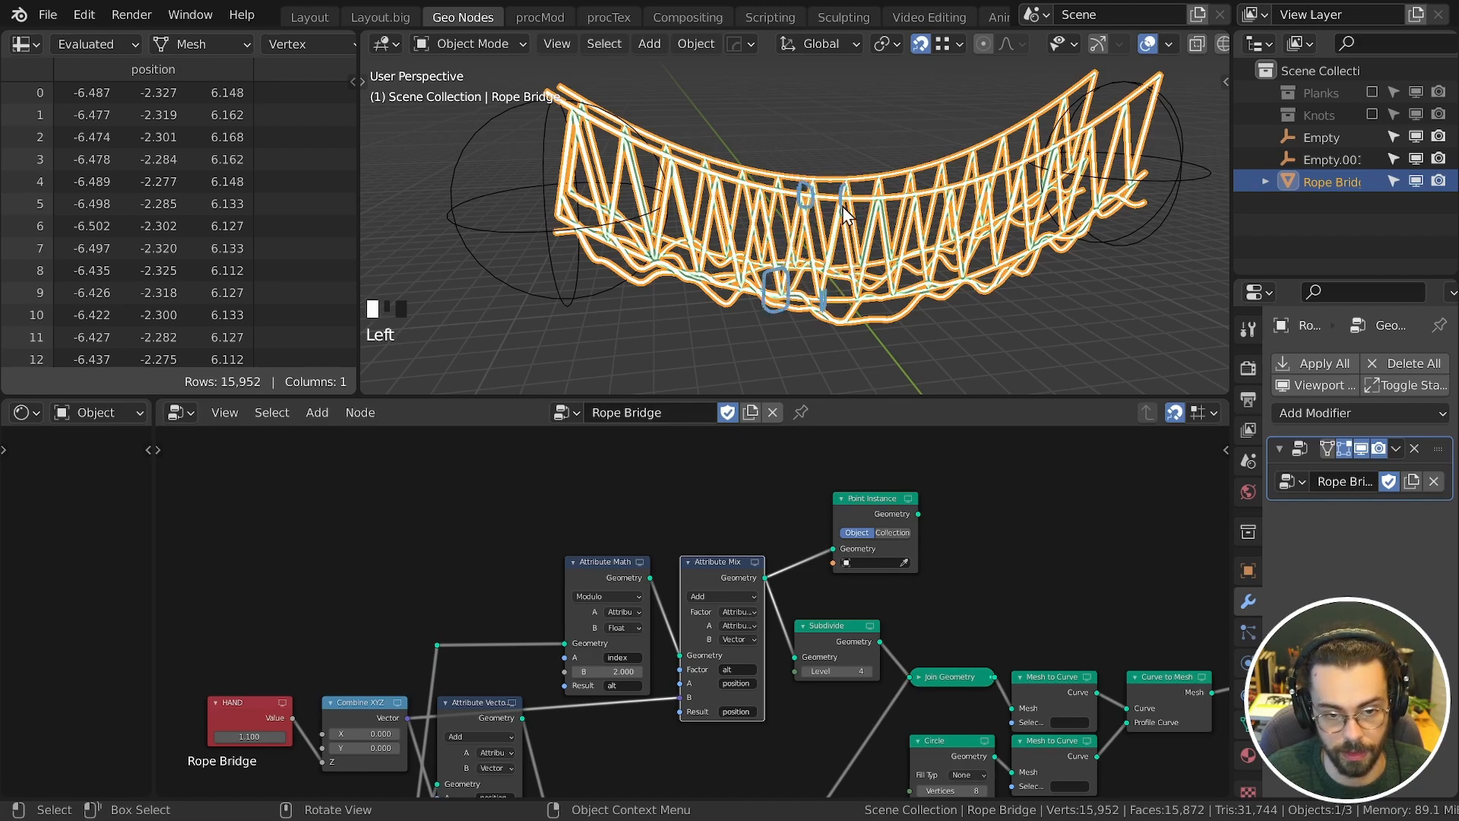
Step: Set Point Instance to Collection with Whole Collection off, choose the Knots collection, and join its result into the group output
left_click(894, 532)
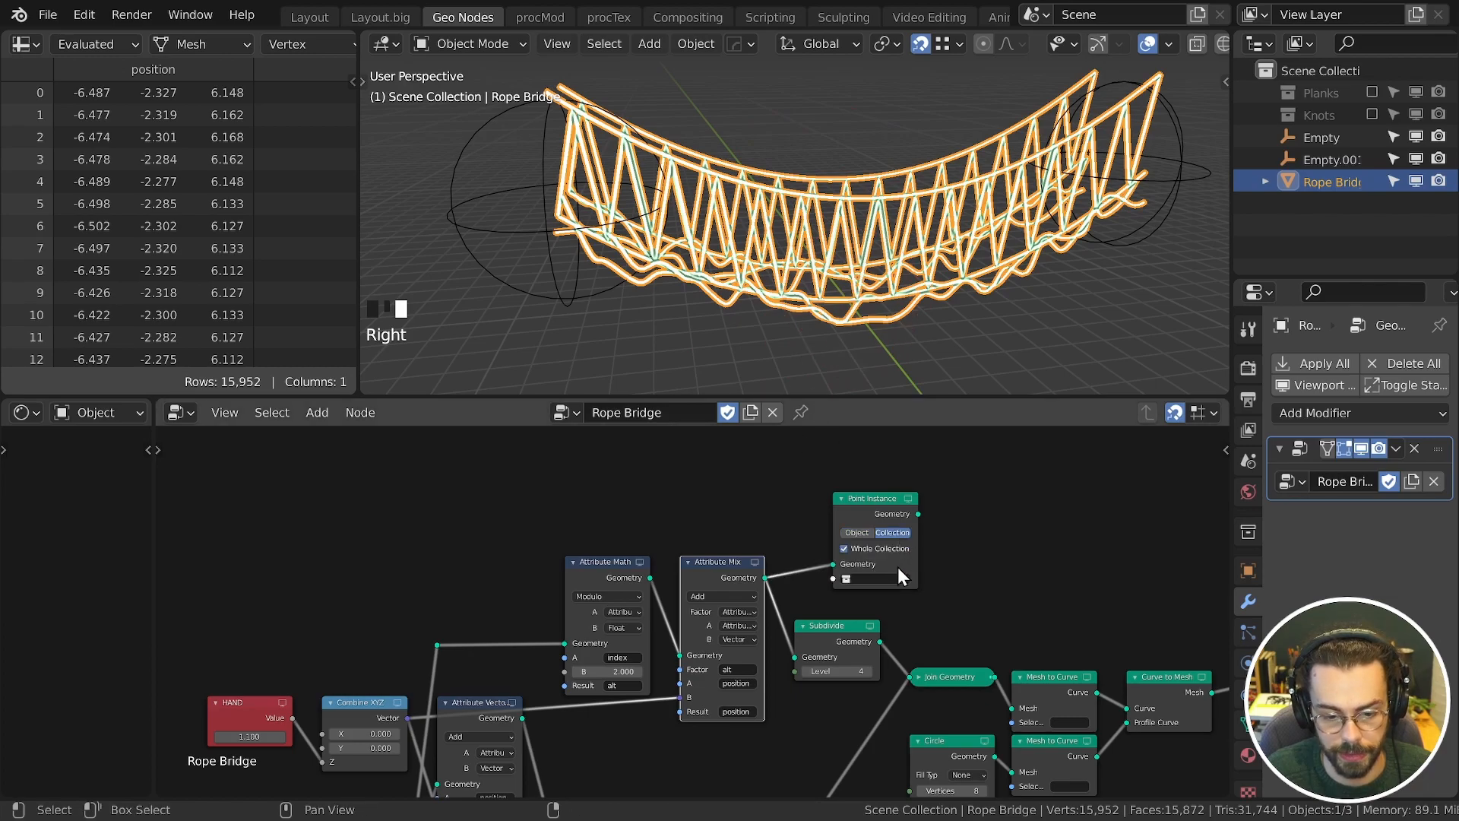
left_click(895, 549)
left_click(881, 579)
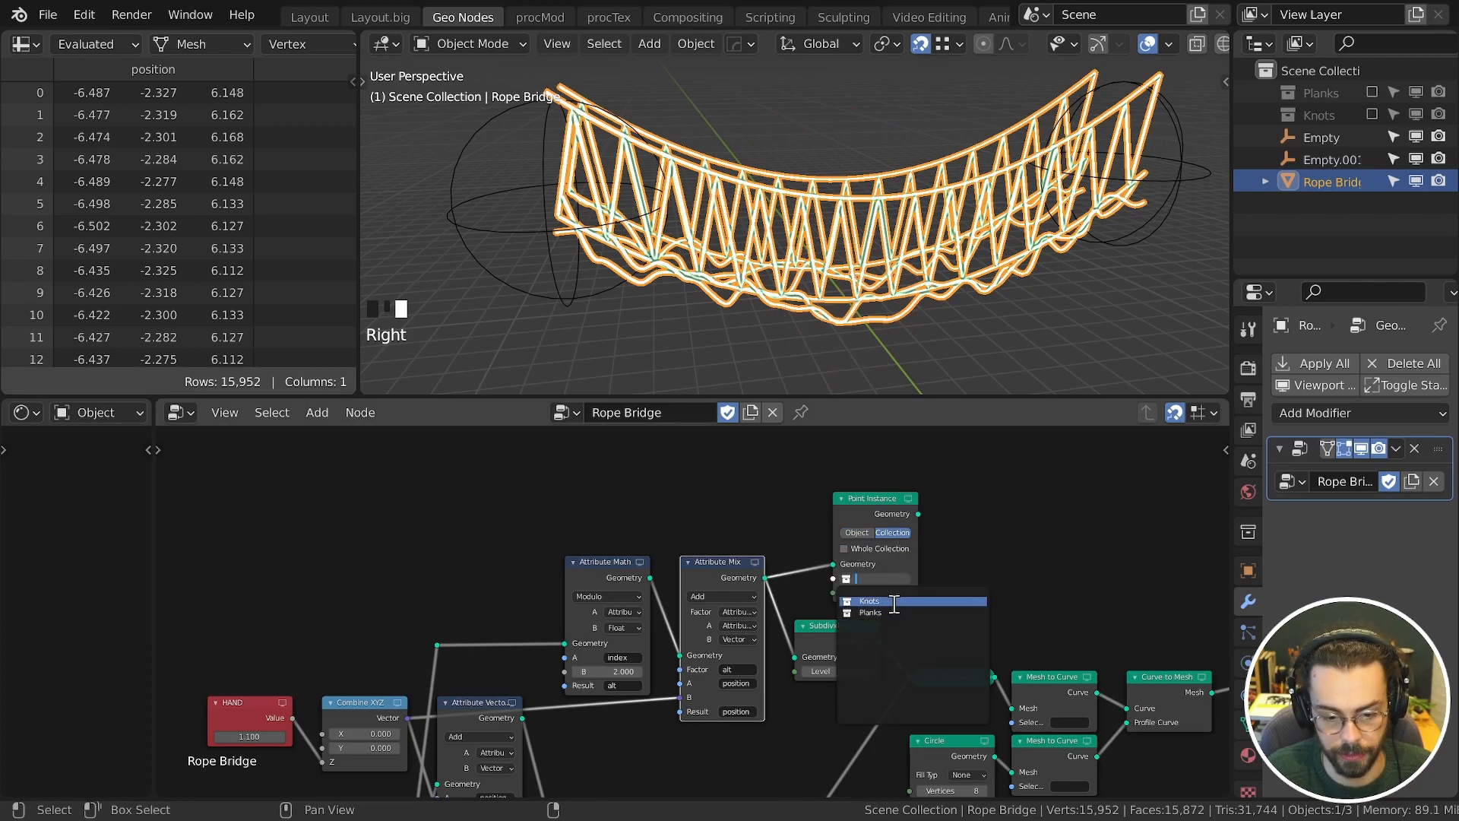
left_click(895, 604)
scroll(978, 564, "down", 3)
middle_click_drag(1003, 297, 993, 259)
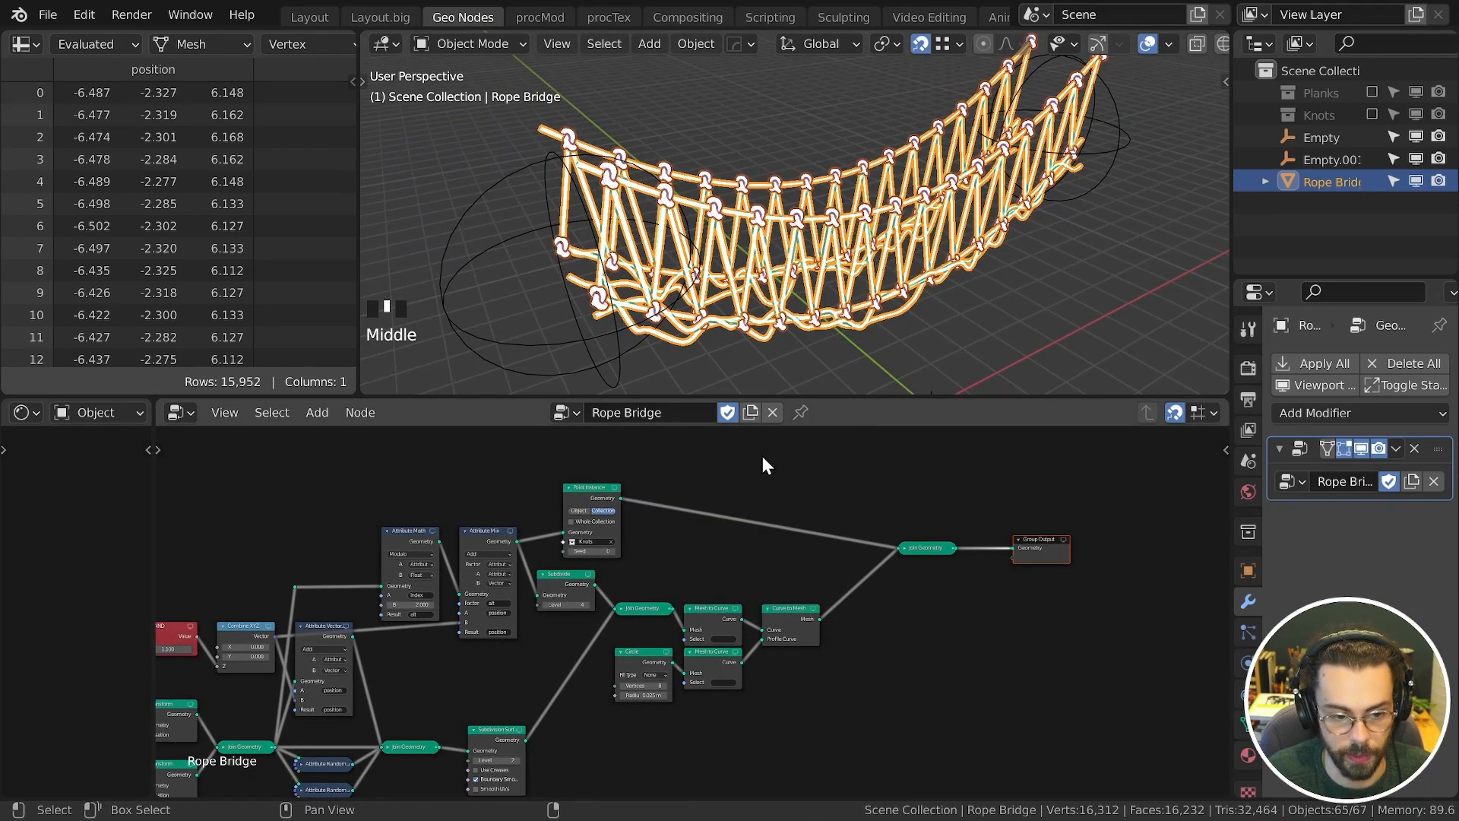
Step: Try moving the empty at one end of the bridge to check the knots, and reselect the bridge
left_click(566, 186)
key("KP_Decimal")
key("g")
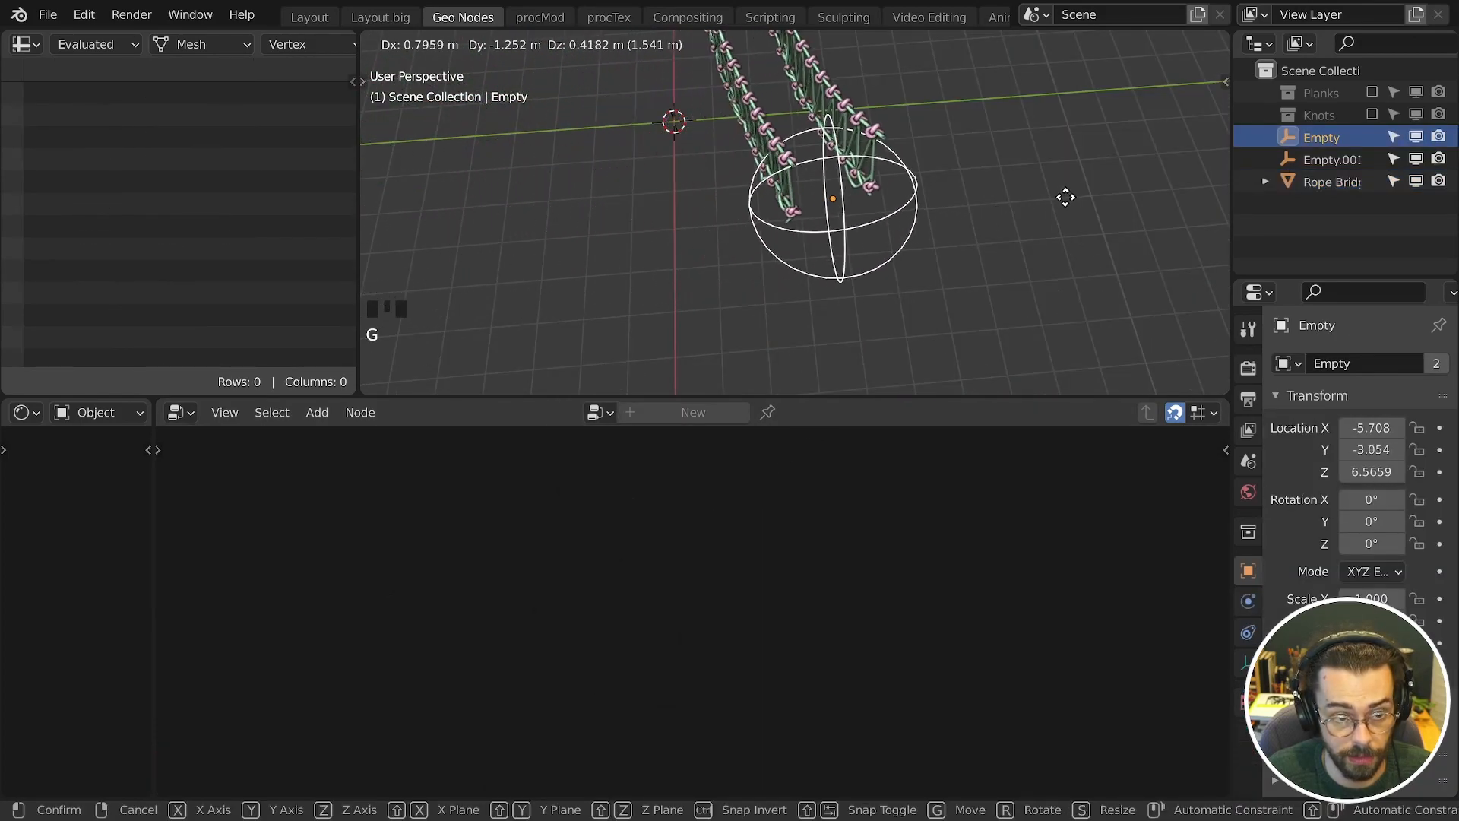
left_click(1063, 198)
middle_click_drag(981, 202, 788, 181)
left_click(860, 228)
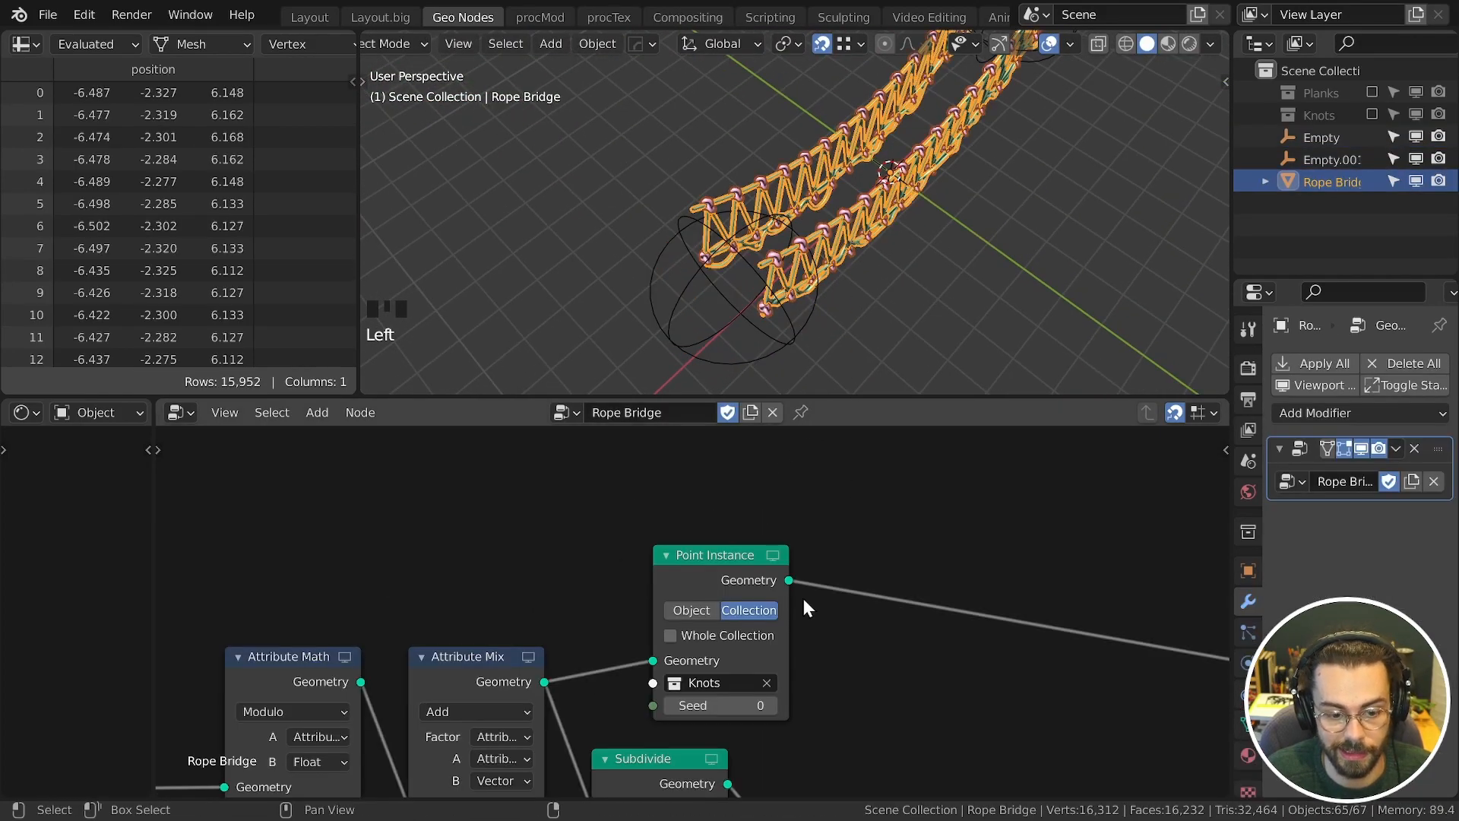
Step: Duplicate the planks' Mesh to Curve, Curve to Points and Align Rotation to Vector nodes and place them near the knots' Point Instance
key("Home")
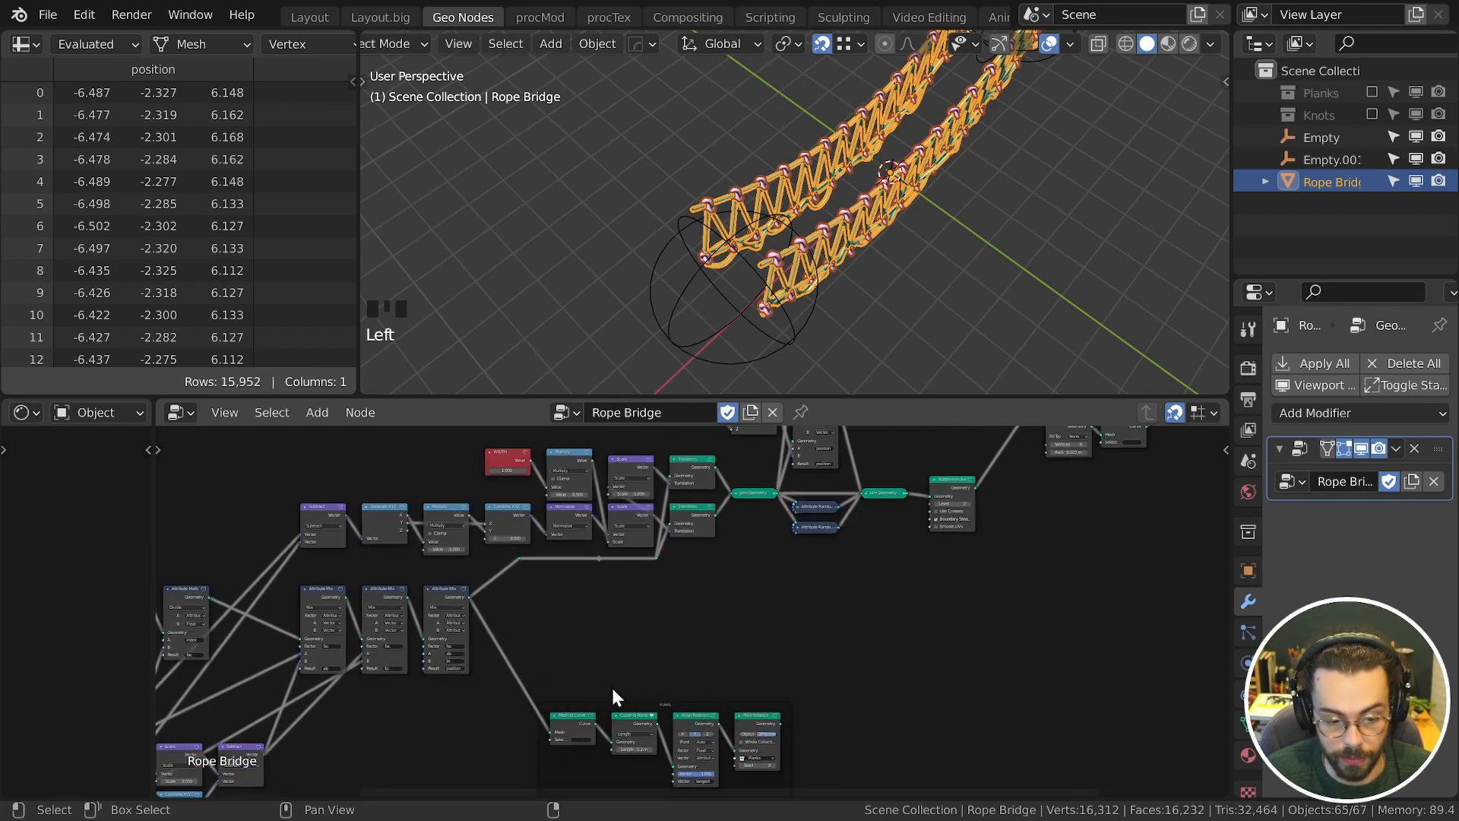
scroll(616, 698, "up", 5)
left_click_drag(461, 533, 839, 758)
scroll(641, 521, "down", 6)
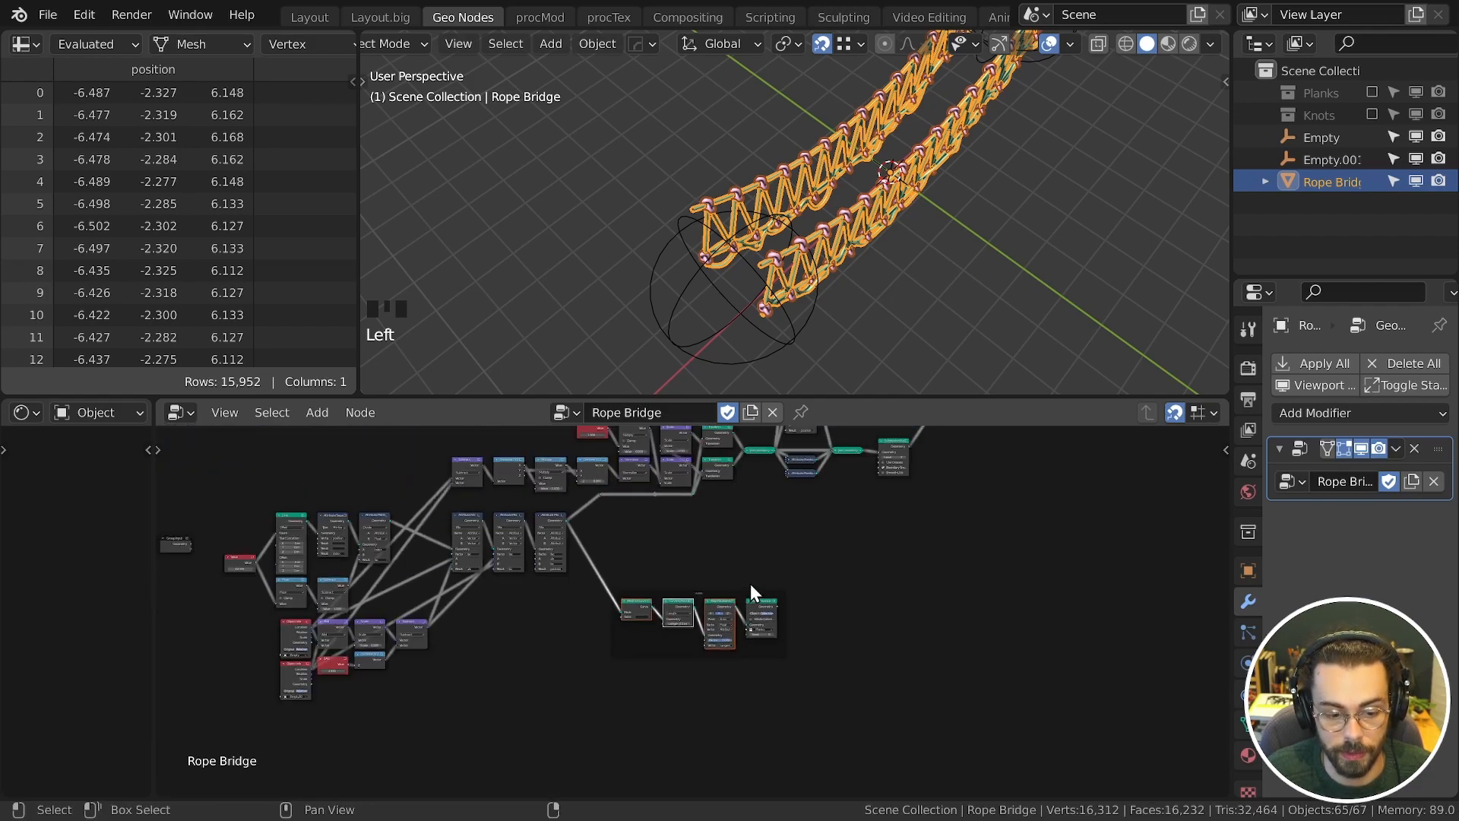
key("shift+d")
left_click(713, 632)
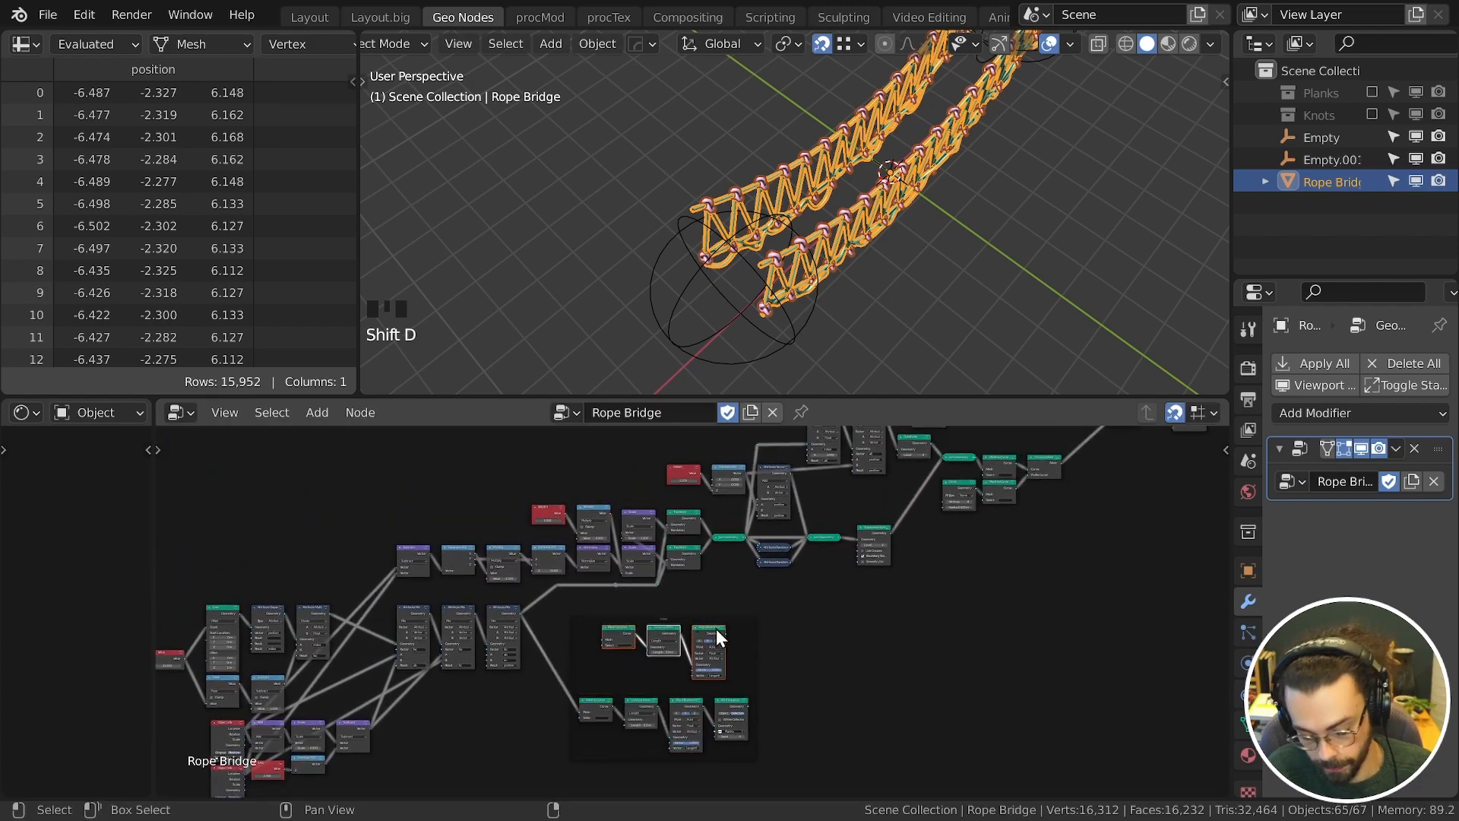
scroll(716, 627, "down", 2)
middle_click_drag(795, 577, 629, 727)
key("g")
left_click(874, 515)
scroll(983, 504, "up", 5)
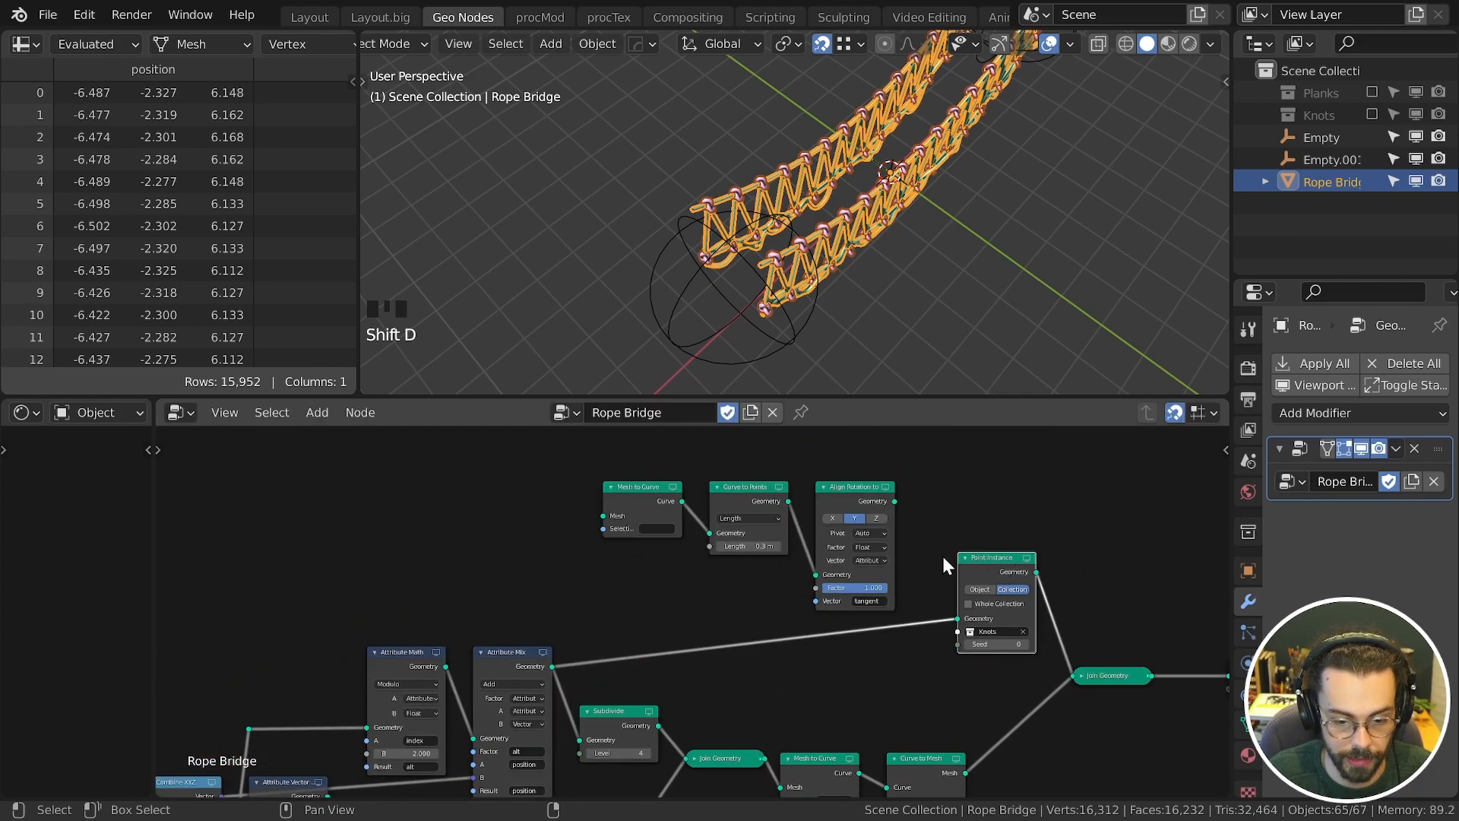
Step: Wire the duplicated curve and alignment nodes between the zigzag's Attribute Mix and the knots' Point Instance, lining them up
left_click_drag(959, 622, 605, 517)
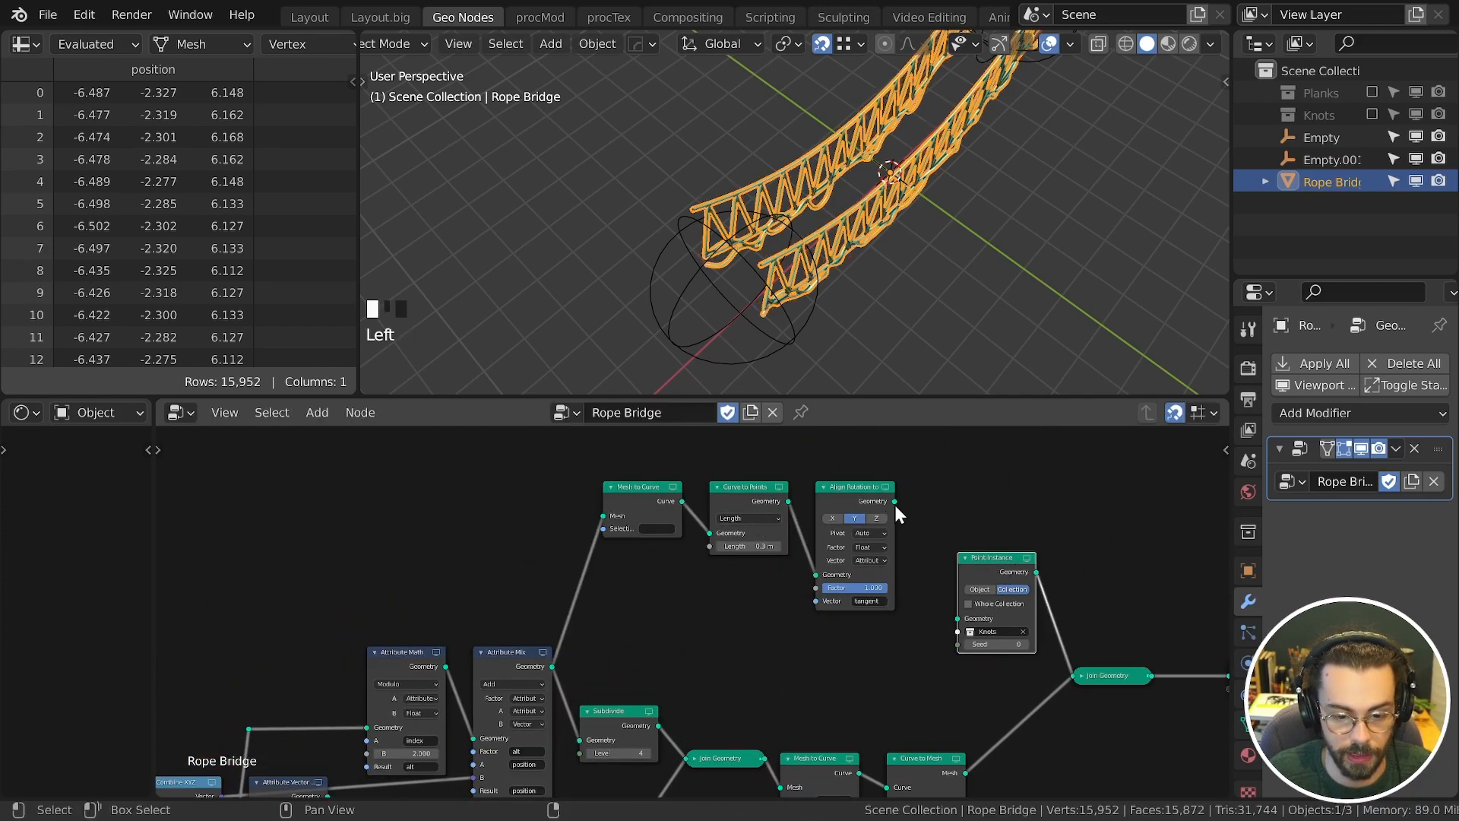
left_click_drag(895, 503, 957, 618)
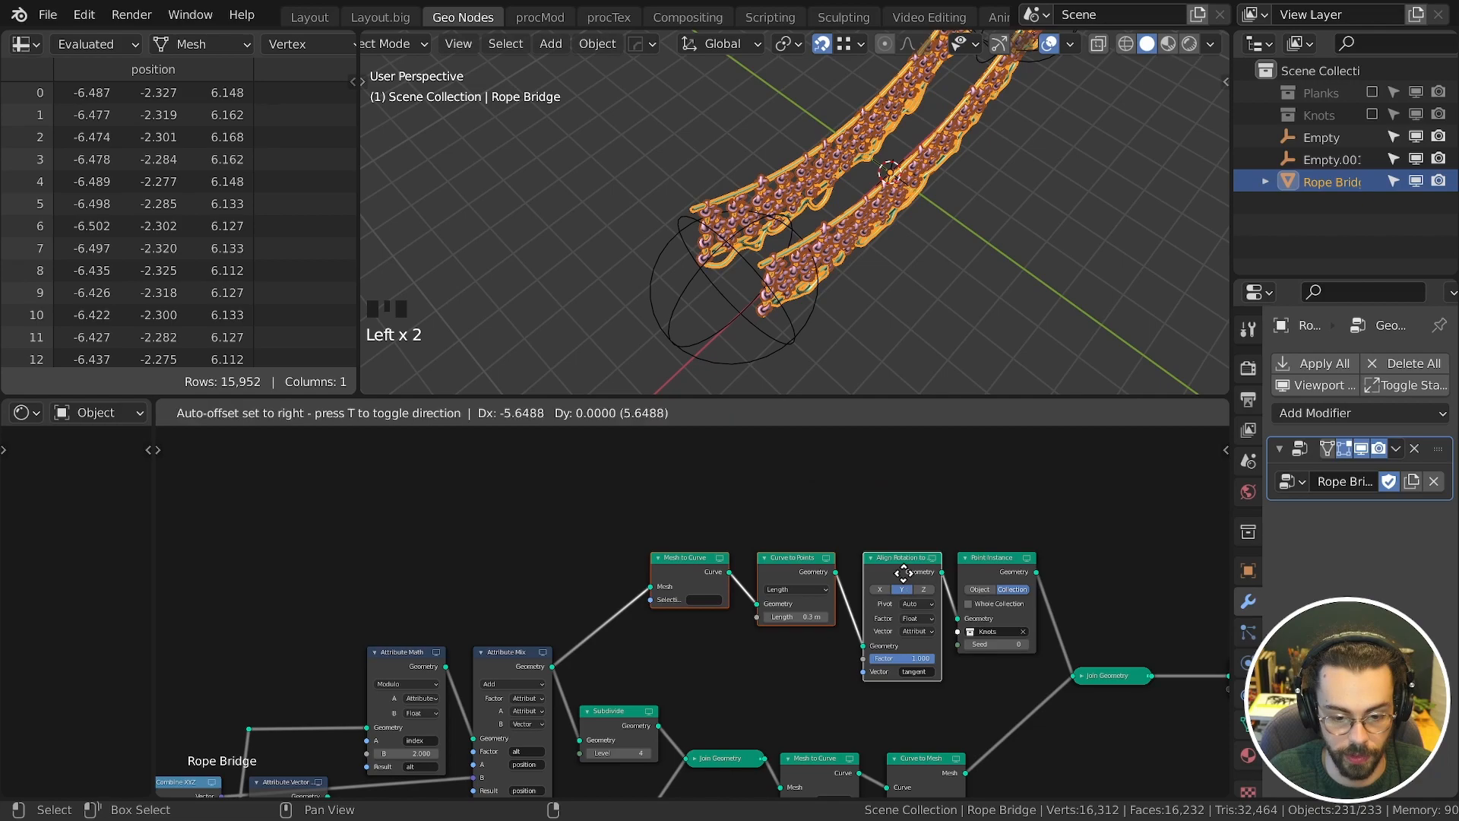
left_click_drag(899, 567, 899, 568)
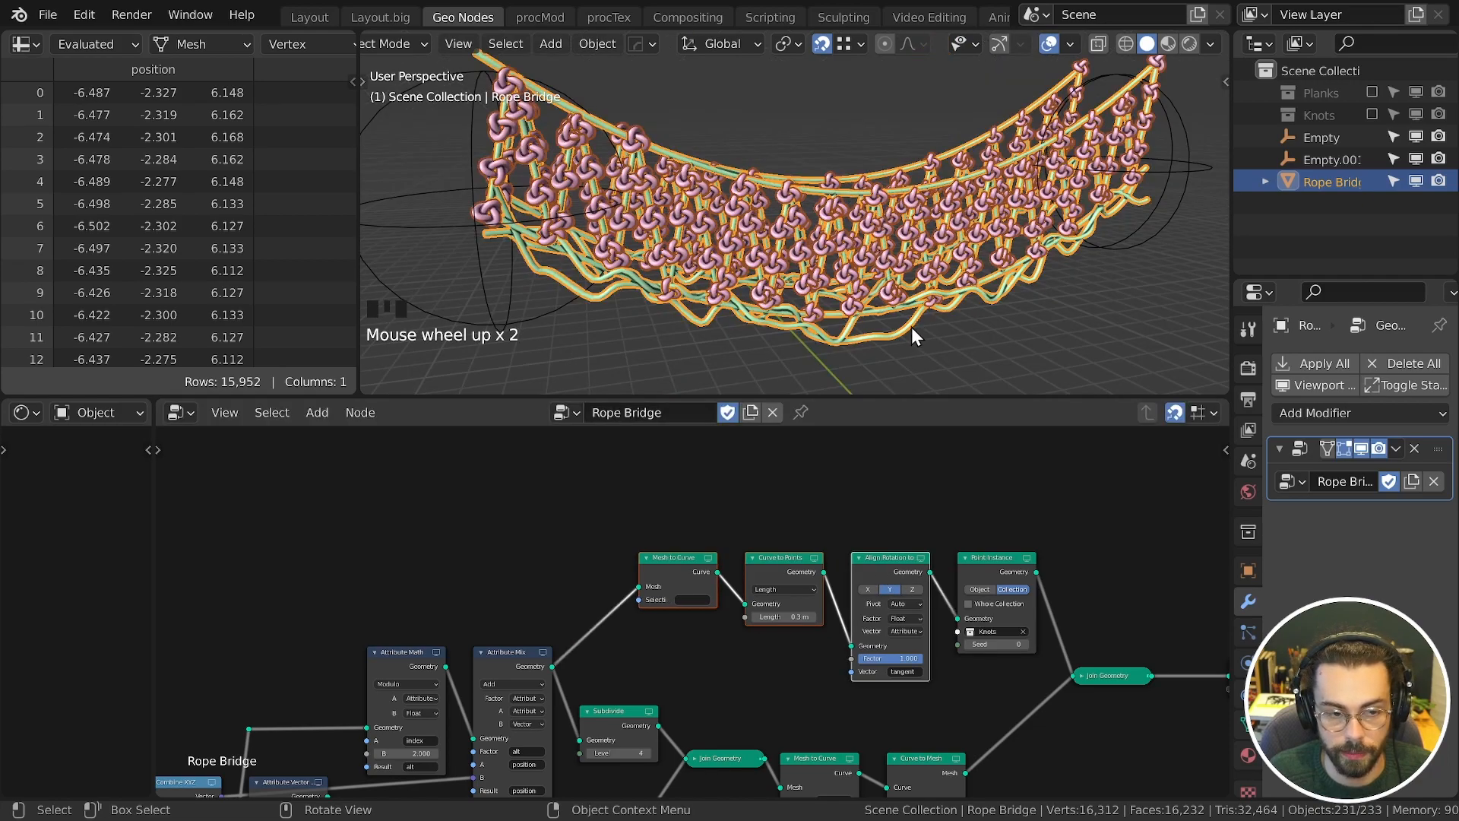
Step: Set the knots' Curve to Points node to Evaluated mode
scroll(846, 589, "up", 2)
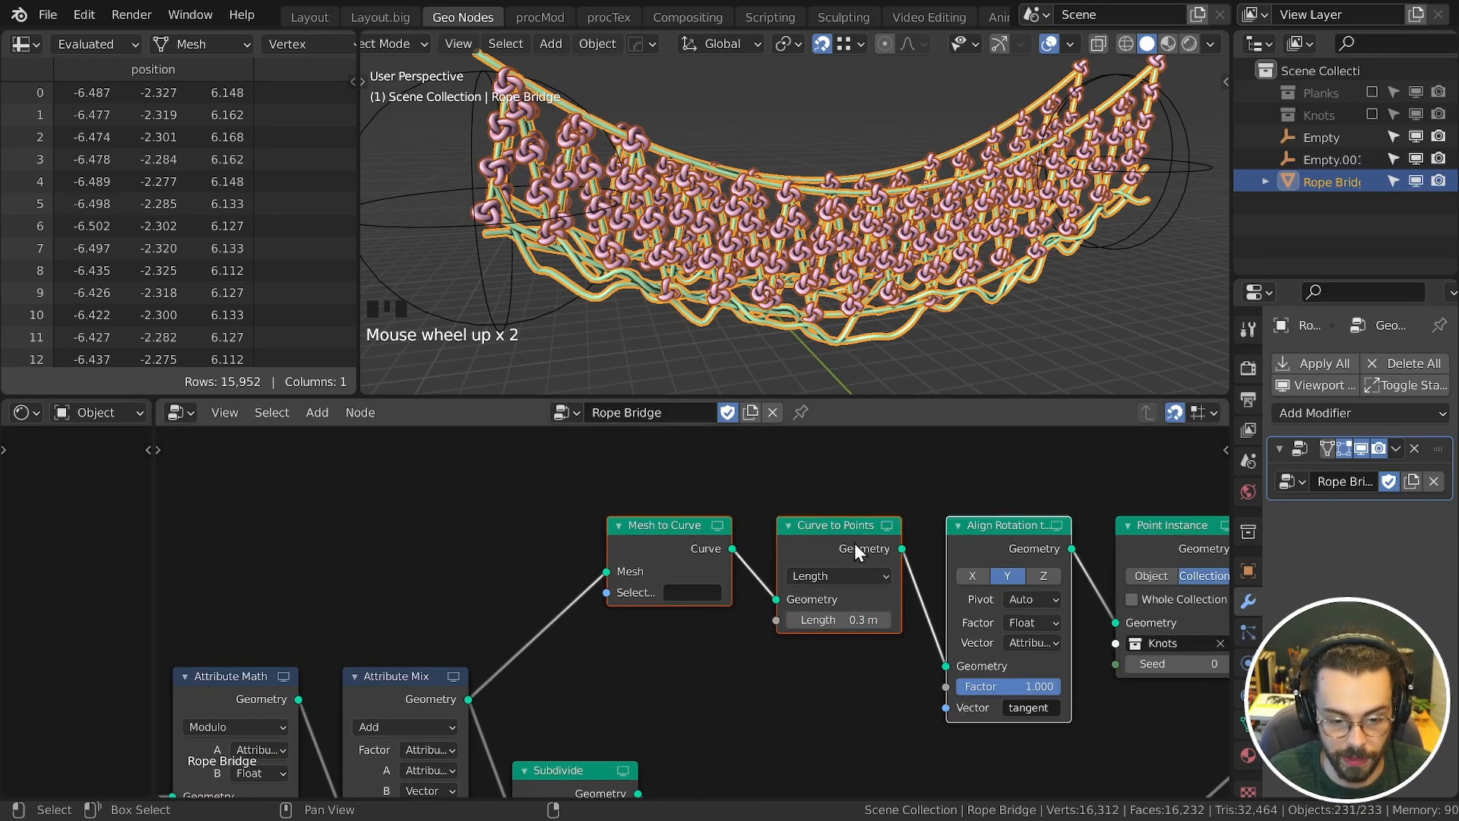
left_click(850, 580)
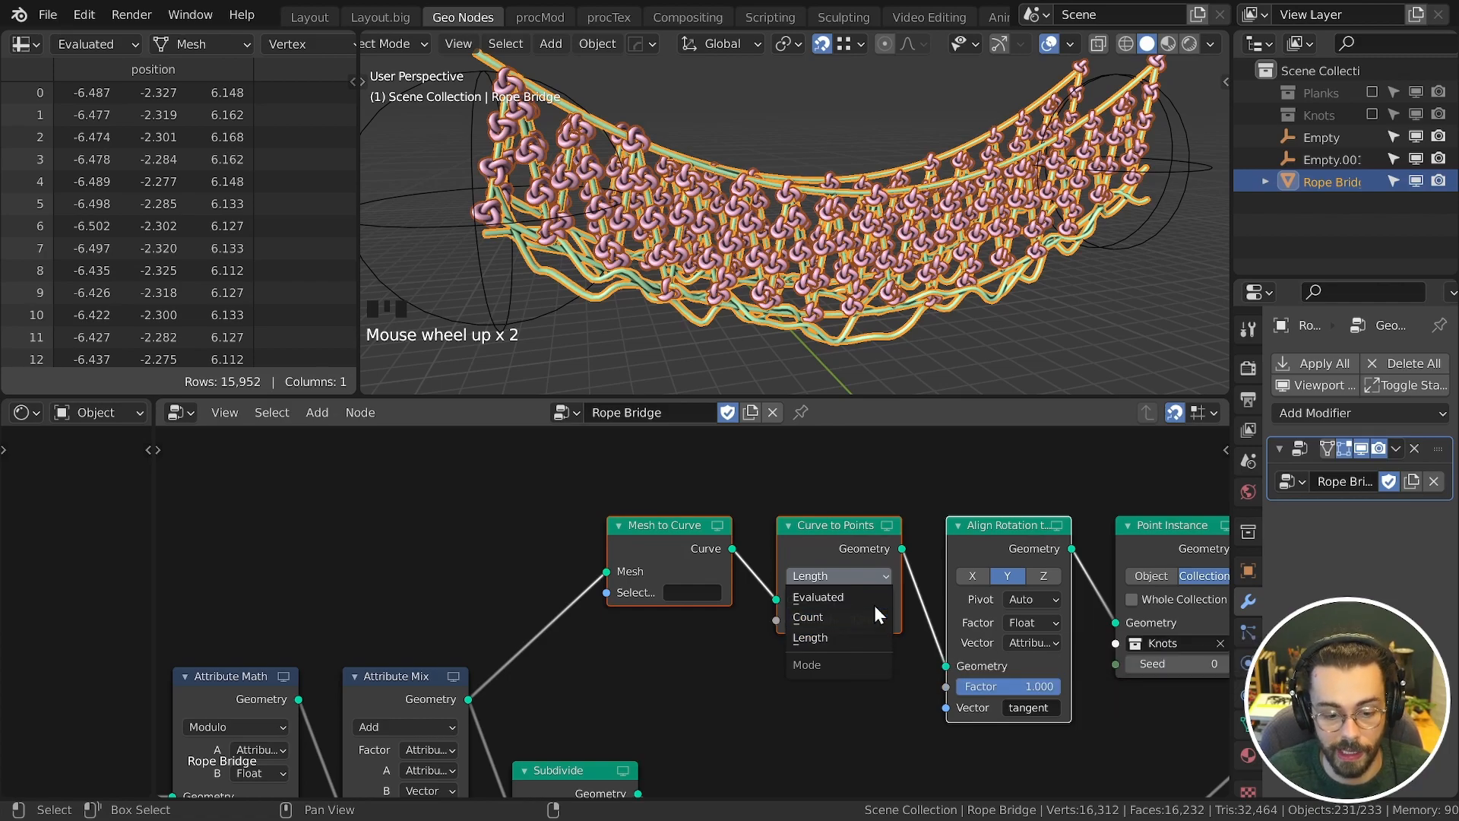
key("e")
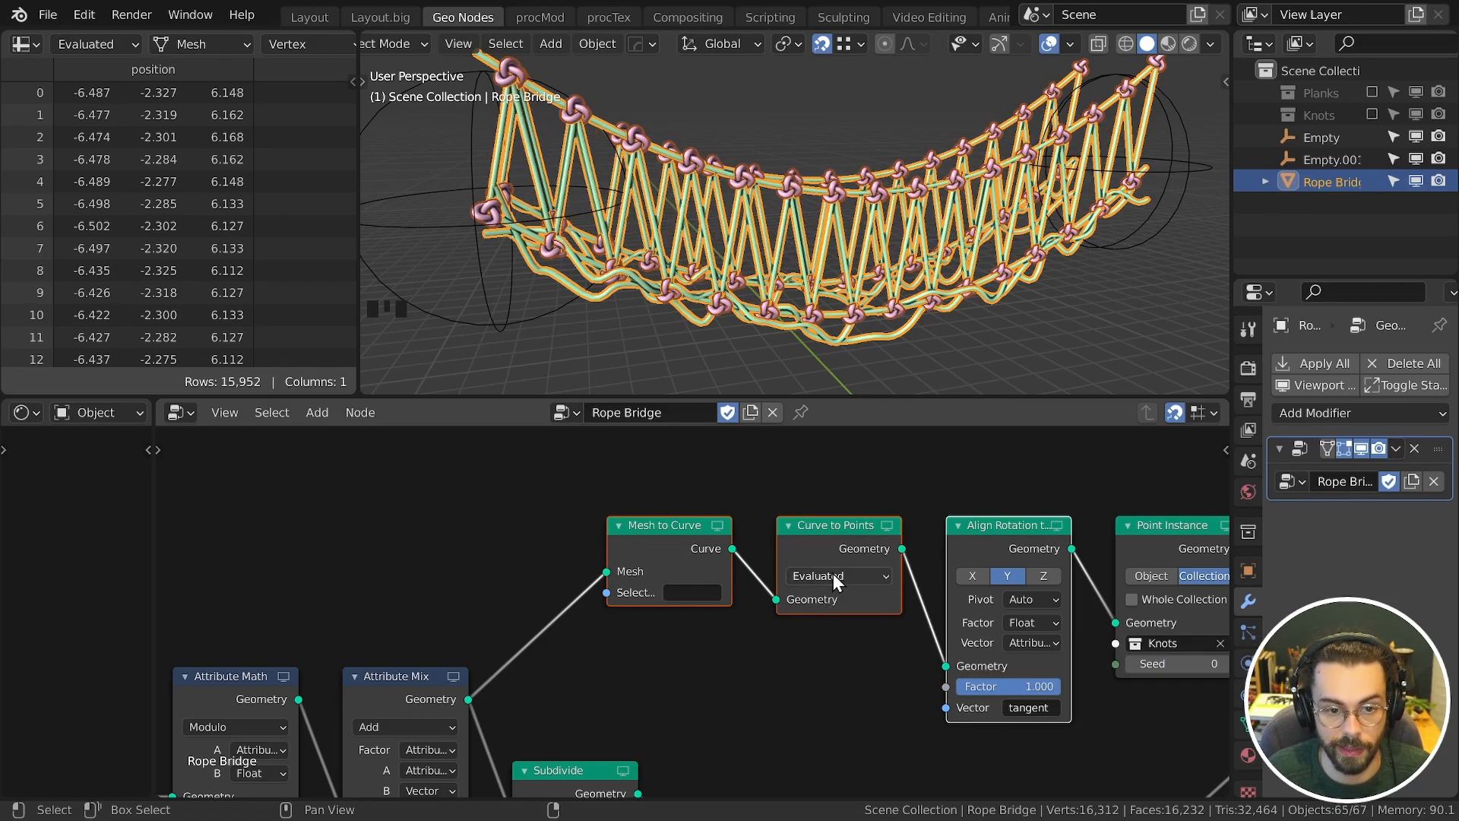
double_click(1017, 584)
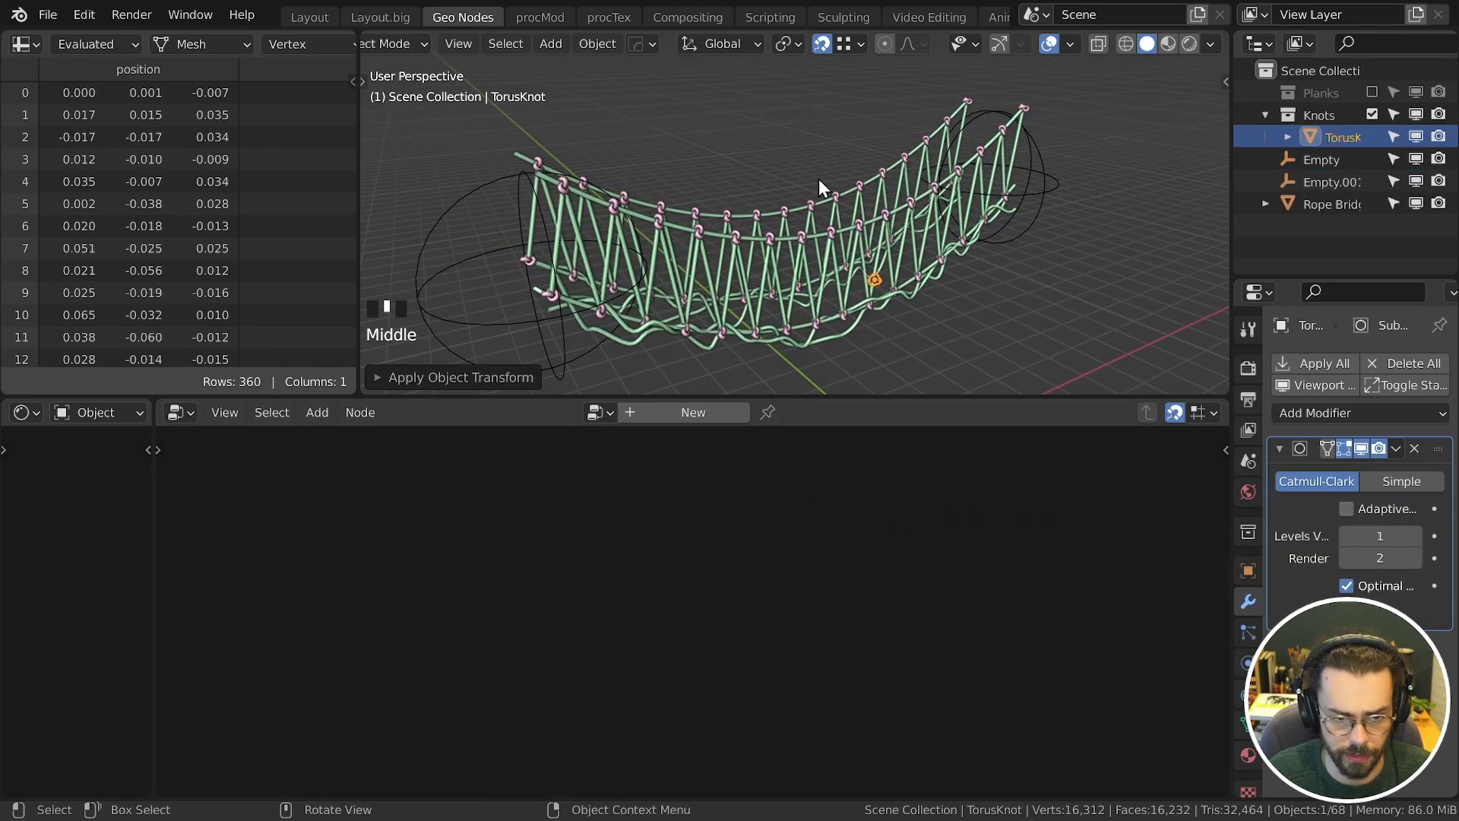
Step: Exclude the Knots collection from the view layer again and reselect the rope bridge
left_click(1372, 114)
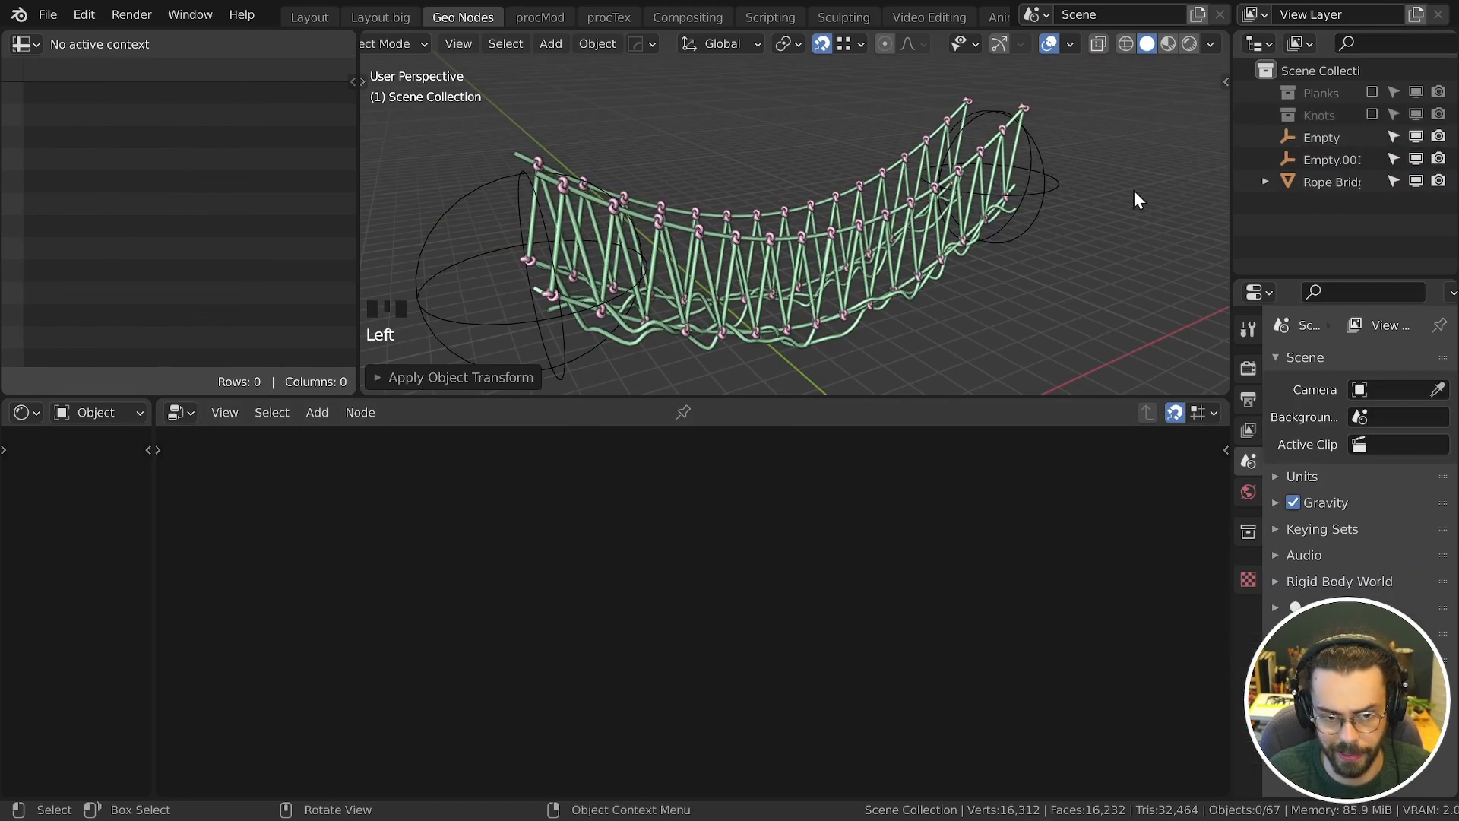
middle_click_drag(1093, 181, 905, 205)
left_click(905, 205)
Step: Make room before the knots' Point Instance and insert an Attribute Randomize node after Align Rotation to Vector
key("Home")
left_click_drag(651, 471, 1204, 722)
key("g")
left_click(1175, 635)
key("shift+a")
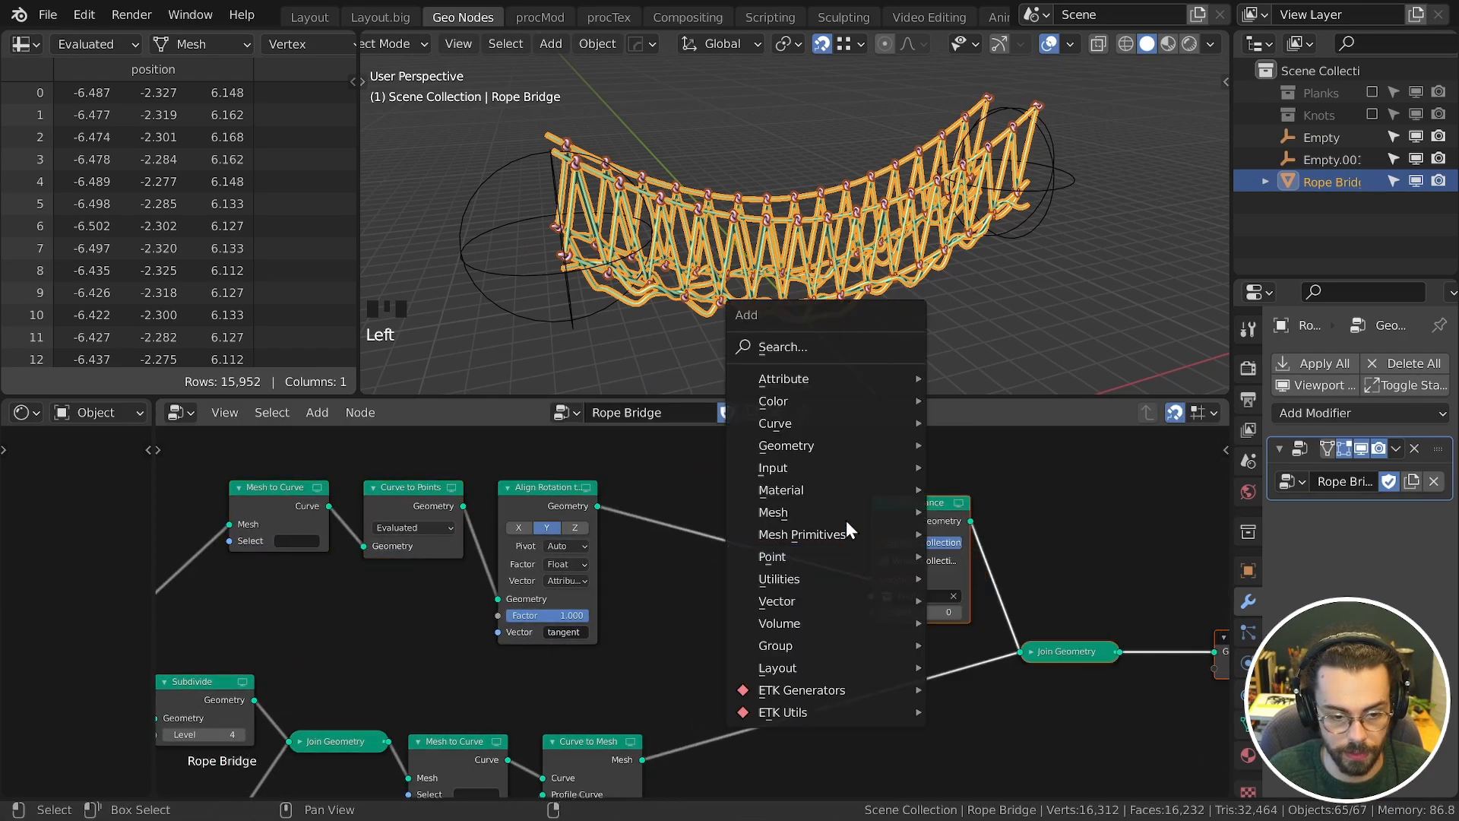
mouse_move(828, 384)
left_click(1041, 641)
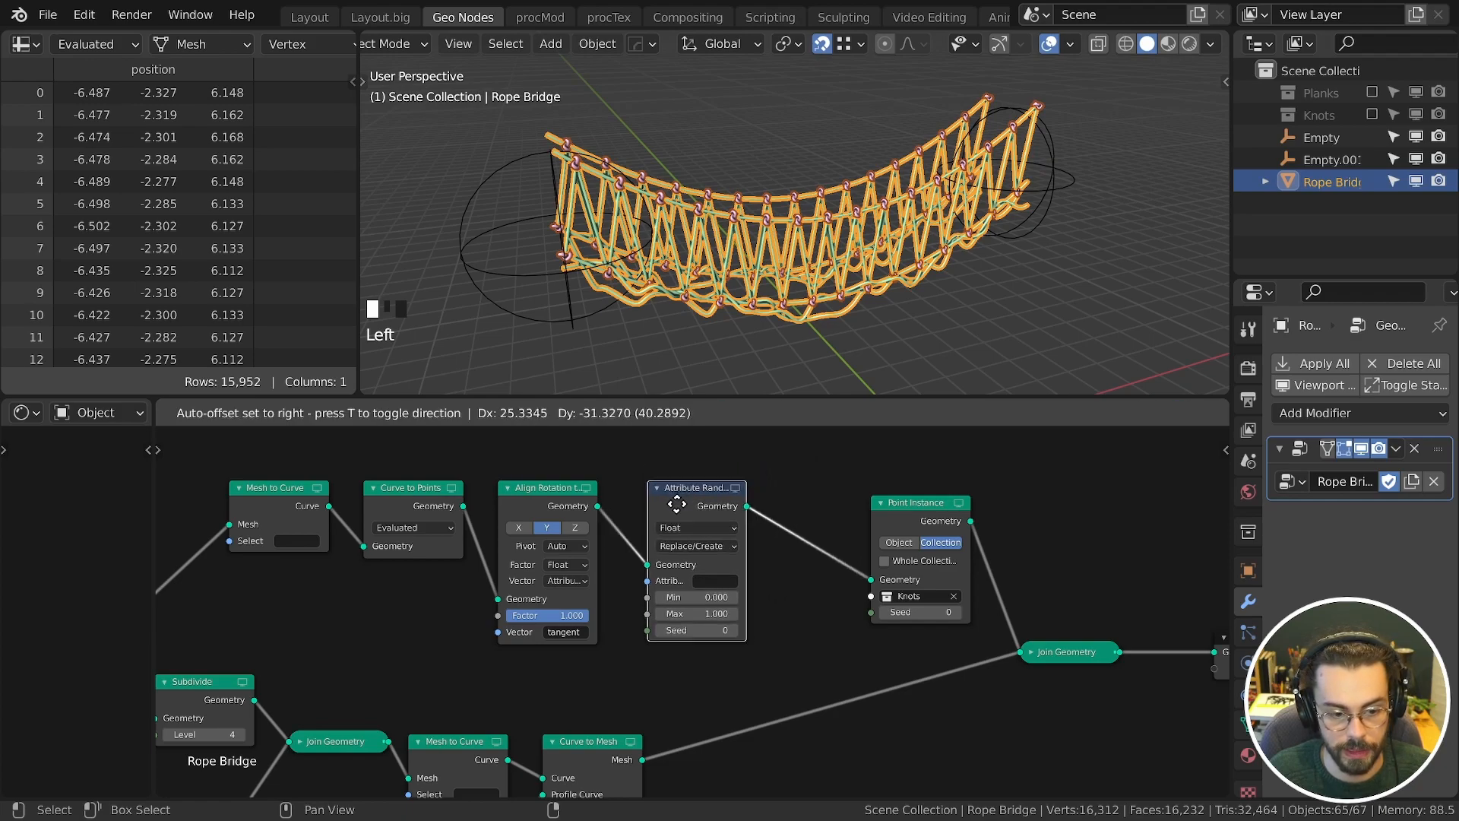
left_click(666, 513)
Step: Randomize the knots' scale attribute between 0.8 and 1.2 with seed 3
left_click(707, 581)
left_click(696, 604)
left_click(649, 597)
left_click(650, 597)
key("Tab")
left_click(718, 632)
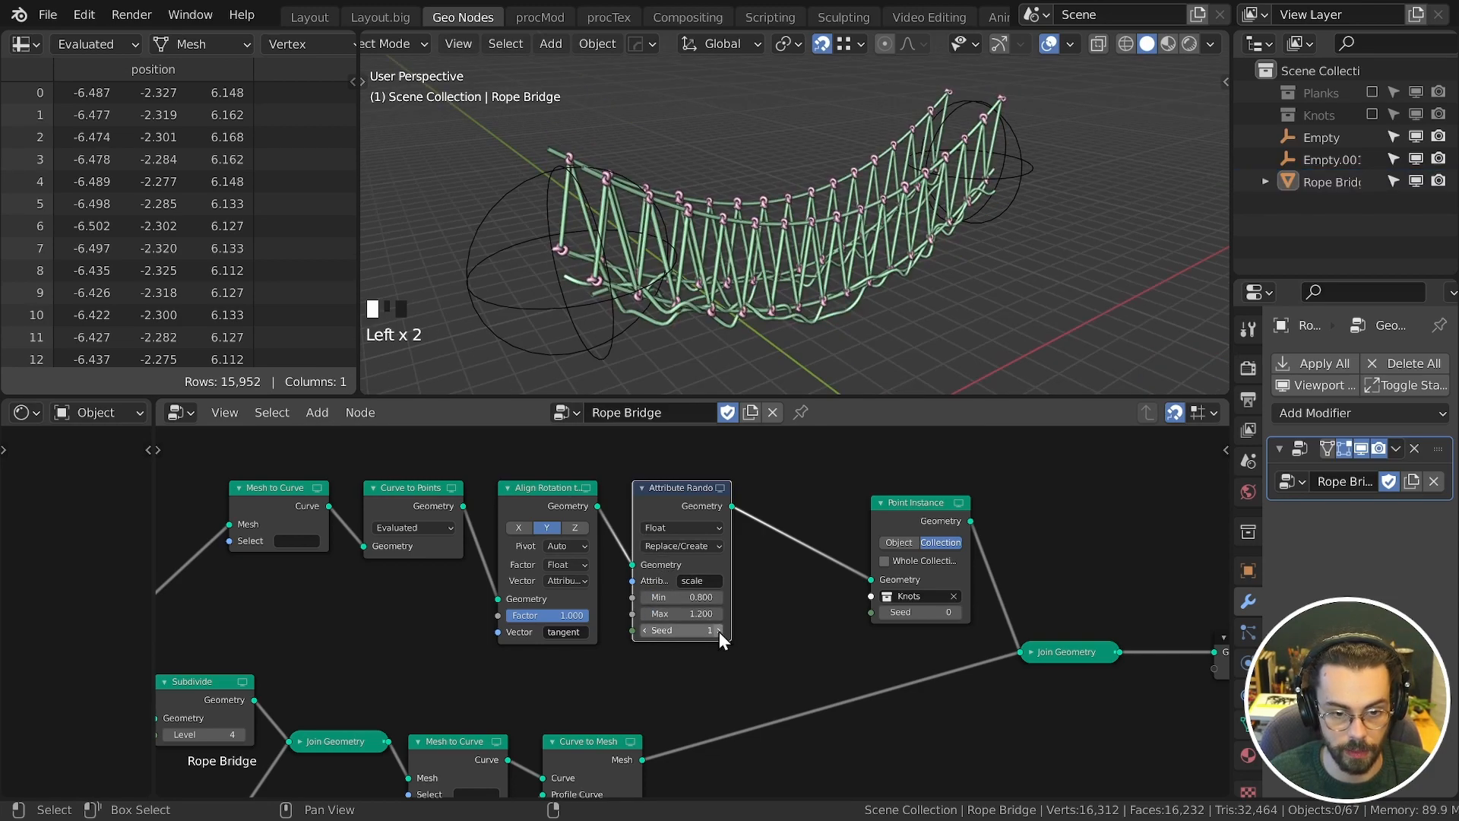
left_click(719, 631)
left_click(718, 632)
Step: Save the file, then group the knot nodes in a frame and label it
key("Home")
key("ctrl+s")
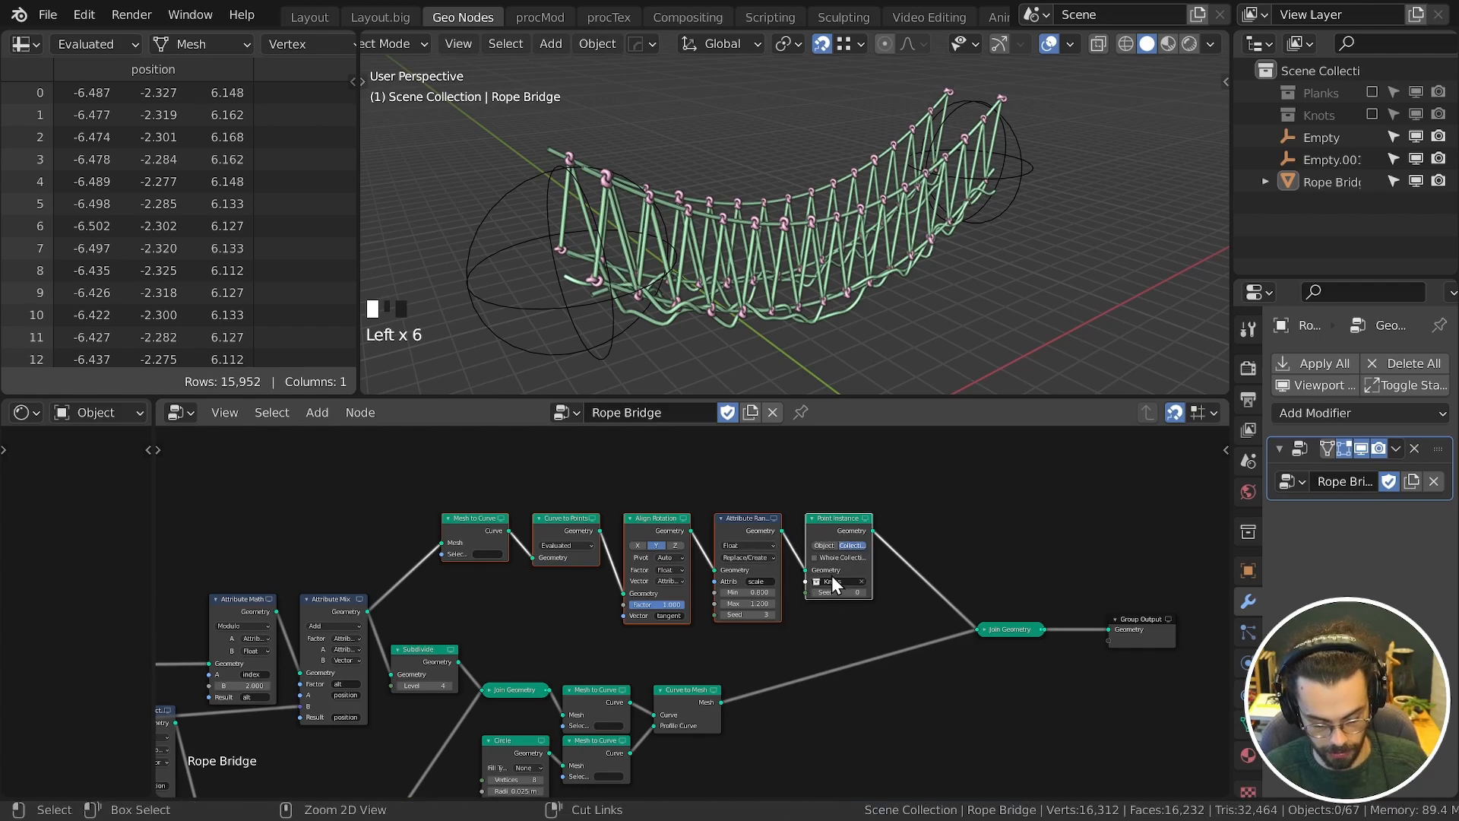
key("ctrl+j")
key("F2")
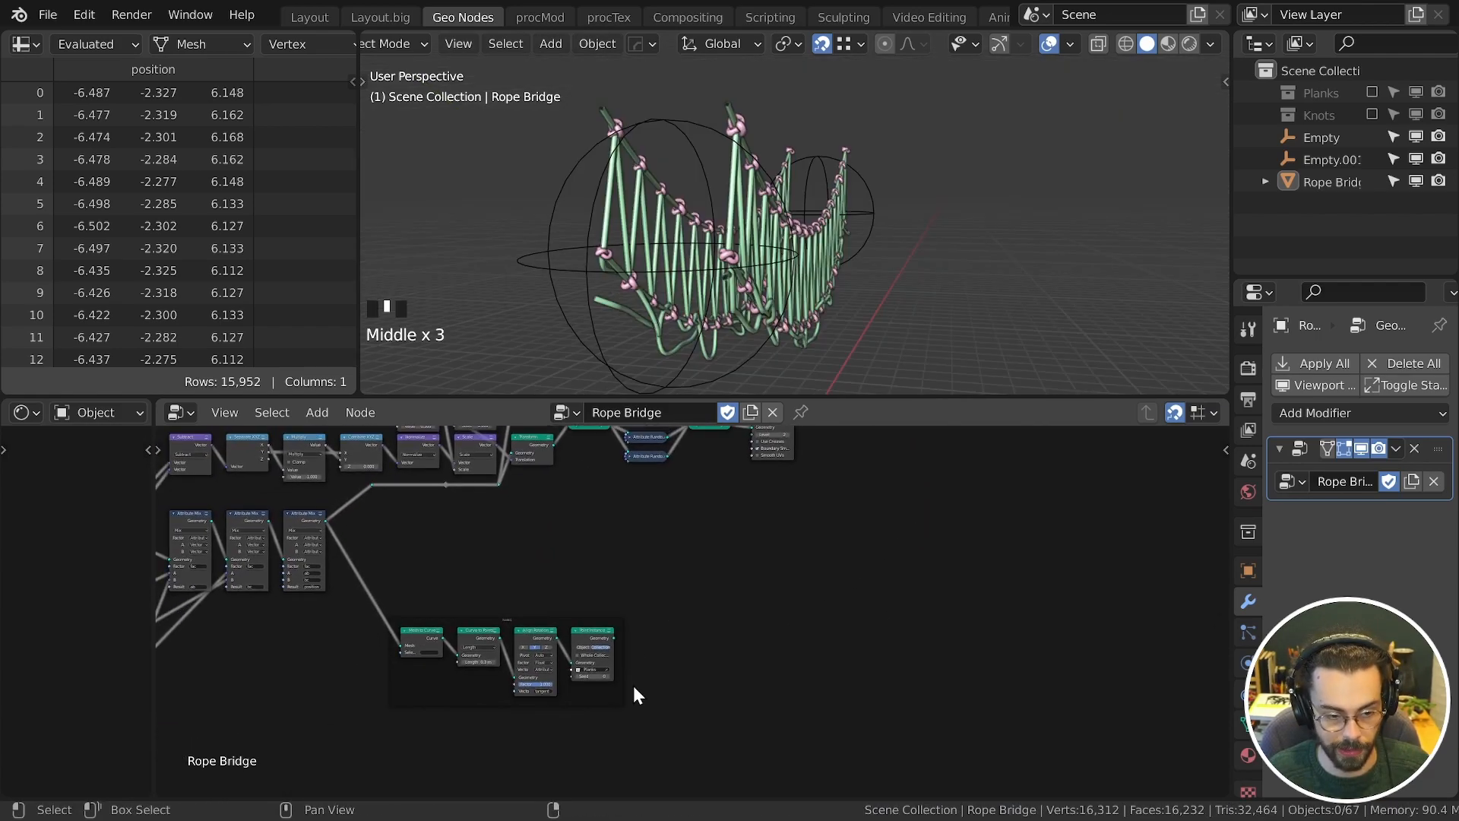
Step: Connect the planks' Point Instance to the final Join Geometry node and view the bridge from its end
middle_click_drag(729, 319, 790, 312)
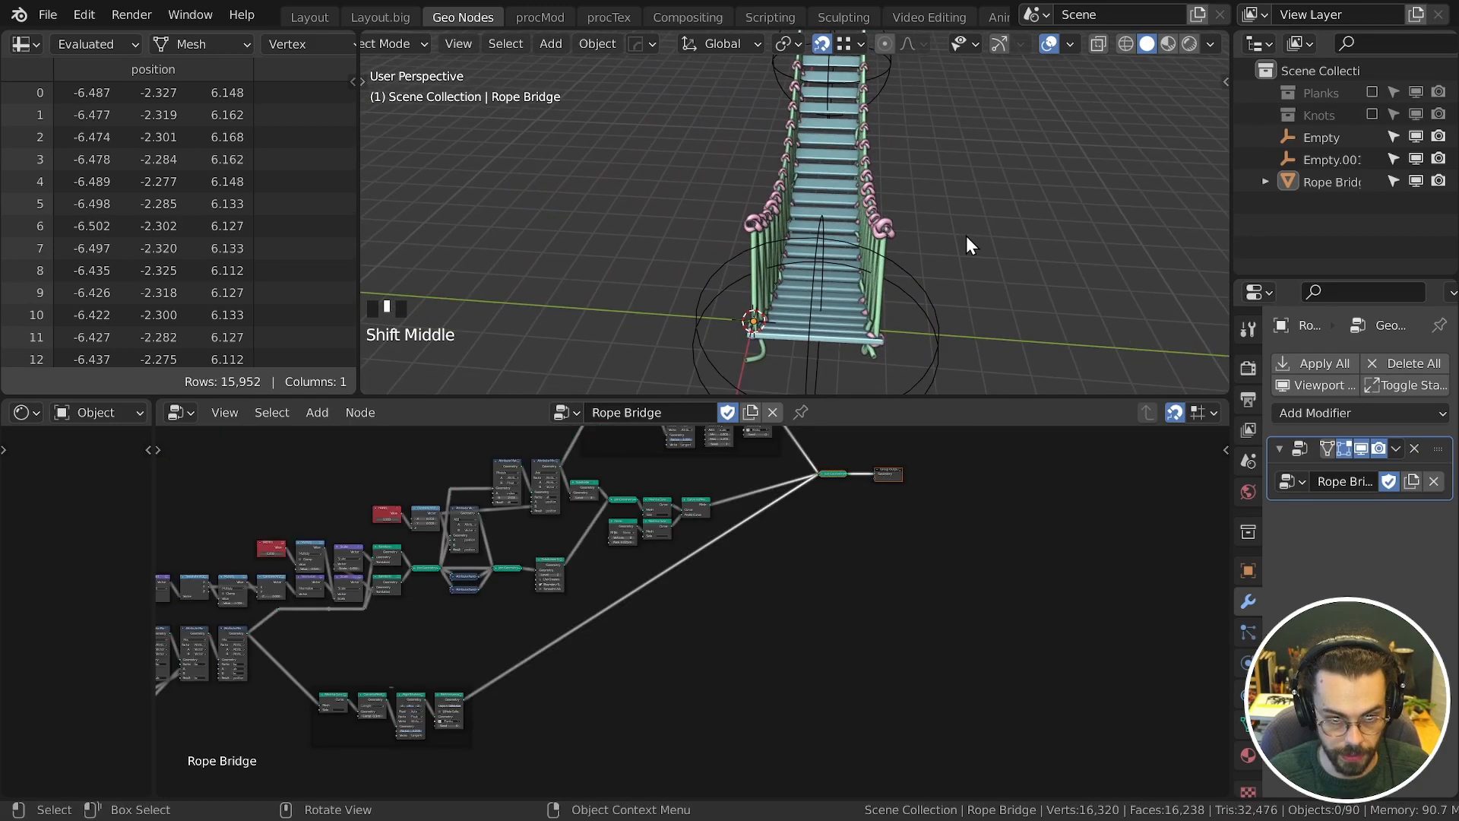
middle_click_drag(968, 234, 945, 254)
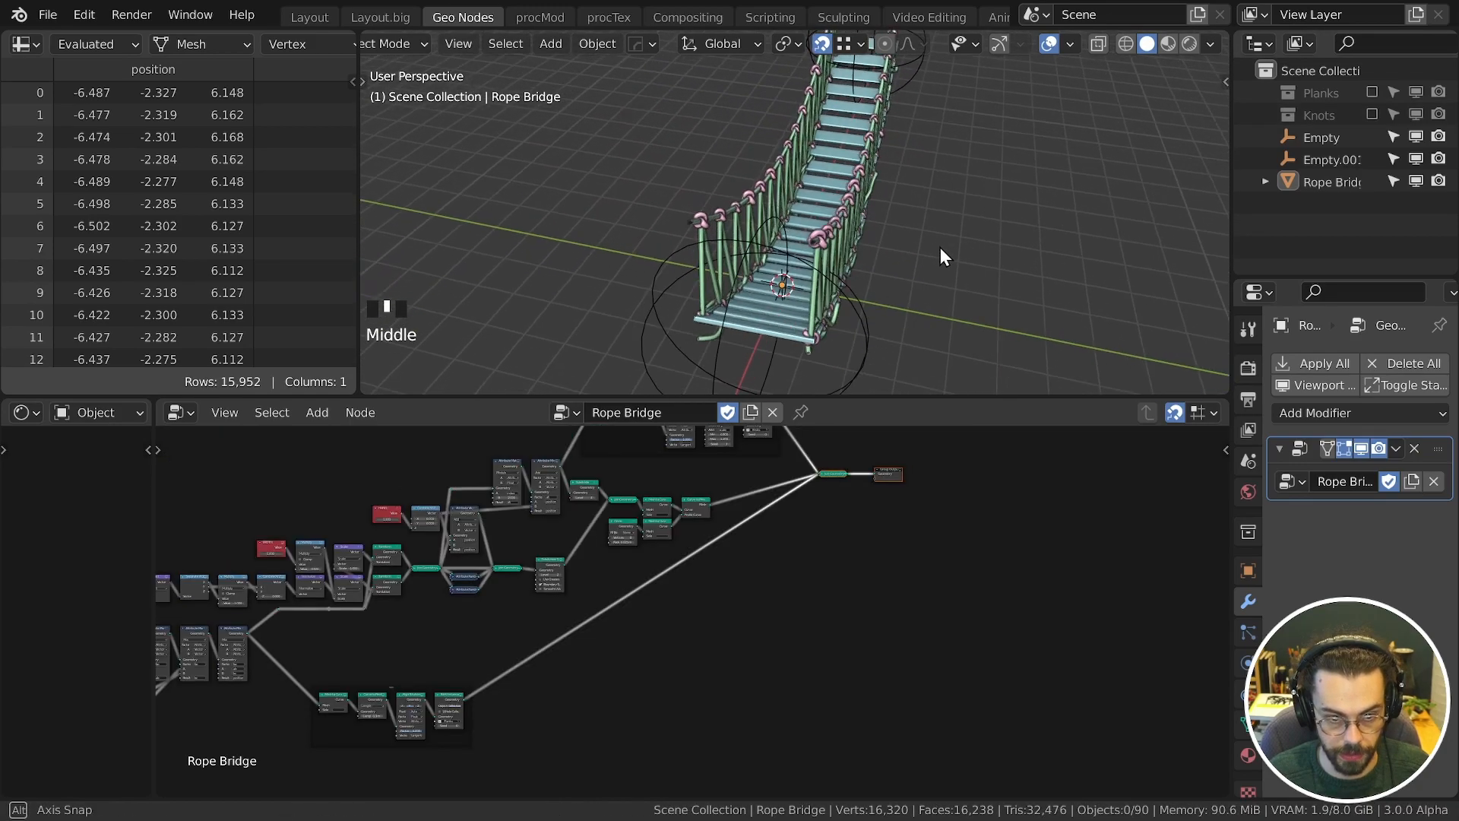
Step: Make room before the planks' Point Instance and insert an Attribute Fill node after Align Rotation to Vector
middle_click_drag(726, 357, 728, 293)
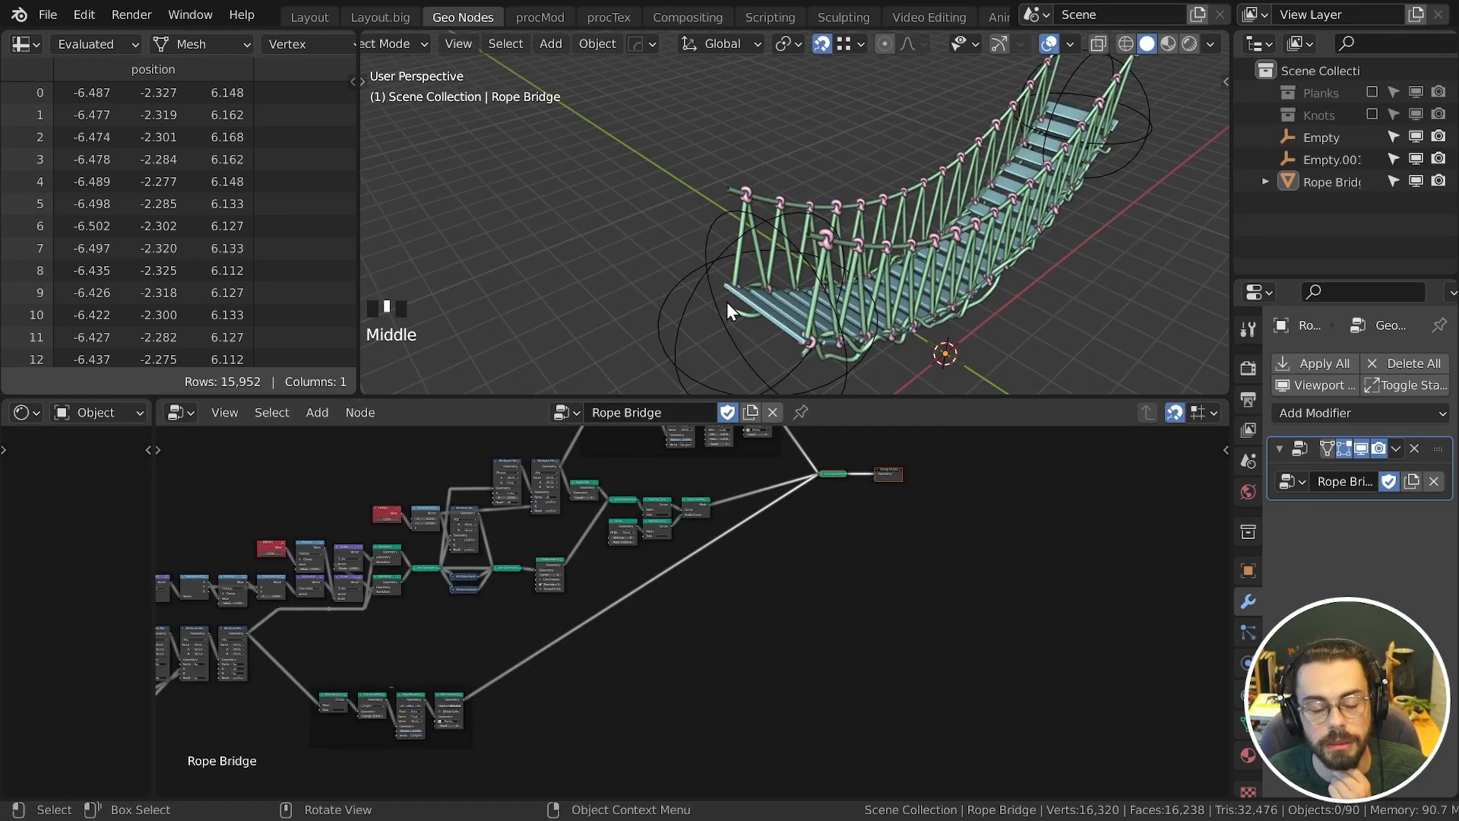
scroll(588, 676, "up", 5)
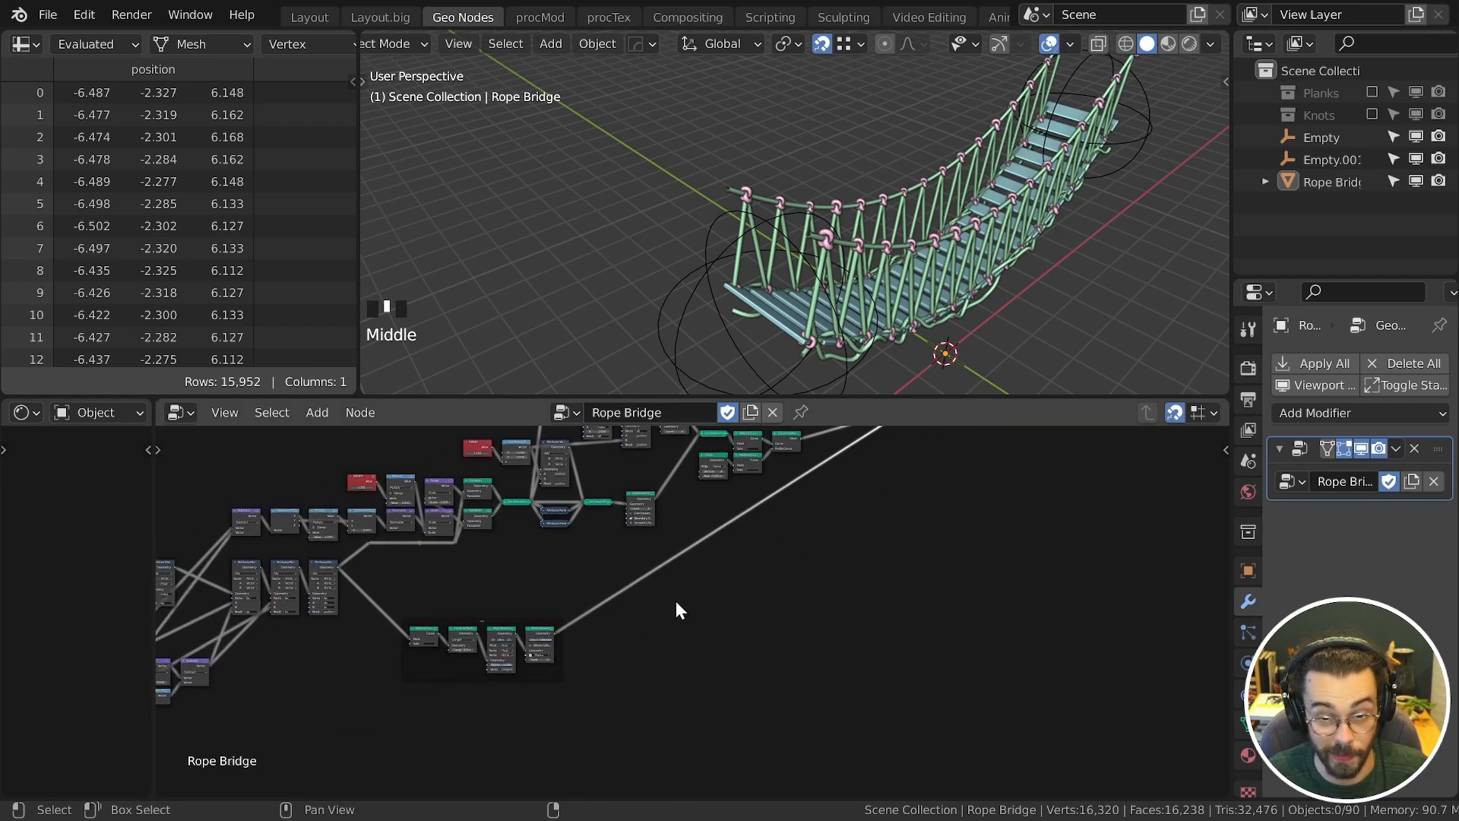
scroll(767, 646, "up", 1)
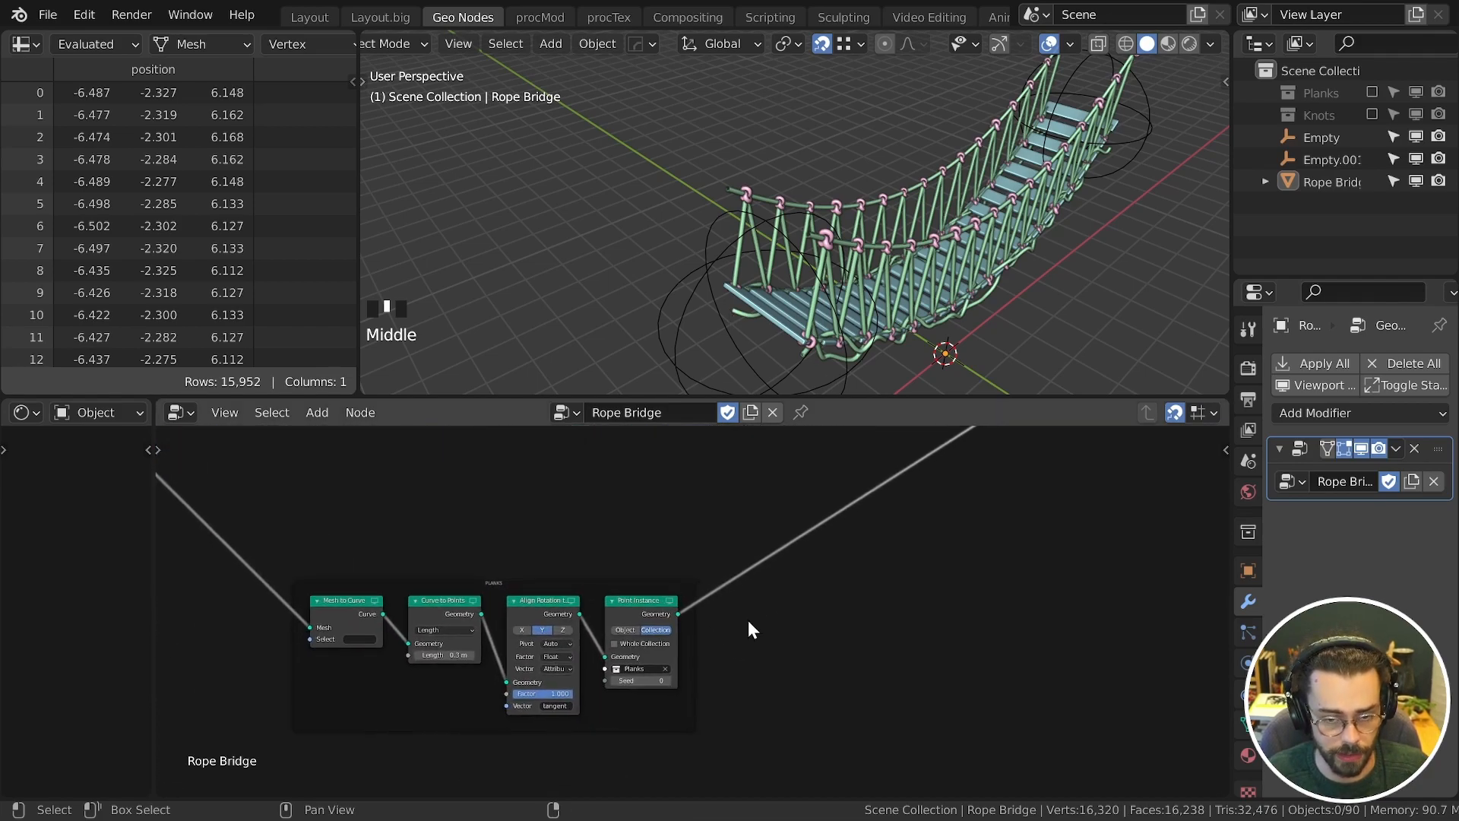
left_click_drag(640, 602, 1072, 607)
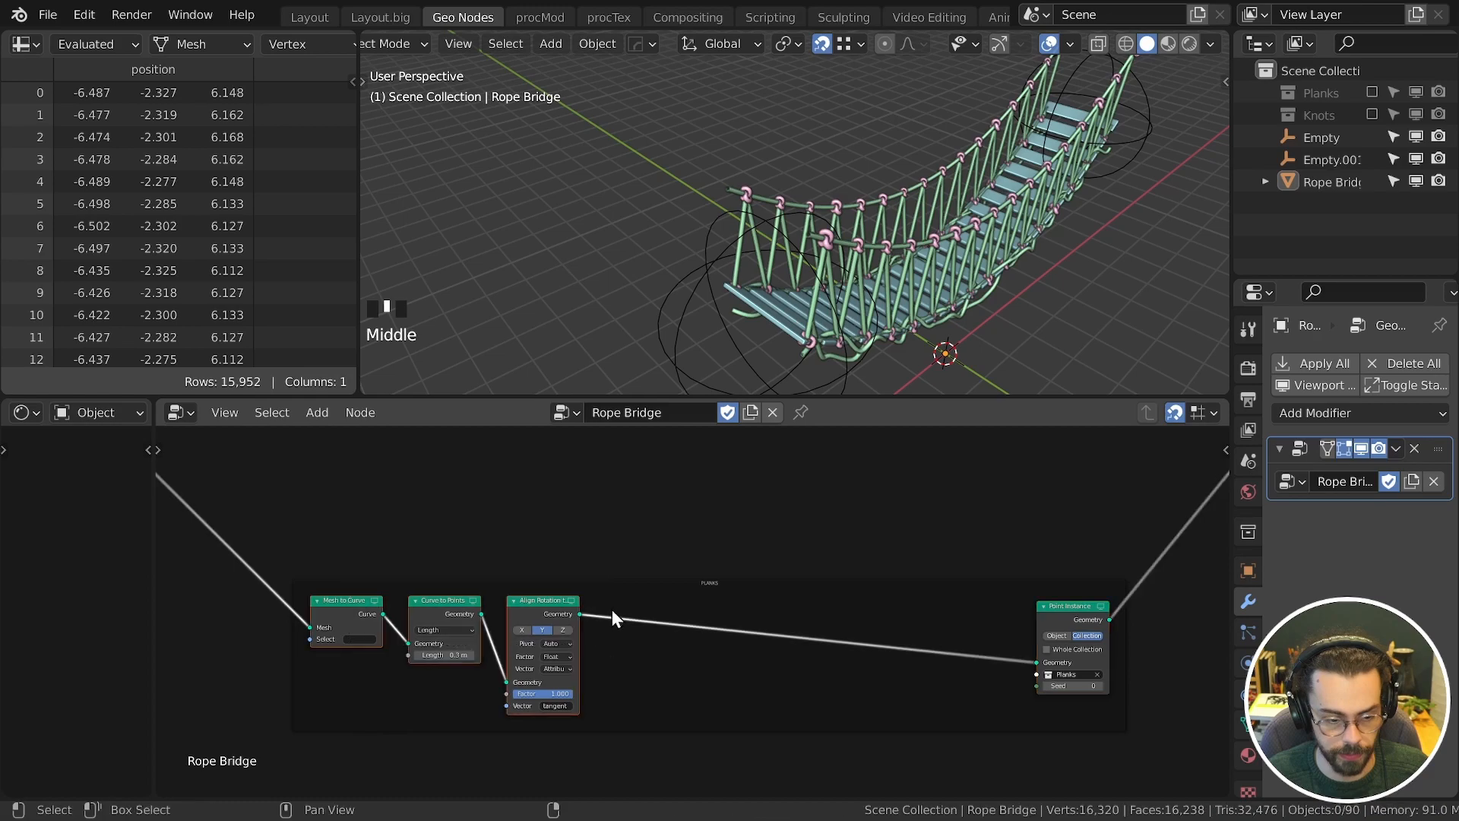
scroll(668, 580, "down", 5)
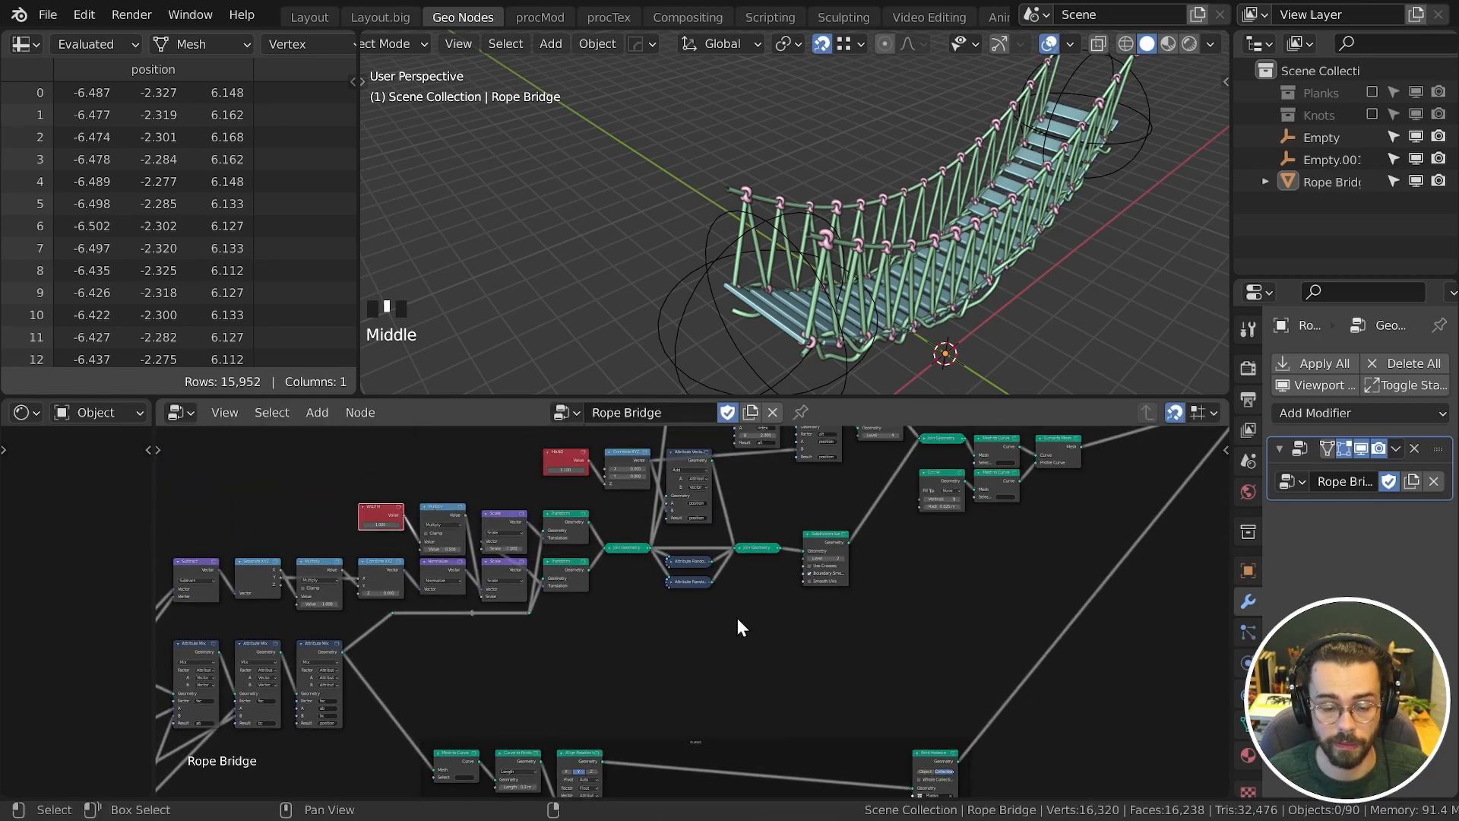
scroll(836, 631, "up", 3)
key("shift+a")
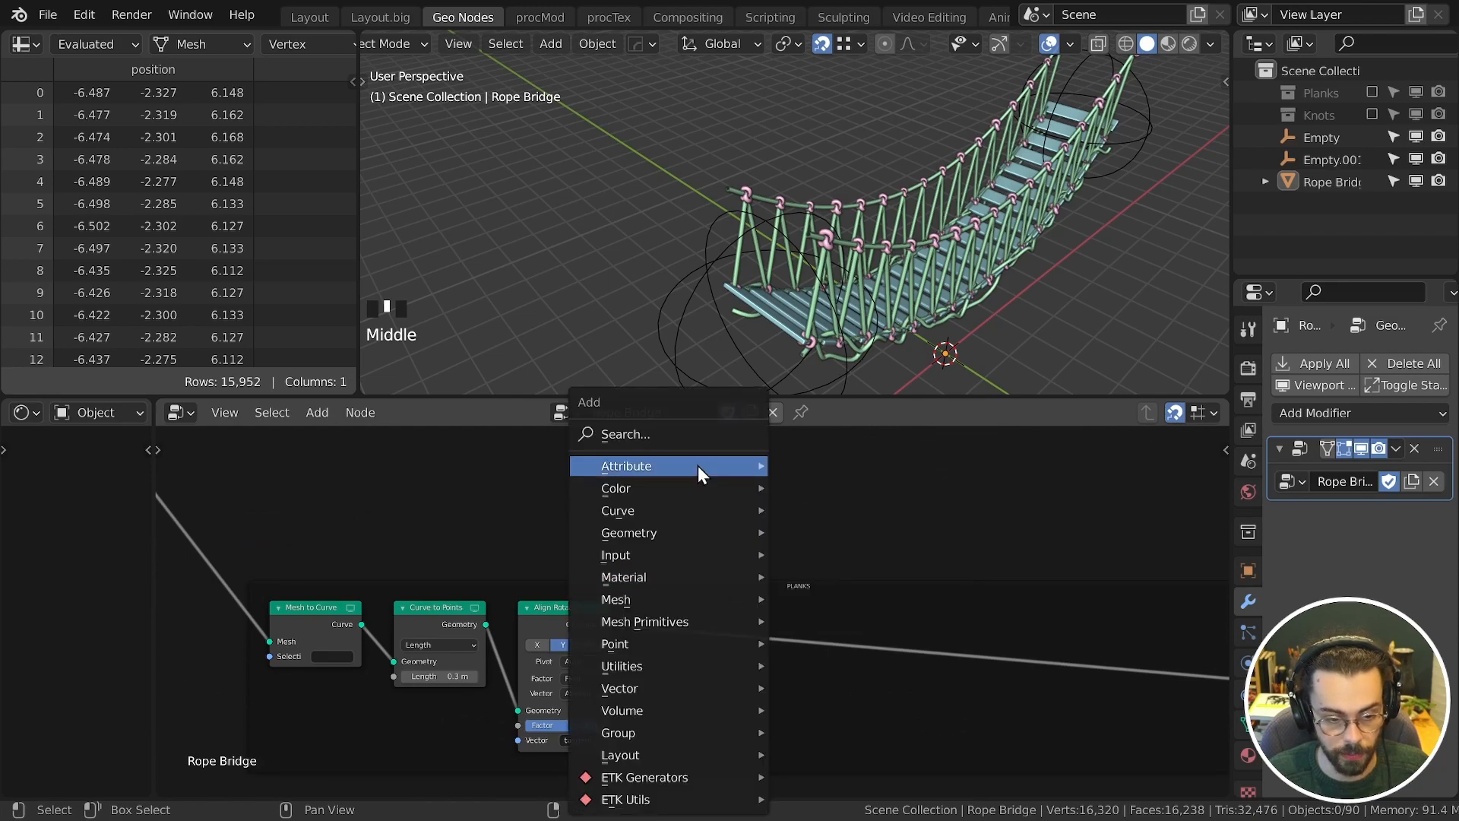
mouse_move(684, 465)
left_click(836, 202)
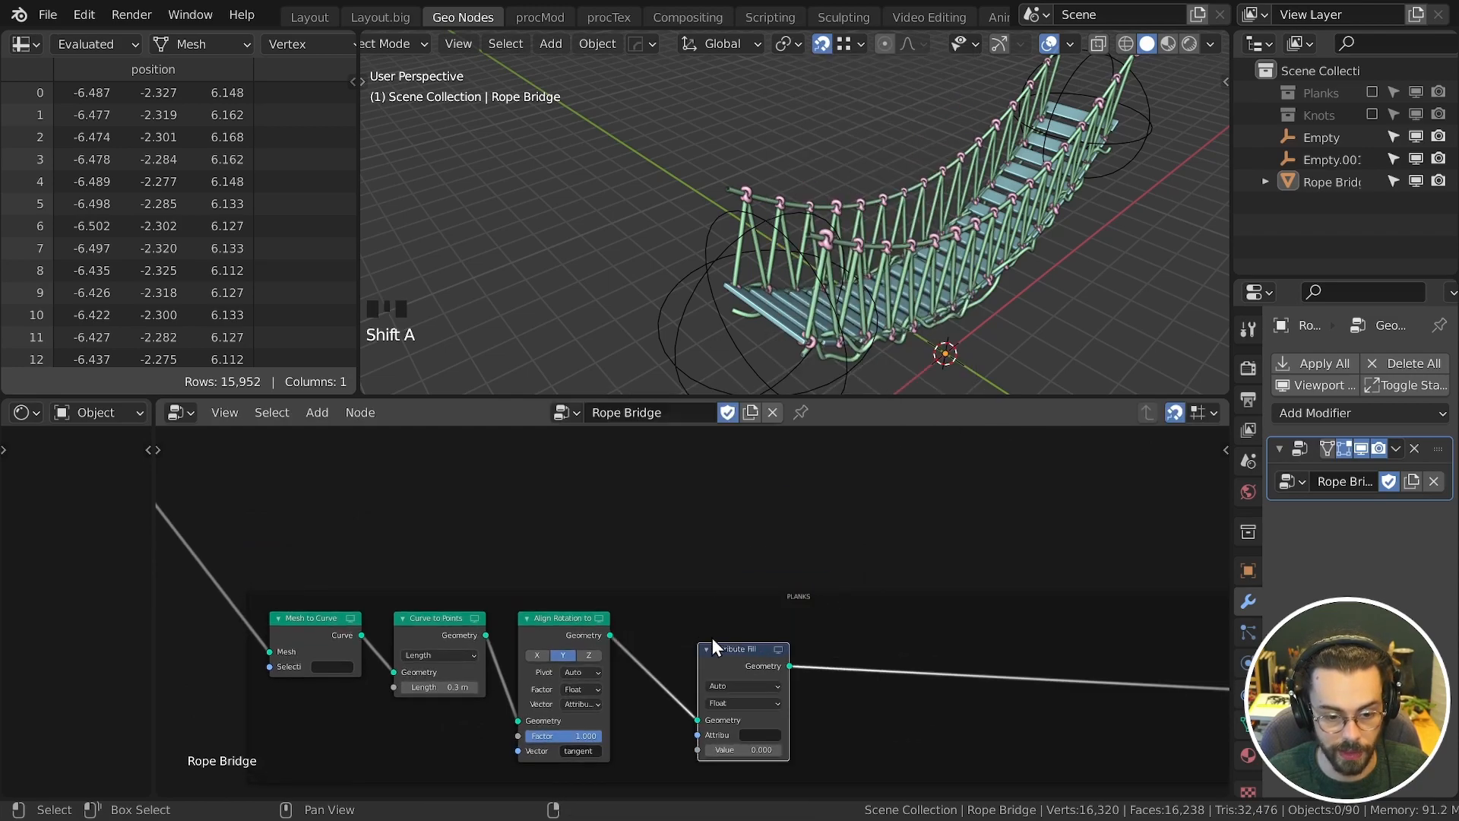
left_click(684, 616)
Step: Set the planks' Attribute Fill to the Vector data type and have it write the scale attribute
left_click(688, 672)
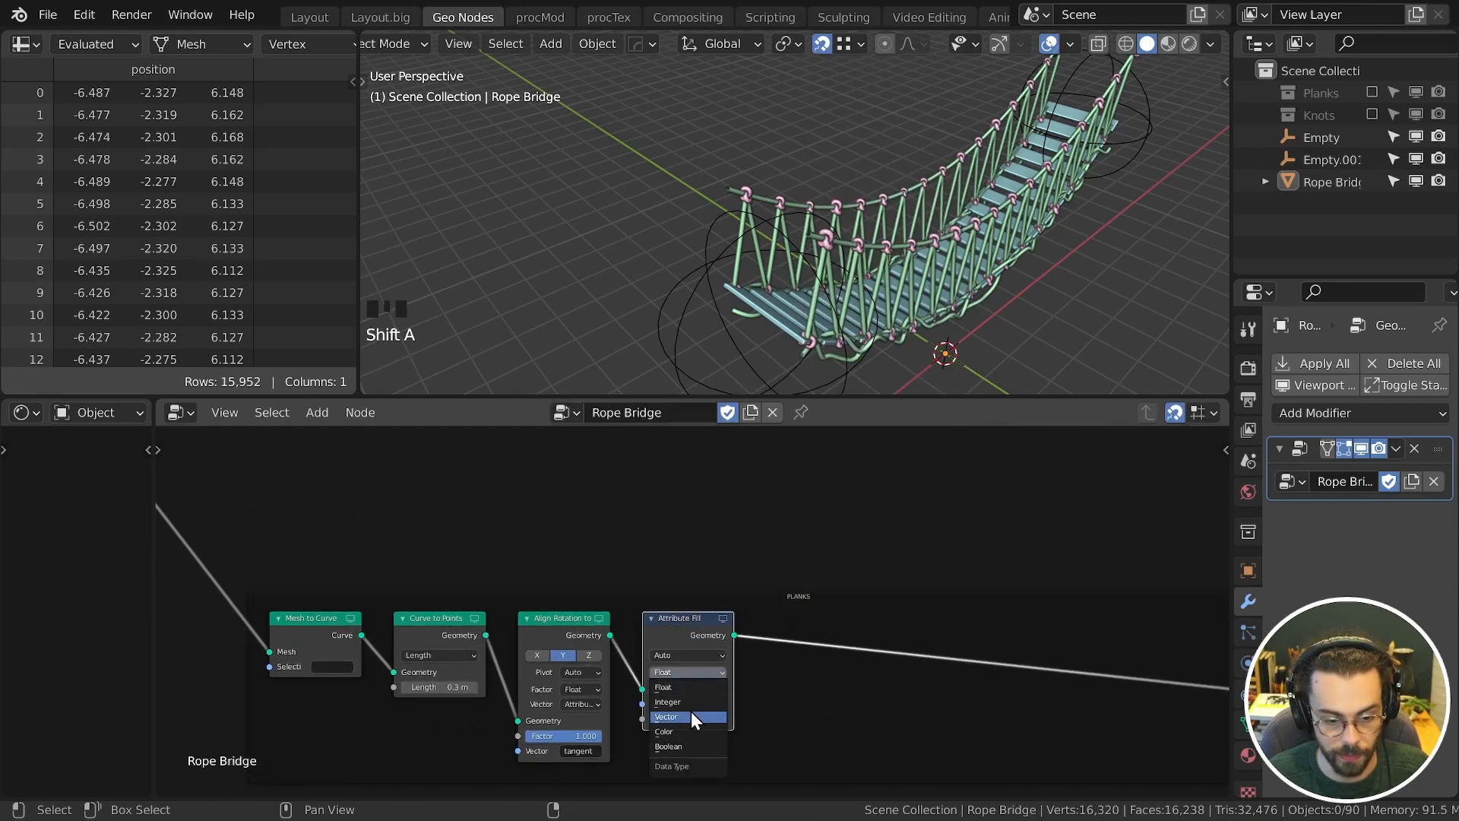
left_click(687, 717)
left_click(699, 704)
left_click(719, 695)
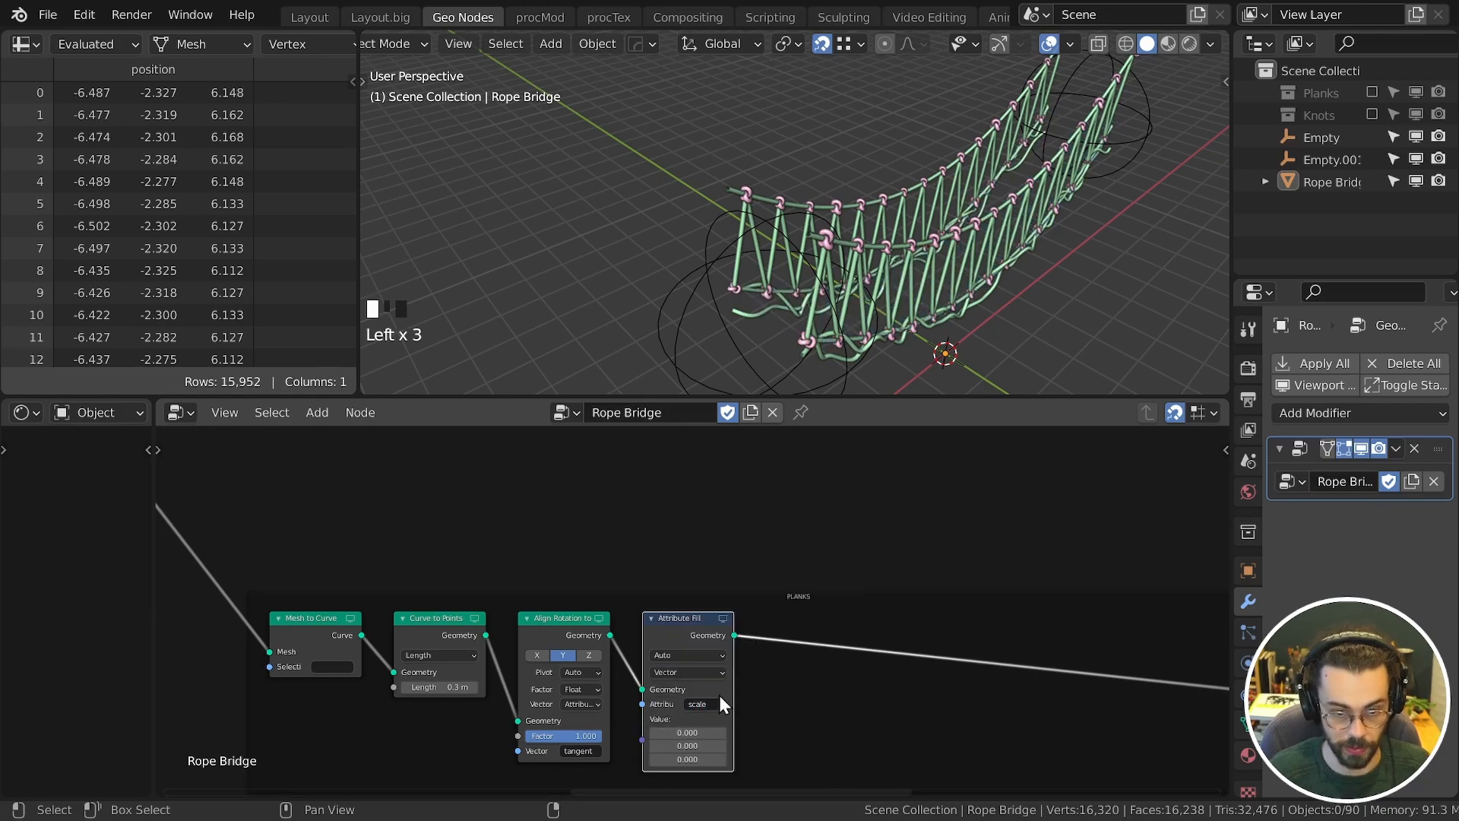
Step: Add a Combine XYZ node above Attribute Fill, feed its vector into the fill value and set X, Y and Z to 1
key("shift+a")
mouse_move(600, 688)
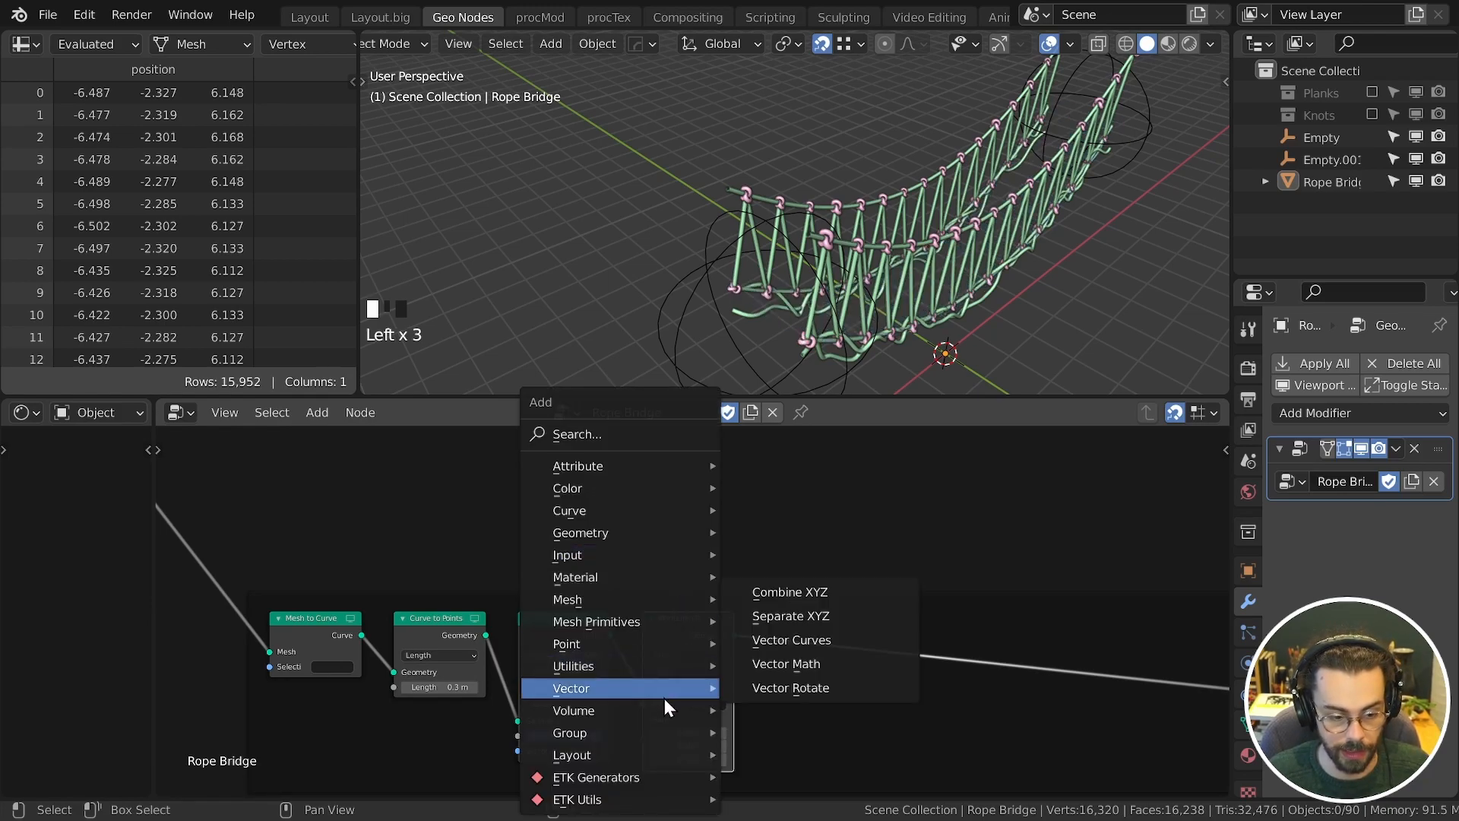
left_click(794, 587)
left_click(641, 505)
right_click_drag(710, 547, 724, 627, "alt")
type("1")
key("Return")
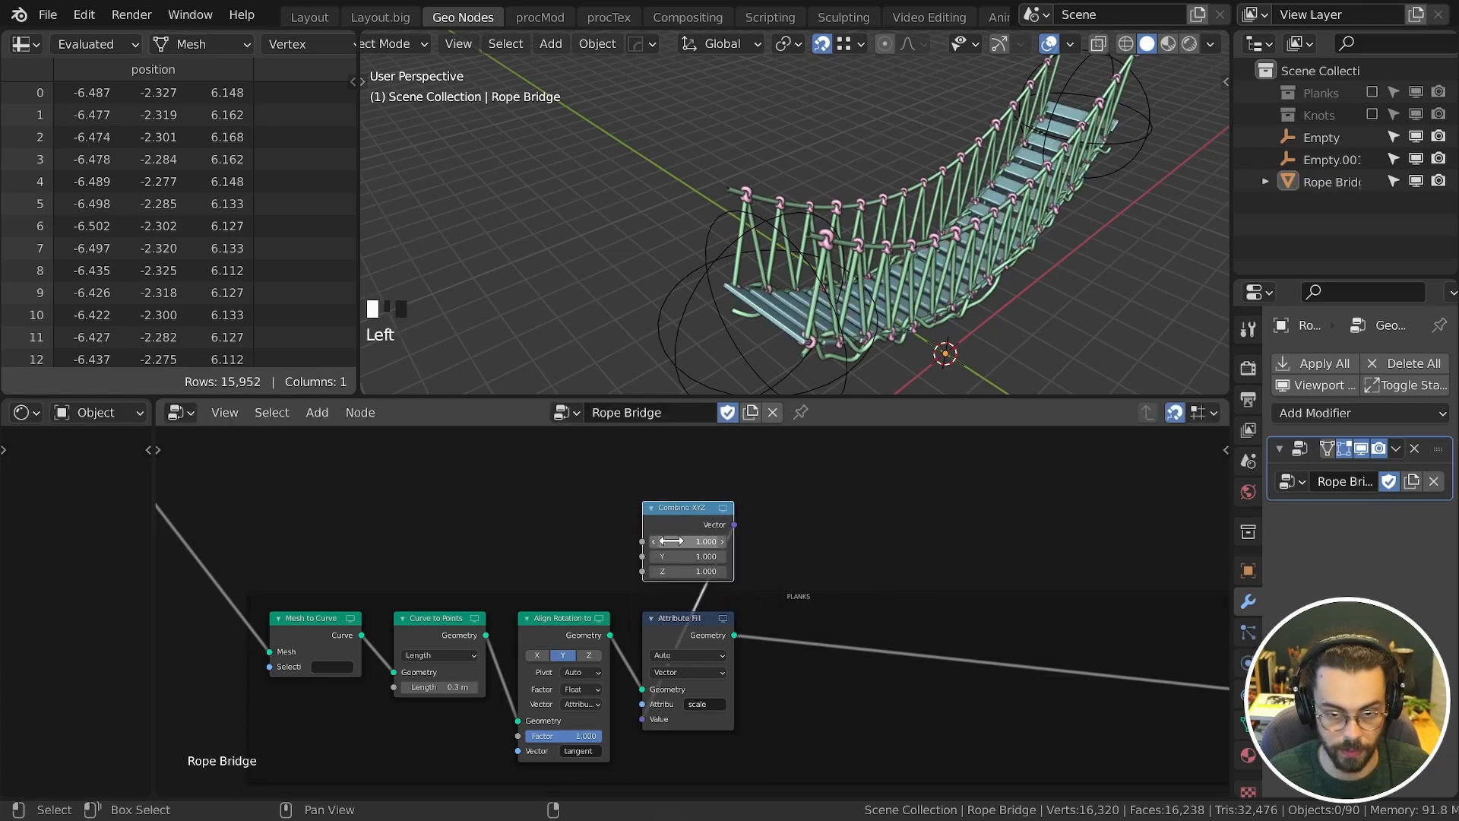
left_click_drag(699, 517, 699, 530)
Step: Drive the Combine XYZ node's X from the red Width value node, then adjust the width to test the planks' scaling
scroll(699, 532, "down", 5)
middle_click_drag(541, 471, 751, 664)
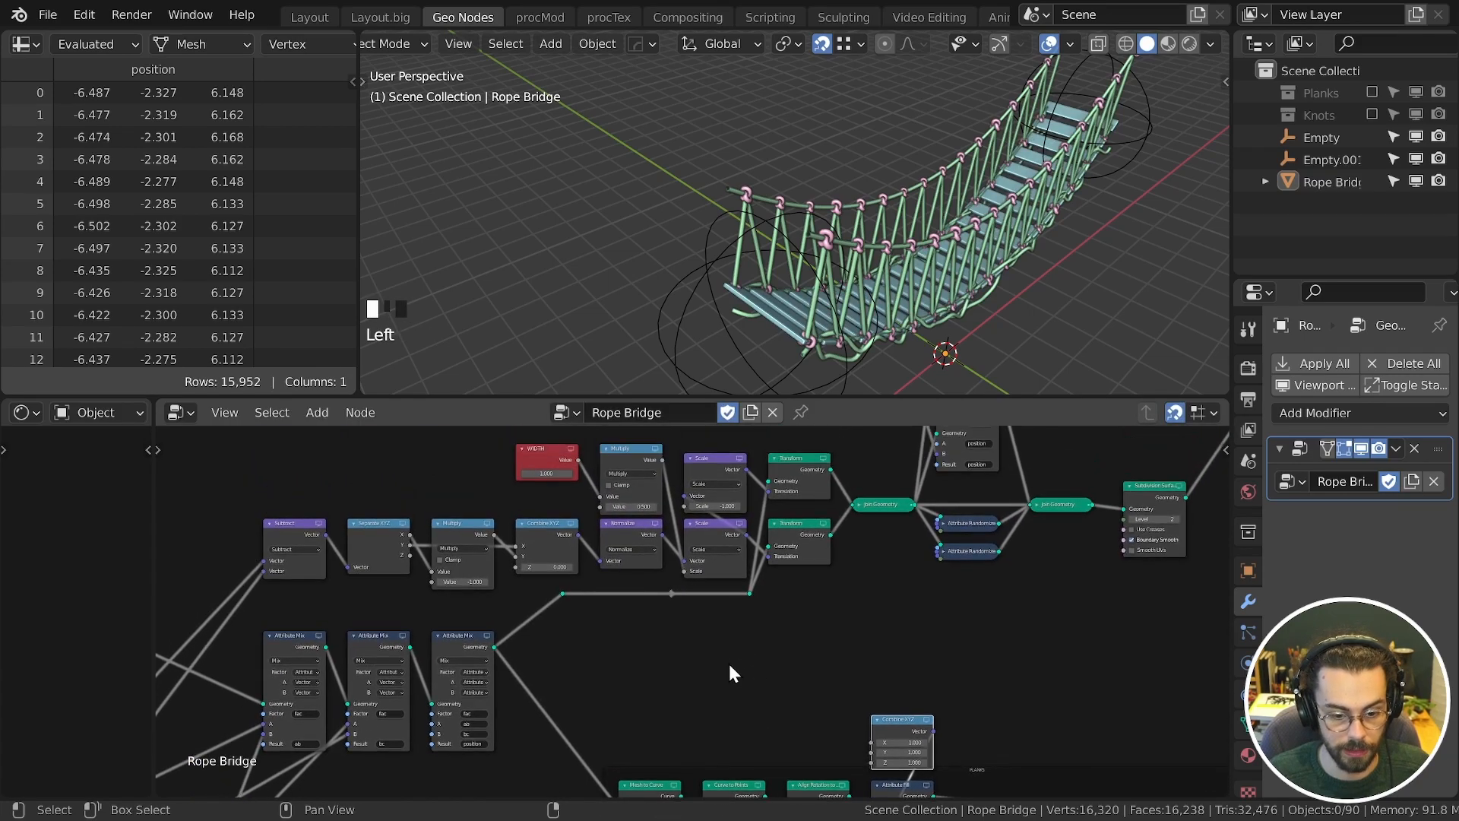
left_click_drag(911, 742, 1023, 742, "shift")
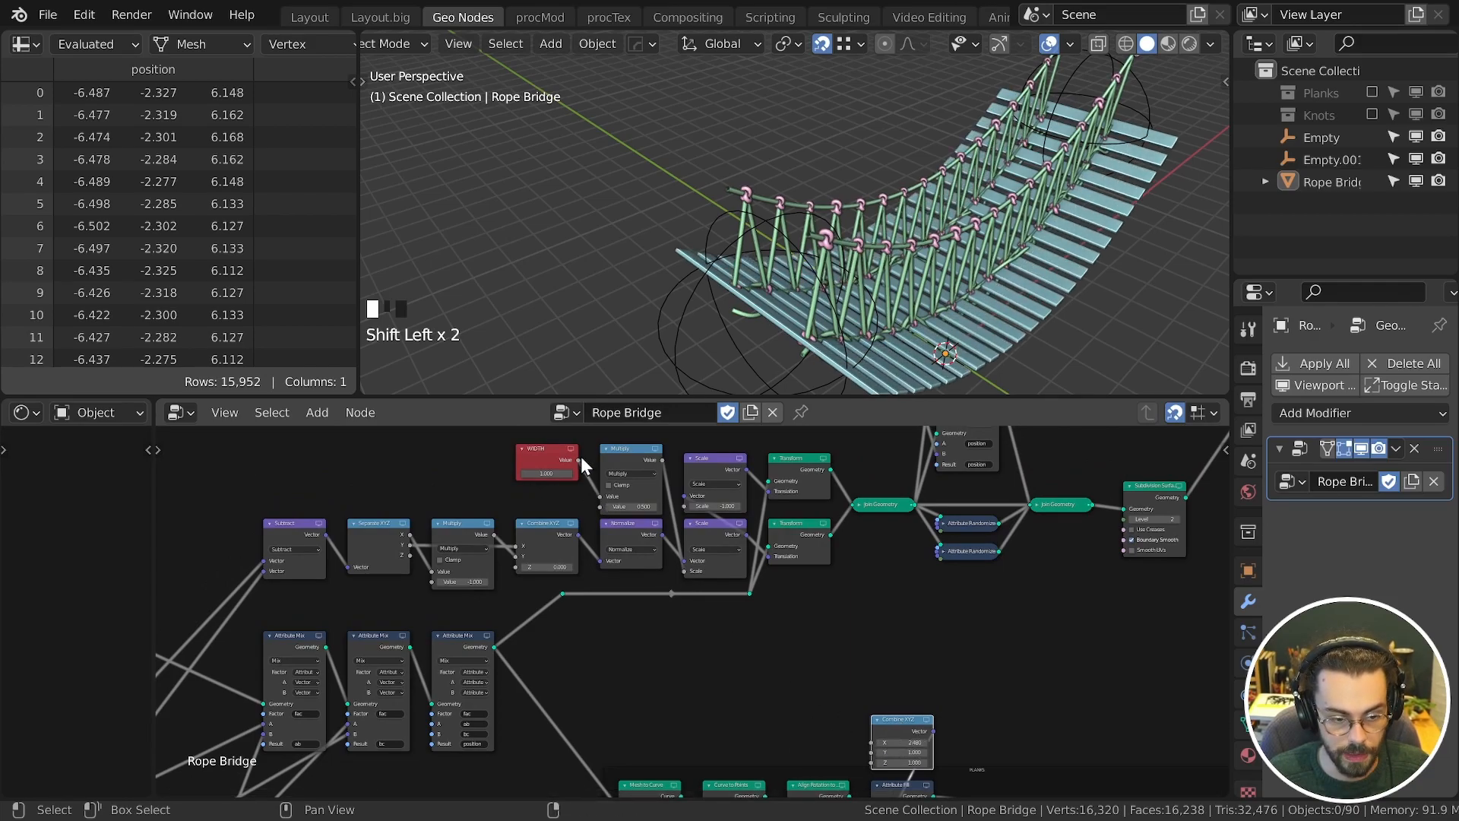
left_click_drag(578, 459, 872, 695)
middle_click_drag(896, 241, 998, 256)
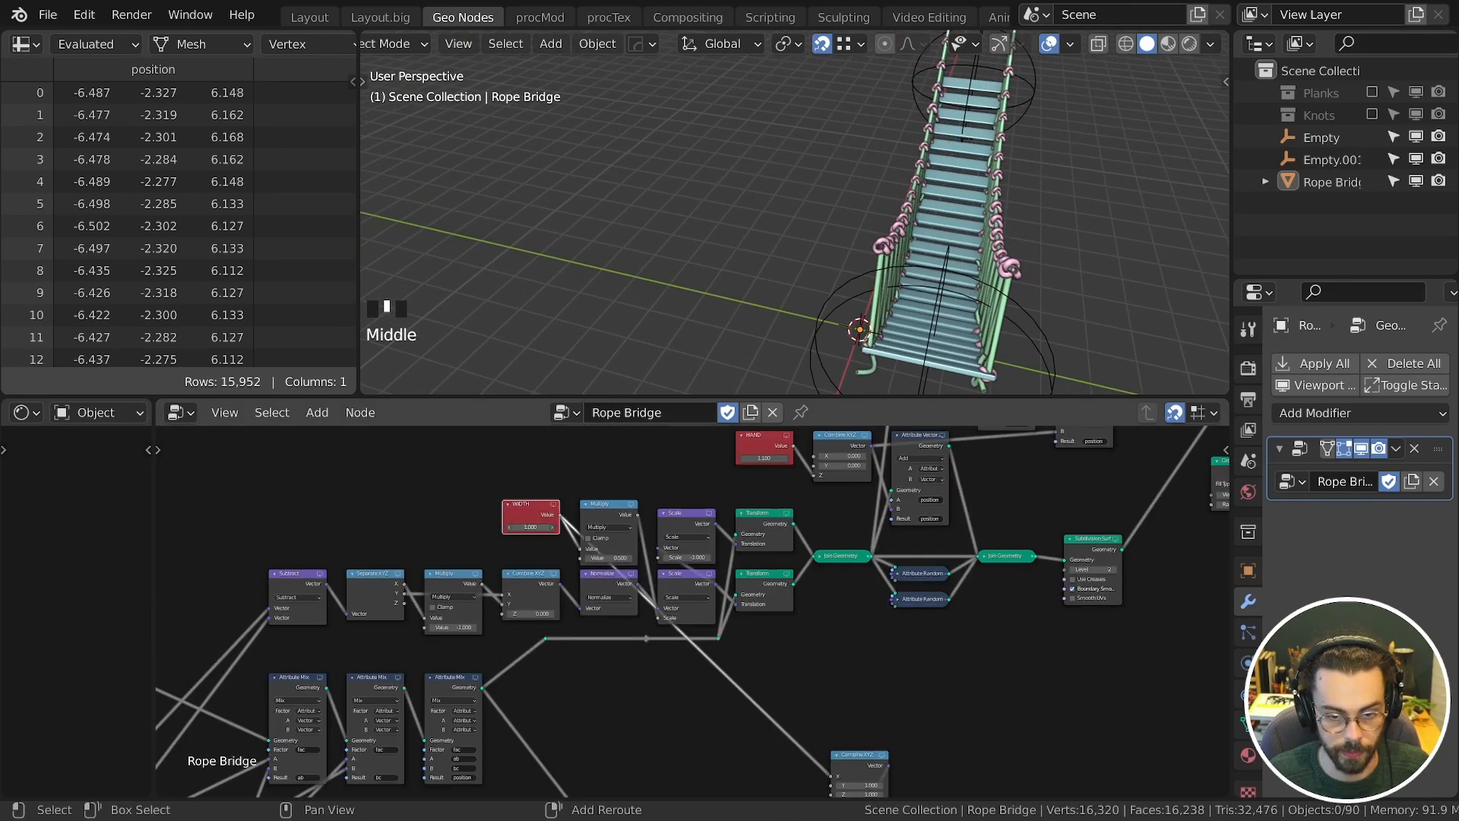
mouse_move(531, 526)
left_mouse_down("shift")
mouse_move(563, 527)
mouse_move(536, 526)
left_mouse_up("shift")
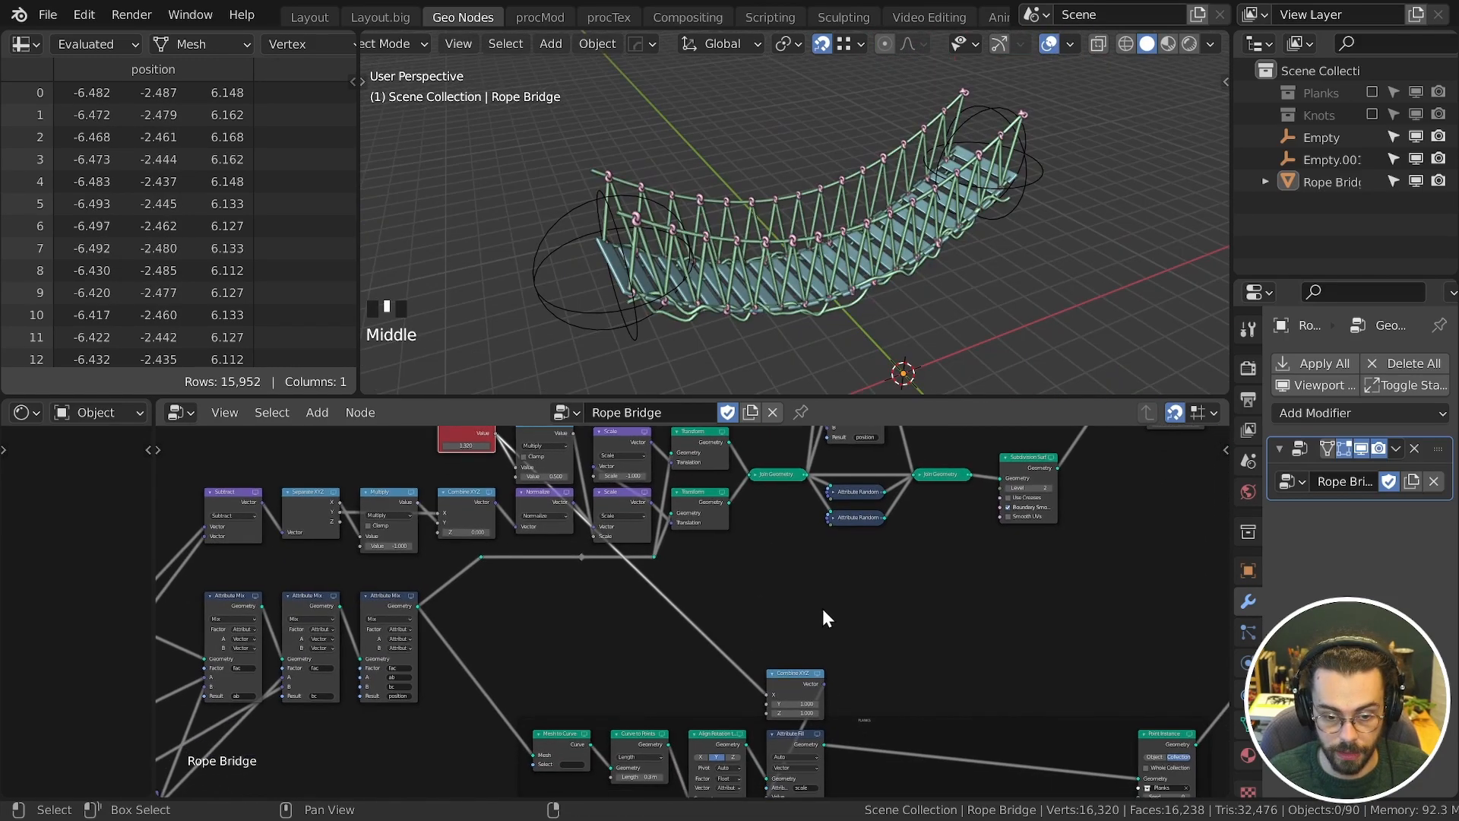
Step: Insert an Attribute Randomize node between the planks' Attribute Fill and Point Instance nodes
middle_click_drag(824, 613, 660, 567)
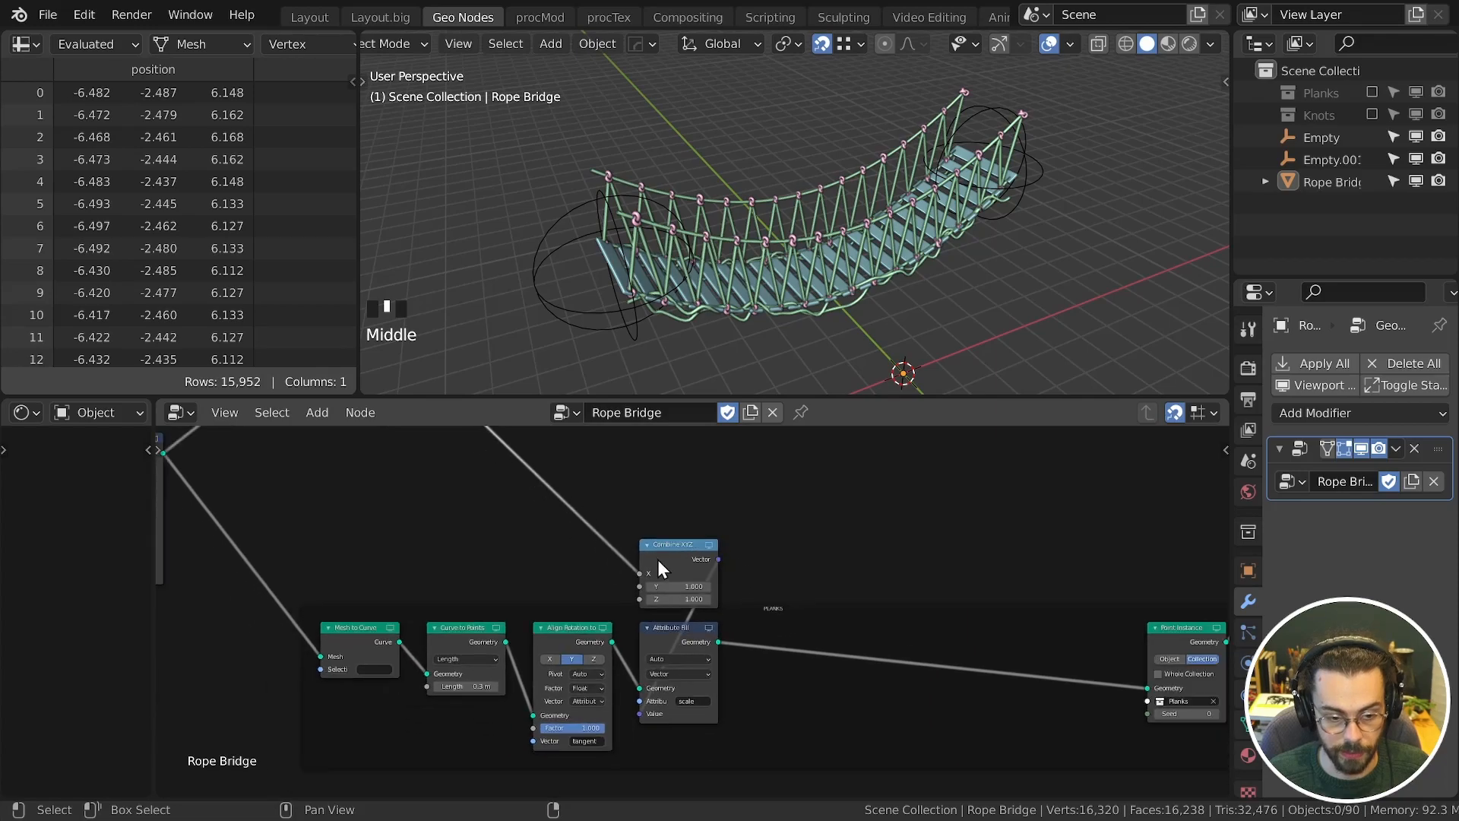
mouse_move(690, 557)
left_mouse_down()
mouse_move(690, 608)
mouse_move(689, 568)
left_mouse_up()
key("shift+a")
mouse_move(790, 350)
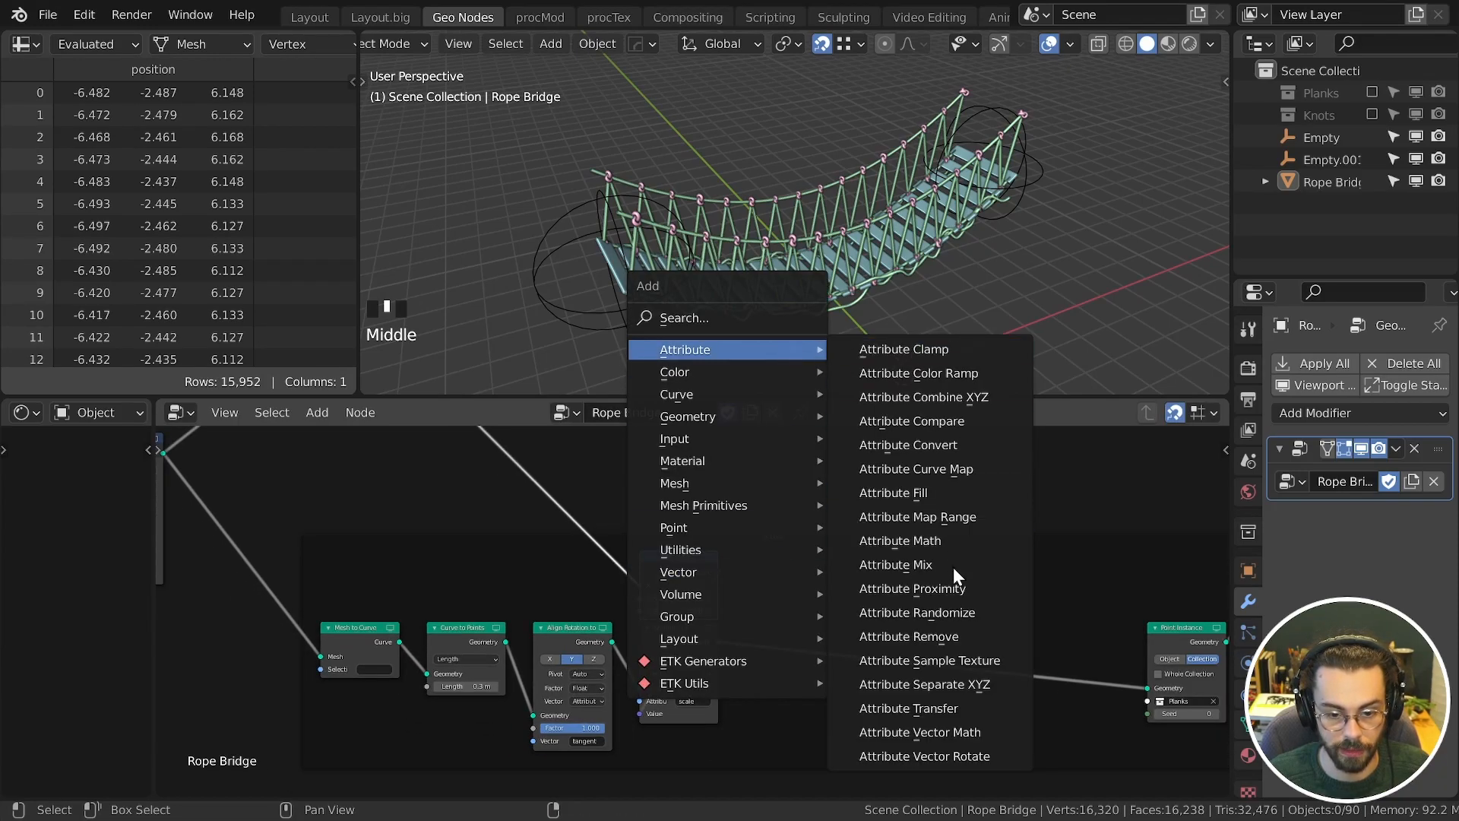
left_click(970, 612)
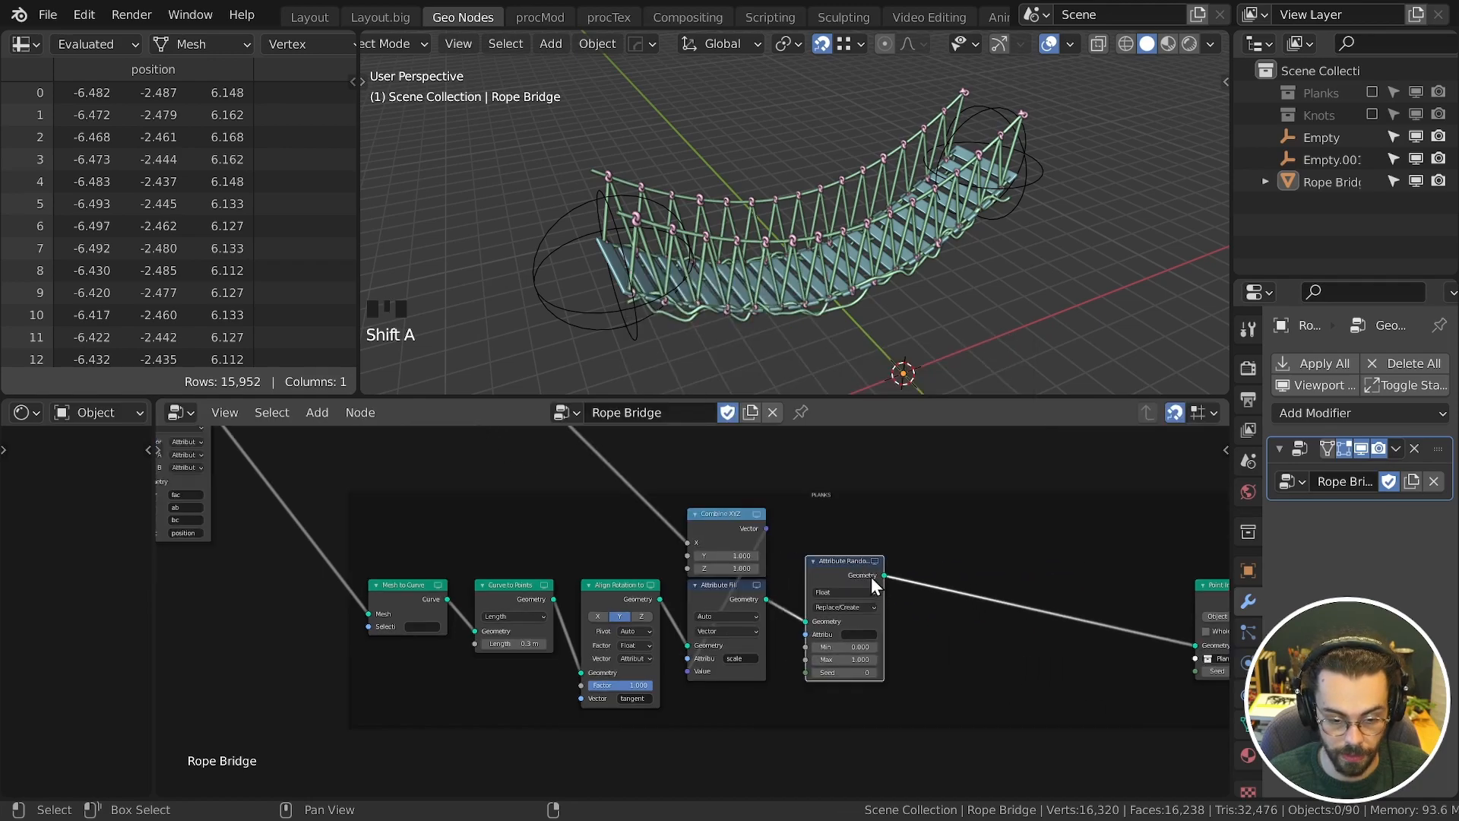
left_click(813, 563)
Step: Set the planks' Attribute Randomize to Vector on the scale attribute with the Add operation, and tidy the node's placement
scroll(938, 665, "up", 3)
left_click(965, 579)
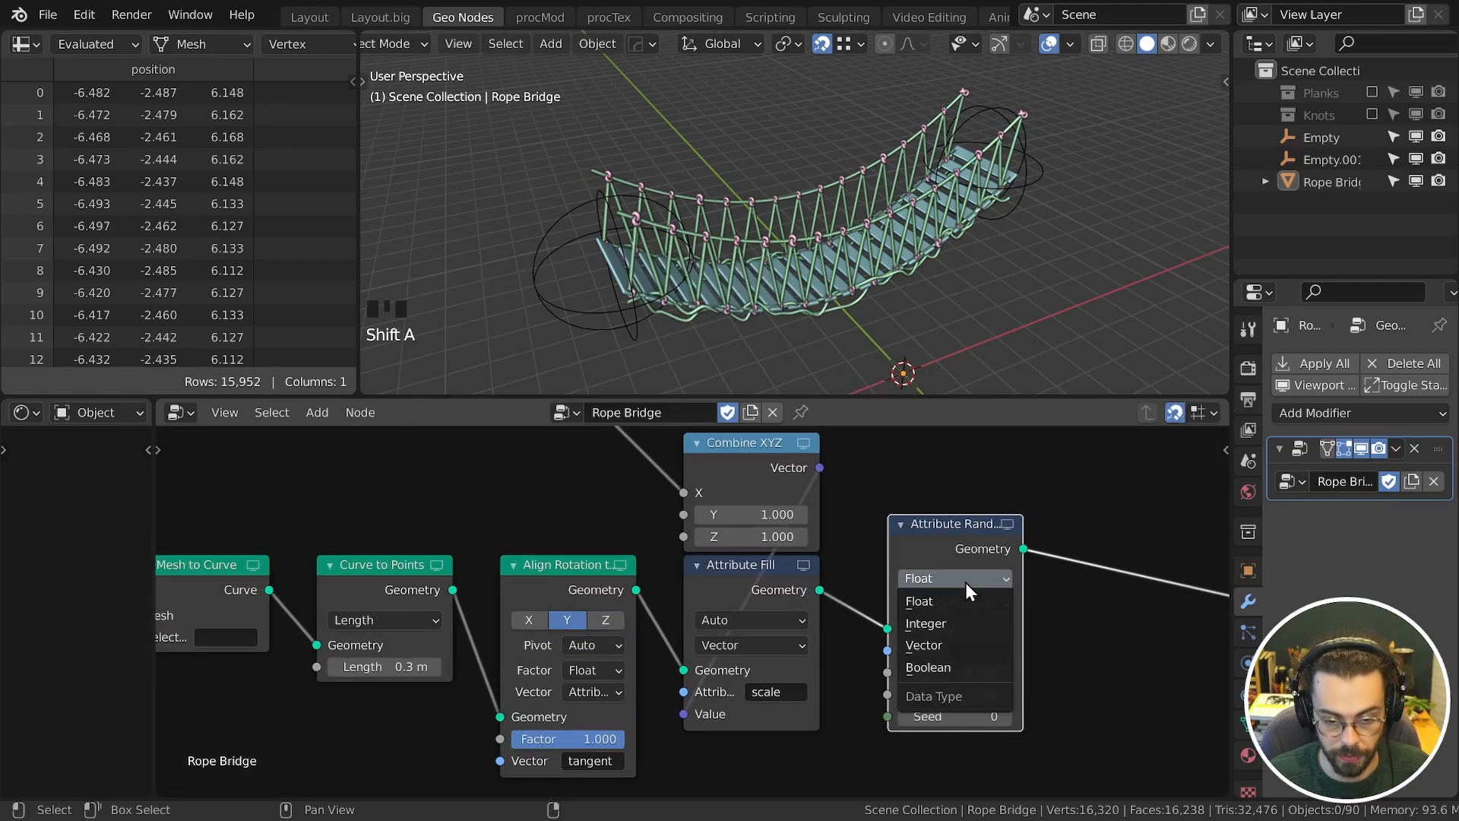
left_click(955, 632)
left_click(978, 651)
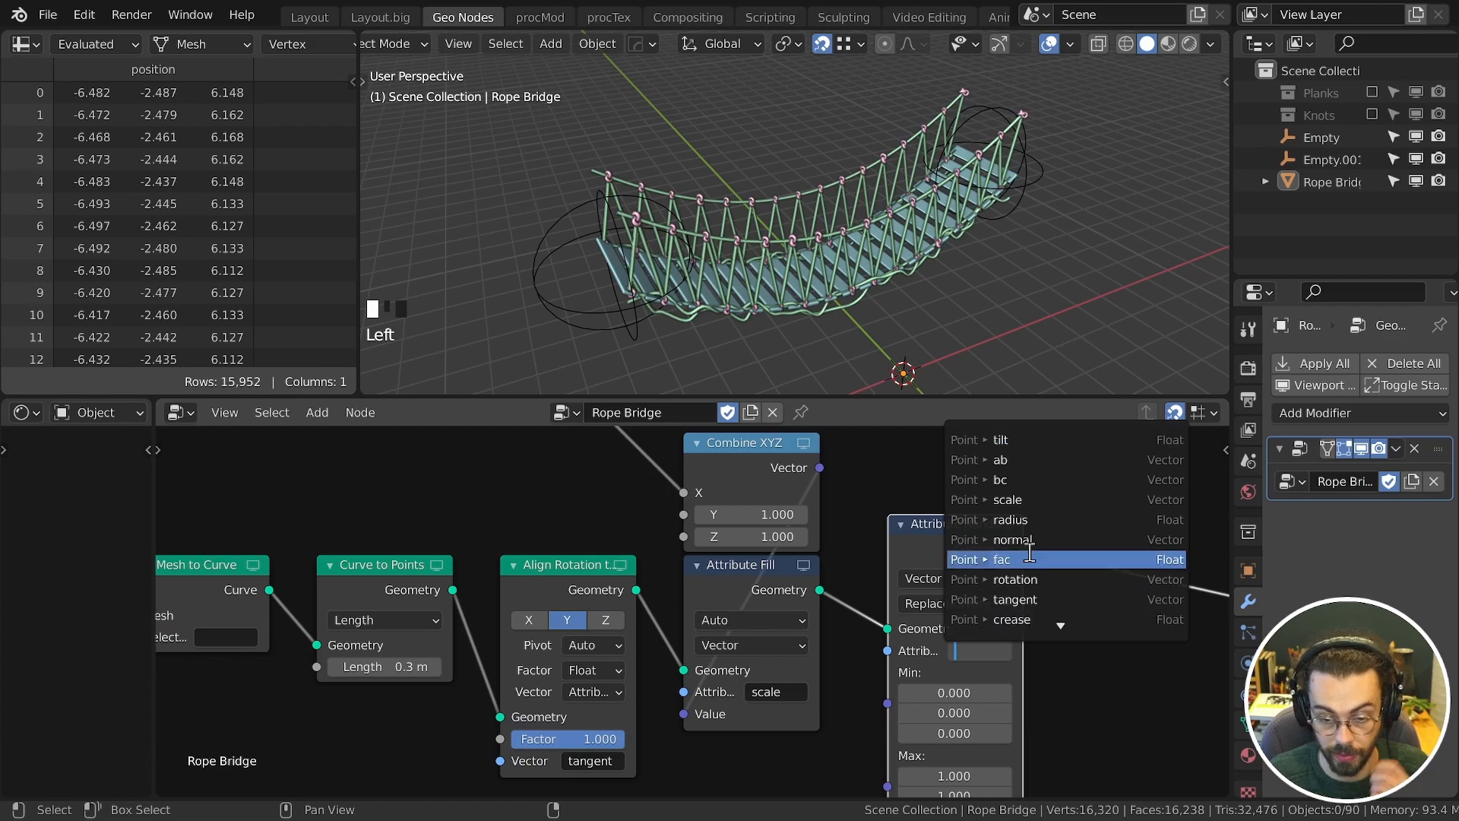
left_click(1003, 495)
scroll(1043, 555, "down", 2, "shift")
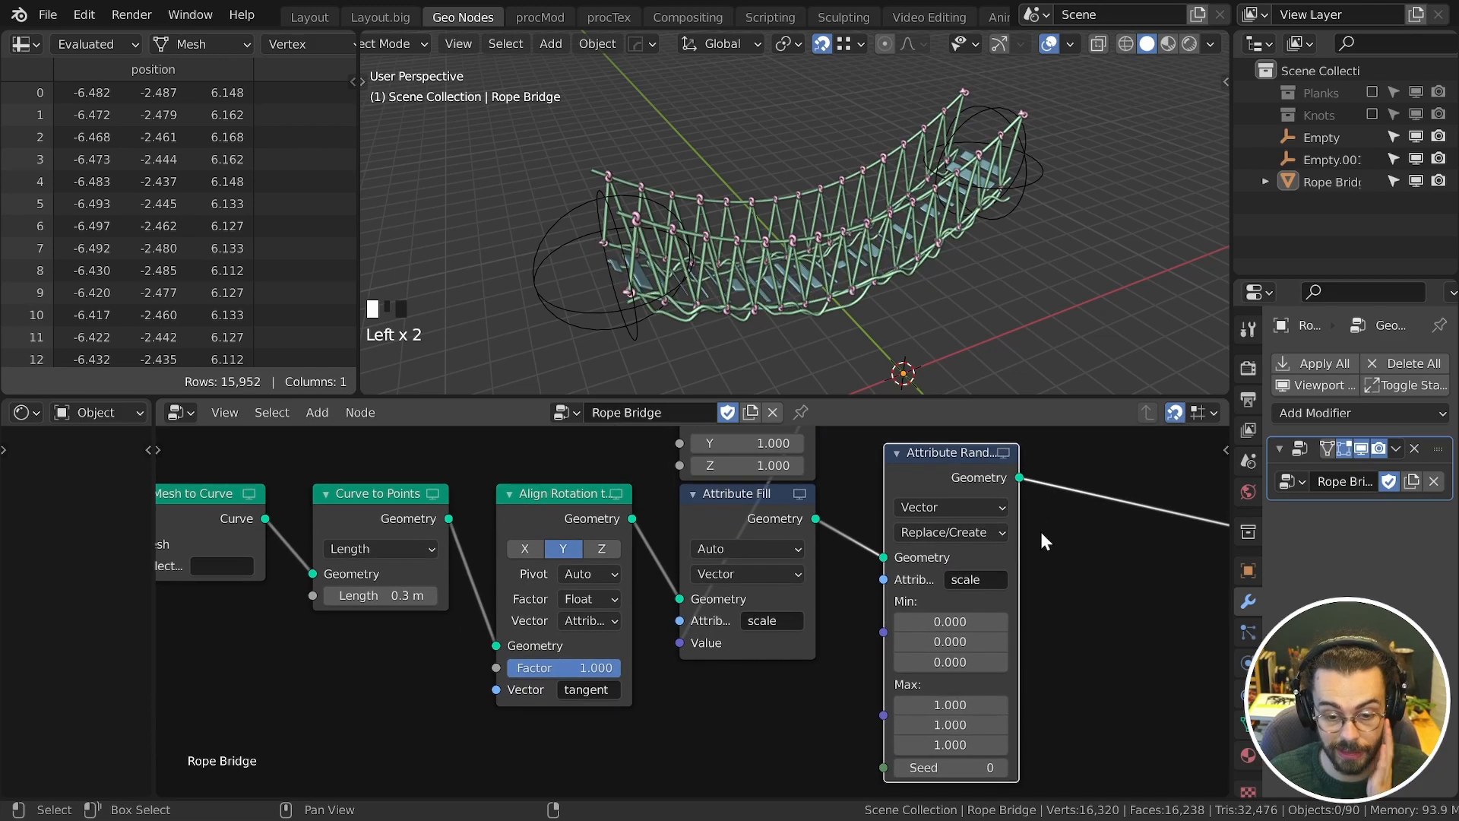
left_click(996, 531)
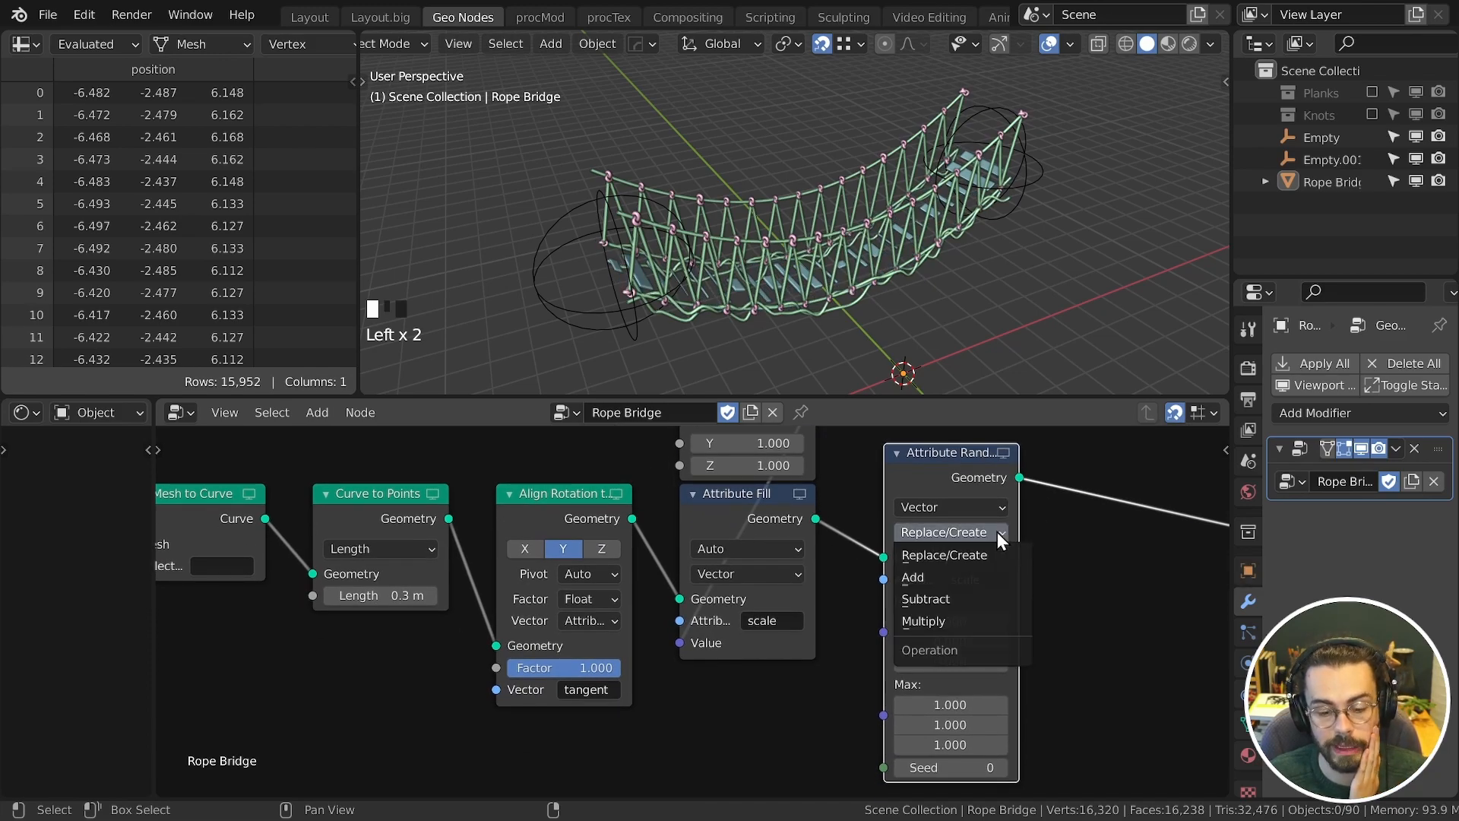
left_click(987, 580)
middle_click_drag(976, 492, 962, 566)
mouse_move(943, 528)
left_mouse_down()
mouse_move(961, 463)
mouse_move(921, 546)
left_mouse_up()
middle_click_drag(881, 555, 884, 511)
left_click_drag(782, 498, 779, 499)
Step: Randomize the planks' scale on all axes between -0.2 and 0.2
middle_click_drag(930, 661, 896, 598)
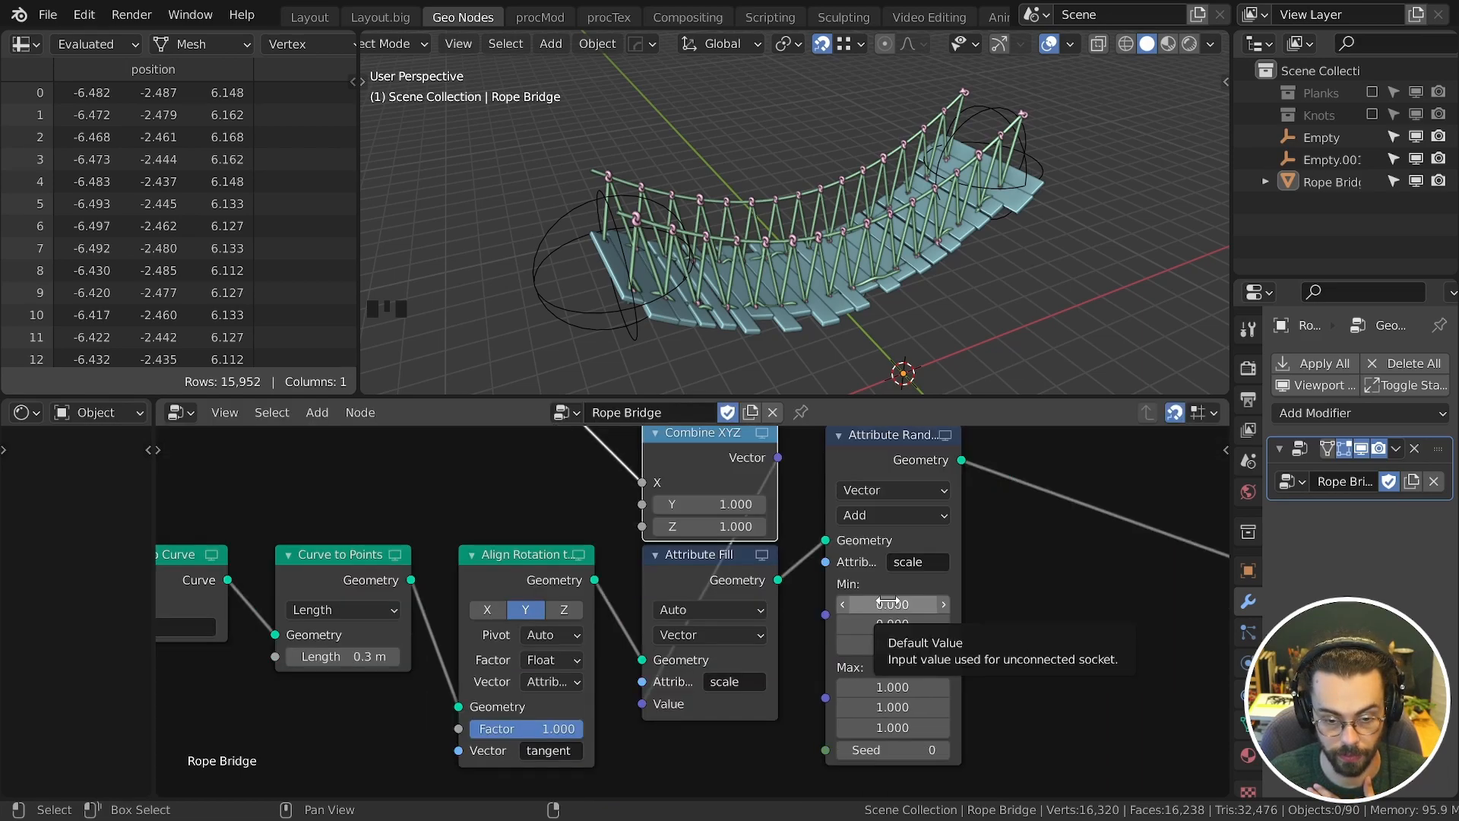
left_click_drag(888, 603, 888, 606)
type("-0")
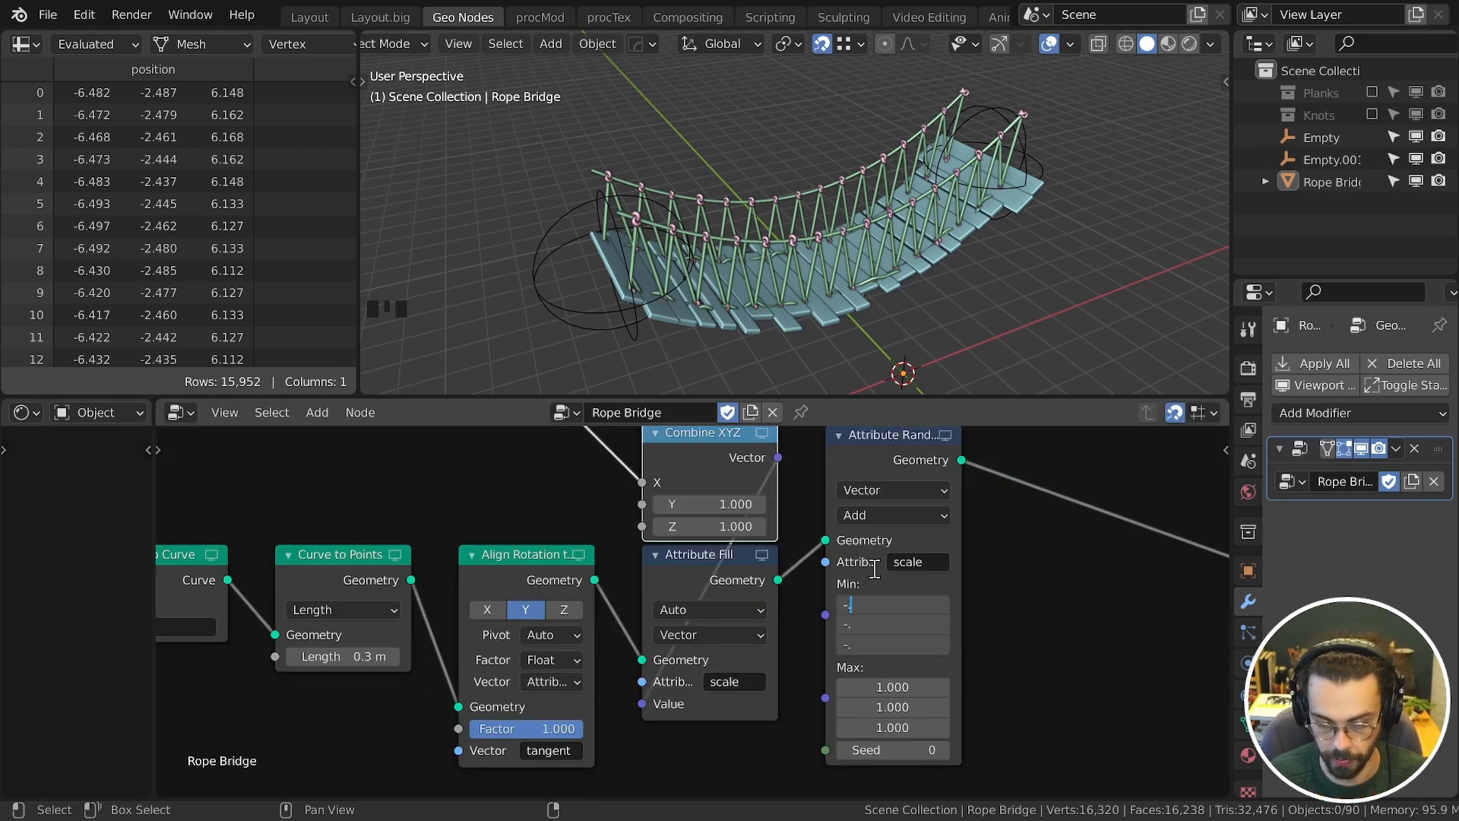
type(".2")
left_click(879, 579)
left_click_drag(908, 687, 907, 728)
middle_click_drag(942, 274, 946, 328)
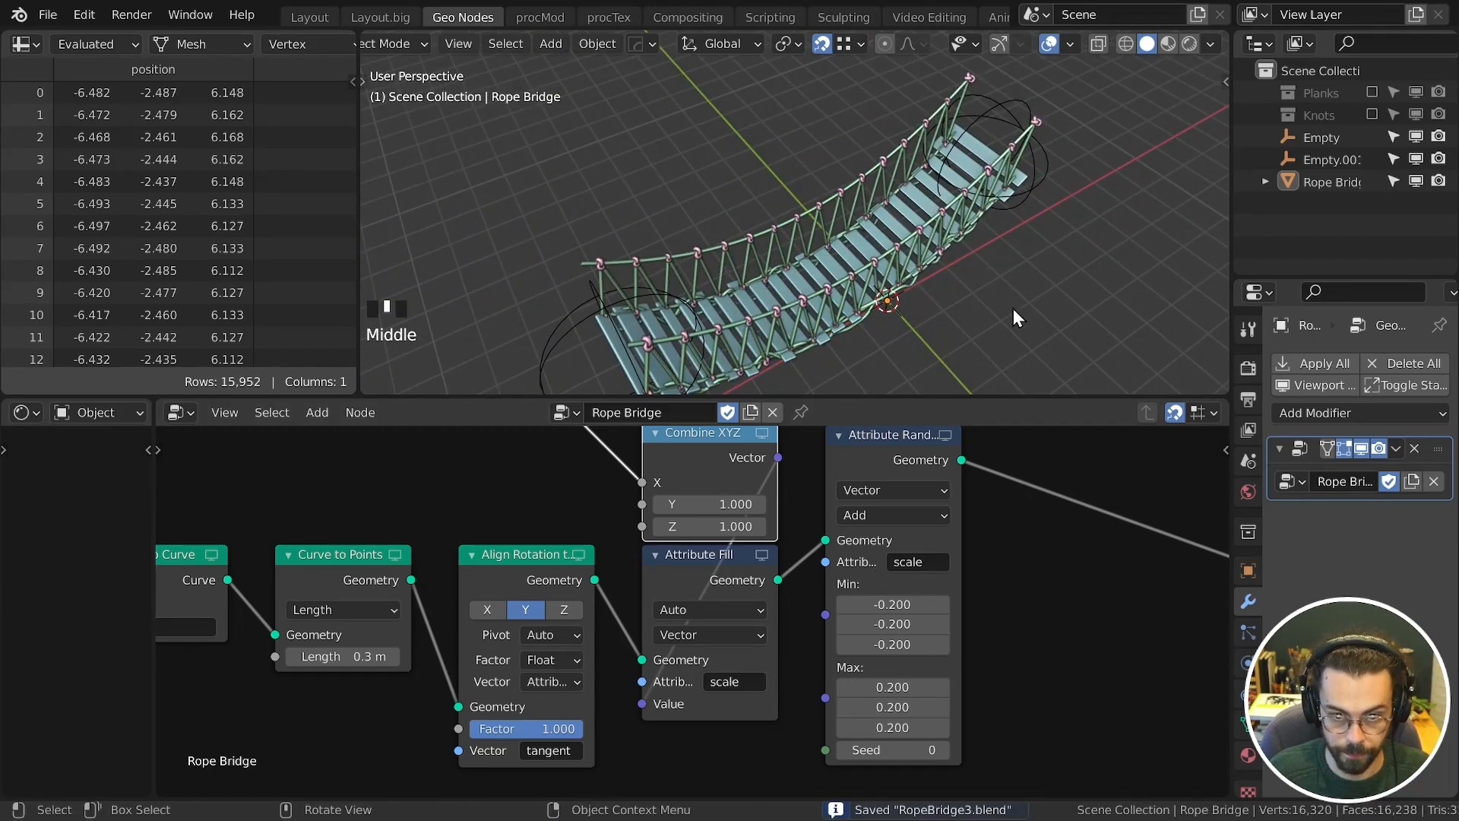
Step: Duplicate the planks' Attribute Randomize node, insert the copy before Point Instance and set its attribute to rotation
scroll(1003, 543, "down", 2)
middle_click_drag(1003, 544, 627, 576)
left_click(530, 492)
key("shift+d")
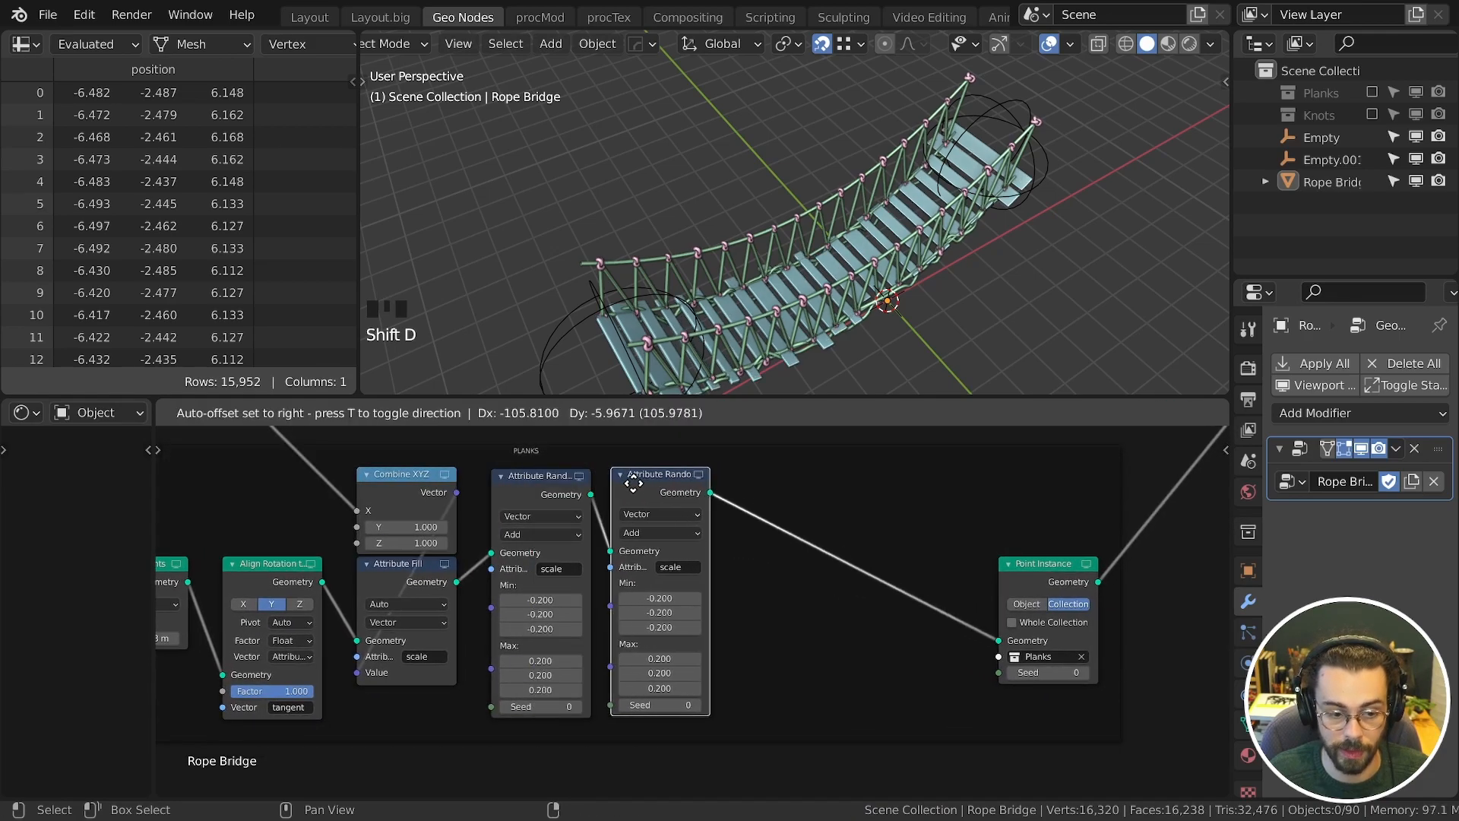
left_click(633, 481)
left_click(688, 567)
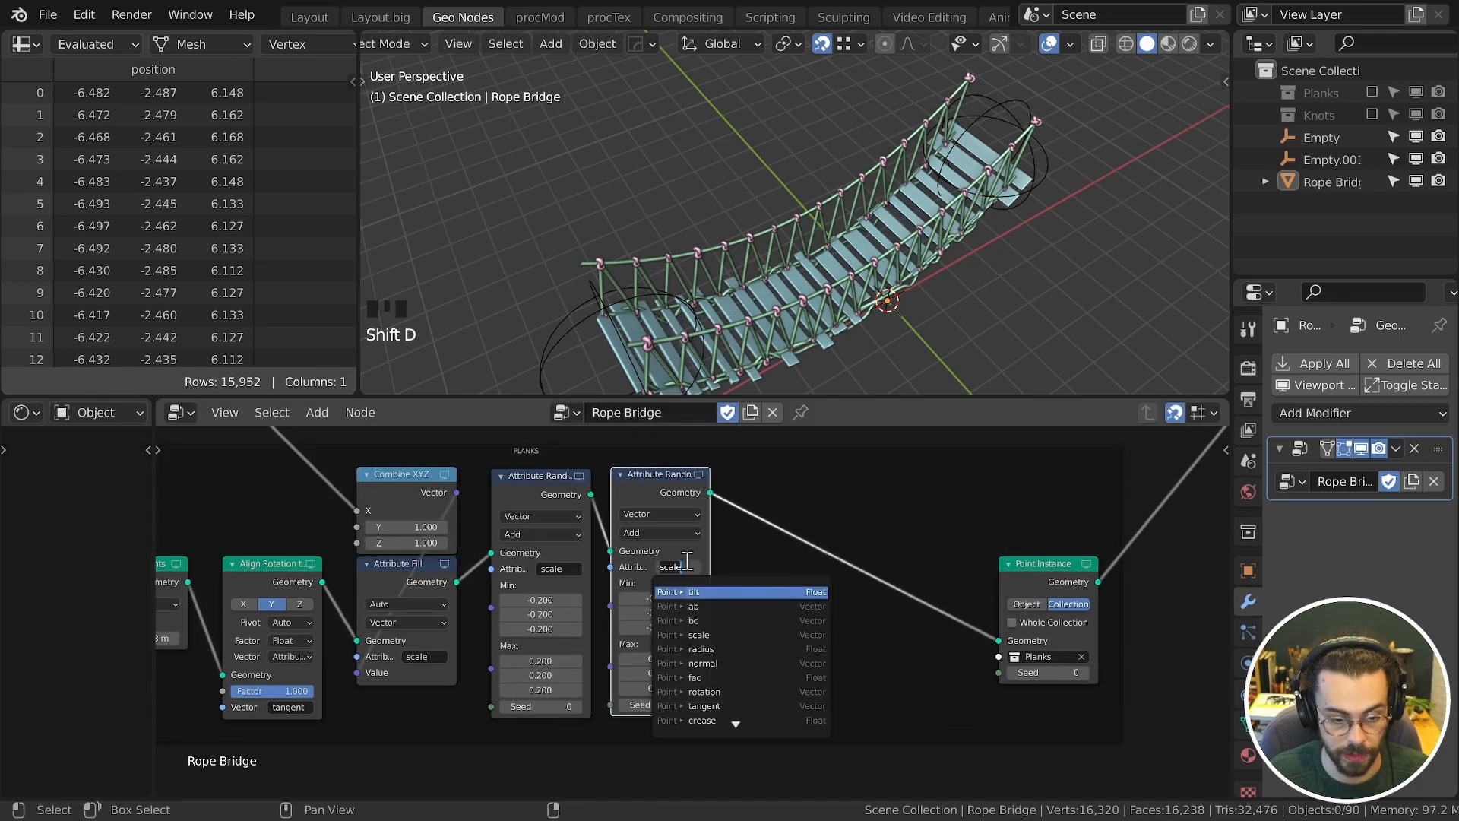
left_click(730, 703)
Step: Move the Empty at one end of the bridge to test how the planks follow, then reselect the rope bridge
middle_click_drag(676, 334, 729, 277)
scroll(676, 553, "up", 3)
left_click_drag(647, 443, 650, 609)
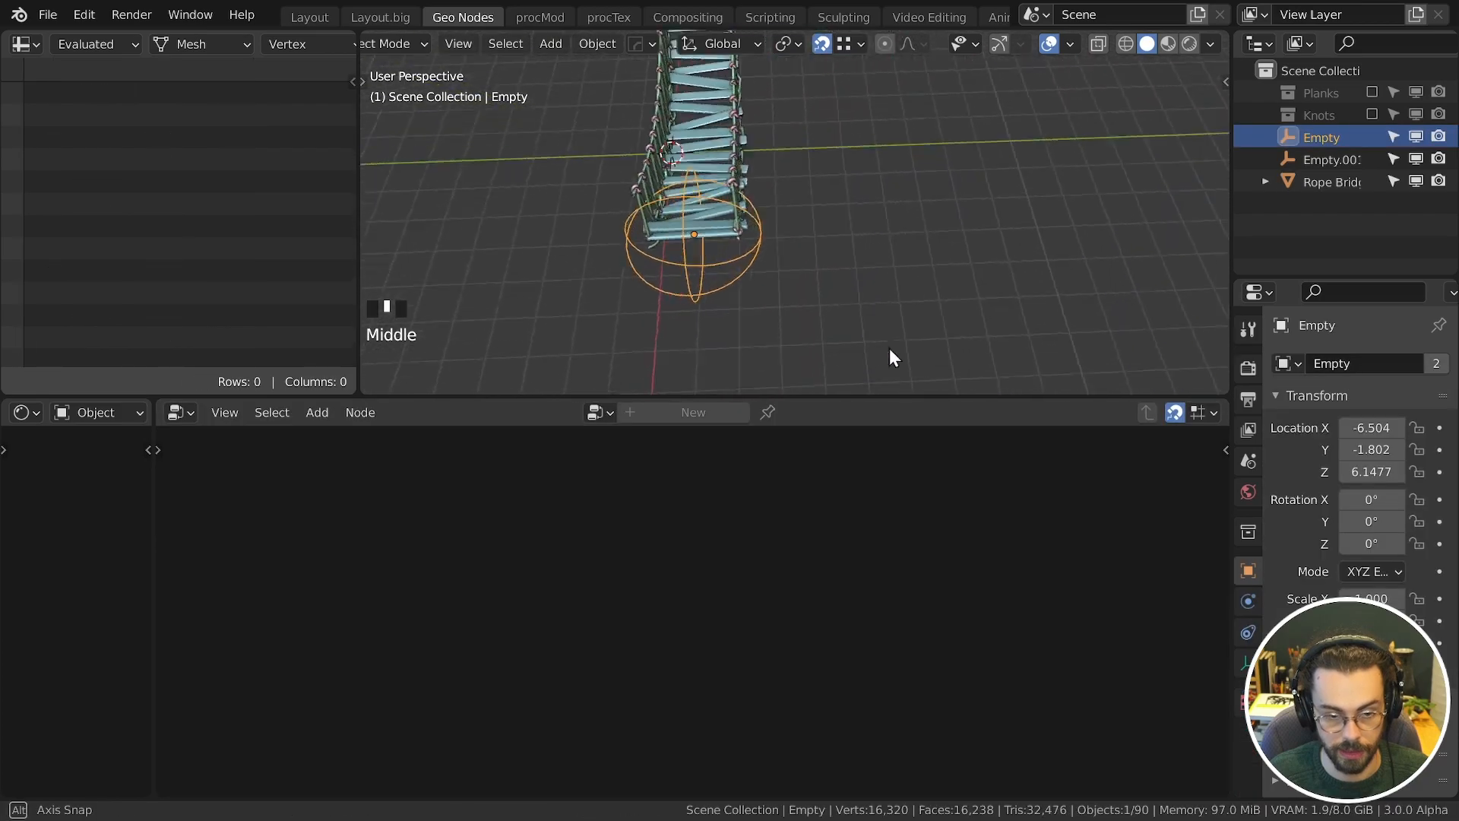
middle_click_drag(889, 352, 684, 319)
key("g")
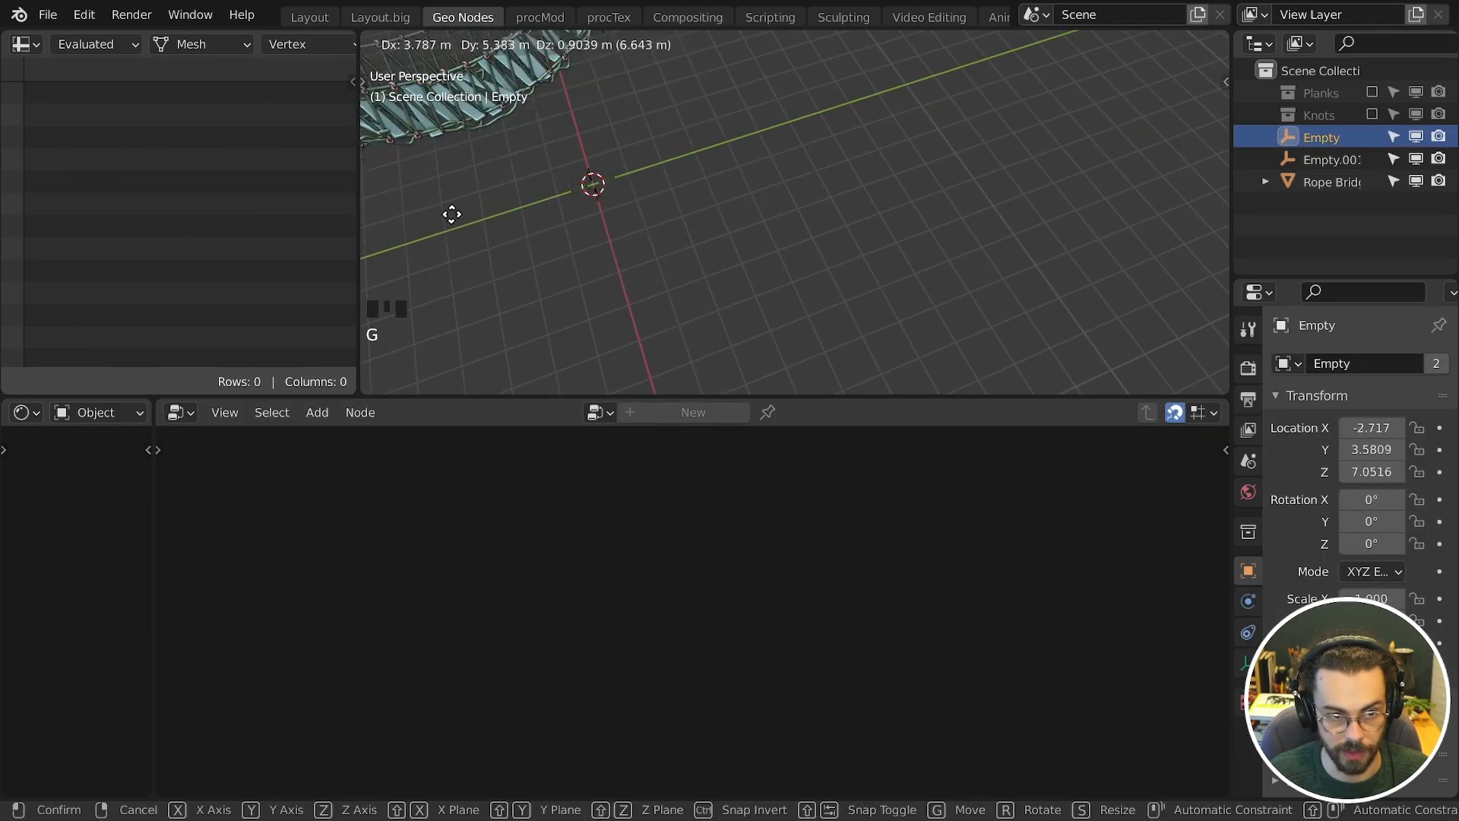
left_click(818, 244)
middle_click_drag(817, 244, 711, 291, "shift")
left_click(711, 290)
Step: Limit the planks' random rotation to between -0.1 and 0.1 on all axes and inspect the bridge
middle_click_drag(790, 672, 794, 629)
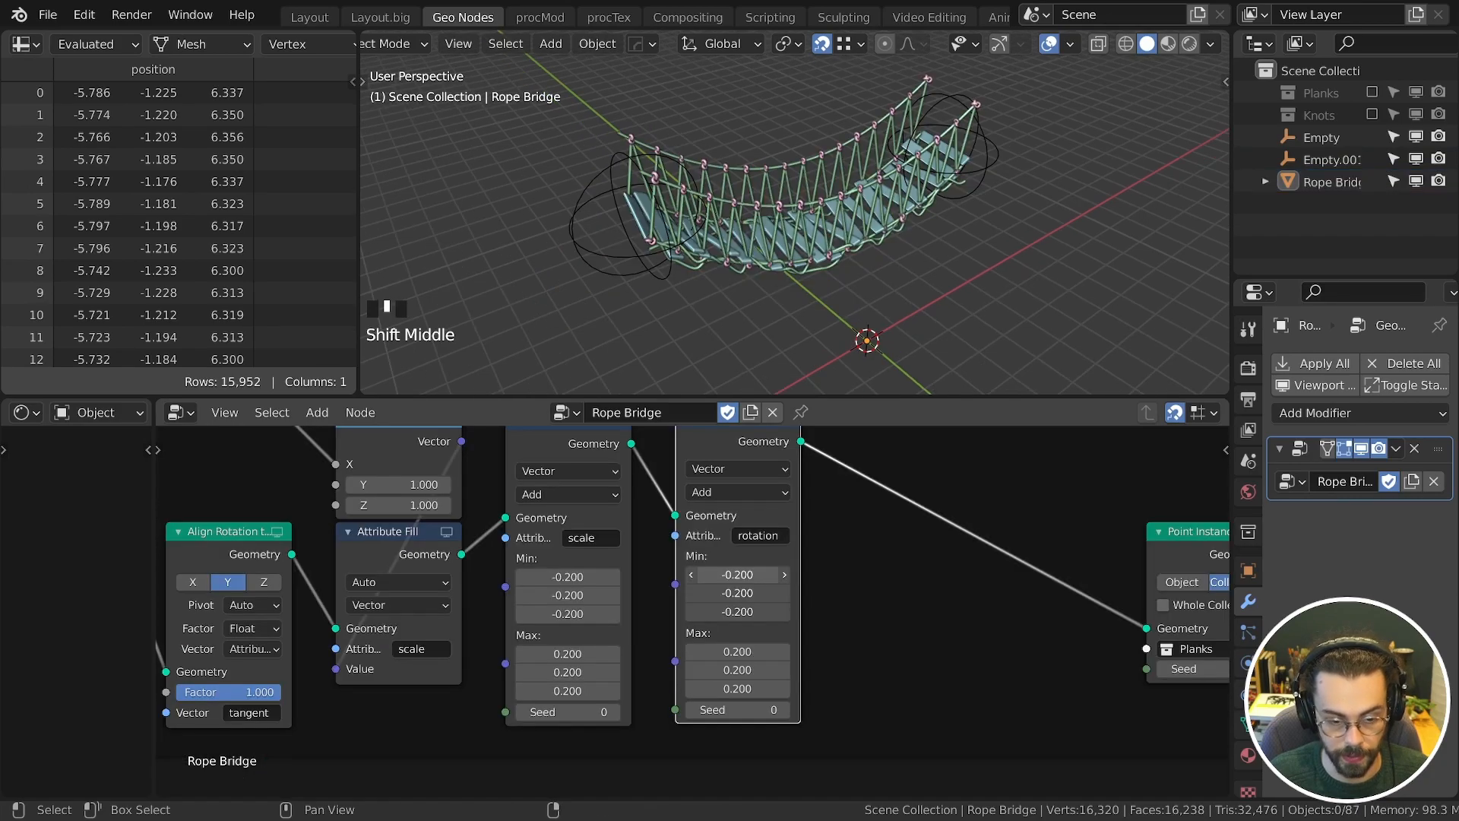
left_click_drag(737, 575, 737, 688, "ctrl")
middle_click_drag(922, 228, 1036, 224)
scroll(870, 502, "down", 2)
middle_click_drag(869, 502, 724, 555)
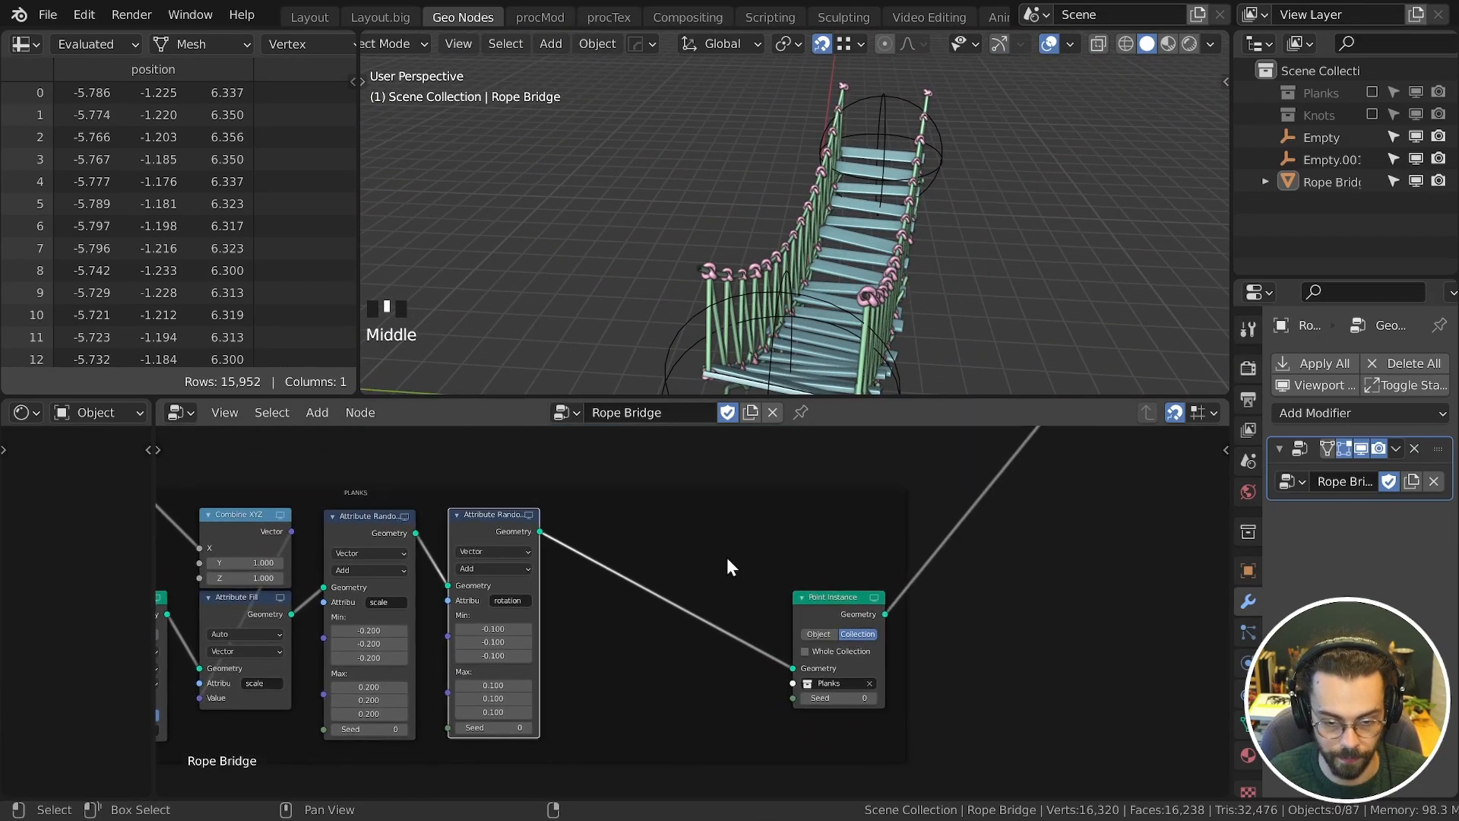
scroll(724, 554, "down", 1)
middle_click_drag(821, 243, 859, 251)
middle_click_drag(859, 250, 869, 249, "shift")
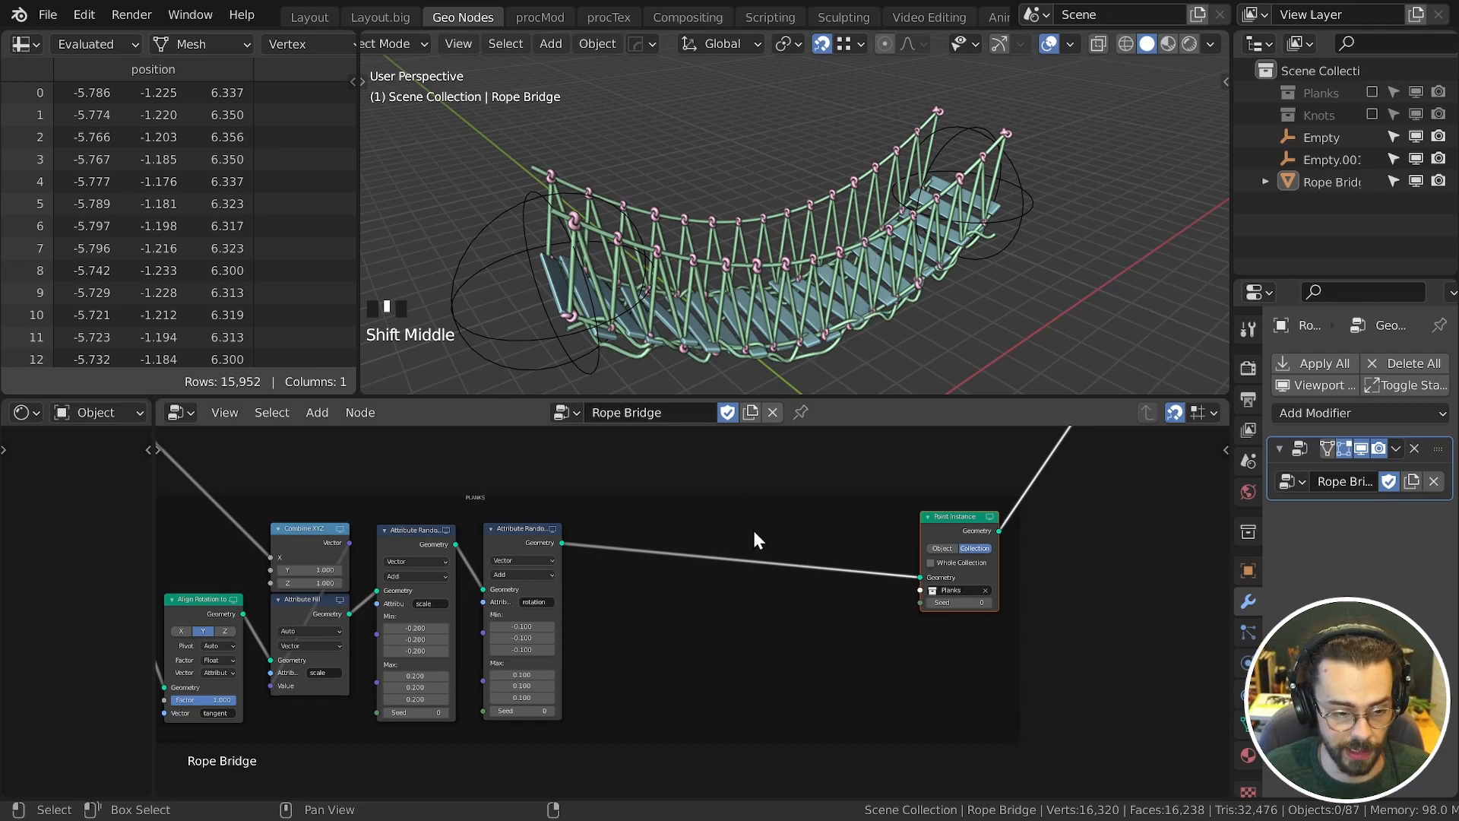
Step: Insert a new Attribute Randomize node after the rotation randomizer and set its attribute to "missing"
middle_click_drag(752, 527, 796, 529)
key("shift+a")
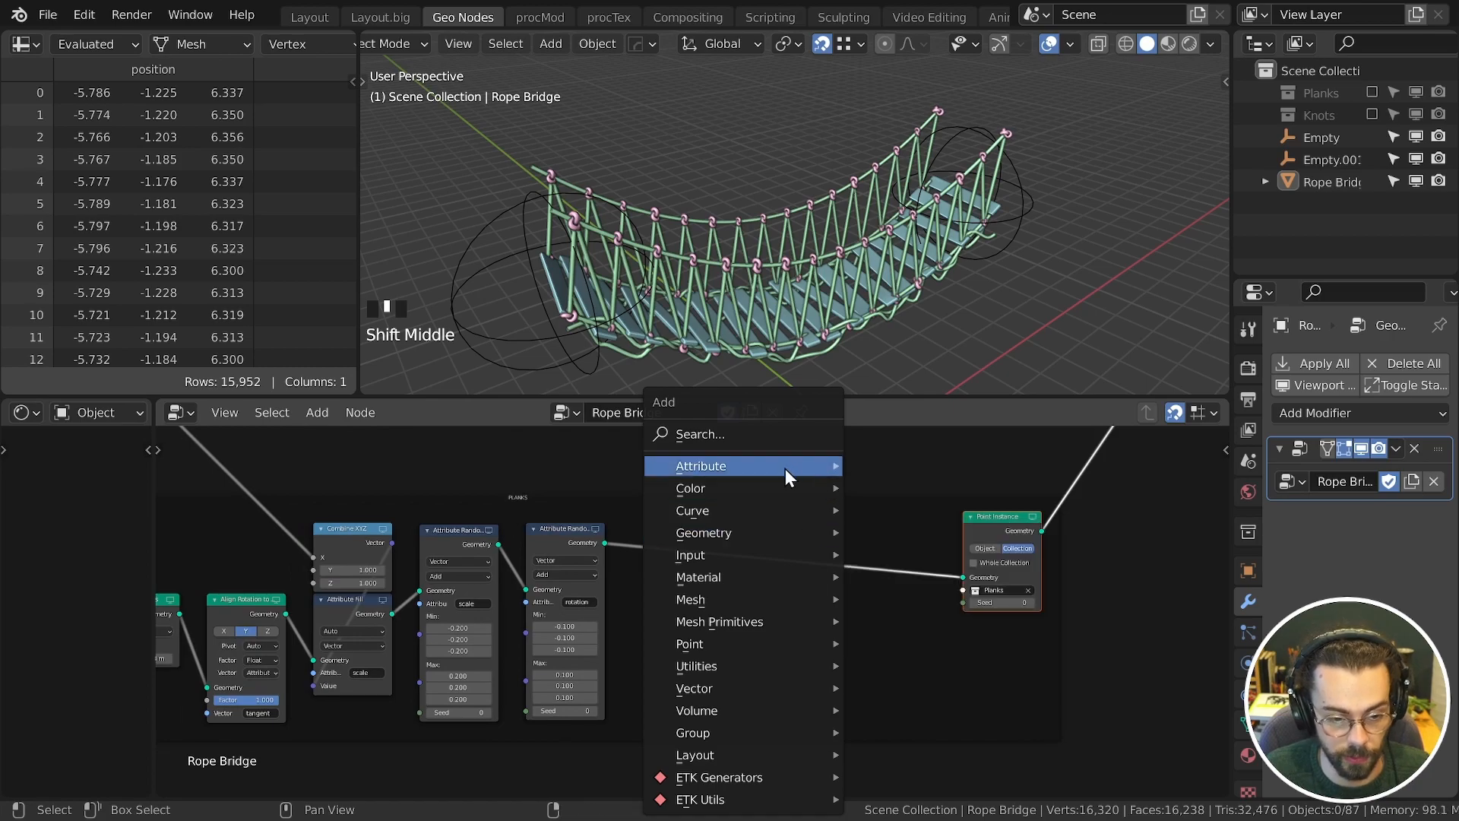
mouse_move(786, 467)
left_click(970, 322)
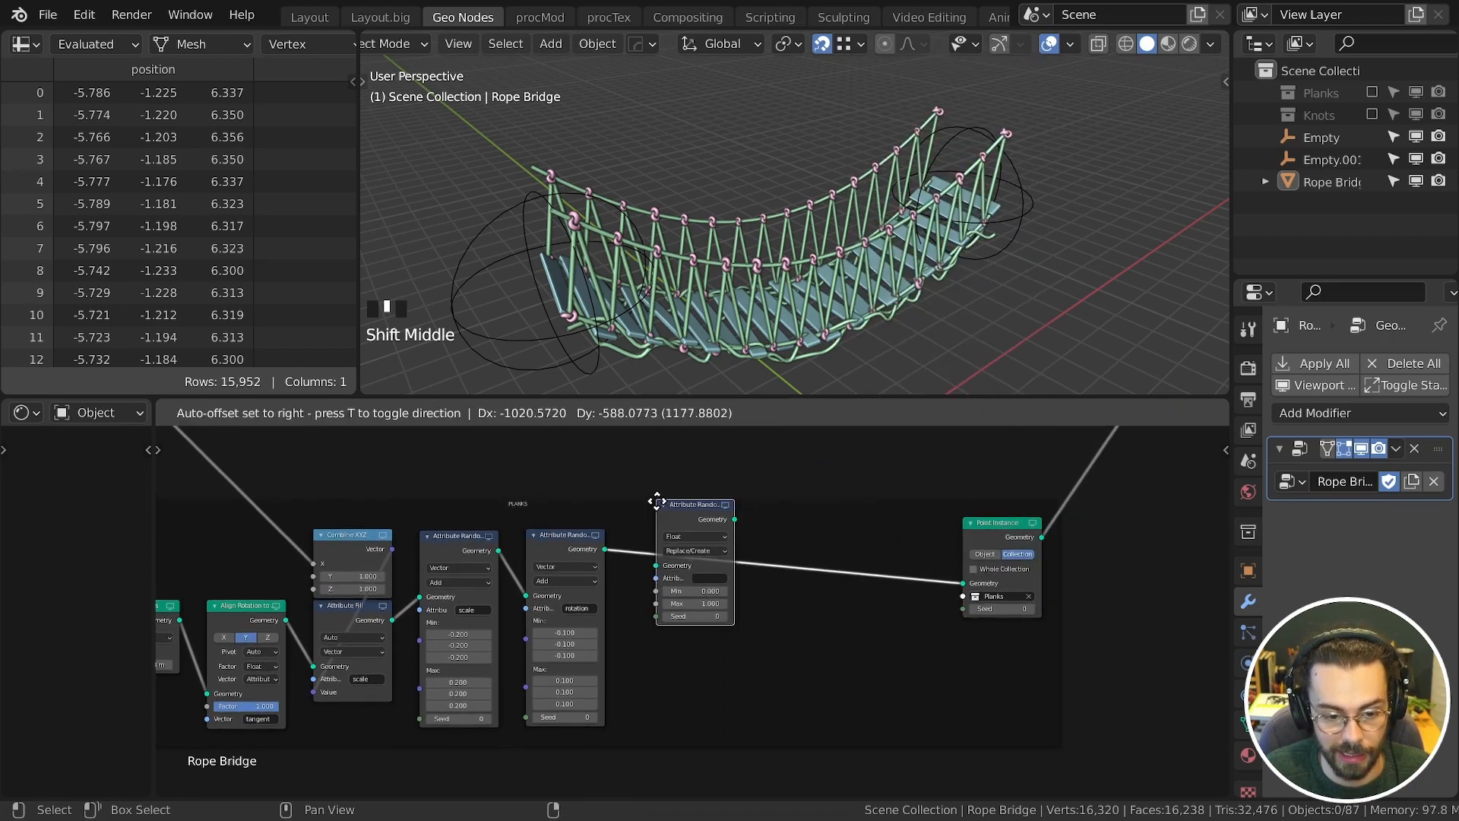
left_click(707, 541)
left_click(698, 609)
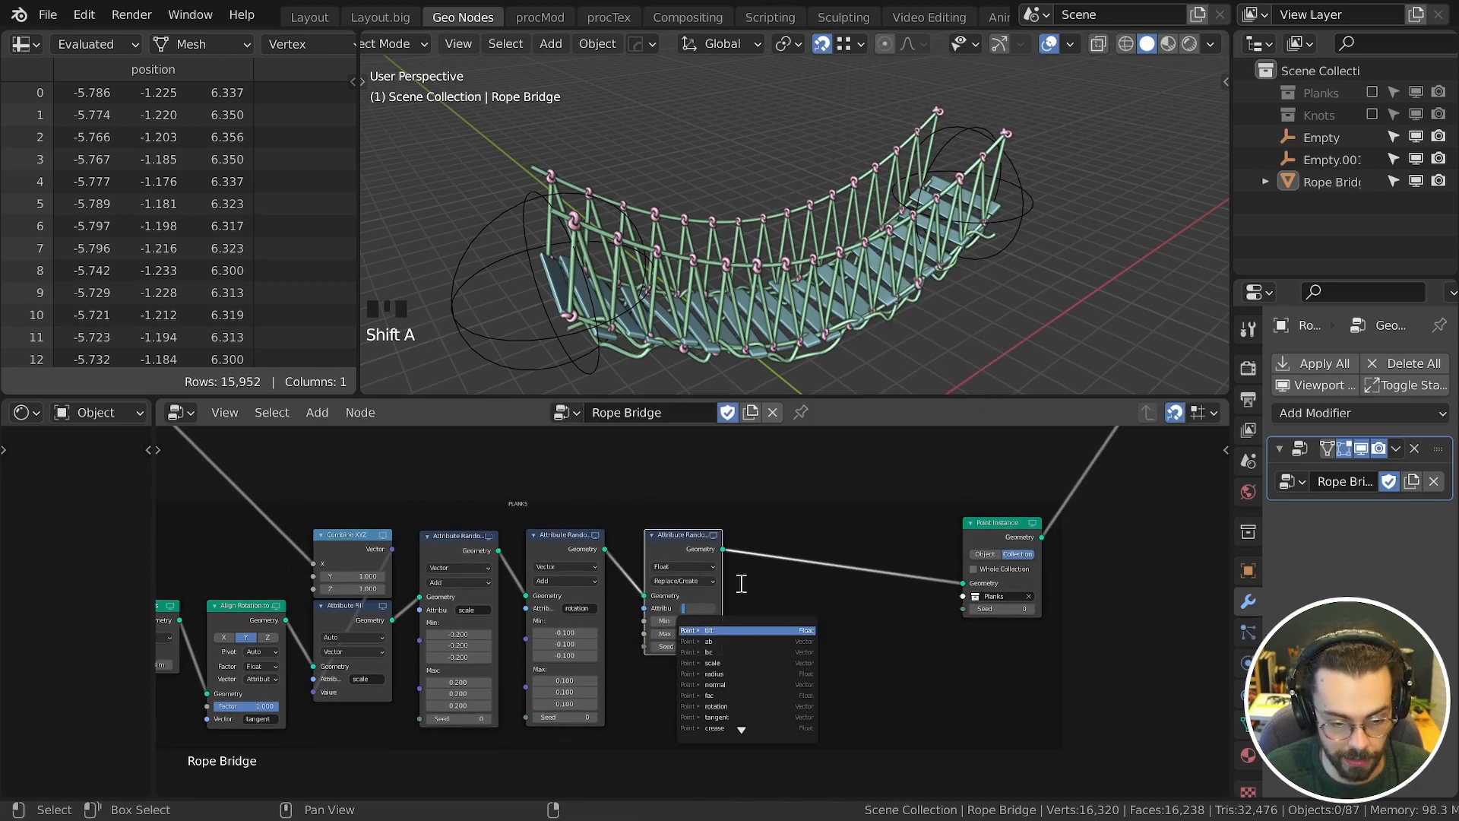
type("missing")
key("Return")
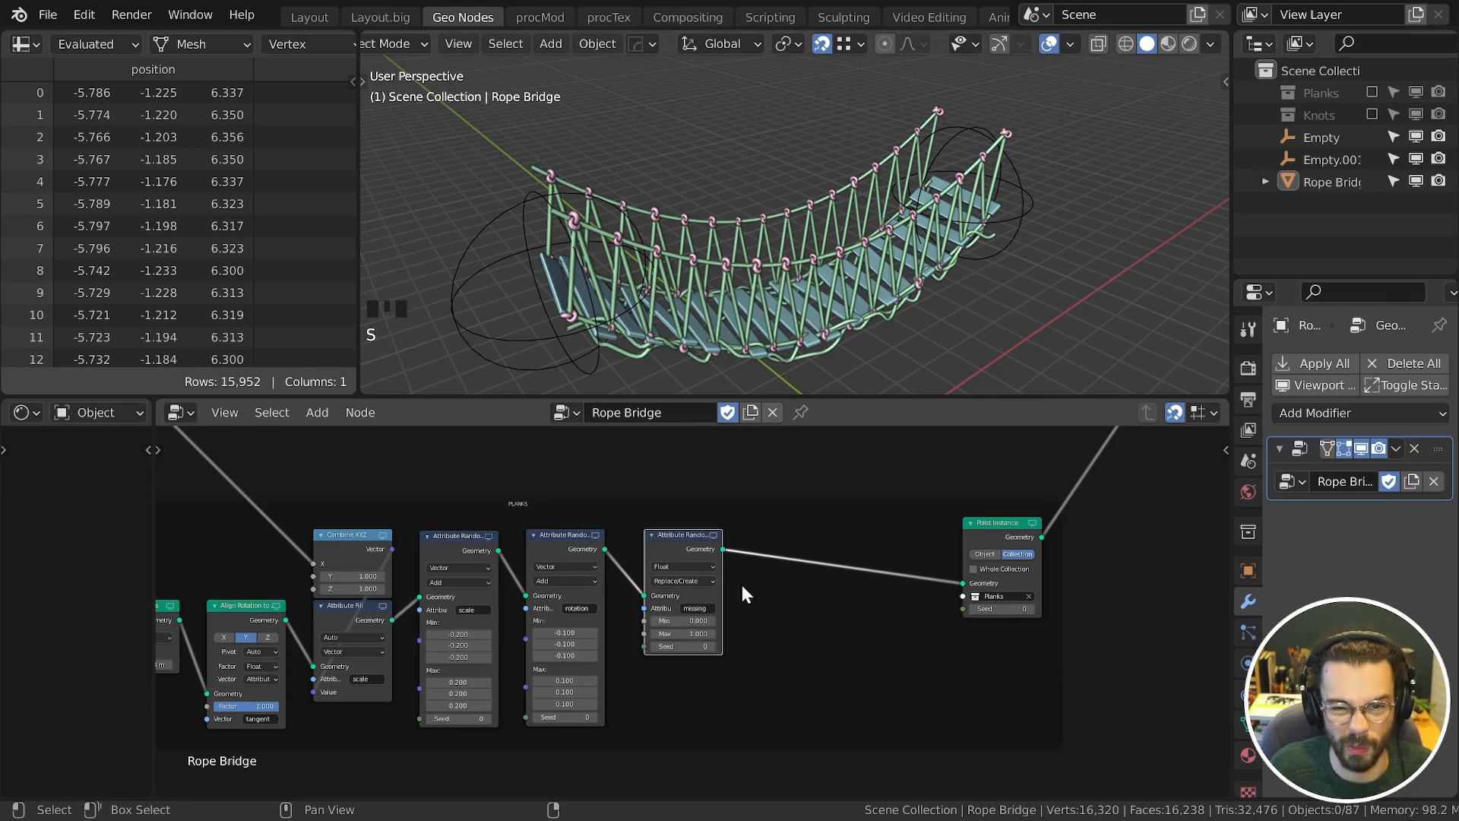
Step: Add an Attribute Compare node between the "missing" Attribute Randomize node and the planks' Point Instance node
scroll(738, 585, "up", 3)
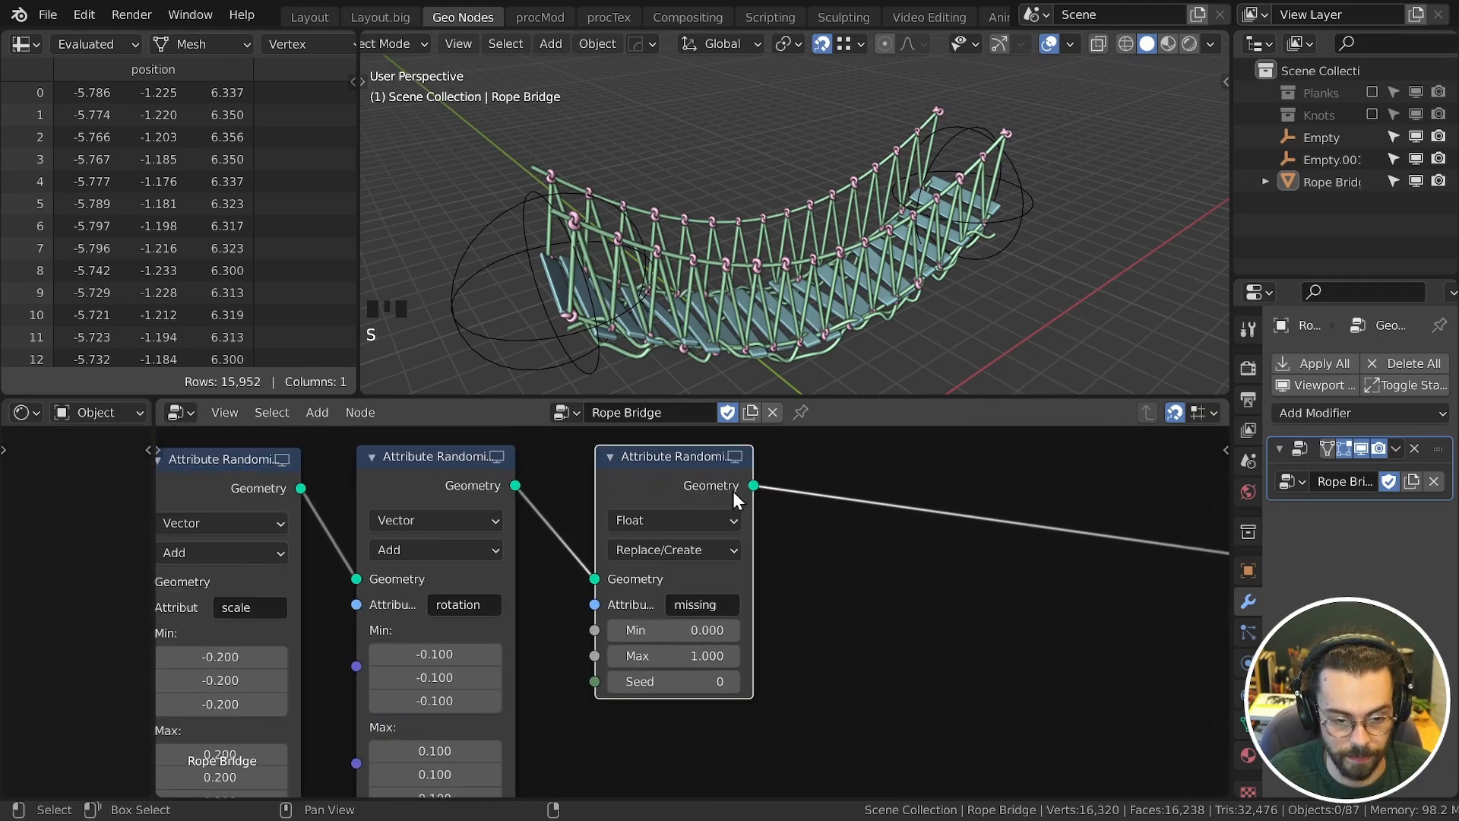
left_click_drag(696, 491, 673, 491)
scroll(785, 504, "down", 2)
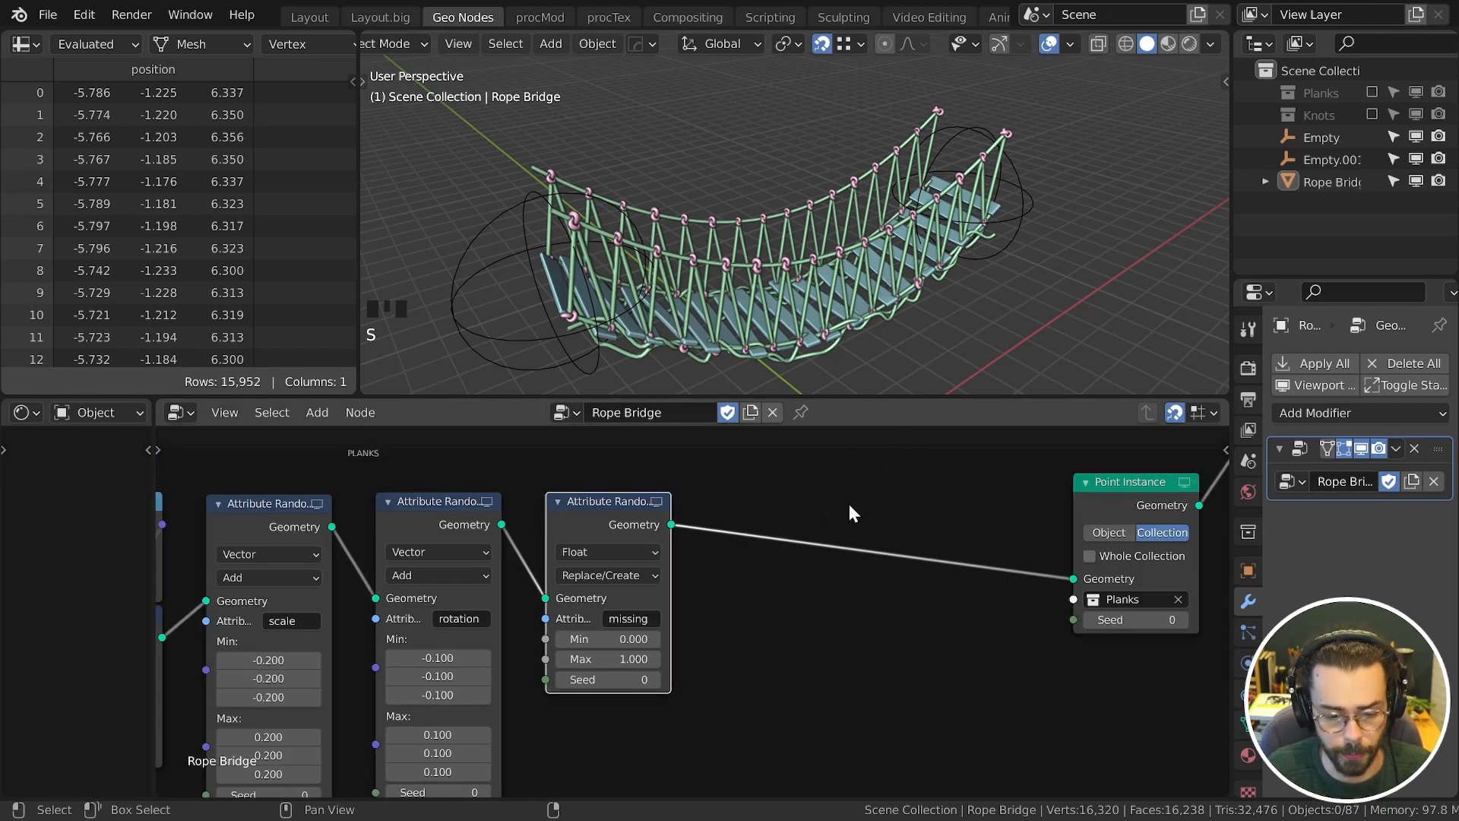
key("shift+a")
mouse_move(866, 466)
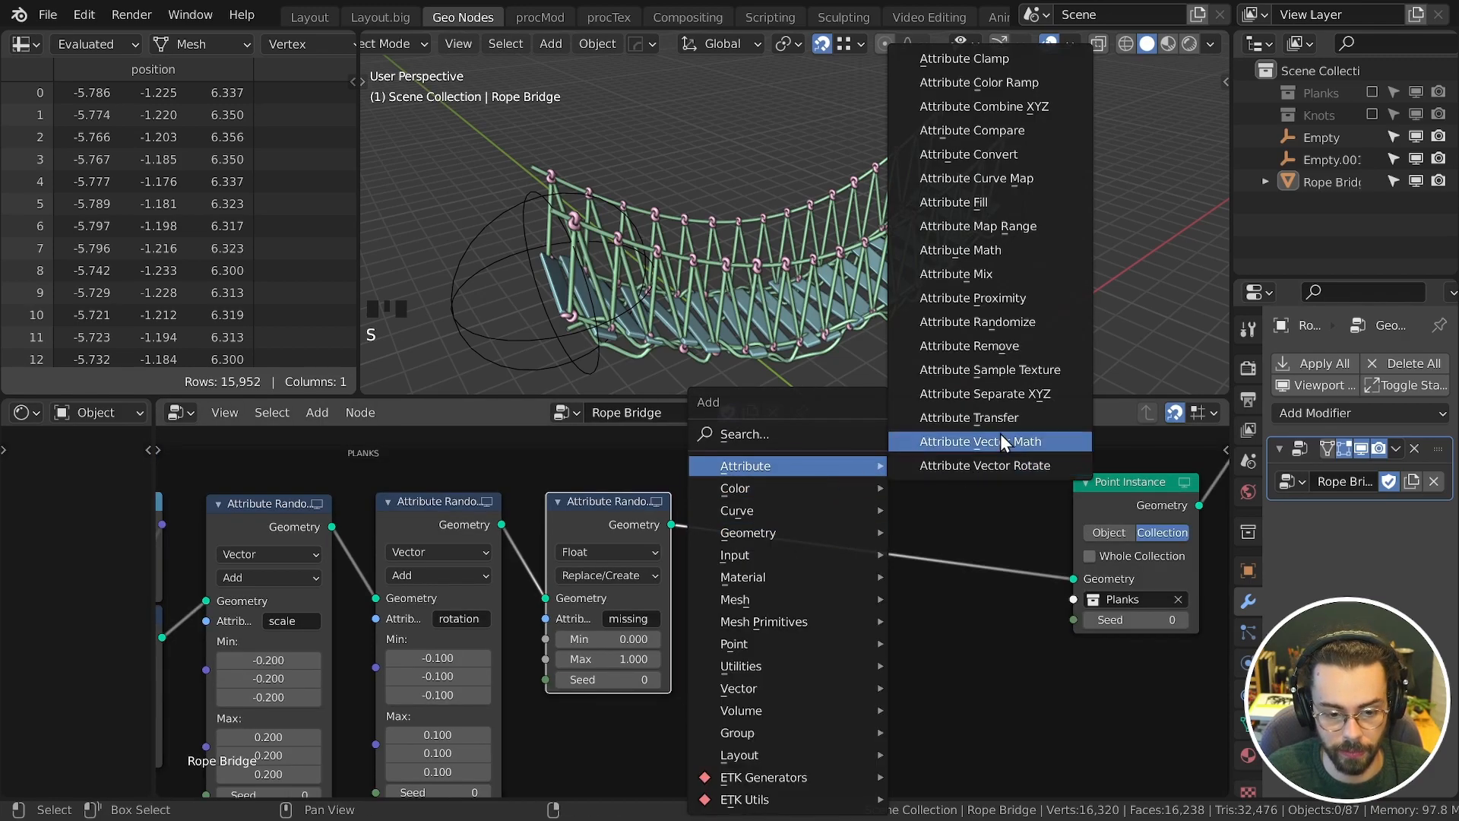
left_click(972, 130)
left_click(803, 660)
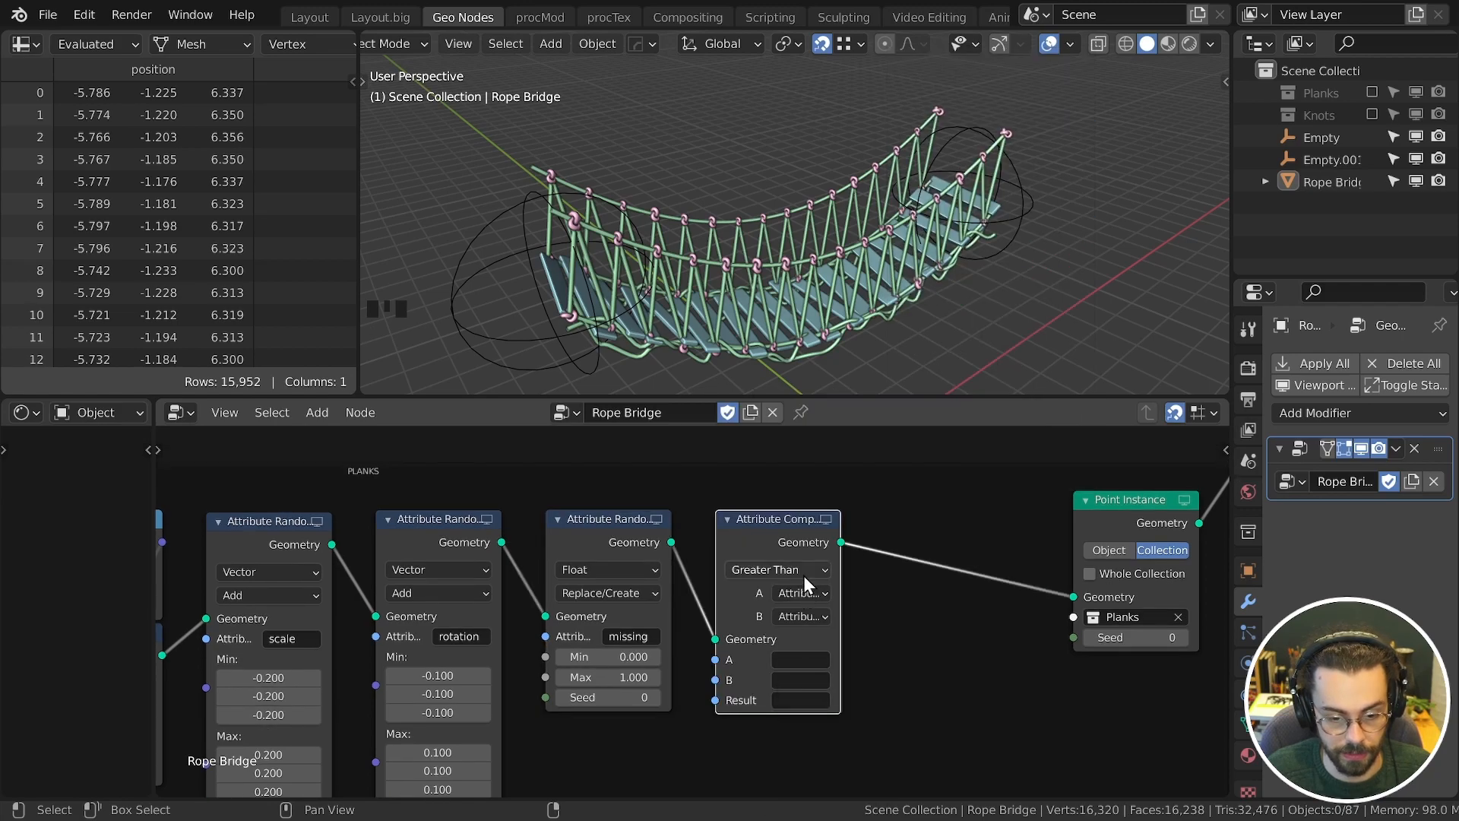
Step: Make the Attribute Compare node compare attribute "missing" with a Float value and store the result as "missing"
left_click(779, 570)
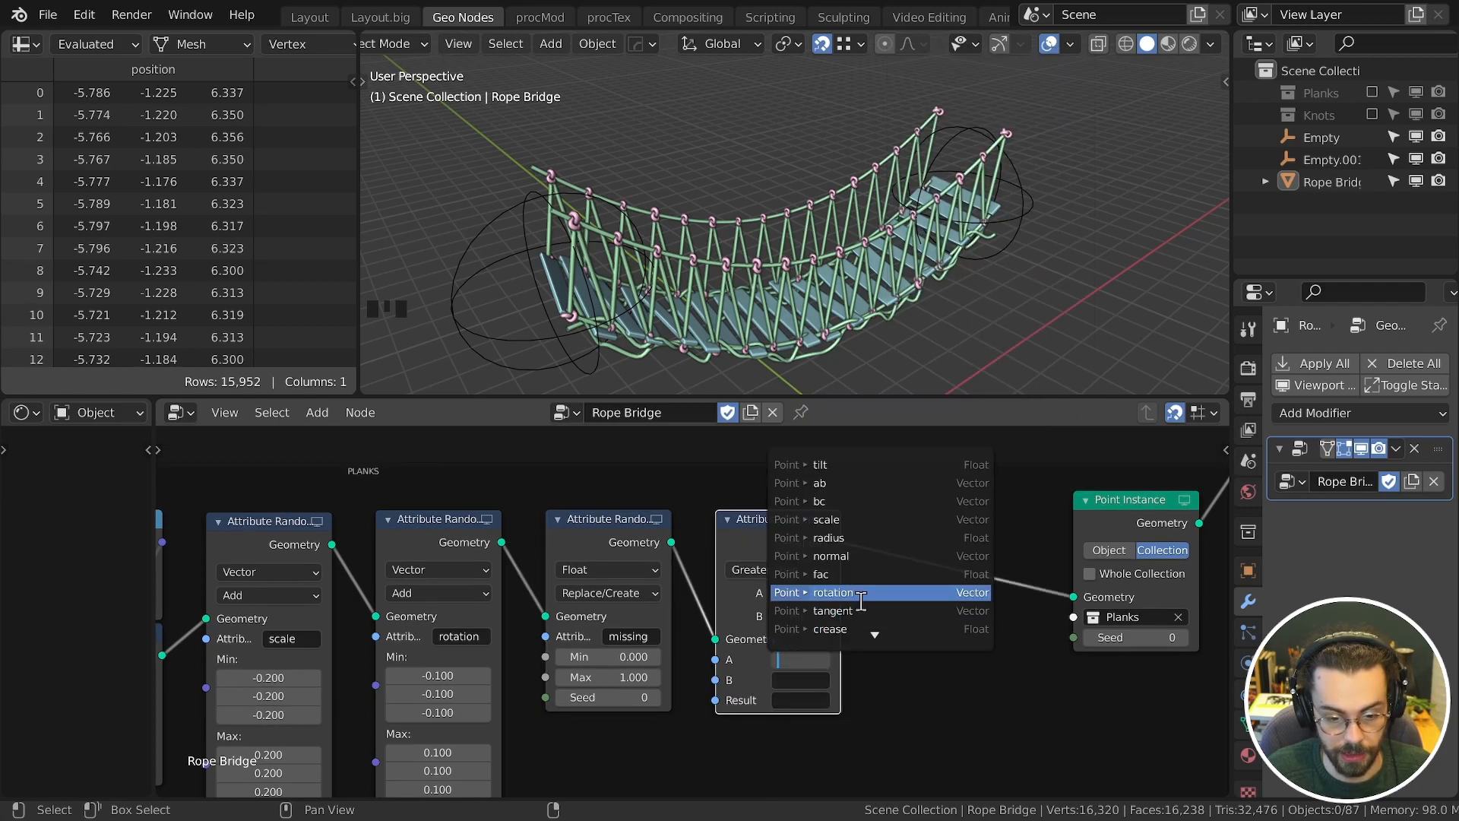
left_click(815, 615)
left_click(816, 658)
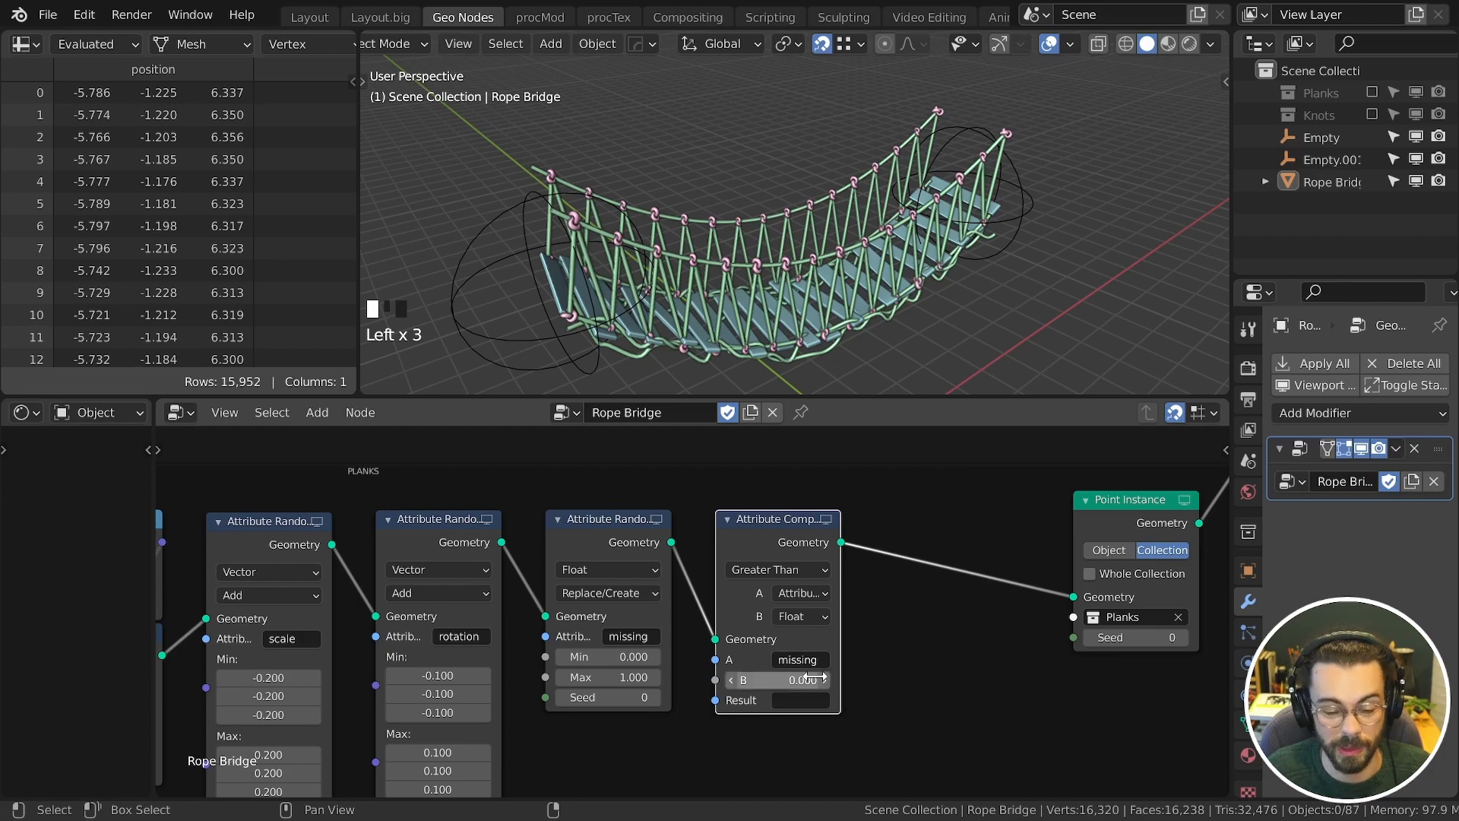
left_click(816, 699)
type("n")
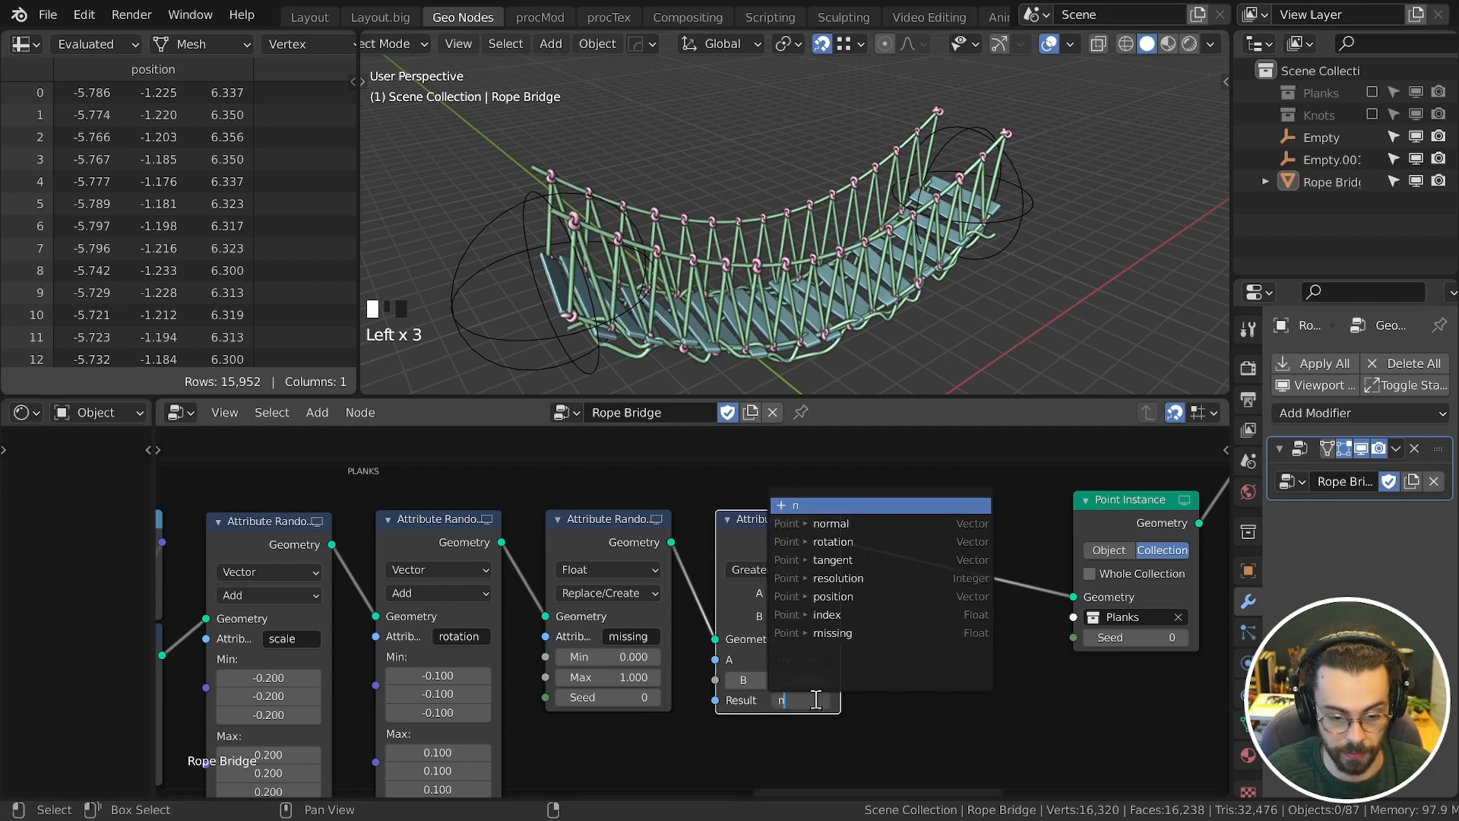
Step: Insert a Point Separate node after Attribute Compare, set its mask to "missing" and feed Geometry 2 into Point Instance
key("shift+a")
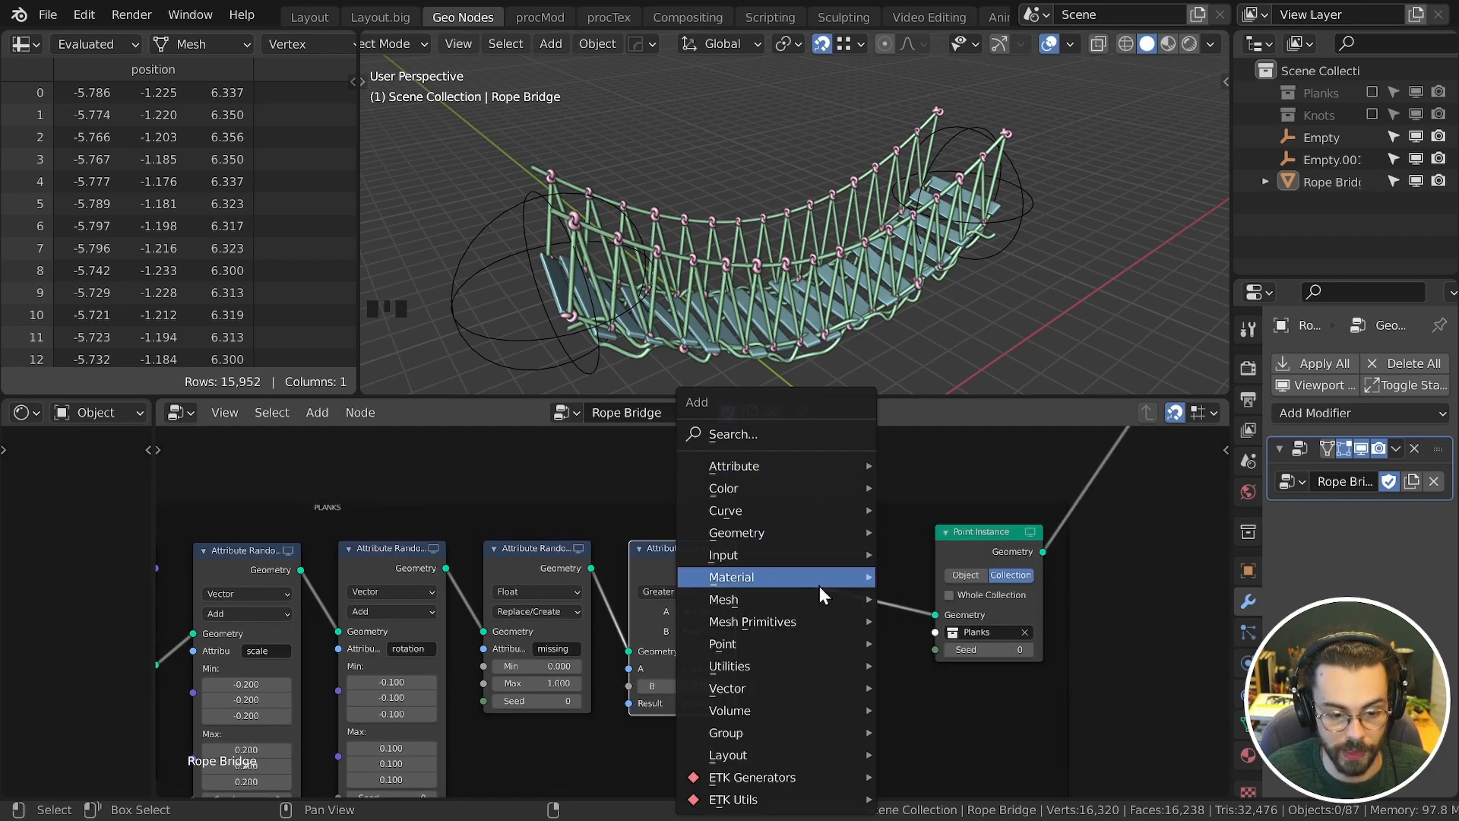
mouse_move(794, 645)
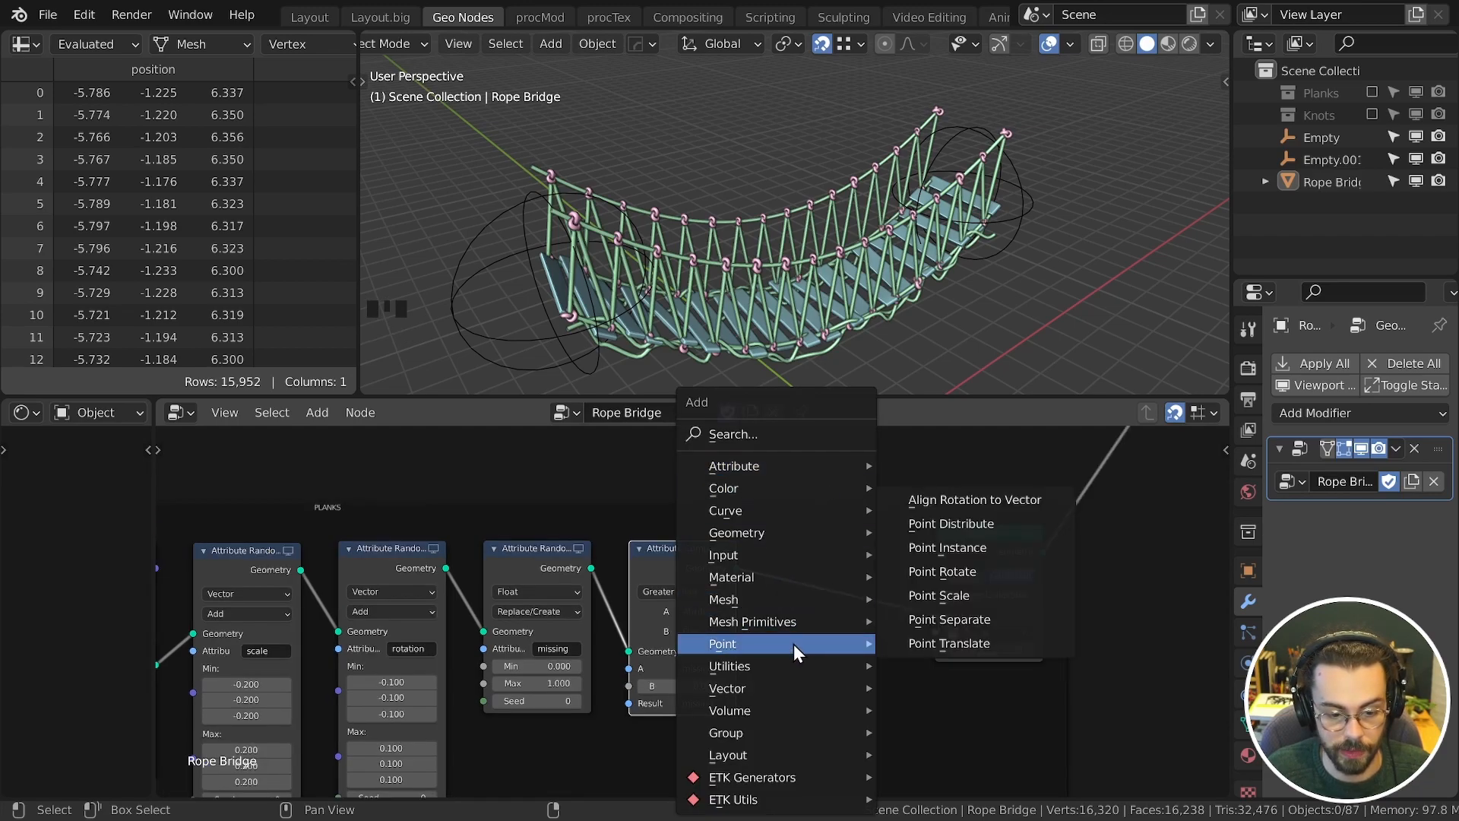
left_click(1000, 610)
left_click(843, 581)
left_click_drag(898, 585, 969, 615)
type("missing")
Step: Set the Attribute Compare node's B value to 0.310, check the planks on the bridge and tidy the Point Instance node's position
left_click_drag(857, 628, 842, 628)
left_click_drag(689, 685, 683, 685, "shift")
middle_click_drag(819, 286, 769, 313)
scroll(851, 425, "down", 2)
middle_click_drag(896, 152, 921, 70)
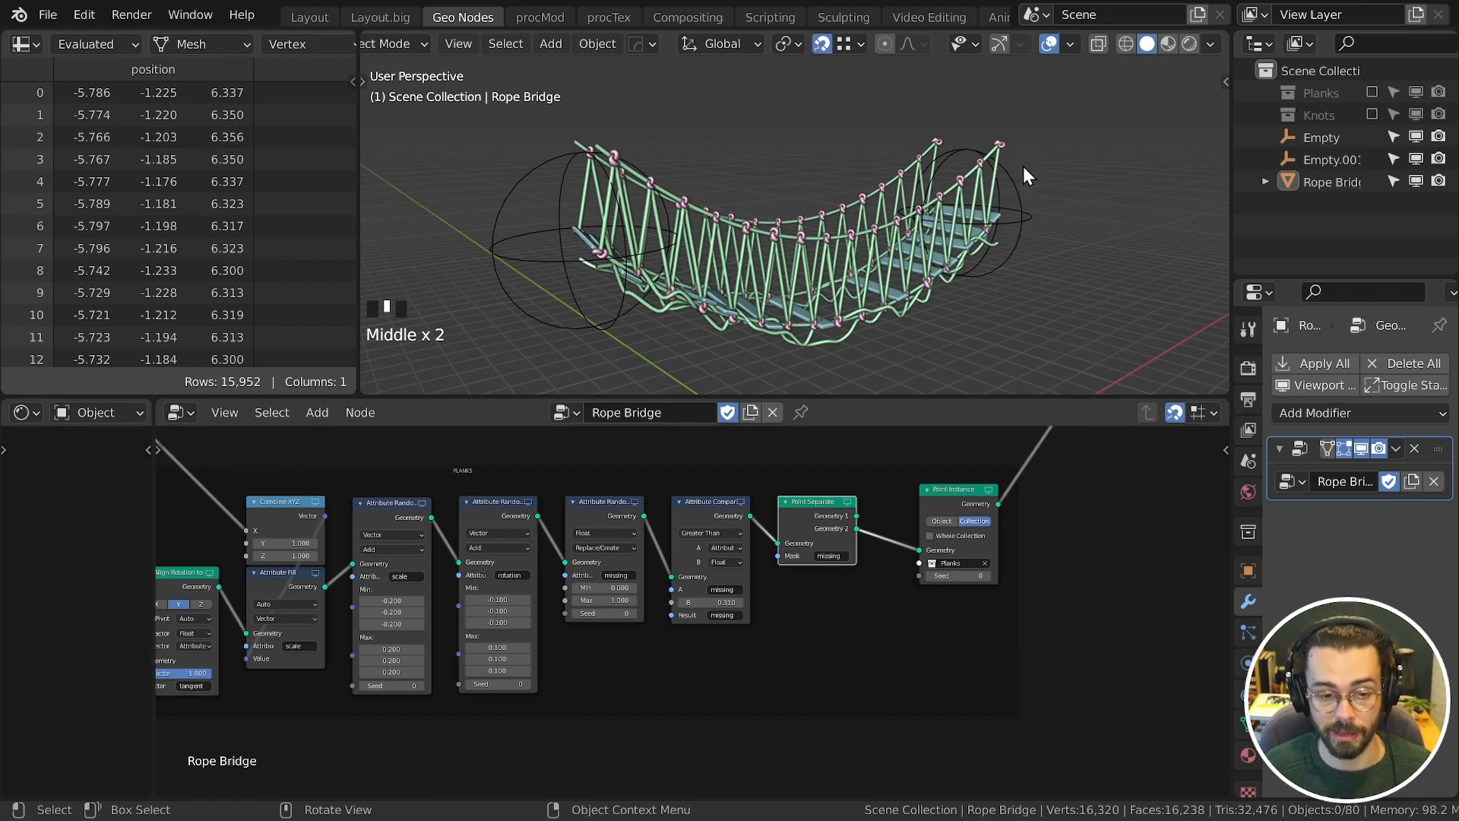
middle_click_drag(993, 215, 897, 235)
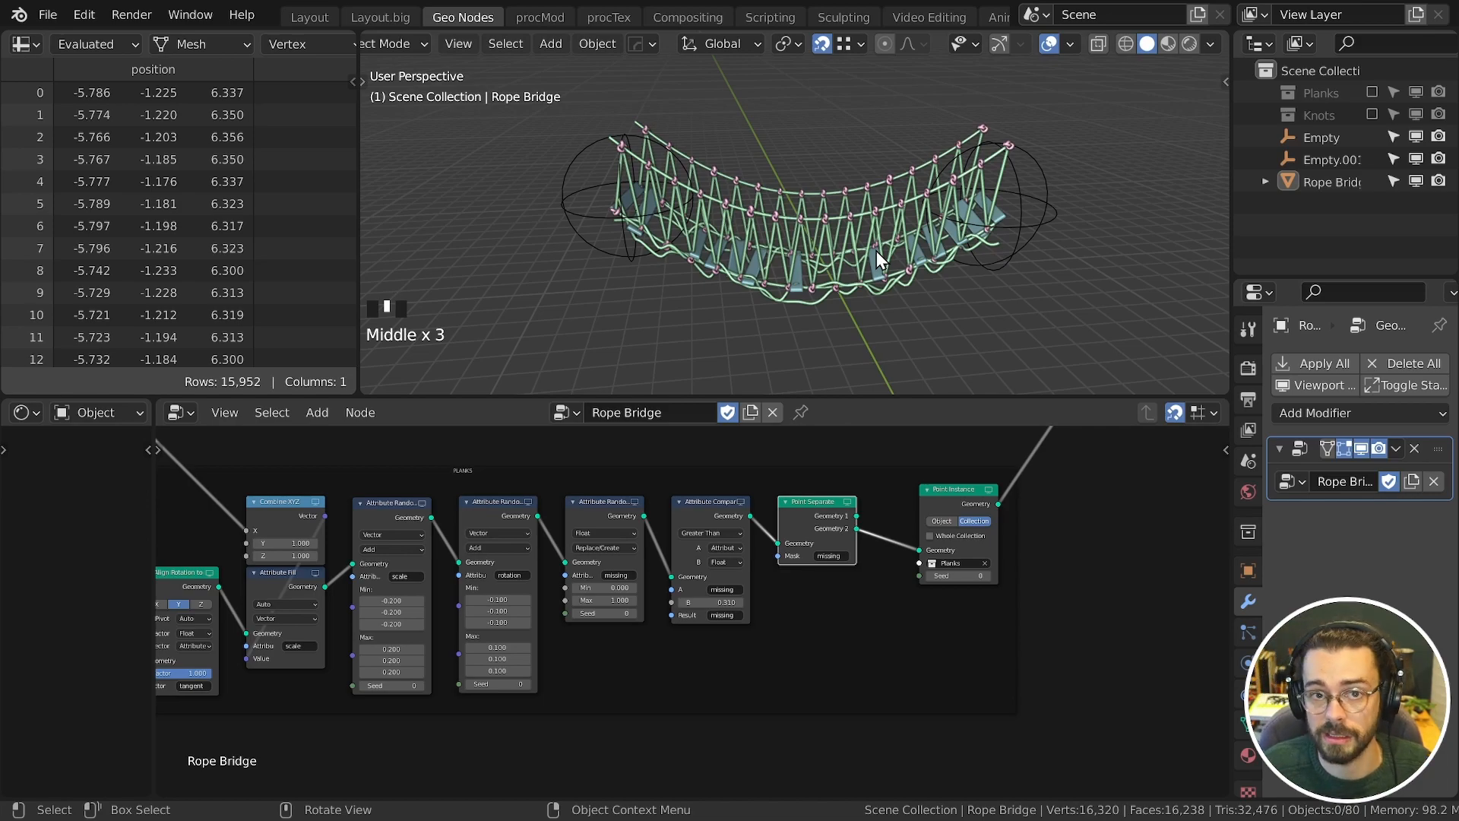
middle_click_drag(940, 540, 794, 558)
left_click_drag(801, 510, 801, 526)
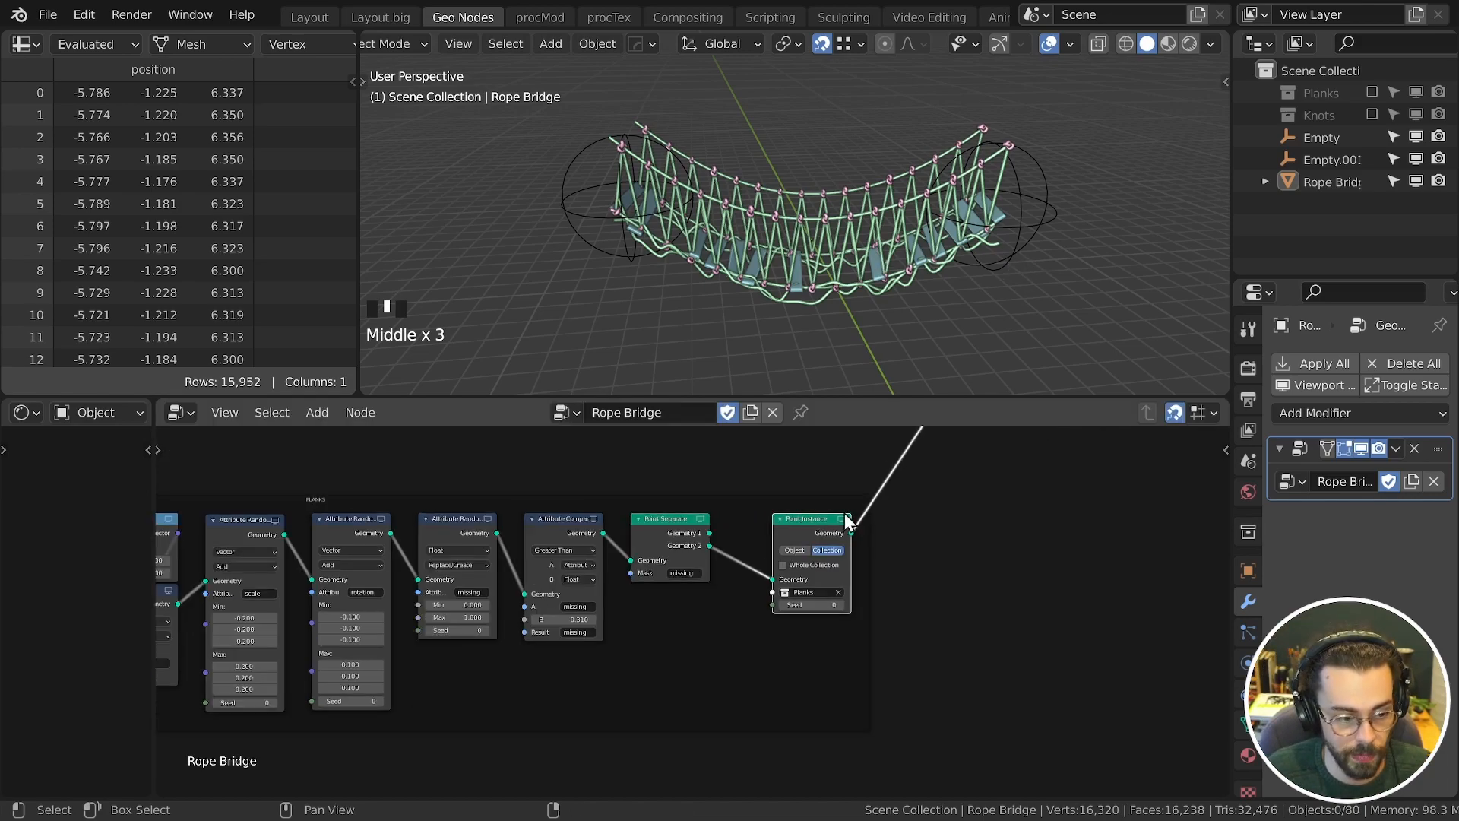
Step: Sketch rectangular pier outlines at one end of the bridge with the annotation tool and undo them
mouse_move(705, 177)
middle_mouse_down()
mouse_move(773, 192)
mouse_move(805, 216)
middle_mouse_up()
key("d")
mouse_move(594, 201)
left_mouse_down()
mouse_move(614, 115)
mouse_move(608, 193)
left_mouse_up()
mouse_move(619, 243)
left_mouse_down()
mouse_move(619, 122)
mouse_move(653, 202)
mouse_move(617, 225)
left_mouse_up()
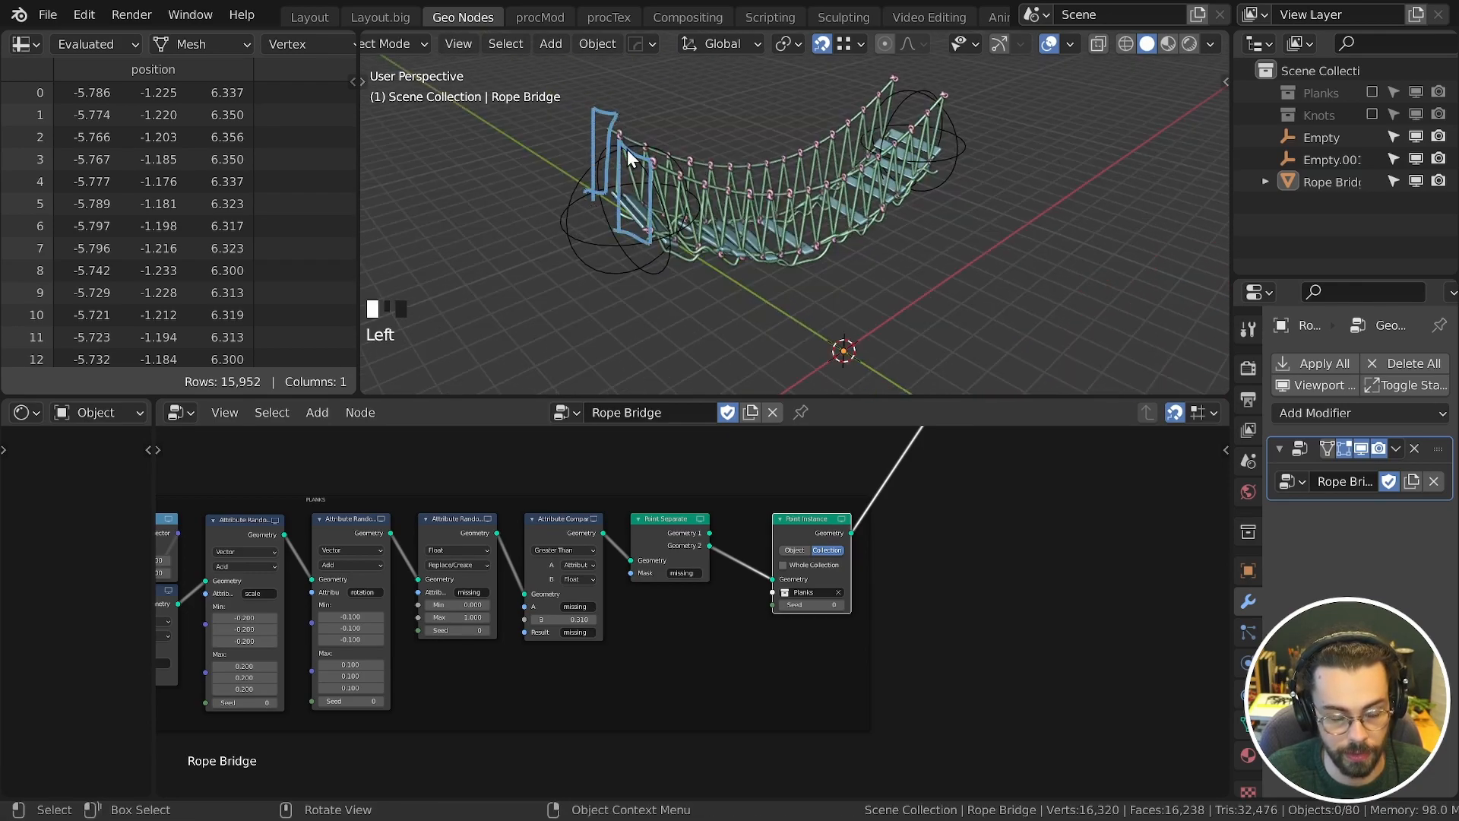
key("ctrl+z")
middle_click_drag(648, 196, 624, 263)
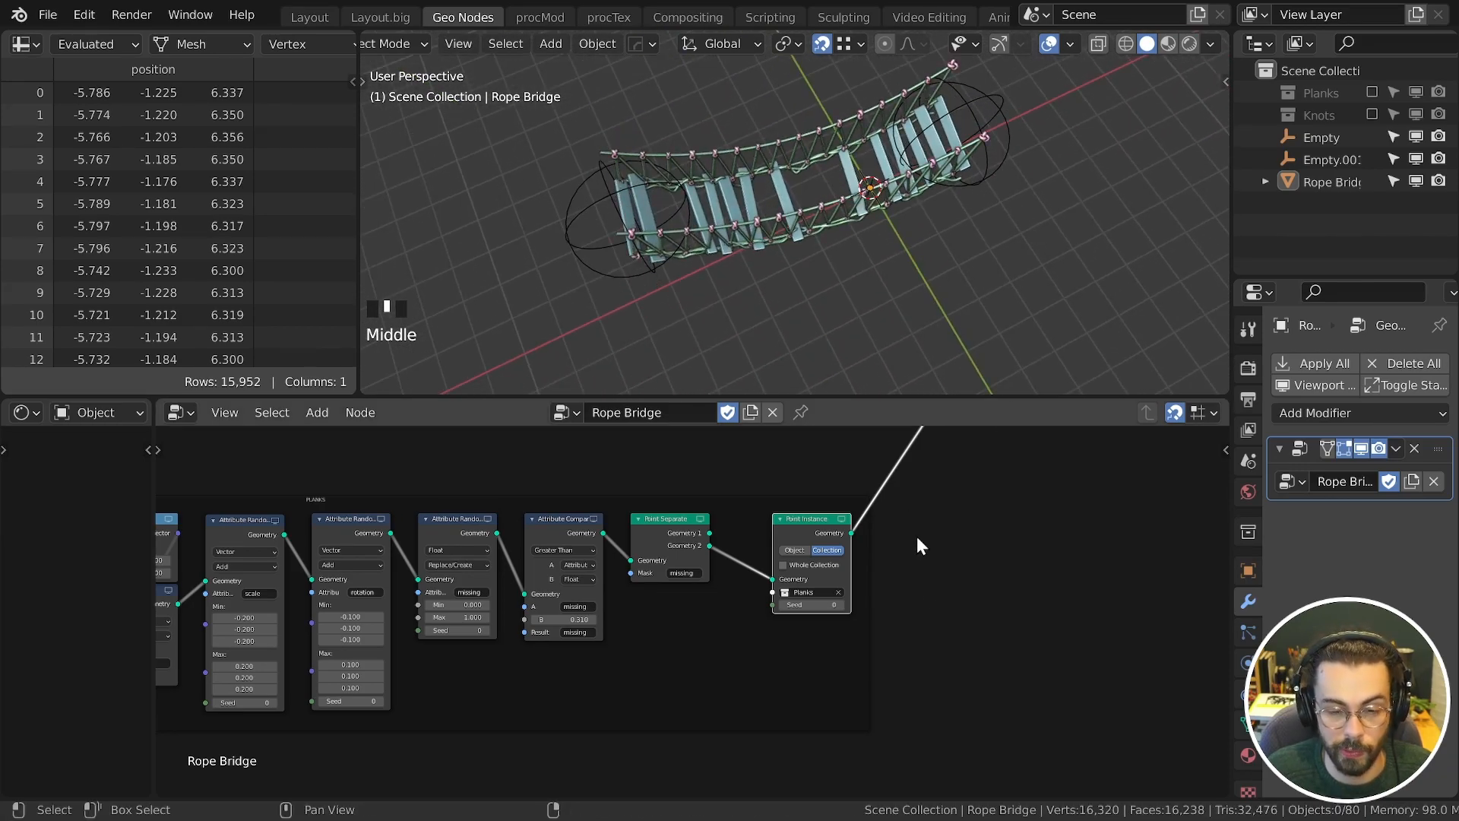
Step: Examine the Attribute Compare node's point attributes in the spreadsheet, including the fac column, and look over the bridge
middle_click_drag(910, 549, 869, 556)
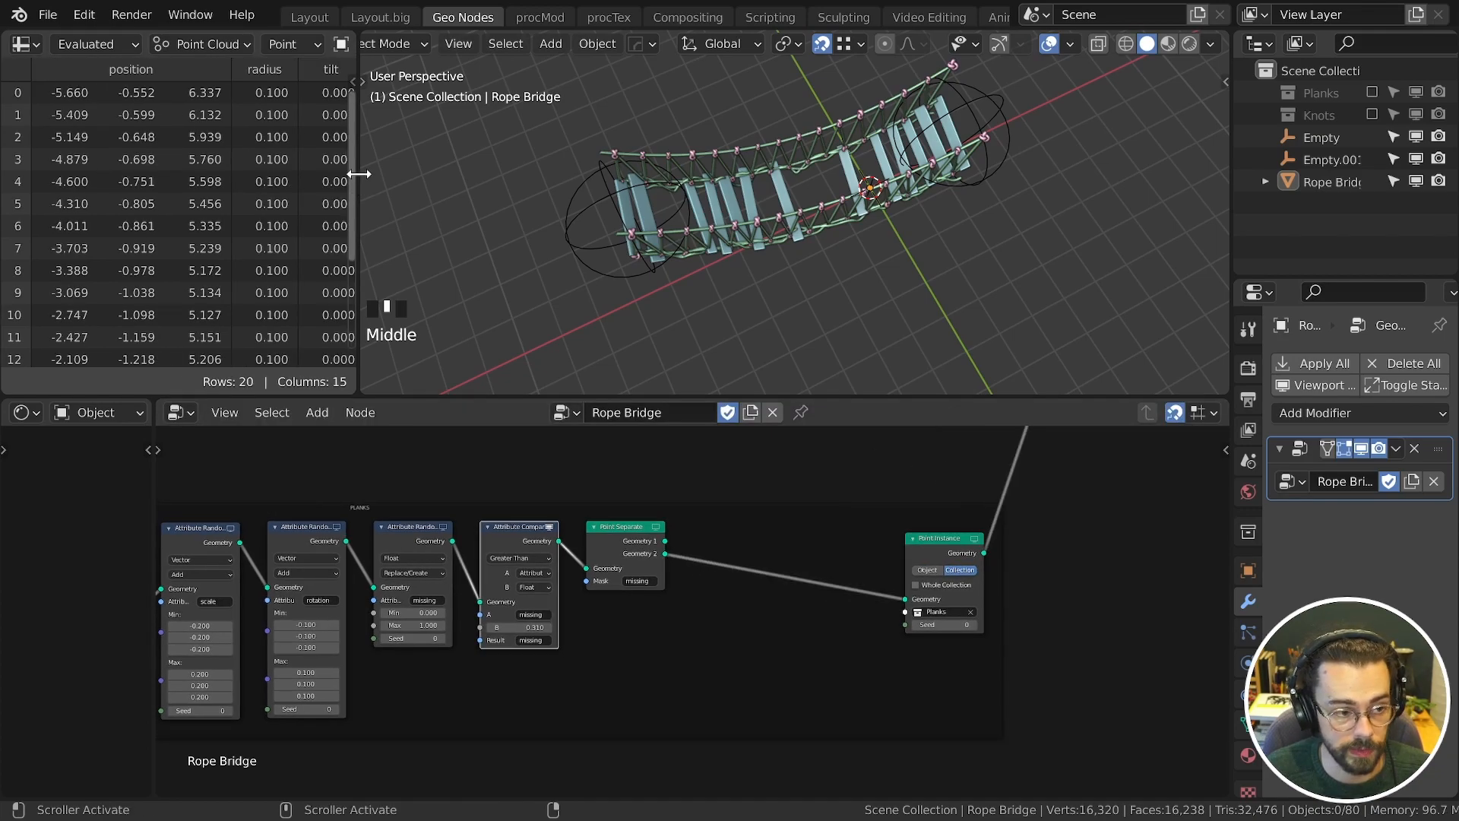
left_click_drag(359, 174, 775, 176)
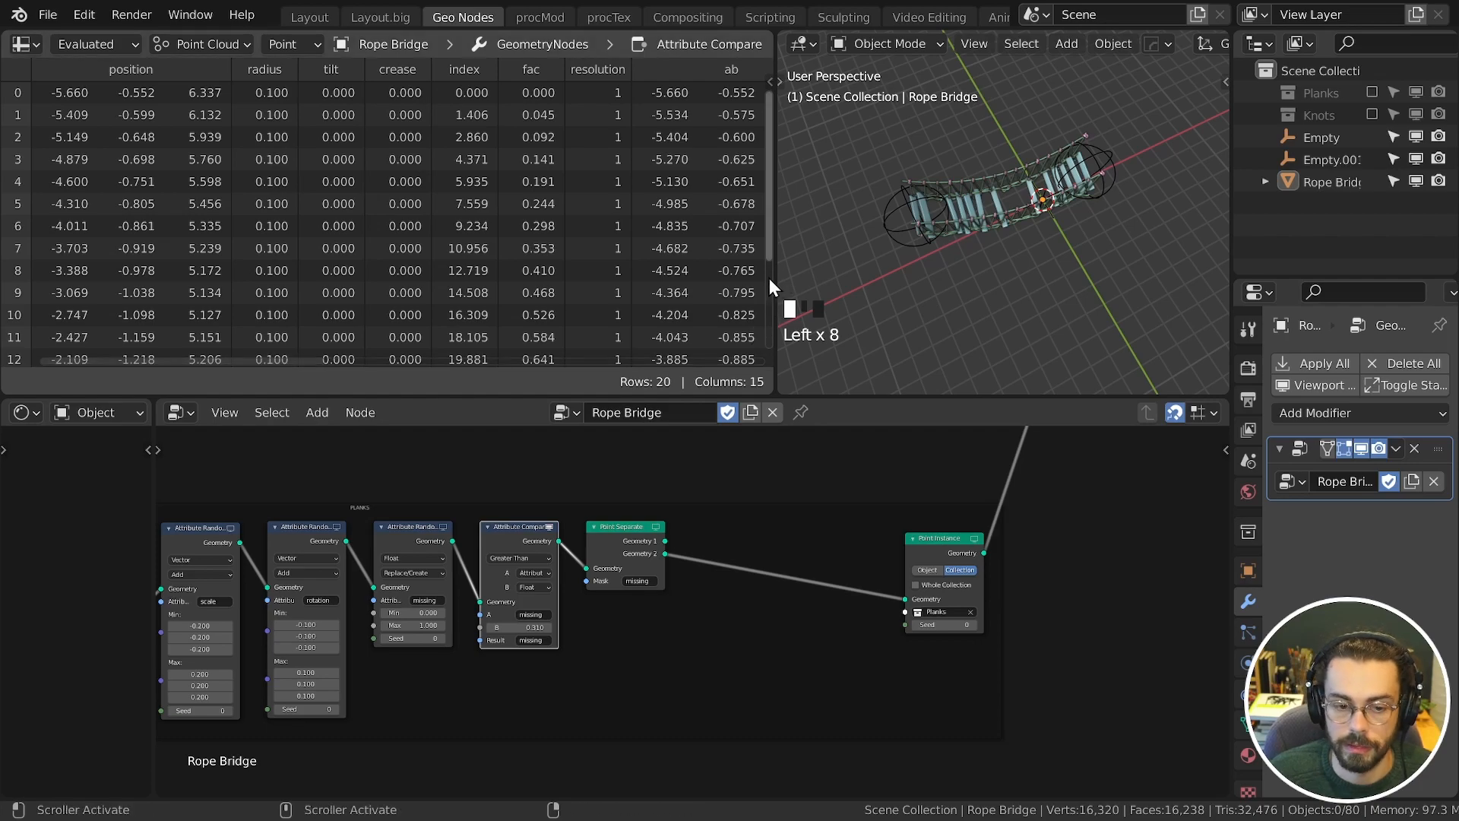
left_click_drag(775, 279, 276, 198)
scroll(798, 553, "up", 2)
middle_click_drag(840, 316, 790, 216)
Step: Make room before Point Instance, insert a second Attribute Compare node after Point Separate and set its operation to Equal
middle_click_drag(846, 552, 763, 558)
left_click_drag(917, 527, 1008, 527)
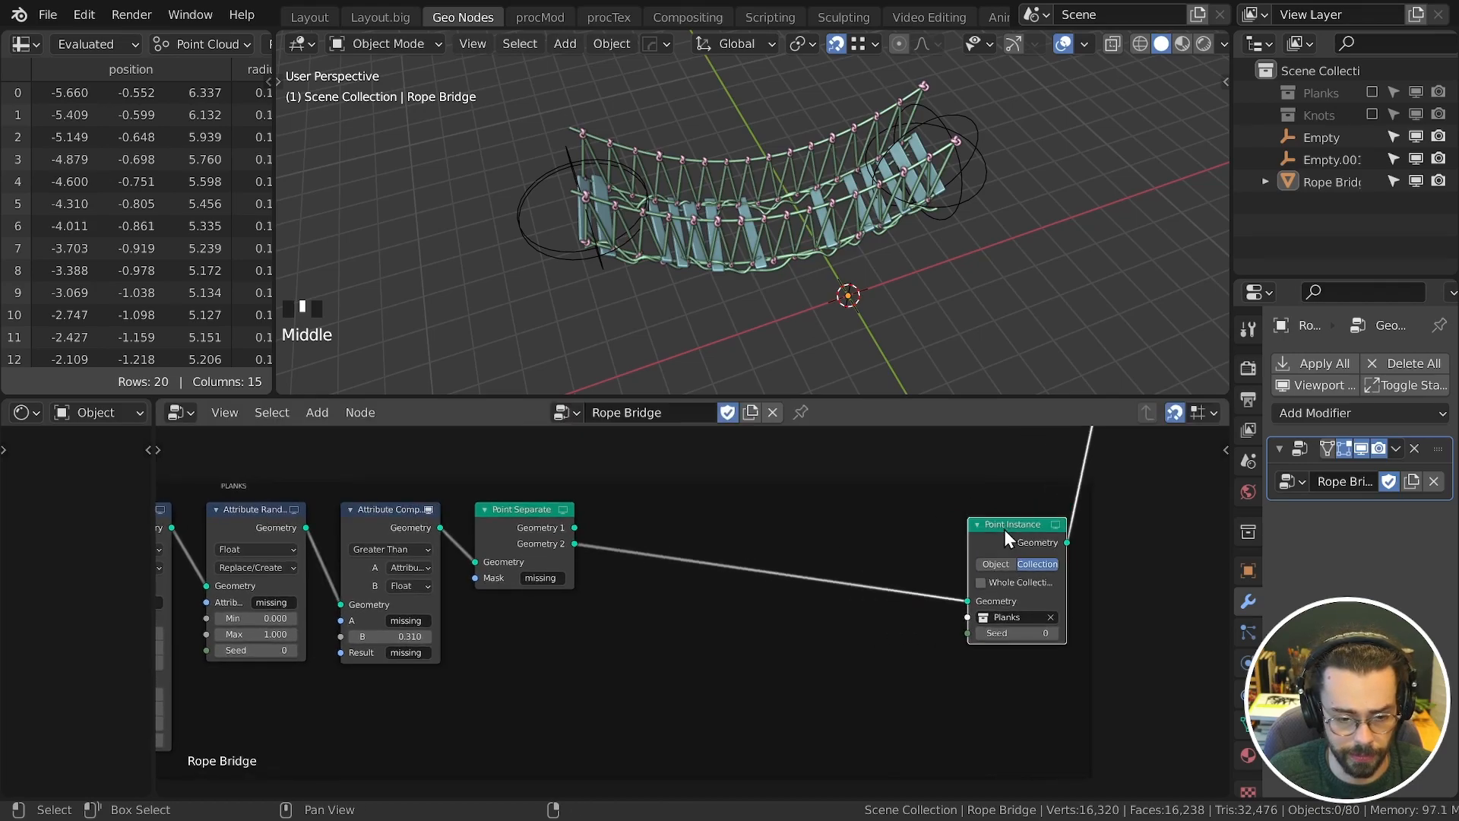
key("shift+a")
mouse_move(684, 321)
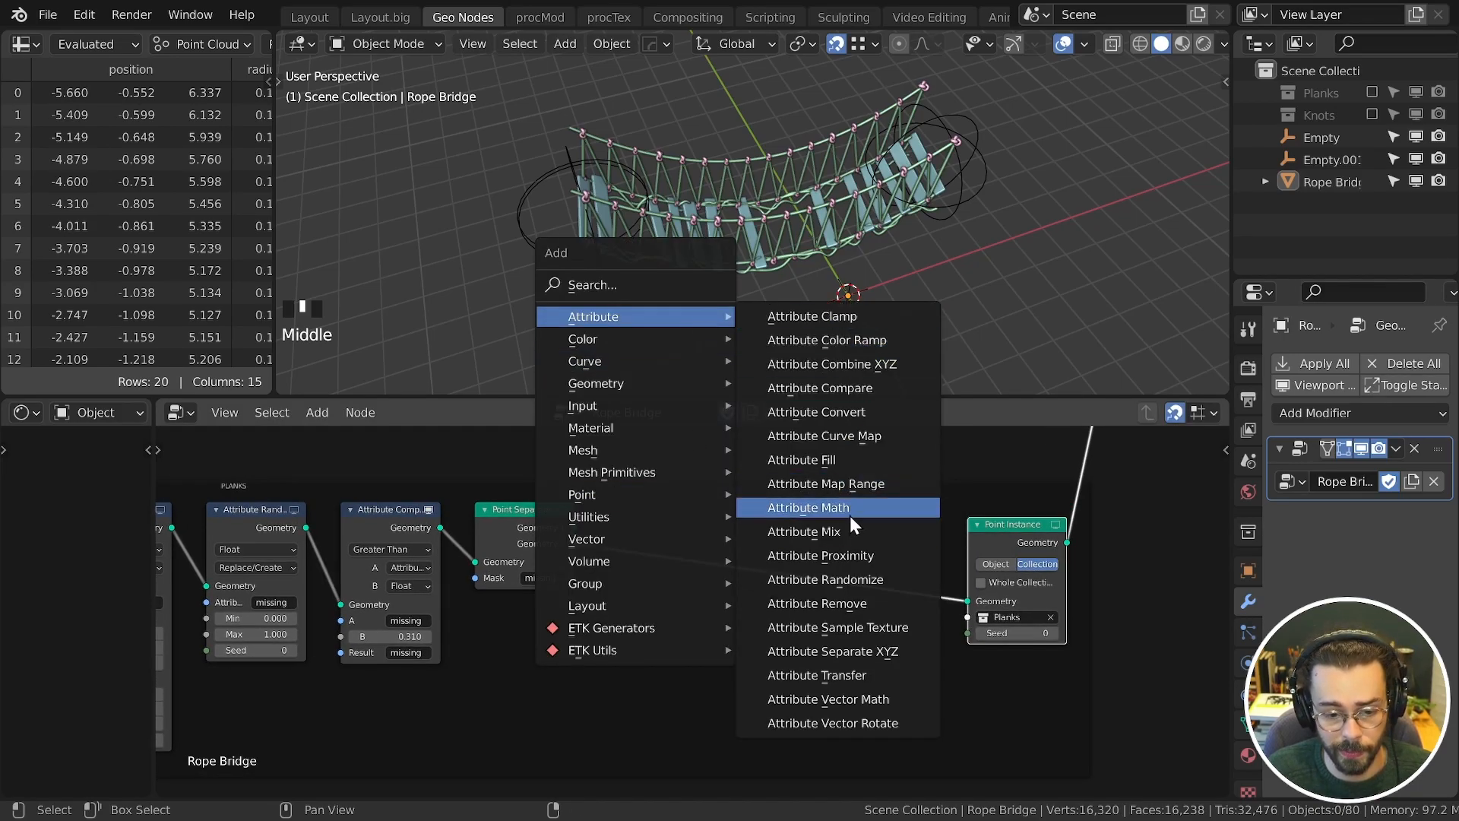
left_click(703, 549)
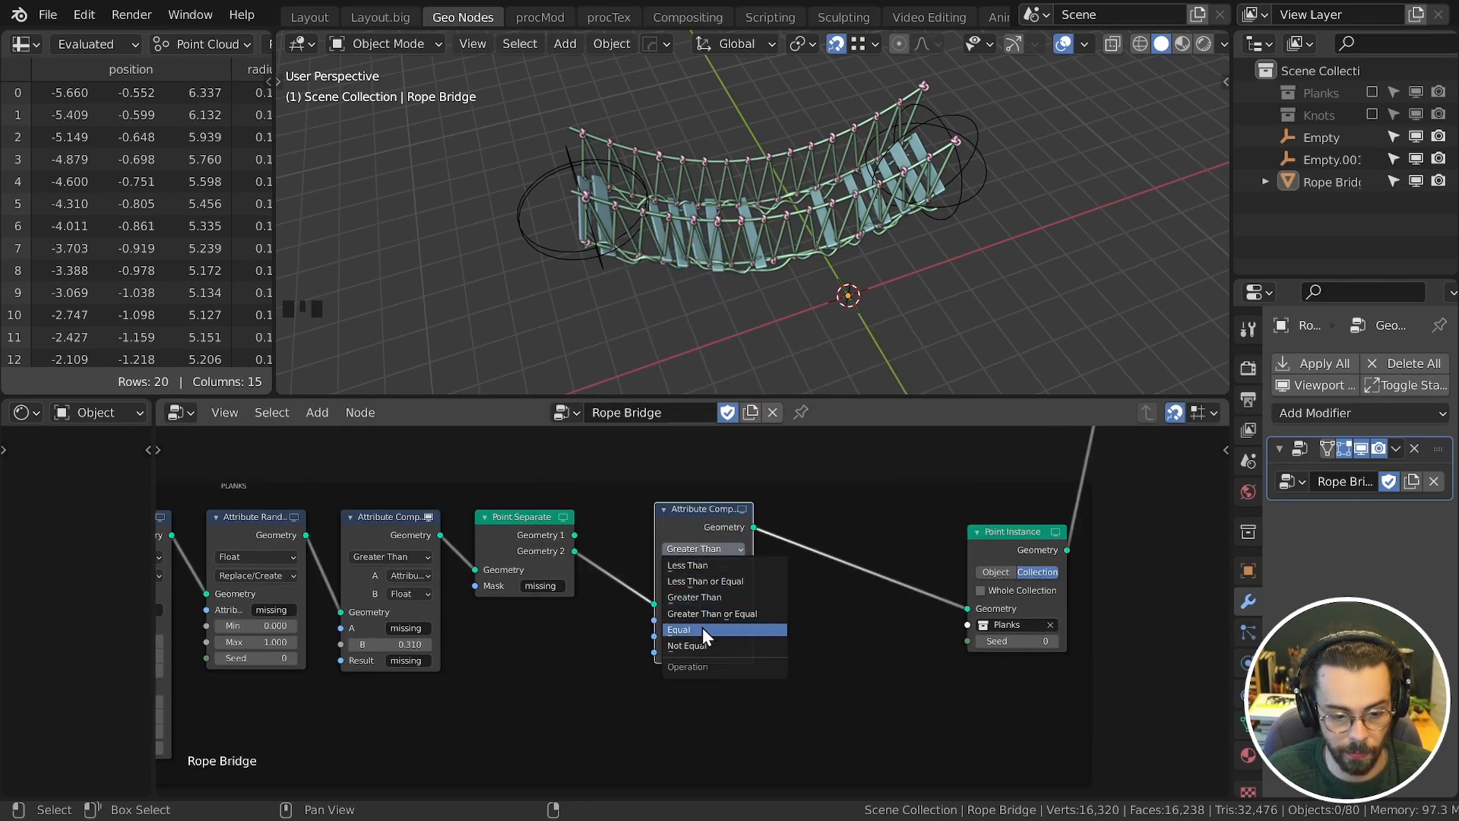
left_click(705, 630)
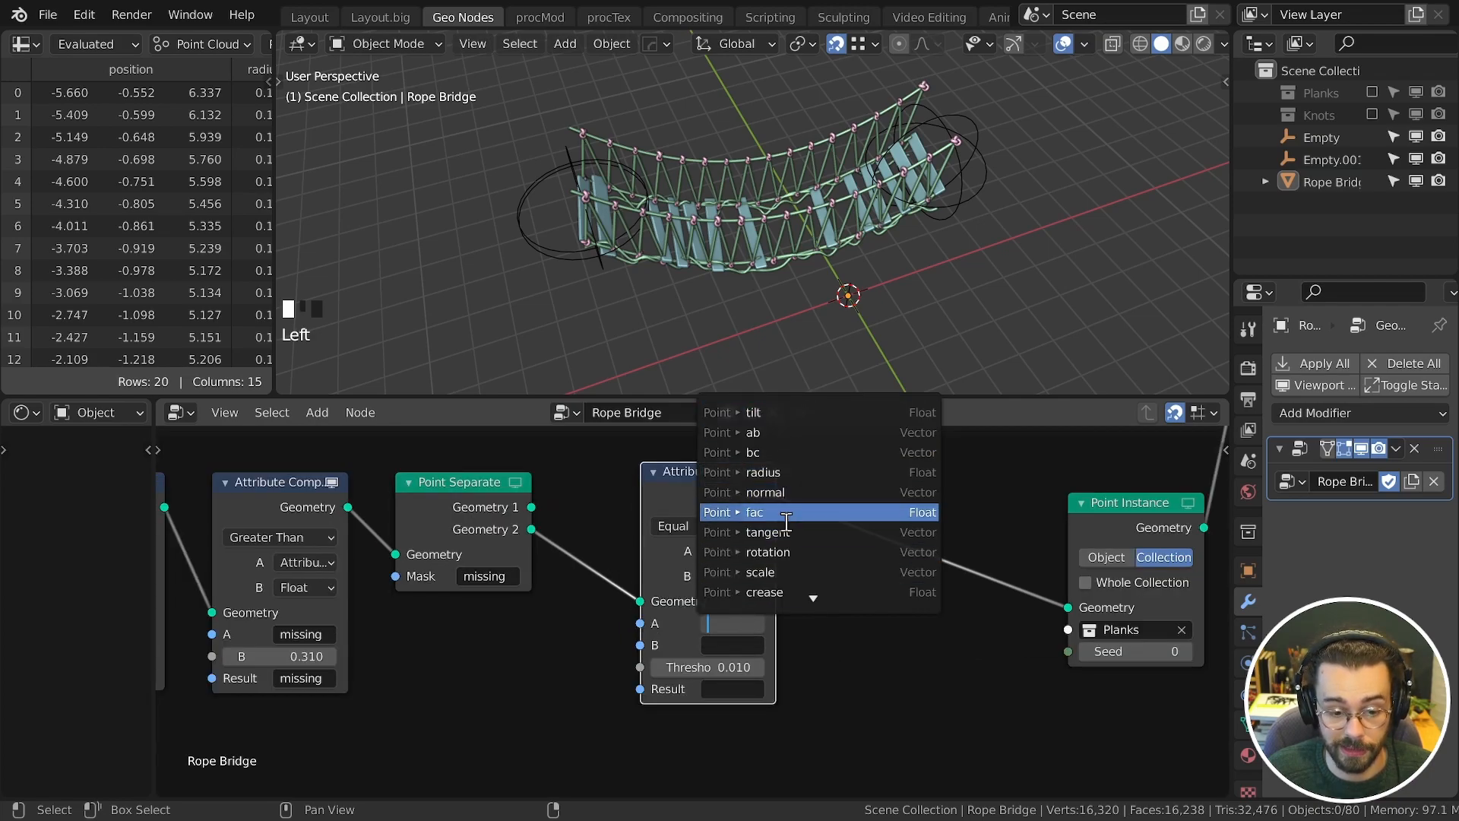
Step: Set the second Attribute Compare node to compare attribute "fac" with a Float value of 0.5
left_click(786, 519)
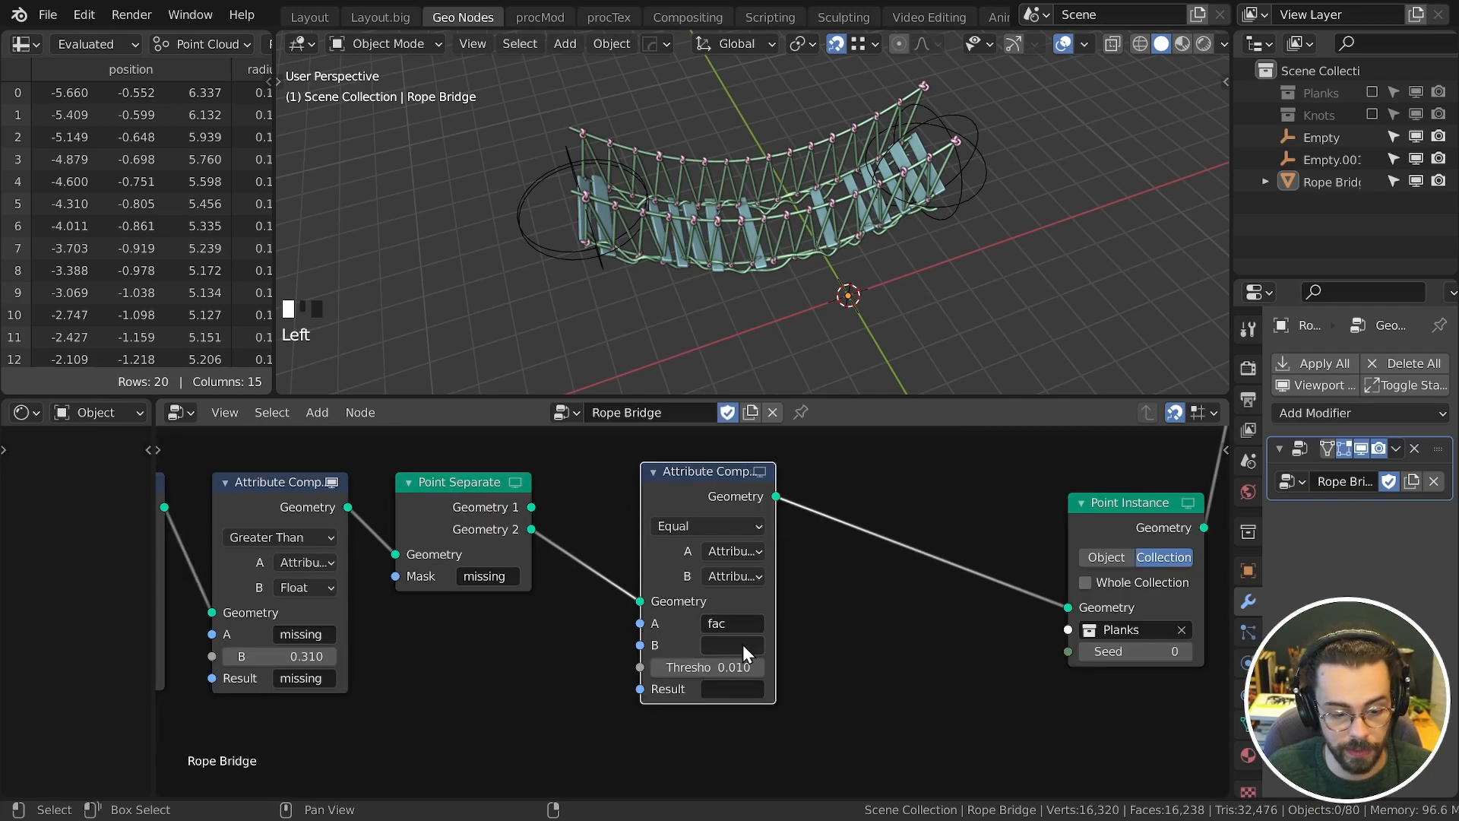
left_click(733, 576)
left_click(731, 600)
left_click(736, 644)
type("0.5")
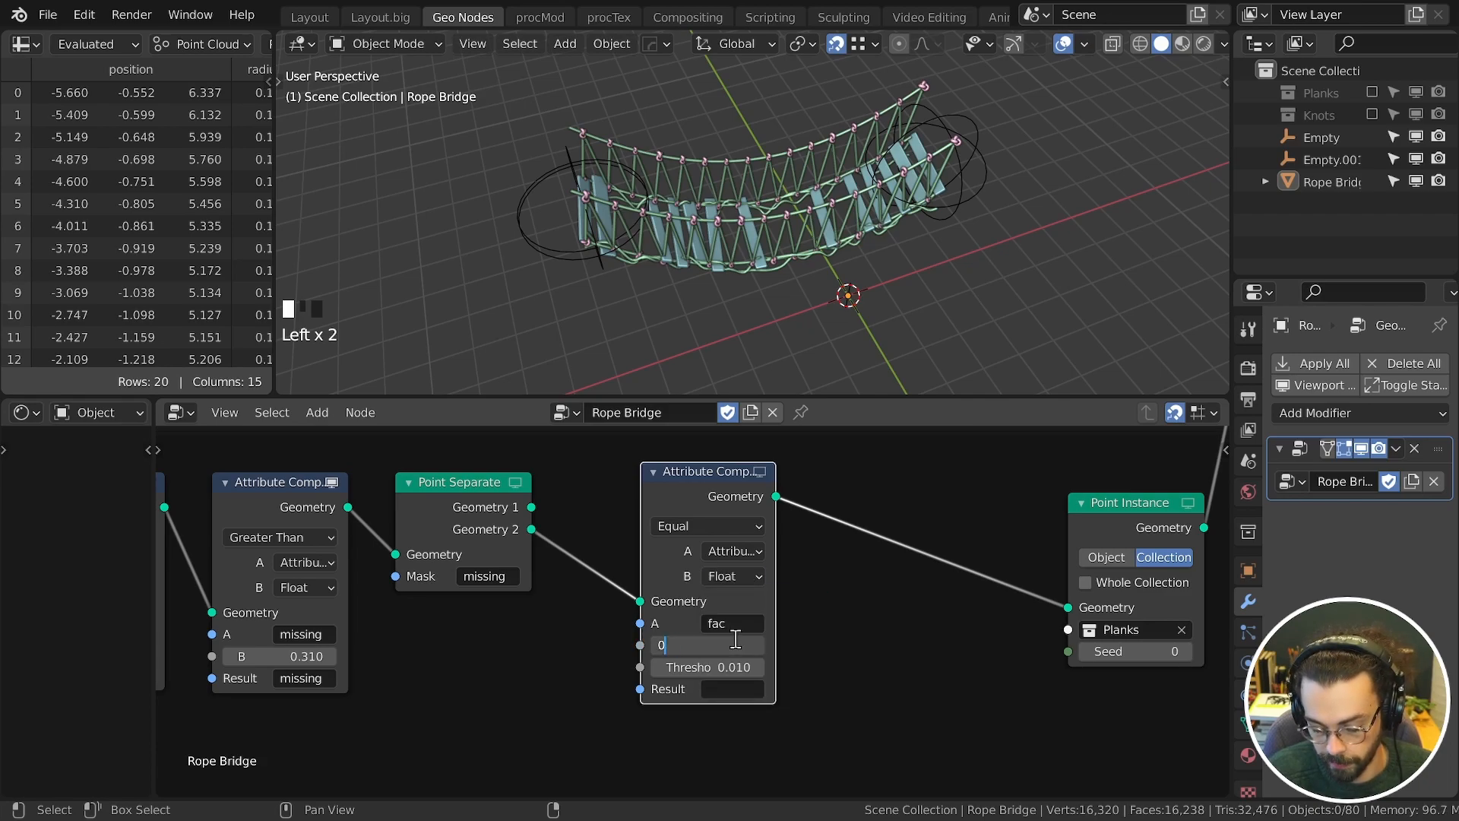
left_click(736, 639)
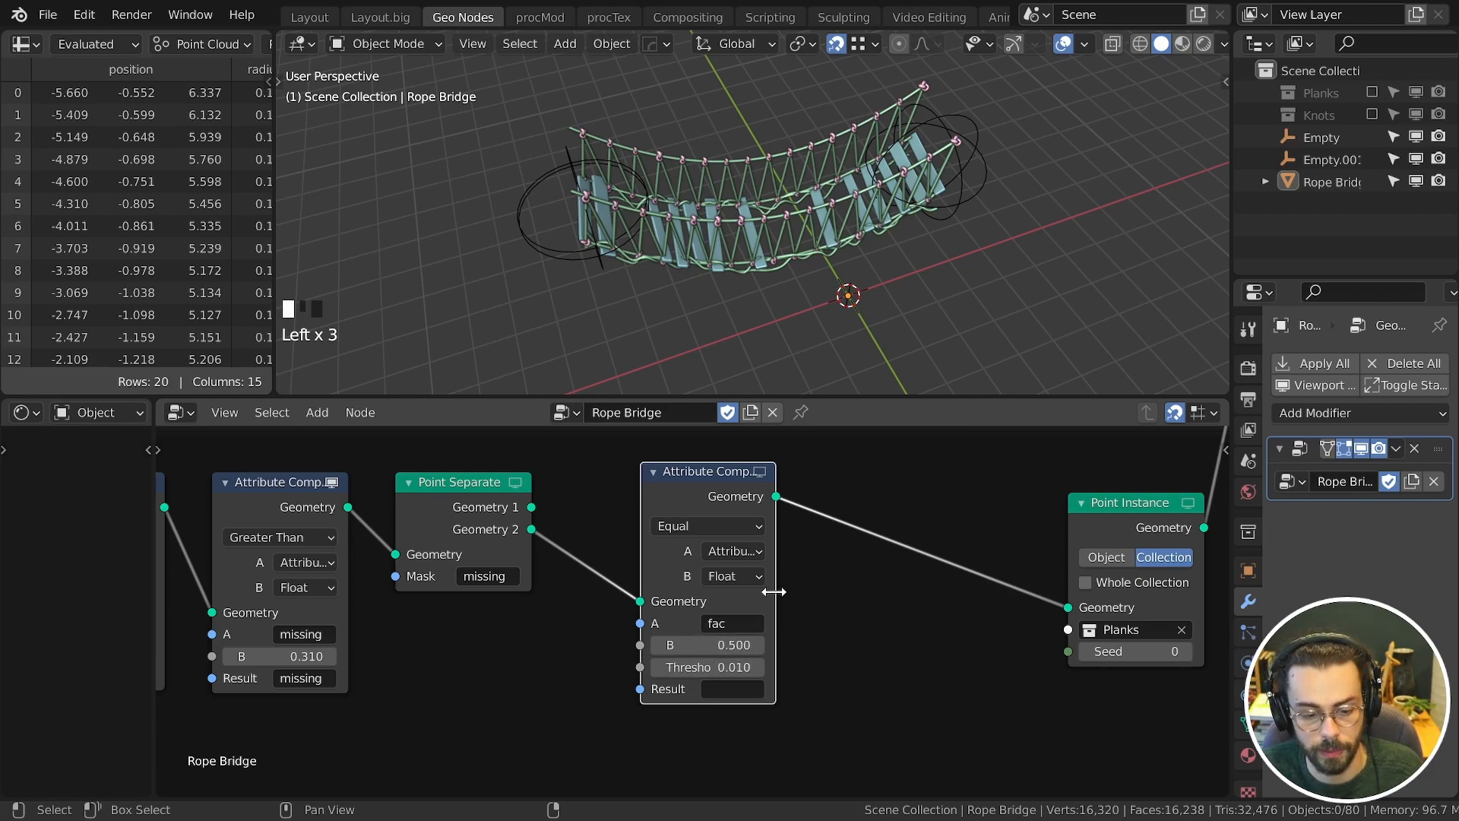
Step: Widen the second Attribute Compare node, set its threshold to 0.499 and name its result "mask"
left_click_drag(773, 597, 836, 601)
left_click(791, 669)
type(".499")
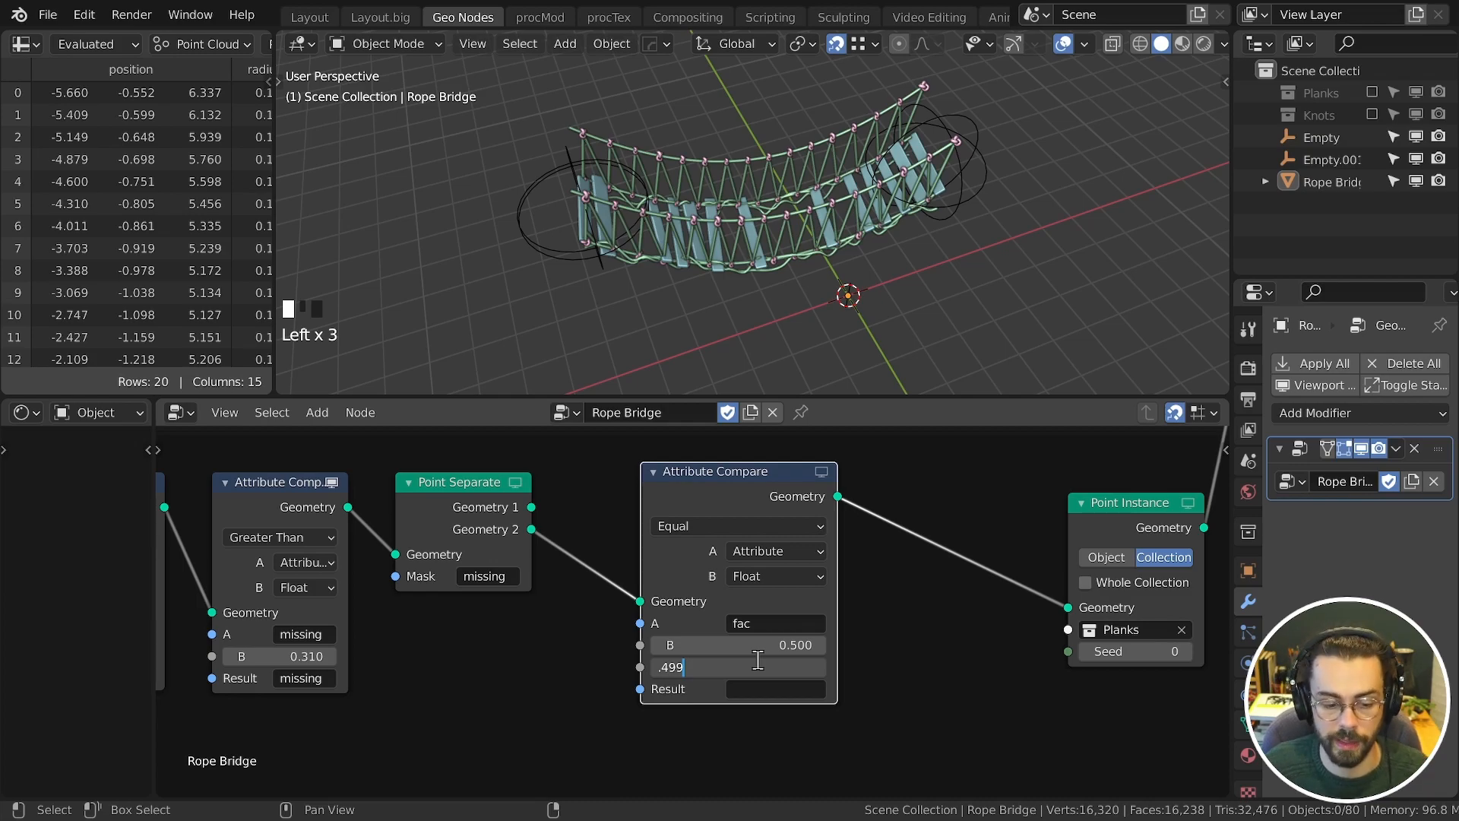
key("Return")
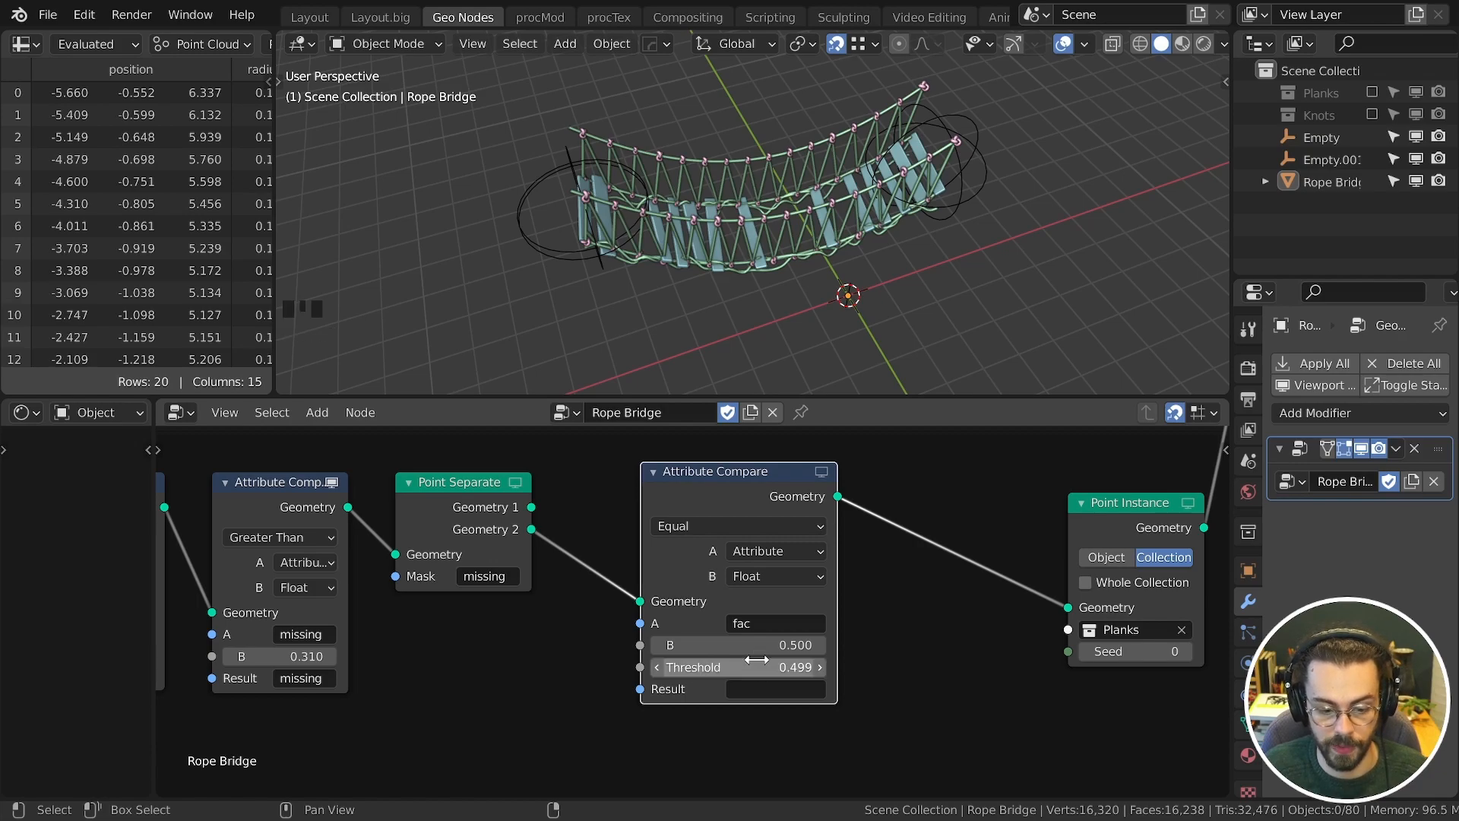
Step: Duplicate Point Separate after the Equal comparison with mask "mask", feed its Geometry 2 into Point Instance, and save the file
key("shift+d")
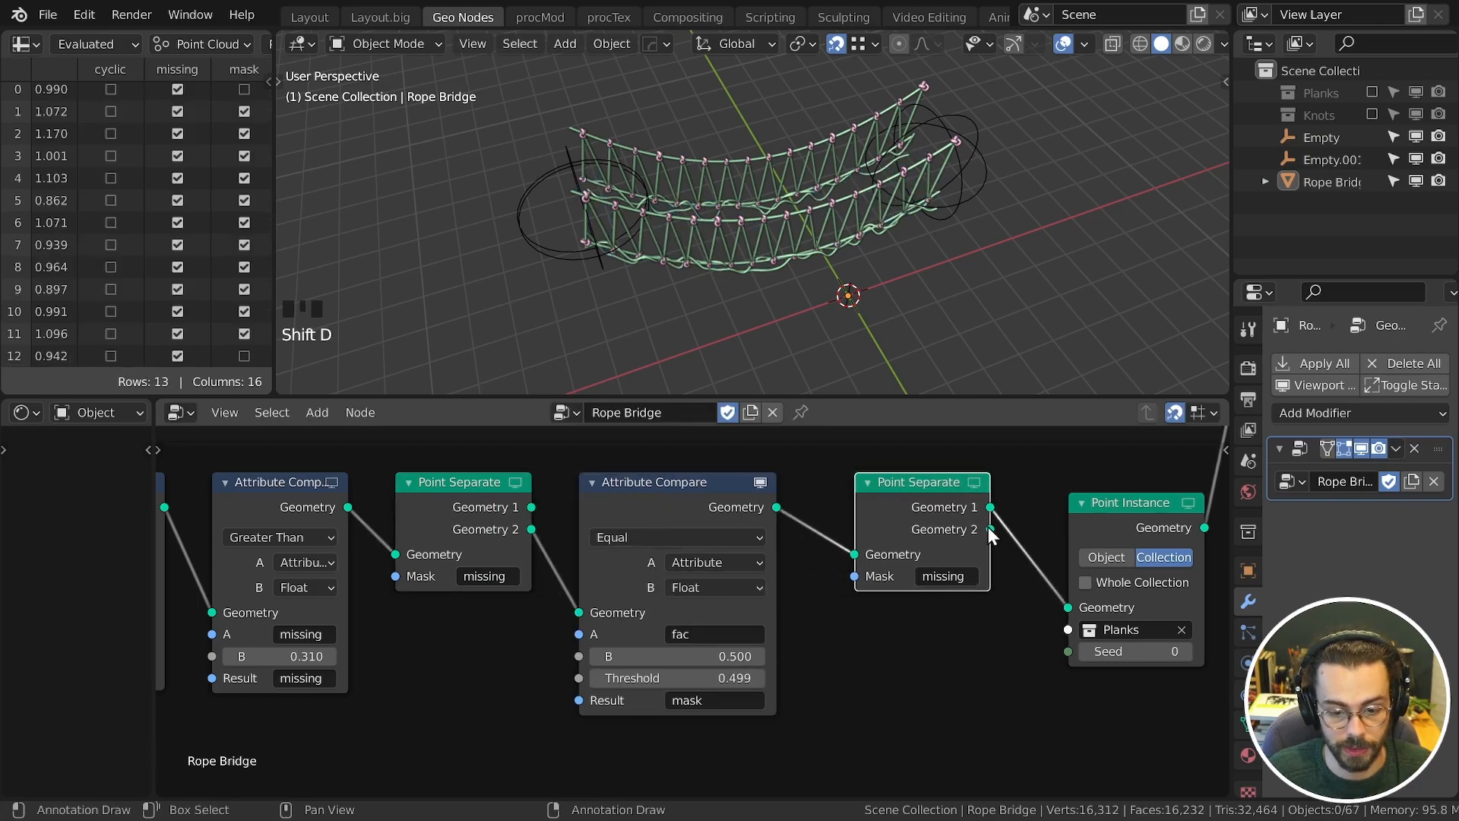
left_click_drag(990, 529, 1104, 625)
left_click_drag(1103, 625, 1069, 608)
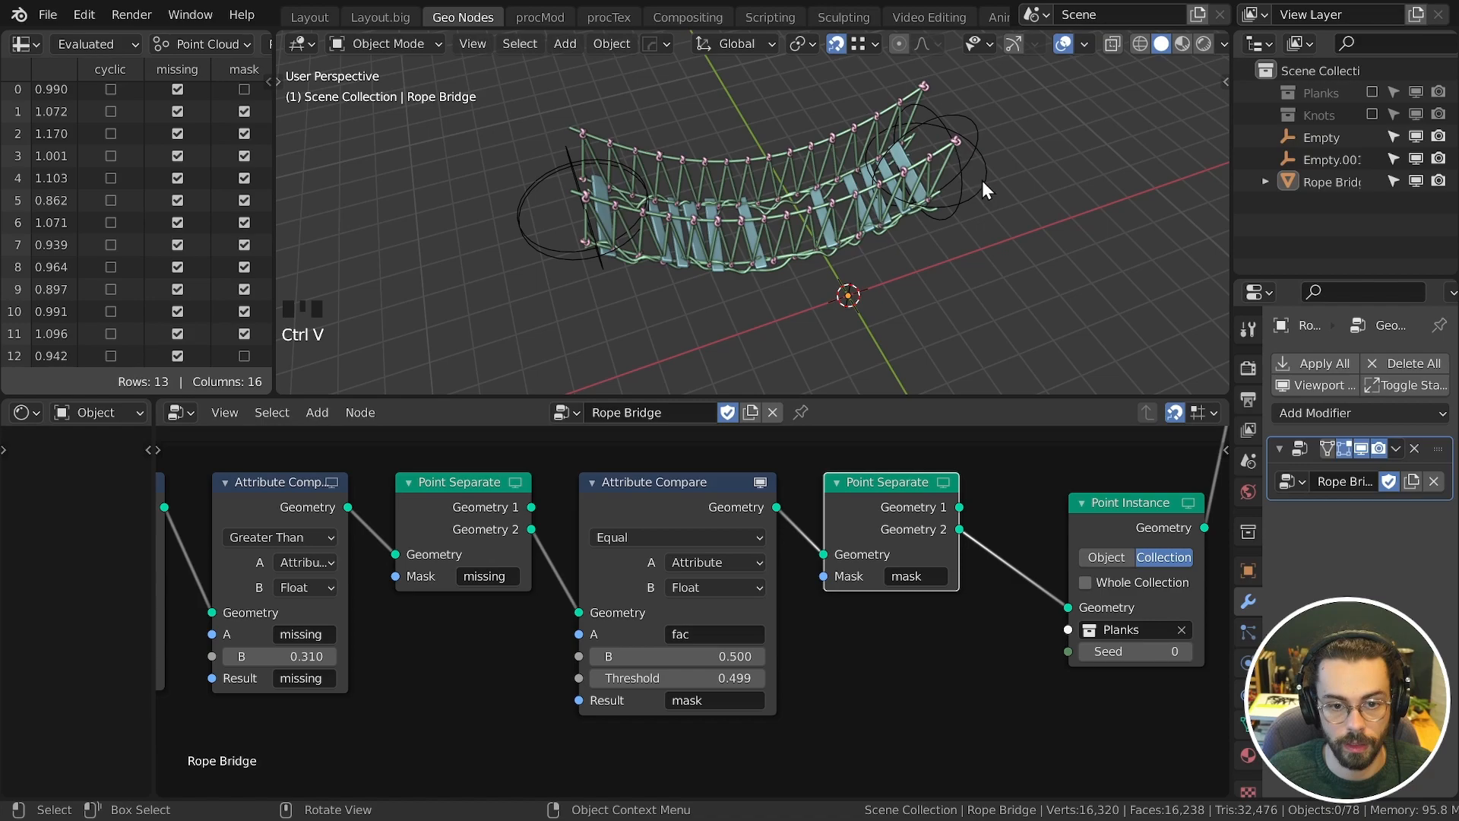
scroll(940, 500, "down", 4)
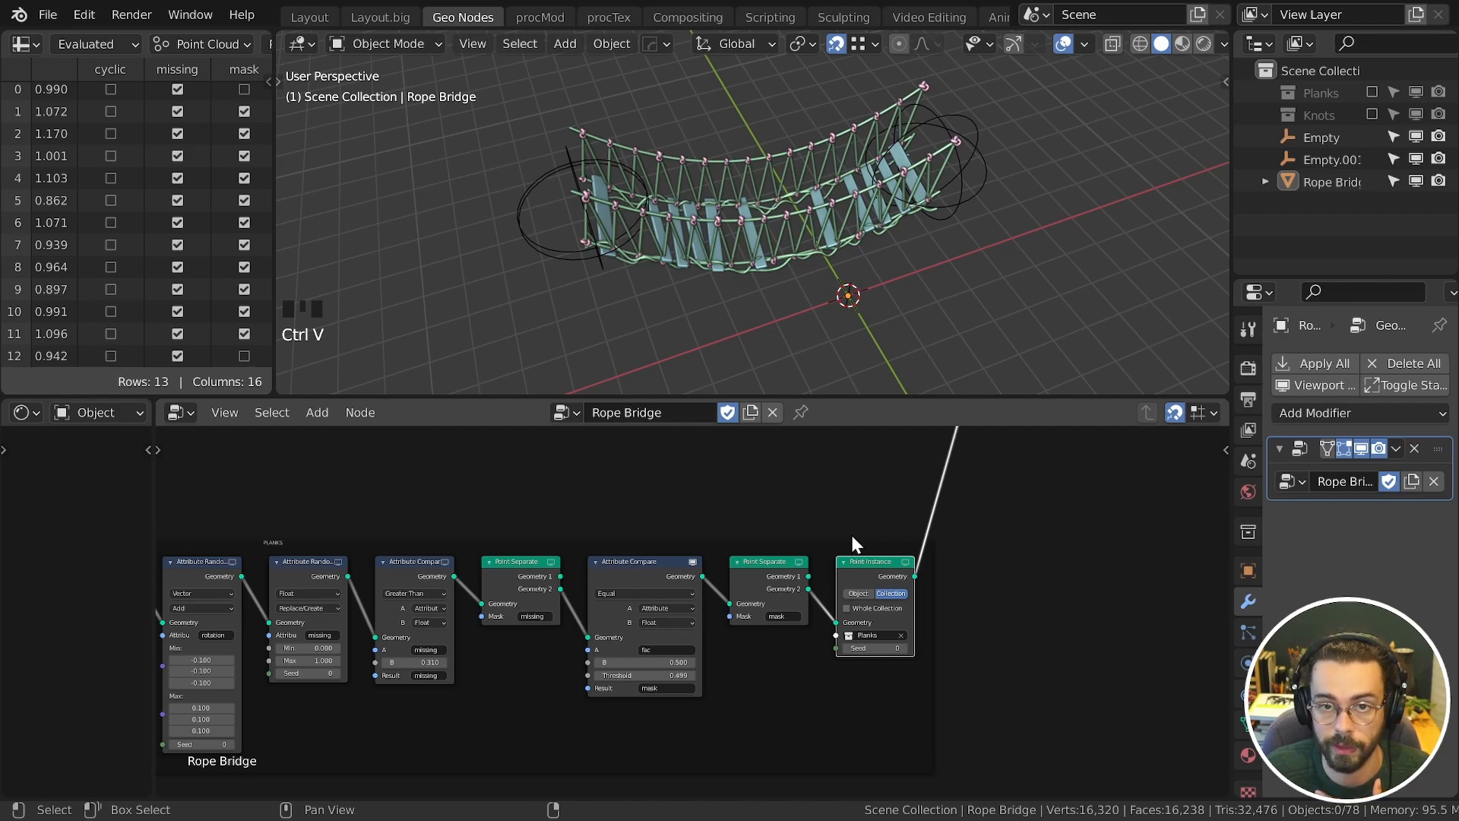
key("ctrl+s")
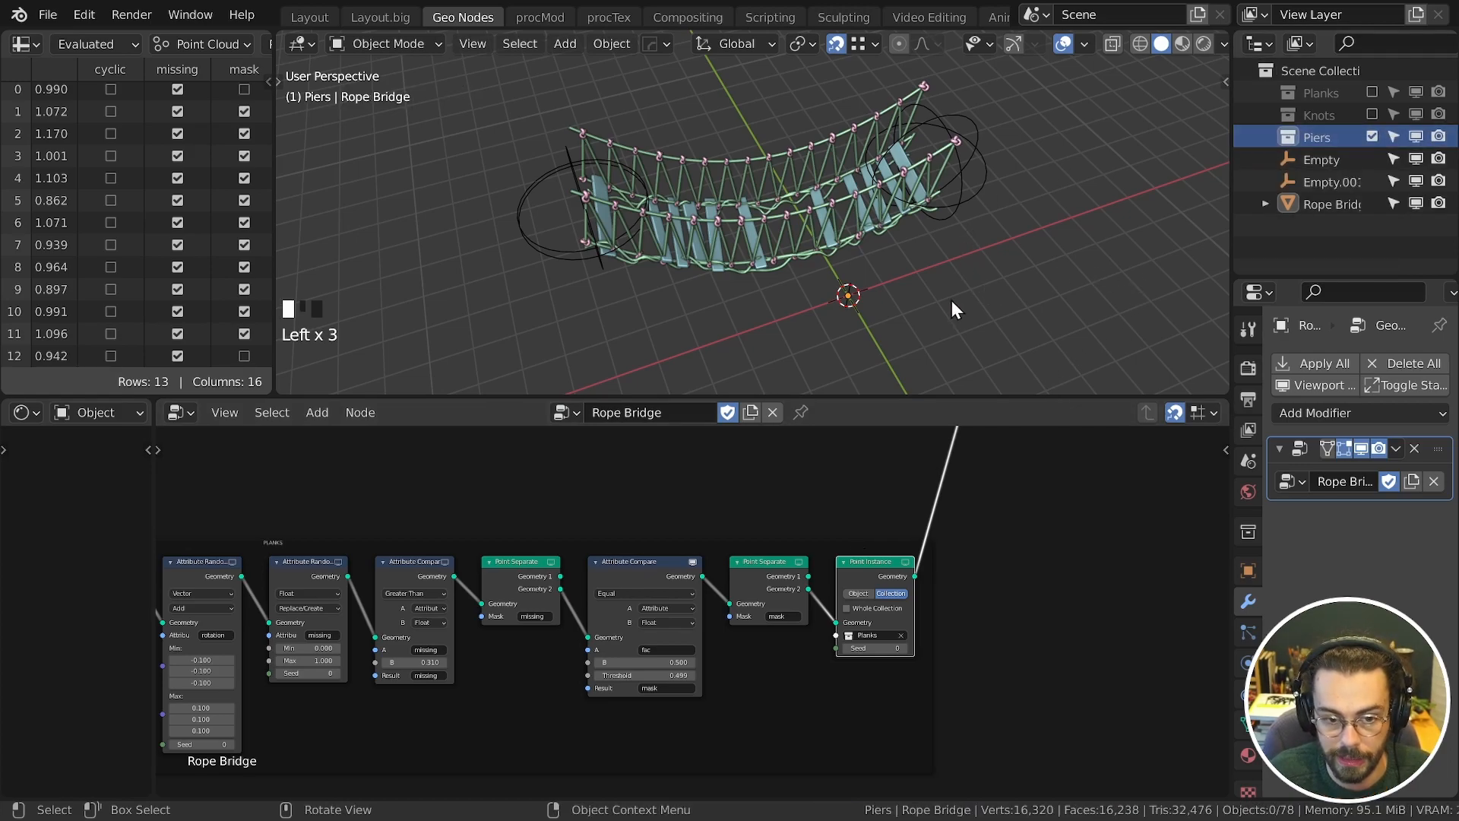
Step: Add a cube at the world origin inside a new collection named Piers
key("shift+a")
left_click(1040, 294)
middle_click_drag(1040, 296, 912, 262, "shift")
Step: In Edit Mode from the front view, move the cube's whole mesh up 1 m along Z
key("KP_1")
key("Tab")
key("g")
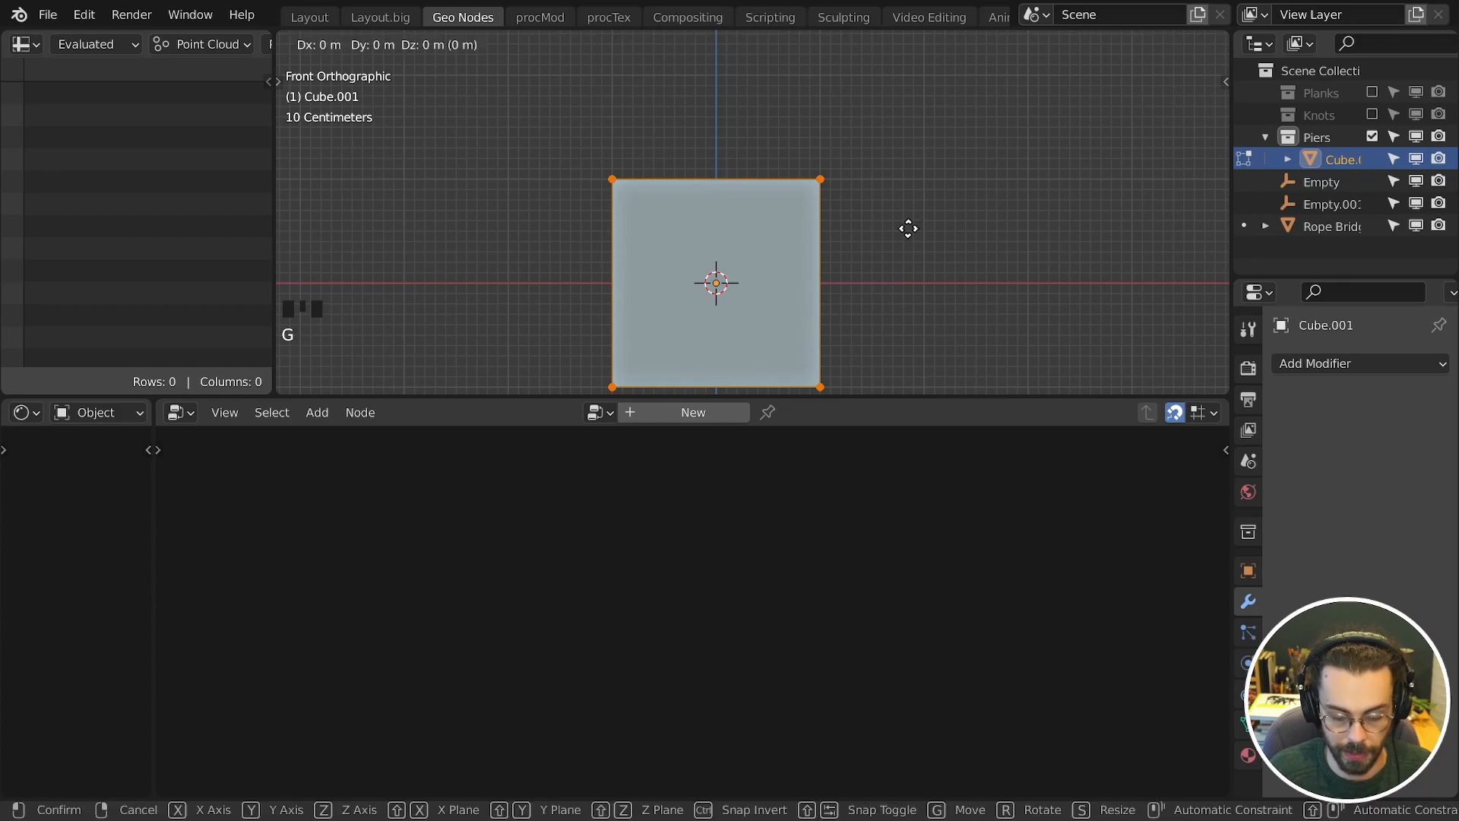
key("z")
key("1")
key("Return")
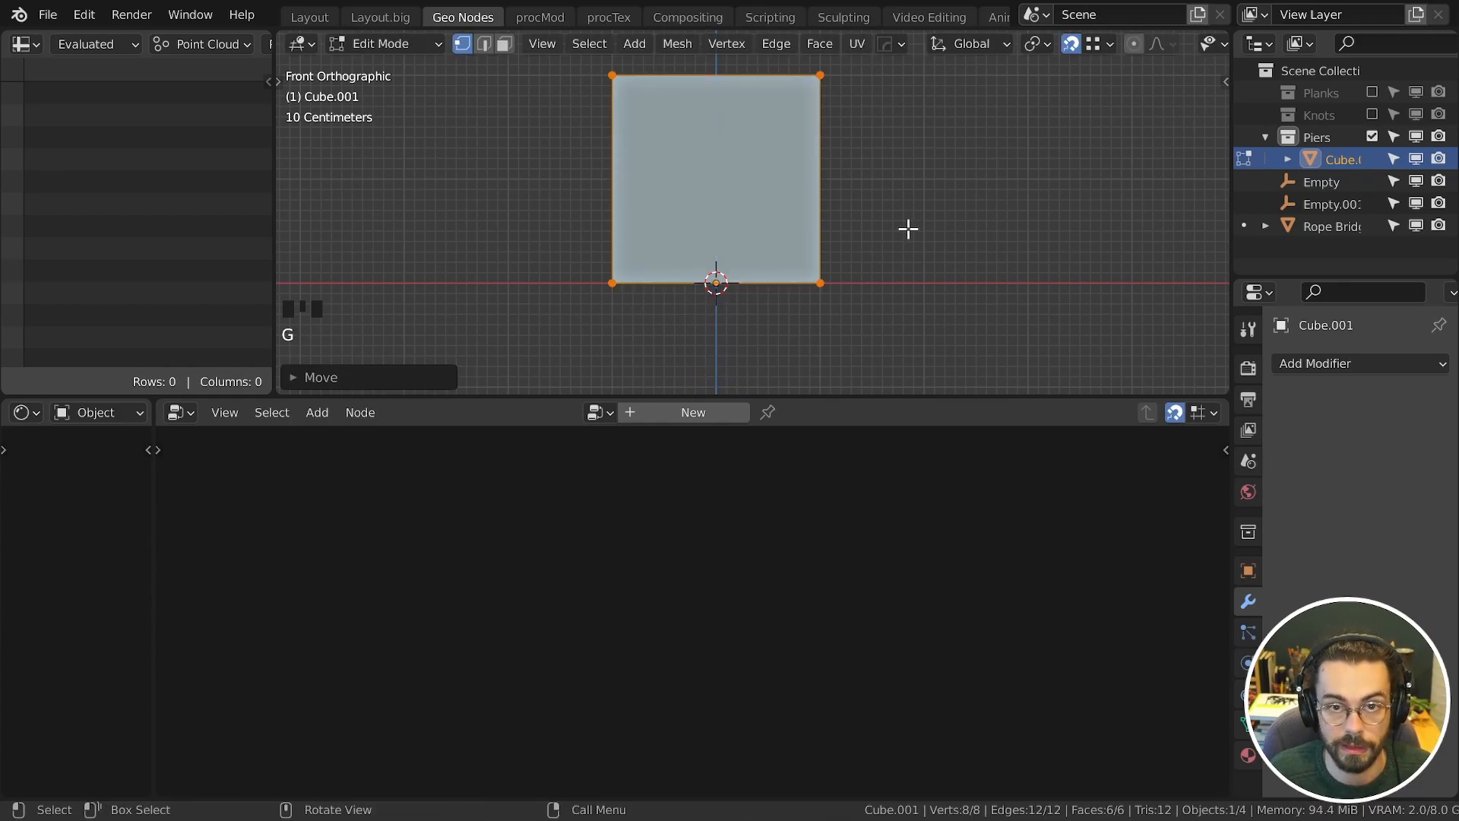
Step: Scale the cube by 0.5 in Object Mode and apply its transform
key("Tab")
key("s")
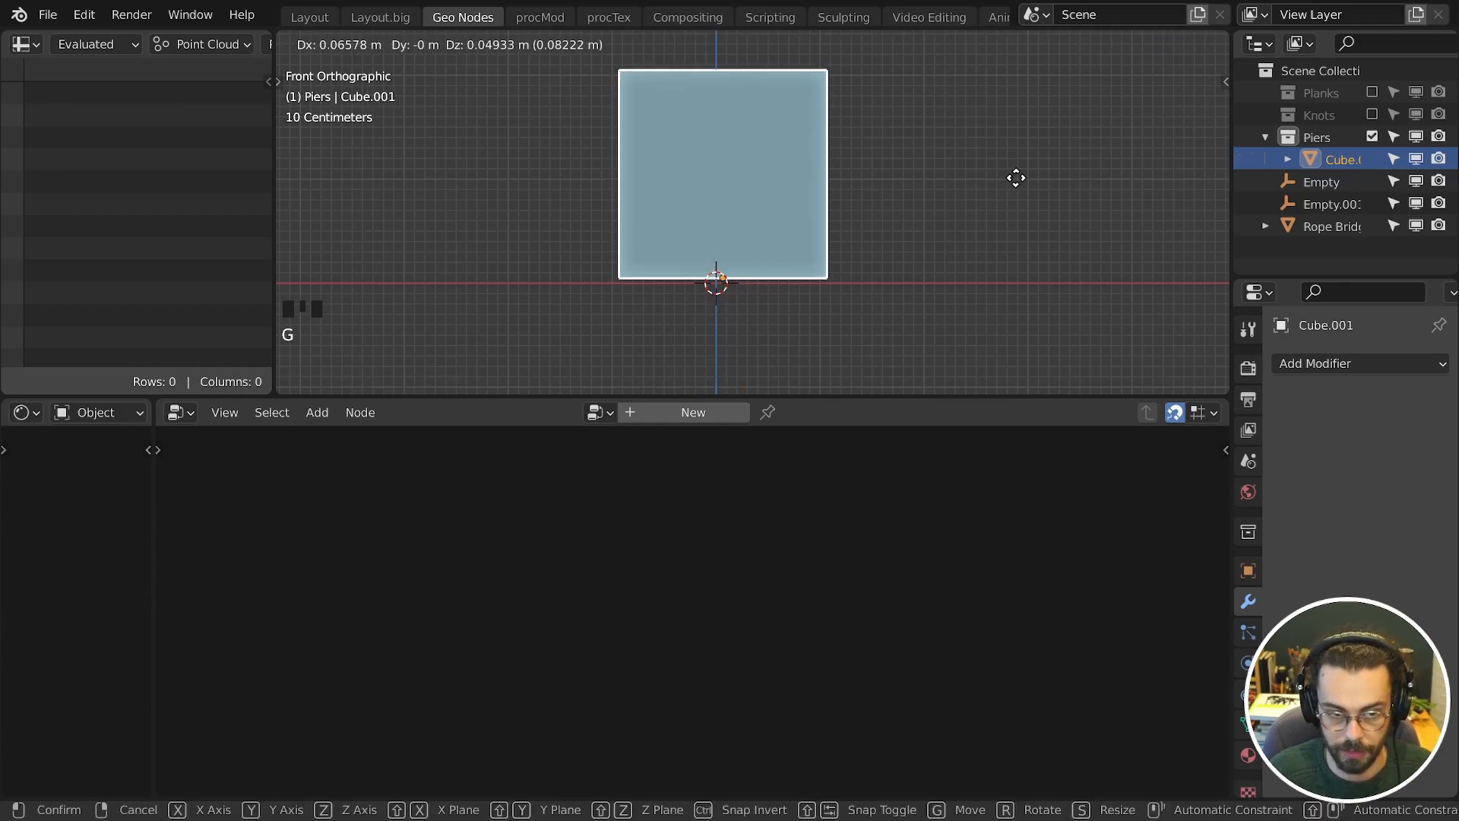
key("period")
key("5")
key("Return")
key("ctrl+a")
left_click(1038, 163)
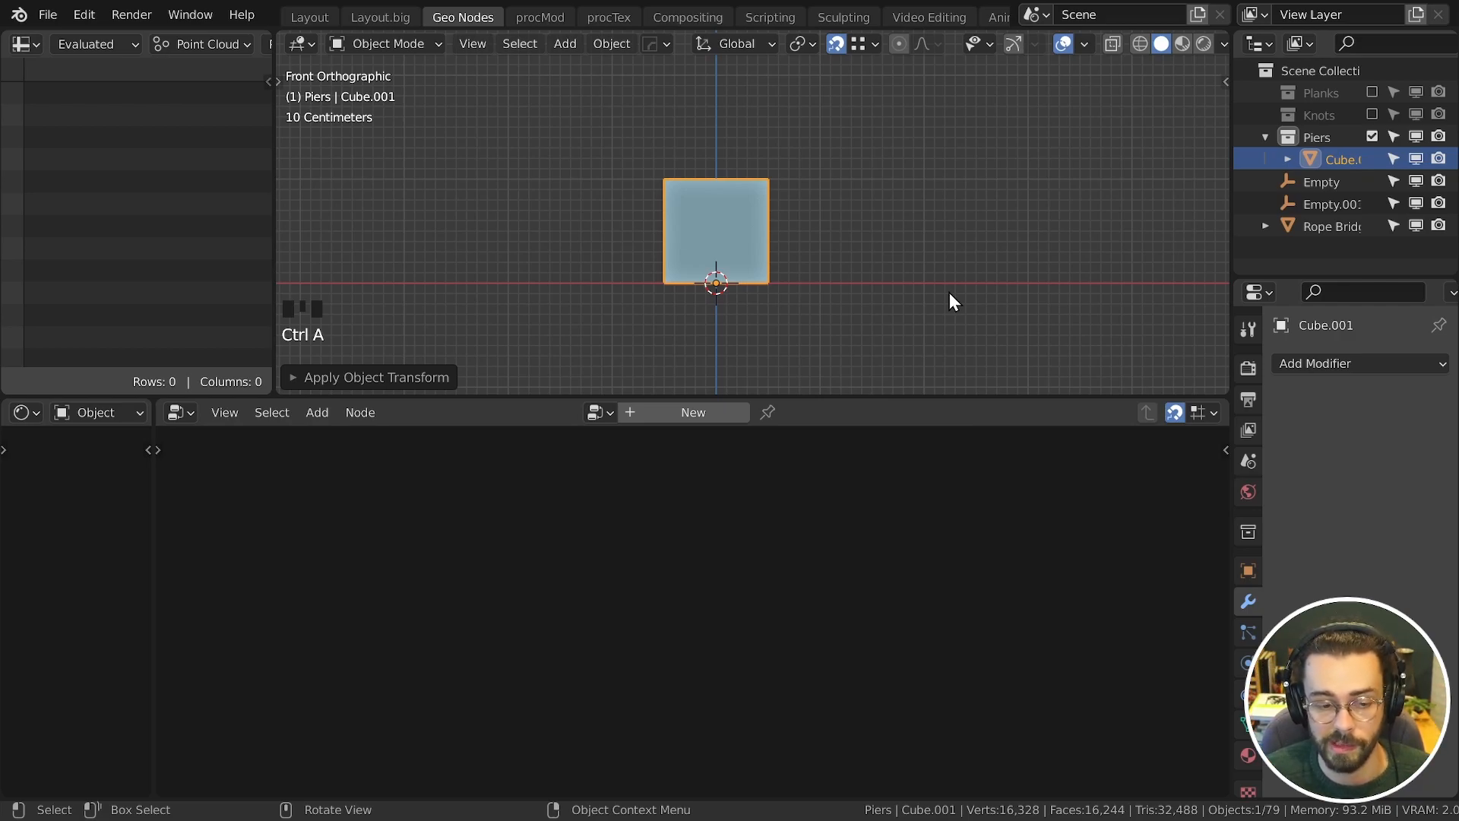
Step: In Edit Mode, raise the cube's top vertices about 0.11 m along Z
middle_click_drag(729, 199, 732, 207, "shift")
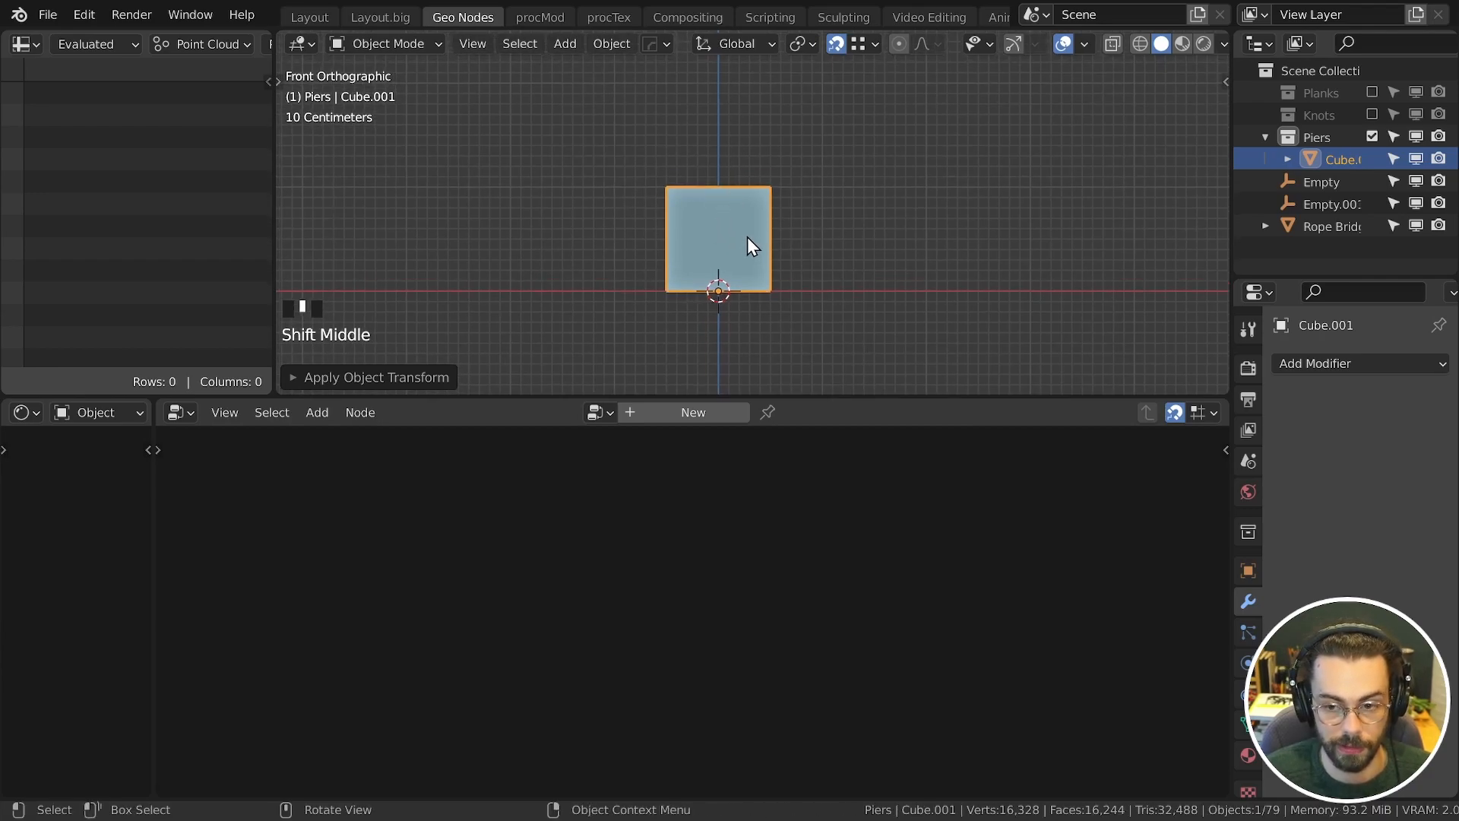
key("Tab")
key("z")
left_click(653, 253)
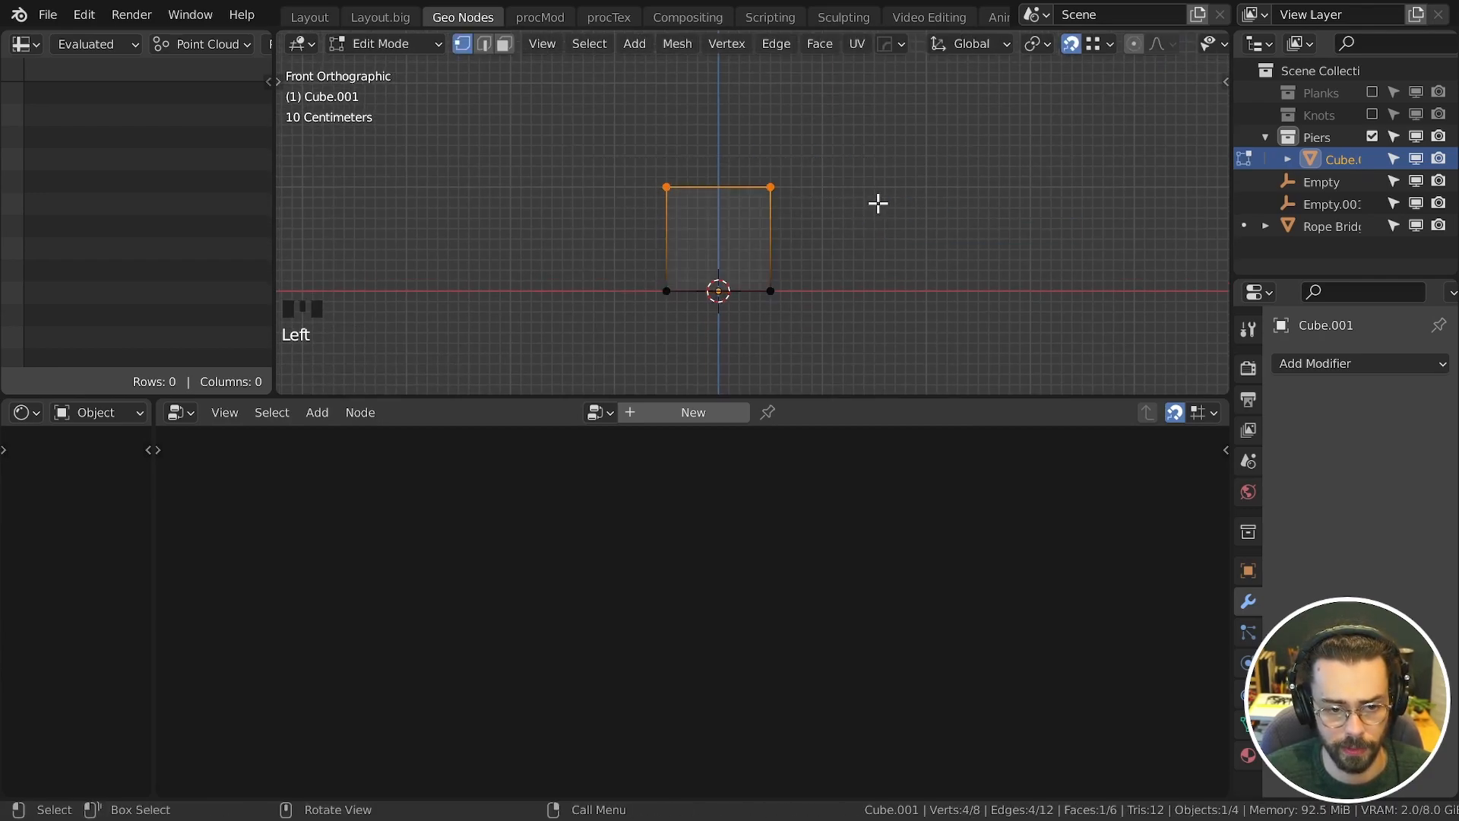
key("g")
key("z")
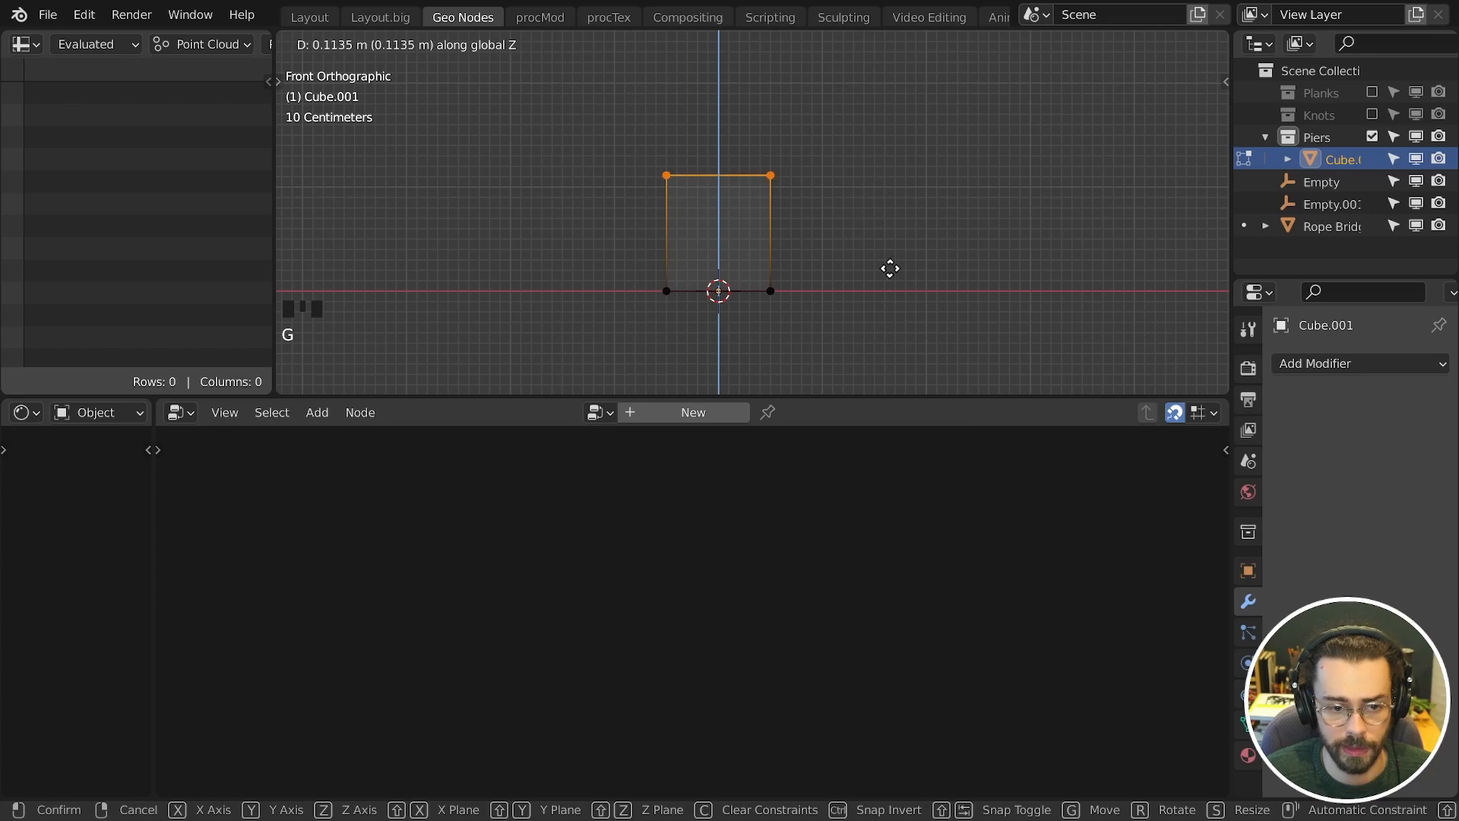
left_click(890, 267)
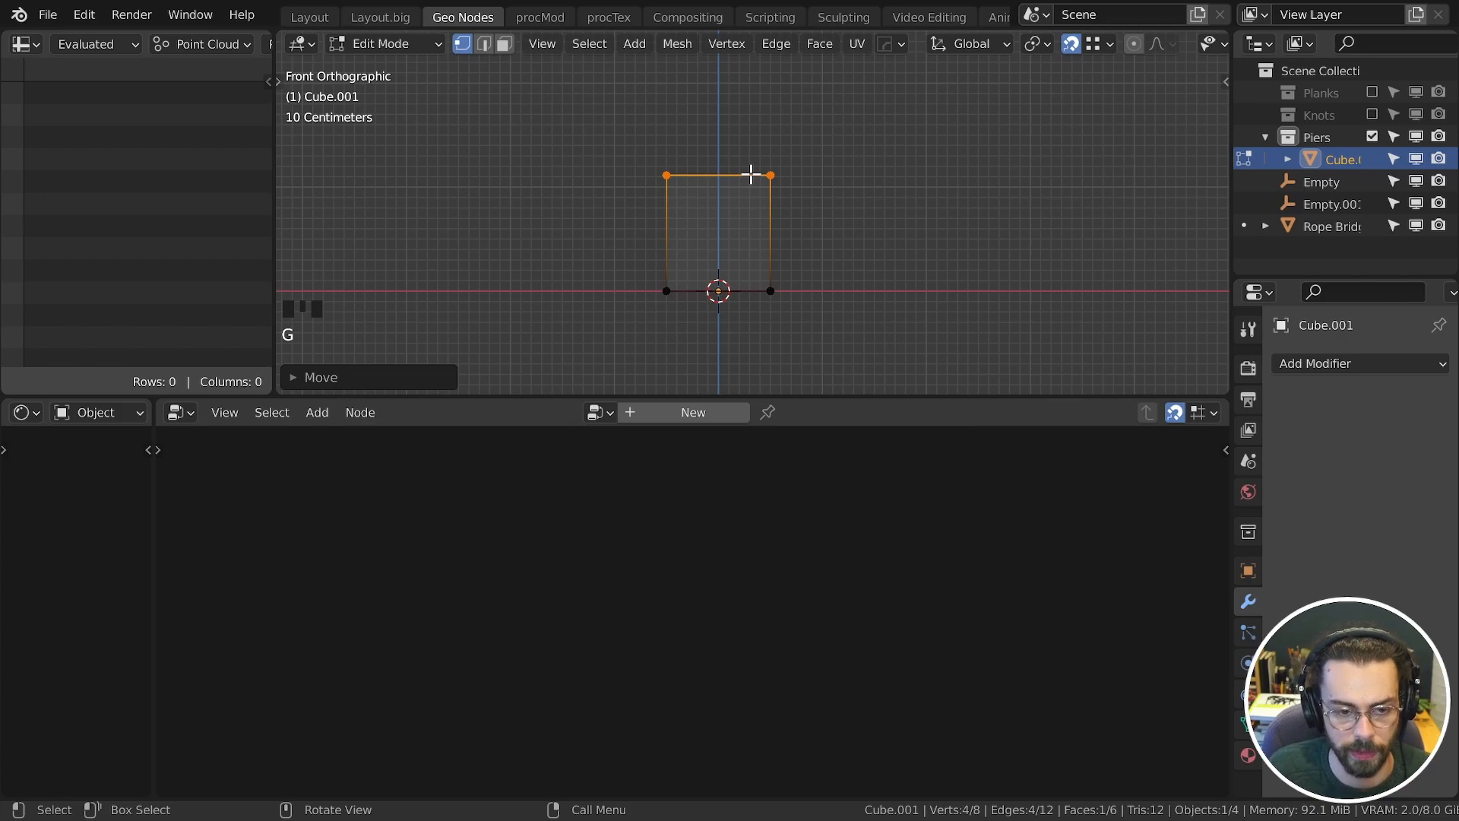
Step: Lower the cube's bottom vertices along Z so the base extends below the origin
left_click_drag(620, 256, 980, 342)
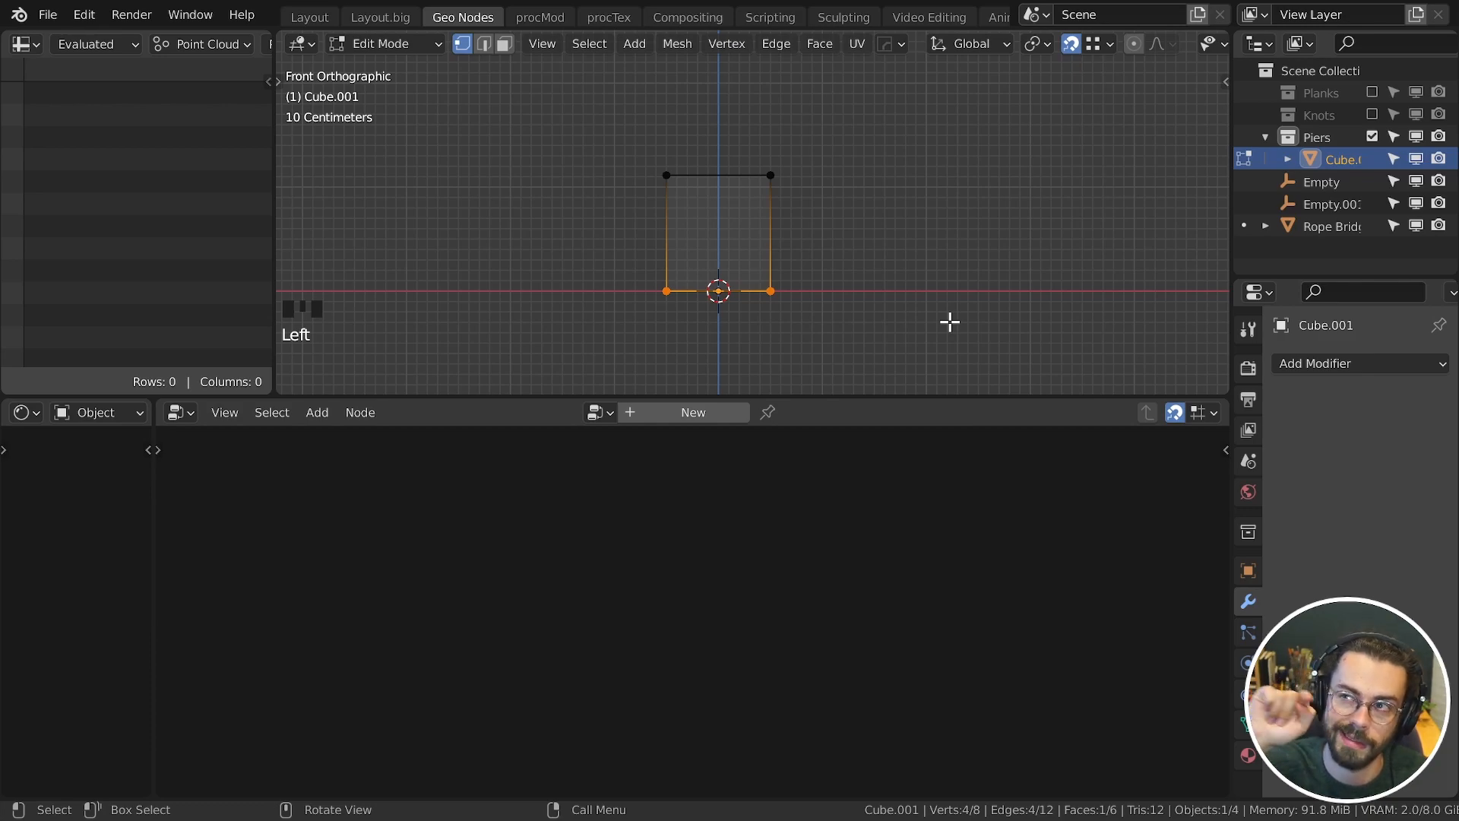
key("g")
key("z")
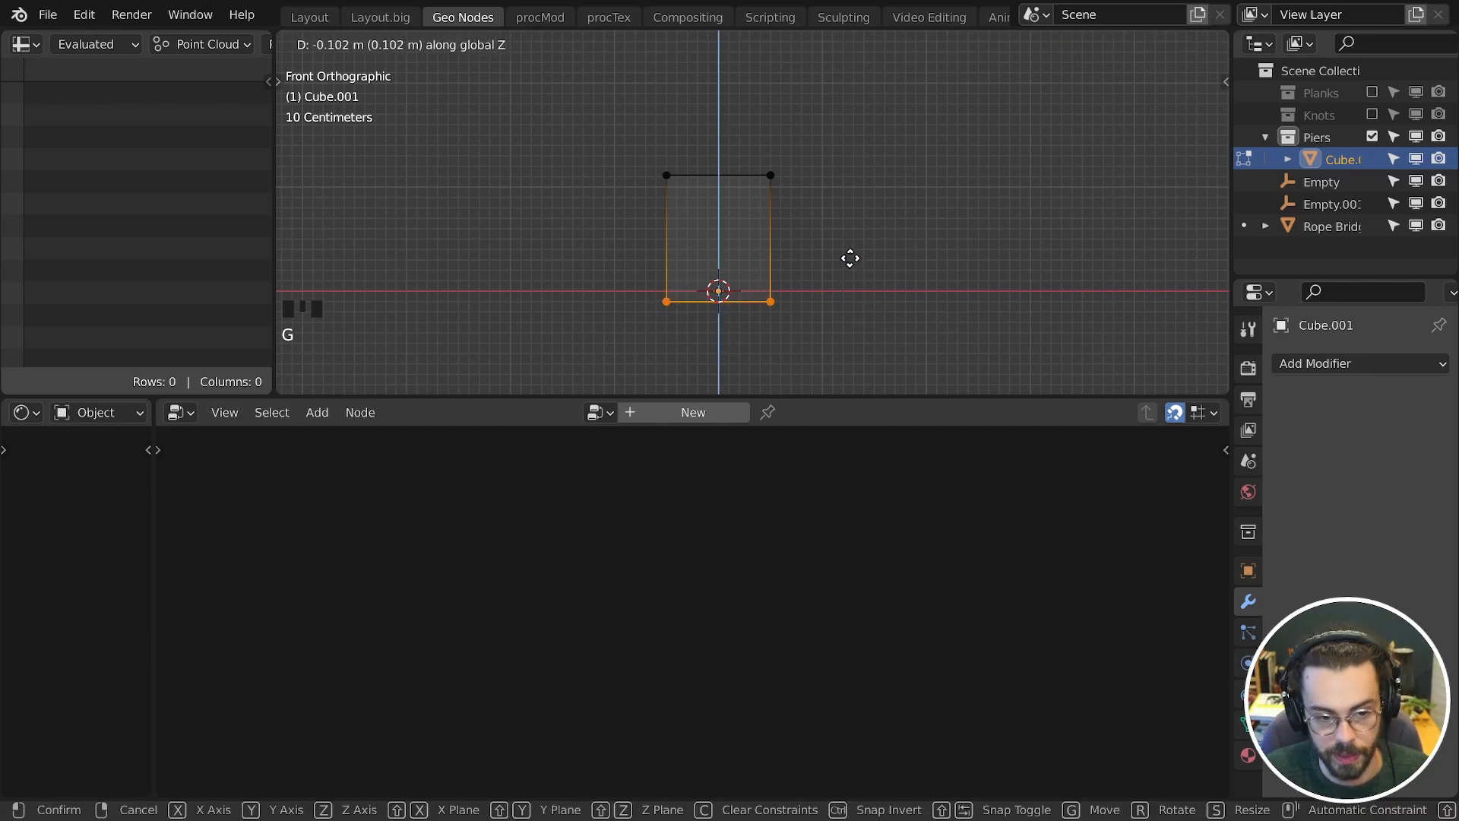
left_click(857, 298)
Step: Scale the whole mesh down in X and Y only, turning the cube into a slender post
key("s")
key("Escape")
key("a")
key("s")
key("shift+z")
left_click(792, 249)
middle_click_drag(792, 249, 941, 300)
scroll(932, 313, "up", 3)
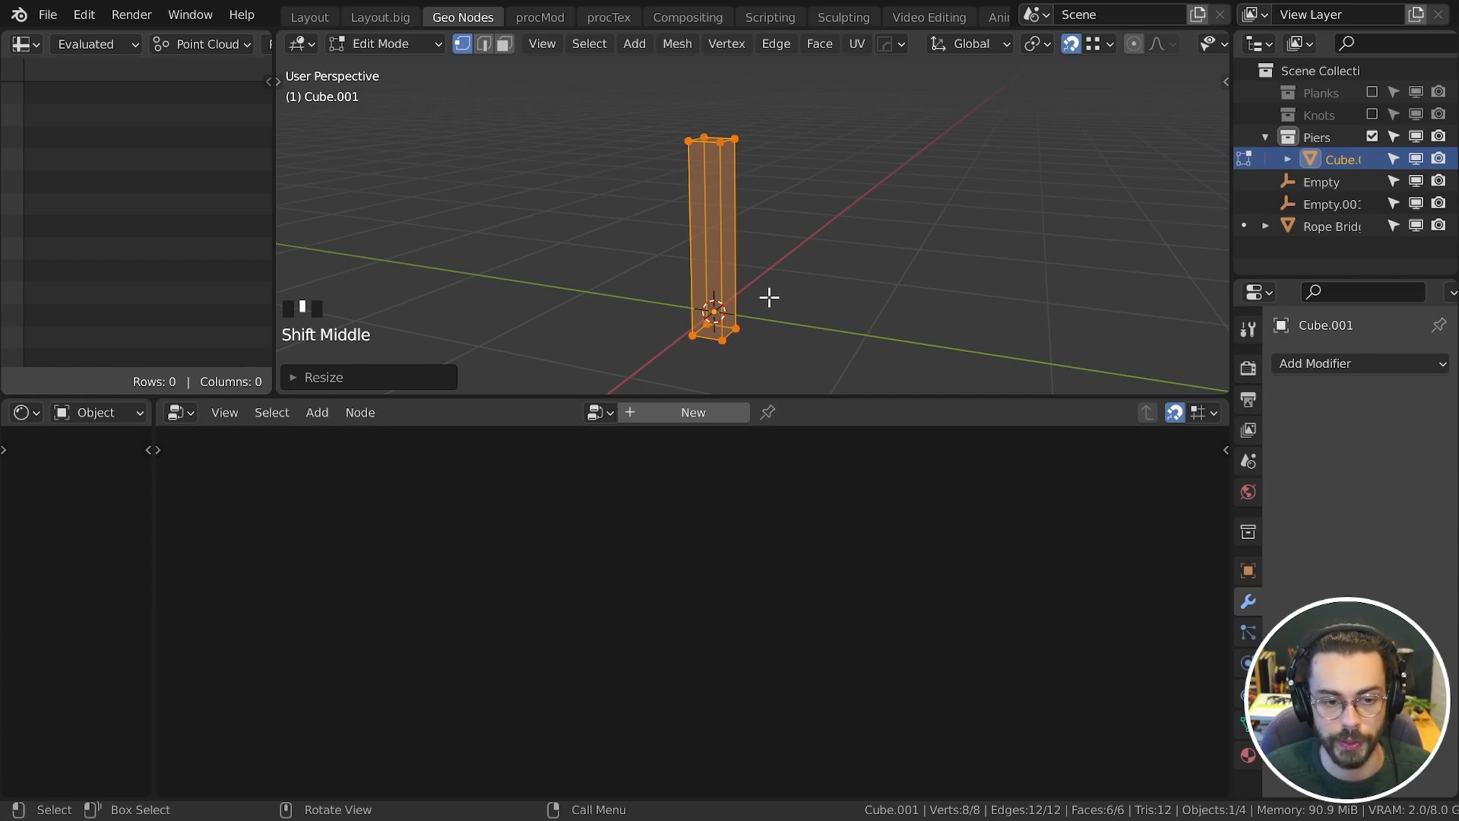
Step: Finish the post with a tapered cap on top, return to Object Mode, and apply its transform
middle_click_drag(831, 248, 676, 260)
key("Tab")
key("ctrl+a")
left_click(750, 271)
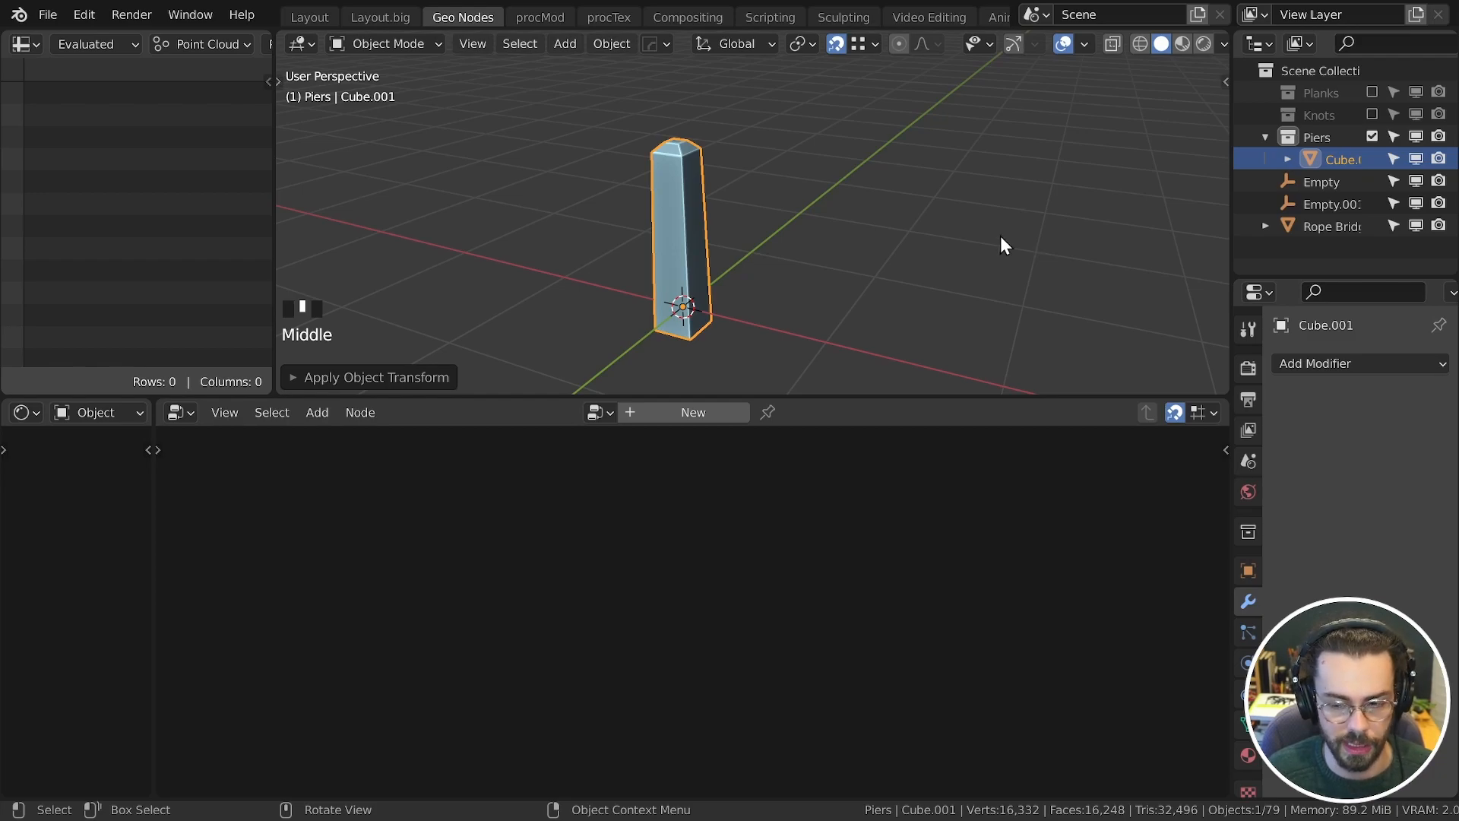
Step: Exclude the Piers collection from the view layer and select the rope bridge to bring up its node tree
key("KP_1")
left_click(1371, 136)
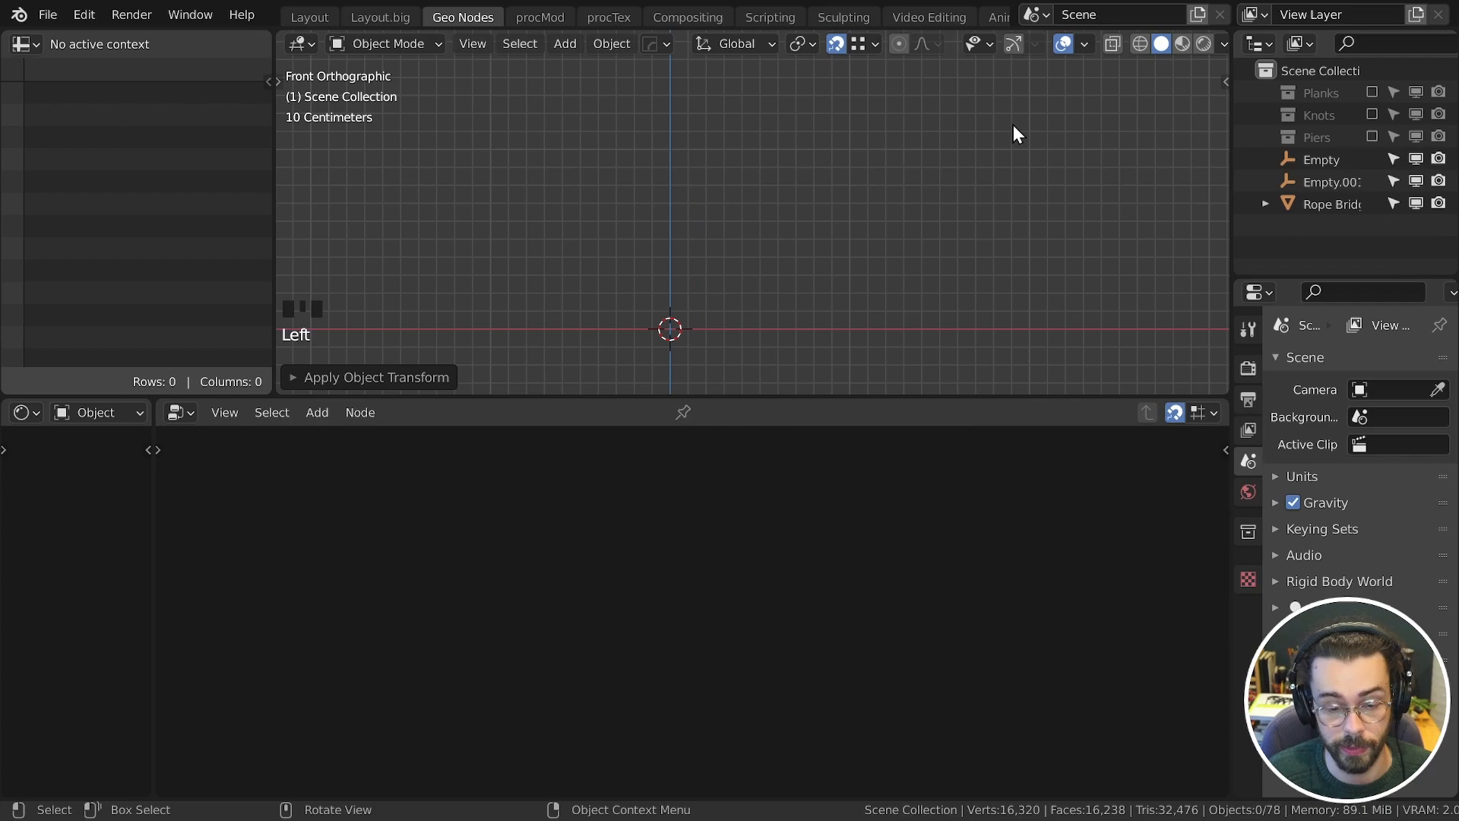
scroll(799, 156, "down", 10)
middle_click_drag(799, 156, 796, 257, "shift")
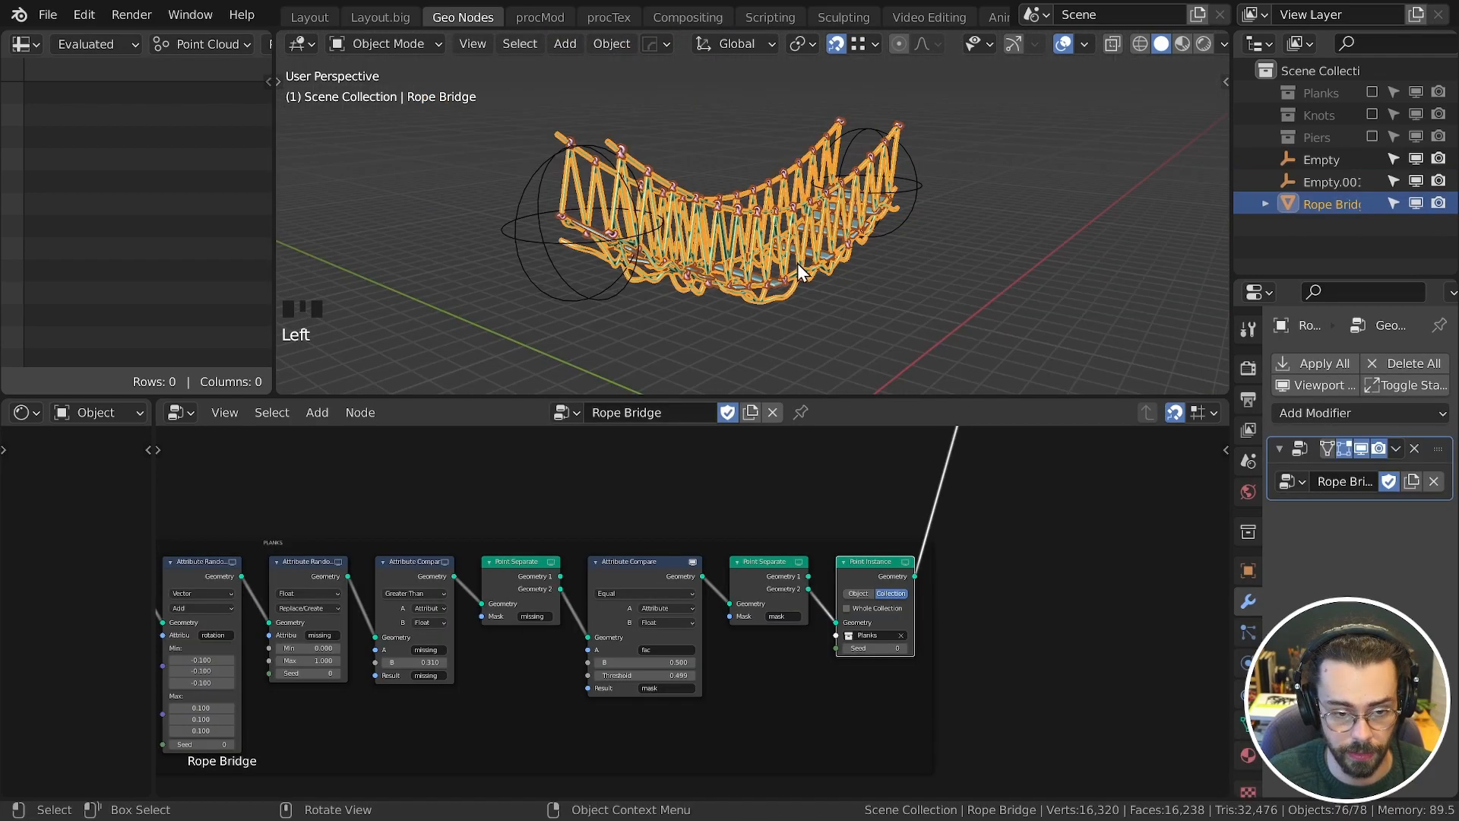
Step: Move the Planks frame lower to free up space and preview the Join Geometry node that combines the two base curves
scroll(851, 503, "down", 7)
middle_click_drag(596, 464, 800, 514)
left_click_drag(780, 677, 797, 732)
middle_click_drag(808, 548, 788, 606)
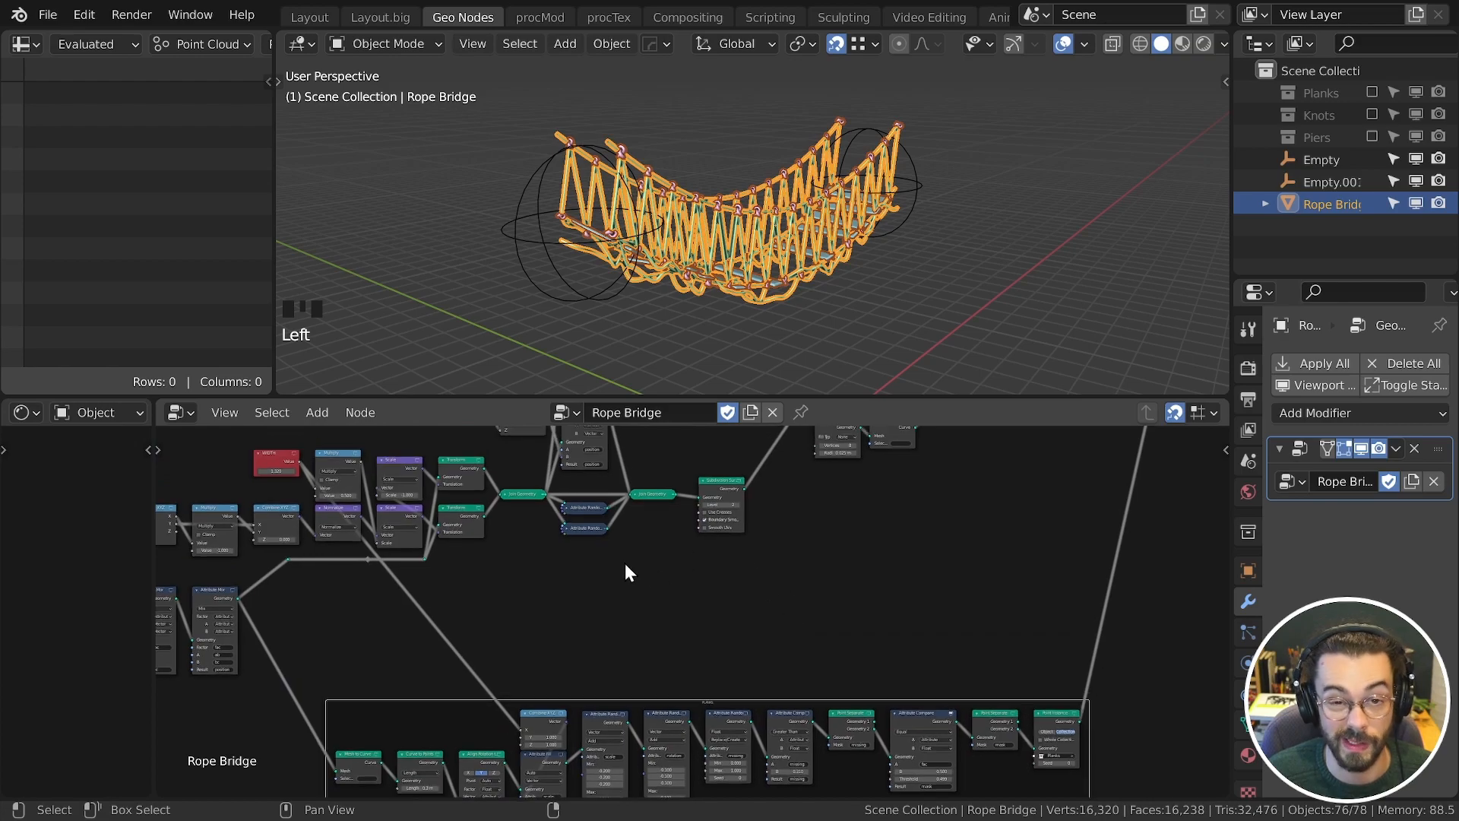
middle_click_drag(624, 572, 625, 580)
left_click(519, 503, "ctrl+shift")
middle_click_drag(843, 253, 801, 289)
middle_click_drag(714, 686, 725, 560)
scroll(760, 585, "up", 2)
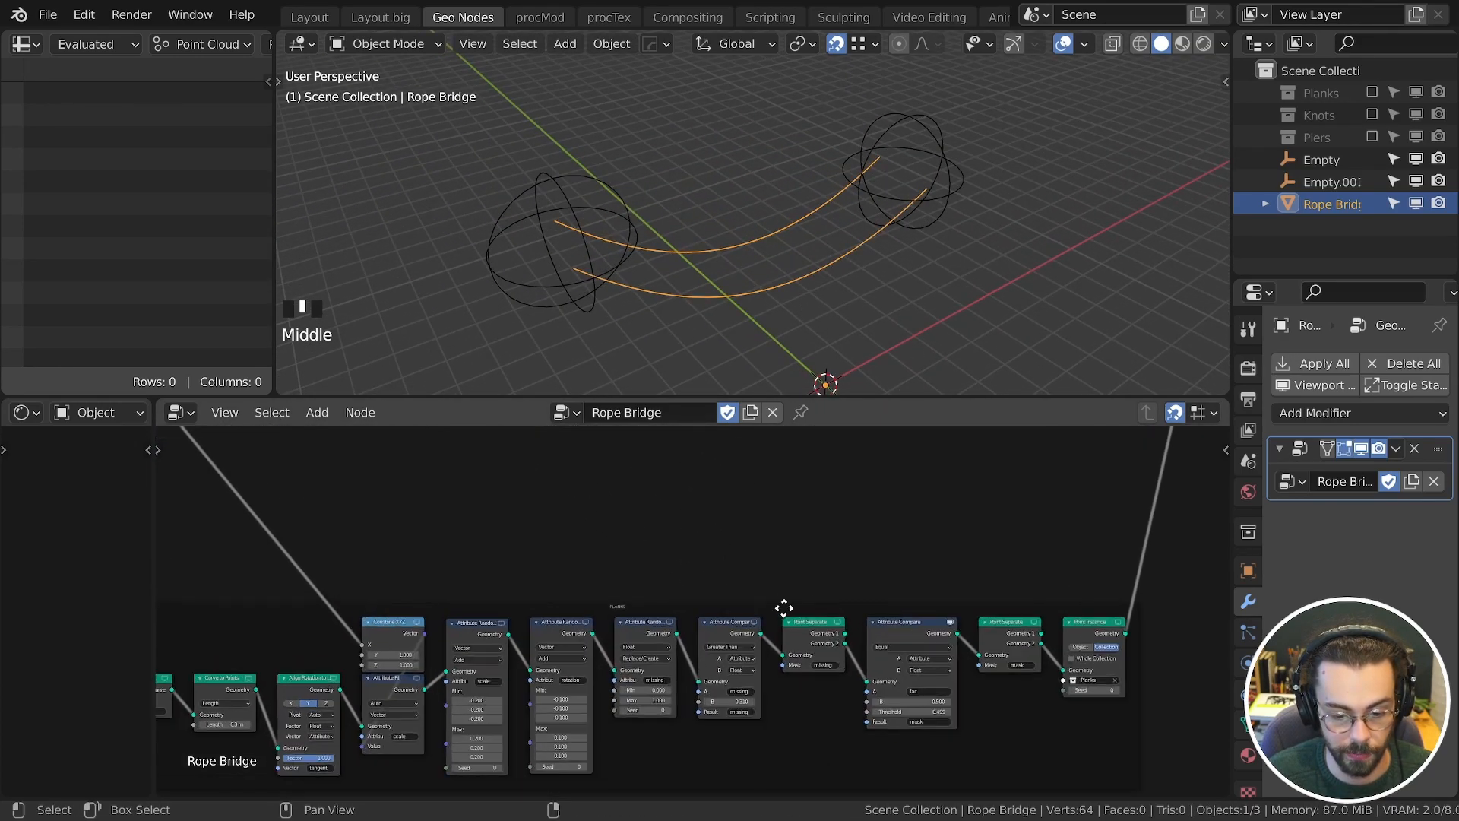
Step: Duplicate the Equal Attribute Compare and its Point Separate node, placing the copies in the empty area above the Planks frame
left_click_drag(857, 582, 1020, 724)
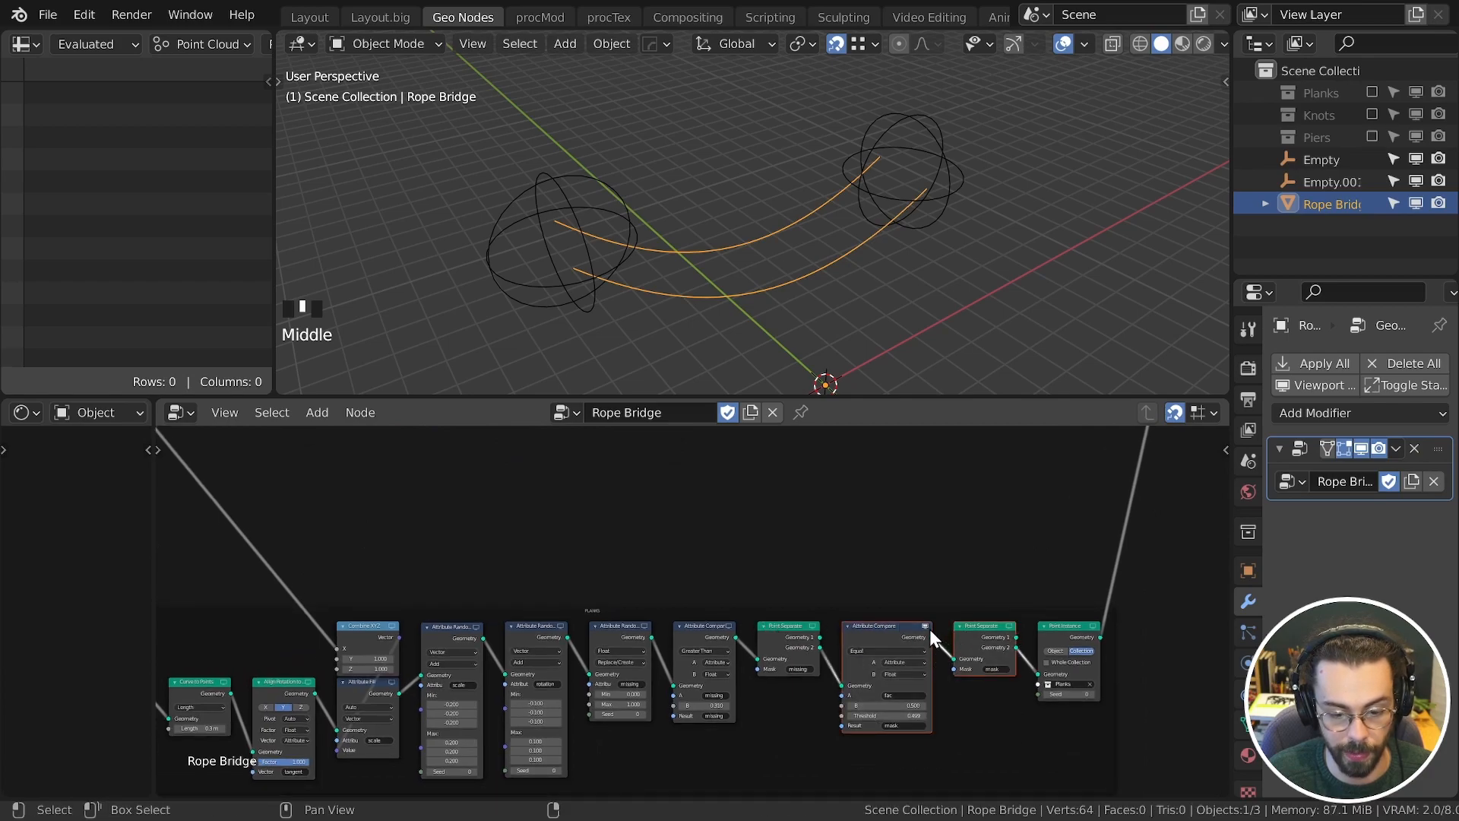
scroll(955, 596, "down", 1)
key("shift+d")
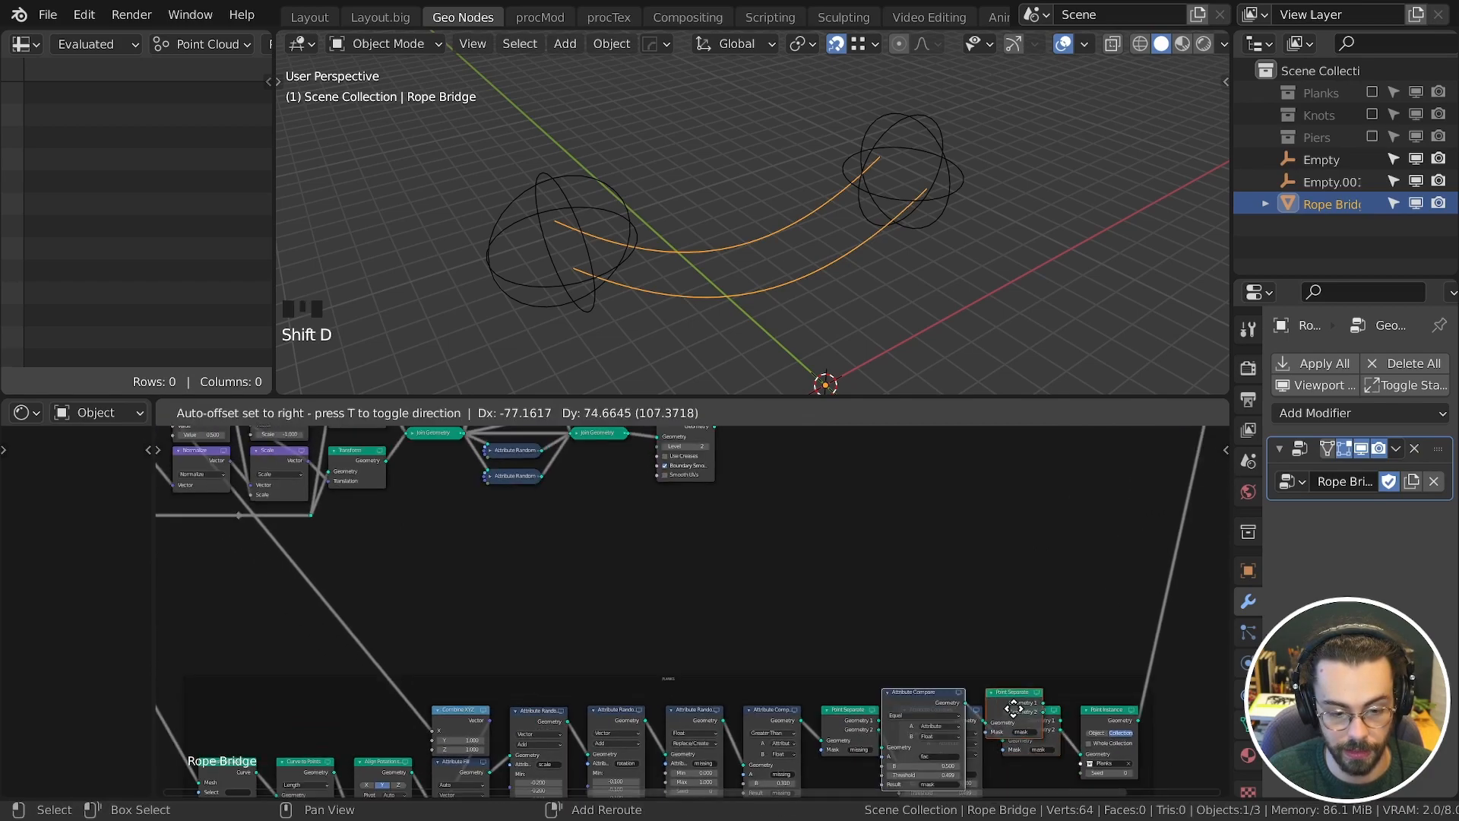
left_click(807, 572)
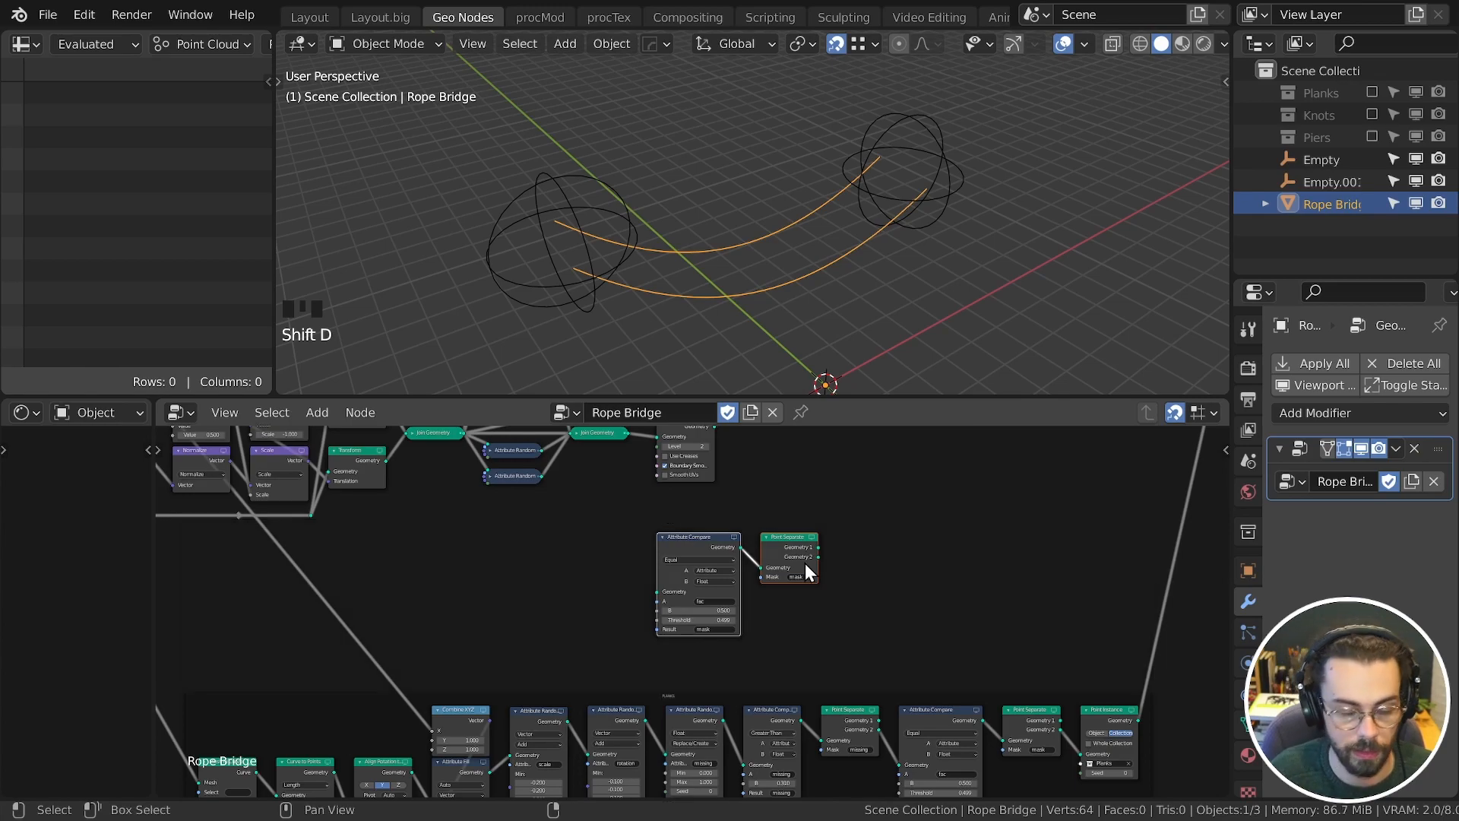
scroll(622, 581, "right", 1, "ctrl")
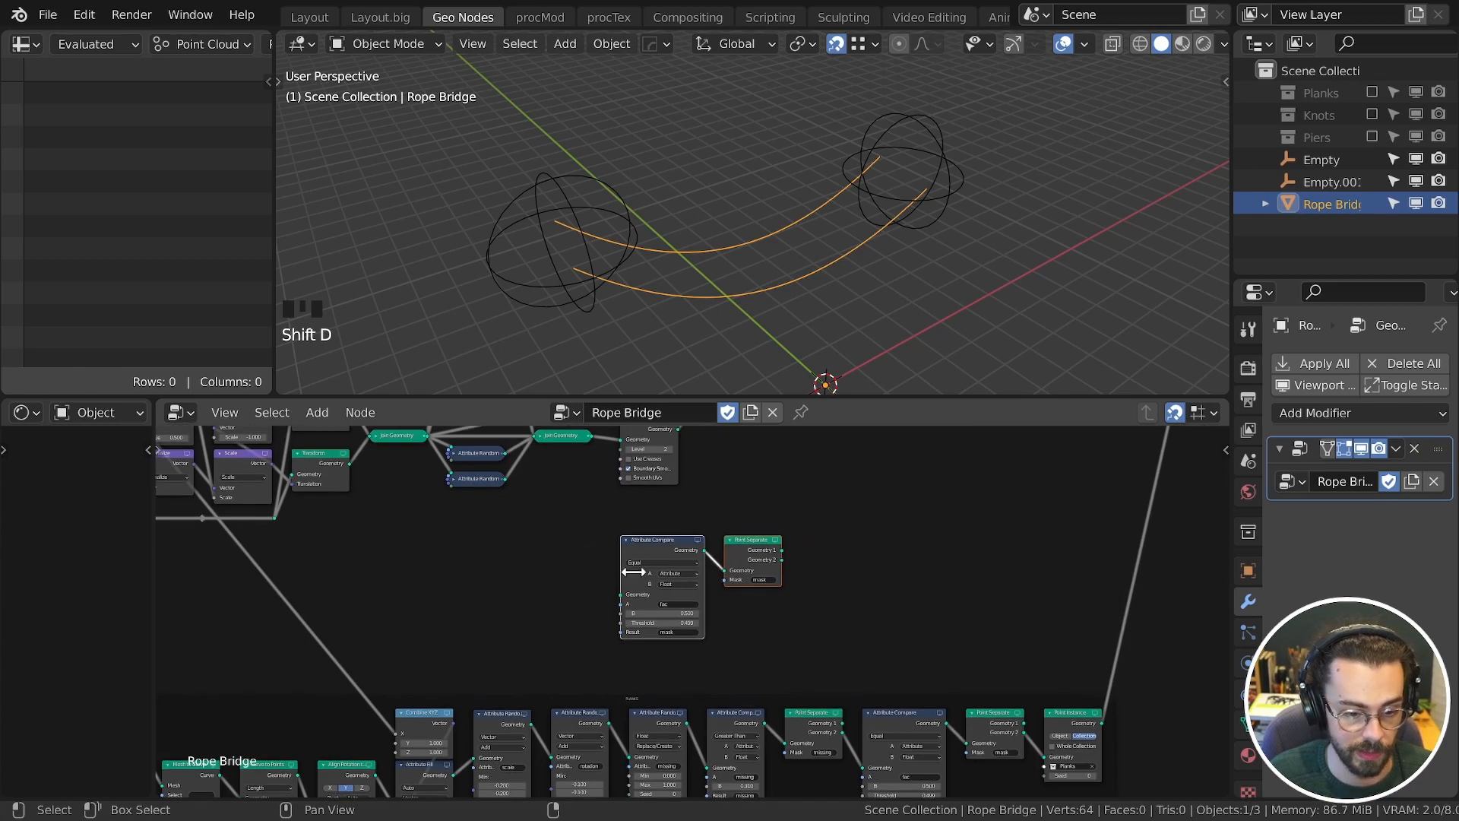
left_click_drag(760, 541, 699, 541)
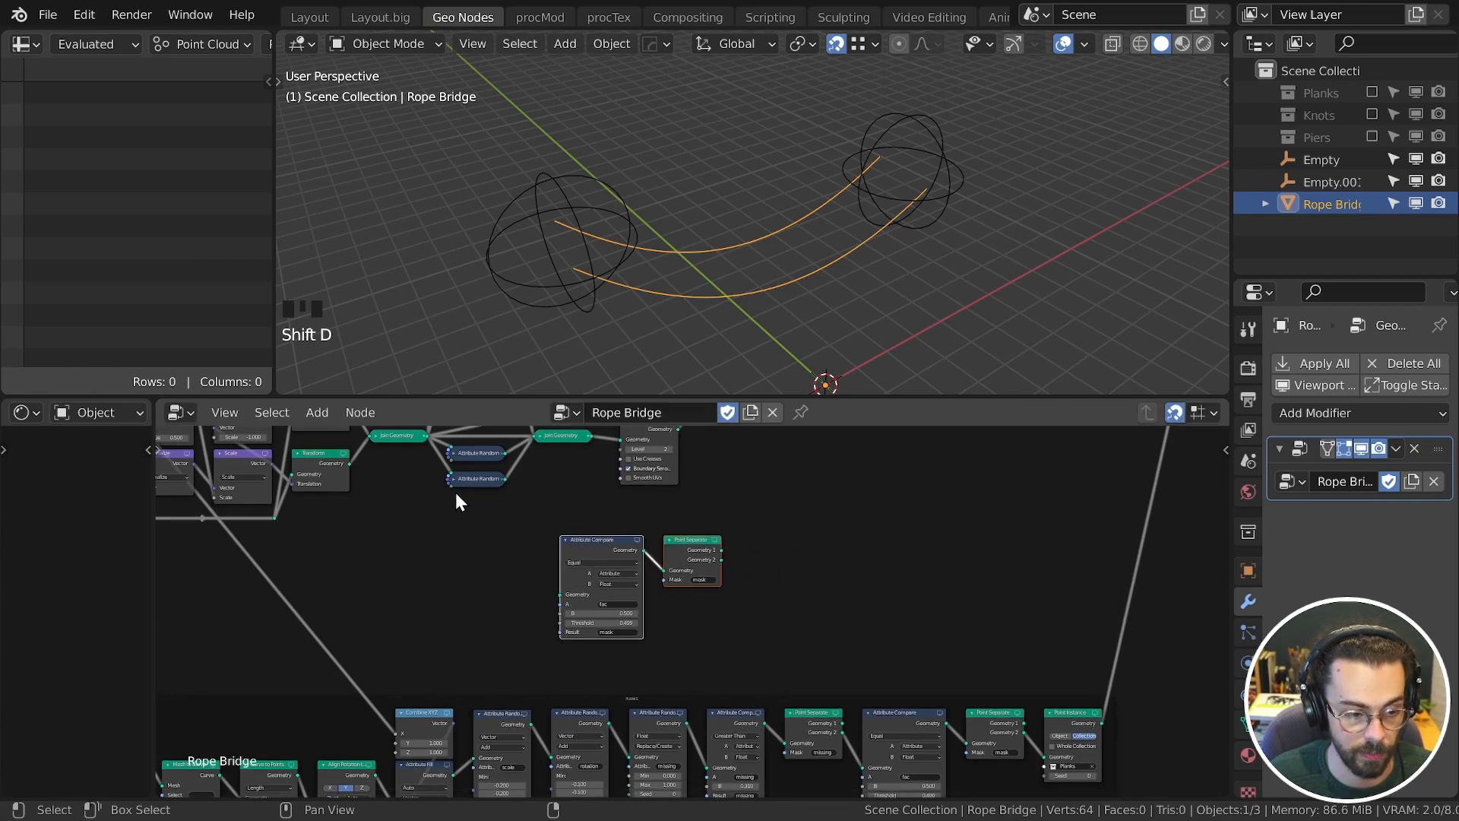
Step: Connect the base curves' Join Geometry output to the duplicated Attribute Compare and preview the duplicated Point Separate
middle_click_drag(456, 495, 472, 548)
left_click_drag(441, 489, 578, 616)
middle_click_drag(722, 631, 620, 655)
left_click(608, 633, "ctrl+shift")
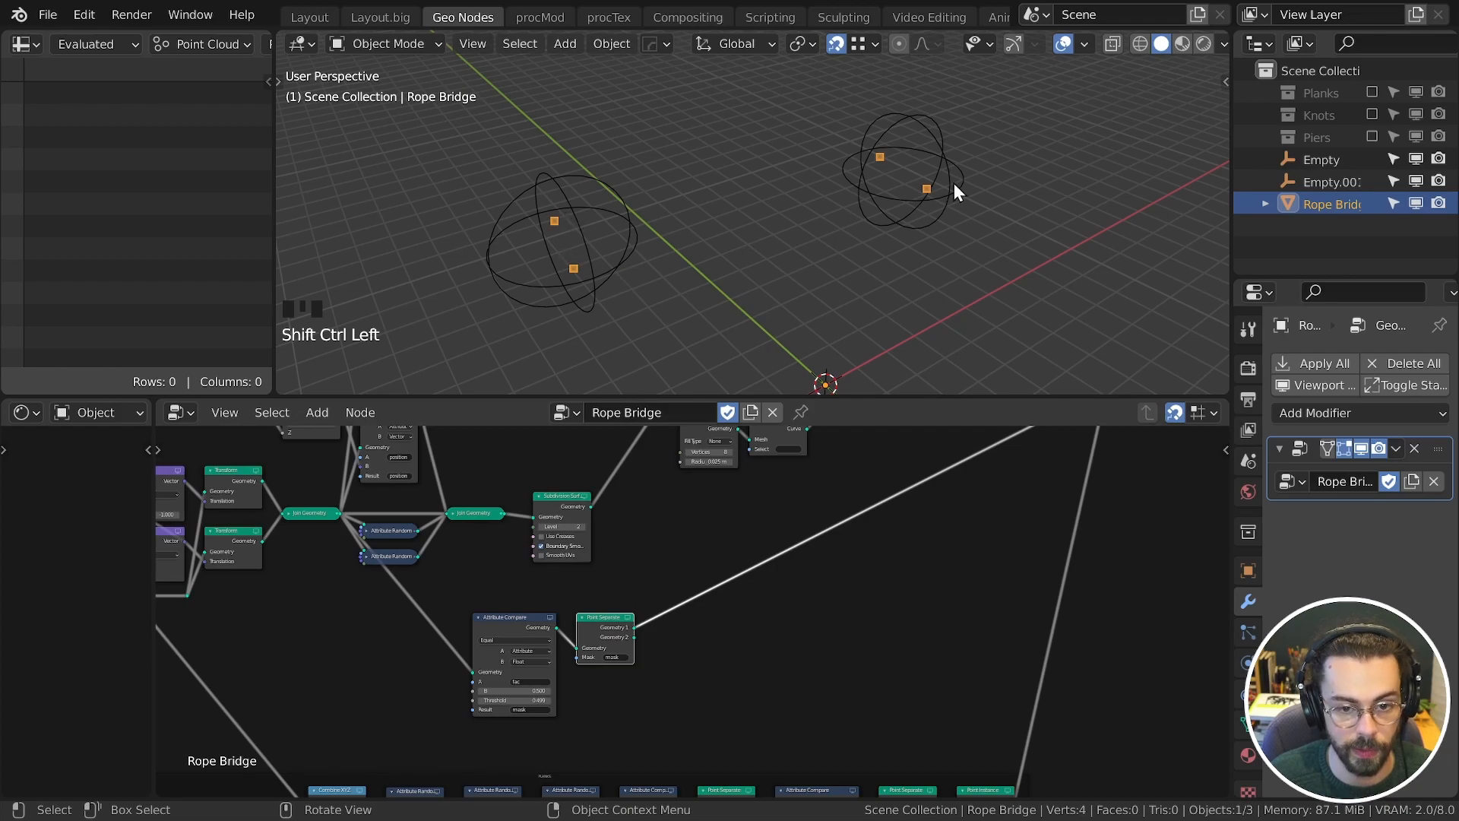
Step: Add a Point Instance node after the previewed Point Separate and set it to instance the Piers collection
middle_click_drag(769, 596, 742, 523)
key("shift+a")
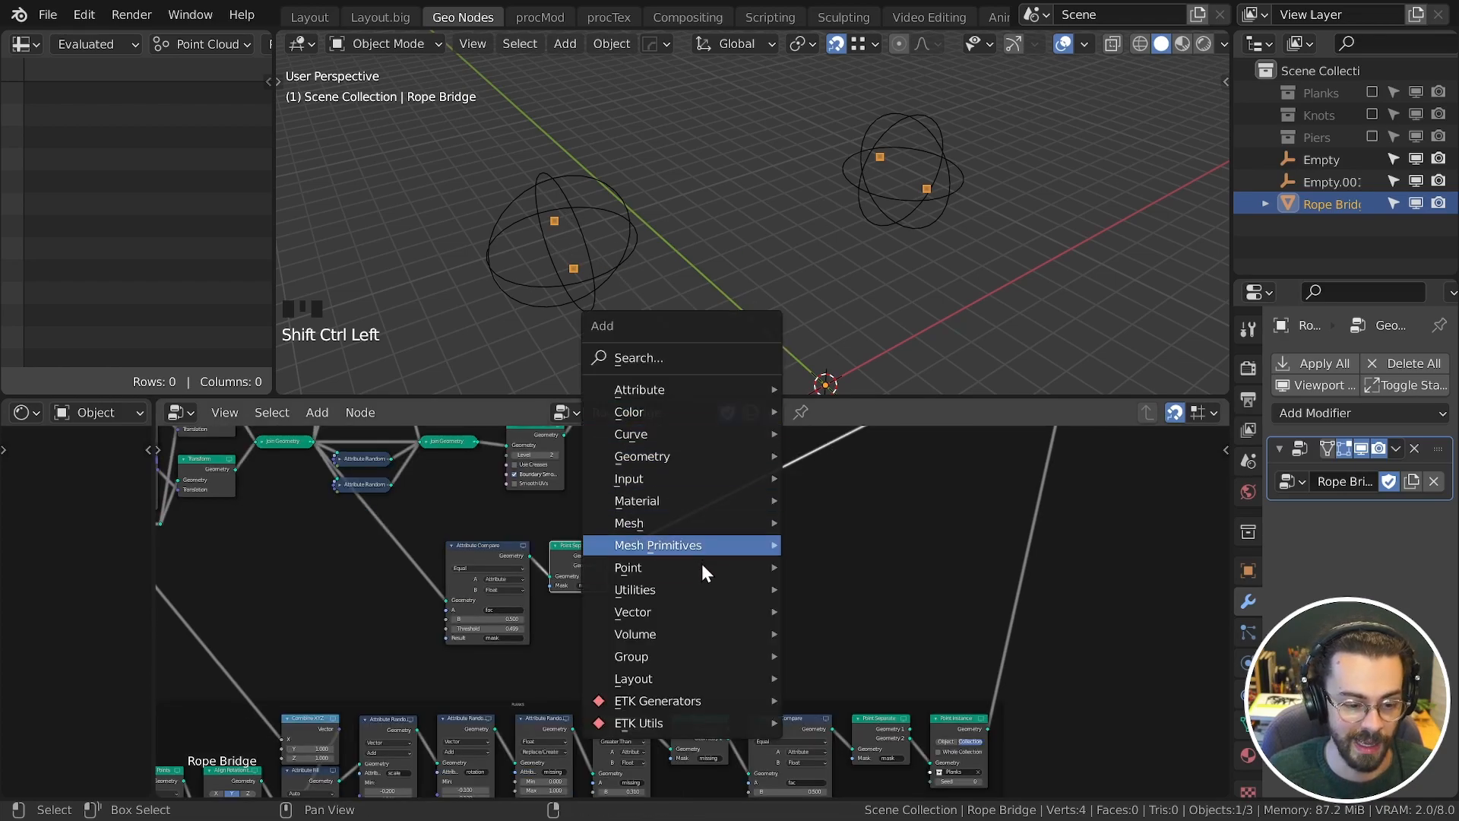
mouse_move(701, 576)
left_click(903, 624)
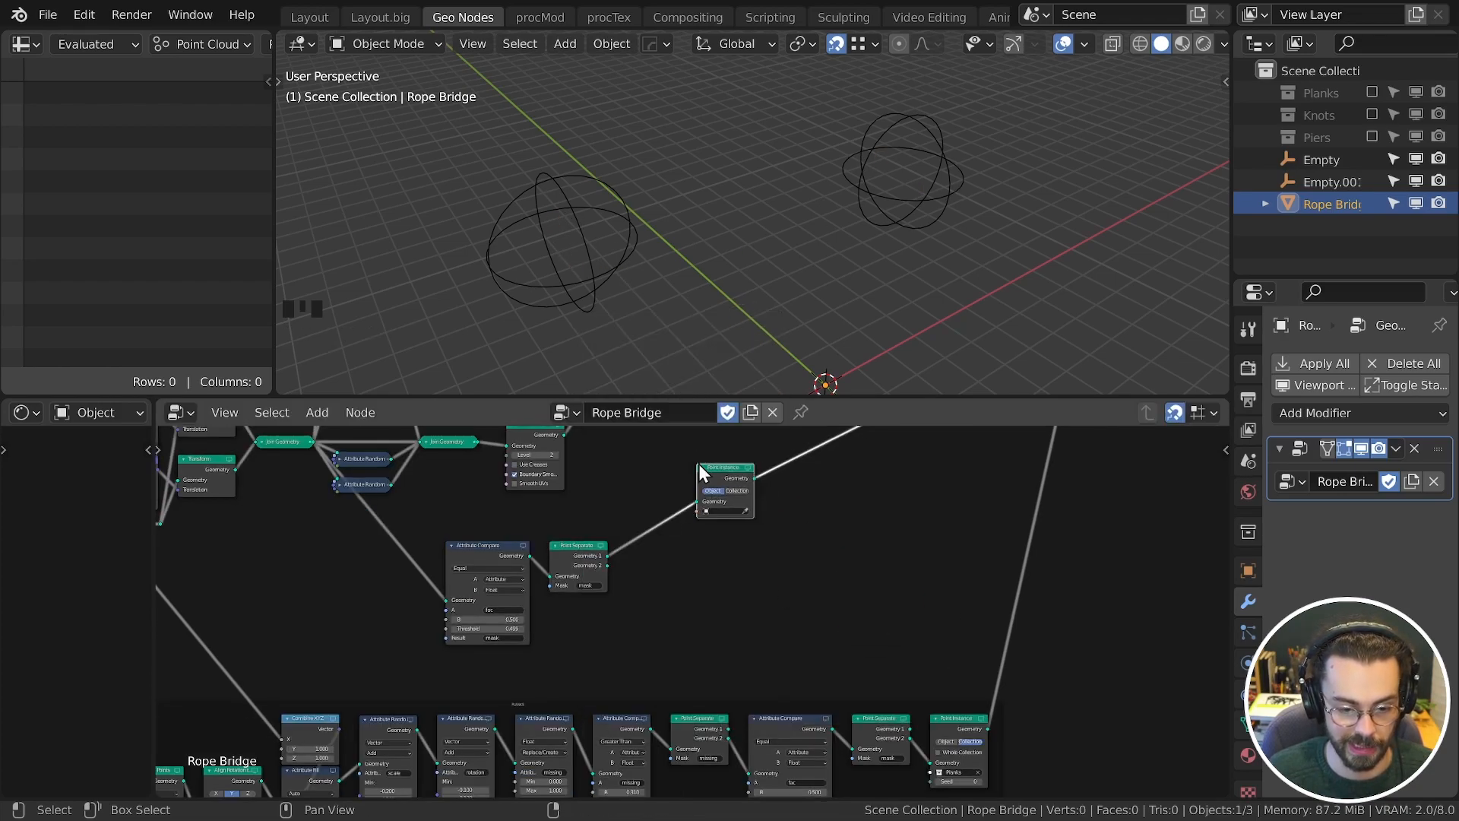
left_click(738, 491)
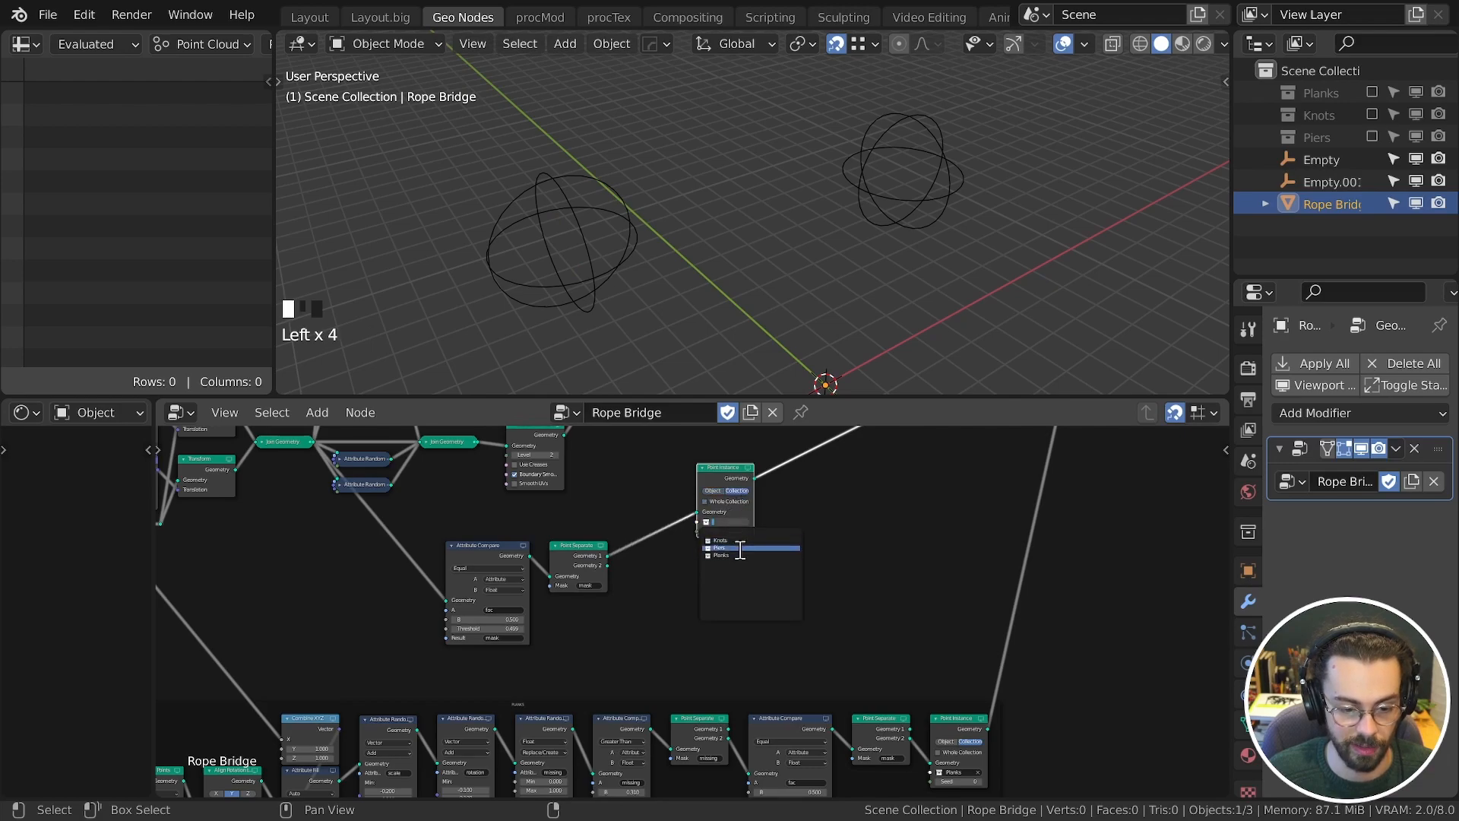
left_click(721, 548)
middle_click_drag(897, 213, 784, 266)
scroll(826, 224, "down", 3)
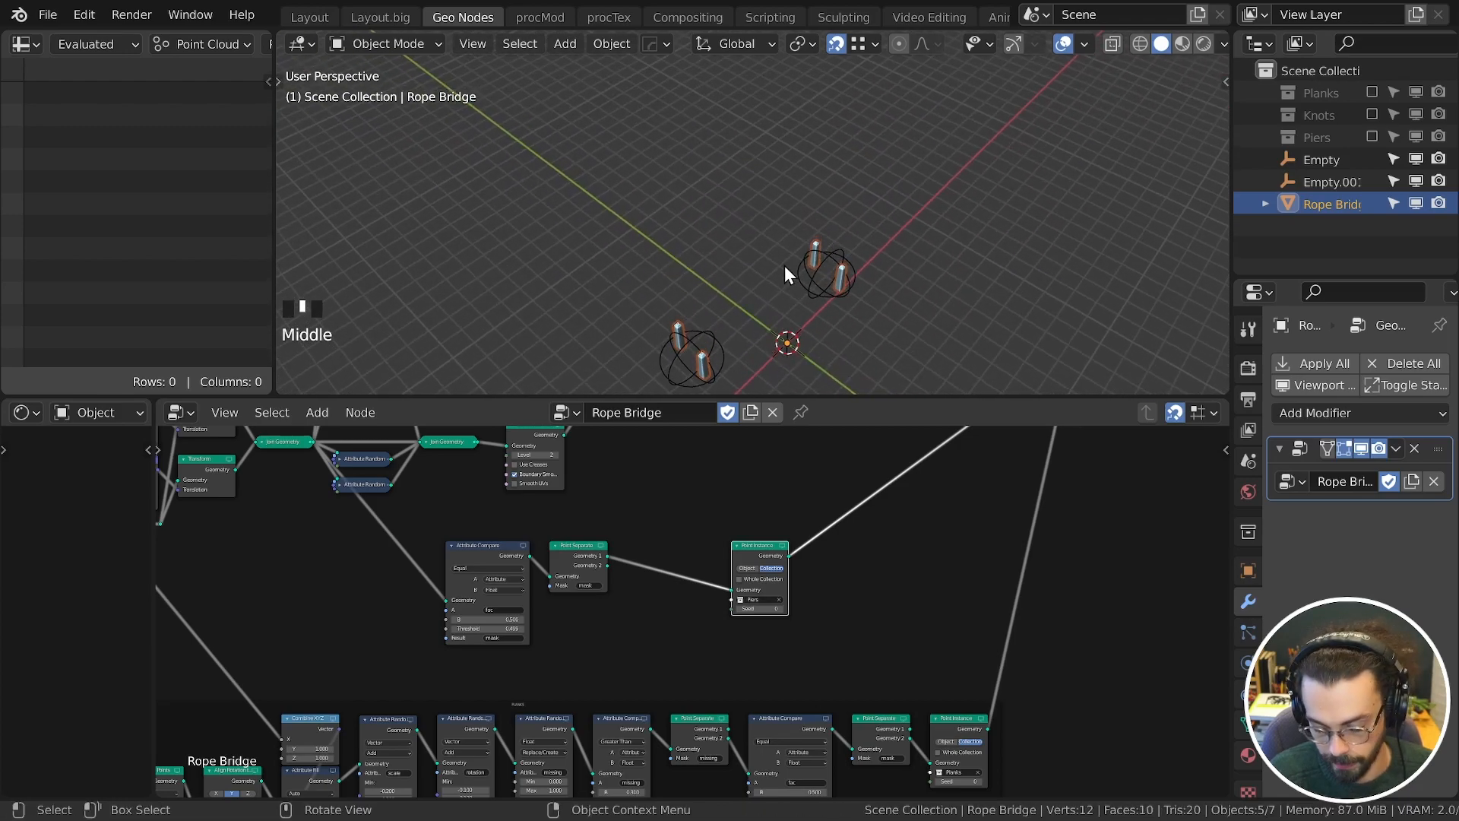
Step: Temporarily move Empty.001 in the top view to check how the piers are oriented relative to the bridge direction
key("ctrl+space")
middle_click_drag(829, 524, 831, 466, "shift")
key("KP_7")
middle_click_drag(814, 521, 883, 364, "shift")
scroll(890, 380, "up", 4)
left_click(928, 580)
key("g")
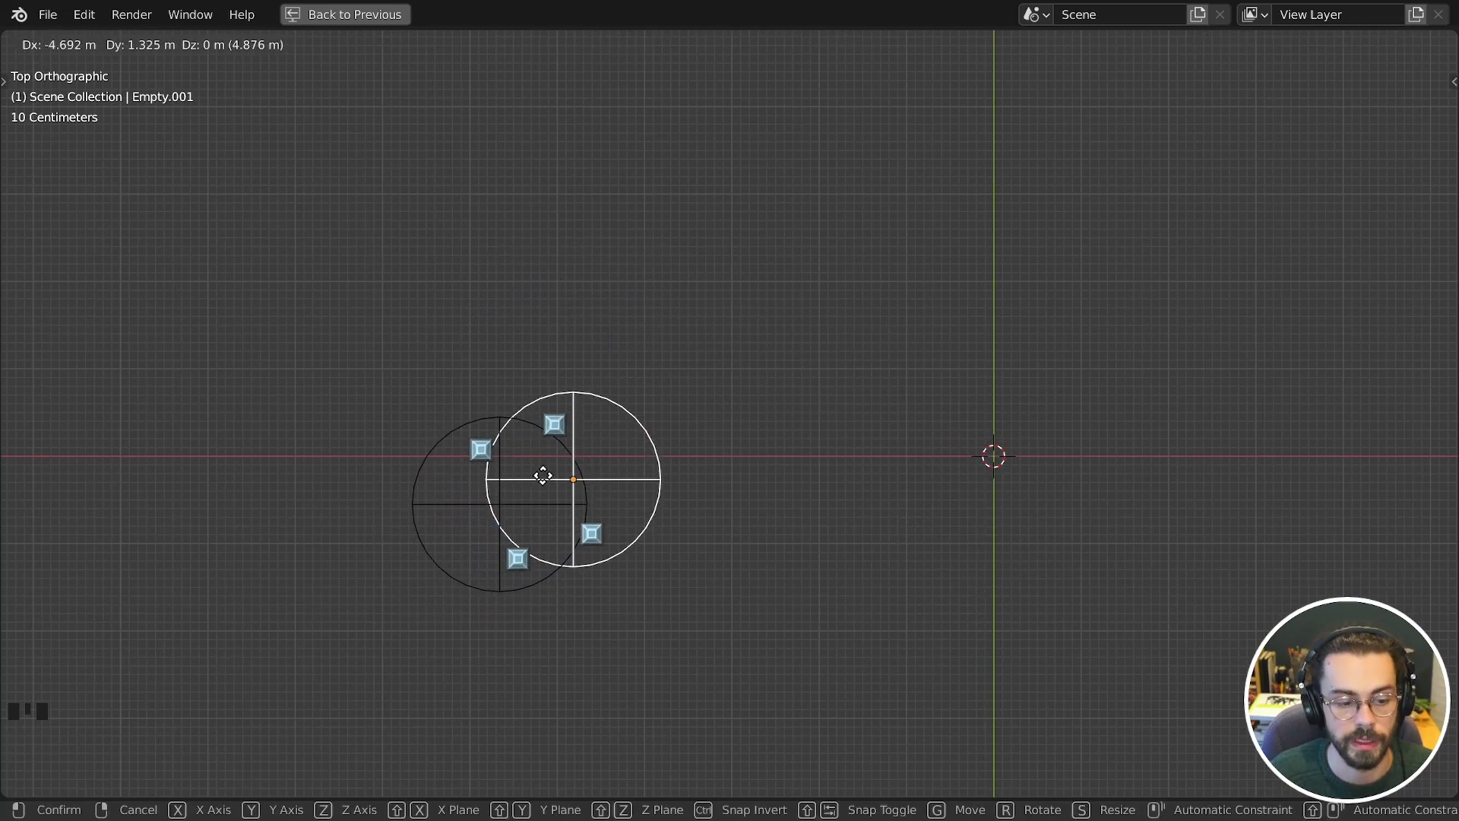
key("ctrl")
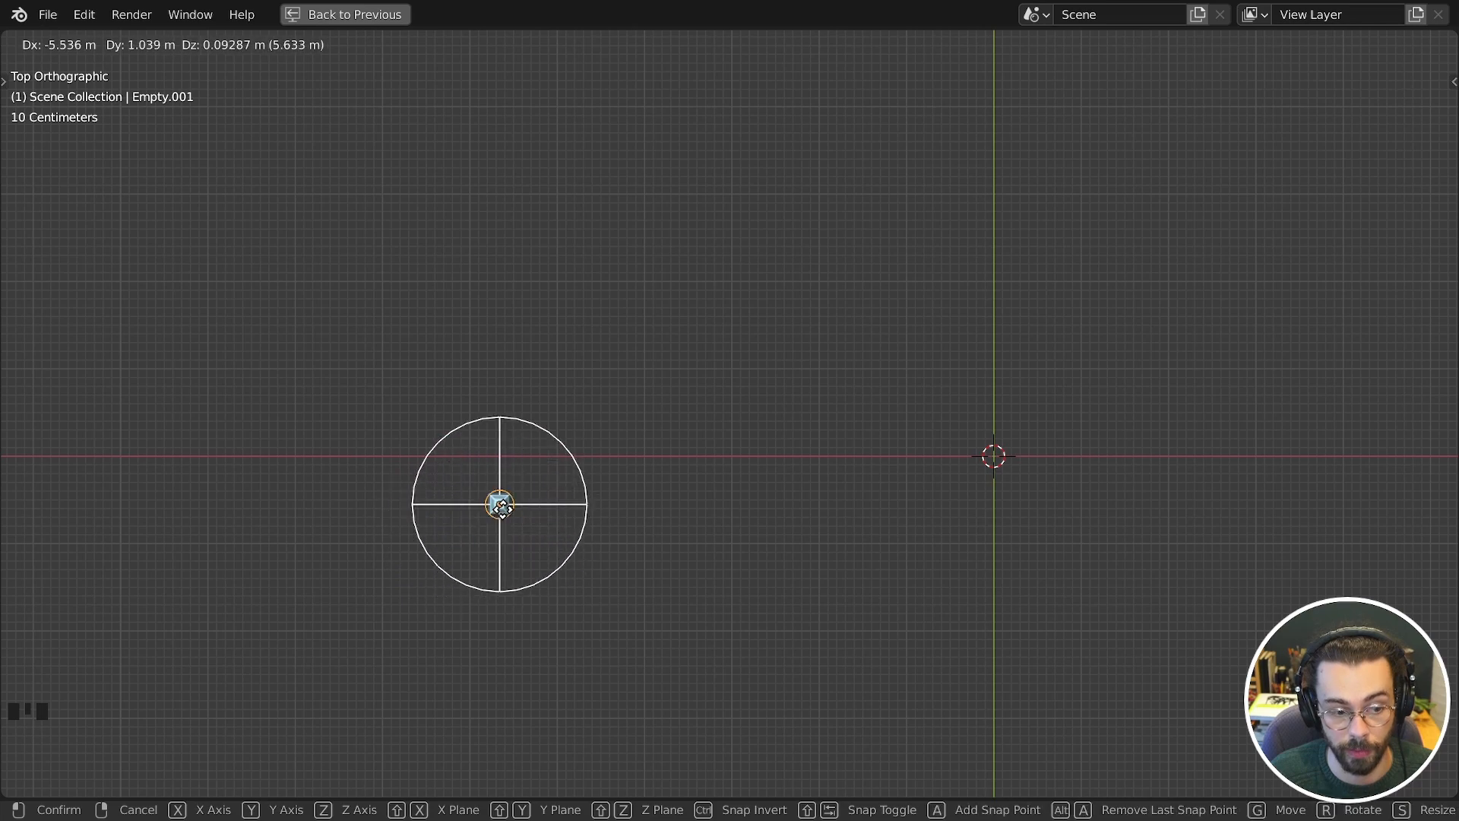
right_click(499, 504)
key("ctrl+space")
Step: Duplicate the Planks frame's Mesh to Curve, Curve to Points and Align Rotation to Vector nodes beside the piers' Attribute Compare
left_click(911, 367)
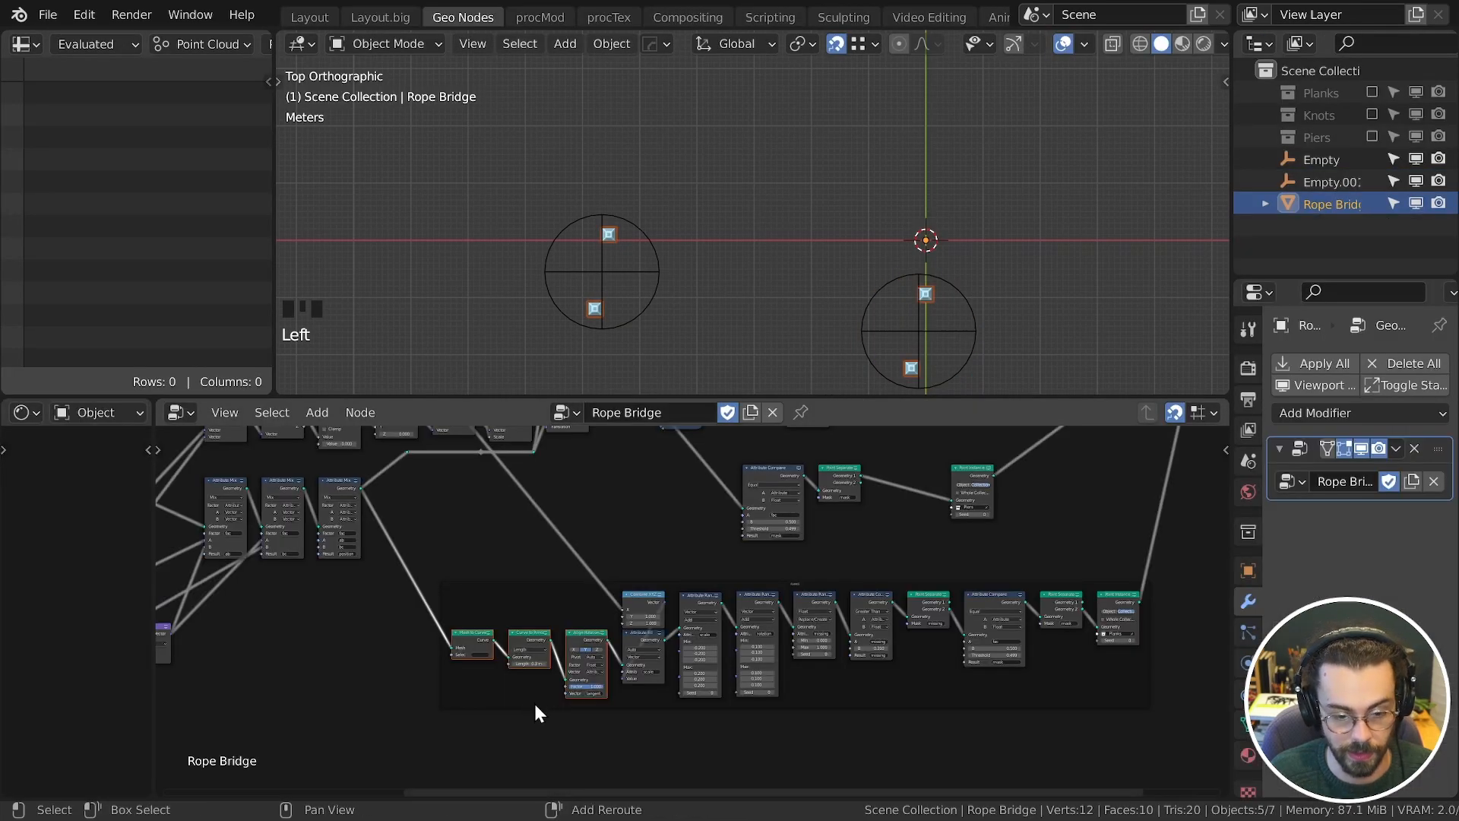
scroll(646, 632, "up", 4)
scroll(687, 540, "up", 3)
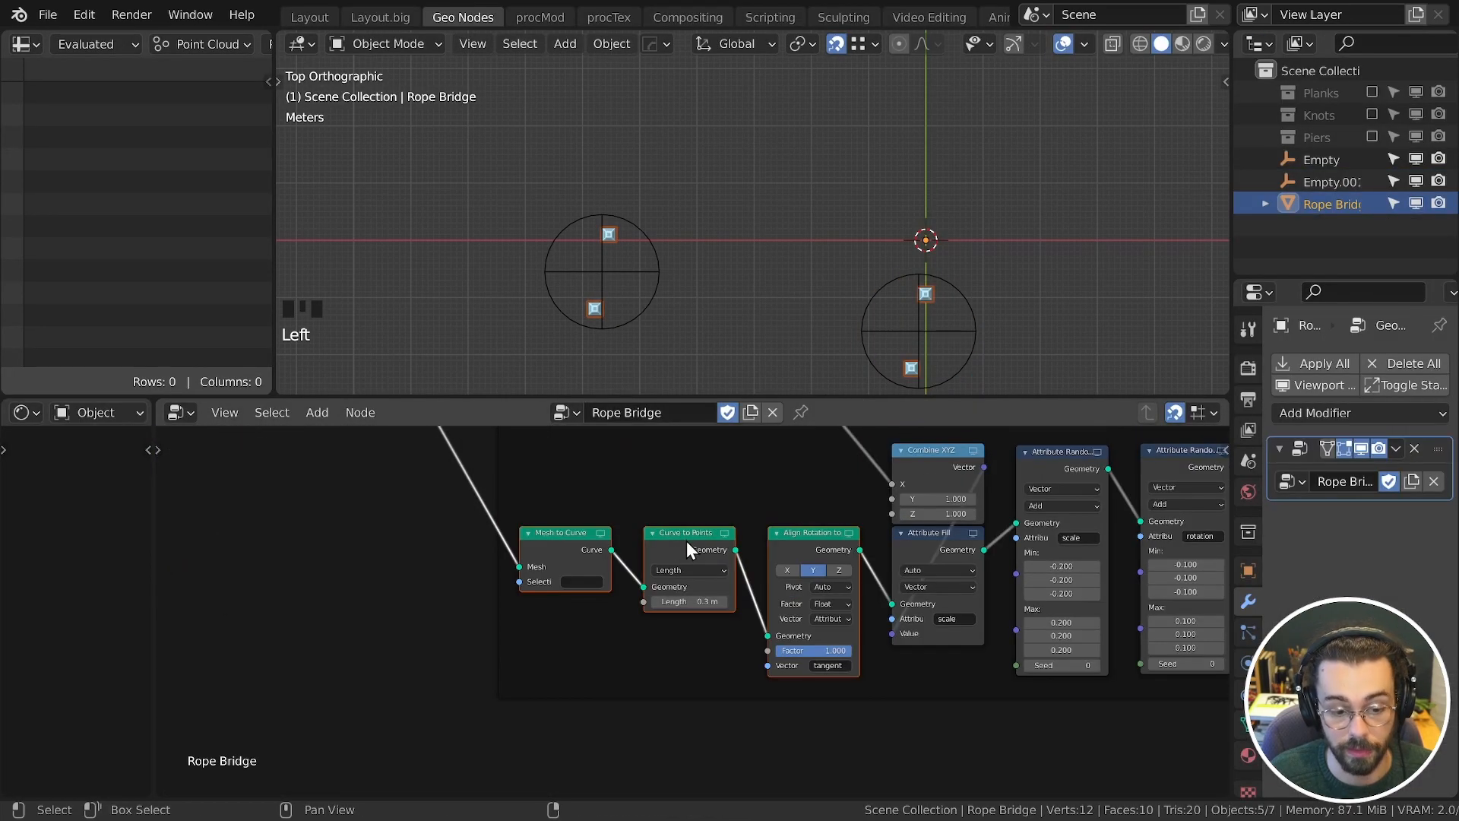
scroll(700, 536, "down", 5)
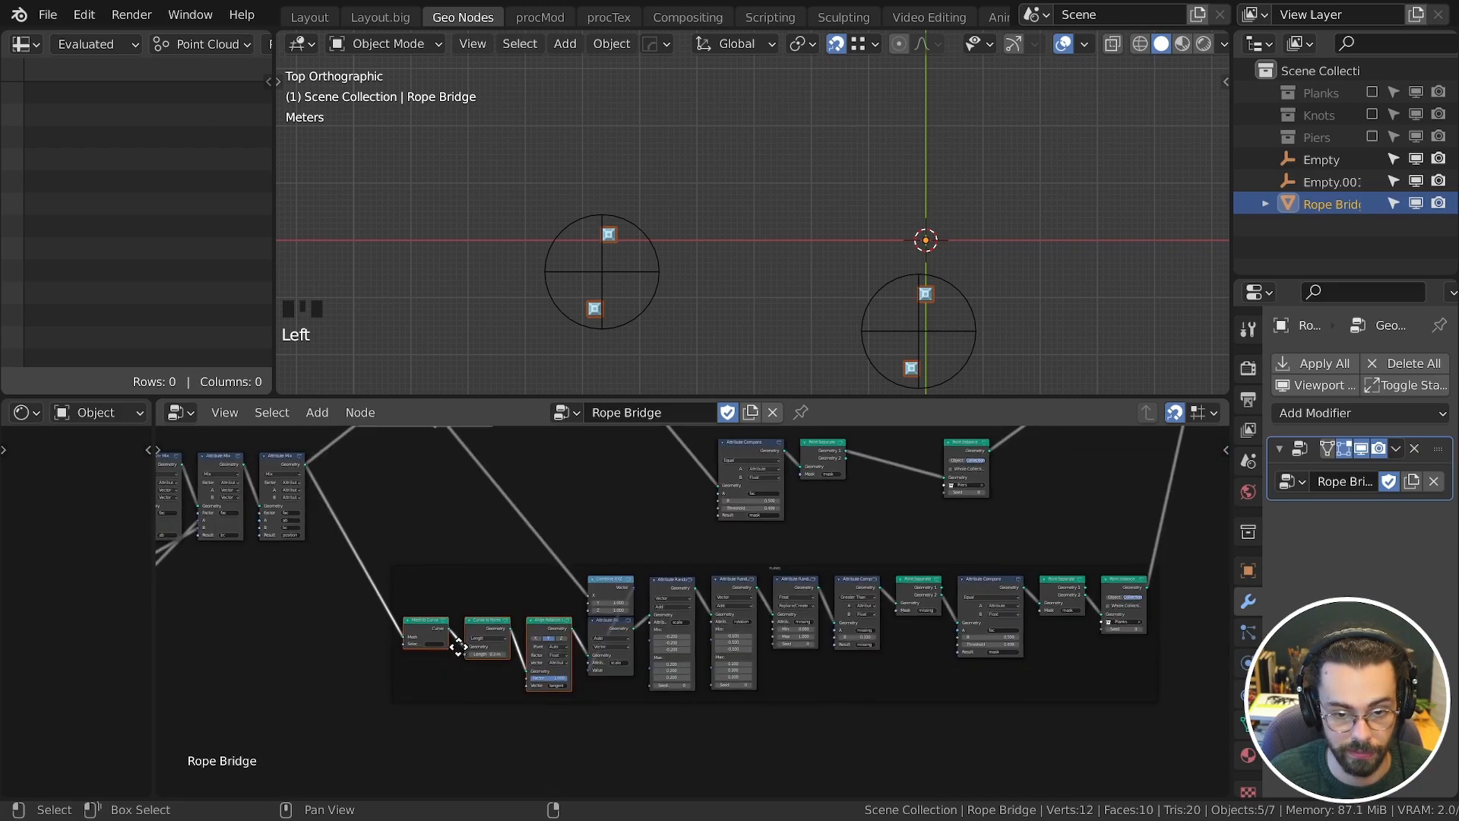
key("shift+d")
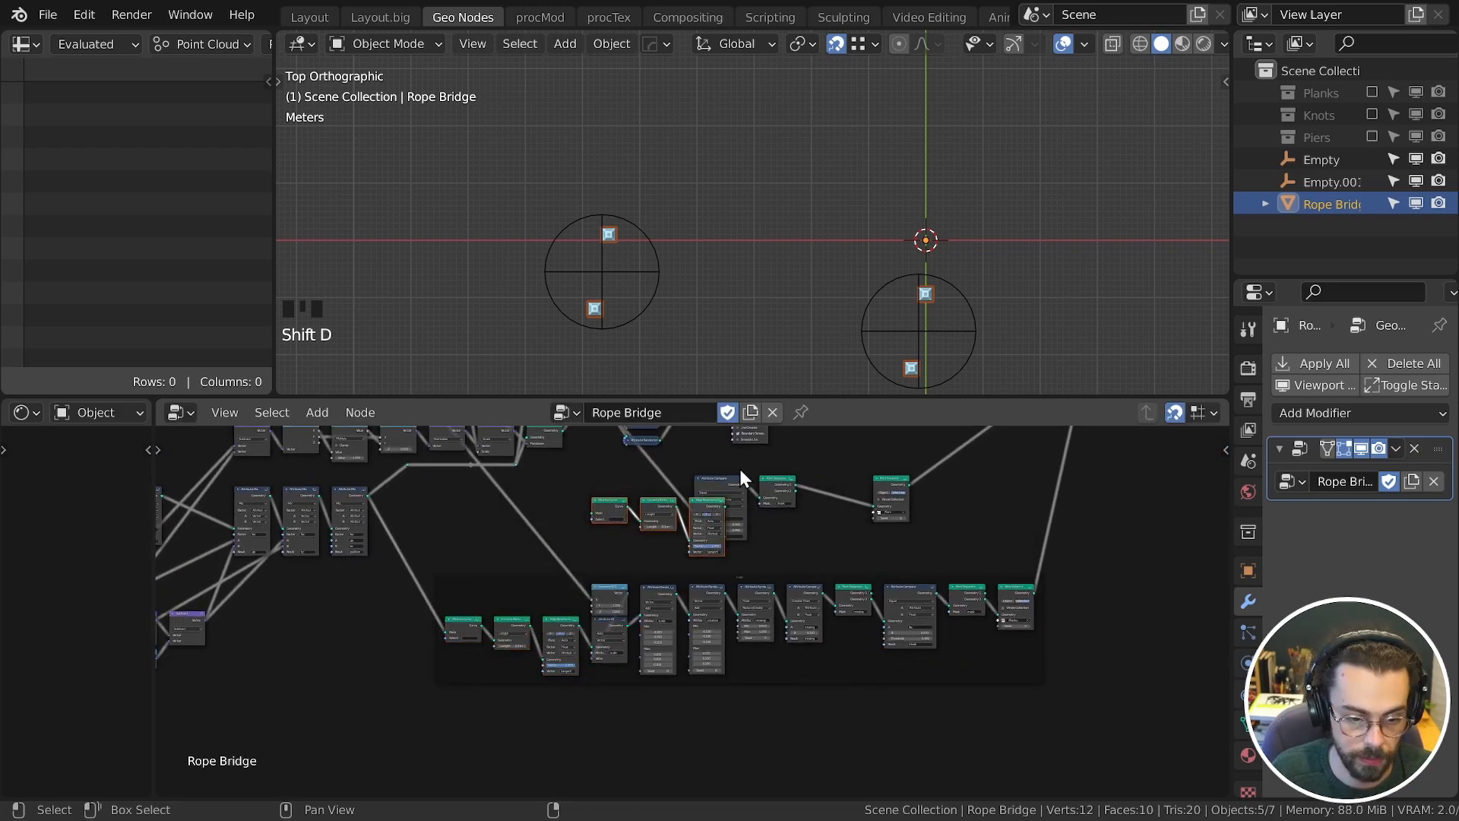
scroll(719, 507, "up", 3)
left_click(961, 500)
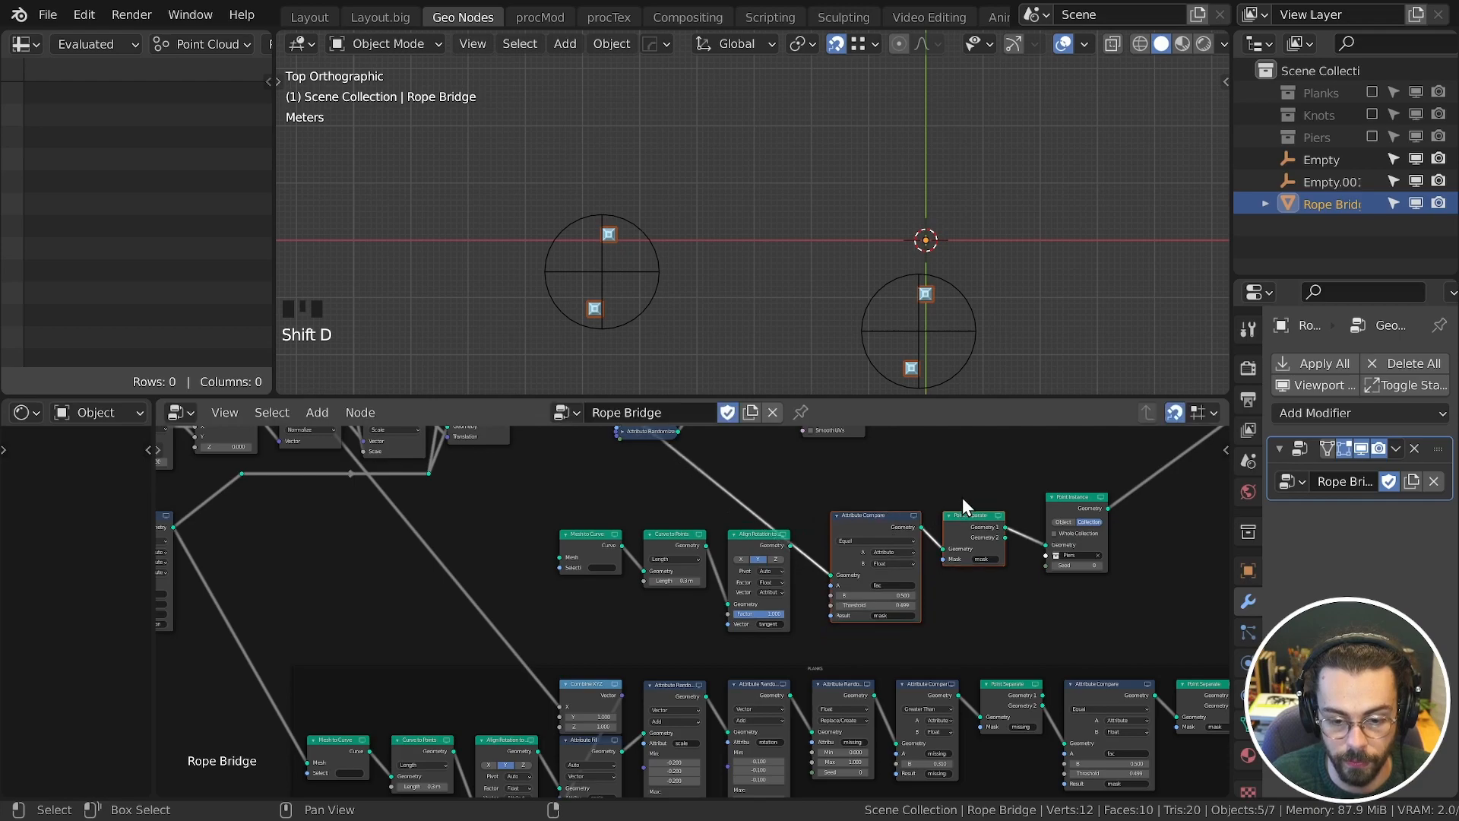
Step: Wire the duplicated curve and rotation nodes between the base curves' Join Geometry and the piers' Attribute Compare
middle_click_drag(794, 491, 821, 539)
left_click_drag(837, 574, 860, 624)
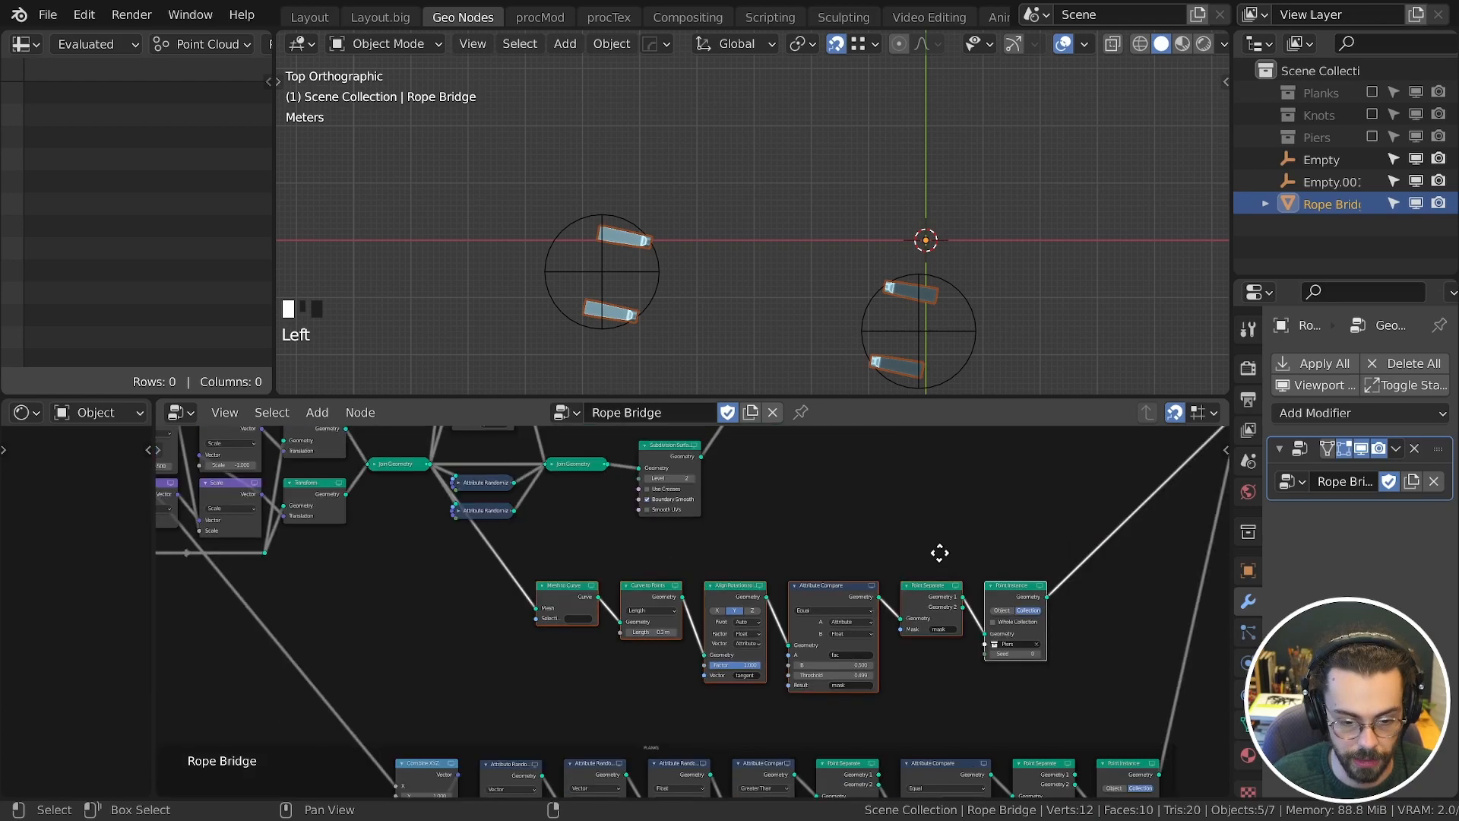
middle_click_drag(938, 554, 895, 555)
middle_click_drag(753, 243, 819, 208)
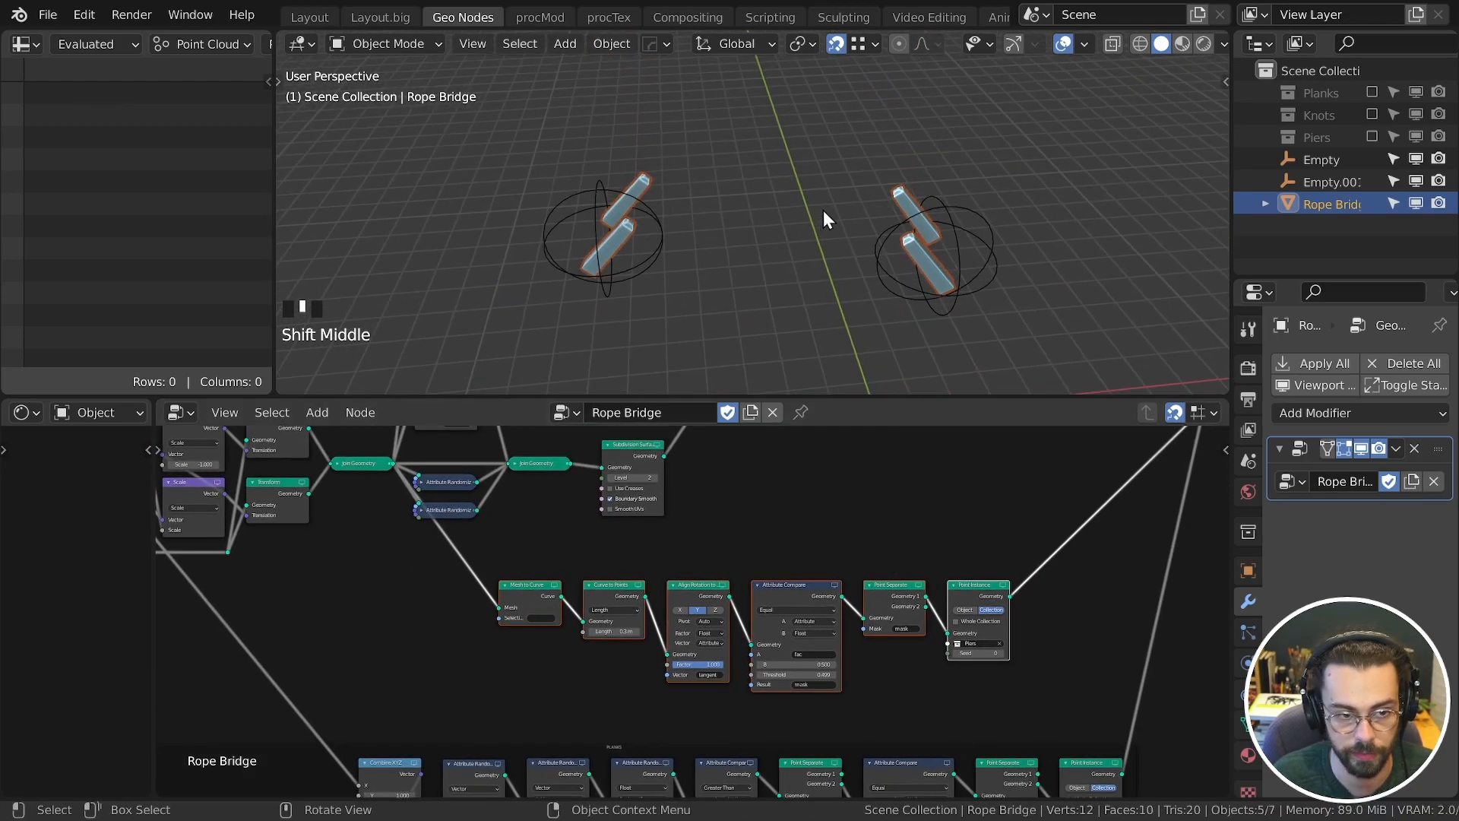
Step: Move Empty.001 horizontally with Z locked, and reselect the rope bridge
left_click(980, 266)
key("g")
key("z")
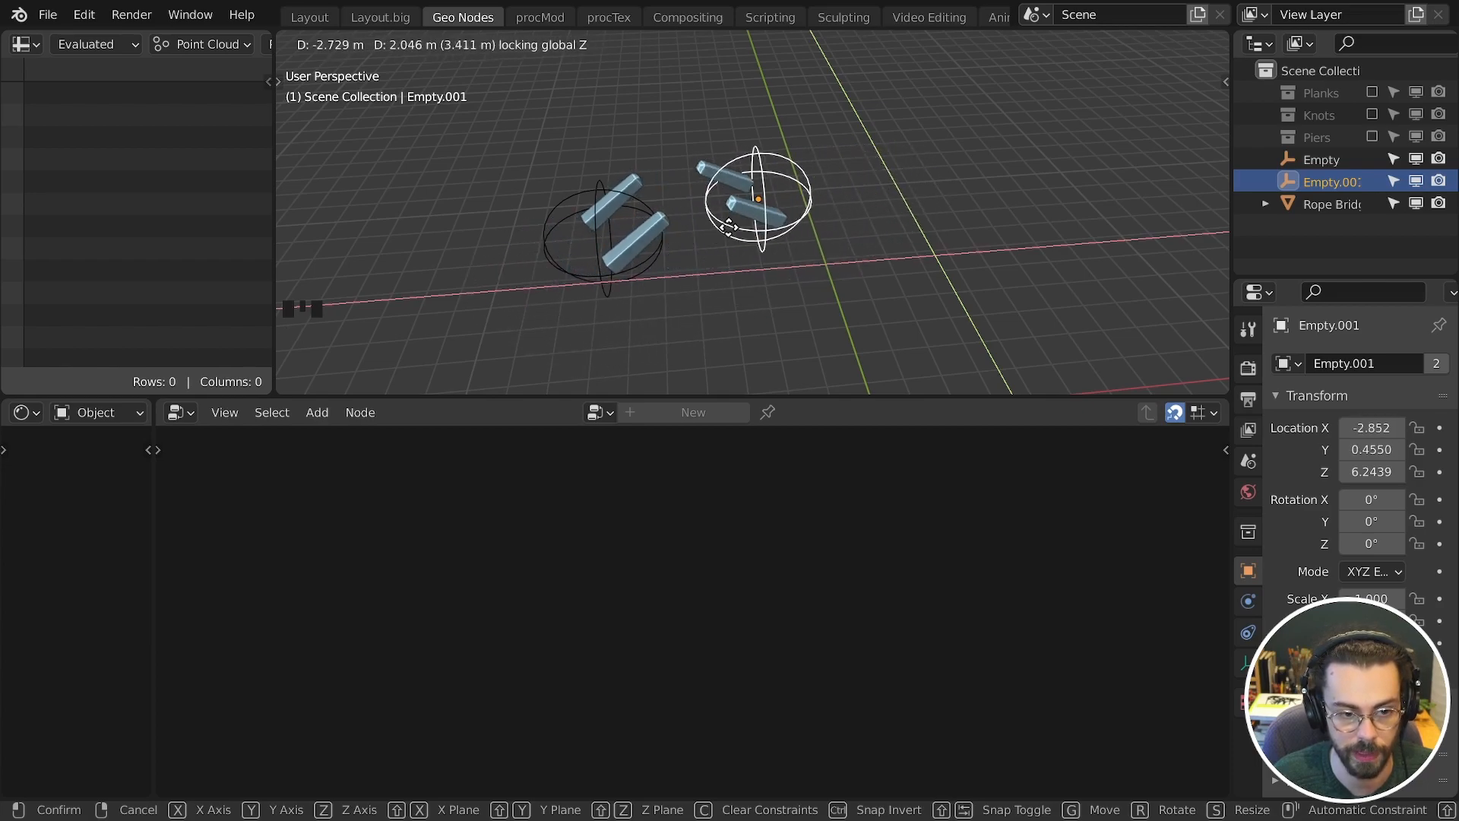
left_click(945, 250)
left_click(977, 231)
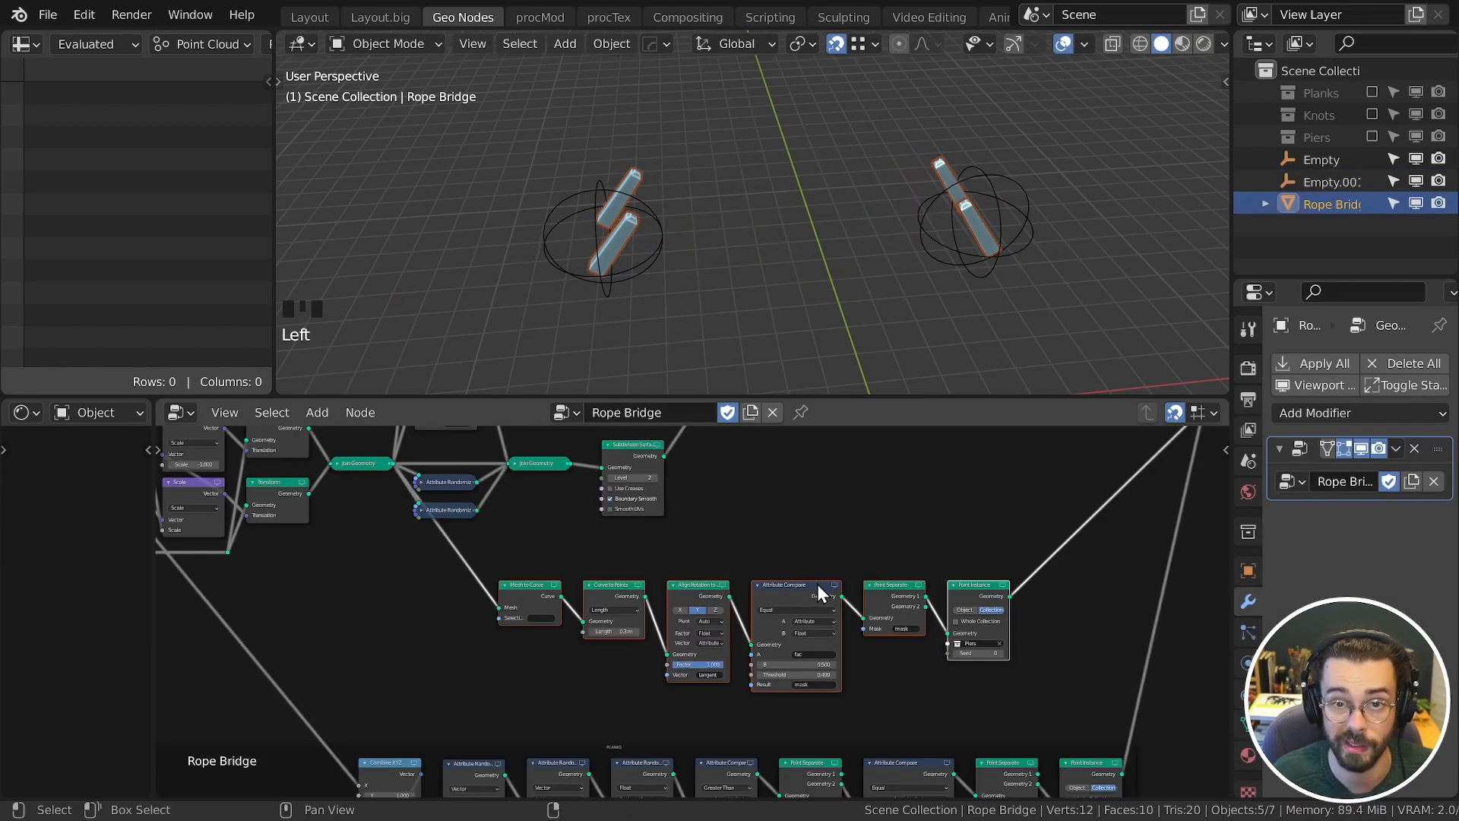
Step: Space the piers' Attribute Compare chain away from Align Rotation to Vector, try that node's Z pivot, and restore Auto
scroll(794, 556, "up", 2)
left_click_drag(734, 556, 908, 554)
left_click(556, 605)
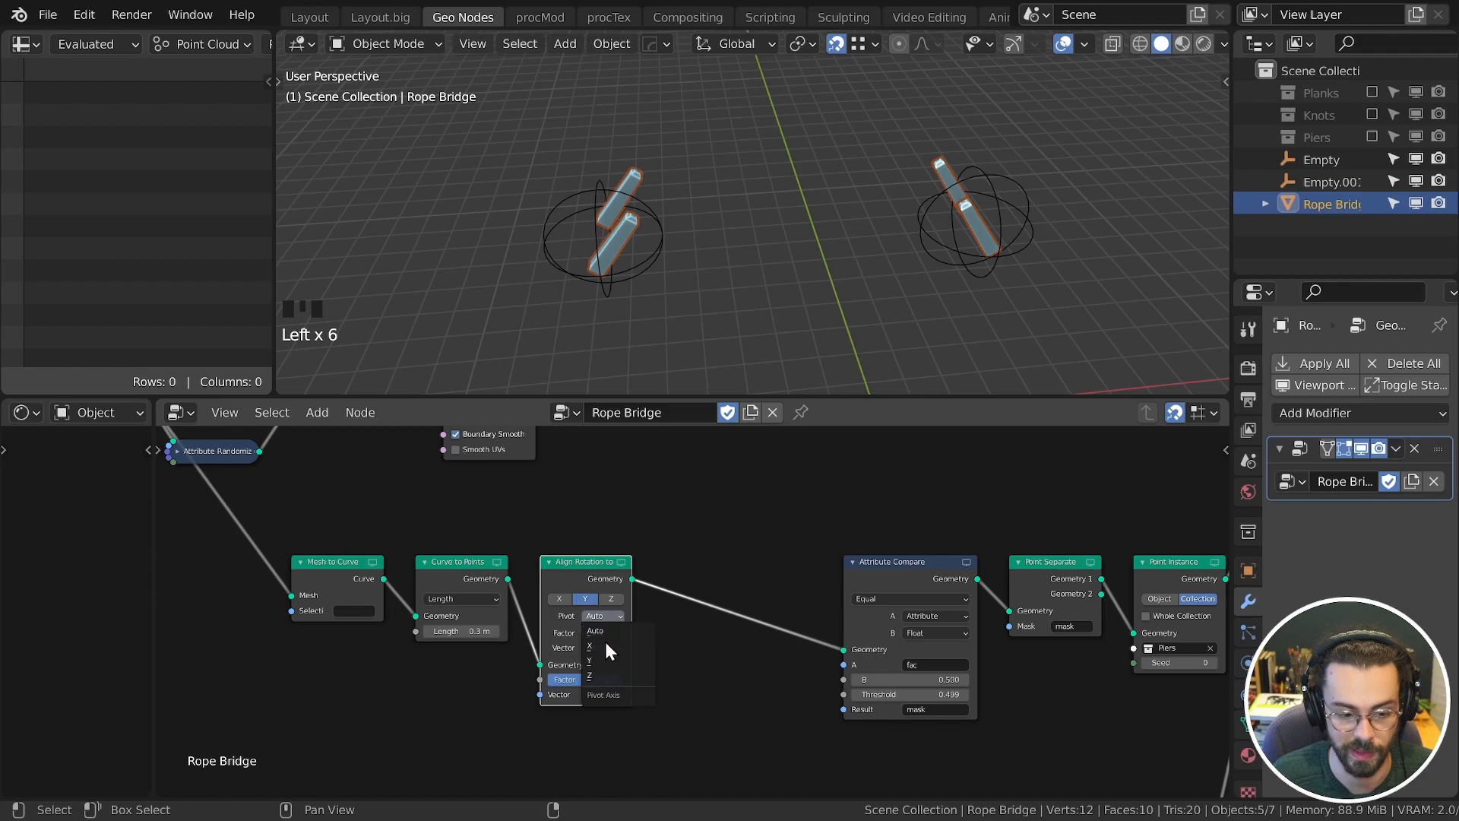
left_click(601, 676)
left_click_drag(608, 617, 608, 636)
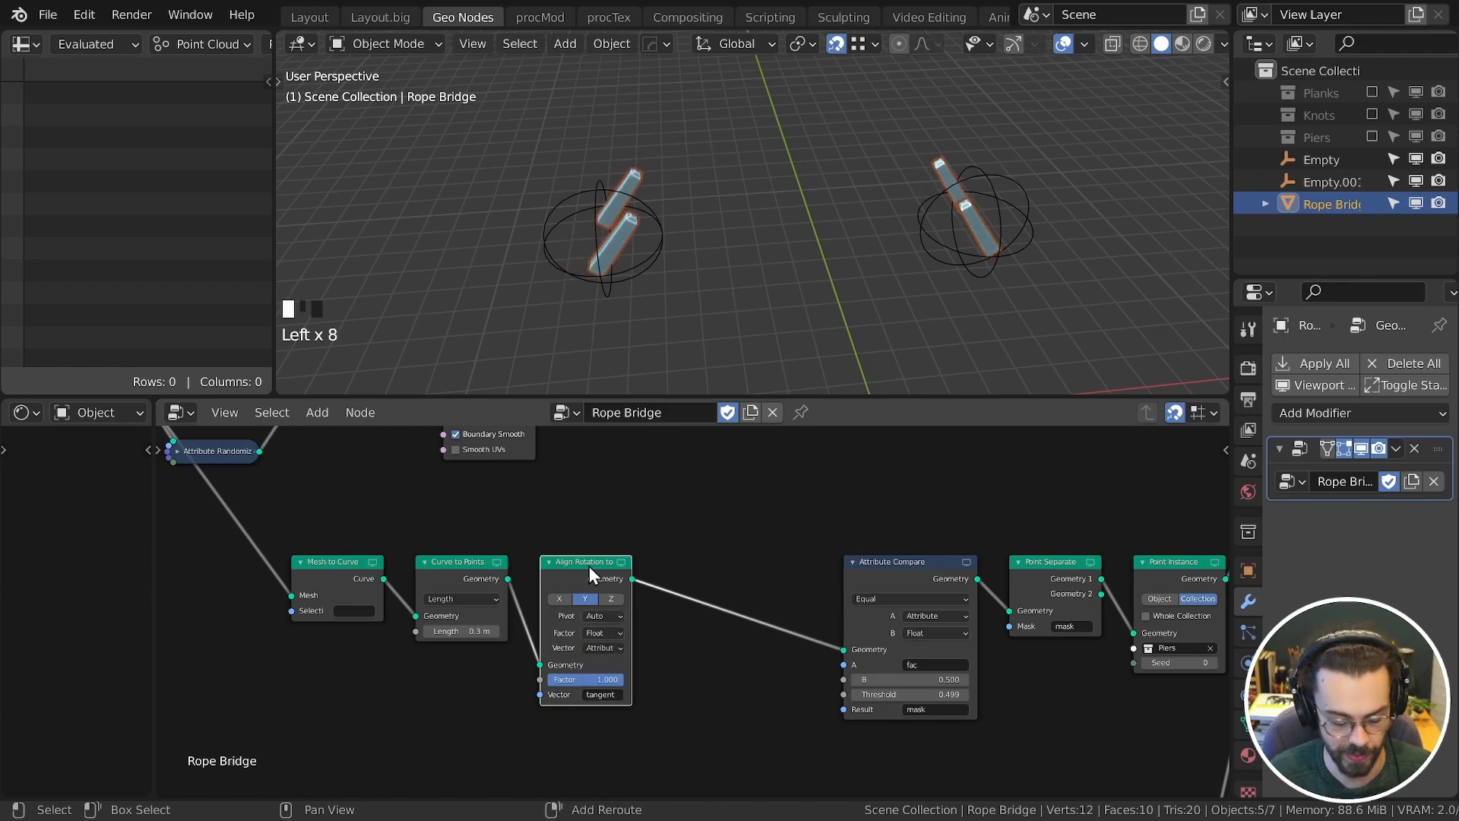
Step: Duplicate the piers' Align Rotation to Vector node inline, align the copy on Z, and switch its vector input type to Vector
key("shift+d")
left_click(705, 570)
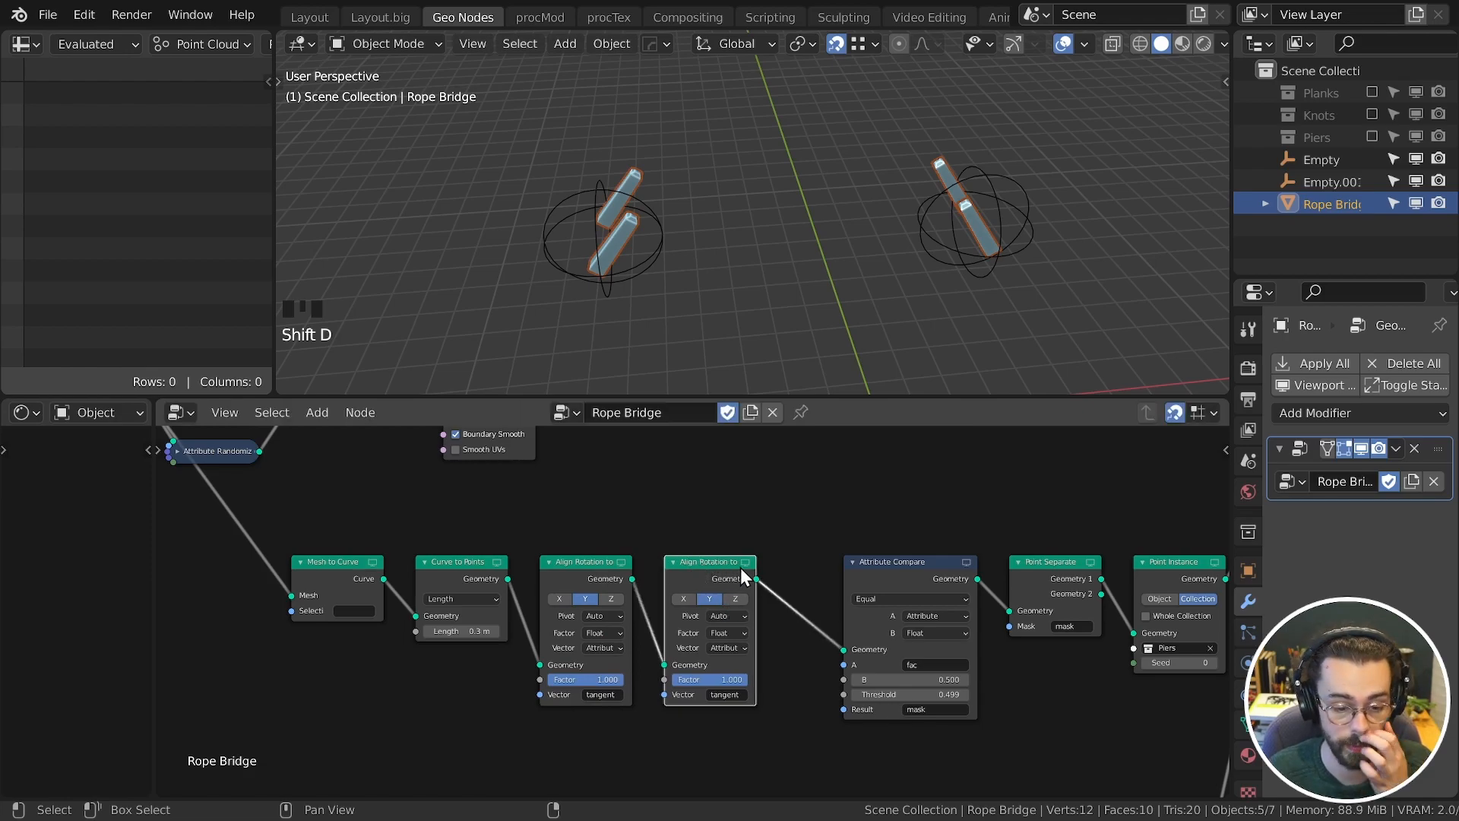
left_click(735, 599)
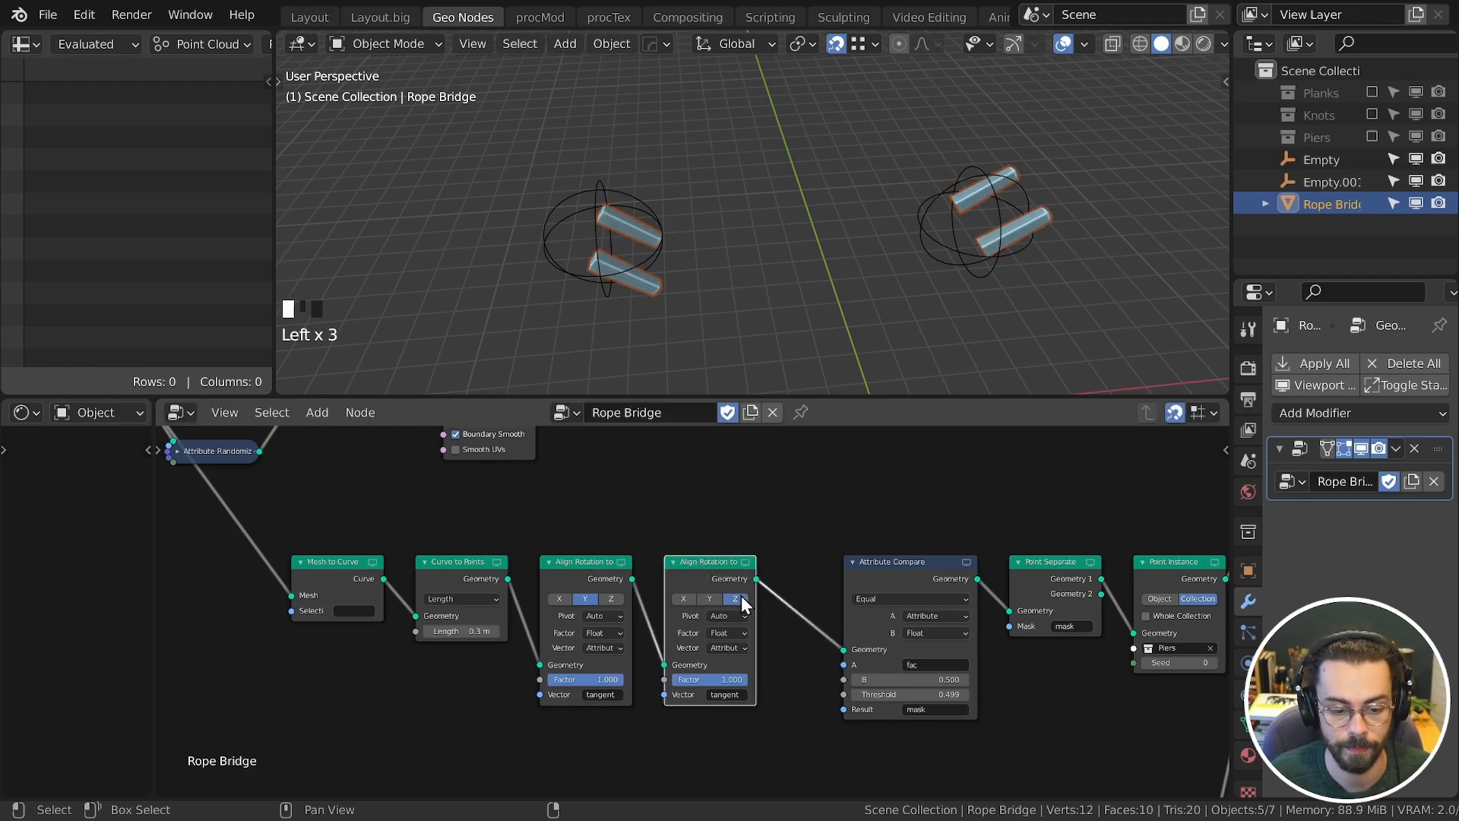
left_click(726, 649)
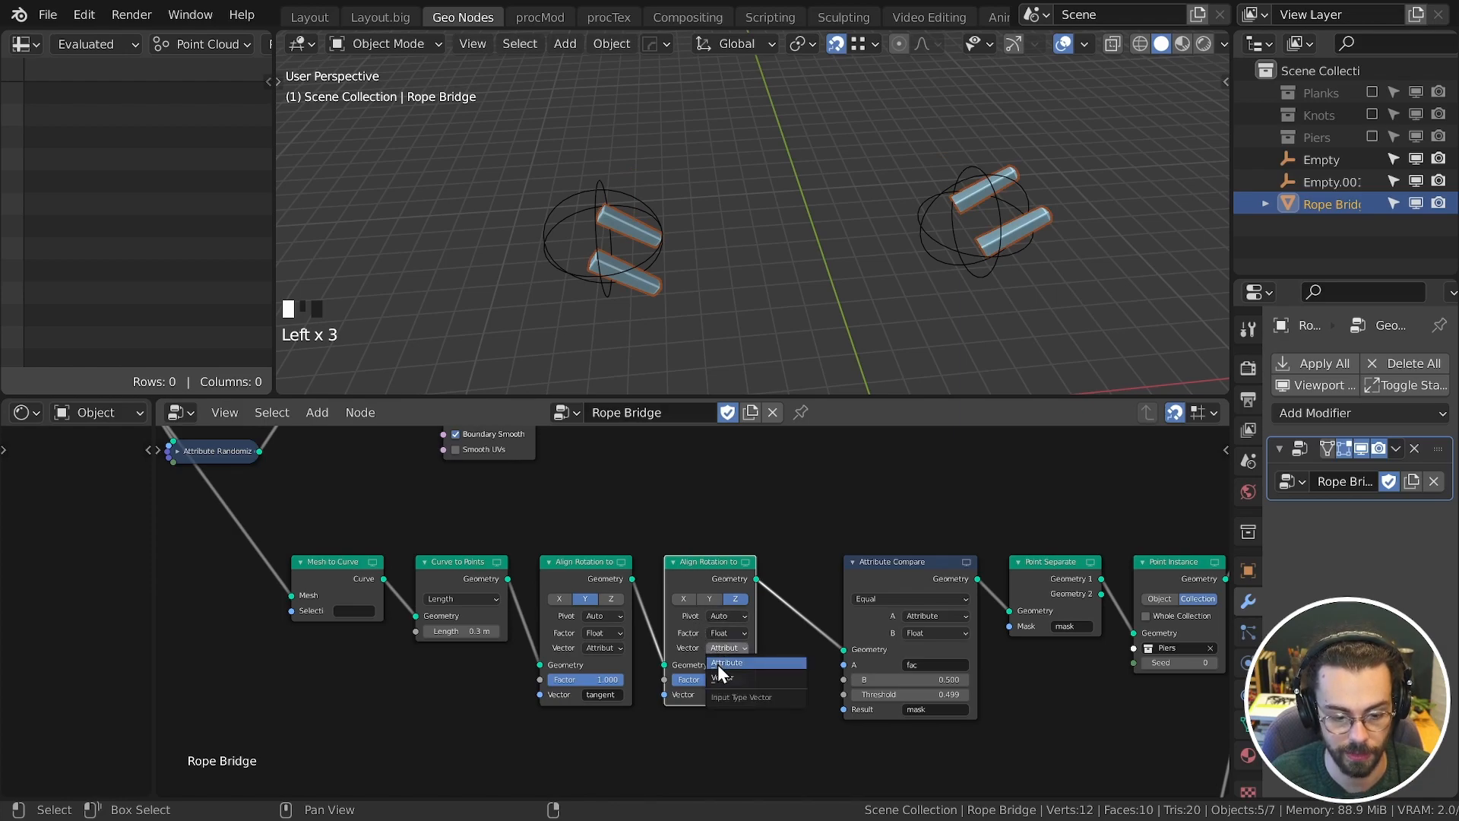
left_click(719, 676)
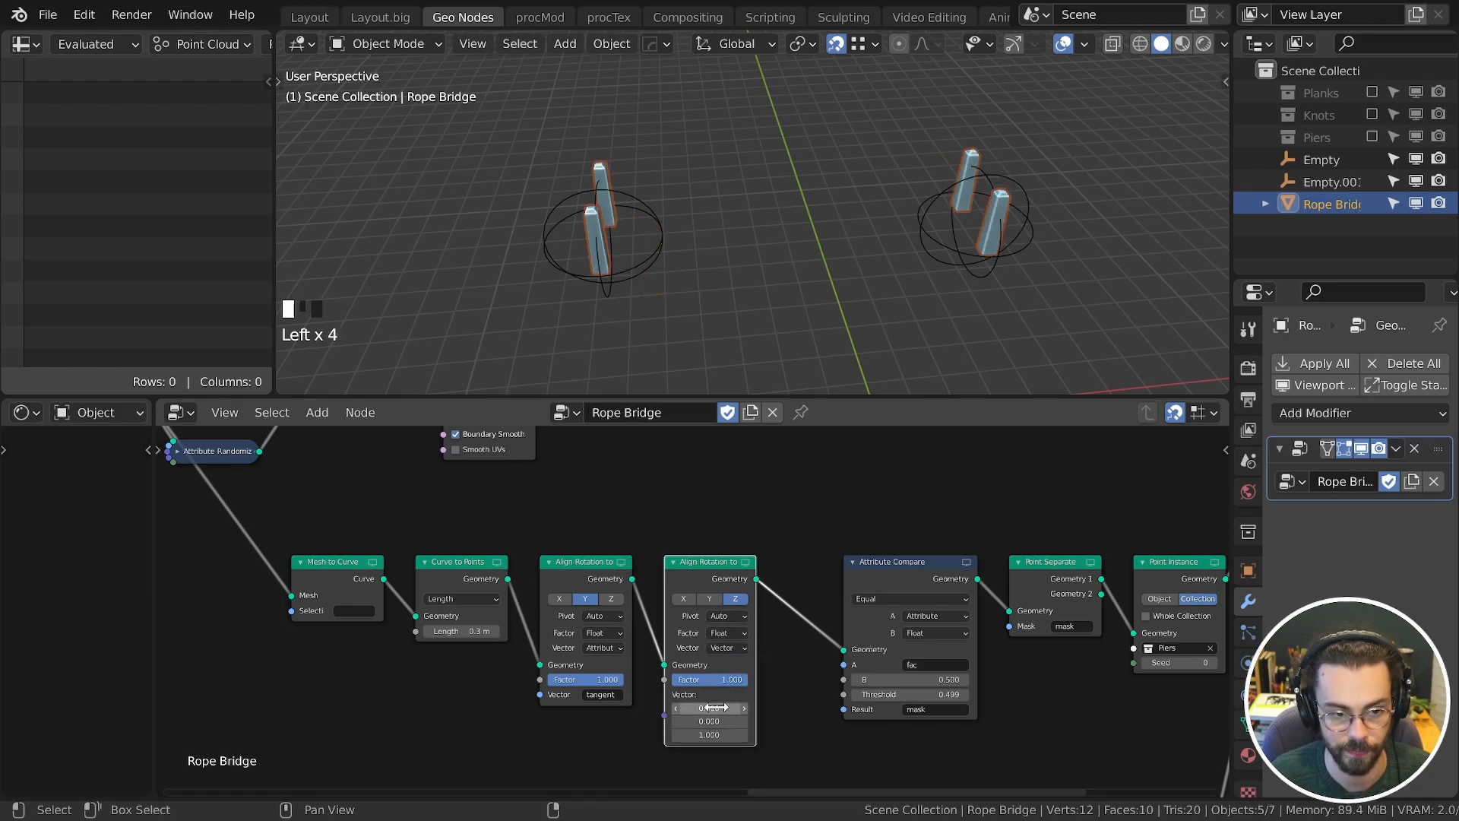
Step: Move Empty.001 across the grid in top view to test the piers' orientation, and reselect the rope bridge
key("KP_7")
middle_click_drag(781, 261, 909, 228, "shift")
scroll(923, 274, "up", 4)
left_click(969, 301)
key("g")
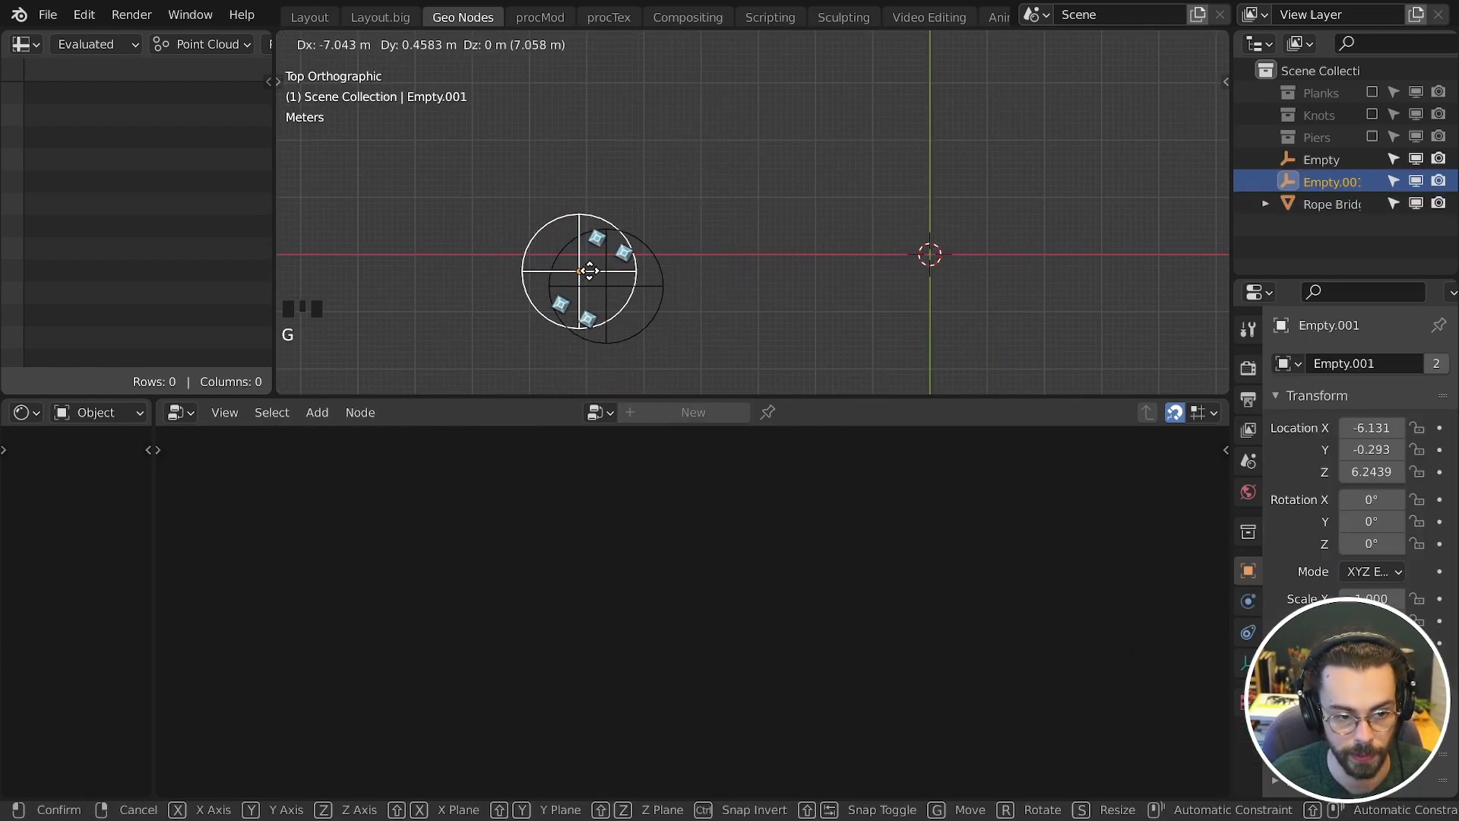
left_click(930, 255)
middle_click_drag(930, 255, 909, 155)
left_click(1007, 225)
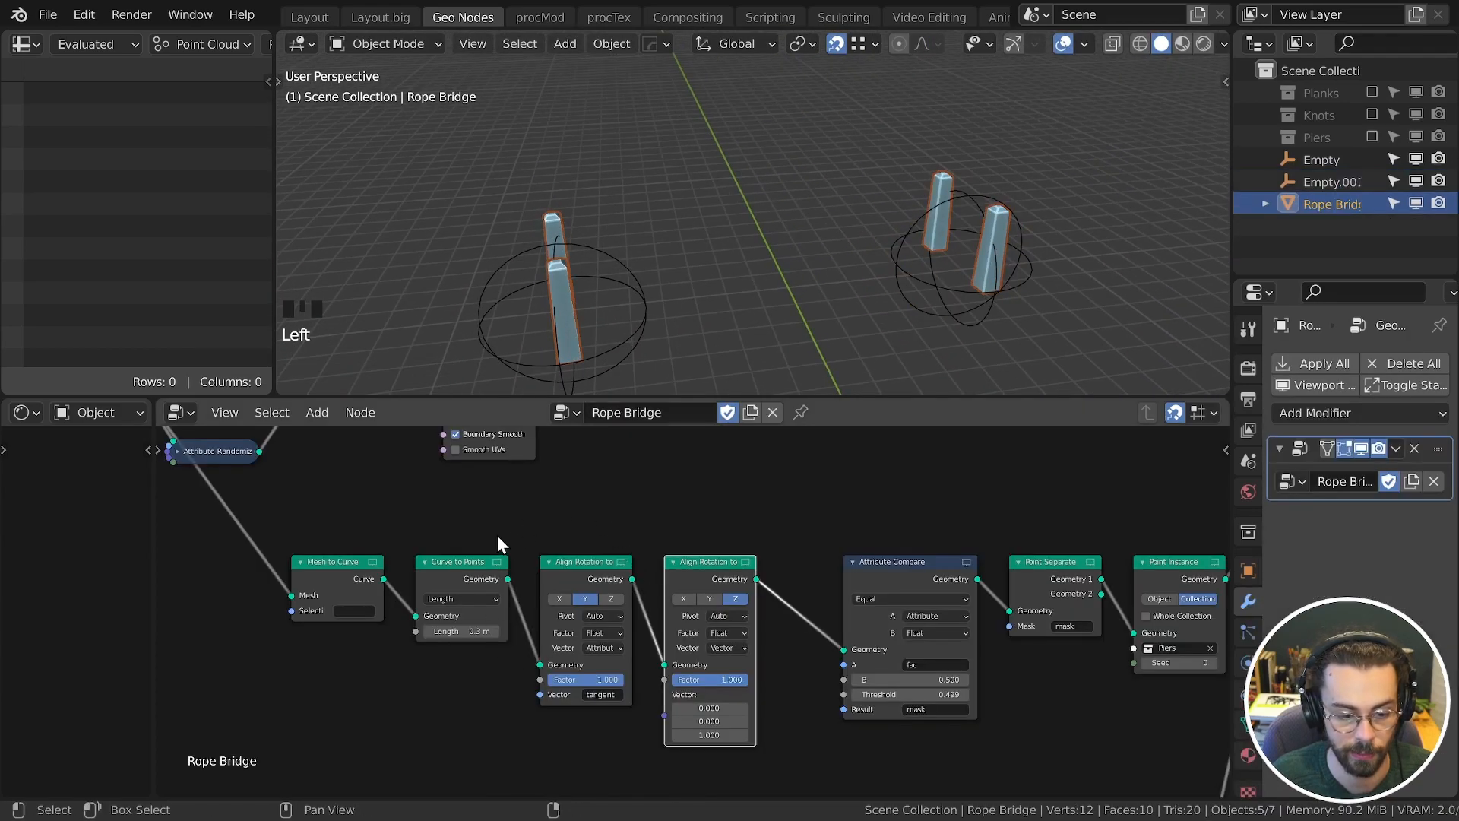
Step: Space the piers' Point Instance away from Point Separate and insert an Attribute Fill node between them
scroll(503, 540, "up", 2)
middle_click_drag(511, 552, 511, 558)
left_click_drag(410, 571, 801, 645)
scroll(787, 606, "right", 5, "ctrl")
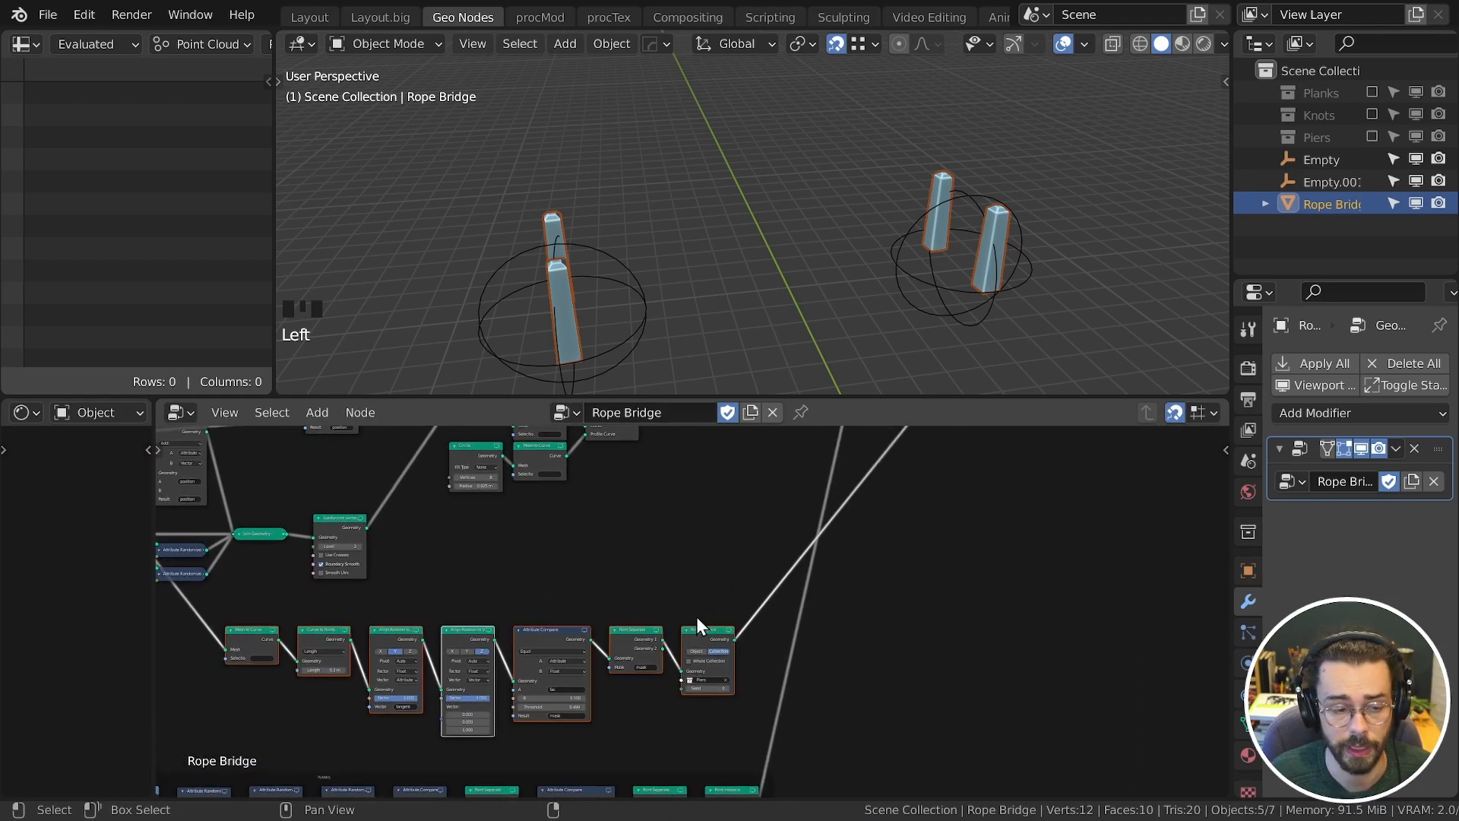
scroll(684, 614, "up", 2, "shift")
left_click_drag(710, 619, 904, 615)
mouse_move(781, 609)
middle_mouse_down()
mouse_move(790, 598)
mouse_move(780, 629)
middle_mouse_up()
key("shift+a")
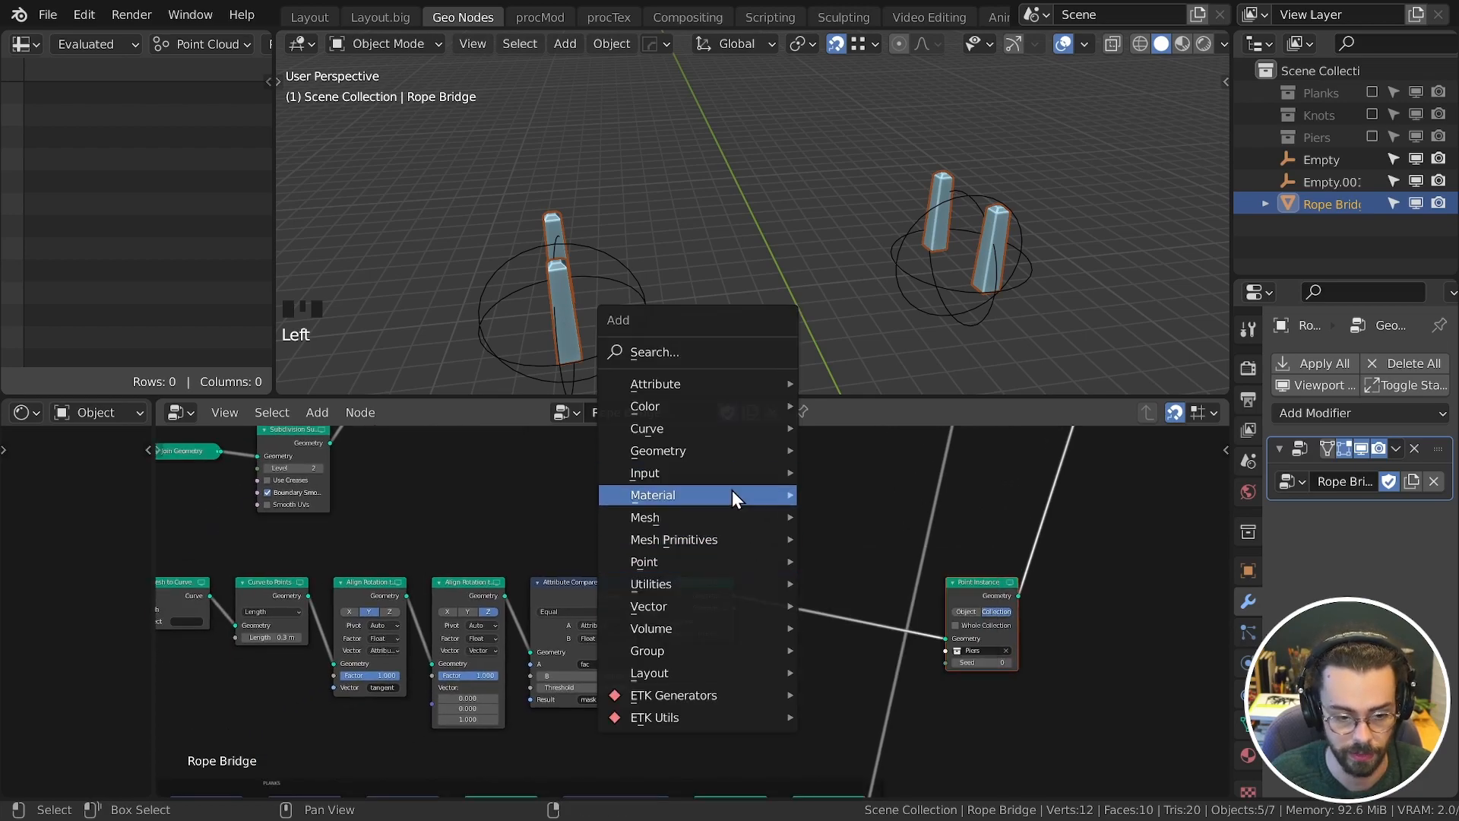
mouse_move(733, 383)
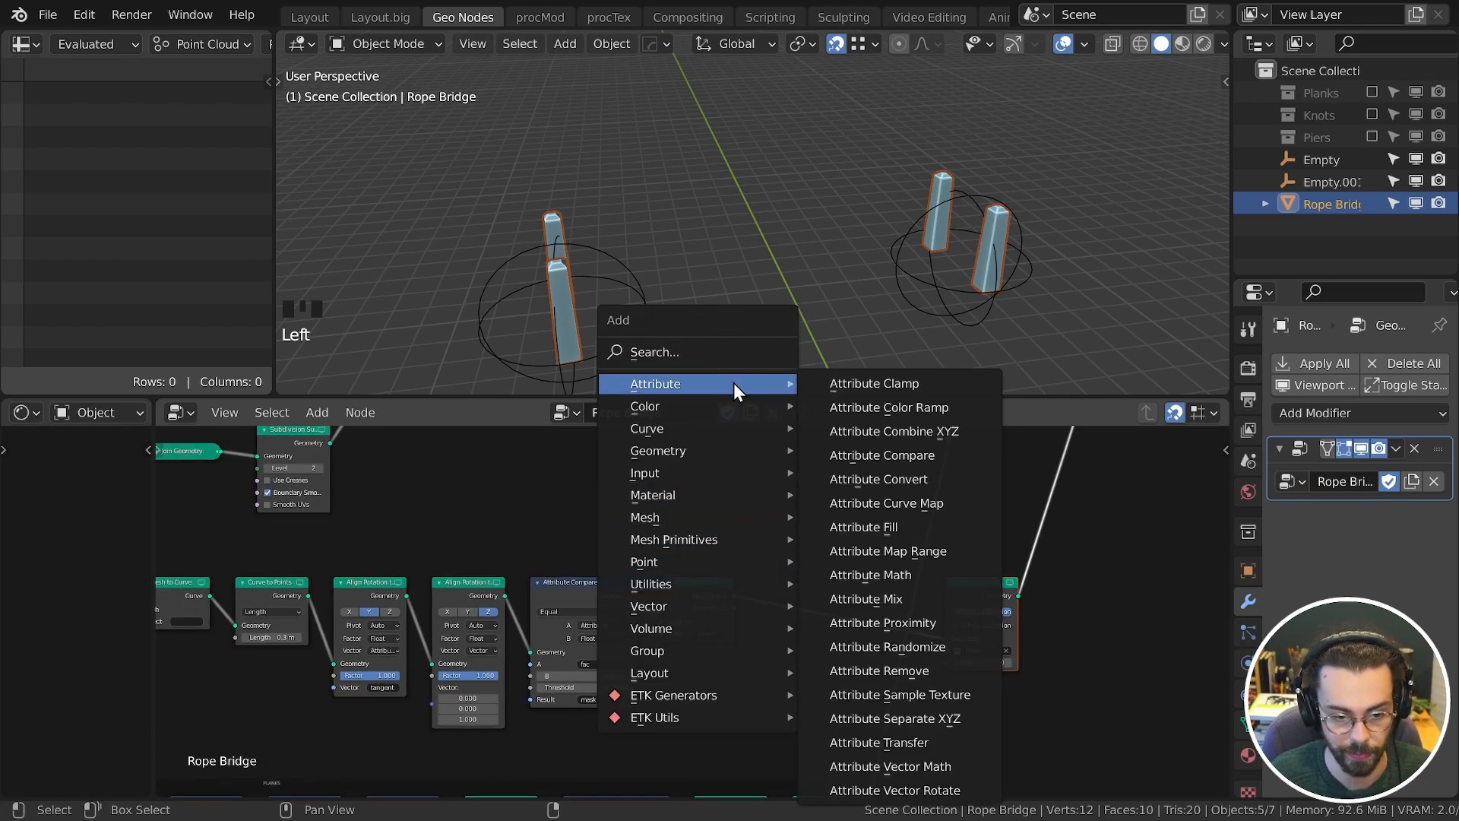
left_click(900, 530)
left_click(810, 578)
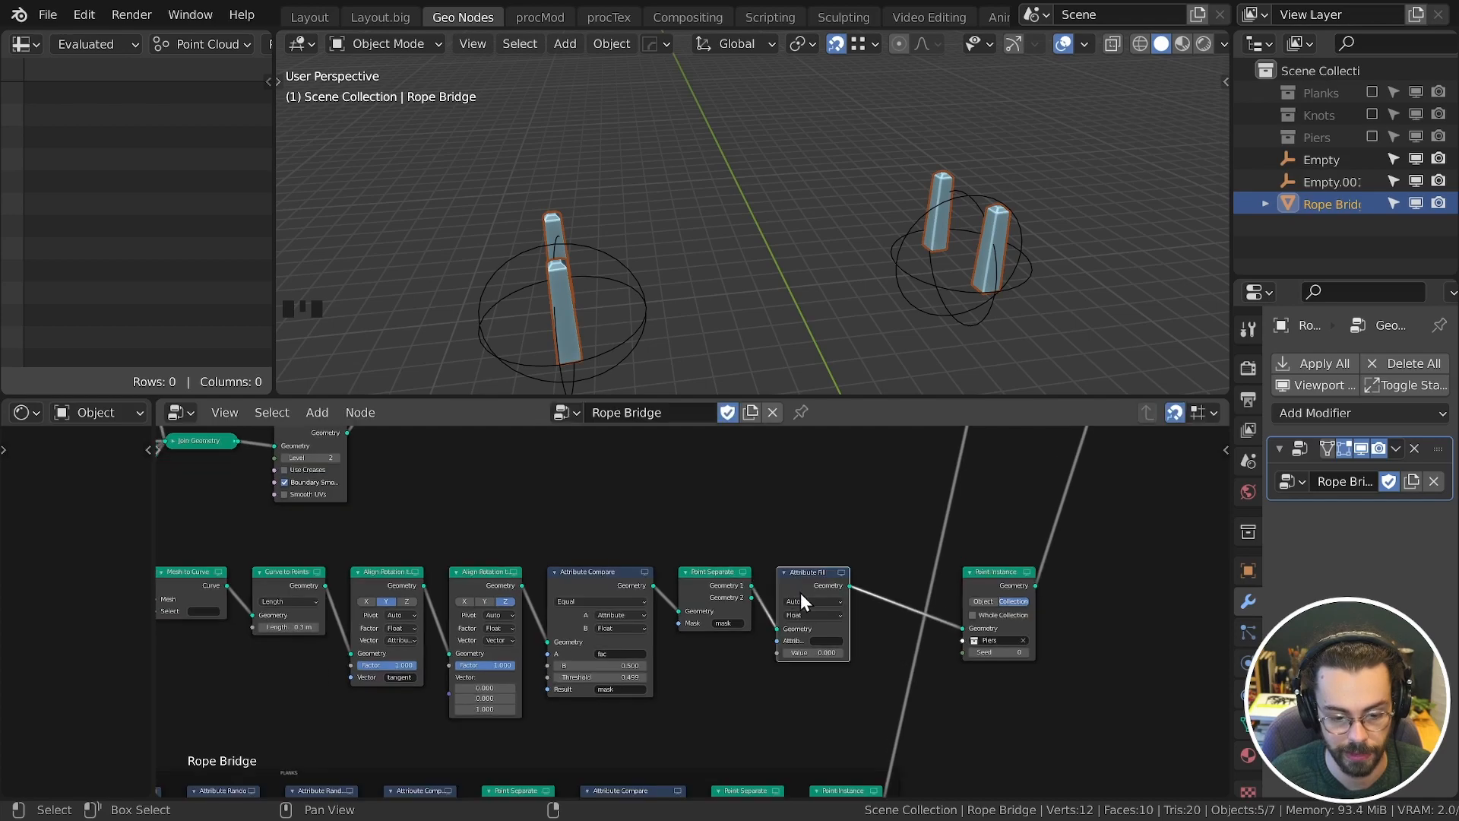
Step: Set the piers' Attribute Fill to fill the scale attribute with the Vector data type
left_click(821, 640)
type("scale")
key("Return")
left_click(813, 615)
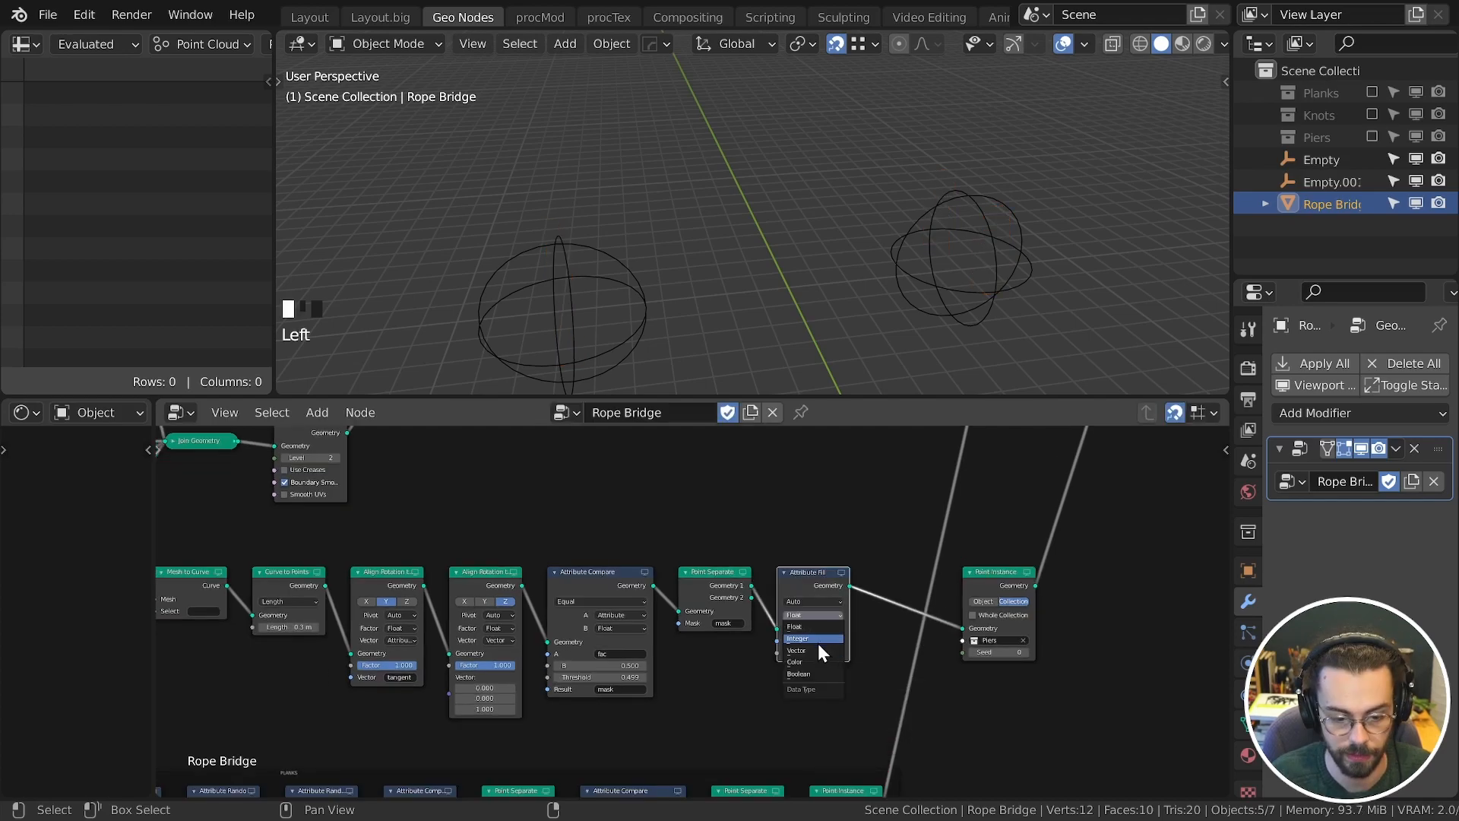
left_click(818, 646)
Step: Add a Combine XYZ node above the piers' Attribute Fill and connect its vector to the fill's Value
key("shift+a")
mouse_move(788, 686)
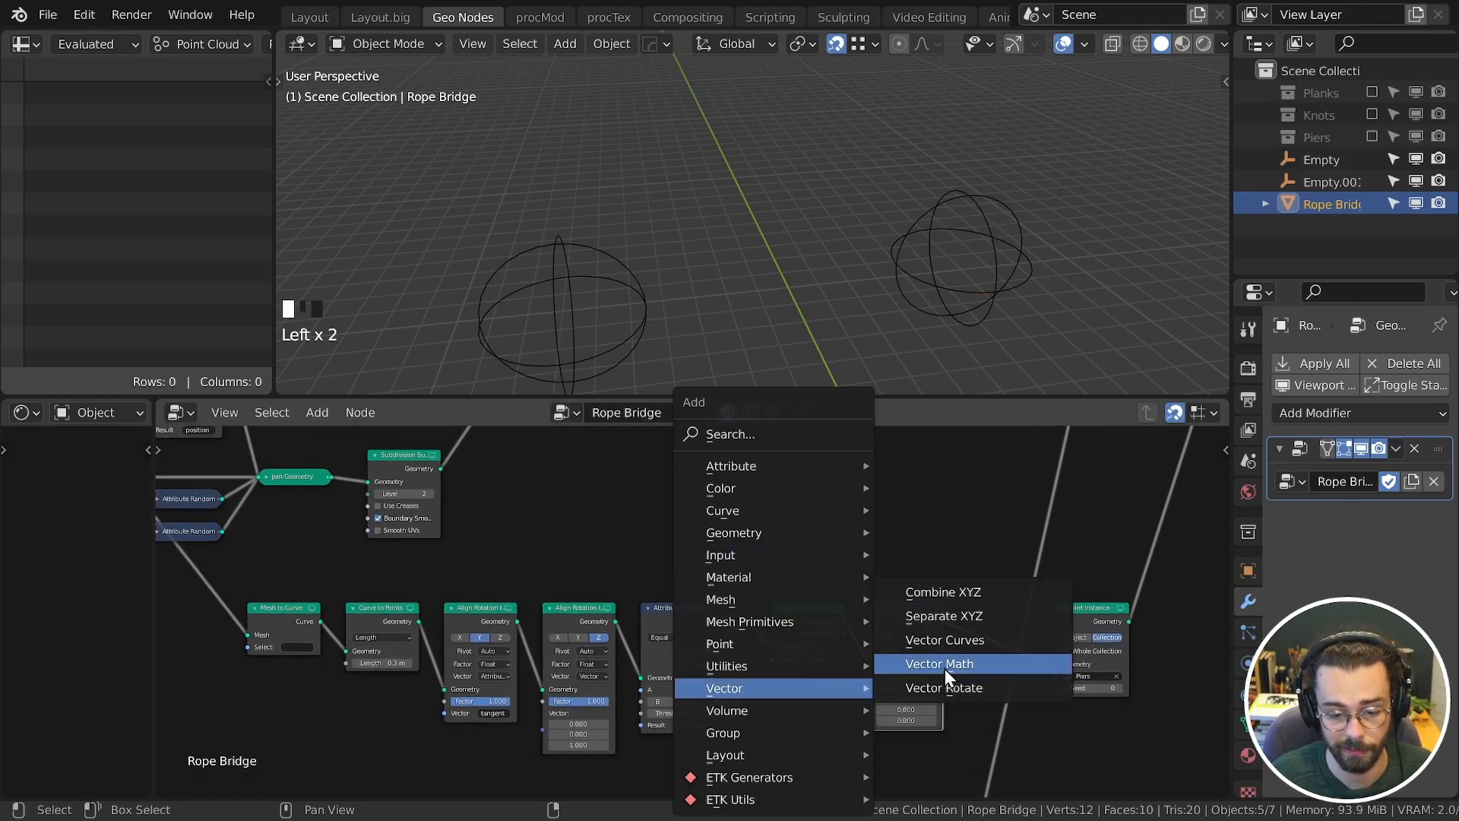
left_click(949, 590)
left_click(875, 516)
left_click_drag(953, 545, 871, 718)
Step: Connect the red HAND value node to the piers' Combine XYZ Z input, with X and Y set to 1
scroll(909, 618, "down", 5)
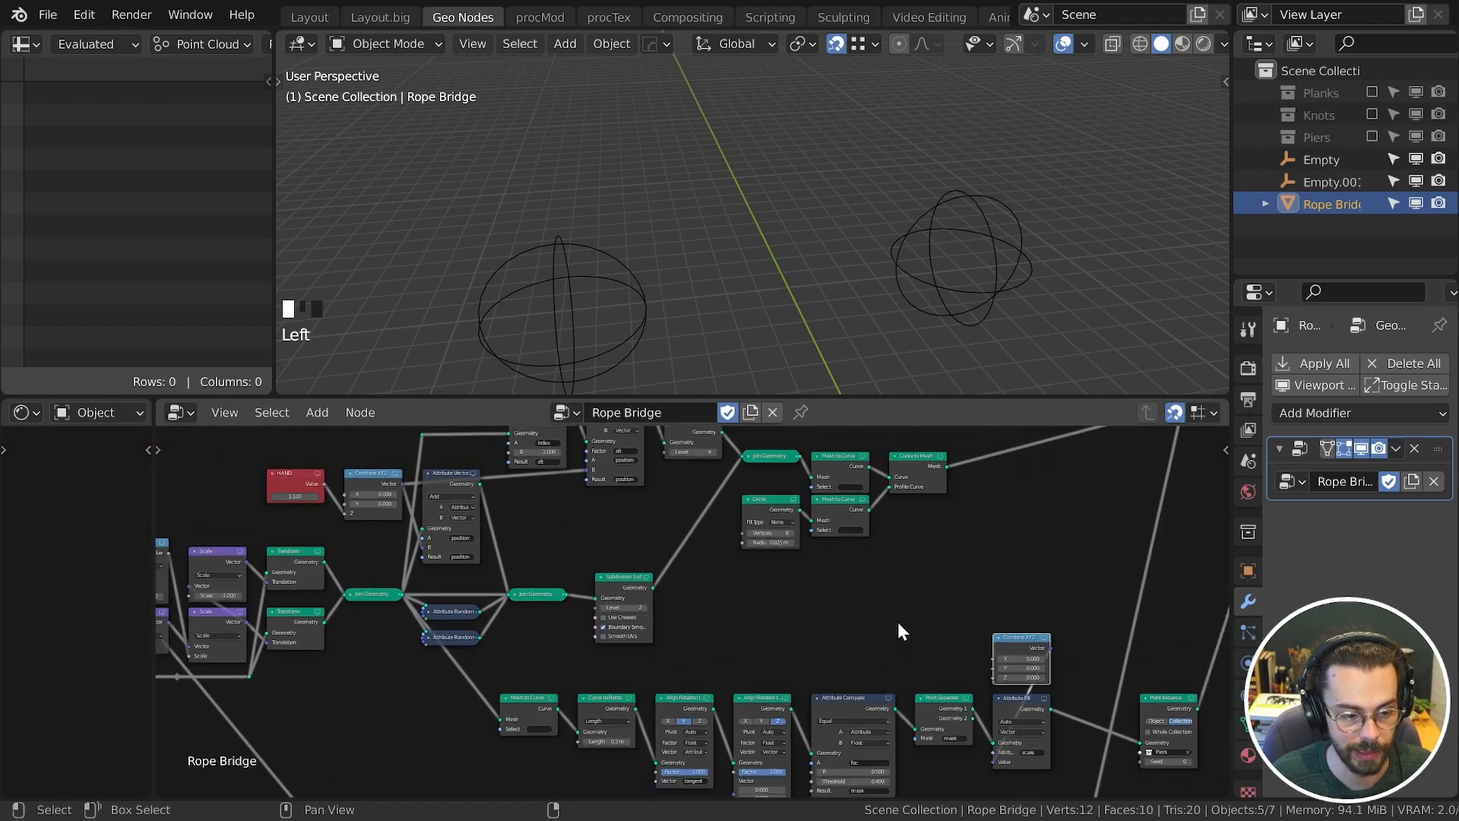
middle_click_drag(851, 622, 823, 669)
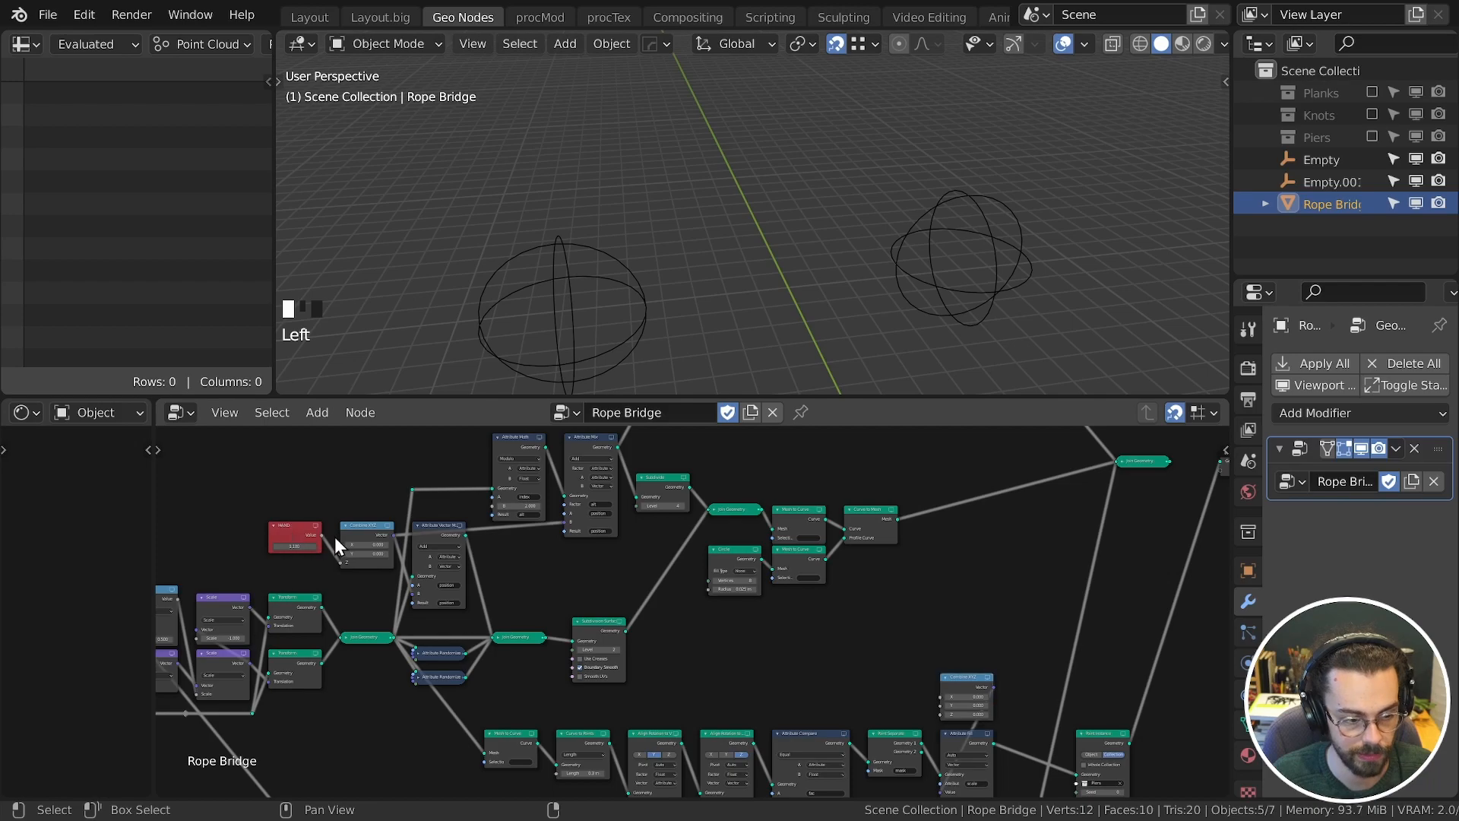
left_click_drag(319, 536, 942, 715)
scroll(741, 631, "up", 5)
scroll(605, 470, "down", 3)
middle_click_drag(461, 488, 760, 562)
middle_click_drag(542, 569, 785, 619)
middle_click_drag(446, 551, 740, 613)
mouse_move(329, 487)
left_mouse_down("shift")
mouse_move(425, 486)
mouse_move(317, 490)
left_mouse_up("shift")
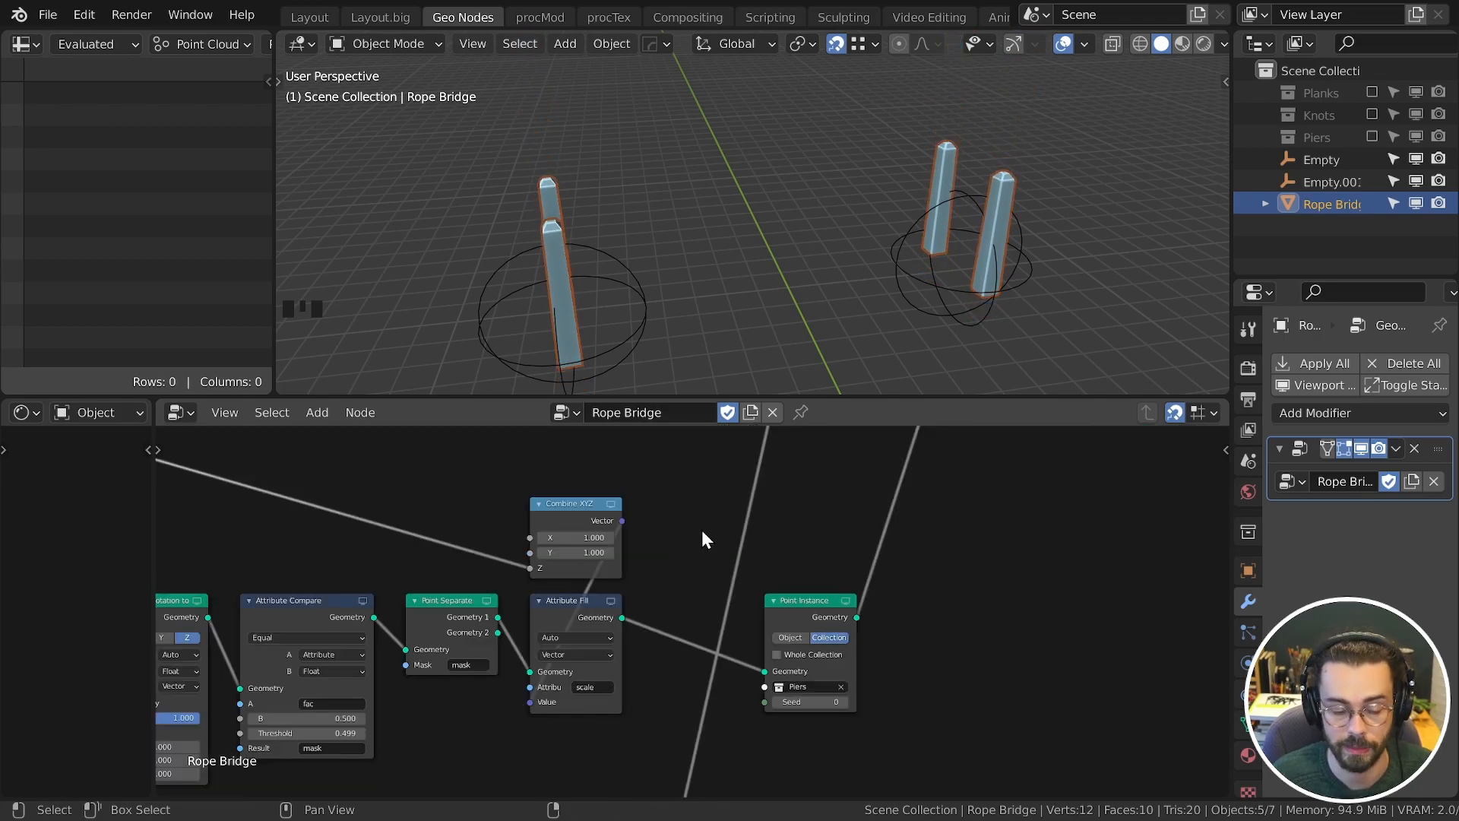
Step: Insert an Attribute Randomize node after the piers' Attribute Fill, set to Vector and Add on the scale attribute
middle_click_drag(693, 580, 762, 548)
key("shift+a")
mouse_move(704, 409)
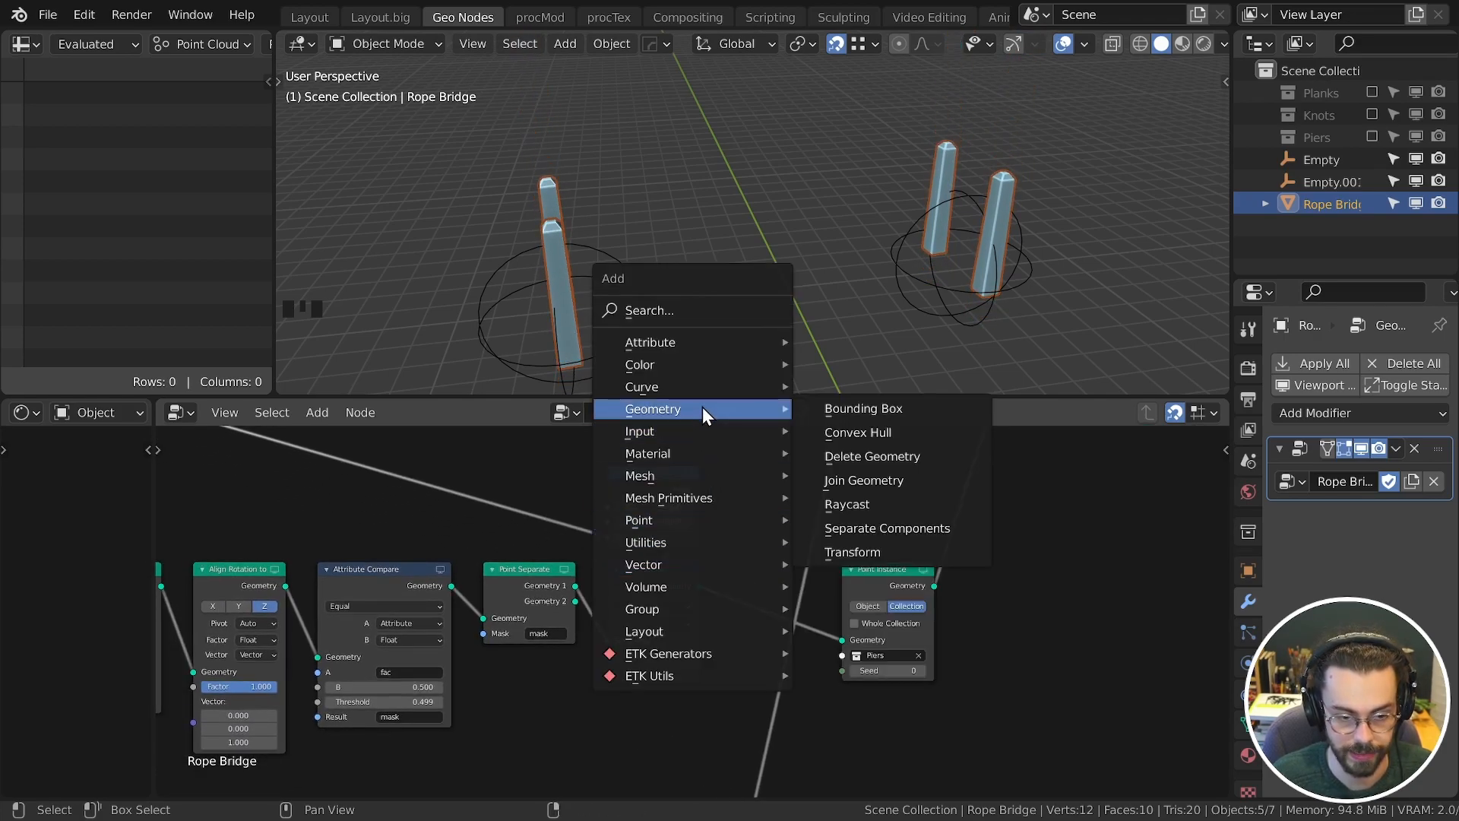
mouse_move(710, 342)
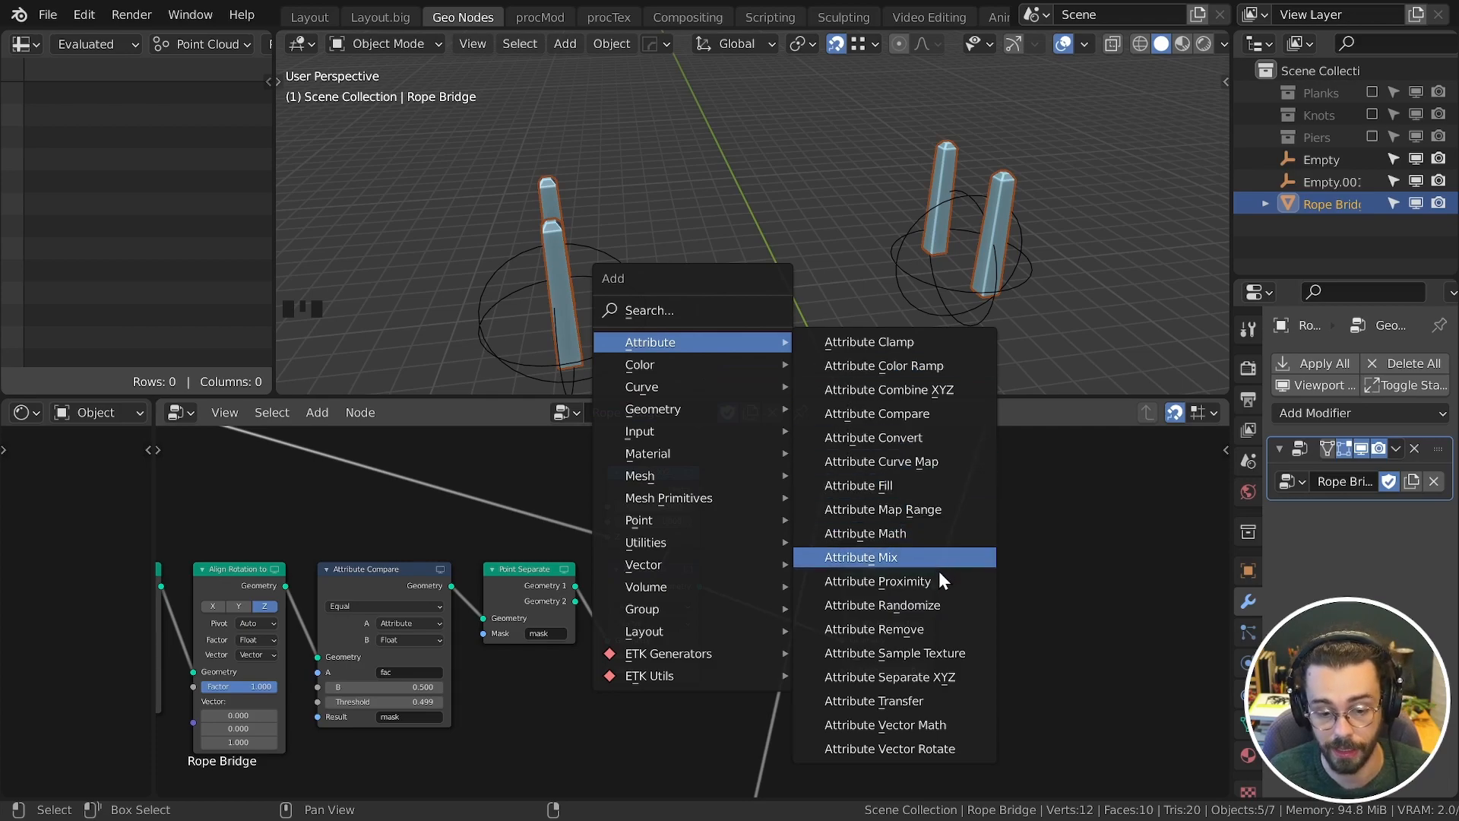
left_click(933, 605)
left_click(791, 535)
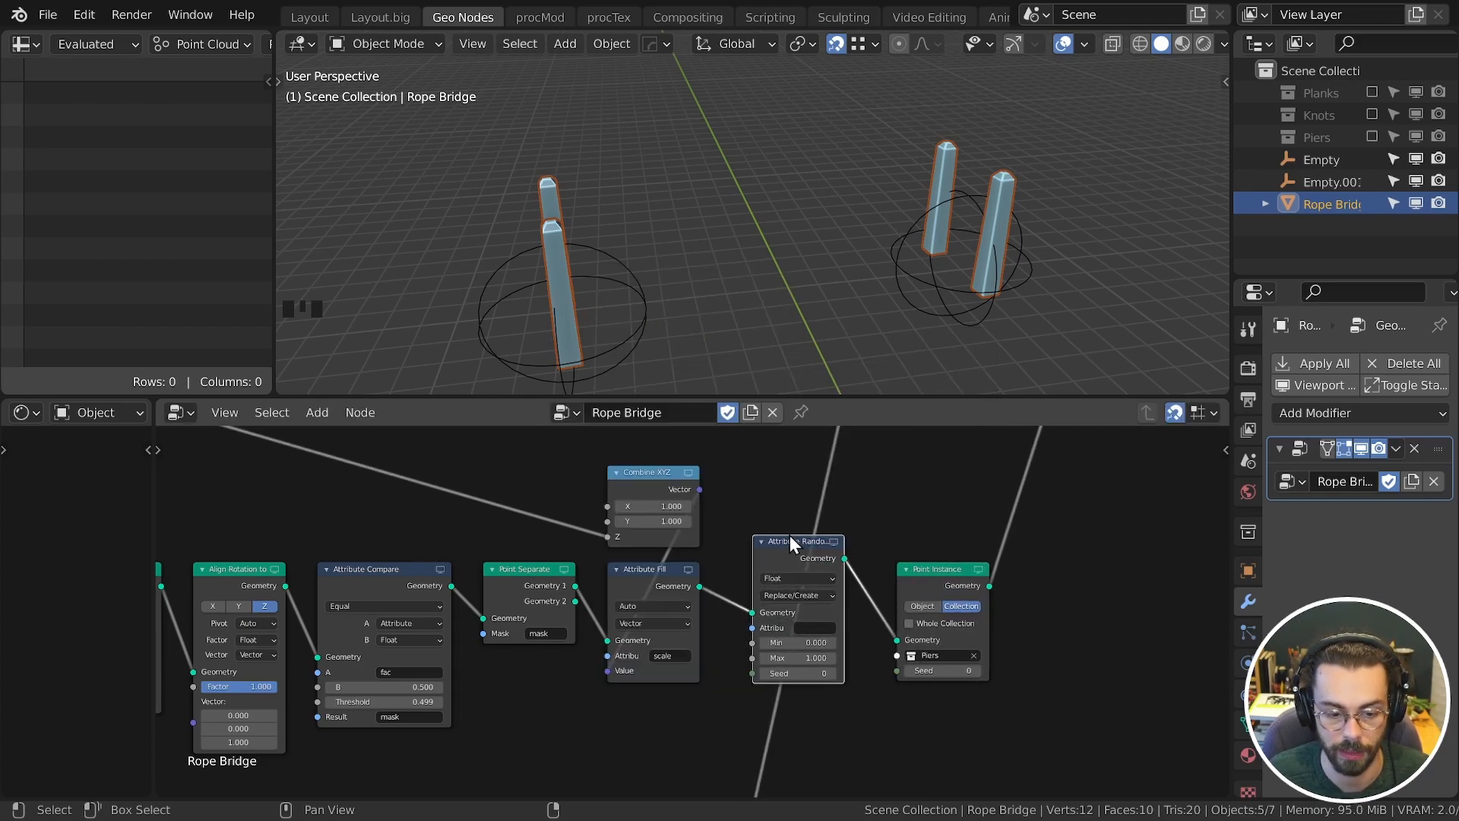
left_click(800, 594)
left_click(798, 624)
left_click(815, 628)
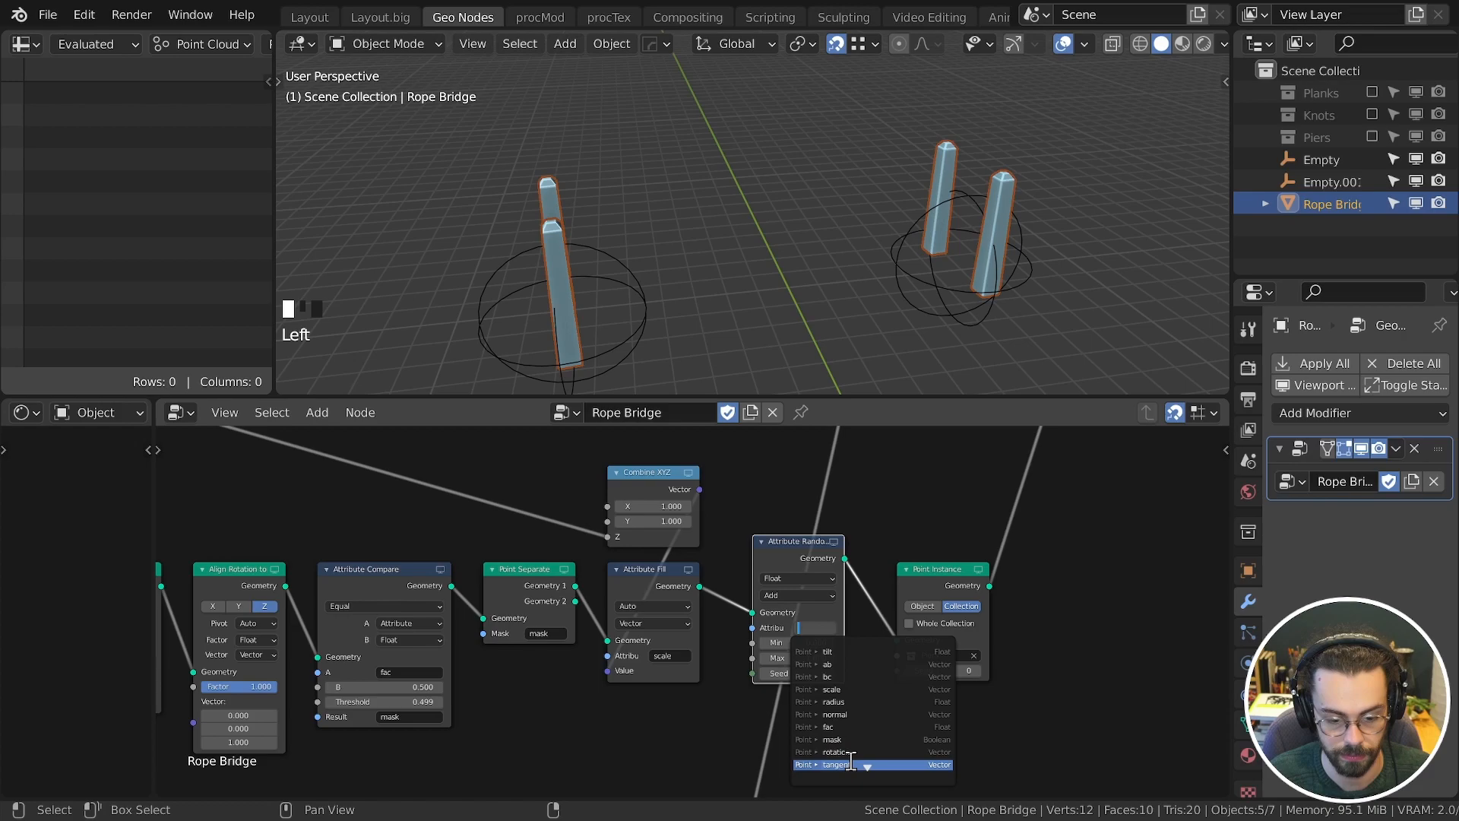
left_click(833, 689)
left_click(804, 594)
Step: Set the scale randomization to minimum -0.2, maximum 0.2 and seed 2, and line the node up with the pier chain
type(".")
type("2")
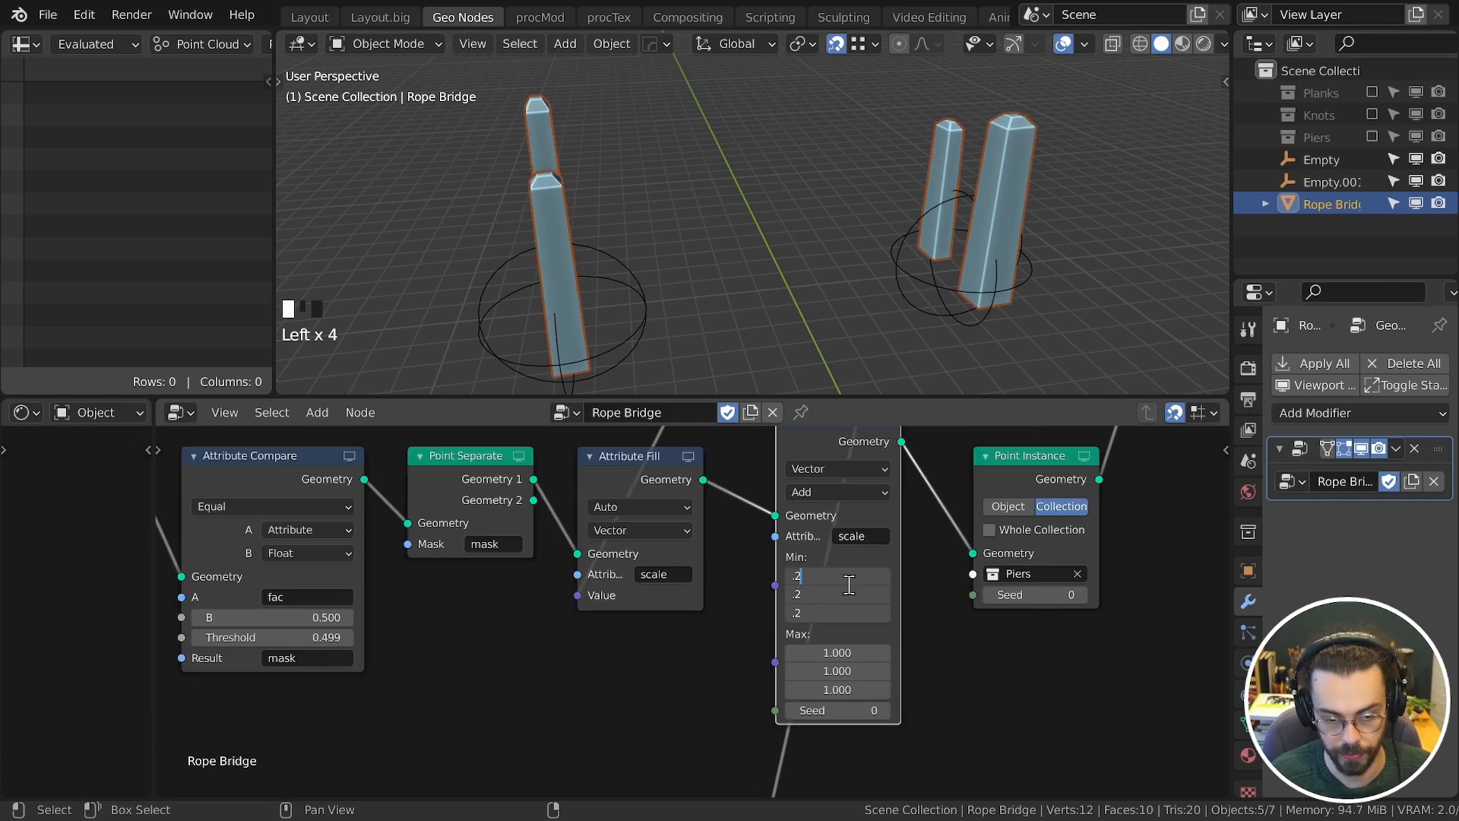
key("Left")
key("Left")
type("-")
key("Return")
left_click_drag(864, 654, 868, 689)
type(".")
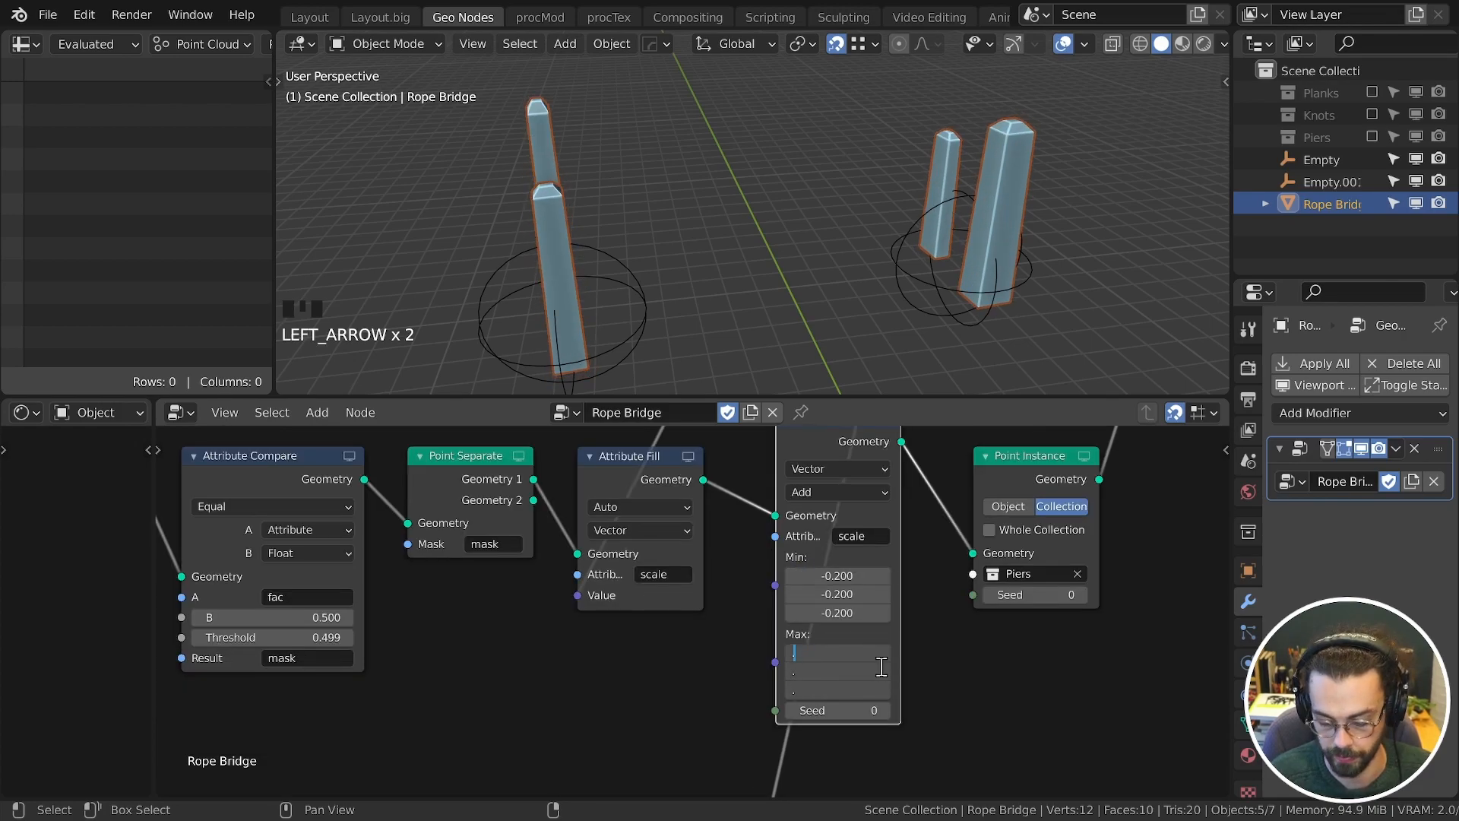
type("2")
key("Return")
scroll(838, 517, "down", 3)
left_click(846, 690)
left_click(845, 690)
left_click_drag(791, 475, 768, 504)
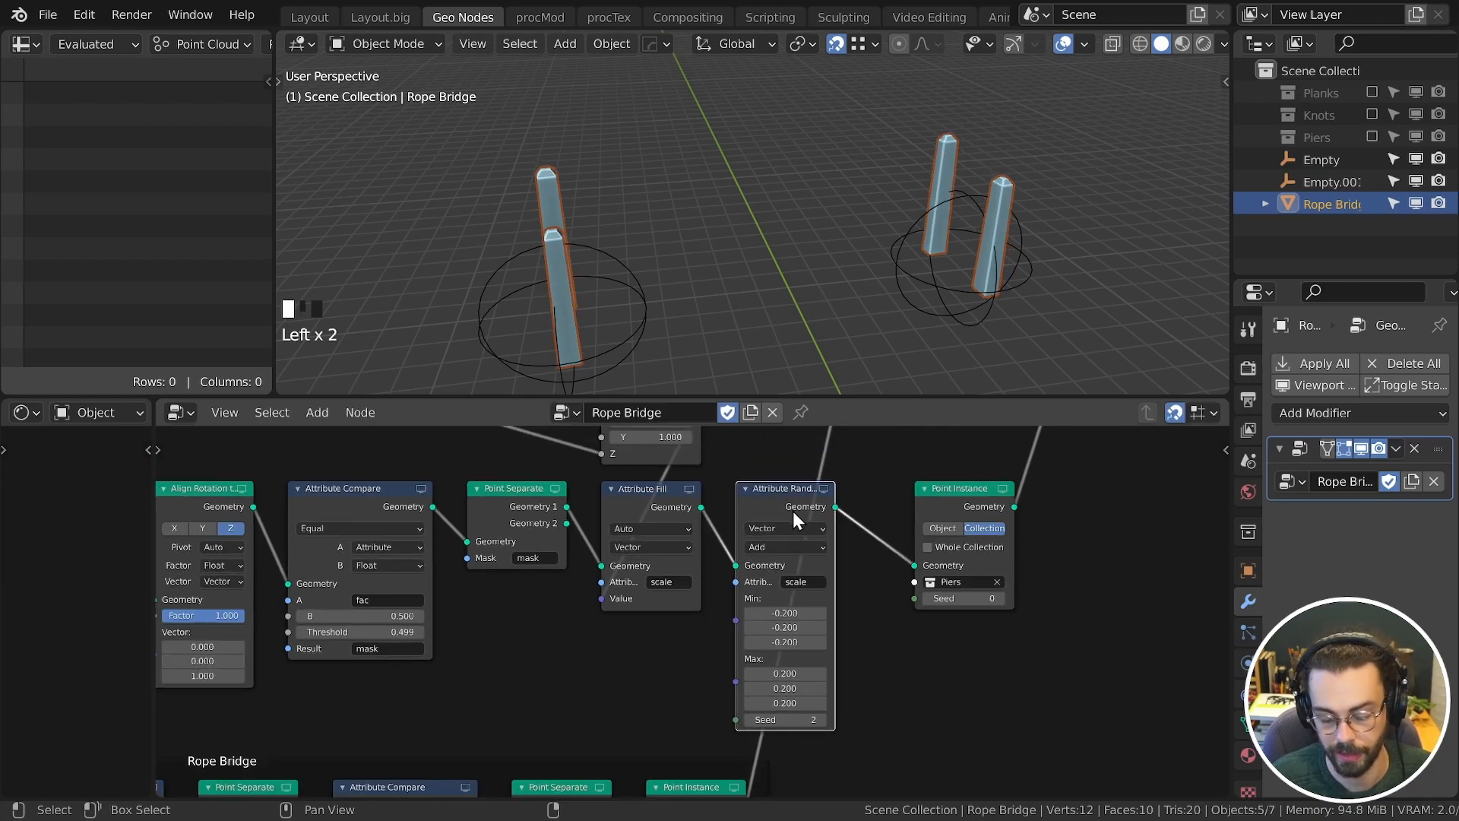
Step: Make room before the piers' Point Instance, duplicate Attribute Randomize there, and target the copy at the rotation attribute
middle_click_drag(792, 511, 615, 500)
left_click_drag(792, 496, 866, 487)
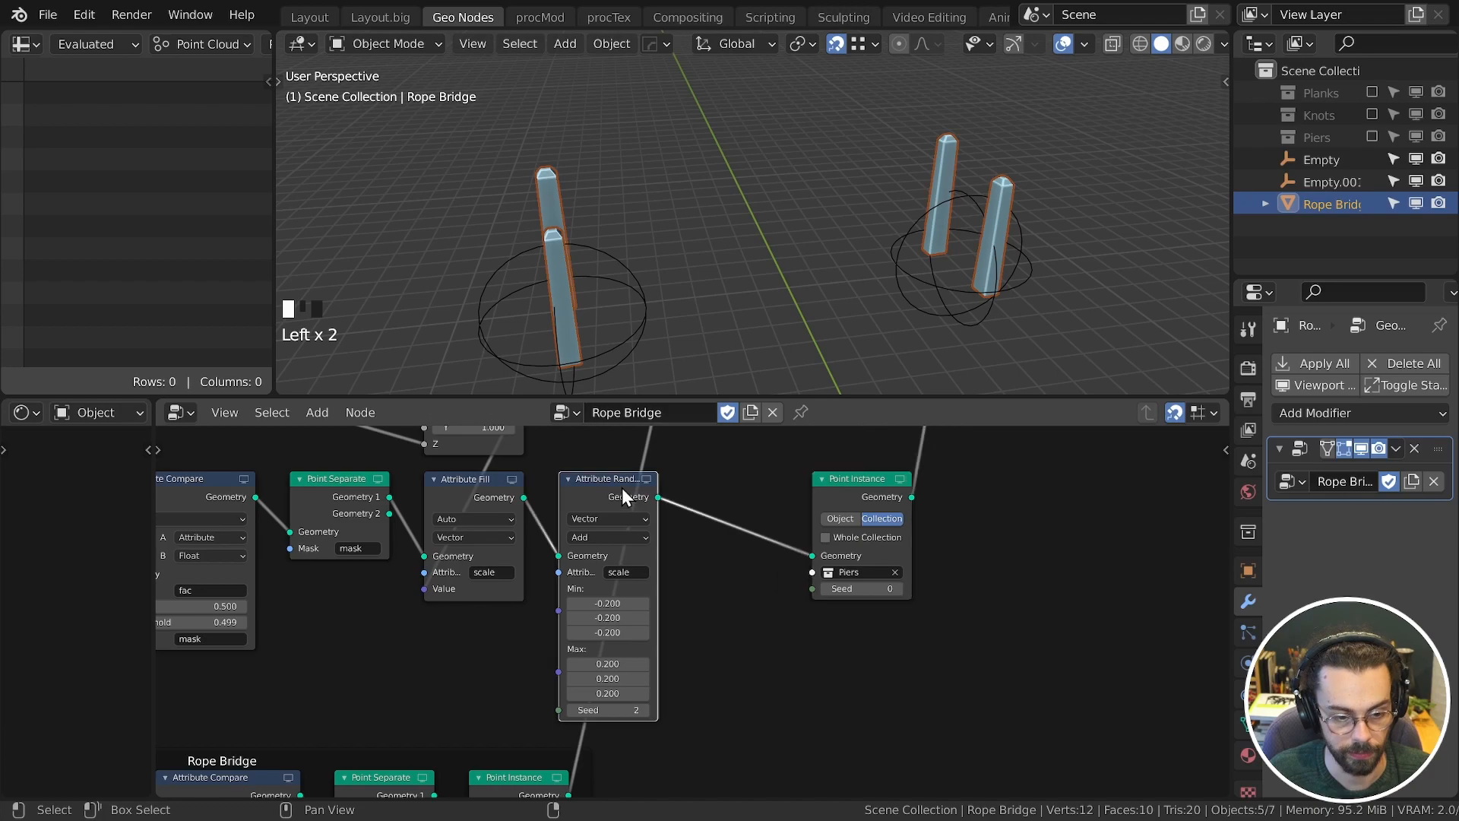
left_click(622, 488)
key("shift+d")
left_click(757, 506)
left_click(763, 572)
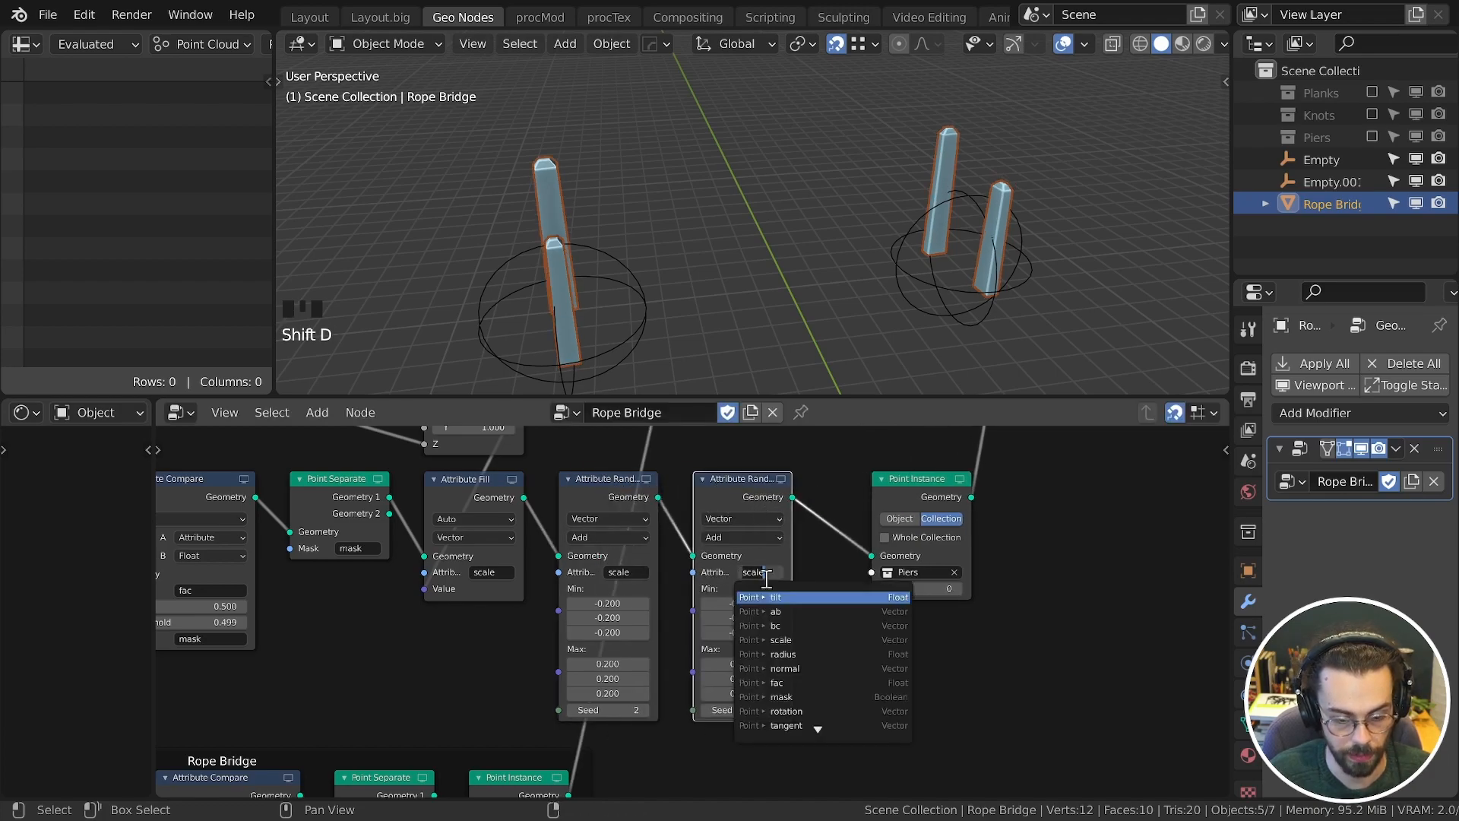
type("rot")
left_click(756, 597)
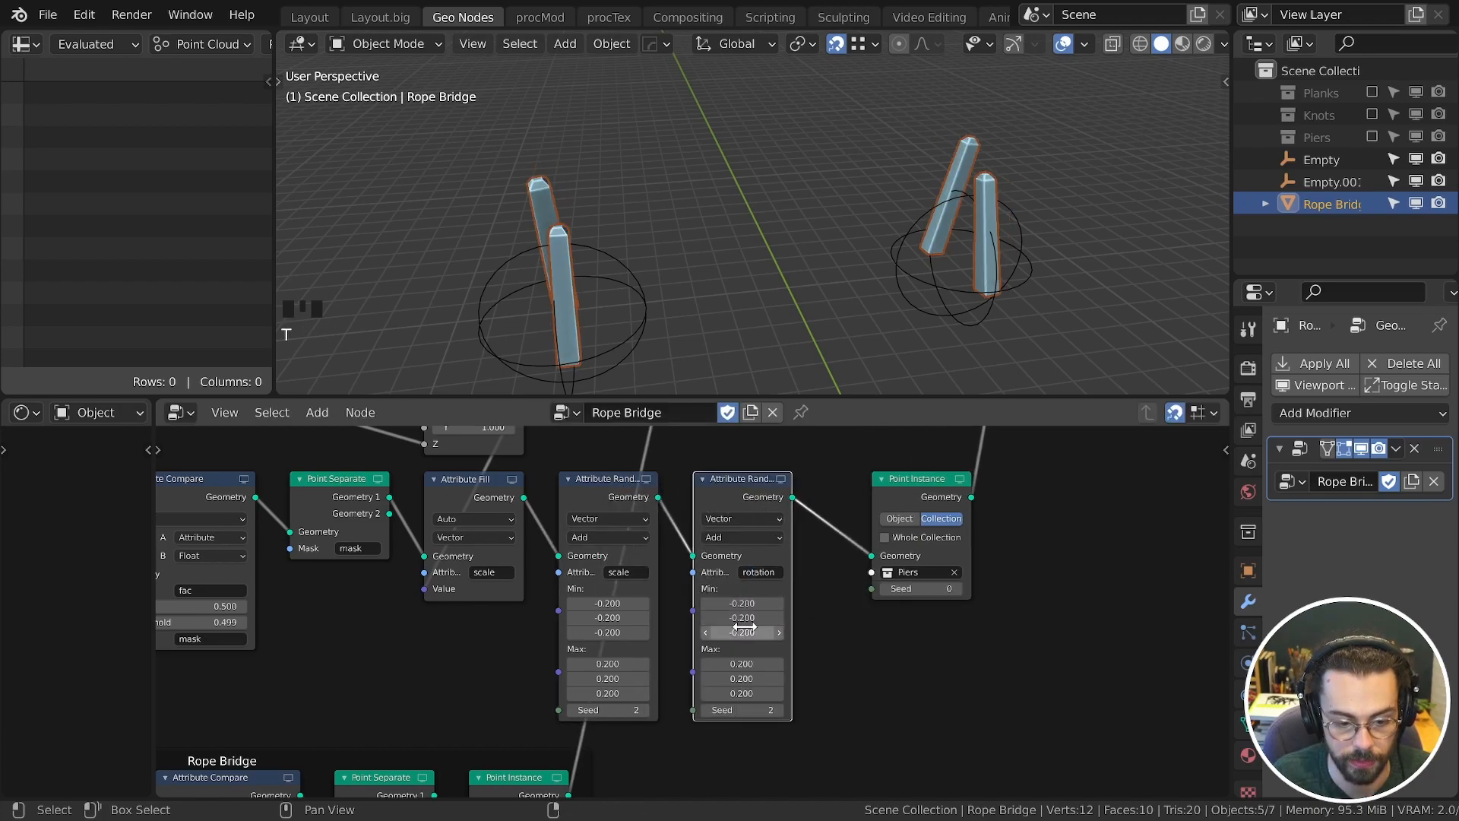
Step: Set the piers' rotation randomization to minimum -0.05, maximum 0.05 on all axes, with seed 10
left_click_drag(745, 612, 741, 608)
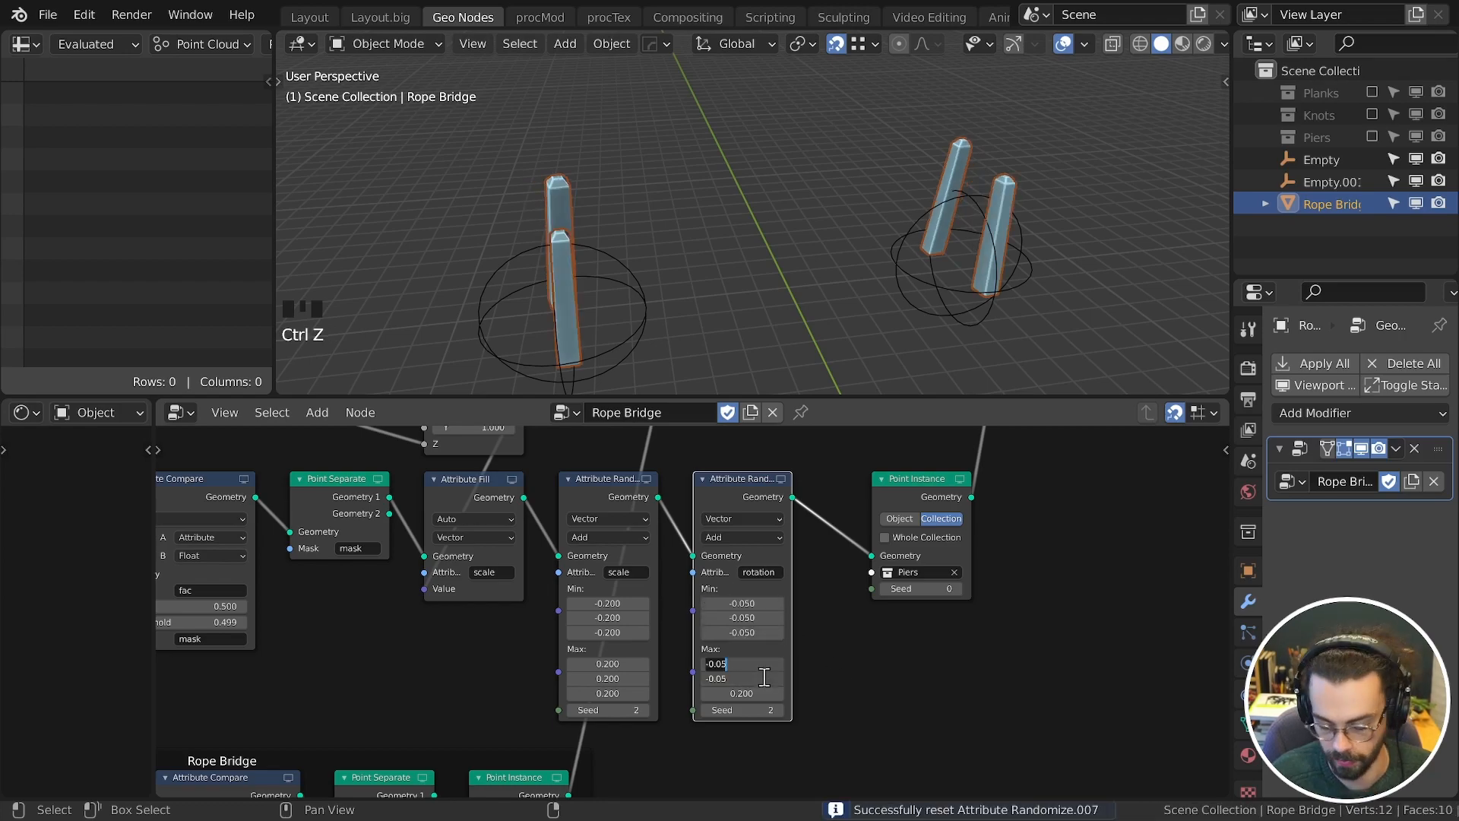
left_click(779, 710)
double_click(780, 709)
left_click(780, 710)
double_click(779, 709)
left_click(780, 710)
double_click(780, 710)
double_click(780, 709)
left_click(781, 709)
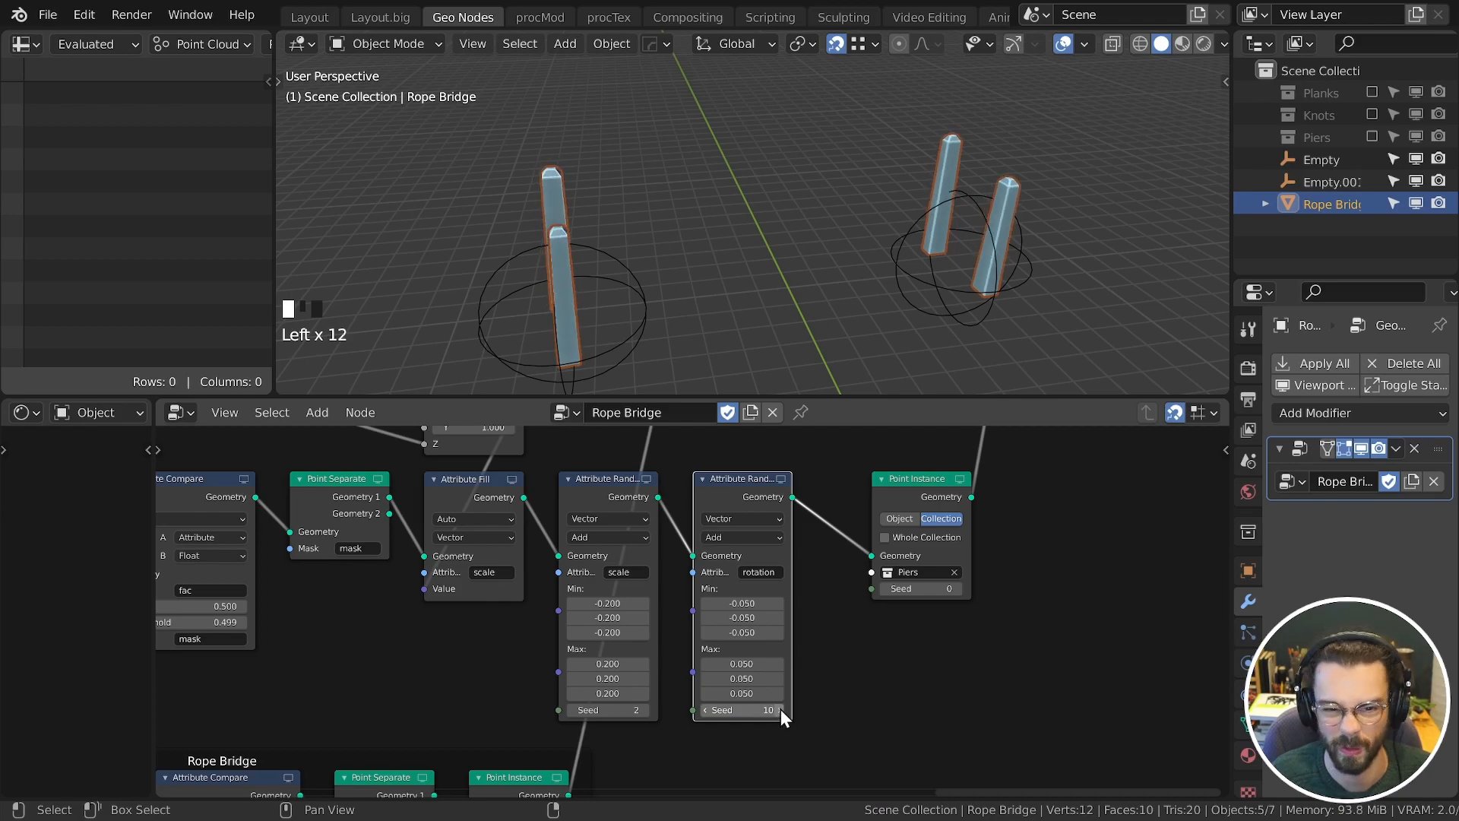
Step: Move the Planks frame clear of the pier nodes and group the whole pier node chain in its own frame
middle_click_drag(882, 307, 932, 245)
scroll(976, 536, "down", 3)
scroll(654, 537, "down", 2)
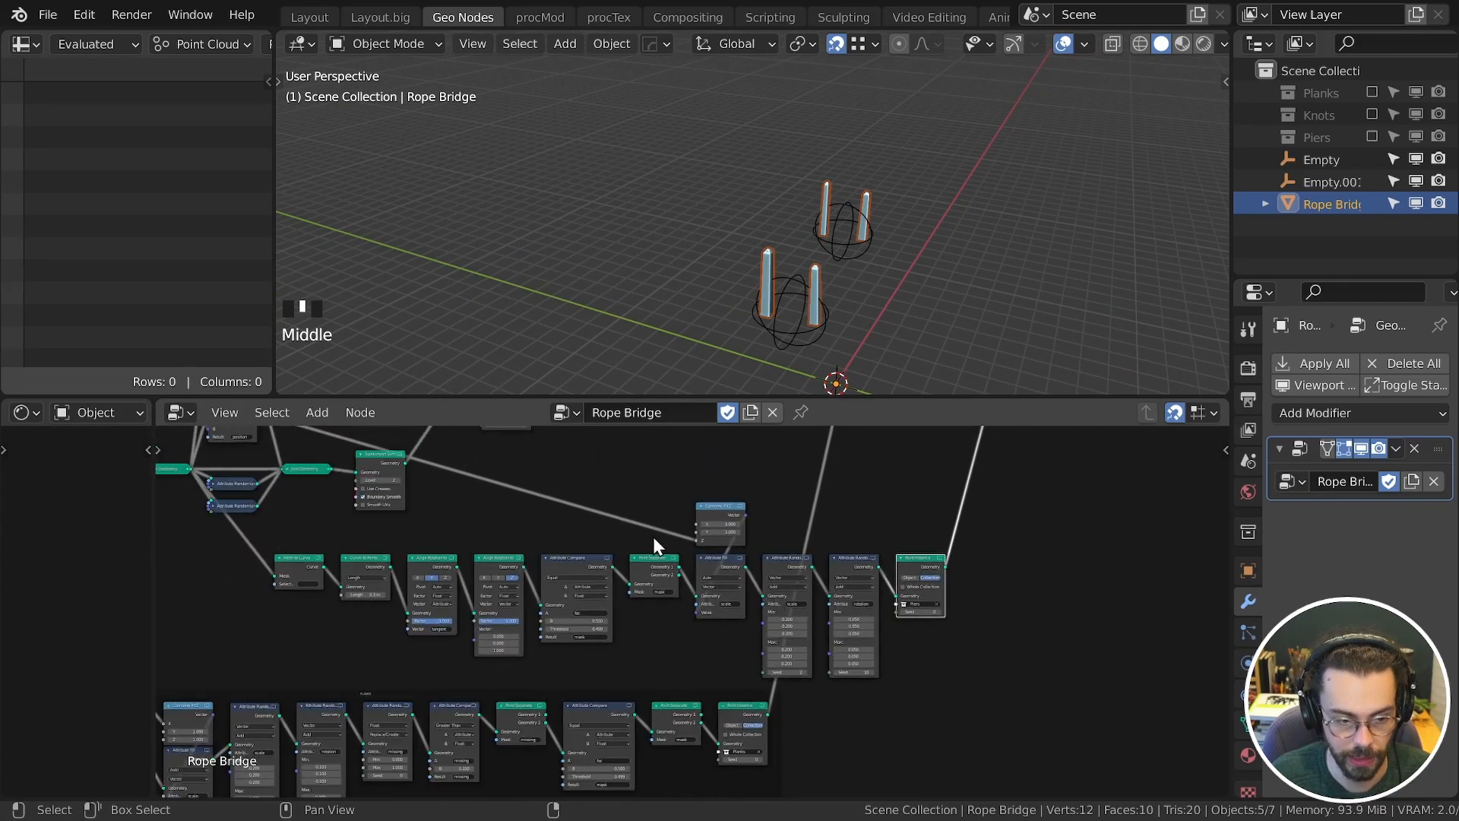
scroll(746, 565, "down", 1)
scroll(691, 696, "down", 1)
left_click_drag(723, 731, 777, 776)
middle_click_drag(744, 674, 745, 641)
left_click_drag(480, 537, 868, 668)
key("ctrl+j")
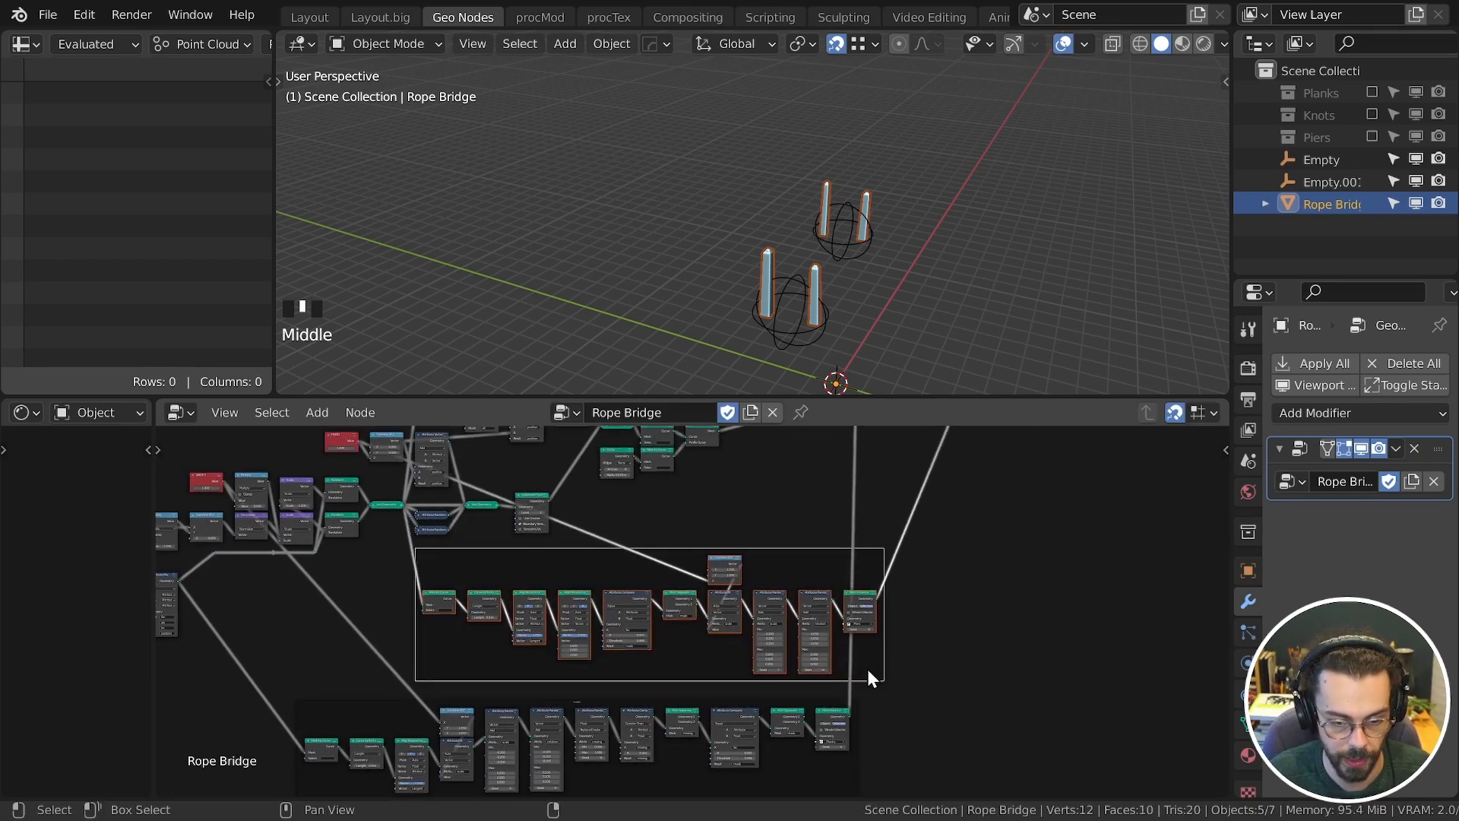
Step: Restore the final Join Geometry as the group output and connect the piers' Point Instance into it
left_click(868, 669)
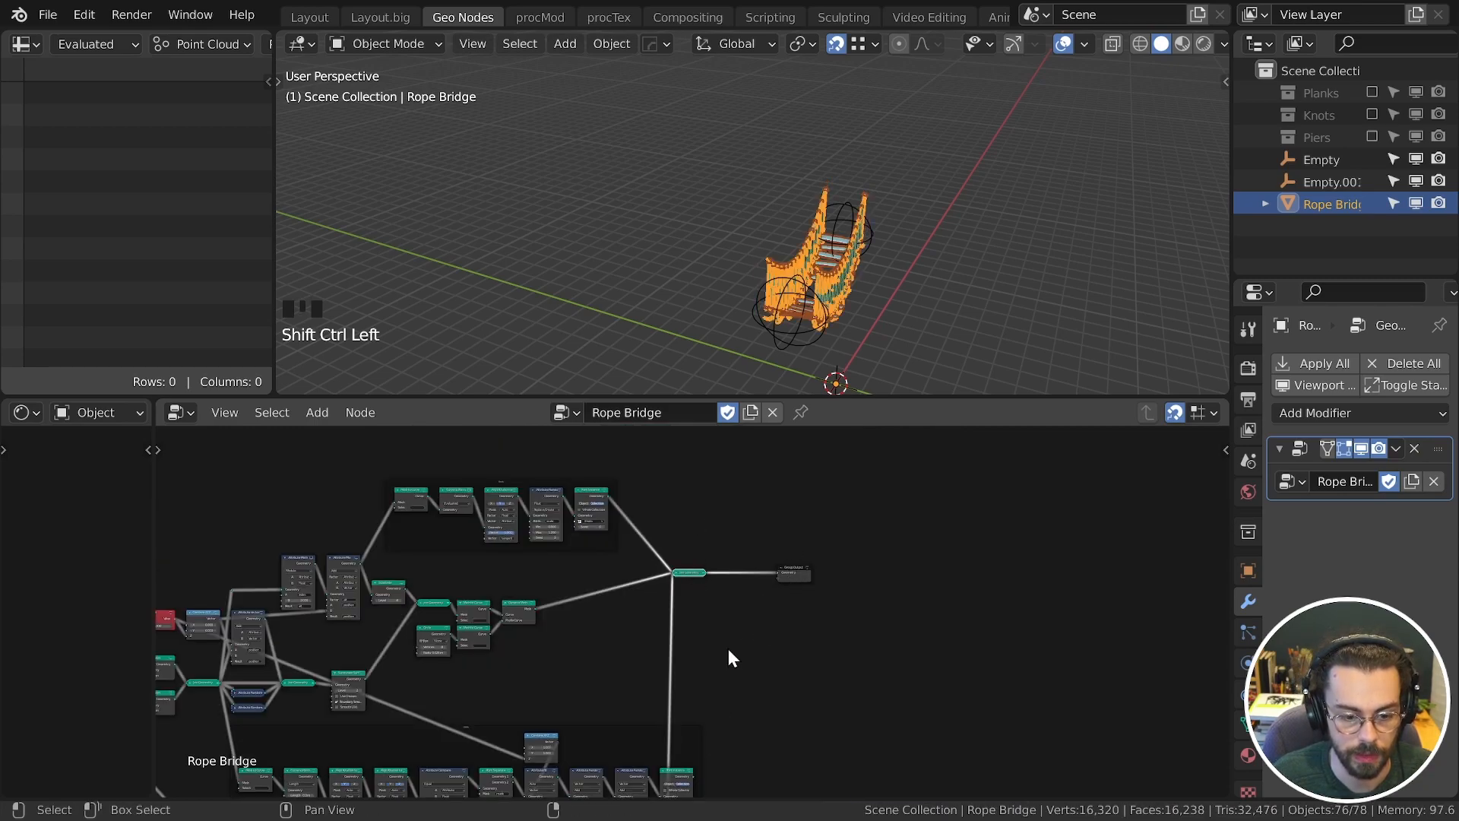
middle_click_drag(708, 718, 719, 640)
scroll(821, 285, "up", 3)
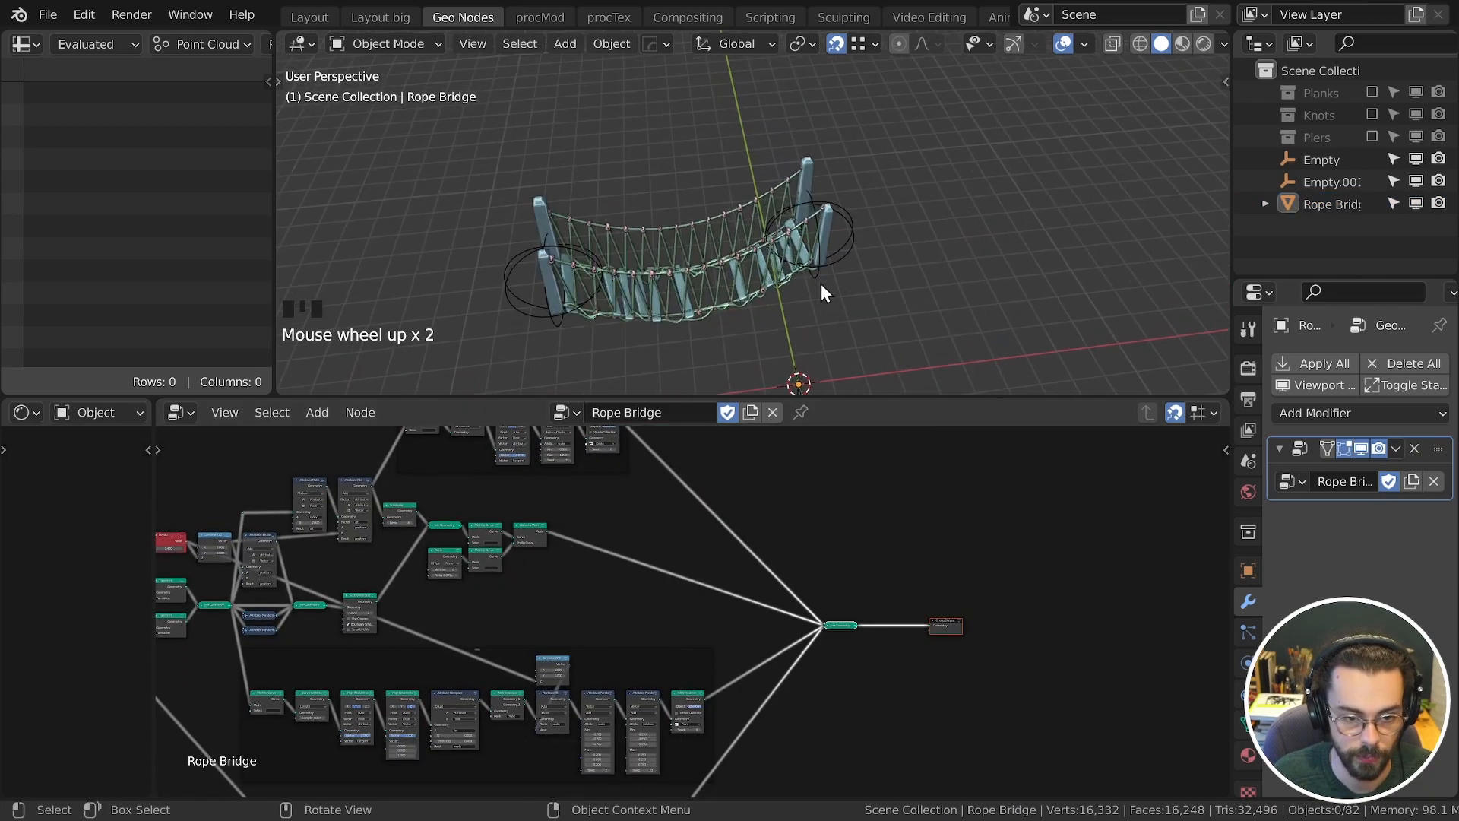
middle_click_drag(821, 285, 829, 280, "shift")
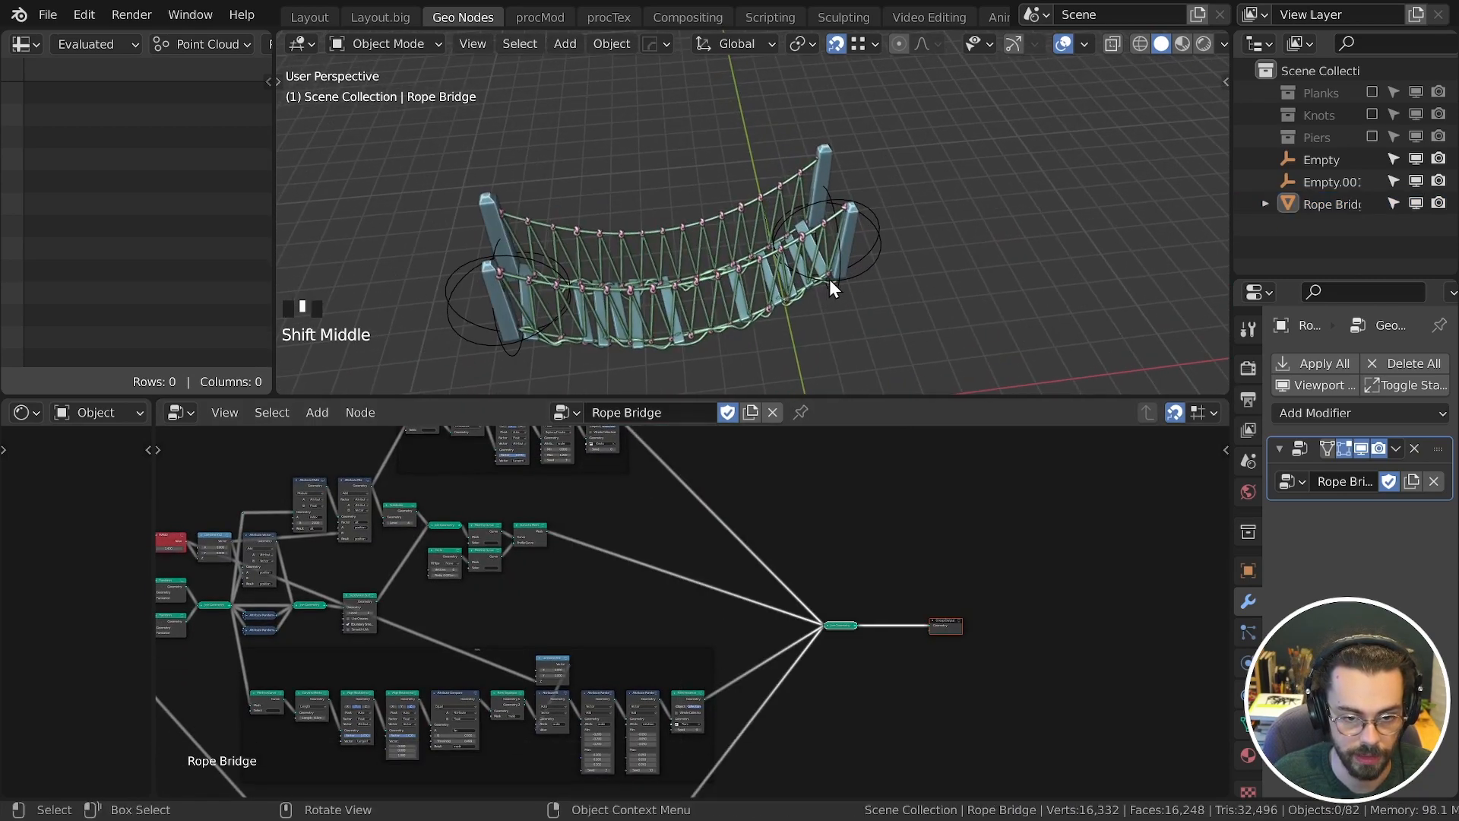
Step: Move Empty.001 to about X 7.1 m, Y 0.57 m to lengthen the bridge
left_click(876, 245)
scroll(883, 278, "down", 2)
key("g")
middle_click_drag(1014, 254, 936, 193)
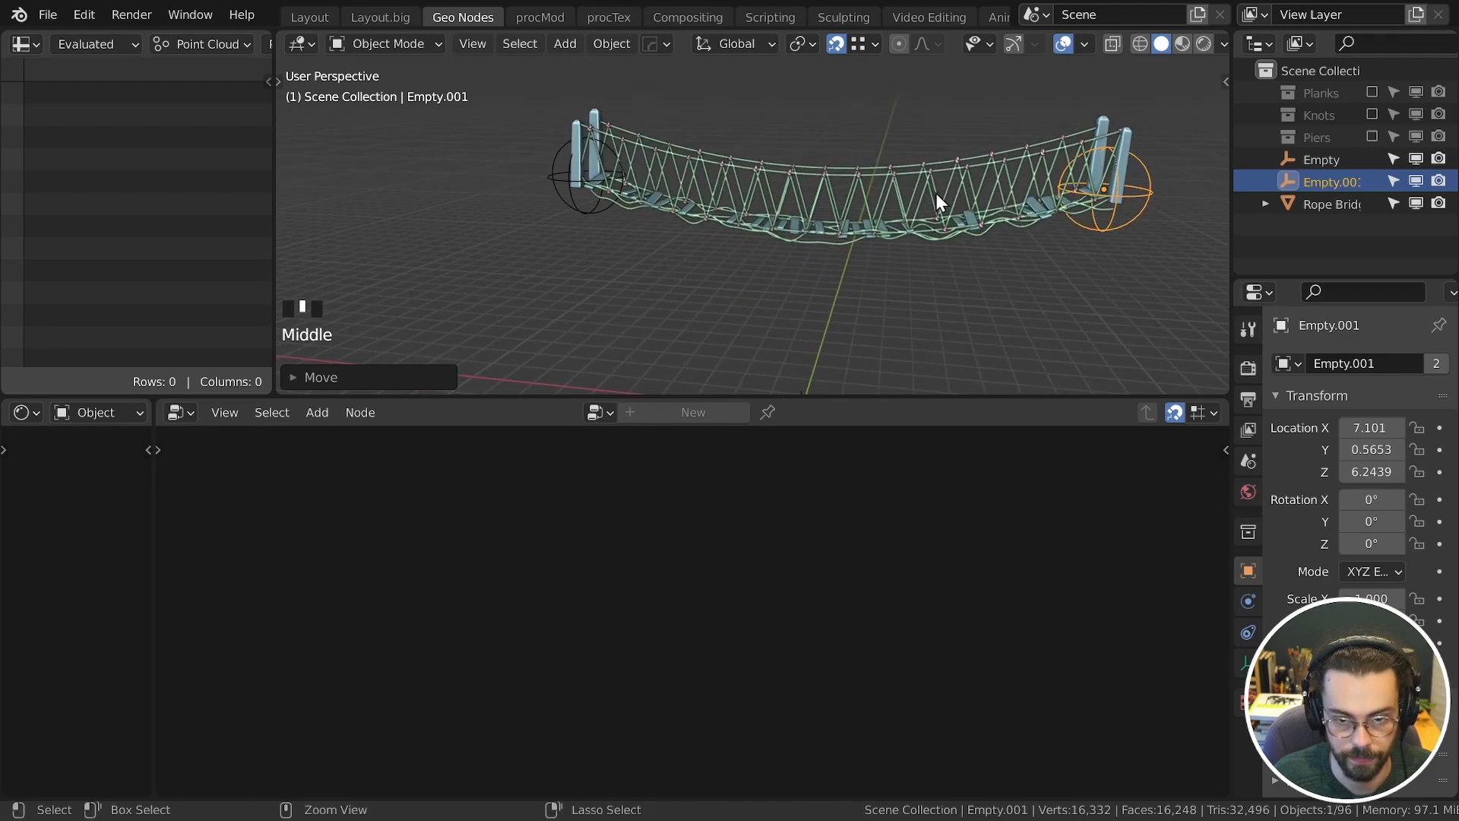
Step: Maximize the 3D viewport and move Empty.001 about 16 m farther from the other empty
key("ctrl+space")
scroll(942, 251, "down", 3)
middle_click_drag(945, 254, 677, 244, "shift")
key("g")
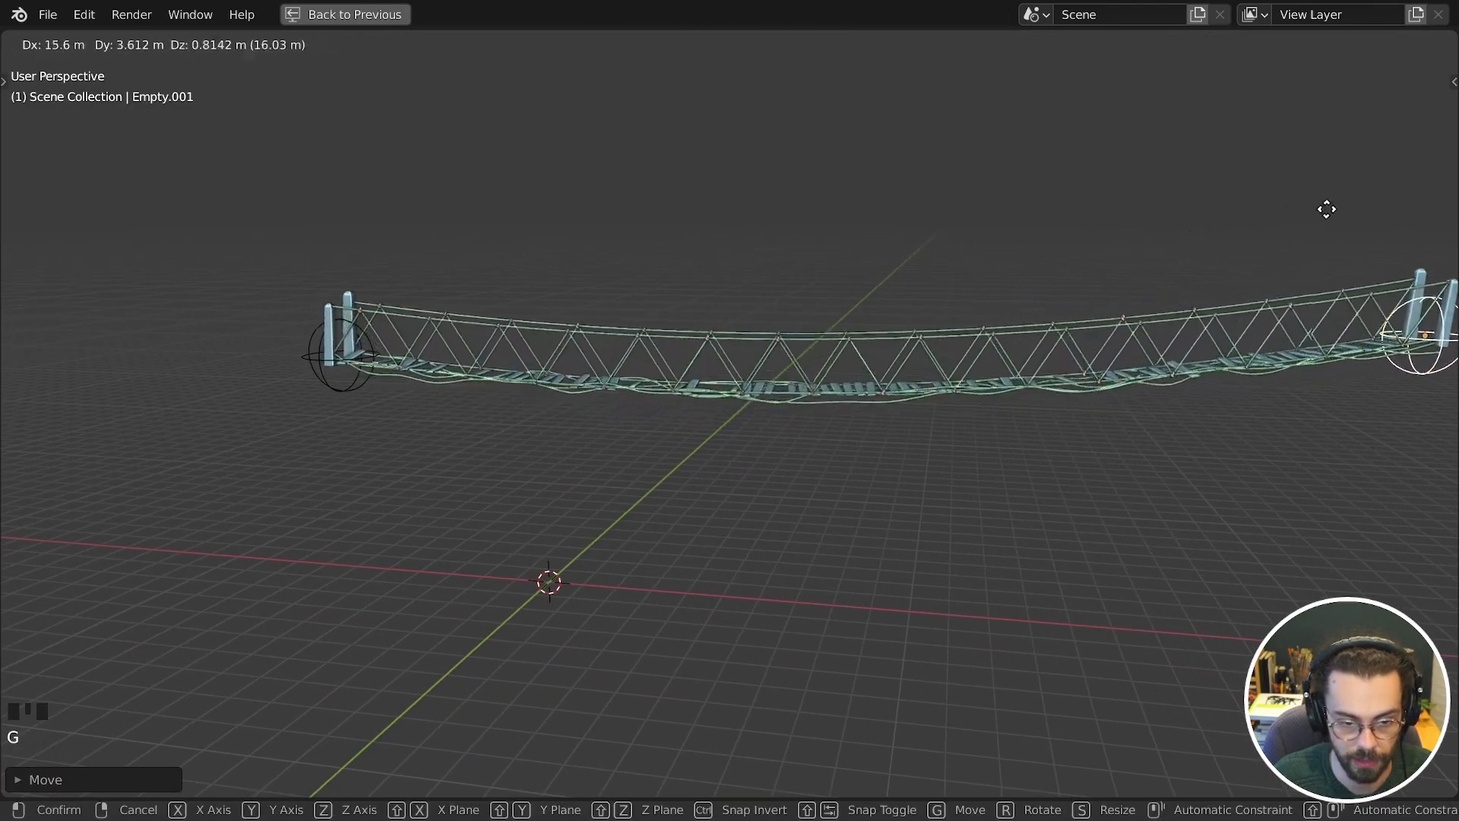
left_click(1318, 210)
Step: Move Empty.001 about 41 m farther from the other empty to stretch the bridge
middle_click_drag(1318, 211, 1197, 217, "shift")
scroll(891, 271, "down", 6)
middle_click_drag(892, 271, 628, 260, "shift")
key("g")
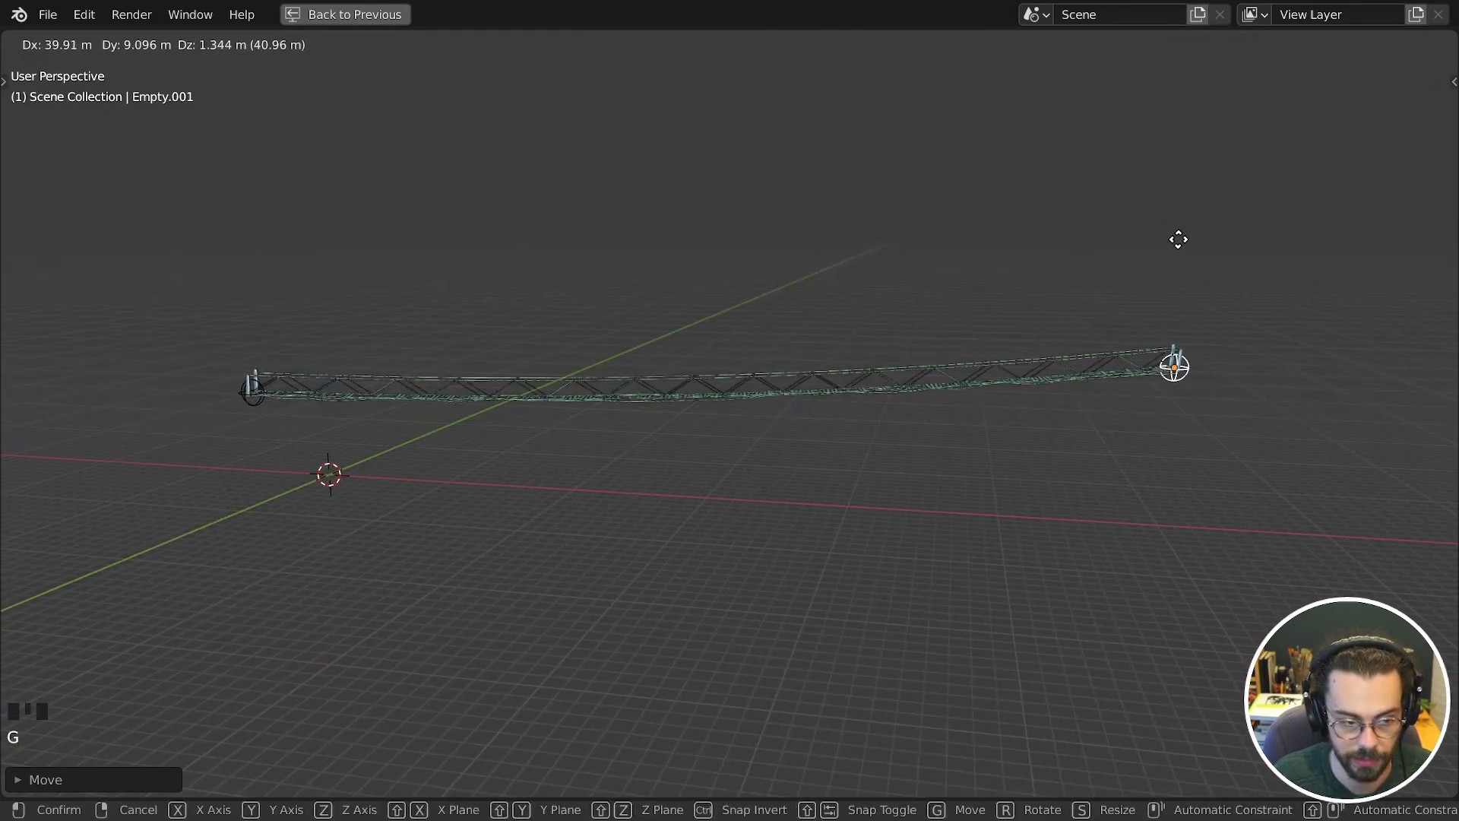
left_click(1178, 239)
Step: Select the Rope Bridge object and restore the full multi-editor layout
middle_click_drag(903, 309, 828, 303)
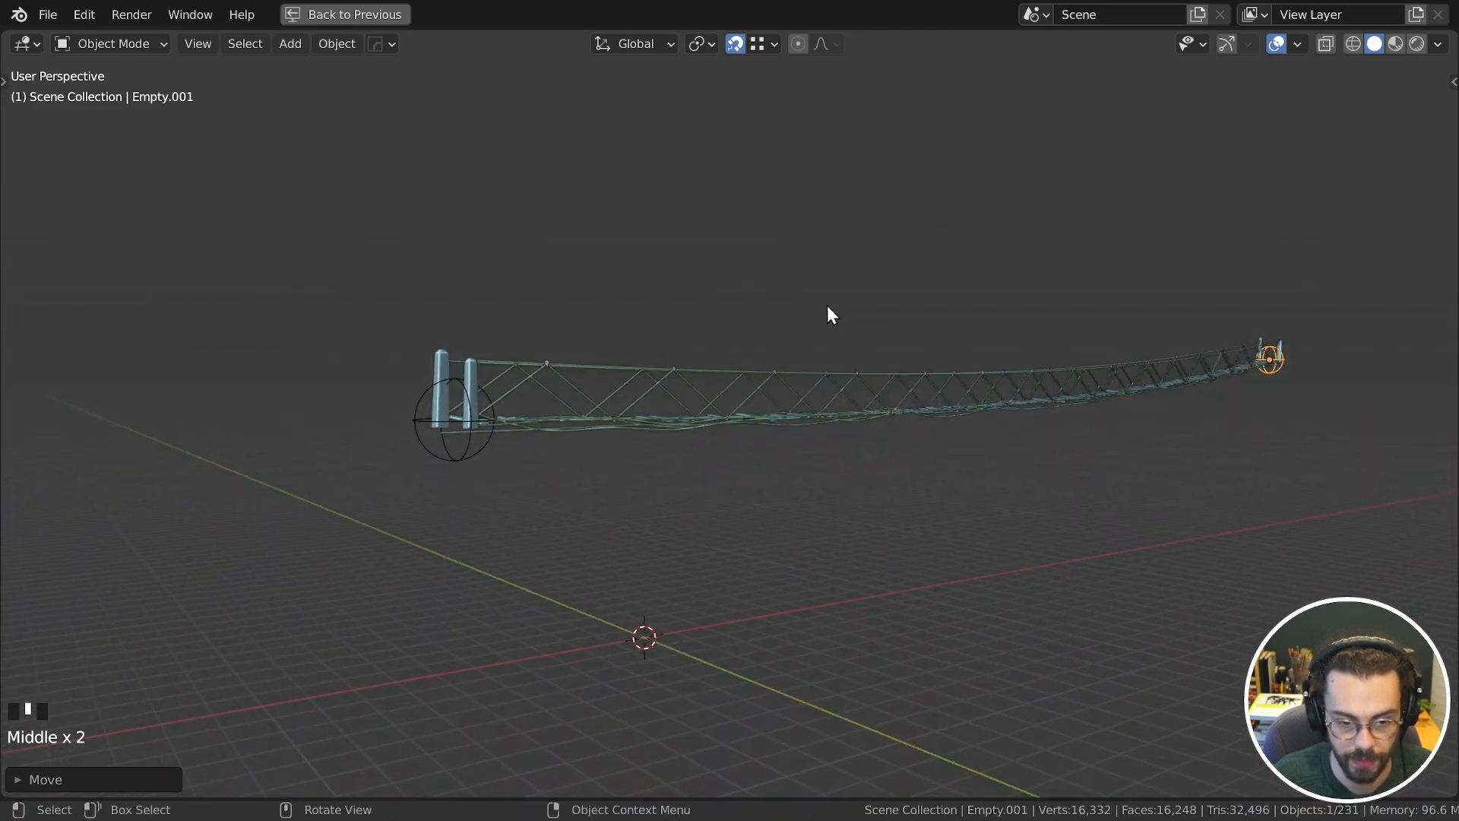
scroll(801, 402, "up", 2)
middle_click_drag(1198, 338, 1069, 463)
left_click(1062, 449)
key("ctrl+space")
Step: Set the Value node driving the Line's point count to 200.130
scroll(865, 532, "up", 3)
middle_click_drag(895, 608, 863, 642)
left_click_drag(749, 649, 842, 475)
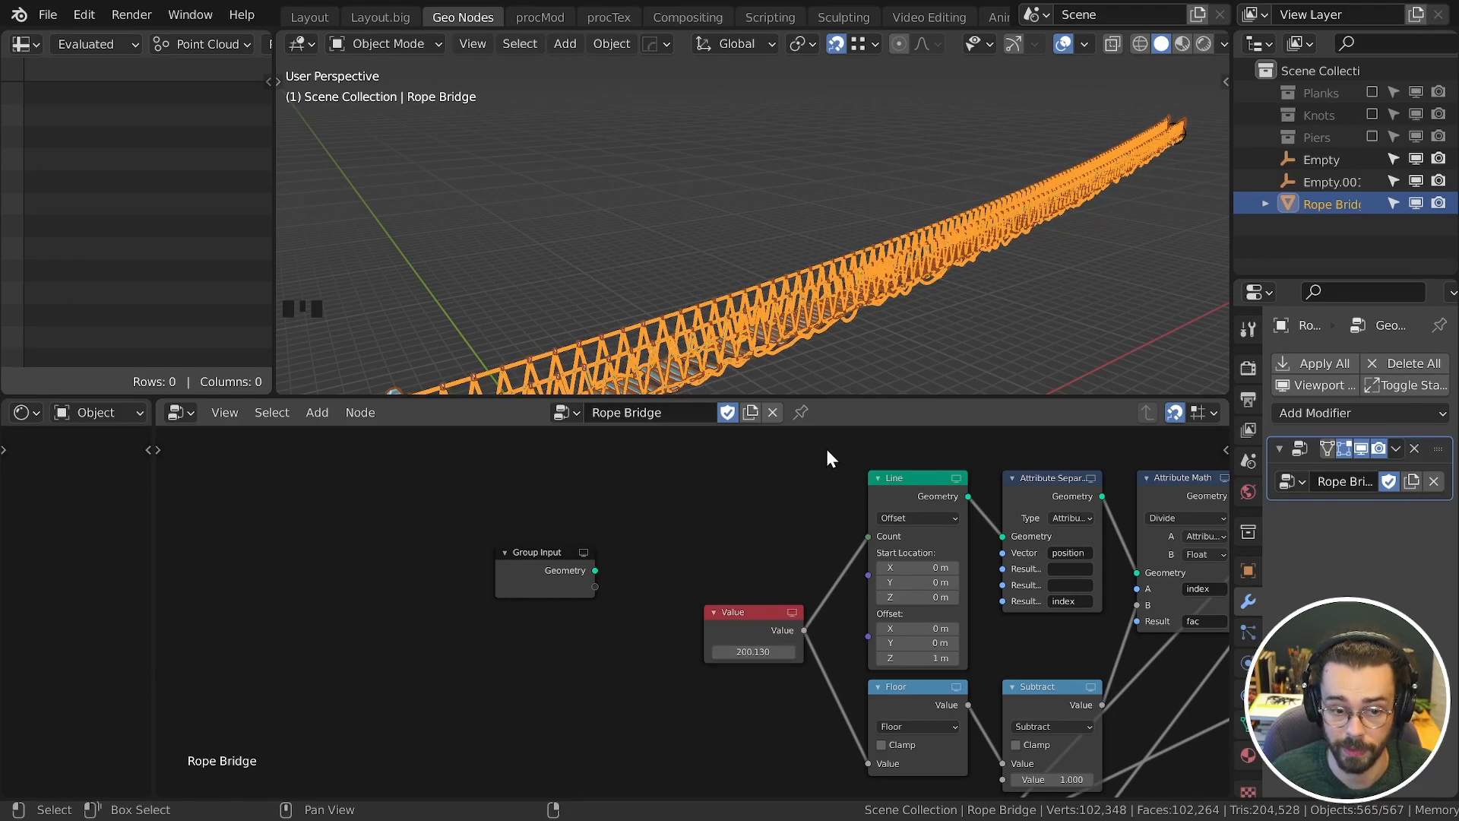
scroll(841, 475, "down", 2)
scroll(877, 284, "down", 5)
middle_click_drag(980, 225, 987, 226, "shift")
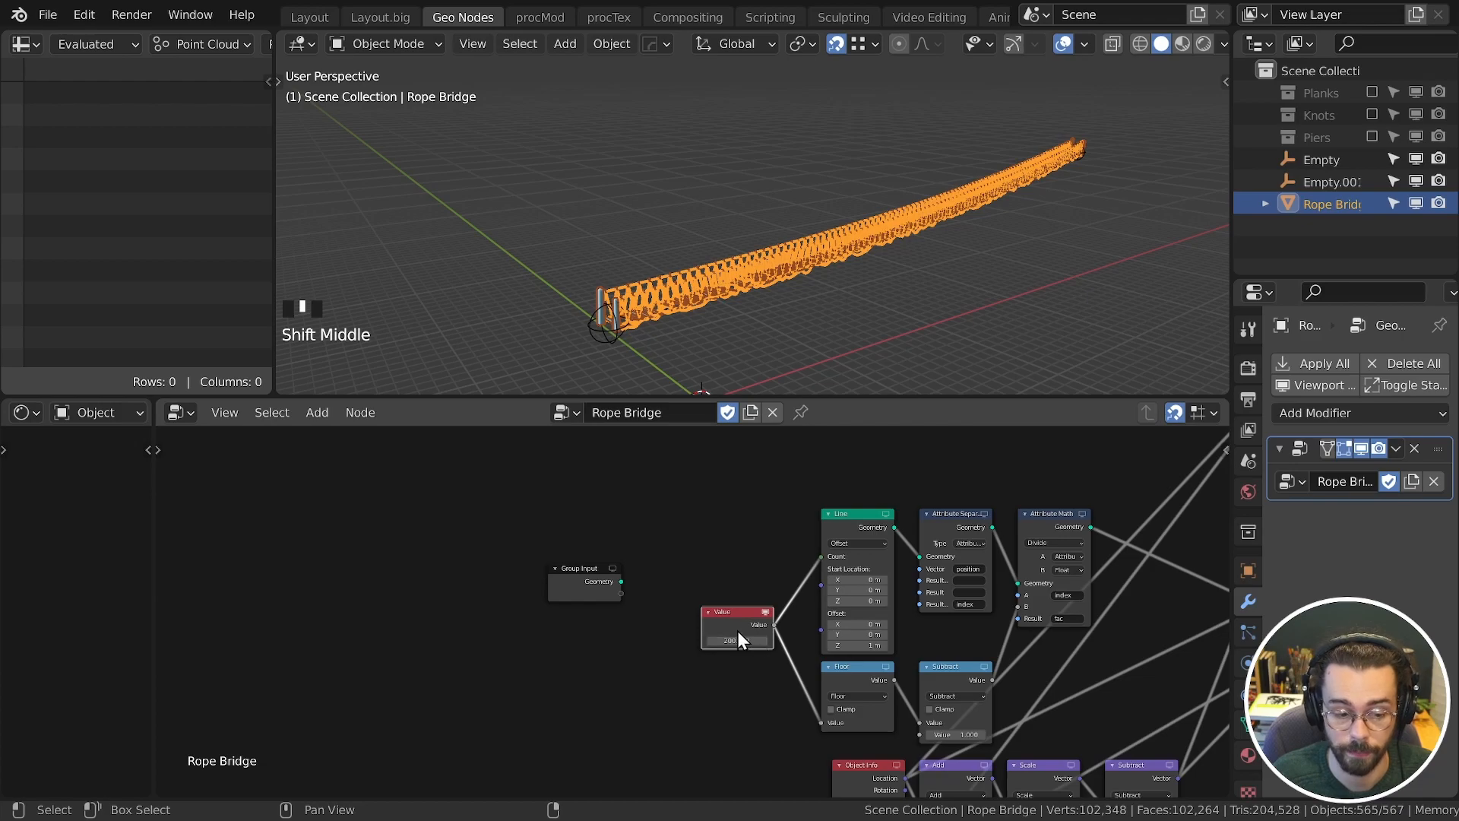
Step: Add reroutes on both Object Info location links and move the two Object Info nodes well ahead of the Add and SAG nodes
middle_click_drag(753, 622, 772, 564)
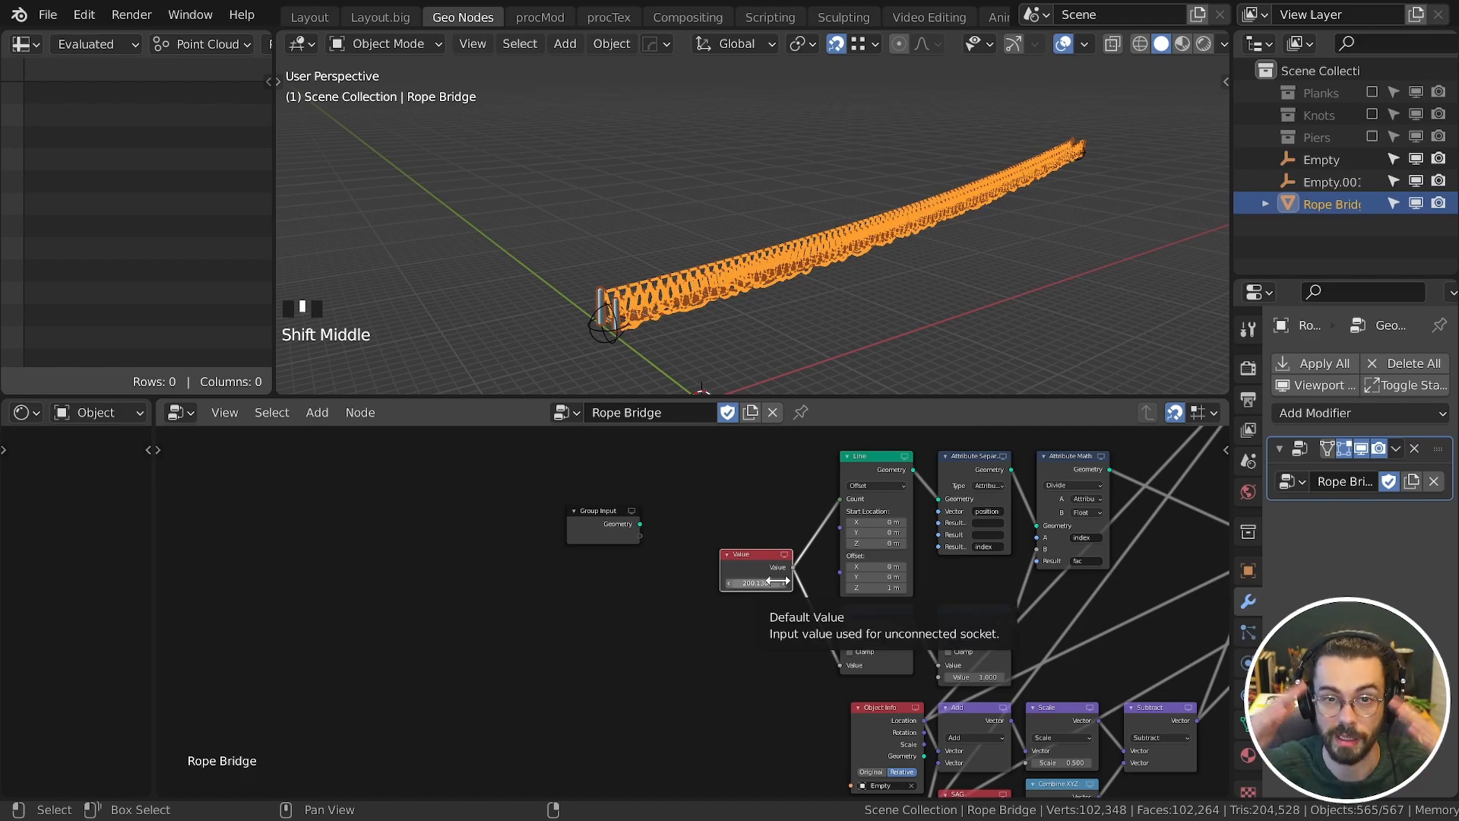
middle_click_drag(777, 581, 794, 391)
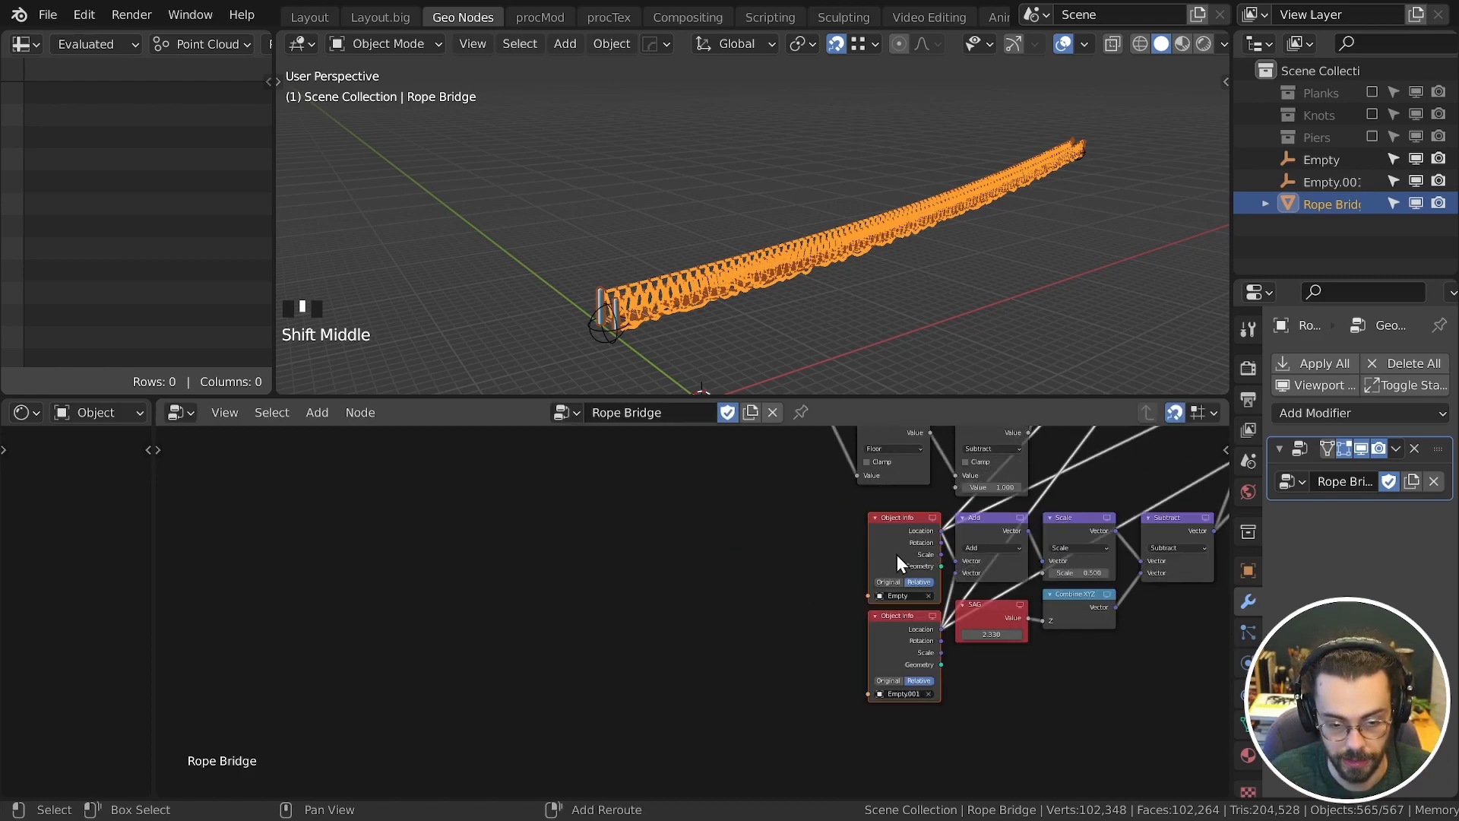
left_click_drag(899, 559, 789, 569)
right_click_drag(868, 520, 887, 618, "shift")
left_click_drag(887, 613, 925, 623)
left_click_drag(888, 592, 749, 676)
middle_click_drag(749, 676, 844, 753)
left_click_drag(915, 659, 609, 627)
Step: Add a Vector Math node fed by both Object Info locations and set its operation to Distance
key("shift+a")
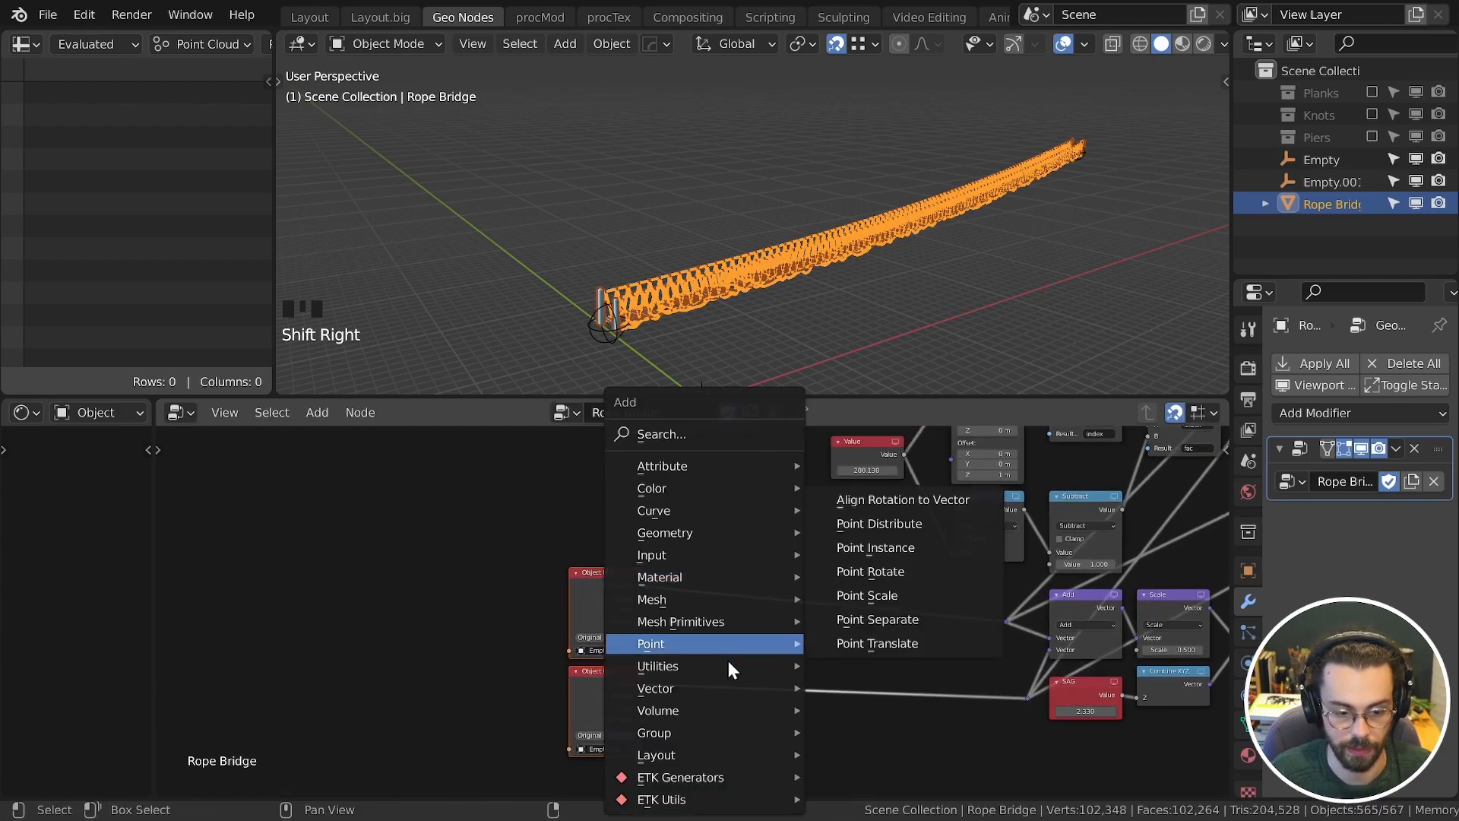
mouse_move(746, 689)
left_click(892, 663)
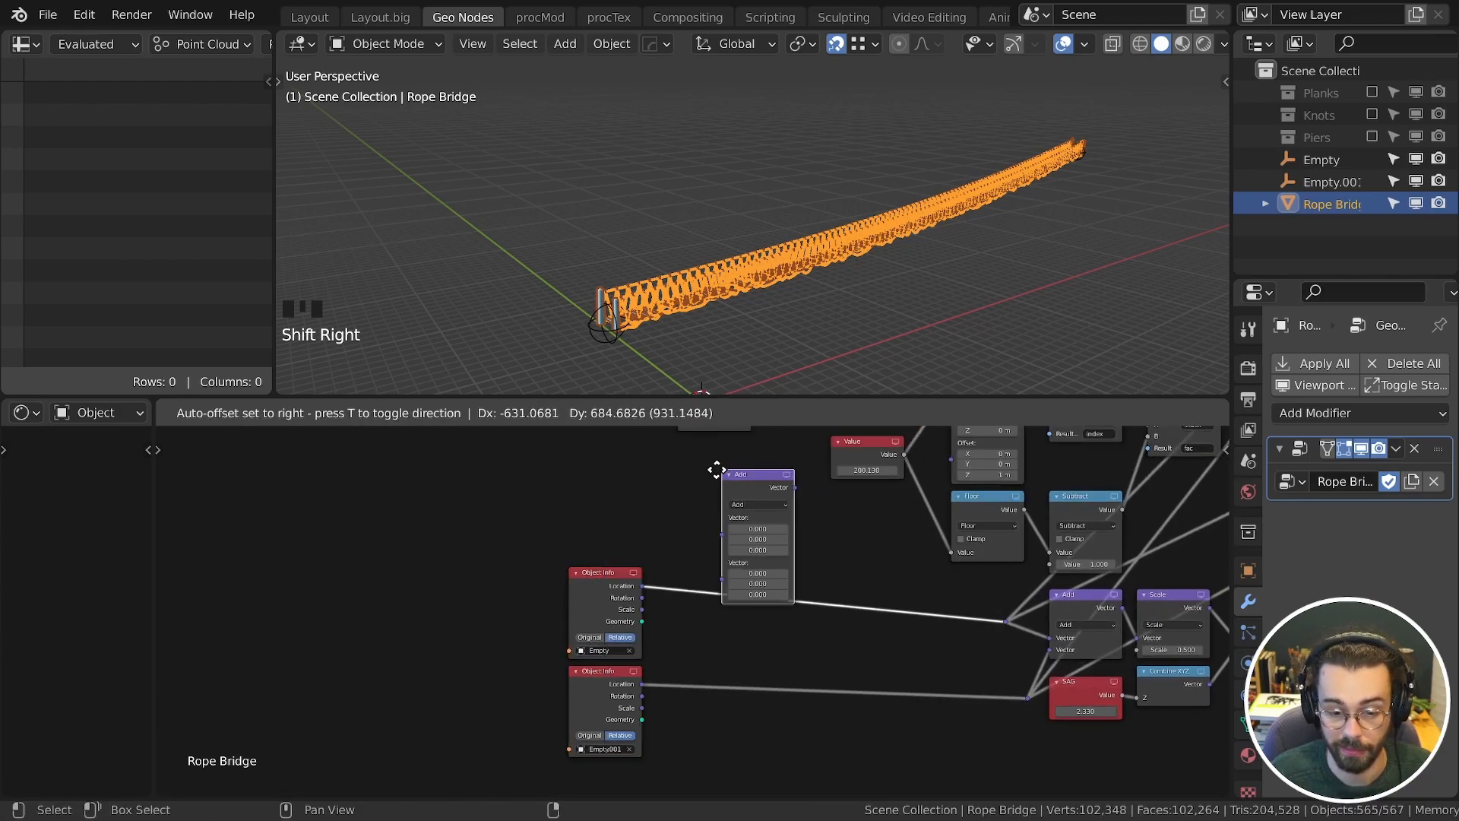
left_click(684, 722)
left_click(758, 583)
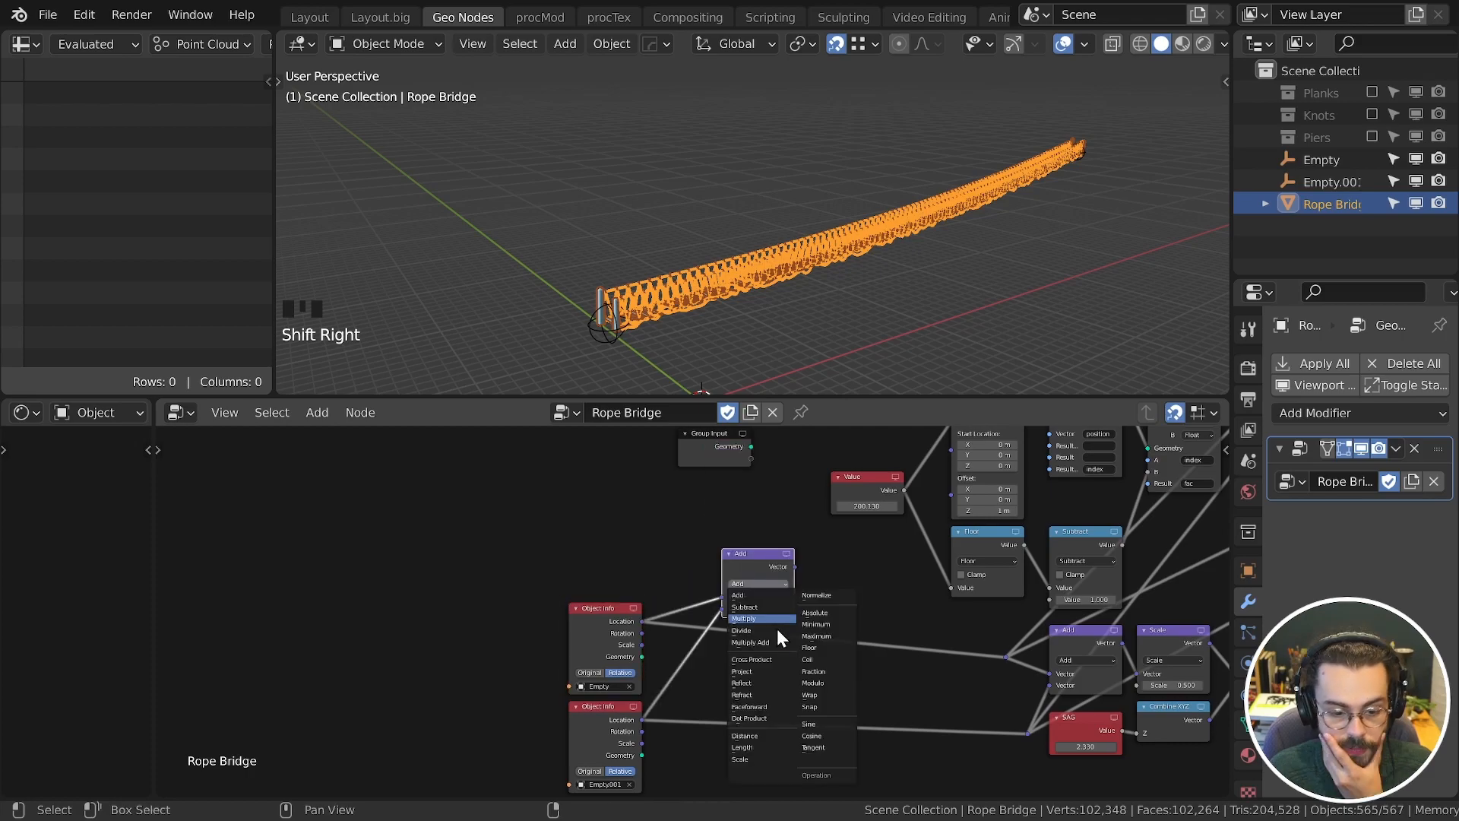
left_click(777, 736)
Step: Replace the Value node with the Distance output as the source for the Line count and the Floor node
middle_click_drag(799, 642, 711, 725)
left_click_drag(696, 627, 862, 506)
left_click_drag(695, 629, 862, 672)
middle_click_drag(798, 320, 894, 250)
scroll(894, 253, "down", 2)
middle_click_drag(771, 222, 736, 278)
scroll(810, 258, "up", 4)
scroll(709, 337, "up", 4)
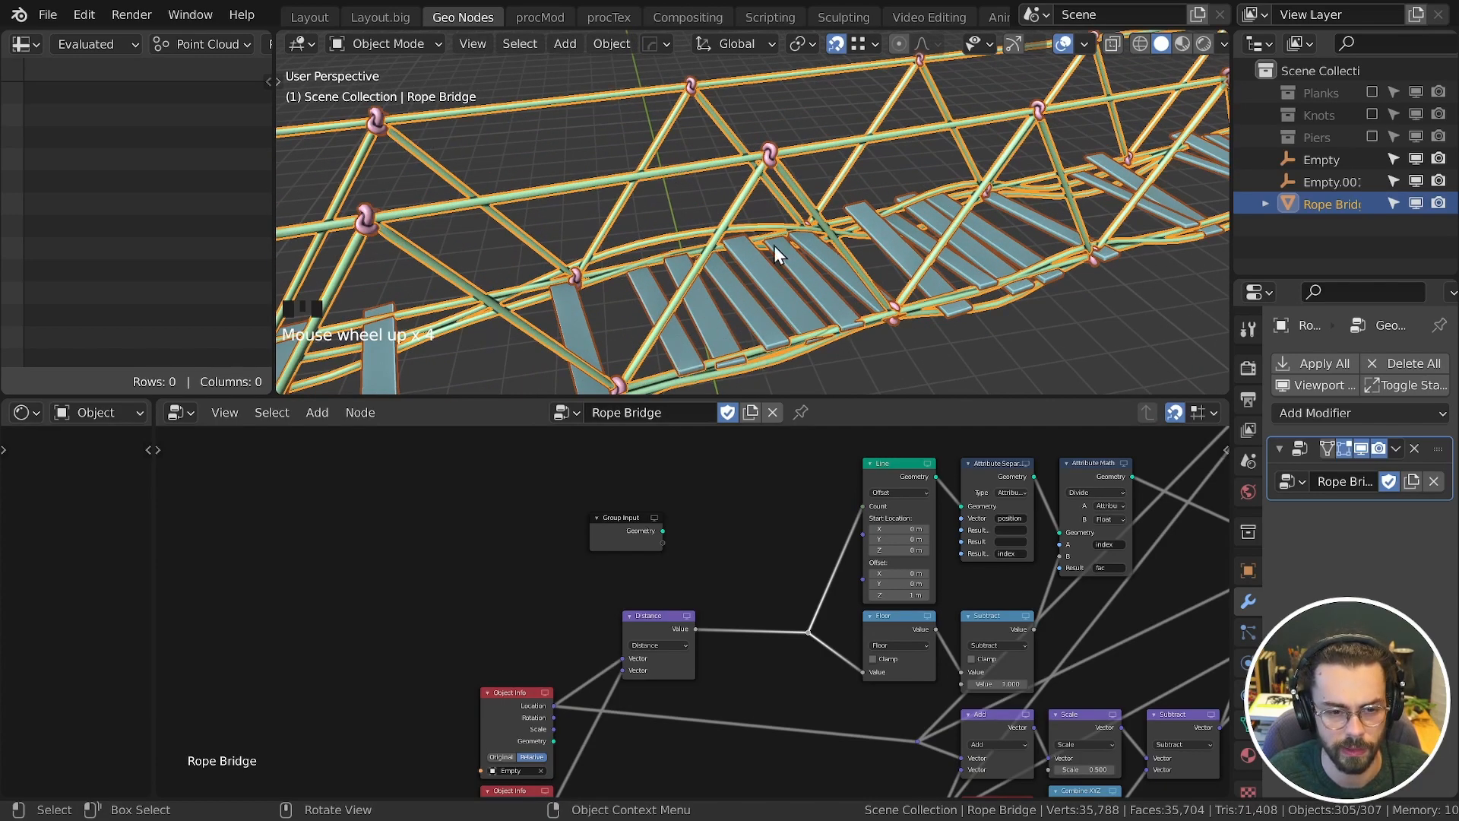
Step: Duplicate the Floor node, insert it after Distance and set its operation to Divide
middle_click_drag(912, 627, 862, 599)
left_click(867, 601)
key("shift+d")
left_click(728, 632)
left_click(725, 629)
key("d")
mouse_move(724, 602)
left_mouse_down()
mouse_move(723, 584)
mouse_move(711, 590)
left_mouse_up()
Step: Set the Divide node's divisor to 0.280 and dissolve the reroute on its output
scroll(713, 604, "up", 4)
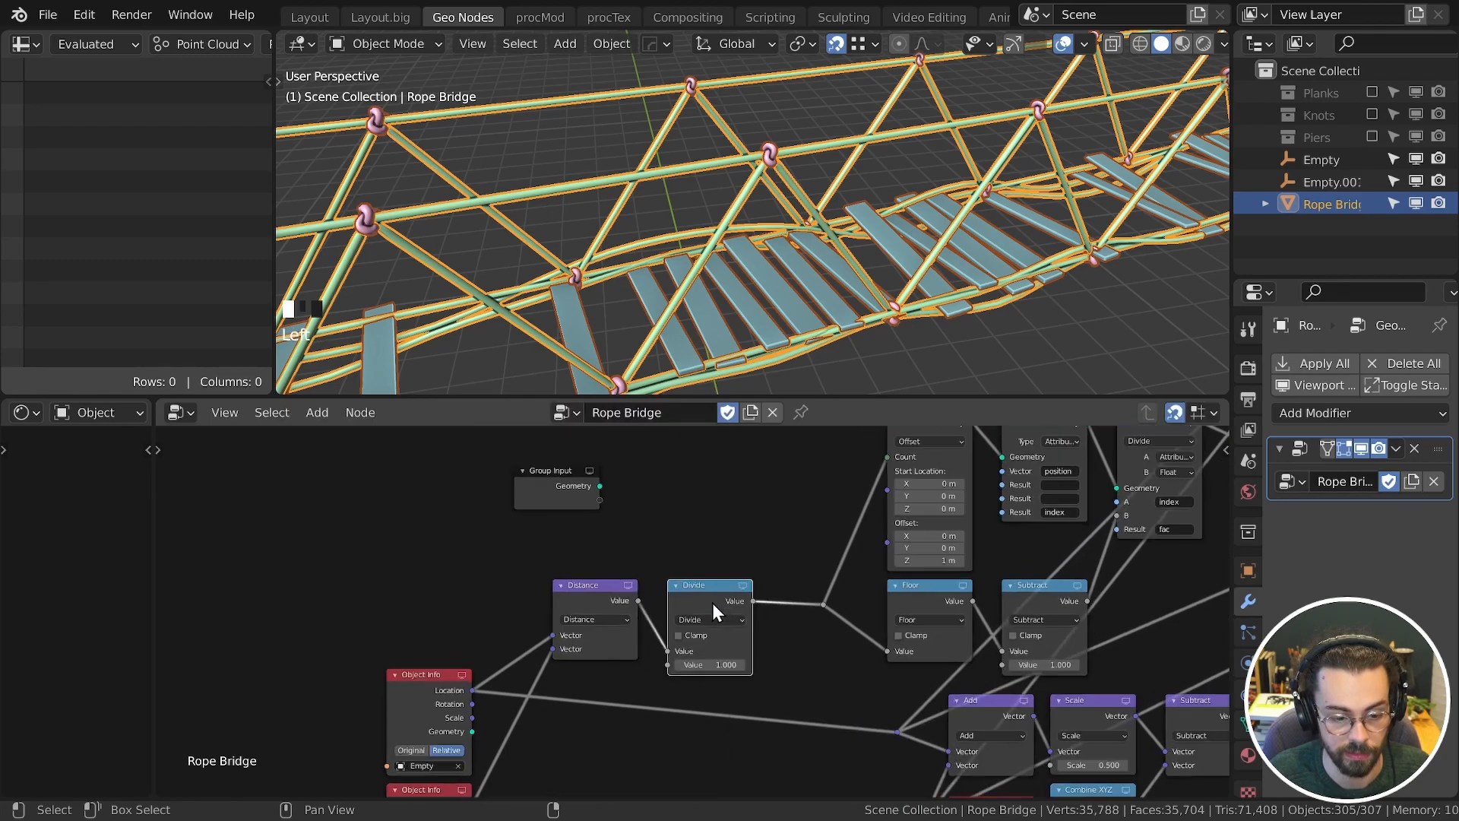
mouse_move(730, 697)
left_mouse_down()
mouse_move(677, 696)
mouse_move(723, 696)
left_mouse_up()
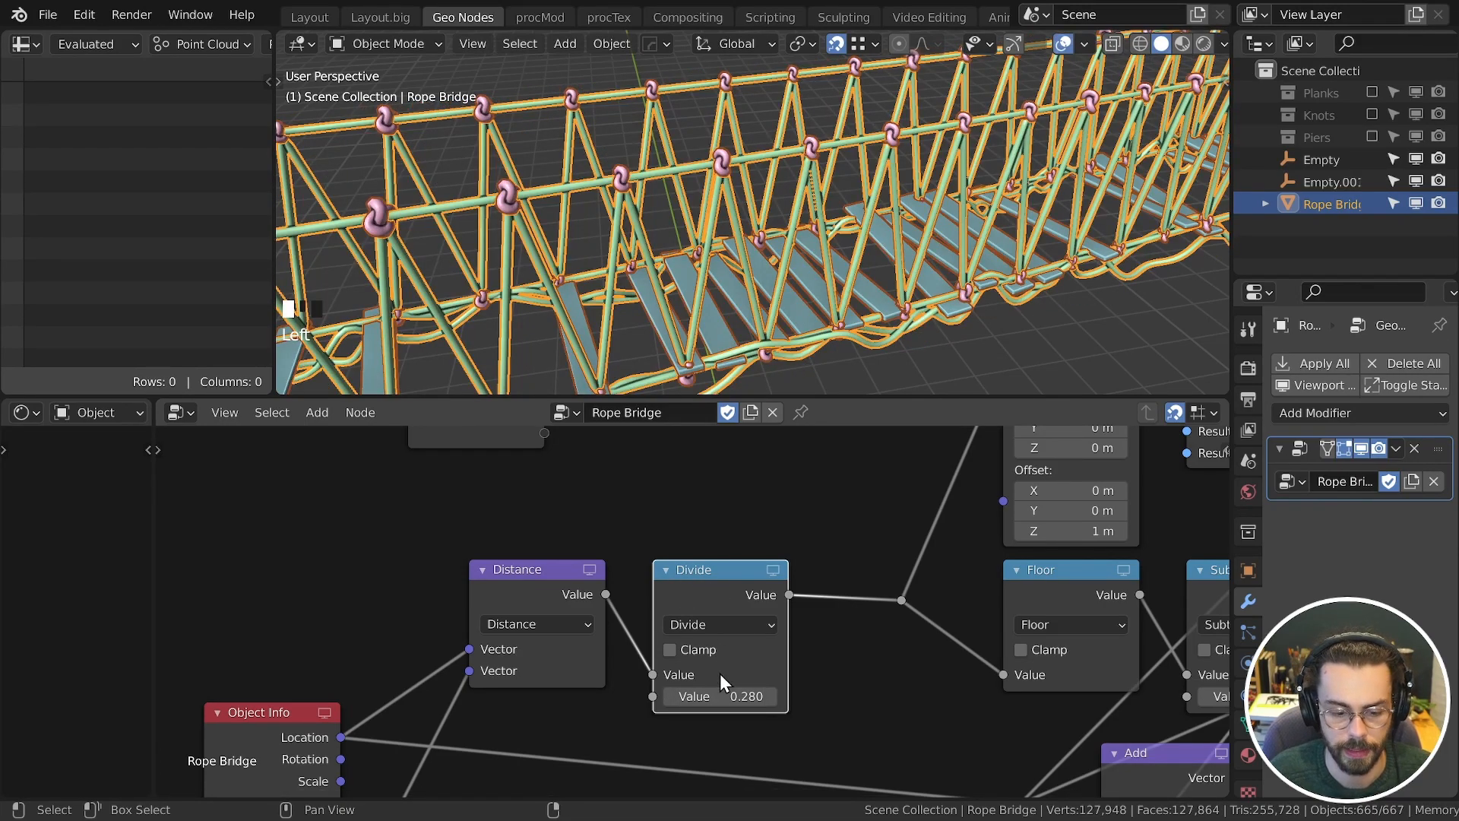
left_click(901, 600)
key("ctrl+x")
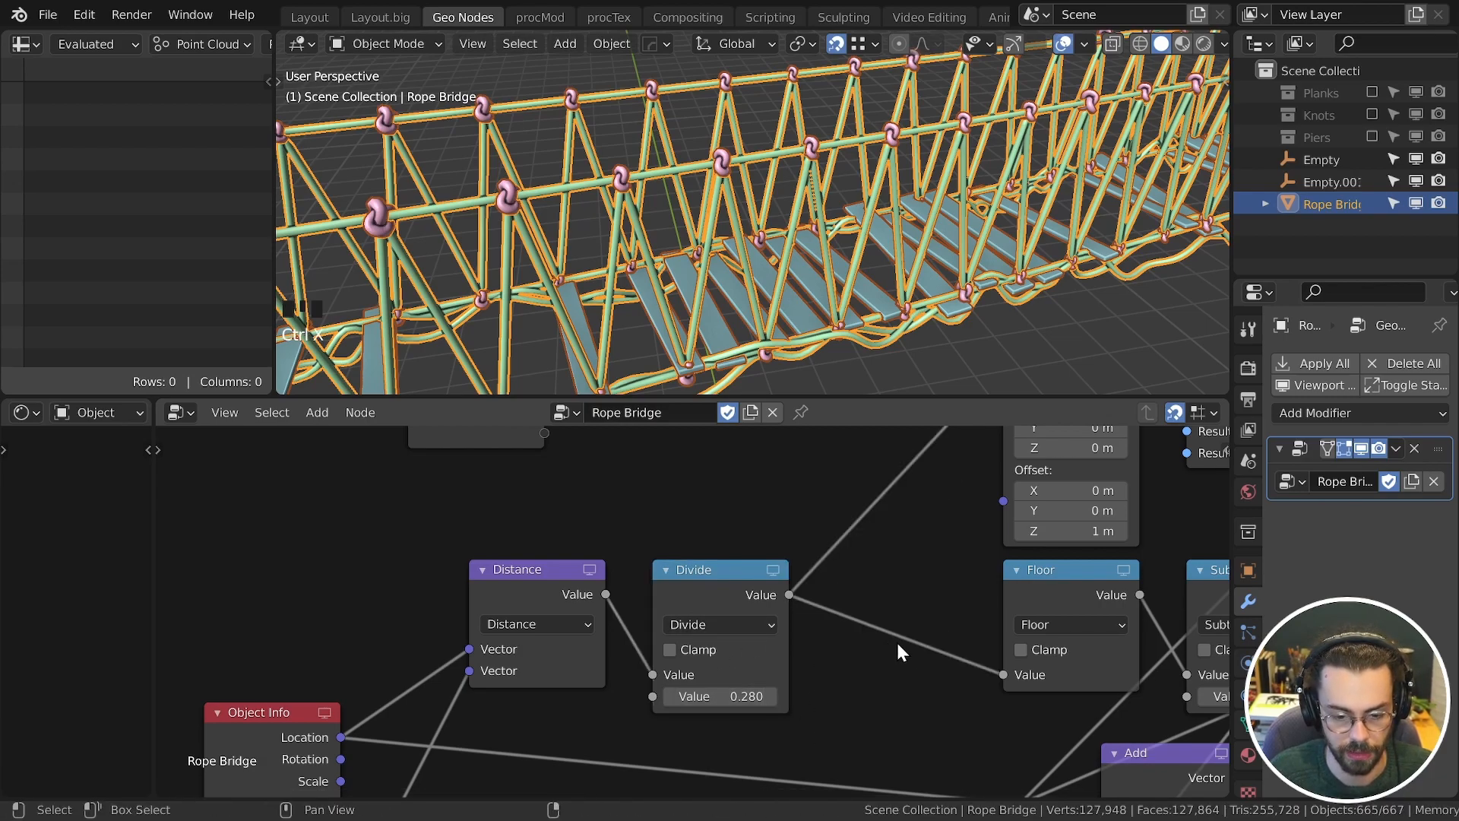
Step: Adjust the Length of the Curve to Points node in the planks frame to about 0.31 m
scroll(783, 631, "down", 2)
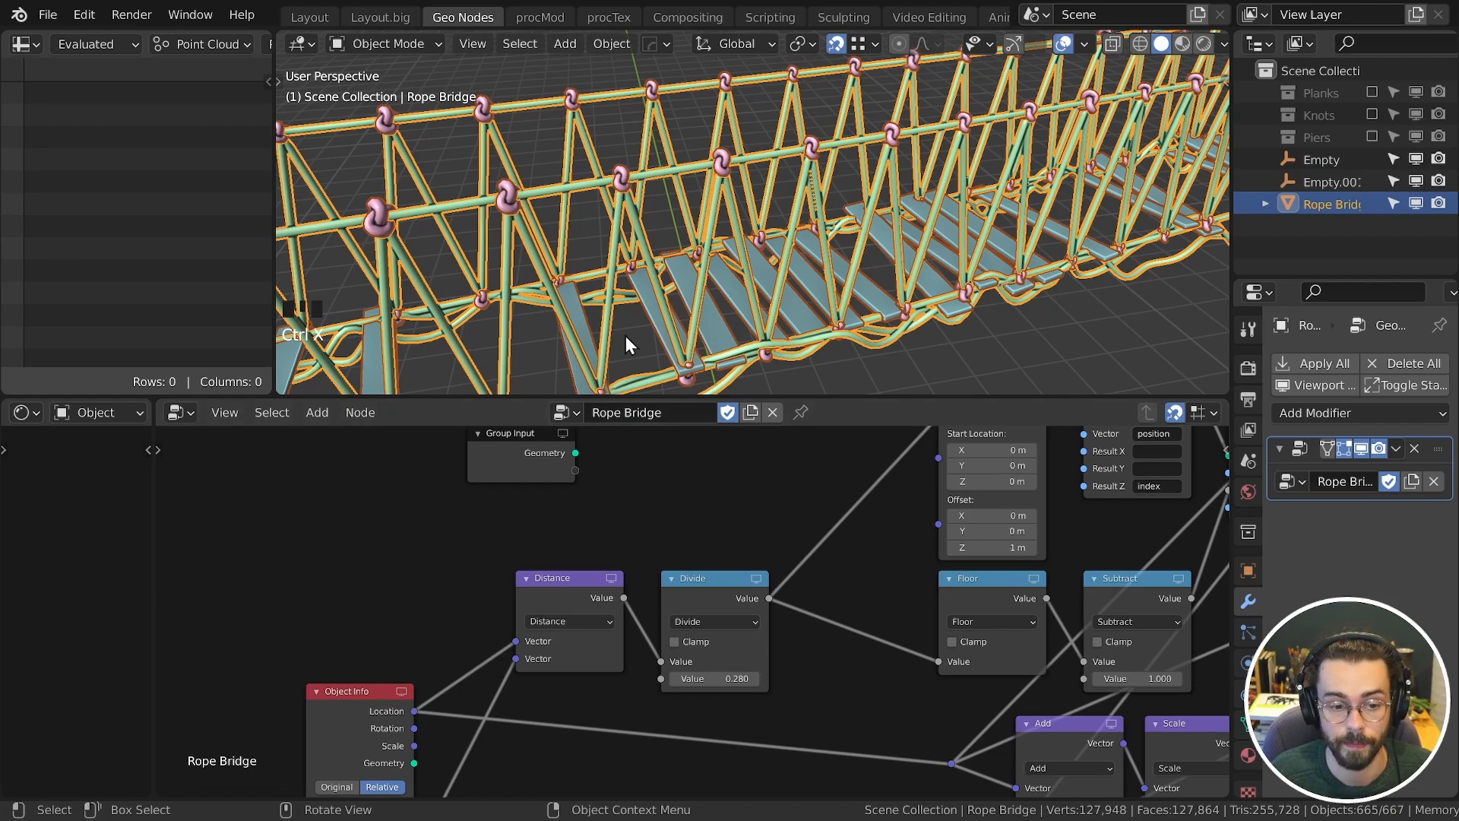
scroll(780, 613, "down", 2)
scroll(864, 612, "right", 5)
scroll(804, 578, "down", 1)
middle_click_drag(821, 701, 652, 608)
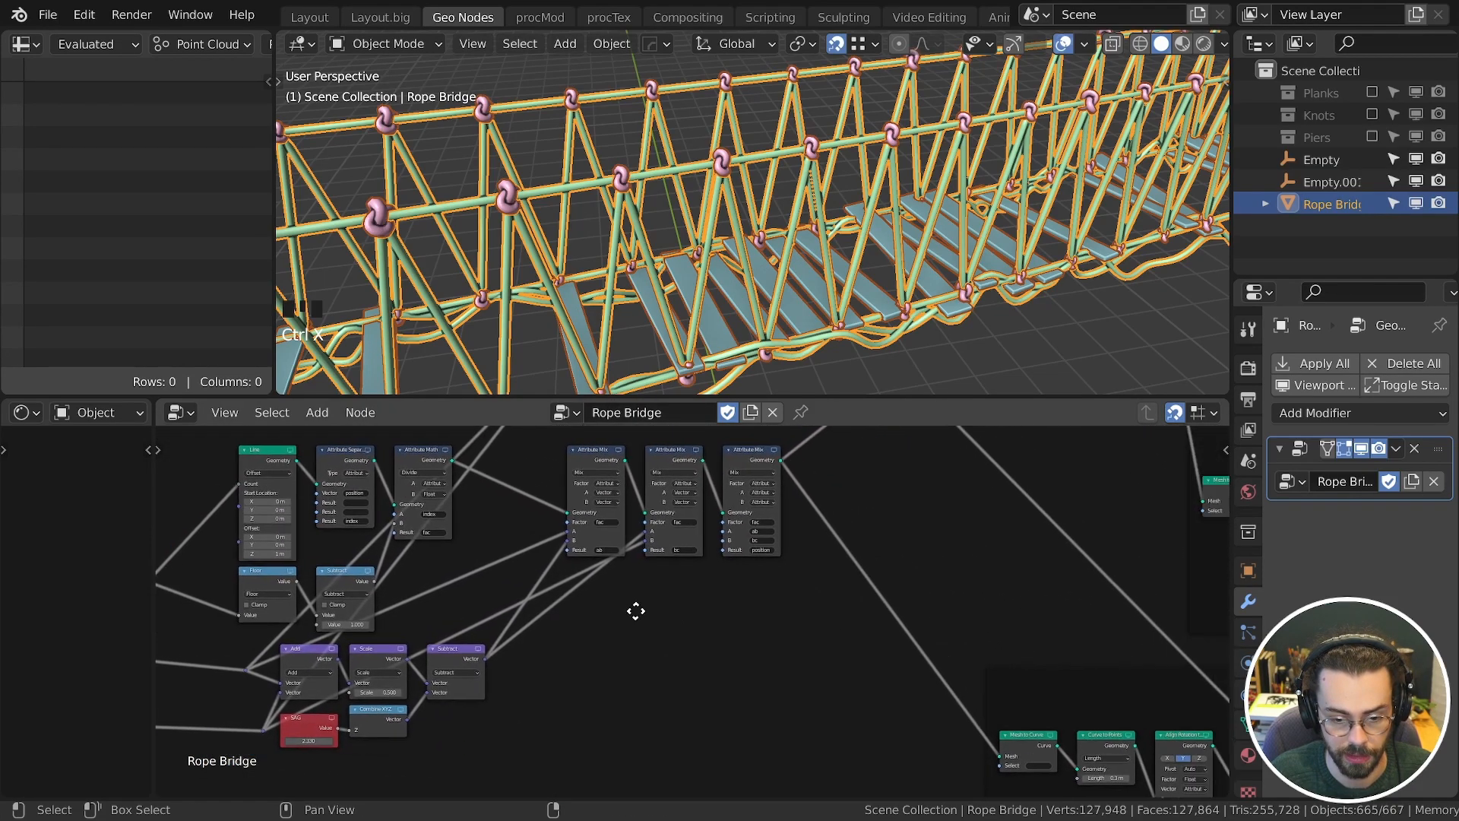
scroll(765, 628, "up", 2)
scroll(835, 606, "up", 1)
mouse_move(821, 605)
left_mouse_down("shift")
mouse_move(851, 606)
mouse_move(823, 606)
left_mouse_up("shift")
middle_click_drag(642, 622, 746, 600)
scroll(714, 610, "down", 1)
key("q")
Step: Add a Value node set to 0.3 and connect it to the Length of the planks' Curve to Points node
key("shift+a")
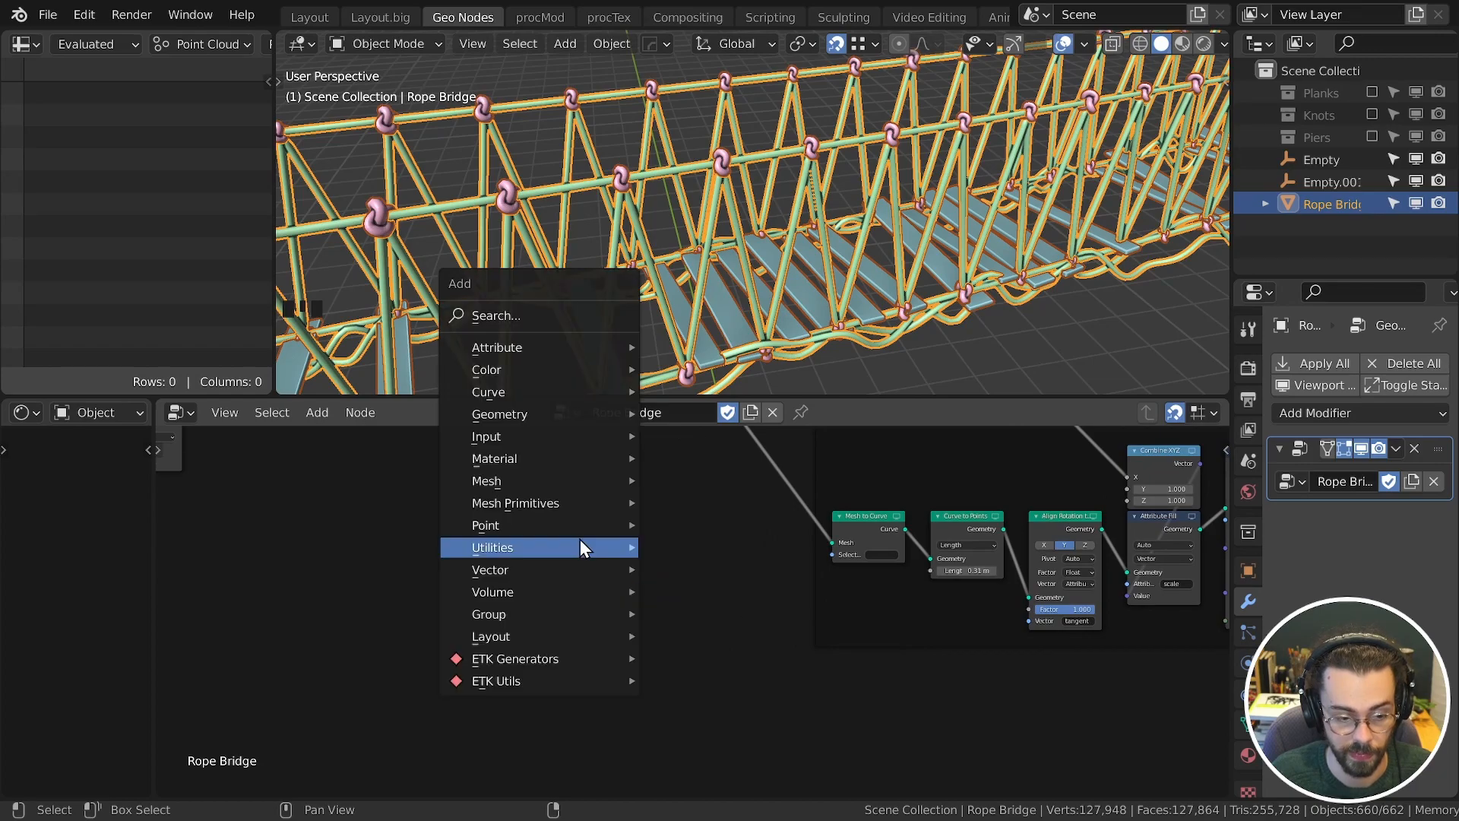
mouse_move(581, 438)
left_click(719, 576)
left_click_drag(931, 570, 673, 594)
double_click(672, 610)
type("0.5")
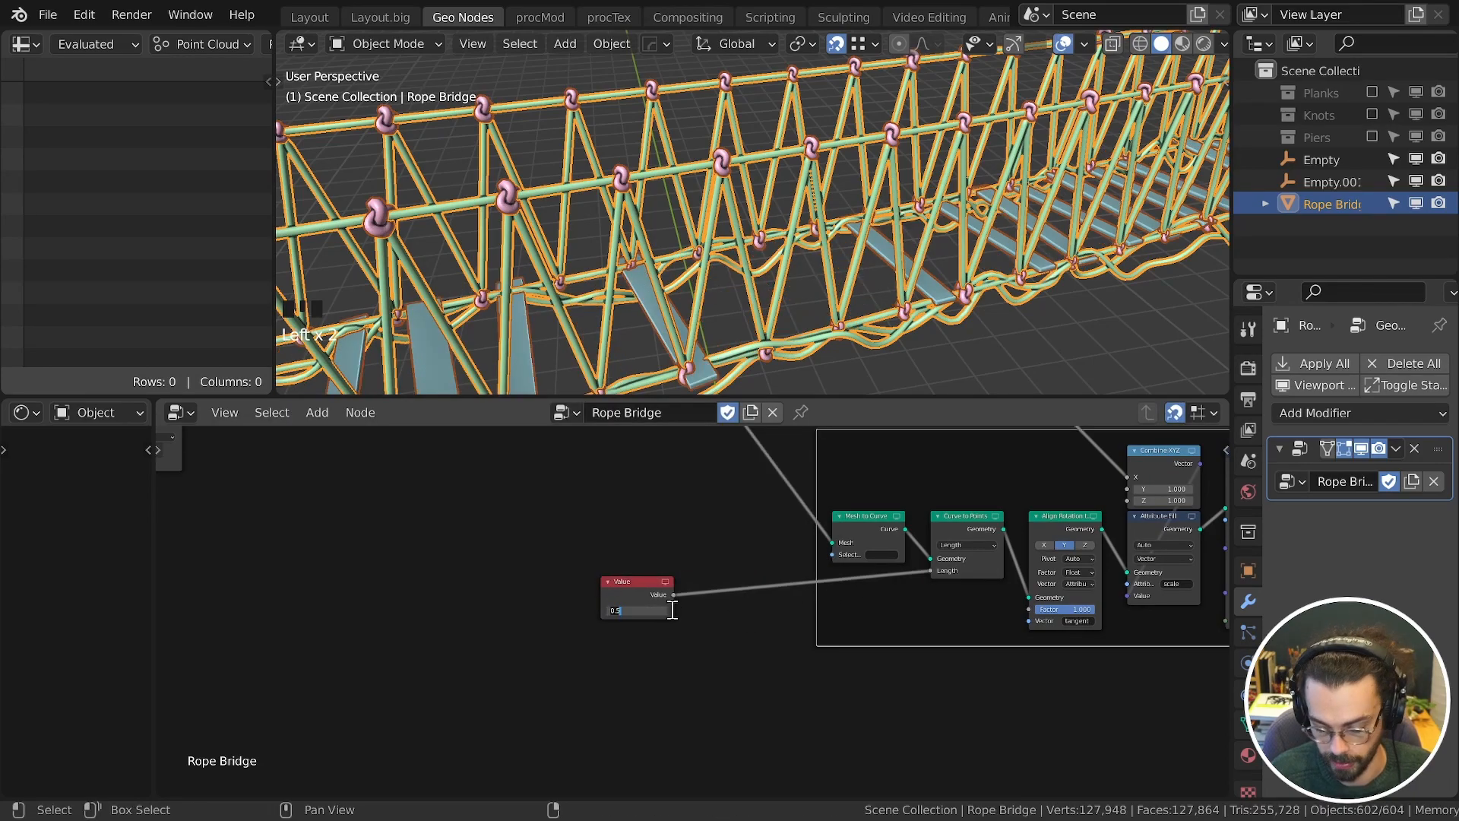
type(".3")
key("Return")
Step: Move the 0.3 Value node beneath Distance and connect it to the Divide node's divisor
middle_click_drag(590, 594, 760, 450)
key("g")
scroll(580, 725, "up", 6)
middle_click_drag(580, 725, 674, 691)
left_click(654, 729)
left_click_drag(616, 651, 654, 590)
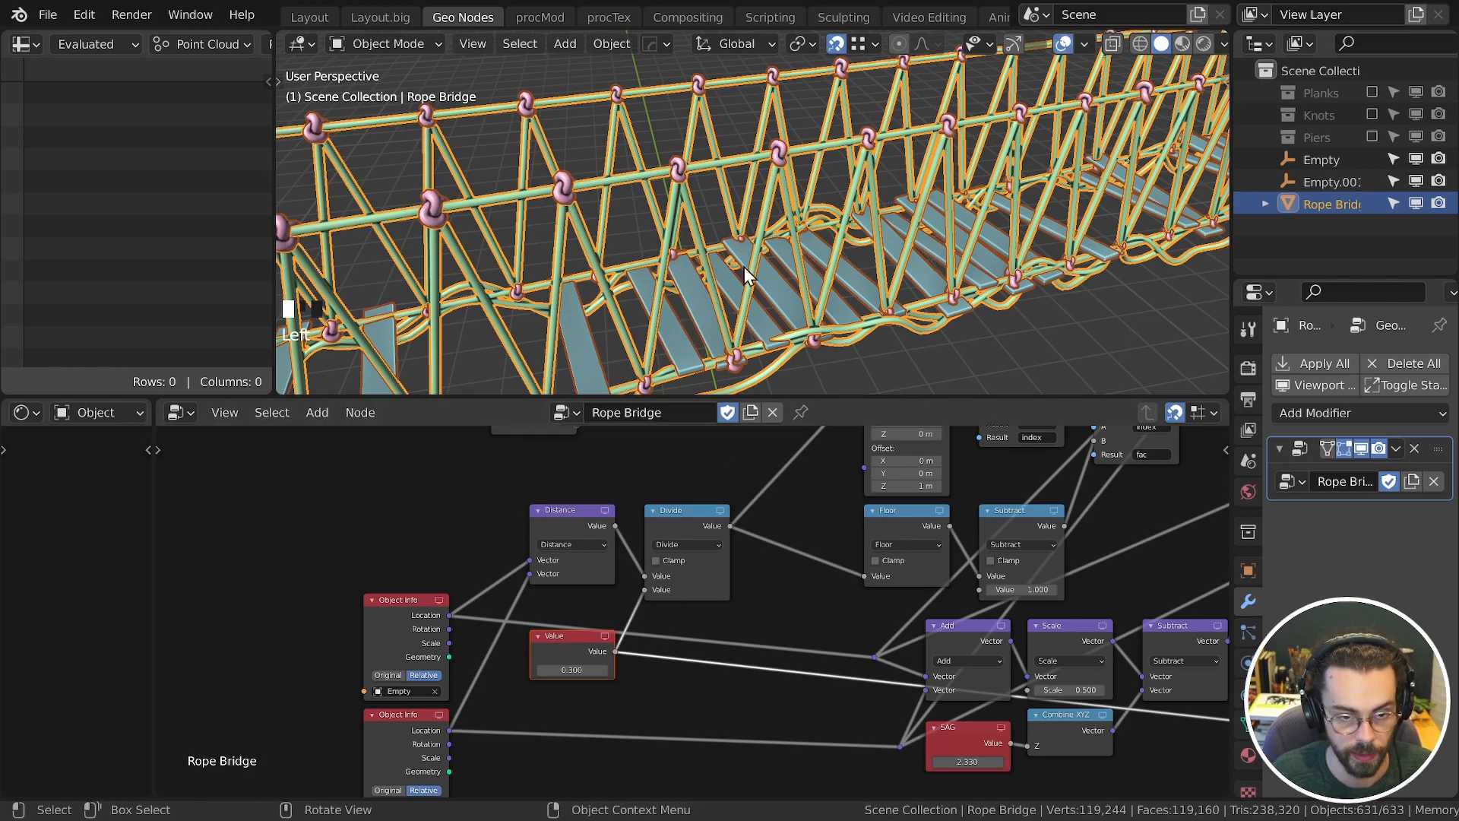
Step: Label the shared Value node SPACING and save the file
key("F2")
type("SPACING")
key("Return")
key("ctrl+s")
Step: Give the SPACING node the same red custom color as the SAG node
key("n")
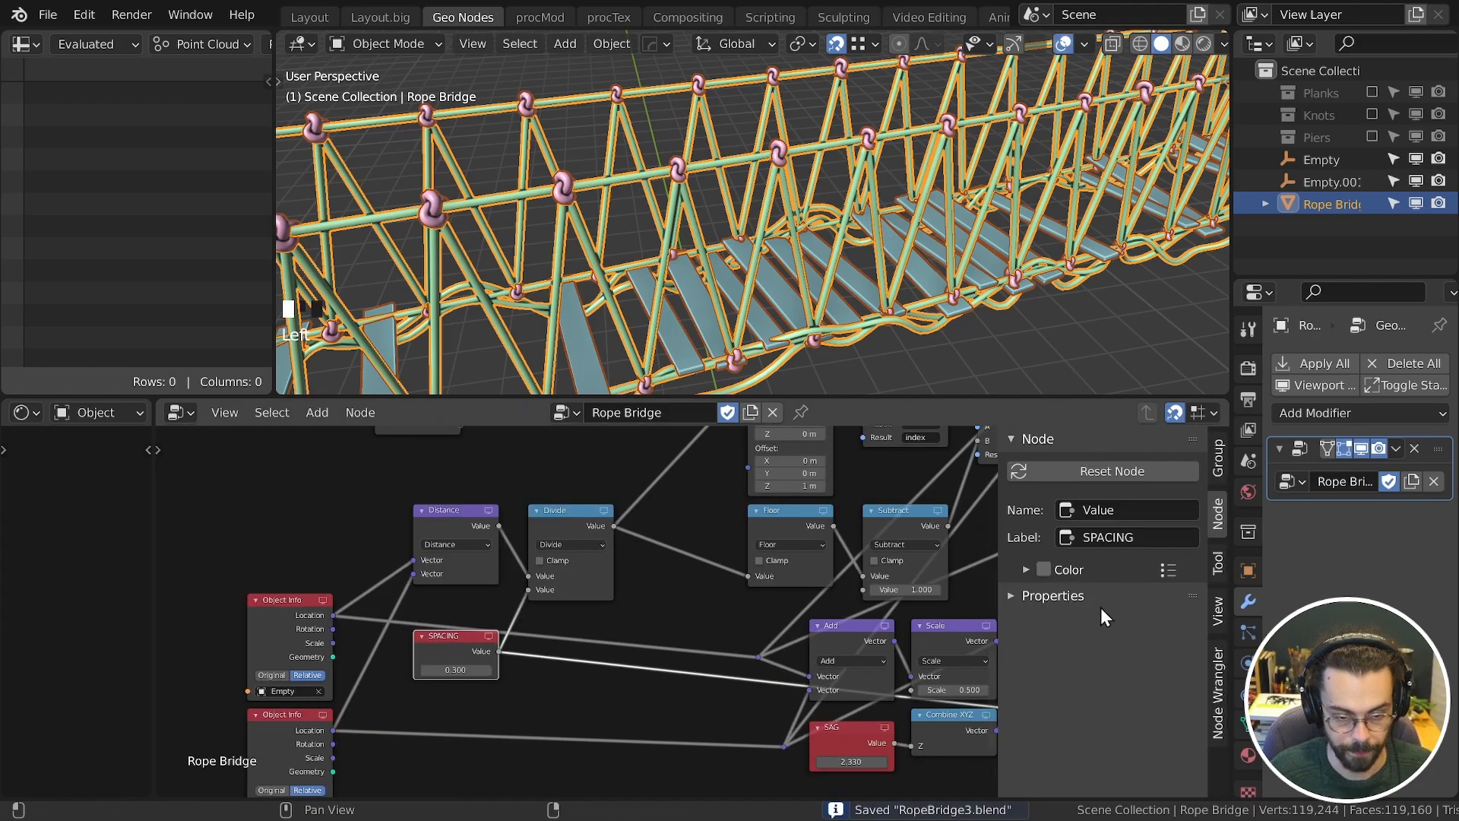
left_click(1174, 572)
key("n")
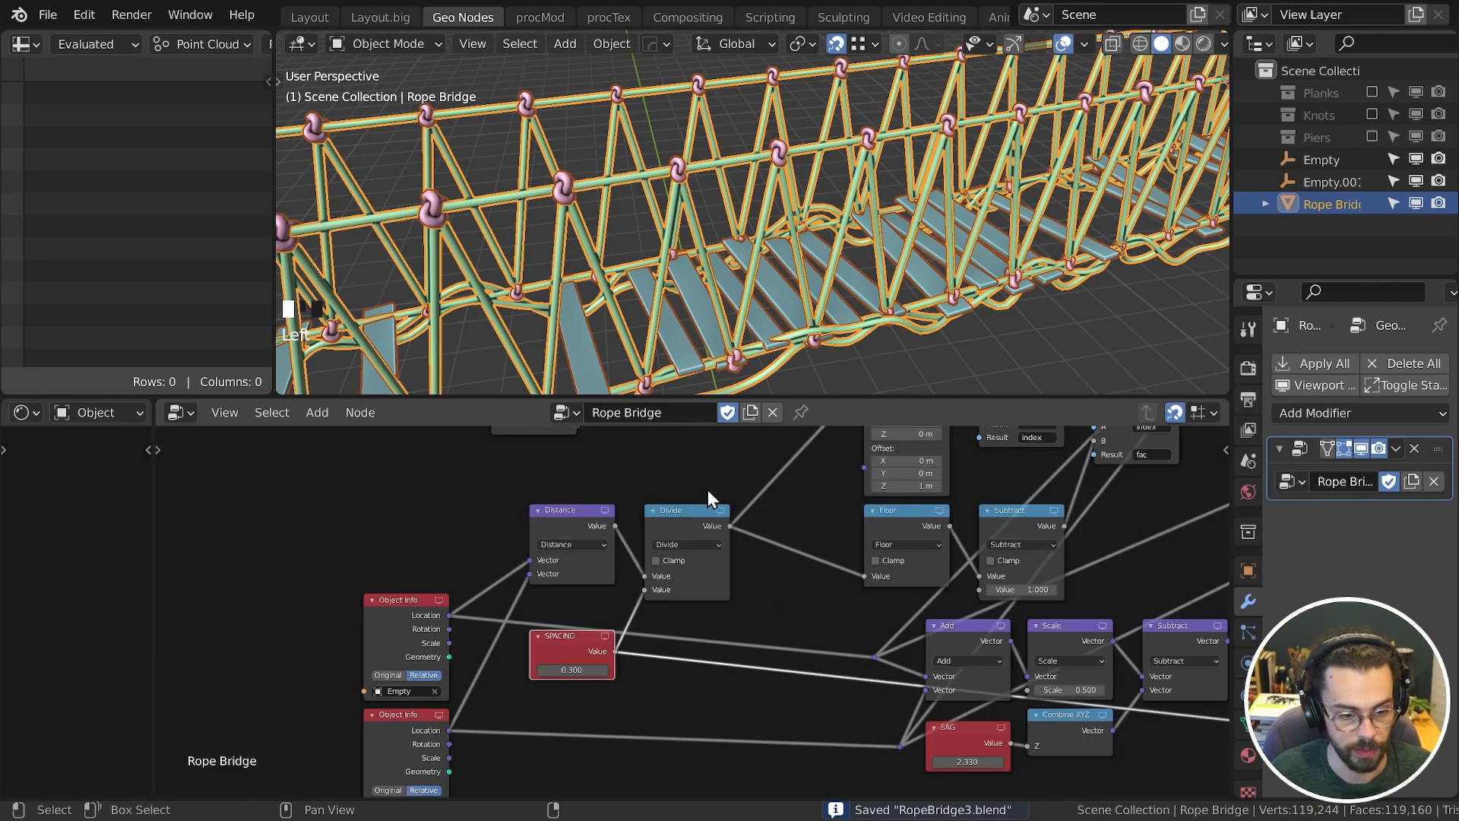
Step: Move Empty.001 back toward the other empty in the horizontal plane and raise it along Z
scroll(760, 272, "down", 3)
key("ctrl+space")
middle_click_drag(1011, 281, 1156, 217)
left_click(1182, 155)
key("g")
key("shift+z")
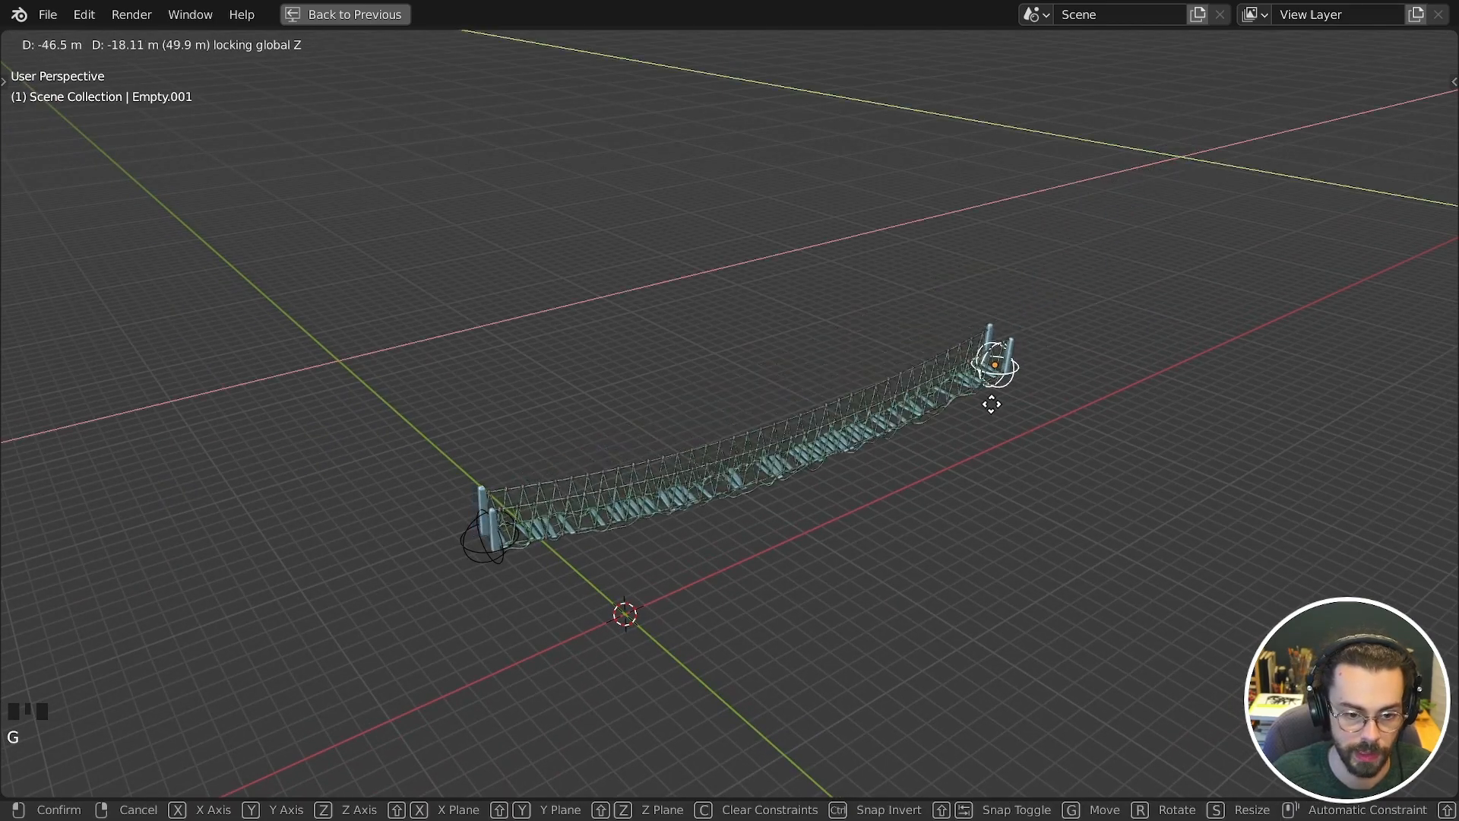
left_click(747, 499)
key("g")
key("z")
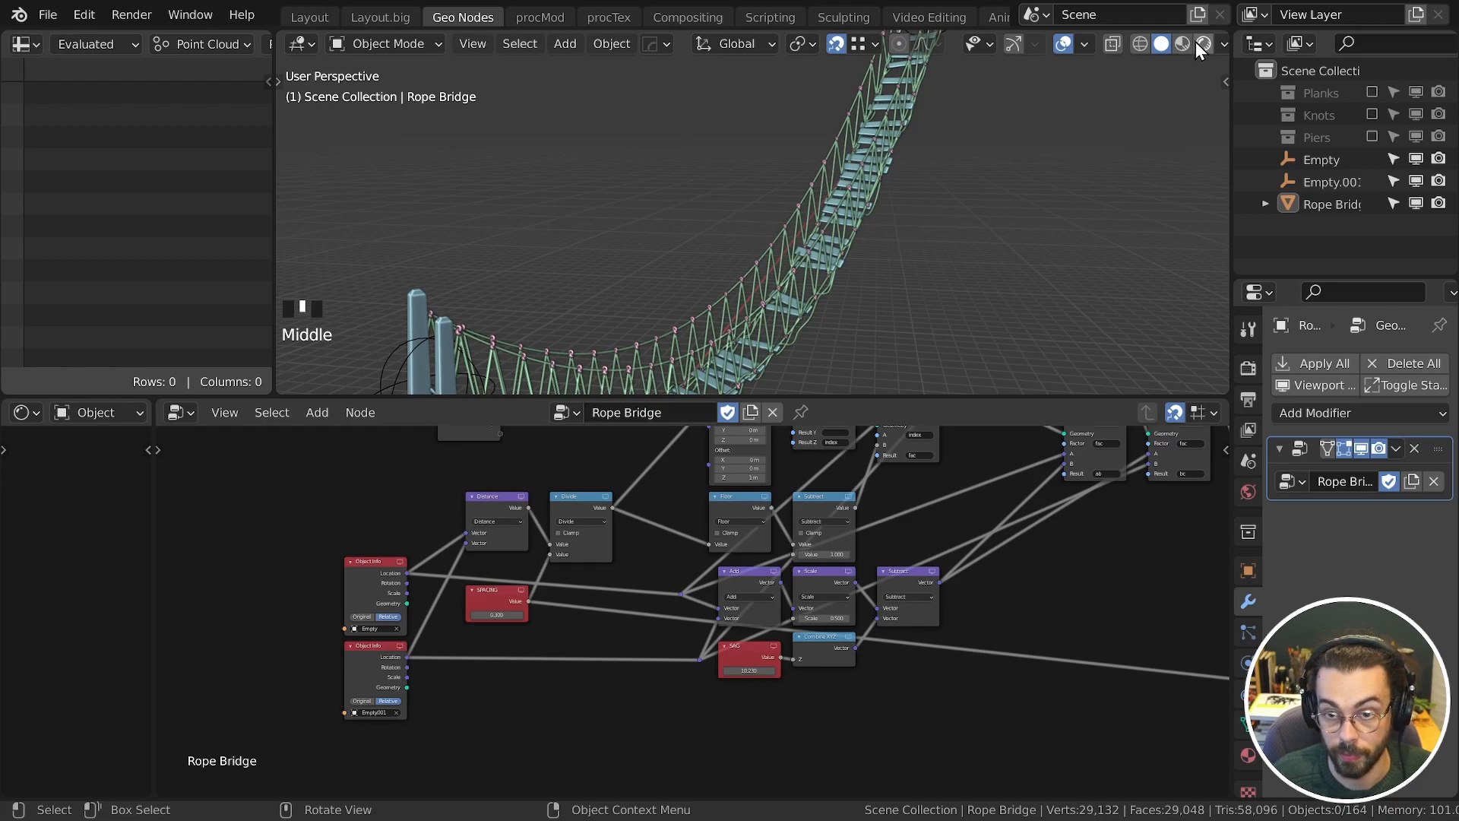
Step: Show the viewport in Material Preview and give the Rope Bridge a new material named Ropes with a red base color
double_click(1190, 44)
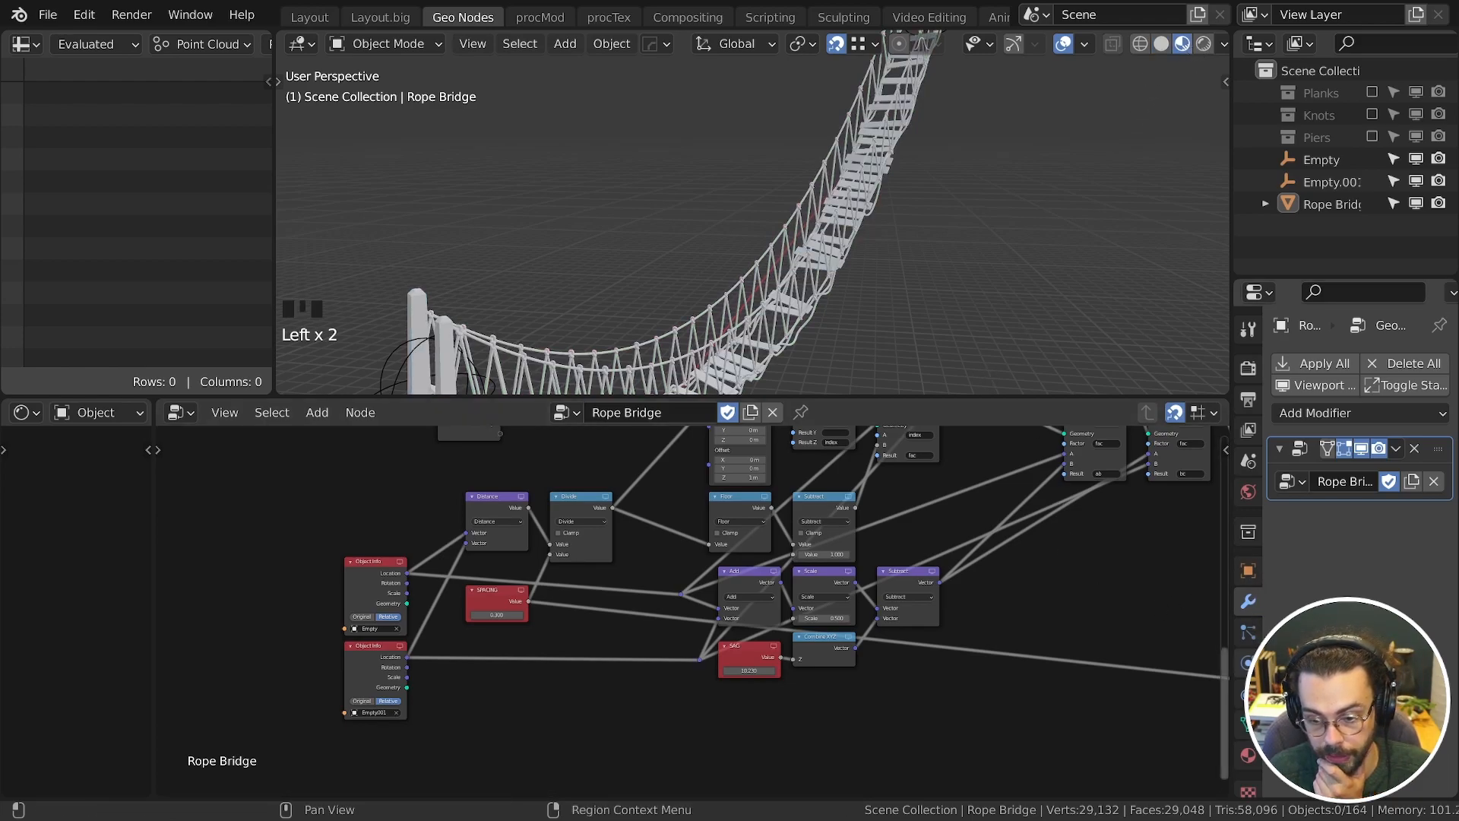
left_click(1248, 754)
left_click(1323, 435)
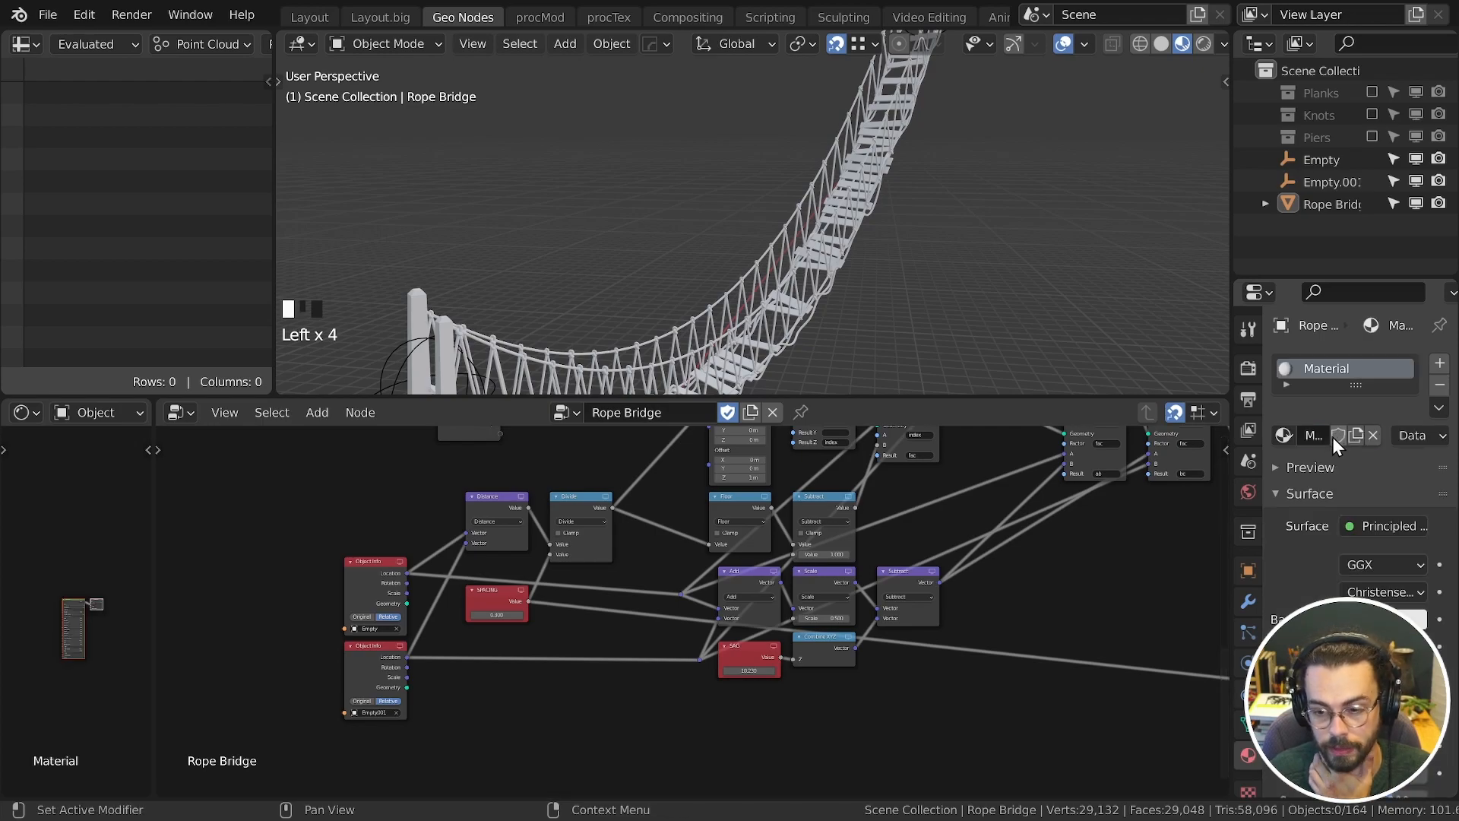
double_click(1328, 434)
type("Ropes")
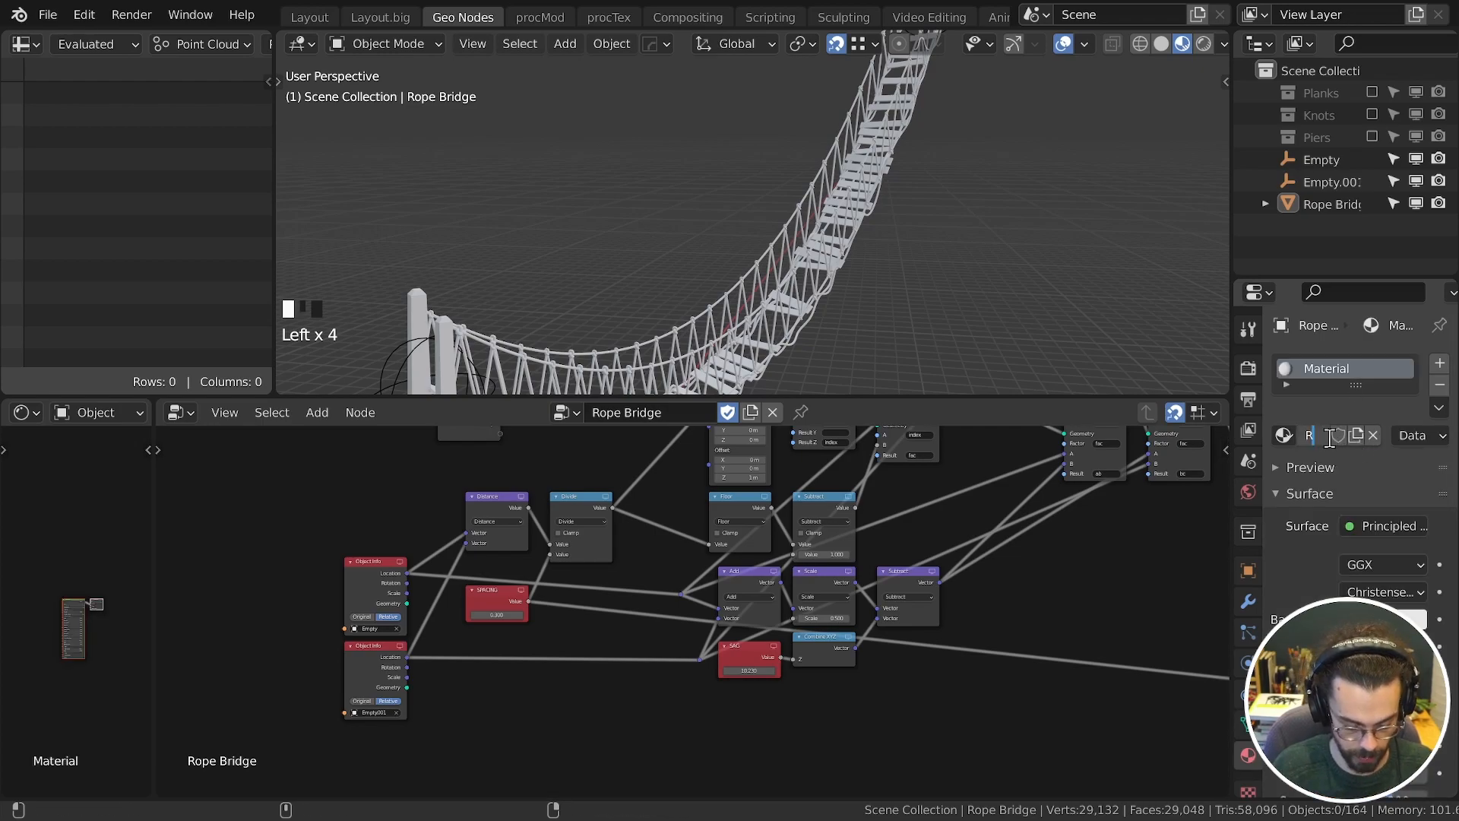
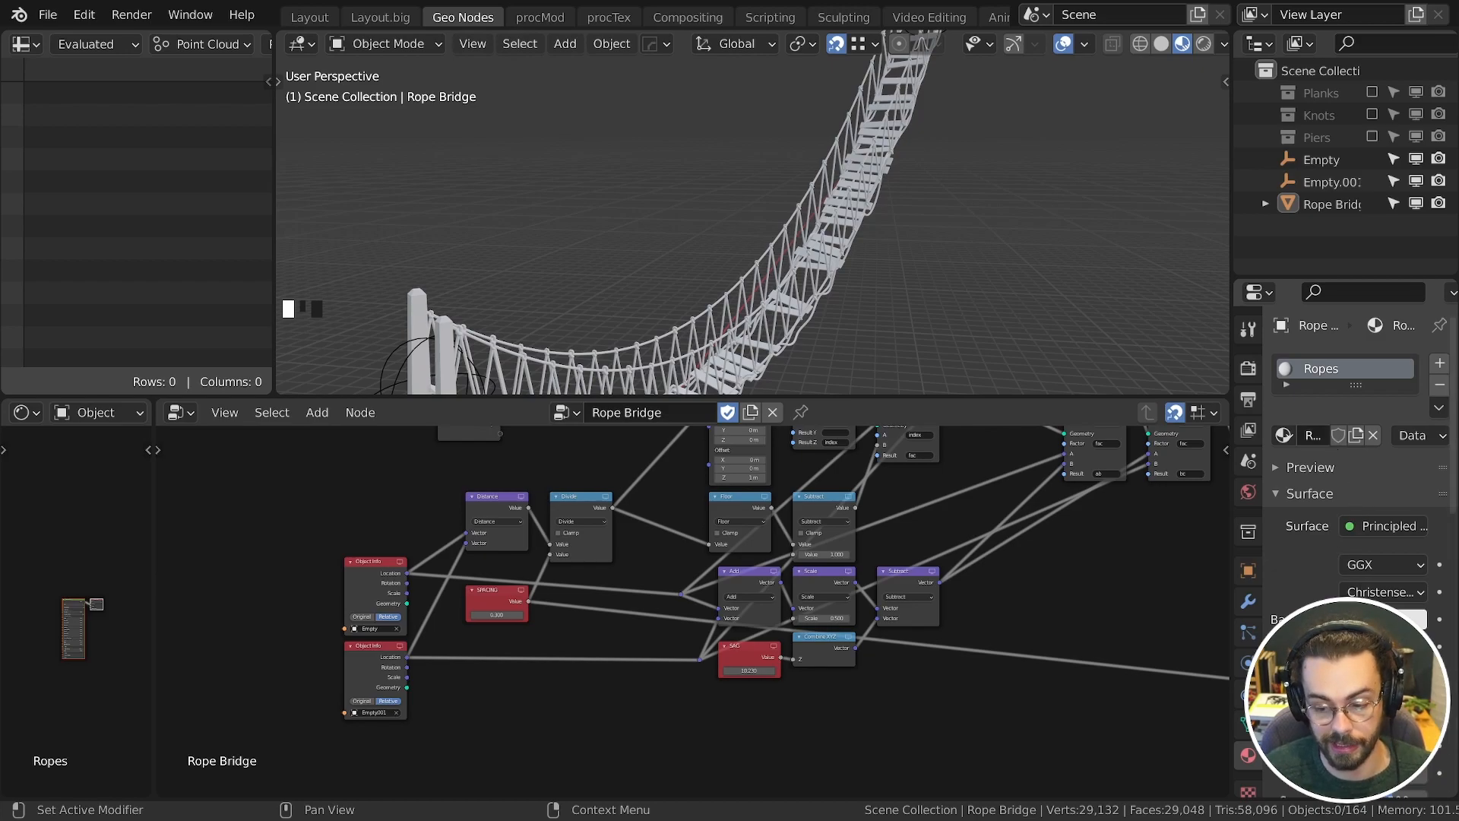
left_click(1391, 619)
left_click_drag(1284, 542, 1406, 564)
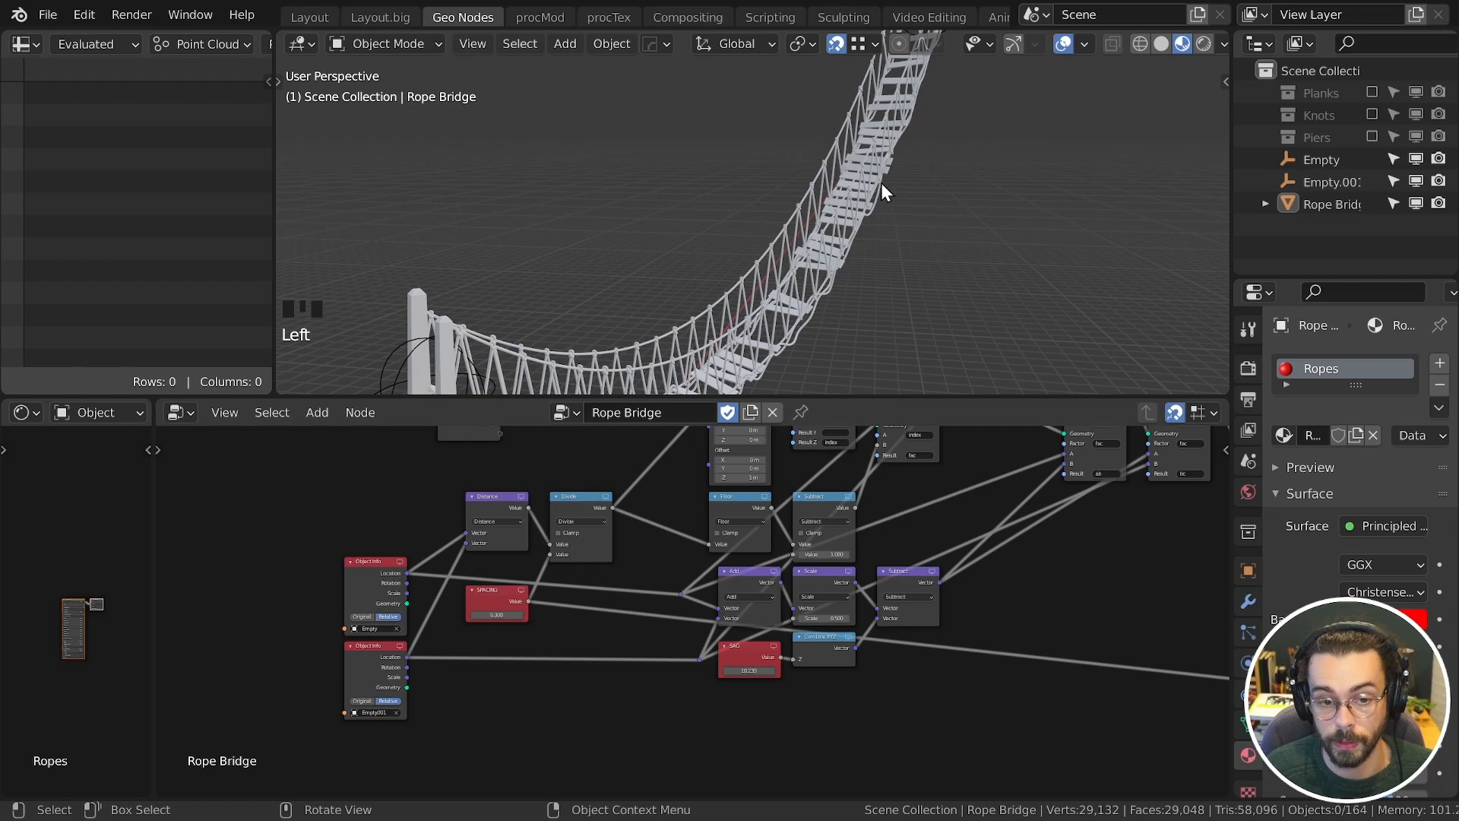
Step: Align the Circle and its Mesh to Curve node beneath the ropes' Join Geometry and Mesh to Curve nodes
scroll(880, 186, "down", 4)
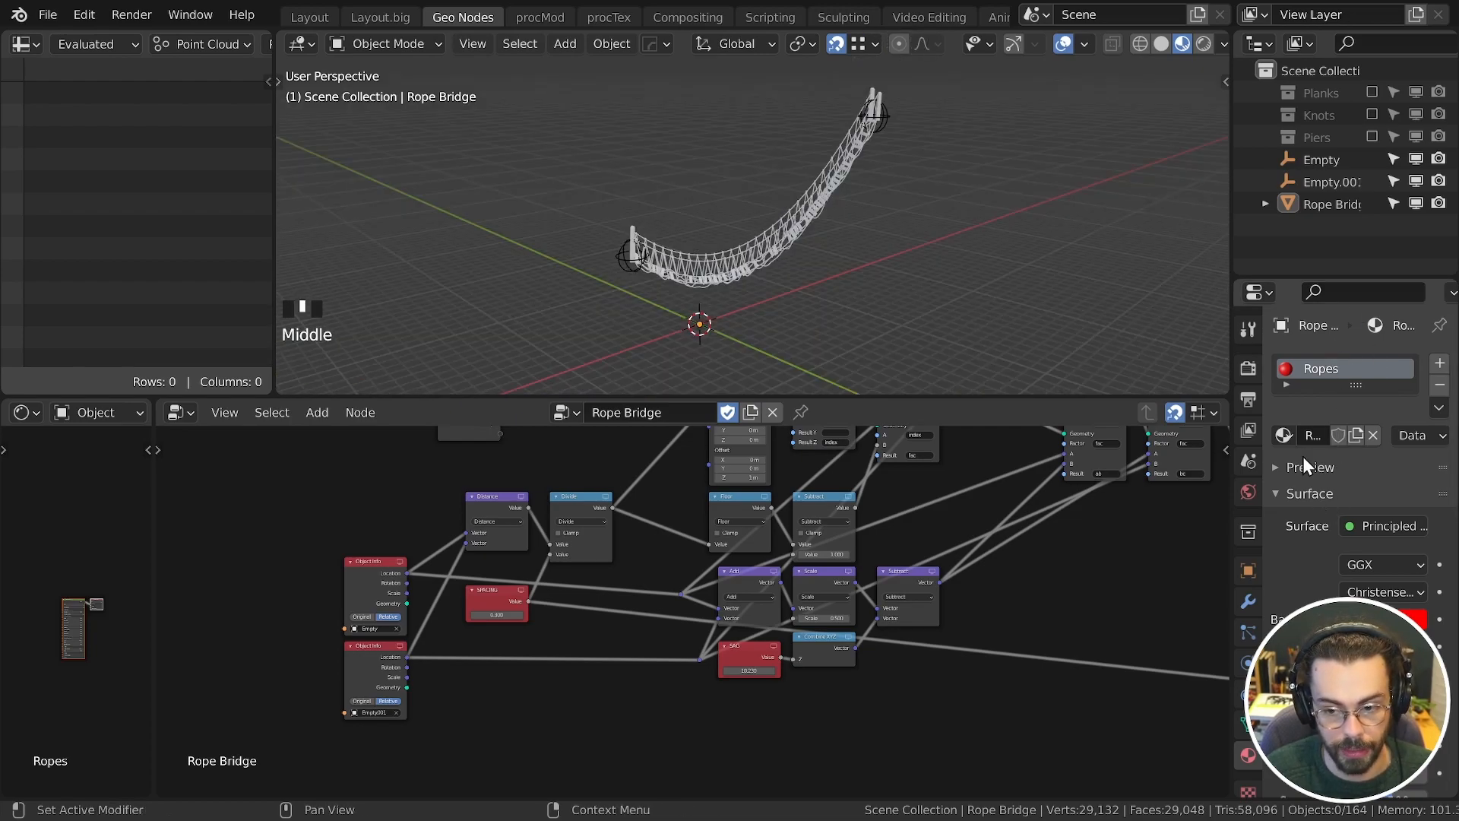
scroll(1014, 523, "down", 5)
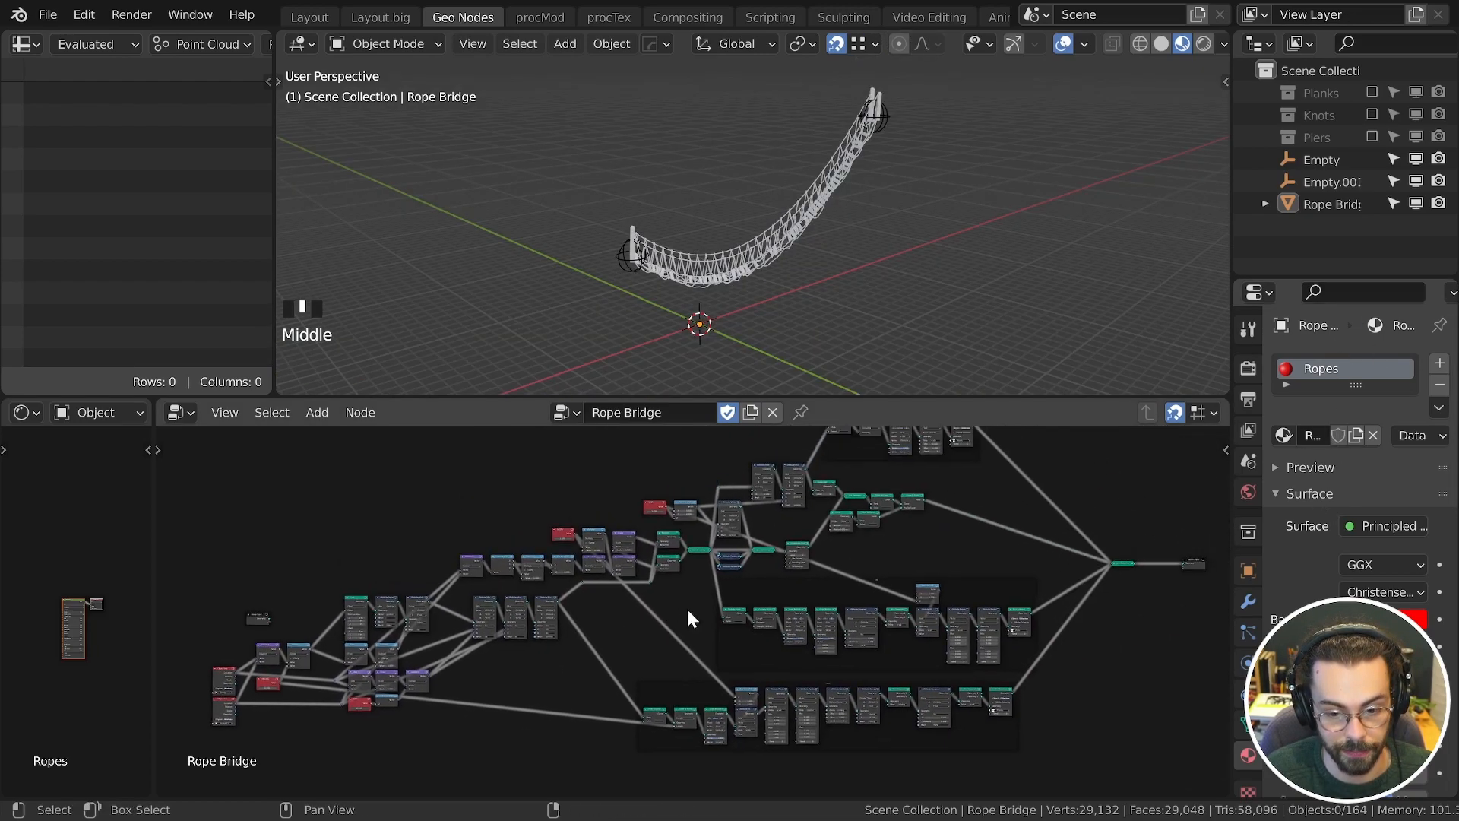
middle_click_drag(686, 605, 589, 654)
middle_click_drag(853, 300, 863, 251)
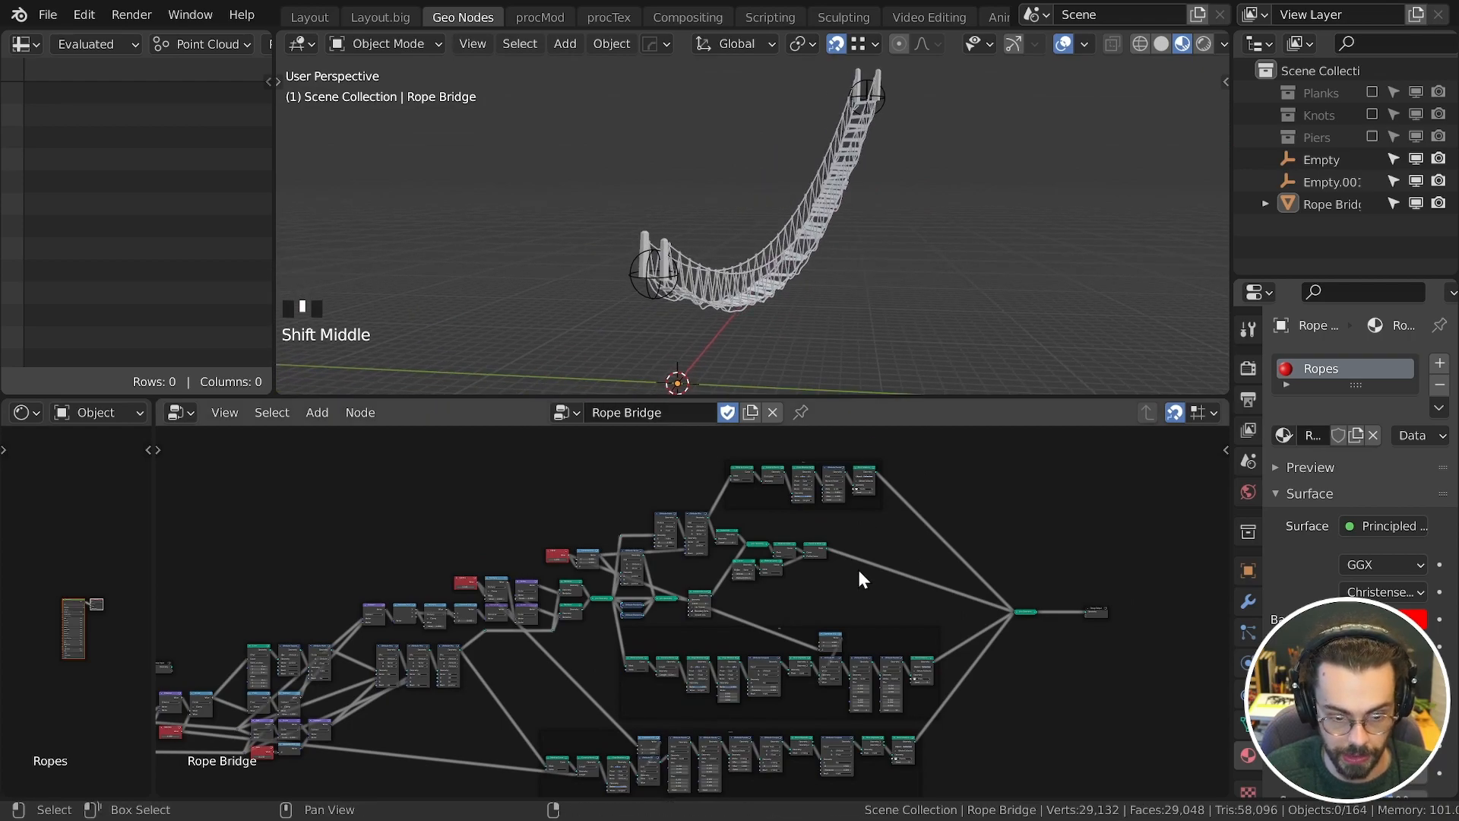
scroll(858, 567, "up", 6)
left_click_drag(733, 691, 598, 629)
middle_click_drag(920, 543, 814, 544)
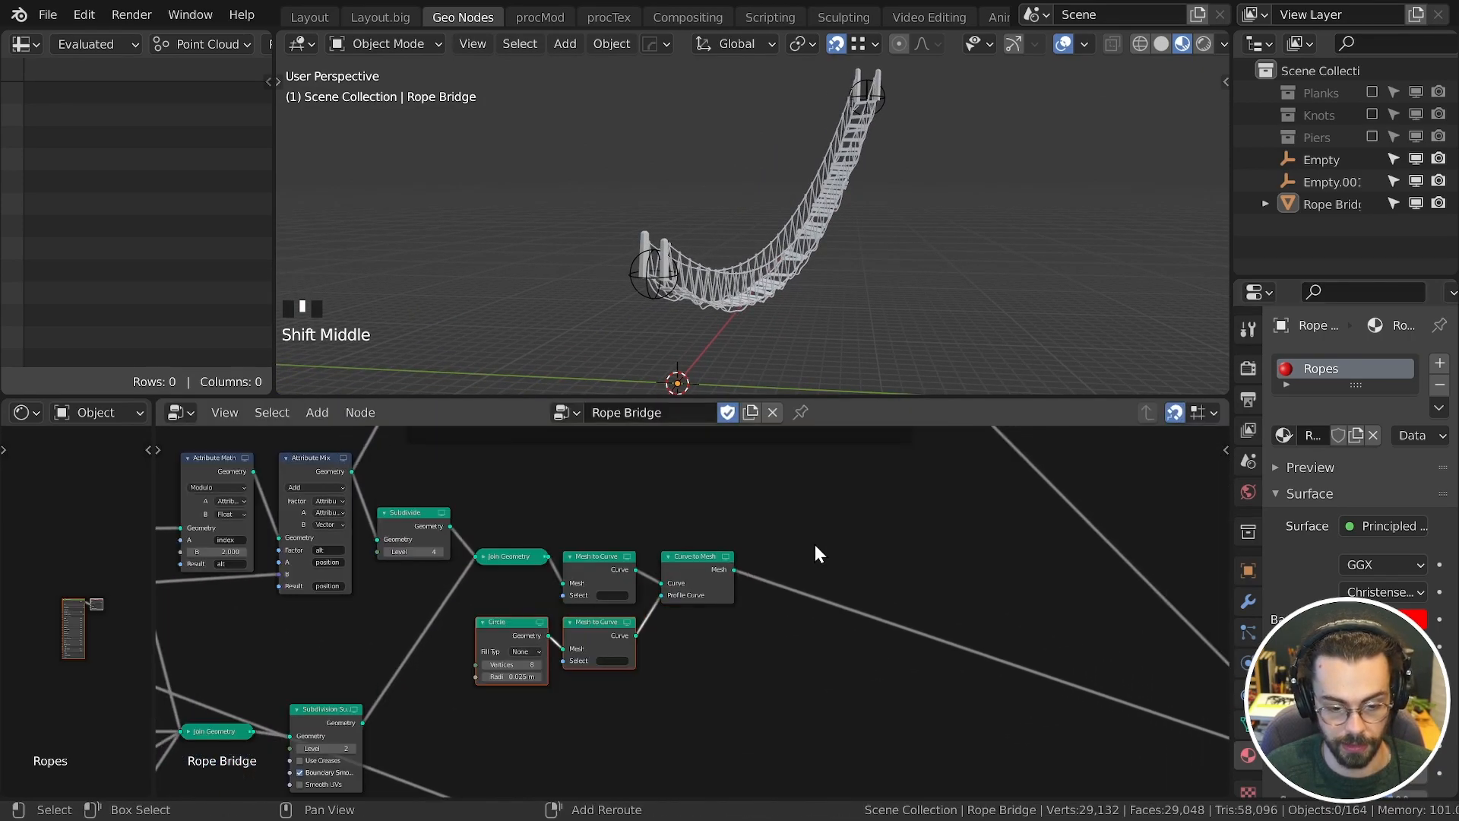
Step: Insert a Material Assign node after the ropes' Curve to Mesh and choose the Ropes material
key("shift+a")
mouse_move(809, 564)
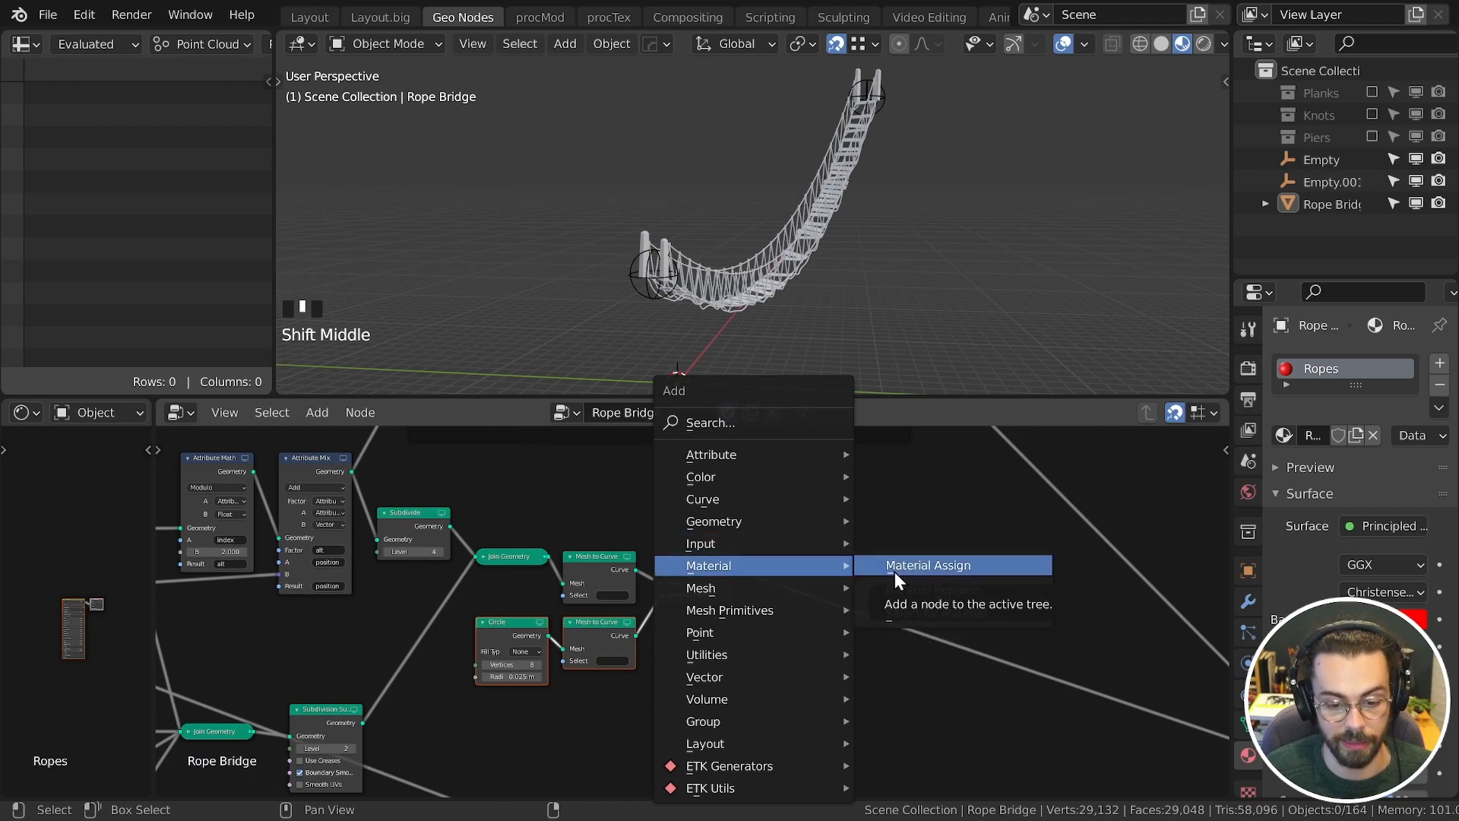
left_click(895, 572)
left_click(783, 558)
scroll(836, 585, "up", 2)
left_click(870, 585)
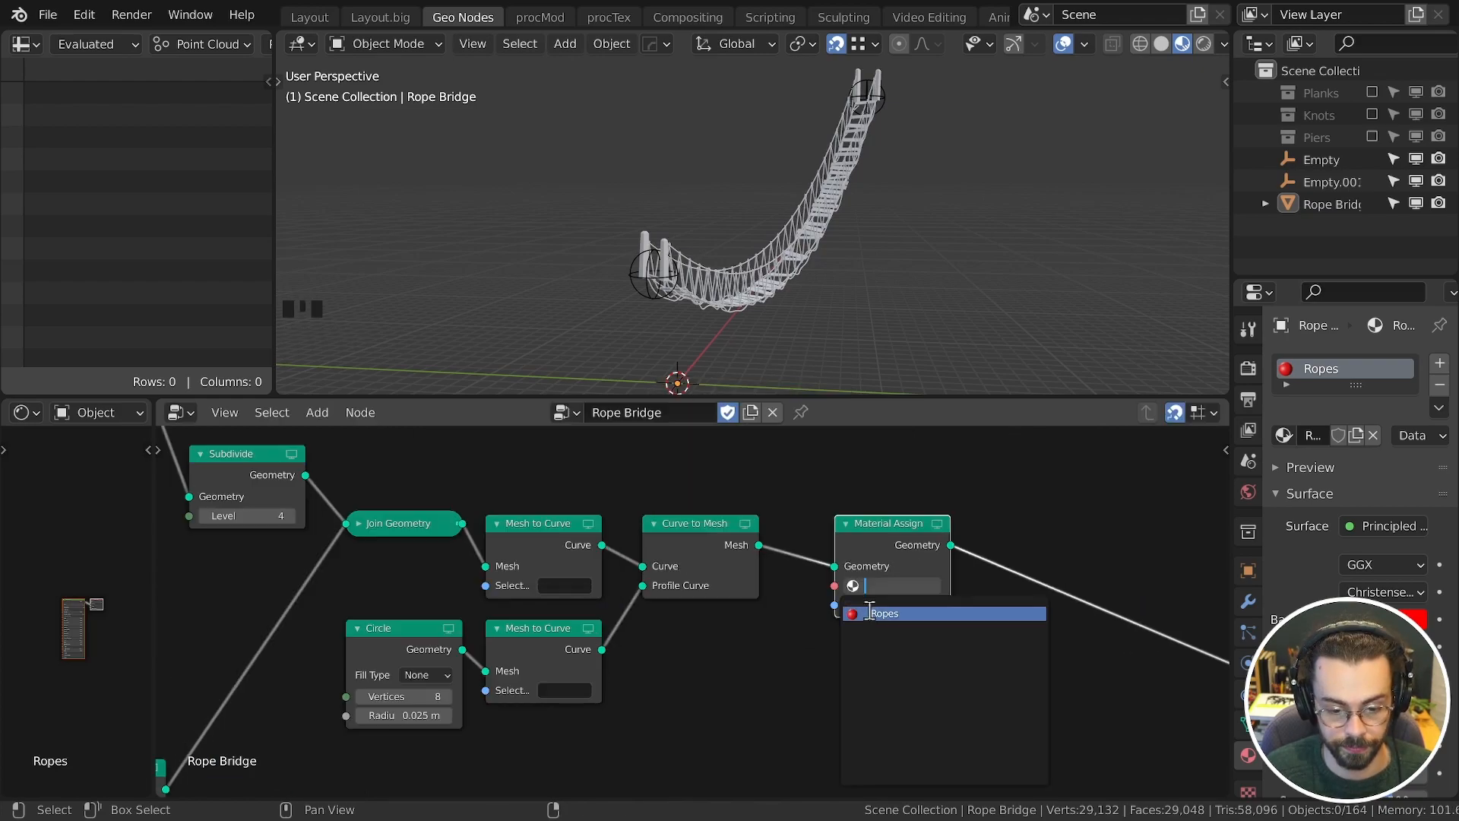
left_click(874, 612)
left_click_drag(902, 560, 867, 560)
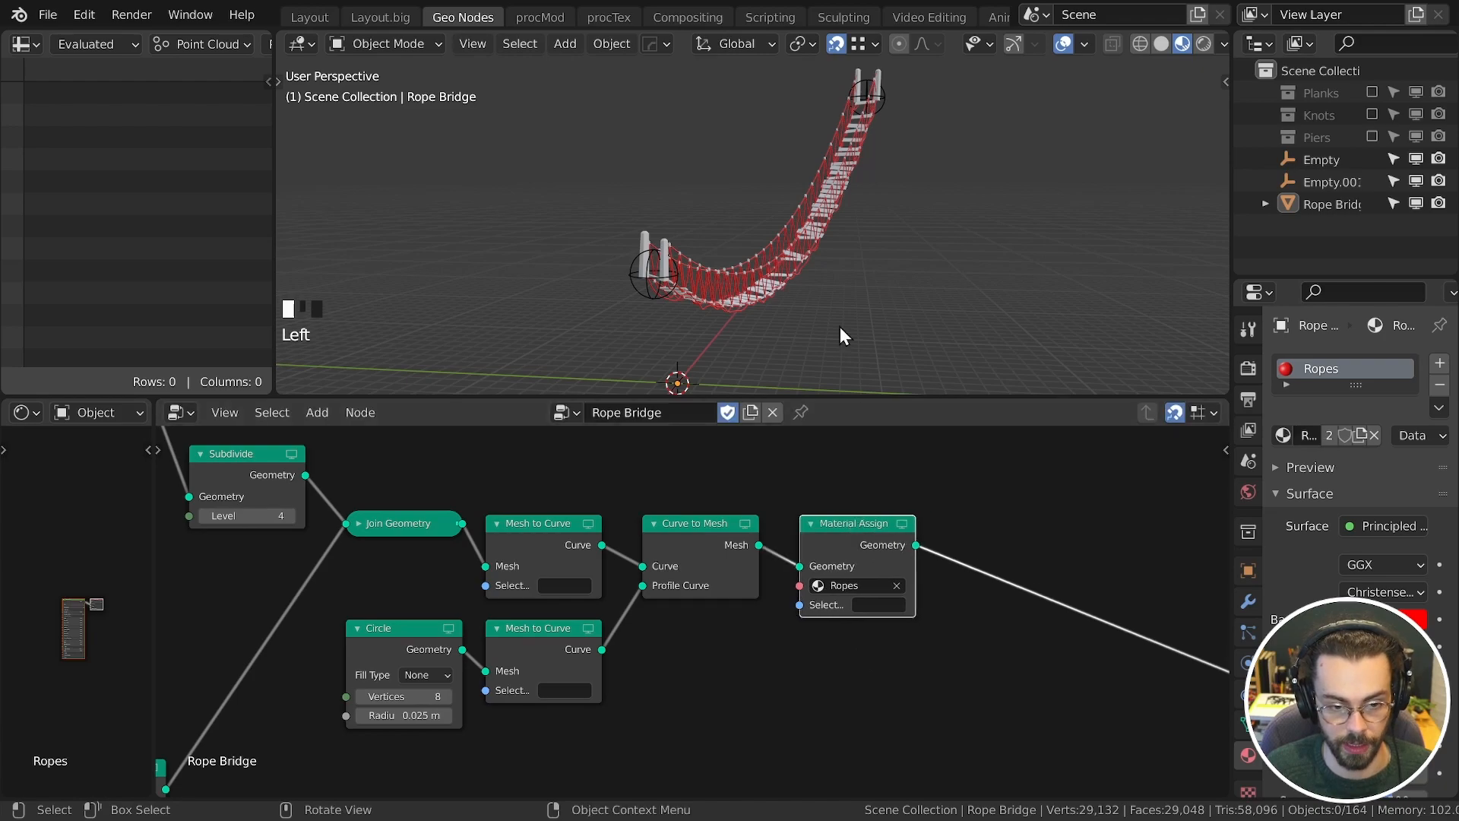
Step: Inspect the colored ropes on the bridge and save the file
scroll(715, 257, "up", 4)
middle_click_drag(742, 239, 813, 171)
scroll(800, 200, "down", 3)
key("Home")
key("ctrl+s")
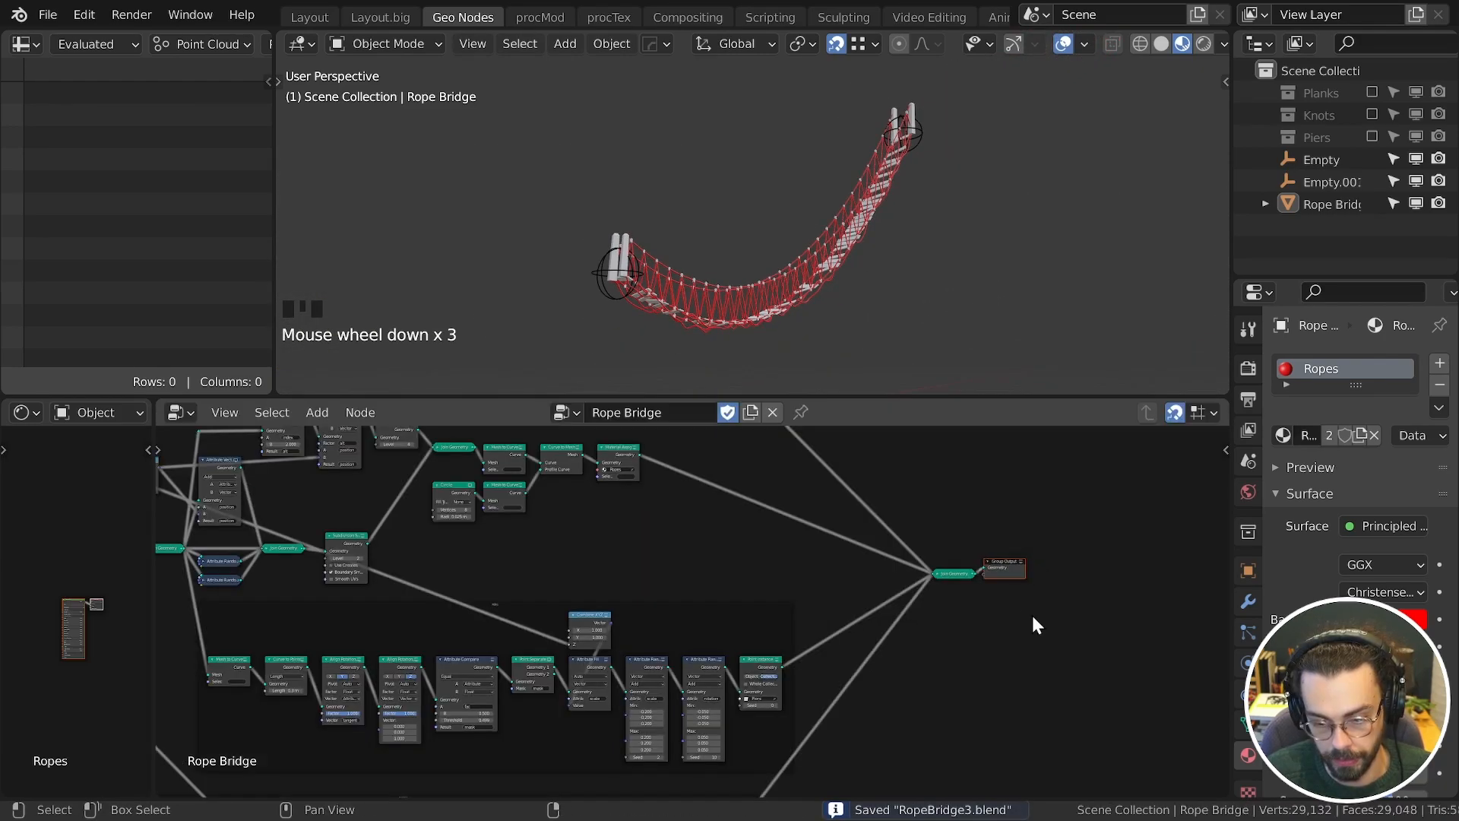
Step: Enlarge the node editor, show the GeometryNodes modifier in a widened properties area and save the file
left_click_drag(971, 401, 1004, 247)
middle_click_drag(1003, 247, 988, 172)
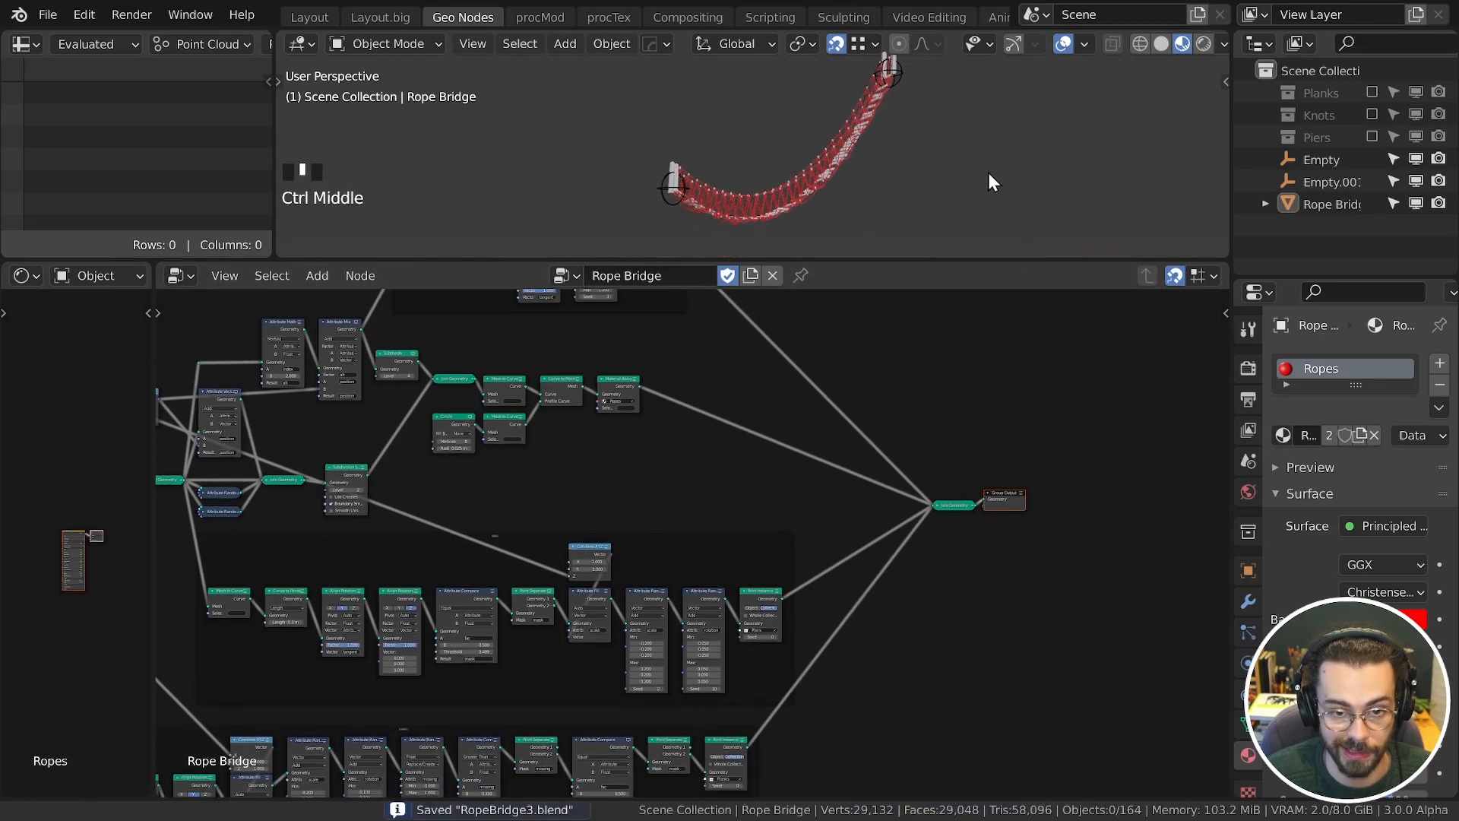
key("Home")
left_click(1248, 602)
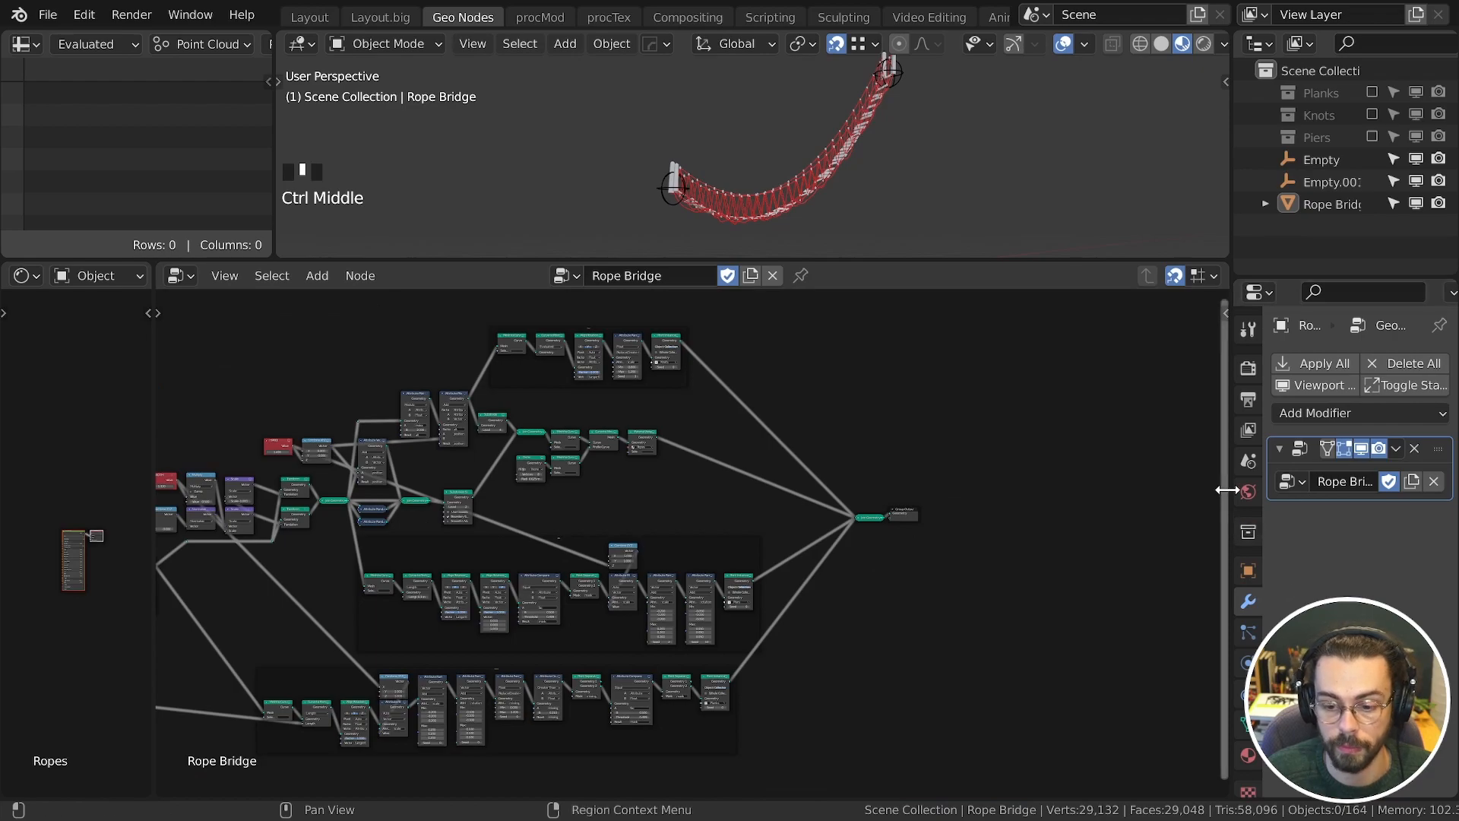
left_click_drag(1342, 279, 1342, 114)
left_click_drag(1233, 395, 1080, 396)
key("ctrl+s")
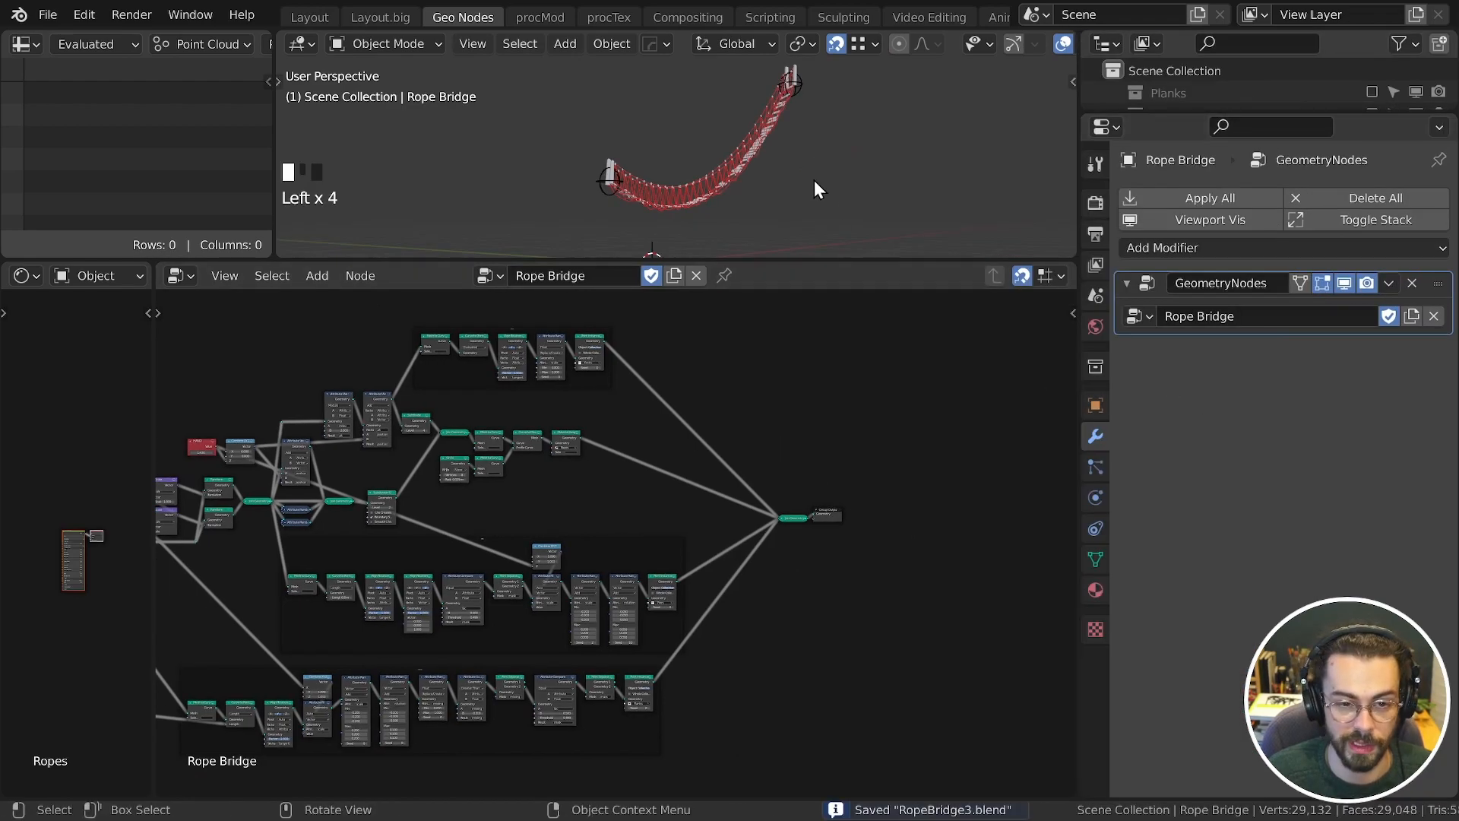
left_click_drag(815, 259, 814, 166)
Step: Show the Rope Bridge node group's interface and remove its Geometry input
middle_click_drag(658, 300, 978, 261)
middle_click_drag(434, 347, 883, 325)
middle_click_drag(651, 390, 876, 345)
middle_click_drag(689, 516, 733, 326, "ctrl")
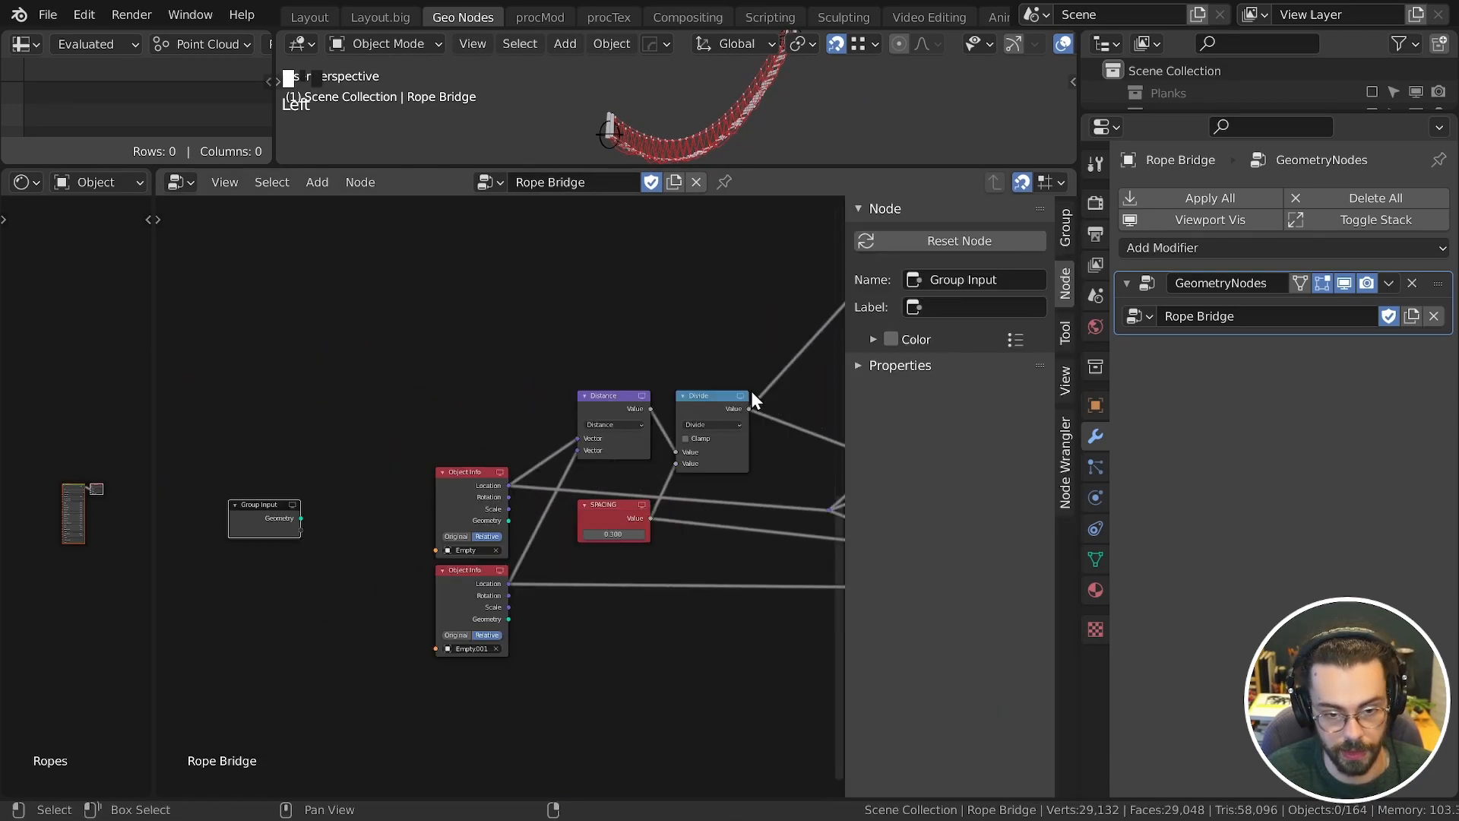
left_click(1066, 245)
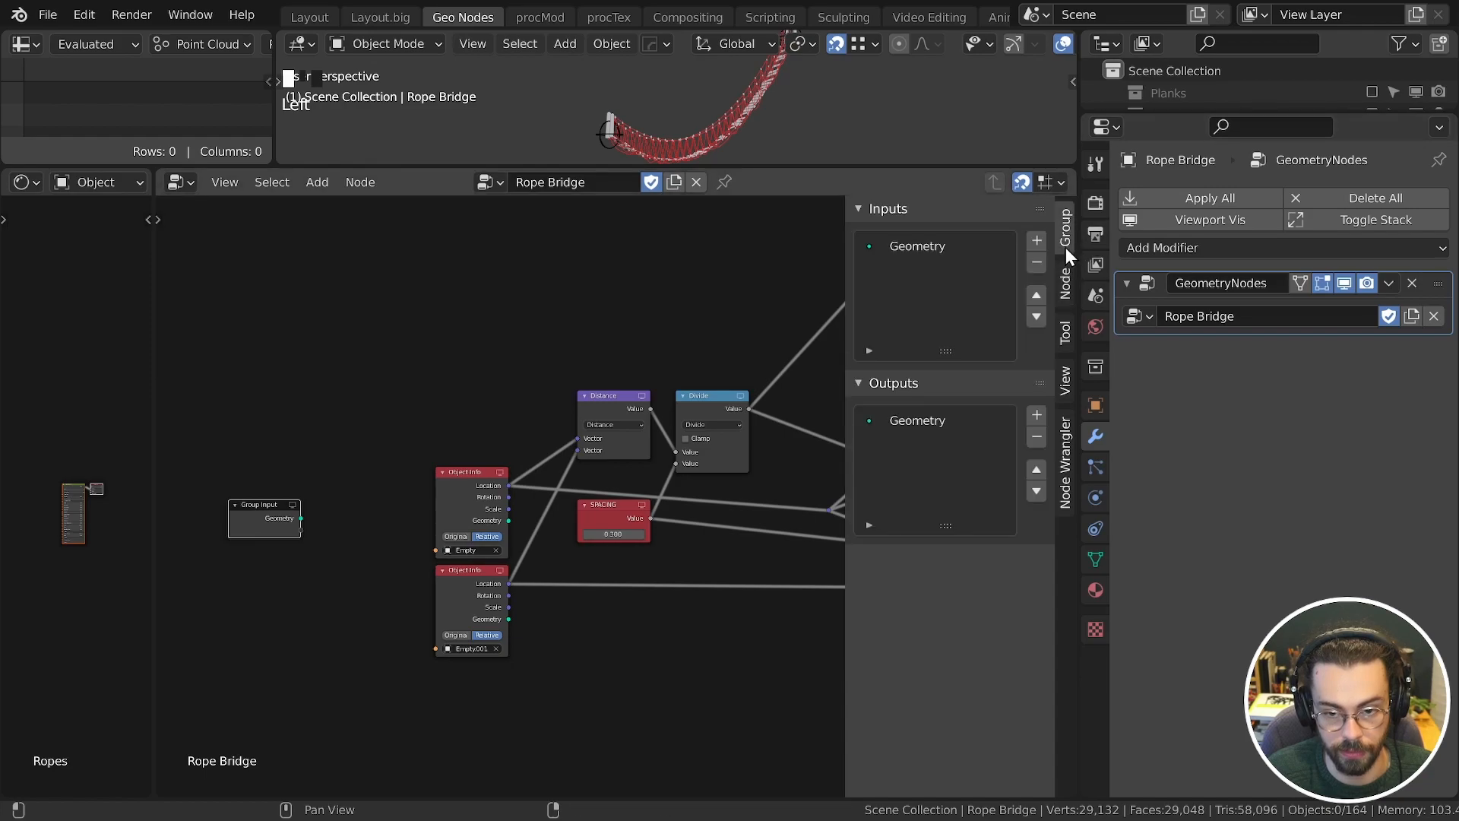
left_click(1011, 248)
left_click(1037, 262)
Step: Connect new Group Input sockets to the Object fields of both Object Info nodes and name them Start and End
middle_click_drag(508, 490, 576, 430)
scroll(535, 484, "up", 6)
middle_click_drag(372, 425, 435, 412)
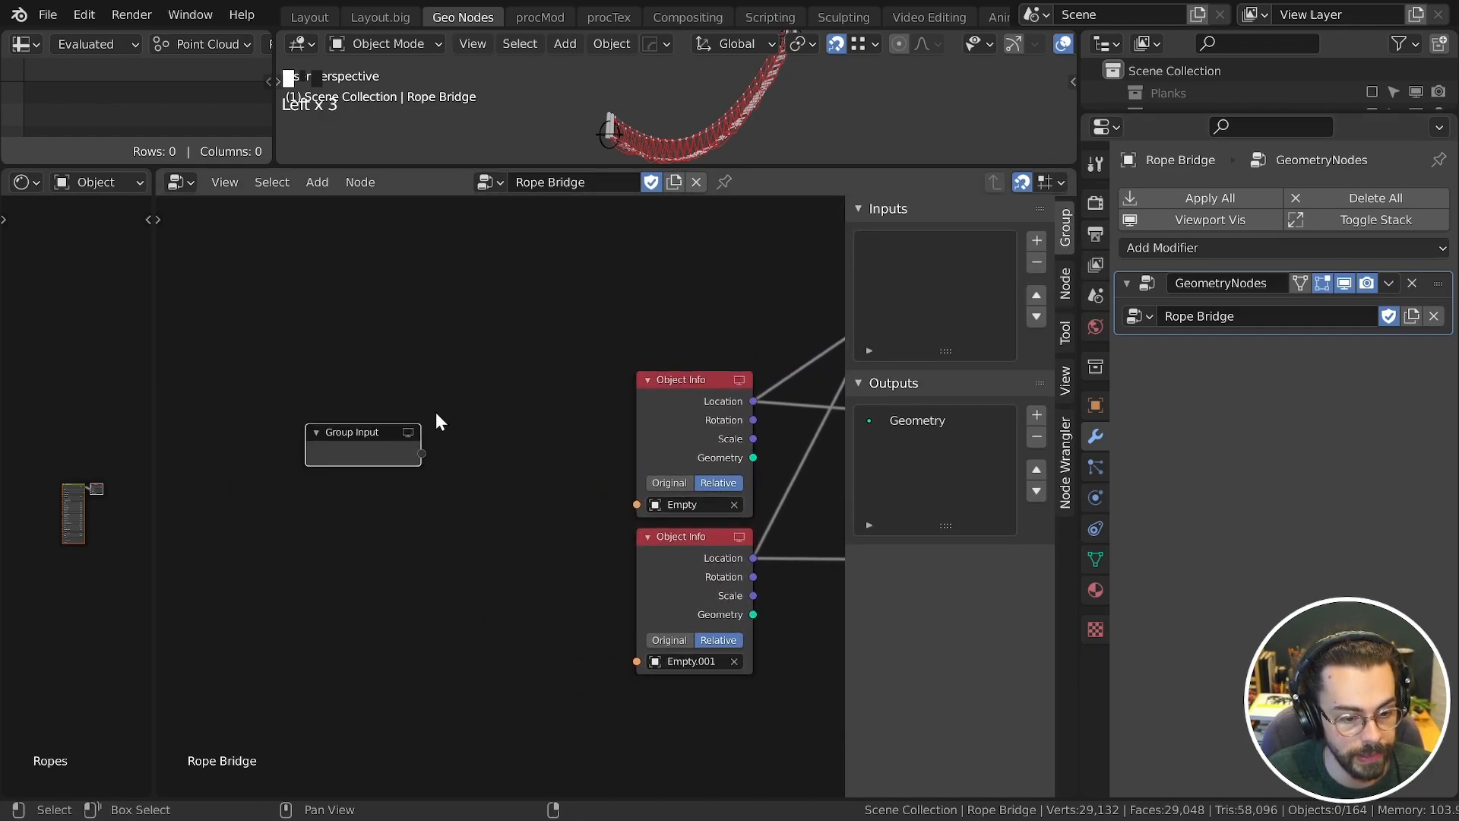
left_click_drag(421, 453, 637, 504)
left_click_drag(358, 459, 636, 661)
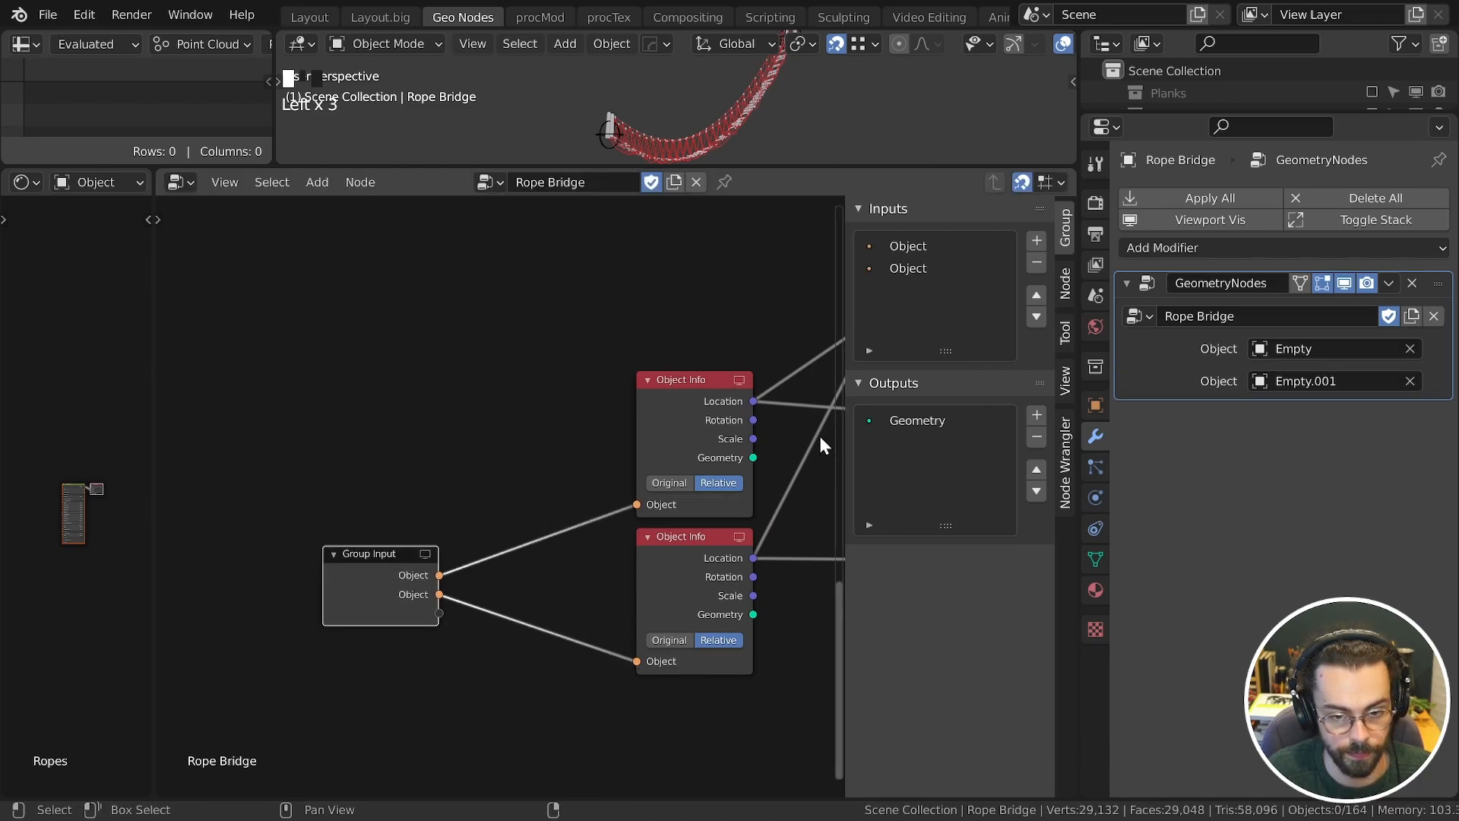
double_click(921, 245)
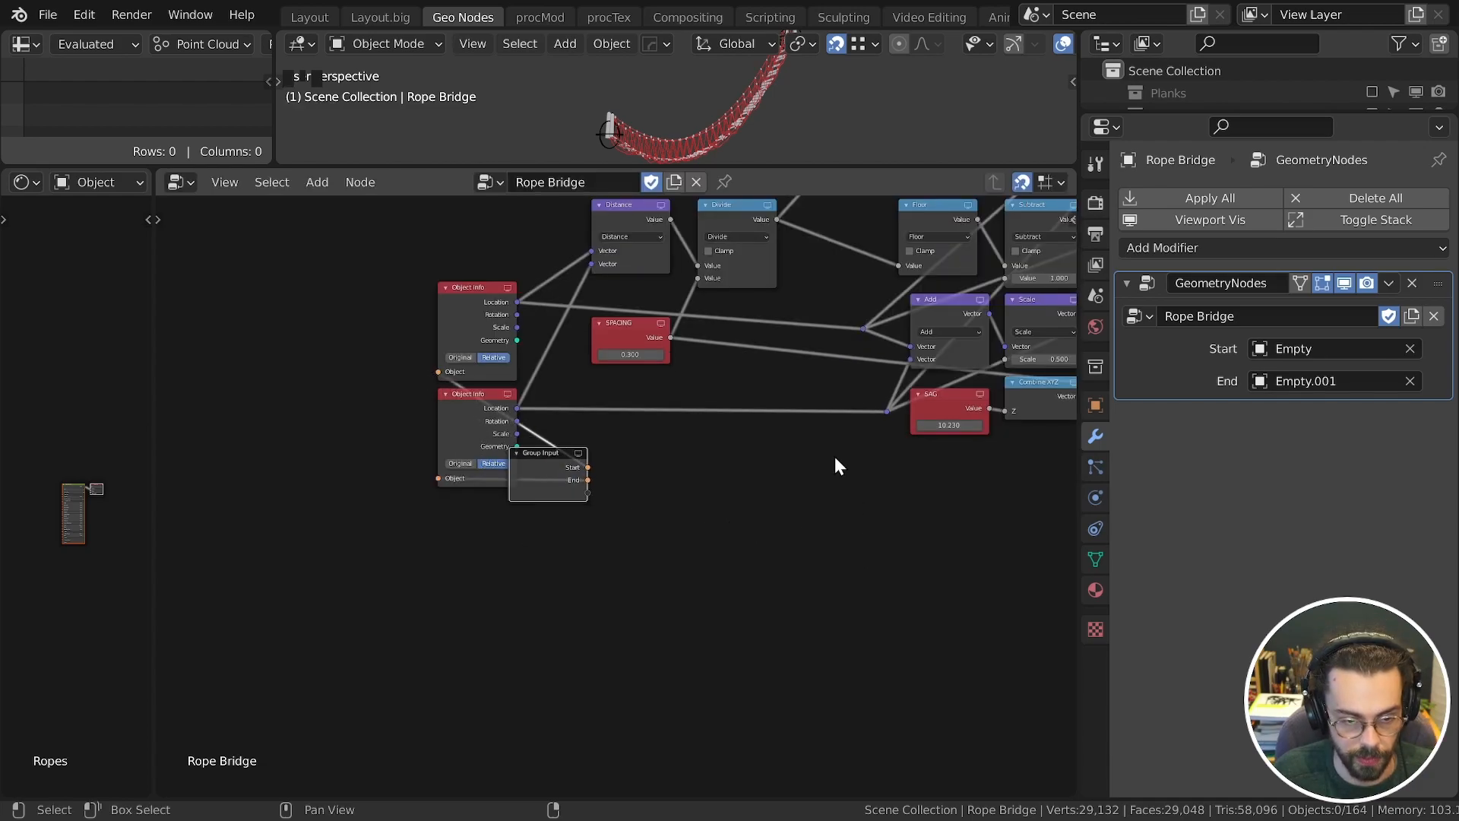
Step: Unlink the SPACING node from the Divide node and set the Divide's second value to 0.3
key("g")
left_click(706, 546)
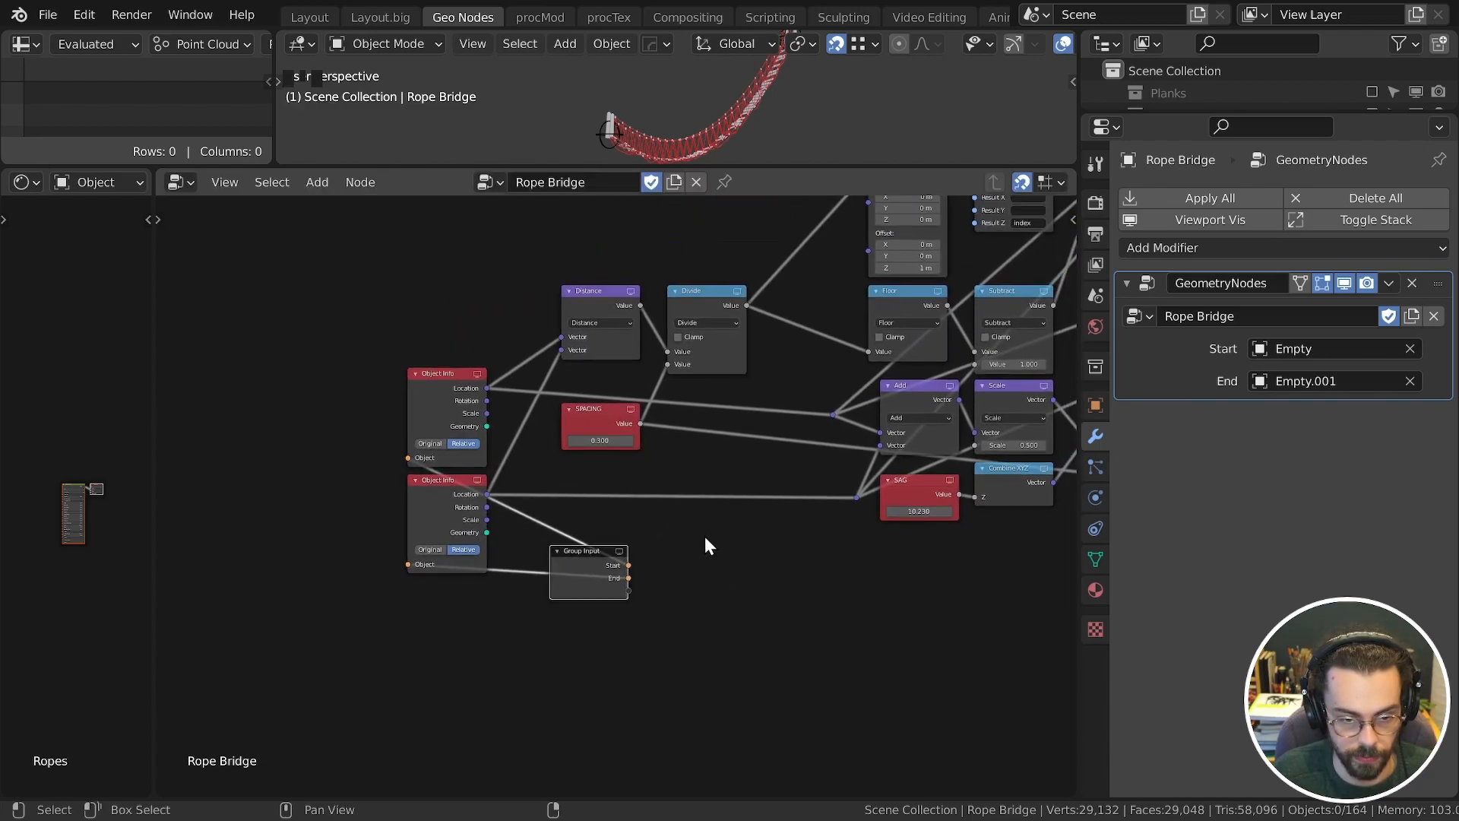
right_click_drag(655, 370, 704, 371, "ctrl")
left_click(704, 364)
type("0.28")
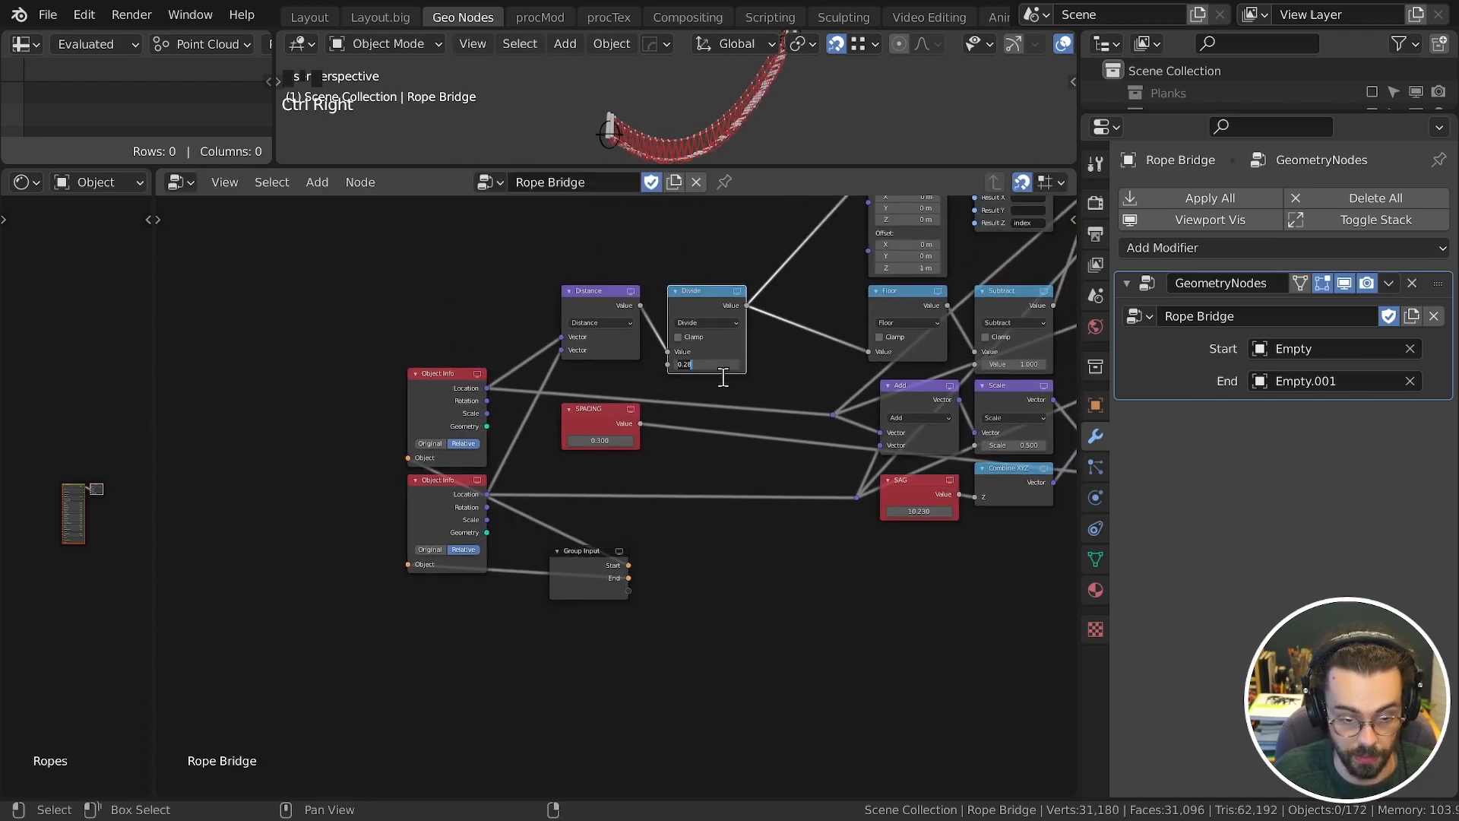
type(".3")
key("Return")
Step: Replace the SPACING node with a new Group Input socket feeding the Divide node and the remaining spacing link
left_click_drag(629, 590, 668, 365)
right_click_drag(673, 411, 675, 444, "shift")
mouse_move(614, 592)
left_mouse_down()
mouse_move(646, 545)
mouse_move(627, 581)
left_mouse_up()
left_click_drag(640, 579, 674, 427)
left_click(599, 411)
key("x")
Step: Rename the new value input as Spacing and replace the SAG node with a Sag group input set to 7.552
key("n")
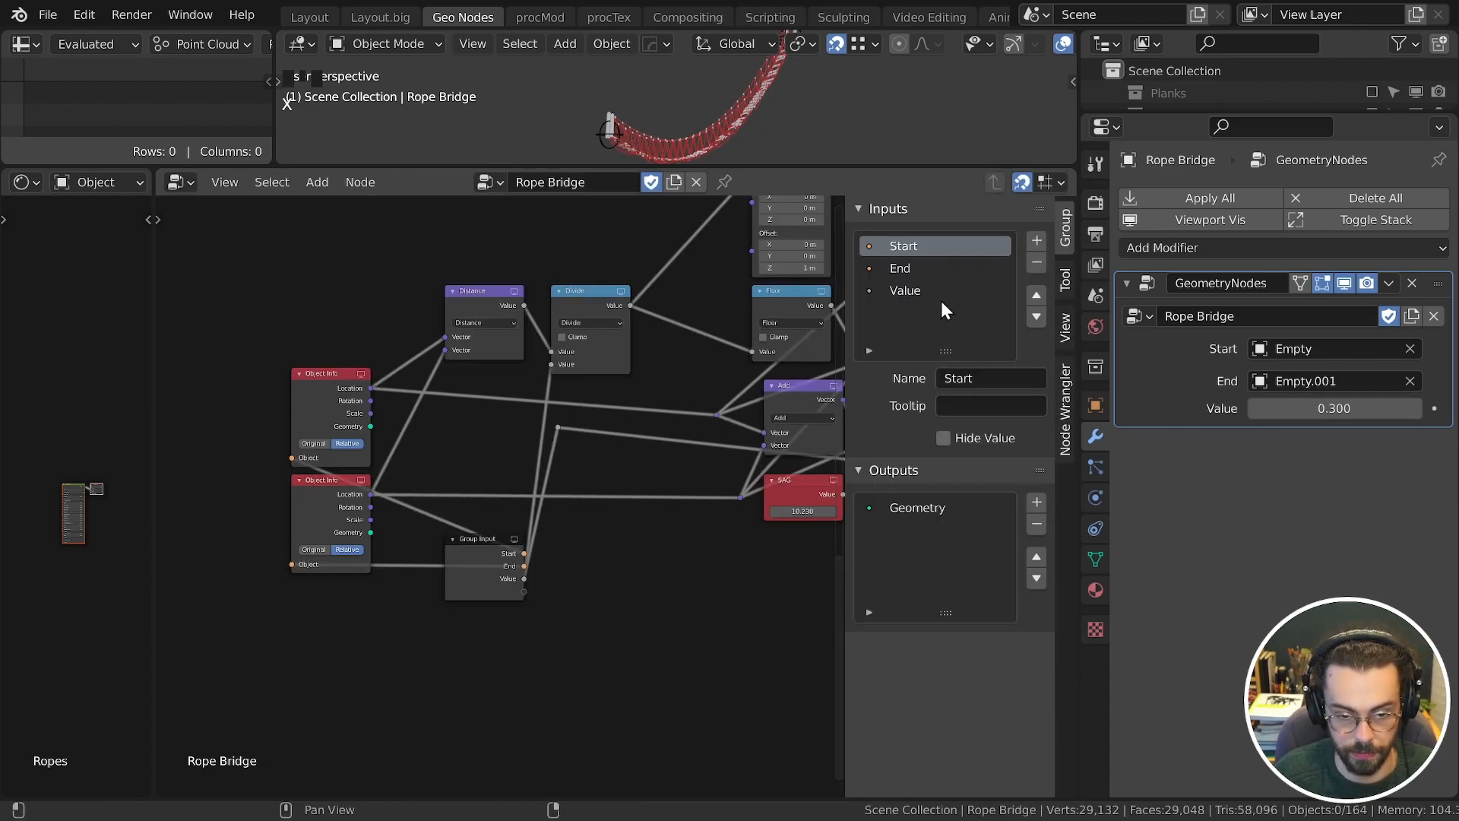
left_click(912, 268)
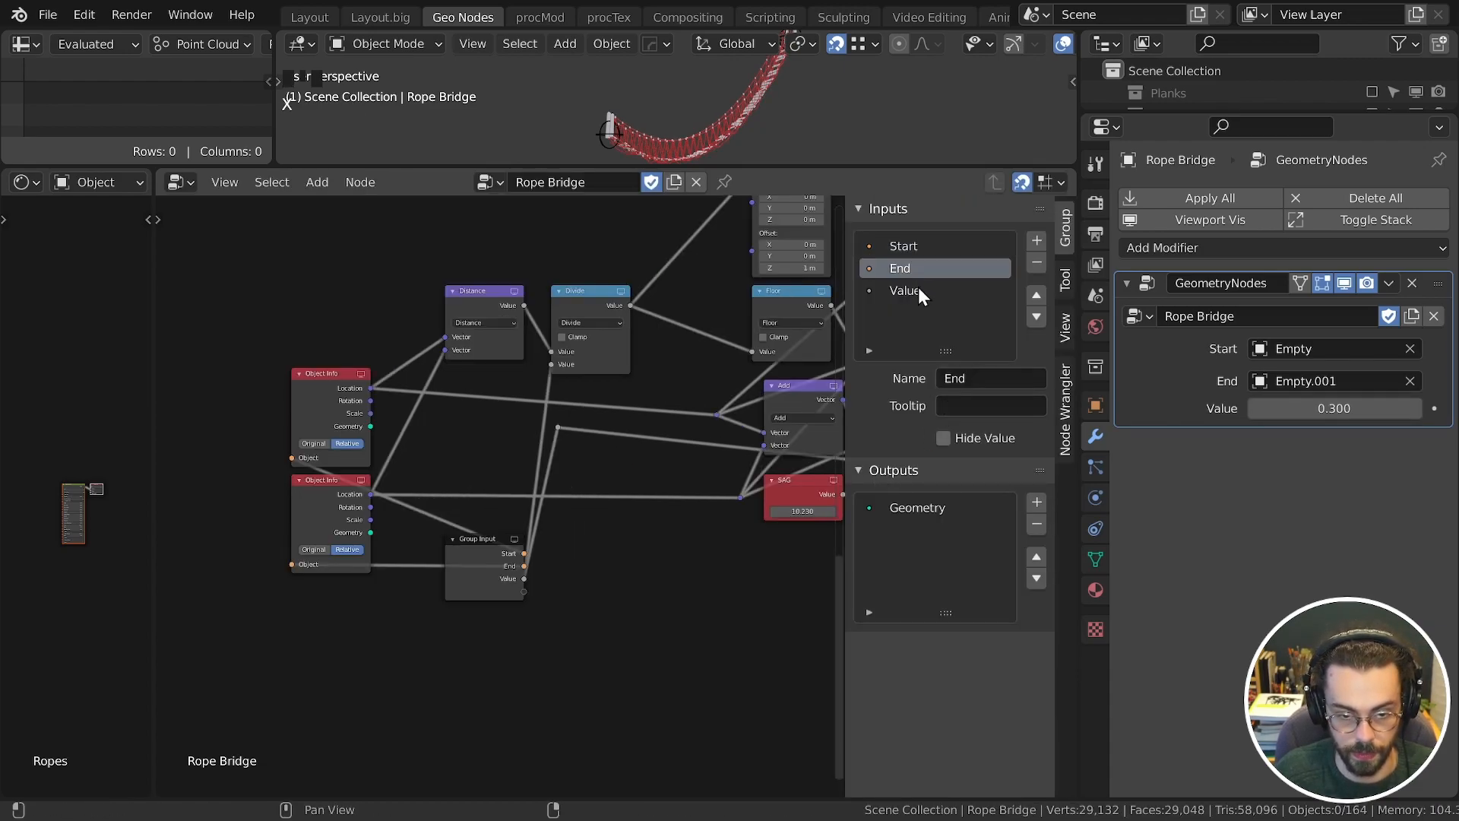
left_click(915, 291)
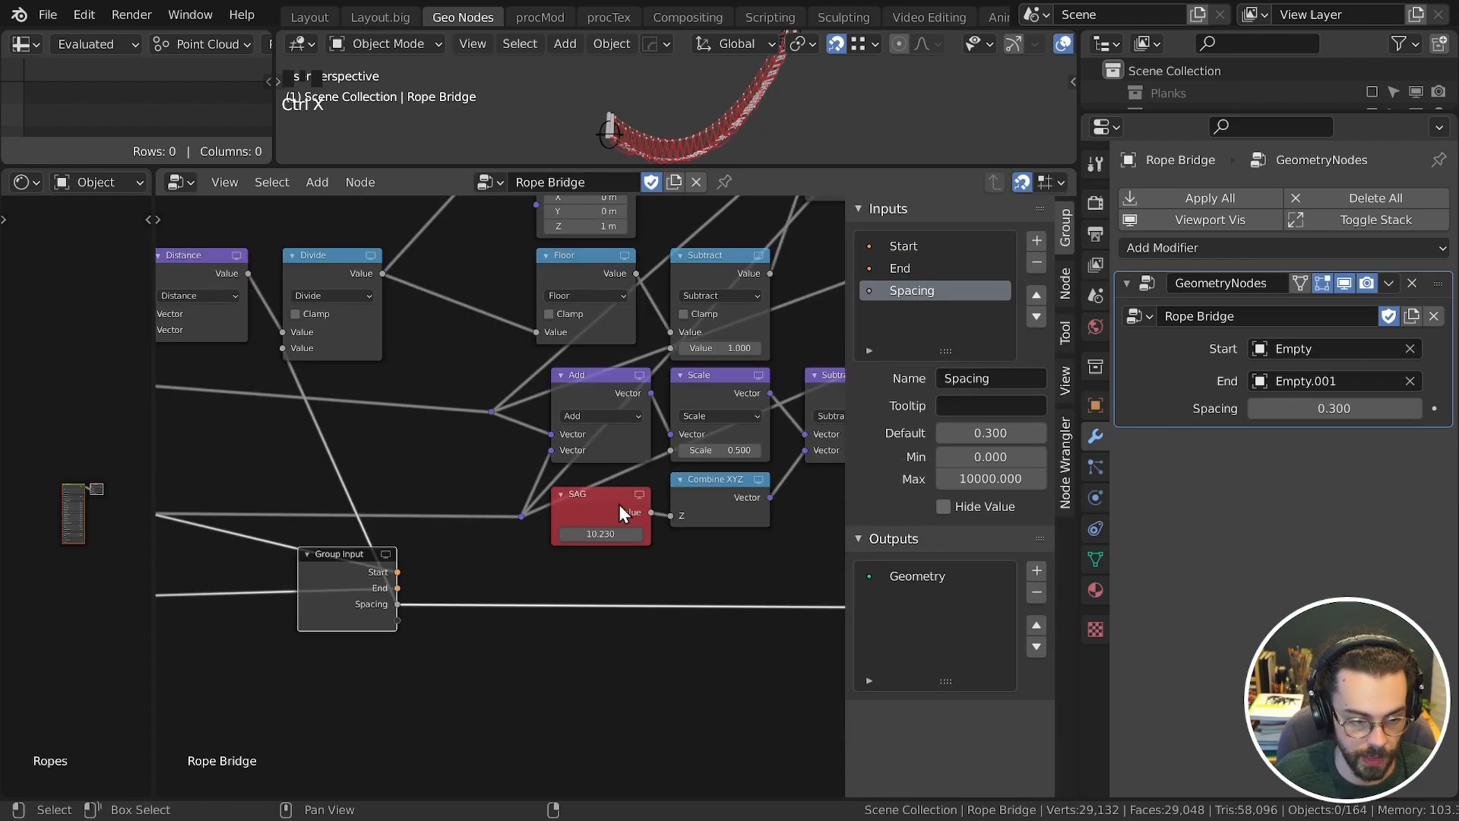
left_click(696, 544)
key("ctrl+x")
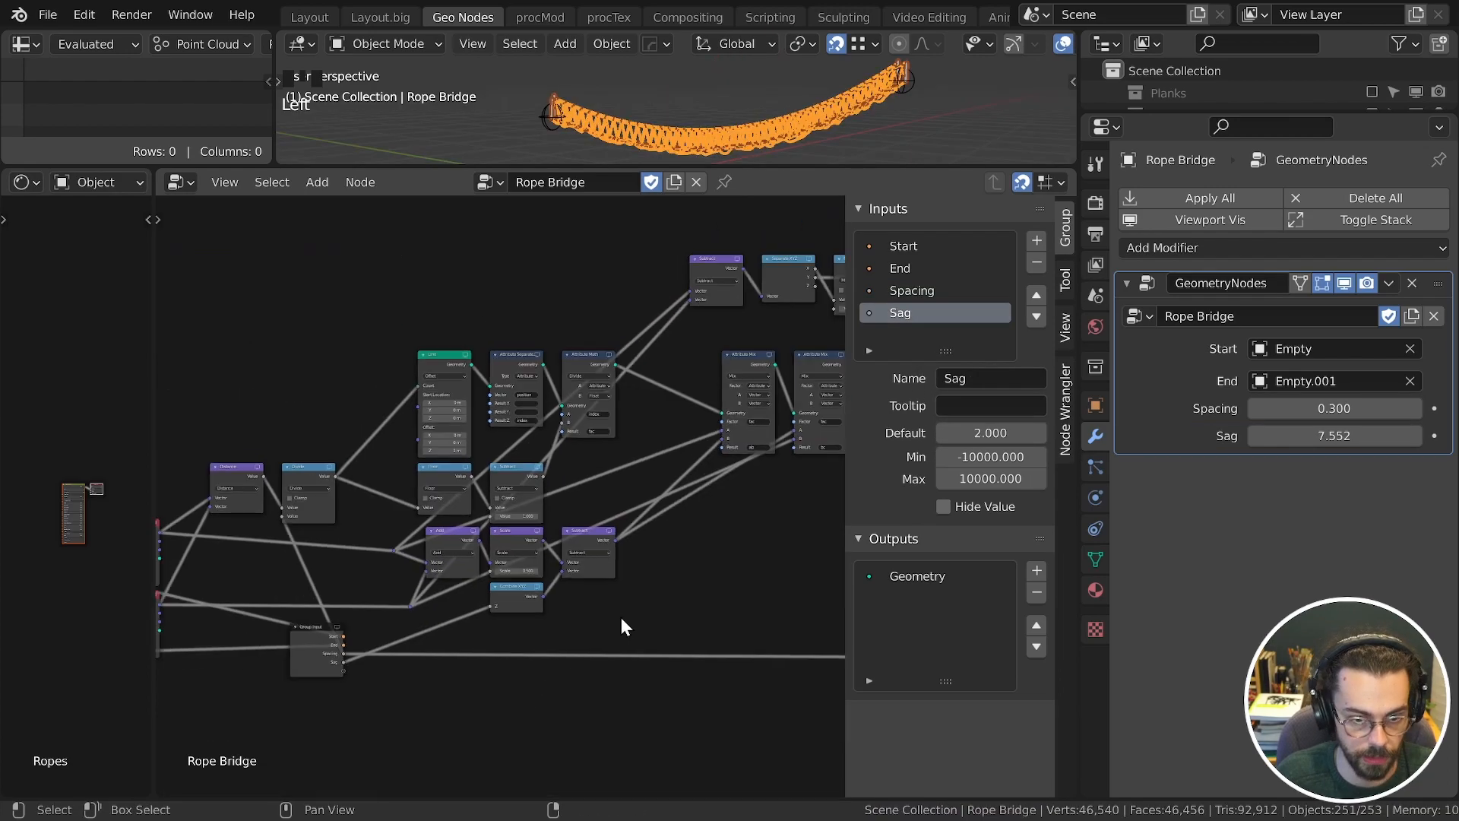
Step: Replace the value node feeding the width's Multiply node with a group input named Width, ordered above Sag
middle_click_drag(619, 626, 288, 677)
scroll(288, 677, "down", 1)
key("g")
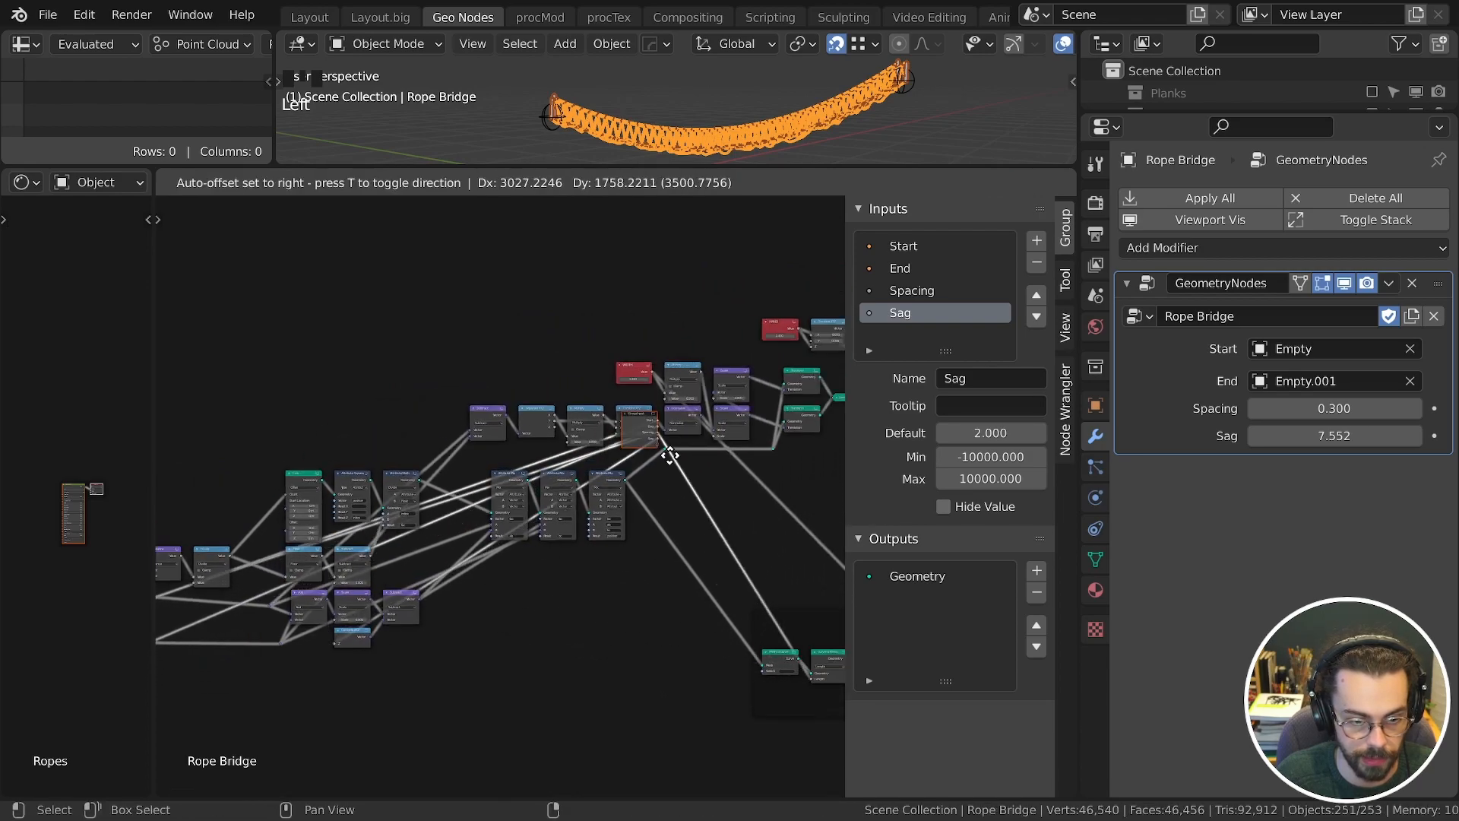
left_click(584, 379)
key("x")
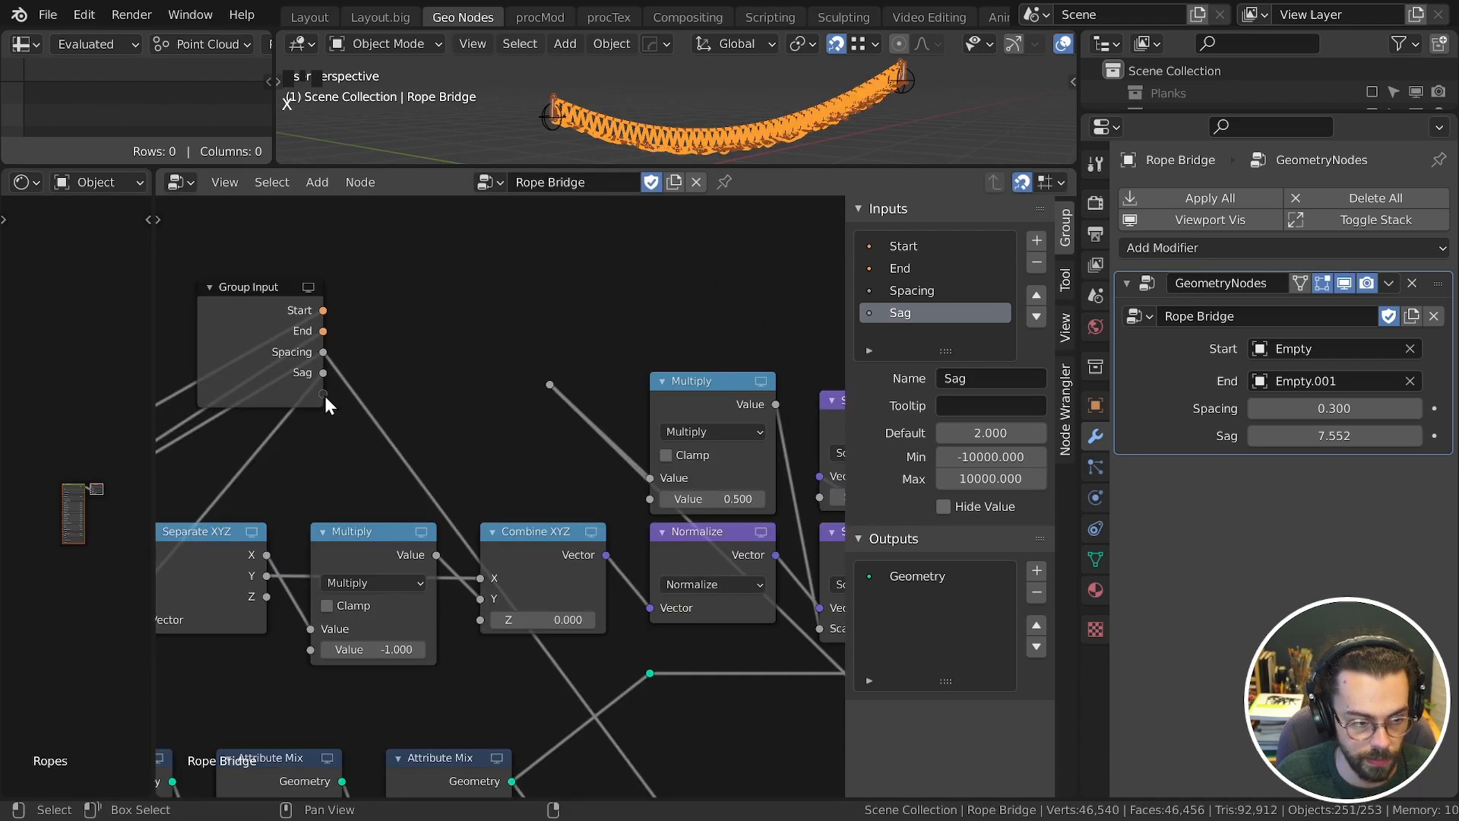
left_click_drag(323, 394, 550, 384)
left_click(1036, 295)
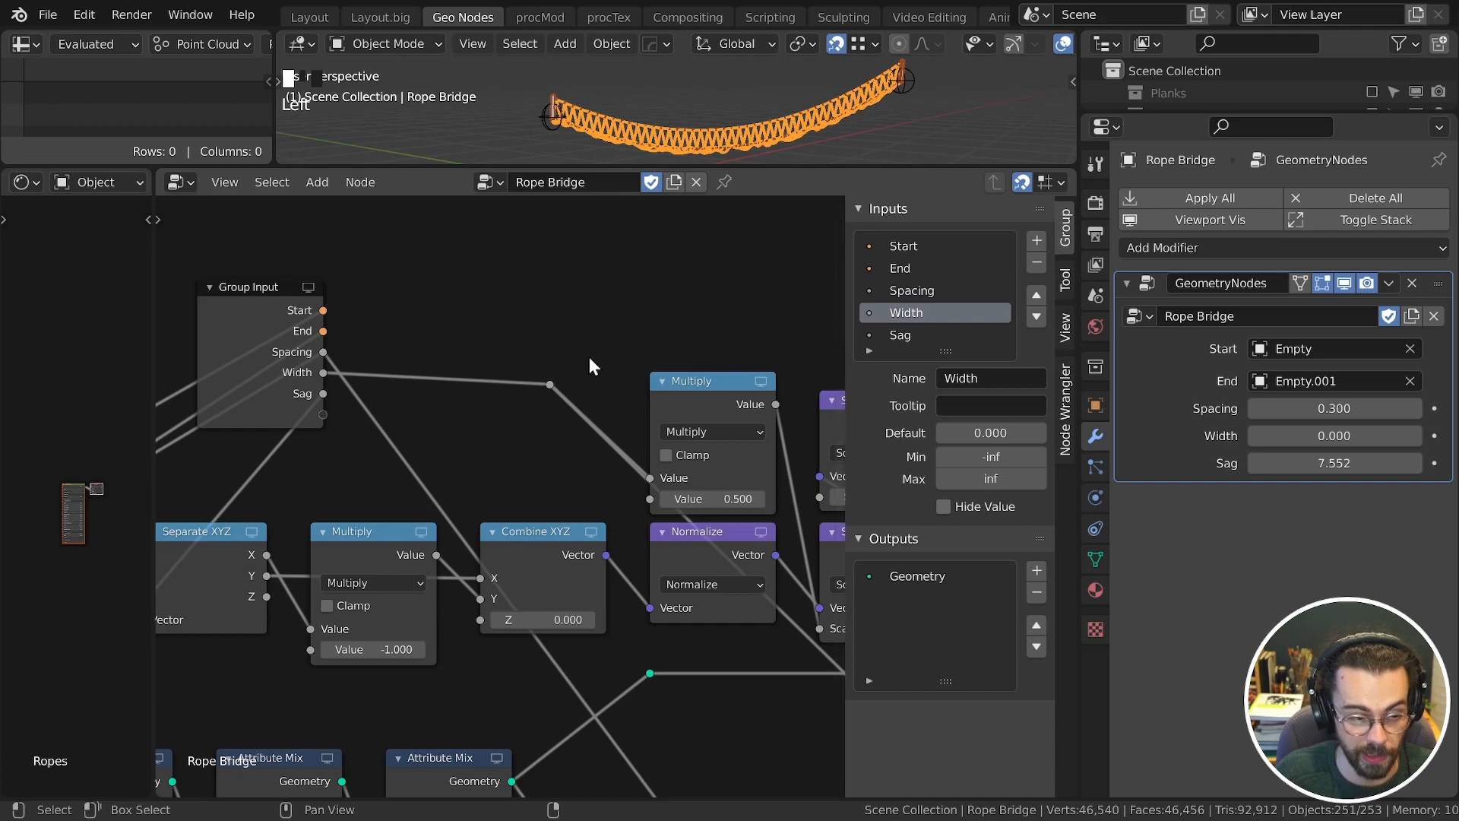
key("ctrl+x")
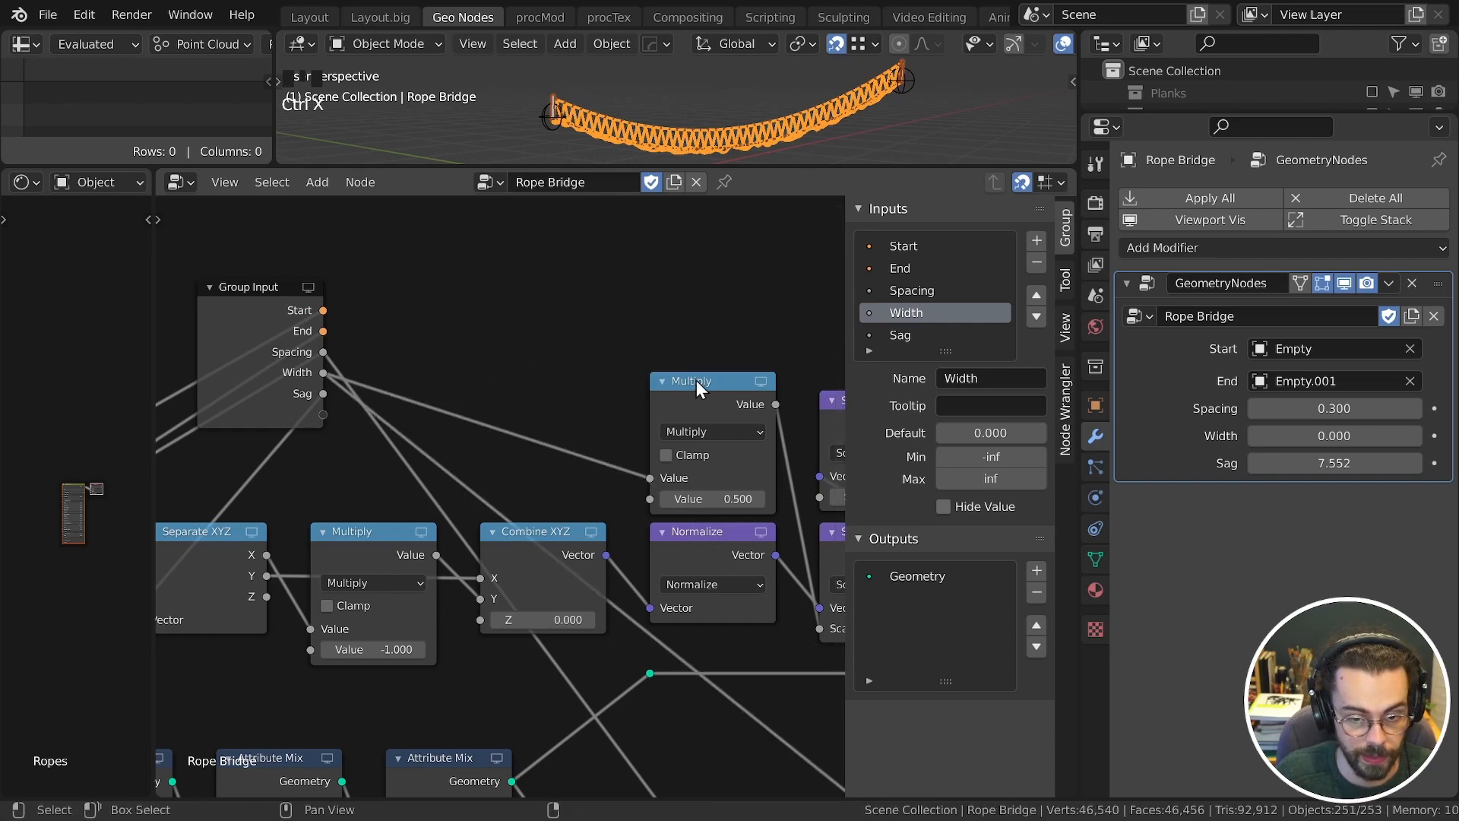
Step: Set the Width input's default to 2 and its minimum to 0
left_click(991, 456)
key("shift+Tab")
type("1")
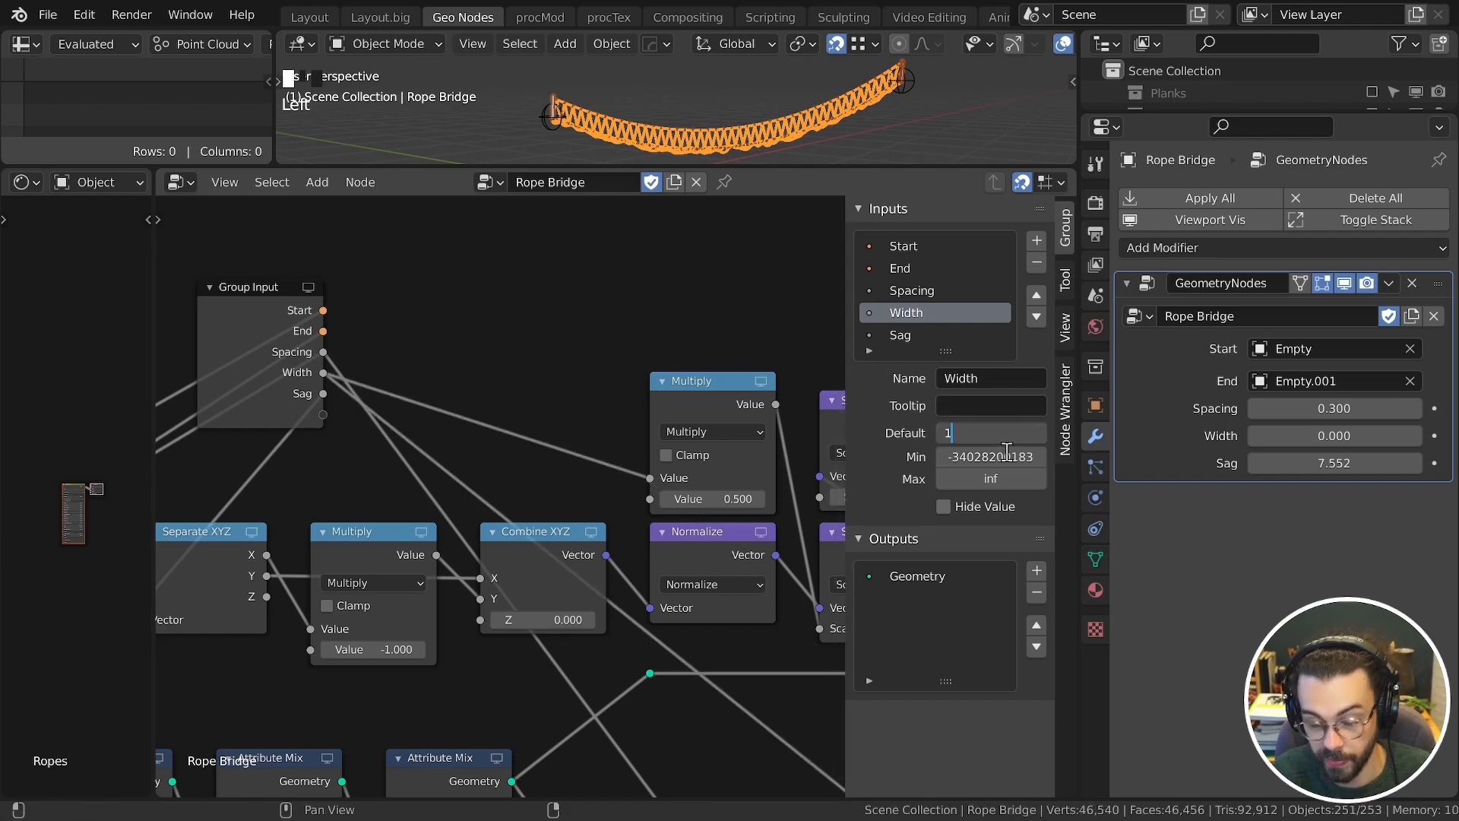
type("2")
key("Tab")
key("ctrl+a")
type("0")
key("Tab")
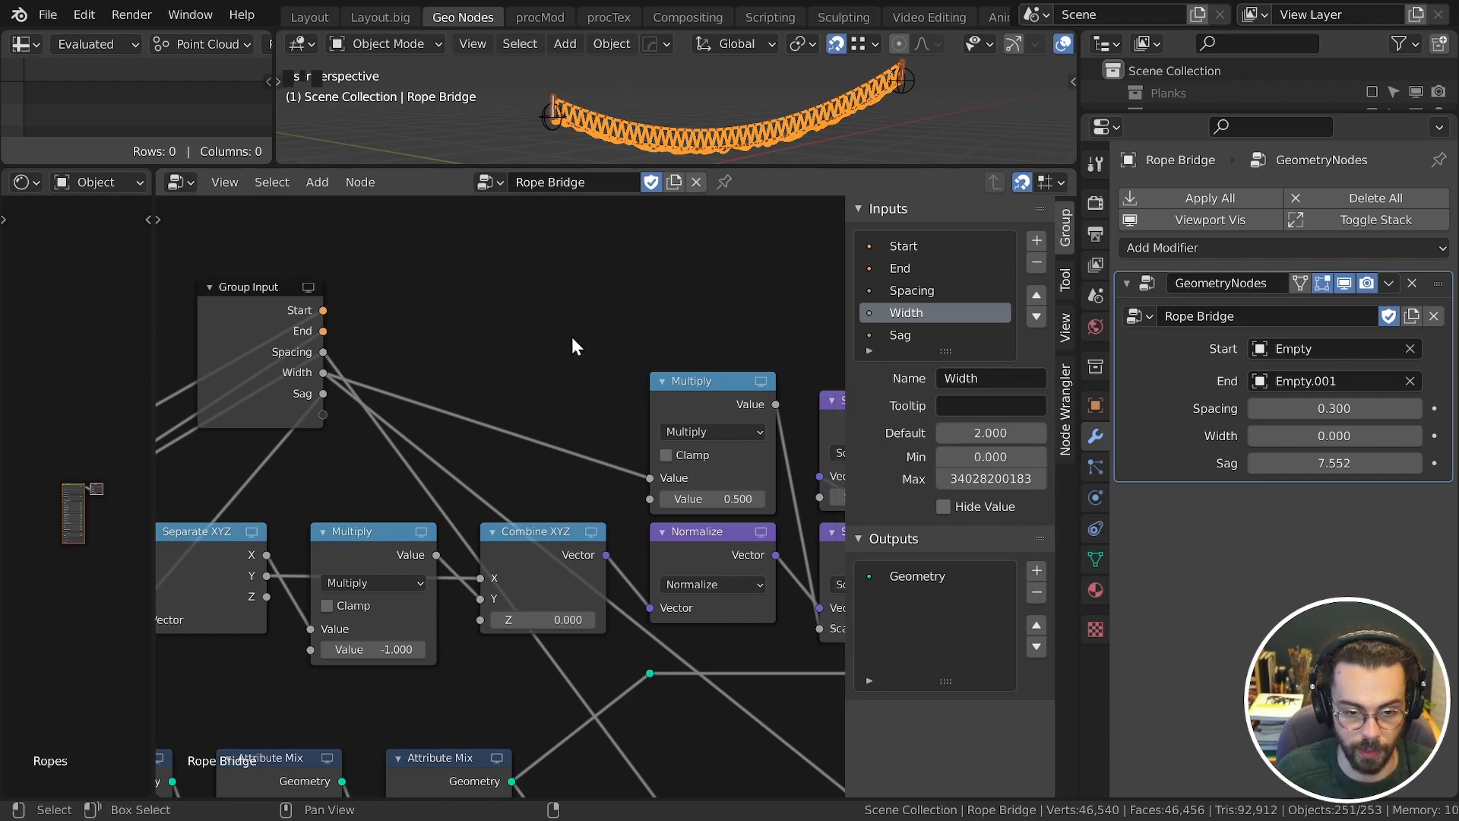
Step: Replace the HAND value node with a group input named Height feeding the Combine XYZ node's Z
middle_click_drag(498, 320, 358, 339)
scroll(440, 368, "down", 3)
key("g")
left_click(642, 313)
middle_click_drag(642, 313, 532, 371)
left_click_drag(582, 360, 481, 339)
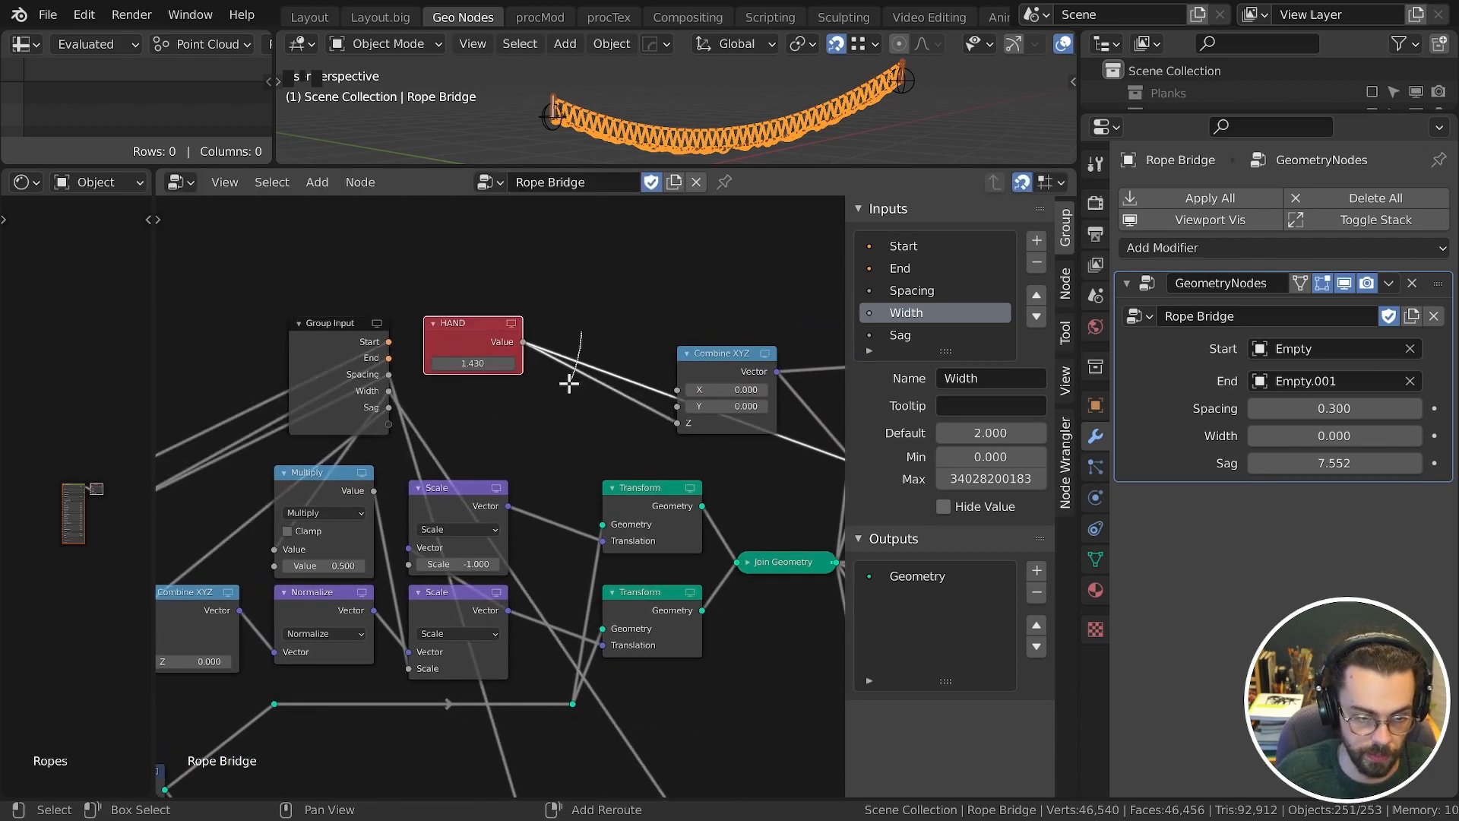
key("x")
left_click_drag(390, 423, 605, 404)
key("ctrl+x")
Step: Set the Height input's default to 1 and its minimum to 0
left_click(990, 501)
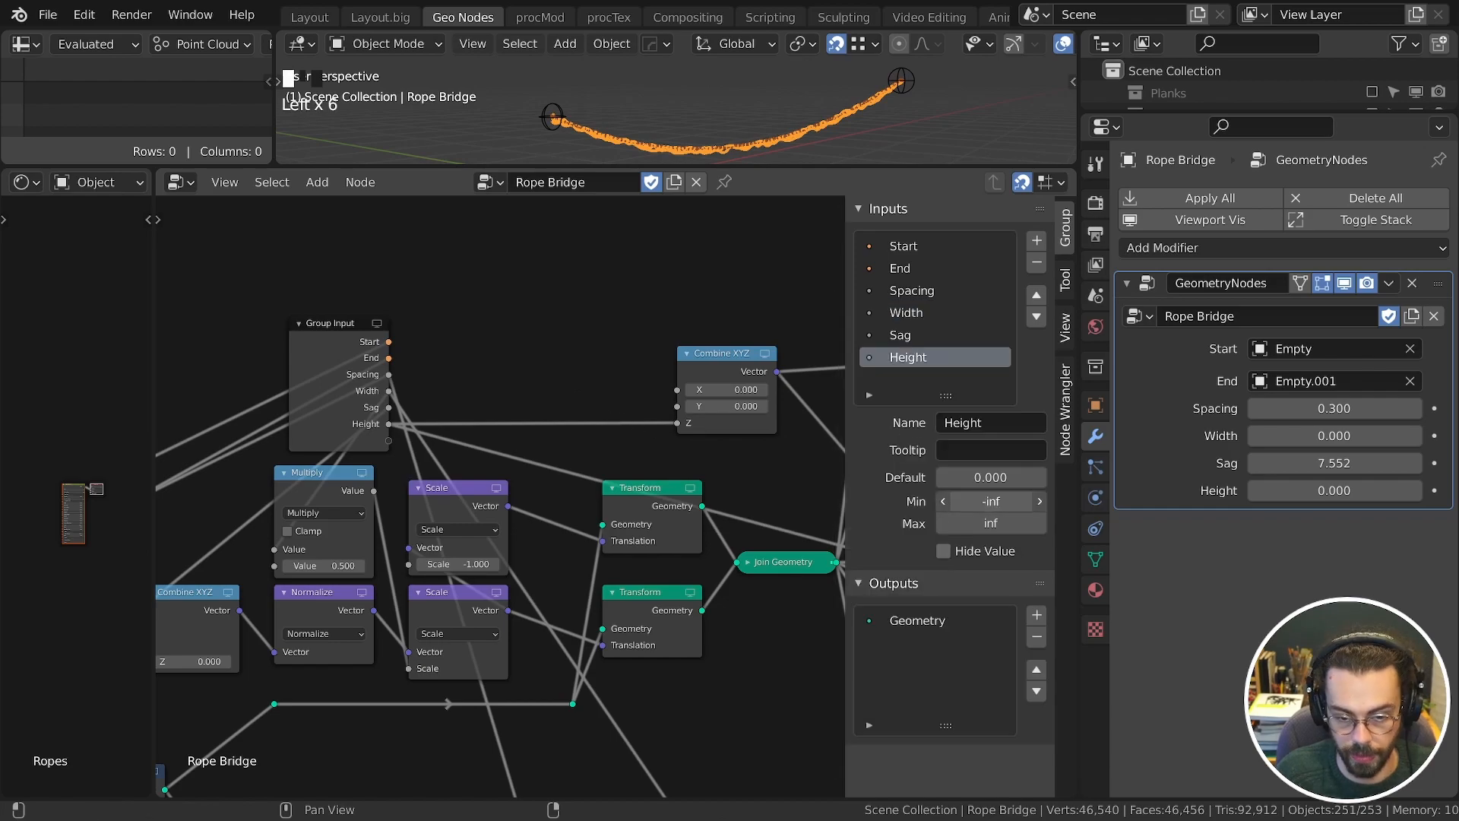
key("Left")
key("Left")
key("Left")
key("Left")
key("Left")
key("Left")
key("Left")
left_click(971, 478)
key("Tab")
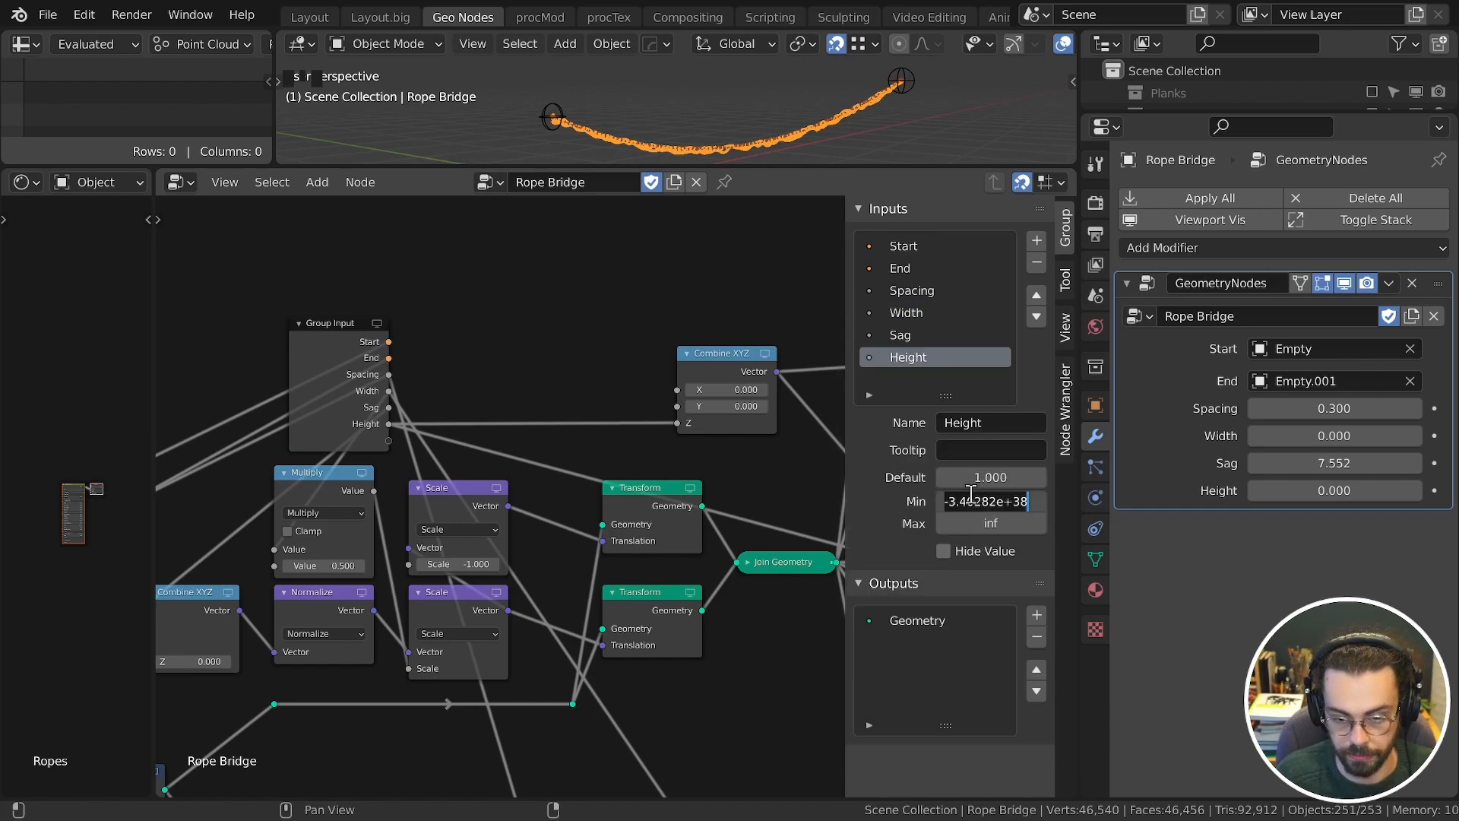
key("ctrl+a")
type("0")
key("Return")
Step: Move the Group Input node below the planks' node chain
scroll(489, 384, "down", 5)
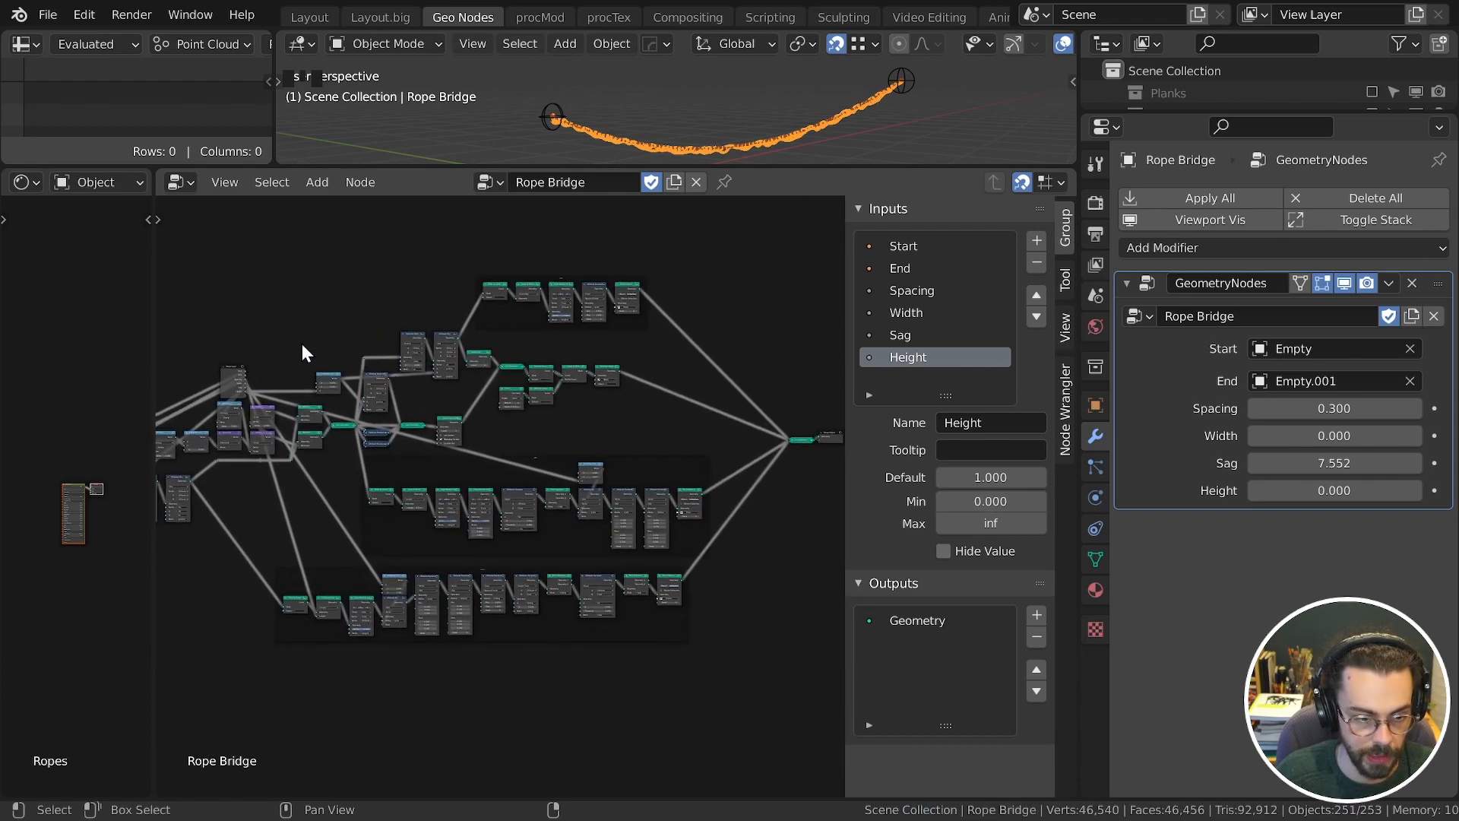
scroll(261, 385, "up", 5)
middle_click_drag(534, 608, 644, 543)
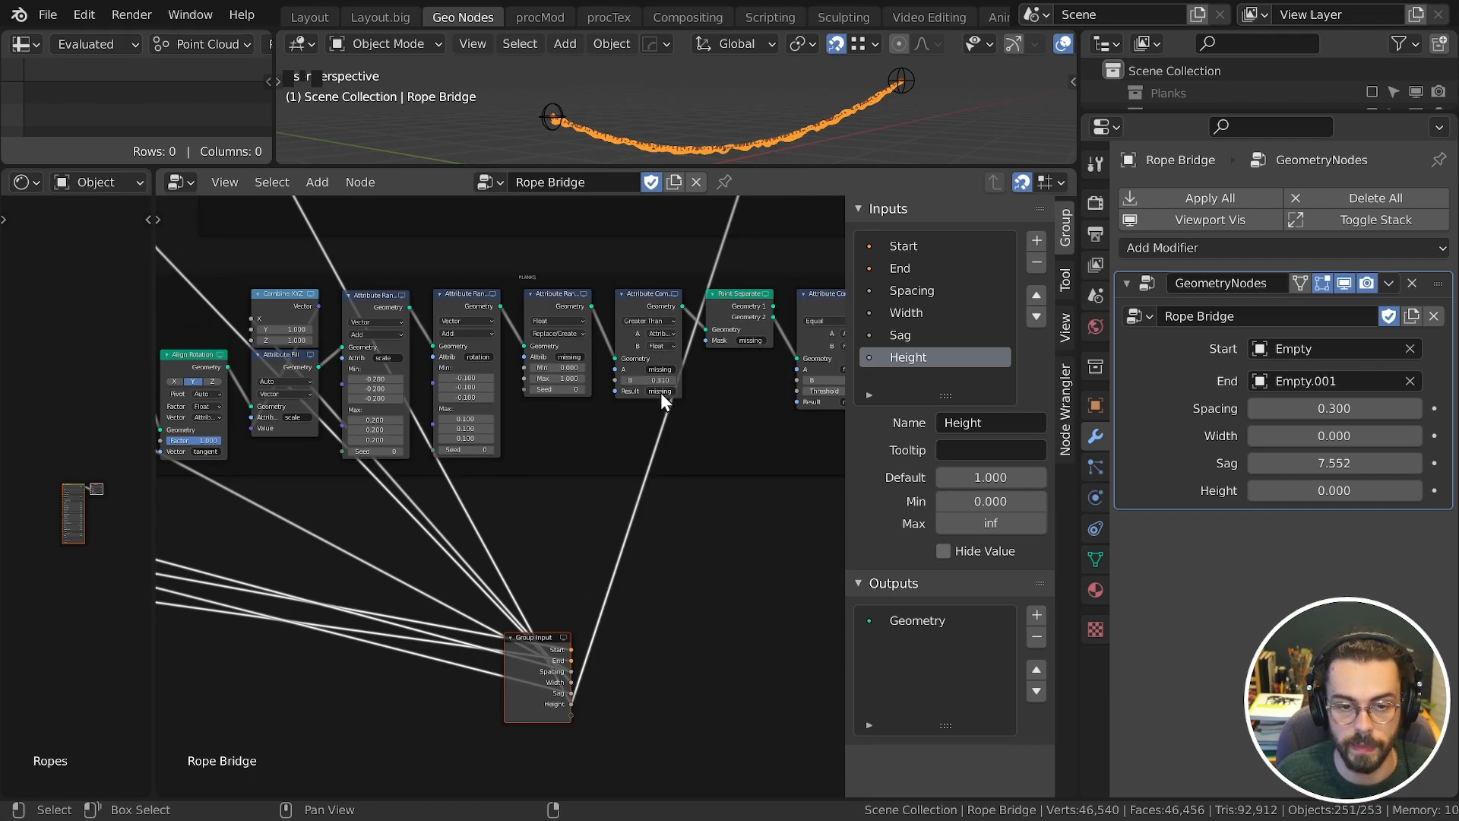
Step: Set the modifier's Width to 2 and Height to 1, and the planks' Greater Than comparison value B to 0.230
middle_click_drag(721, 107, 748, 171)
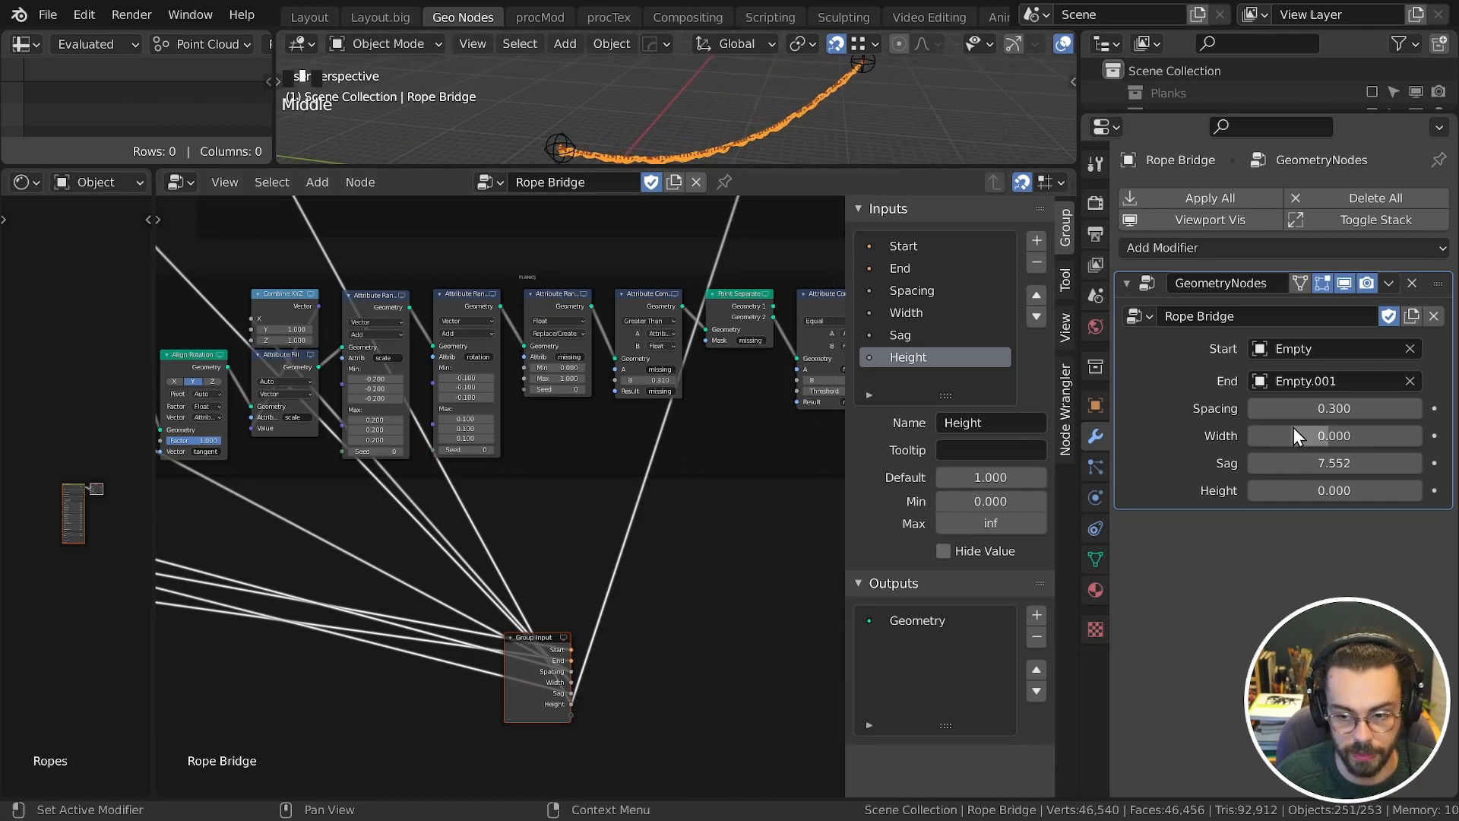
left_click_drag(1293, 428, 1331, 430)
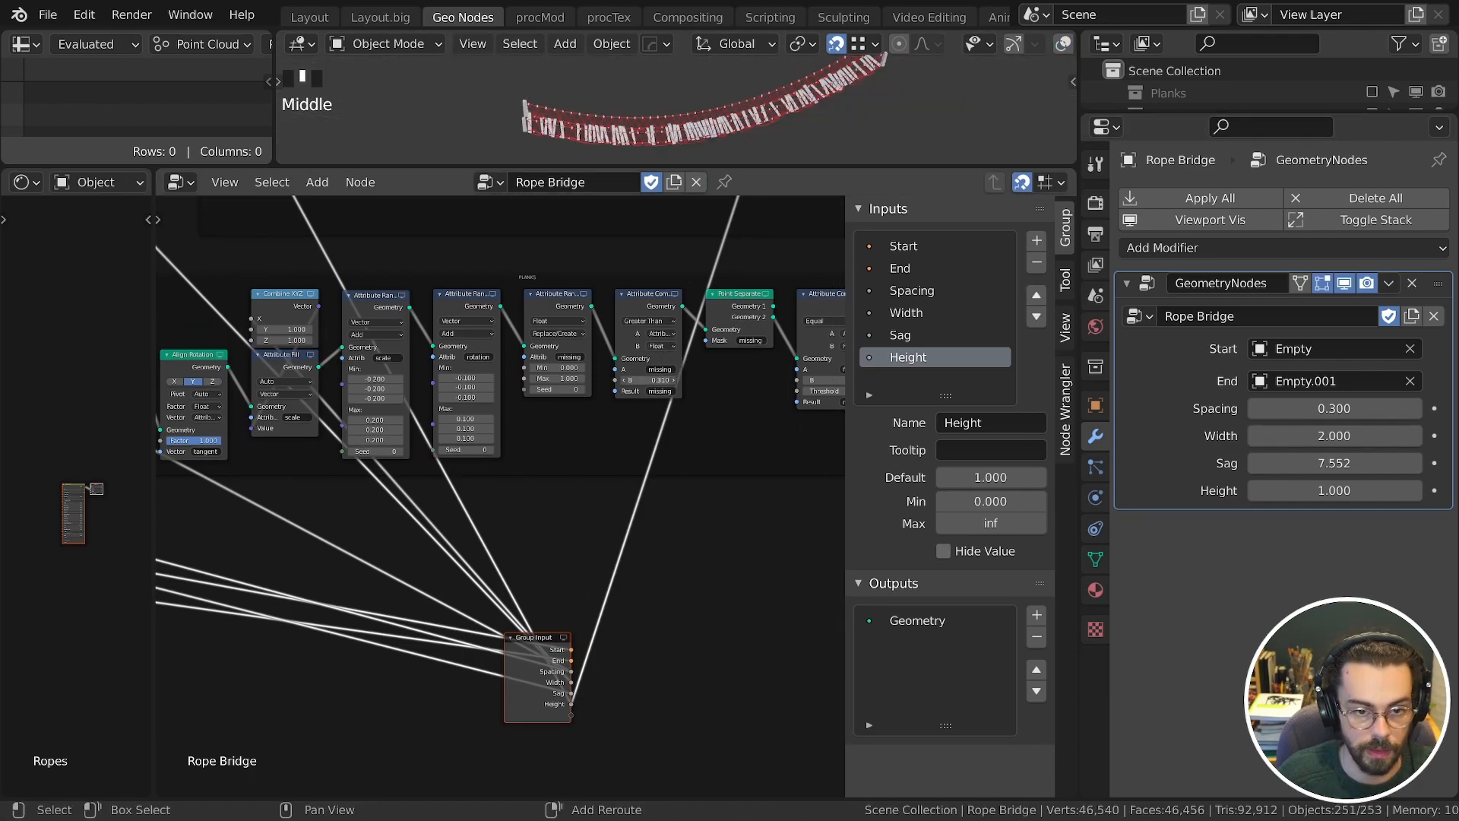
mouse_move(646, 380)
left_mouse_down("shift")
mouse_move(676, 380)
mouse_move(646, 380)
left_mouse_up("shift")
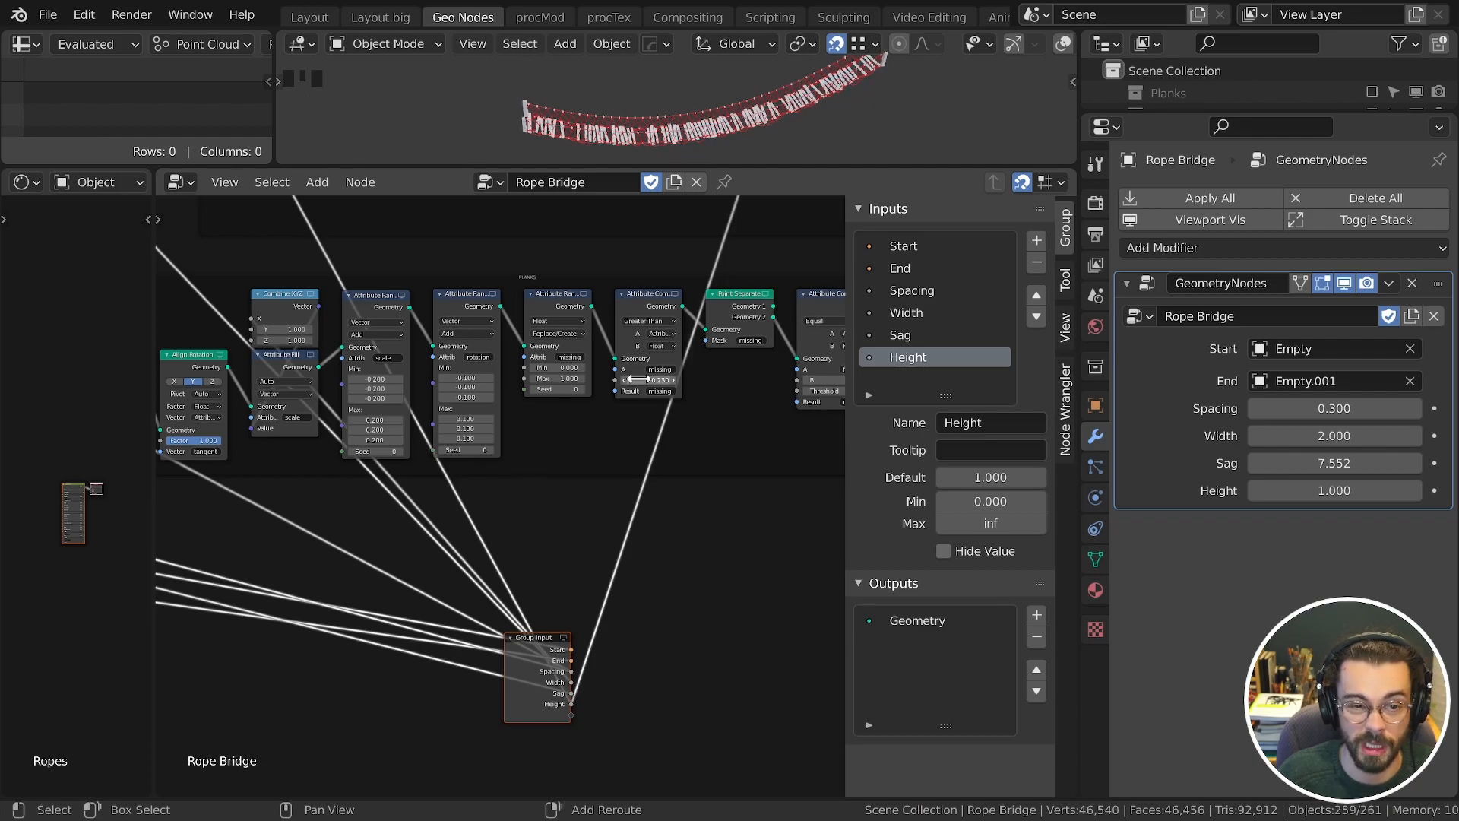
Step: Create a Factor group input from Align Rotation's Factor socket, relink it to the planks' Greater Than comparison value B and set it to 0.252
left_click_drag(669, 642, 251, 494)
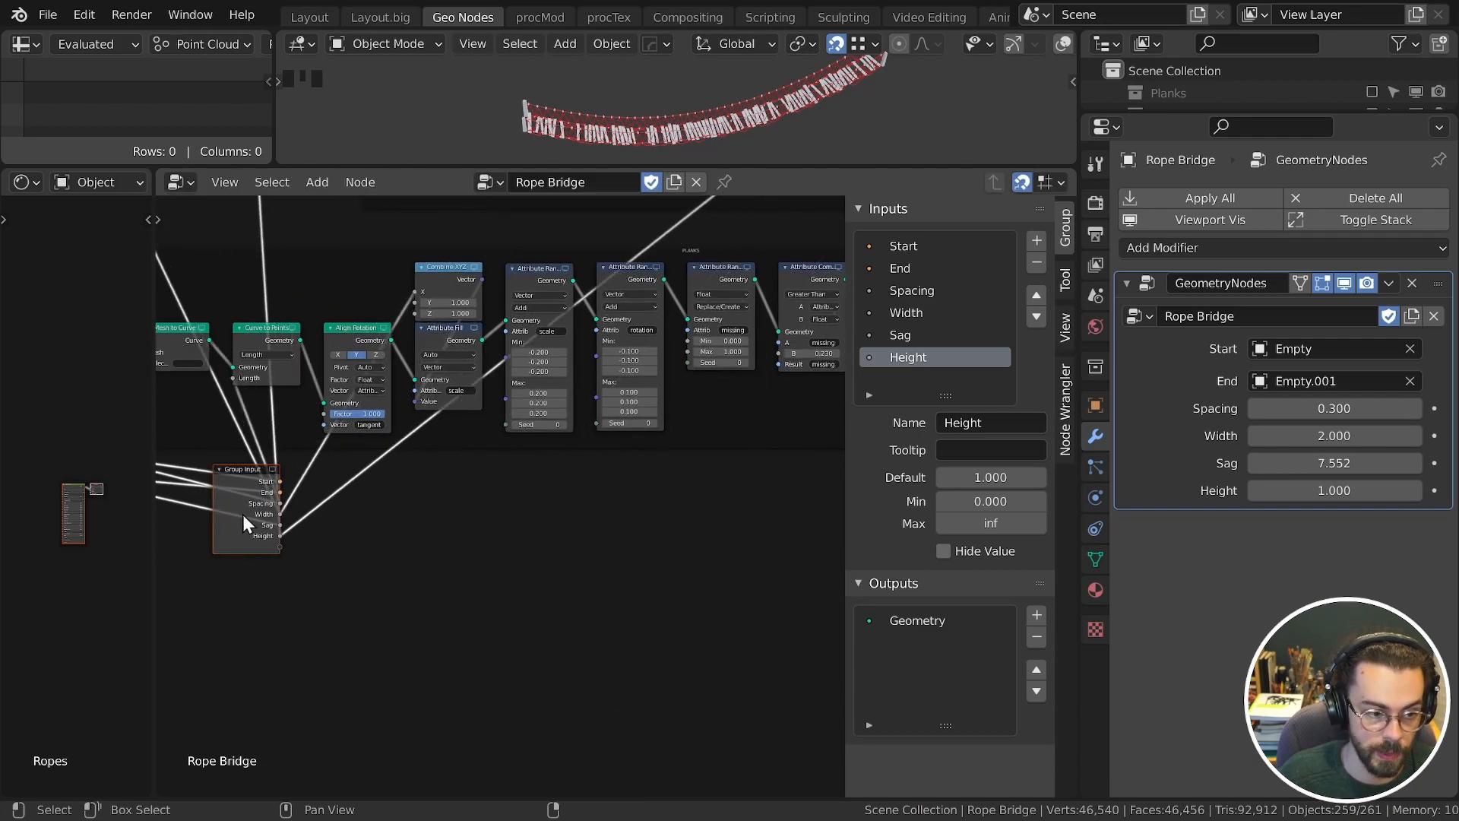
scroll(479, 548, "up", 2)
left_click_drag(327, 586, 391, 390)
right_click_drag(338, 555, 358, 546, "ctrl")
scroll(444, 537, "down", 2)
left_click_drag(355, 522, 488, 604)
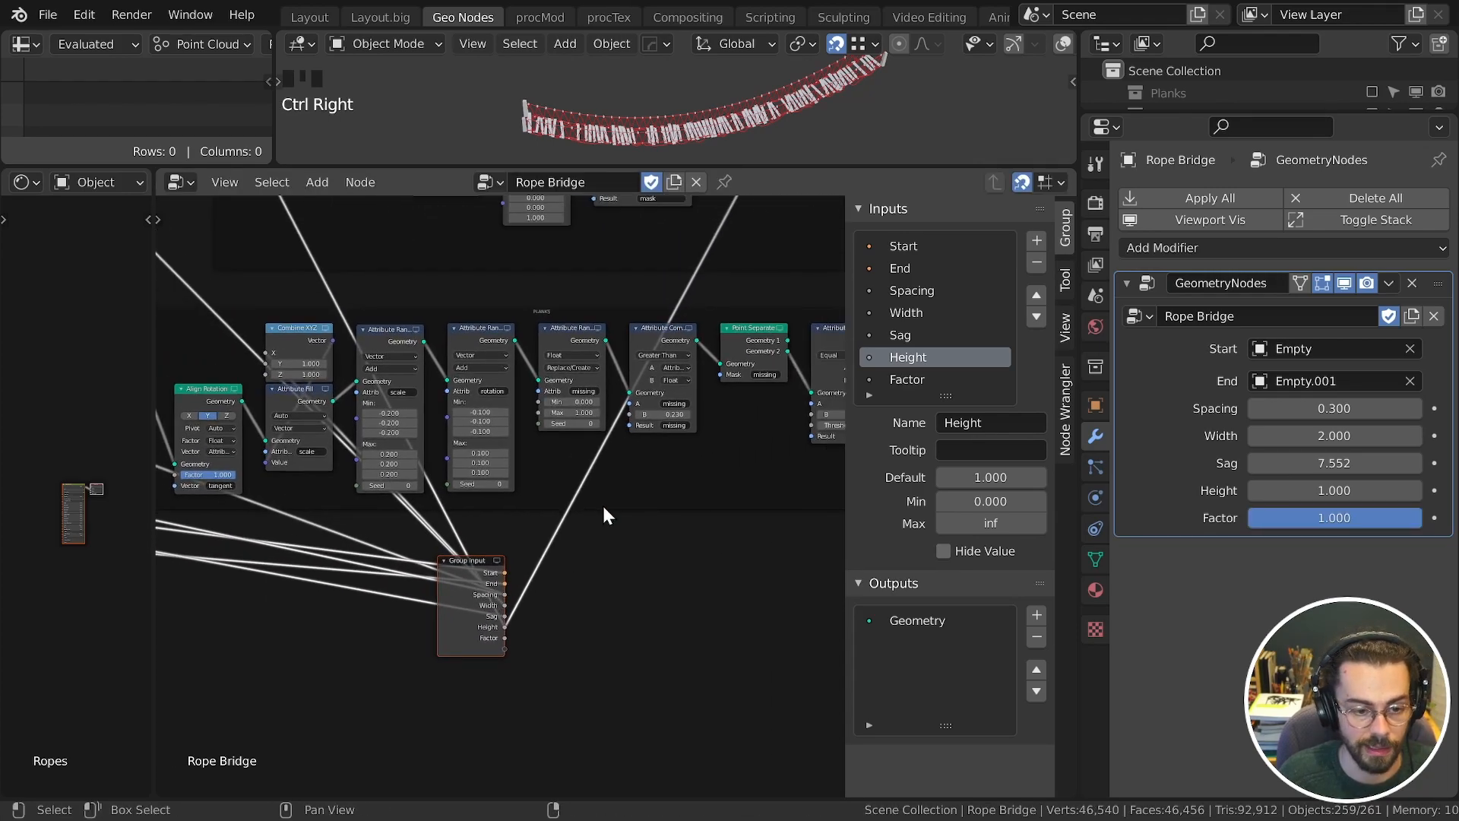
middle_click_drag(606, 514, 519, 523)
left_click_drag(411, 637, 546, 412)
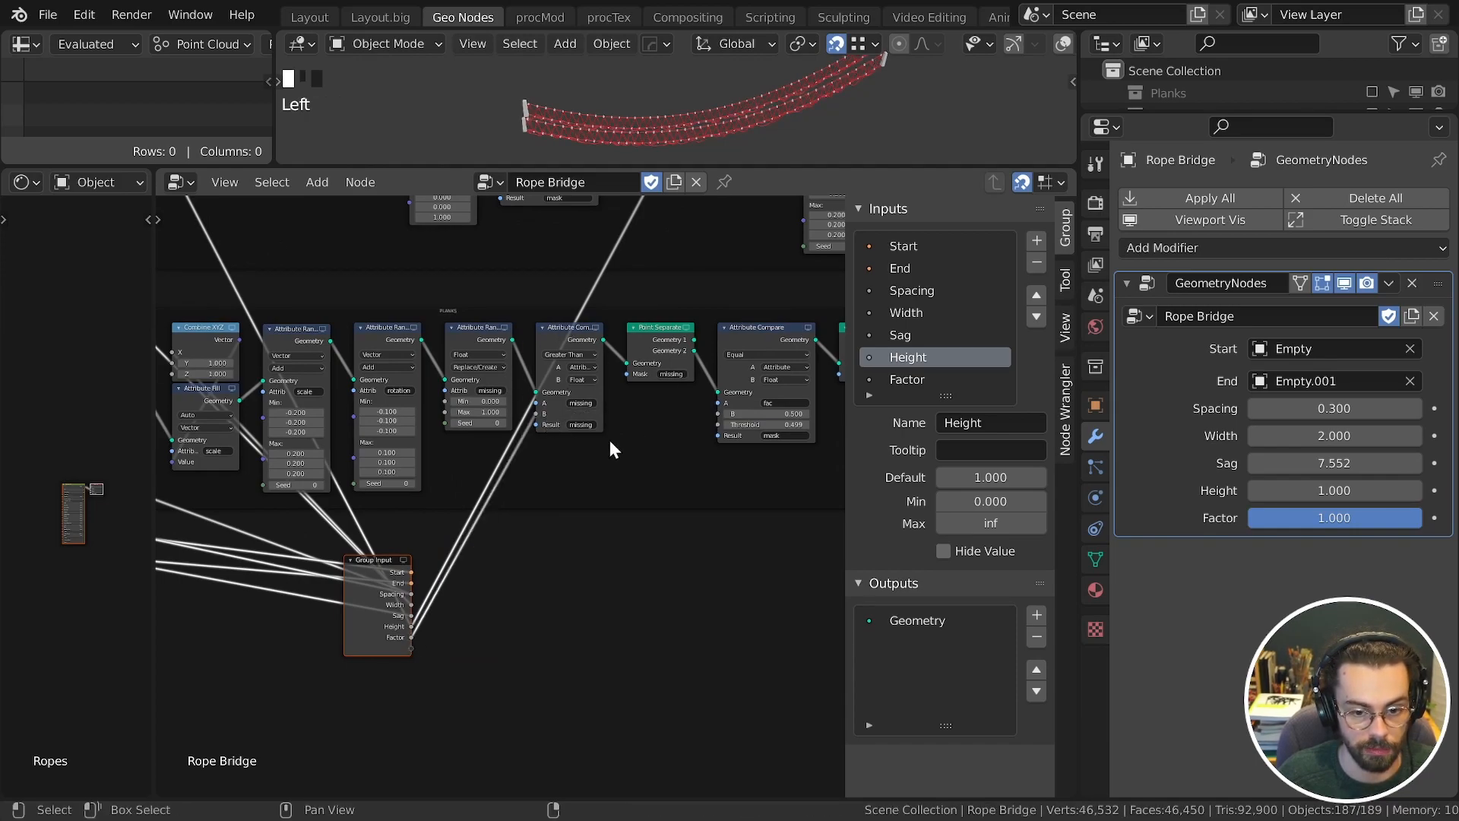
Step: Rename the Factor input as Missing Planks and save the file
double_click(981, 380)
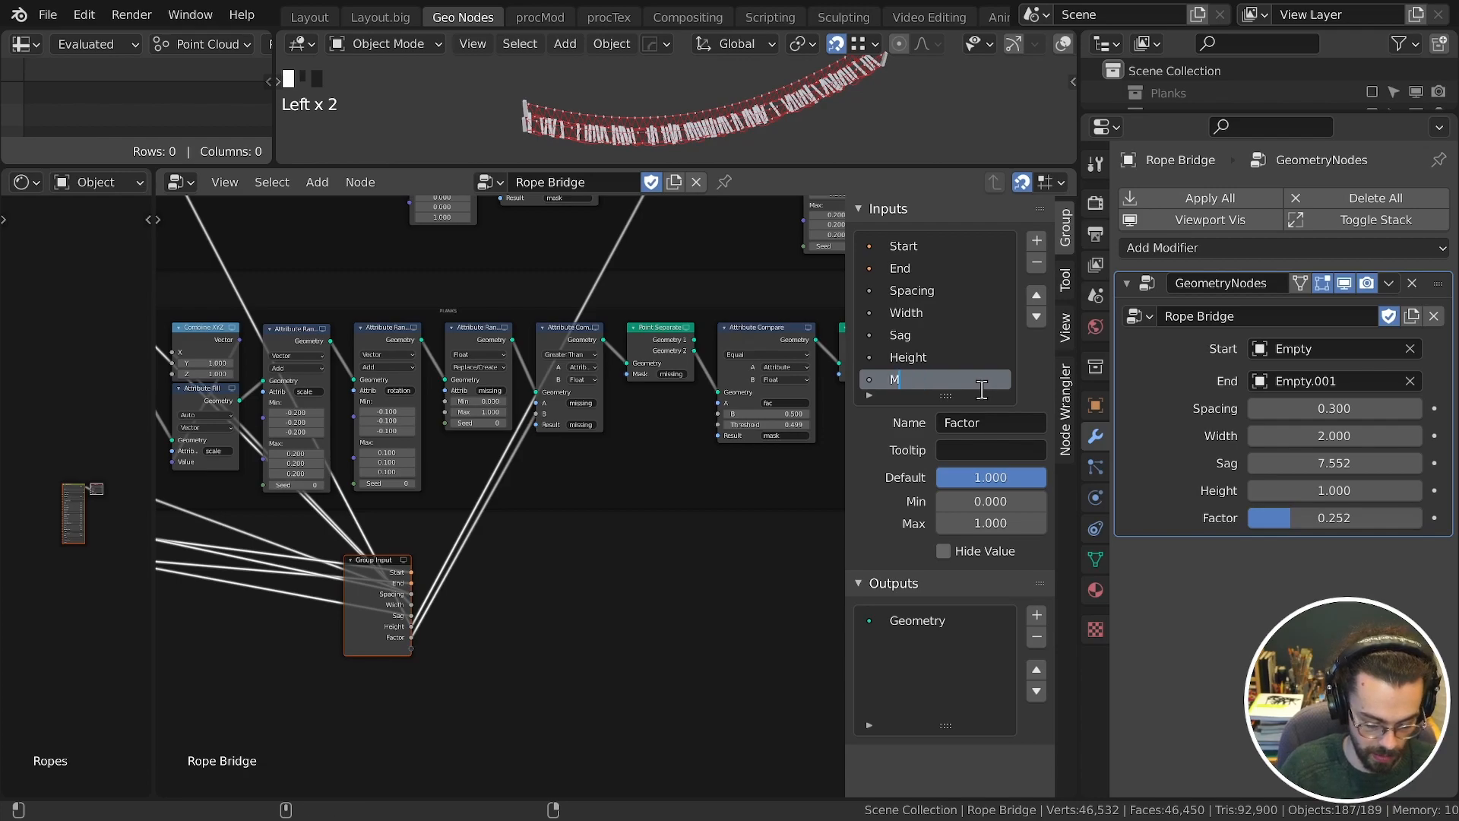
type("Missing Planks")
key("Return")
key("ctrl+s")
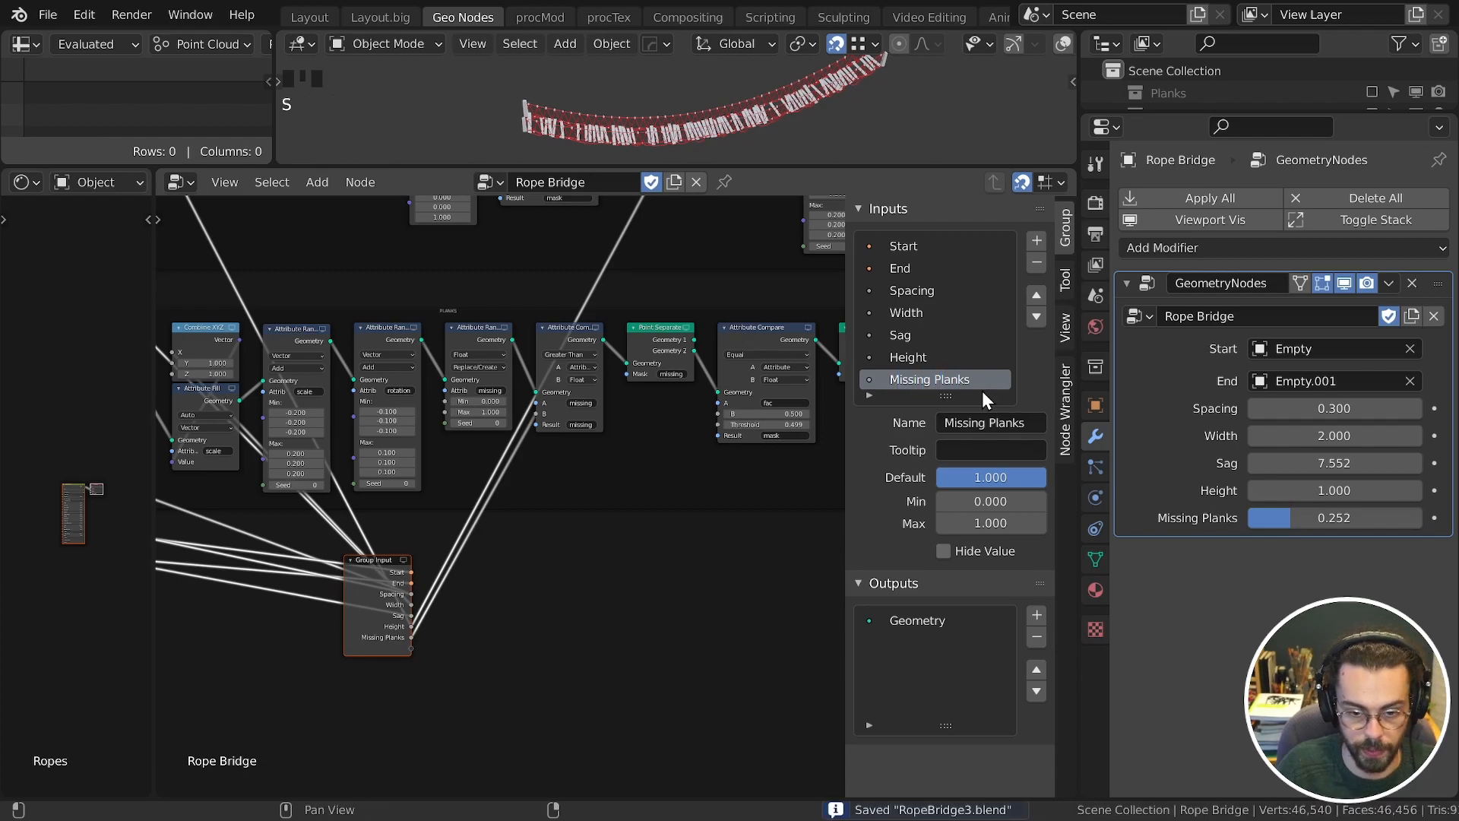
Step: Enlarge the 3D viewport and move the Group Input node along the planks' chain, near its Point Instance node
left_click_drag(699, 167, 699, 267)
middle_click_drag(508, 532, 600, 545)
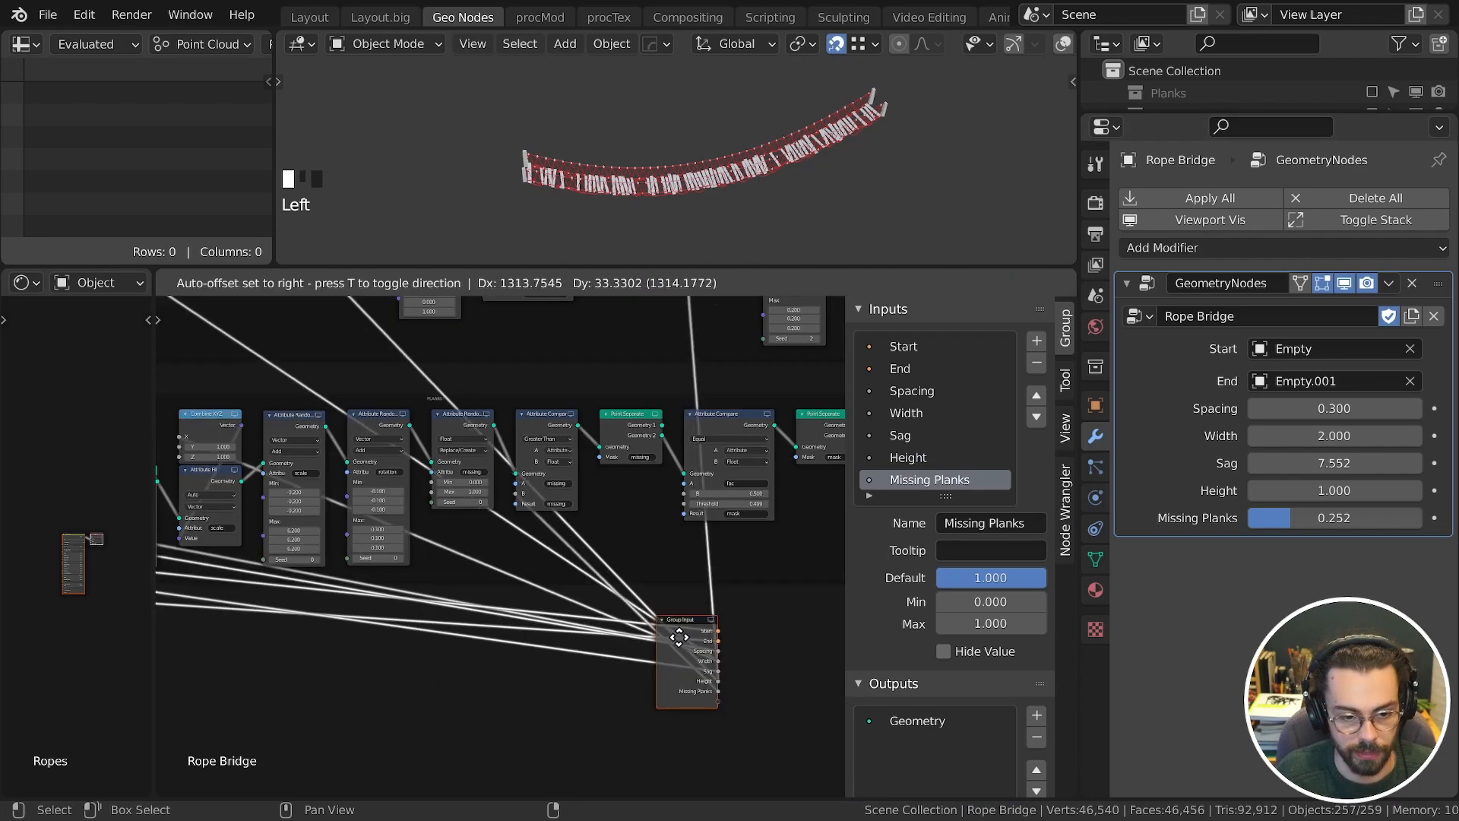
left_click_drag(677, 638, 721, 636)
middle_click_drag(742, 597, 517, 621)
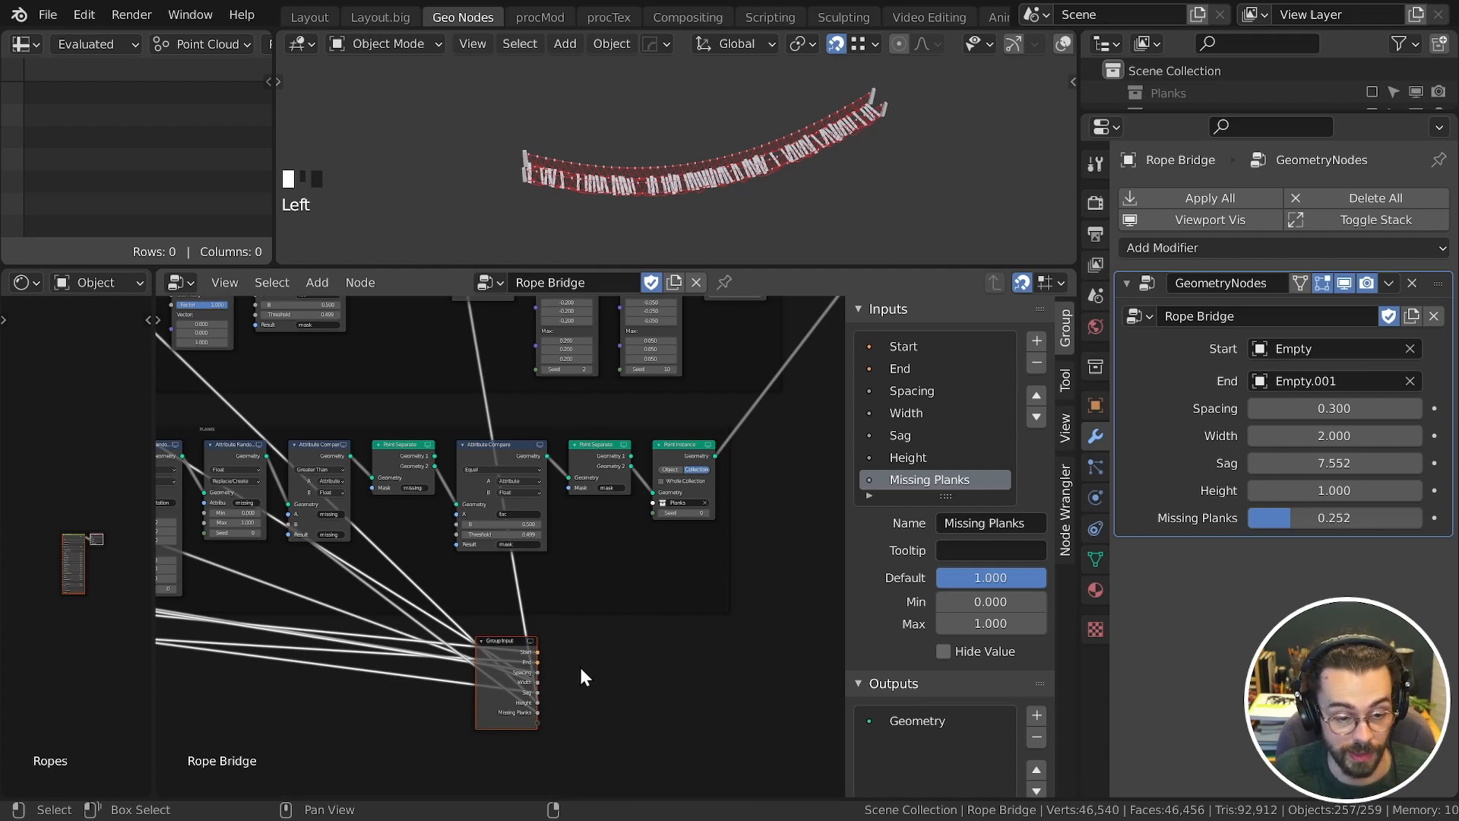
Step: Expose the Point Instance collections of the planks and piers as group inputs named Planks and Piers
scroll(608, 631, "up", 2)
left_click_drag(501, 723, 658, 422)
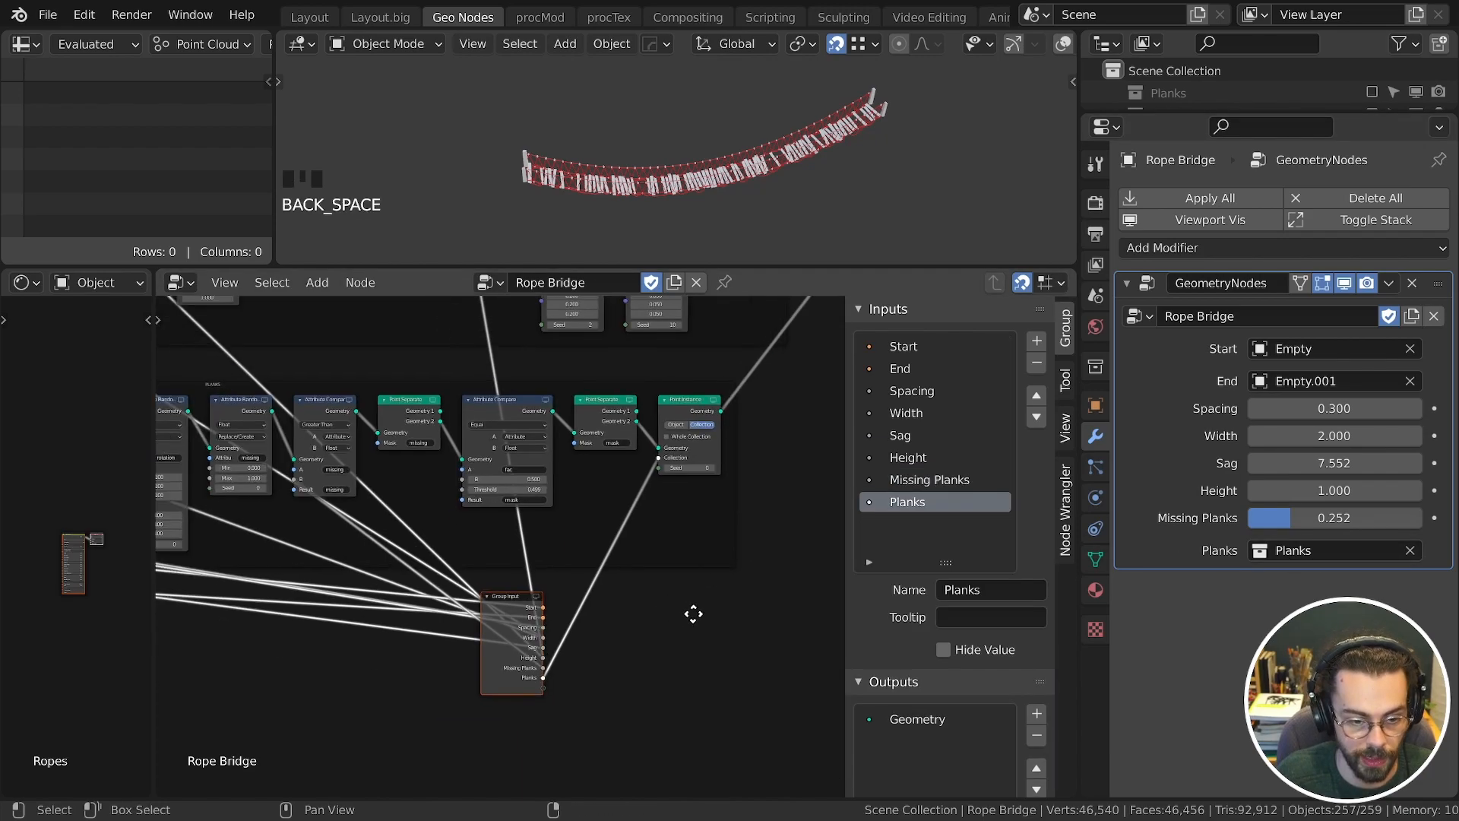
middle_click_drag(691, 609, 552, 706)
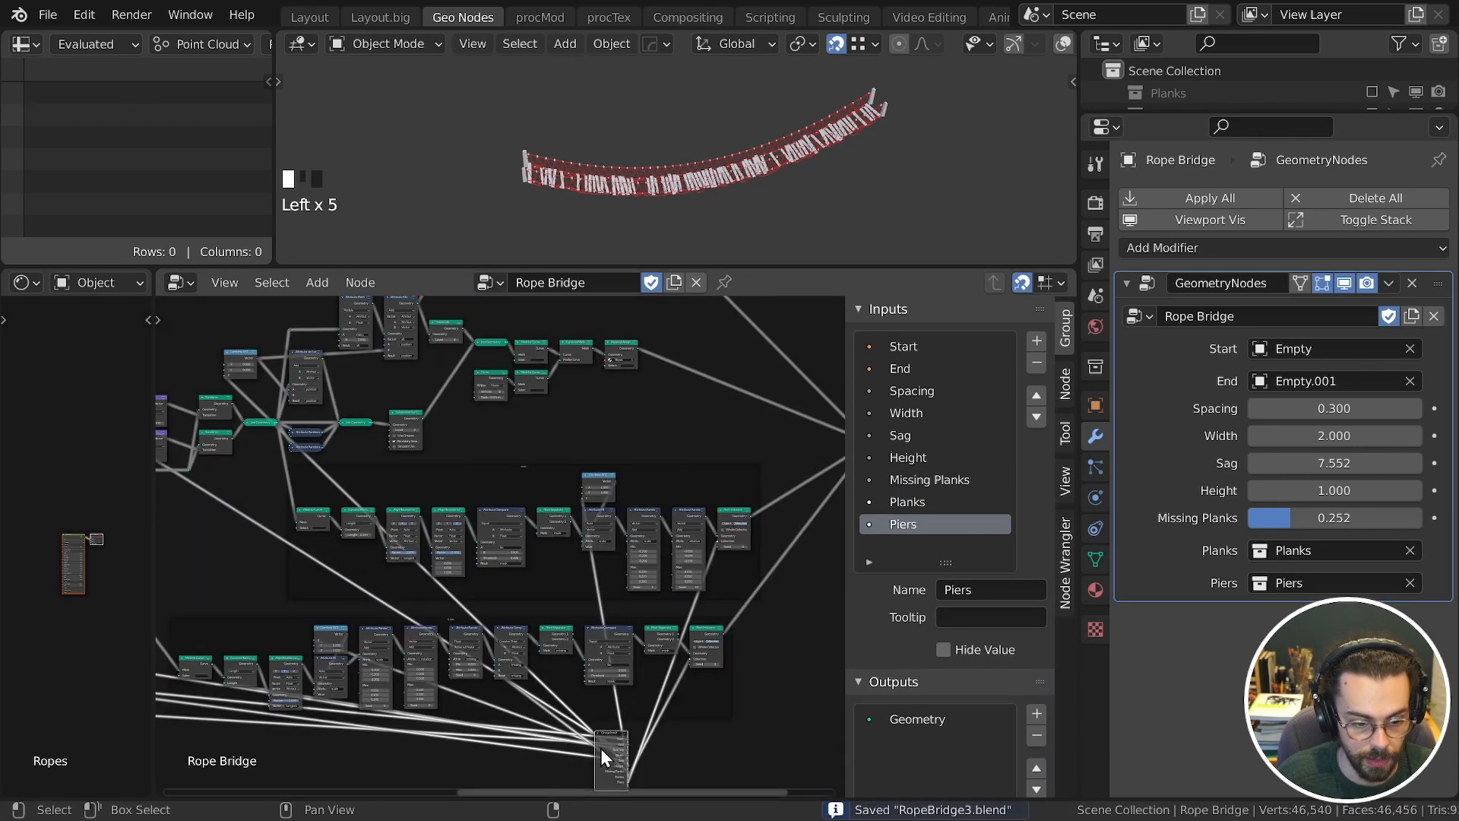
Step: Move the Group Input node up beside the knots' chain and expose its Point Instance collection as an input named Knots
left_click_drag(600, 748, 583, 397)
scroll(574, 425, "up", 5)
middle_click_drag(574, 426, 543, 697)
scroll(555, 697, "up", 3)
left_click_drag(603, 706, 649, 385)
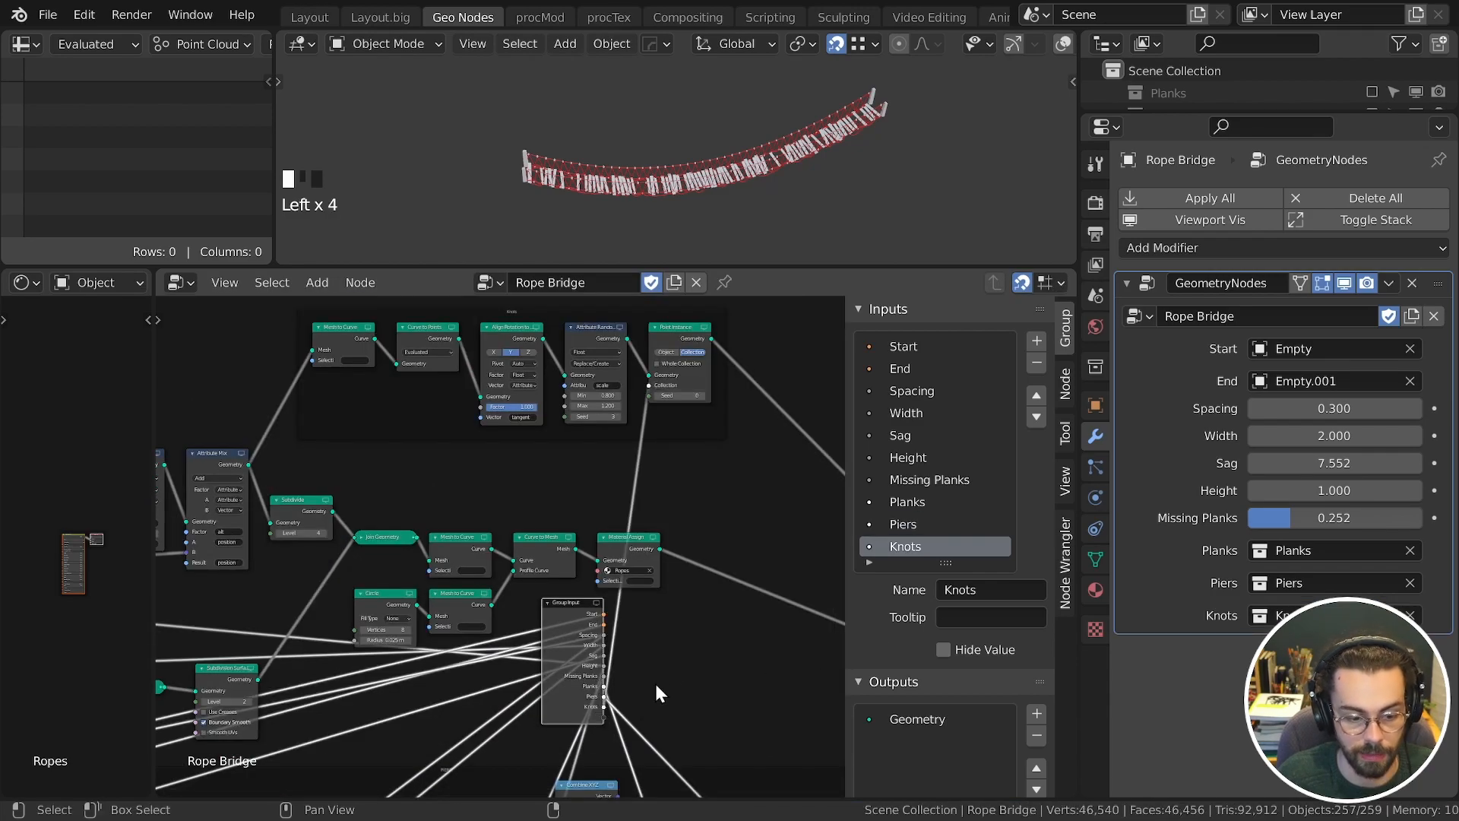
Step: Create a group input from the ropes' Material Assign material socket and rename it Rope Material
left_click_drag(599, 719, 600, 570)
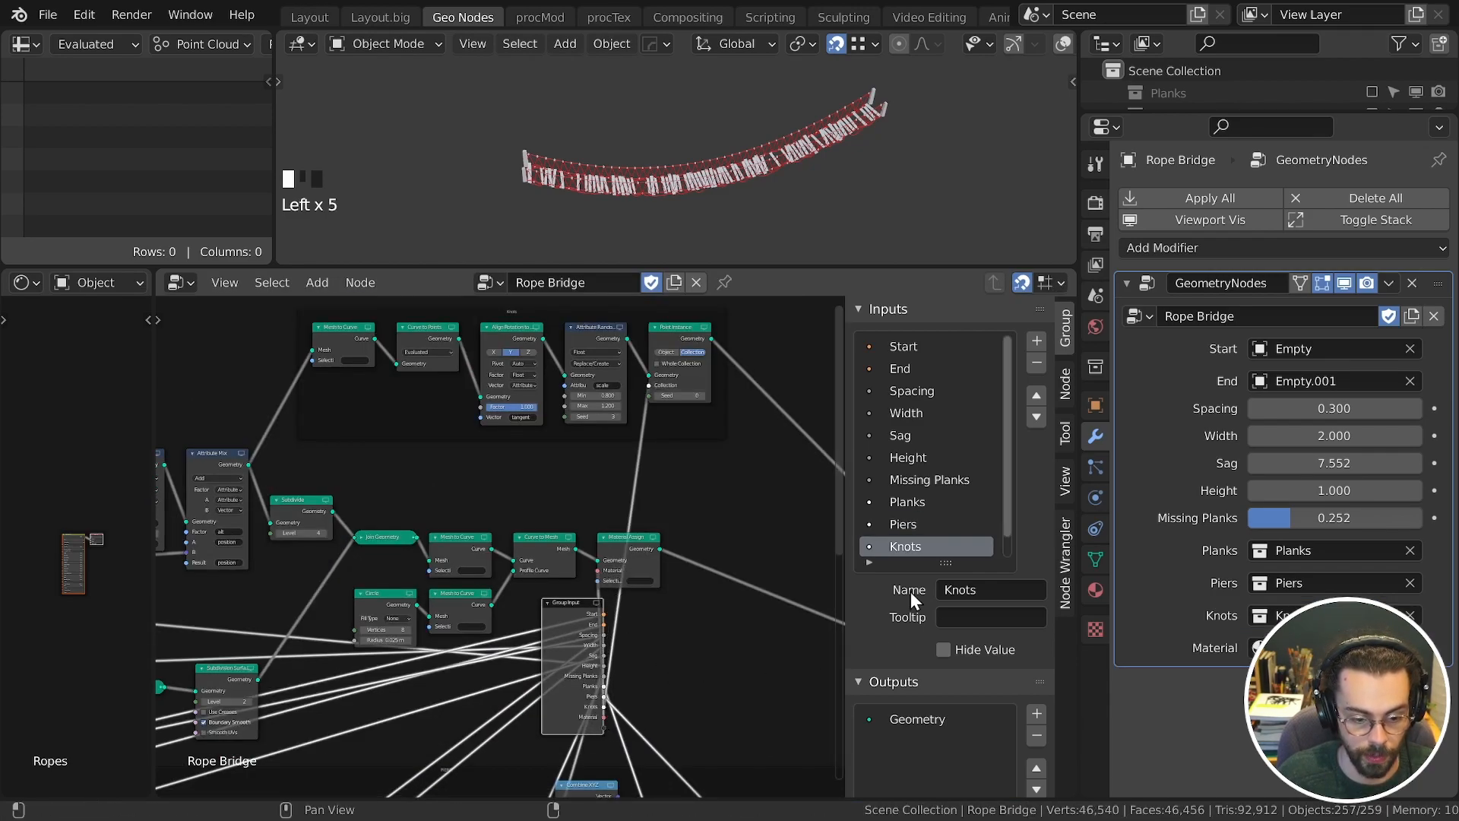
scroll(953, 513, "down", 1)
double_click(932, 547)
type("Rope Material")
key("Return")
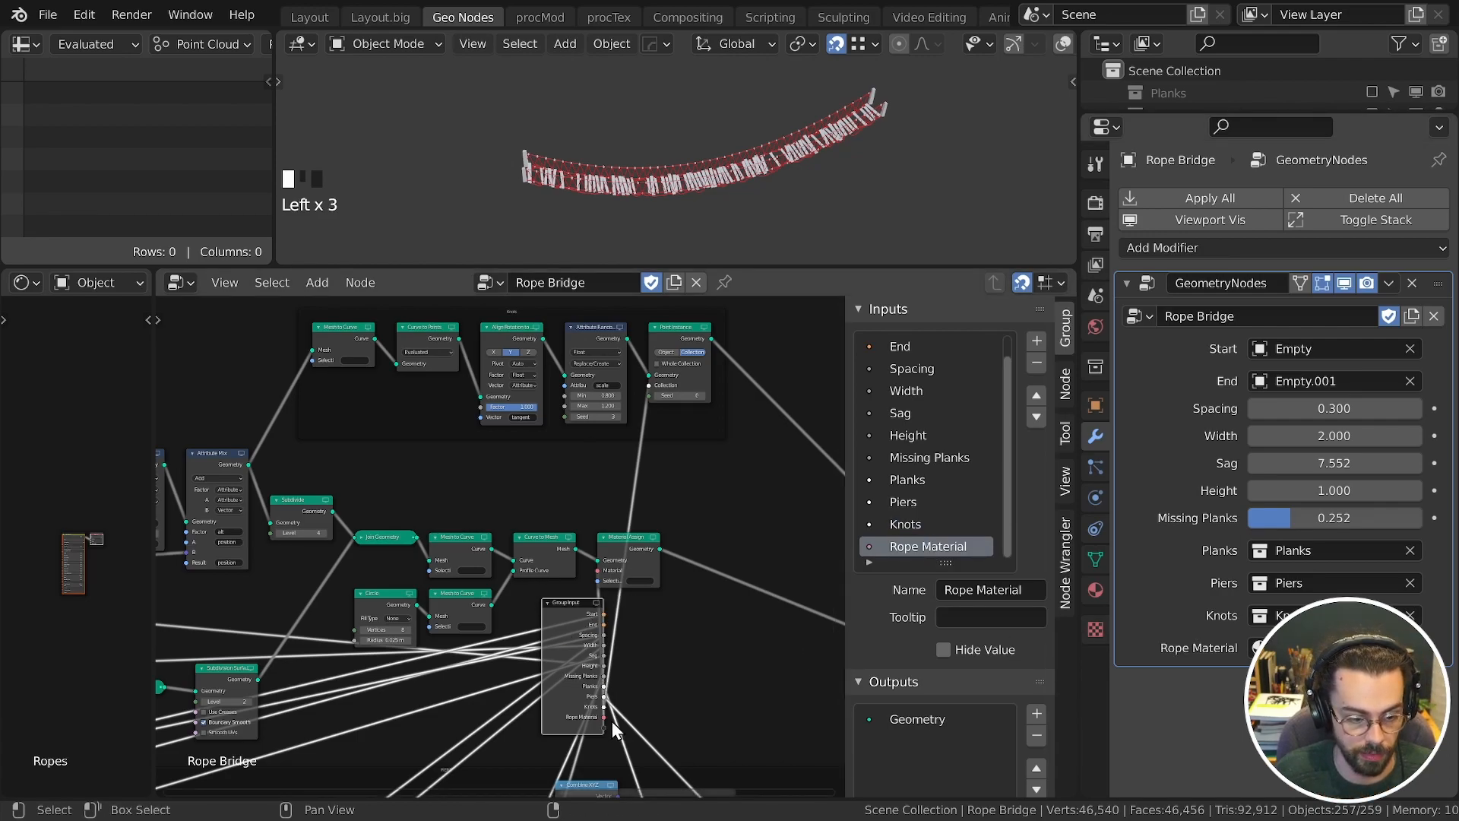
Step: Create a Seed group input from the knots' Point Instance node and hide the node editor's sidebar
left_click_drag(604, 718, 648, 395)
scroll(763, 564, "left", 3, "ctrl")
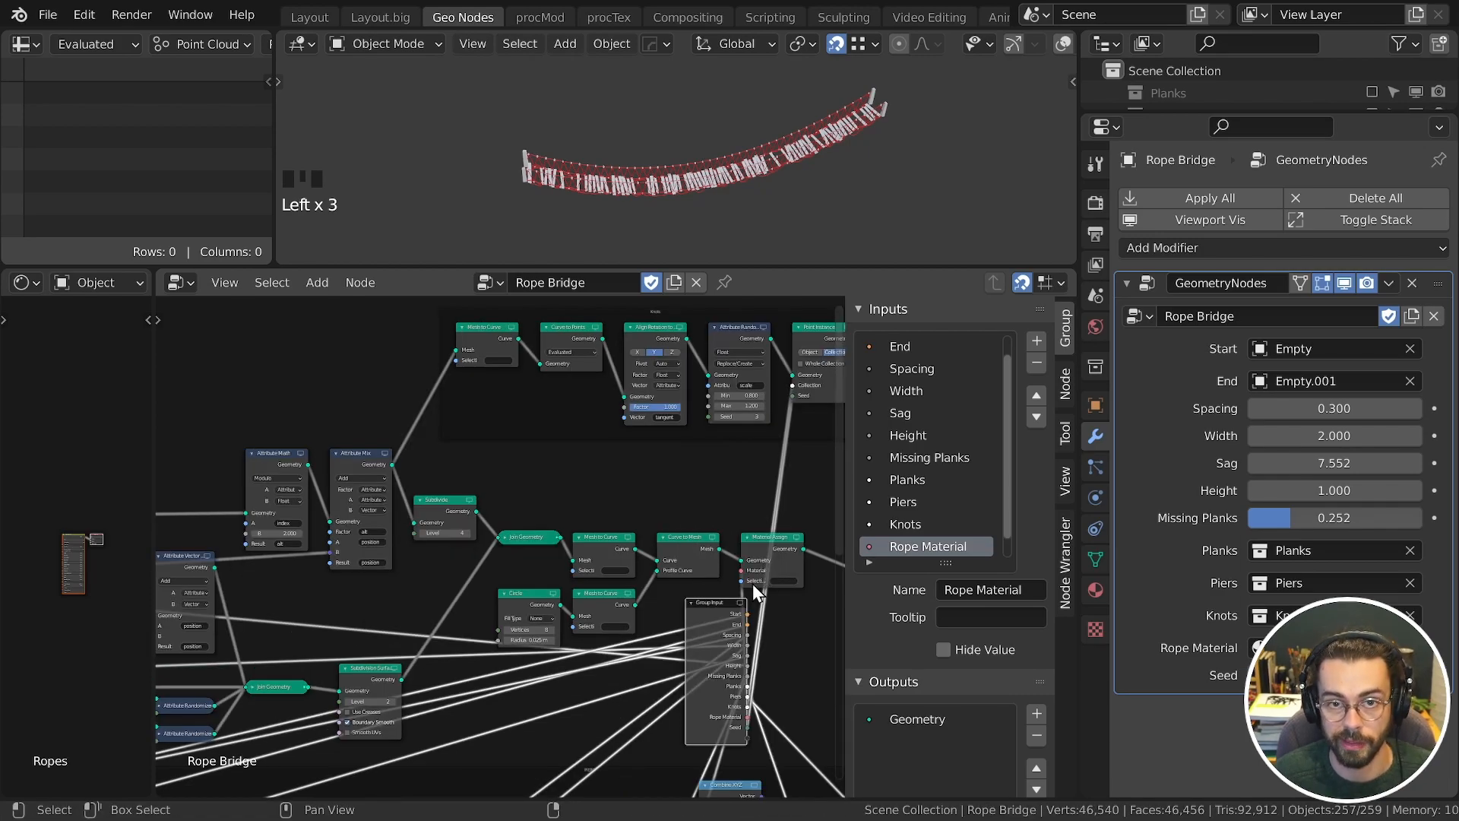
key("n")
Step: Move the Group Input node back along the tree to just above the ropes' Attribute Randomize nodes
left_click_drag(714, 602, 587, 508)
scroll(586, 508, "down", 2)
middle_click_drag(587, 508, 836, 586)
left_click_drag(824, 559, 532, 372)
scroll(802, 481, "up", 3)
middle_click_drag(803, 481, 461, 587)
key("g")
left_click(757, 388)
scroll(885, 381, "up", 4)
middle_click_drag(866, 392, 765, 495)
left_click_drag(406, 501, 815, 625)
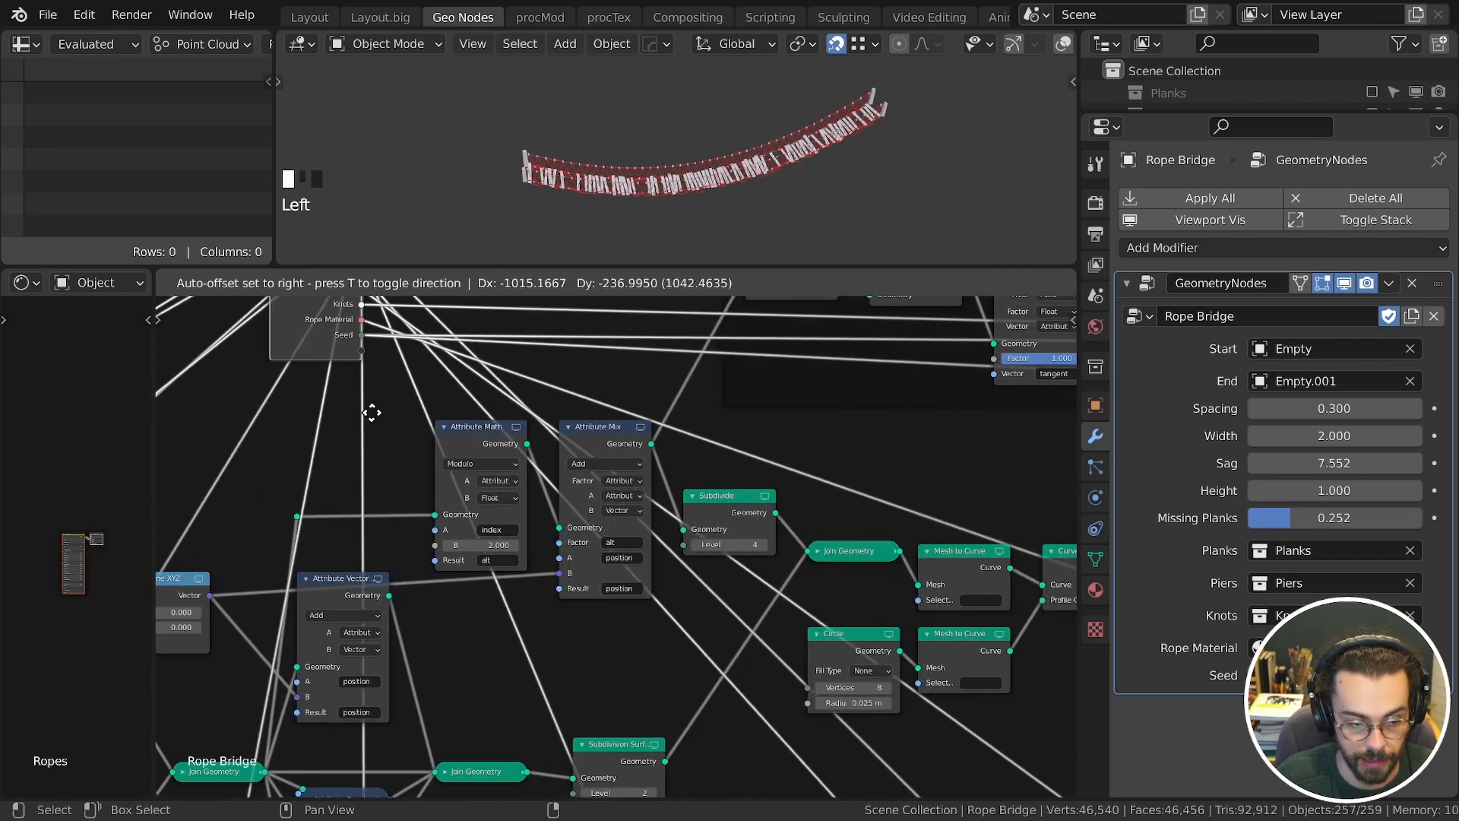
left_click(356, 415)
Step: Expand the ropes' two collapsed Attribute Randomize nodes in turn and link the Seed input to each one's Seed
middle_click_drag(344, 456, 666, 396)
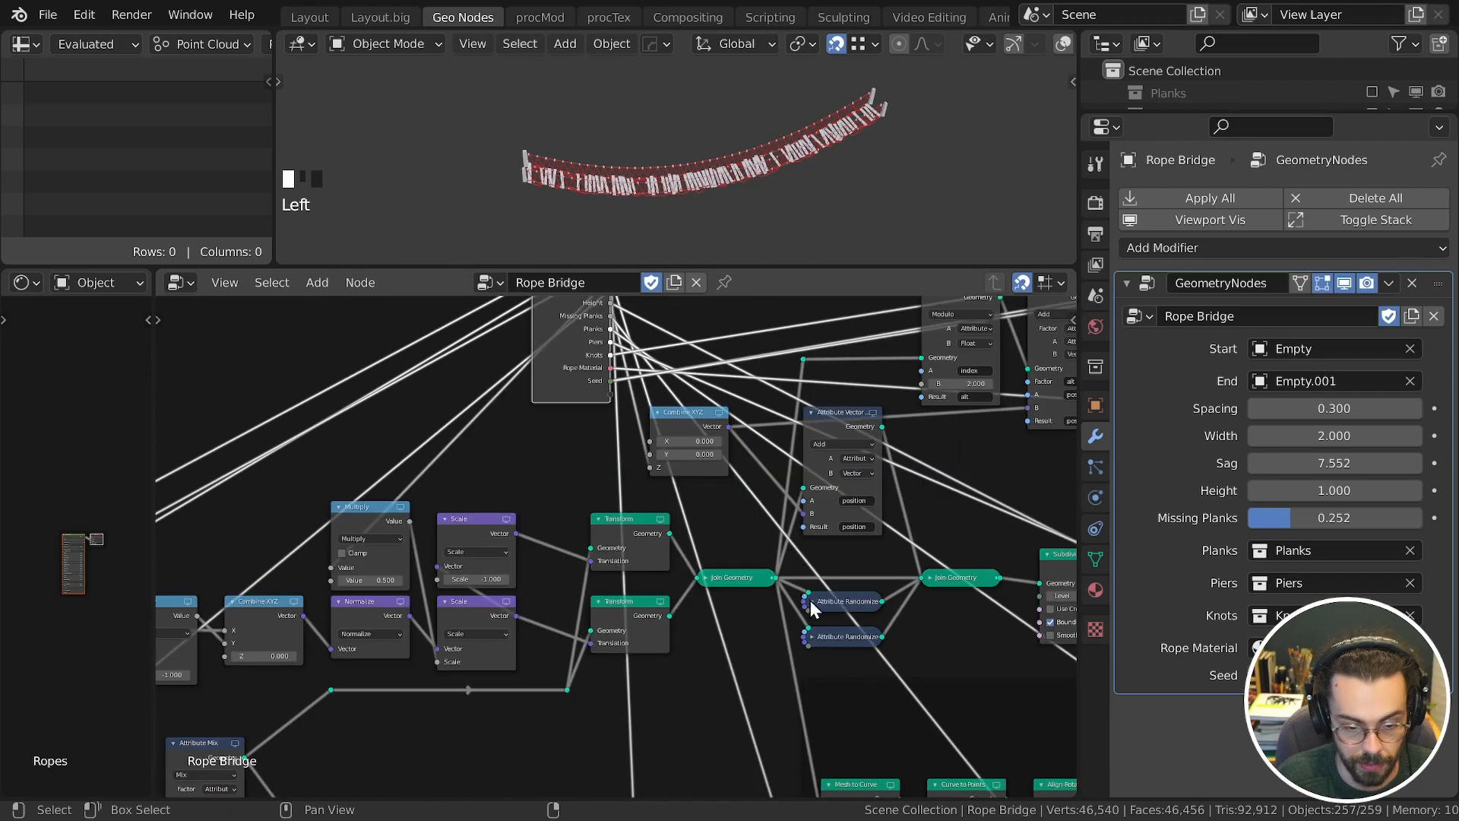
left_click(814, 604)
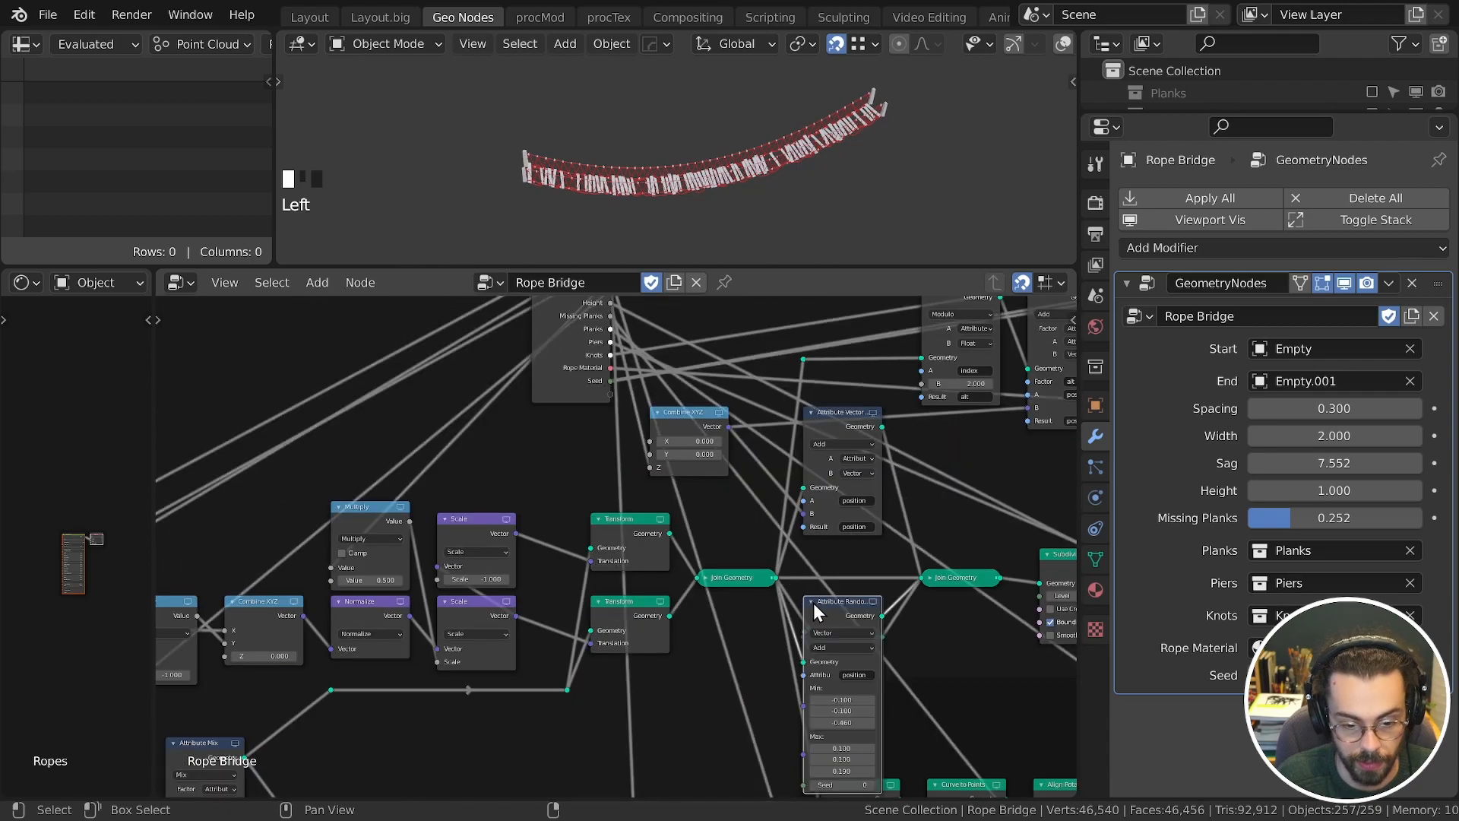
left_click(818, 491)
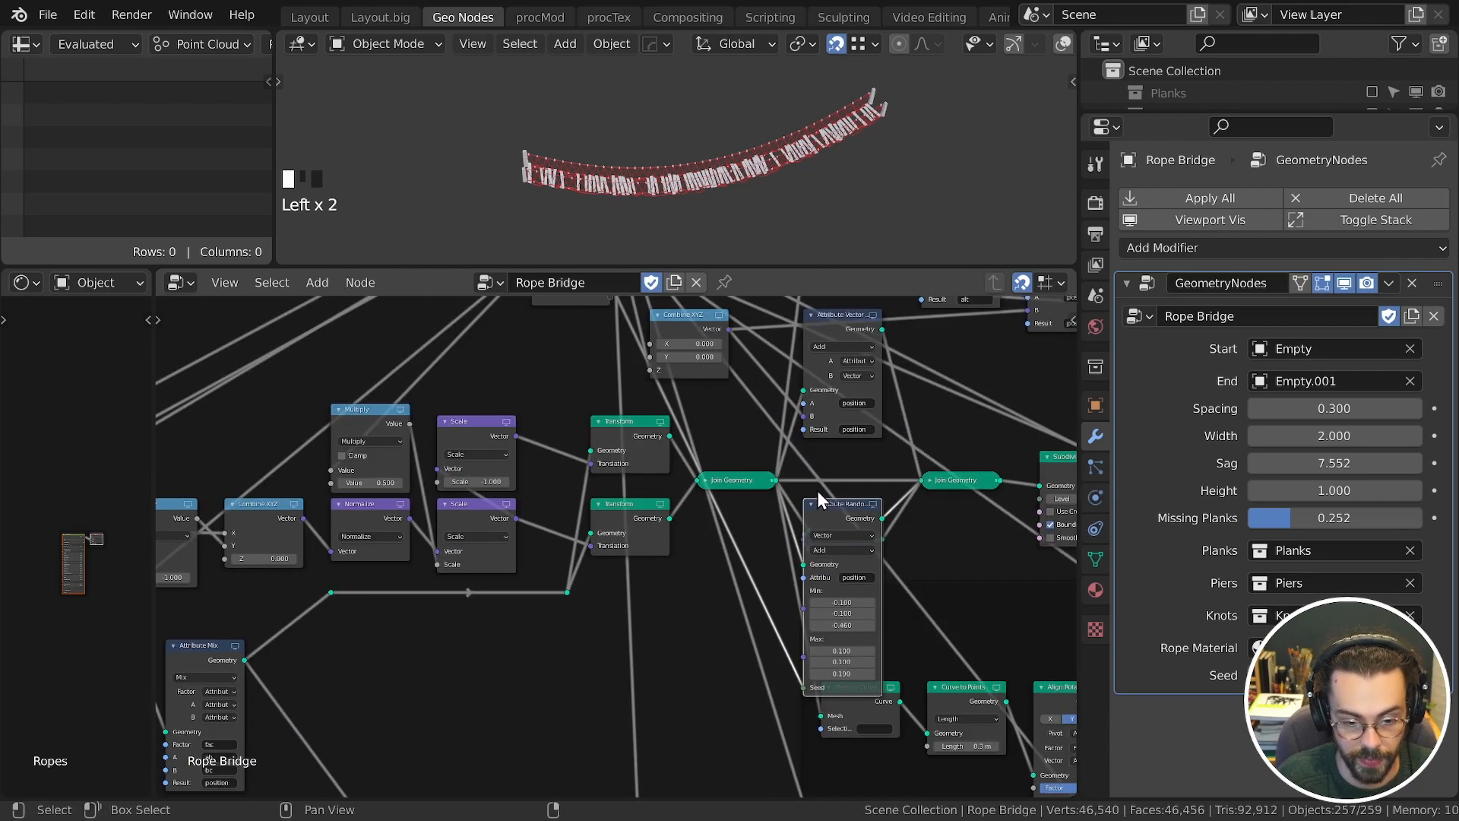
left_click(809, 504)
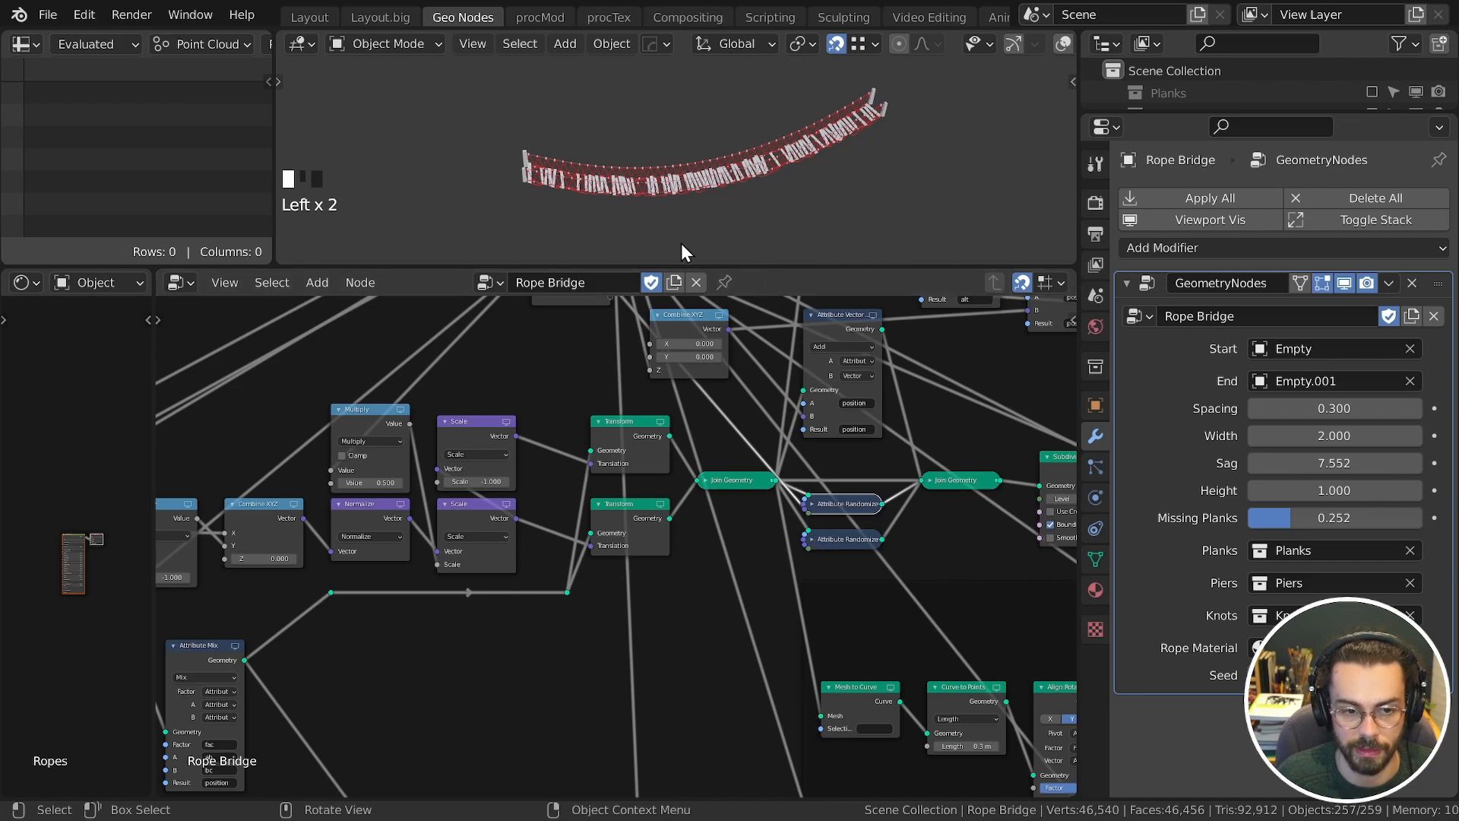
left_click(812, 539)
middle_click_drag(625, 346, 623, 385)
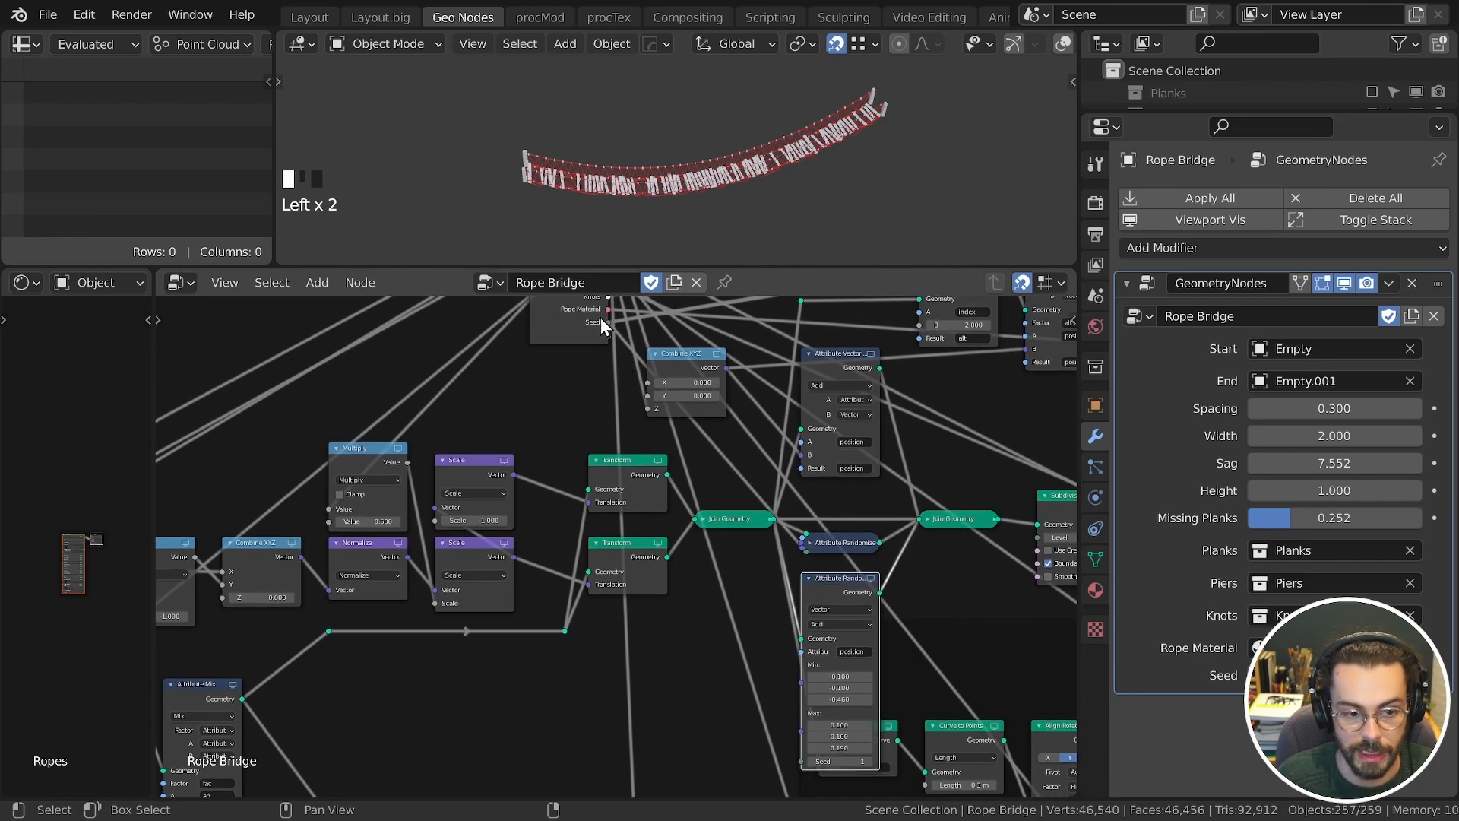
left_click_drag(610, 324, 799, 745)
Step: Place a Math Add node between the Seed input and the ropes' Attribute Randomize nodes to offset the seed
scroll(764, 252, "up", 5)
middle_click_drag(764, 252, 807, 184, "shift")
scroll(681, 194, "up", 4)
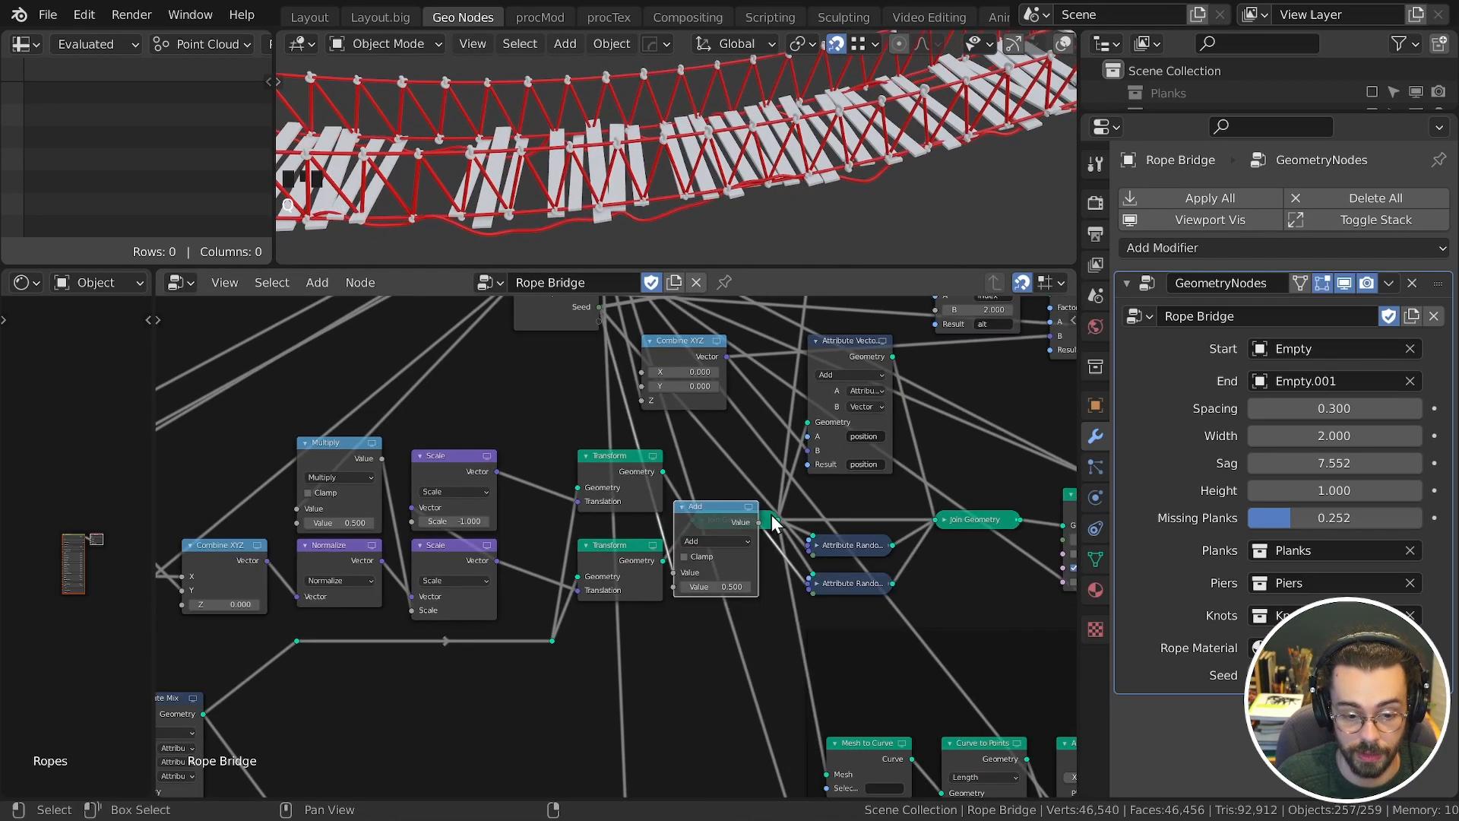
left_click_drag(728, 502, 750, 555)
left_click_drag(729, 637, 714, 637)
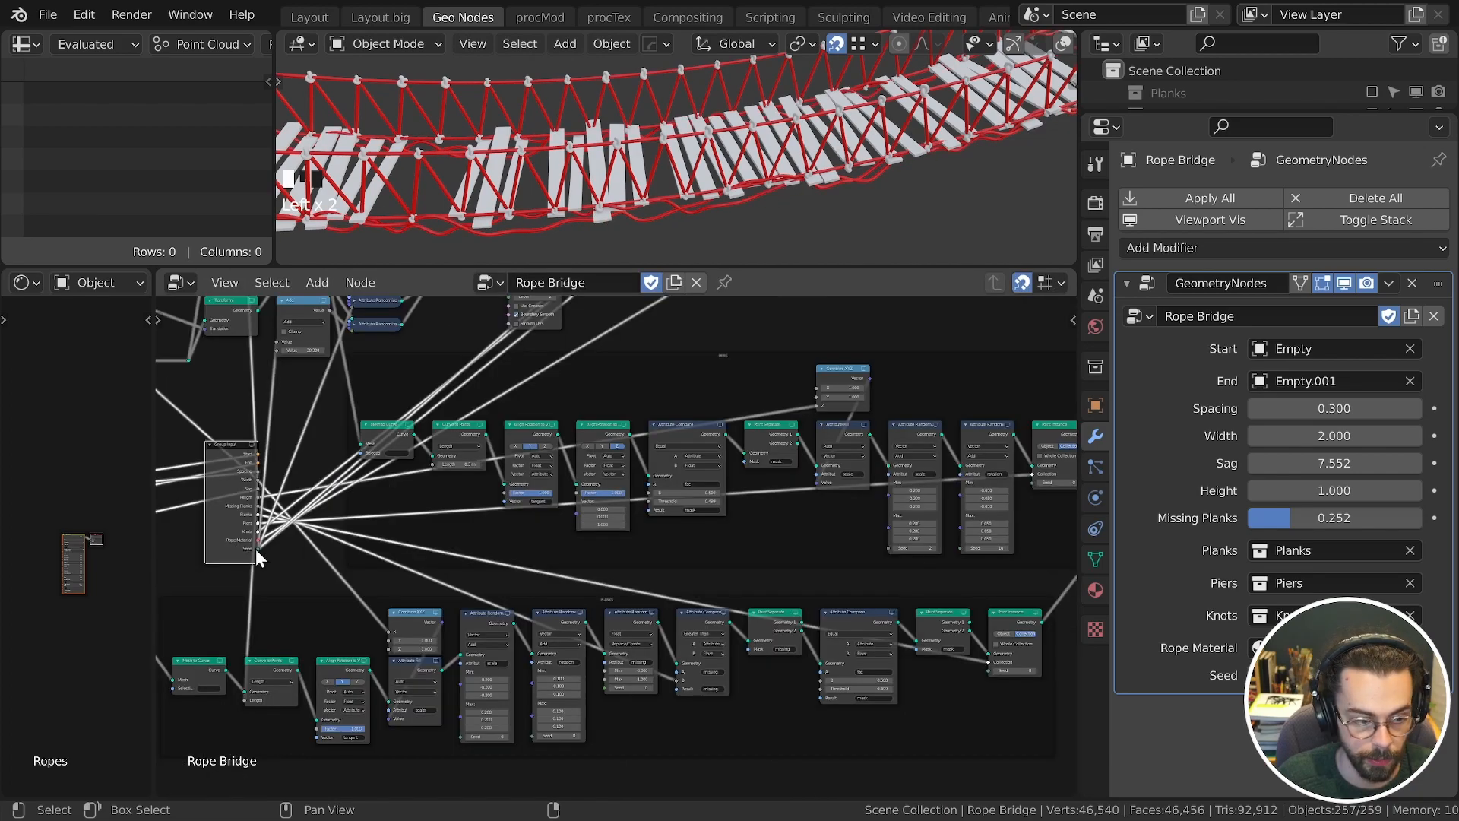
Step: Link the Seed input to the piers' two Attribute Randomize nodes and move the Group Input node further along that chain
left_click_drag(257, 548, 884, 549)
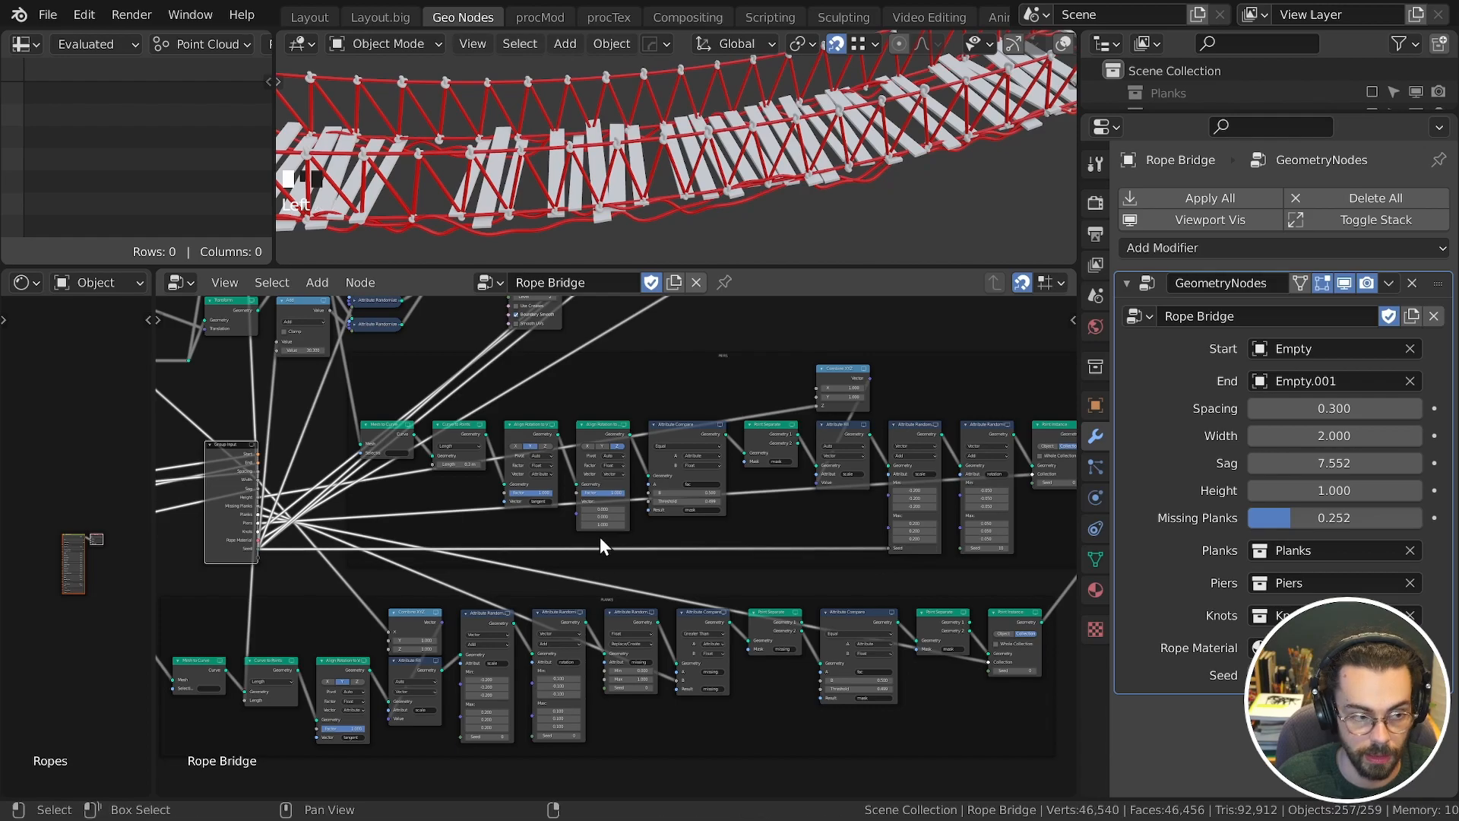
left_click_drag(258, 549, 964, 548)
middle_click_drag(232, 513, 102, 591)
key("g")
left_click(764, 400)
Step: Move the Group Input node to the planks' chain, link Seed to the planks' Point Instance node and save the file
middle_click_drag(764, 401, 852, 361)
scroll(442, 419, "up", 1)
scroll(427, 427, "down", 2)
key("g")
left_click(495, 716)
middle_click_drag(495, 717, 392, 656)
scroll(684, 600, "up", 3)
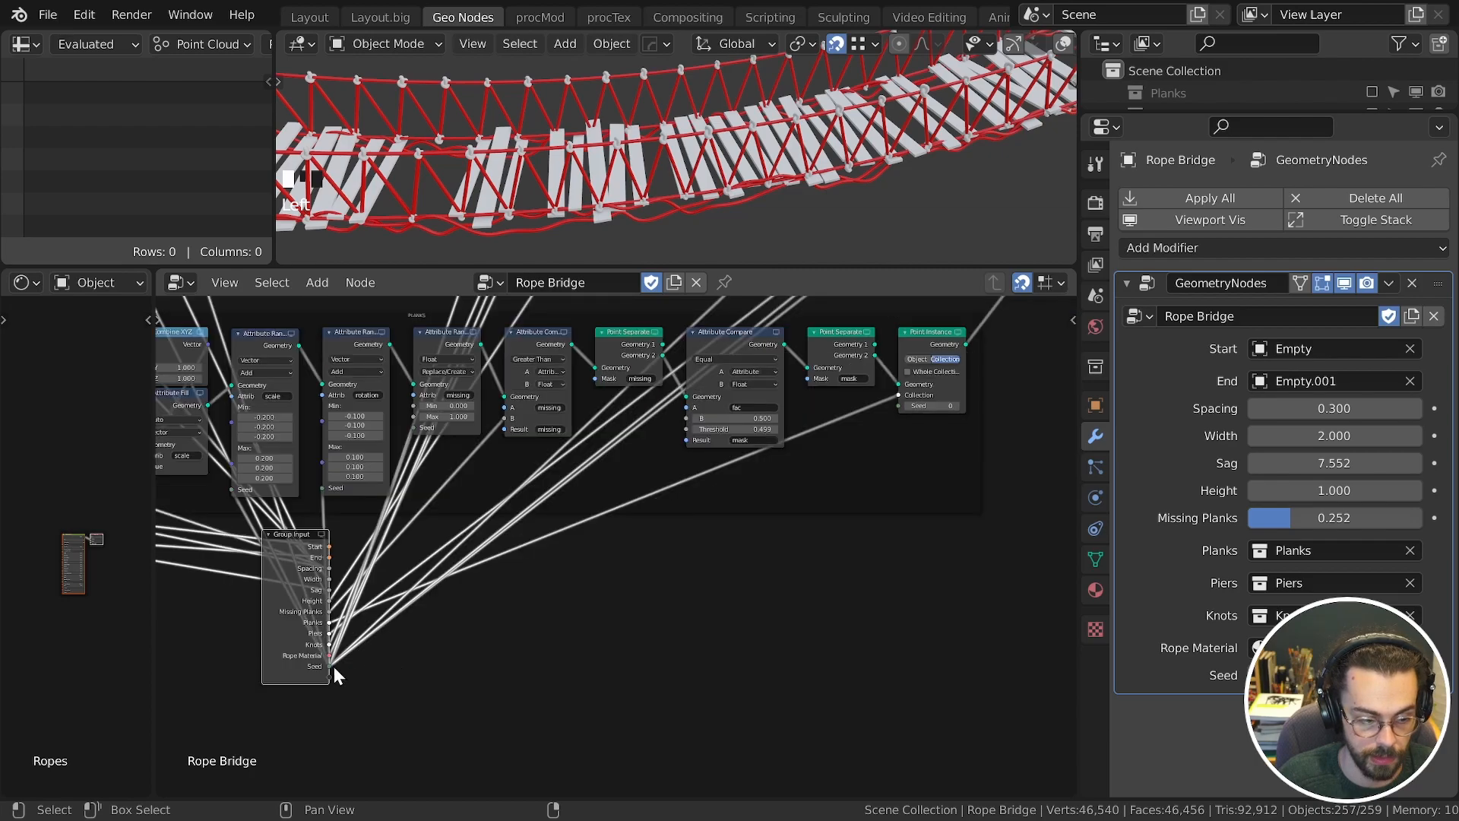
left_click_drag(330, 666, 899, 408)
scroll(508, 631, "down", 8)
key("ctrl+s")
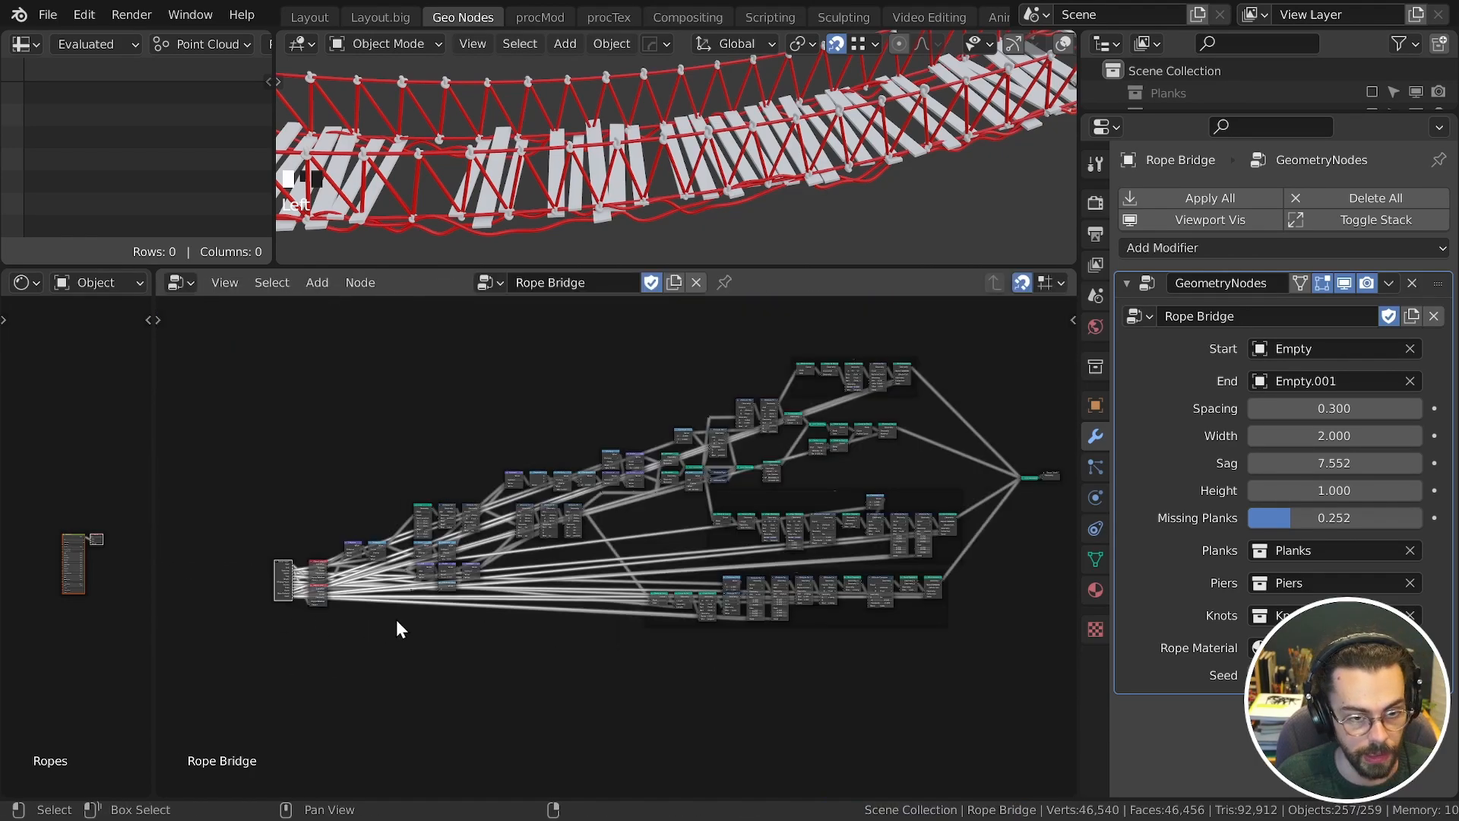
Step: Increase the modifier's Seed by several steps to vary the bridge
scroll(671, 146, "down", 5)
middle_click_drag(671, 146, 791, 122)
scroll(790, 122, "down", 4)
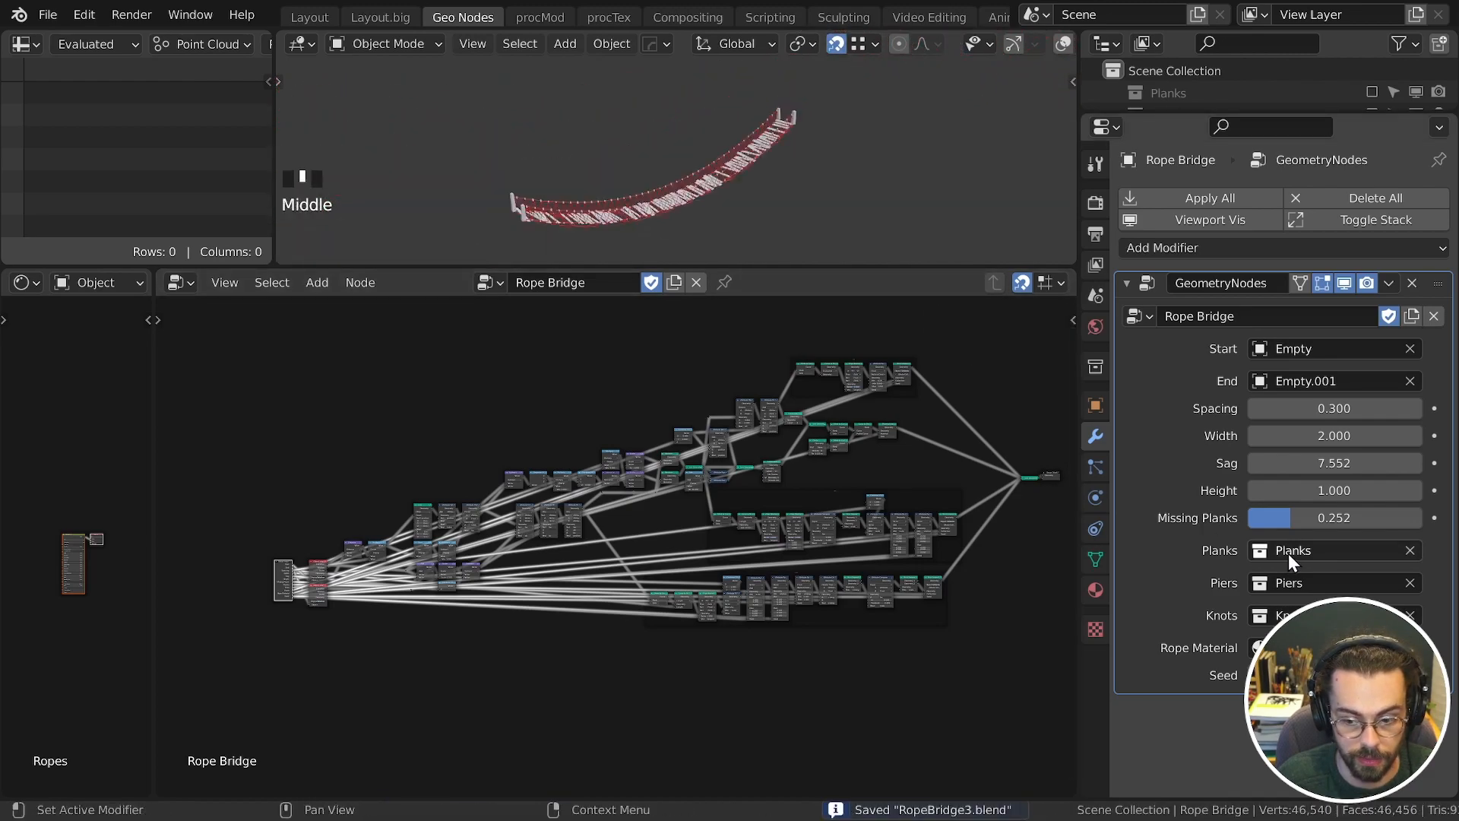
left_click(1412, 675)
left_click(1413, 674)
left_click(1412, 675)
left_click(1412, 675)
left_click(1413, 675)
left_click(1413, 675)
left_click(1413, 675)
left_click(1413, 675)
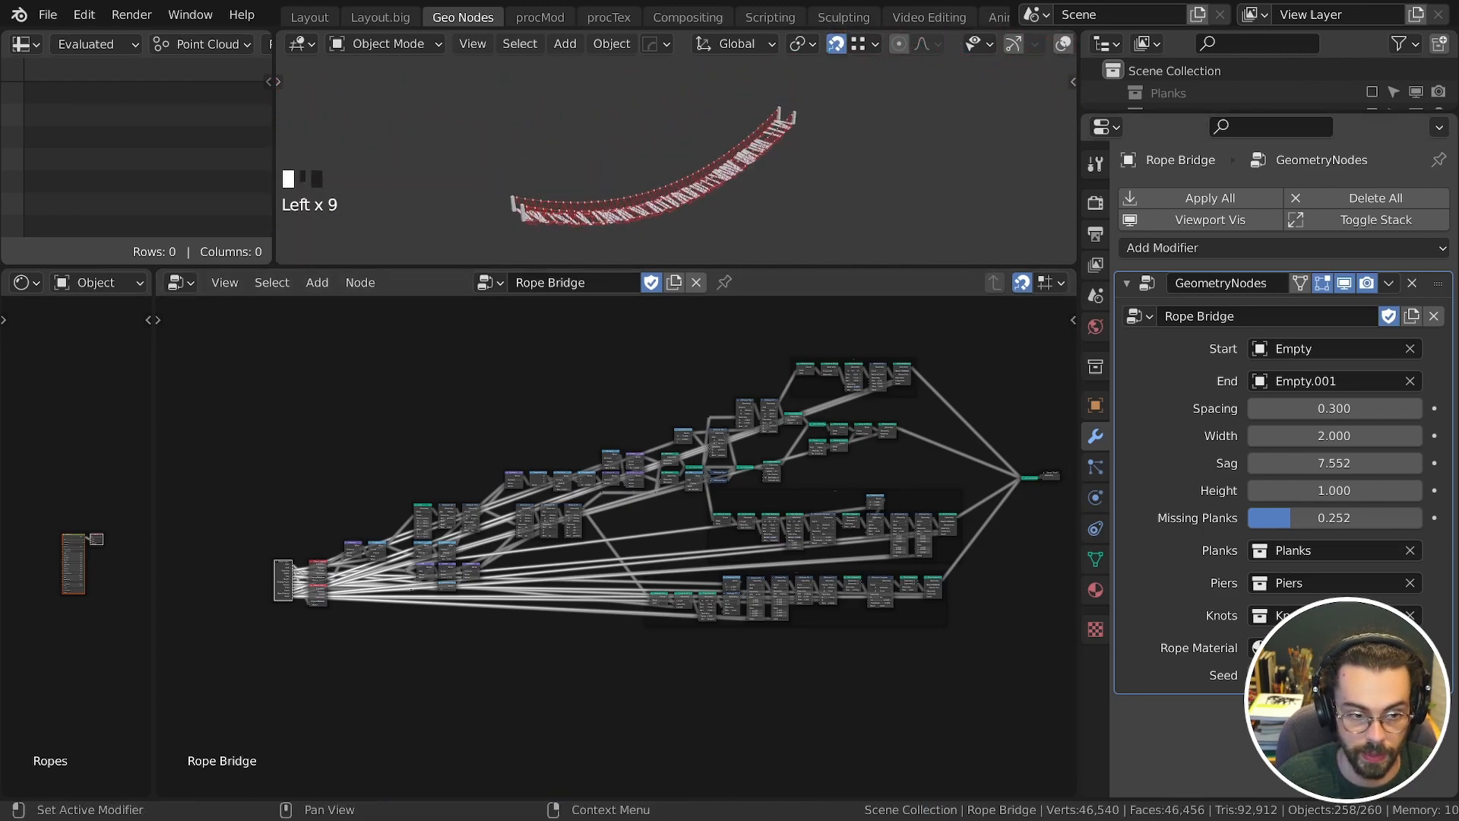
Step: Enlarge the 3D viewport, duplicate the rope bridge with its two empties and place the copy beside the original
left_click_drag(919, 269, 935, 521)
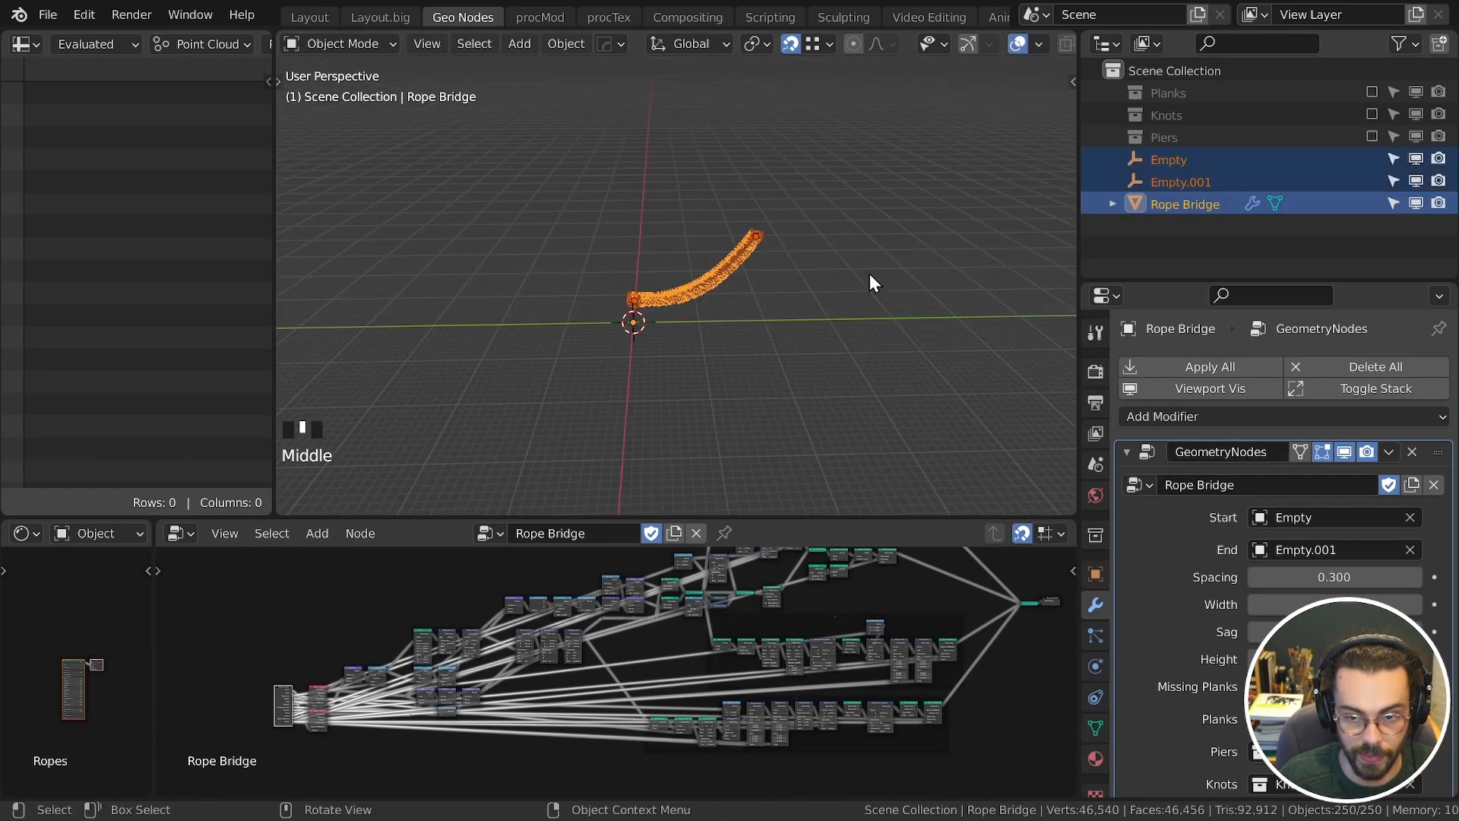
middle_click_drag(870, 274, 799, 339)
scroll(799, 339, "up", 3)
key("shift+d")
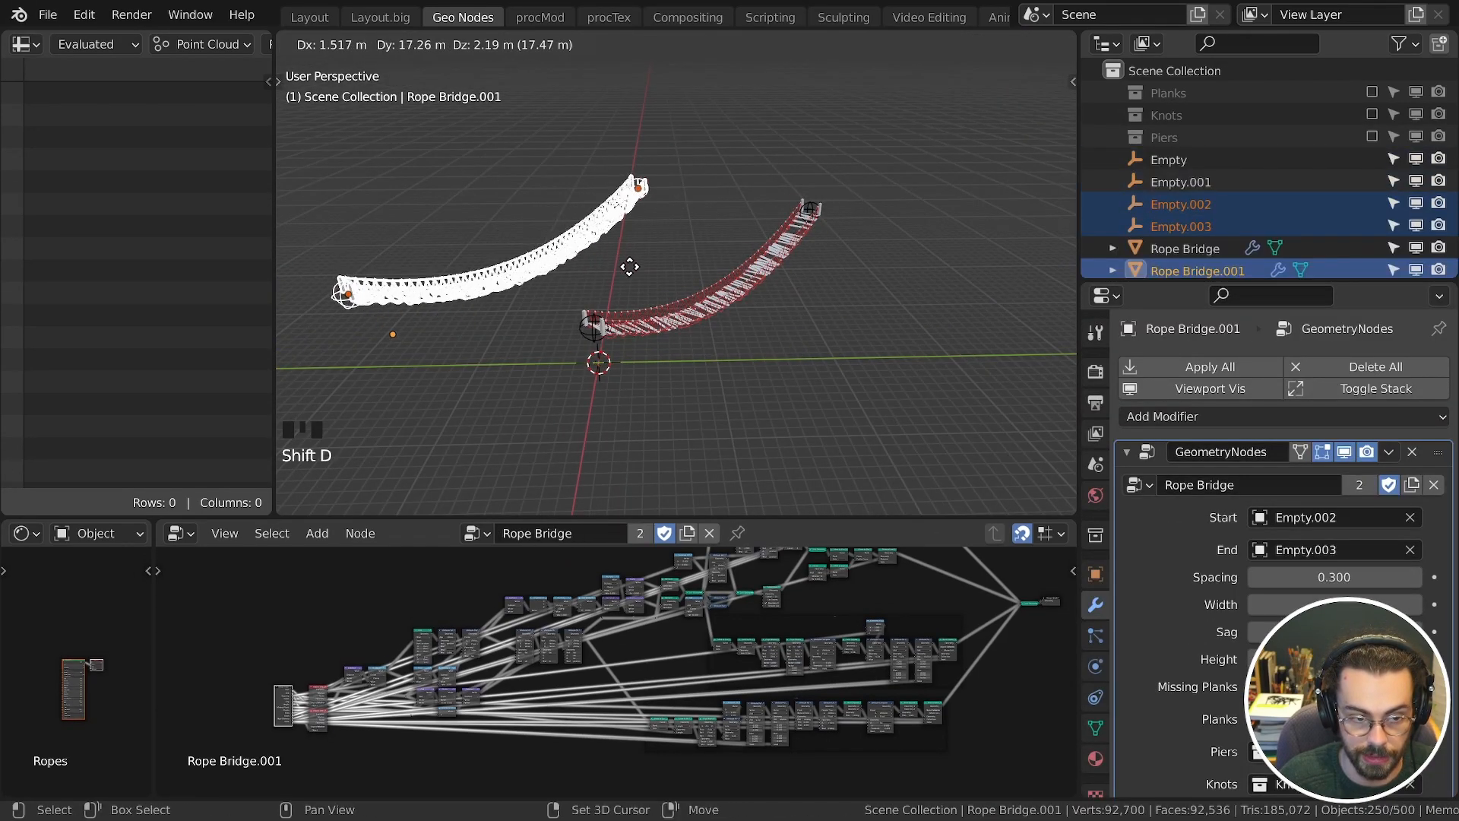
left_click(629, 309)
Step: Move the copied bridge's end empty, Empty.003, to reposition that end of the bridge
left_click(726, 203)
key("g")
left_click(668, 392)
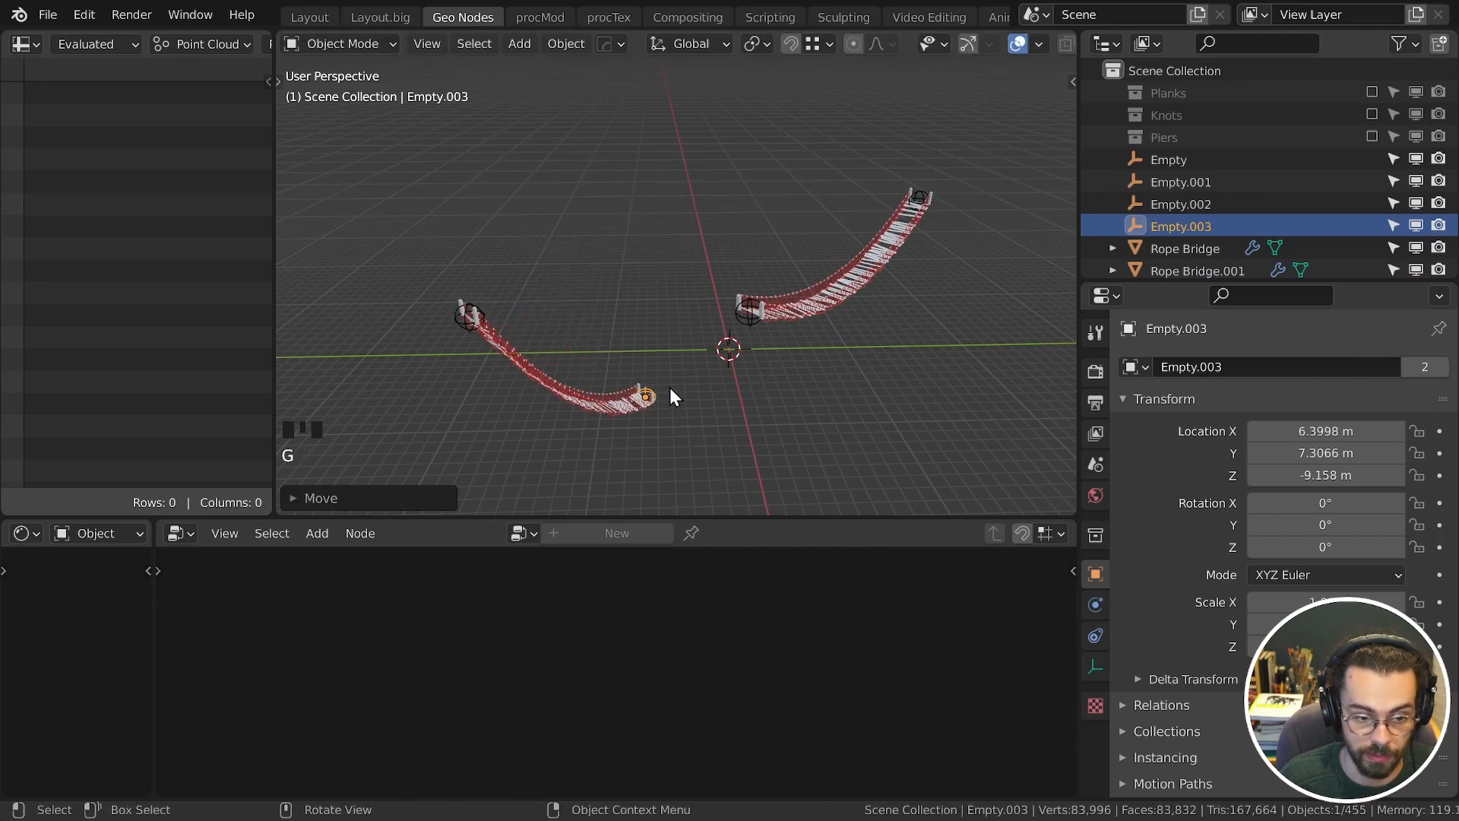
key("g")
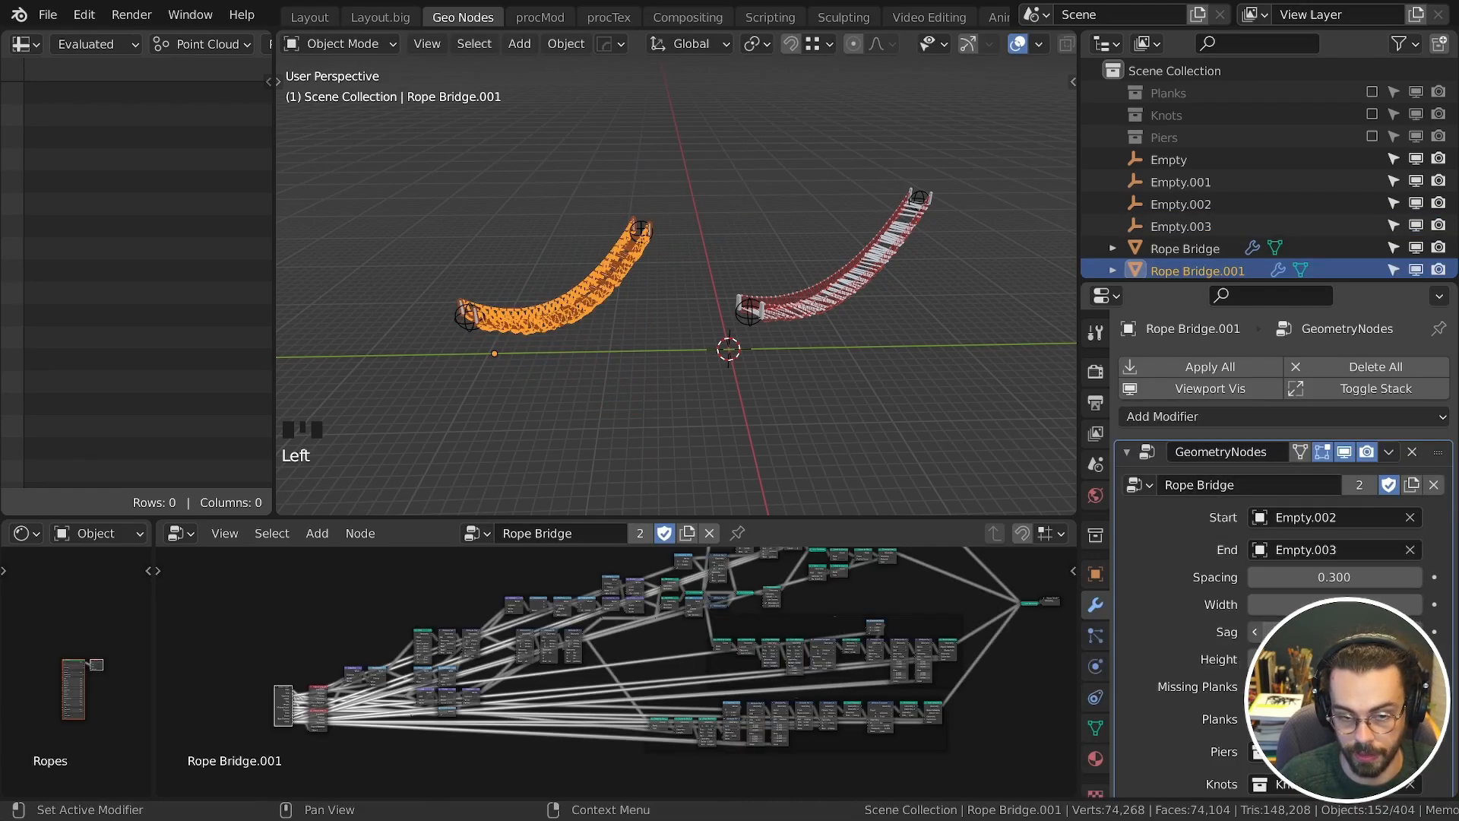
Step: Adjust the Sag and Missing Planks values of the copied bridge
mouse_move(1335, 632)
left_mouse_down()
mouse_move(1373, 633)
mouse_move(1333, 632)
mouse_move(1353, 633)
left_mouse_up()
mouse_move(1335, 687)
left_mouse_down()
mouse_move(1368, 687)
mouse_move(1334, 687)
left_mouse_up()
Step: Move the copied bridge's start empty, Empty.002, close to one end of the original bridge
left_click(722, 378)
scroll(614, 300, "up", 1)
scroll(623, 308, "up", 2)
scroll(649, 333, "down", 2)
middle_click_drag(650, 333, 687, 358, "shift")
mouse_move(684, 363)
middle_mouse_down()
mouse_move(780, 371)
mouse_move(725, 337)
mouse_move(695, 342)
middle_mouse_up()
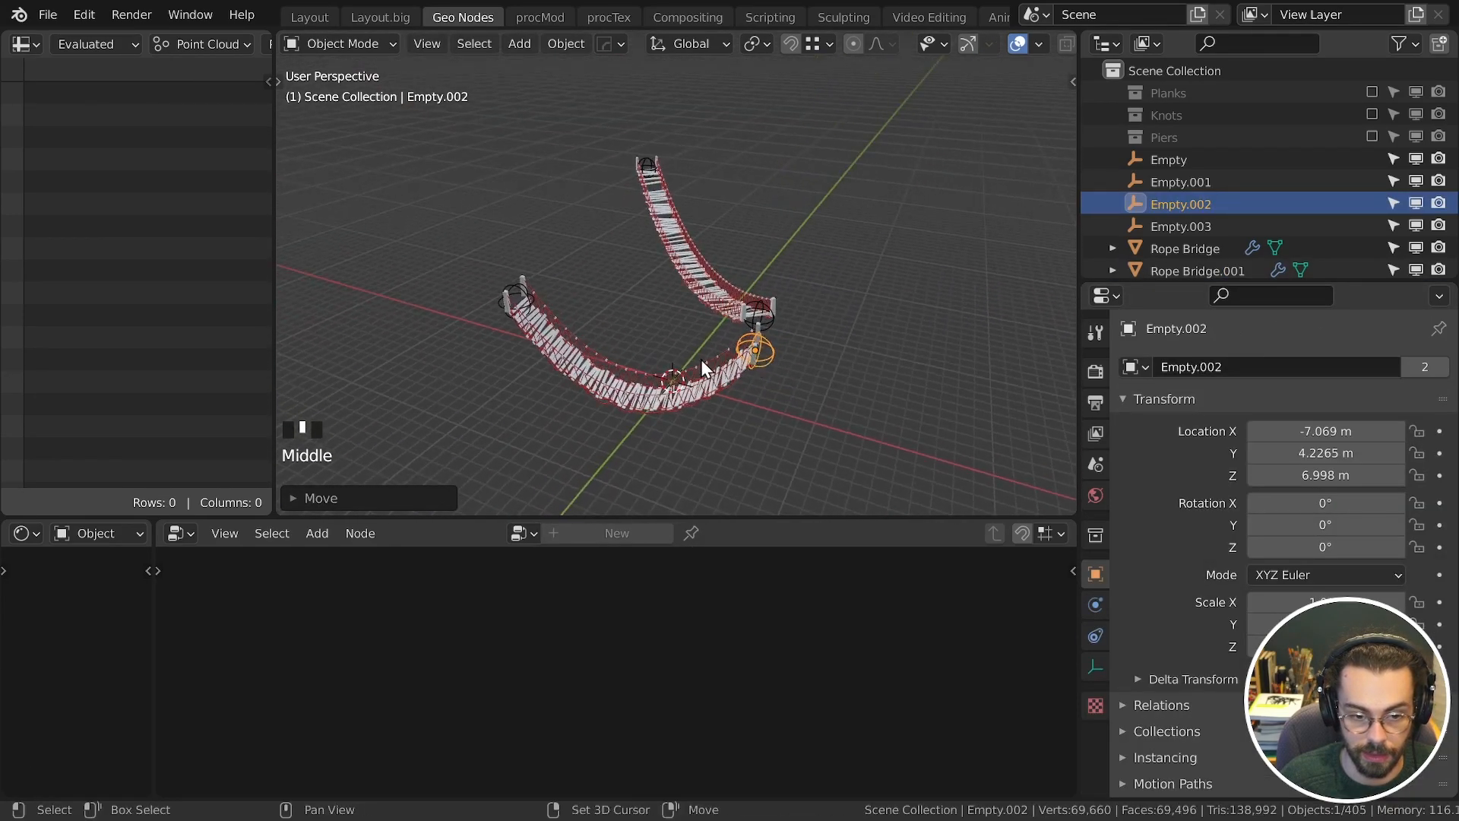
left_click(694, 342)
Step: Duplicate the copied bridge with Empty.002 only, placing the new empty so the third bridge continues from the shared Empty.003
scroll(748, 389, "up", 3)
left_click(757, 384)
left_click(942, 340, "shift")
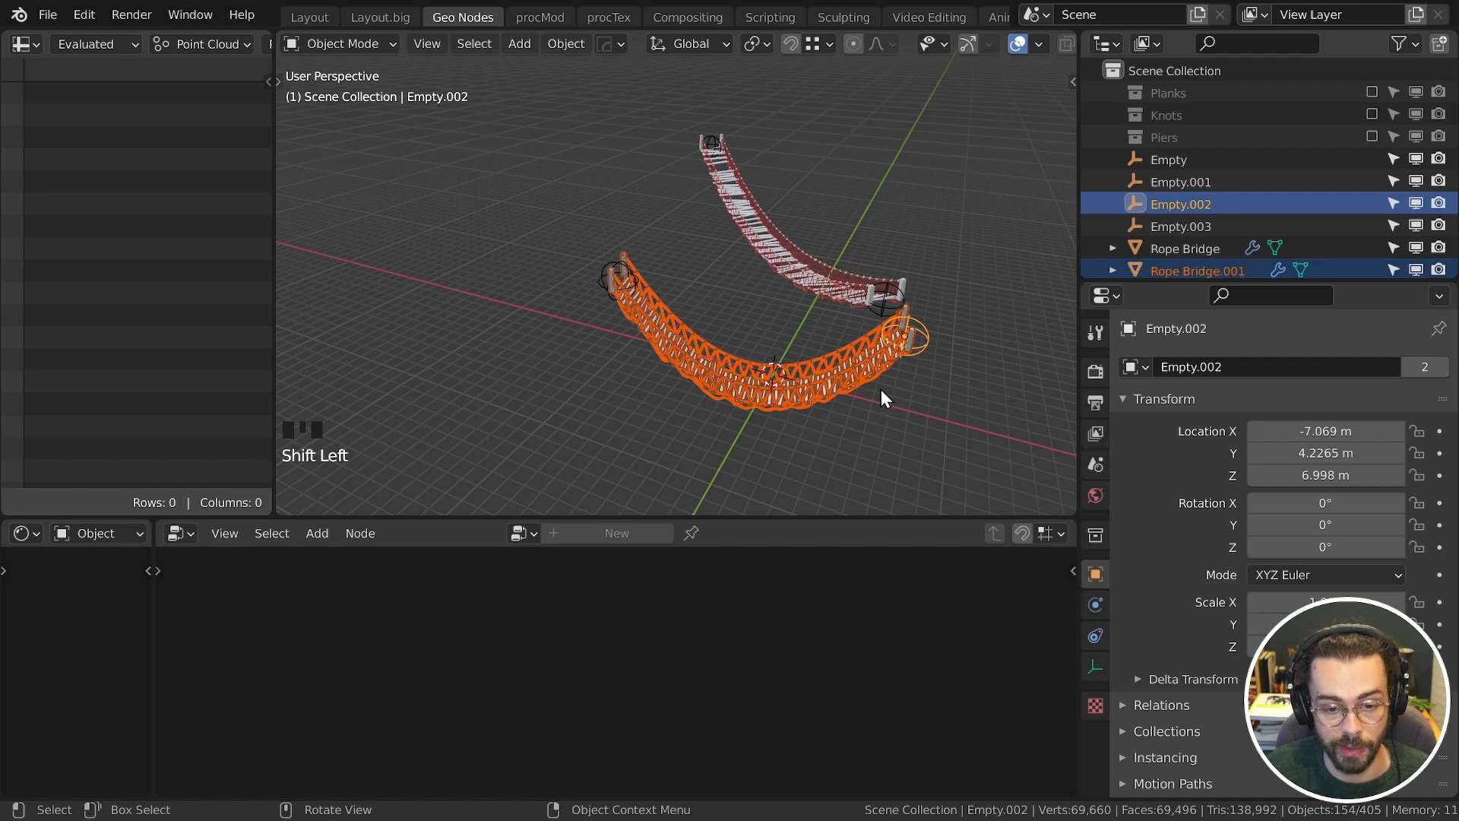
key("shift+d")
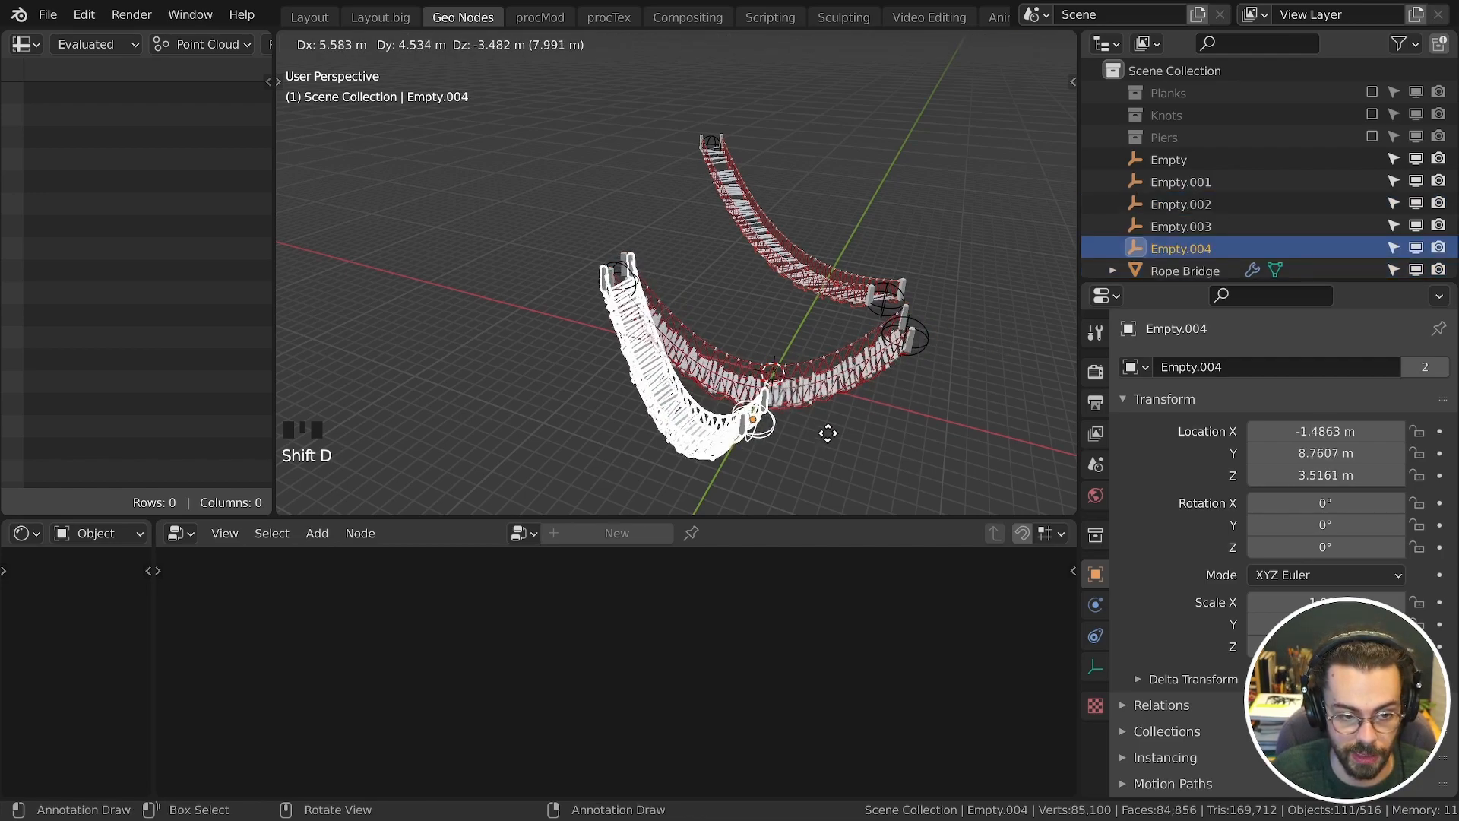
left_click(615, 279)
scroll(616, 279, "down", 1)
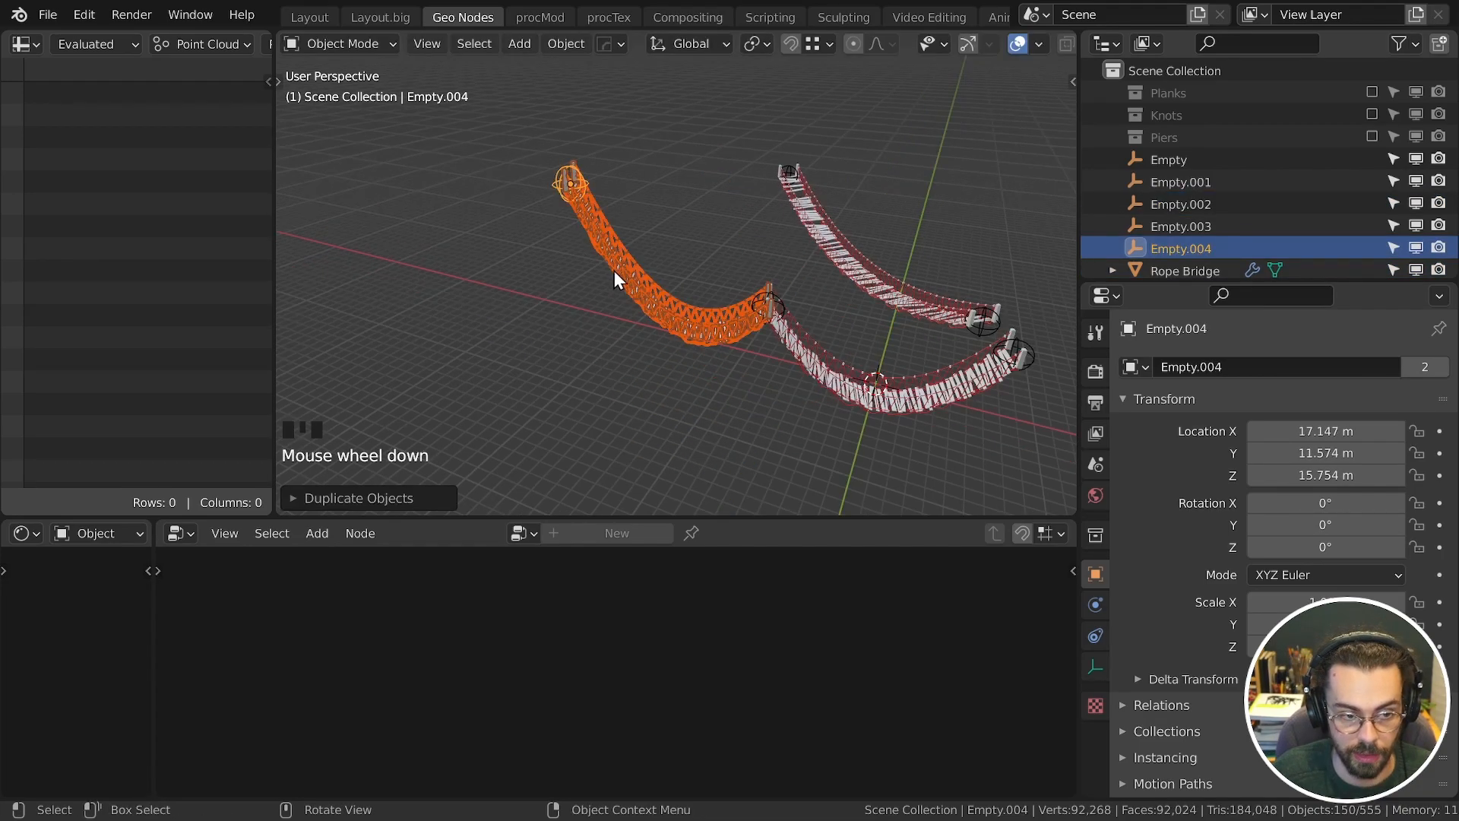
Step: Move Empty.004 and the shared Empty.003 to reshape the two connected bridges
key("g")
left_click(595, 209)
left_click(773, 310)
key("g")
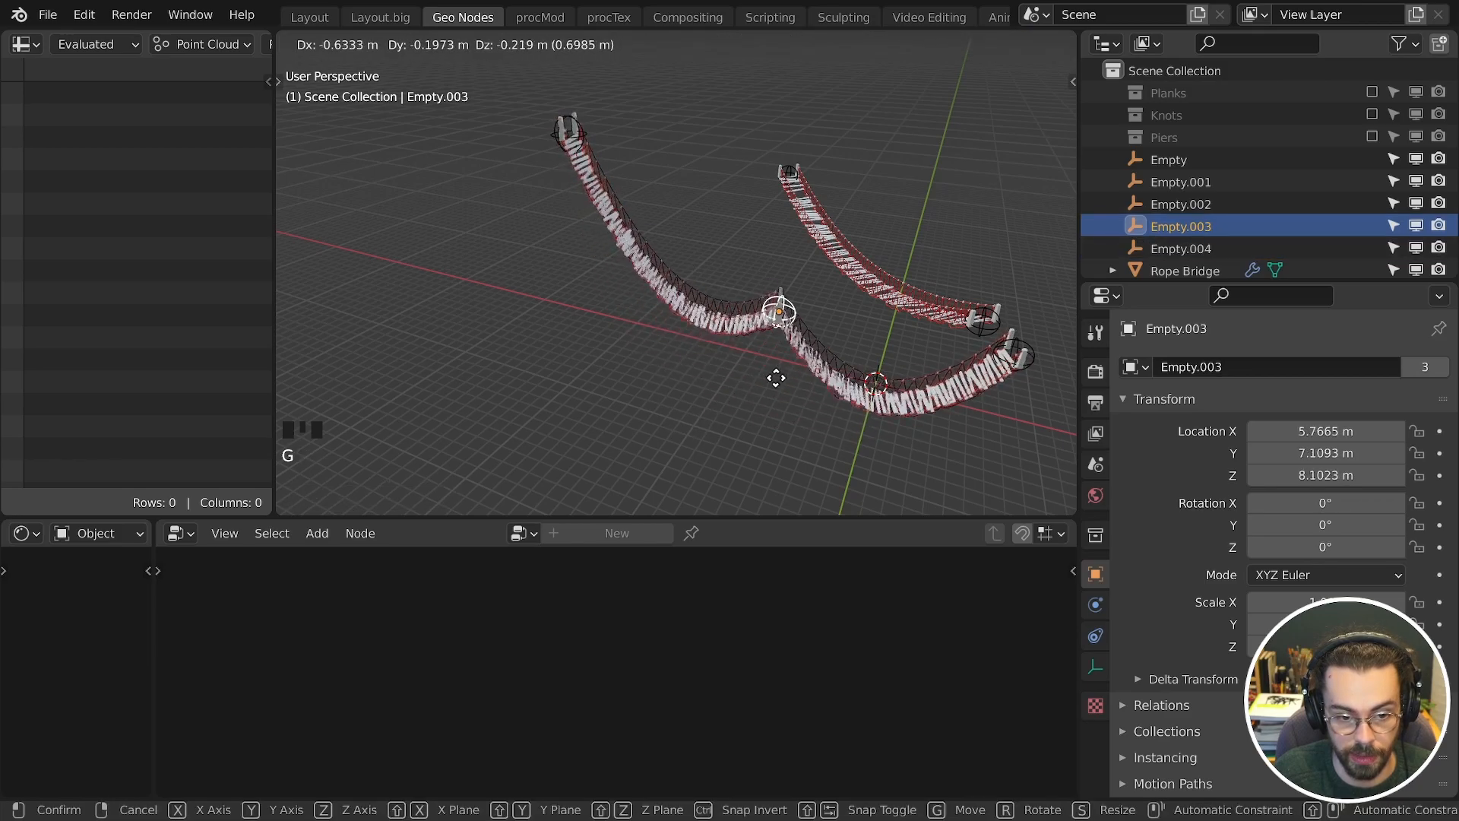
left_click(777, 308)
middle_click_drag(777, 308, 718, 286)
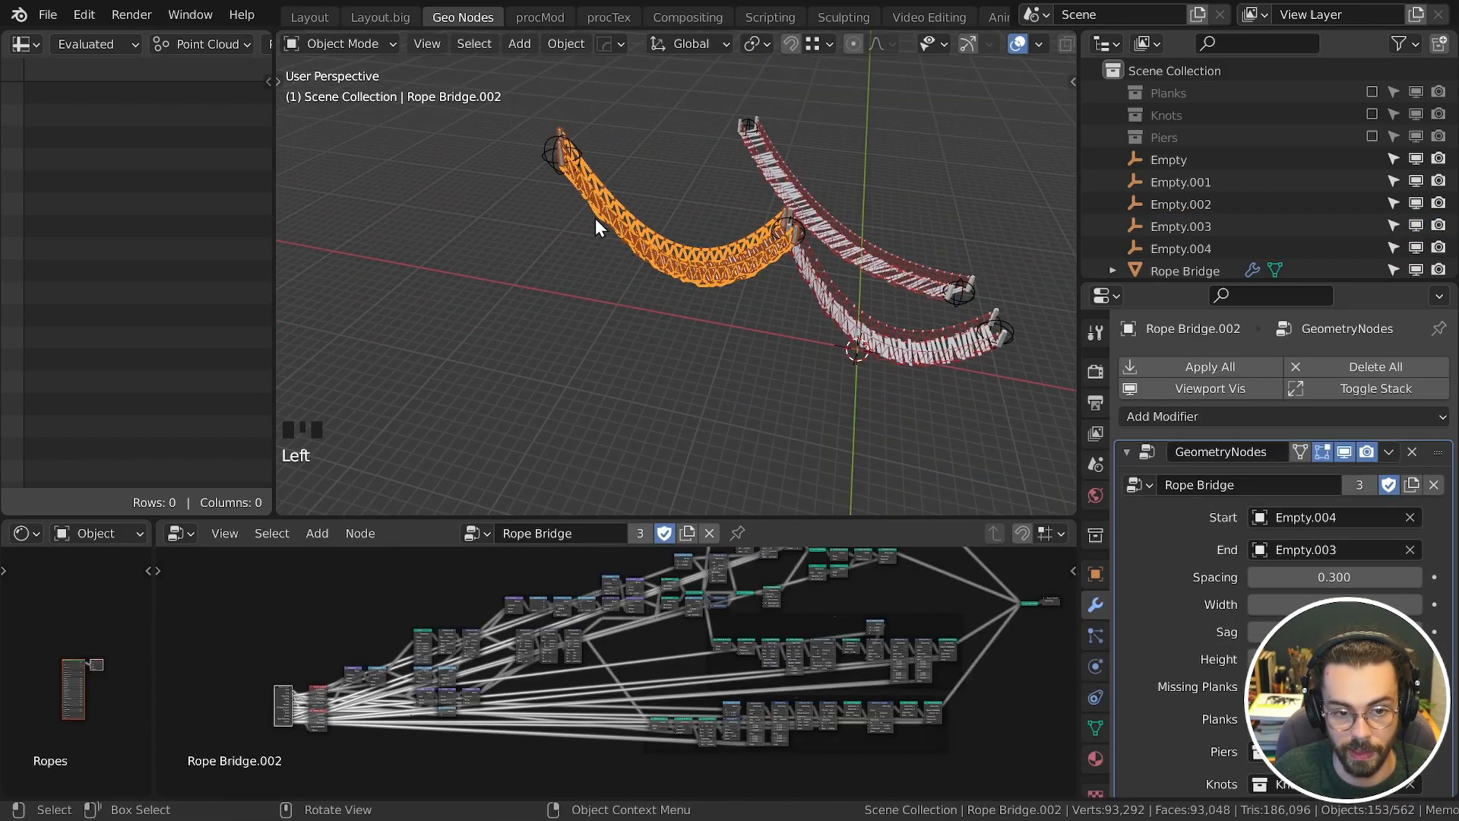
Step: Select the third bridge's mesh object, Rope Bridge.002, and try moving it independently of its empties
left_click(595, 217)
key("g")
left_click(449, 313)
middle_click_drag(448, 313, 744, 331)
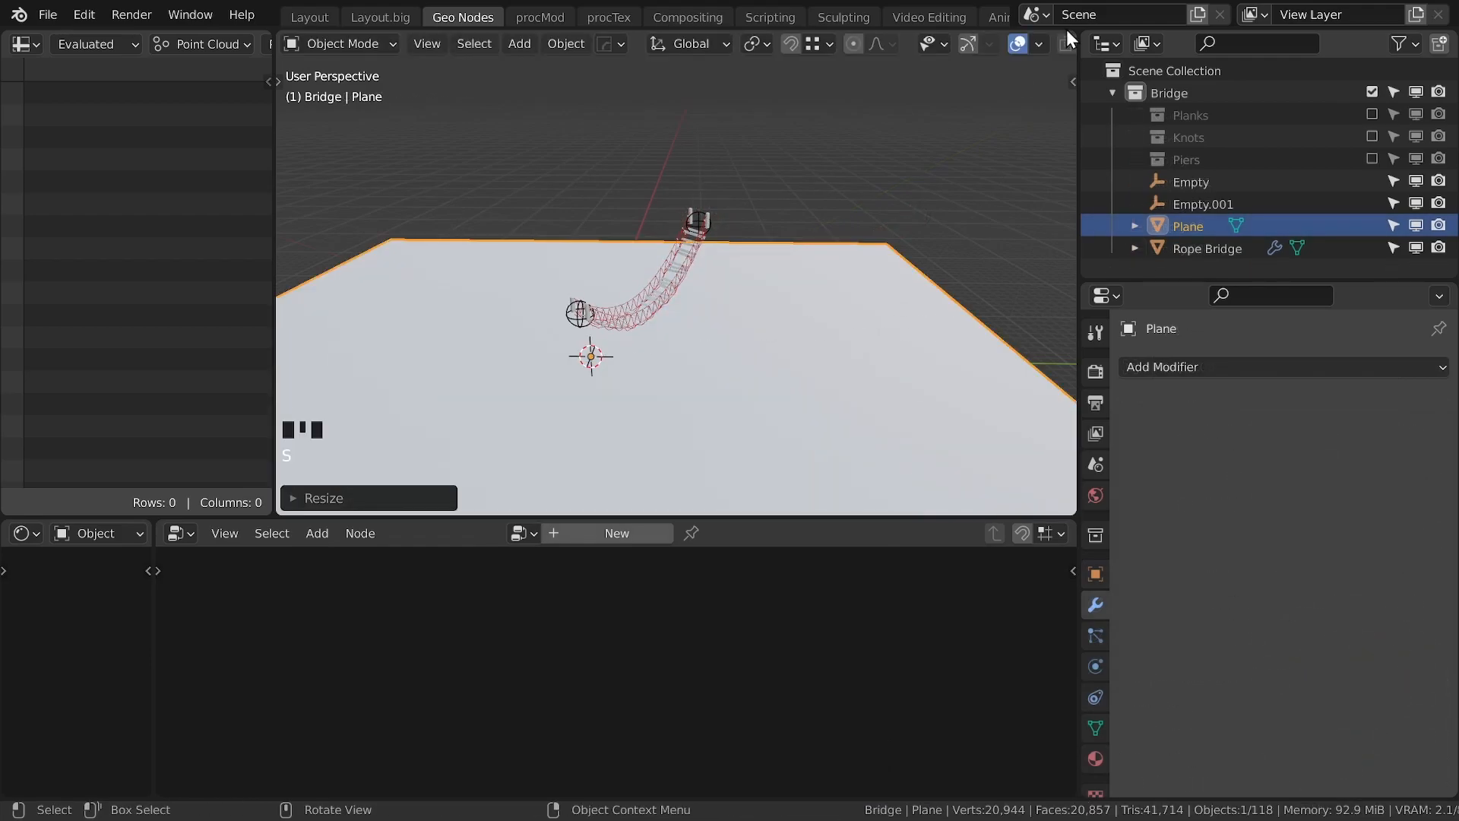
Step: Show the navigation gizmo in the 3D viewport and save the file
left_click_drag(1072, 35, 1045, 46, "shift")
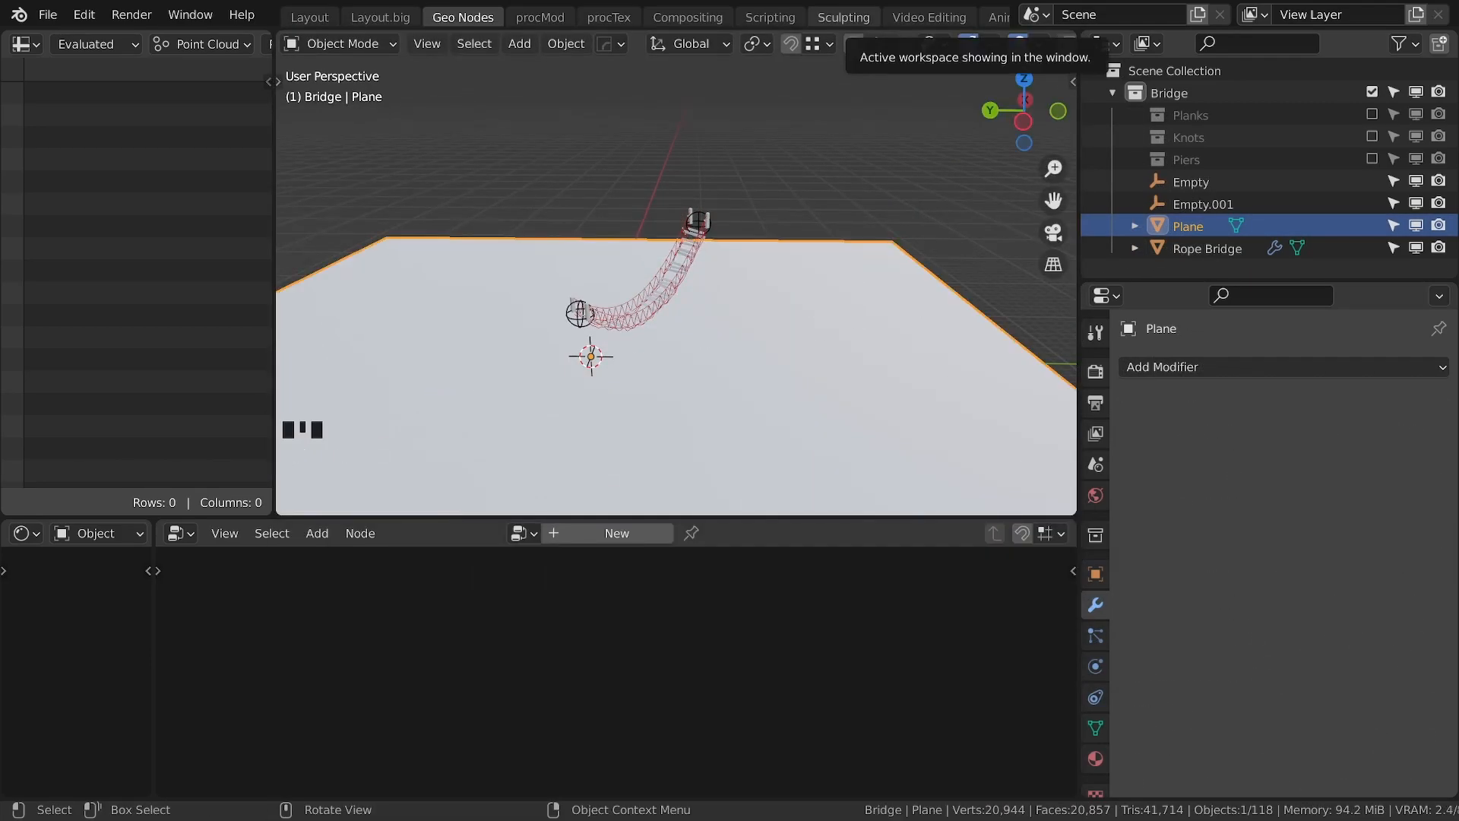
key("ctrl+s")
scroll(904, 345, "down", 2)
middle_click_drag(904, 345, 788, 323)
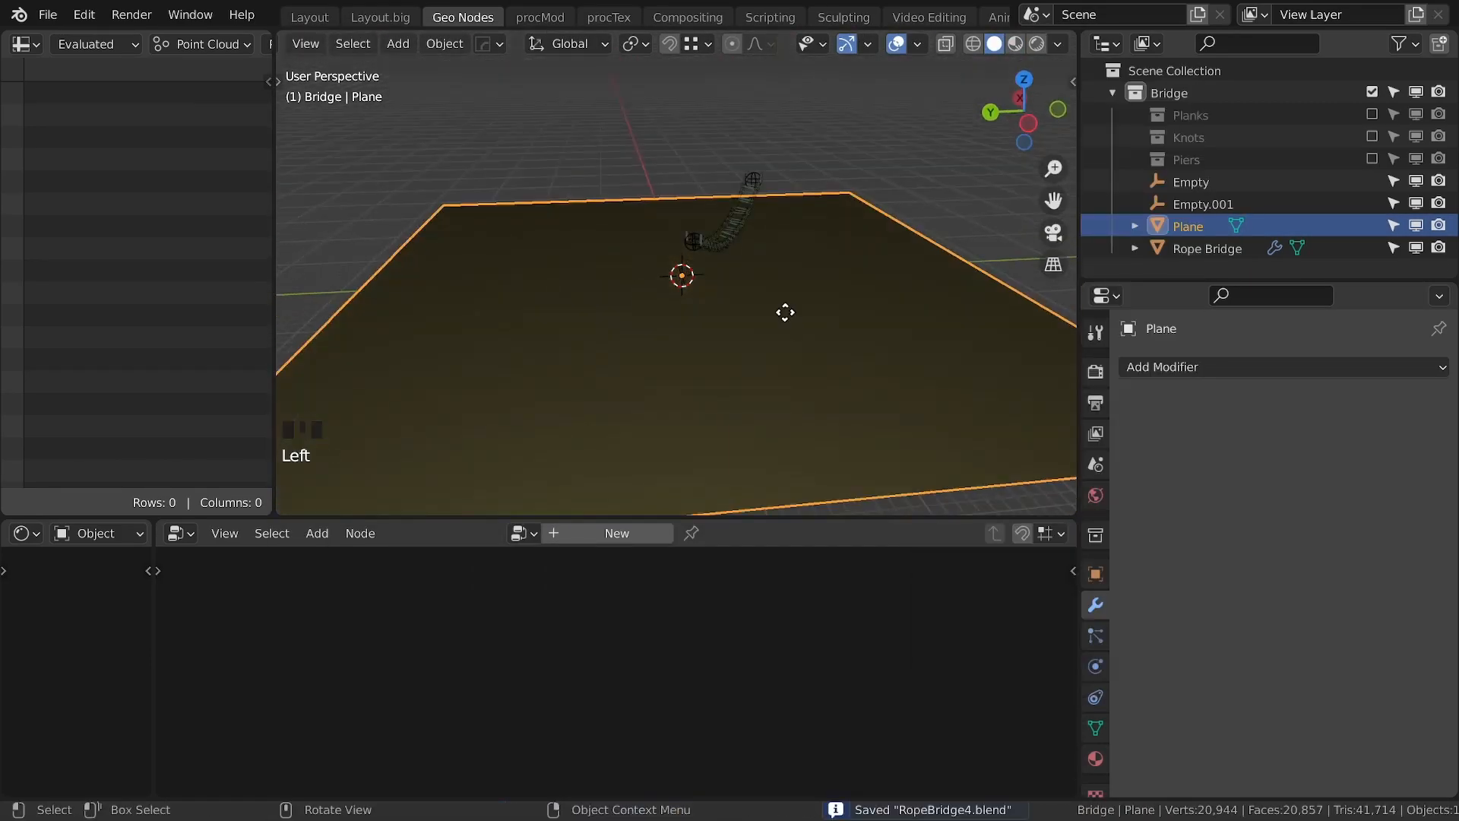
Step: Adjust the viewport's solid shading to a brown look with cast shadows
left_click(1057, 44)
left_click(968, 290)
left_click(1024, 216)
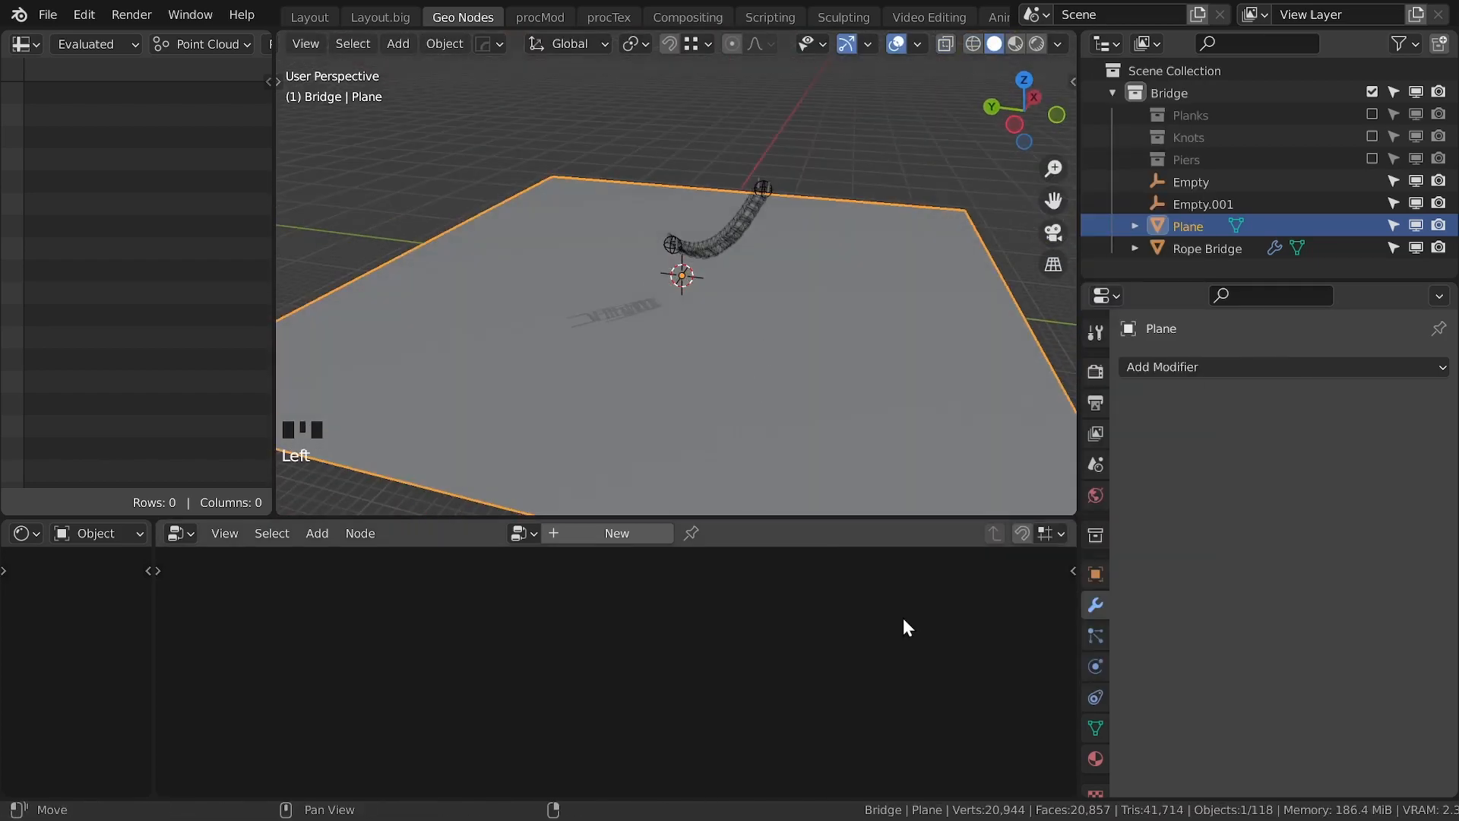
left_click(1057, 44)
left_click(961, 339)
left_click(988, 365)
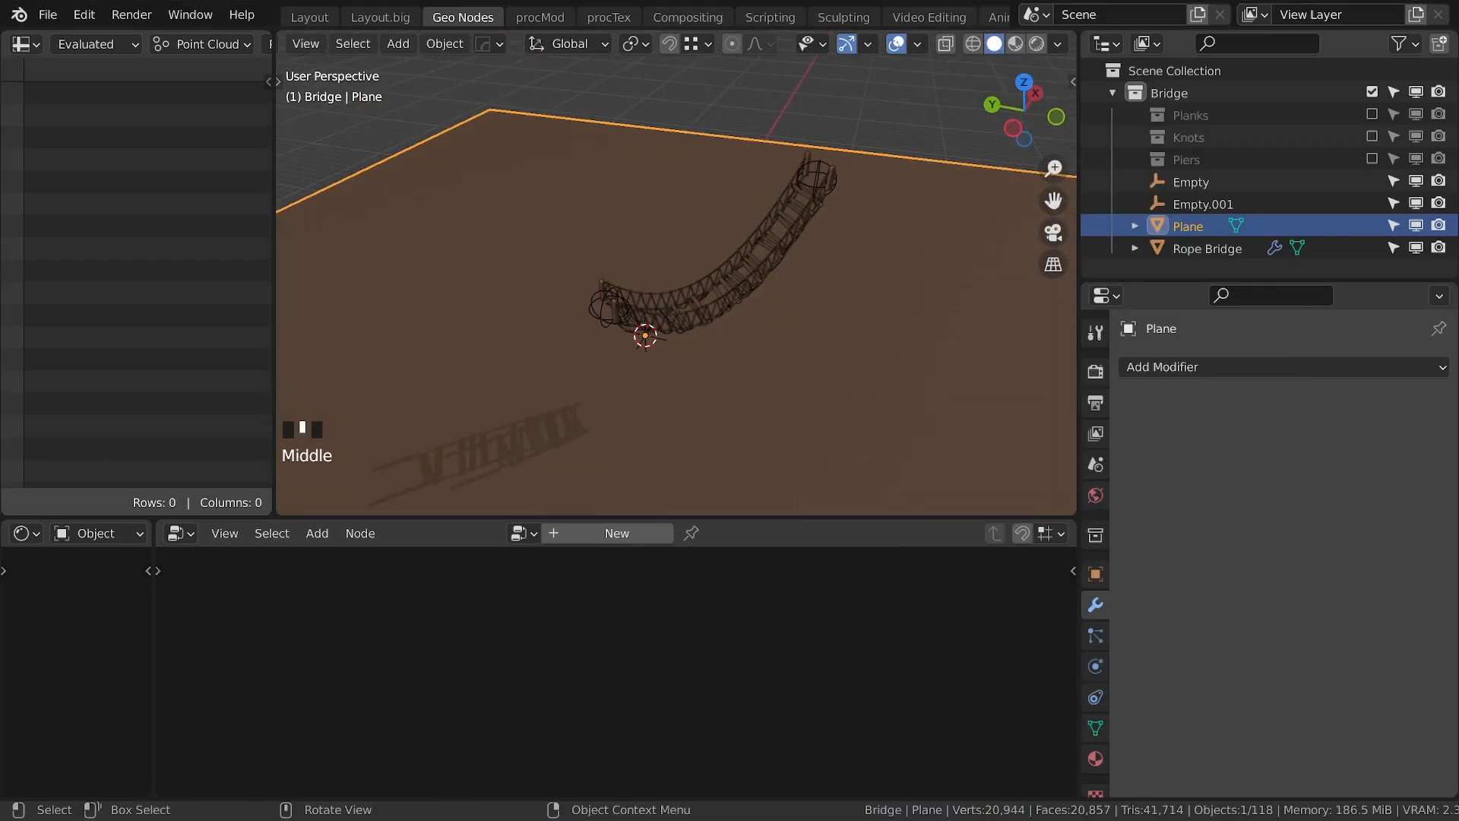
Step: Sculpt broad hills and a valley into the ground plane beneath and around the rope bridge
key("ctrl+tab")
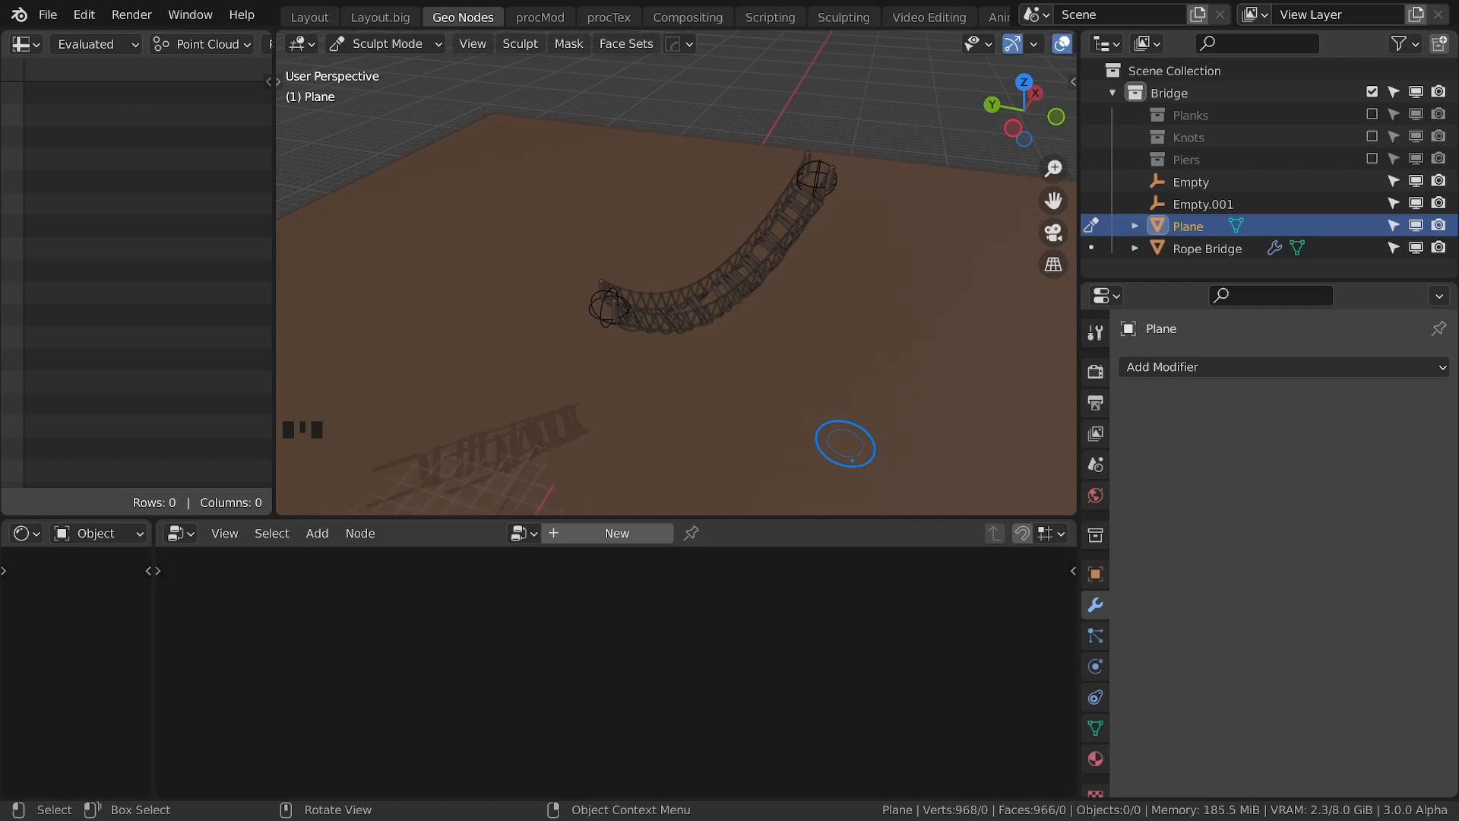
middle_click_drag(852, 459, 782, 363)
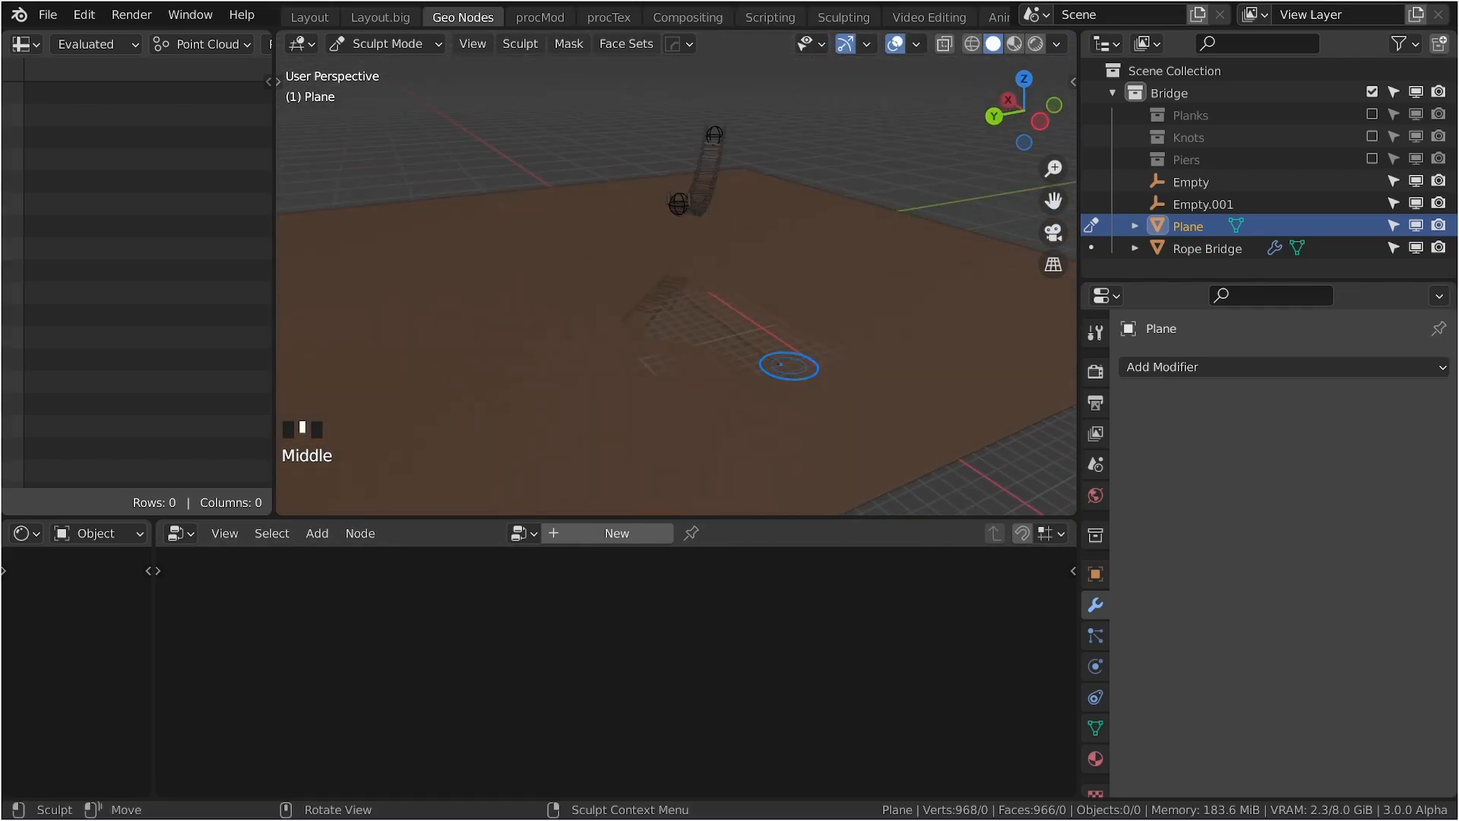
key("ctrl+z")
key("ctrl+z")
key("ctrl+z")
key("ctrl+z")
key("ctrl+z")
key("ctrl+z")
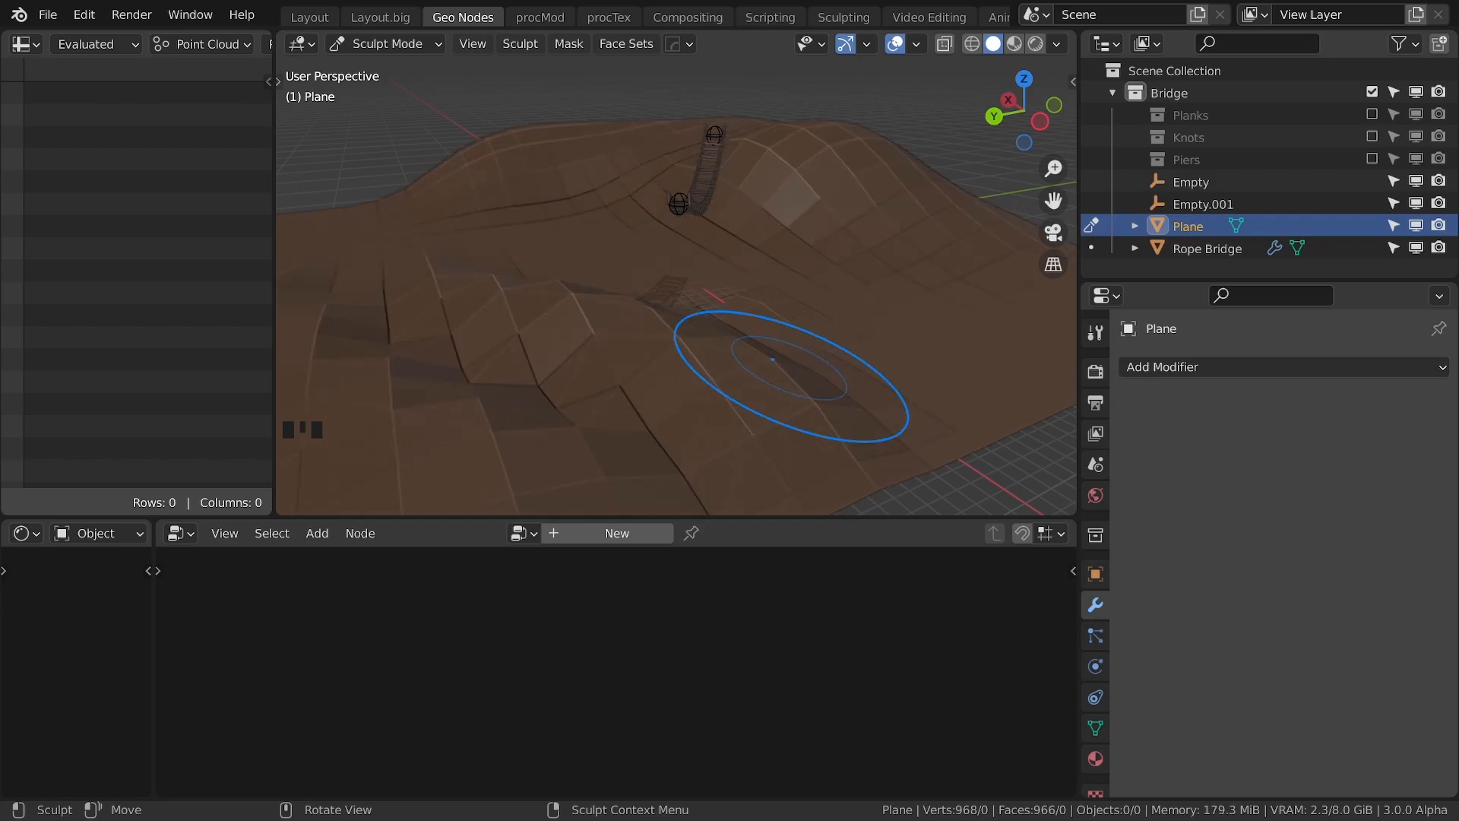
key("ctrl+z")
key("ctrl+z")
key("ctrl+z")
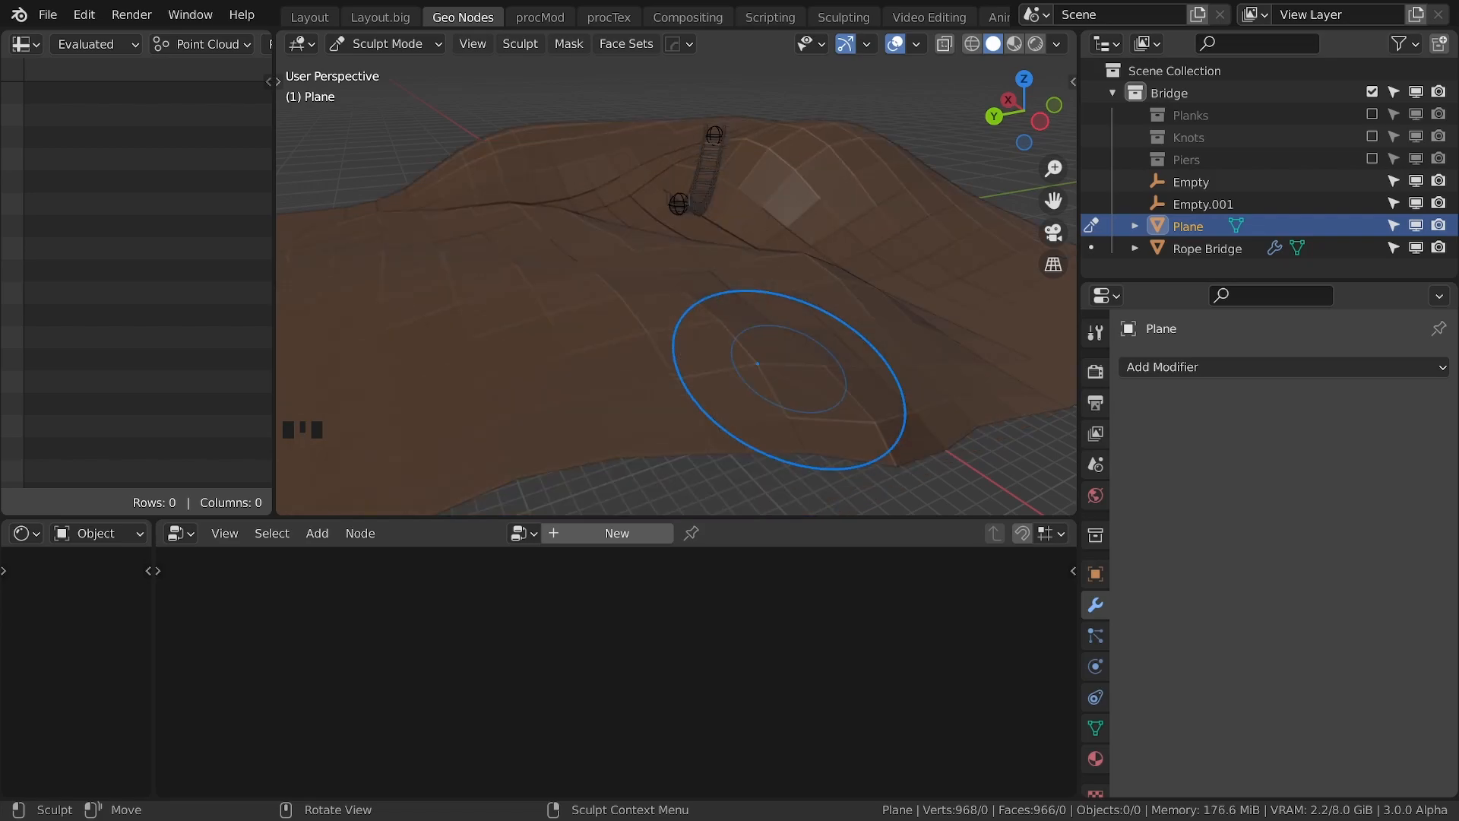
key("ctrl+z")
key("ctrl+z")
key("ctrl+z")
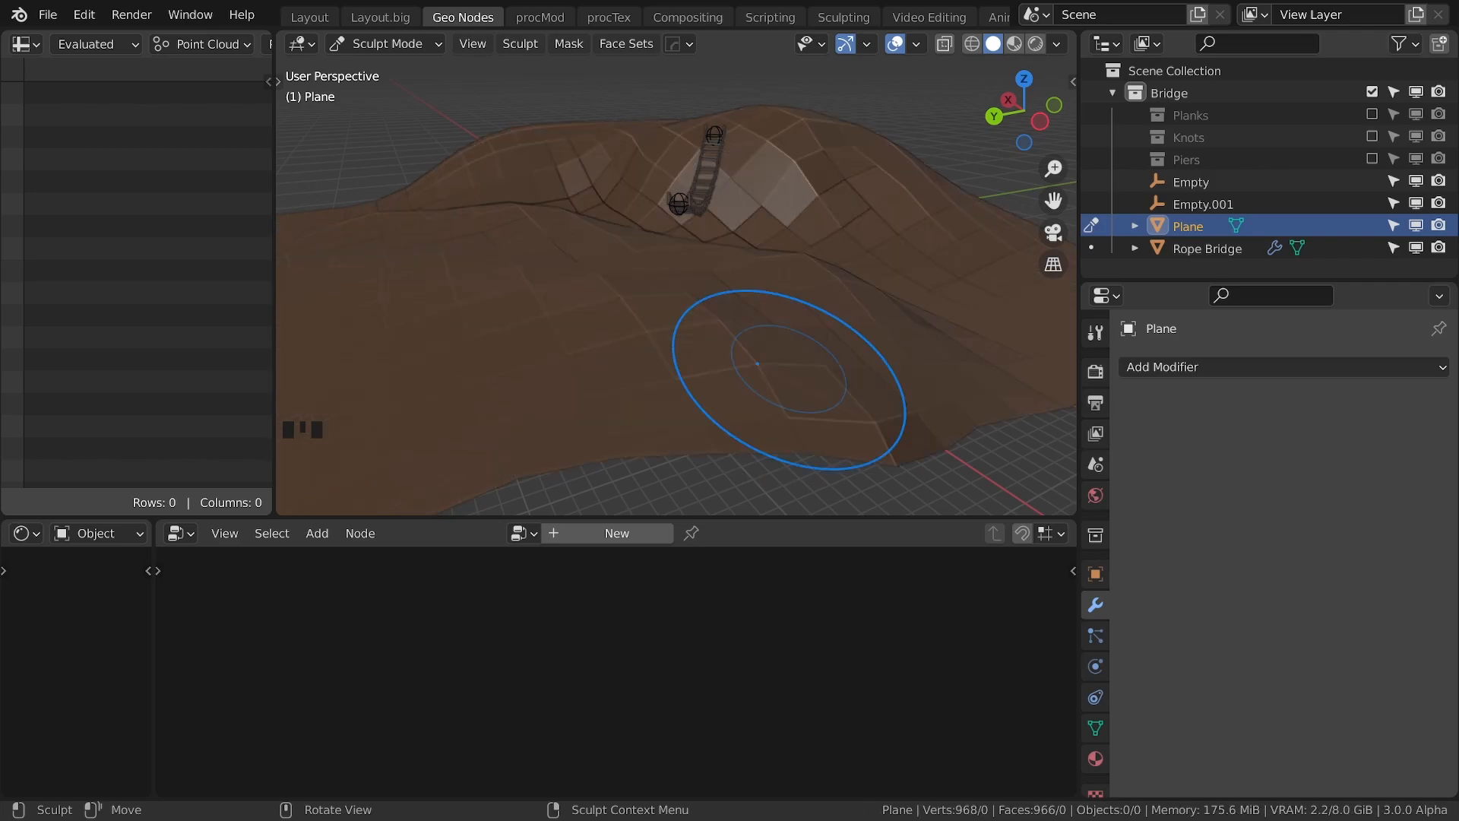
key("ctrl+z")
key("ctrl+z")
Step: Add a Subdivision modifier with 3 viewport levels to the sculpted plane and apply it
left_click(1284, 367)
left_click(1022, 764)
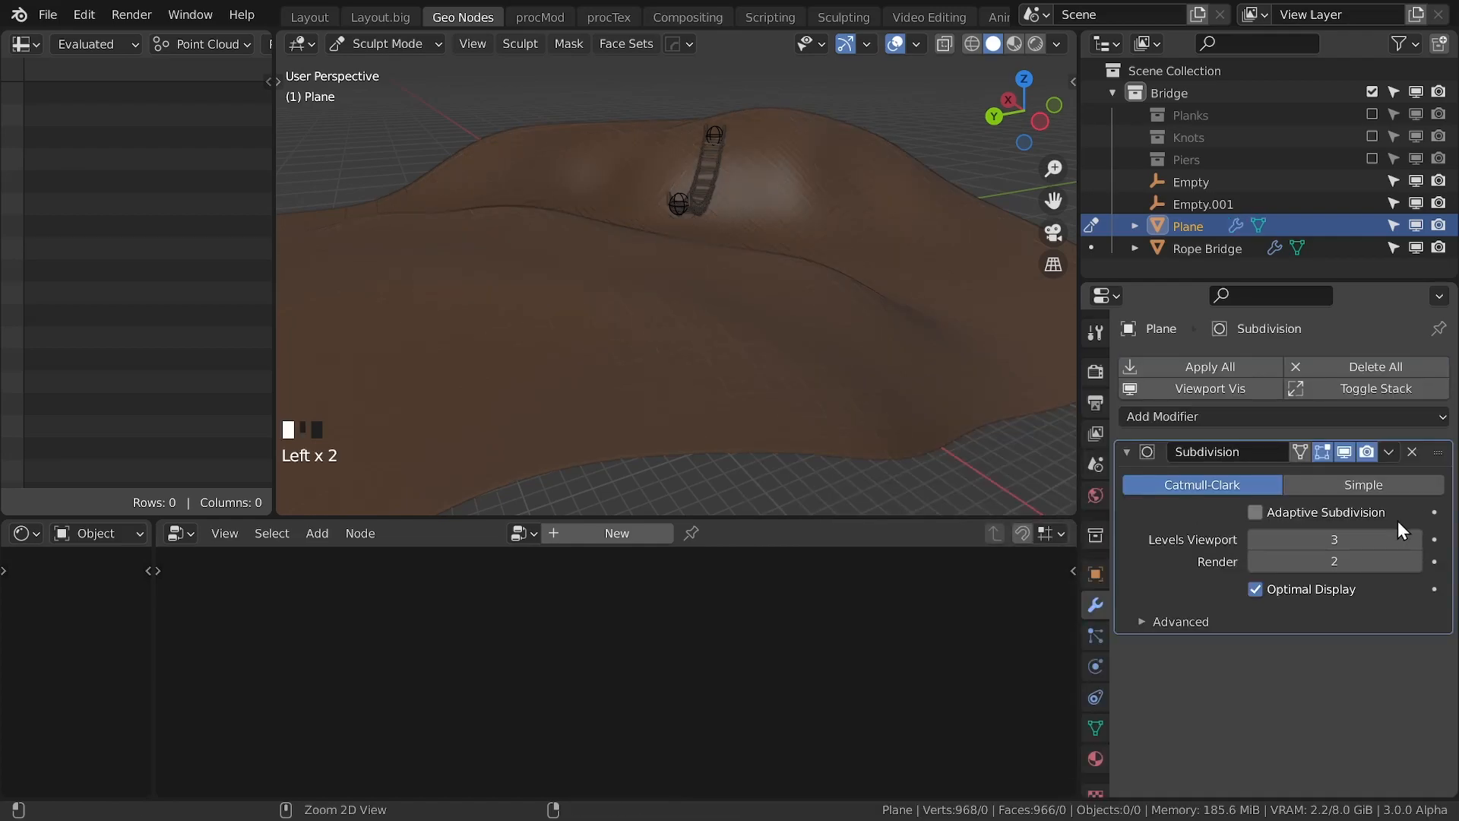
key("ctrl+a")
Step: Sculpt finer ridges and slopes into the subdivided terrain around both ends of the bridge
key("ctrl+z")
key("ctrl+z")
key("ctrl+z")
key("ctrl+z")
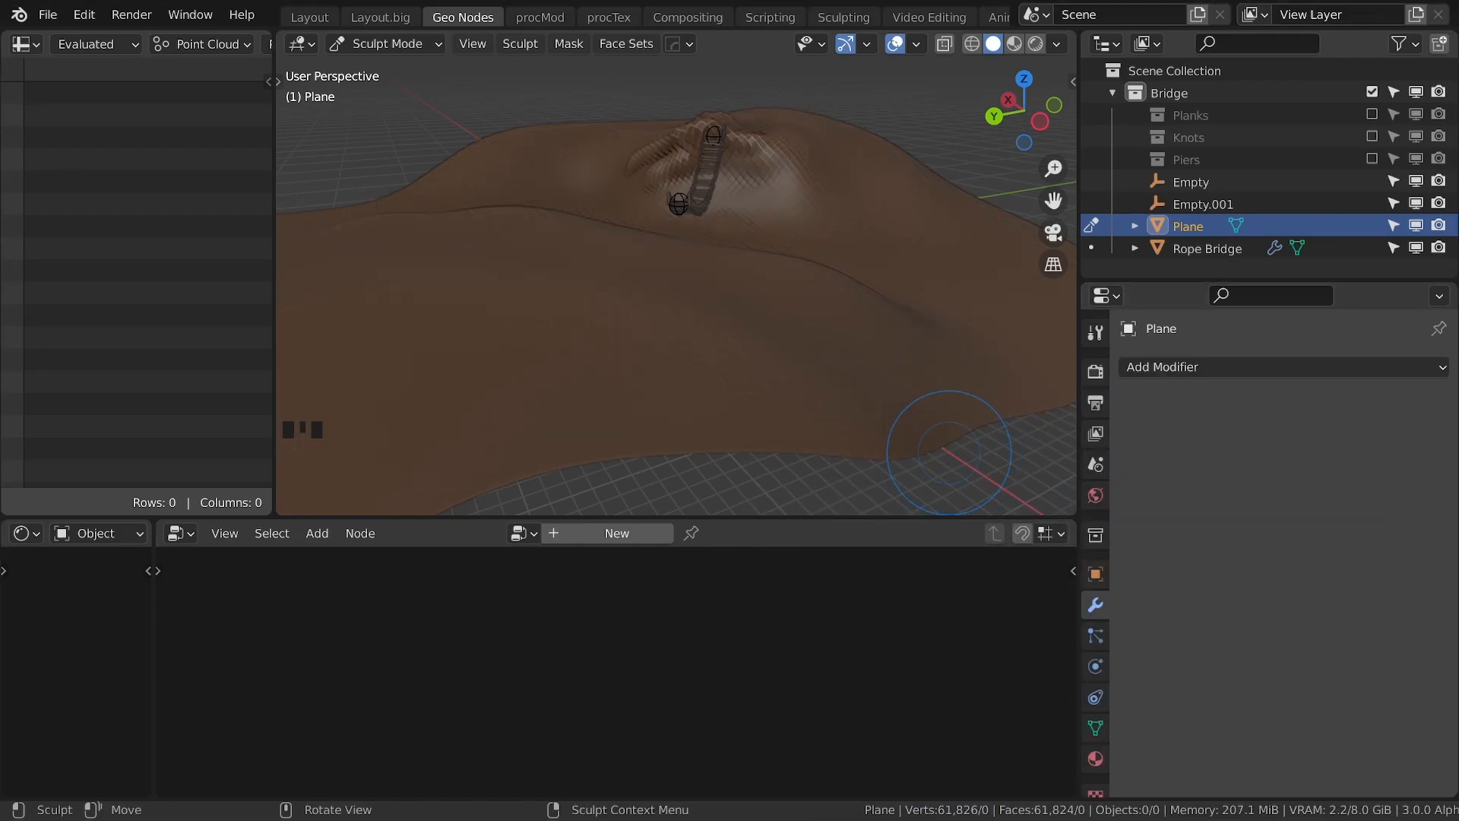
key("ctrl+z")
key("ctrl+z")
key("ctrl+z")
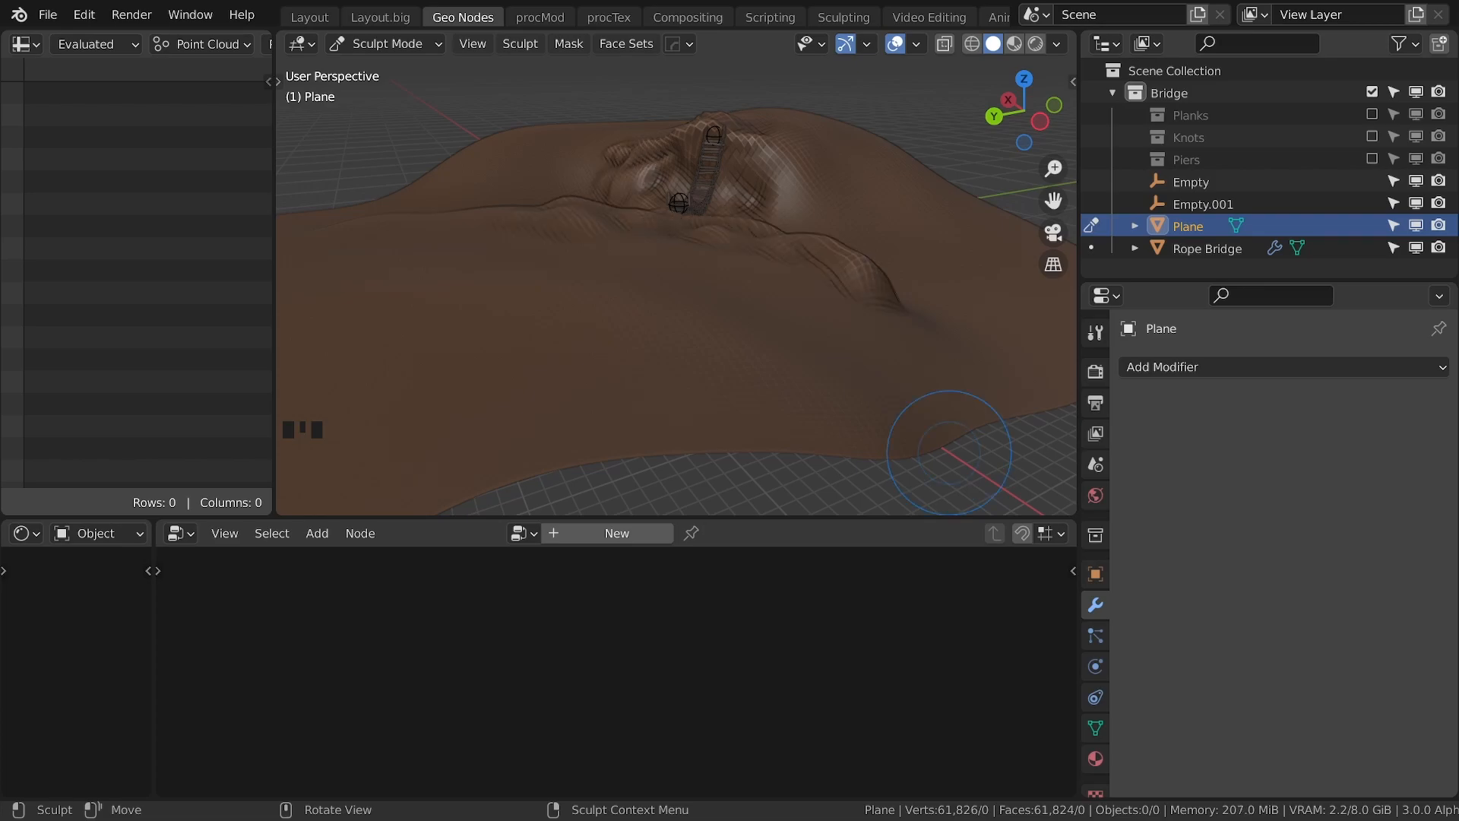
key("ctrl+z")
key("ctrl+z")
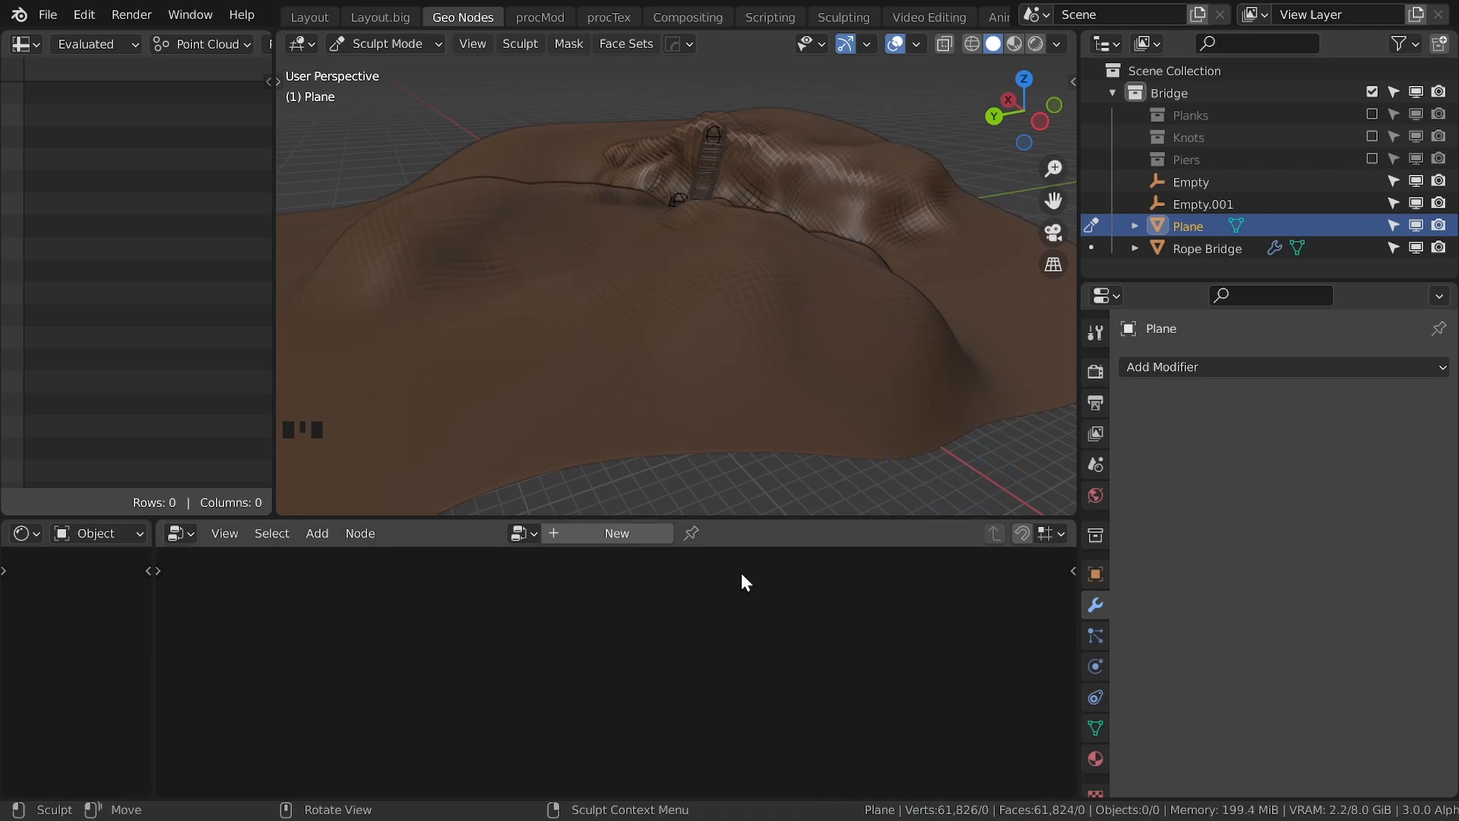
Step: Return the ground plane to Object Mode and save the file
left_click(386, 44)
left_click(380, 73)
scroll(634, 318, "up", 4)
middle_click_drag(634, 318, 796, 293)
key("ctrl+s")
middle_click_drag(733, 189, 752, 243, "shift")
Step: Add a Subdivision modifier followed by a Displace modifier to the ground plane
left_click(1216, 367)
left_click(1032, 762)
left_click(1186, 417)
left_click(1180, 56)
Step: Create a texture named ground1 for the Displace modifier and set its type to Clouds
left_click(1310, 656)
double_click(1309, 657)
type("ground1")
key("Return")
left_click(1433, 657)
left_click(1319, 430)
left_click(1258, 514)
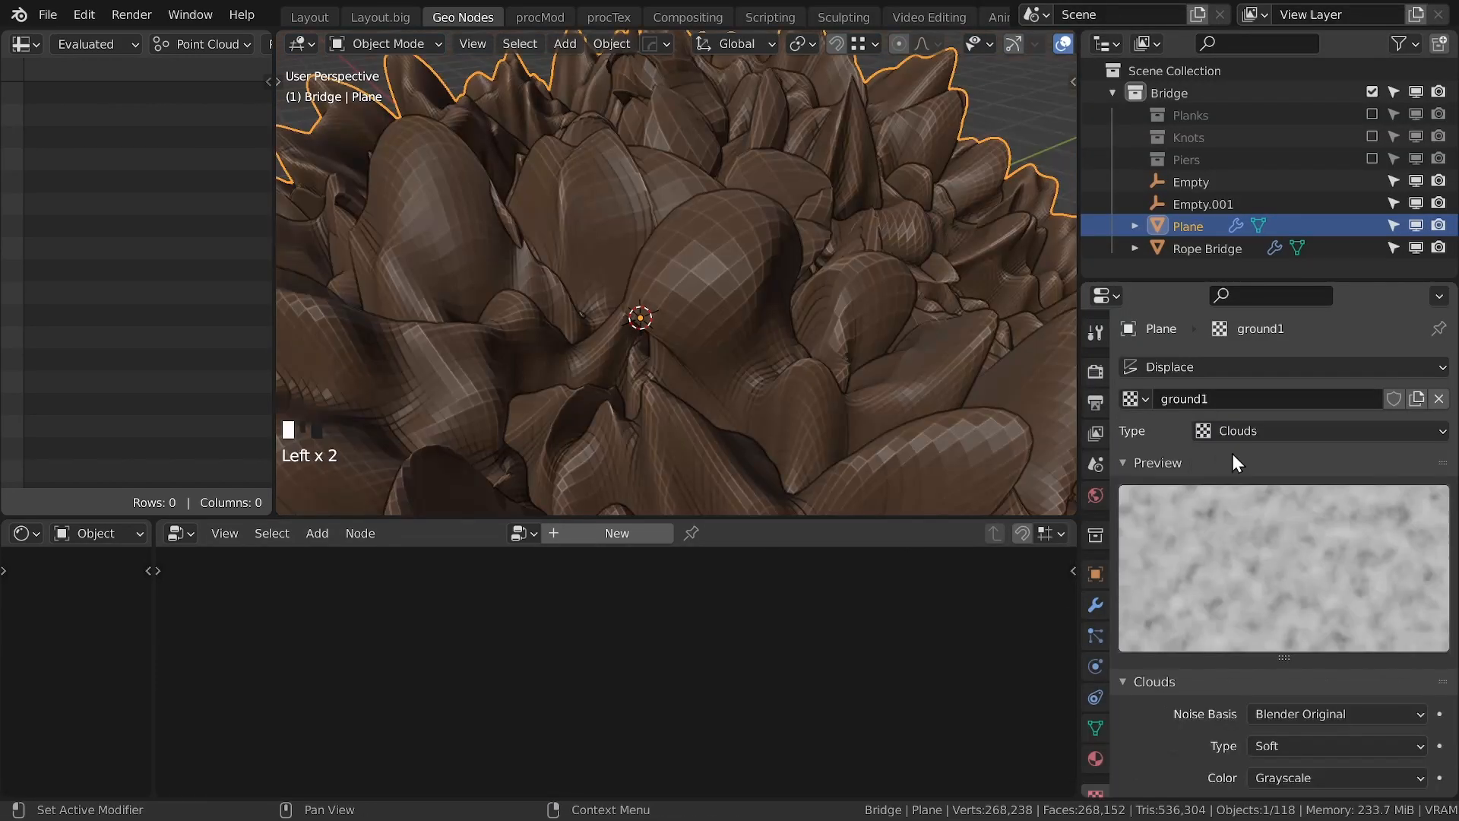
Step: Set the ground1 Clouds texture's size to 10 and check the displaced terrain up close
left_click(1095, 605)
key("ctrl+a")
left_click(932, 432)
middle_click_drag(933, 432, 632, 283)
key("Tab")
key("Tab")
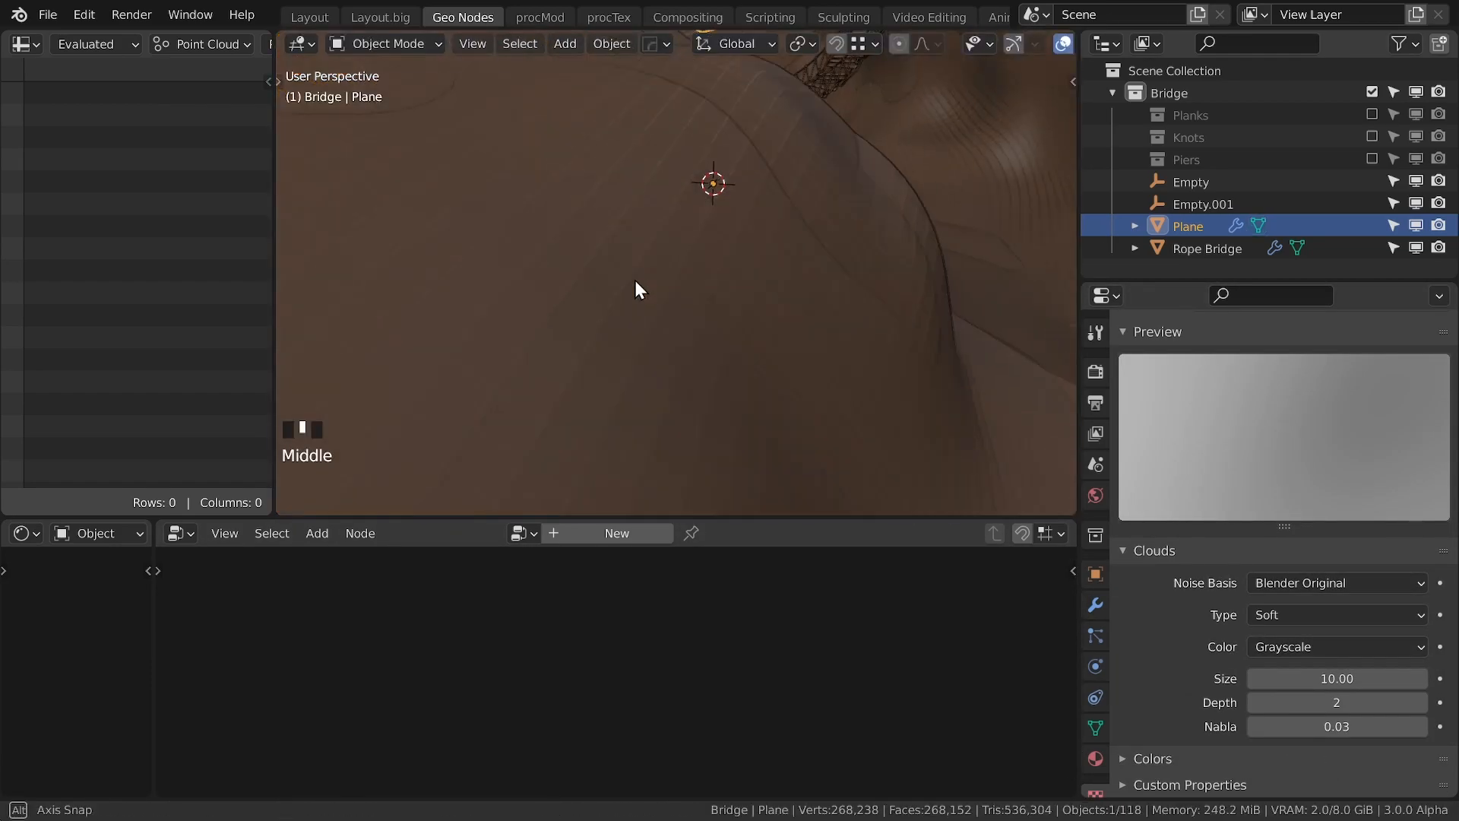
Step: Merge the ground mesh's vertices by distance with a merge distance of 1 m
key("Tab")
key("m")
left_click(727, 411)
key("Tab")
middle_click_drag(726, 410, 806, 380)
left_click(1095, 605)
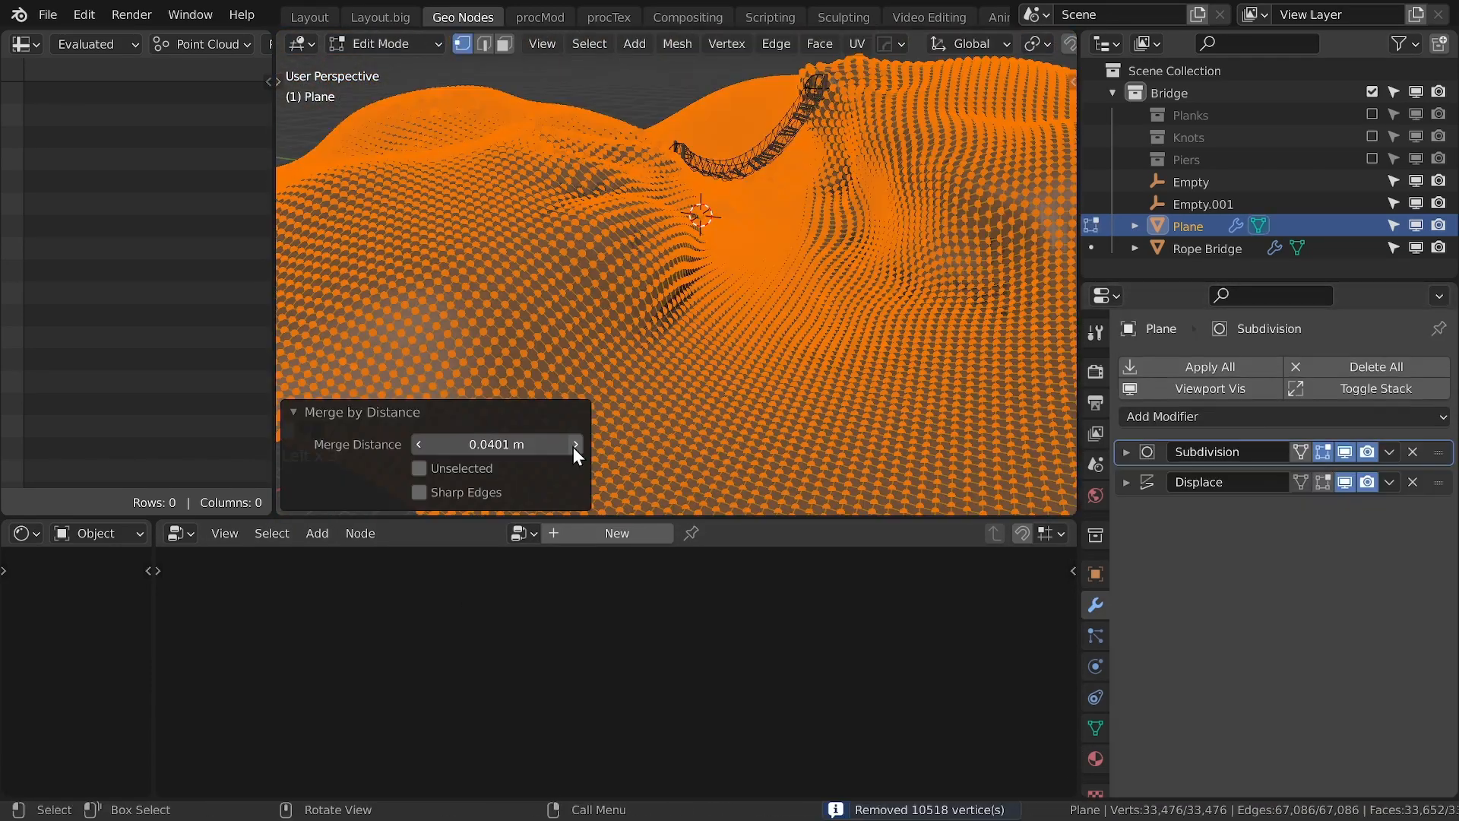
left_click(575, 444)
left_click(576, 444)
double_click(548, 438)
type("1")
key("Return")
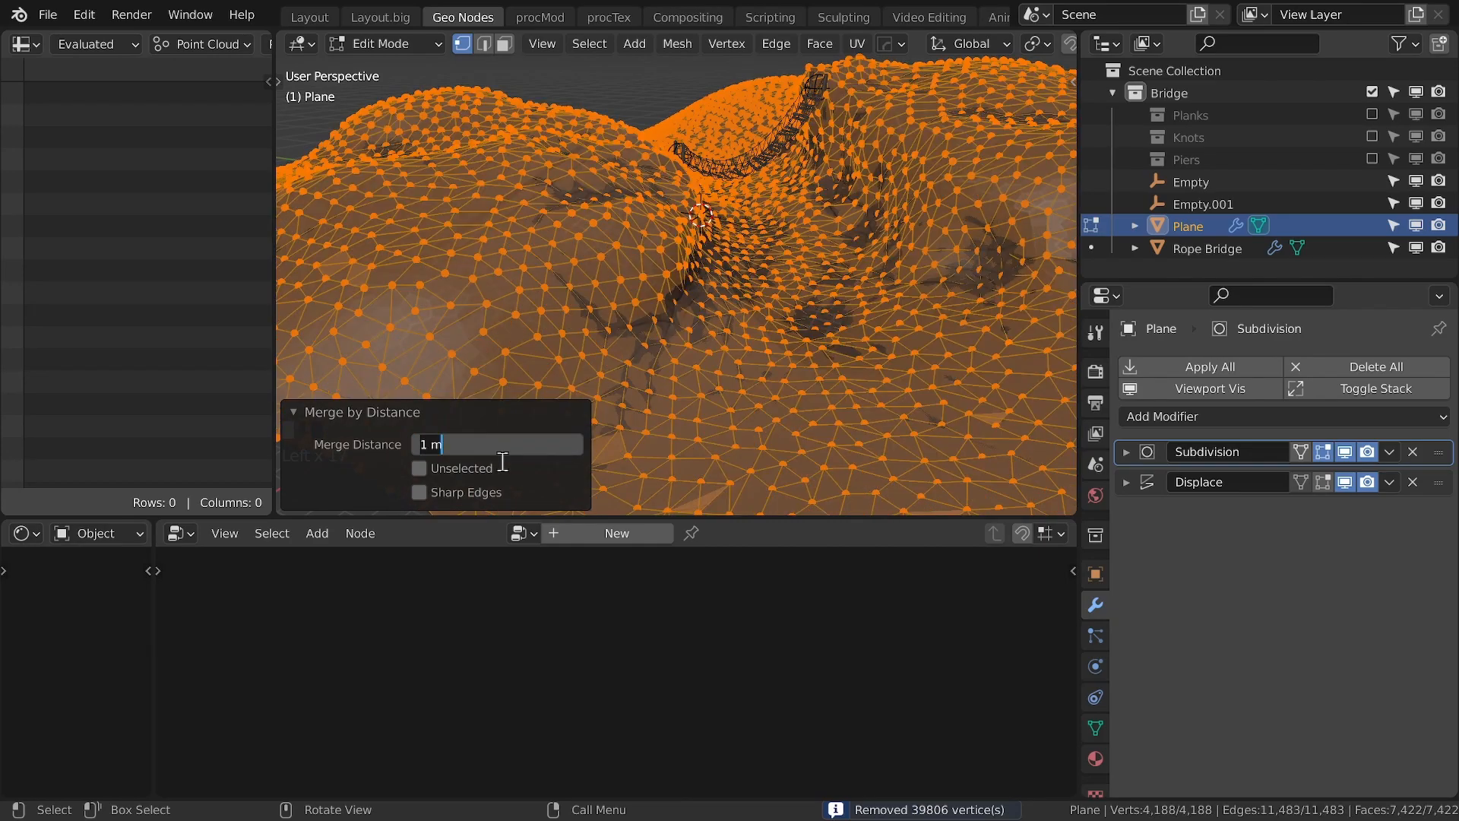
left_click(547, 407)
Step: Return the merged ground to Object Mode, expand its Displace settings and save the file
key("Tab")
key("Tab")
key("a")
key("Tab")
scroll(730, 316, "down", 2)
middle_click_drag(729, 316, 695, 221)
left_click(1126, 482)
key("ctrl+s")
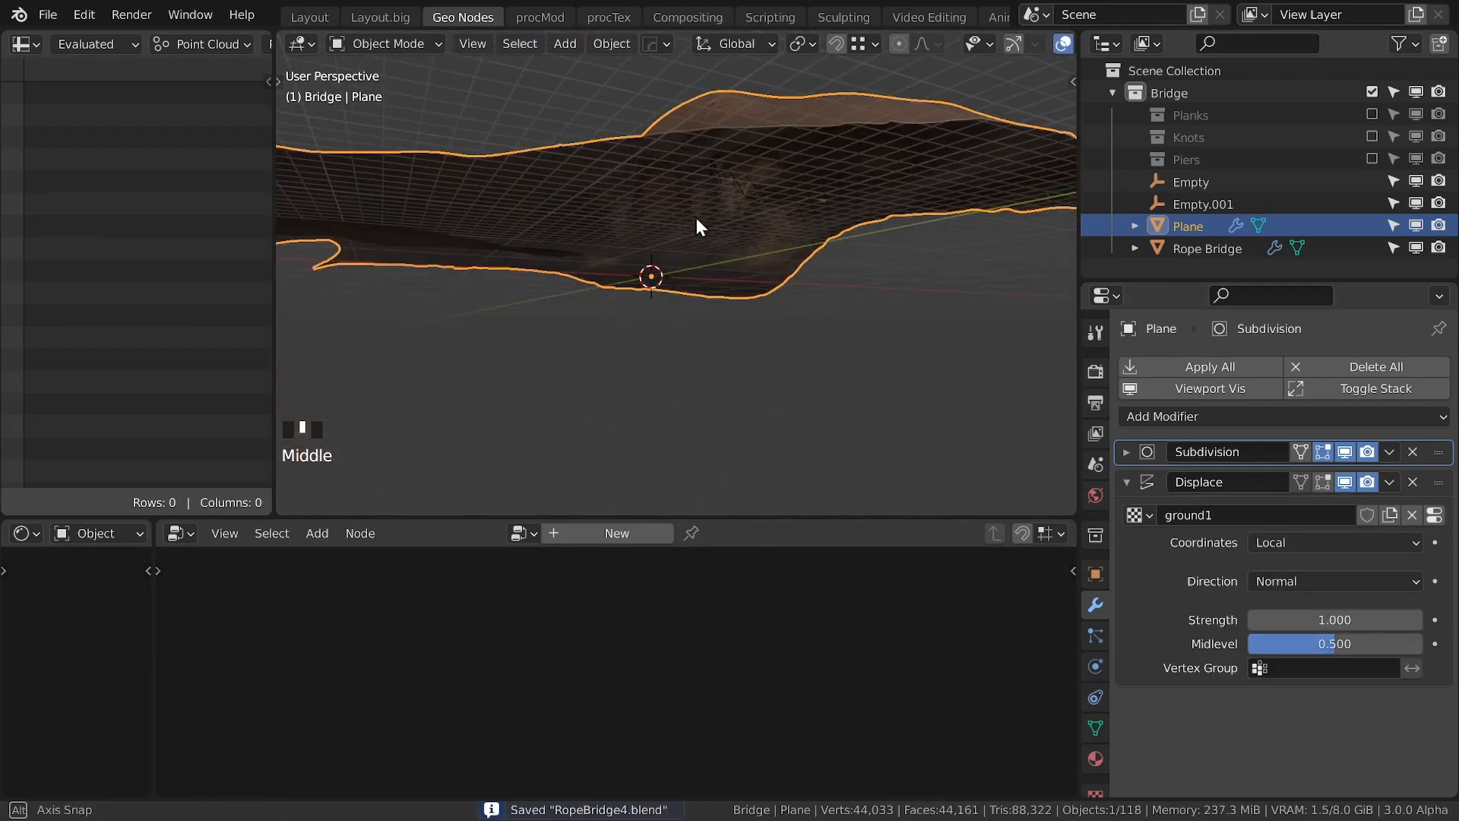
Step: Shade the ground plane smooth and set the viewport's solid shading to random object colours
double_click(1349, 453)
right_click(916, 245)
left_click(915, 244)
left_click(1057, 44)
left_click(1055, 340)
left_click(1037, 148)
Step: Put a new camera in a CAMERAS collection and align it to frame the bridge
left_click(1307, 112)
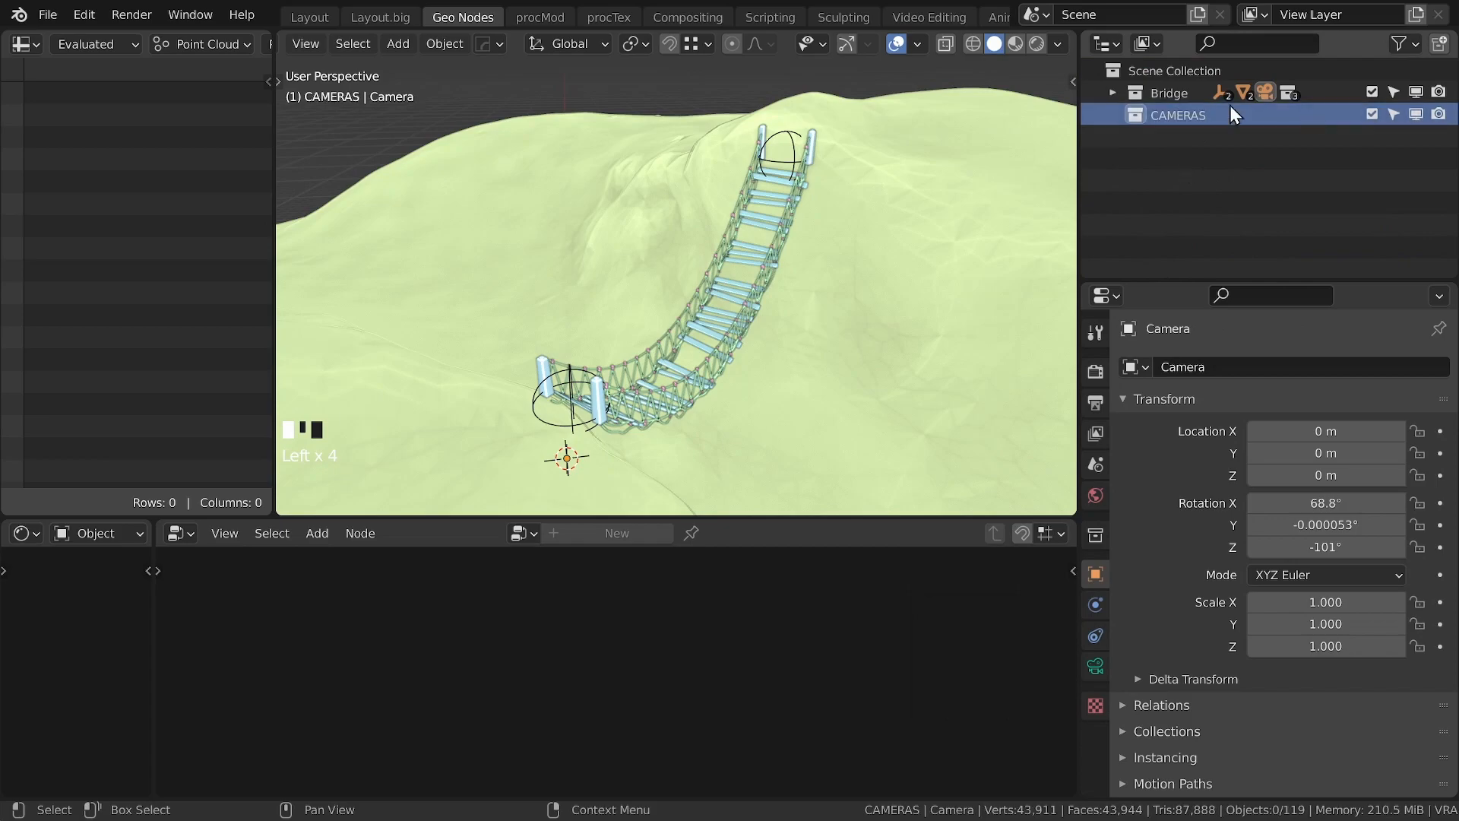
key("ctrl+alt+KP_0")
key("shift+grave")
left_click(676, 272)
Step: Set the bridge's Sag to about 7.34 and move its two end empties to fit the terrain
left_click(726, 304)
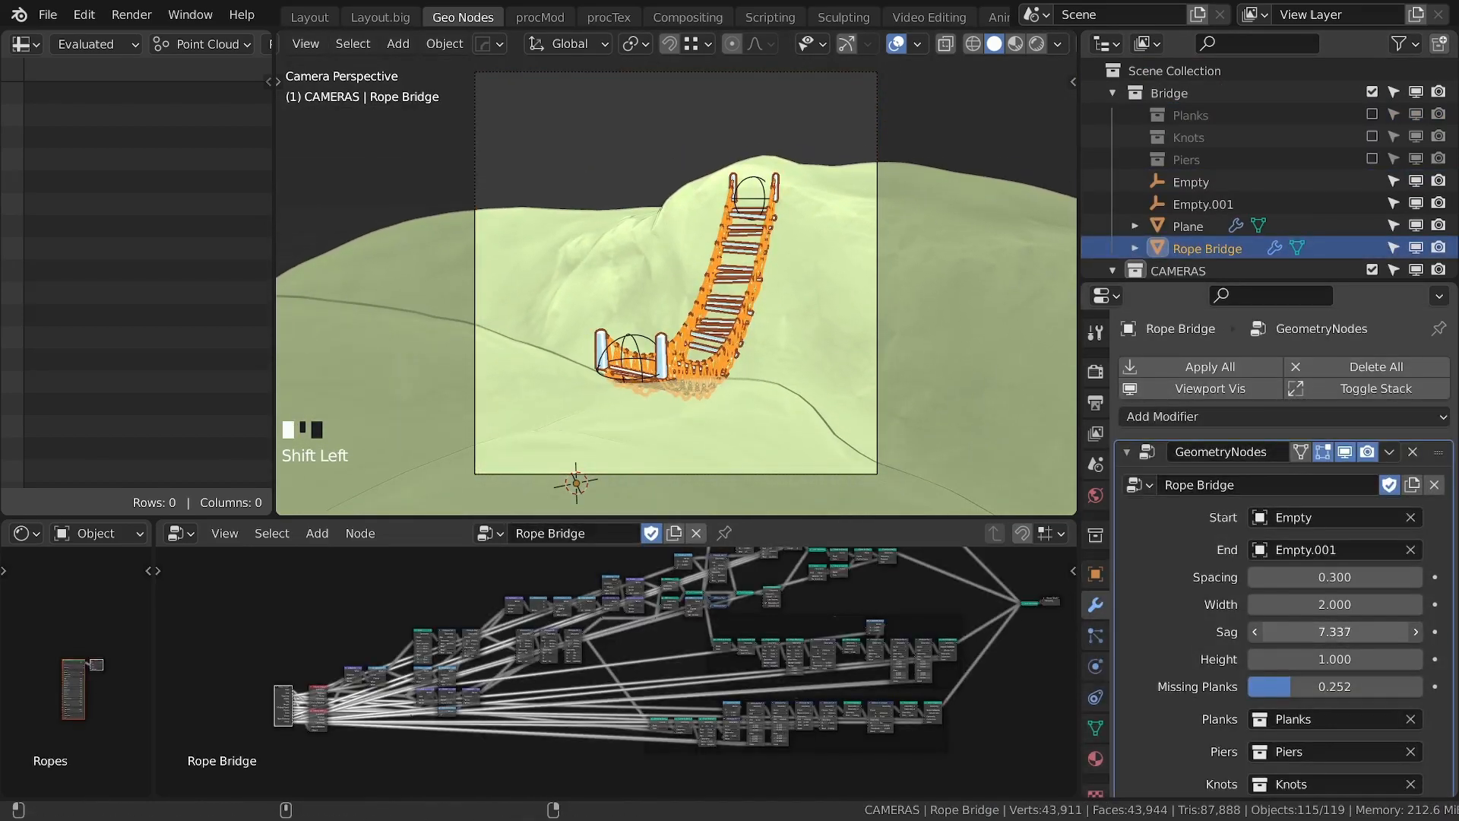
left_click(652, 345)
key("g")
key("shift+z")
left_click(634, 368)
key("g")
key("z")
left_click(751, 182)
key("g")
key("z")
Step: Reframe the bridge in the camera view with walk navigation
mouse_move(827, 131)
middle_mouse_down()
mouse_move(736, 267)
mouse_move(653, 327)
middle_mouse_up()
key("KP_0")
key("shift+grave")
left_click(696, 295)
Step: Switch the ground plane to Sculpt Mode and carve the terrain near the bridge
key("Tab")
scroll(653, 326, "down", 3)
key("ctrl+Tab")
mouse_move(654, 259)
left_mouse_down("ctrl")
mouse_move(596, 274)
mouse_move(621, 365)
left_mouse_up("ctrl")
middle_click_drag(621, 365, 531, 349)
key("KP_0")
middle_click_drag(619, 316, 544, 281, "shift")
middle_click_drag(544, 372, 469, 337, "shift")
Step: Choose the Draw brush and enable Dyntopo for sculpting the ground plane
mouse_move(535, 297)
middle_mouse_down()
mouse_move(603, 411)
mouse_move(368, 133)
middle_mouse_up()
scroll(603, 411, "up", 3)
scroll(305, 134, "up", 8)
left_click(304, 85)
middle_click_drag(576, 249, 955, 390)
key("n")
scroll(950, 380, "down", 5)
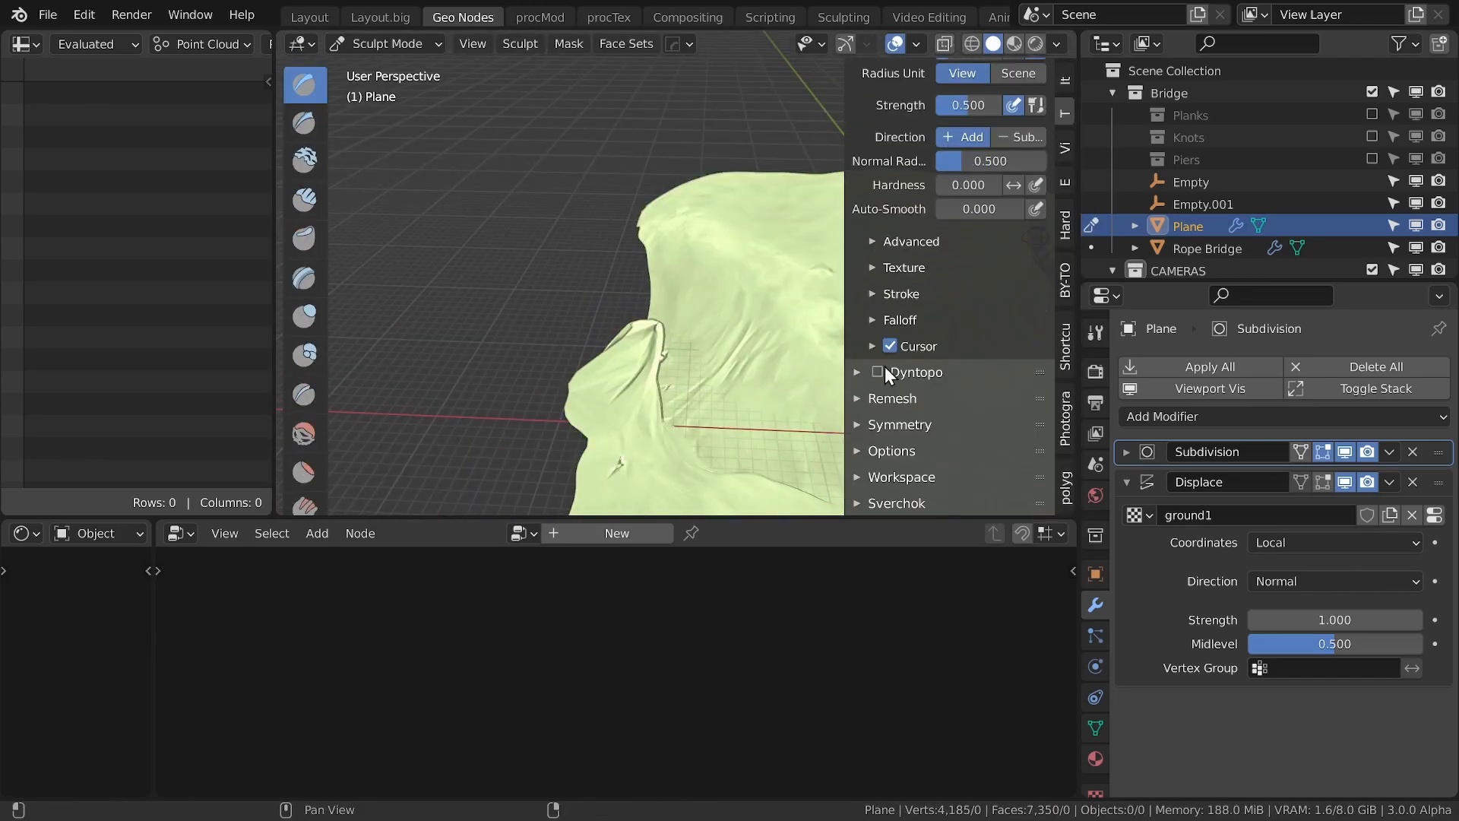
left_click(881, 372)
Step: Sculpt rocky slopes around the bridge with Dyntopo at a 6.33 px detail size and return to Object Mode
scroll(608, 304, "down", 5)
middle_click_drag(684, 266, 590, 319)
scroll(589, 319, "up", 5)
scroll(657, 260, "down", 3)
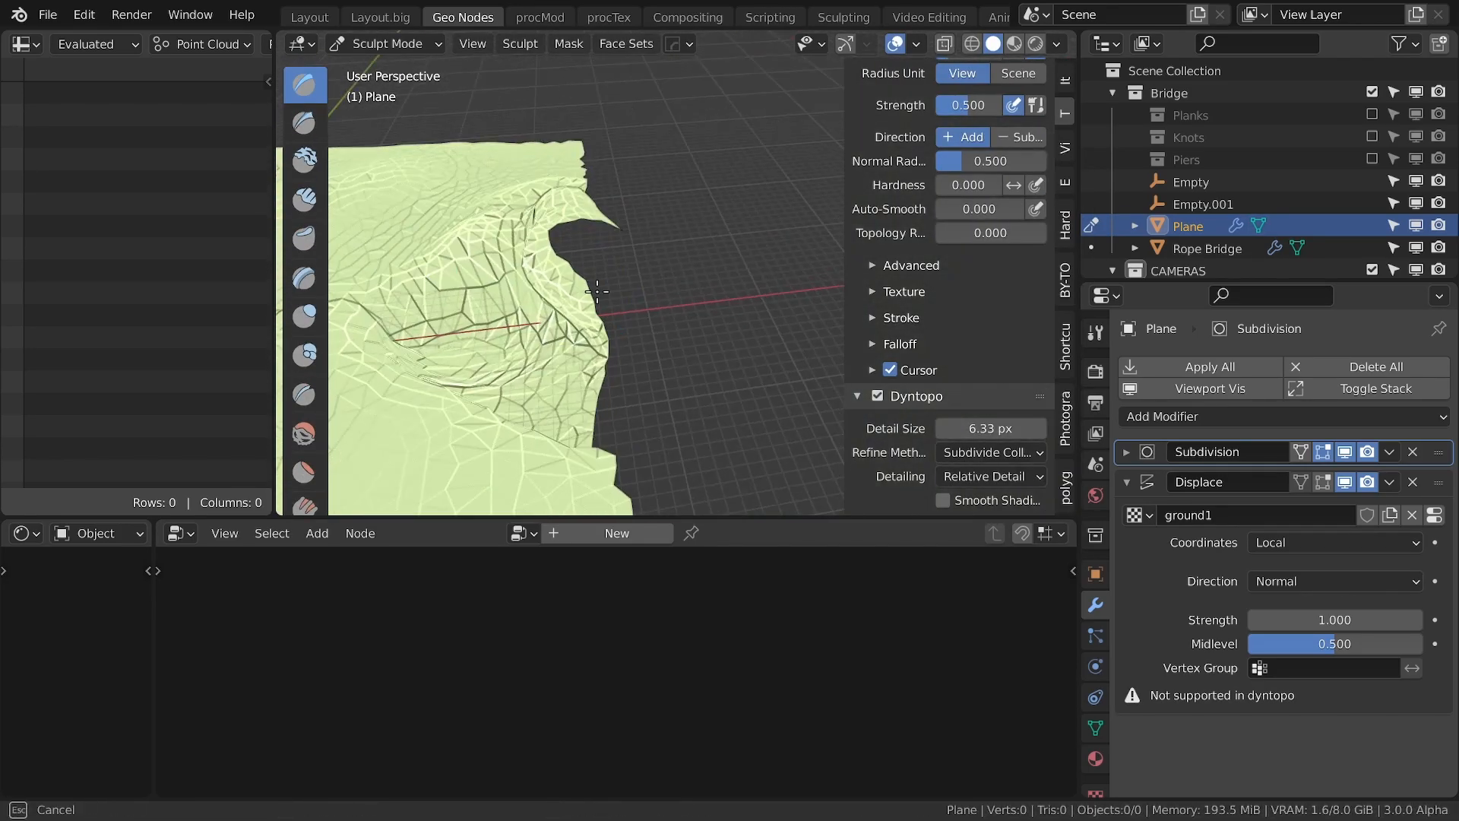
key("KP_0")
middle_click_drag(525, 319, 559, 395)
middle_click_drag(559, 395, 605, 253, "shift")
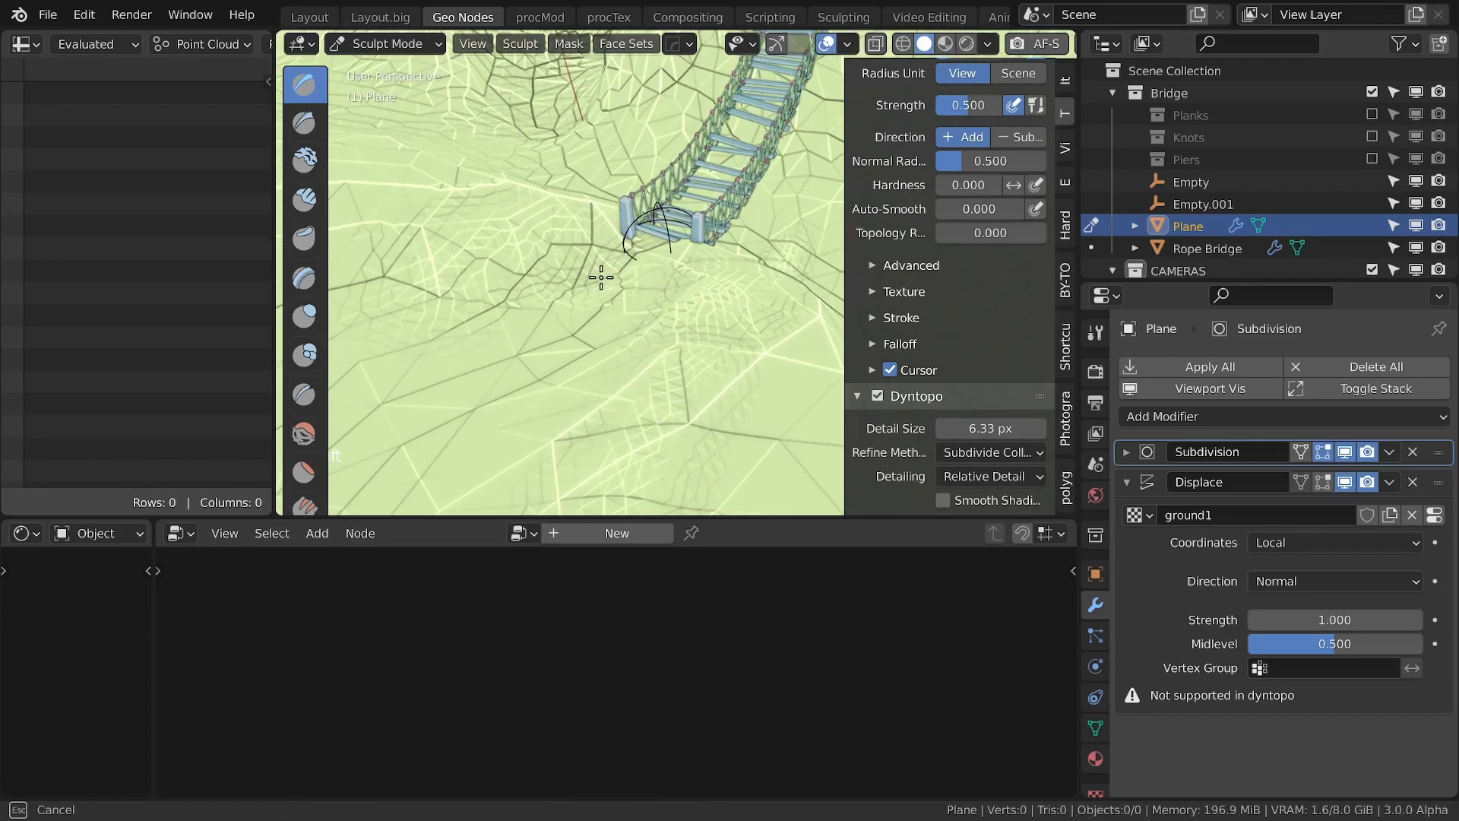
middle_click_drag(744, 244, 645, 316)
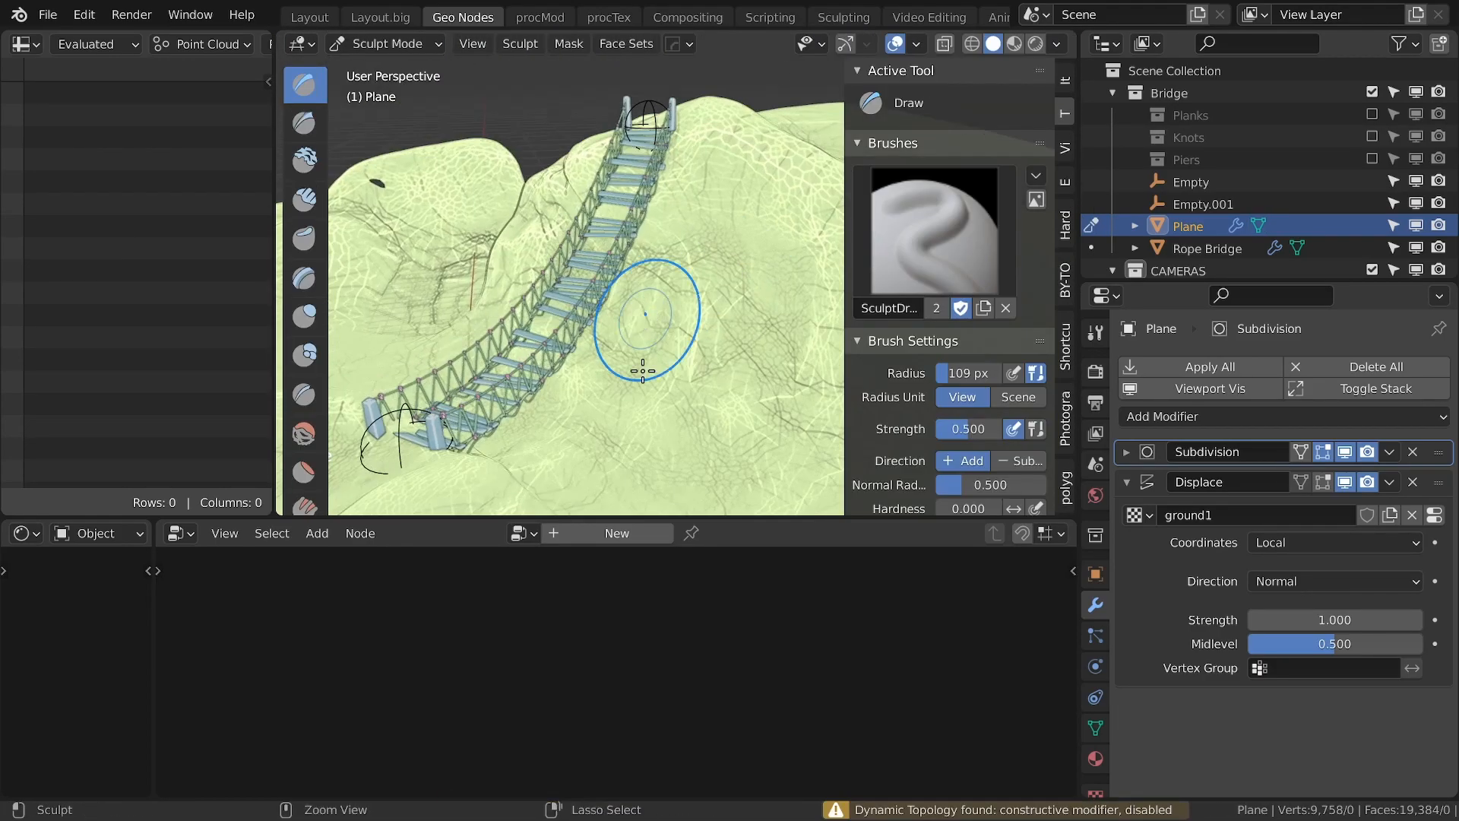
key("ctrl+Tab")
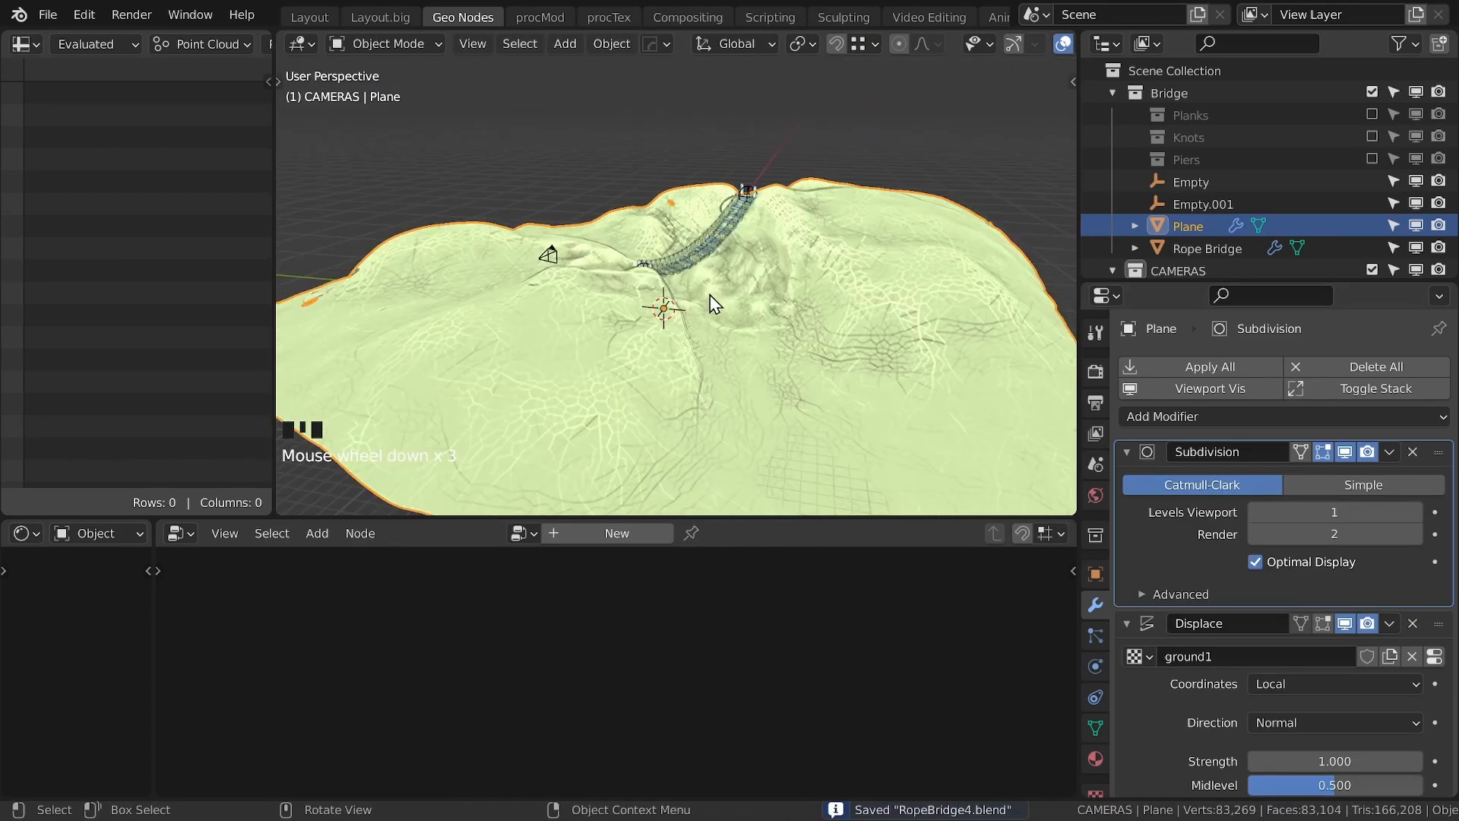
Step: Reframe the bridge through the camera, using a landscape output format and an adjusted focal length
key("KP_0")
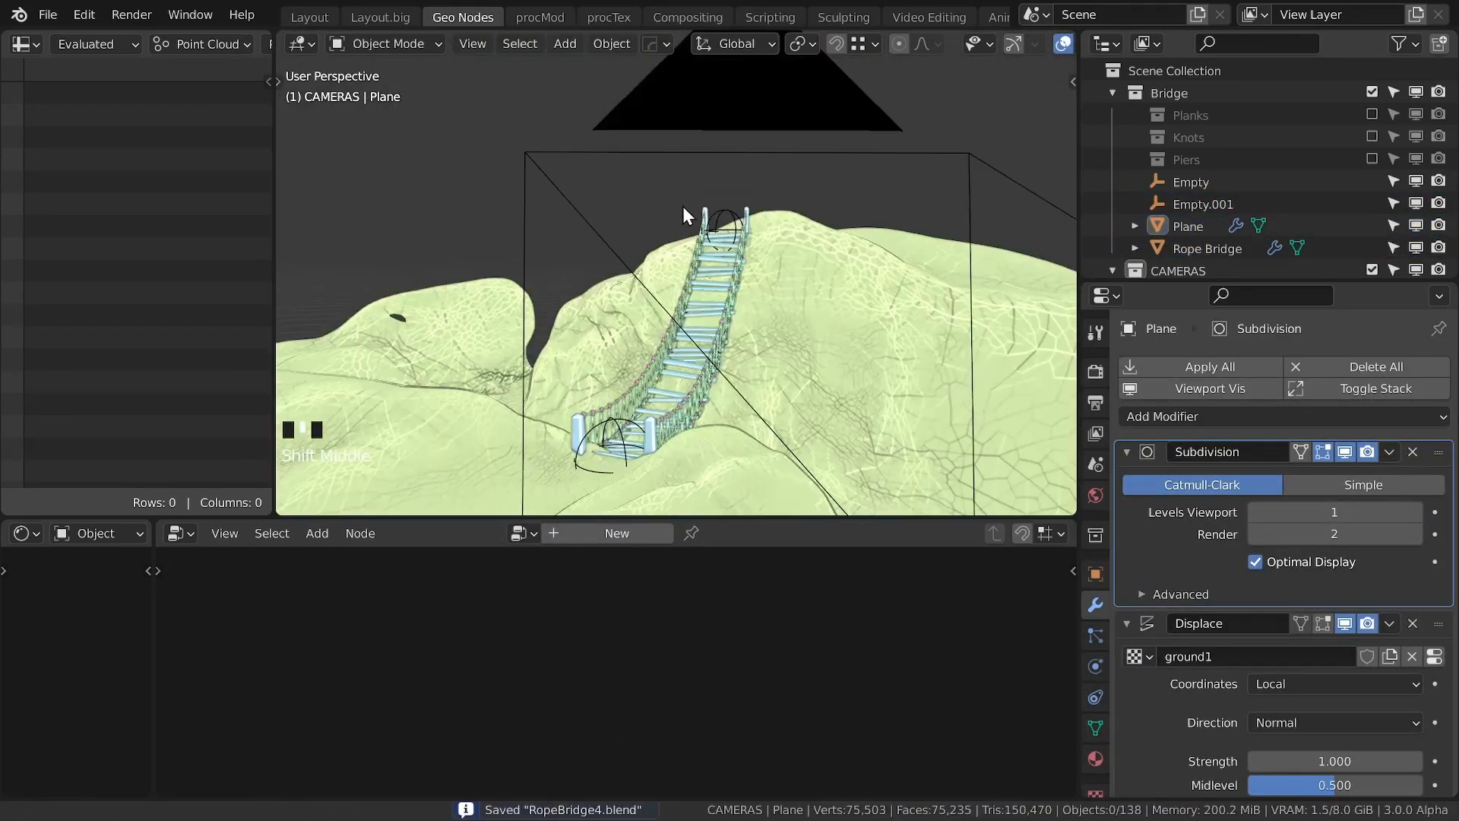
key("shift+grave")
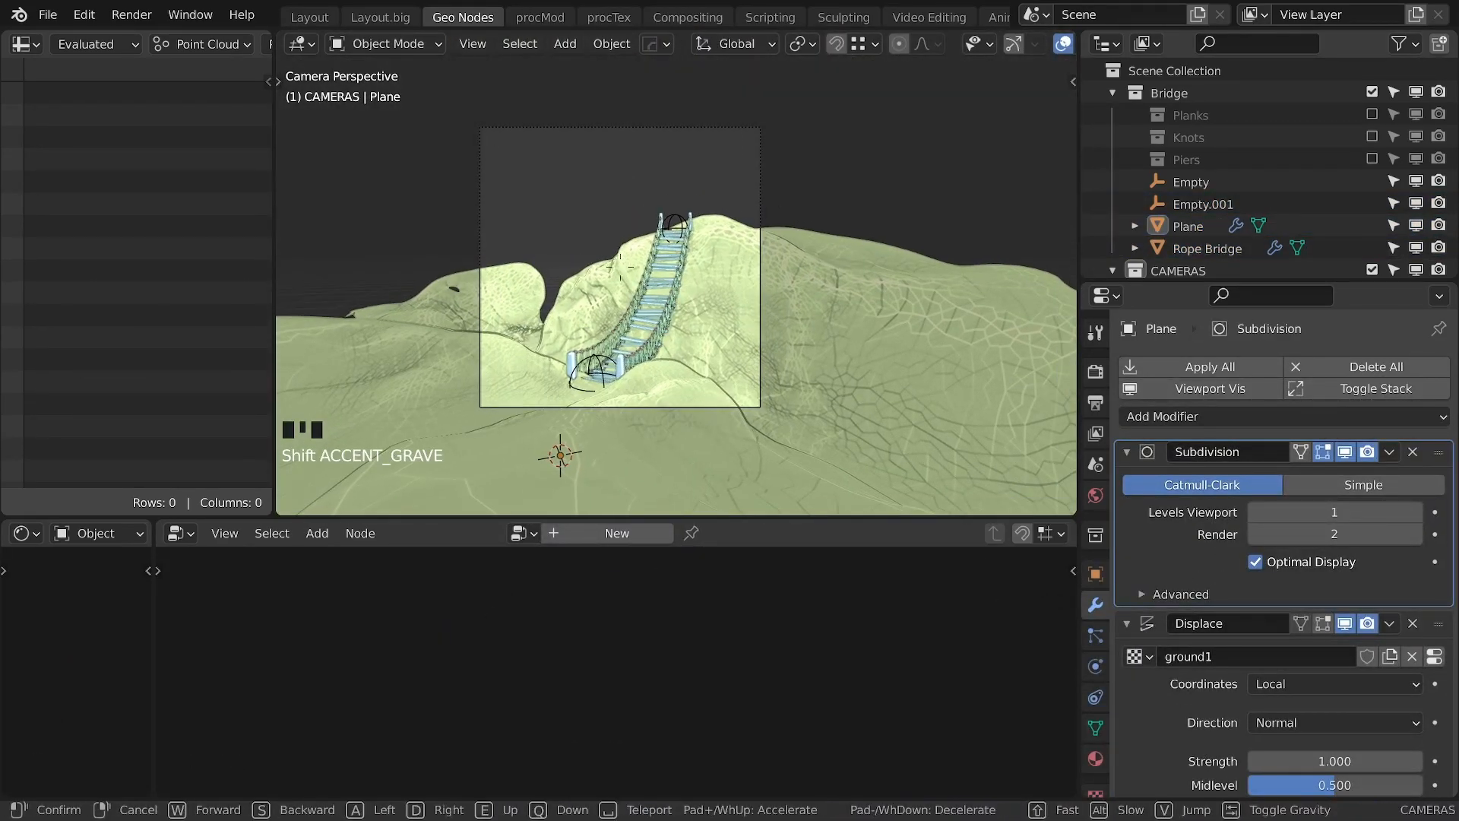
left_click(1095, 403)
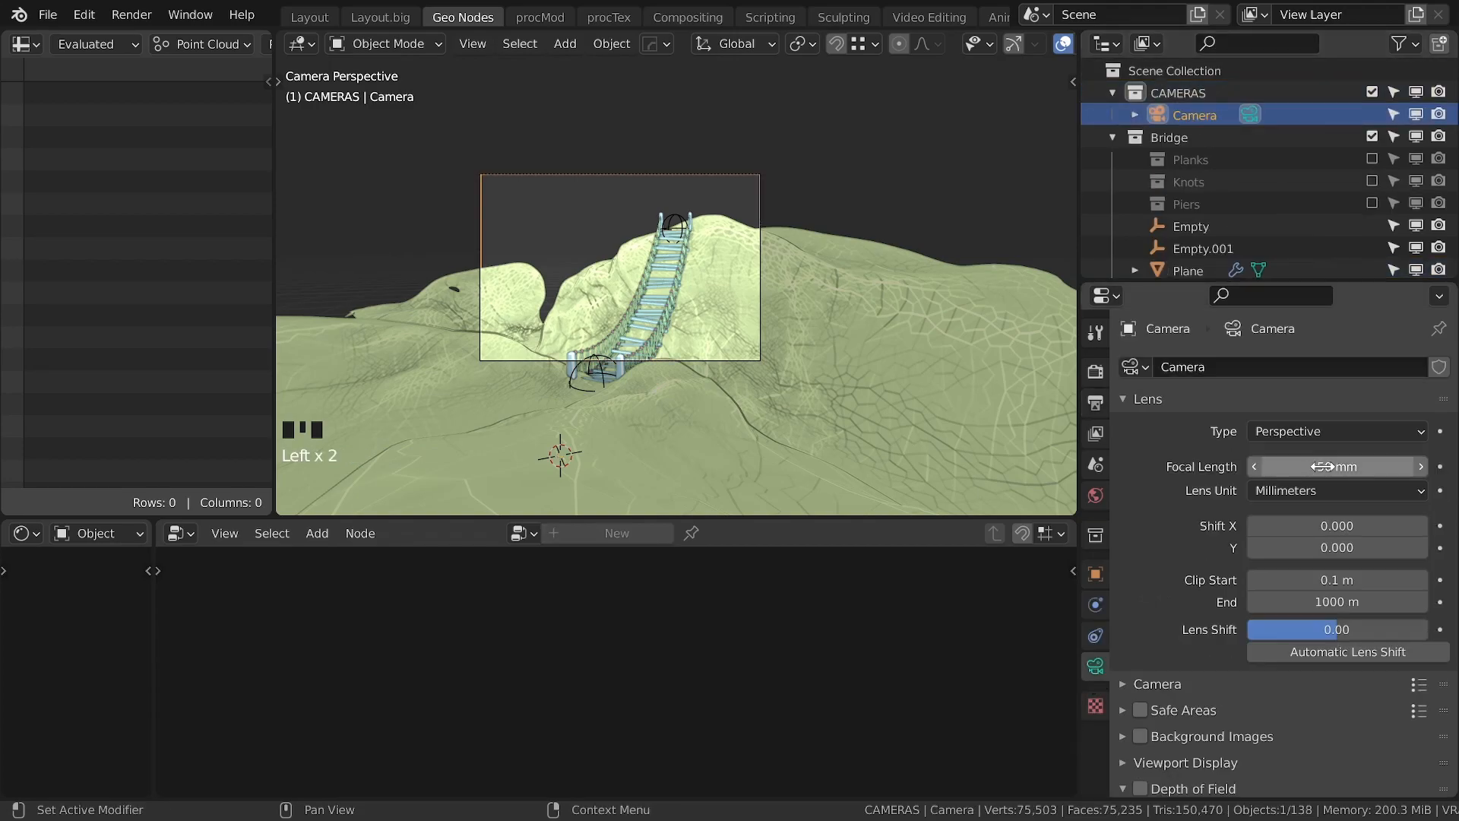
key("shift+grave")
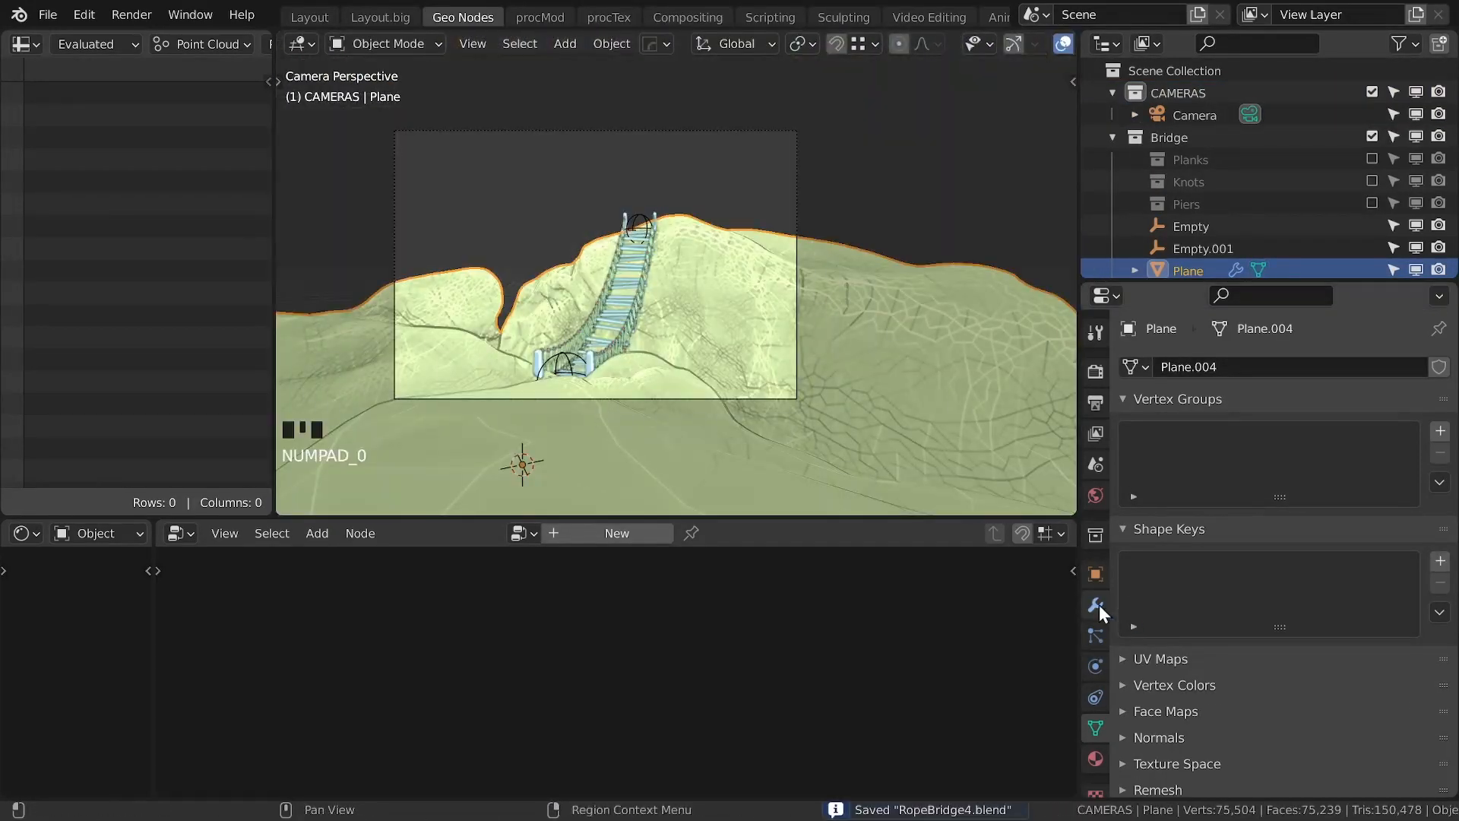
Step: Set the ground's Displace strength to 1.24 and its Subdivision viewport levels to 2
left_click(1095, 605)
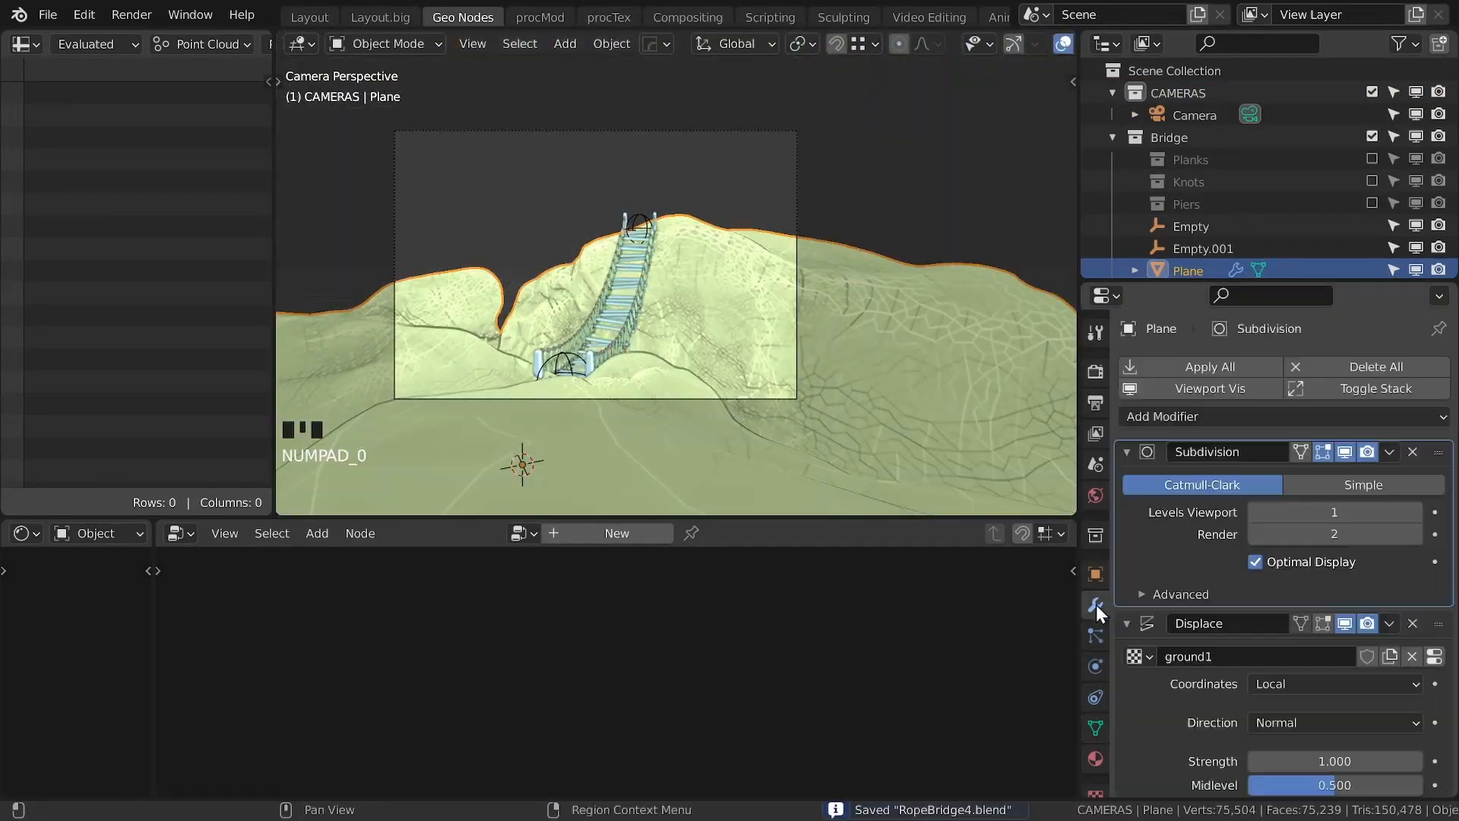
left_click(1422, 664)
left_click(1095, 605)
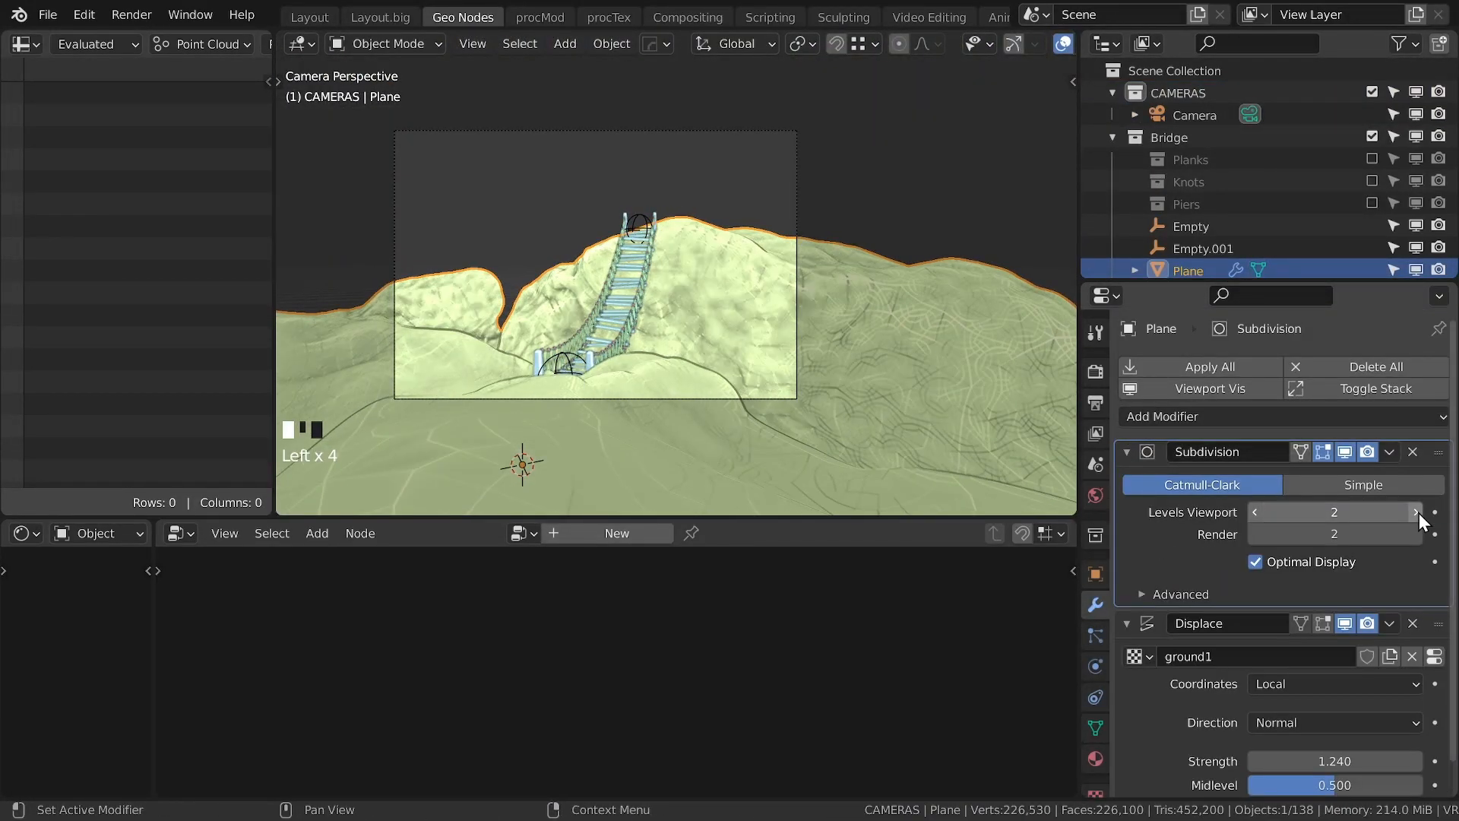
Step: Add two more Displace modifiers to the ground, giving the third a texture named ground3 and a strength of 0.83
left_click(1308, 545)
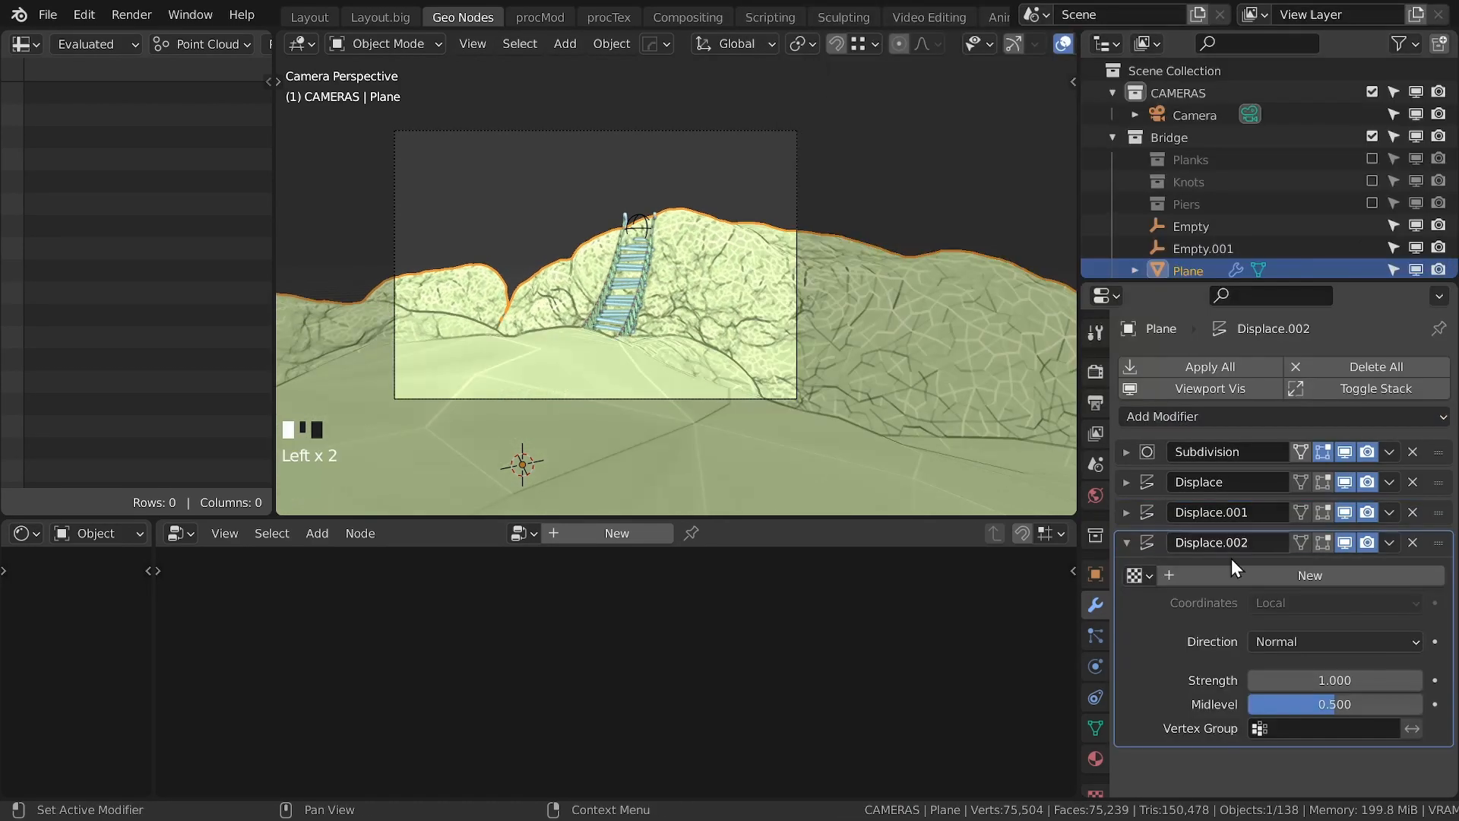
left_click(1231, 576)
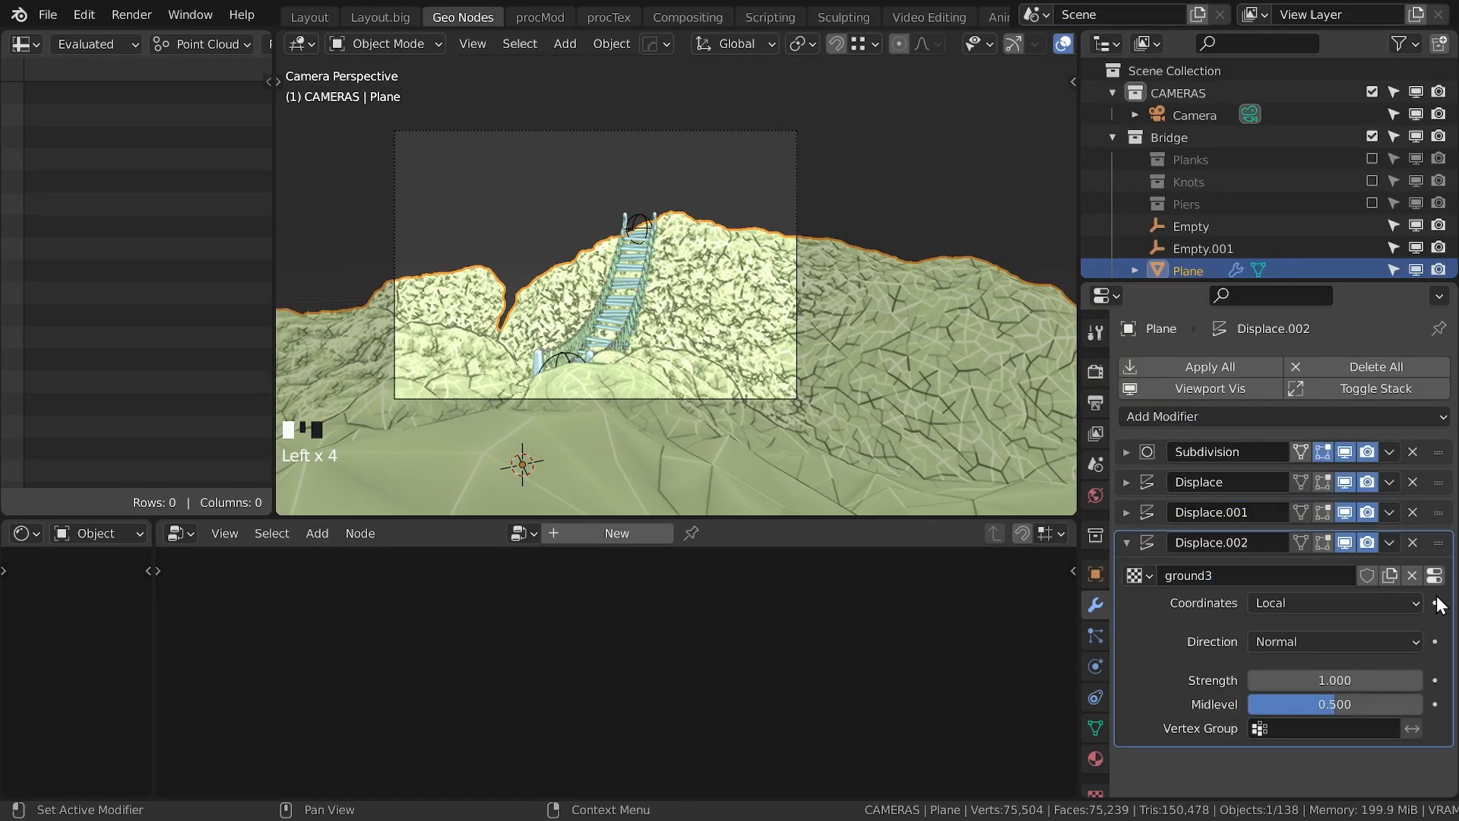
left_click(1434, 599)
scroll(1201, 715, "down", 5)
scroll(1158, 741, "up", 10)
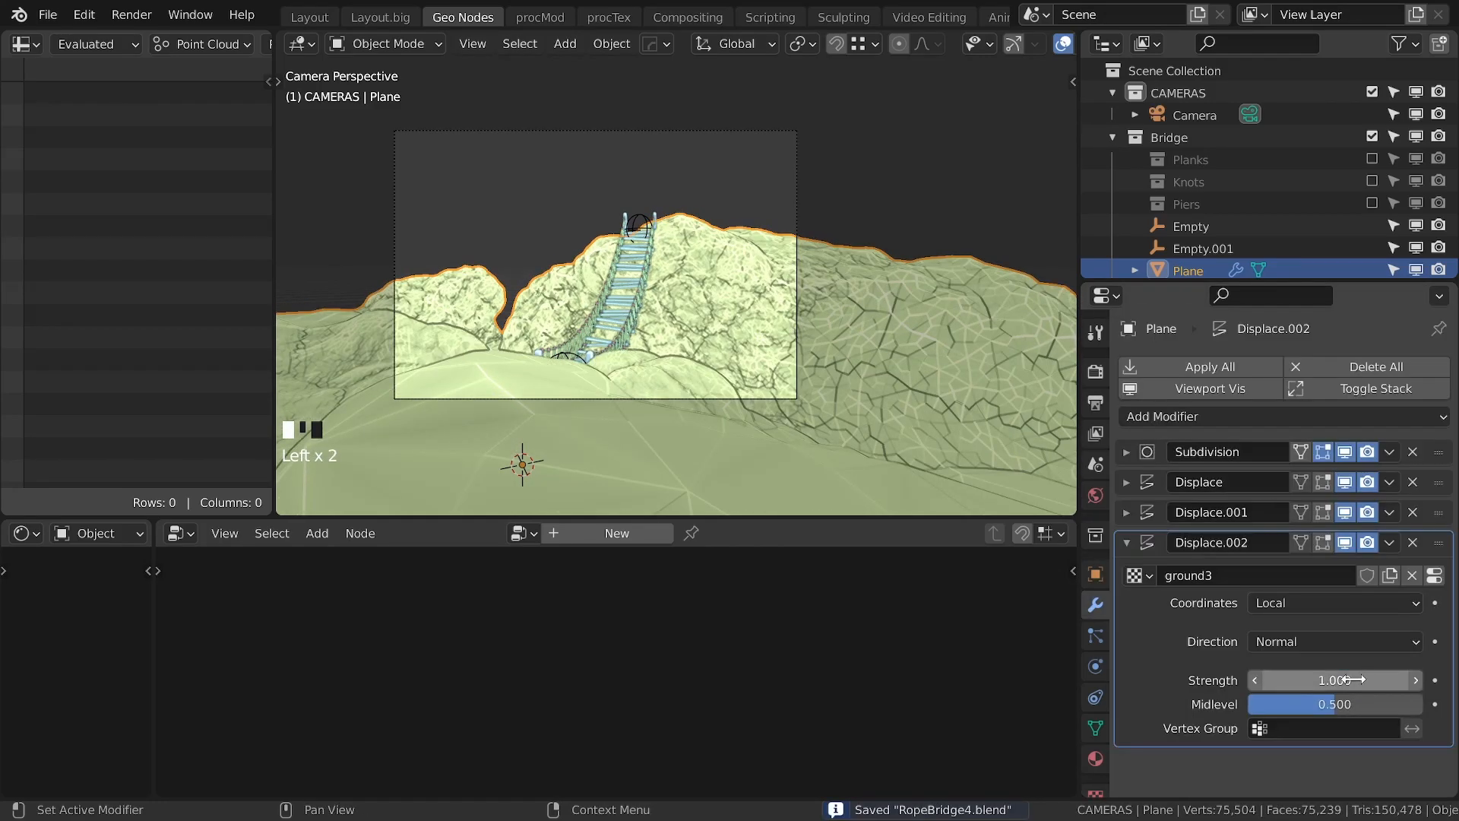
Step: Reframe the camera on the bridge and set its focal length to 28.8 mm with a vertical shift of 0.022
key("shift+grave")
key("shift+grave")
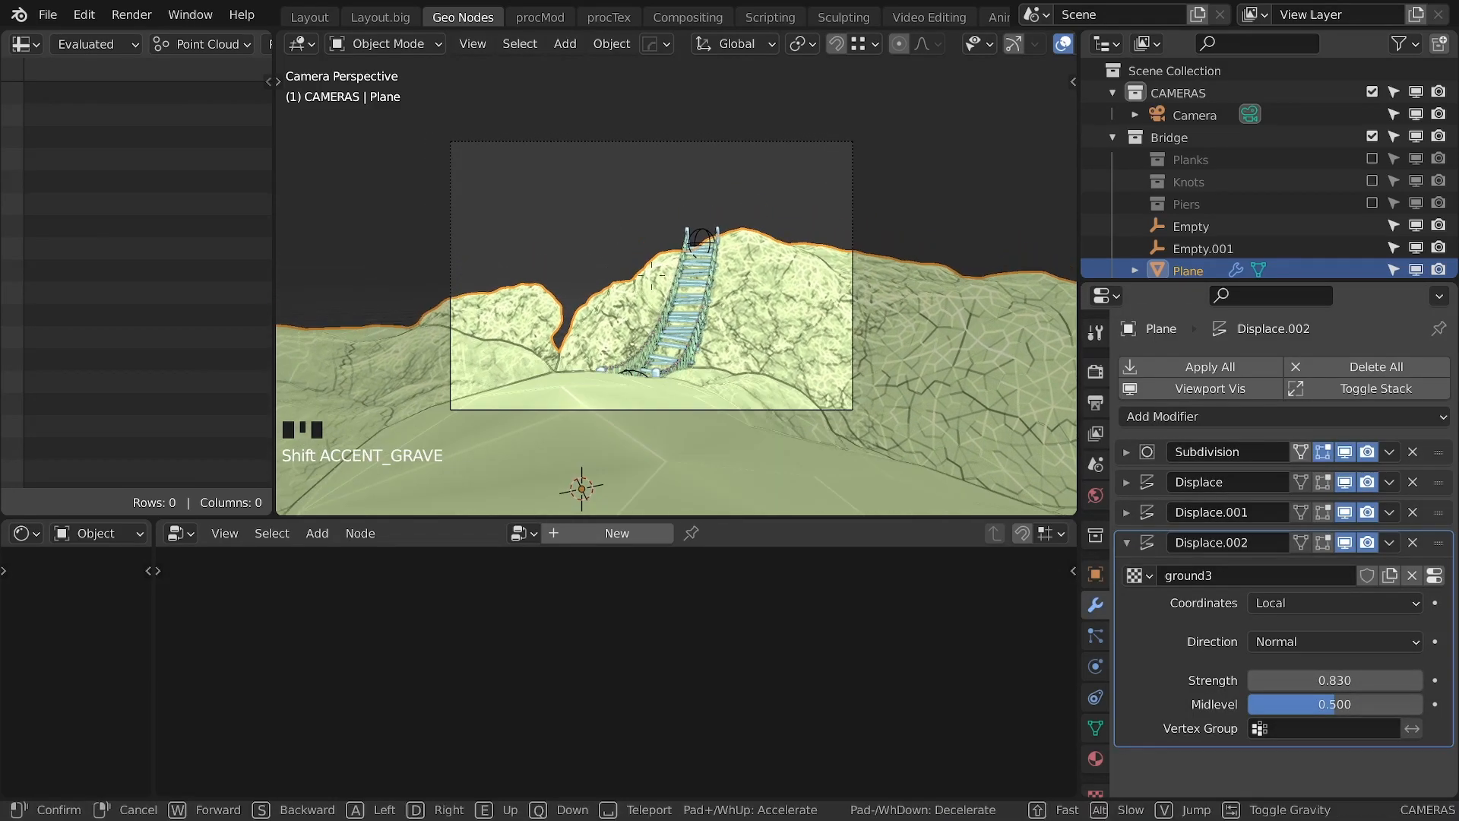
left_click(932, 456)
left_click(853, 395)
left_click(1095, 666)
left_click_drag(1337, 466, 1311, 467, "shift")
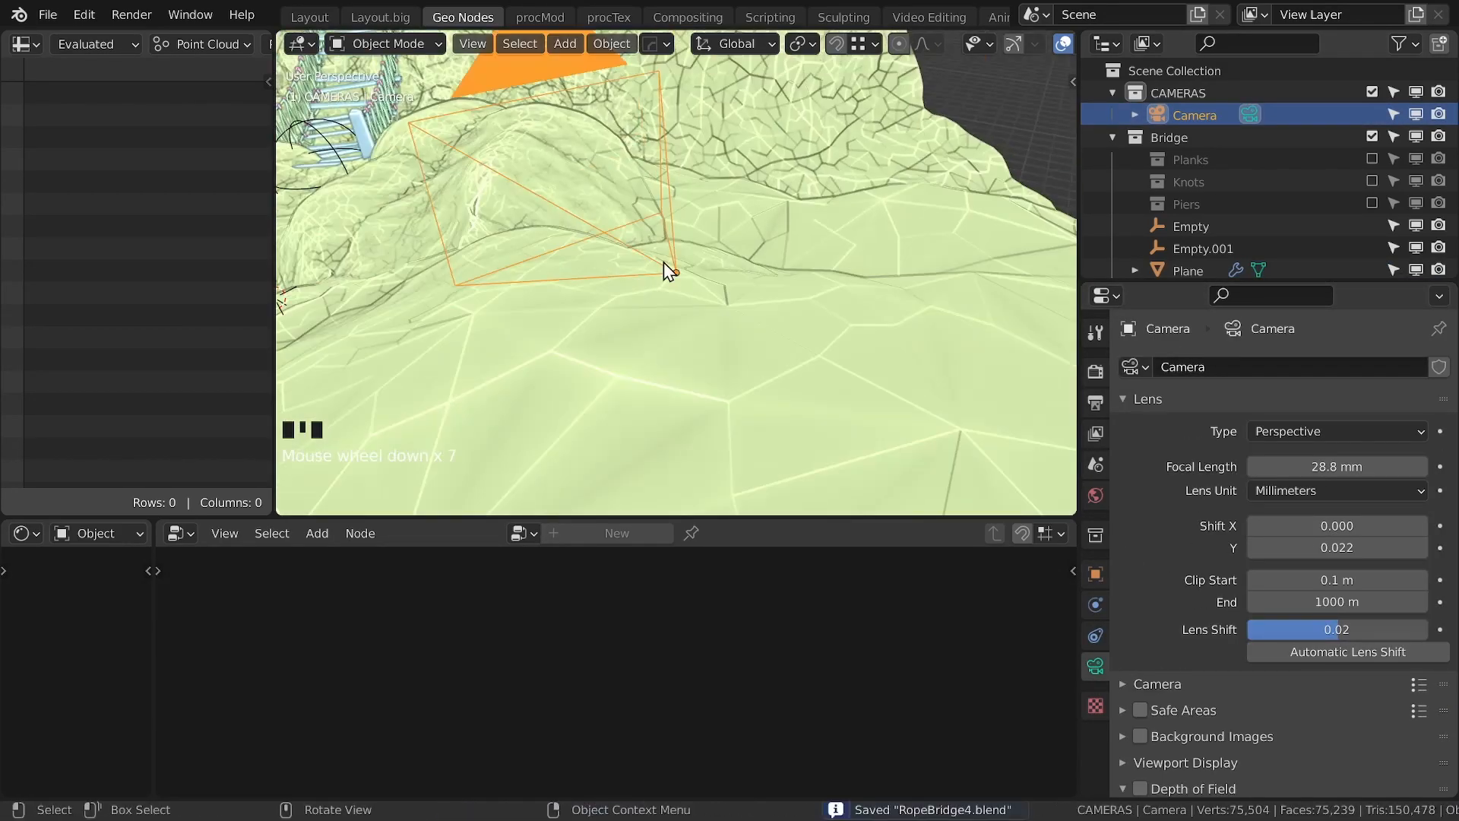
Step: Collapse the Bridge collection and bring the botaniq asset collections into the scene
left_click(1114, 137)
key("n")
left_click(979, 155)
left_click(957, 319)
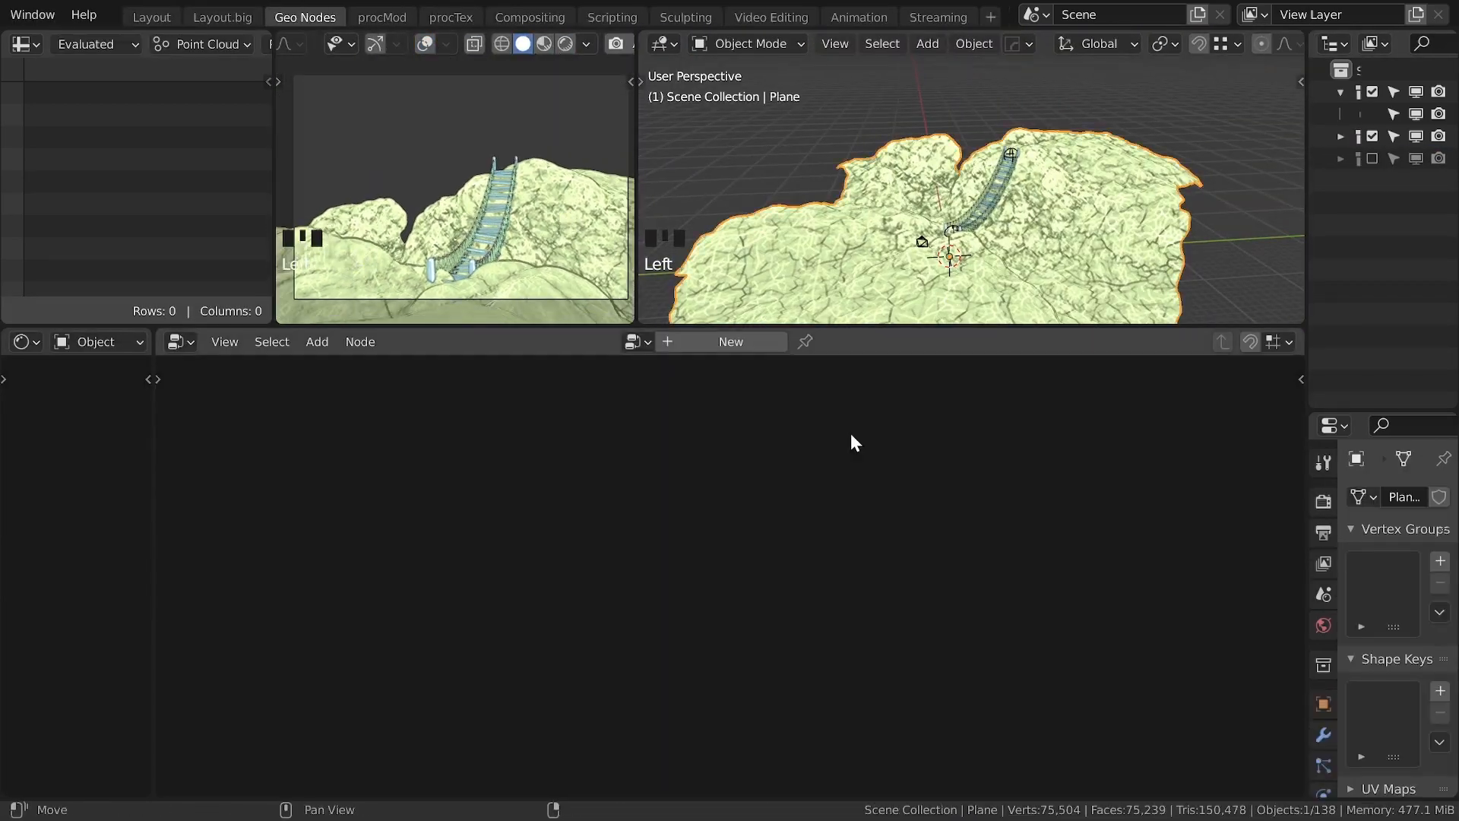
Step: Create a geometry node group named Ground that distributes points at density 0.020 and instances the boulders collection
left_click(736, 510)
key("Return")
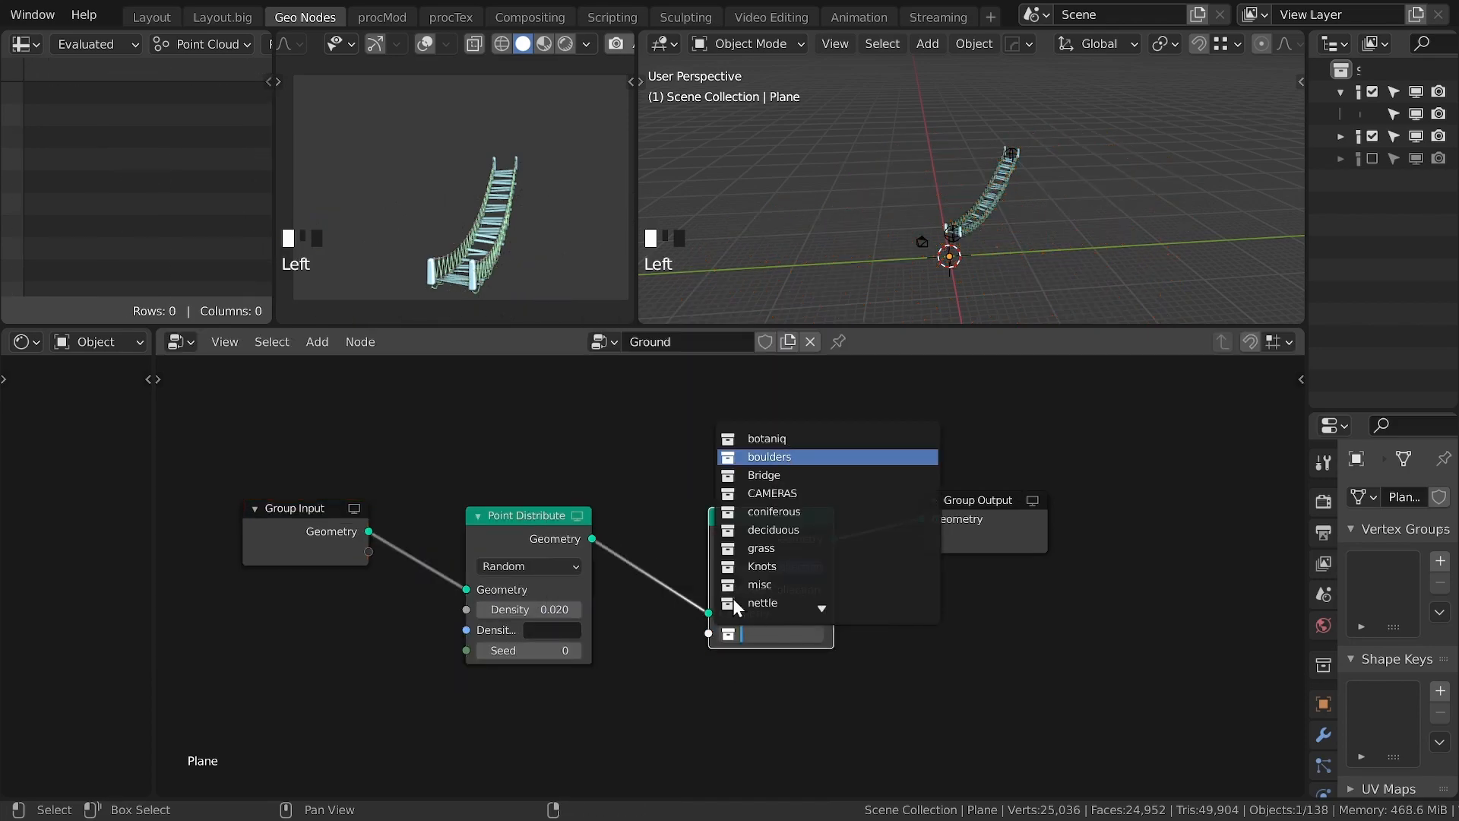
key("Return")
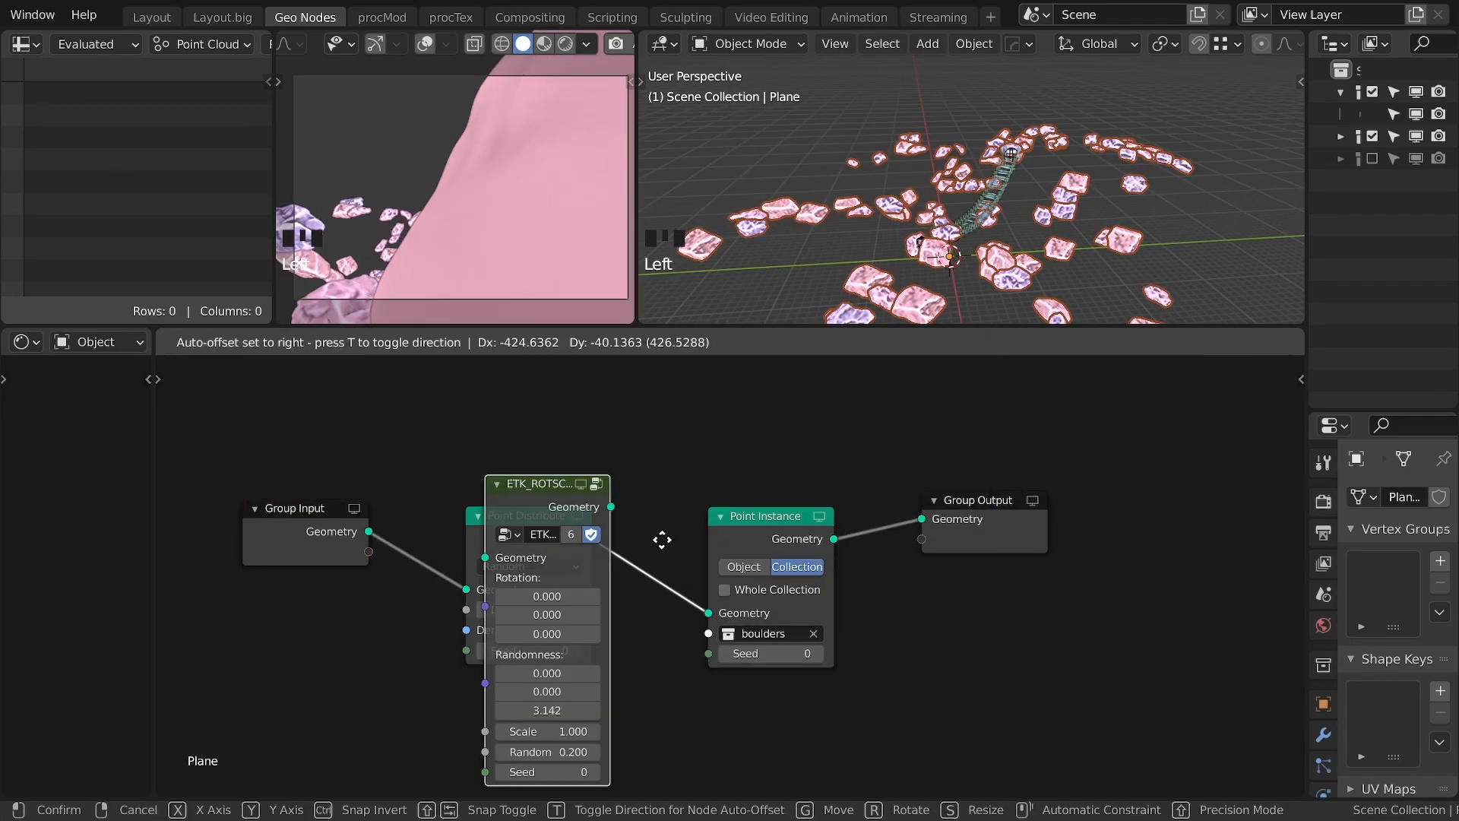
Step: Insert the ETK_ROTSCALE node between Point Distribute and Point Instance, and join the boulders with the original ground geometry
left_click(824, 537)
key("ctrl+s")
scroll(909, 543, "down", 2)
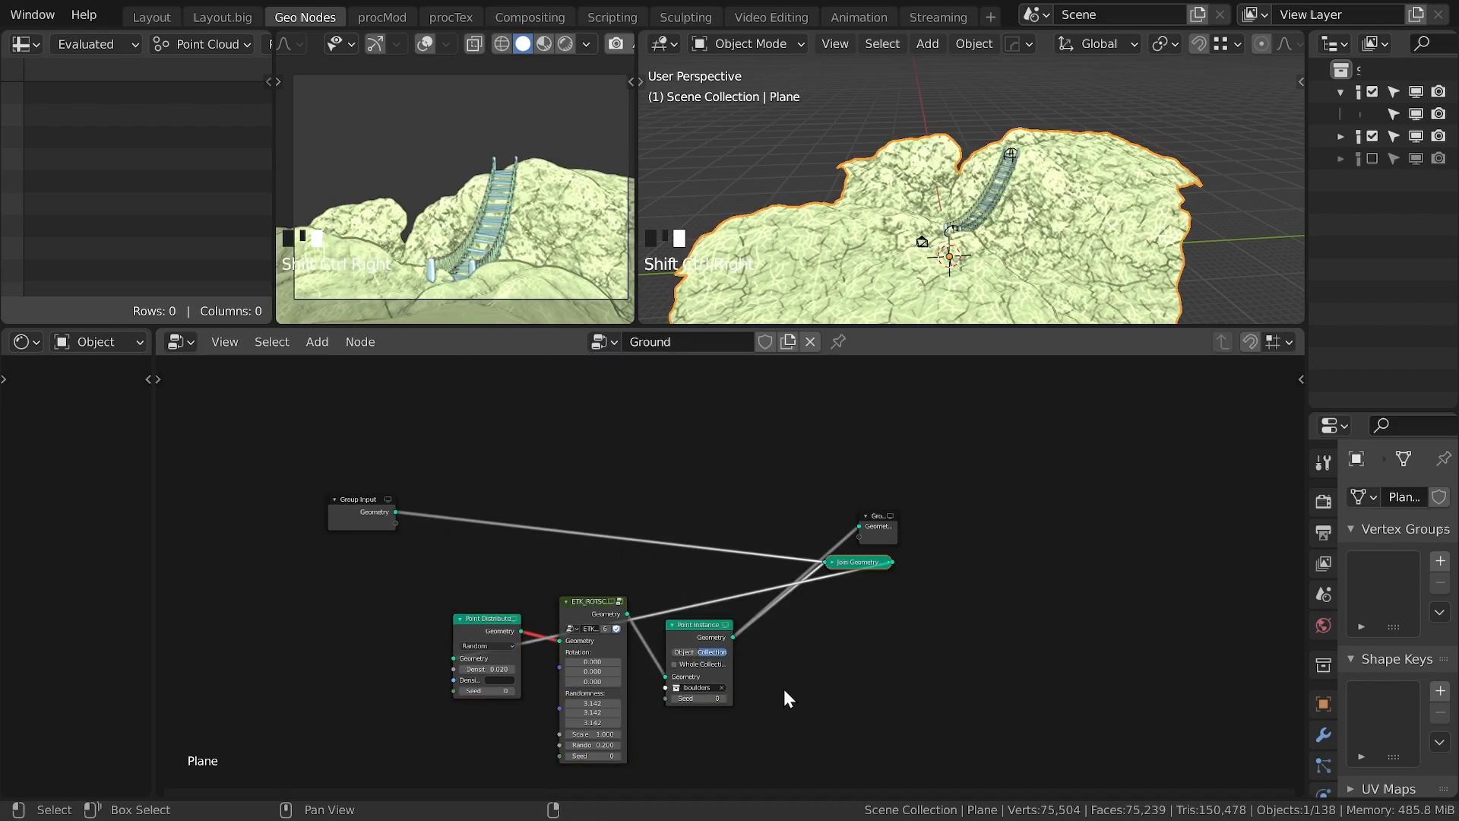
left_click_drag(874, 560, 828, 562, "alt")
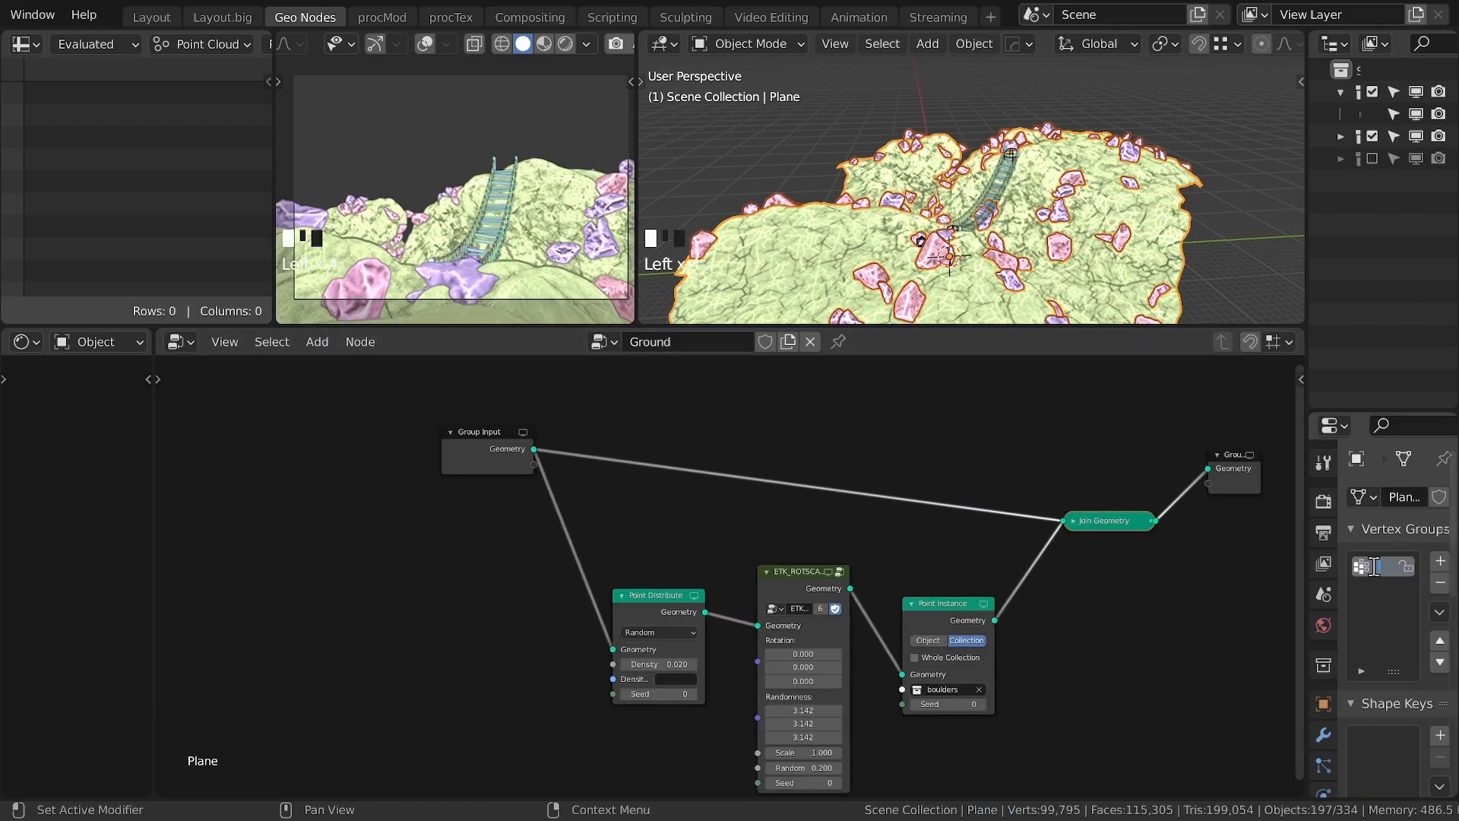
key("ctrl+s")
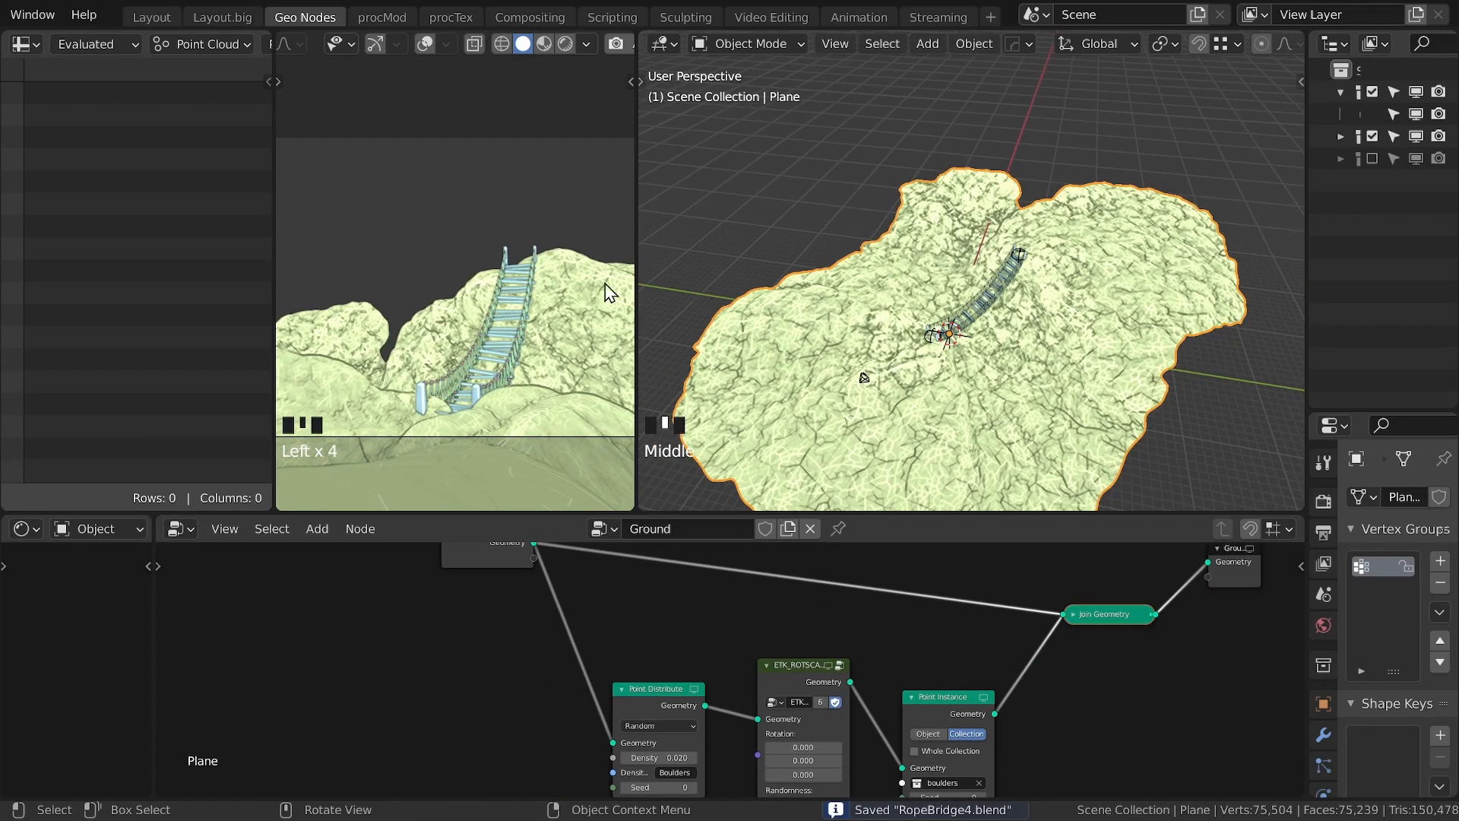
Step: Weight-paint the Boulders vertex group around the bridge ends with a brush weight of 0.302 and a point density of 0.120
key("ctrl+Tab")
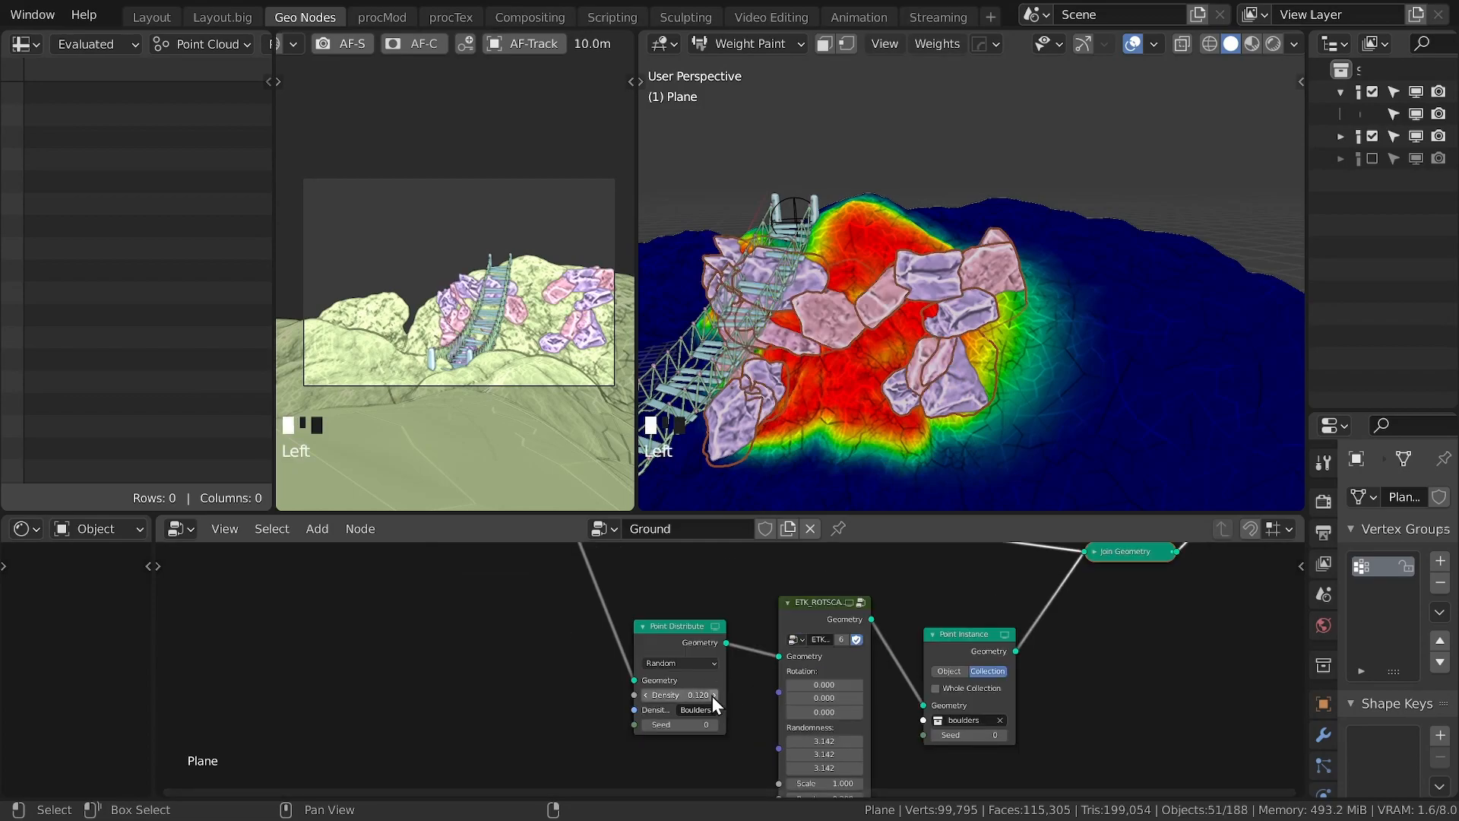
key("n")
middle_click_drag(846, 213, 927, 228)
left_click_drag(1232, 407, 1258, 407)
left_click_drag(783, 342, 902, 179)
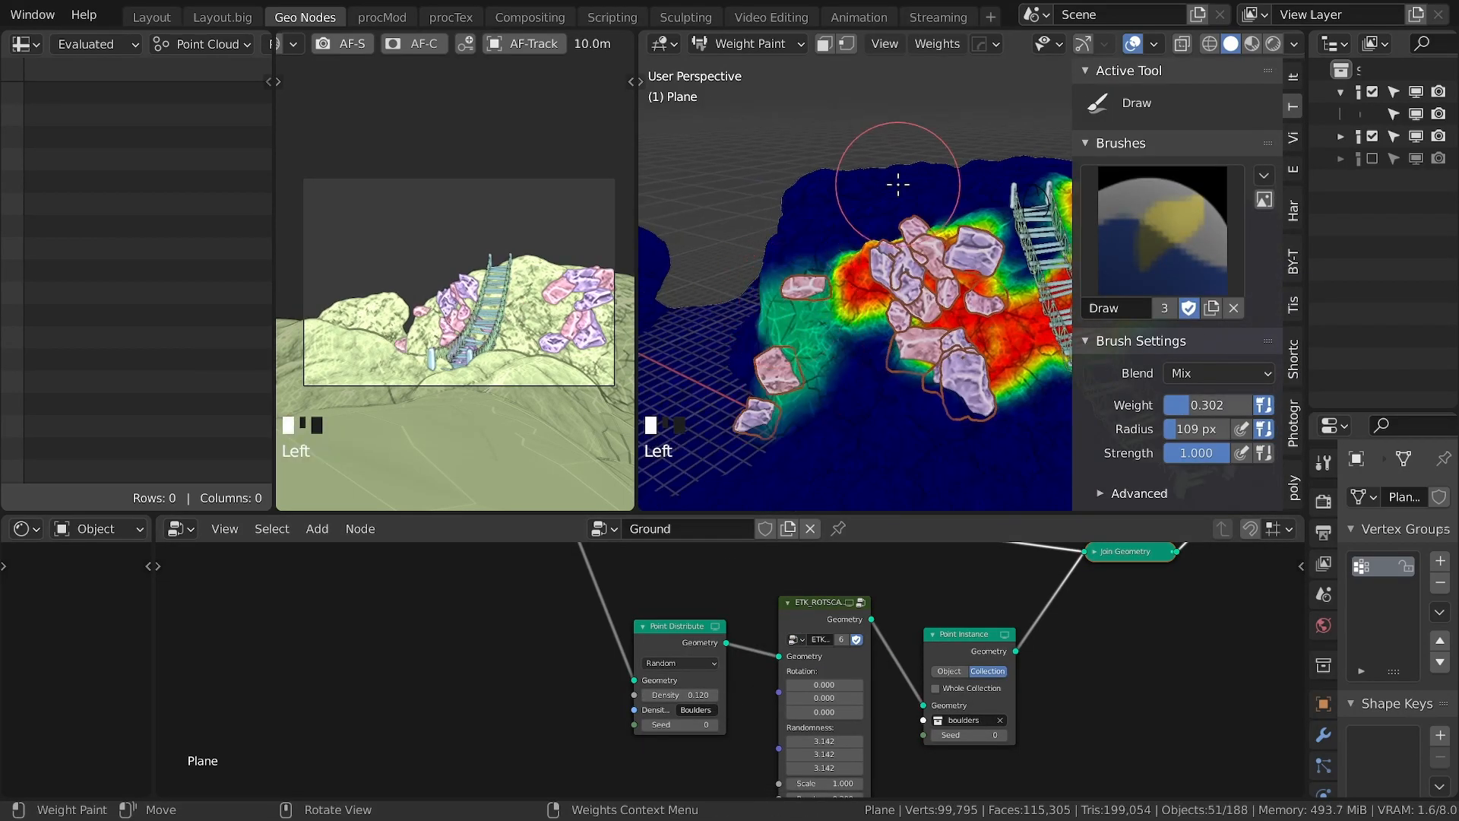
scroll(902, 180, "down", 4)
left_click_drag(897, 327, 836, 391)
middle_click_drag(837, 390, 954, 407)
key("ctrl+z")
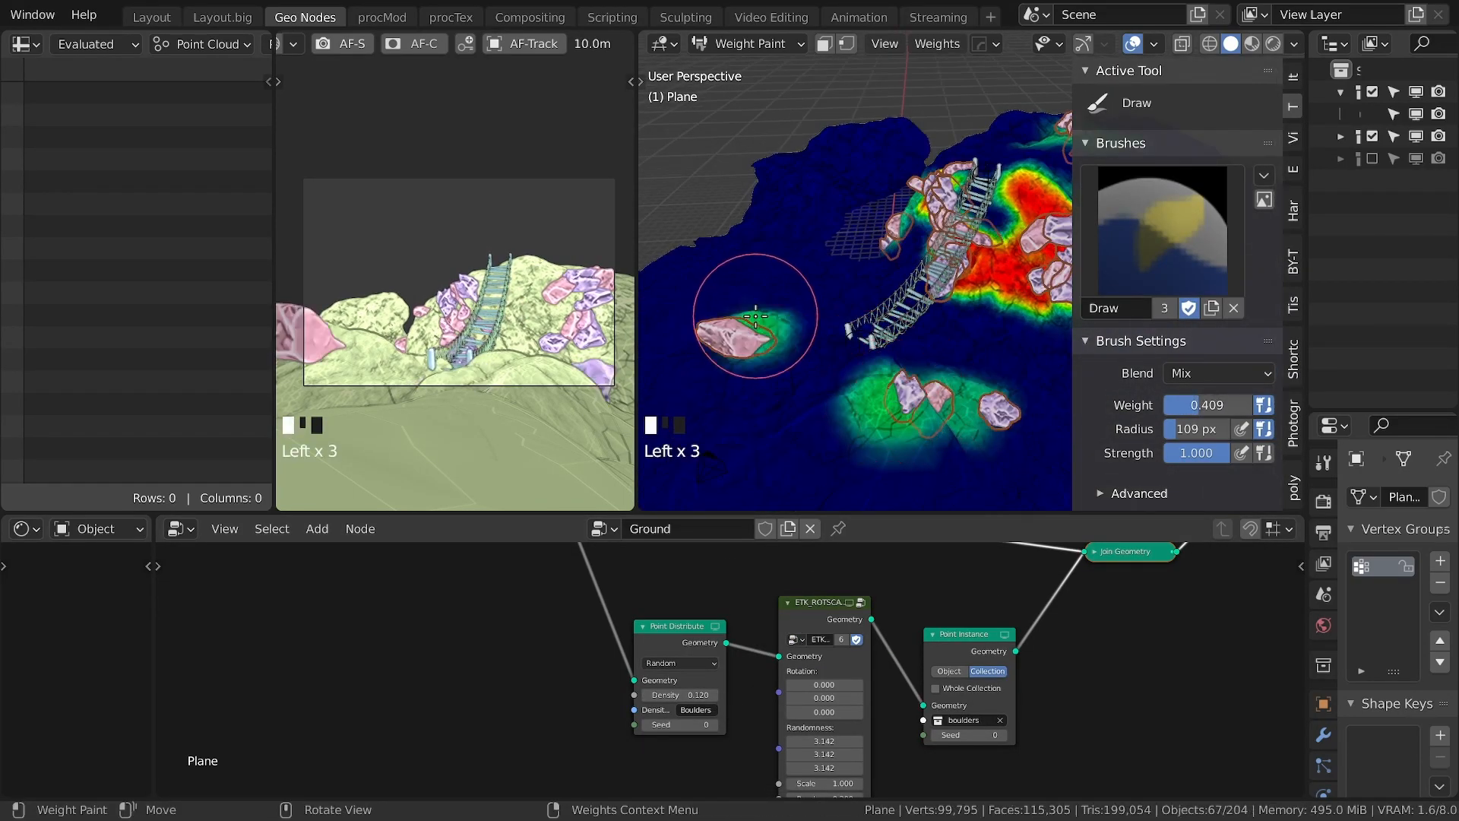
Step: Set the brush weight to 0.654 and paint further boulder patches on the slopes near the bridge
key("ctrl+s")
mouse_move(837, 171)
middle_mouse_down()
mouse_move(892, 250)
mouse_move(874, 228)
middle_mouse_up()
left_click_drag(1199, 405, 1221, 406)
scroll(863, 195, "up", 4)
middle_click_drag(863, 195, 927, 228)
key("ctrl+s")
Step: Duplicate the boulders node frame with its links and place the copy in free space
scroll(864, 655, "down", 2)
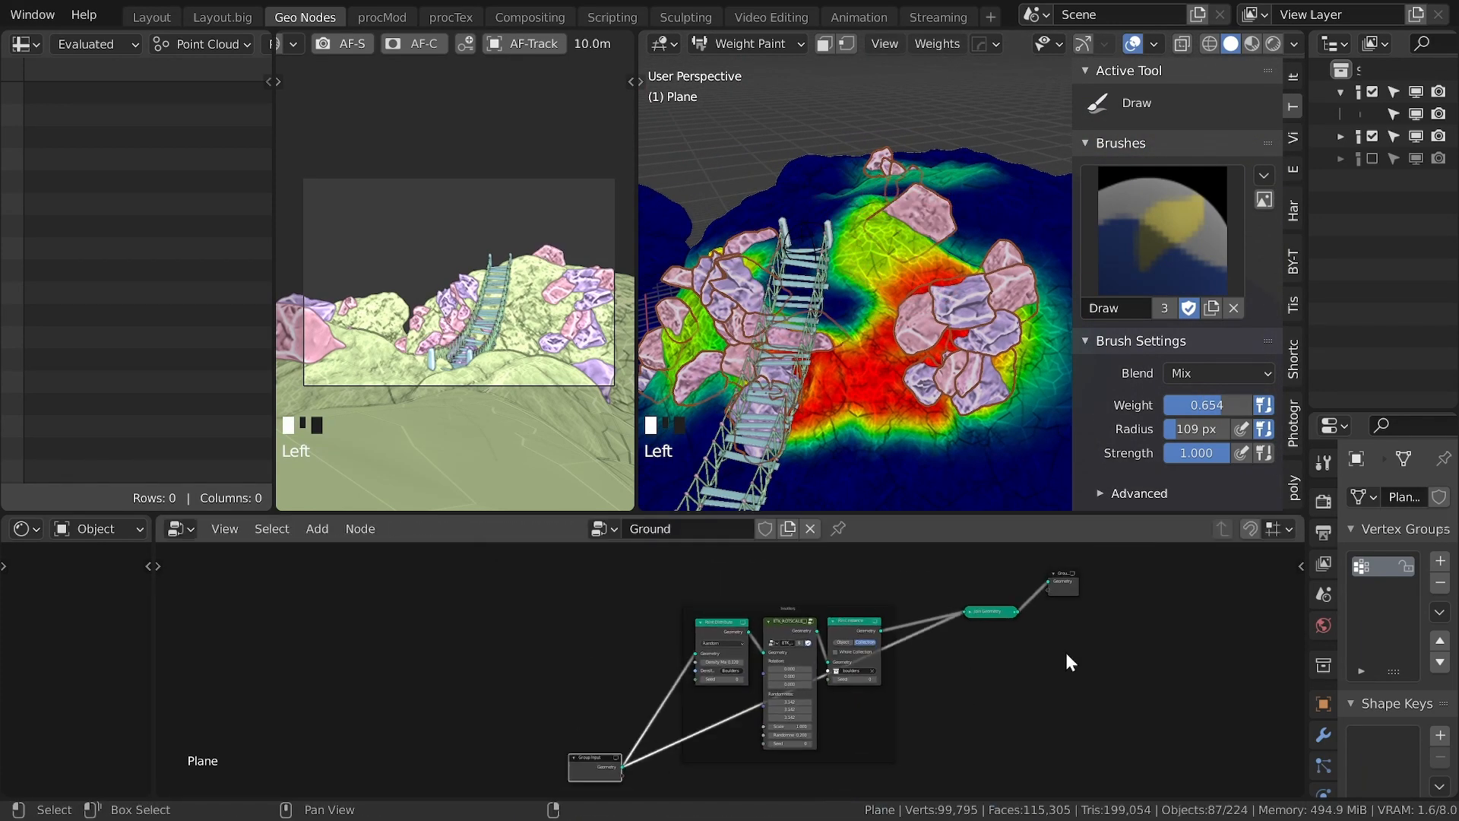
middle_click_drag(976, 678, 1011, 608)
left_click_drag(946, 684, 703, 551)
key("ctrl+shift+d")
left_click(924, 714)
scroll(923, 714, "up", 4)
left_click(984, 649)
Step: Widen the outliner and regroup the deciduous and coniferous assets into a single trees collection within botaniq
left_click_drag(1306, 380, 1088, 365)
left_click(1122, 160)
right_click(1180, 161)
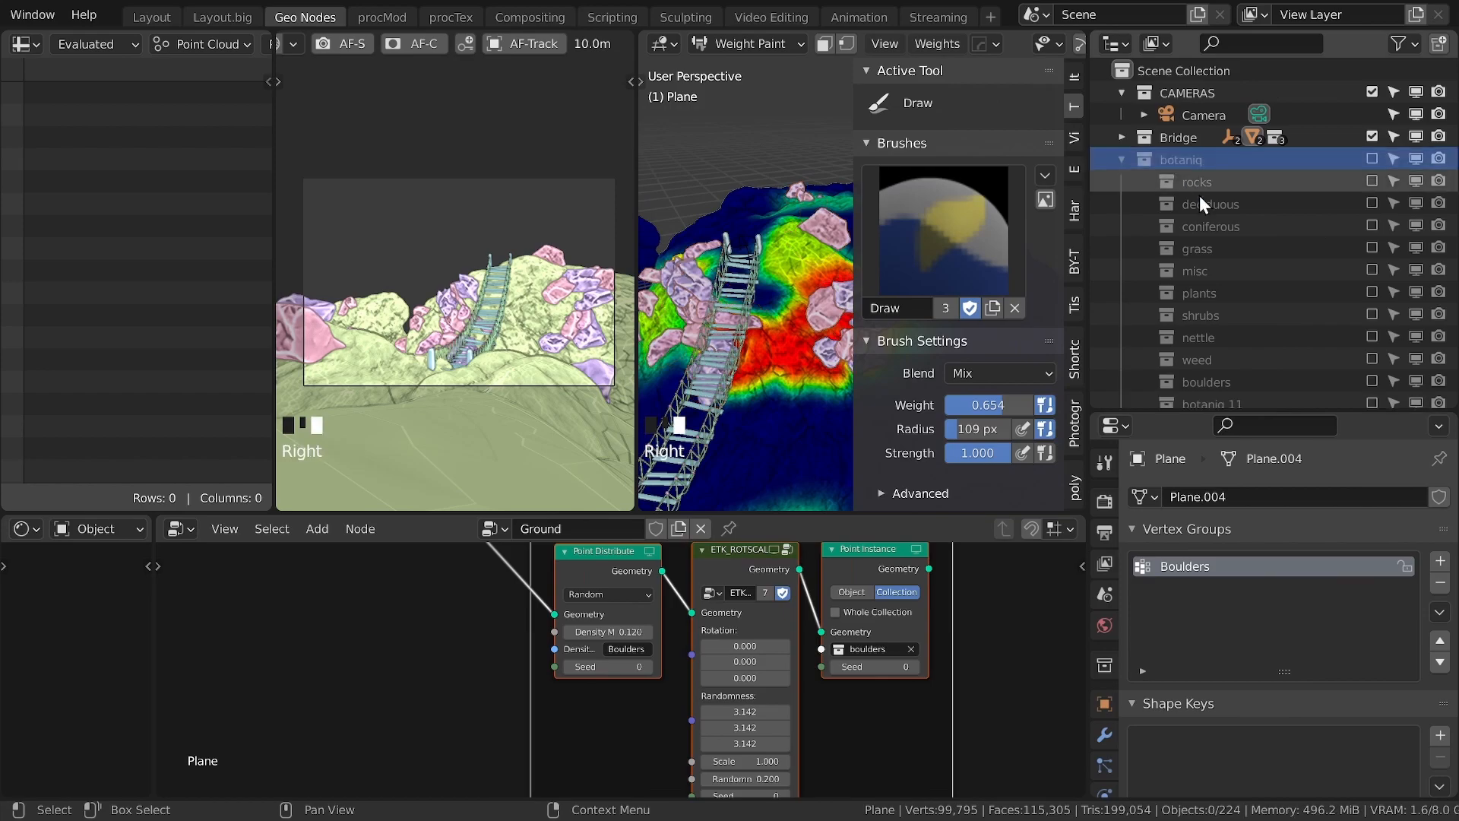
left_click(1372, 188)
left_click(1145, 190)
left_click(1243, 183, "shift")
left_click(1145, 202)
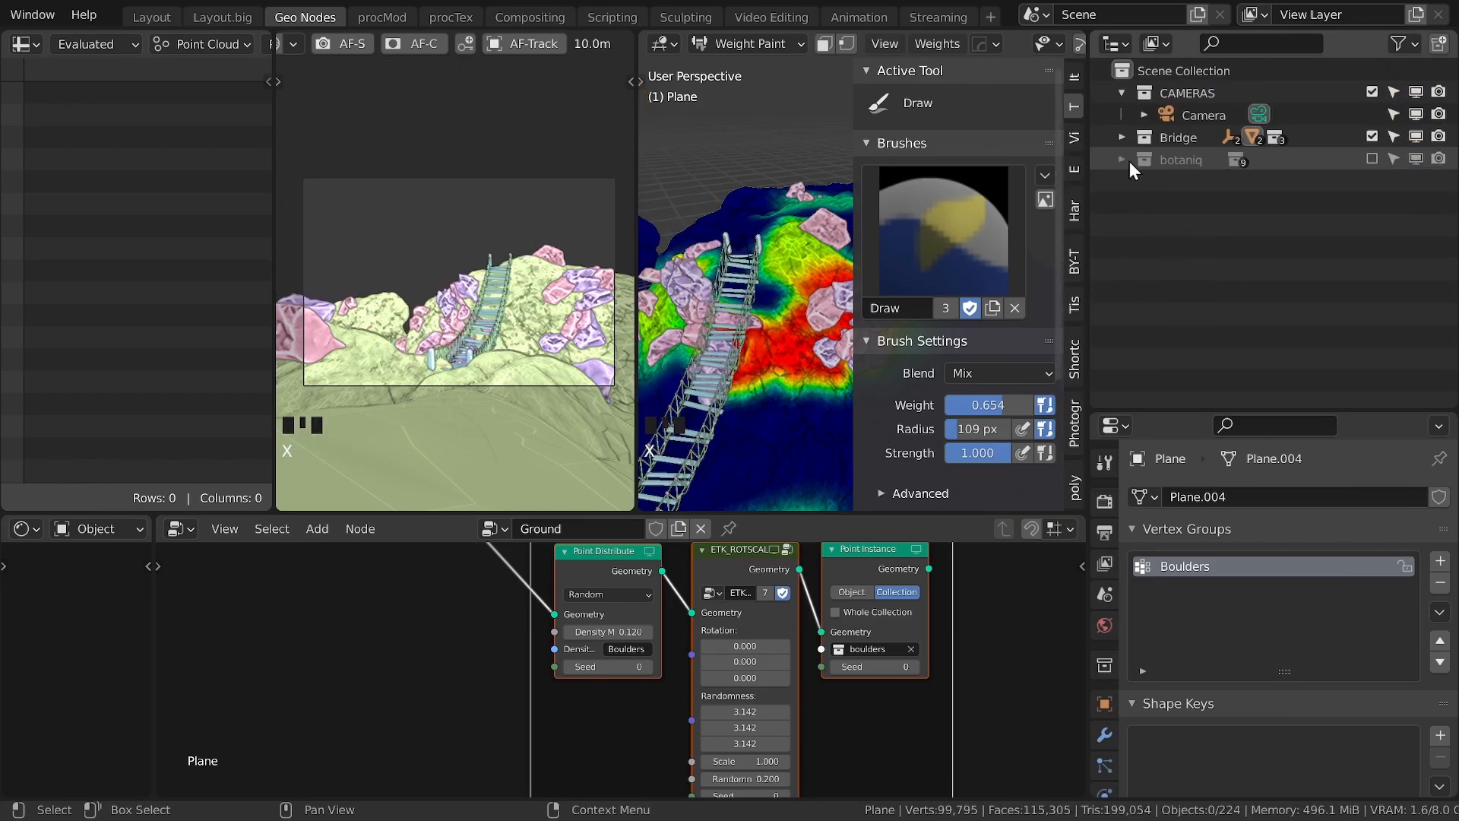
left_click(1122, 159)
Step: Add a vertex group named trees, use it with the trees collection in the copied nodes, and connect them to Join Geometry
key("n")
key("ctrl+s")
left_click(1440, 561)
scroll(860, 646, "down", 3)
left_click(821, 647)
left_click(848, 682)
scroll(847, 683, "down", 2)
right_click_drag(833, 642, 1015, 574, "alt")
left_click(699, 680)
left_click(718, 627)
Step: Paint tree weight on the hills, set the tree density to 0.090 and two of the rotation randomness values to 0.1
middle_click_drag(813, 281, 858, 351)
left_click_drag(781, 235, 798, 221)
middle_click_drag(798, 244, 904, 197)
left_click_drag(713, 667, 690, 667)
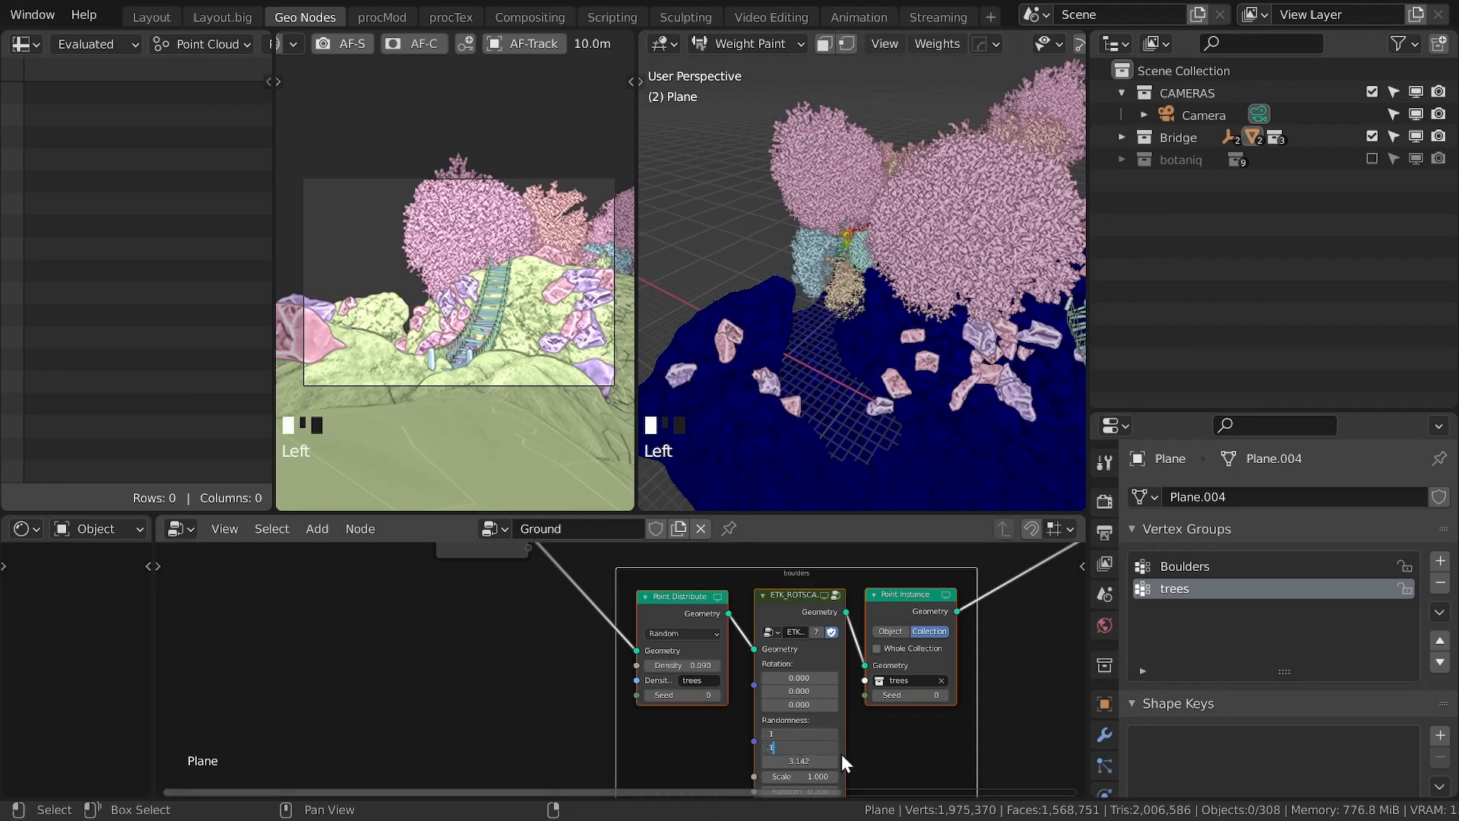
type("1")
key("Return")
middle_click_drag(859, 251, 897, 304)
key("ctrl+s")
Step: Lower the tree point density to 0.020 and paint tree weight patches across the surrounding terrain
left_click_drag(707, 665, 687, 663)
left_click_drag(943, 311, 996, 365)
mouse_move(943, 342)
middle_mouse_down()
mouse_move(770, 333)
mouse_move(843, 304)
middle_mouse_up()
left_click_drag(806, 369, 833, 373)
middle_click_drag(836, 342, 897, 349)
left_click_drag(828, 411, 843, 430)
middle_click_drag(844, 380, 912, 365)
left_click_drag(897, 342, 912, 357)
mouse_move(912, 342)
middle_mouse_down("shift")
mouse_move(926, 357)
mouse_move(874, 380)
middle_mouse_up("shift")
mouse_move(829, 425)
left_mouse_down()
mouse_move(882, 441)
mouse_move(889, 426)
left_mouse_up()
key("ctrl+s")
Step: Step the seed of the tree distribution to 6 and save the file
scroll(859, 365, "down", 3)
mouse_move(889, 395)
middle_mouse_down()
mouse_move(836, 380)
mouse_move(927, 380)
middle_mouse_up()
left_click(717, 696)
left_click(719, 697)
left_click(720, 697)
left_click(720, 697)
left_click(719, 697)
left_click(719, 697)
key("ctrl+s")
mouse_move(874, 304)
middle_mouse_down()
mouse_move(897, 357)
mouse_move(851, 327)
middle_mouse_up()
key("ctrl+z")
middle_click_drag(833, 253, 750, 382, "shift")
key("ctrl+s")
middle_click_drag(812, 303, 748, 327)
middle_click_drag(874, 304, 828, 319, "shift")
Step: Rename the copied node frame as trees
scroll(623, 669, "down", 4)
left_click(762, 600)
key("F2")
type("trees")
key("Return")
Step: Duplicate the trees node frame, connect it to Join Geometry, set its collection to grass and its density to 1
left_click_drag(897, 764, 593, 559)
key("ctrl+shift+d")
left_click(897, 760)
scroll(897, 684, "up", 2)
middle_click_drag(912, 722, 1070, 526)
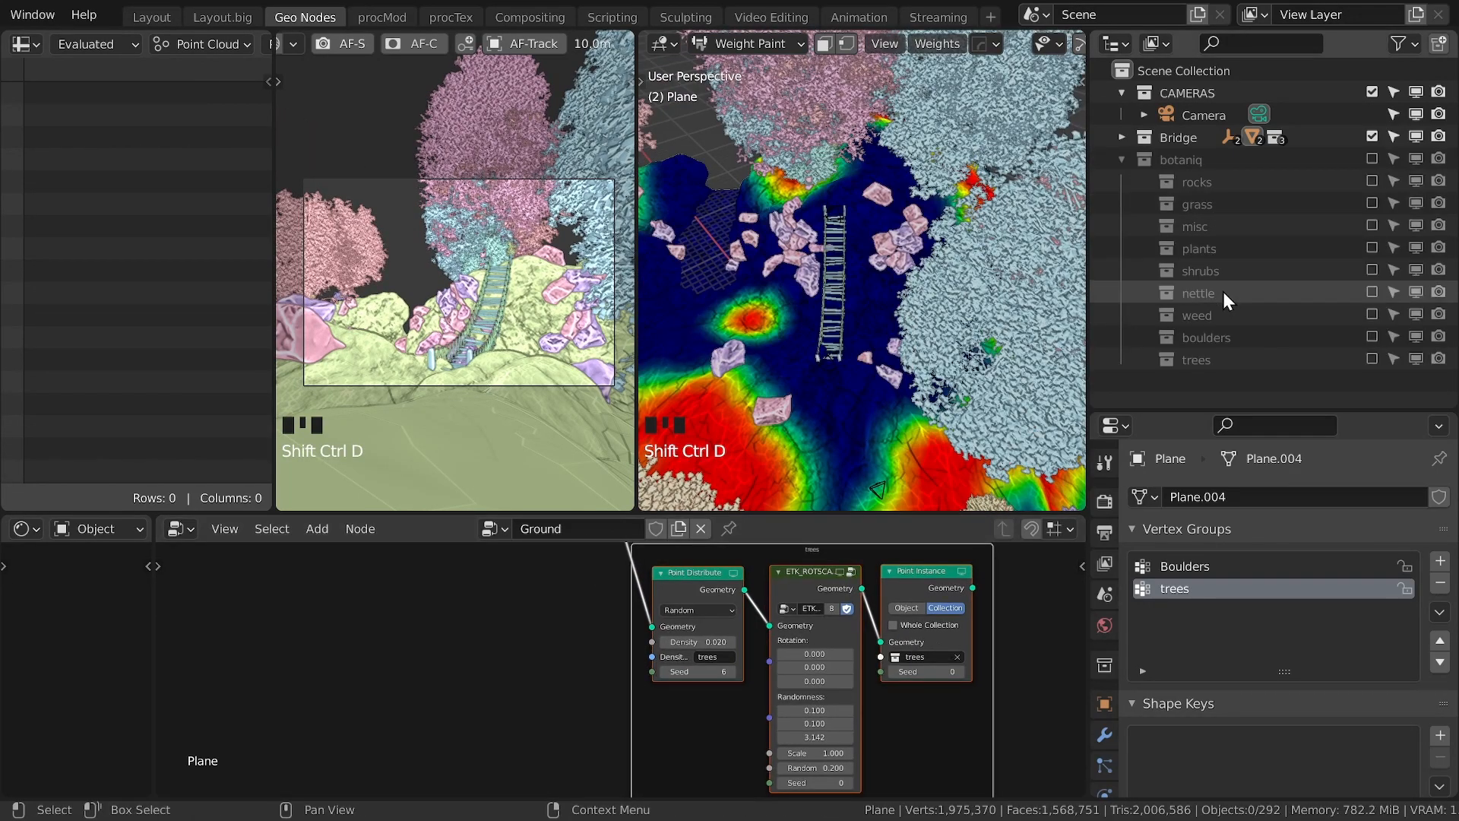
key("Return")
right_click_drag(646, 748, 753, 594, "alt")
double_click(749, 666)
type("1")
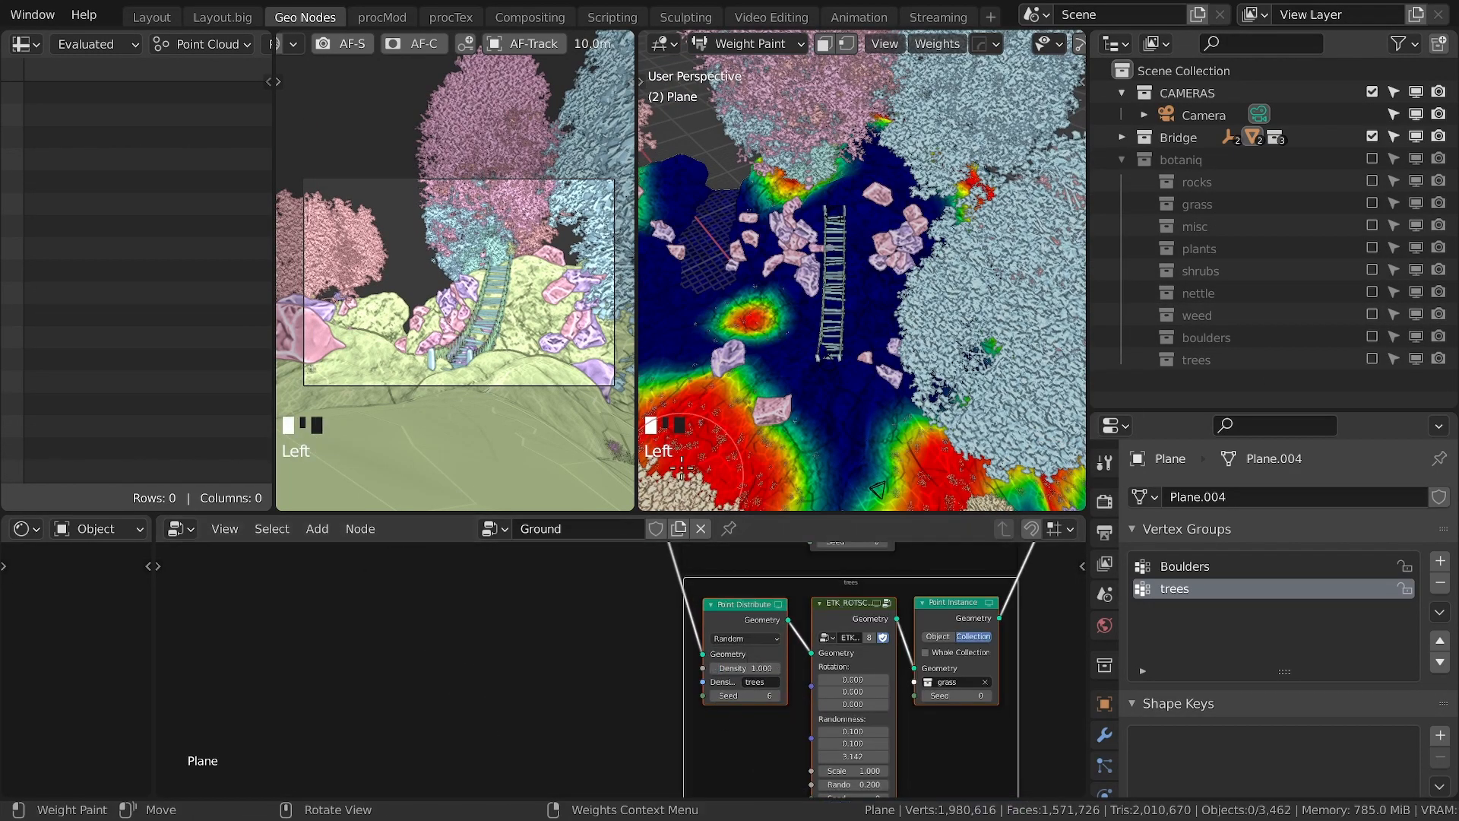
Step: Add a vertex group named grass, drive the grass density of 5 with it, and paint a first patch beside the bridge
middle_click_drag(836, 304, 897, 243)
left_click(1441, 560)
double_click(1178, 612)
type("grass")
key("ctrl+s")
middle_click_drag(851, 304, 814, 218, "shift")
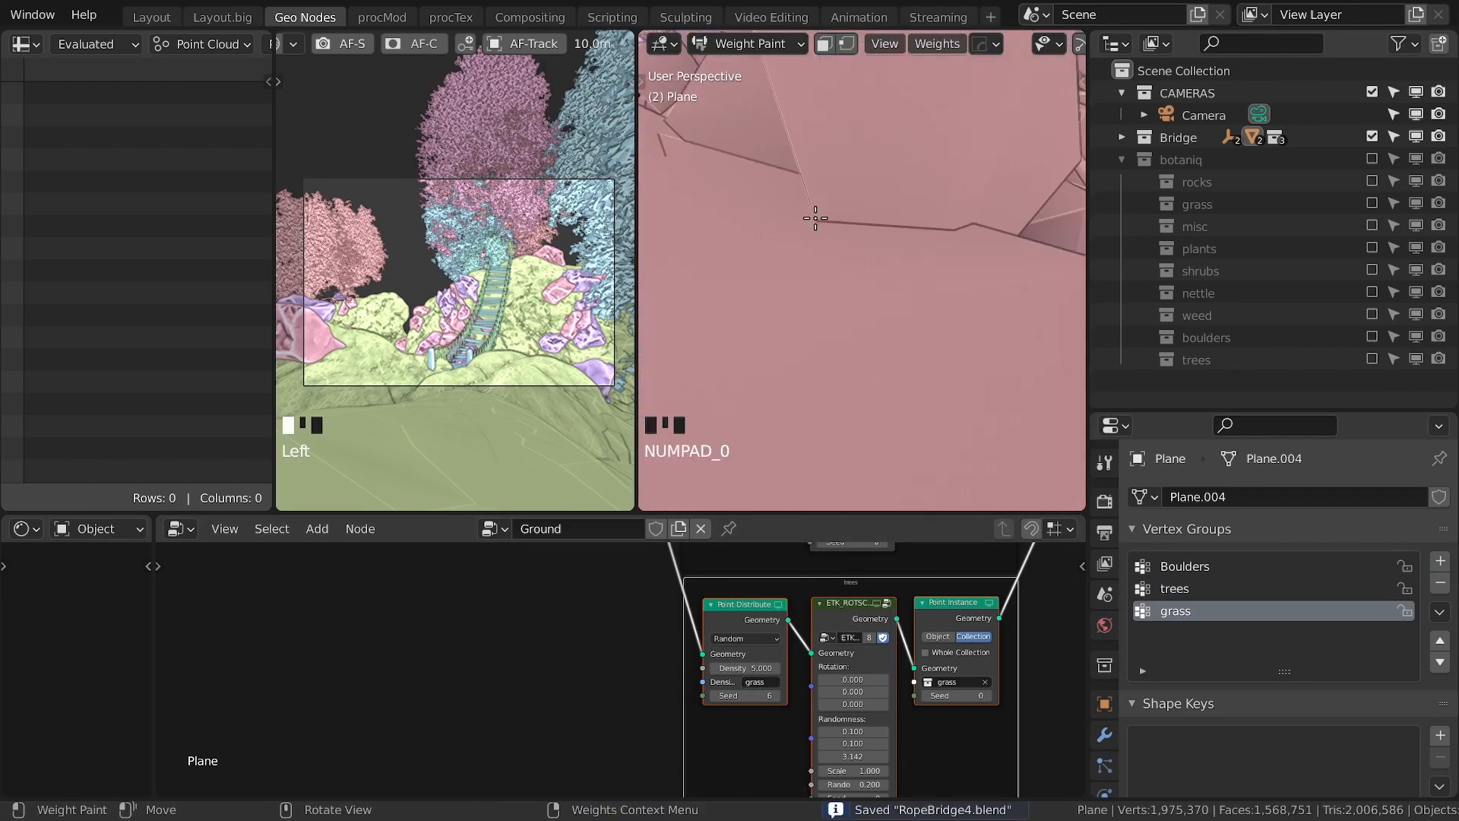
key("KP_0")
left_click_drag(744, 327, 814, 365)
Step: Replace the grass ETK_ROTSCALE node with an Attribute Randomize on scale, minimum 0.8 and maximum 1.2
key("ctrl+x")
key("shift+a")
left_click(996, 556)
left_click(748, 630)
type(".8")
key("Tab")
type("1.2")
key("ctrl+s")
Step: Set the grass density to 30 and paint more grass weight on the ground at the bridge end
key("shift+a")
double_click(666, 680)
type("30")
middle_click_drag(806, 190, 796, 257)
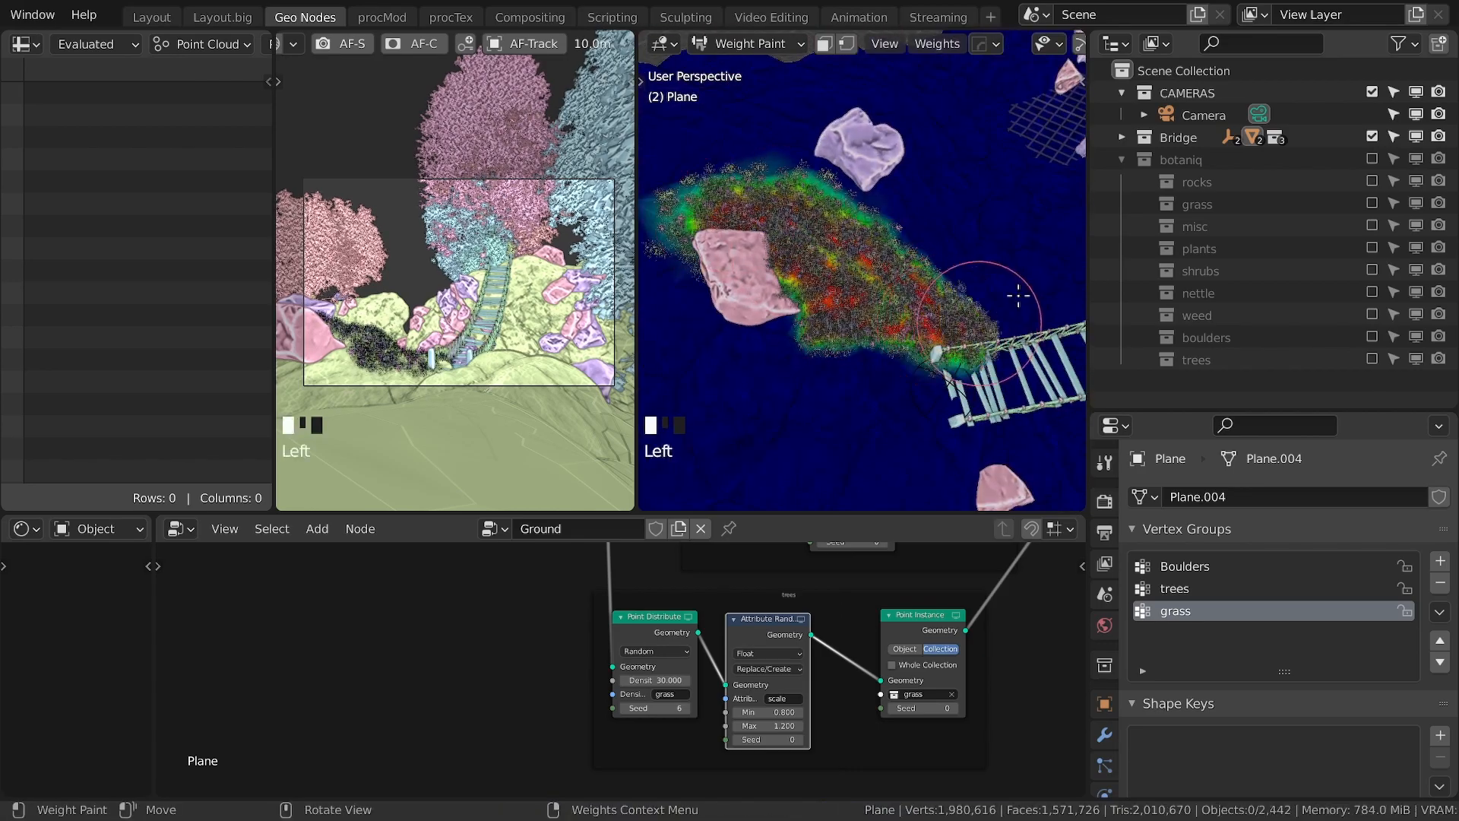
middle_click_drag(1011, 316, 905, 251)
left_click_drag(923, 266, 912, 221)
Step: Extend the painted grass weight over the neighbouring banks and the hilltop
middle_click_drag(912, 221, 844, 266, "shift")
left_click_drag(874, 289, 829, 152)
mouse_move(858, 250)
middle_mouse_down("shift")
mouse_move(912, 289)
mouse_move(836, 327)
middle_mouse_up("shift")
left_click_drag(981, 396, 918, 387)
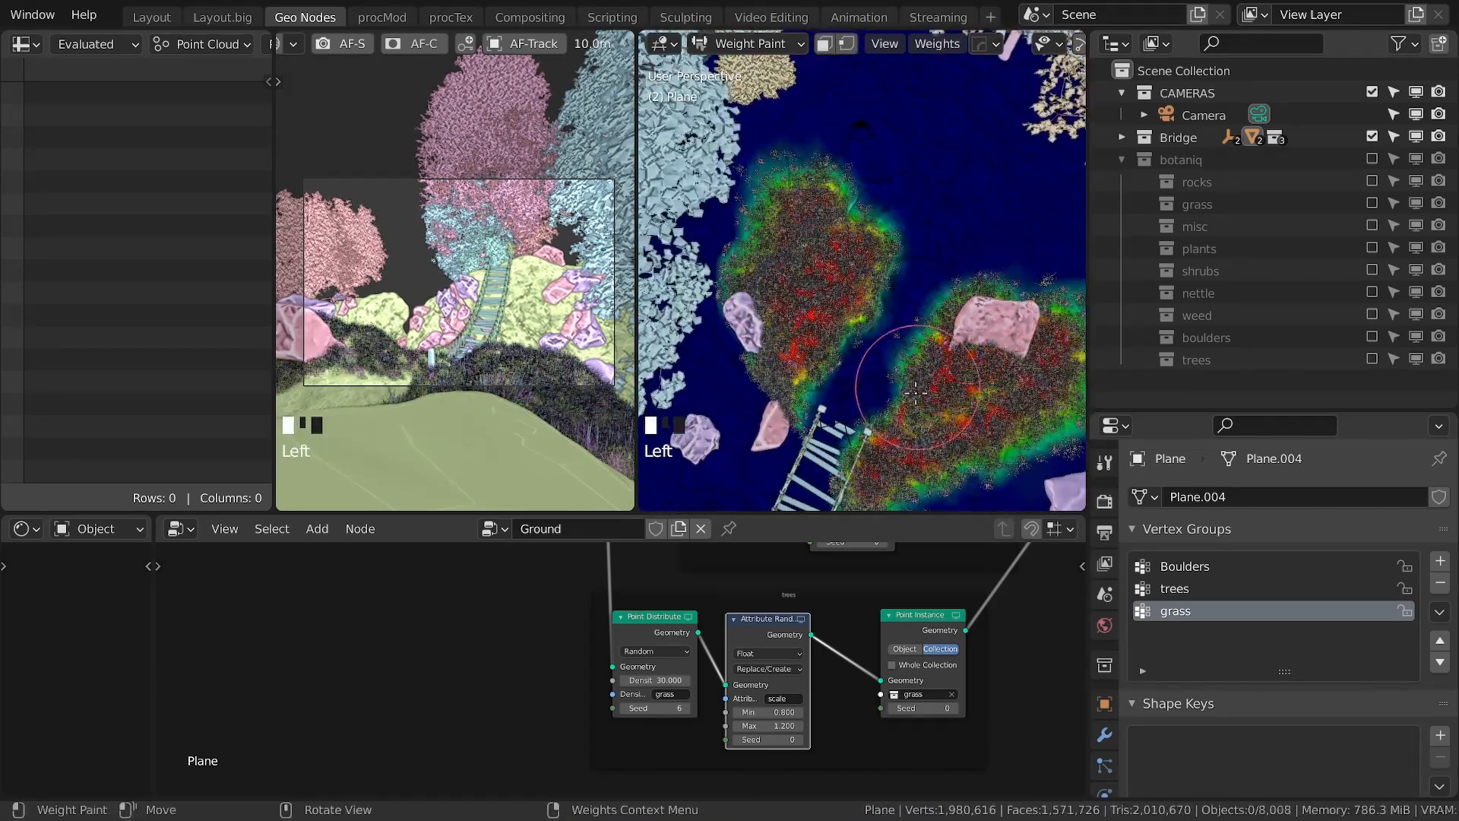
mouse_move(971, 298)
middle_mouse_down()
mouse_move(866, 259)
mouse_move(834, 294)
middle_mouse_up()
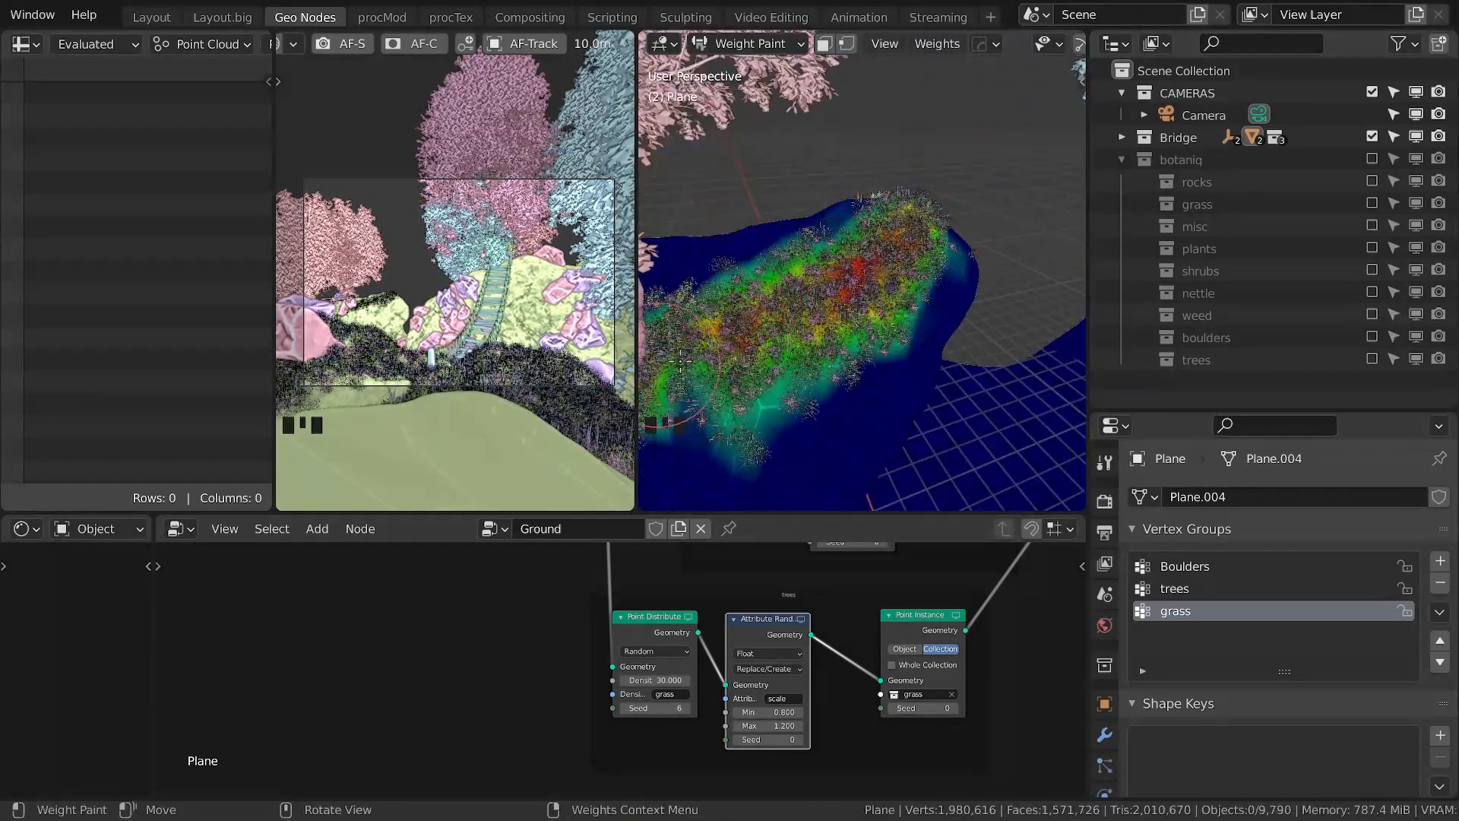
scroll(690, 349, "down", 3)
Step: Rename the grass node frame as Grass, close the gap between its nodes and save the file
middle_click_drag(841, 228, 845, 367, "shift")
key("Tab")
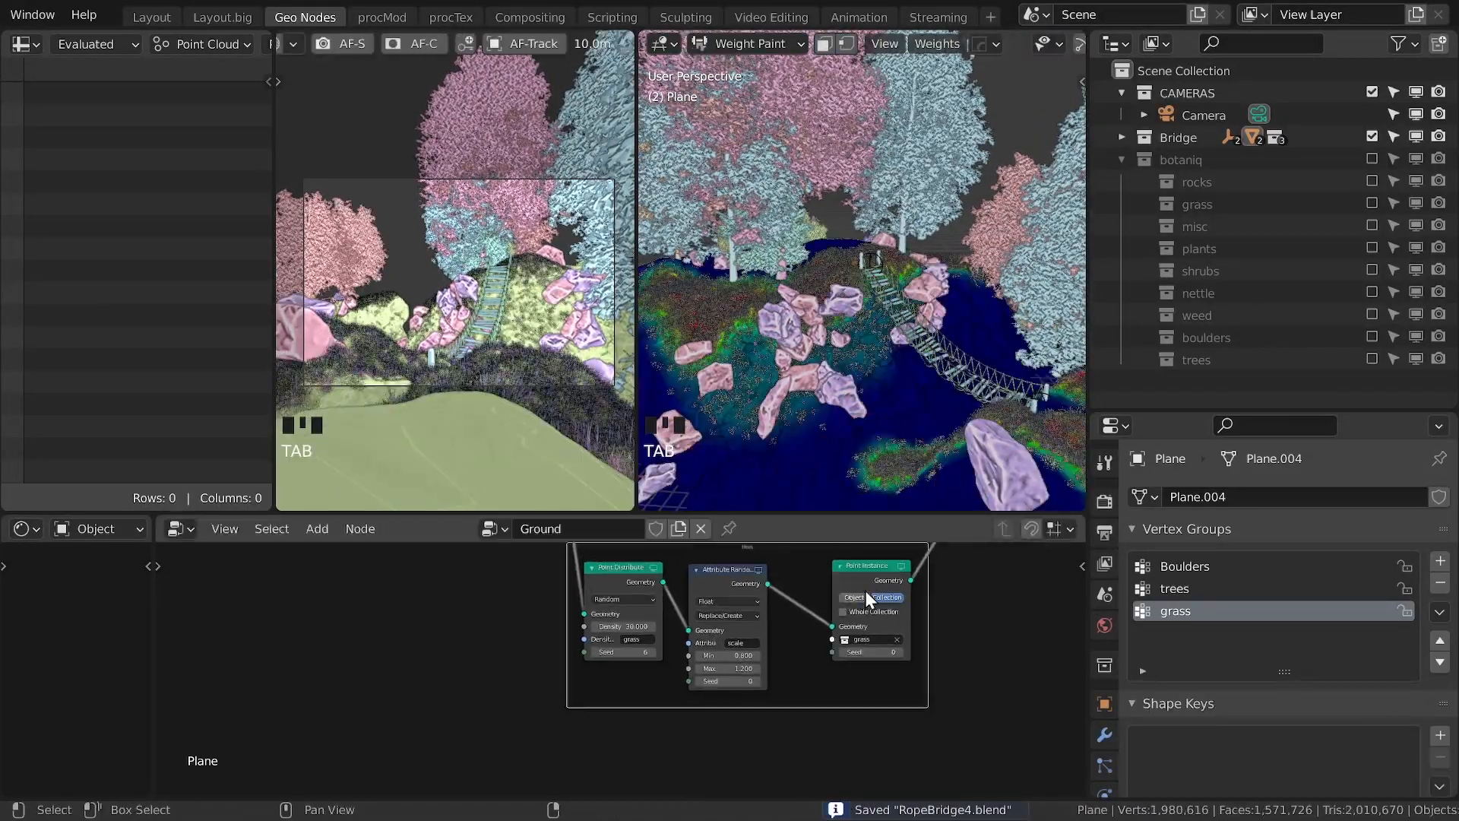
key("n")
middle_click_drag(980, 311, 904, 342)
middle_click_drag(904, 342, 866, 380, "shift")
key("ctrl+s")
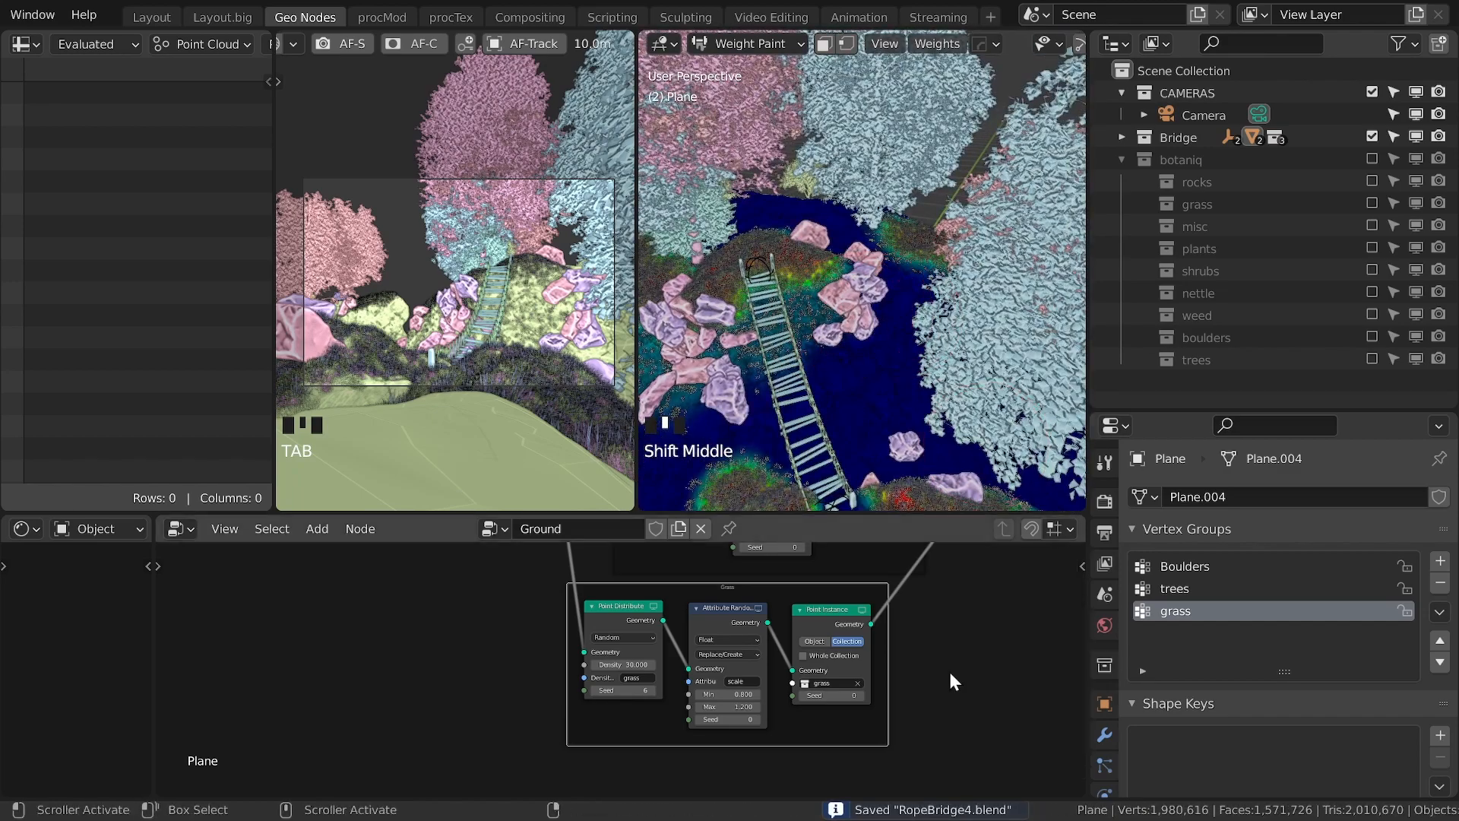
Step: Duplicate the boulders node frame, switch its collection to rocks and add a vertex group named Rocks
scroll(954, 667, "down", 3)
left_click_drag(541, 560, 733, 665)
key("ctrl+shift+d")
left_click(776, 649)
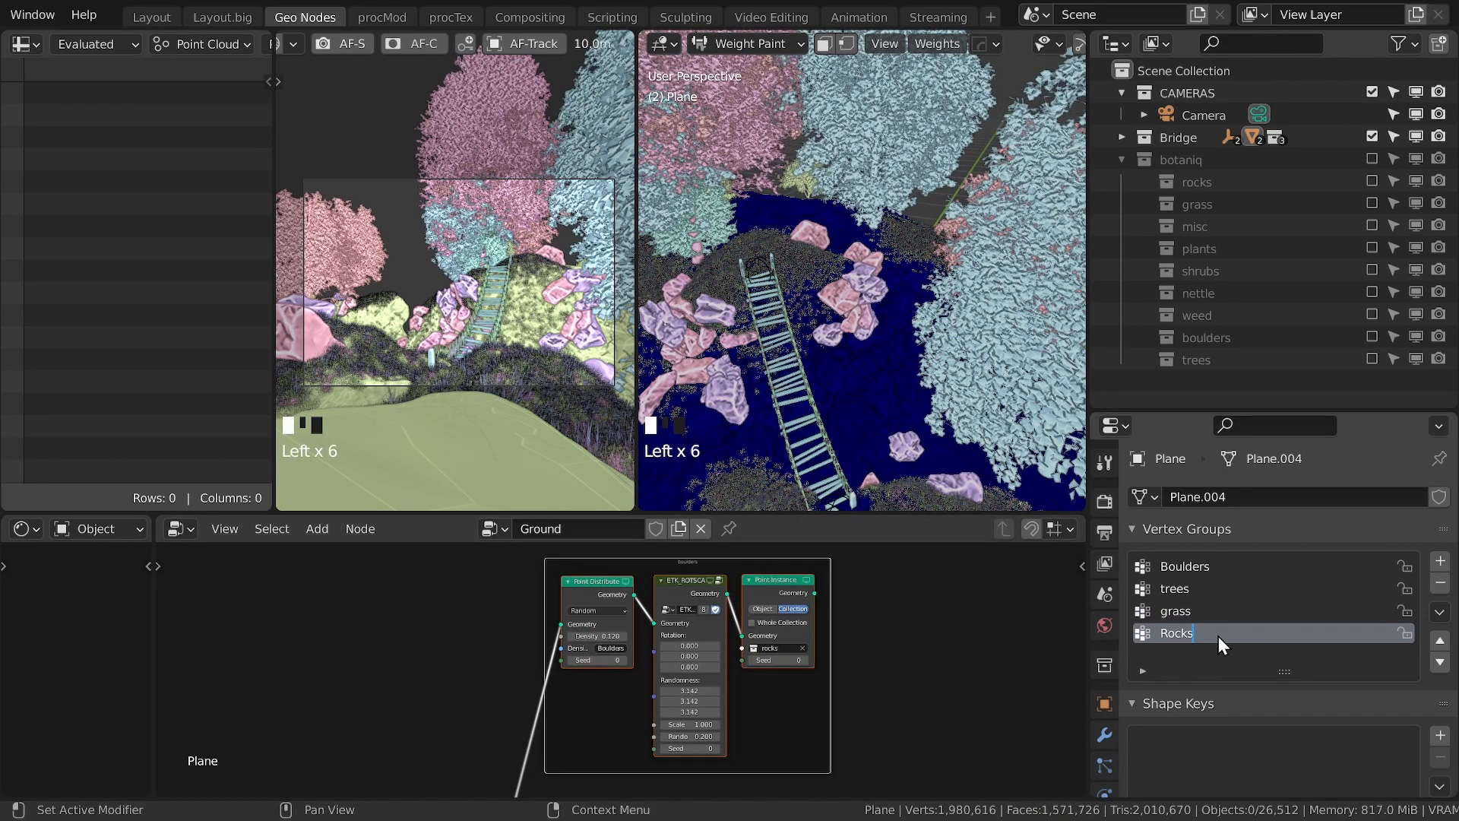
type("Rocks")
key("Return")
Step: Connect the rocks node frame to Join Geometry, assign the Rocks vertex group to its density and save the file
scroll(775, 676, "down", 4)
middle_click_drag(798, 684, 759, 639)
right_click_drag(677, 608, 760, 729, "alt")
key("ctrl+s")
scroll(843, 281, "up", 4)
Step: Paint Rocks weight on the slopes around the boulders and both sides of the bridge
left_click_drag(844, 304, 912, 262)
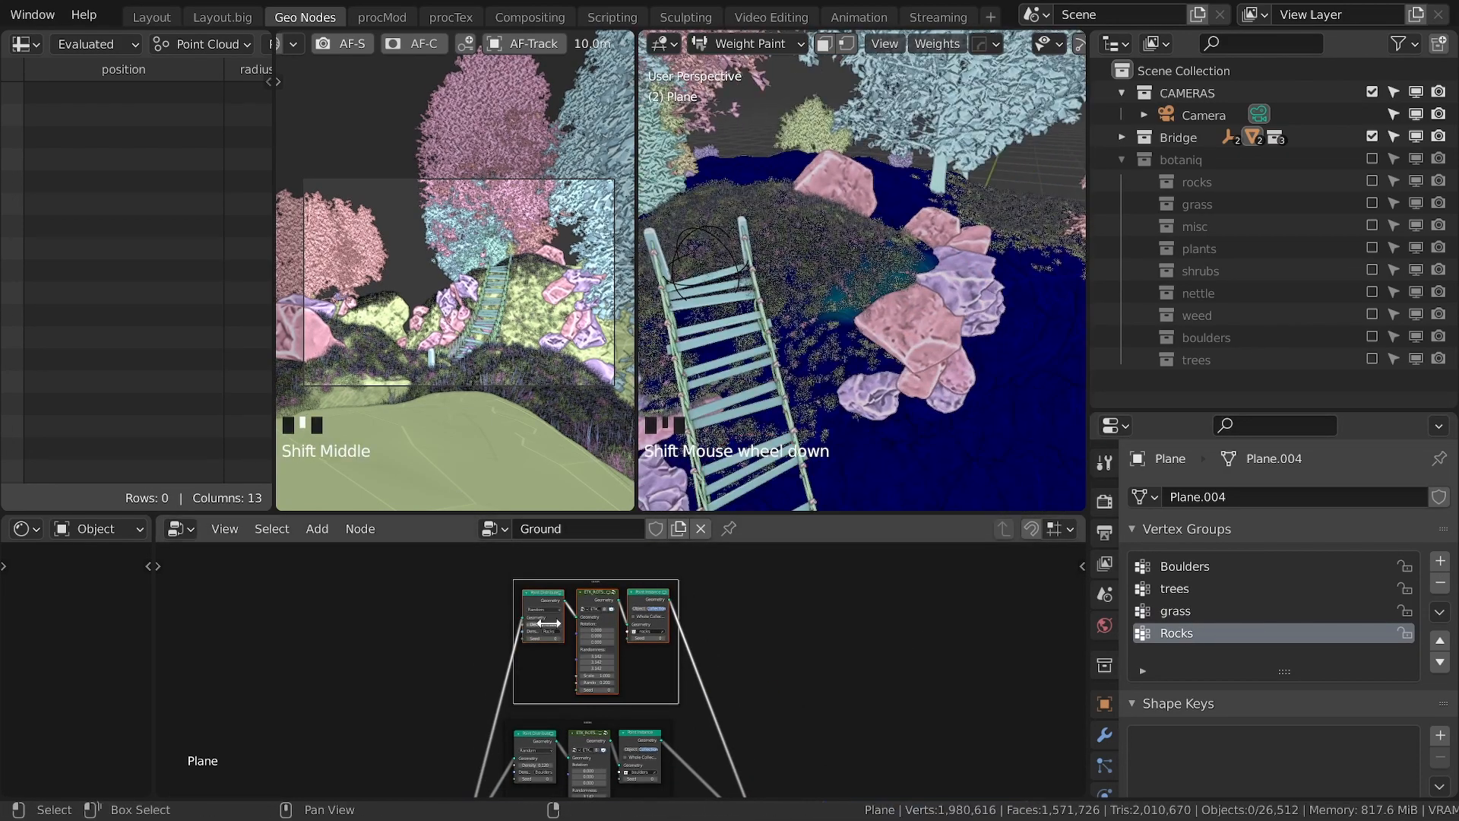
key("n")
left_click_drag(805, 342, 844, 472)
mouse_move(874, 395)
middle_mouse_down("shift")
mouse_move(980, 372)
mouse_move(912, 342)
middle_mouse_up("shift")
mouse_move(897, 228)
left_mouse_down()
mouse_move(912, 342)
mouse_move(1064, 364)
left_mouse_up()
Step: Set the density of the rocks distribution to 10 and save the file
scroll(577, 654, "up", 3)
left_click(523, 582)
double_click(519, 613)
type("10")
key("Return")
key("ctrl+s")
Step: Paint additional Rocks weight at the bridge end and over the grassy banks, then save the file
middle_click_drag(859, 251, 782, 147, "shift")
key("n")
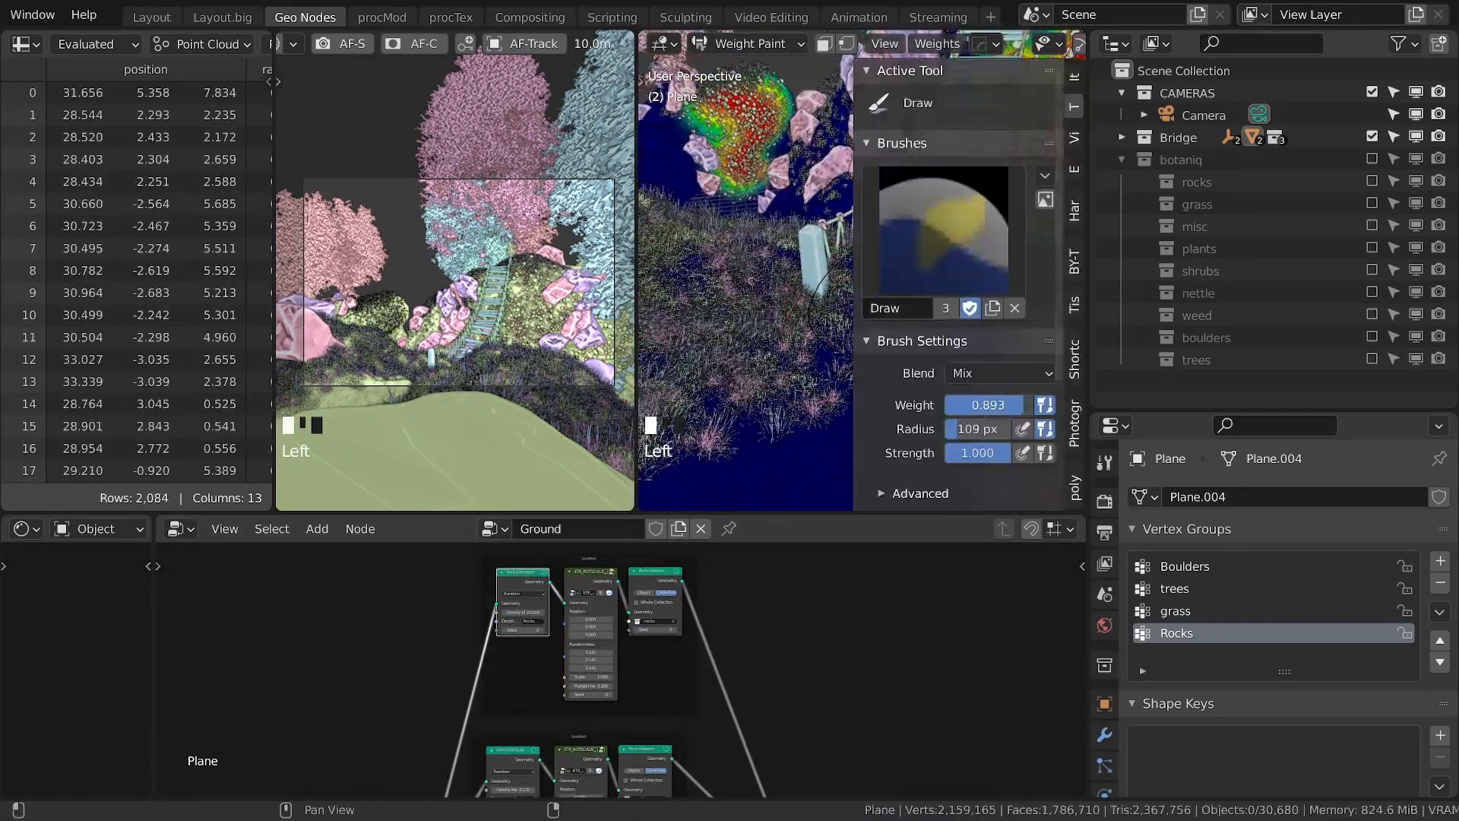
key("n")
left_click_drag(839, 291, 786, 305)
scroll(878, 300, "down", 3)
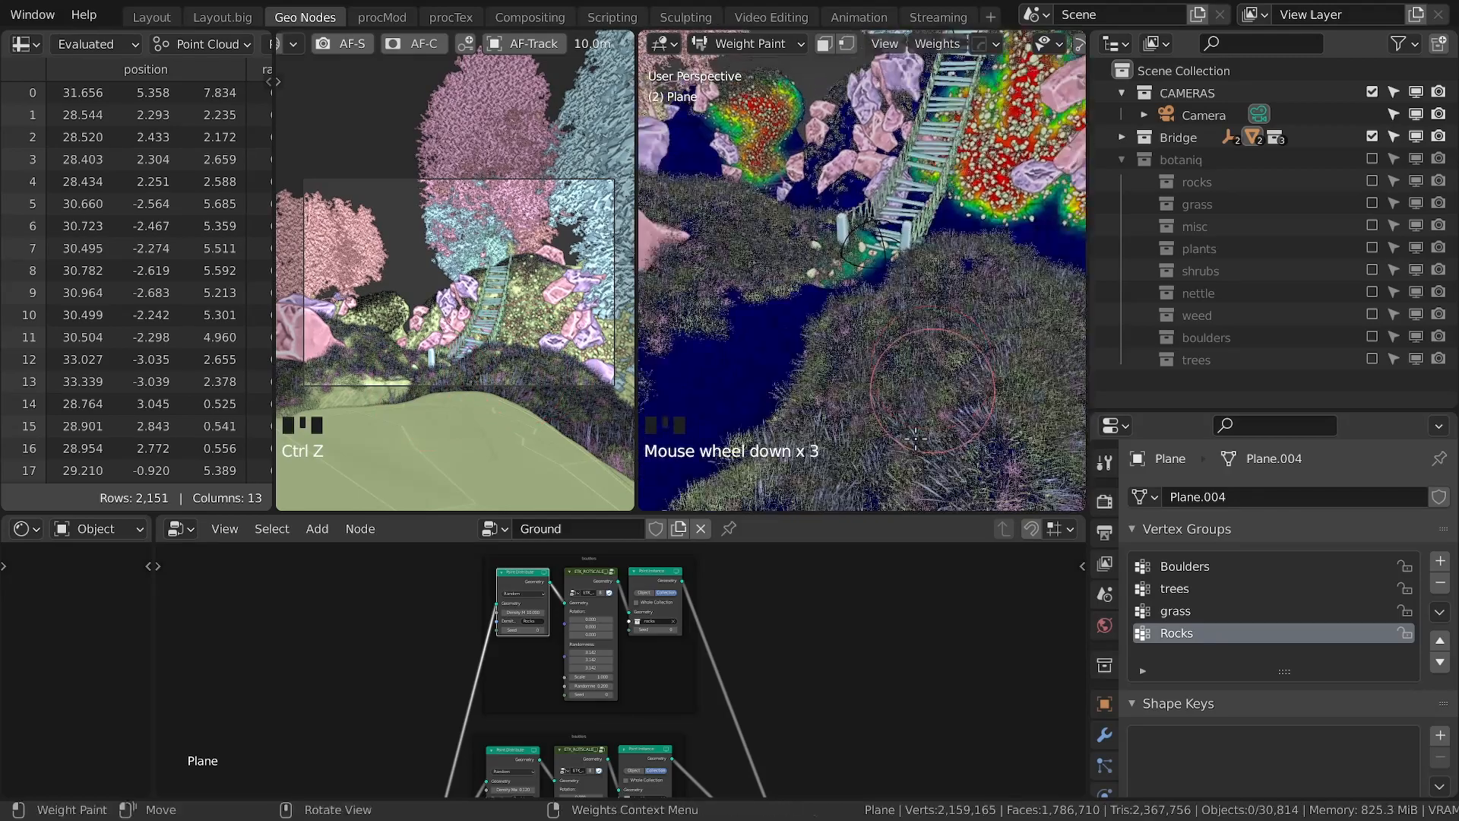
middle_click_drag(878, 301, 729, 342)
left_click(728, 343)
key("ctrl+s")
Step: Copy the trees node frame for the nettle collection and add a vertex group named Nettle
middle_click_drag(806, 235, 874, 288)
scroll(786, 714, "down", 4)
middle_click_drag(786, 713, 816, 740)
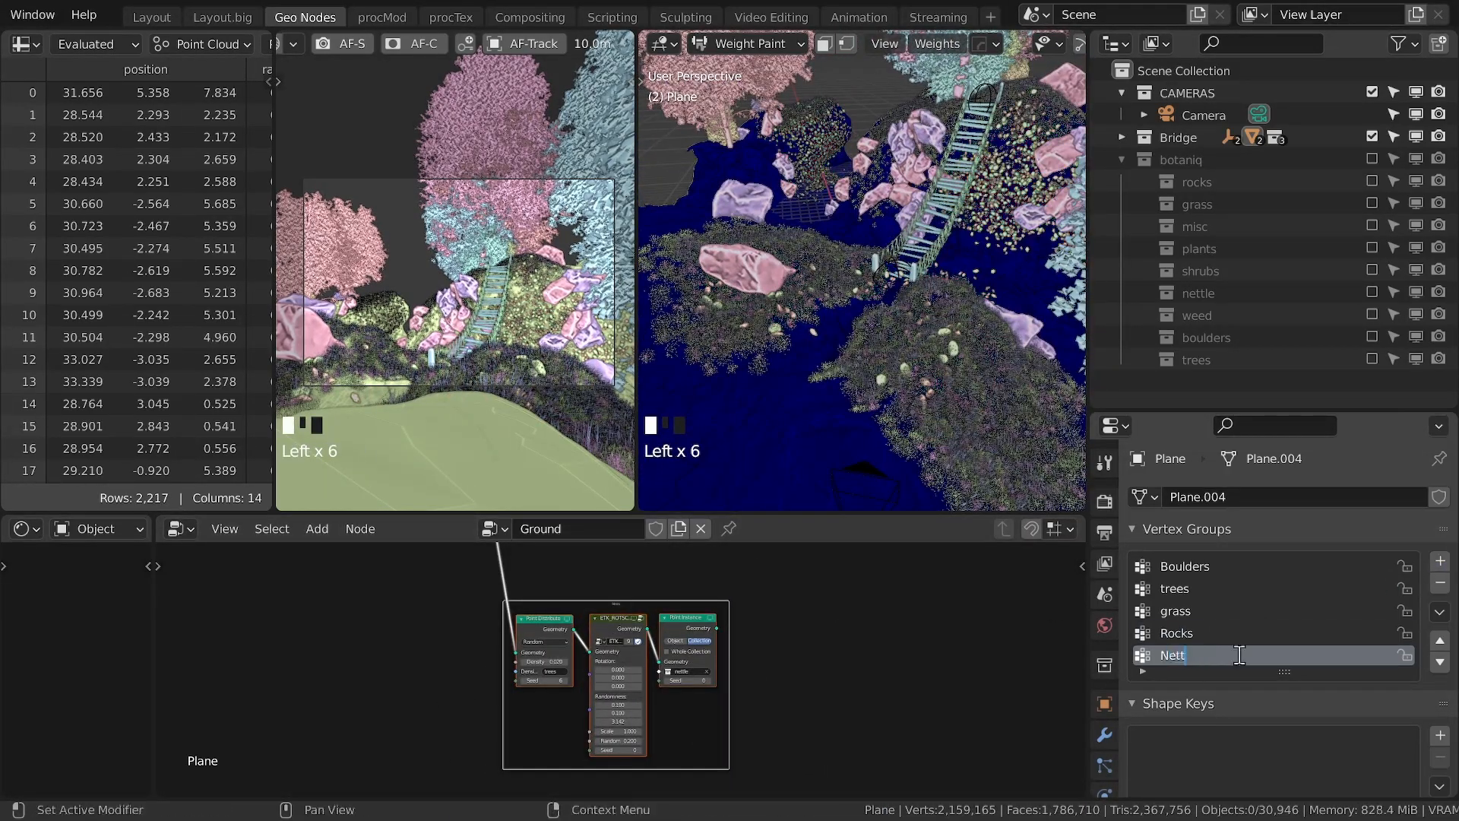
scroll(763, 626, "down", 2)
middle_click_drag(707, 693, 622, 731)
scroll(536, 699, "up", 1)
scroll(523, 695, "up", 6)
Step: Wire the nettle node frame to Join Geometry and position it beside the trees frame
middle_click_drag(456, 691, 518, 617)
scroll(570, 714, "down", 12)
right_click_drag(630, 688, 697, 564, "alt")
key("g")
left_click(812, 594)
scroll(807, 274, "up", 1)
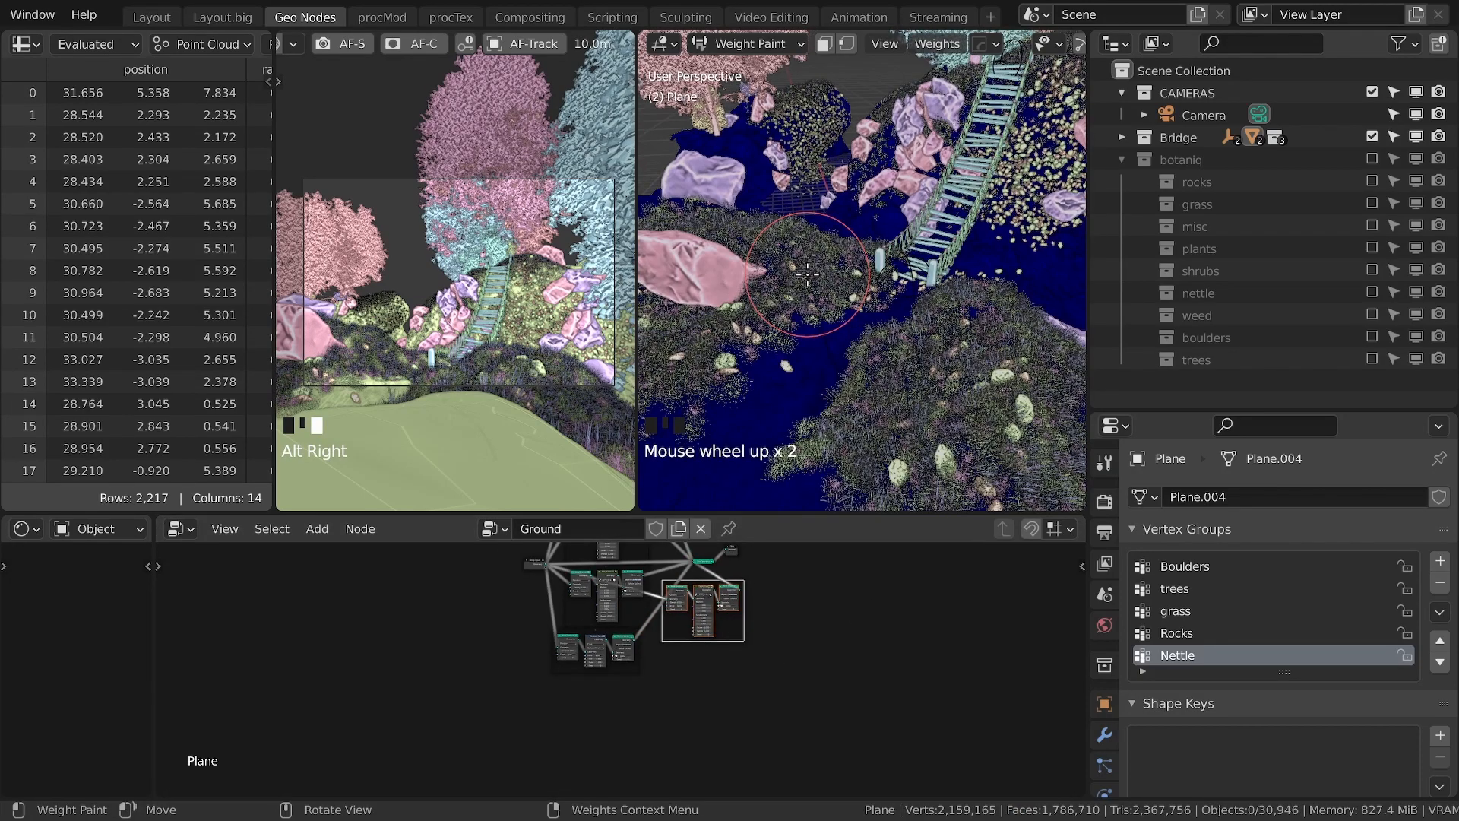
Step: Assign the Nettle vertex group to the nettle distribution at density 10, paint its weight on the bank and save the file
scroll(742, 570, "up", 3)
key("ctrl+s")
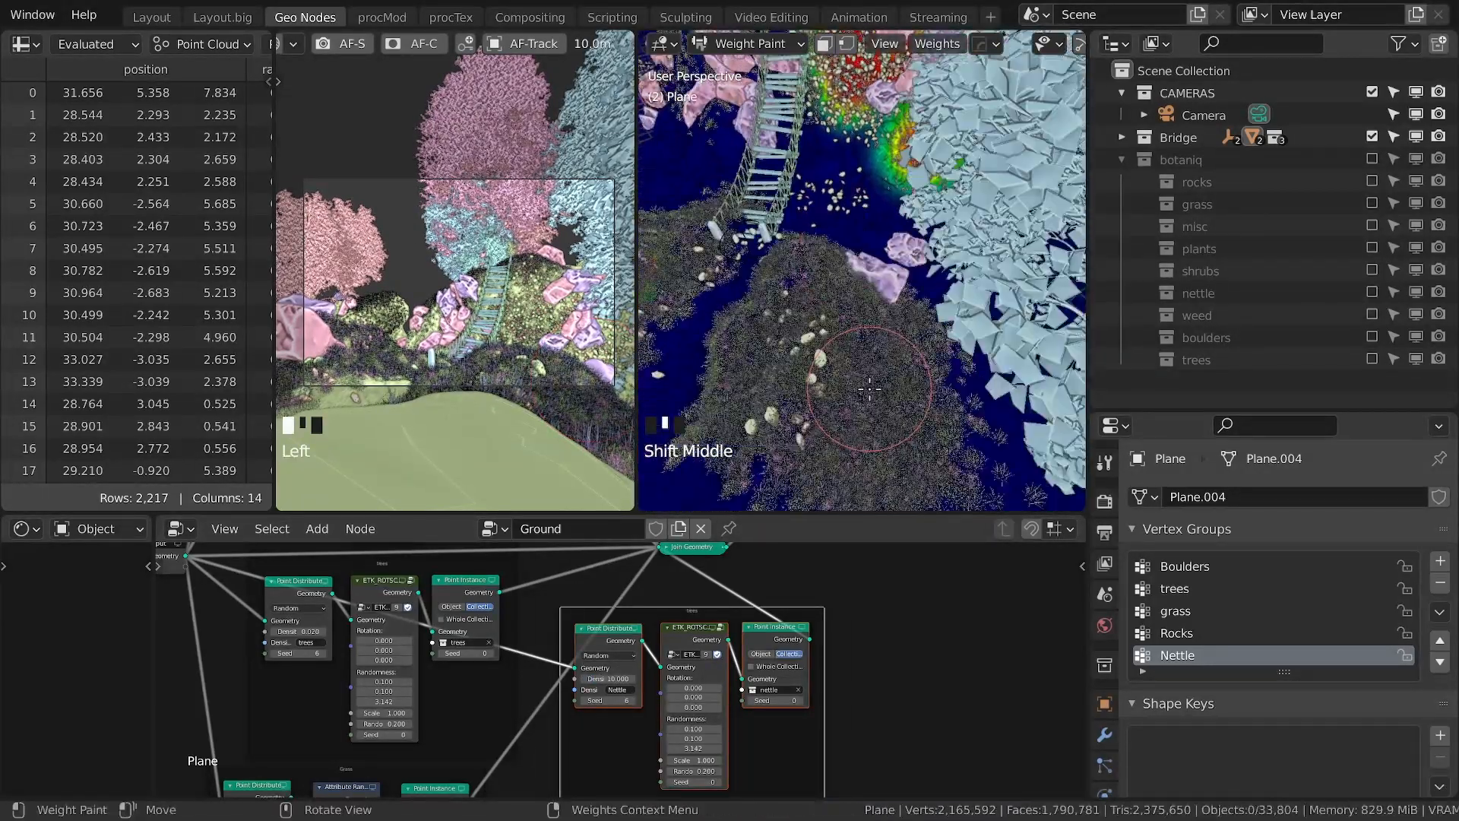
key("Tab")
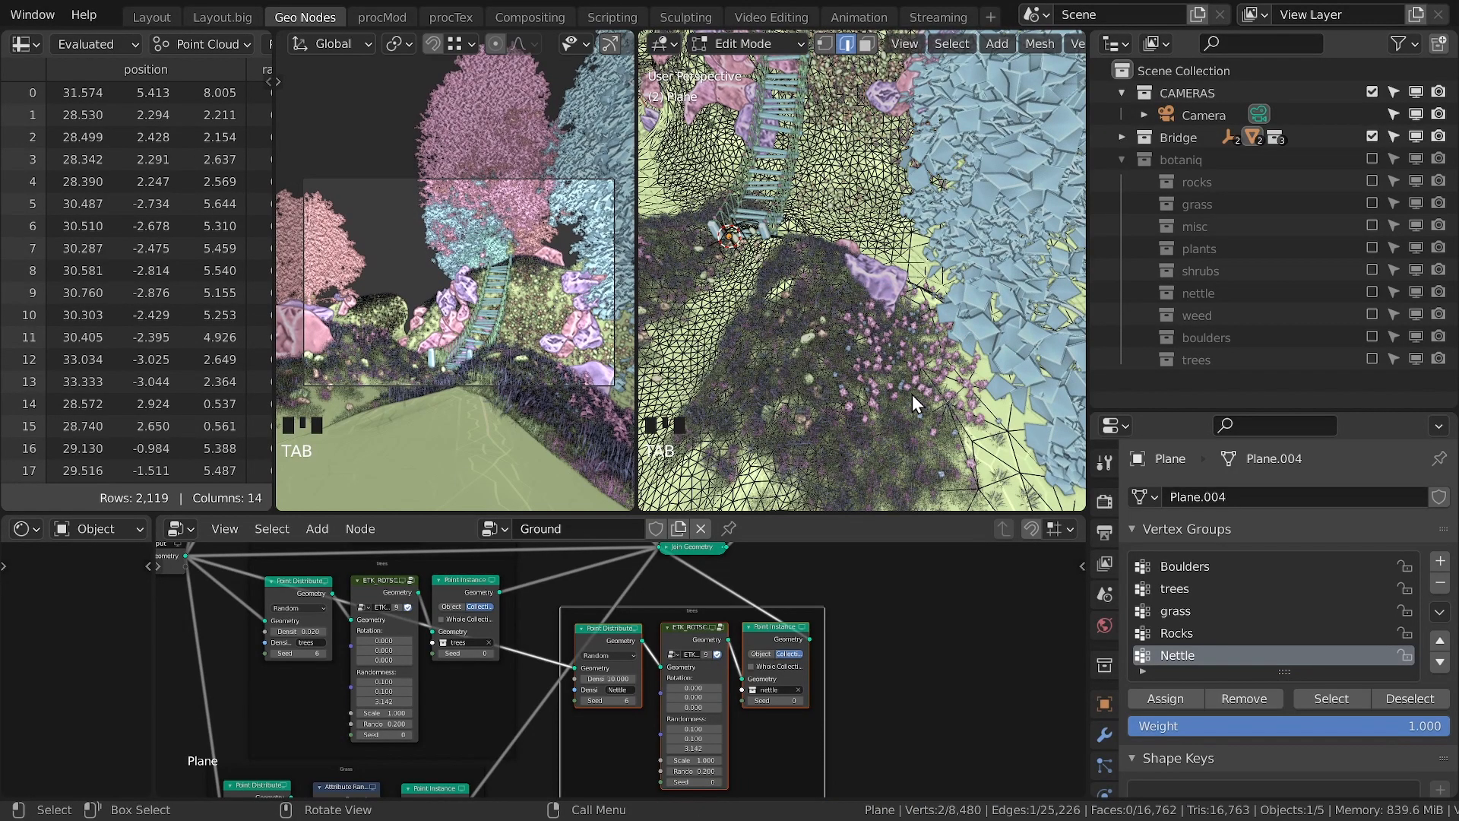
key("Tab")
Step: Add a new vertex group to the terrain plane and name it ferns
left_click(1439, 560)
left_click(1187, 661)
double_click(1200, 657)
type("ferns")
key("Return")
Step: Group the copied scatter nodes in a frame labelled ferns and assign the ferns vertex group to the distribution density
scroll(745, 600, "down", 1)
left_click_drag(669, 601, 746, 635)
key("ctrl+j")
key("F2")
type("ferns")
key("Return")
middle_click_drag(769, 627, 749, 675)
left_click(596, 641)
type("ferns")
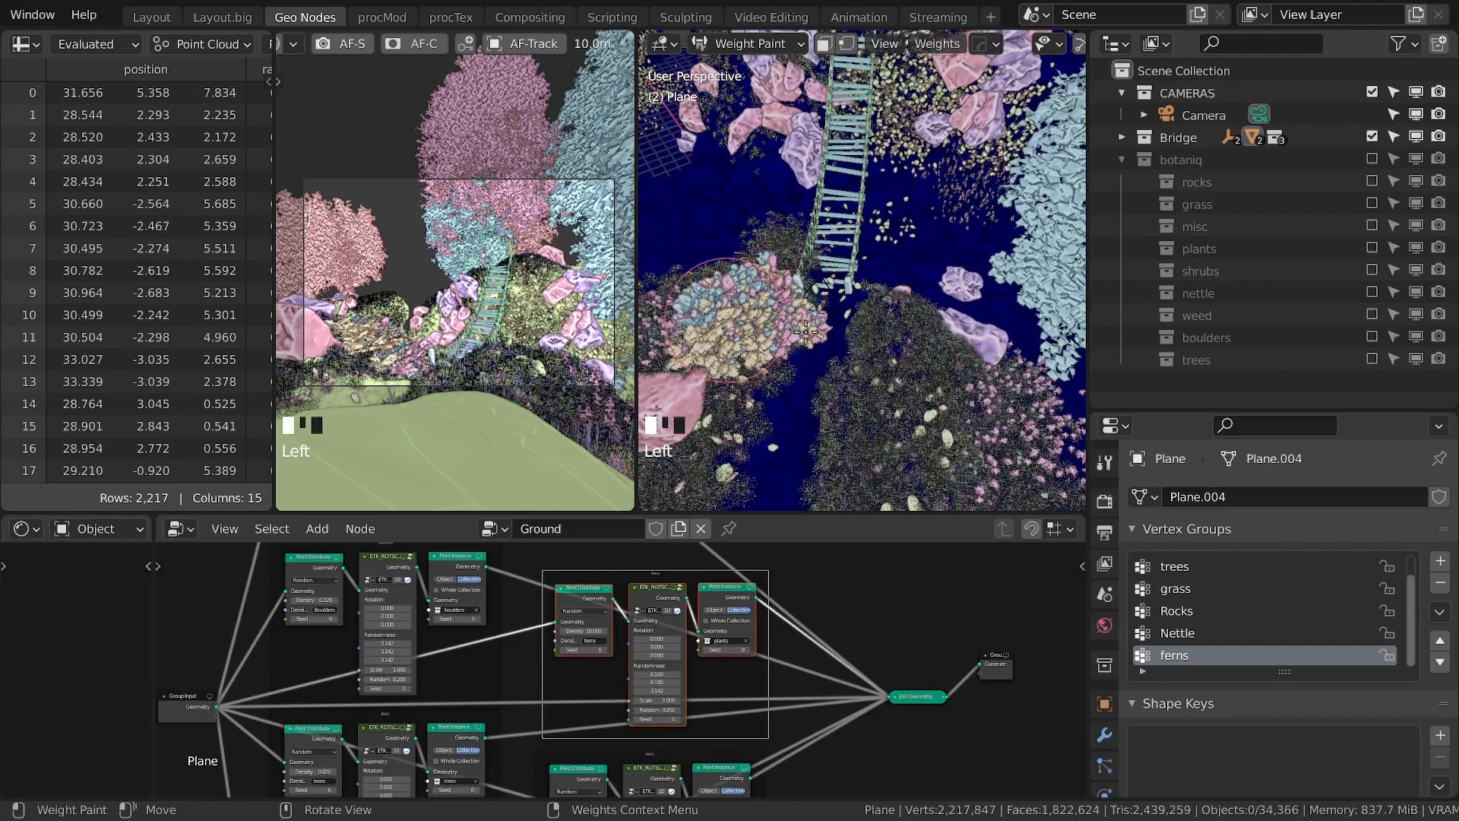
Step: Replace the rotation and scale group in the ferns frame with a copied Attribute Randomize node for scale
key("ctrl+x")
left_click(522, 777)
key("shift+d")
scroll(532, 684, "down", 1)
middle_click_drag(525, 567, 536, 782)
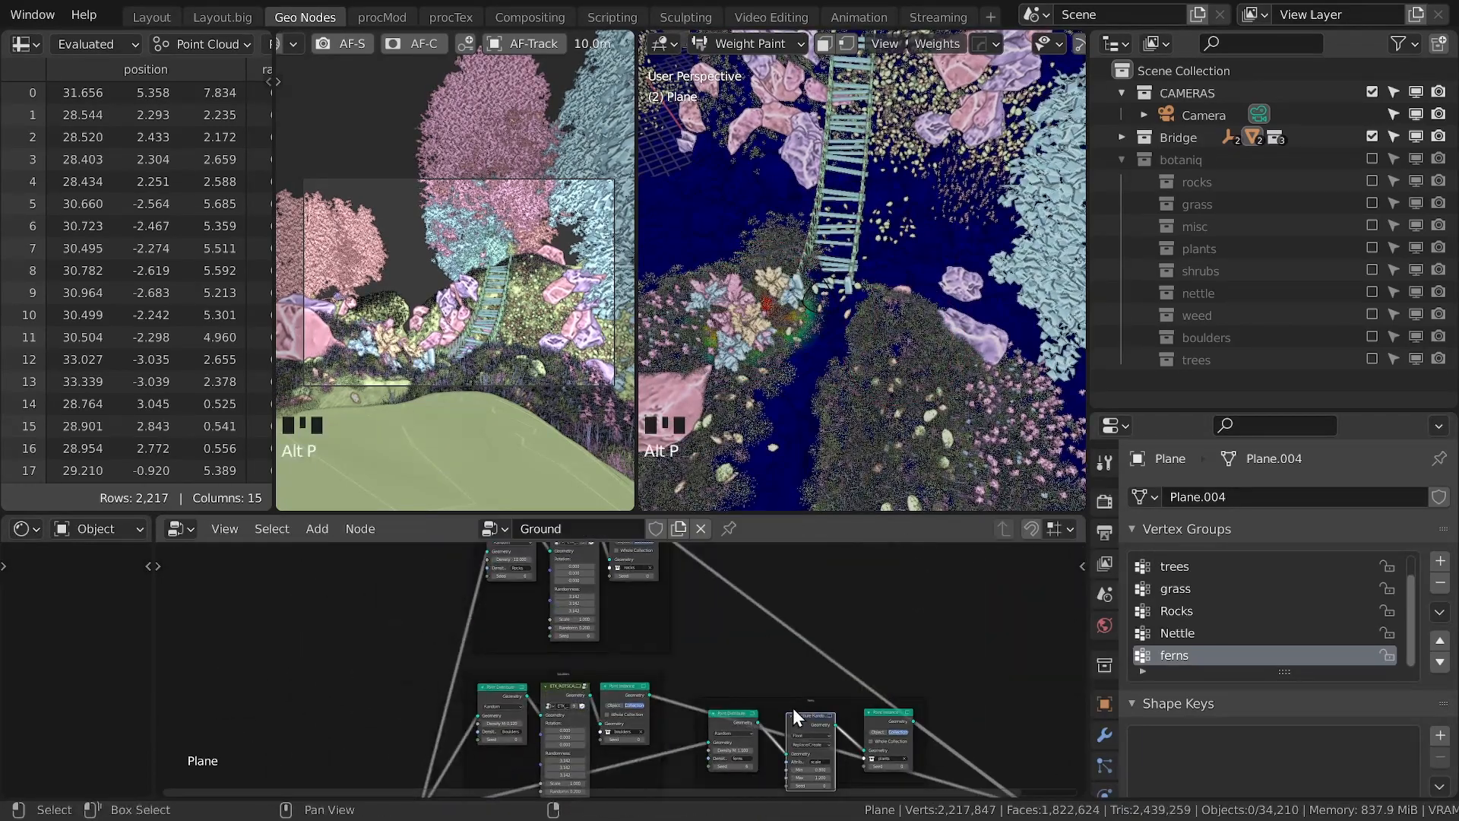
key("alt+p")
scroll(802, 709, "up", 2)
left_click_drag(874, 624, 910, 624)
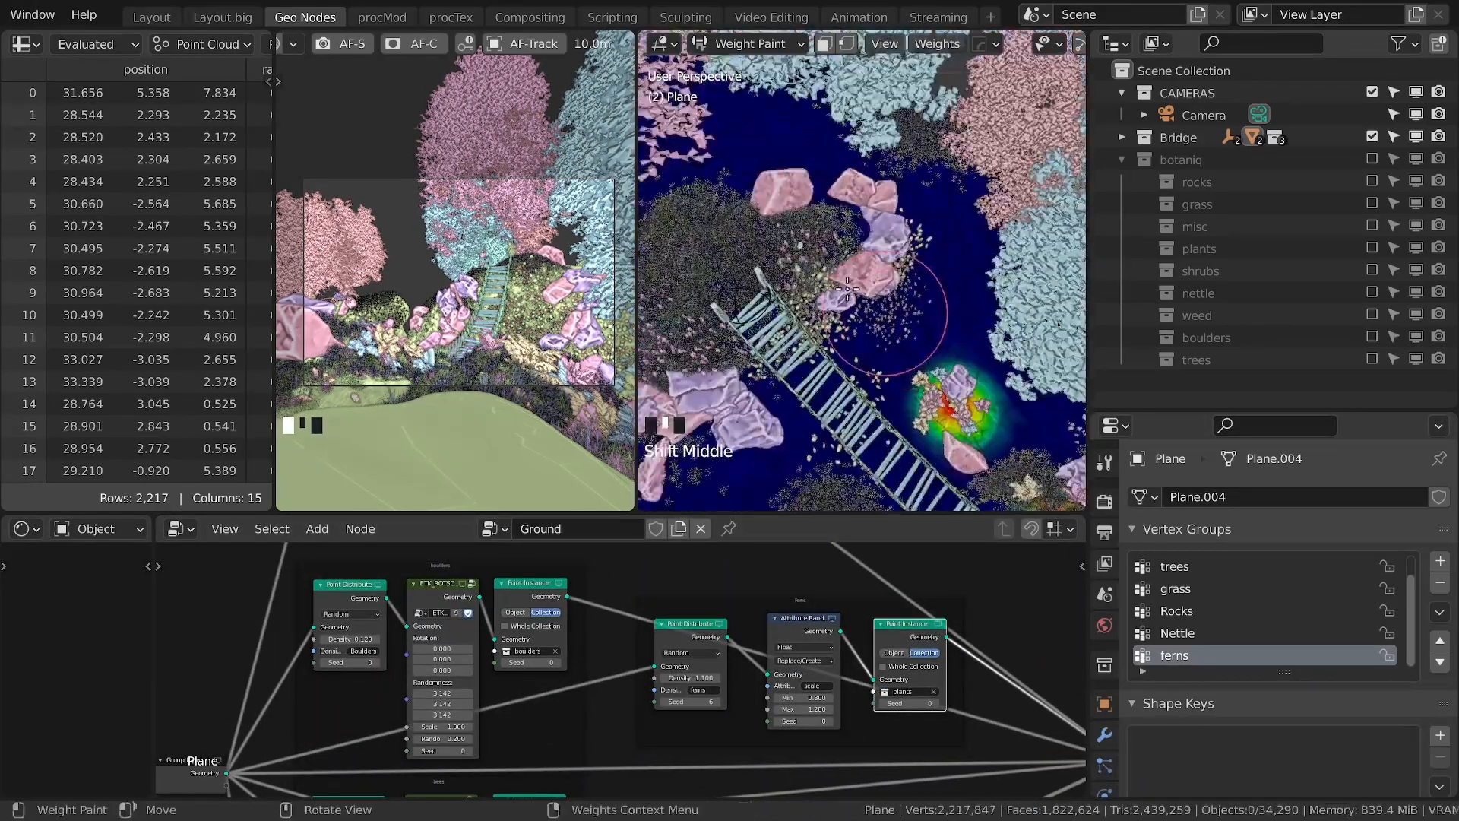
Step: Paint ferns weight among the boulders and grass around the far end of the bridge, then save the file
left_click(718, 293)
mouse_move(717, 294)
middle_mouse_down("shift")
mouse_move(806, 228)
mouse_move(760, 220)
middle_mouse_up("shift")
left_click_drag(760, 221, 752, 205)
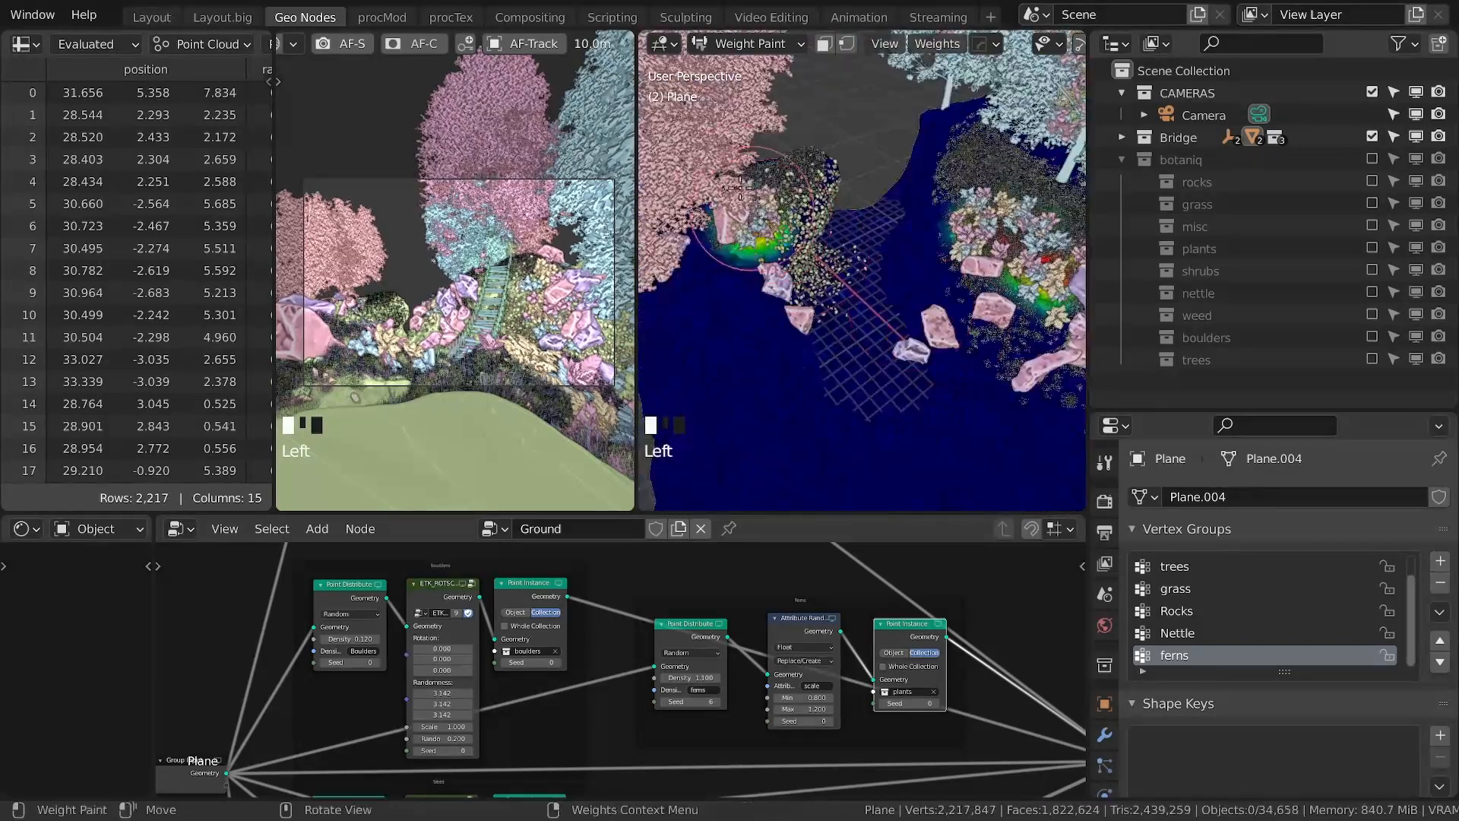
middle_click_drag(932, 186, 923, 384)
key("ctrl+s")
Step: Paint more ferns weight on the ground where the bridge meets the bank
key("n")
left_click(988, 453)
key("n")
scroll(897, 274, "up", 5)
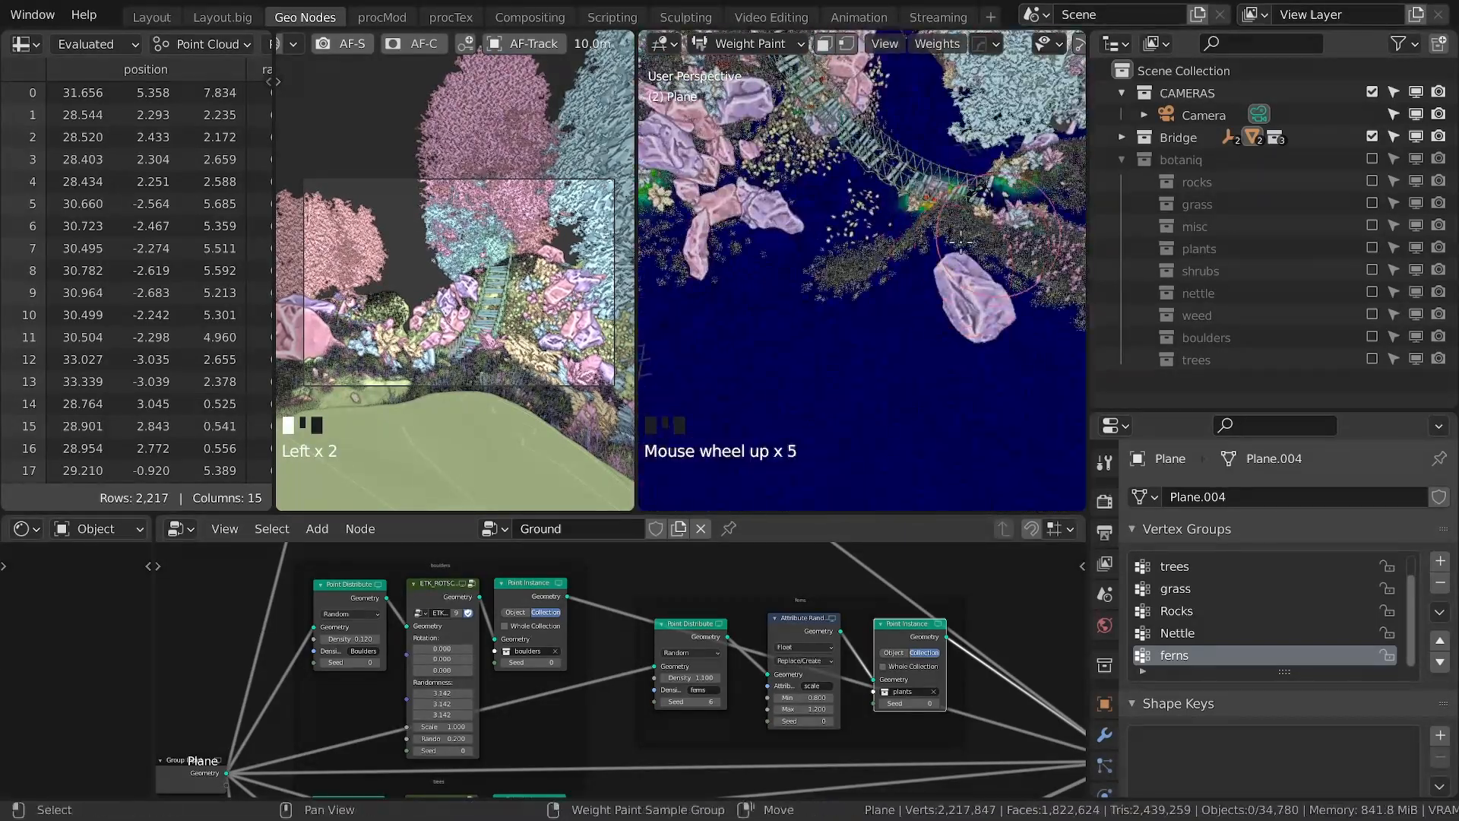
middle_click_drag(896, 228, 901, 304)
left_click(892, 272)
middle_click_drag(829, 342, 760, 343, "shift")
Step: Extend the terrain's outer edge along the global Y axis in Edit Mode and save the file
key("Tab")
key("shift+a")
left_click(730, 254)
scroll(745, 281, "down", 5)
key("KP_7")
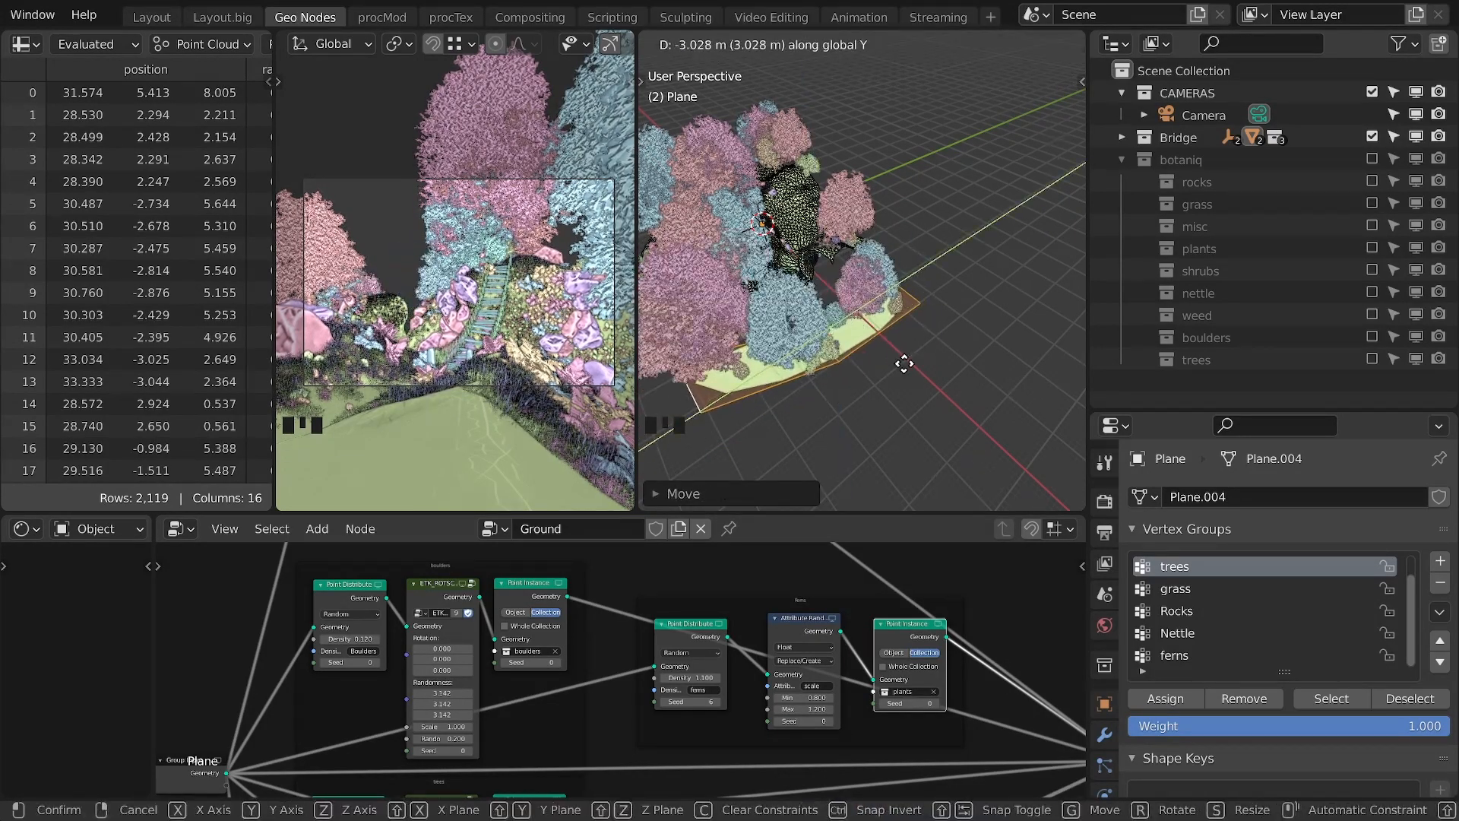
key("ctrl+s")
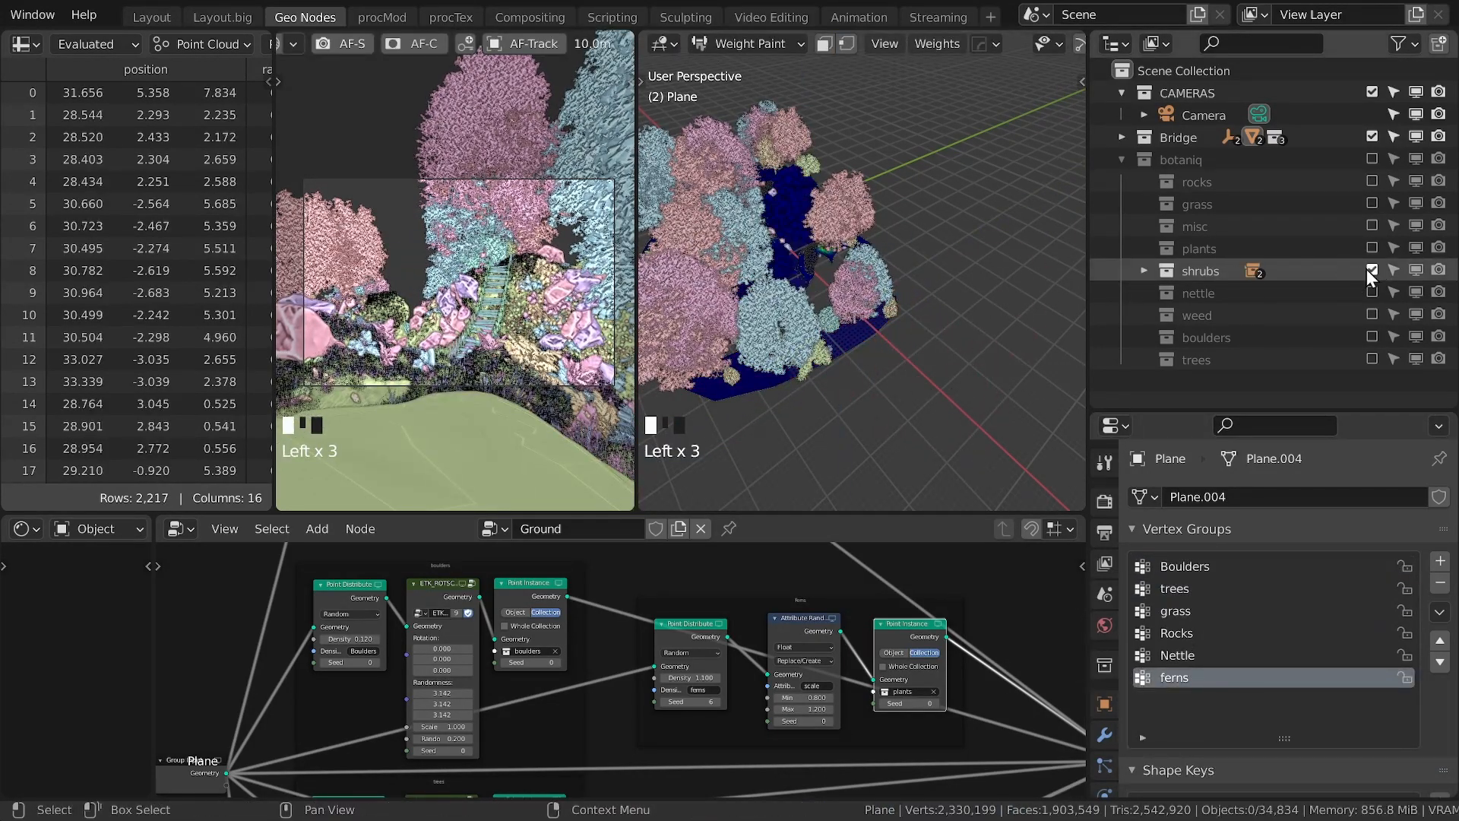
Step: Add a vertex group named shrubs to the terrain plane
key("Right")
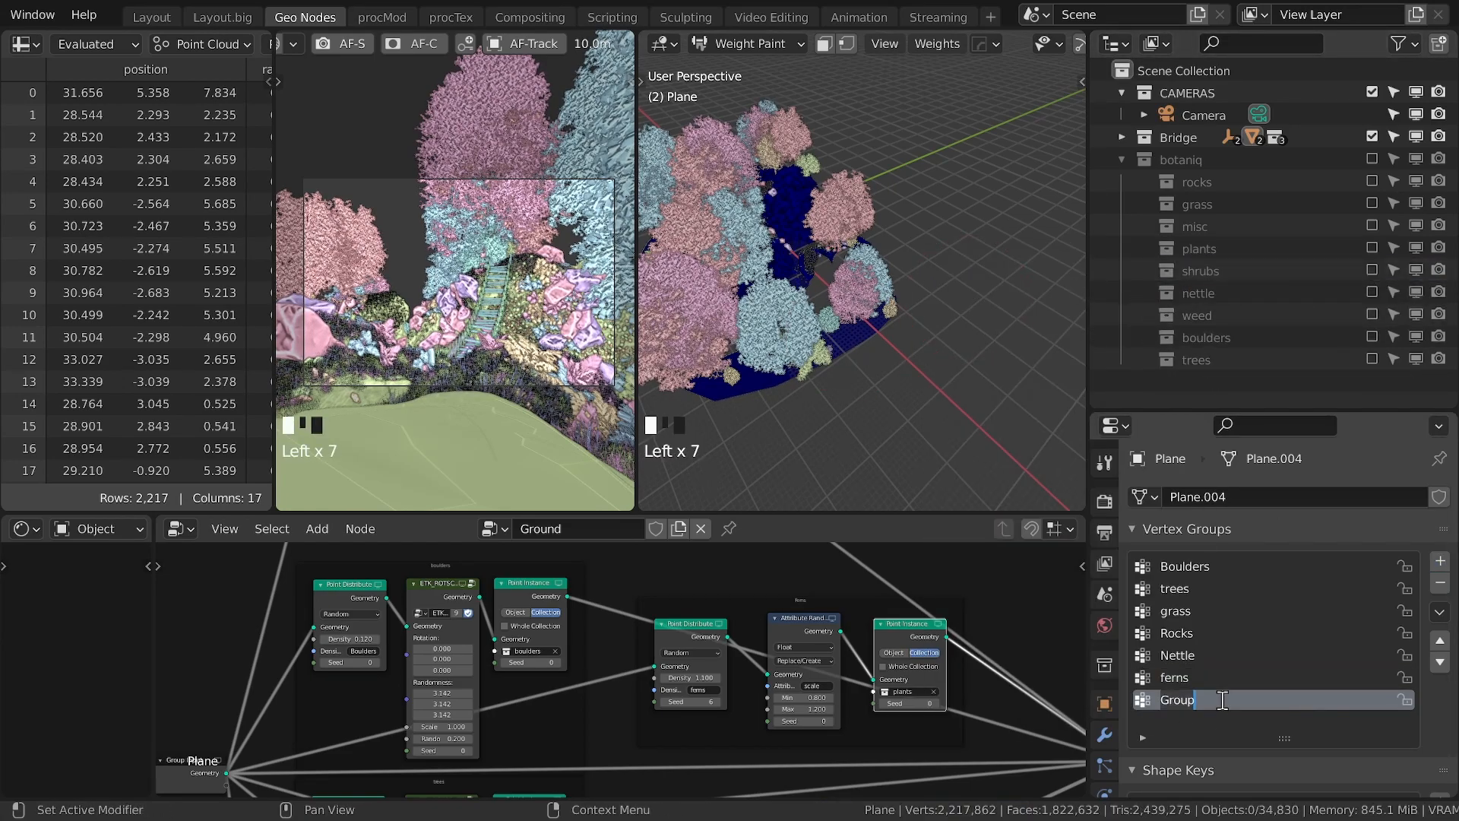
middle_click_drag(754, 280, 735, 304)
middle_click_drag(736, 304, 784, 401, "shift")
Step: Duplicate the ferns node frame, switch it to the shrubs vertex group and shrubs collection, and wire it to Join Geometry
left_click(947, 611)
middle_click_drag(947, 610, 897, 727)
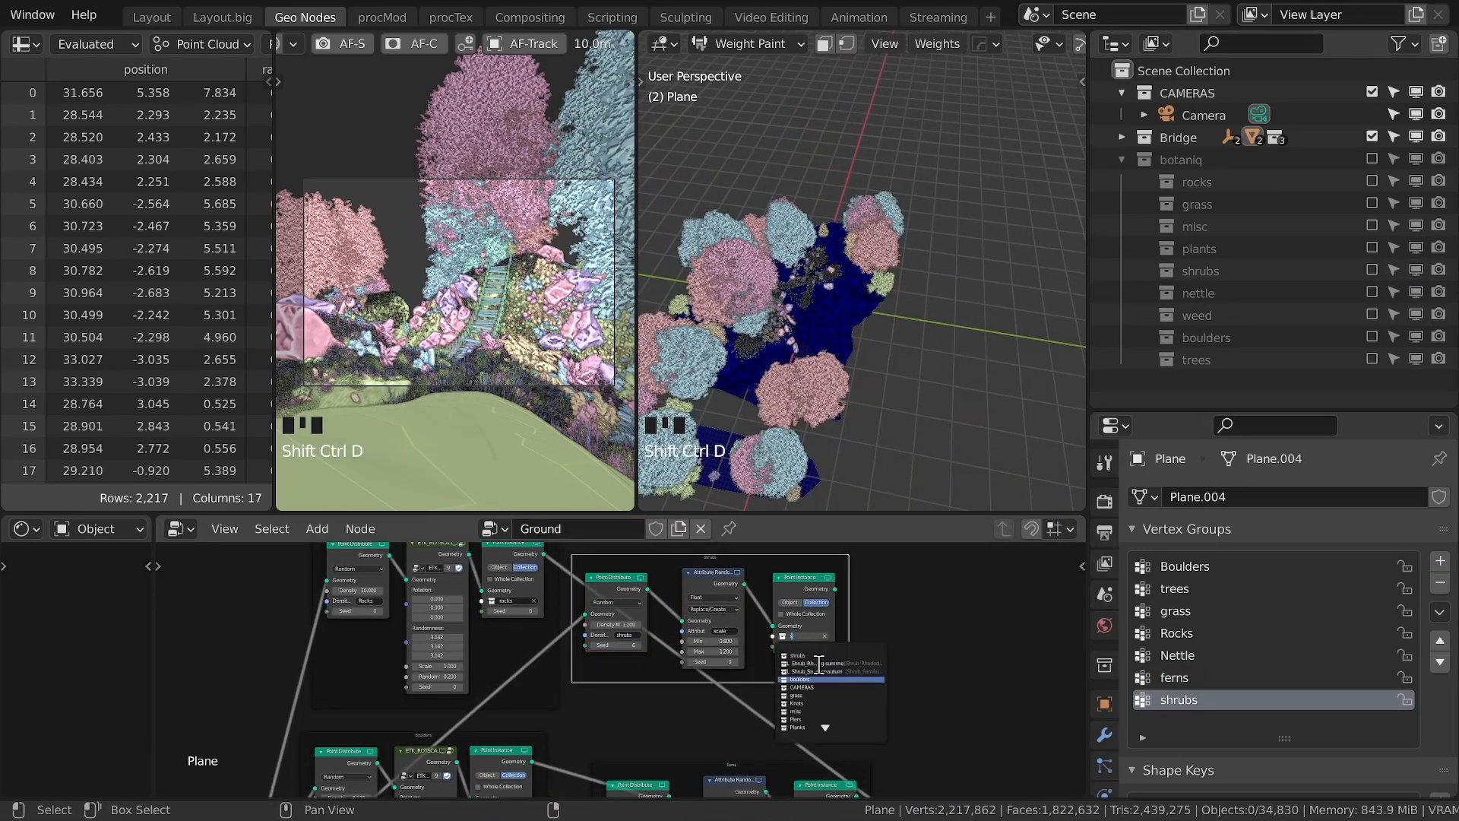
left_click(817, 656)
scroll(816, 656, "down", 9)
right_click_drag(718, 639, 826, 784, "alt")
Step: Paint shrubs weight on the terrain around the trees
scroll(828, 304, "up", 9)
right_click(733, 366)
middle_click_drag(852, 380, 828, 289, "shift")
left_click_drag(959, 325, 927, 301)
scroll(955, 394, "down", 3)
mouse_move(828, 402)
middle_mouse_down("shift")
mouse_move(863, 348)
mouse_move(1072, 309)
middle_mouse_up("shift")
scroll(912, 304, "up", 8)
middle_click_drag(372, 293, 403, 293, "shift")
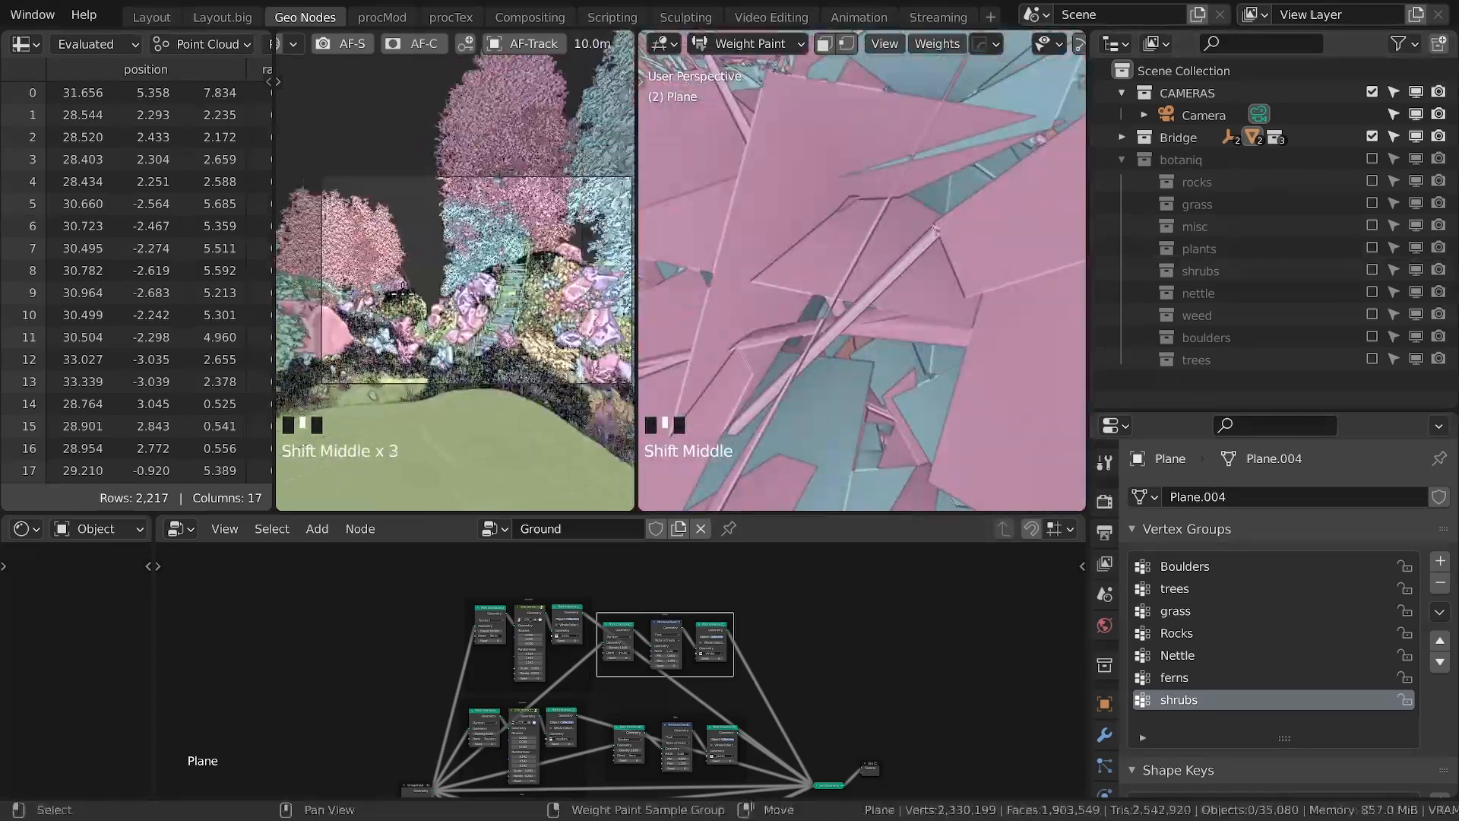
Step: Paint shrubs weight behind the boulders beside the bridge through the camera view, then save the file
scroll(403, 293, "up", 6)
left_click_drag(448, 319, 358, 338)
left_click_drag(516, 466, 439, 291)
key("ctrl+s")
key("KP_0")
scroll(858, 288, "down", 3)
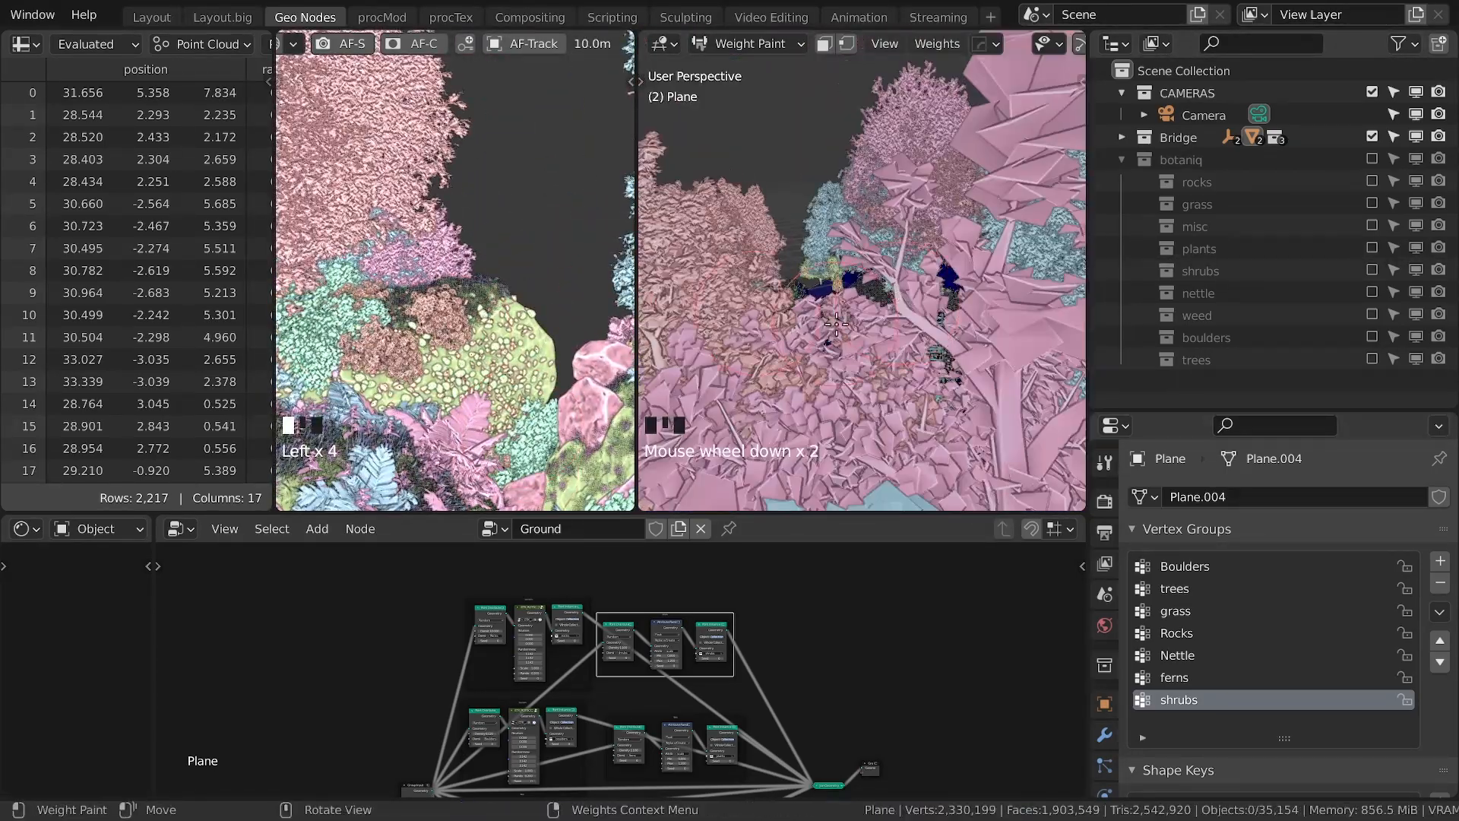
Step: Paint shrubs weight along the tree line at the edge of the open ground
scroll(456, 281, "down", 6)
scroll(859, 289, "down", 6)
middle_click_drag(866, 304, 915, 316)
middle_click_drag(915, 315, 840, 319, "shift")
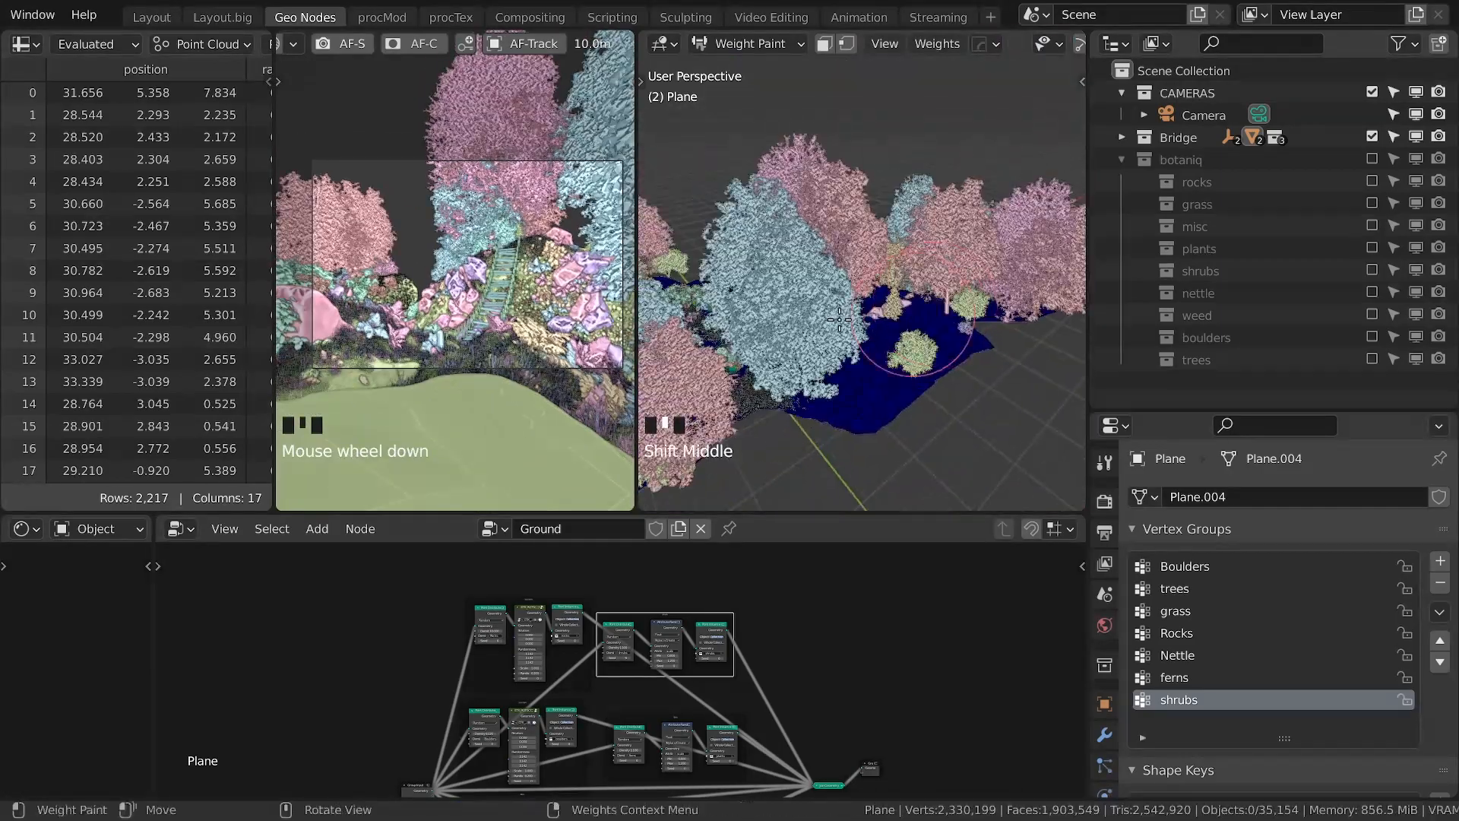
scroll(840, 319, "up", 5)
left_click_drag(760, 282, 726, 291)
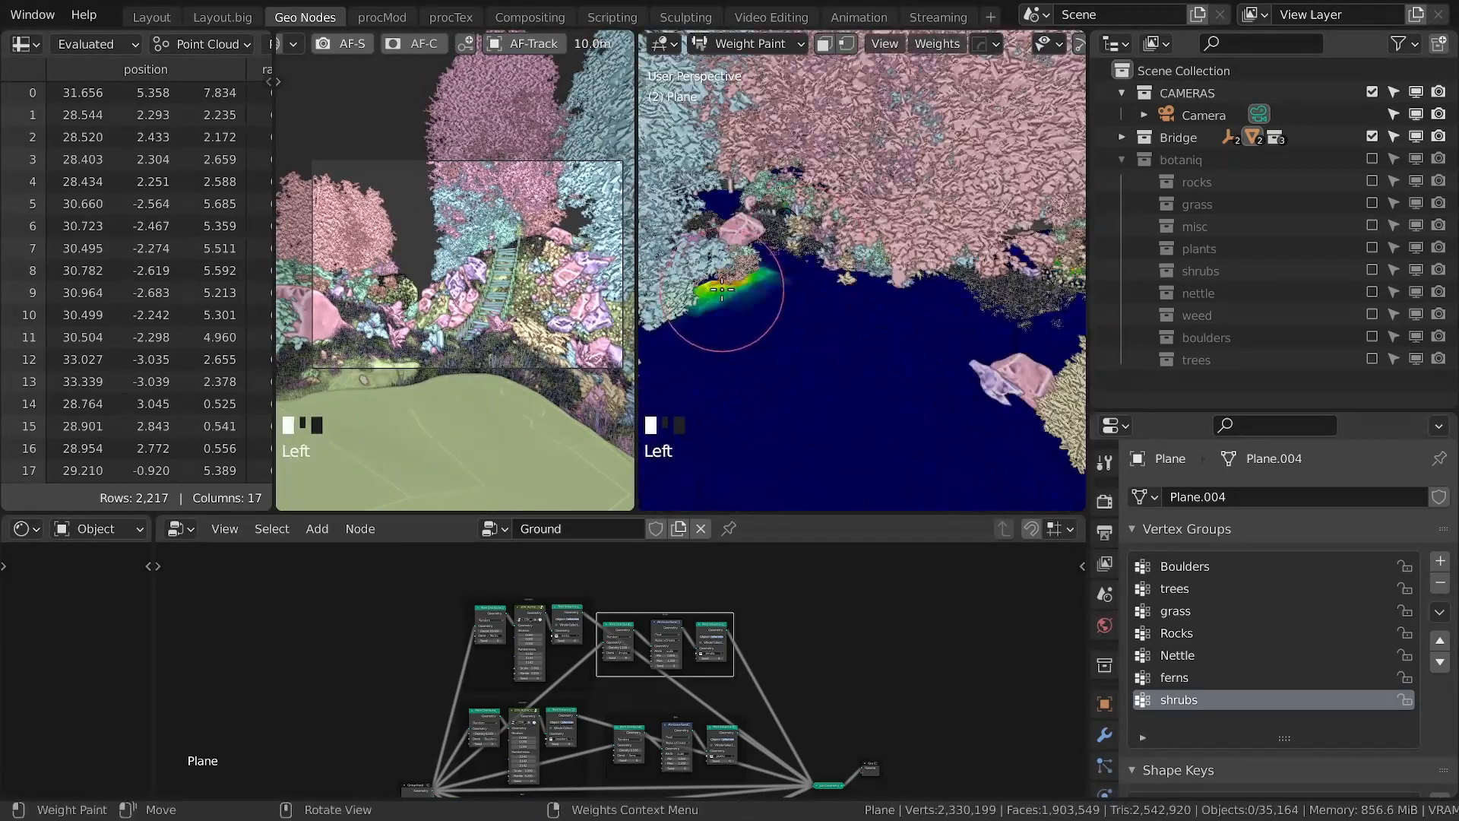
Step: Return the terrain plane to Object Mode and display its modifier stack
key("ctrl+Tab")
key("ctrl+Tab")
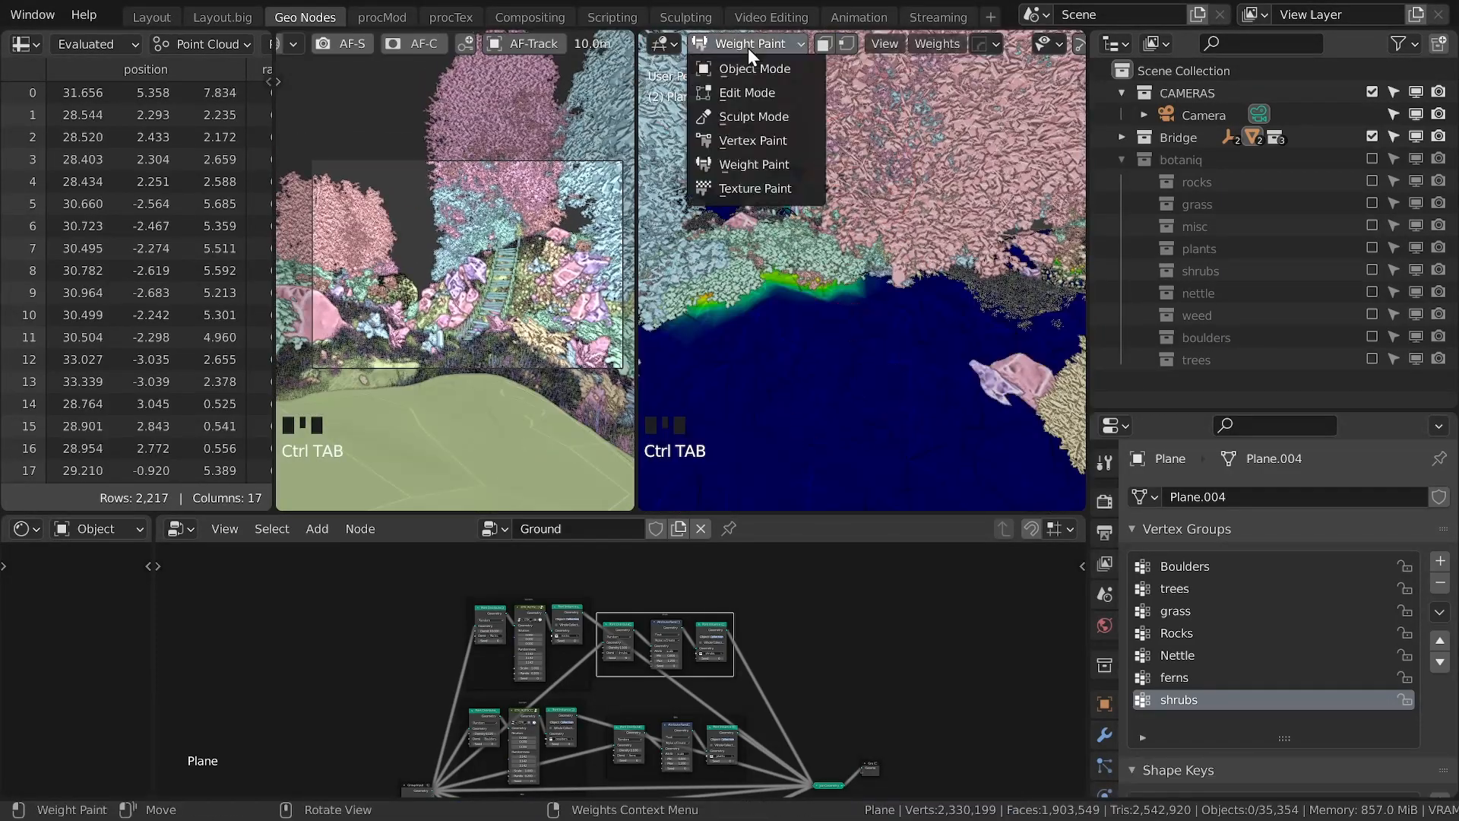
left_click(746, 47)
left_click(749, 69)
right_click(870, 345)
left_click(777, 257)
left_click(1104, 735)
Step: Insert Attribute Map Range before the grass Point Distribute, mapping grass to grass_D with To Min 0.2, and use grass_D for density
middle_click_drag(765, 790, 798, 637)
scroll(641, 704, "up", 5)
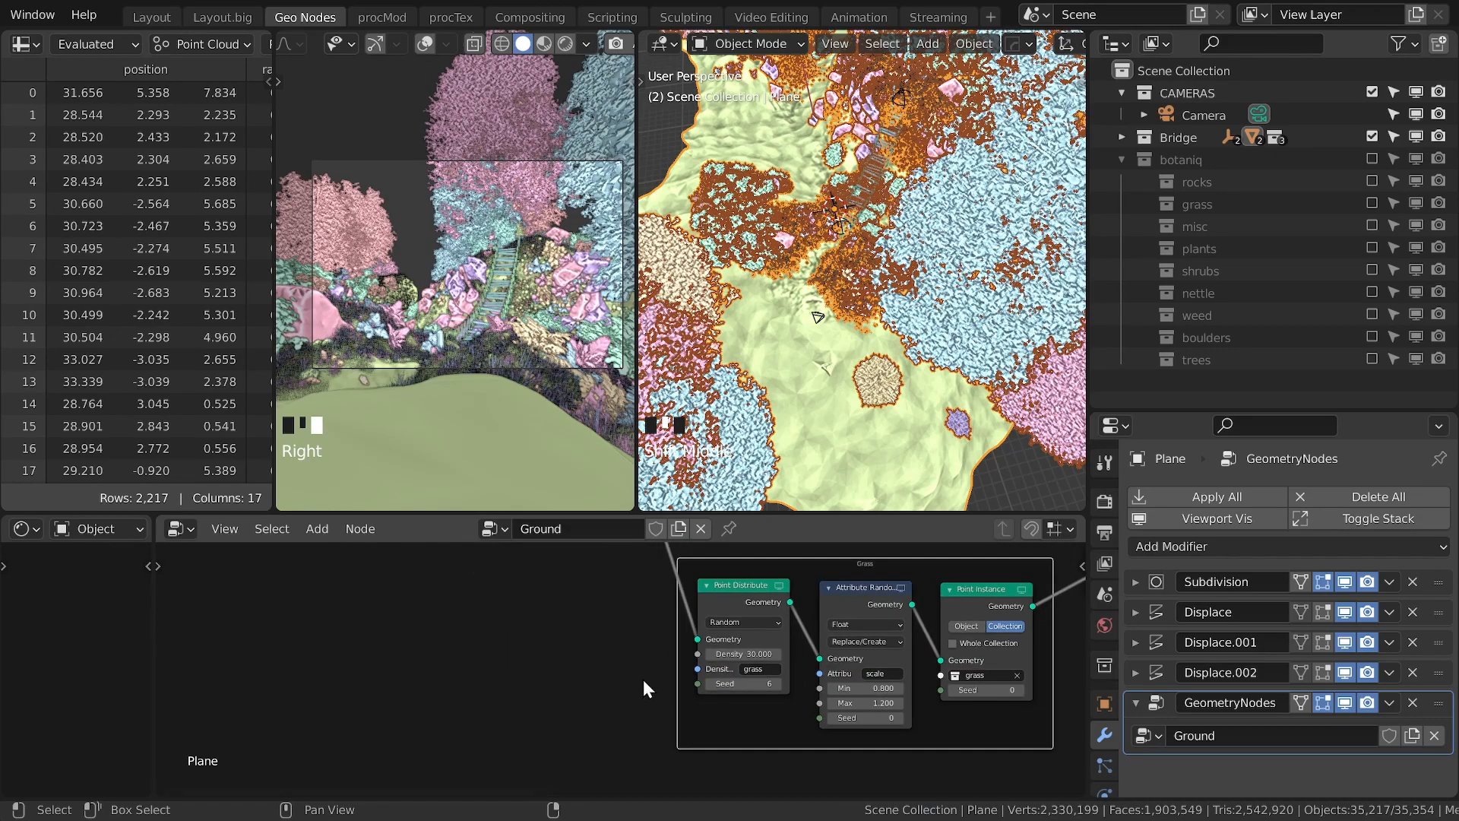
key("shift+a")
mouse_move(745, 466)
key("ctrl+space")
key("shift+a")
mouse_move(501, 487)
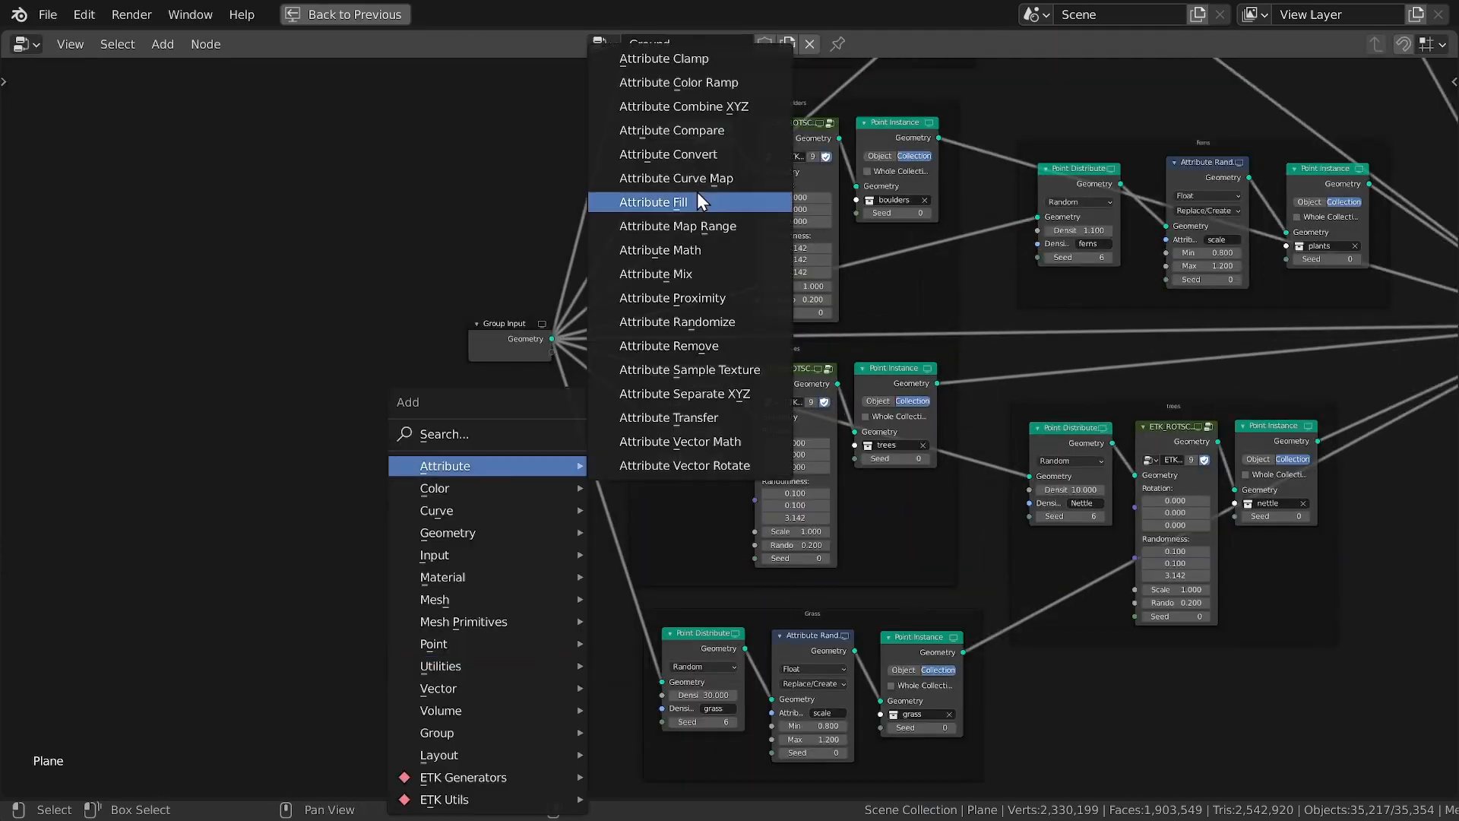
left_click(734, 228)
type("_D")
key("Return")
scroll(437, 660, "up", 2)
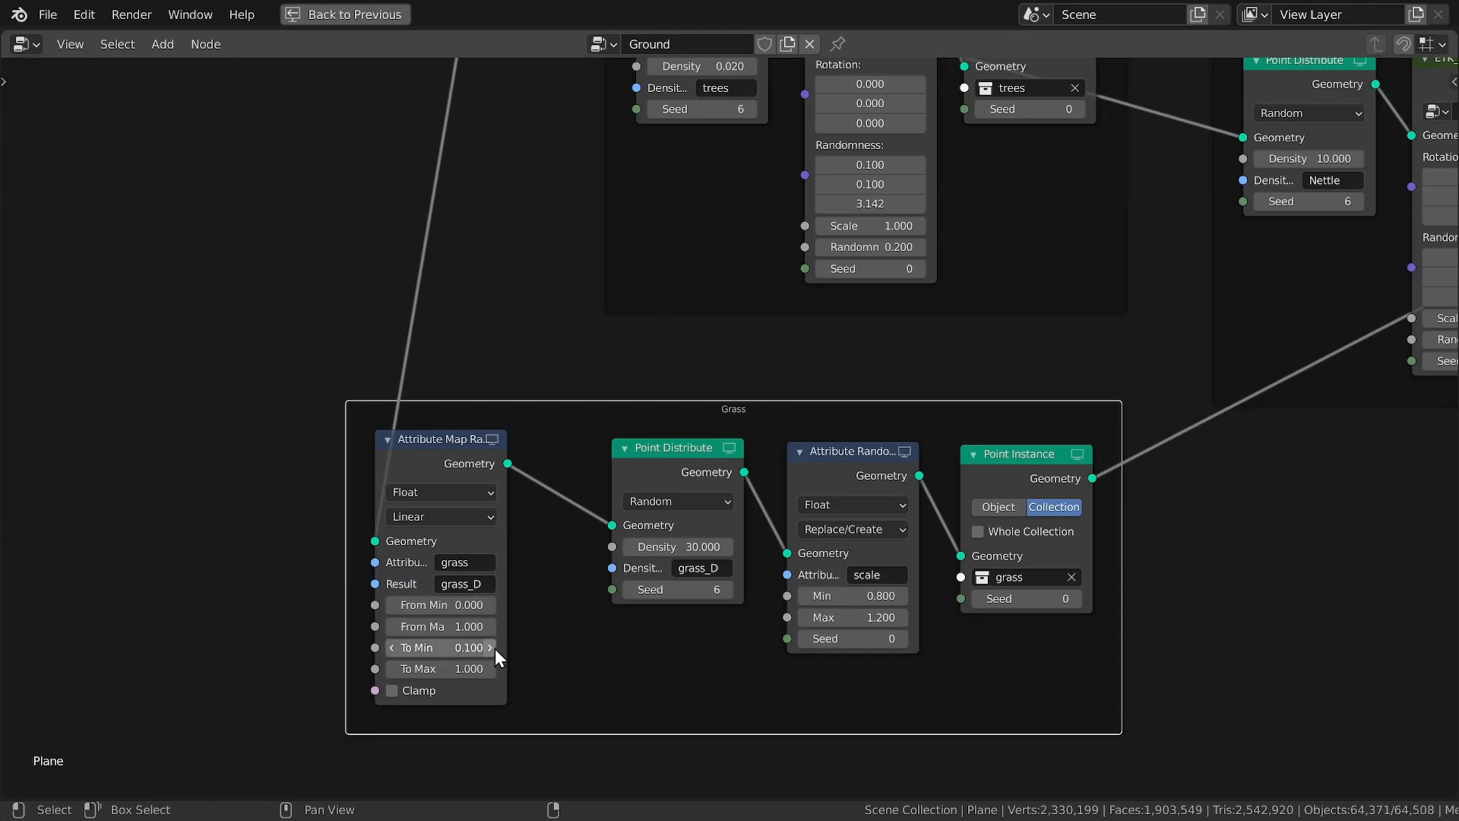
double_click(493, 648)
Step: Insert an Attribute Mix set to Multiply before the grass Point Instance, combining scale and grass into scale, and save the file
left_click_drag(548, 458, 472, 454)
left_click_drag(729, 460, 645, 456)
left_click_drag(886, 465, 1026, 456)
key("shift+a")
left_click(766, 453)
left_click(787, 656)
left_click(804, 482)
key("ctrl+space")
key("ctrl+s")
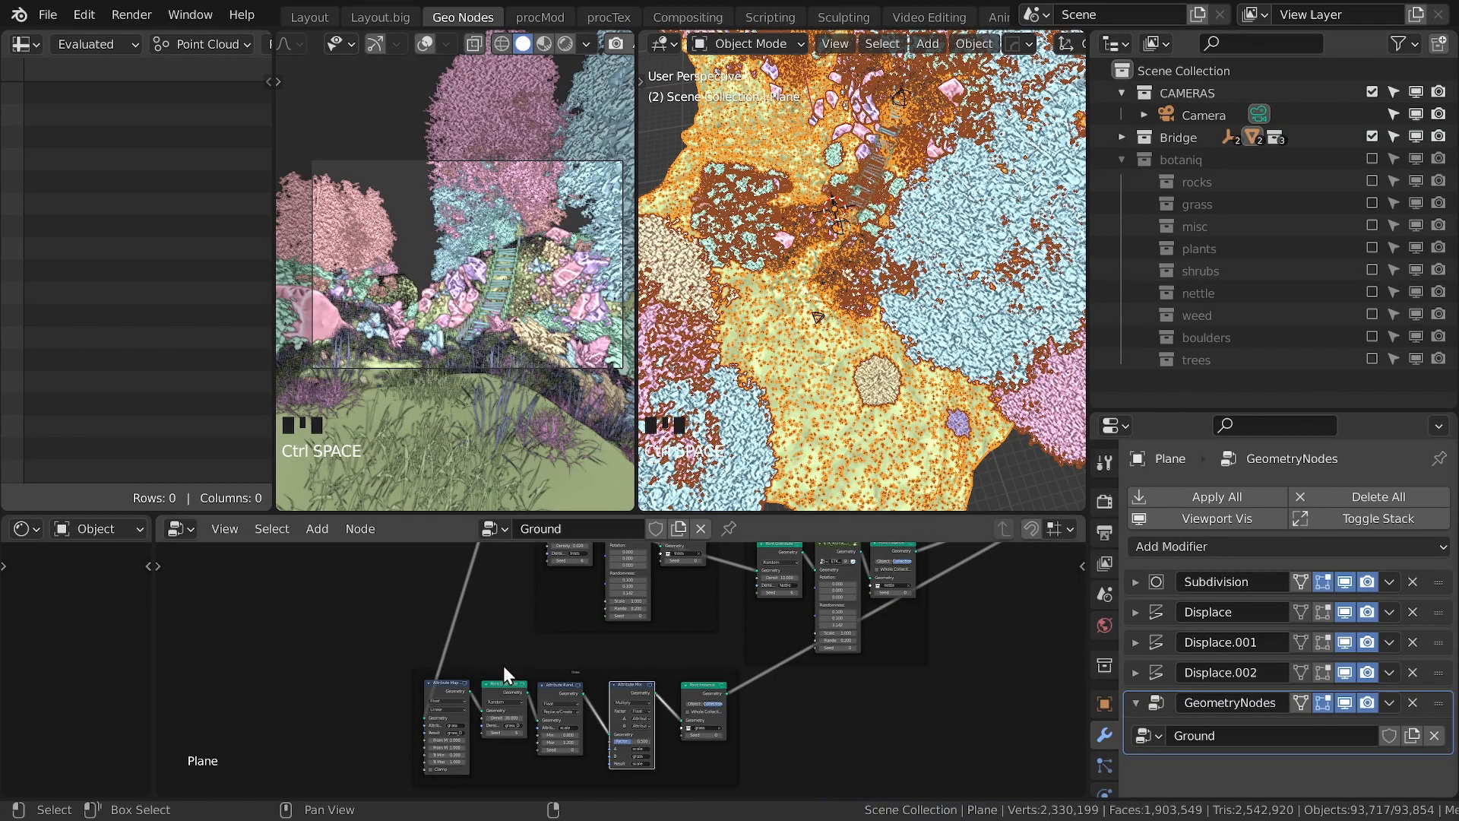
Step: Insert the ETK camera culling group after the grass Point Distribute, assign the scene camera and save the file
key("shift+a")
left_click(715, 323)
left_click(764, 671)
scroll(764, 672, "up", 2)
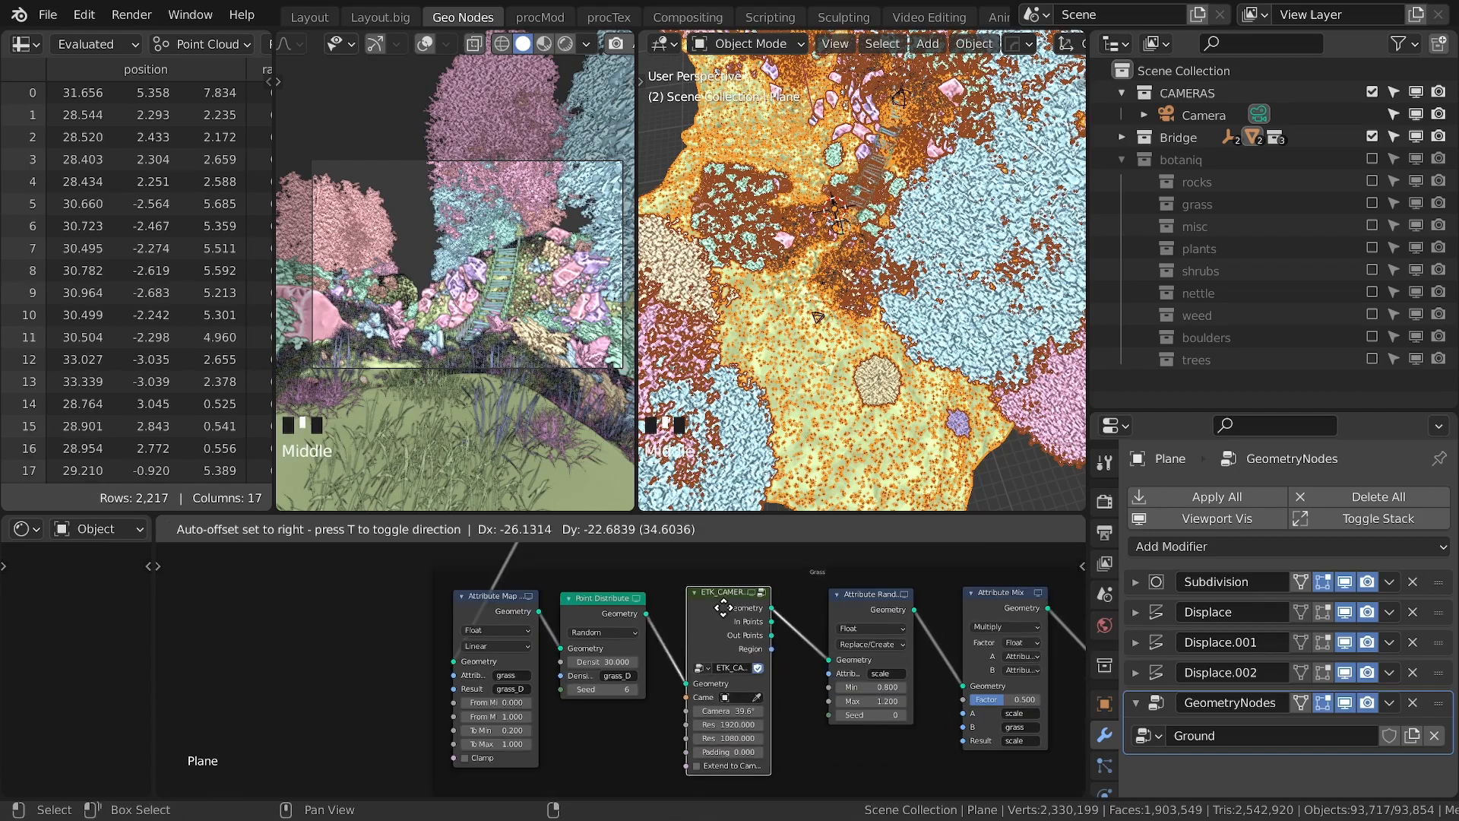
left_click(726, 701)
key("ctrl+s")
Step: Copy the camera's field of view as a new driver and paste it into the culling node's camera field of view
left_click(1204, 116)
left_click(1106, 768)
right_click(1309, 588)
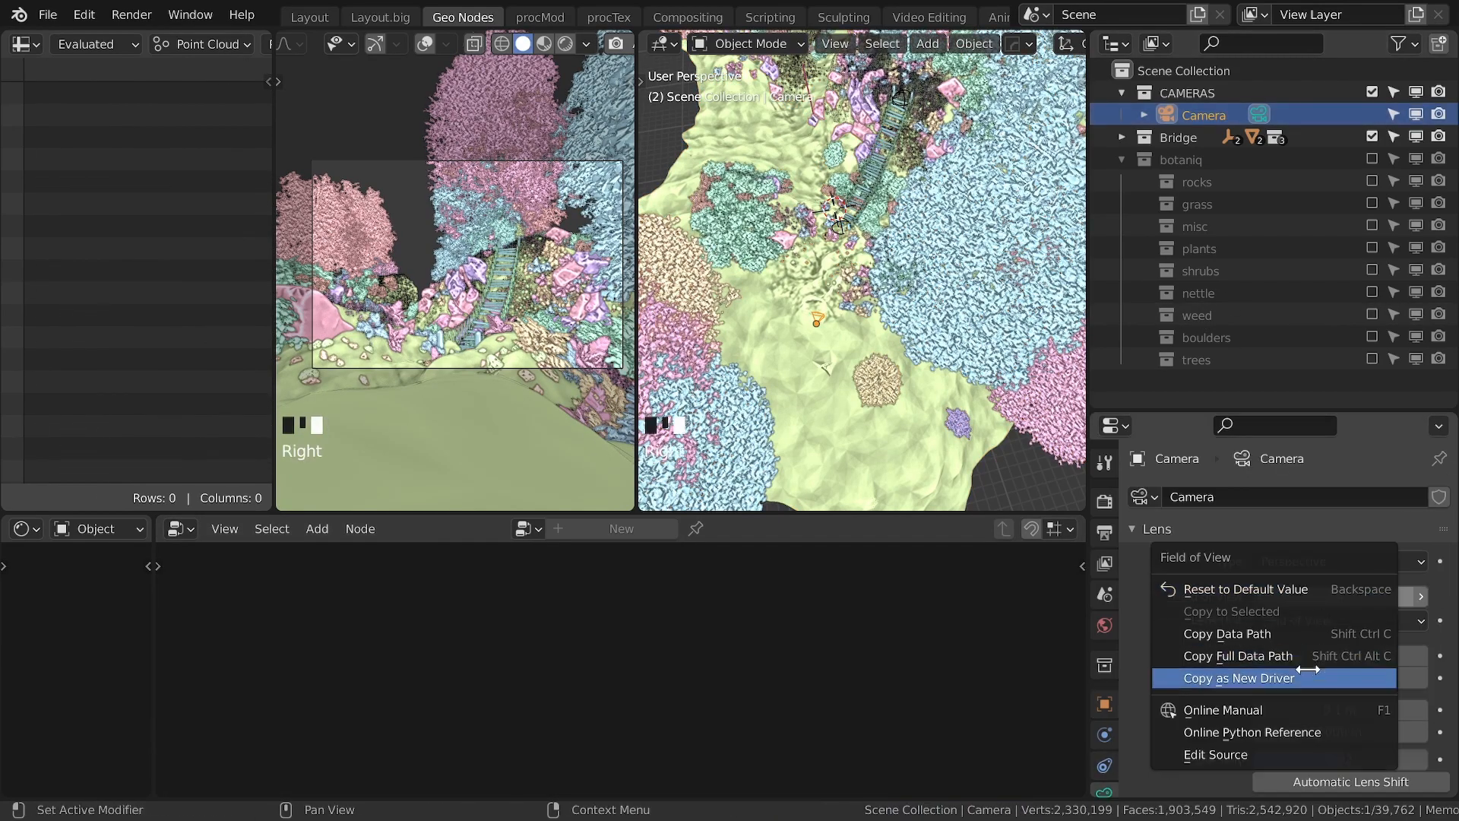
left_click(1307, 675)
left_click(782, 346)
right_click(720, 716)
left_click(679, 472)
Step: Configure the culling node's padding and its resolution of 3000 by 2000, then save the file
left_click(728, 731)
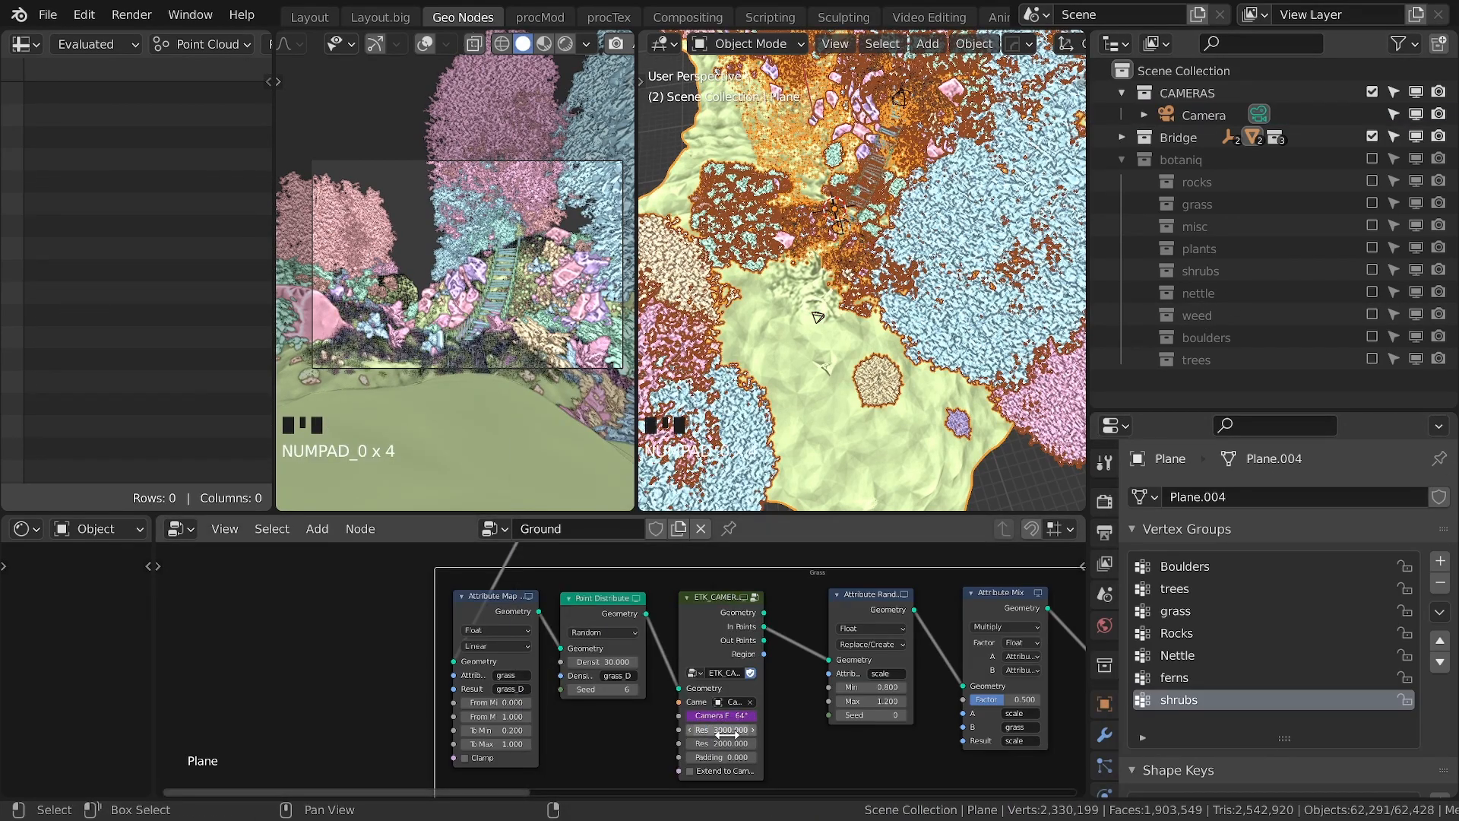
left_click(690, 758)
left_click(690, 759)
key("ctrl+s")
scroll(798, 357, "down", 4)
middle_click_drag(798, 358, 897, 304)
key("ctrl+s")
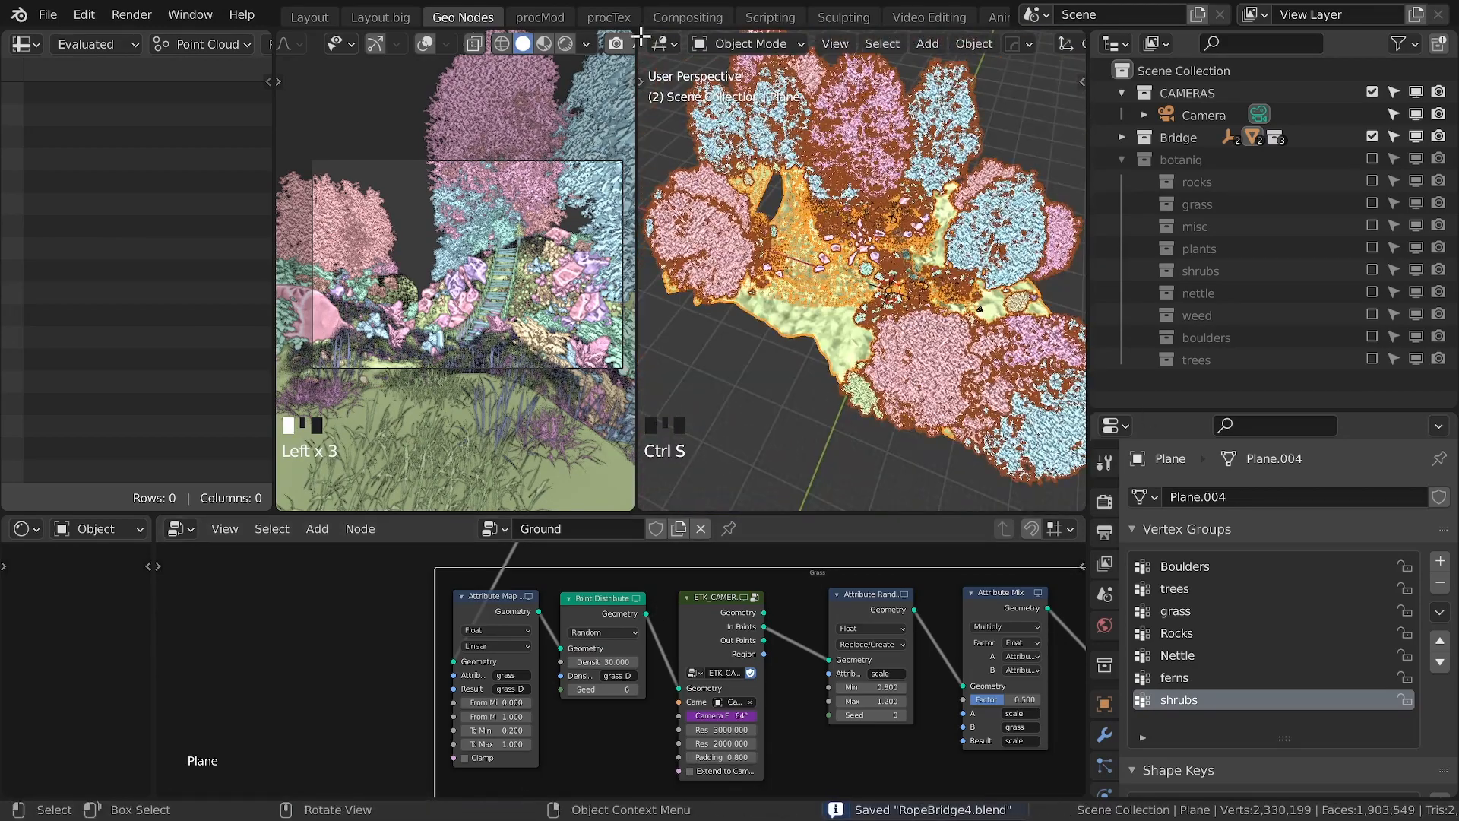
Step: Duplicate the trees collection into an enabled collection for manual placement
left_click(1203, 359)
right_click(1203, 359)
left_click(1049, 410)
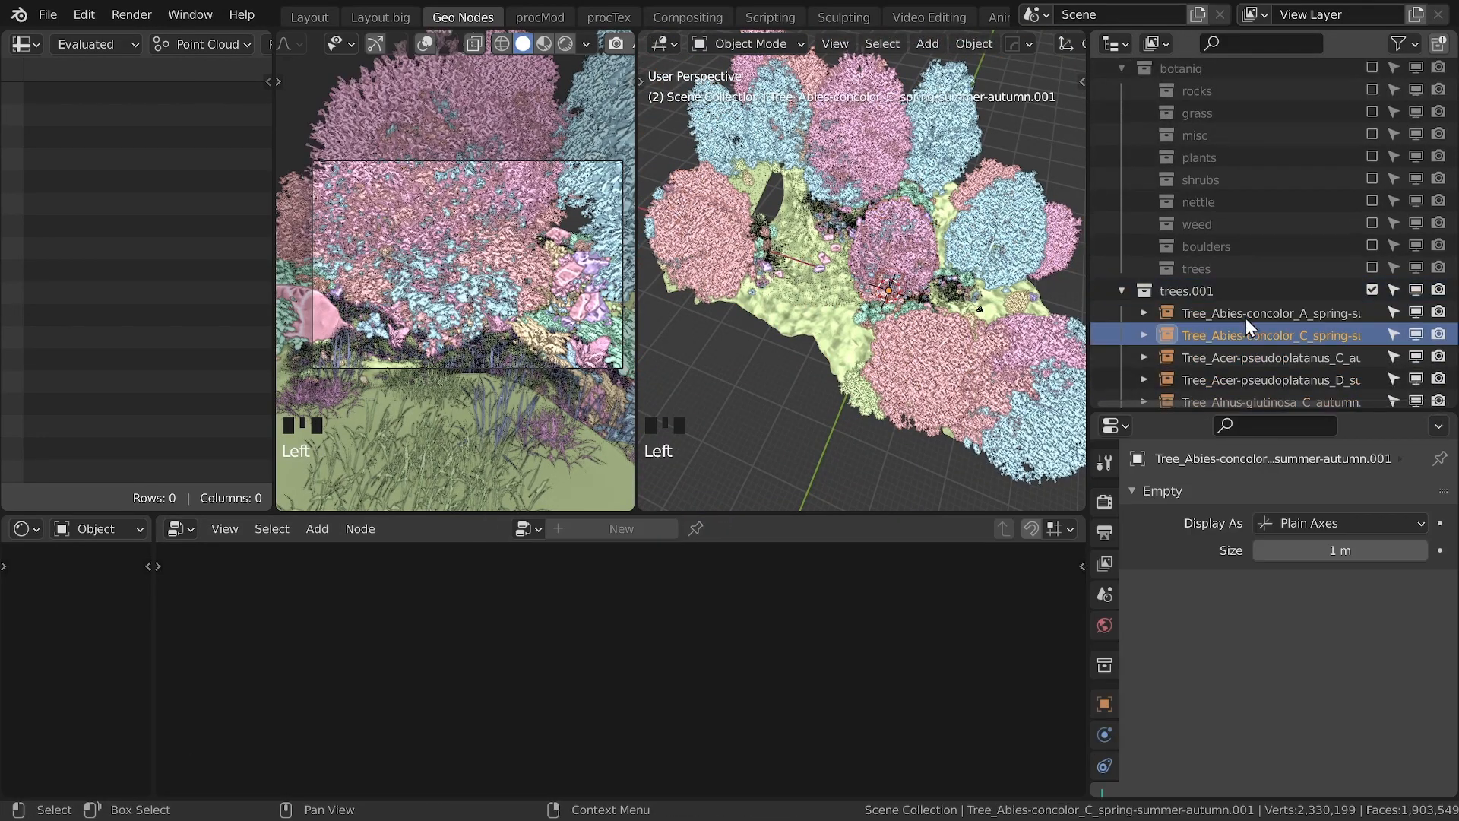
Step: Move the duplicated tree instances away from the terrain, including Acer pseudoplatanus C, and save the file
scroll(923, 285, "down", 2)
key("g")
left_click(1231, 348)
key("ctrl+s")
scroll(912, 297, "up", 2)
left_click(1231, 279)
key("g")
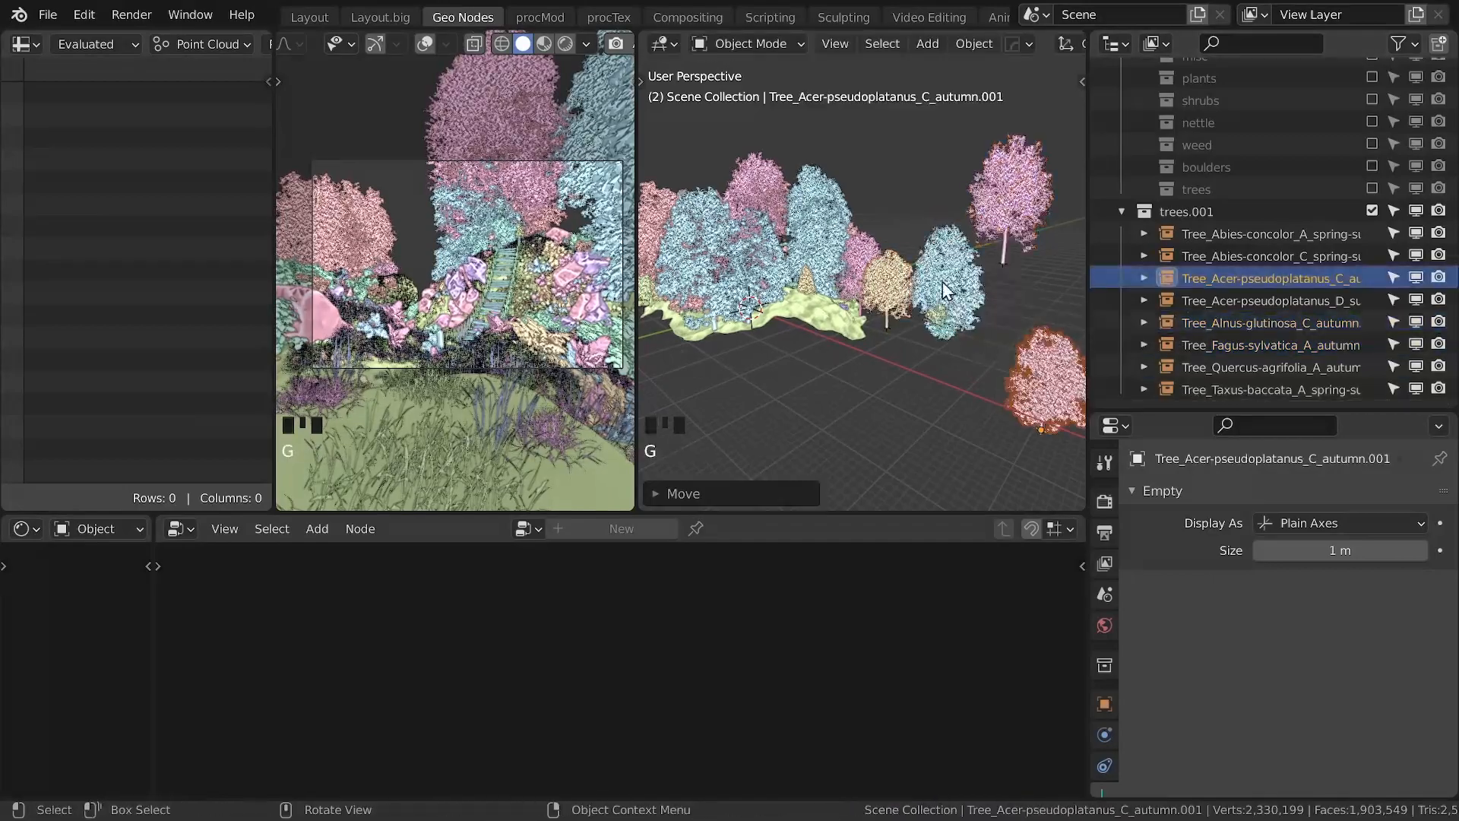
Step: Place the 3D cursor on the terrain and snap the duplicated Abies concolor C tree to it
left_click(1231, 256)
left_click(929, 312)
middle_click_drag(928, 312, 858, 365)
middle_click_drag(859, 365, 774, 327, "shift")
right_click(773, 327, "shift")
key("shift+s")
left_click(772, 191)
Step: Move the Abies concolor C tree in among the shrubs on the bank near the bridge
middle_click_drag(806, 251, 863, 278)
scroll(864, 278, "up", 4)
key("g")
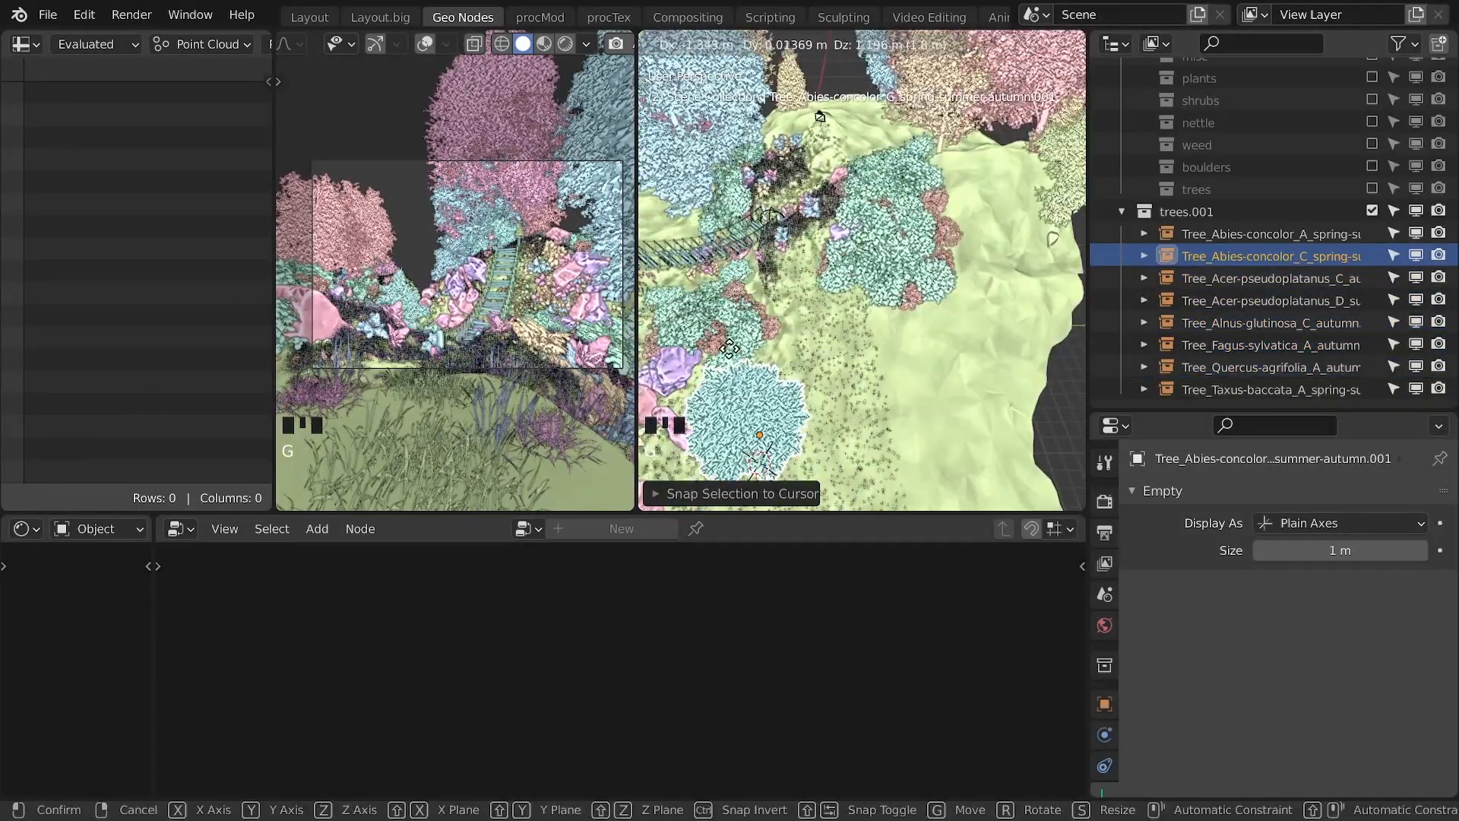
left_click(867, 190)
middle_click_drag(867, 190, 946, 175)
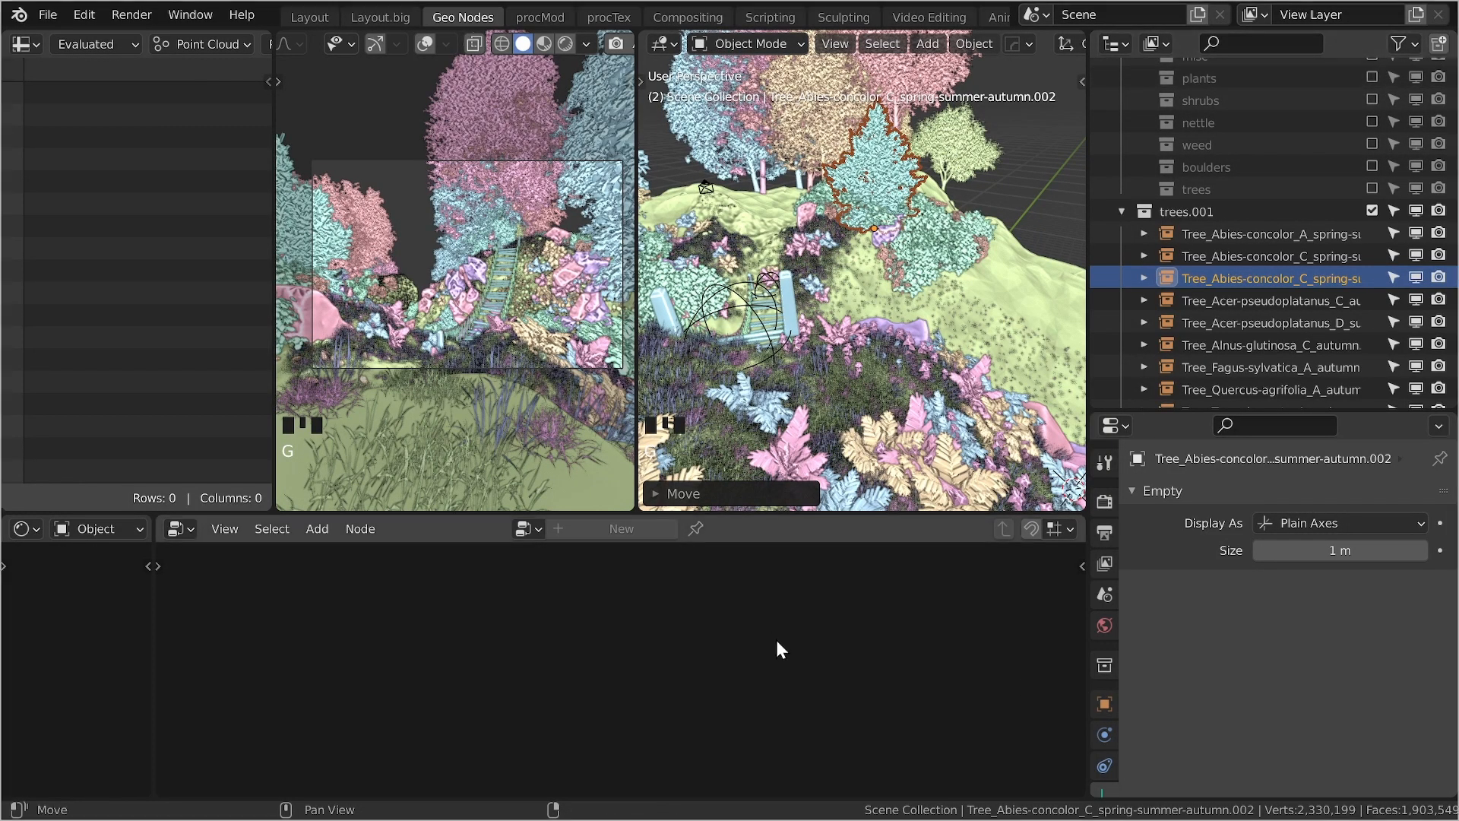
Step: Save the file, then snap the duplicated Quercus agrifolia A tree to a new 3D cursor position on the terrain
key("ctrl+s")
middle_click_drag(851, 228, 897, 304)
middle_click_drag(897, 304, 922, 286, "shift")
left_click(868, 359)
middle_click_drag(874, 391, 874, 335)
key("shift+s")
left_click(874, 259)
middle_click_drag(874, 258, 904, 304, "shift")
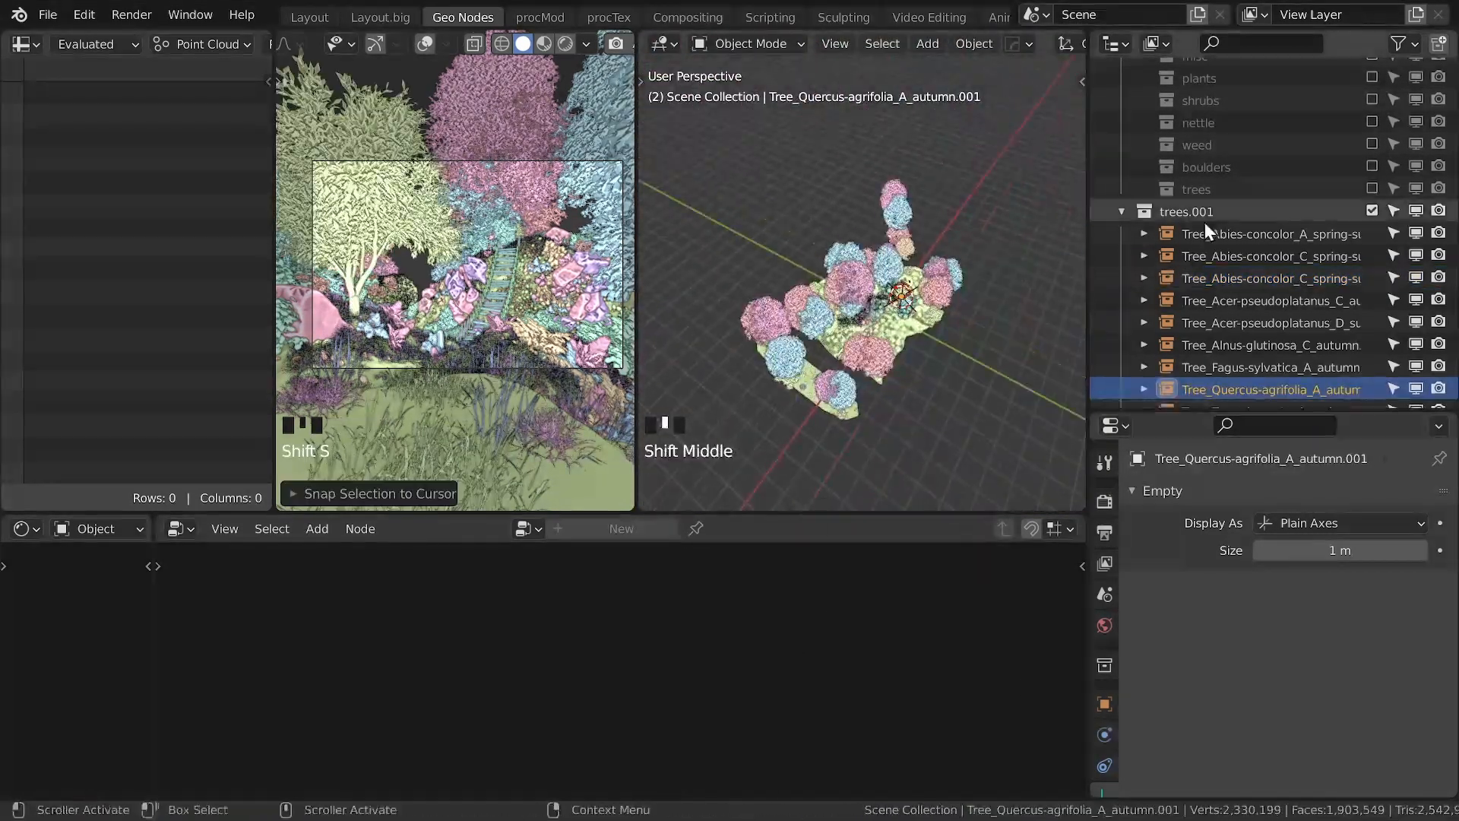
Step: Make the camera's passepartout fully opaque so everything outside the frame is blacked out
scroll(1225, 259, "up", 5)
left_click(1205, 115)
scroll(1225, 669, "down", 6)
left_click(1225, 667)
left_click_drag(1342, 662, 1429, 661)
Step: Move the Quercus agrifolia A tree across the terrain from a top view and save the file
left_click(901, 295)
key("KP_7")
key("g")
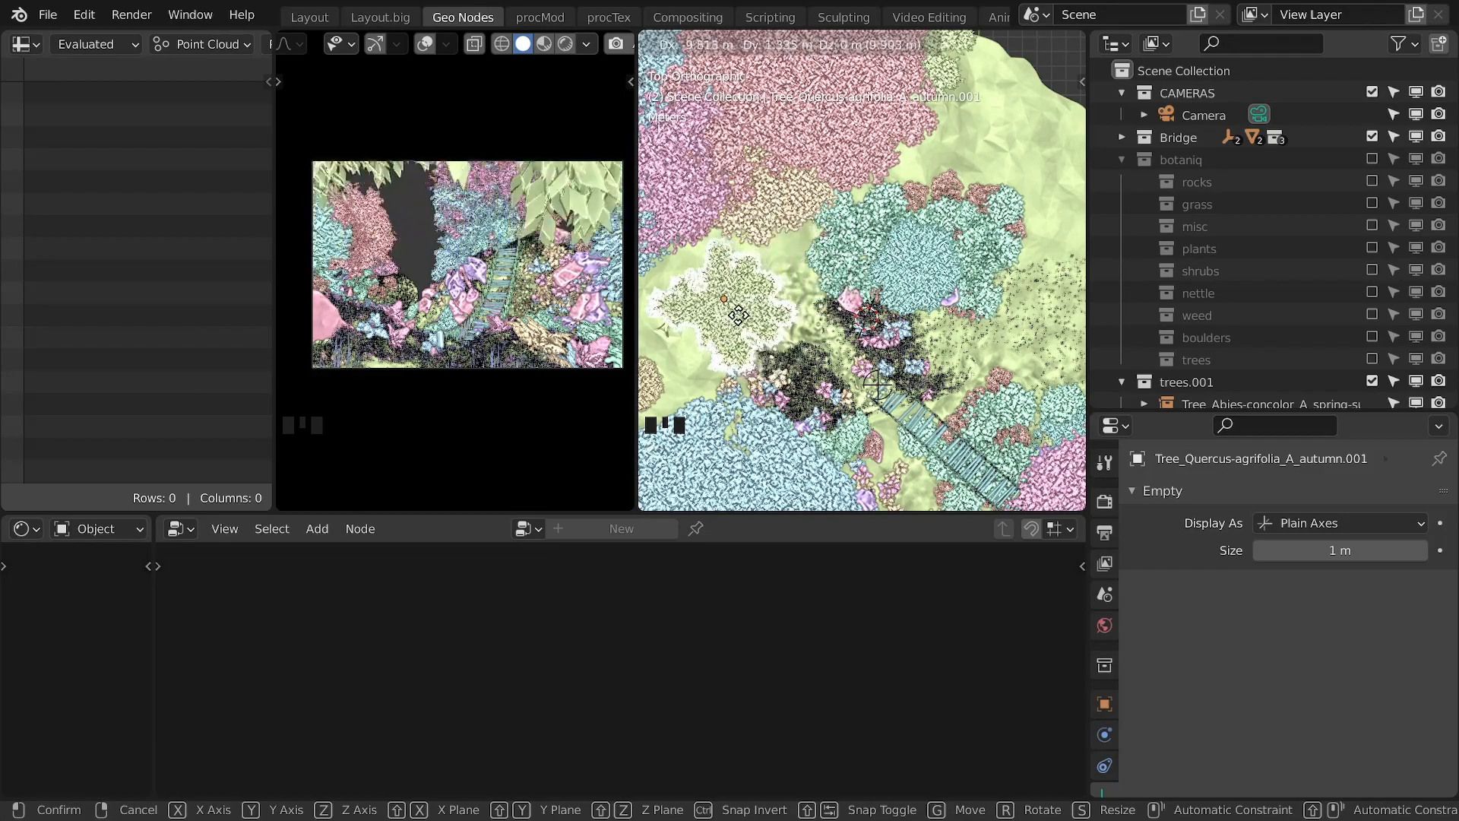
left_click(763, 275)
key("ctrl+s")
Step: Touch up the terrain's grass vertex group weights around the bridge and increase the grass scale Attribute Mix factor
scroll(821, 304, "up", 3)
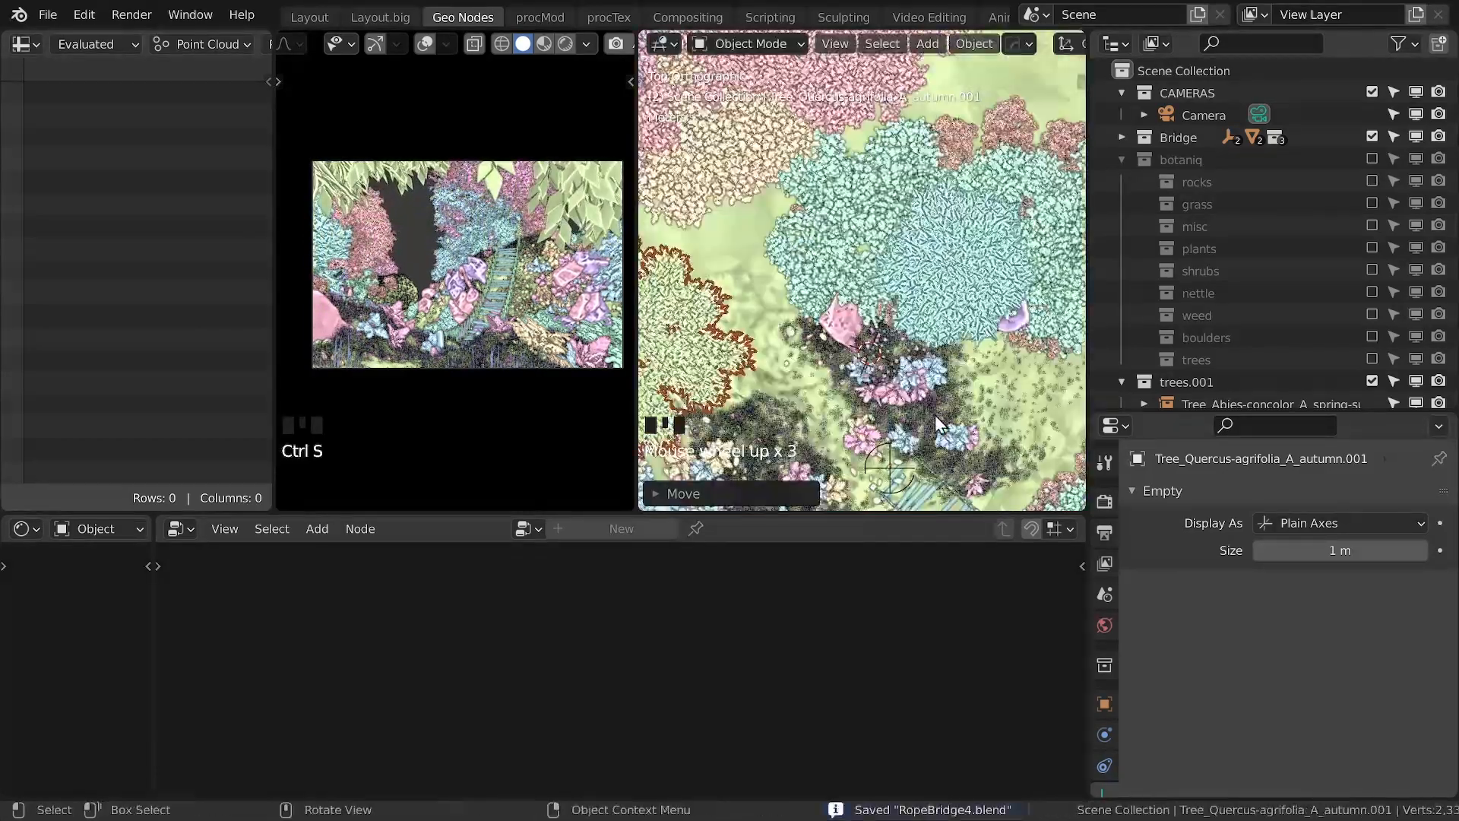
left_click(828, 320)
middle_click_drag(867, 319, 851, 251, "shift")
left_click(1183, 613)
key("Tab")
left_click(678, 258)
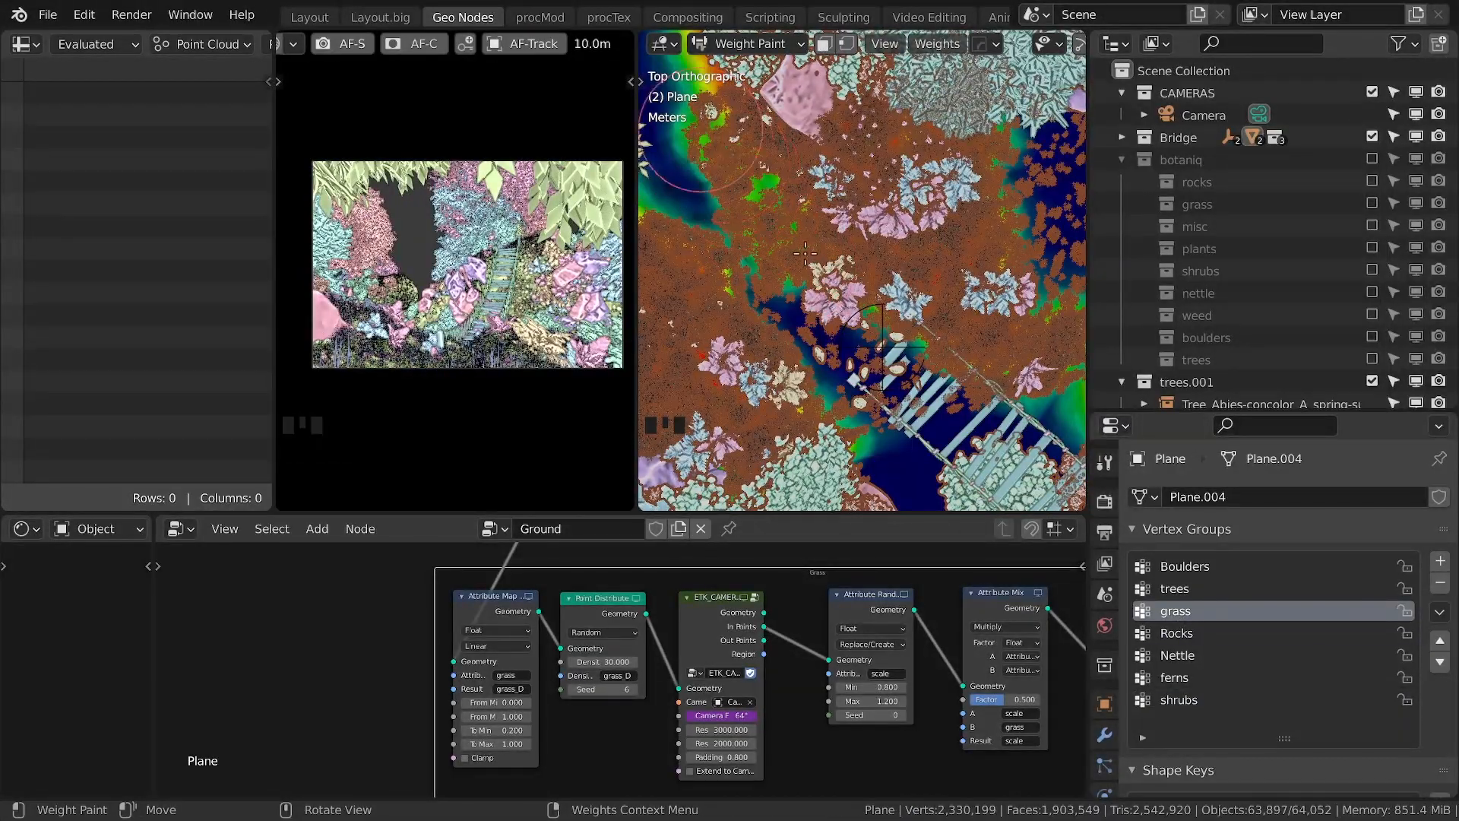
key("ctrl+Tab")
left_click(1016, 304)
key("ctrl+Tab")
left_click(879, 256)
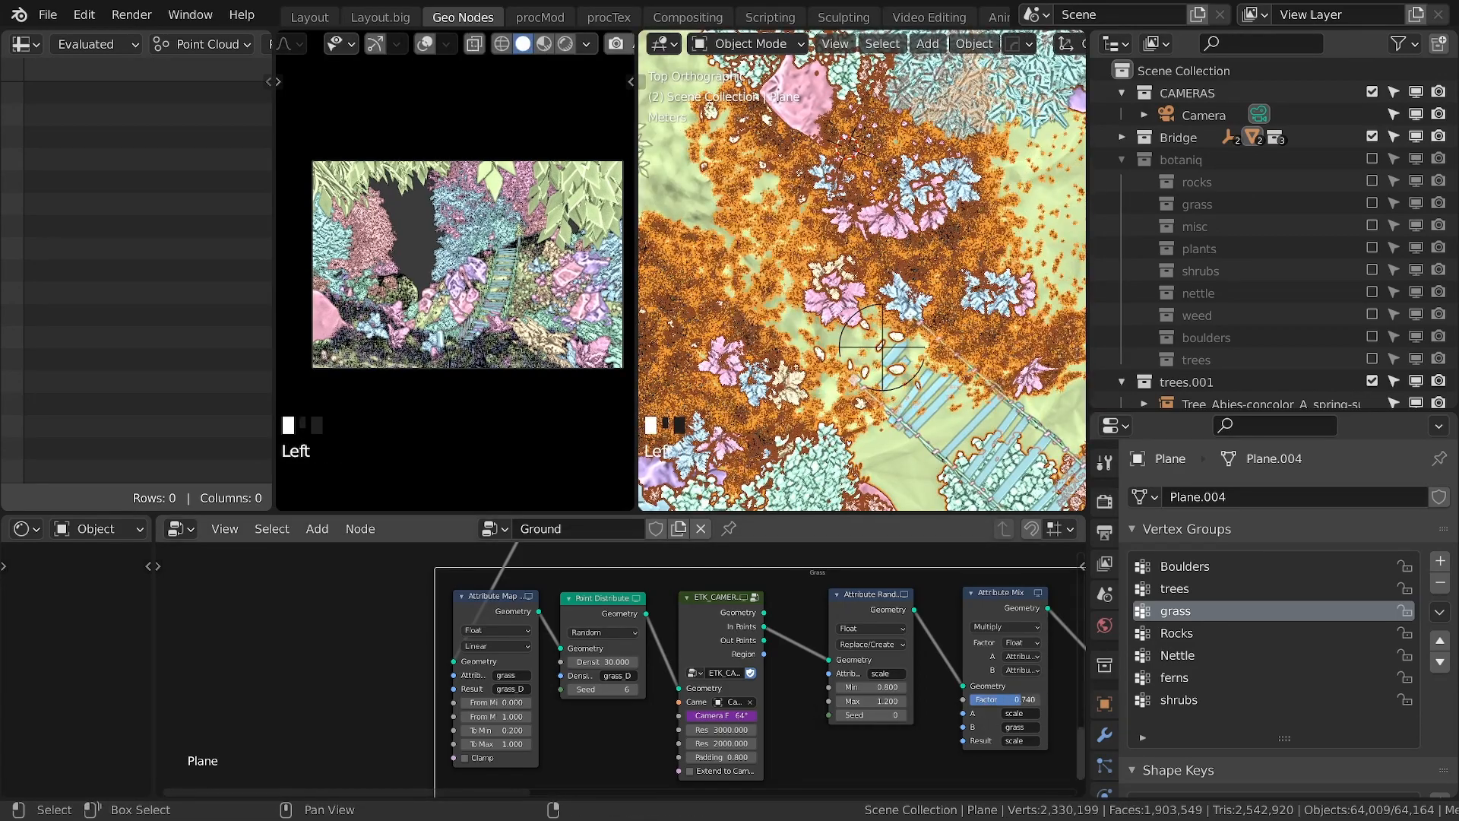
left_click(903, 702)
left_click_drag(1017, 698, 1030, 699)
Step: Move the duplicated Acer pseudoplatanus C tree in toward the terrain and adjust its height
middle_click_drag(950, 342, 1040, 262)
scroll(1018, 399, "down", 8)
left_click(1019, 401)
key("g")
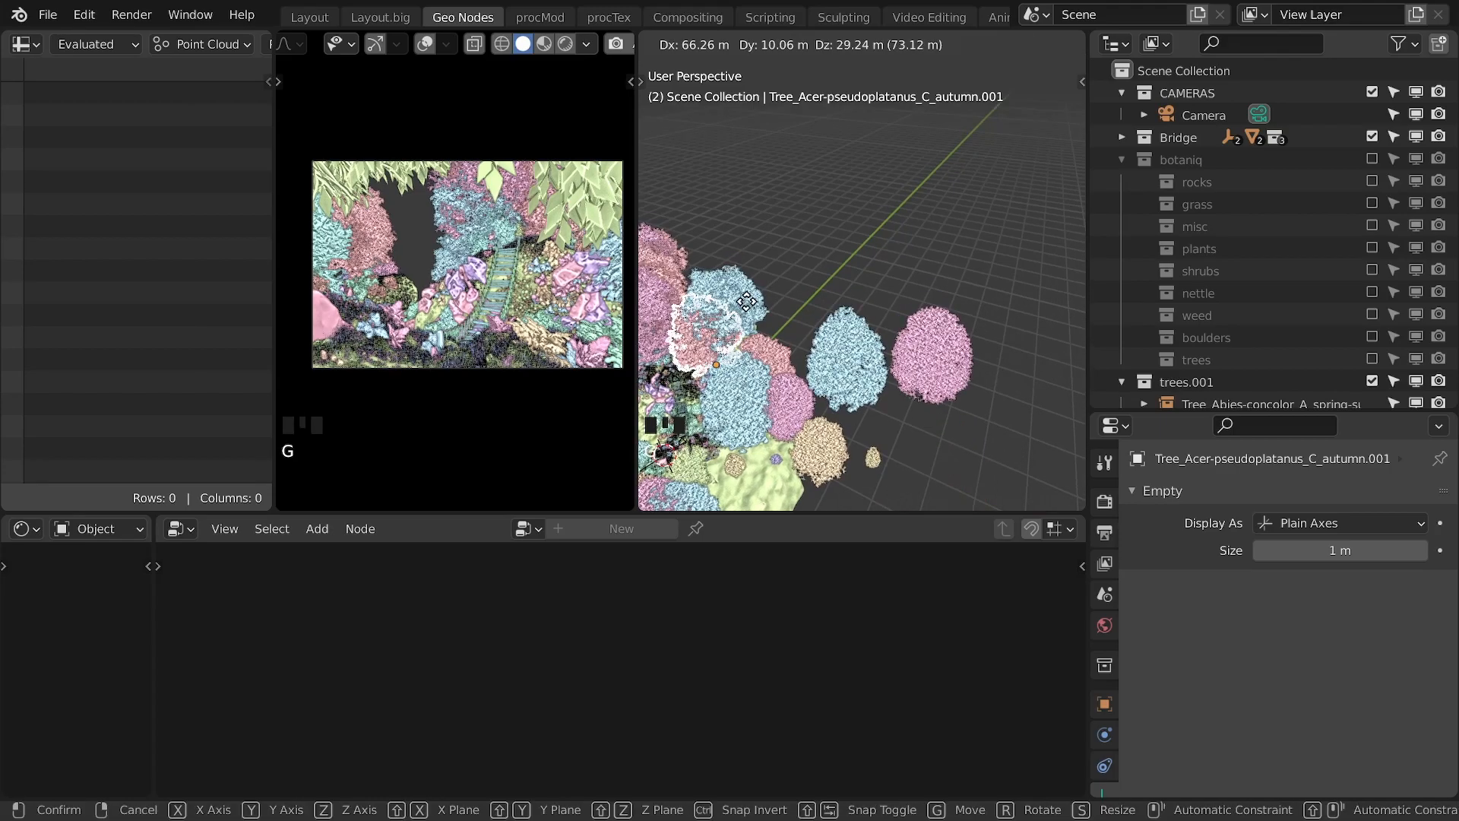
left_click(806, 410)
key("g")
left_click(829, 342)
key("g")
key("z")
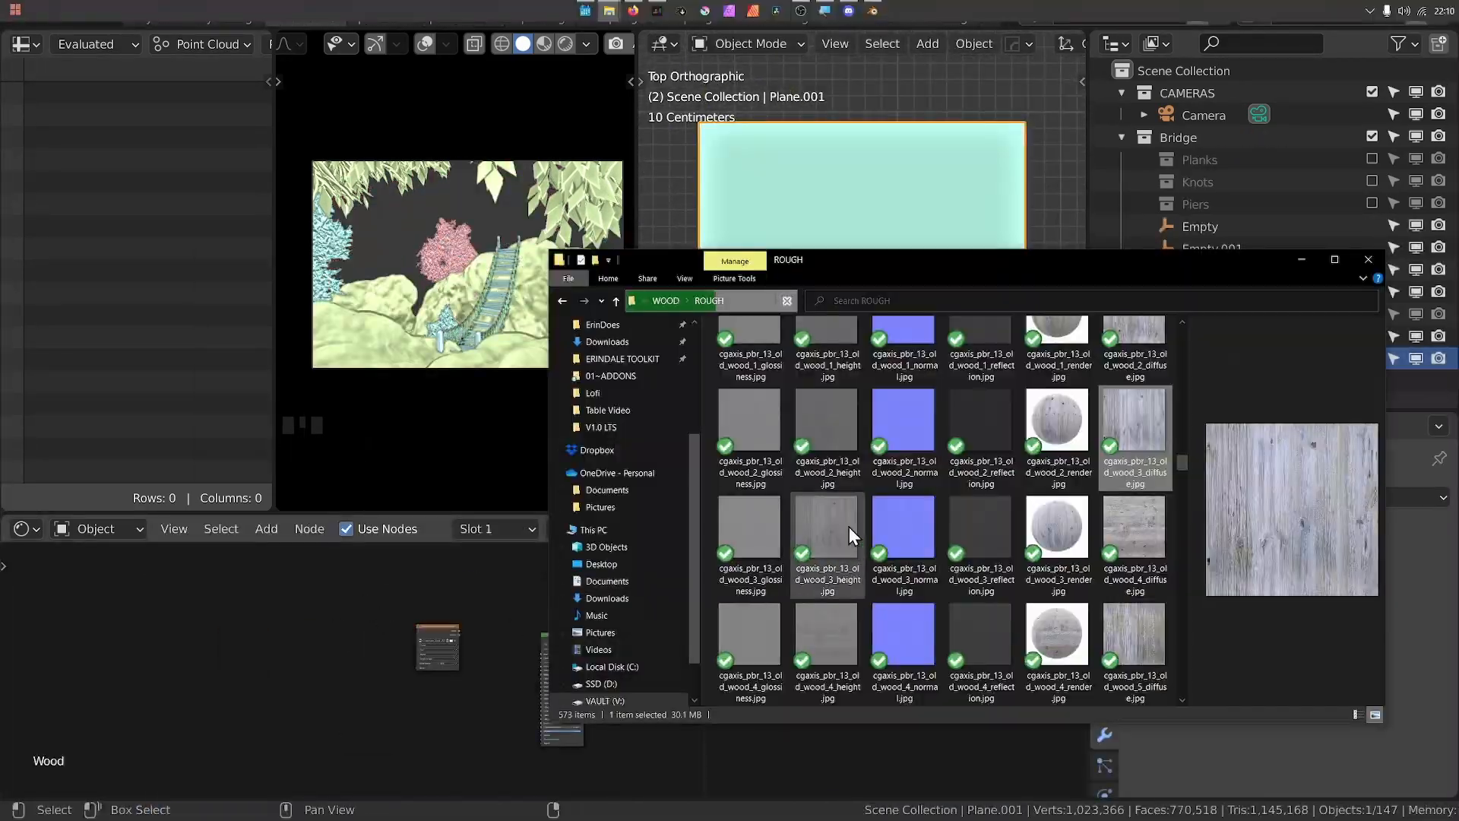
Step: Use the old_wood_3 diffuse texture in the plane's Wood material and add texture coordinate and mapping nodes
left_click(398, 626)
scroll(402, 615, "up", 3)
key("ctrl+s")
key("KP_Divide")
left_click_drag(407, 582, 585, 672)
key("ctrl+t")
Step: Add the old_wood_3 normal texture to the mapping and connect it to the Principled BSDF through a Normal Map node
left_click(472, 737)
middle_click_drag(473, 741, 436, 665)
left_click_drag(323, 628, 443, 593)
right_click_drag(343, 566, 393, 607, "alt")
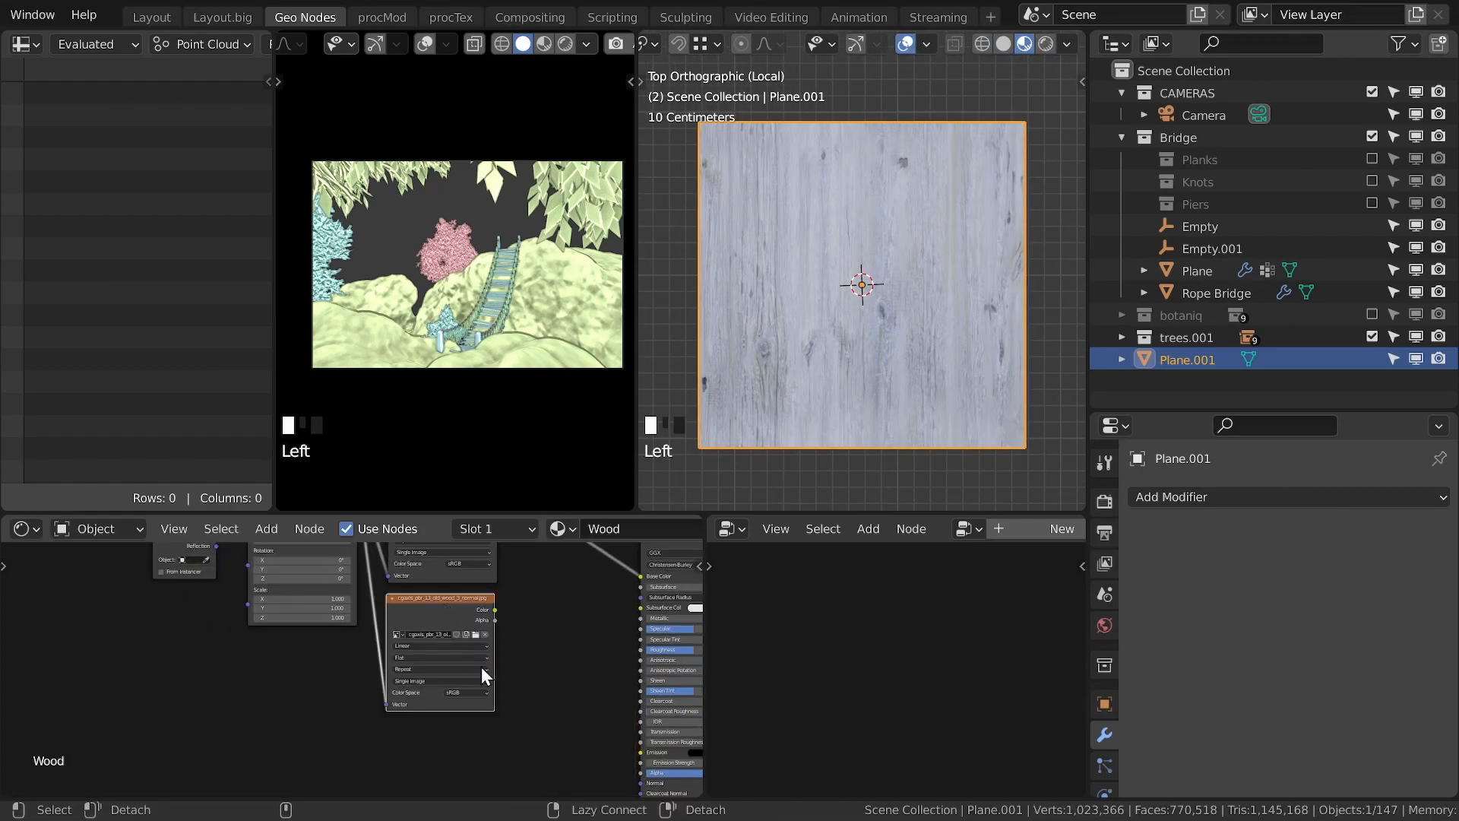
middle_click_drag(524, 676, 431, 632)
key("shift+a")
left_click(418, 585)
right_click_drag(361, 581, 445, 596, "alt")
right_click_drag(456, 596, 593, 646, "alt")
middle_click_drag(851, 357, 897, 250)
right_click_drag(566, 661, 524, 695, "ctrl")
Step: Set the Mapping node's scale to 2 on all three axes
left_click_drag(517, 625, 584, 766)
scroll(304, 669, "up", 2)
left_click_drag(129, 722, 130, 758)
type("2")
Step: Cut irregular, splintered plank outlines into the wood plane from a maximized top view with the Knife tool
key("KP_7")
key("ctrl+space")
scroll(742, 234, "down", 2)
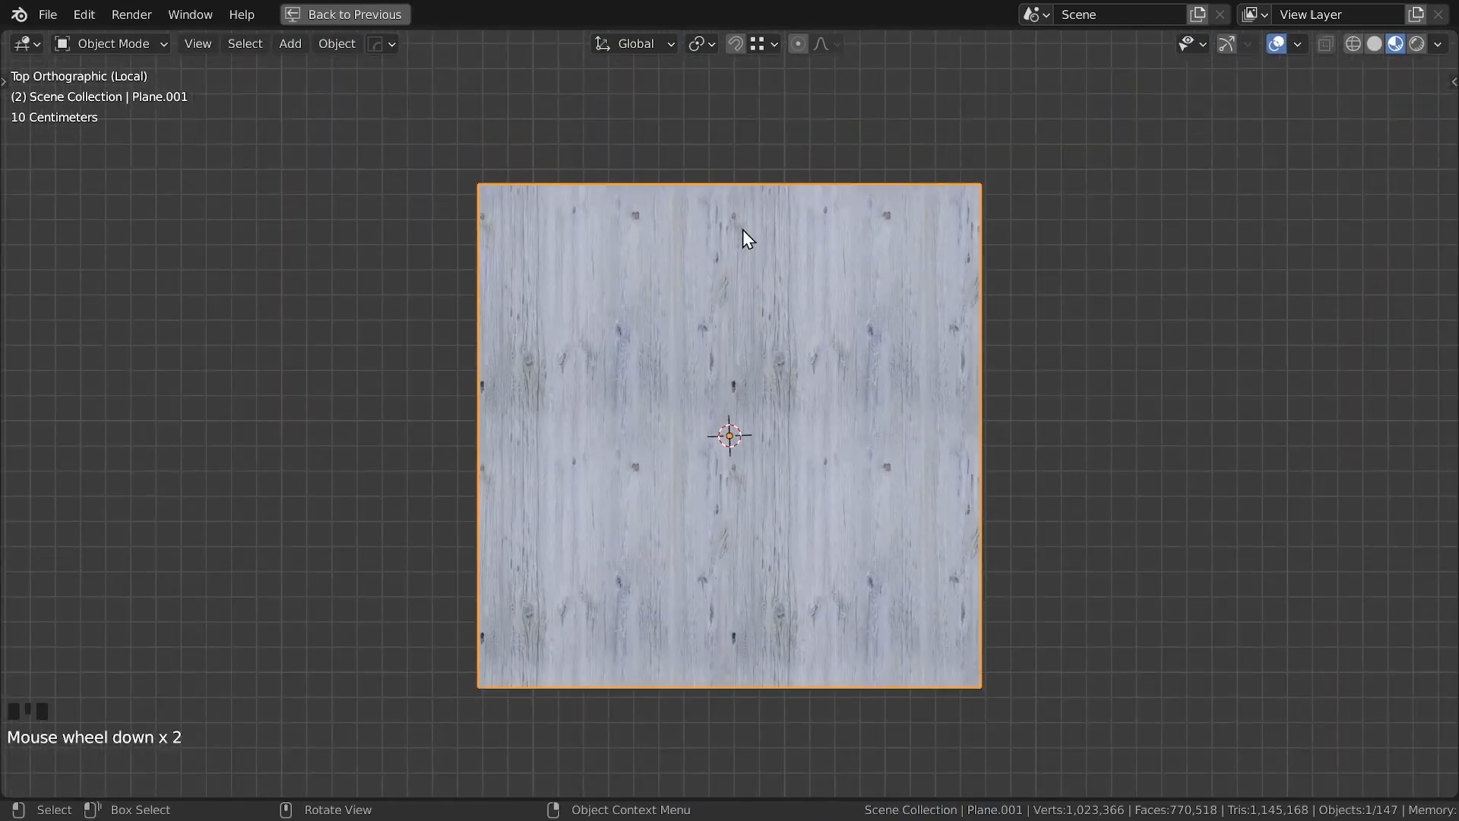
key("Tab")
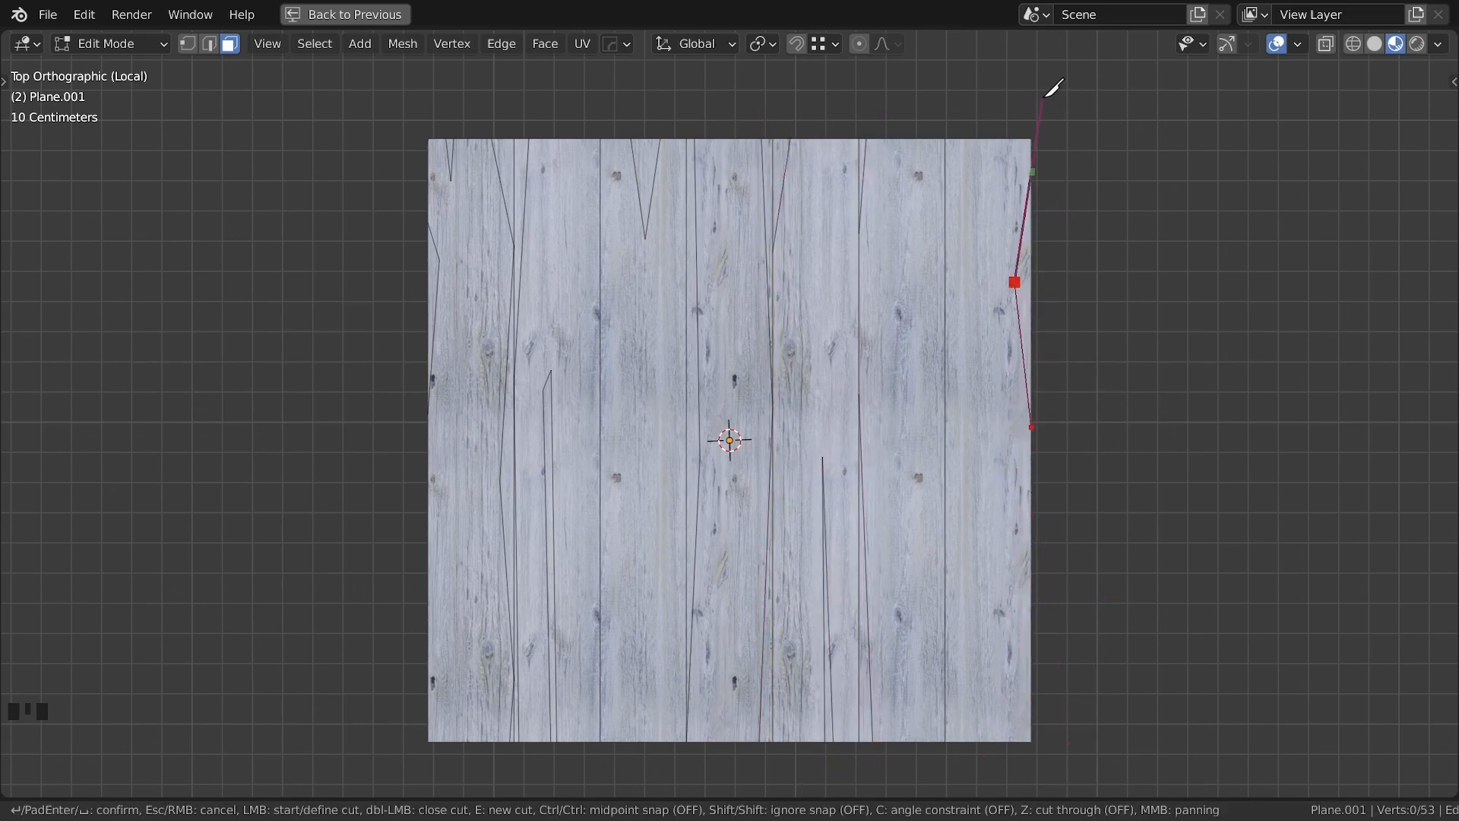
Step: Separate the cut plank faces into individual objects and delete the leftover plane object
left_click(465, 199)
left_click(561, 251, "shift")
left_click(644, 282, "shift")
left_click(813, 300, "shift")
left_click(733, 297, "shift")
left_click(473, 304)
key("p")
left_click(563, 288)
key("p")
left_click(734, 273)
key("p")
left_click(894, 222)
key("Tab")
key("x")
Step: Move all the planks together toward the 3D cursor, scale them, and apply the transform
key("a")
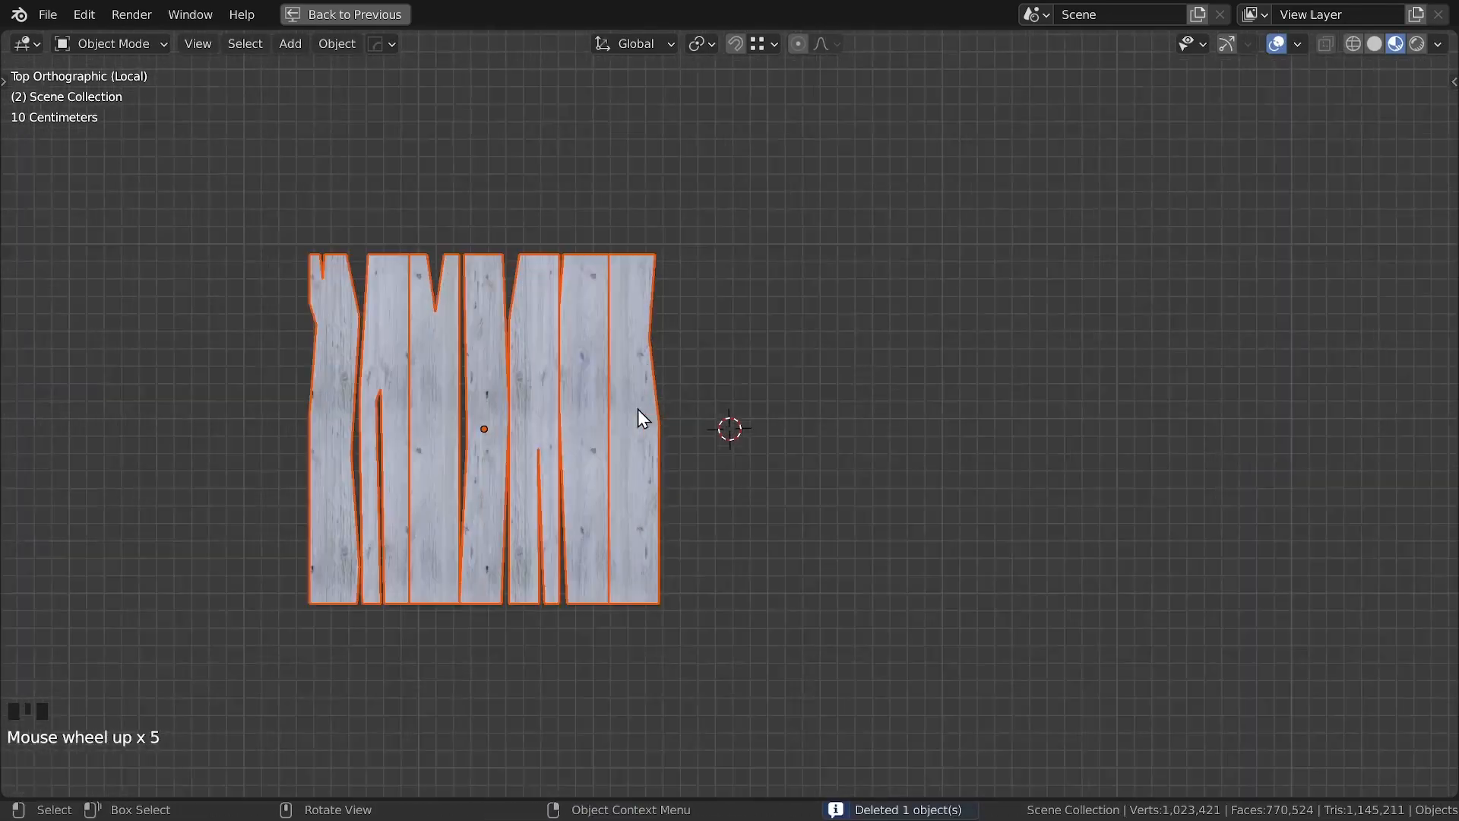
key("g")
key("KP_1")
key("s")
key("KP_7")
key("ctrl+a")
Step: Set every plank's origin to its own geometry
right_click(876, 372)
left_click(415, 327, "shift")
right_click(540, 326)
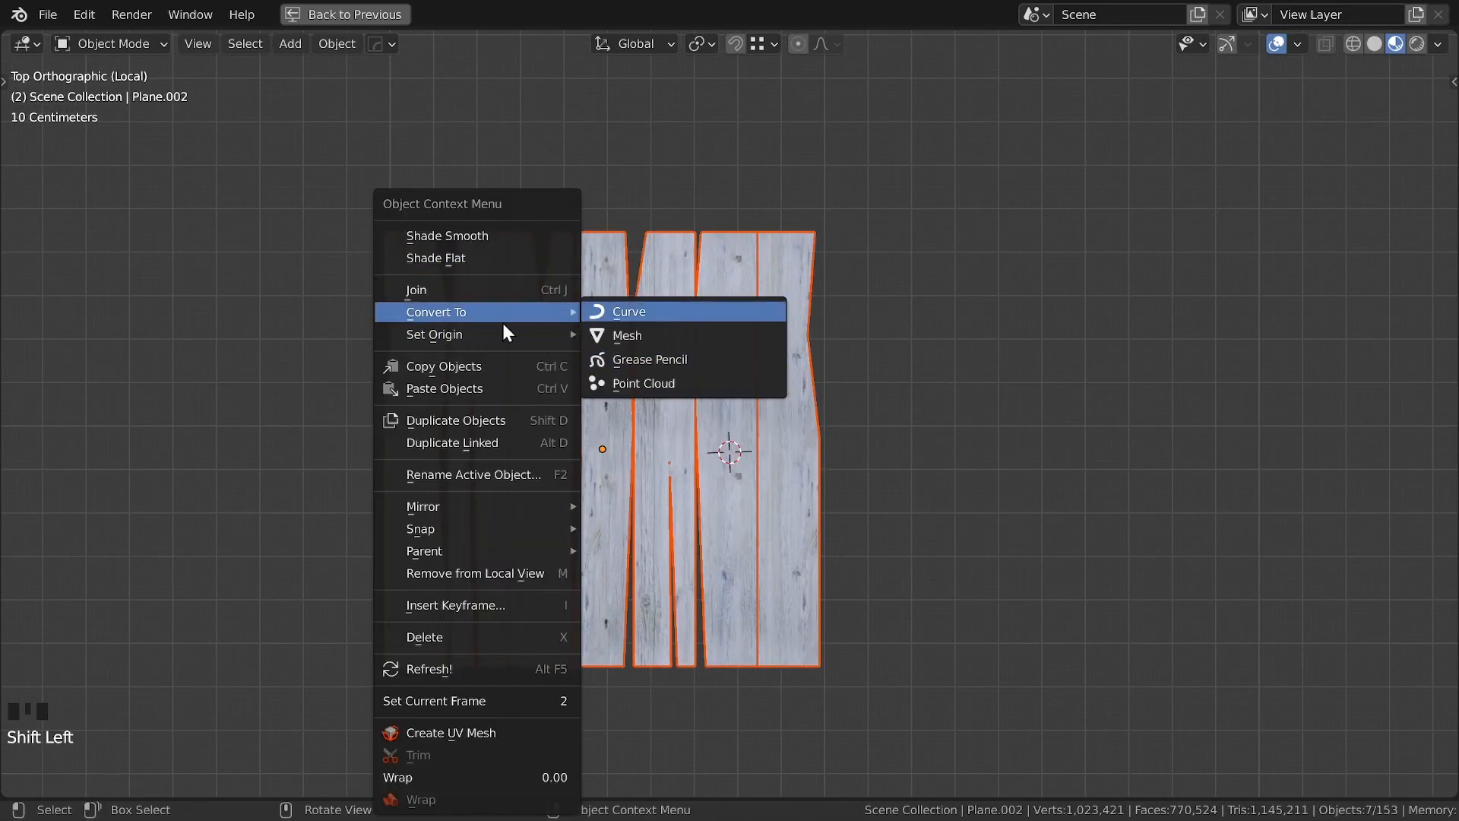
left_click(659, 357)
Step: Move the outermost right plank, Plane.008, away from its neighbours
middle_click_drag(541, 496, 650, 510, "shift")
key("g")
left_click(1042, 277)
left_click(909, 430)
key("g")
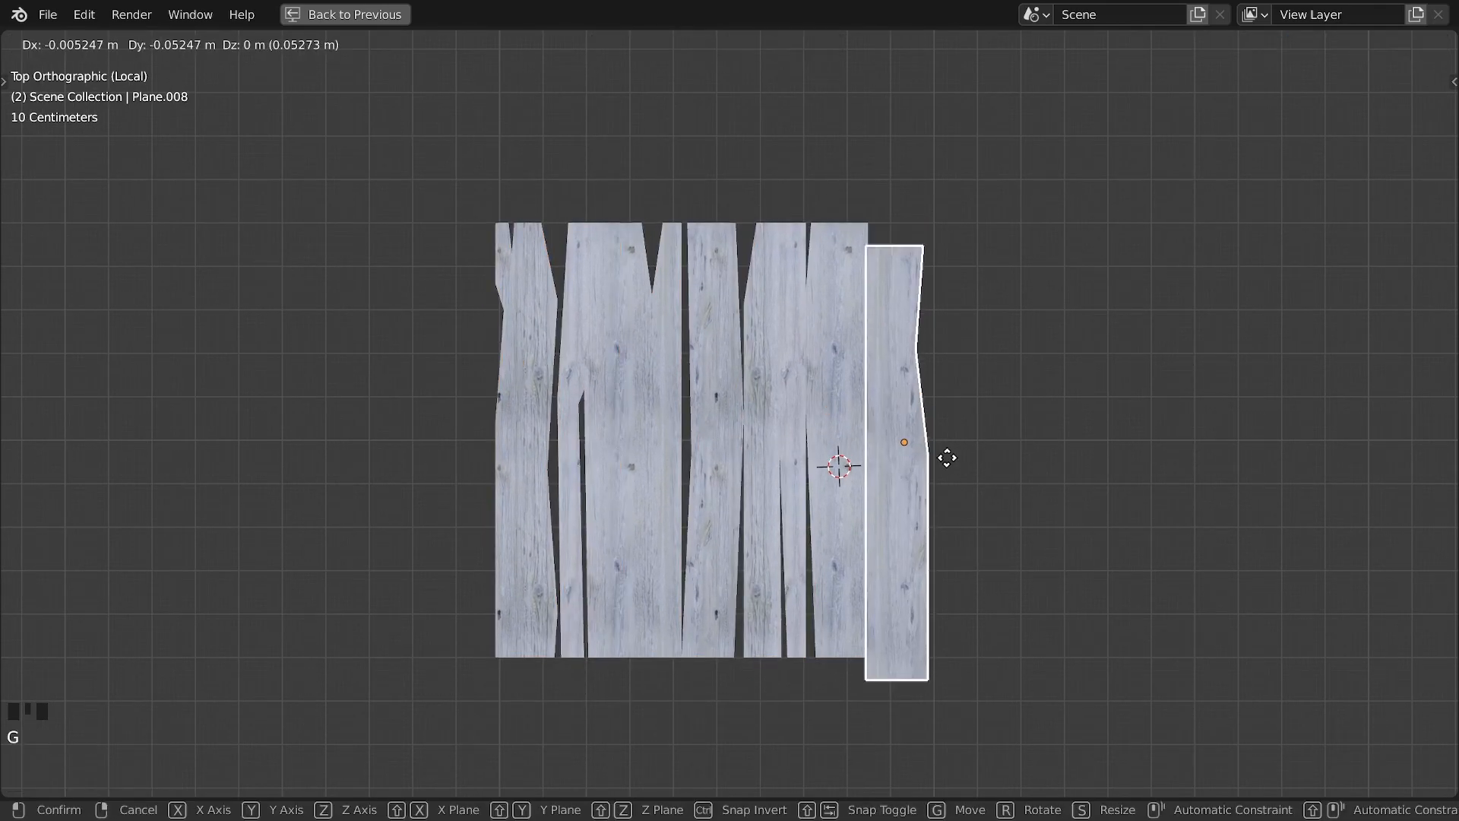
left_click(979, 437)
key("Tab")
key("Tab")
Step: Space the remaining planks apart, restore the normal workspace layout and save the file
left_click(839, 436)
key("g")
key("Tab")
left_click(658, 425)
key("g")
left_click(601, 426)
left_click(528, 414)
key("Tab")
key("ctrl+space")
key("ctrl+s")
scroll(858, 334, "up", 3)
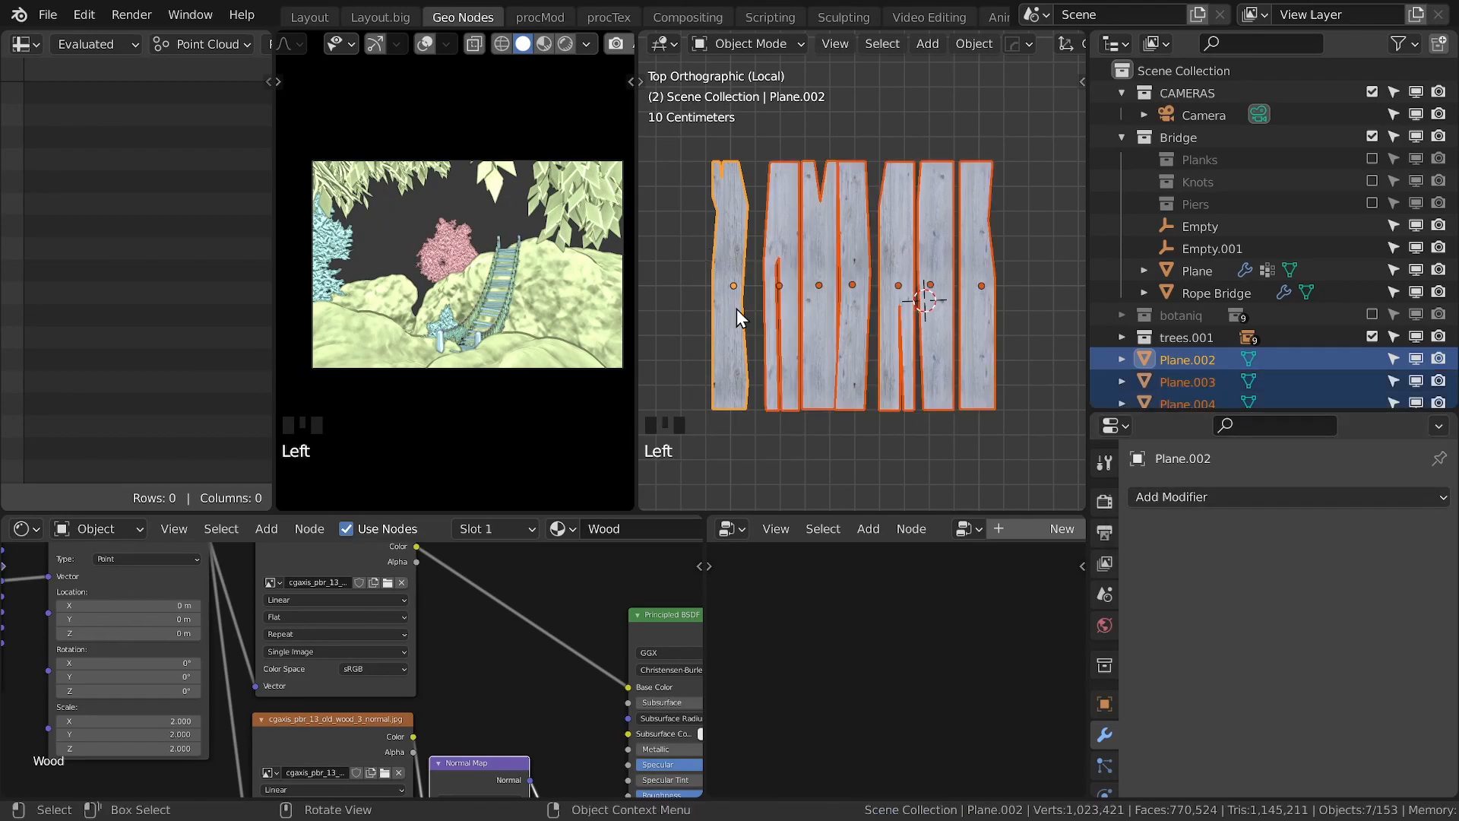
Step: Insert a Bump node between the Normal Map and the Principled BSDF in the Wood material, and save the file
middle_click_drag(798, 357, 905, 266)
middle_click_drag(874, 304, 844, 327, "shift")
scroll(487, 661, "down", 3)
key("shift+a")
left_click(371, 672)
key("ctrl+s")
left_click_drag(183, 646, 225, 619)
middle_click_drag(225, 669, 176, 563)
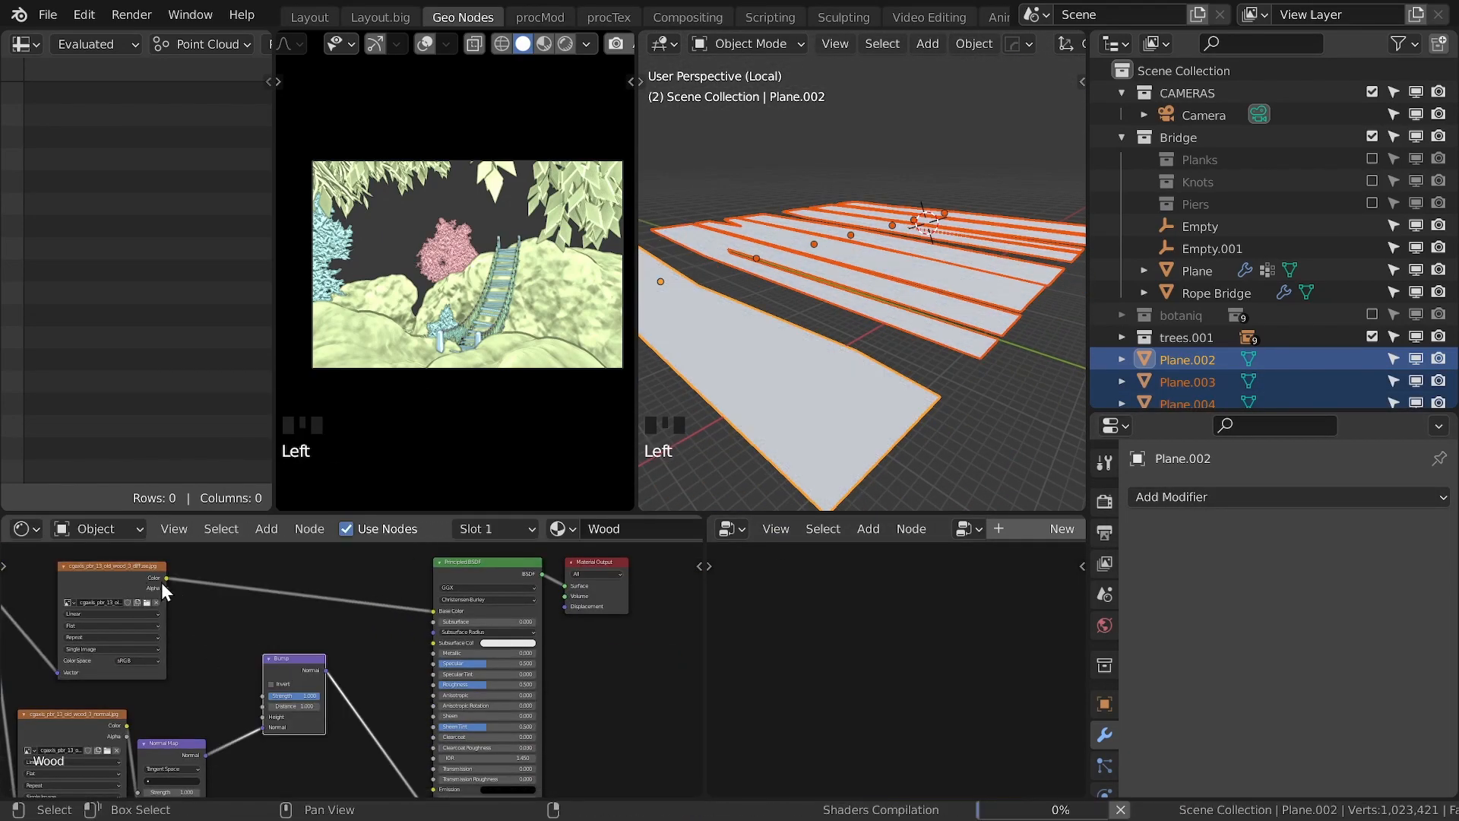
Step: Connect the diffuse texture to the roughness through a Map Range node, entering 0.2 as a range value while previewing it
middle_click_drag(256, 602, 313, 631)
key("q")
left_click_drag(395, 635, 492, 714)
left_click(367, 630, "ctrl+shift")
left_click(366, 683)
type(".2")
left_click(532, 600, "ctrl+shift")
Step: Save the file and add a Solidify modifier with a thickness of 0.02 m to Plane.002
key("ctrl+s")
middle_click_drag(806, 418, 979, 389)
scroll(979, 389, "up", 2)
scroll(979, 389, "down", 1)
left_click(1276, 498)
left_click(1064, 366)
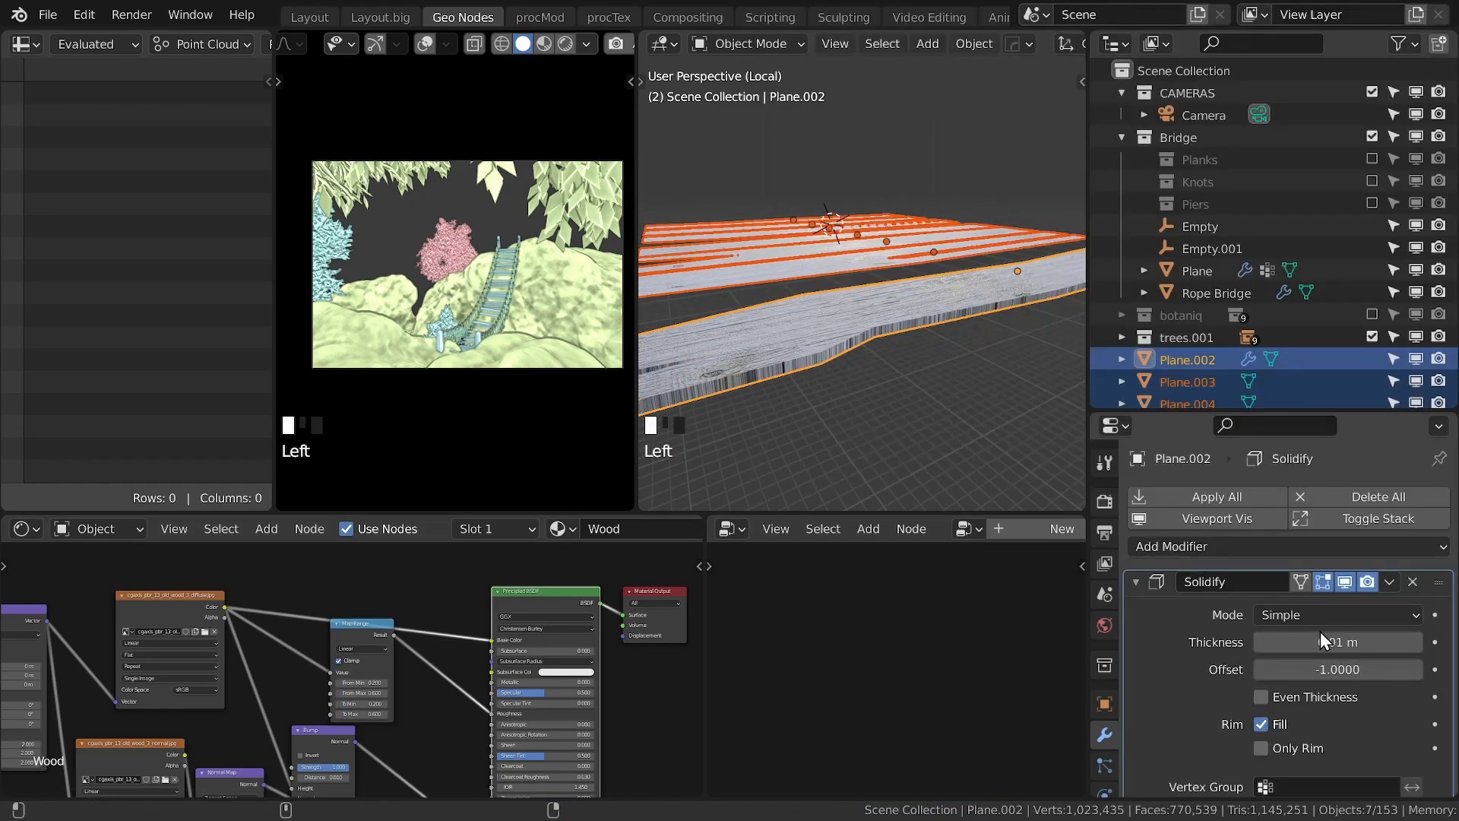
left_click_drag(1338, 642, 1360, 642)
Step: Copy the Solidify modifier to the other selected planks and save the file
key("ctrl+c")
left_click(836, 546)
key("ctrl+s")
Step: Enable the Planks collection and select its Cube as the size reference
middle_click_drag(938, 293, 965, 357)
key("KP_7")
left_click(1372, 159)
left_click(1215, 181)
Step: Line the new planks up beside the Cube, rotated and scaled to match its length, applying their transforms
scroll(874, 327, "down", 8)
key("g")
left_click(927, 251)
scroll(843, 304, "up", 6)
key("ctrl+a")
left_click(873, 449)
scroll(831, 310, "up", 2)
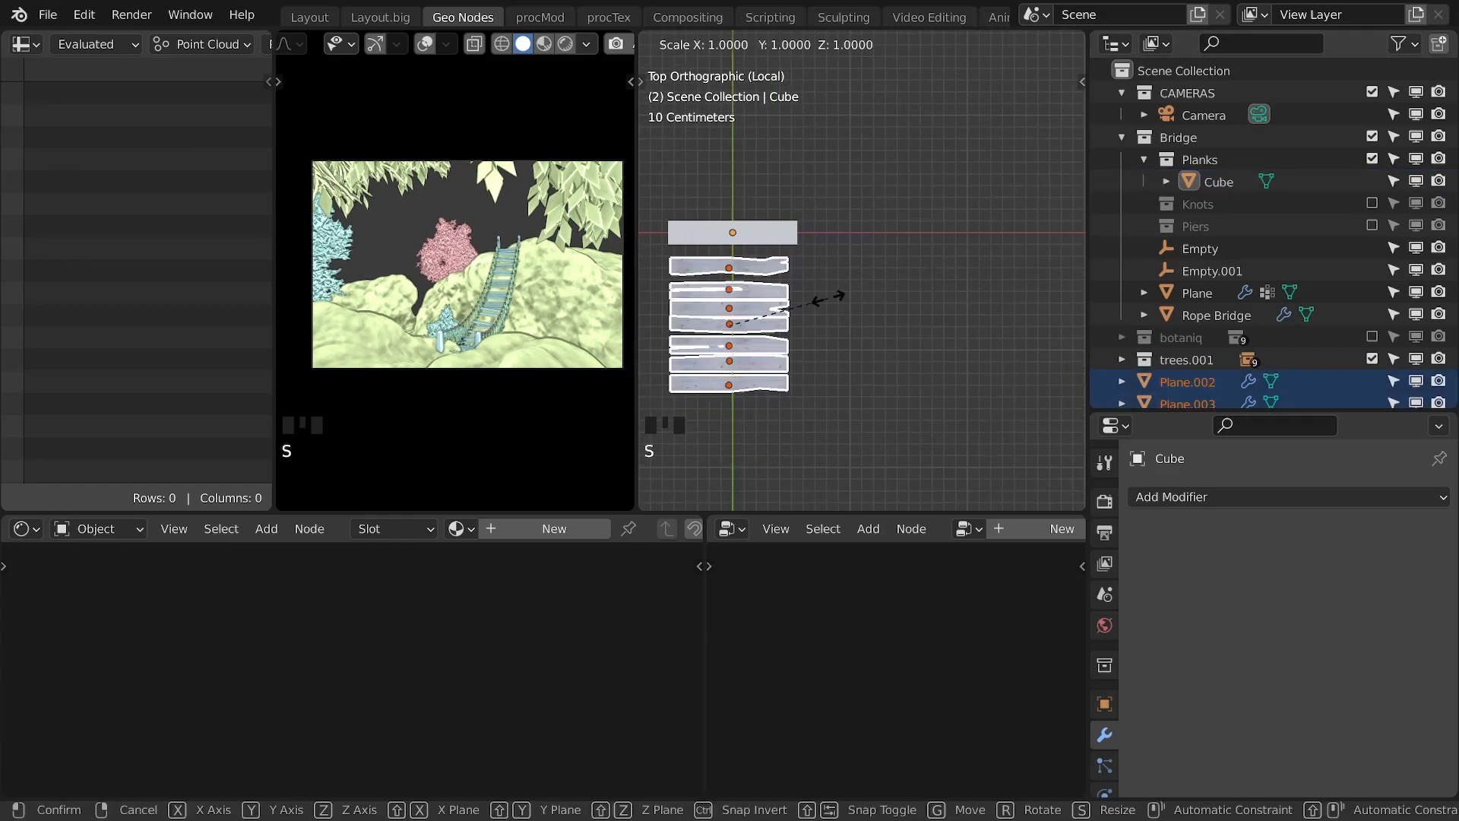
Step: Put the new planks in the Planks collection, delete the placeholder Cube from it, and save the file
left_click_drag(1188, 382, 1225, 181)
left_click(1225, 181)
key("x")
key("ctrl+s")
Step: Show the planks in rendered shading and insert a Hue Saturation Value node after the diffuse texture of the Wood material
scroll(1018, 43, "down", 5)
left_click(1045, 43)
left_click(919, 384)
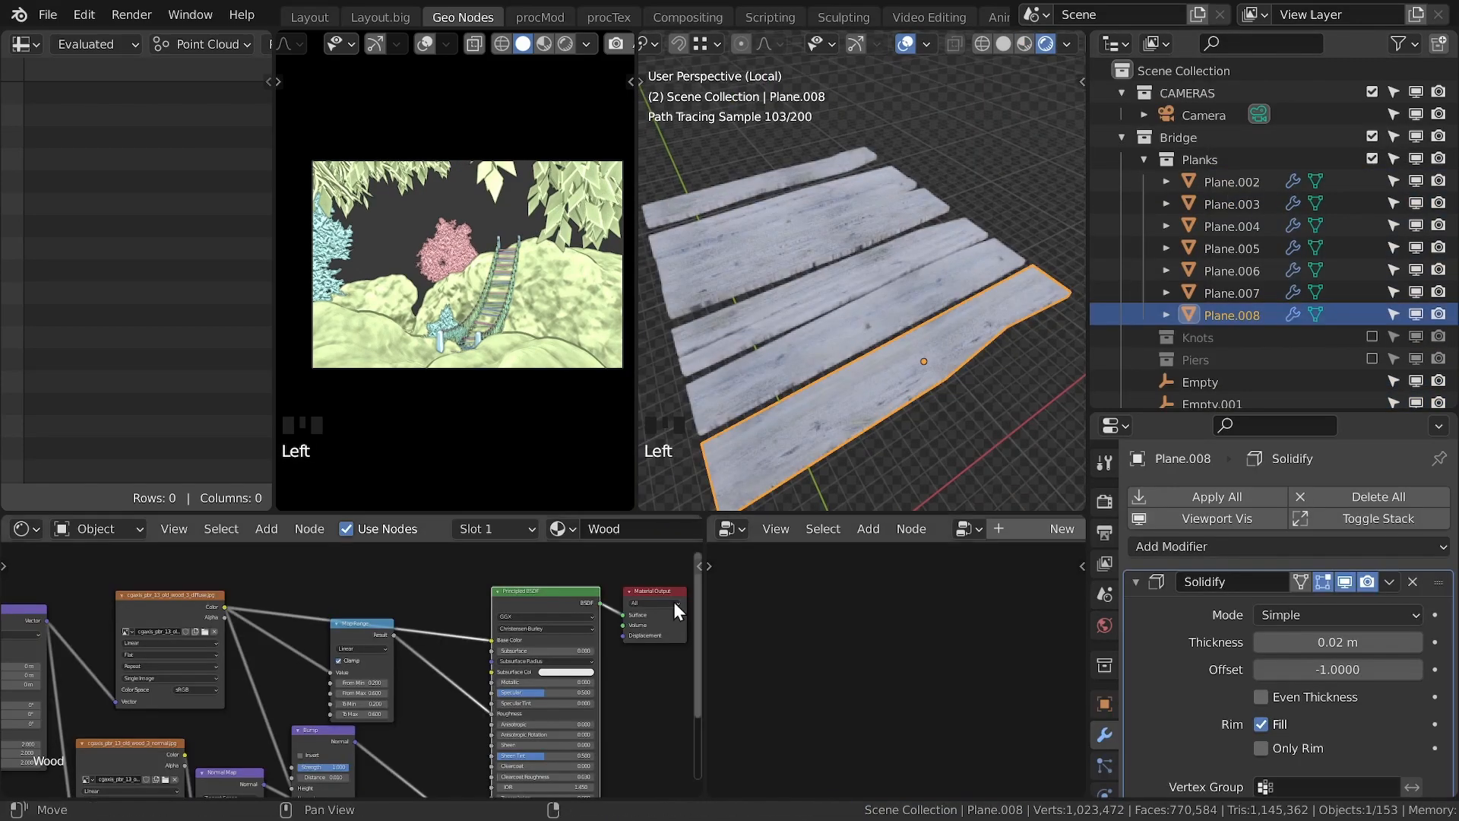
key("shift+a")
mouse_move(509, 603)
left_click(634, 602)
left_click(596, 614)
Step: Set the Hue Saturation Value node's value to 0.4 and saturation to 2, and raise its hue
left_click(561, 663)
left_click(624, 650)
left_click(626, 637)
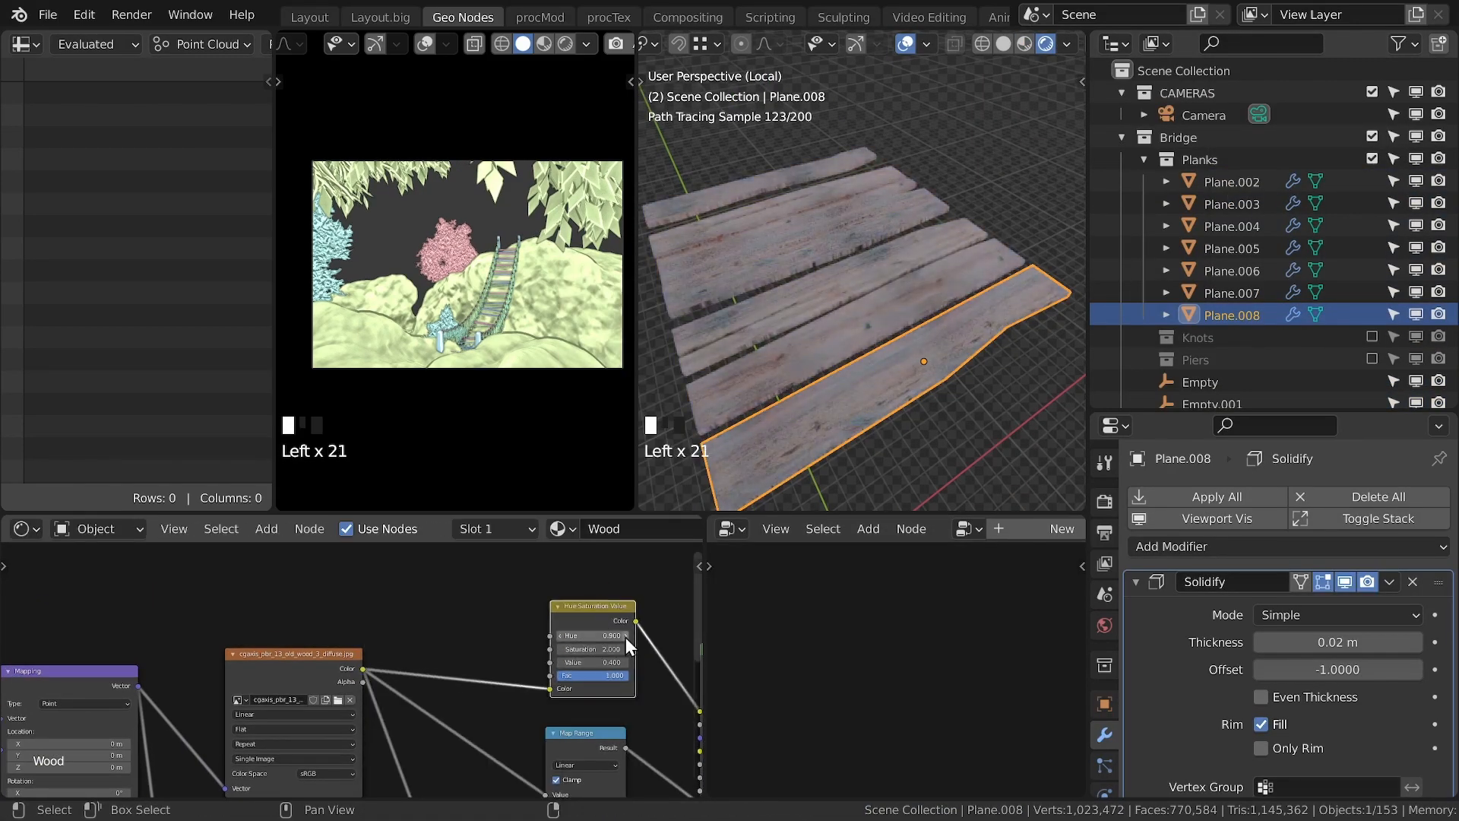
Step: Save the file, then add a Bevel modifier to the end plank with Clamp Overlap turned off
left_click(662, 589)
key("ctrl+s")
middle_click_drag(885, 349, 965, 382)
left_click(965, 382)
left_click(1136, 582)
left_click(1201, 518)
left_click(1186, 546)
left_click(1034, 148)
scroll(1185, 646, "down", 5)
left_click(1189, 645)
left_click(1262, 770)
Step: Set the end plank's Bevel amount to 0.005 m and save the file
double_click(1309, 496)
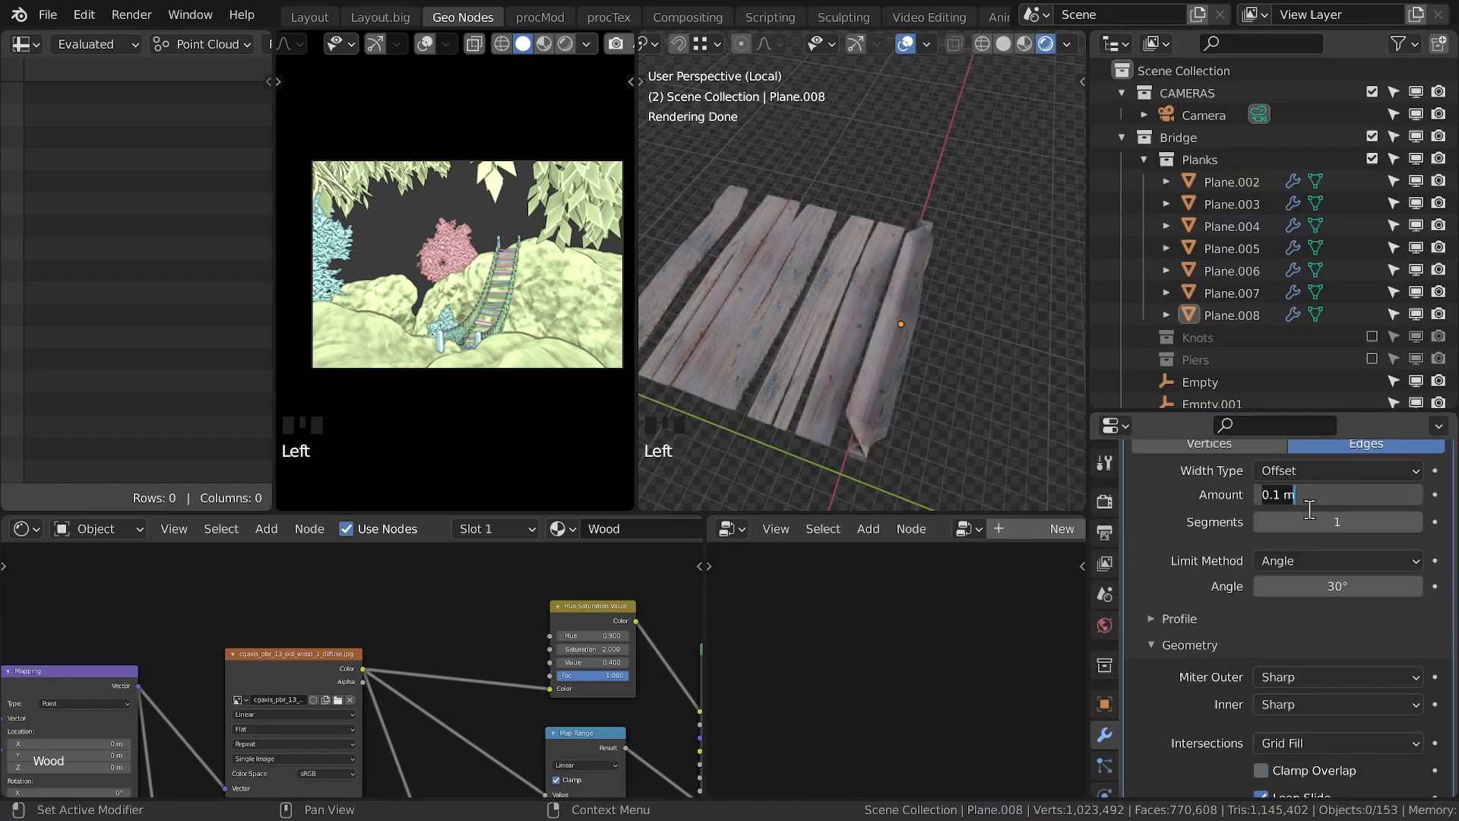
type("0.01")
double_click(1322, 495)
type("0.005")
left_click(908, 243, "shift")
left_click(953, 290)
key("ctrl+s")
scroll(954, 290, "up", 6)
left_click(954, 291)
double_click(1328, 496)
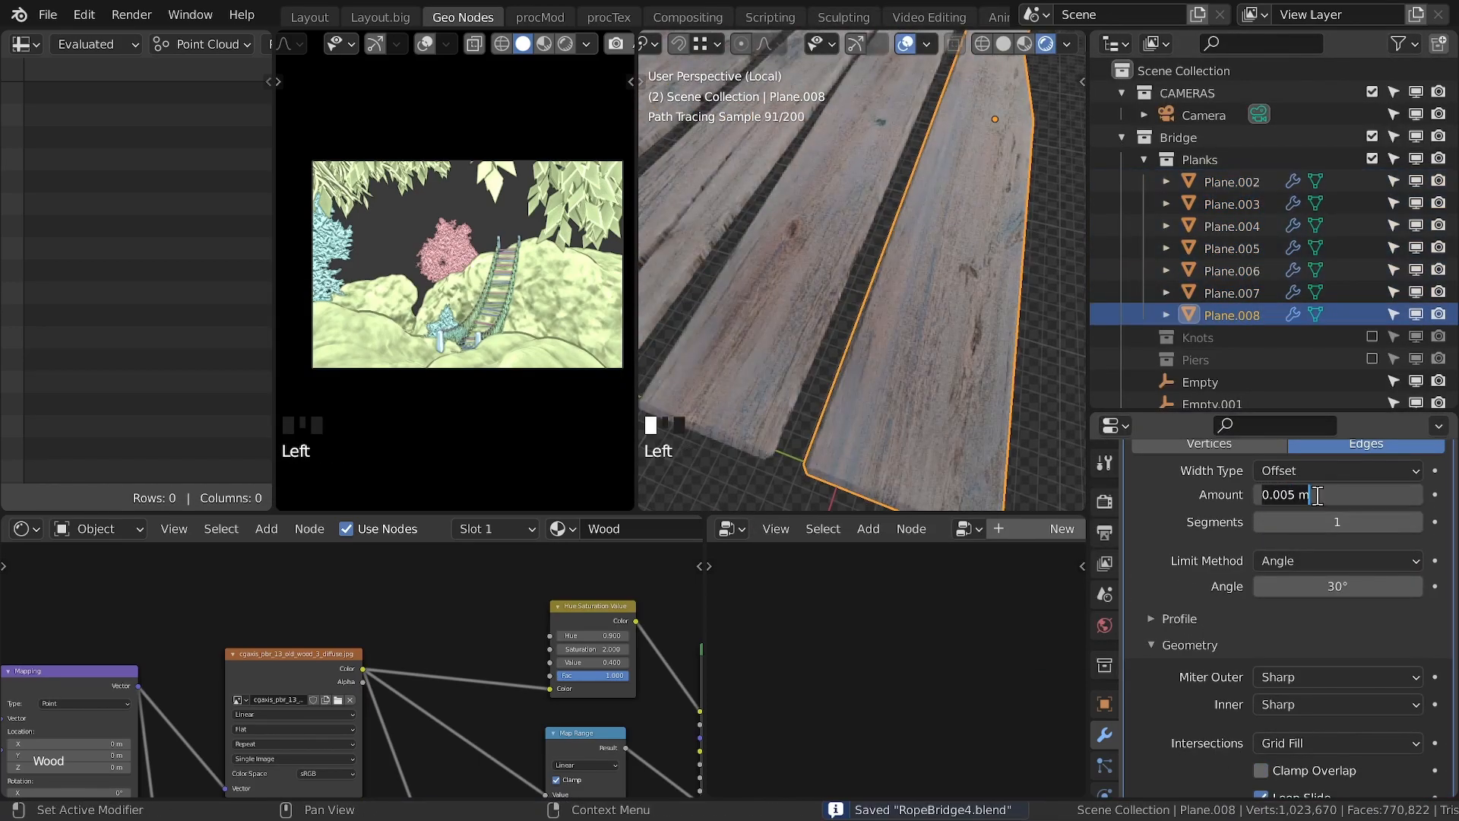
key("Return")
Step: Cut a new edge across one of the planks with the Knife tool in top view
middle_click_drag(859, 251, 904, 283)
left_click(874, 283, "shift")
left_click(834, 221, "shift")
key("Tab")
key("KP_7")
key("k")
left_click(820, 149)
key("Return")
key("Tab")
Step: Move geometry on a neighbouring plank to make its outline more irregular
left_click(889, 249)
left_click(902, 284)
key("Tab")
key("g")
key("Tab")
Step: Bend the end plank by rotating one of its faces about global Z and moving it with smooth proportional editing
left_click(881, 352)
scroll(486, 289, "up", 6)
key("Tab")
scroll(1033, 464, "up", 3)
key("a")
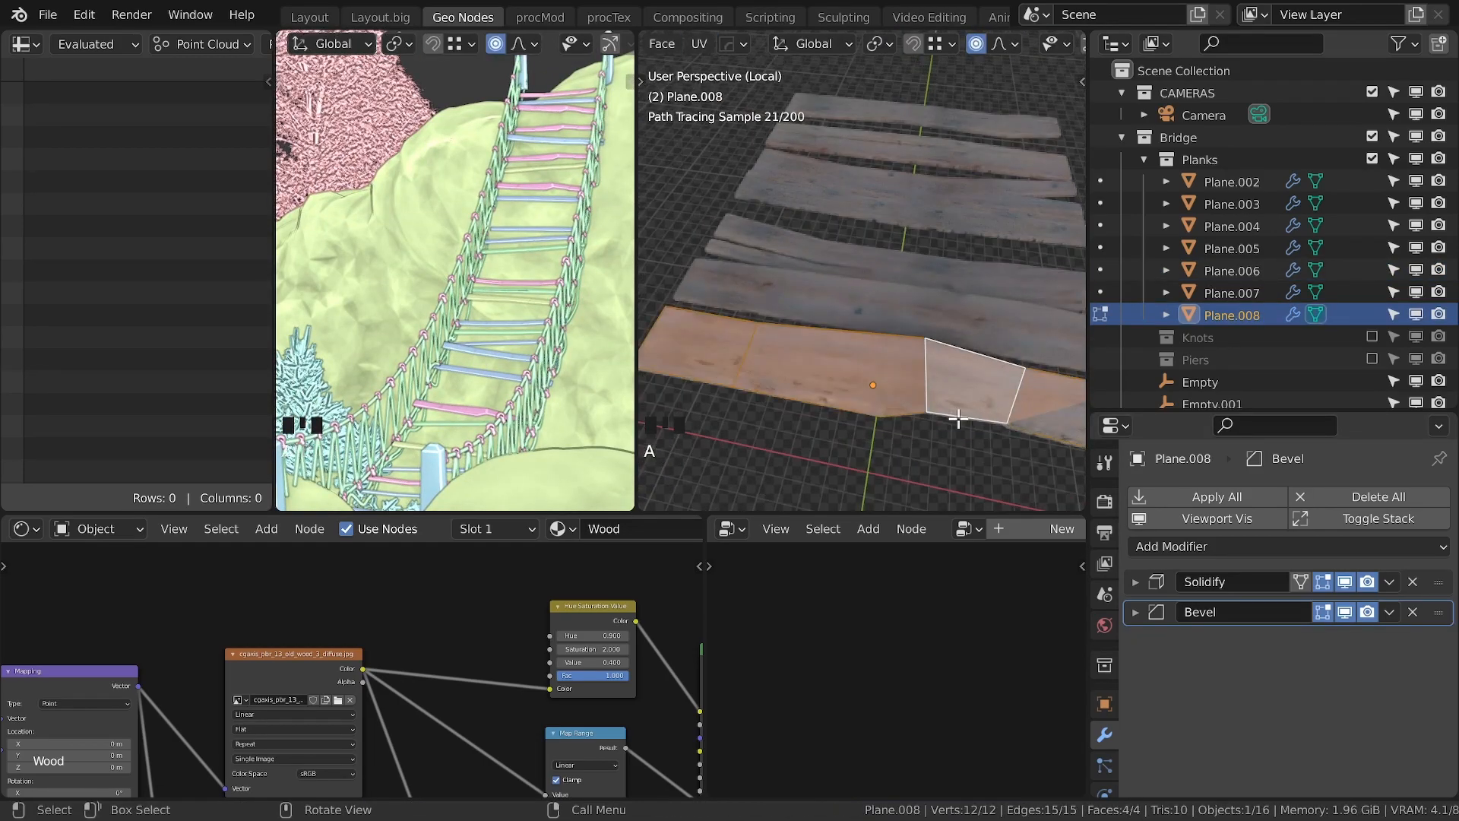
left_click(941, 358)
middle_click_drag(942, 358, 889, 334)
key("r")
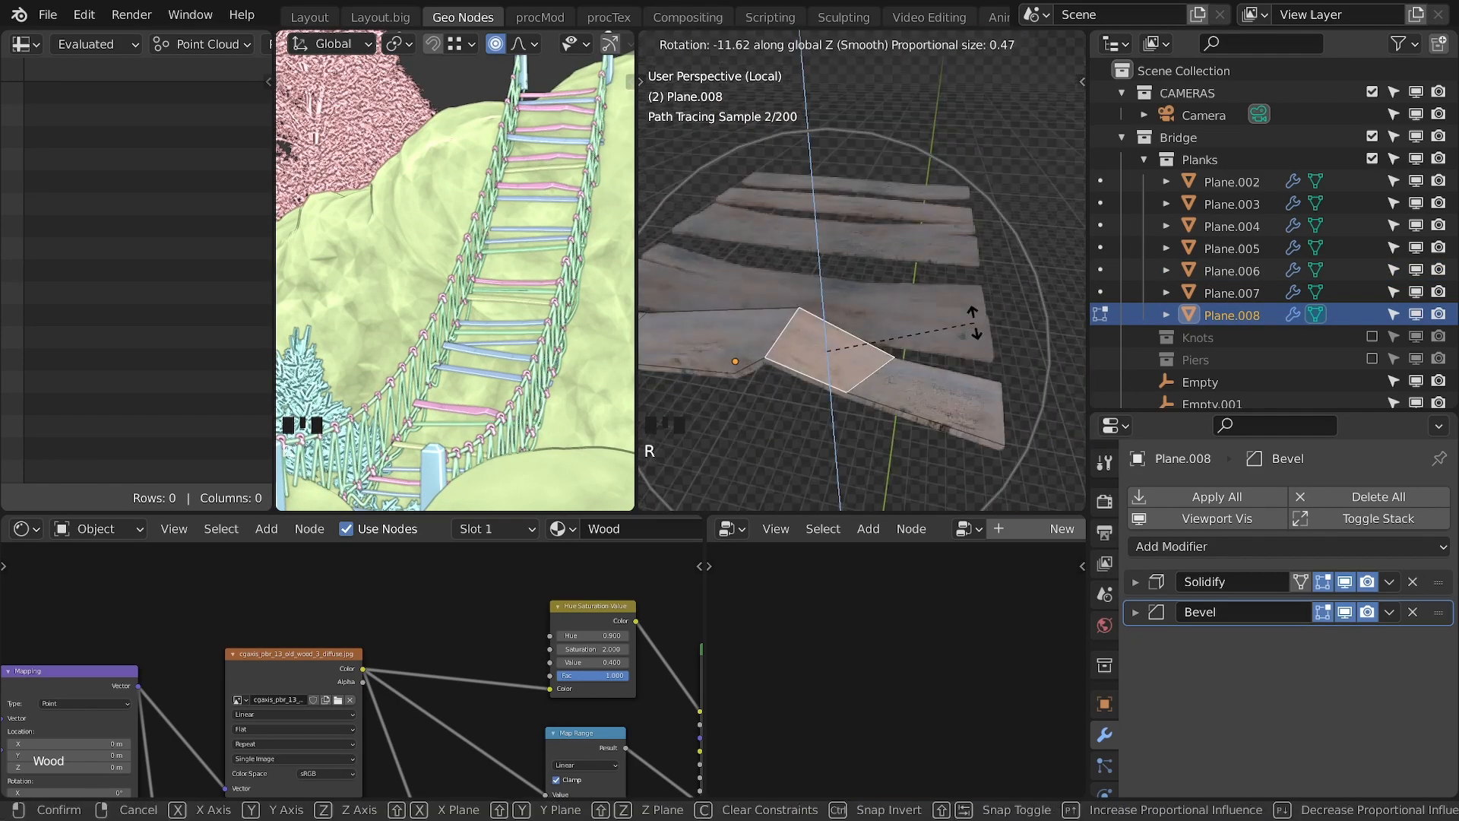
key("g")
key("Tab")
Step: Select all seven planks, reposition them together in front view and save the file
key("a")
key("KP_1")
key("g")
left_click(920, 289)
key("ctrl+s")
scroll(502, 293, "down", 4)
middle_click_drag(501, 293, 397, 404)
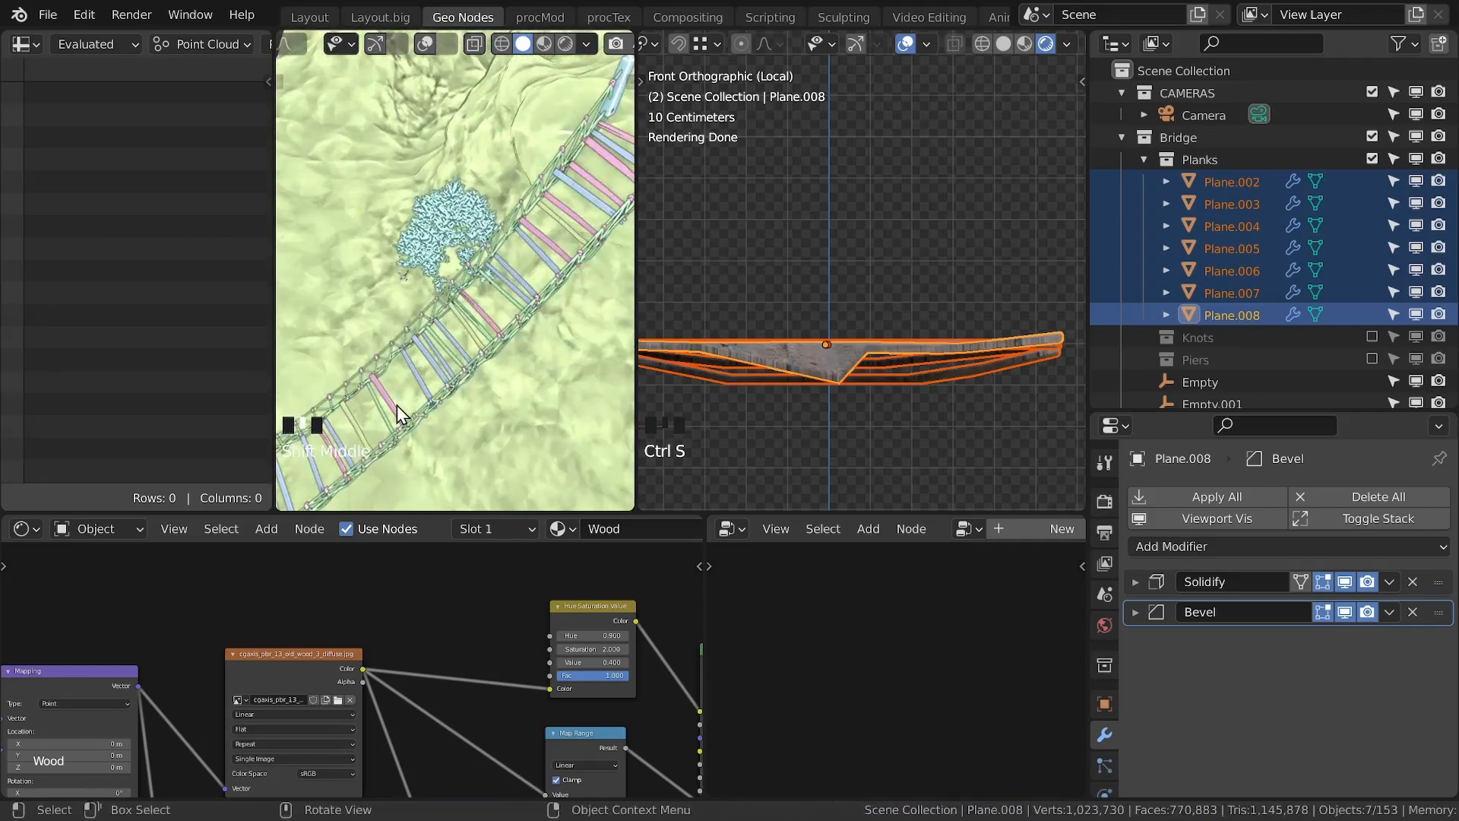
Step: Rescale all the planks about a changed pivot point to fit the rope bridge, and save the file
left_click(396, 404)
middle_click_drag(919, 304, 874, 334)
left_click(874, 296)
left_click(563, 254)
middle_click_drag(456, 319, 524, 197)
key("a")
key("s")
key("period")
left_click(890, 448)
key("s")
left_click(893, 391)
key("period")
left_click(923, 237)
key("s")
left_click(882, 299)
scroll(881, 299, "down", 1)
key("Tab")
key("Tab")
key("ctrl+s")
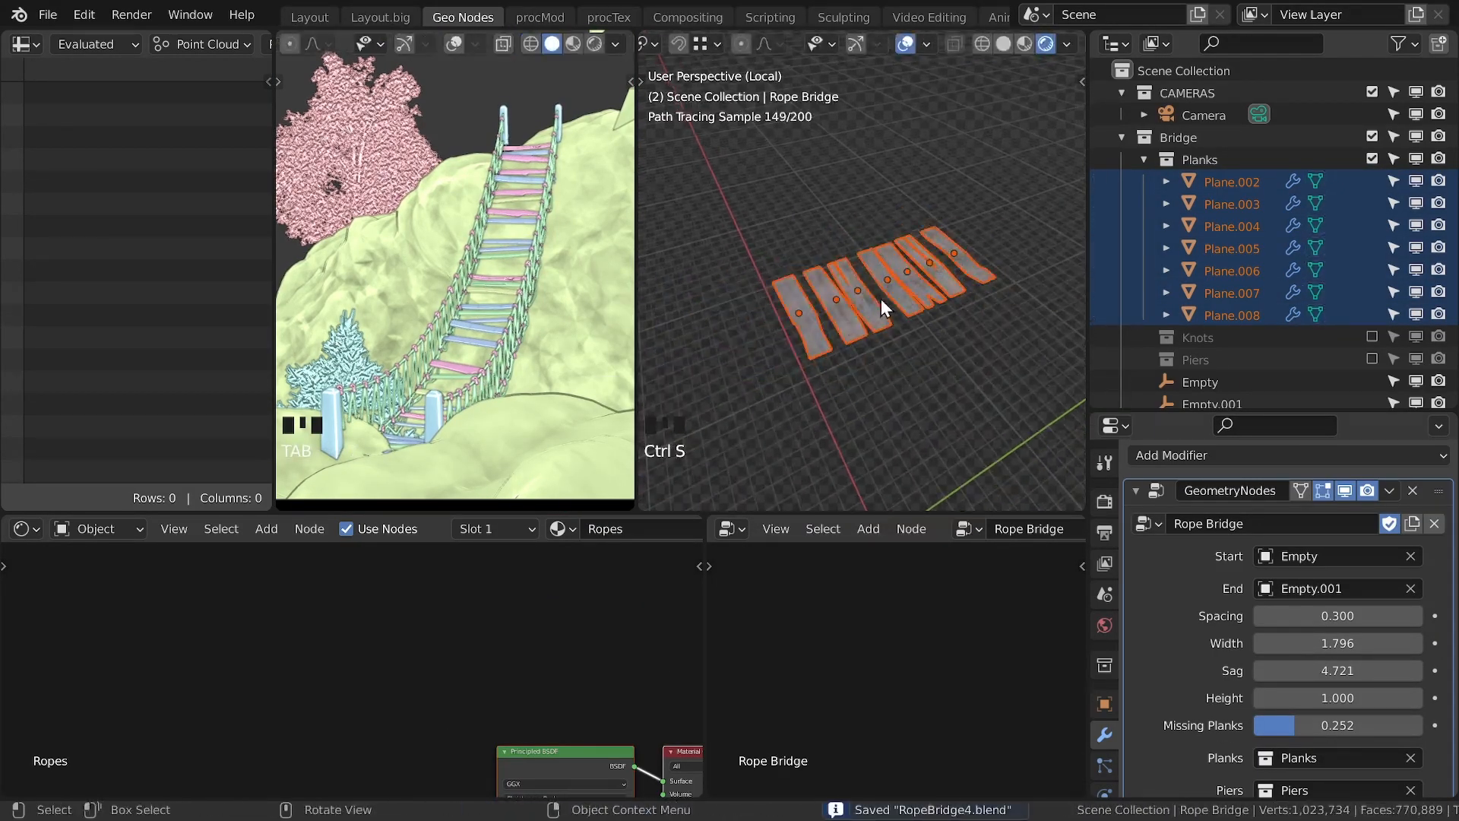
Step: Show the bridge view in rendered shading, replace the visible Planks collection with Knots, select the TorusKnot and save
left_click(594, 44)
left_click(759, 344)
left_click(574, 445)
left_click(1371, 159)
left_click(1372, 182)
left_click(1231, 204)
middle_click_drag(505, 767, 463, 658)
scroll(463, 658, "up", 1)
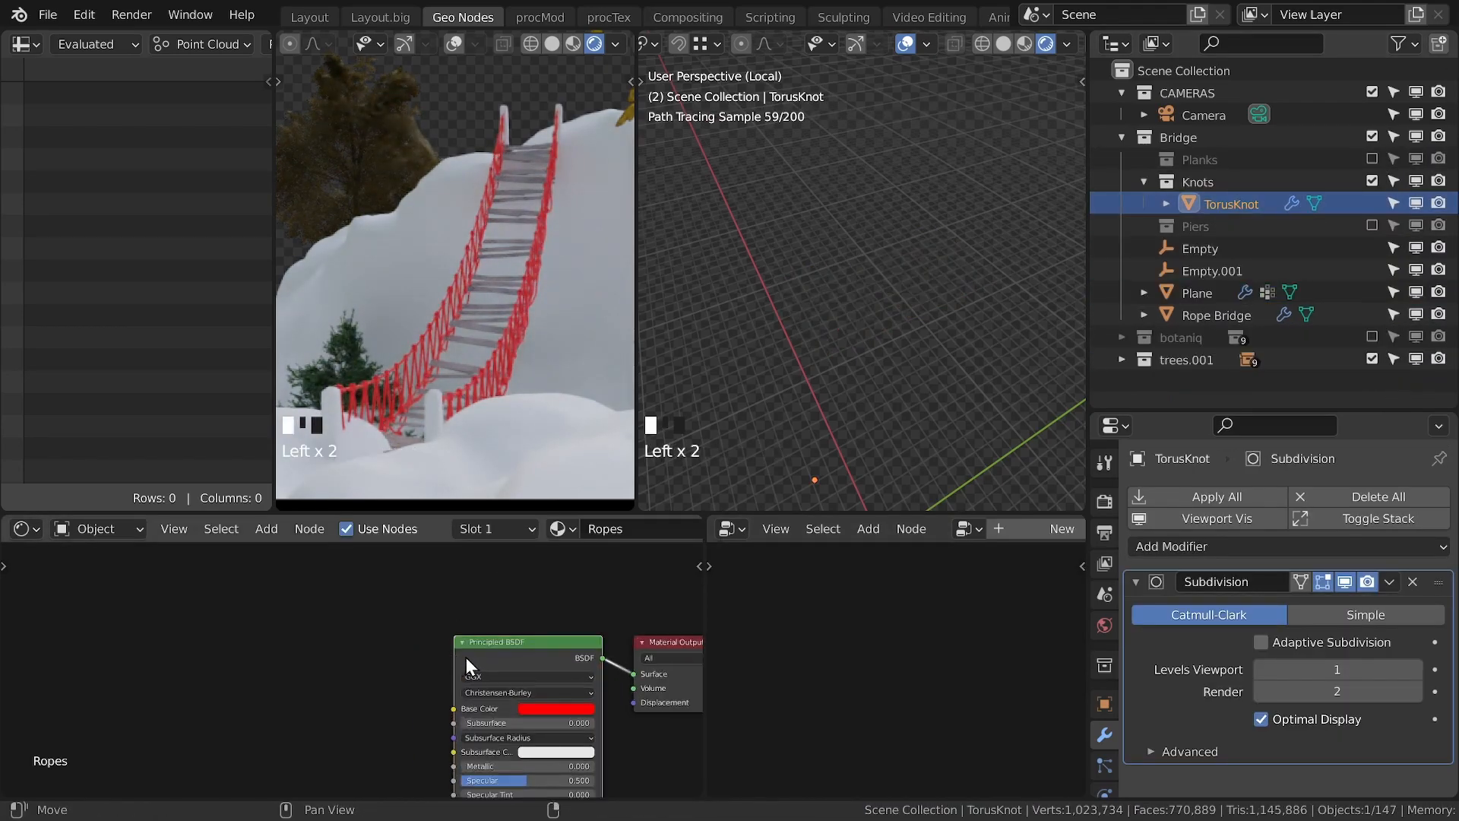
key("ctrl+s")
key("shift+F1")
left_click(458, 105)
scroll(538, 358, "down", 12)
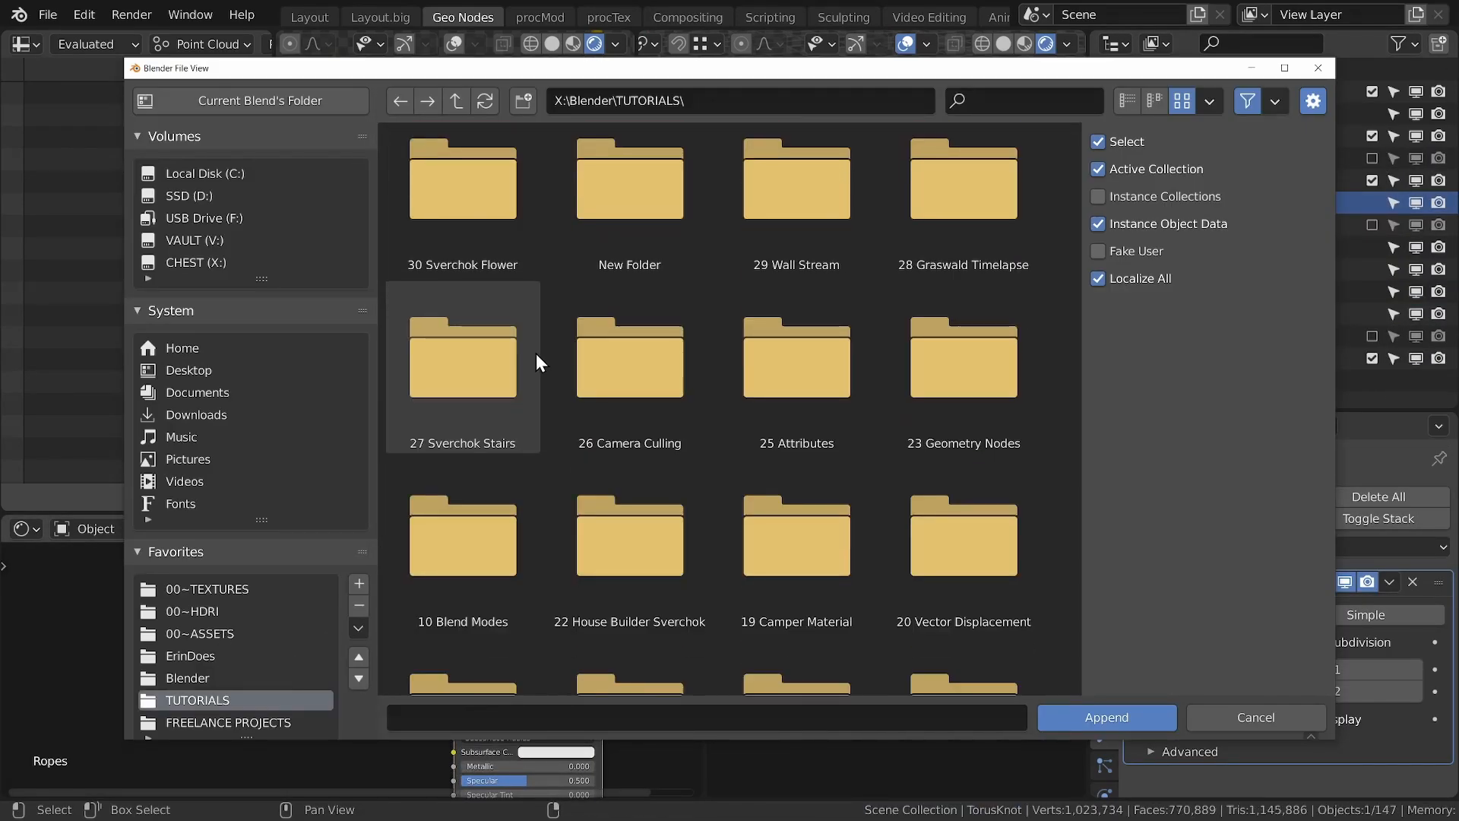
scroll(215, 710, "down", 3)
left_click(215, 713)
scroll(527, 389, "down", 9)
scroll(528, 388, "down", 8)
key("Escape")
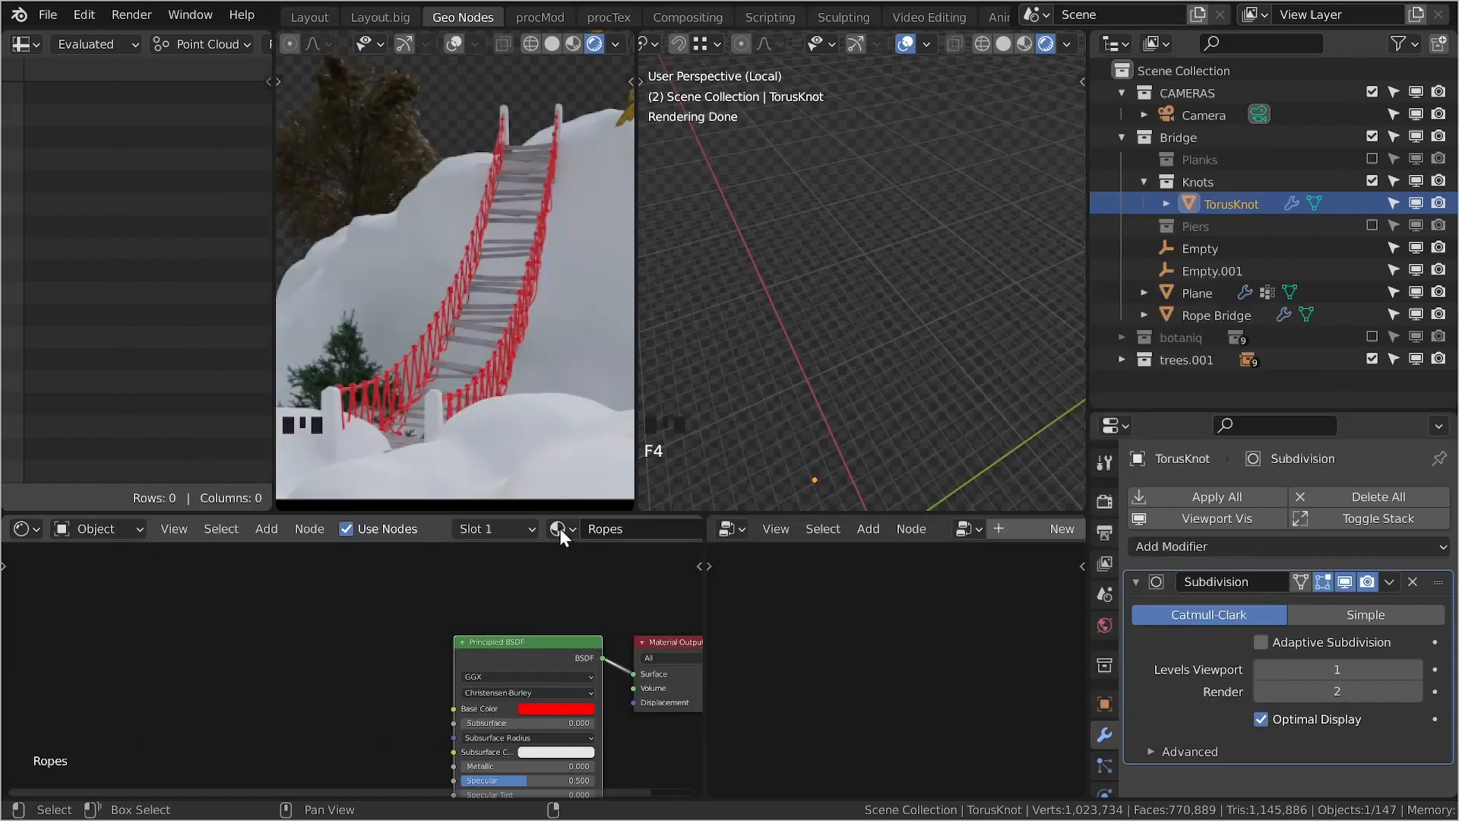
Step: Select the Rope Bridge, replace the red rope material in its modifier with a brown rope material, and save
middle_click_drag(221, 608, 374, 645)
key("ctrl+s")
left_click(554, 433)
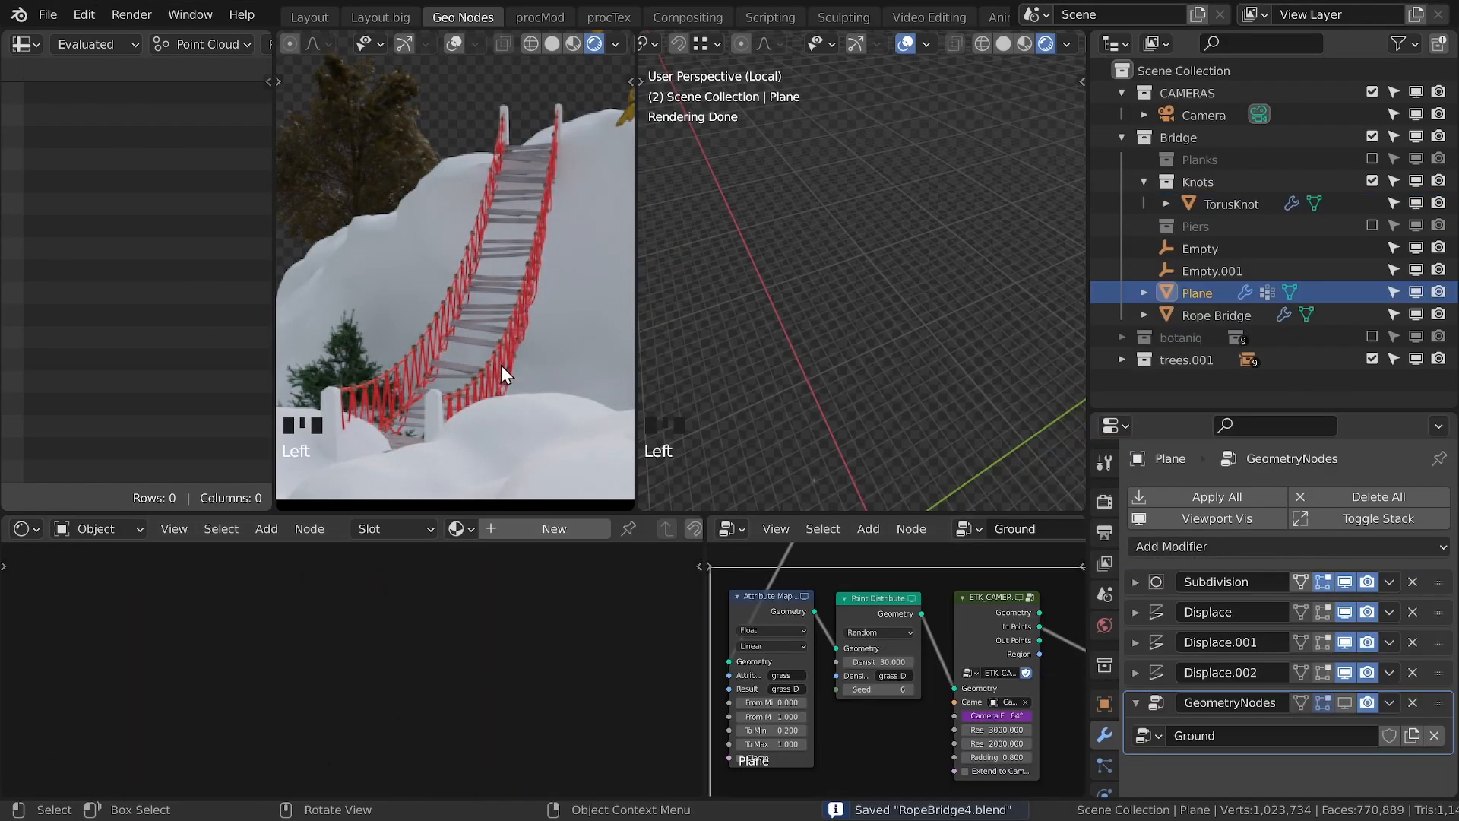
left_click(507, 372)
scroll(1292, 646, "down", 10)
left_click(1323, 752)
left_click(1292, 630)
key("ctrl+s")
Step: Show the Piers collection instead of Knots and assign the Wood material to the Cube.001 post
left_click(1372, 204)
left_click(1231, 226)
middle_click_drag(881, 258, 942, 295)
left_click(966, 529)
type("w")
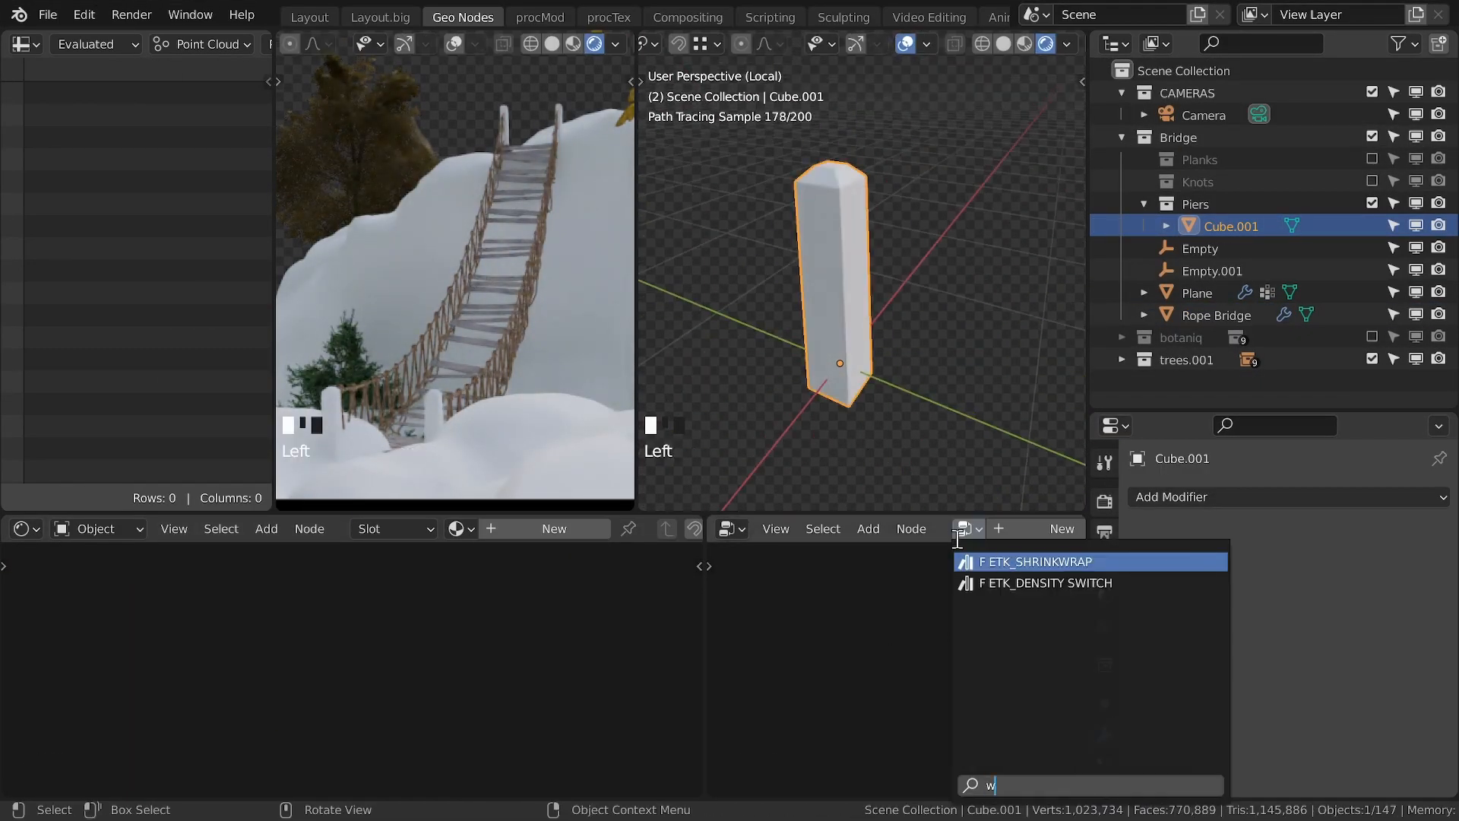
left_click(465, 529)
Step: Delete the post's bottom face and unwrap the post with Smart UV Project
key("Tab")
key("x")
left_click(1038, 312)
key("u")
left_click(817, 88)
Step: Add edge loops around the post's shaft and duplicate the post twice
key("ctrl+r")
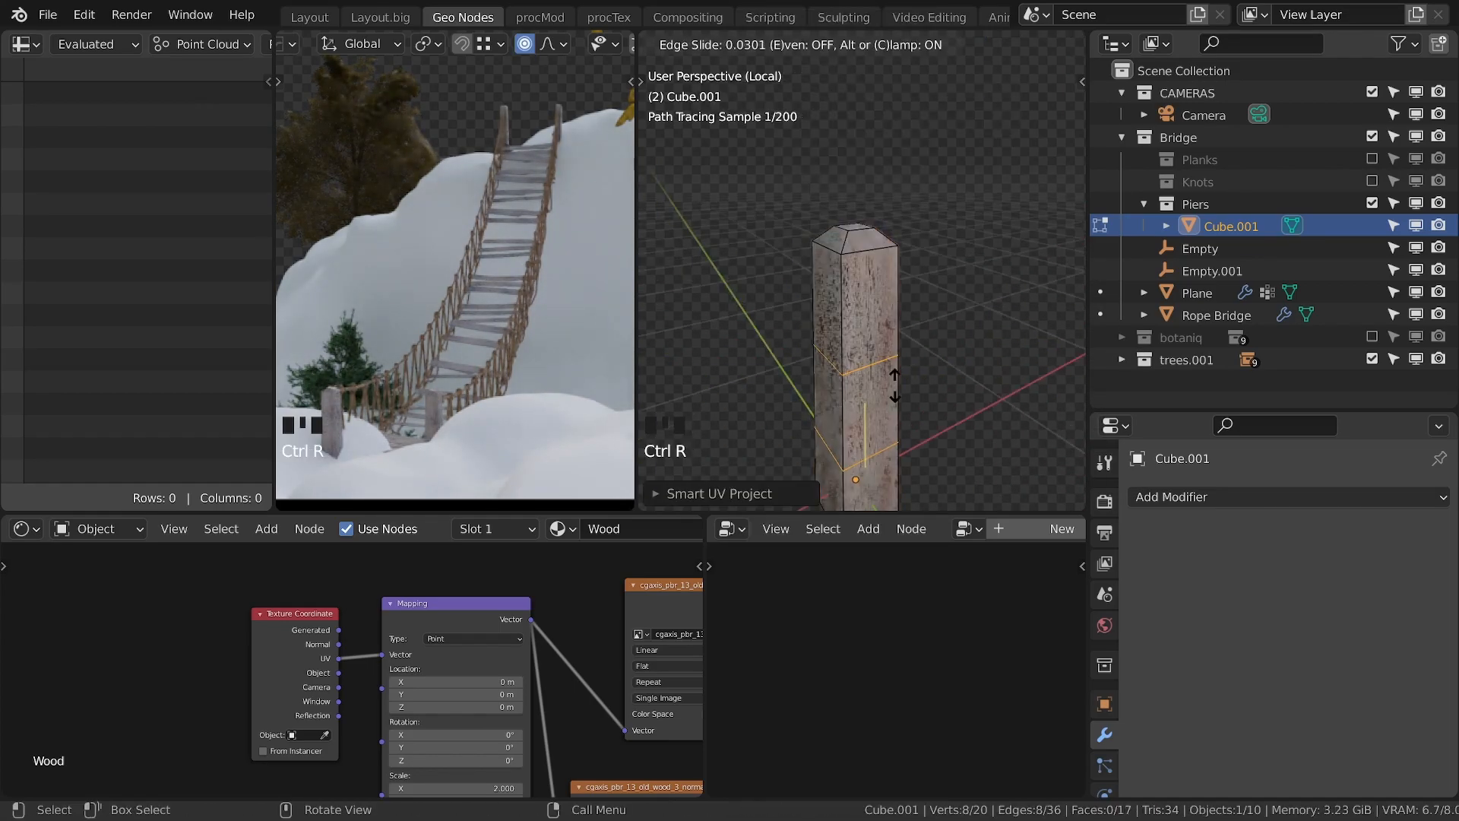
key("Tab")
key("shift+d")
key("shift+d")
Step: Make the three posts crooked by shifting and rotating their edge loops in wireframe front and right views
key("KP_1")
key("shift+z")
key("KP_3")
left_click_drag(825, 293, 908, 391)
key("r")
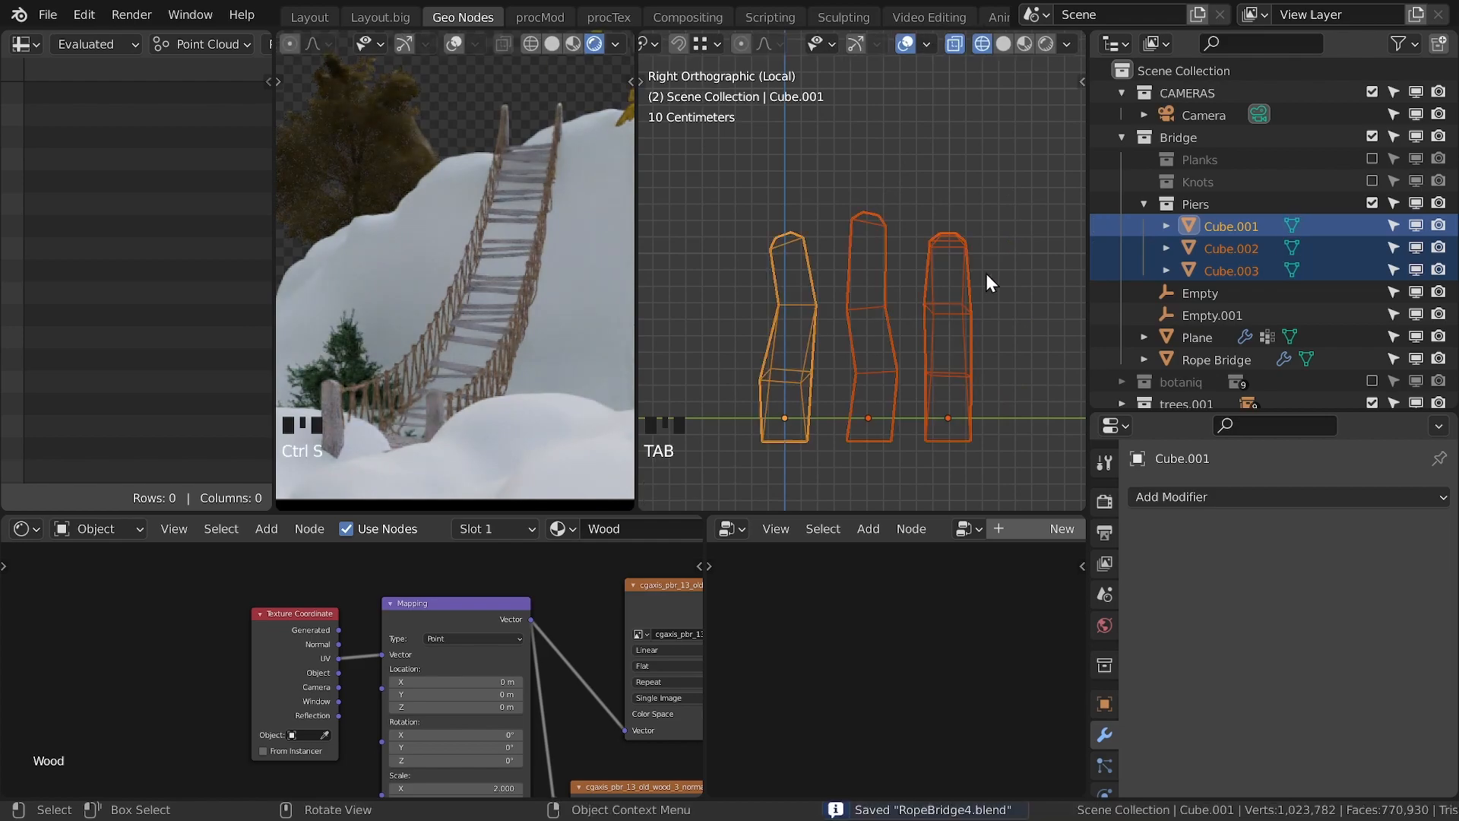
Step: Add Subdivision Surface and Bevel modifiers to the post, place the Bevel first and set its amount to 0.01 m
left_click(1232, 497)
left_click(1018, 383)
left_click(1138, 580)
left_click(1216, 546)
left_click(996, 146)
left_click_drag(1438, 613, 1446, 557)
type("0.01")
key("Return")
left_click(1136, 582)
Step: Reduce the post's Bevel amount to 0.0041 m and show the posts in Material Preview shading
middle_click_drag(935, 388, 1038, 462)
left_click(1136, 582)
left_click_drag(1335, 667, 1319, 668)
left_click(1024, 45)
left_click(1003, 144)
middle_click_drag(575, 668, 380, 669)
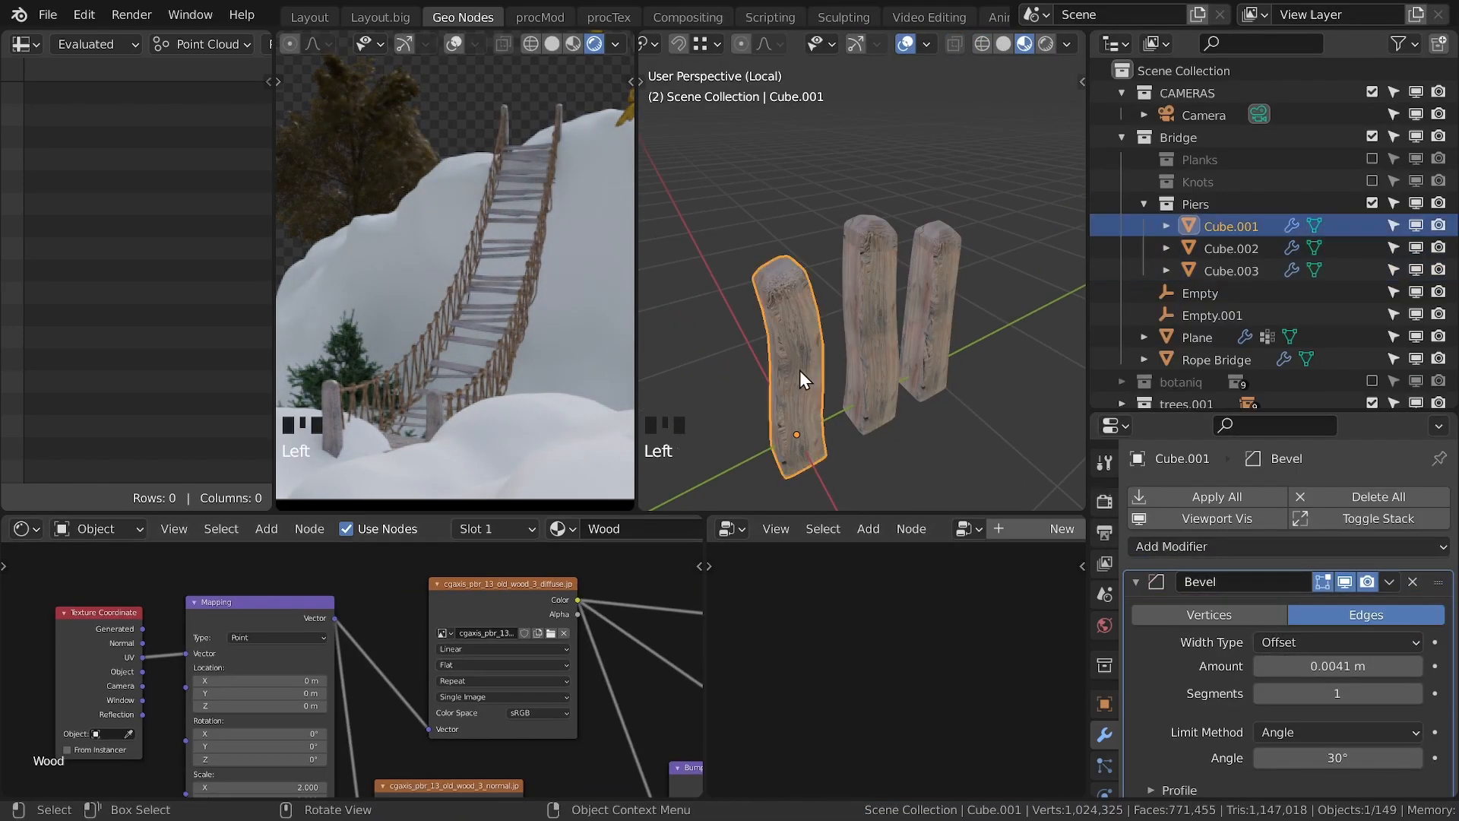
Step: Review the Wood material's nodes on the post, save the file and select the Rope Bridge
left_click(800, 377)
middle_click_drag(608, 730, 284, 603)
scroll(544, 658, "down", 4)
key("ctrl+s")
middle_click_drag(544, 658, 304, 540)
left_click(1216, 360)
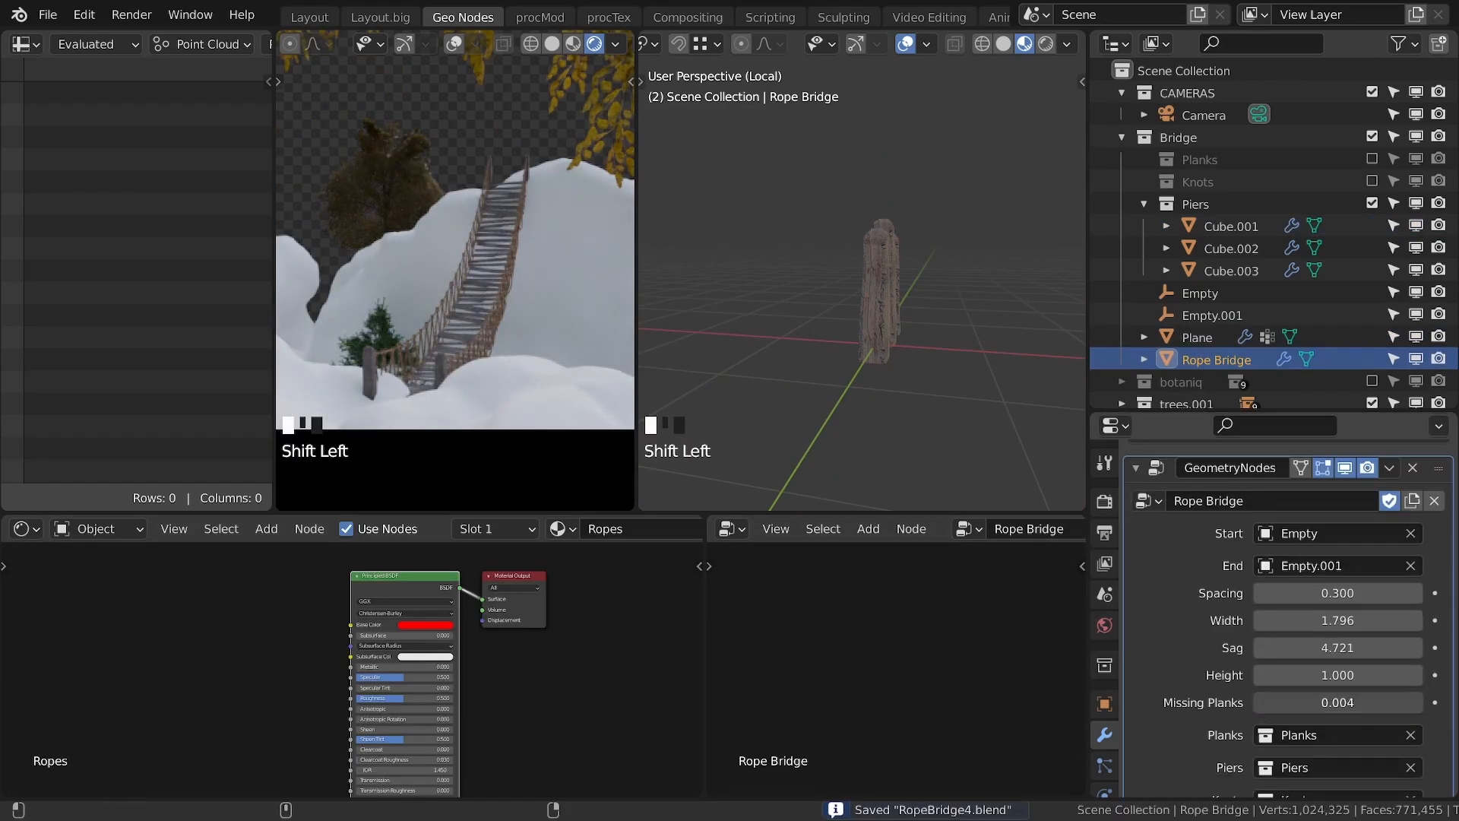
left_click(530, 261)
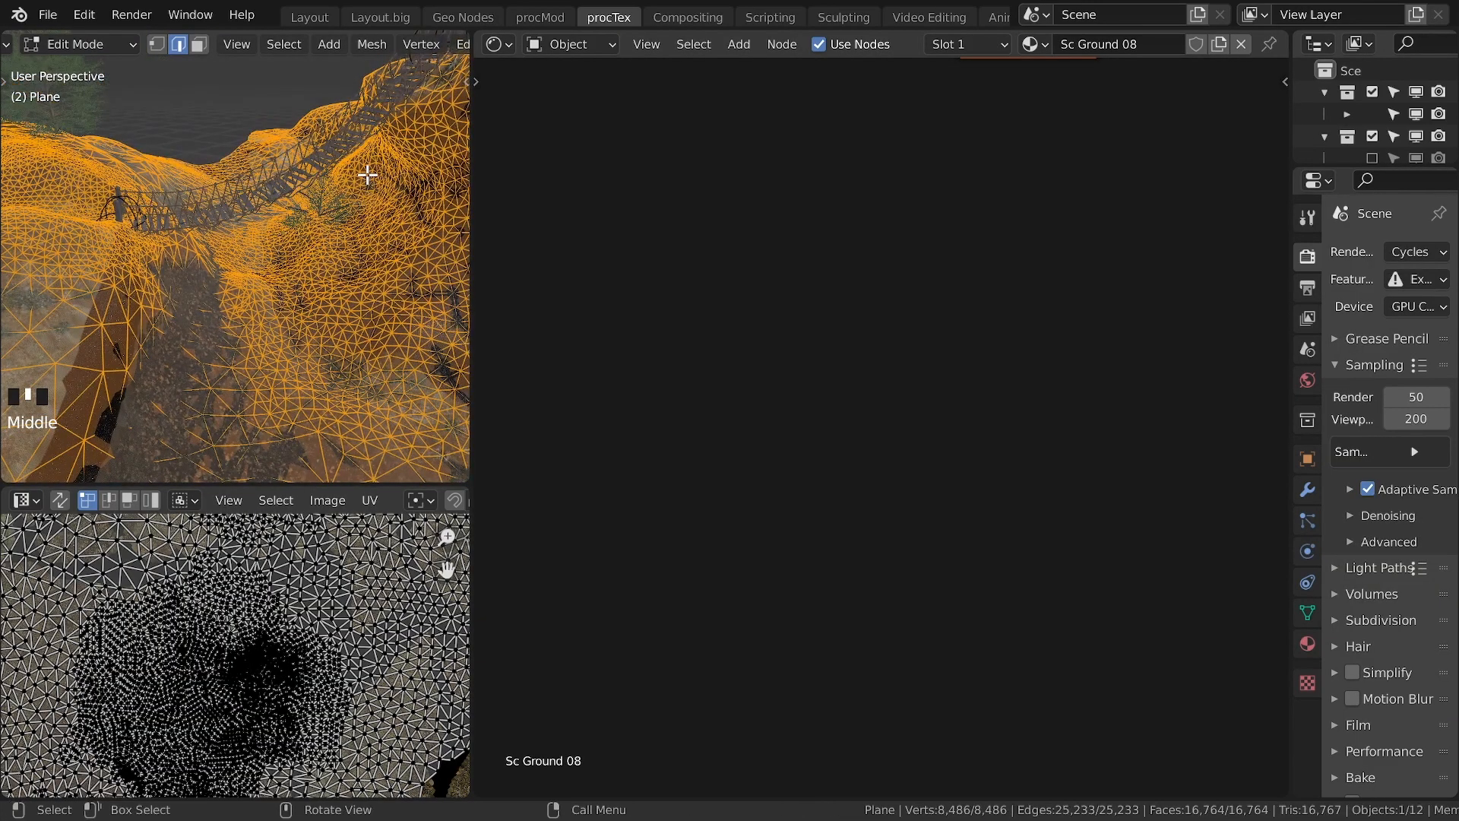
Step: Unwrap the whole ground Plane with Smart UV Project at a 66° angle limit and zero island margin
key("u")
left_click(365, 171)
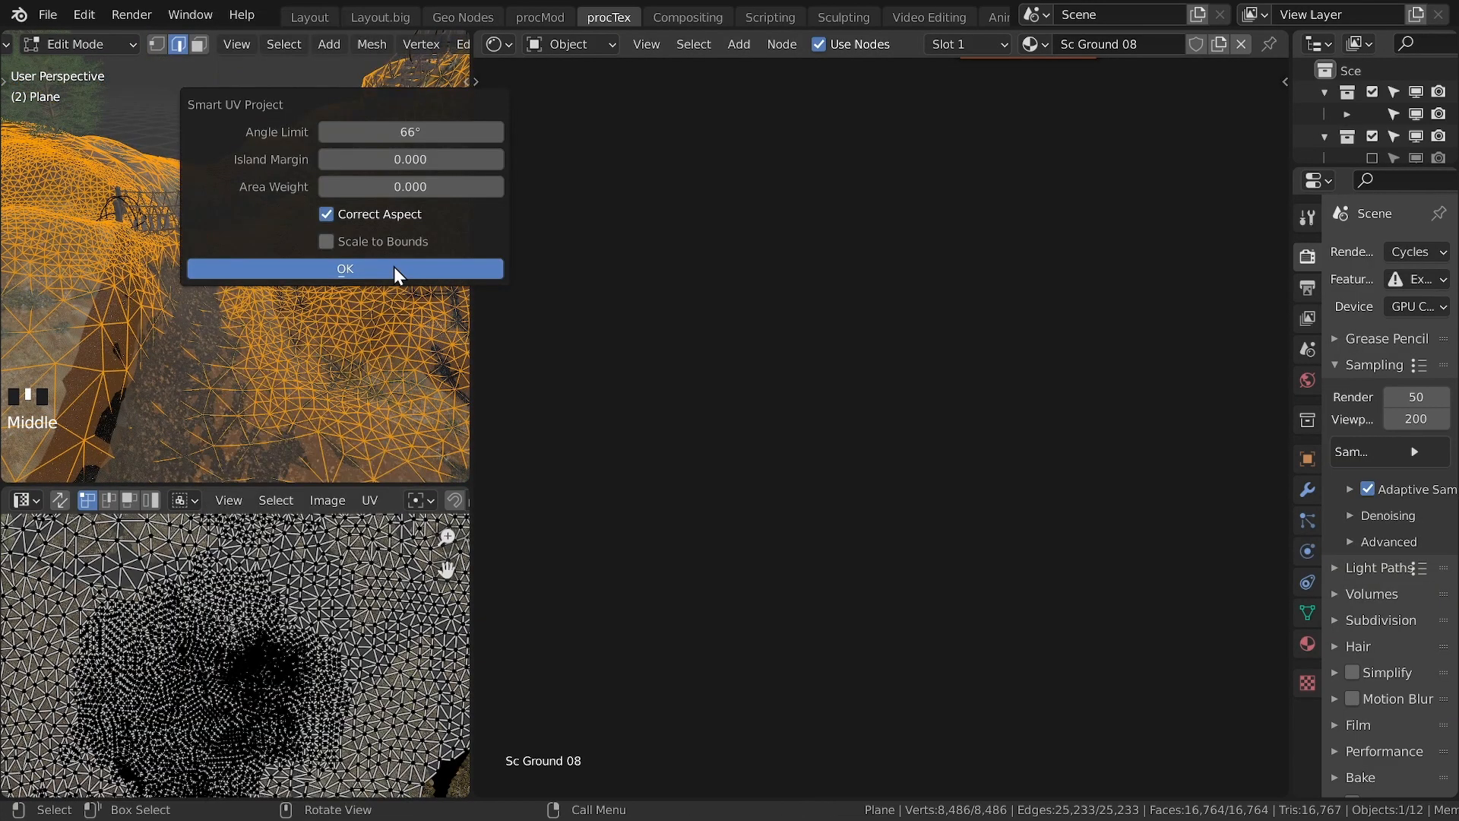
left_click(362, 277)
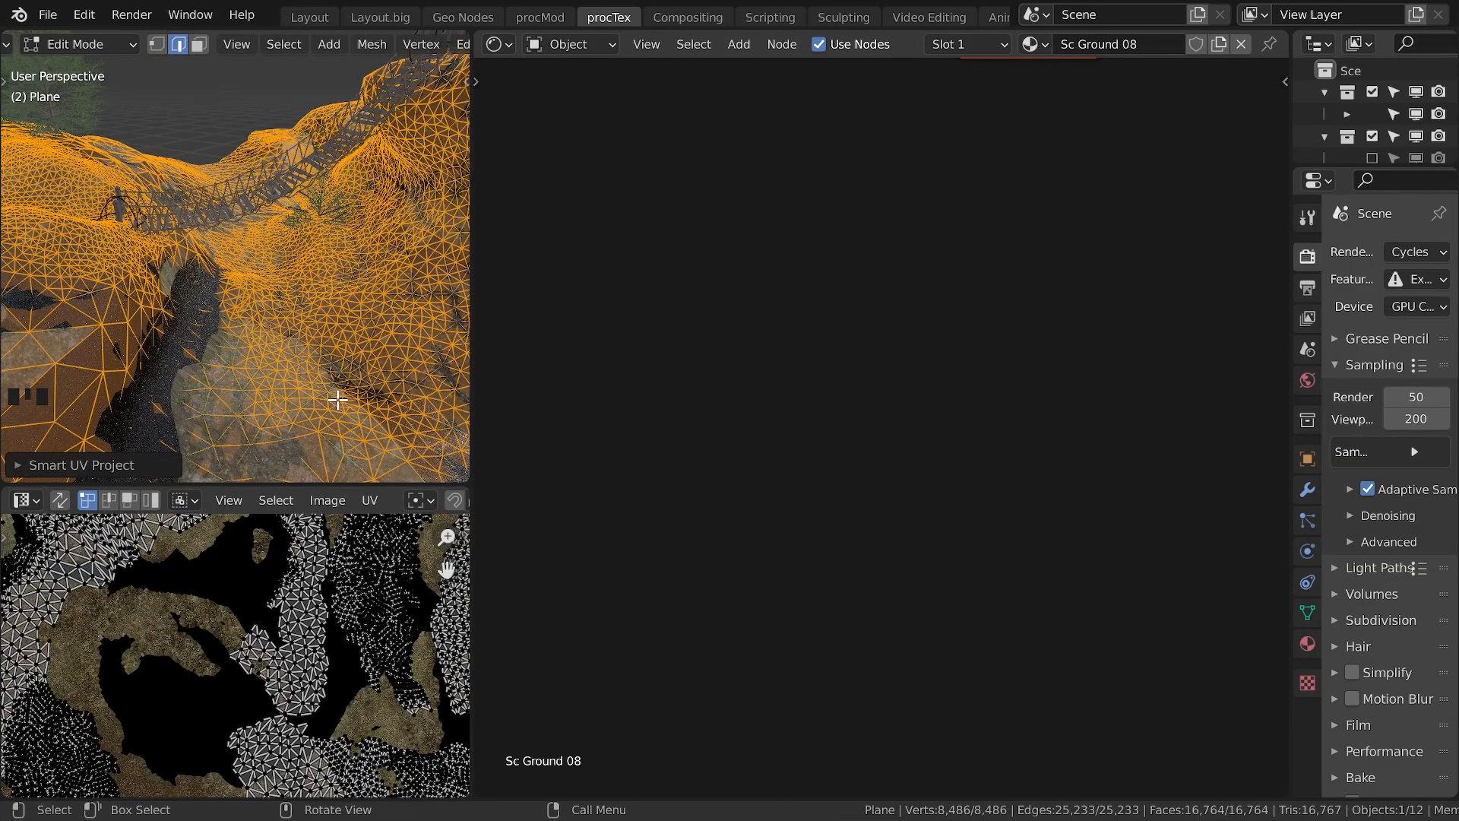
scroll(380, 46, "down", 10)
left_click(383, 46)
scroll(348, 652, "down", 4)
Step: Maximize the UV editor and move, rotate and scale a large ground island onto a rounded patch of the GroundCol.png texture
key("ctrl+space")
key("l")
key("g")
left_click(772, 517)
scroll(782, 608, "up", 4)
key("r")
left_click(290, 278)
key("g")
key("s")
key("r")
key("g")
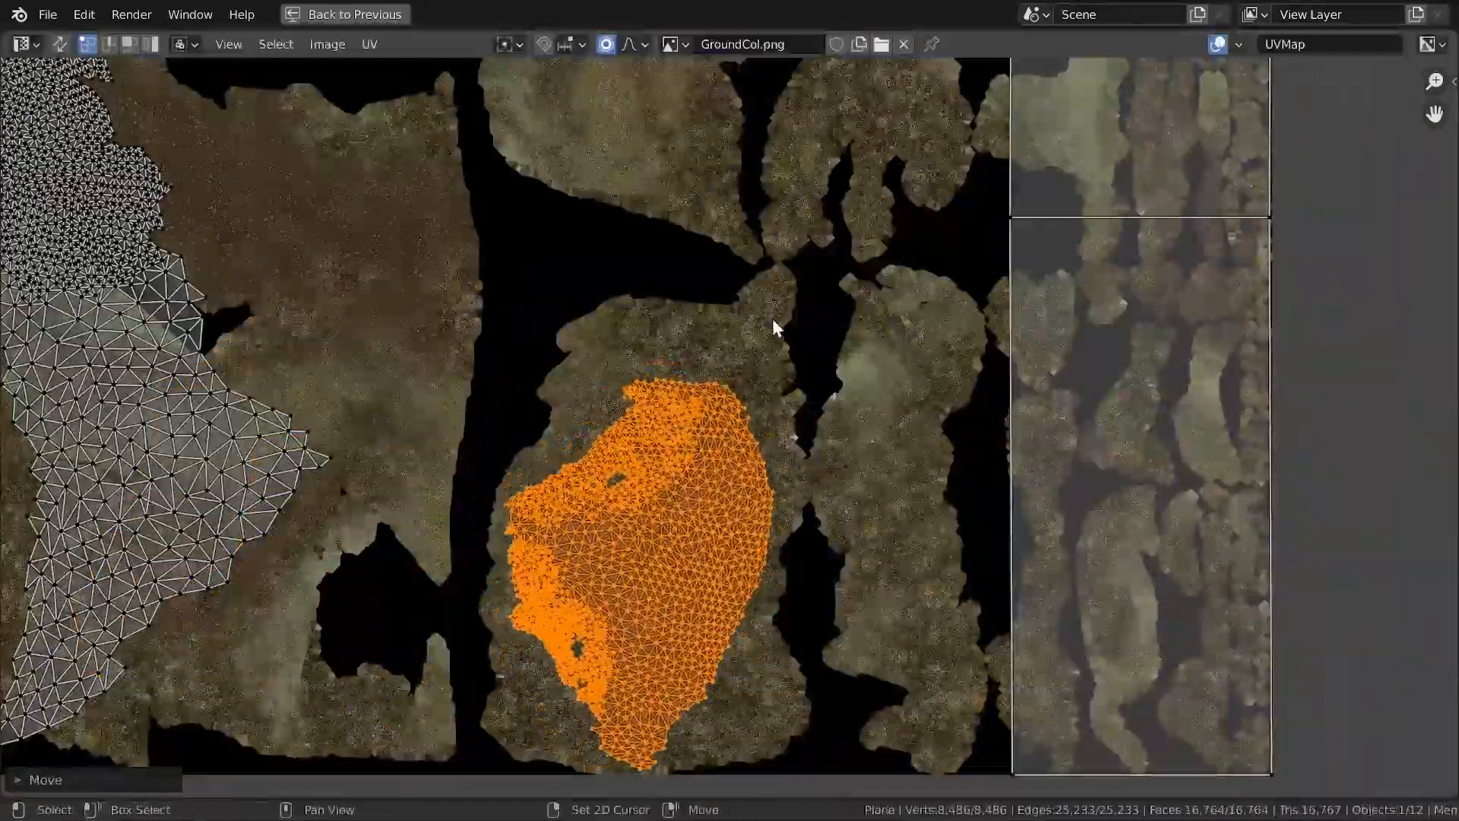
Step: Scale and move the next linked ground islands onto the narrow oval patch and the large curved patch of the texture
scroll(778, 669, "down", 4)
key("l")
key("s")
key("g")
key("l")
key("s")
key("g")
scroll(570, 430, "up", 5)
key("s")
key("g")
scroll(446, 504, "down", 3)
key("l")
left_click(778, 433)
Step: Distribute more linked UV islands one at a time over the large curved patch and the texture's central terrain patches
middle_click_drag(777, 319, 632, 686)
key("l")
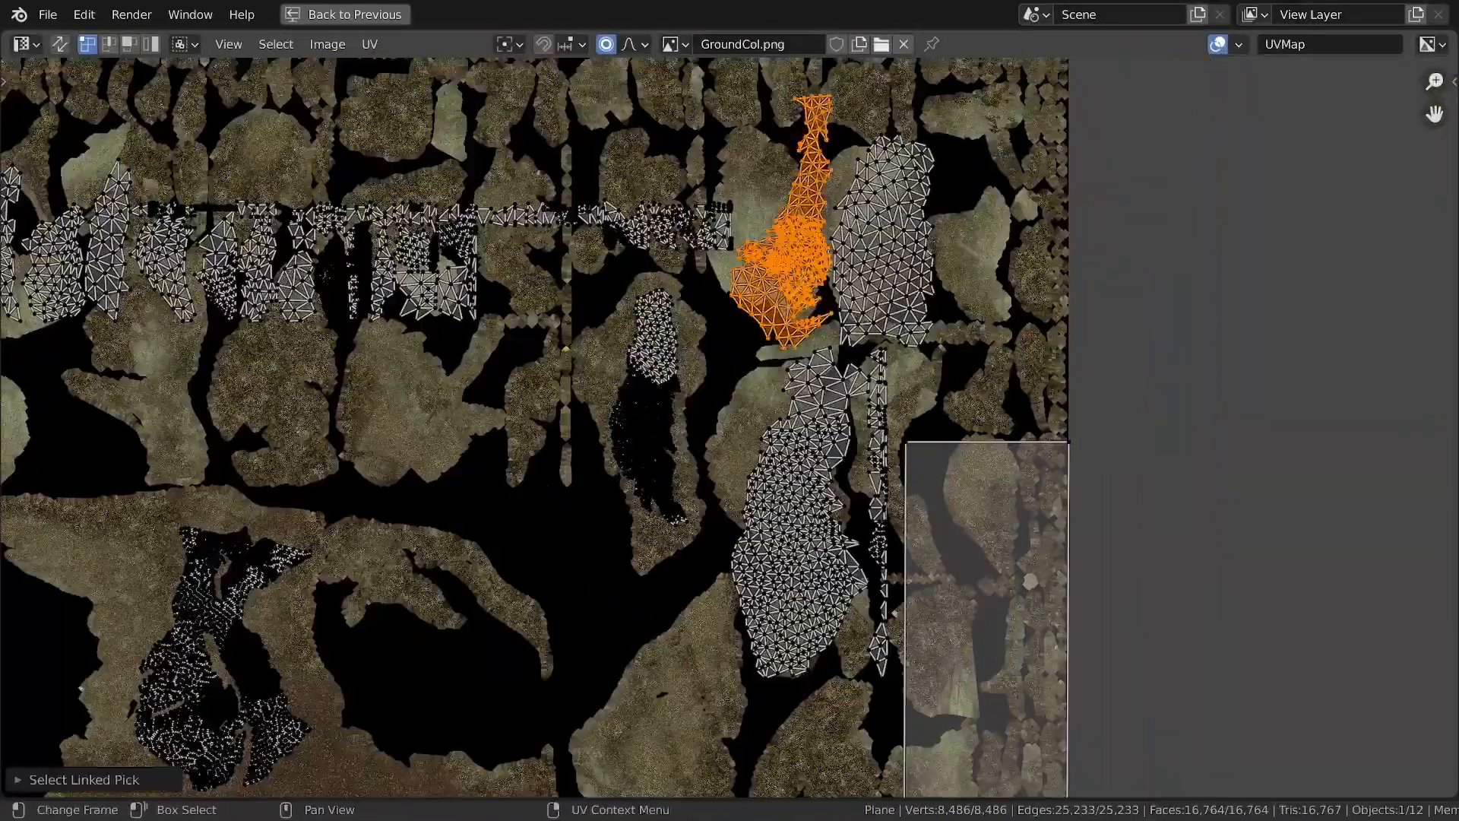
key("s")
key("g")
middle_click_drag(475, 708, 847, 463)
key("g")
left_click(840, 658)
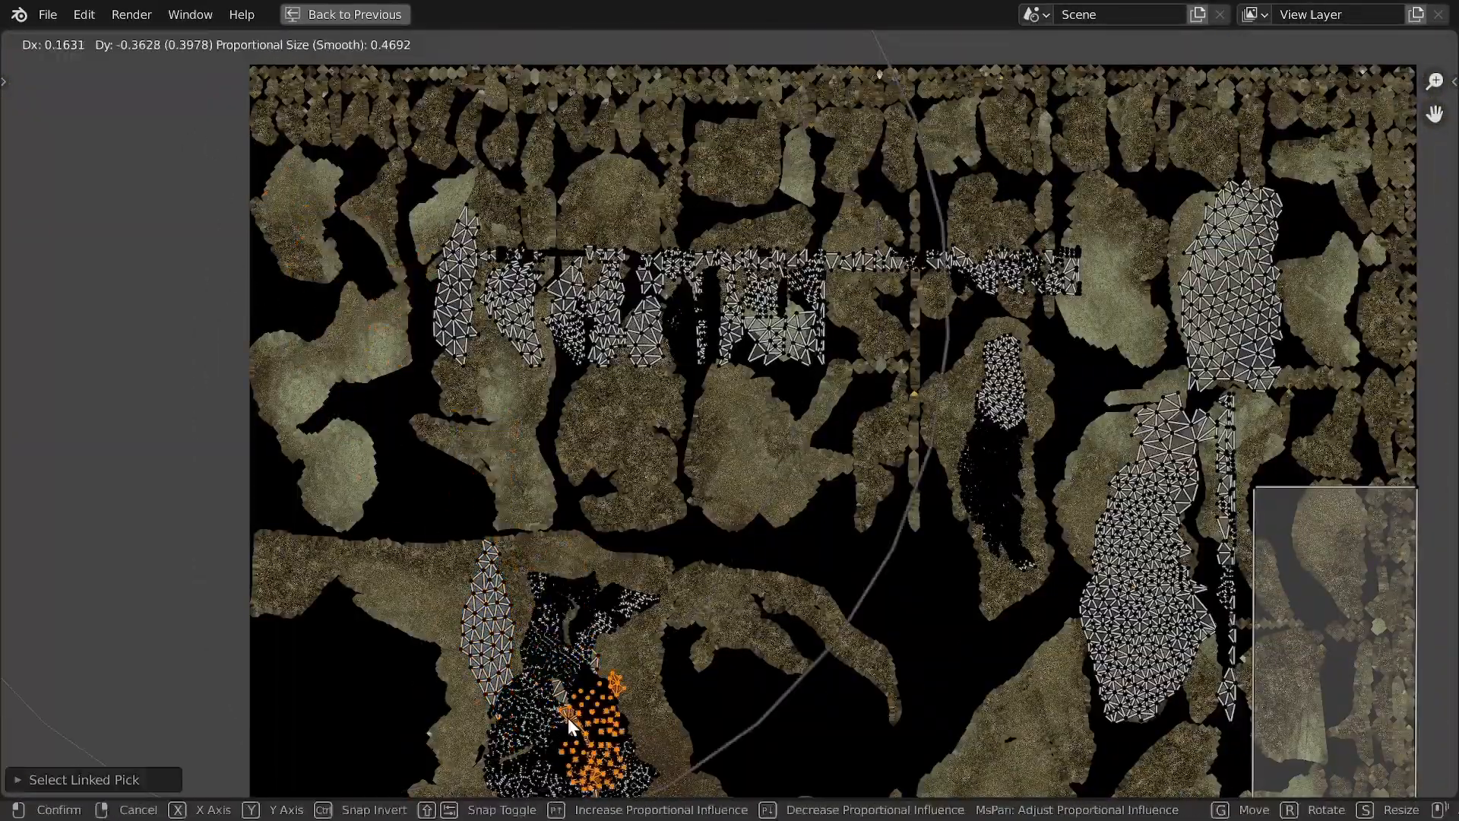
key("l")
key("g")
left_click(599, 483)
key("l")
key("g")
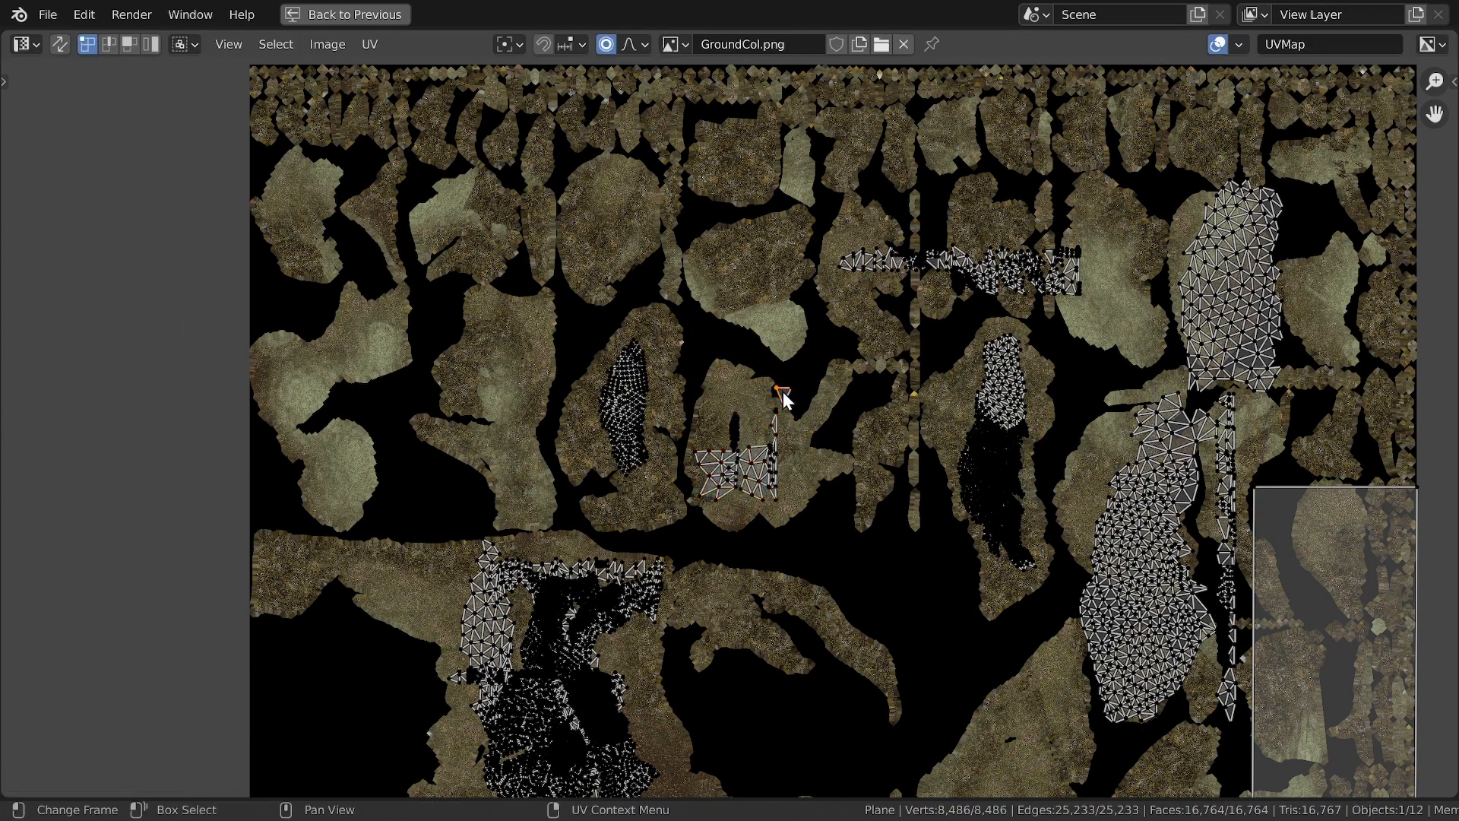
Step: Move the large upright UV island onto the oval patch near the texture's upper right and shrink it to fit
scroll(750, 493, "down", 2)
key("l")
key("g")
left_click(1034, 319)
key("s")
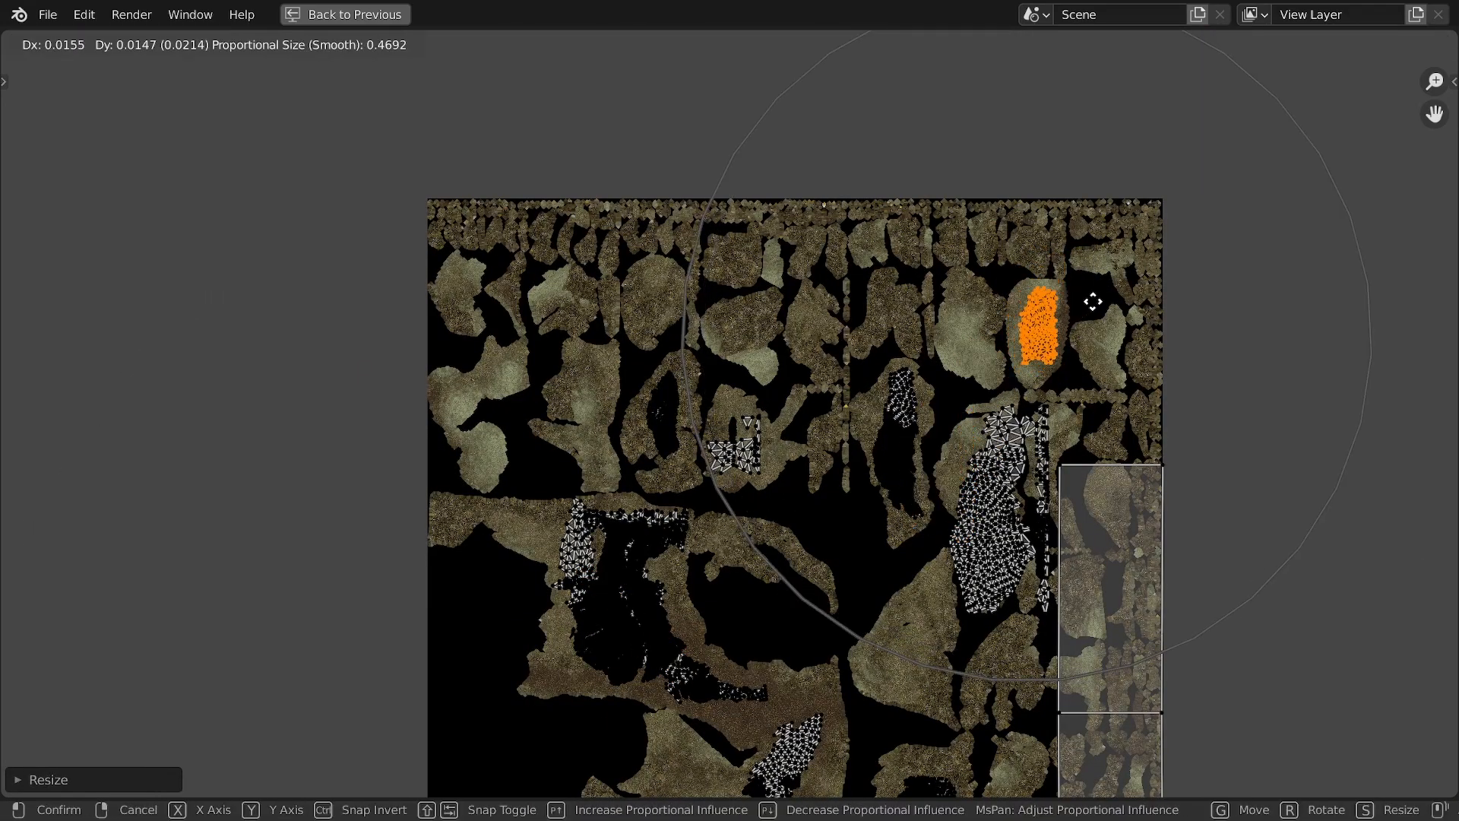
Step: Fit the other large island and the narrow vertical strip onto the remaining terrain patches, and restore the normal editor layout
key("l")
key("g")
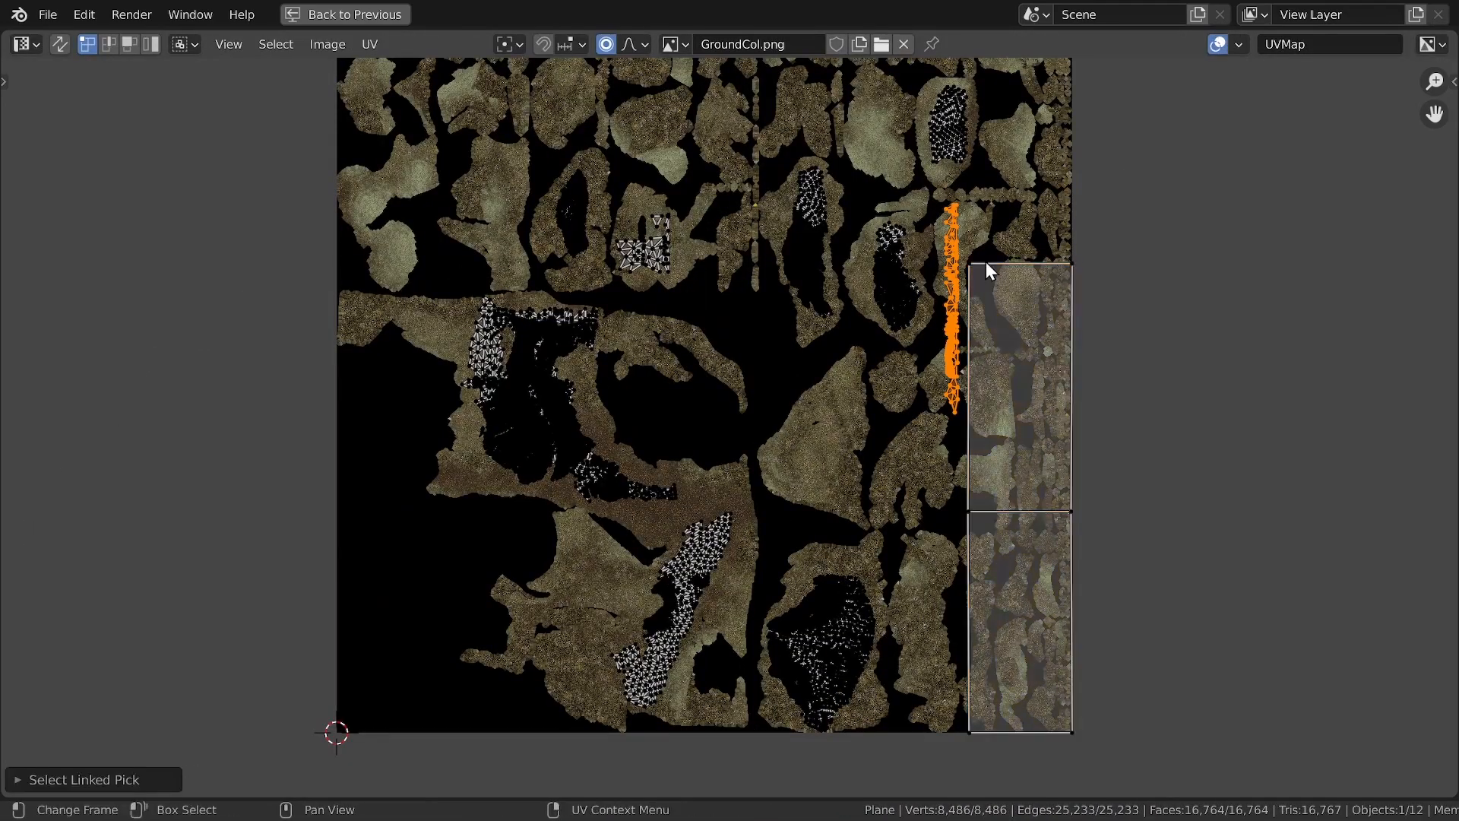
key("g")
key("t")
key("r")
key("l")
key("s")
key("g")
left_click(786, 435)
key("ctrl+space")
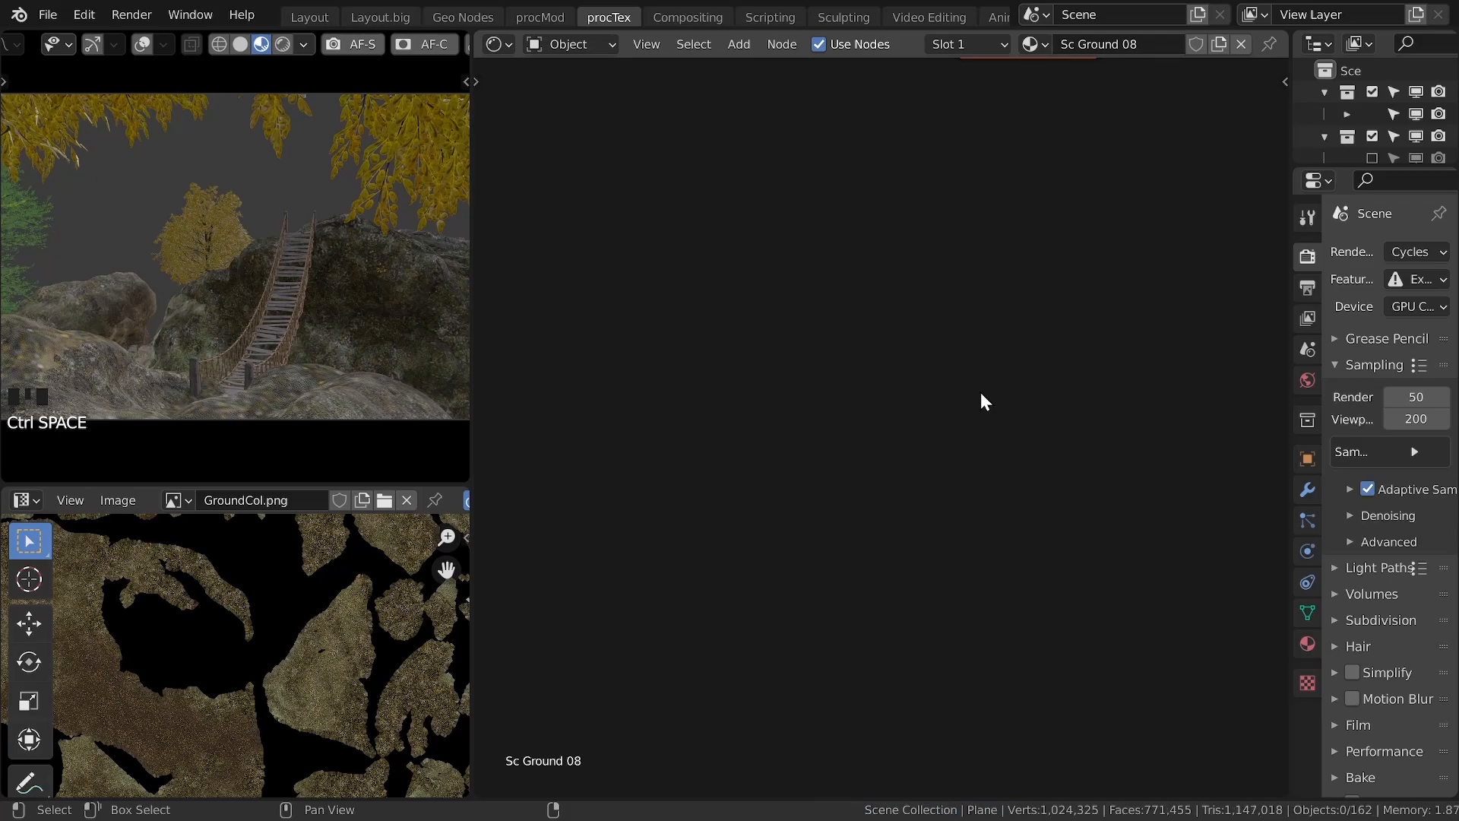
Step: Show the world's shader nodes and add an Environment Texture with a Mapping node to the Background color, saving the file
left_click(571, 44)
left_click(572, 127)
key("ctrl+s")
scroll(355, 46, "down", 7)
left_click(113, 44)
left_click(836, 152)
key("ctrl+t")
key("g")
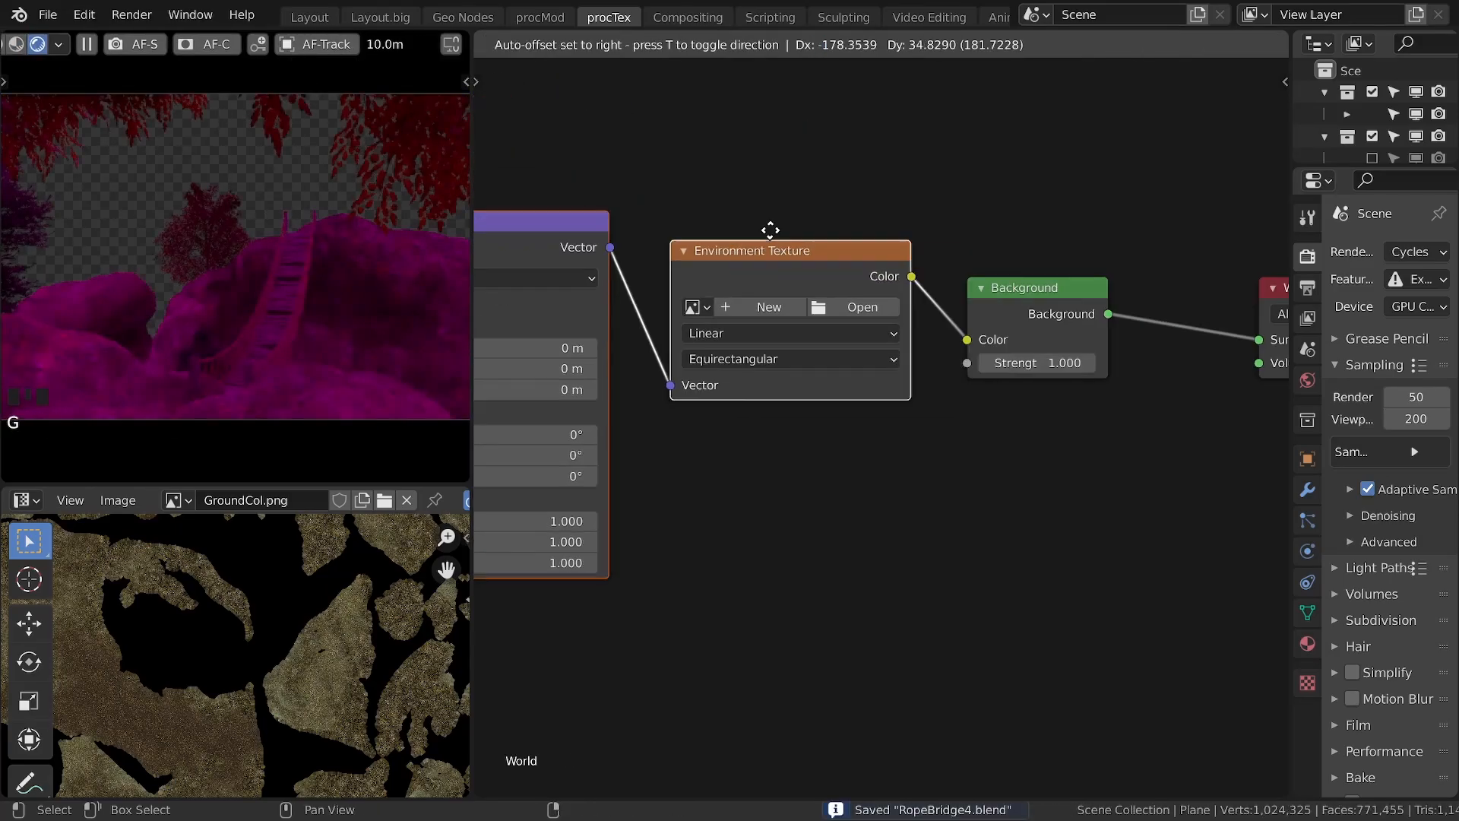
left_click(816, 236)
Step: Browse the 00~HDRI folder and load bergen_8k.hdr into the Environment Texture node
left_click(907, 315)
scroll(809, 271, "down", 12)
left_click(642, 241)
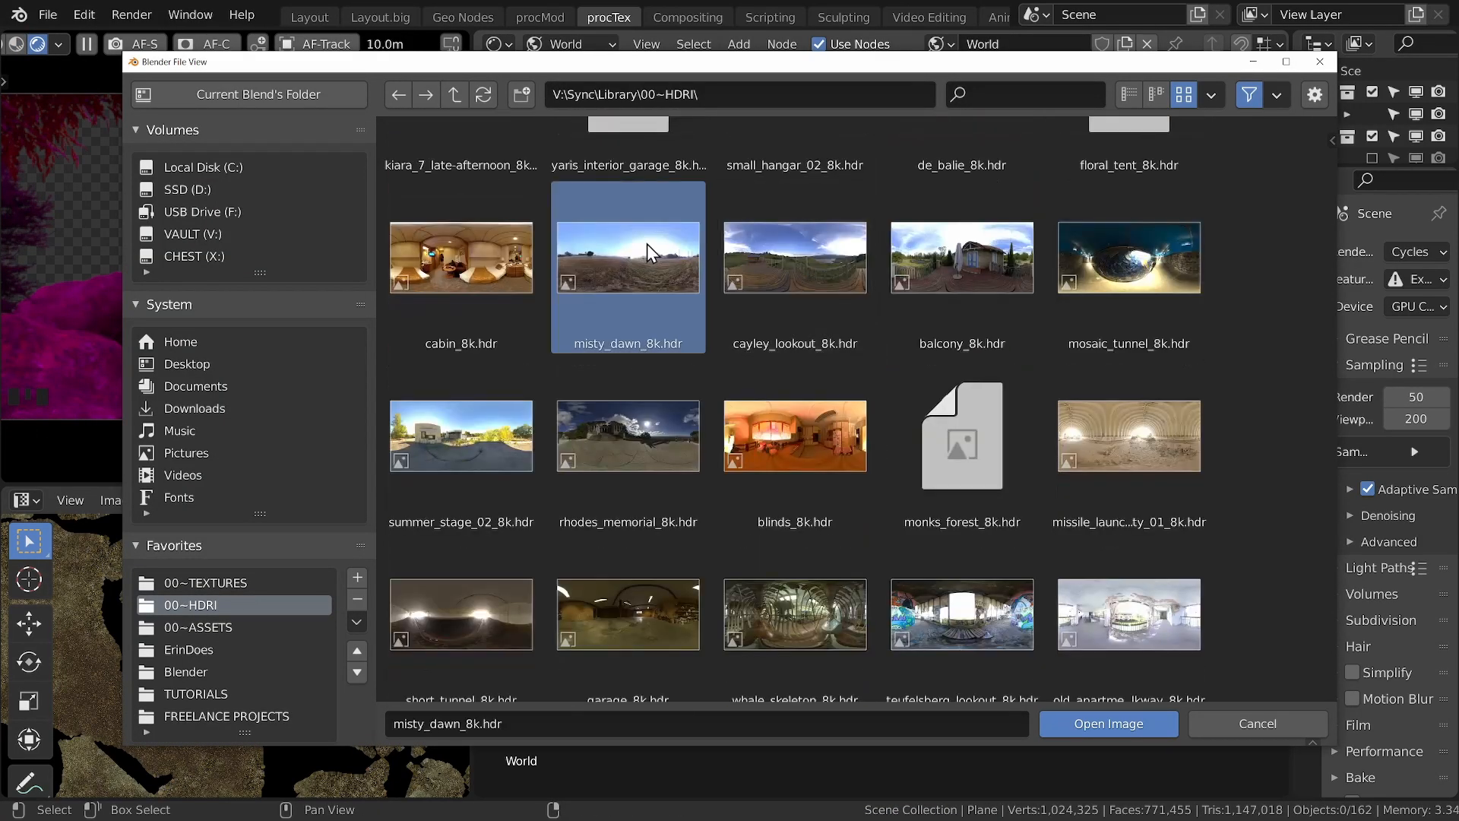
scroll(810, 260, "down", 15)
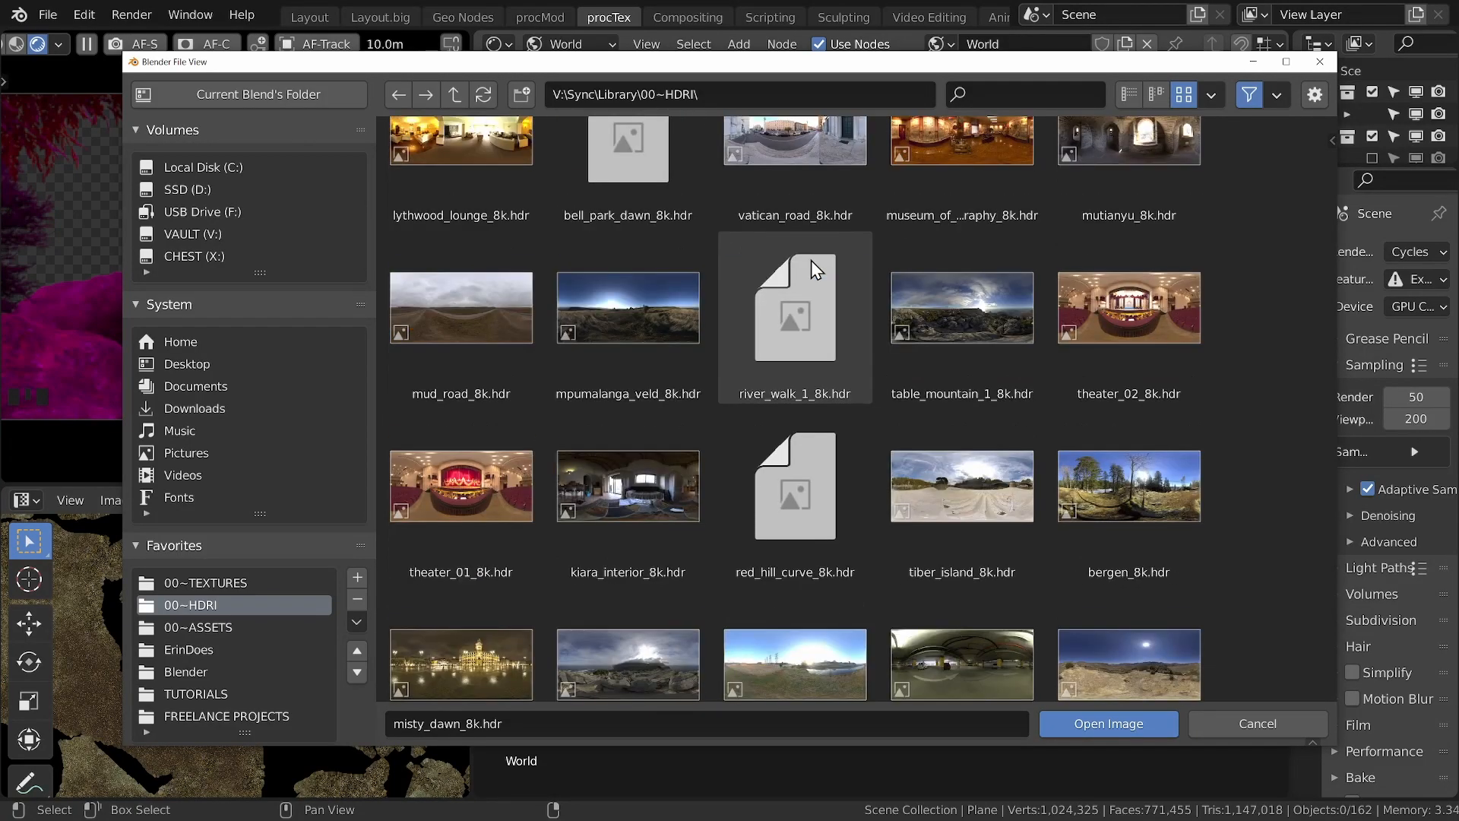
double_click(1129, 486)
Step: Disable the transparent film background, set the HDRI mapping's Z rotation to 68.8° and save the file
left_click(1338, 727)
scroll(1341, 729, "down", 7)
left_click(1368, 673)
key("ctrl+s")
middle_click_drag(1081, 490, 1250, 541)
left_click_drag(657, 528, 726, 528)
key("ctrl+s")
scroll(375, 365, "down", 2)
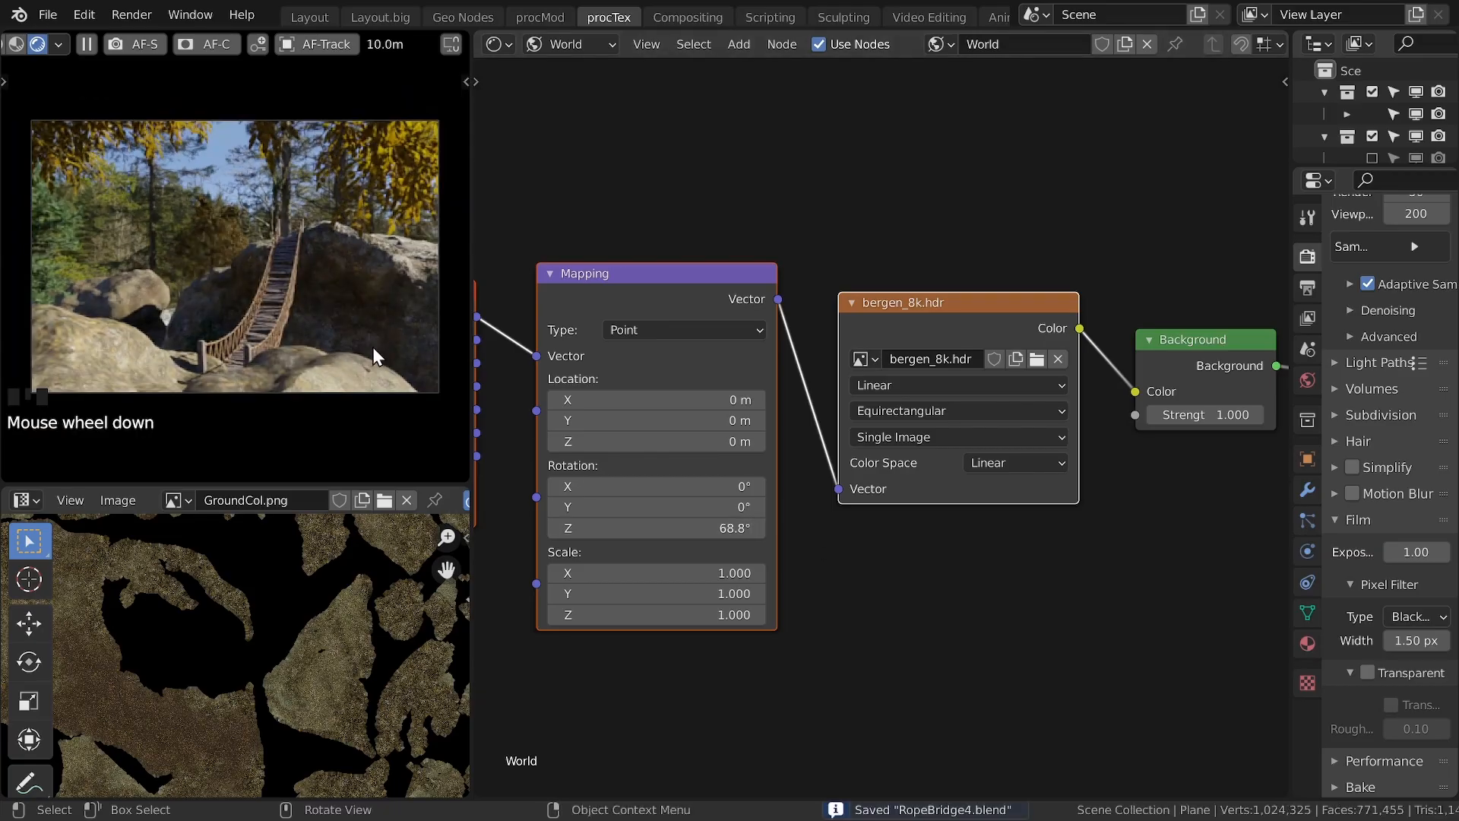
Step: Duplicate the rope bridge with its end empties in the Layout workspace and place the copy between the background rocks
left_click(310, 16)
left_click(455, 395)
scroll(455, 396, "down", 10)
middle_click_drag(574, 367, 630, 414, "shift")
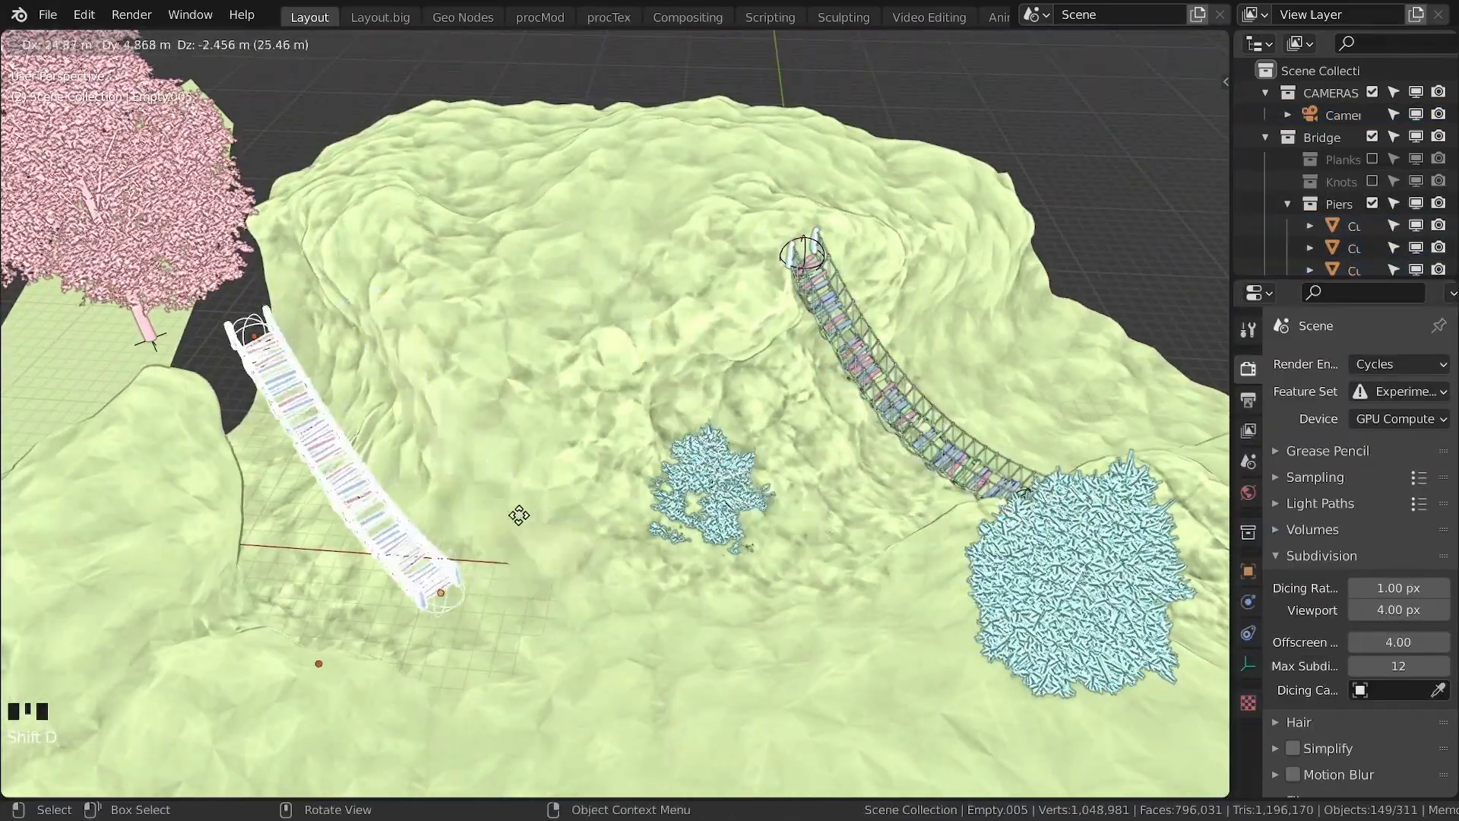
key("KP_0")
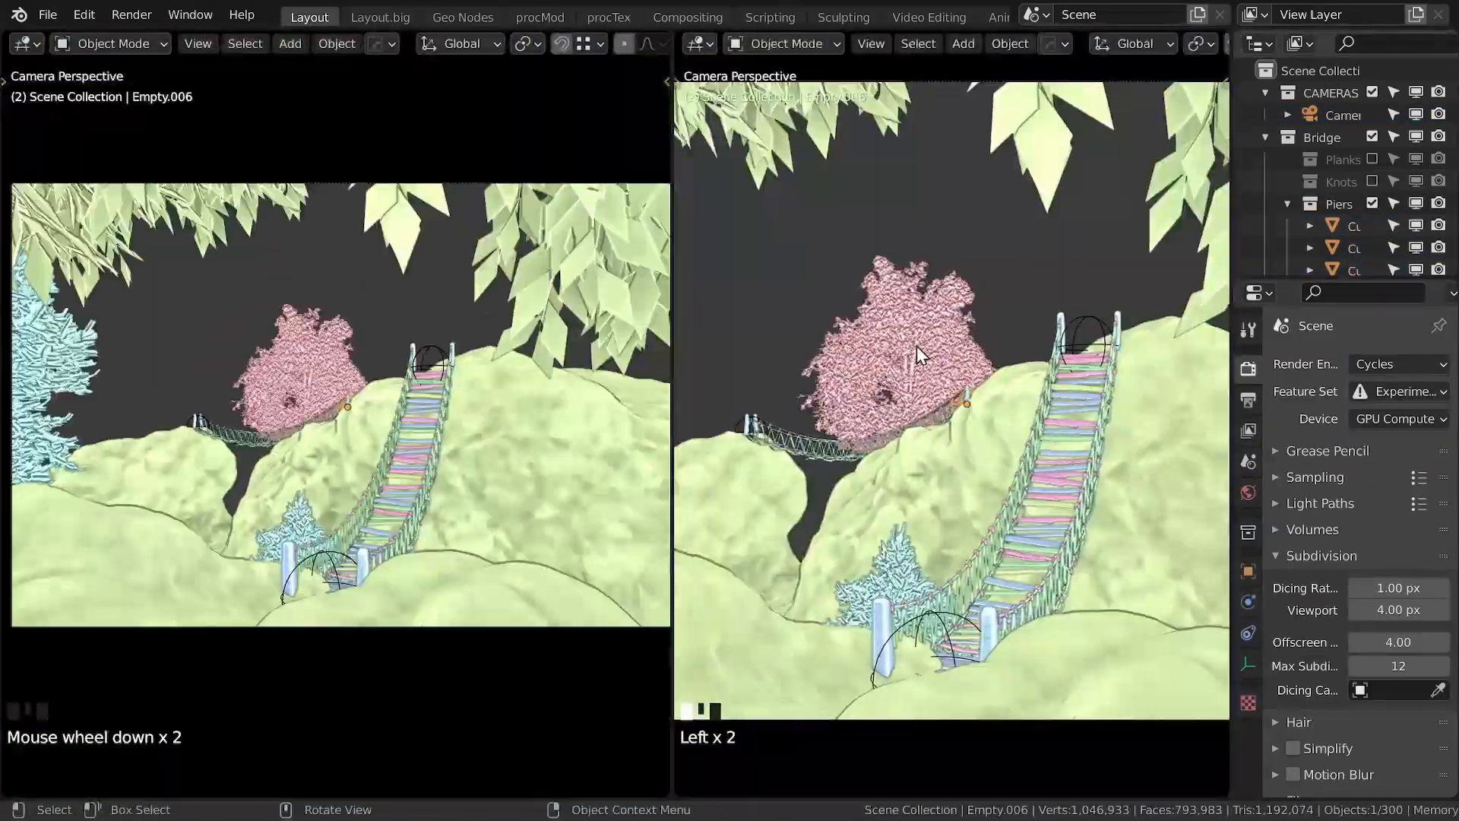
key("g")
key("g")
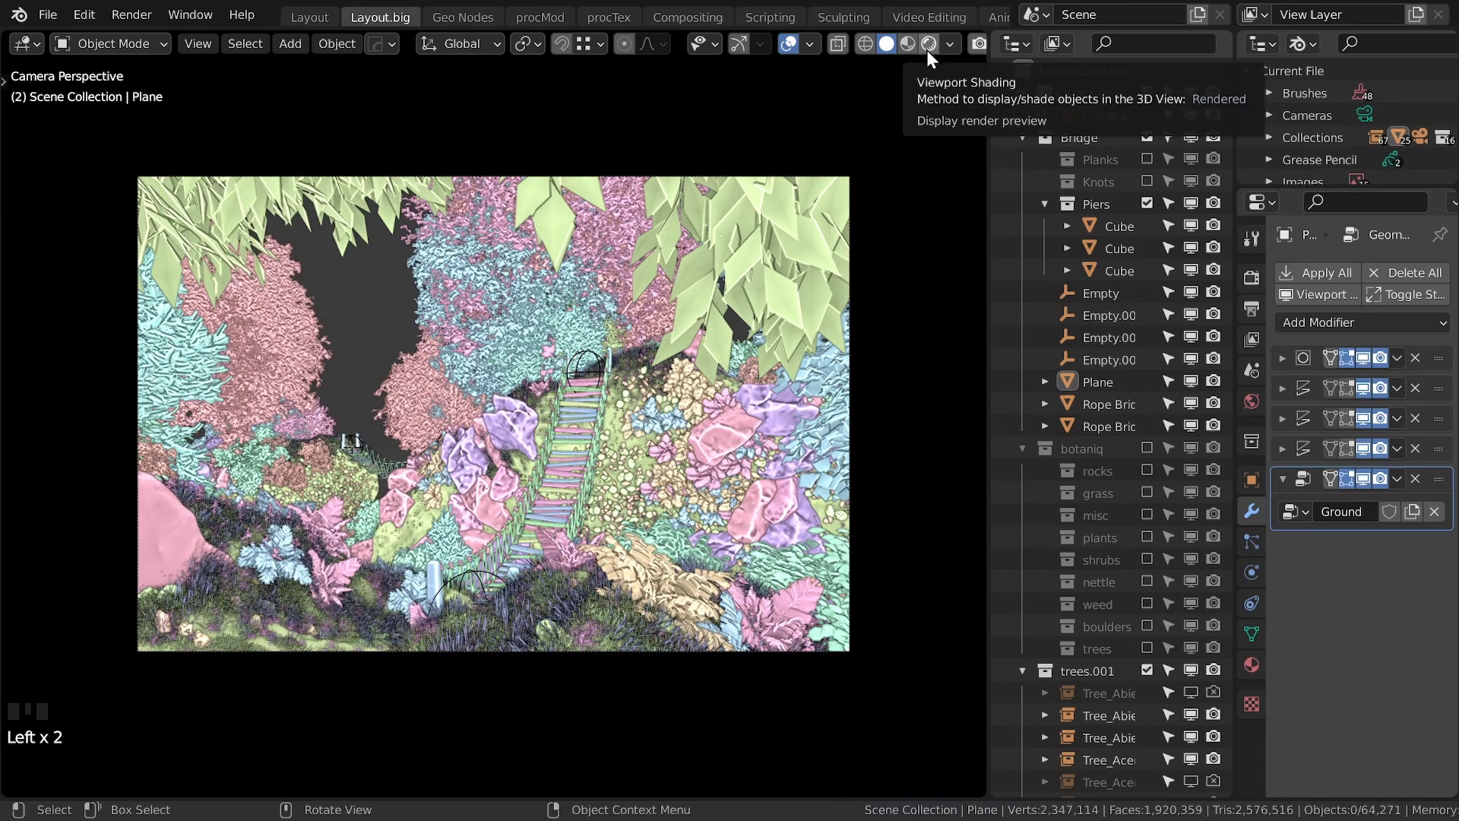
Step: Preview the camera frame in Rendered shading with a render region and set the HDRI mapping's Z rotation to 323°
left_click(928, 44)
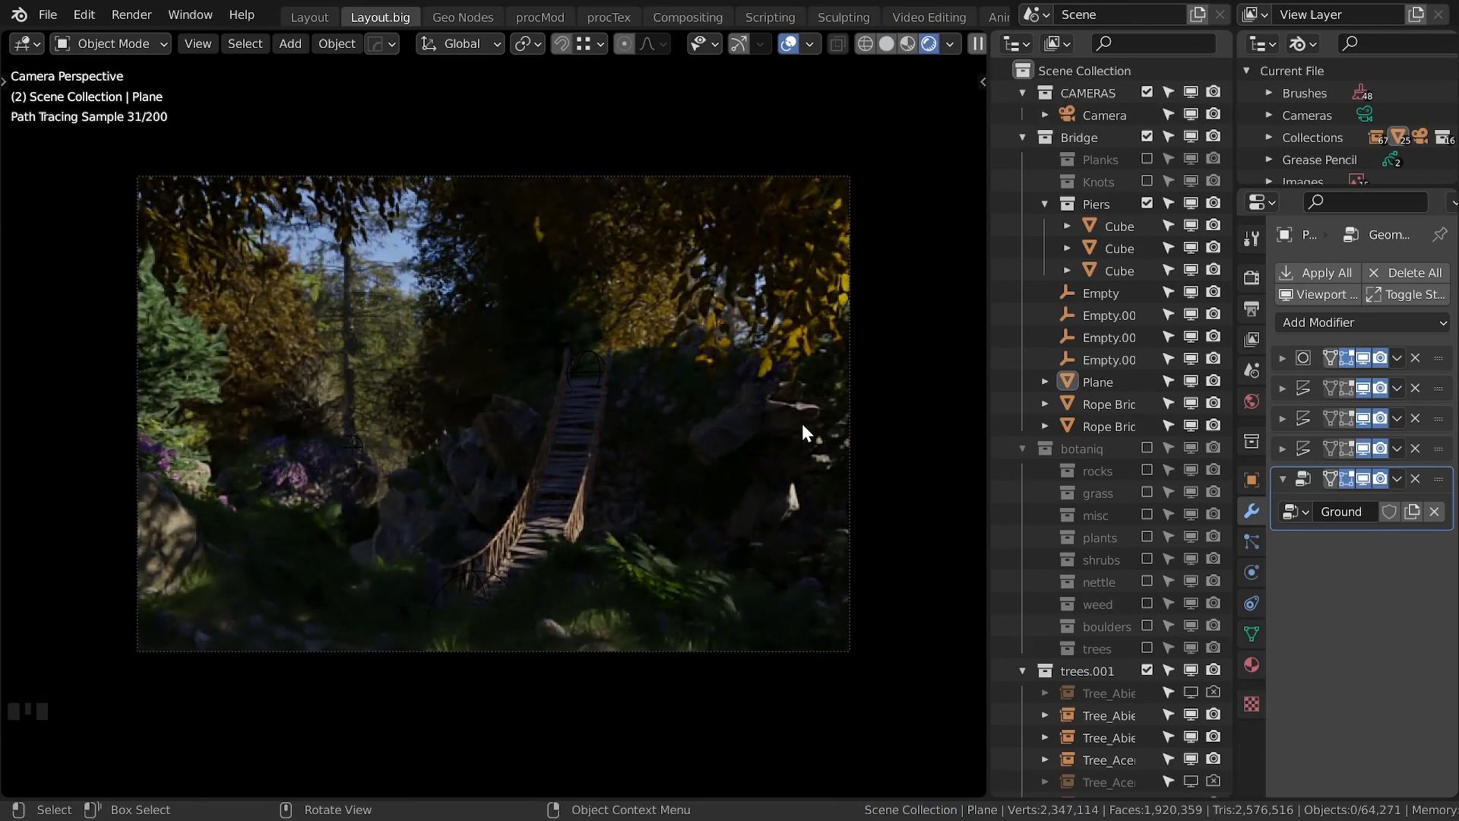
key("ctrl+b")
left_click_drag(134, 162, 862, 662)
left_click(1252, 401)
left_click_drag(1235, 515, 1190, 518)
left_click_drag(1190, 518, 1157, 518)
left_click_drag(1380, 651, 1322, 650)
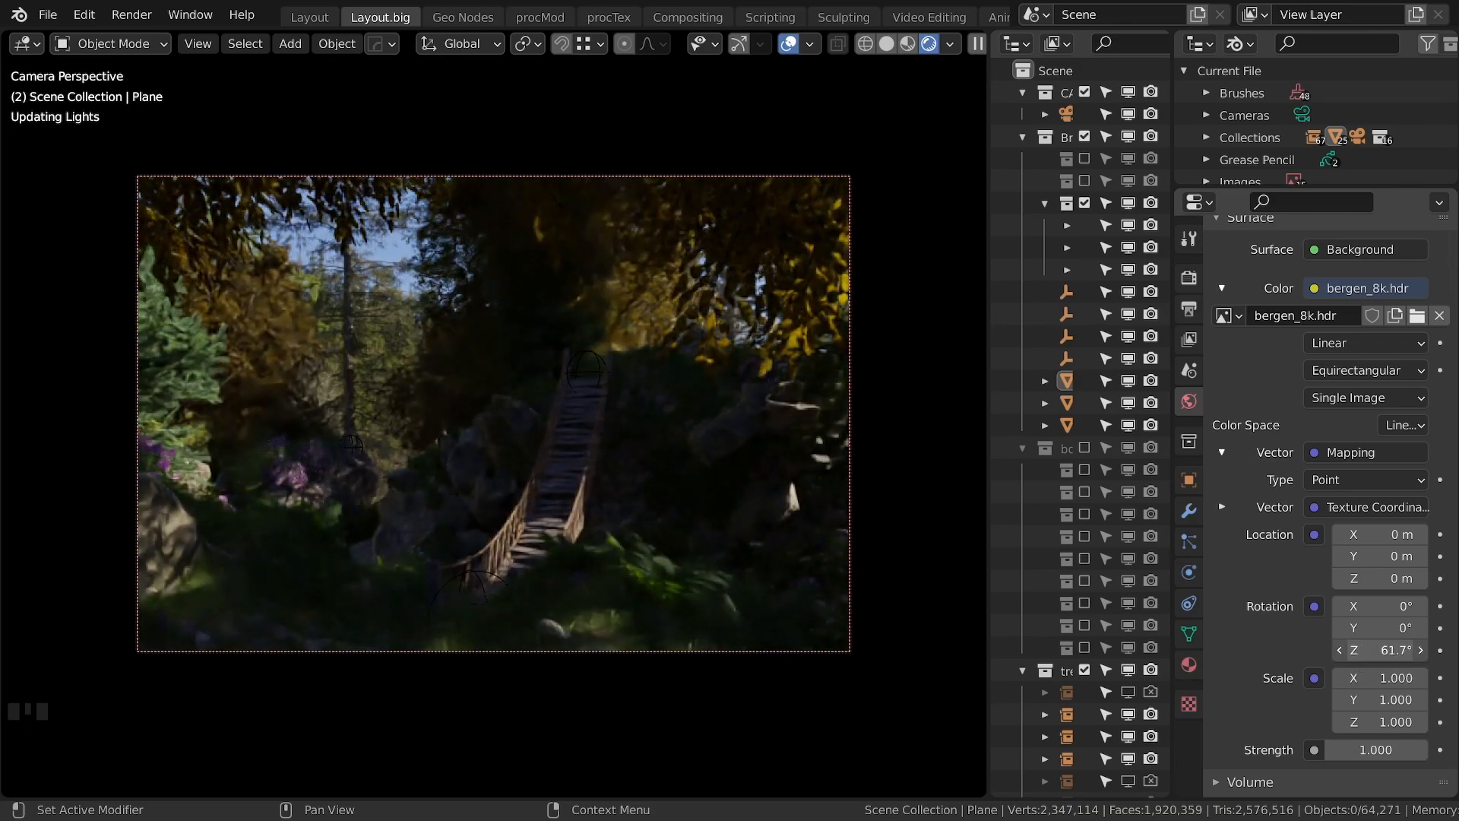
left_click_drag(1379, 650, 1437, 650)
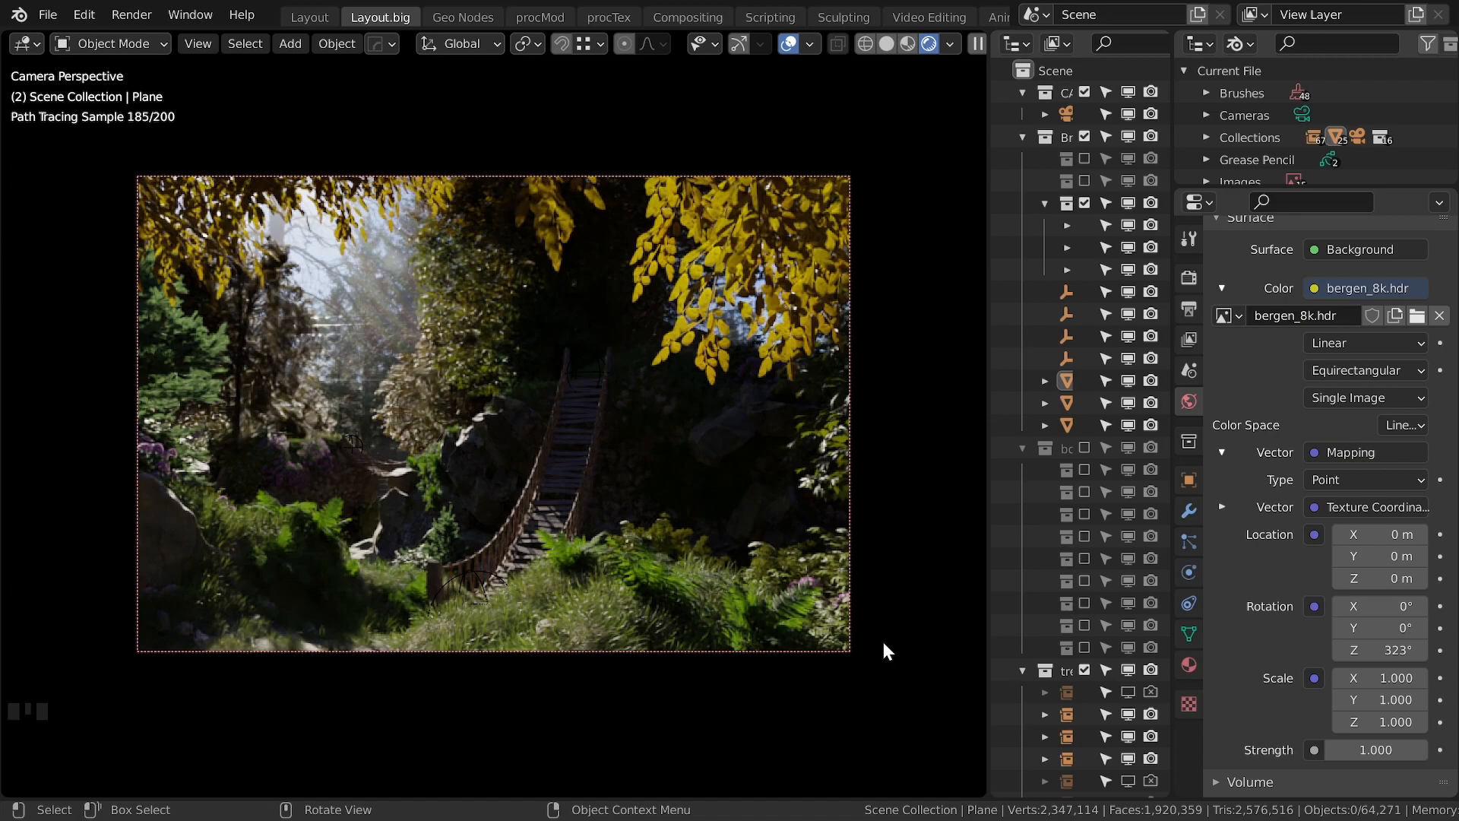
Step: Enable the Acer-pseudoplatanus D summer, Alnus-glutinosa and Fagus-sylvatica trees for viewport and render in the Geo Nodes workspace, and select them
left_click(472, 23)
key("KP_Divide")
key("KP_Divide")
scroll(798, 215, "down", 20)
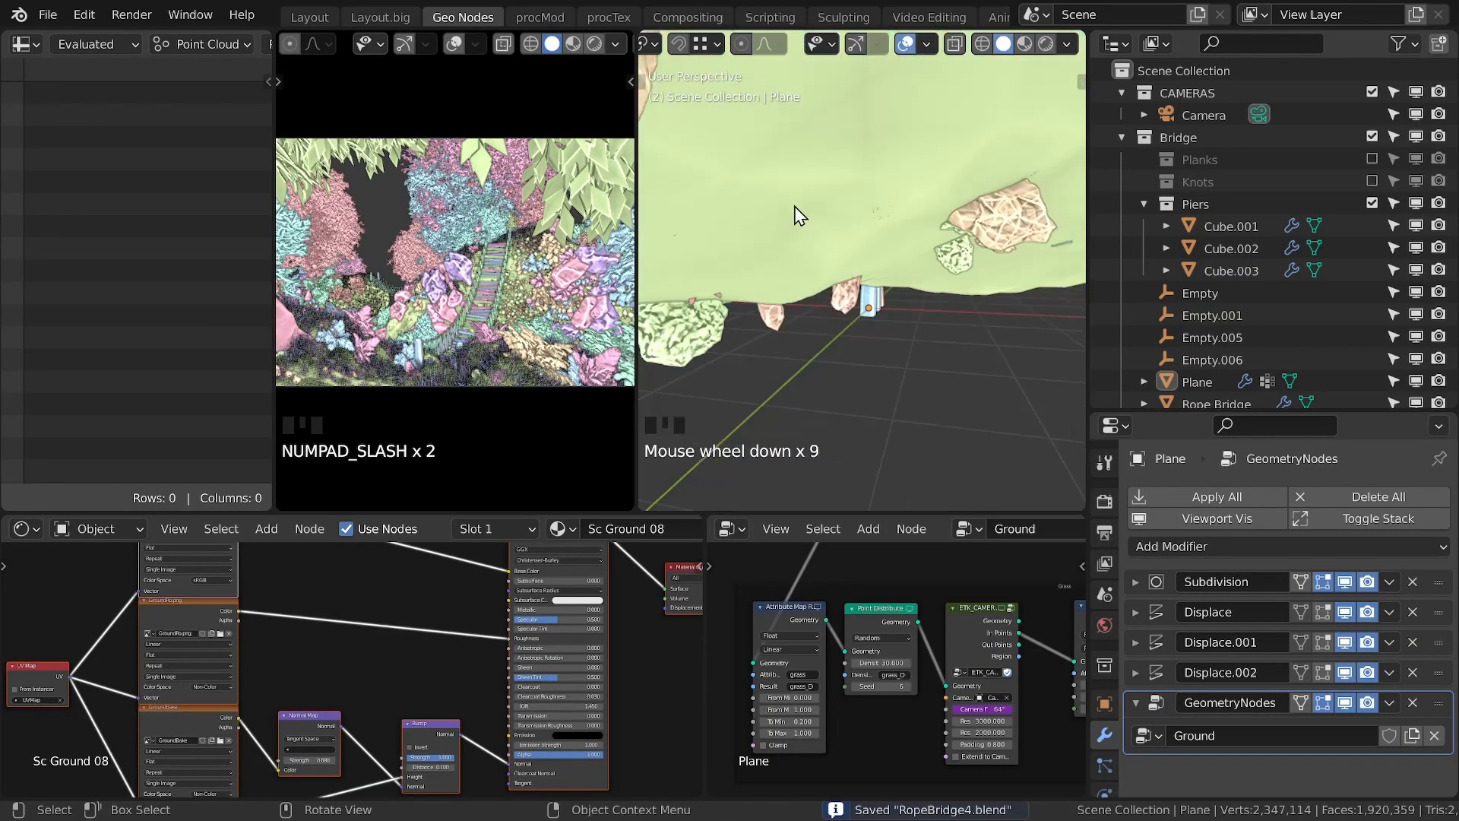
scroll(1206, 372, "down", 5)
left_click(1415, 341)
left_click_drag(1437, 344, 1438, 384)
left_click_drag(878, 441, 749, 359)
left_click(1244, 316, "shift")
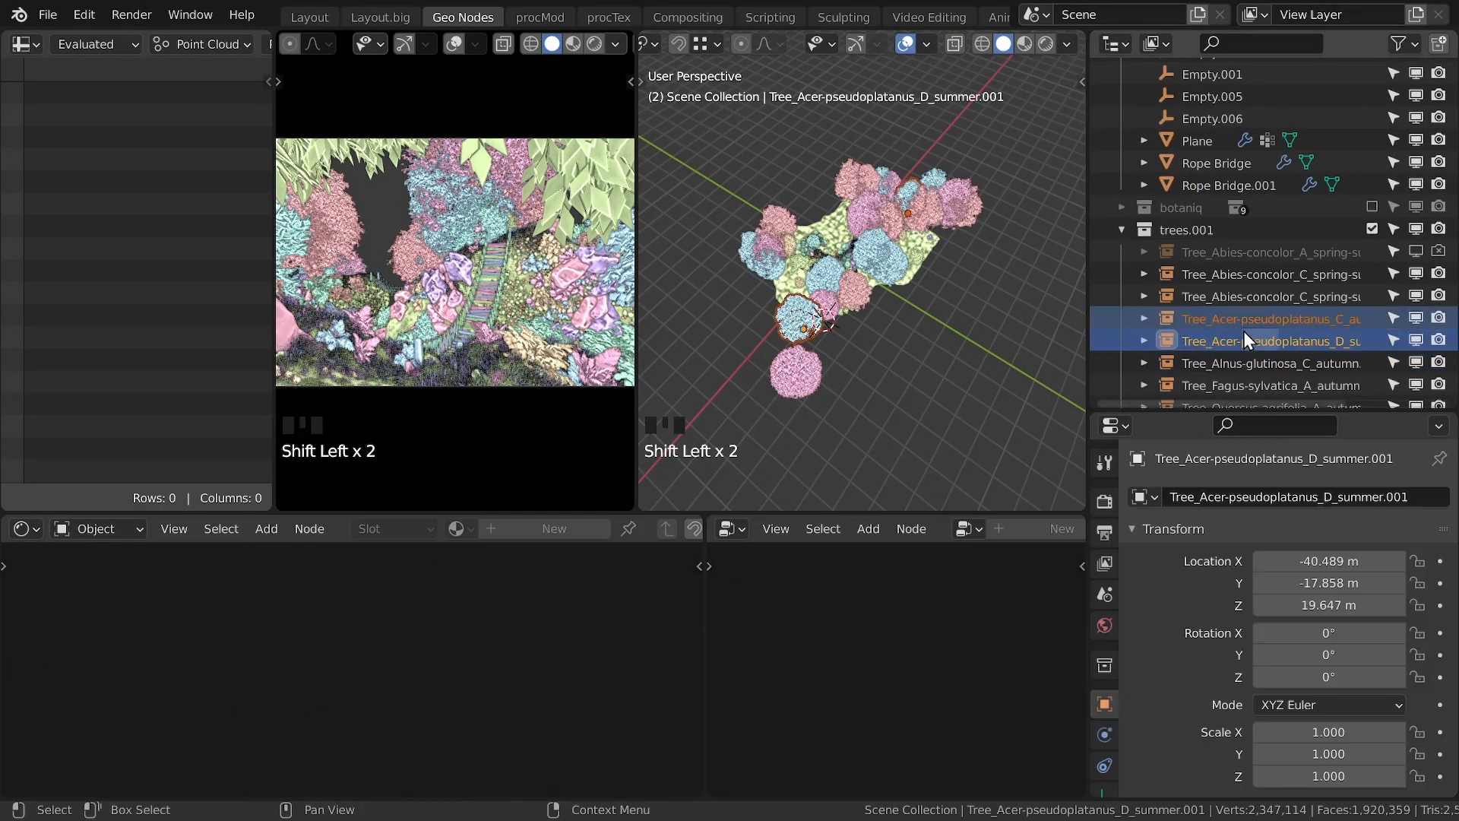
left_click(1238, 385)
left_click(1231, 342, "shift")
Step: Place the 3D cursor beyond the far end of the terrain, snap the three selected trees to it and lower them along Z
key("KP_7")
right_click(952, 325, "shift")
key("shift+s")
left_click(954, 70)
key("g")
middle_click_drag(949, 99, 912, 228)
key("g")
key("z")
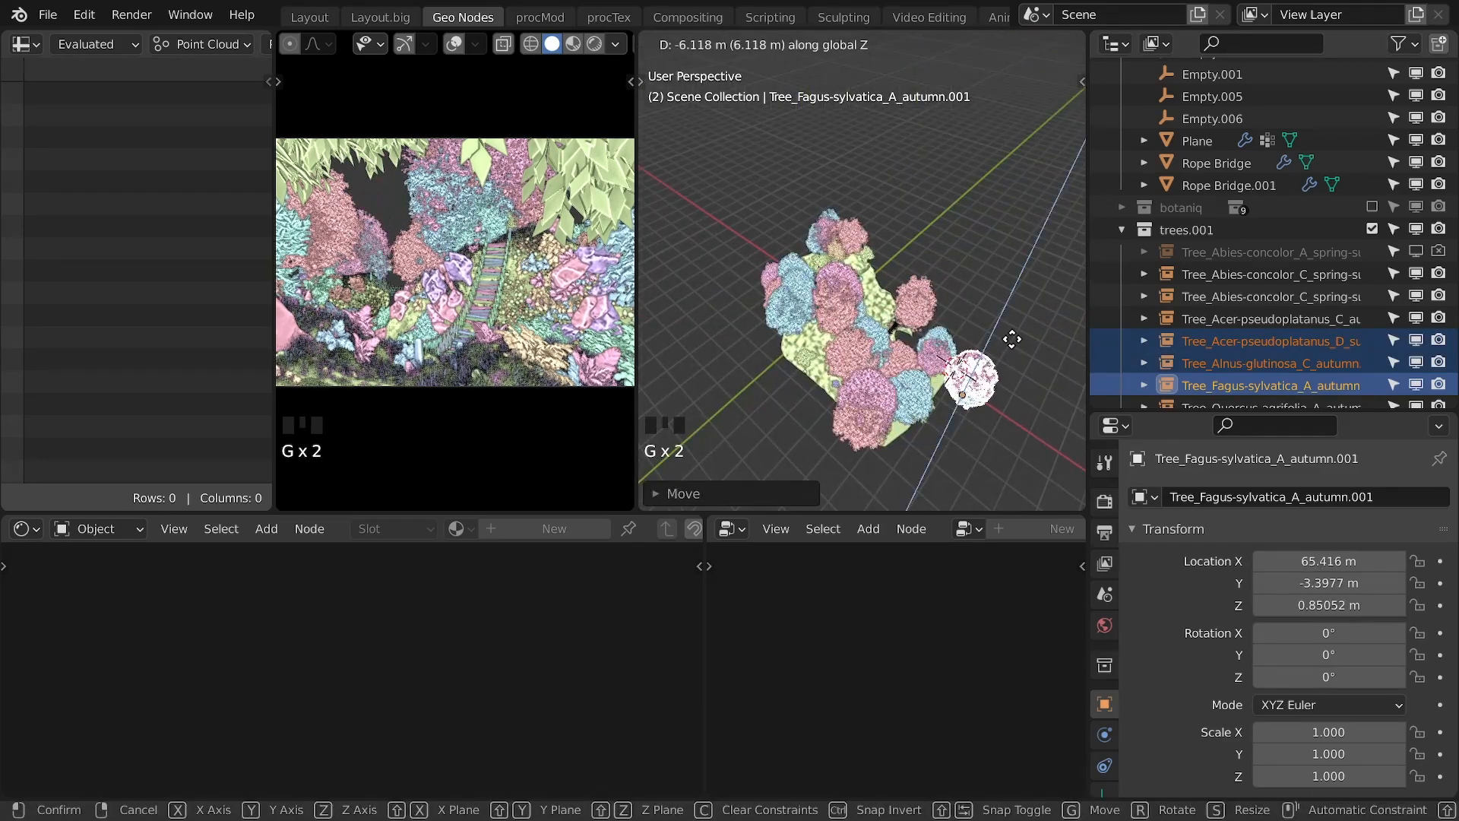
Step: Spread the newly placed background trees apart, restricting one move to the horizontal plane
left_click(708, 385)
key("g")
left_click(740, 277)
key("g")
key("shift+z")
middle_click_drag(740, 276, 1028, 234, "shift")
Step: Tilt the Alnus-glutinosa tree, move it to about X 71.0 m, Y -0.2 m, Z 4.7 m and save the file
left_click(851, 304)
key("g")
key("t")
key("t")
key("r")
mouse_move(912, 304)
middle_mouse_down()
mouse_move(874, 244)
mouse_move(874, 395)
middle_mouse_up()
key("g")
key("g")
mouse_move(874, 342)
middle_mouse_down()
mouse_move(897, 228)
mouse_move(935, 380)
middle_mouse_up()
key("g")
key("z")
key("ctrl+s")
Step: Widen the camera viewport and preview the scene in Rendered shading before changing it to wireframe
left_click(594, 44)
left_click(615, 45)
left_click_drag(637, 438, 744, 438)
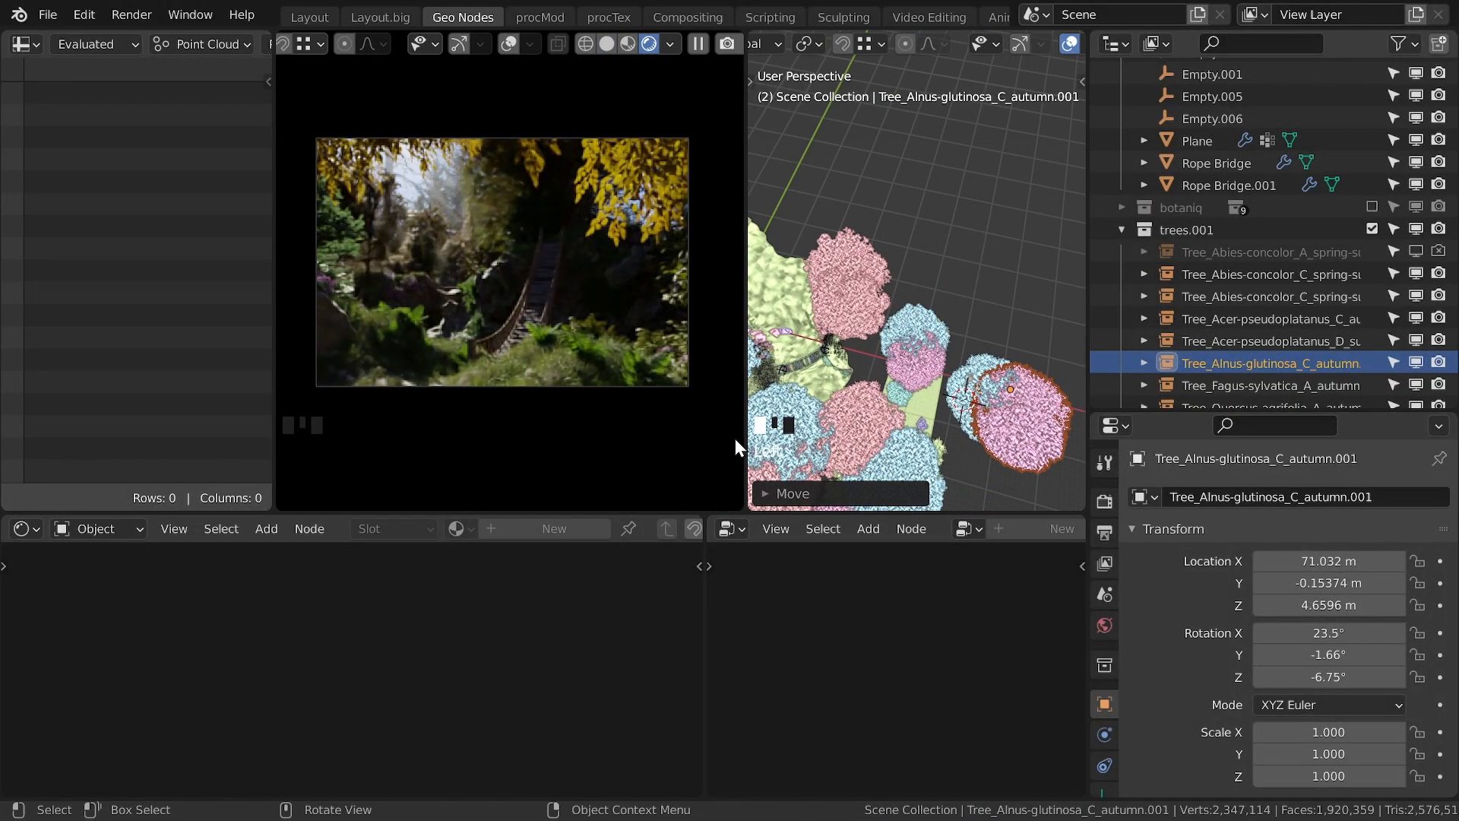
left_click(586, 44)
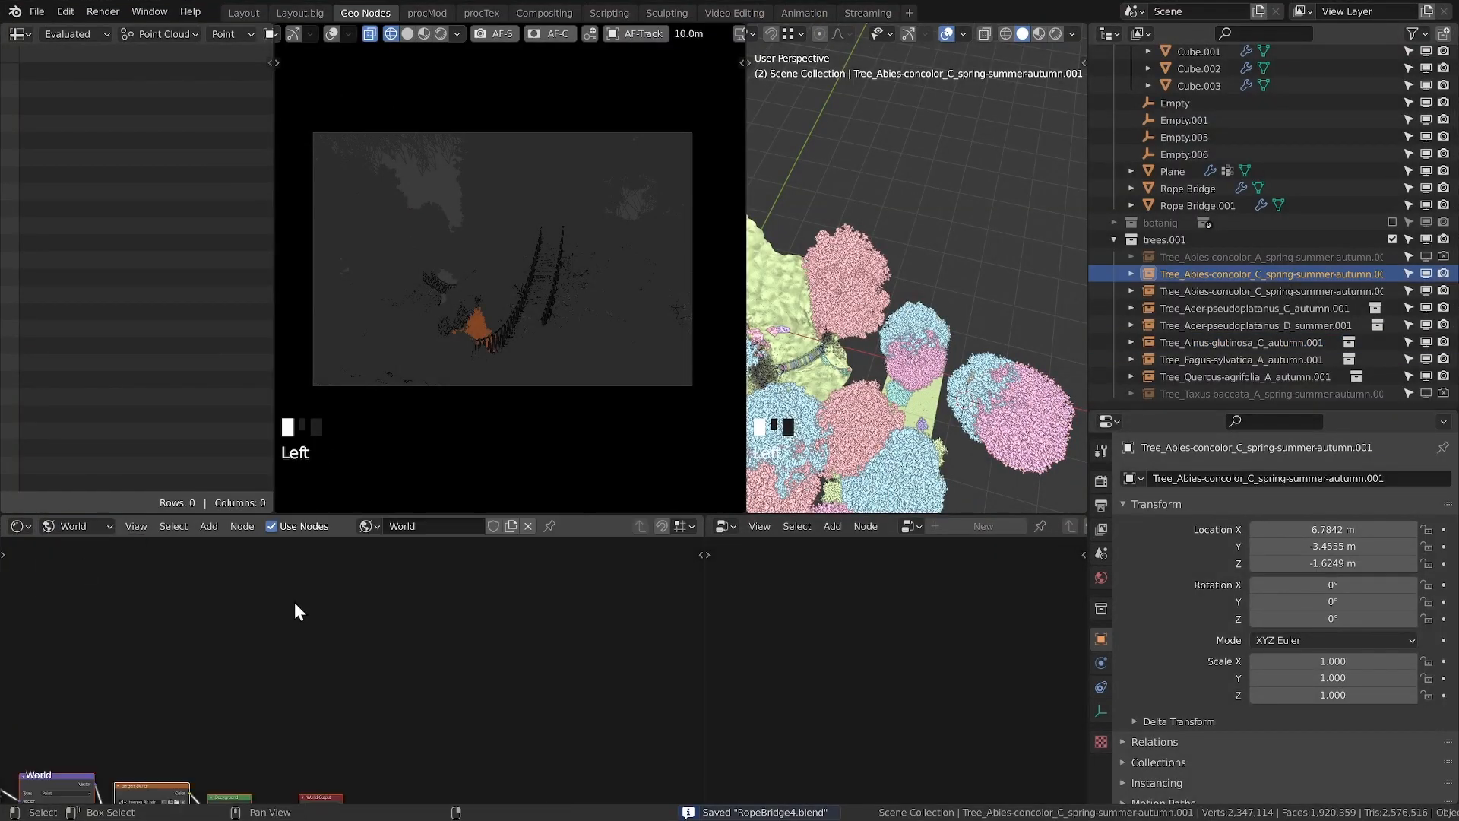
Step: Feed the Background with a Nishita Sky Texture using sun elevation 23.6°, sun rotation 61.5°, air 2.154, dust 2.897 and ozone 10
key("shift+a")
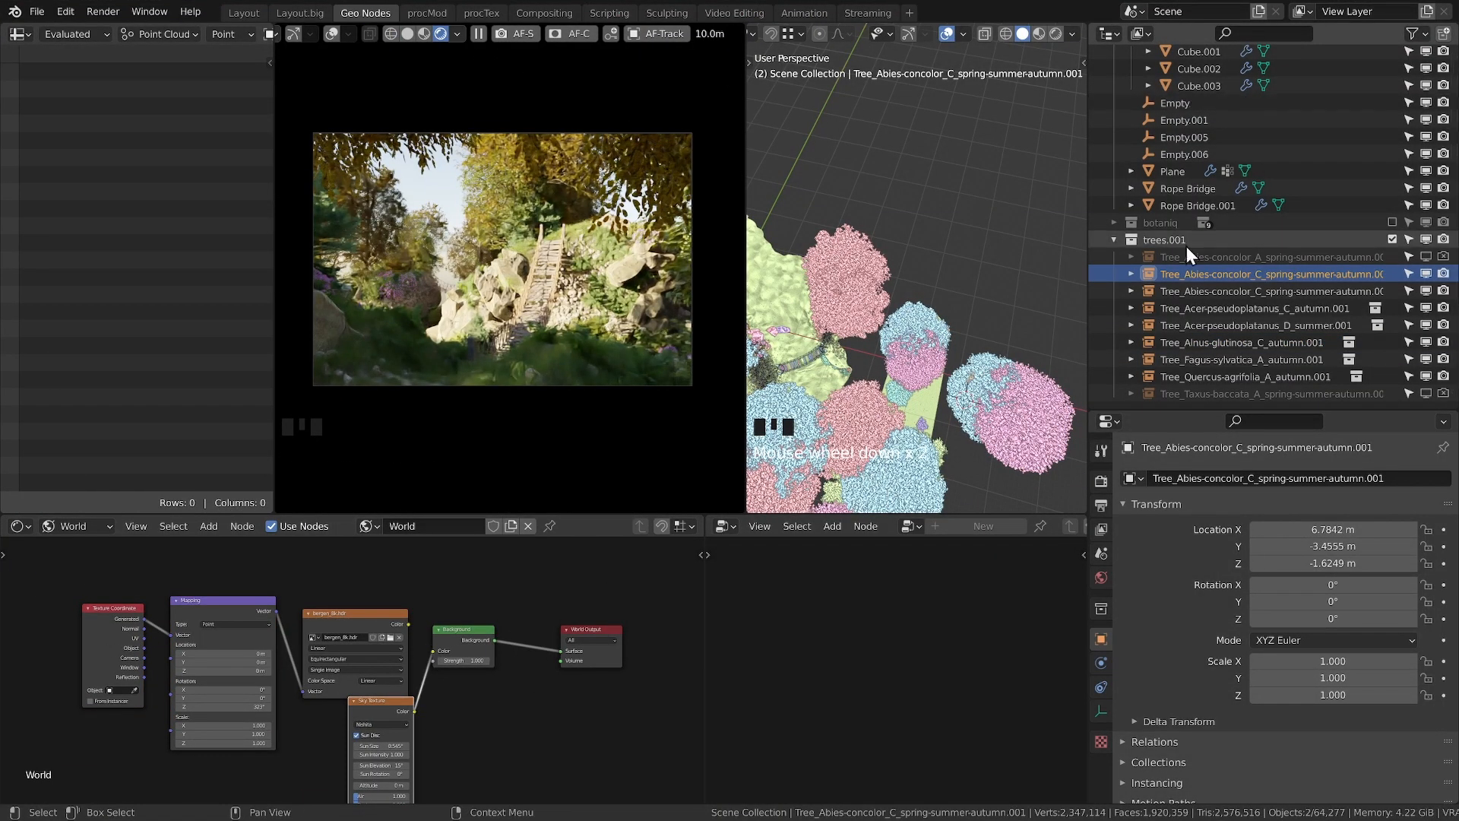
scroll(377, 774, "up", 9)
middle_click_drag(378, 774, 471, 672)
left_click_drag(471, 675, 525, 655)
left_click_drag(434, 715, 455, 731)
left_click_drag(434, 750, 549, 759)
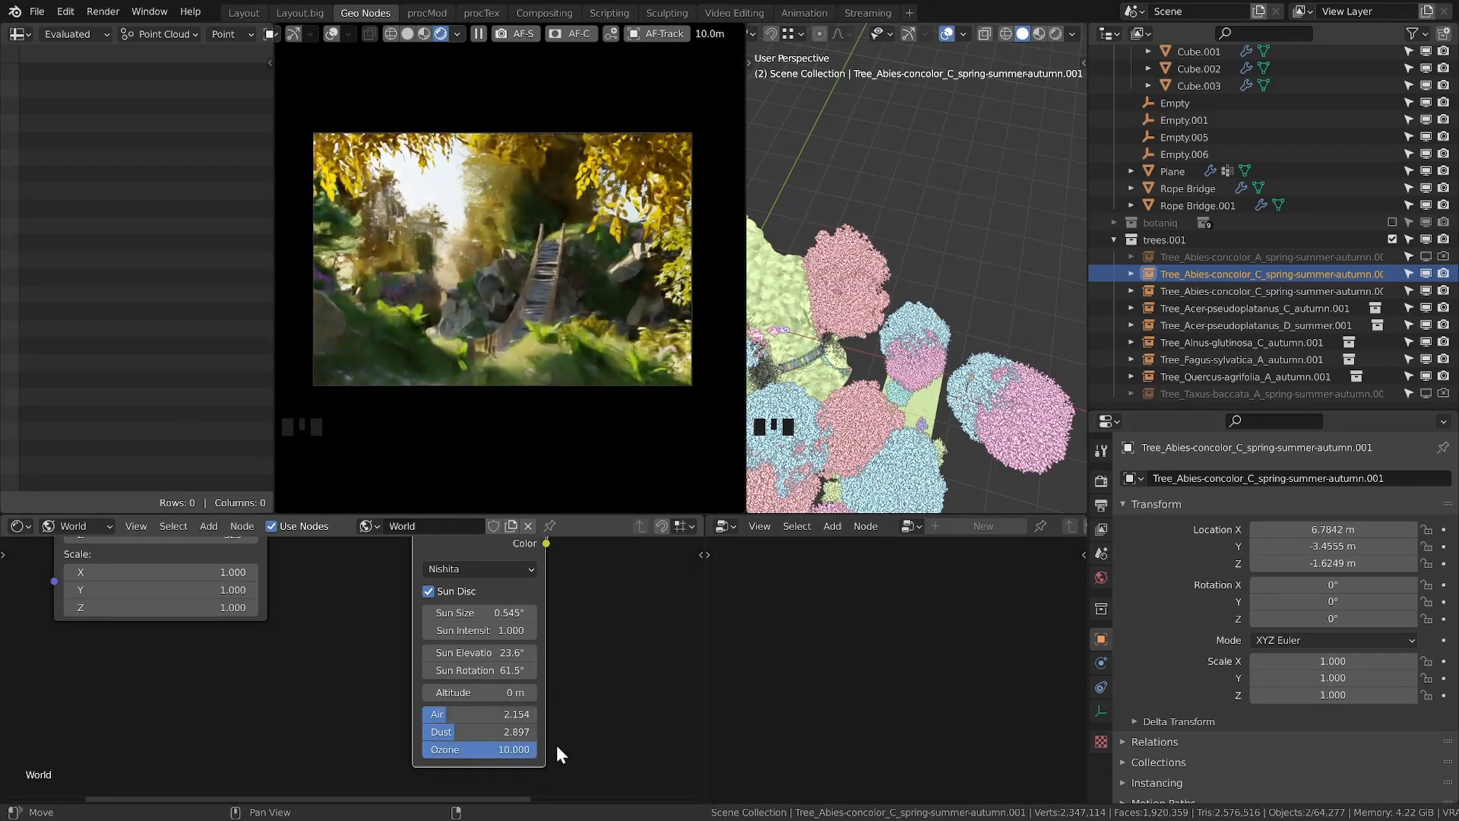
Step: Set the sky's air, dust and ozone to 1, altitude to 5000 m and sun elevation to 14.3°, and enlarge the render preview
left_click_drag(496, 713, 479, 749)
type("1")
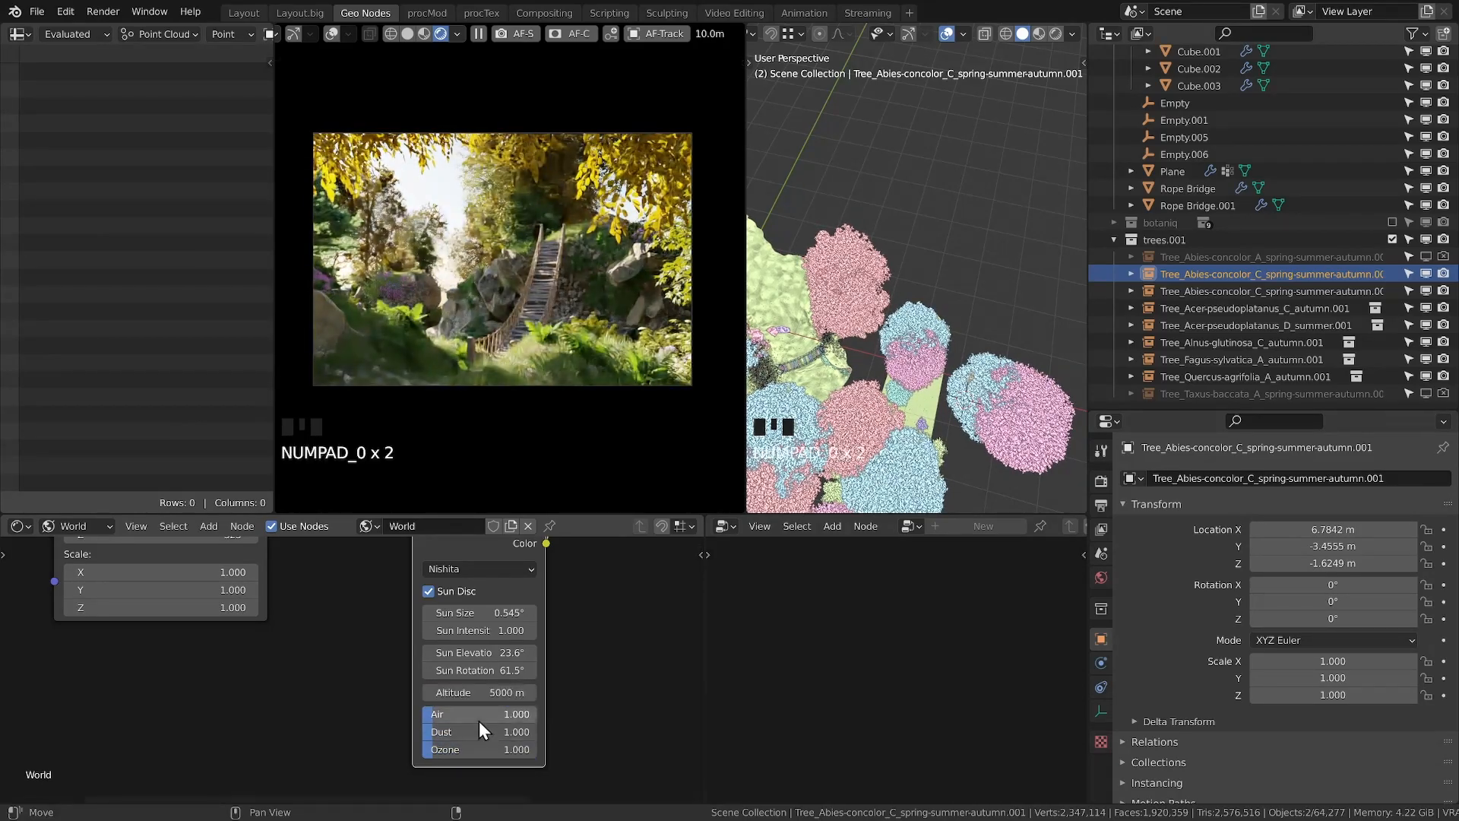
left_click_drag(489, 654, 450, 654)
left_click_drag(745, 274, 951, 284)
scroll(544, 421, "up", 5)
middle_click_drag(635, 319, 778, 289, "shift")
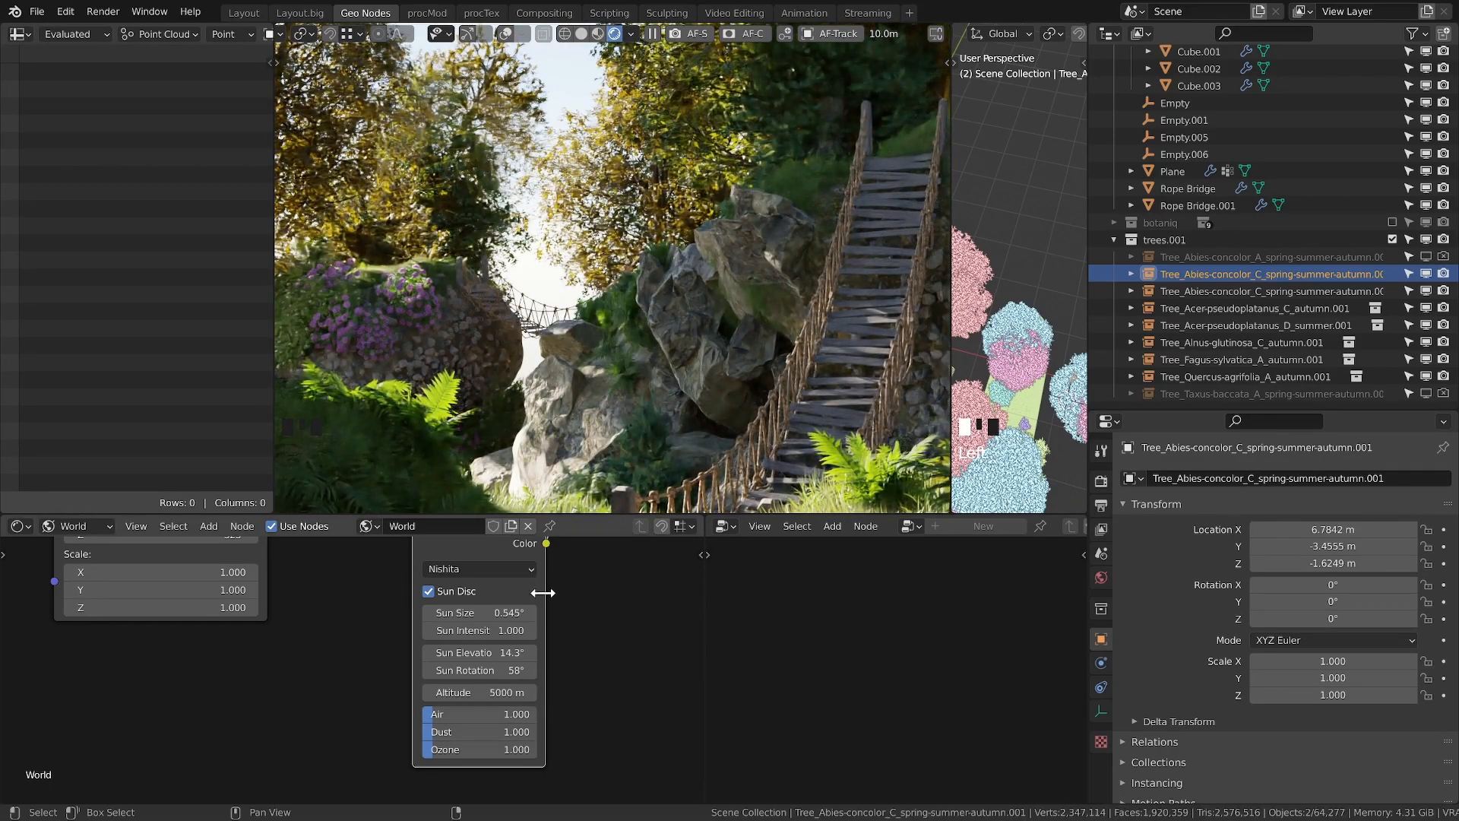
Step: Lower the sky's sun elevation to 5.3° and set its sun rotation to 51°
mouse_move(485, 671)
left_mouse_down()
mouse_move(912, 671)
mouse_move(358, 669)
mouse_move(502, 671)
mouse_move(456, 653)
mouse_move(471, 653)
left_mouse_up()
scroll(606, 358, "down", 4)
middle_click_drag(874, 327, 846, 346, "shift")
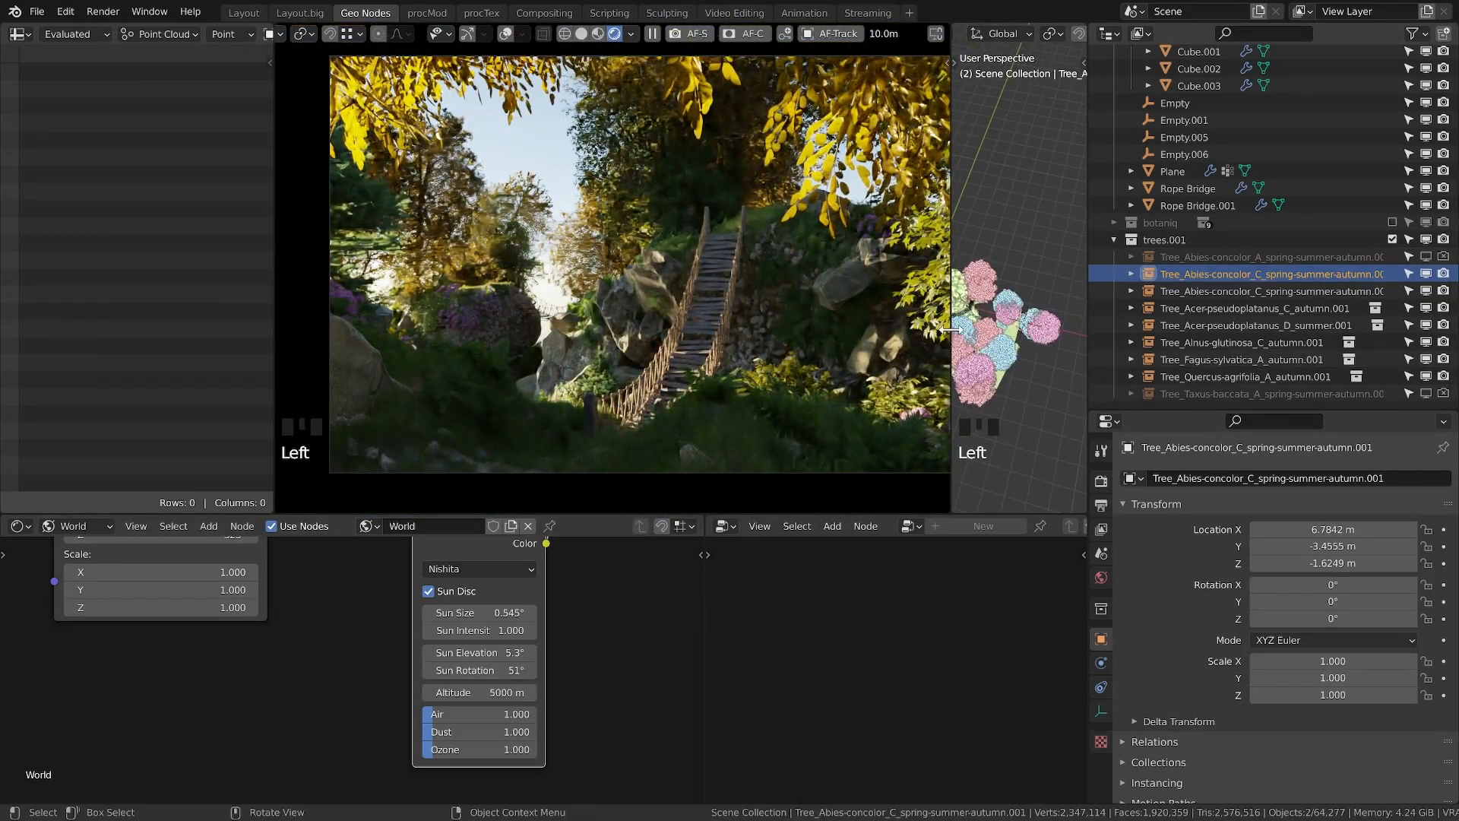
Step: Widen the 3D viewport, duplicate the Alnus-glutinosa tree and position the copy beside the original
left_click_drag(951, 334, 691, 334)
scroll(995, 326, "up", 4)
left_click(900, 415)
key("shift+d")
left_click(941, 340)
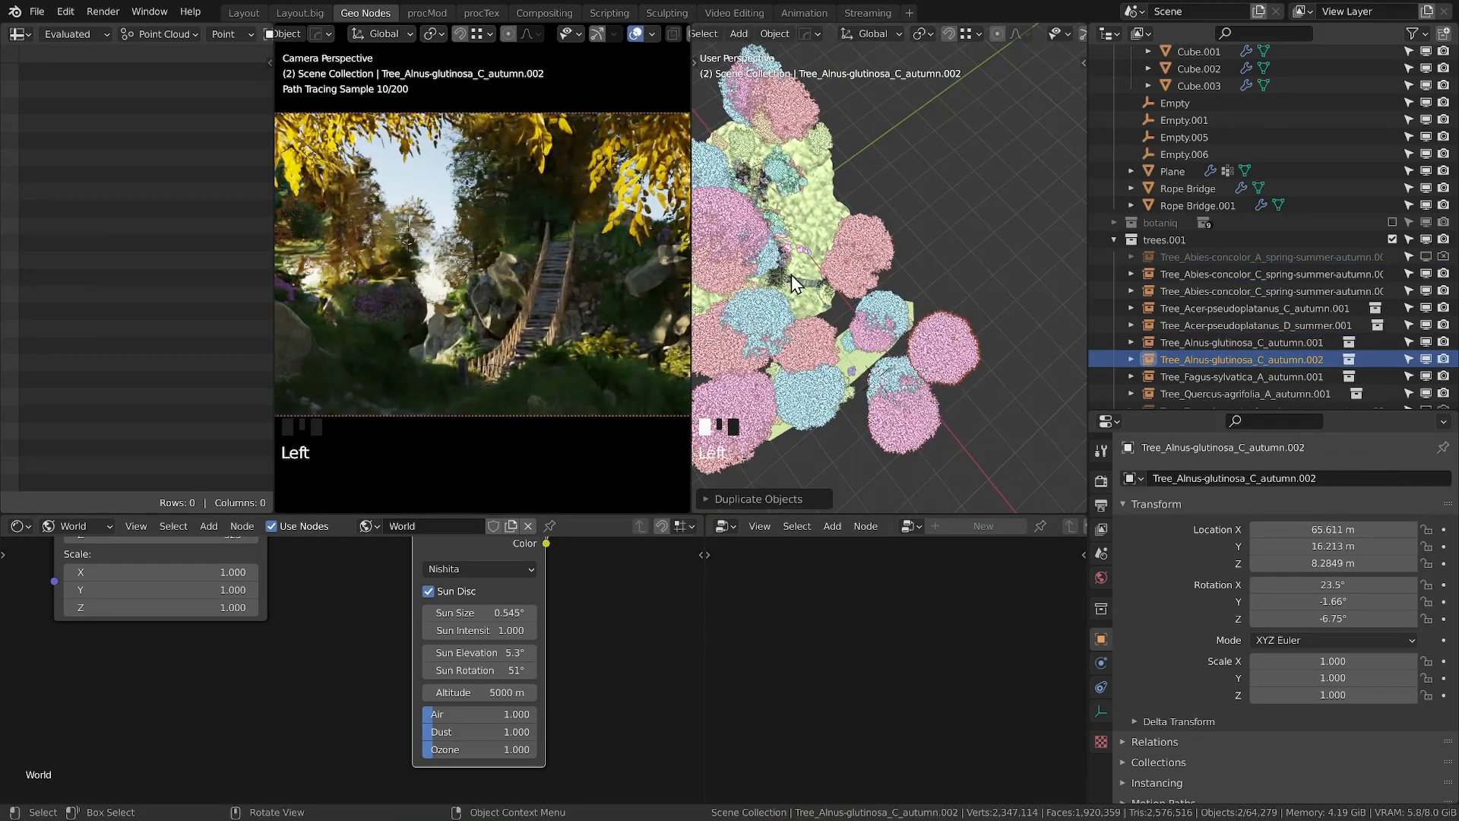
middle_click_drag(941, 340, 920, 257)
key("g")
left_click(937, 312)
Step: Move the original Alnus-glutinosa tree to about X 73.3 m, Y 0.5 m, Z 1.8 m
left_click(889, 361)
key("g")
left_click(896, 378)
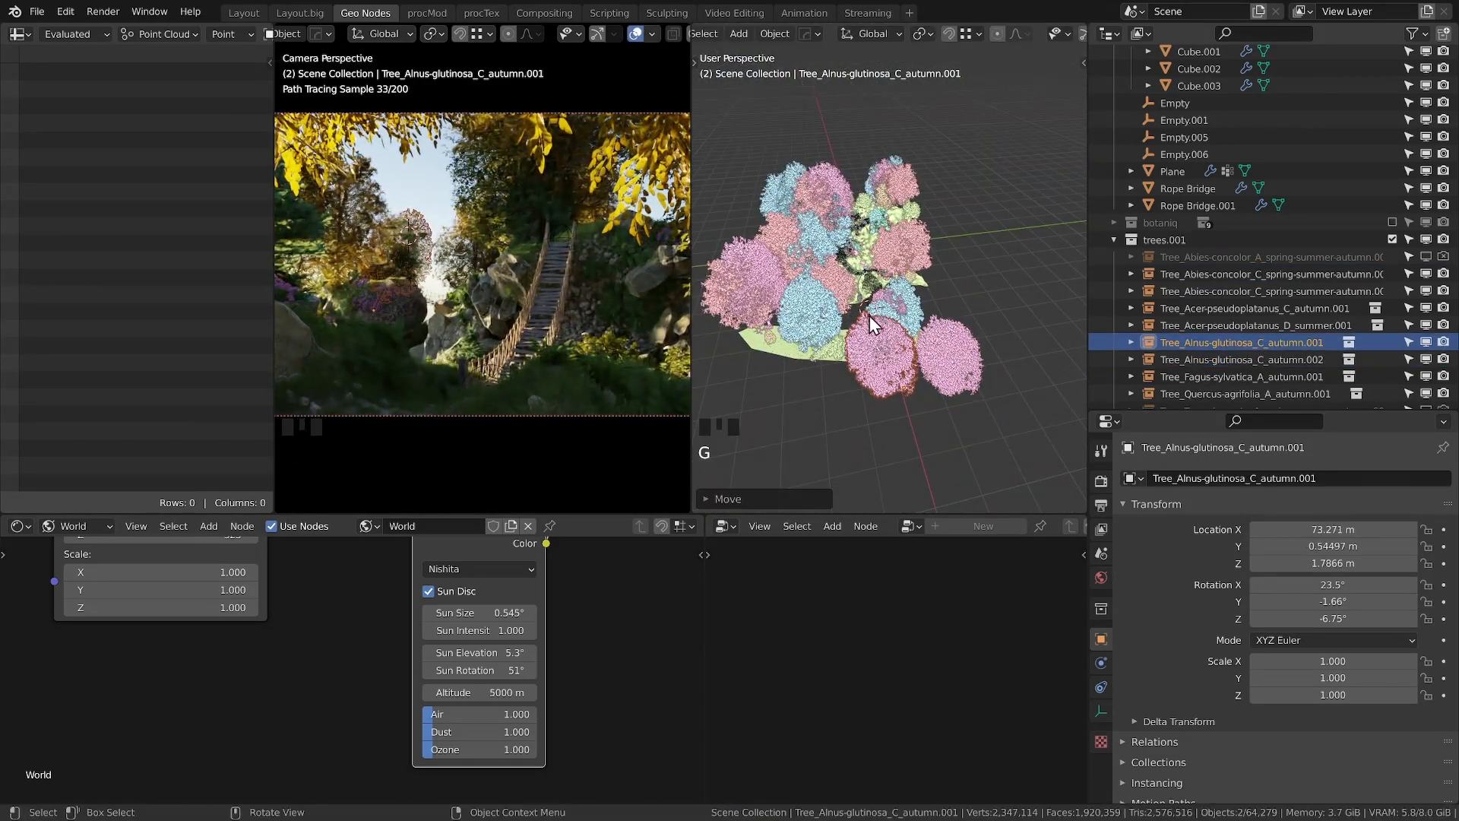
Step: Save the scene, then browse the tree cutout images in the TREES folder in File Explorer
left_click(977, 292)
key("ctrl+s")
key("alt+Tab")
left_click(693, 290)
scroll(874, 395, "down", 2)
left_click(887, 418)
scroll(887, 377, "down", 4)
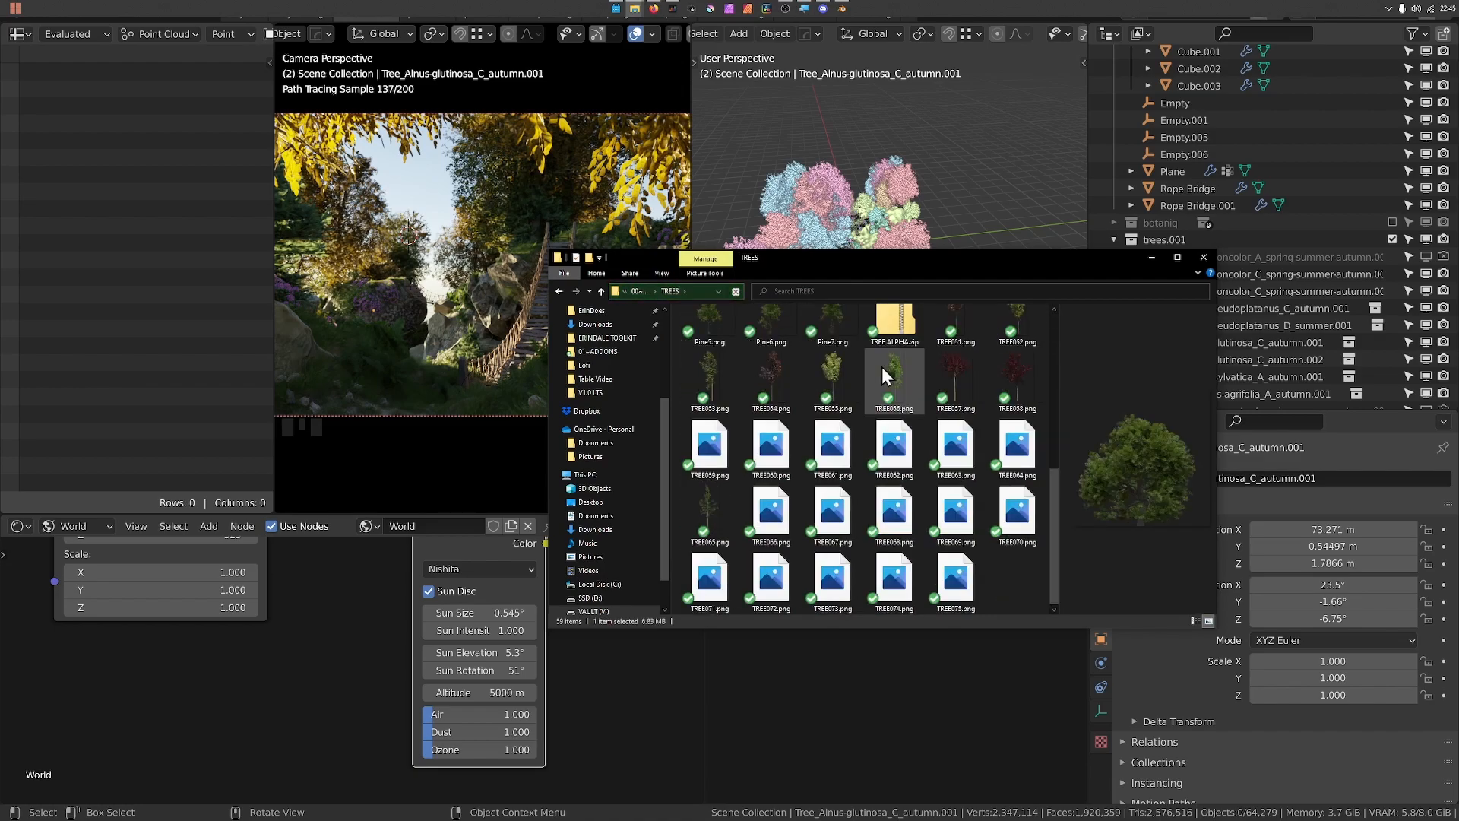
scroll(874, 456, "up", 5)
key("alt+Tab")
Step: Start an Images as Planes import and open the Library folder 00~TEXTURES\TREES
left_click(36, 11)
mouse_move(72, 241)
left_click(262, 380)
left_click(287, 565)
left_click(506, 149)
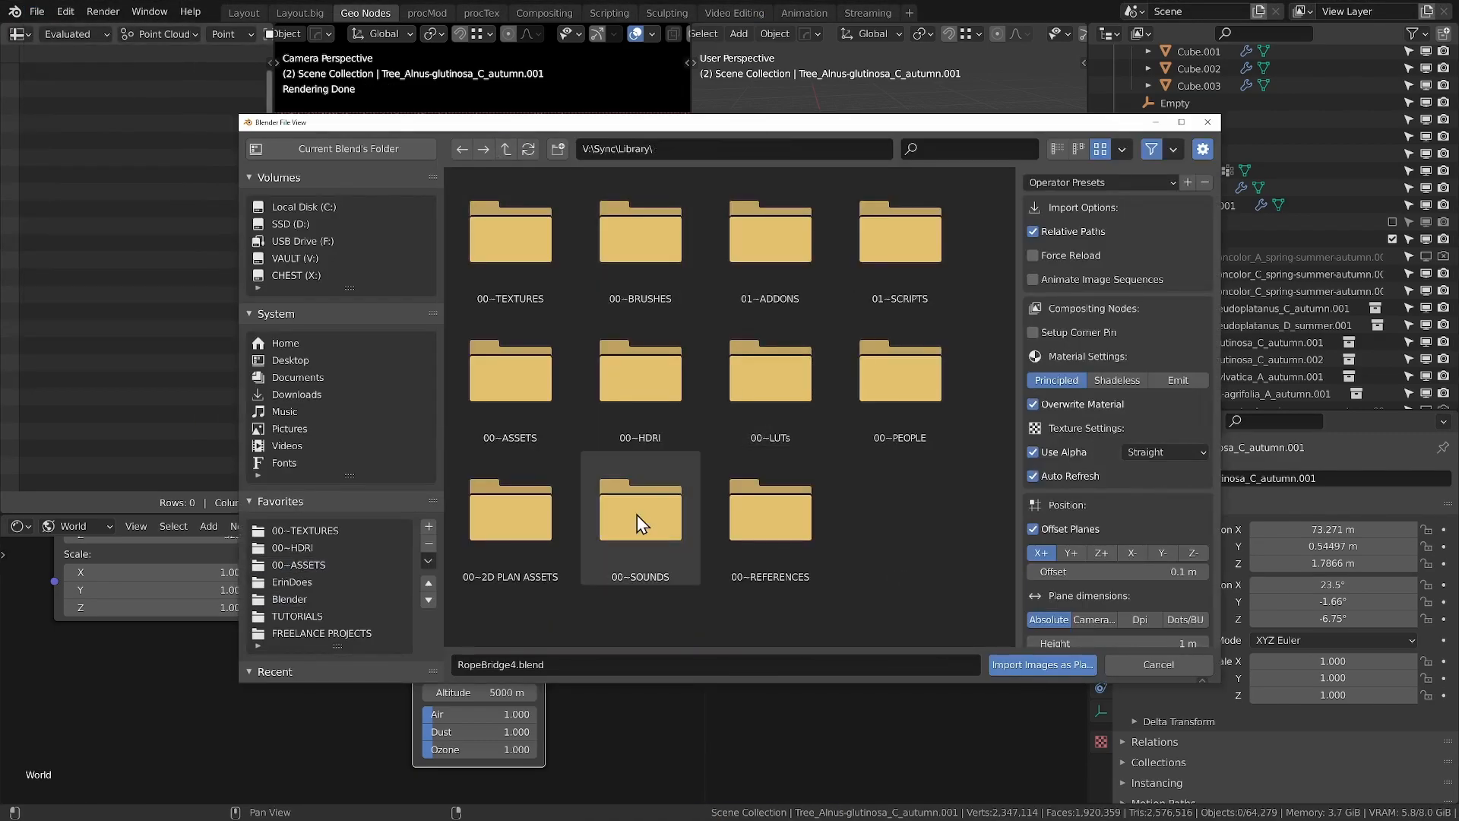
double_click(521, 296)
double_click(771, 518)
Step: Import Oak1.png, Oak5.png, Oak6.png and Pine1.png as planes, adjusting the alpha mode for the import
left_click(904, 358)
scroll(874, 357, "down", 11)
left_click(775, 342, "ctrl")
left_click(889, 342, "ctrl")
left_click(646, 433, "ctrl")
scroll(646, 429, "up", 3)
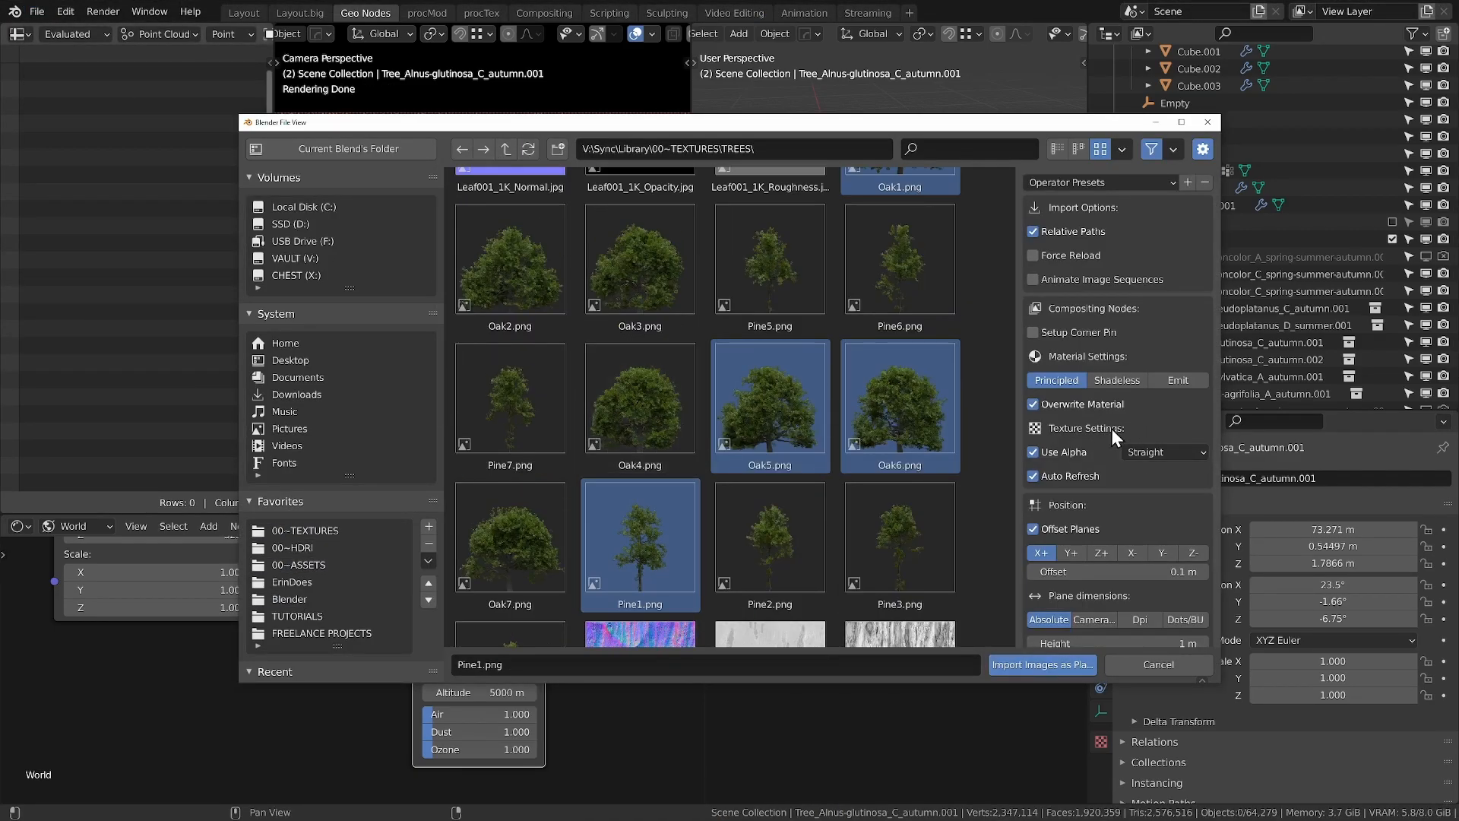
left_click(1158, 453)
left_click(1043, 665)
Step: Scale the four imported tree planes up to match the size of the background trees
key("s")
left_click(939, 268)
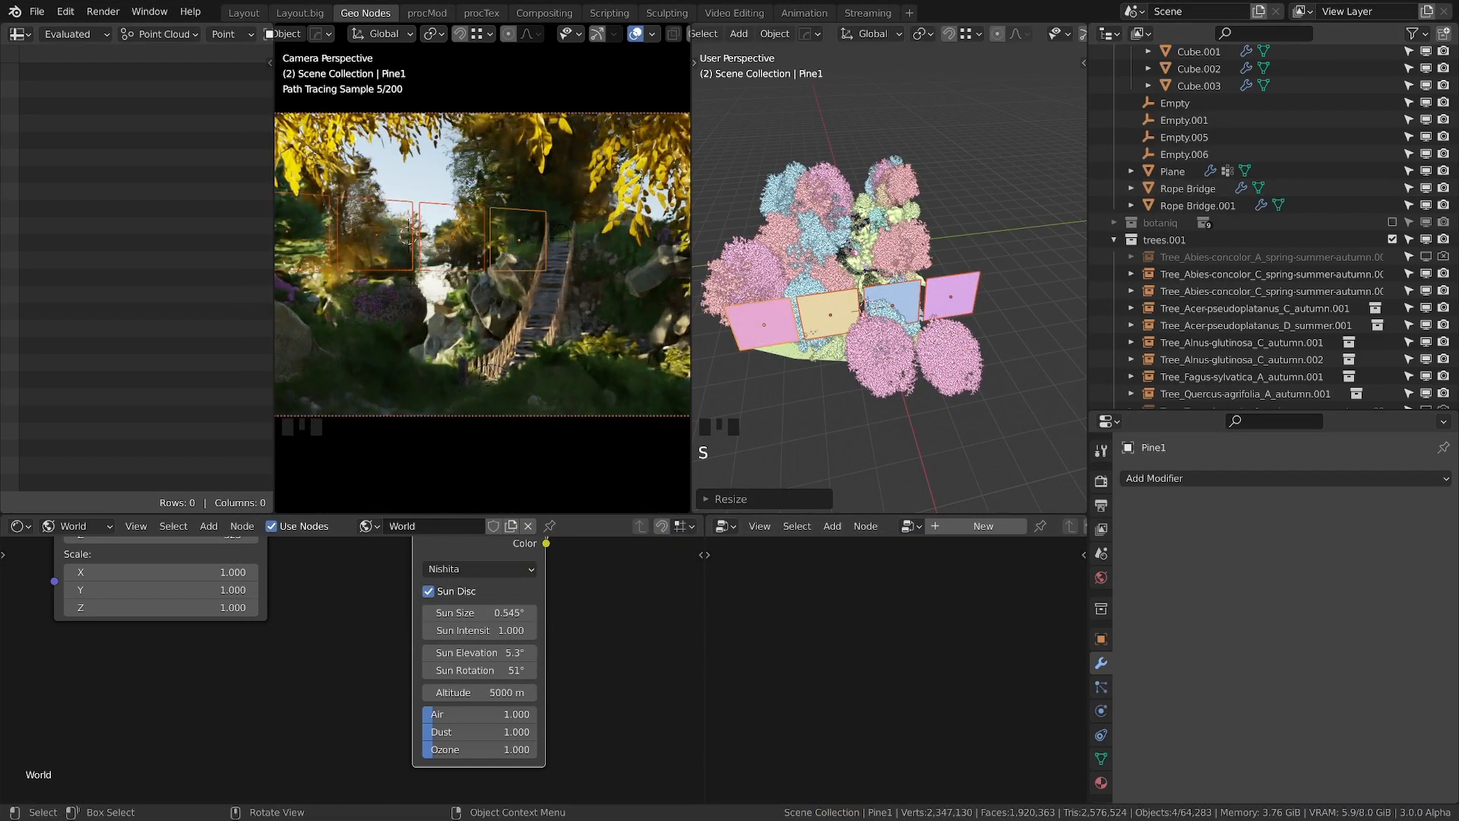
key("s")
left_click(920, 266)
scroll(486, 34, "down", 10)
Step: Move the imported tree planes into a new collection named treeCa
left_click(486, 33)
left_click(960, 285, "shift")
key("m")
left_click(931, 251)
type("treeCa")
Step: Position the tree planes in top view beyond the background trees and duplicate them into a denser staggered row
key("KP_7")
key("g")
left_click(1052, 304)
middle_click_drag(1053, 300, 943, 281, "shift")
left_click_drag(958, 273, 860, 169)
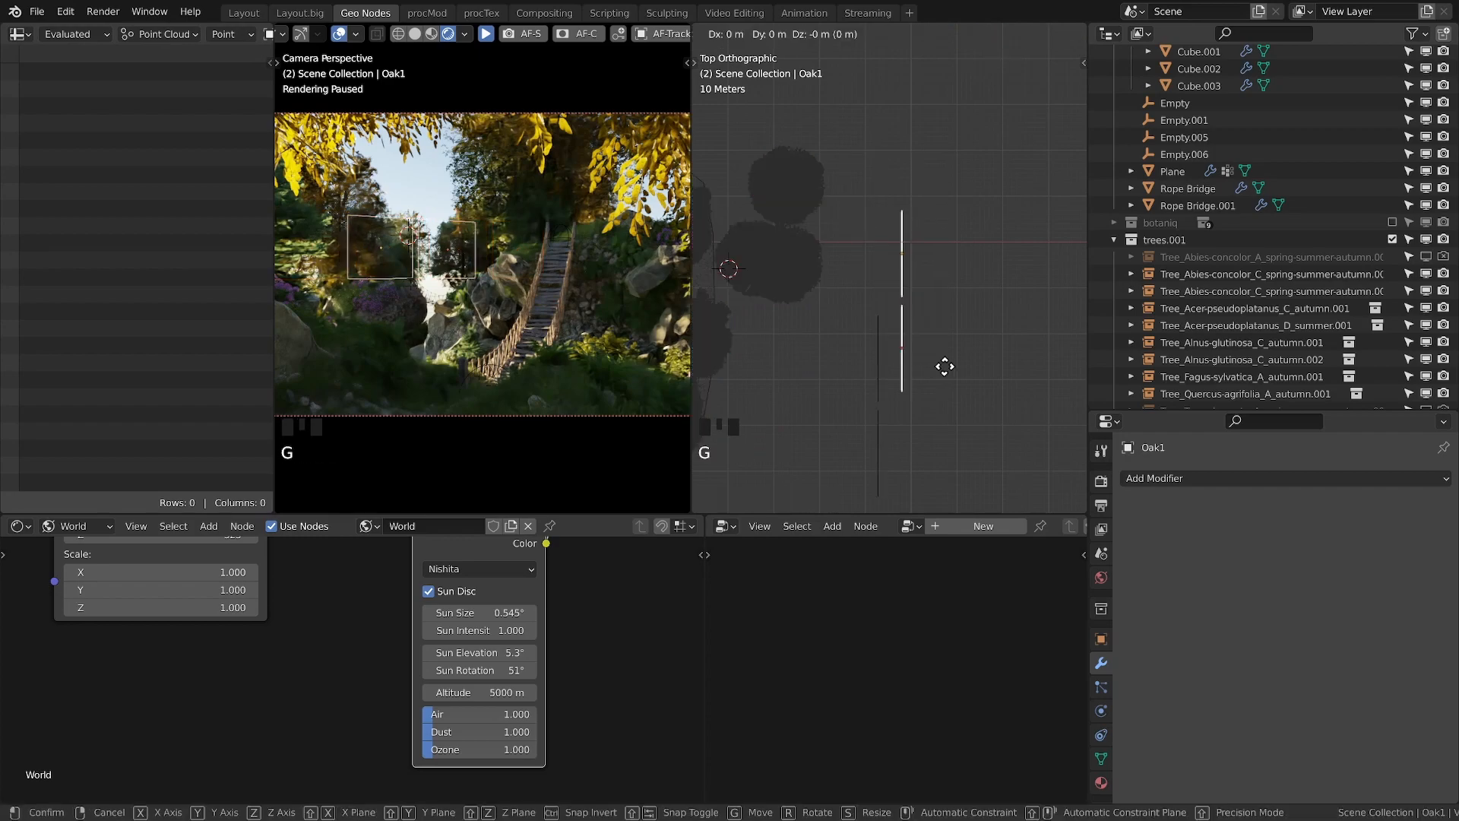
left_click(903, 417)
Step: Run a searched operator on all the tree planes and adjust one of its values
middle_click_drag(903, 417, 935, 304)
key("F3")
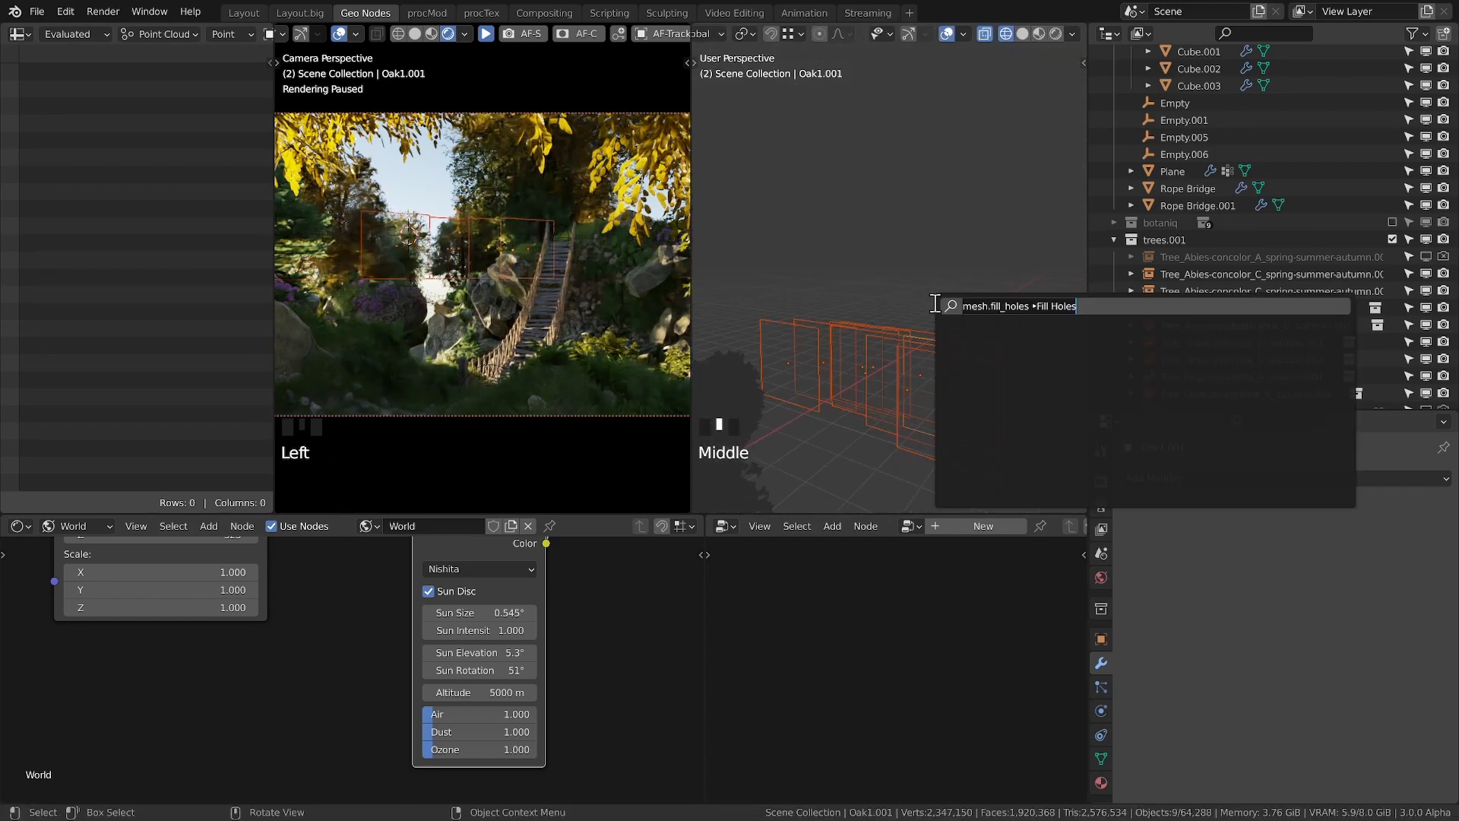
left_click(1087, 385)
scroll(889, 395, "up", 1)
left_click(720, 499)
left_click_drag(863, 461, 897, 460)
left_click(1022, 221)
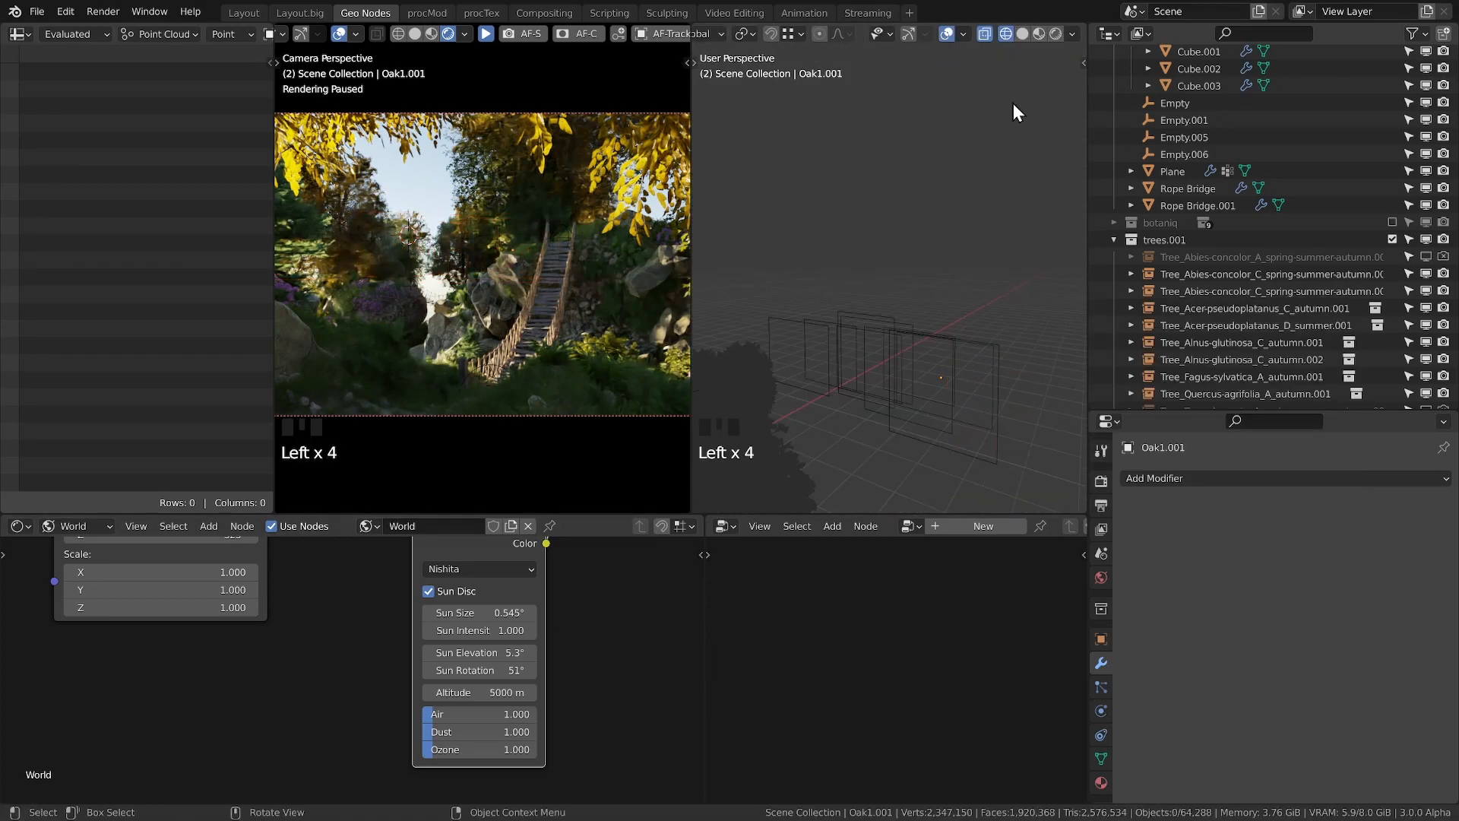
Step: Rotate the tree plane row at an angle, move it in top view, and reposition one plane separately
middle_click_drag(969, 345, 912, 418)
key("r")
left_click(890, 370)
key("KP_7")
key("g")
left_click(996, 163)
left_click(846, 296)
key("g")
left_click(936, 232)
Step: Duplicate two tree planes, move the copies about -47.8 m in X and 15.9 m in Y, and rotate them about 48°
left_click(934, 221, "shift")
key("shift+d")
left_click(773, 357)
scroll(747, 289, "down", 1)
middle_click_drag(747, 289, 866, 242, "shift")
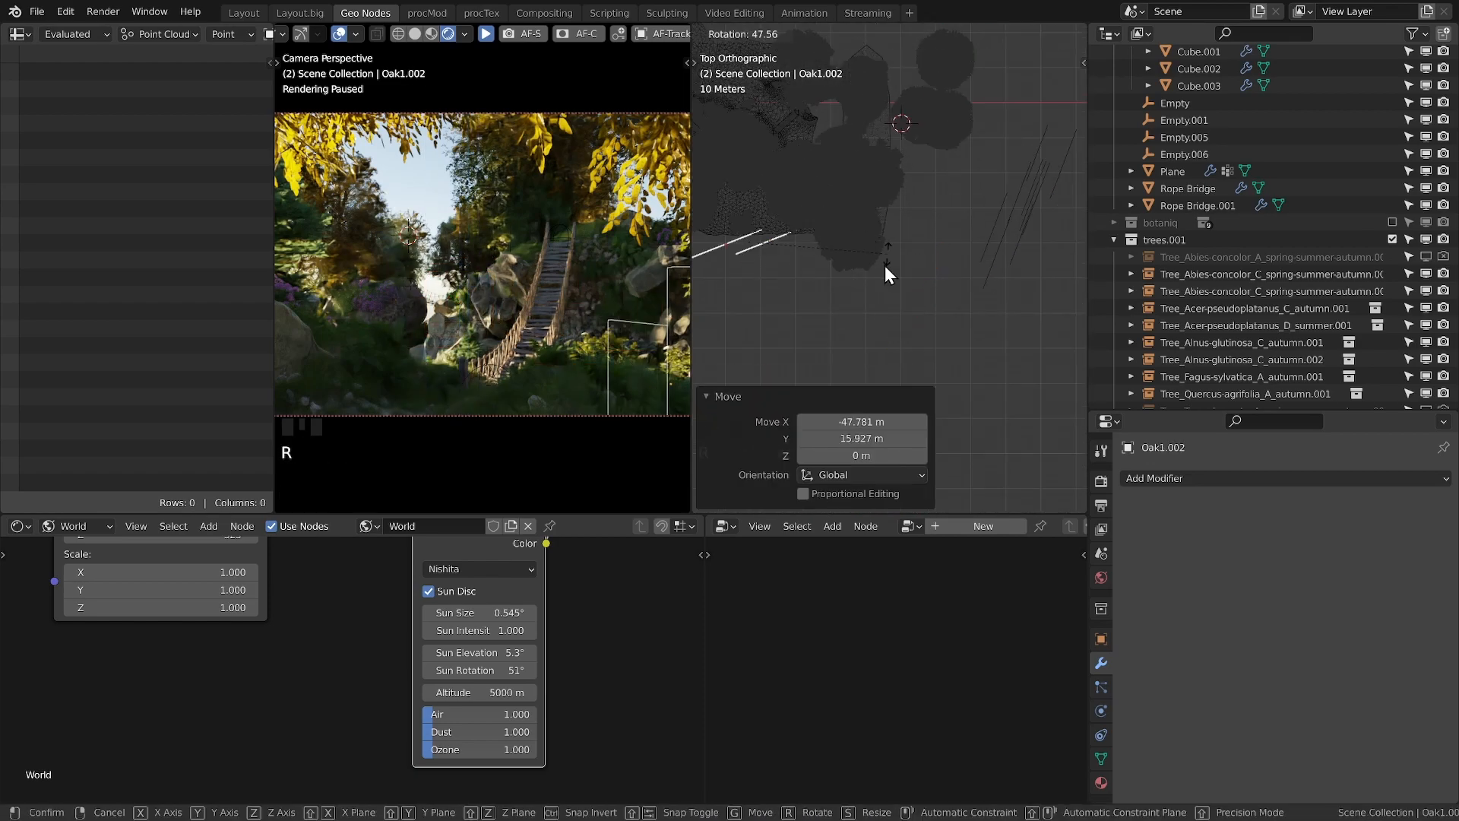
left_click(885, 266)
Step: Adjust the height of the two duplicated tree planes along the Z axis
middle_click_drag(886, 297, 892, 251)
key("g")
key("z")
left_click(896, 252)
Step: Resize the two duplicated tree planes and reposition them above the terrain in front view
scroll(896, 251, "down", 5)
key("KP_Decimal")
key("KP_1")
left_click(707, 395)
key("s")
left_click(967, 312)
key("g")
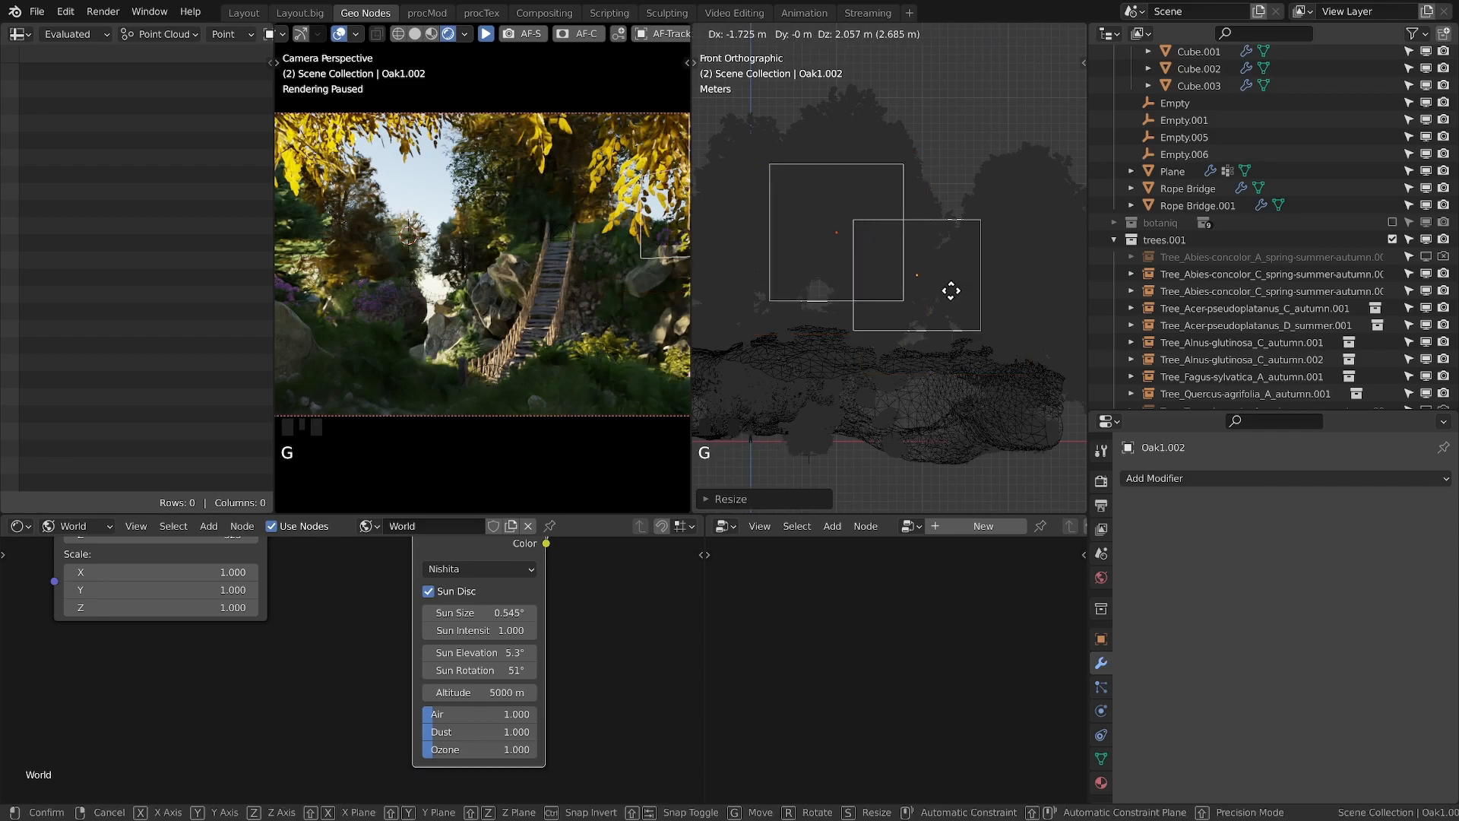
left_click(1021, 283)
Step: Rotate the two duplicated tree planes about Z and enlarge the camera render view over the second 3D viewport
key("t")
key("r")
key("z")
left_click(942, 334)
key("t")
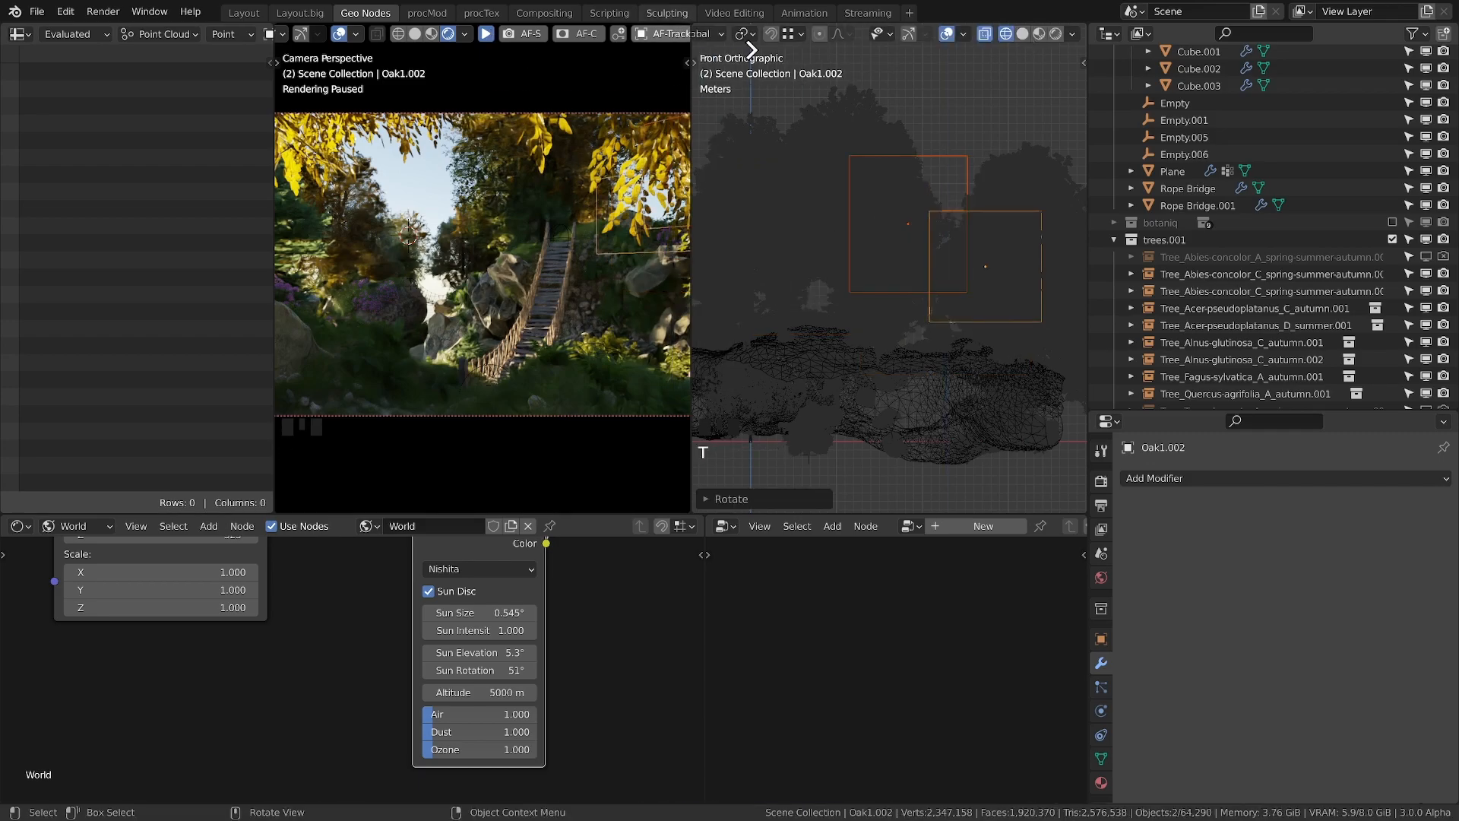
left_click_drag(686, 26, 801, 190)
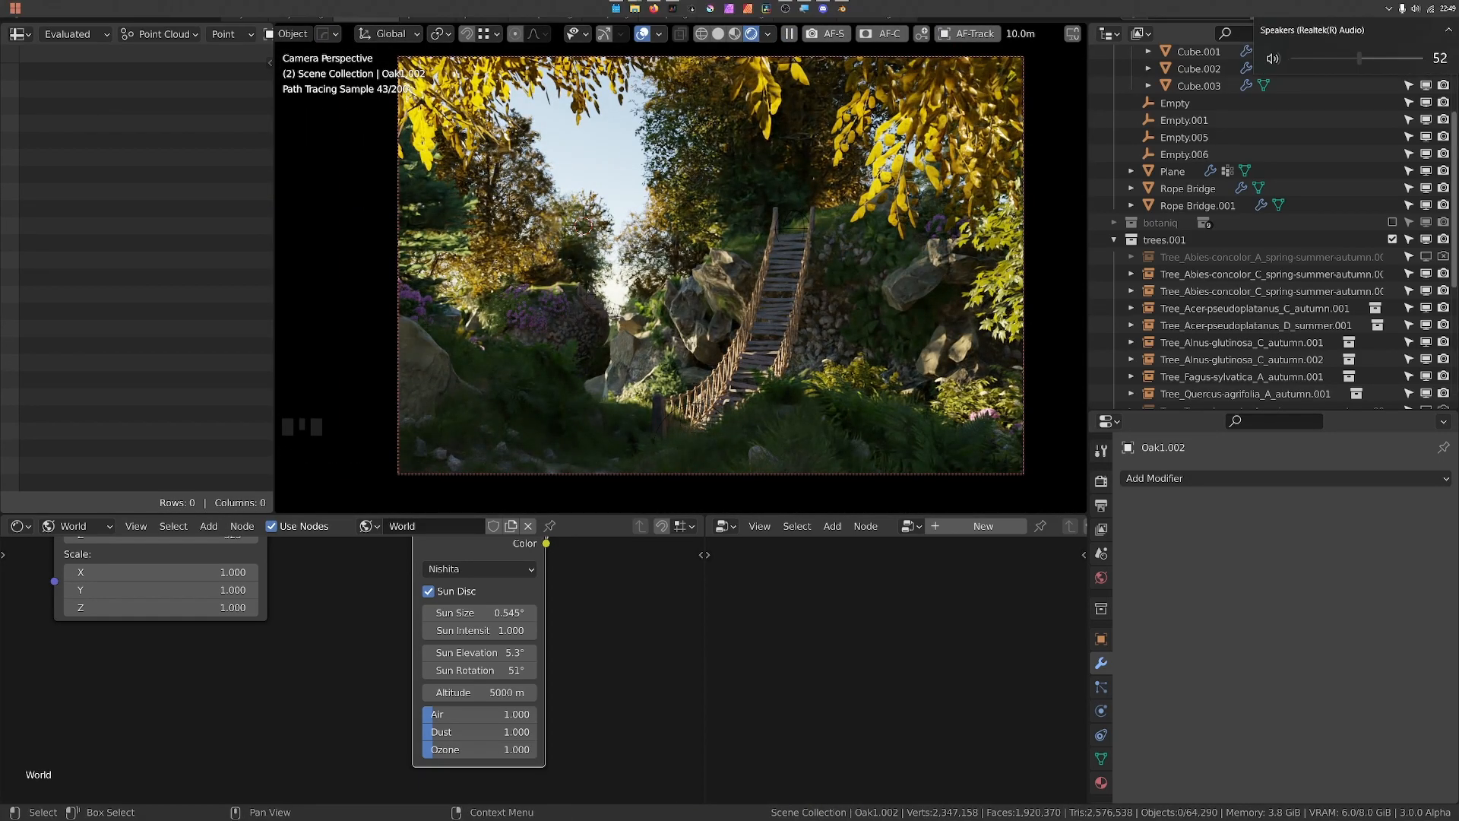
Step: Set the ground plane's grass distribution density to 50 and the ferns' random scale to 0.9 minimum and 1.6 maximum
left_click(706, 448)
middle_click_drag(912, 646, 755, 650)
scroll(950, 608, "up", 2)
key("ctrl+s")
left_click(643, 34)
double_click(833, 609)
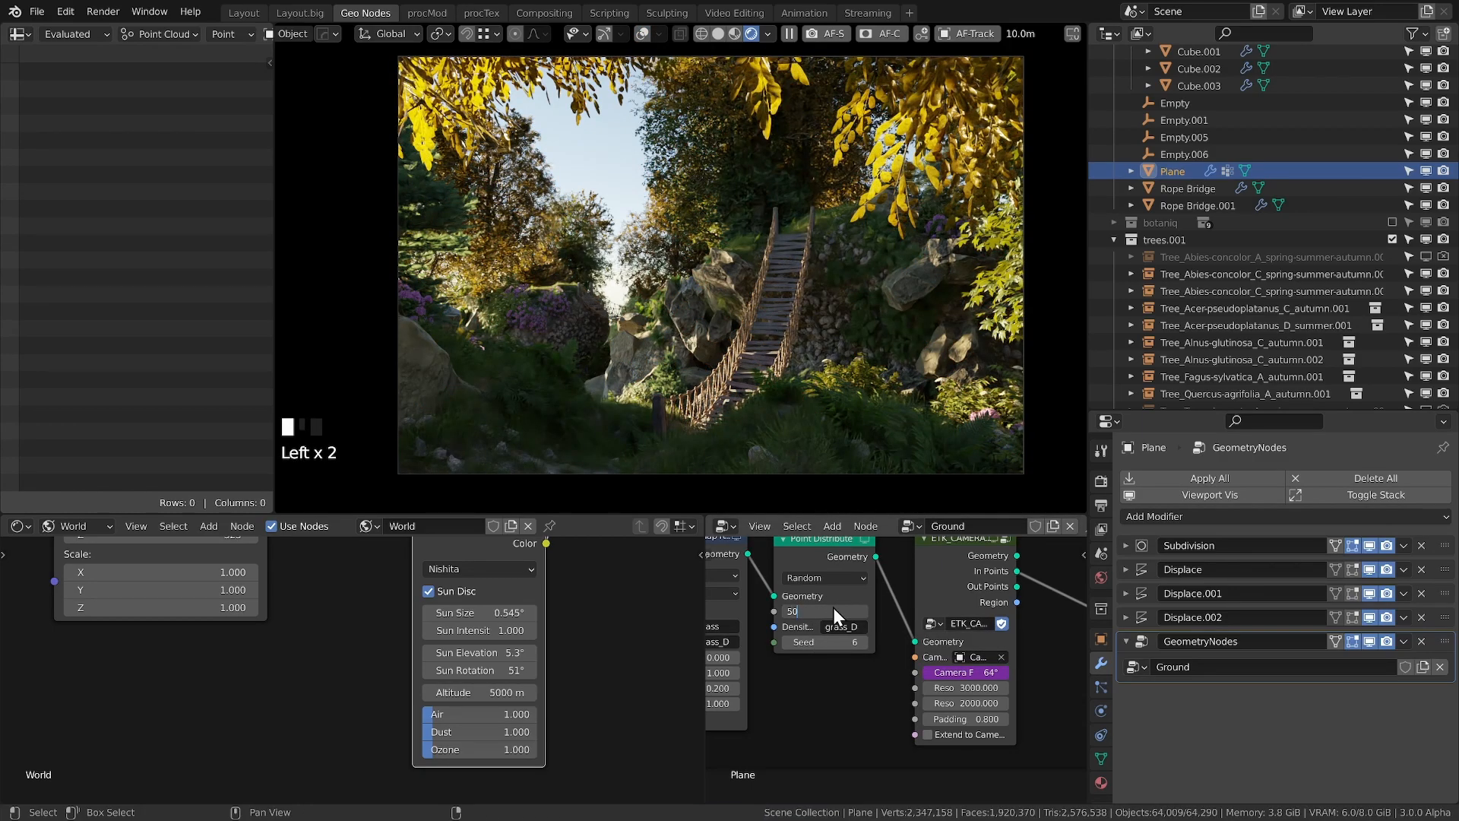
key("Return")
middle_click_drag(931, 605, 852, 764)
left_click(903, 711)
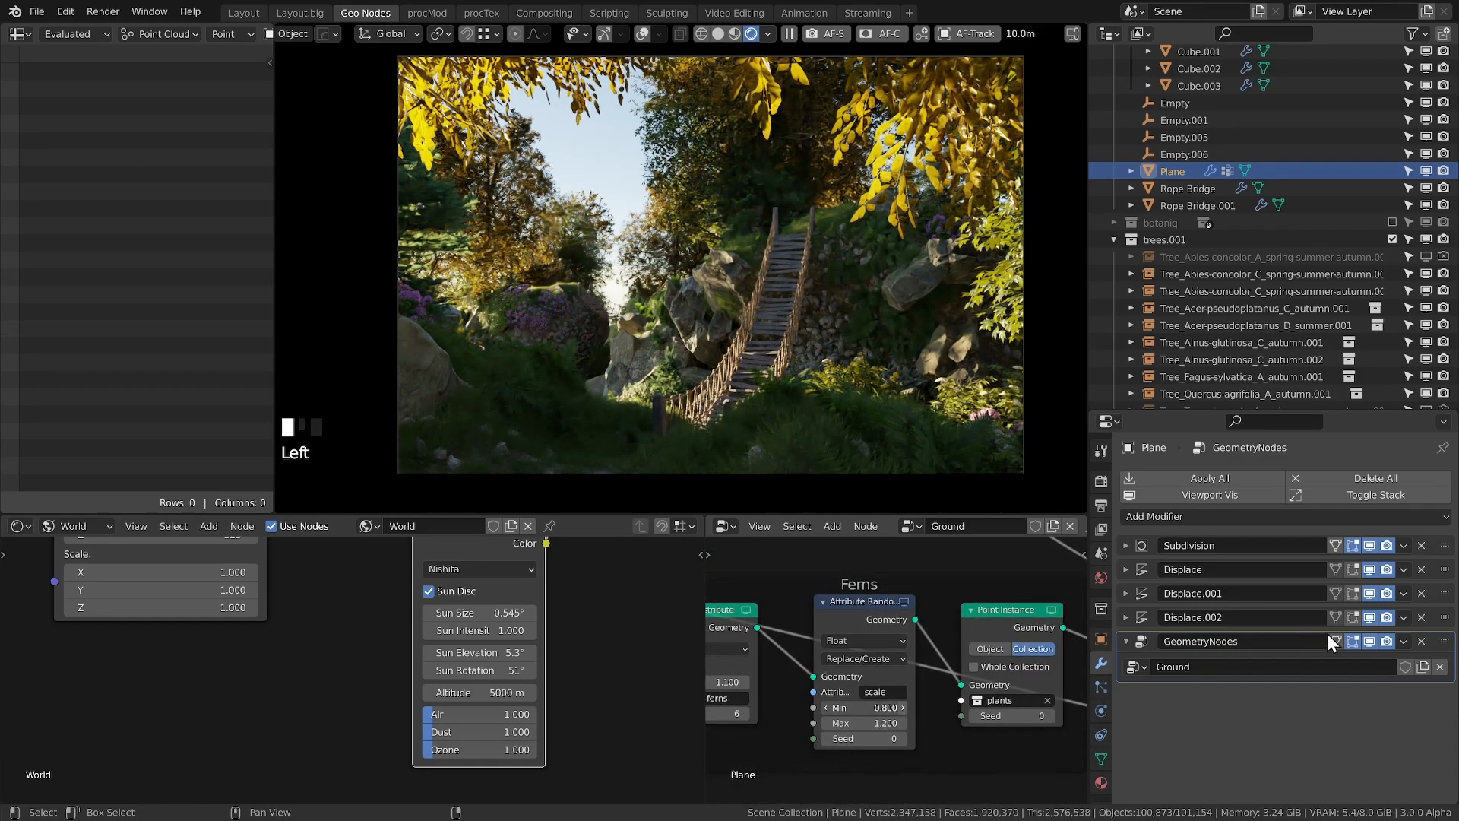
Step: Disable the ground's GeometryNodes modifier in the viewport and enable proportional editing for the terrain mesh
left_click(1369, 642)
middle_click_drag(759, 380, 752, 295)
scroll(754, 295, "up", 3)
key("Tab")
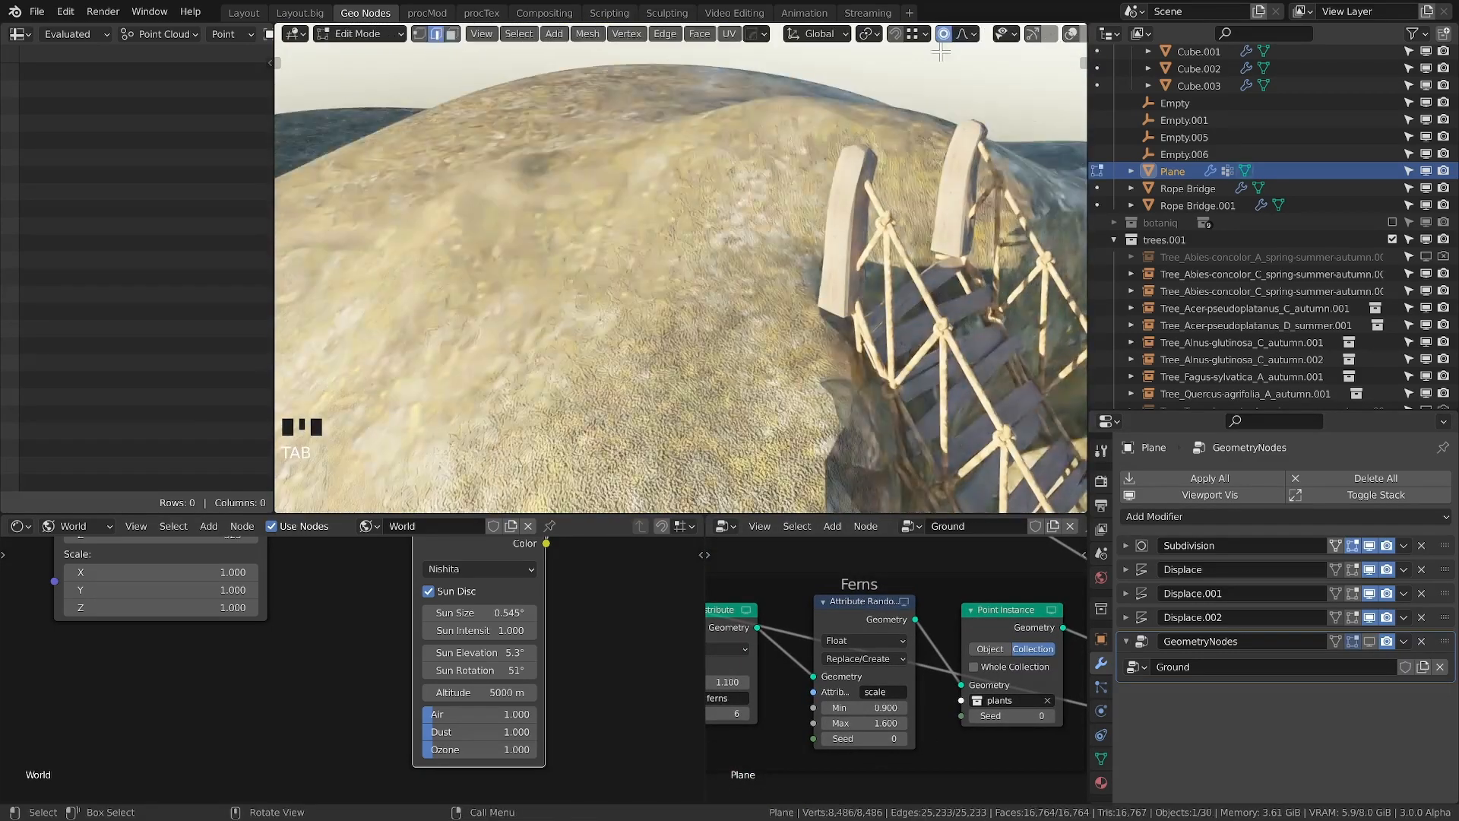
key("Tab")
Step: Reshape the terrain near the rope bridge by moving its vertices with proportional editing
scroll(663, 395, "down", 3)
middle_click_drag(663, 389, 745, 319)
scroll(691, 354, "up", 3)
key("Tab")
key("g")
left_click(717, 344)
key("Tab")
Step: Check the terrain from the camera and move another part of the ground mesh
key("KP_0")
key("Tab")
key("g")
key("Tab")
middle_click_drag(745, 319, 742, 377, "shift")
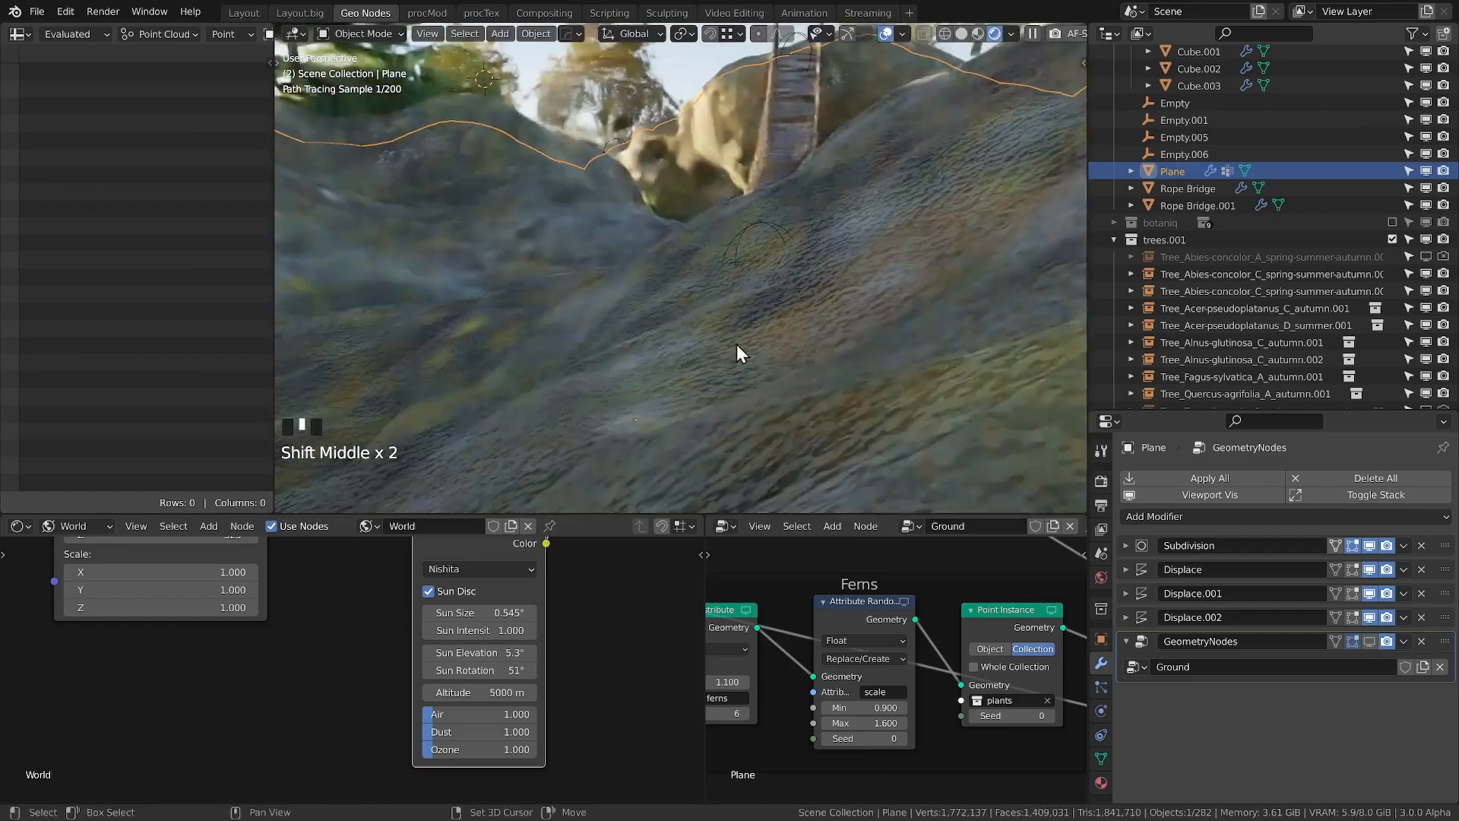
Step: Move further foreground vertices of the ground mesh, save the scene, and return to the camera view
key("Tab")
key("g")
left_click(782, 380)
key("Tab")
key("Tab")
key("g")
key("ctrl+s")
key("KP_0")
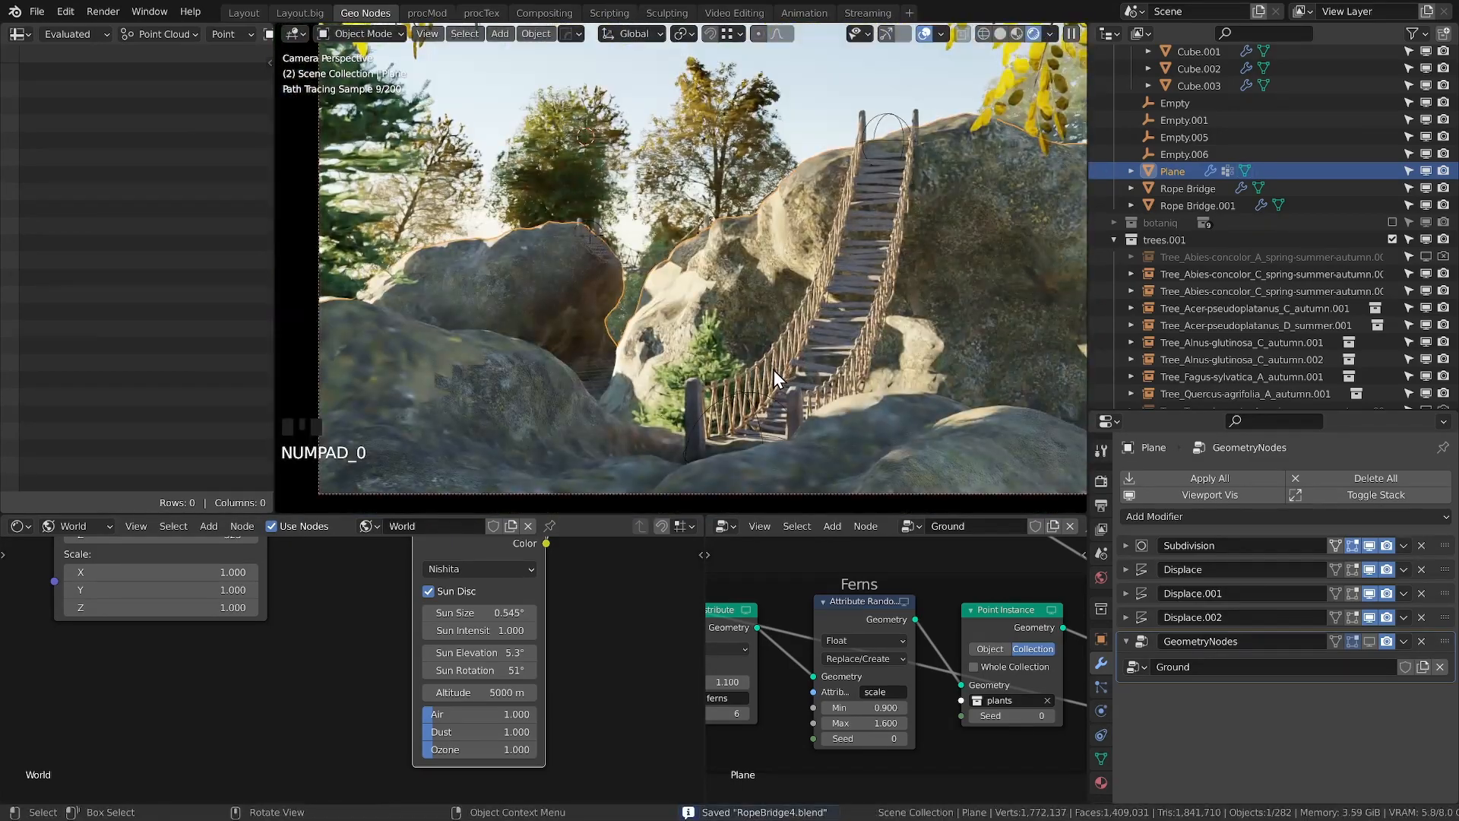
Step: Duplicate the Abies-concolor tree beside the bridge, place the copy at the rocks, scale it to about 1.017 and rotate it
scroll(774, 369, "up", 4)
left_click(749, 454)
key("shift+d")
left_click(522, 429)
key("s")
left_click(766, 343)
key("r")
left_click(694, 295)
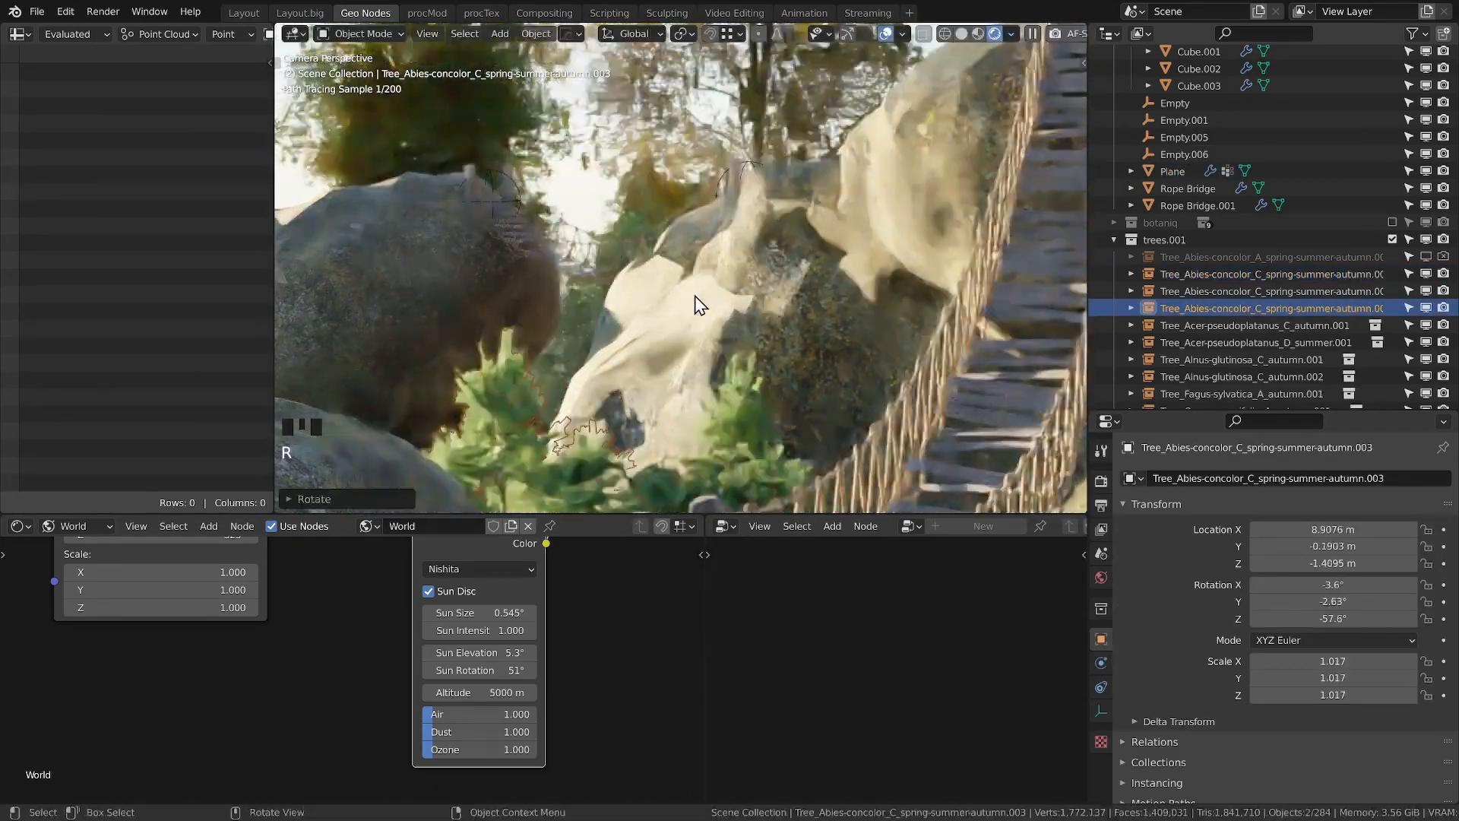
Step: Lower the duplicated Abies-concolor tree along Z to about -2.05 m and save the scene
key("ctrl+s")
scroll(699, 292, "down", 5)
key("g")
key("z")
left_click(700, 310)
key("ctrl+s")
key("ctrl+s")
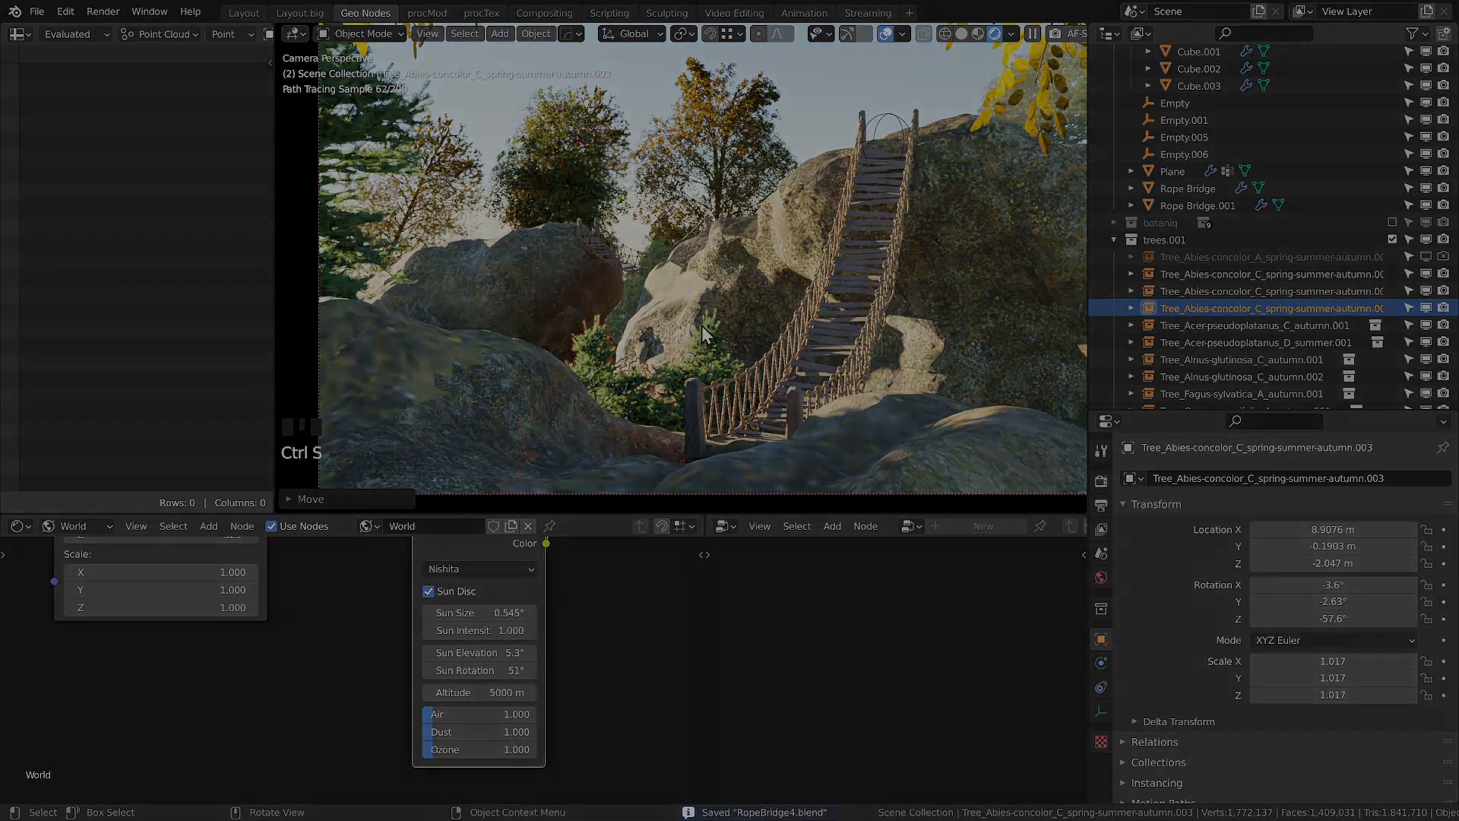